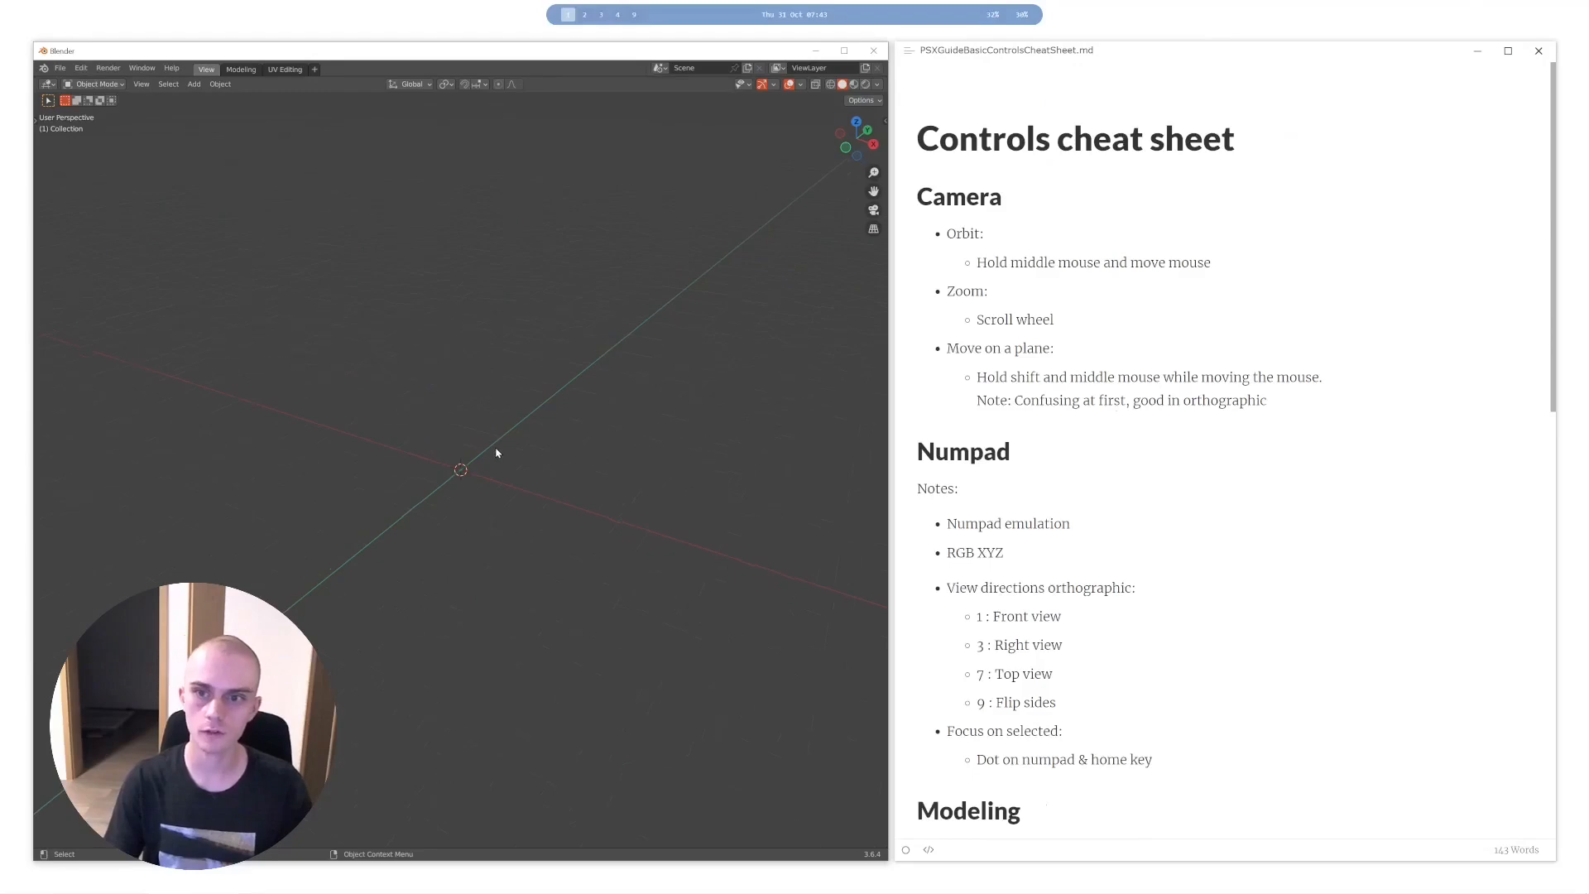
- Look through the Modeling and UV Editing workspaces in a maximized window, return to the View workspace and restore the window size
key("shift")
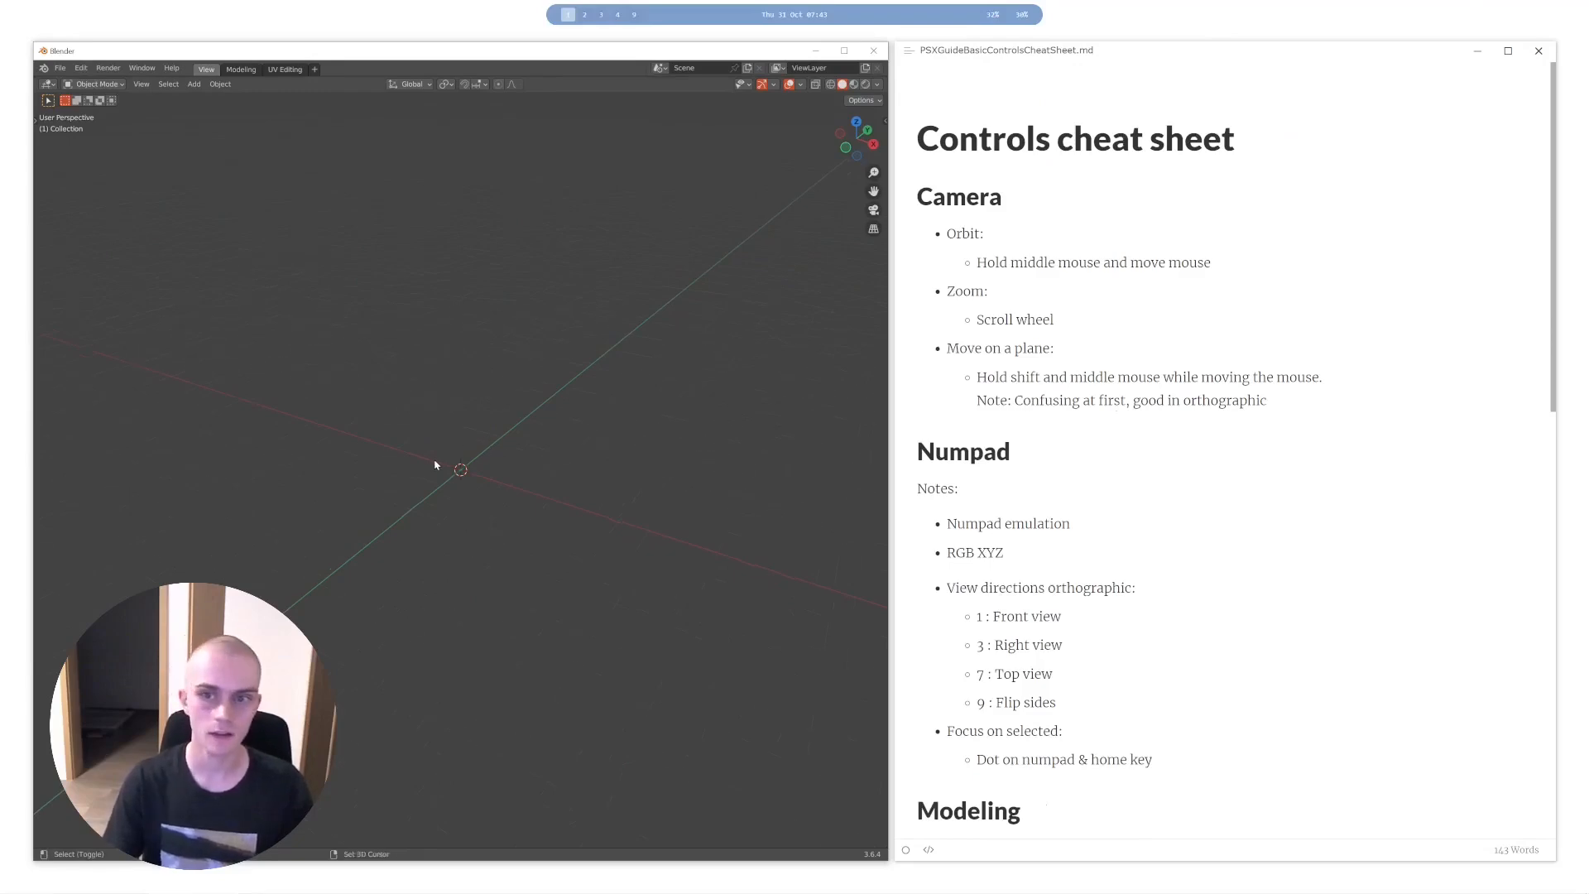
middle_click_drag(574, 496, 499, 431, "shift")
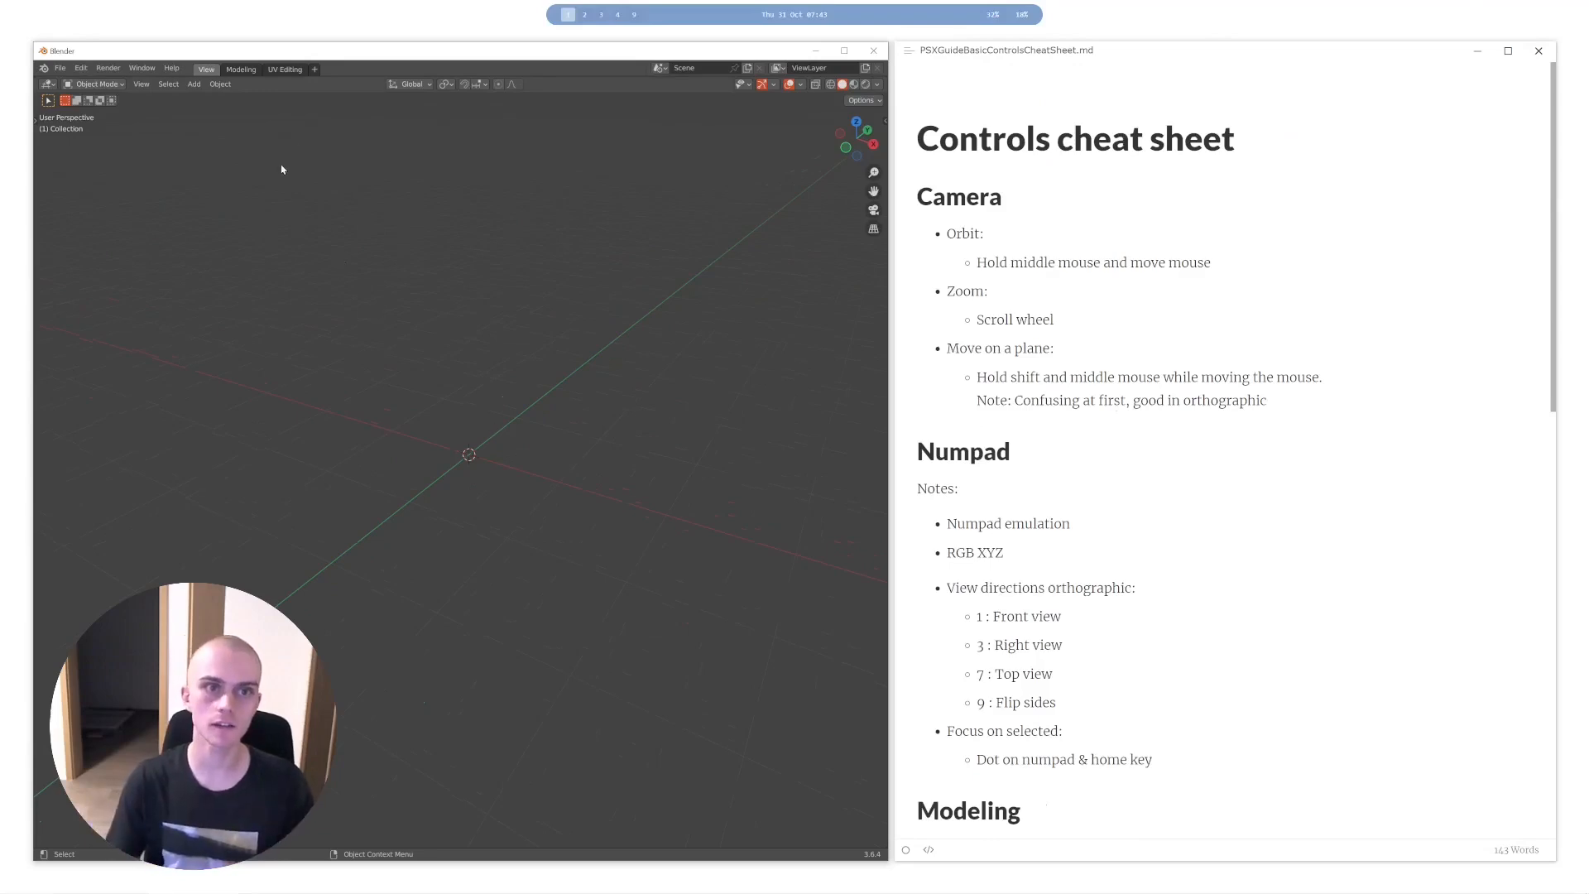
left_click(236, 69)
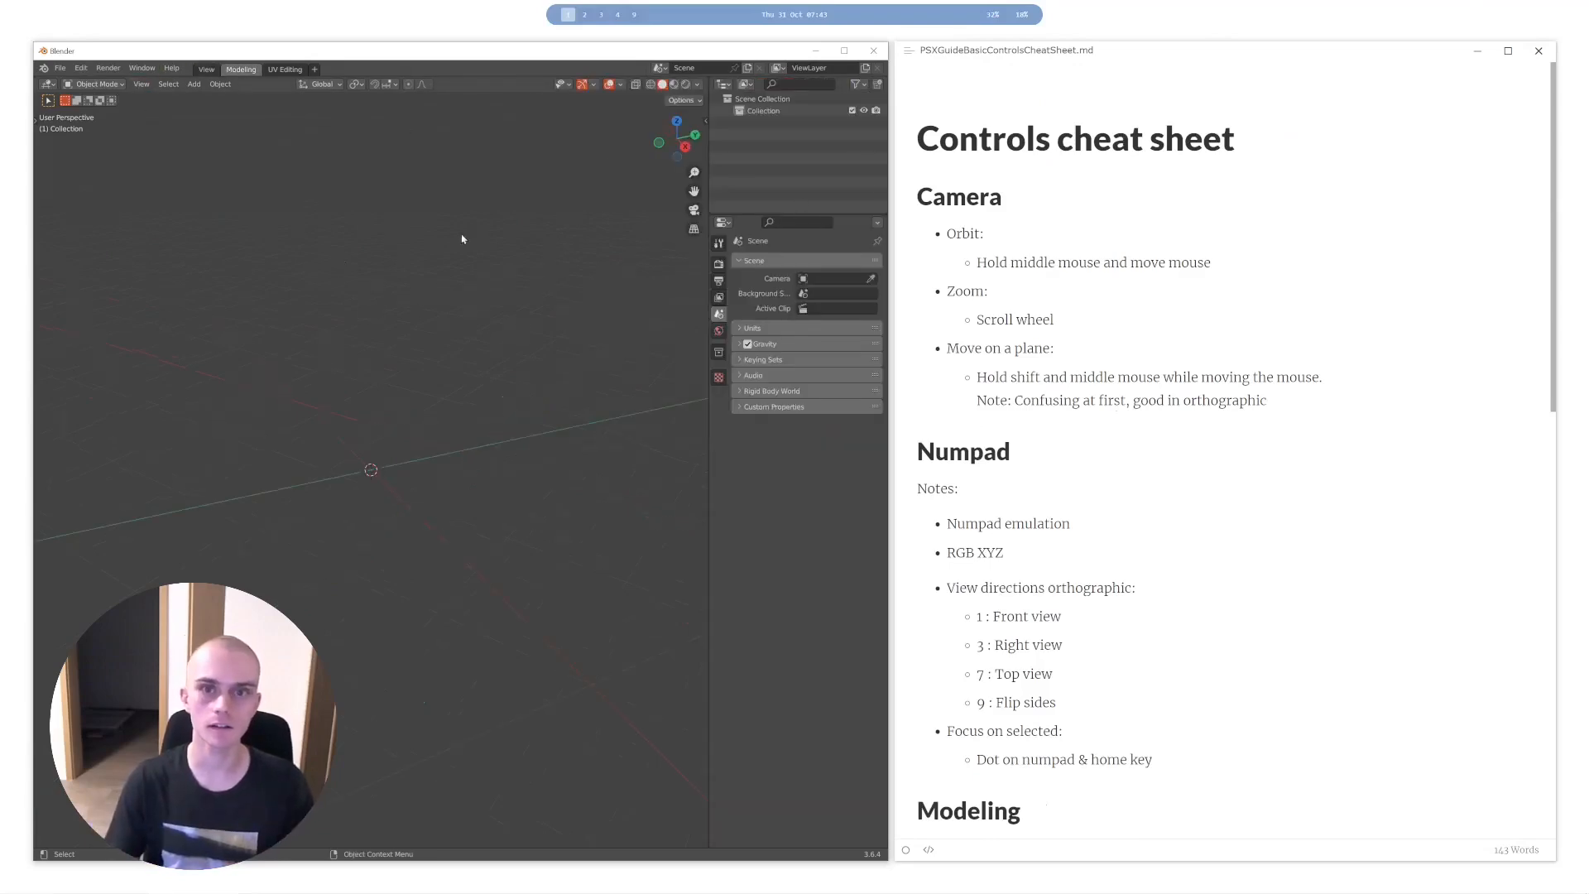
double_click(685, 54)
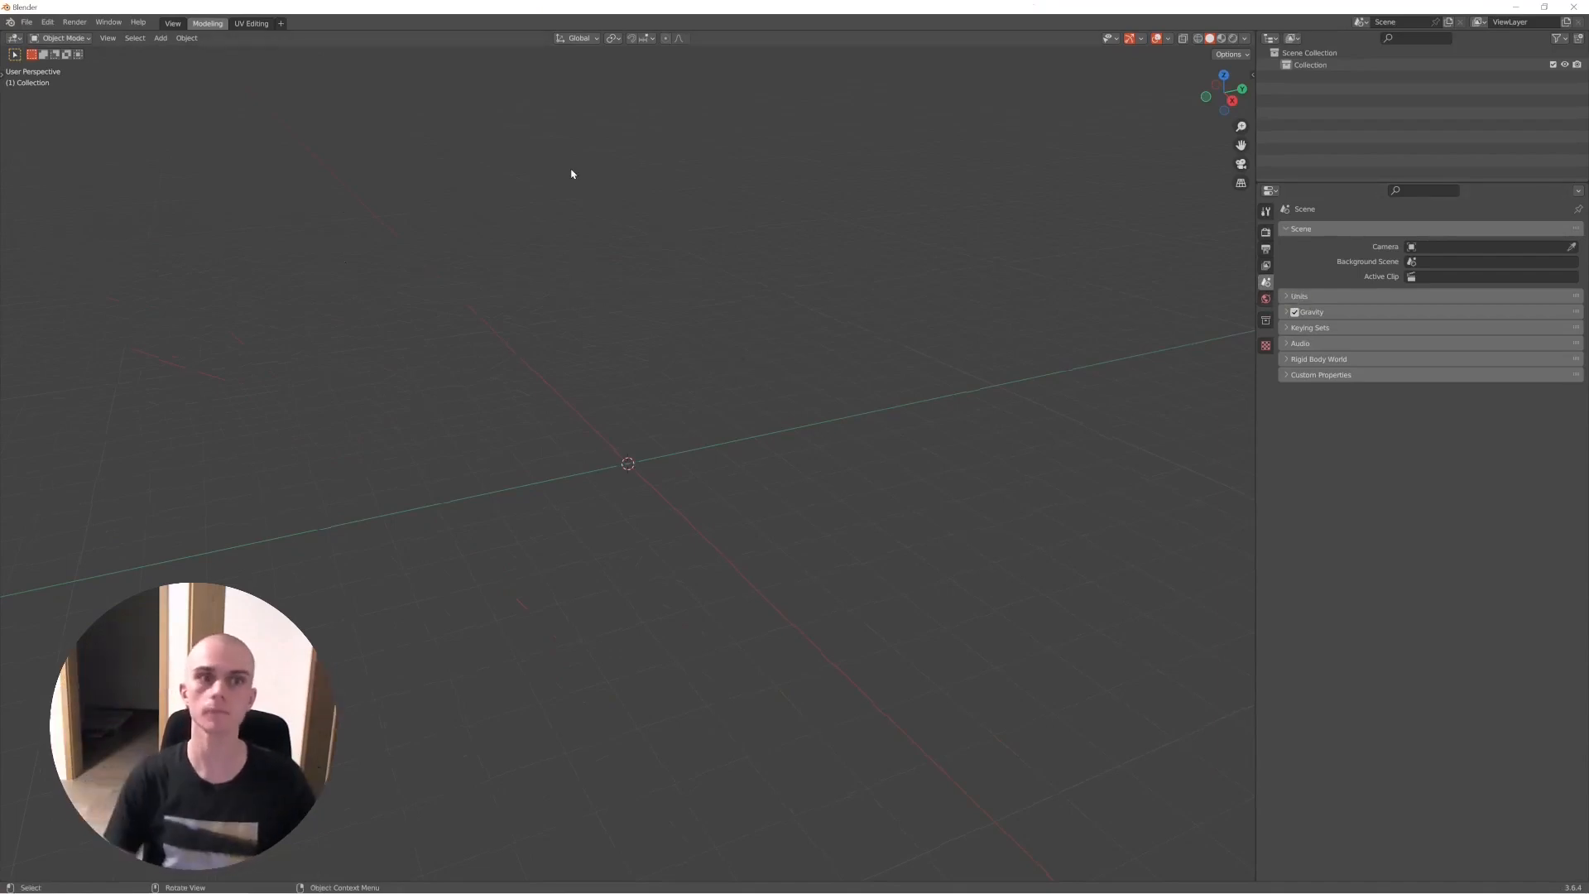
left_click(252, 24)
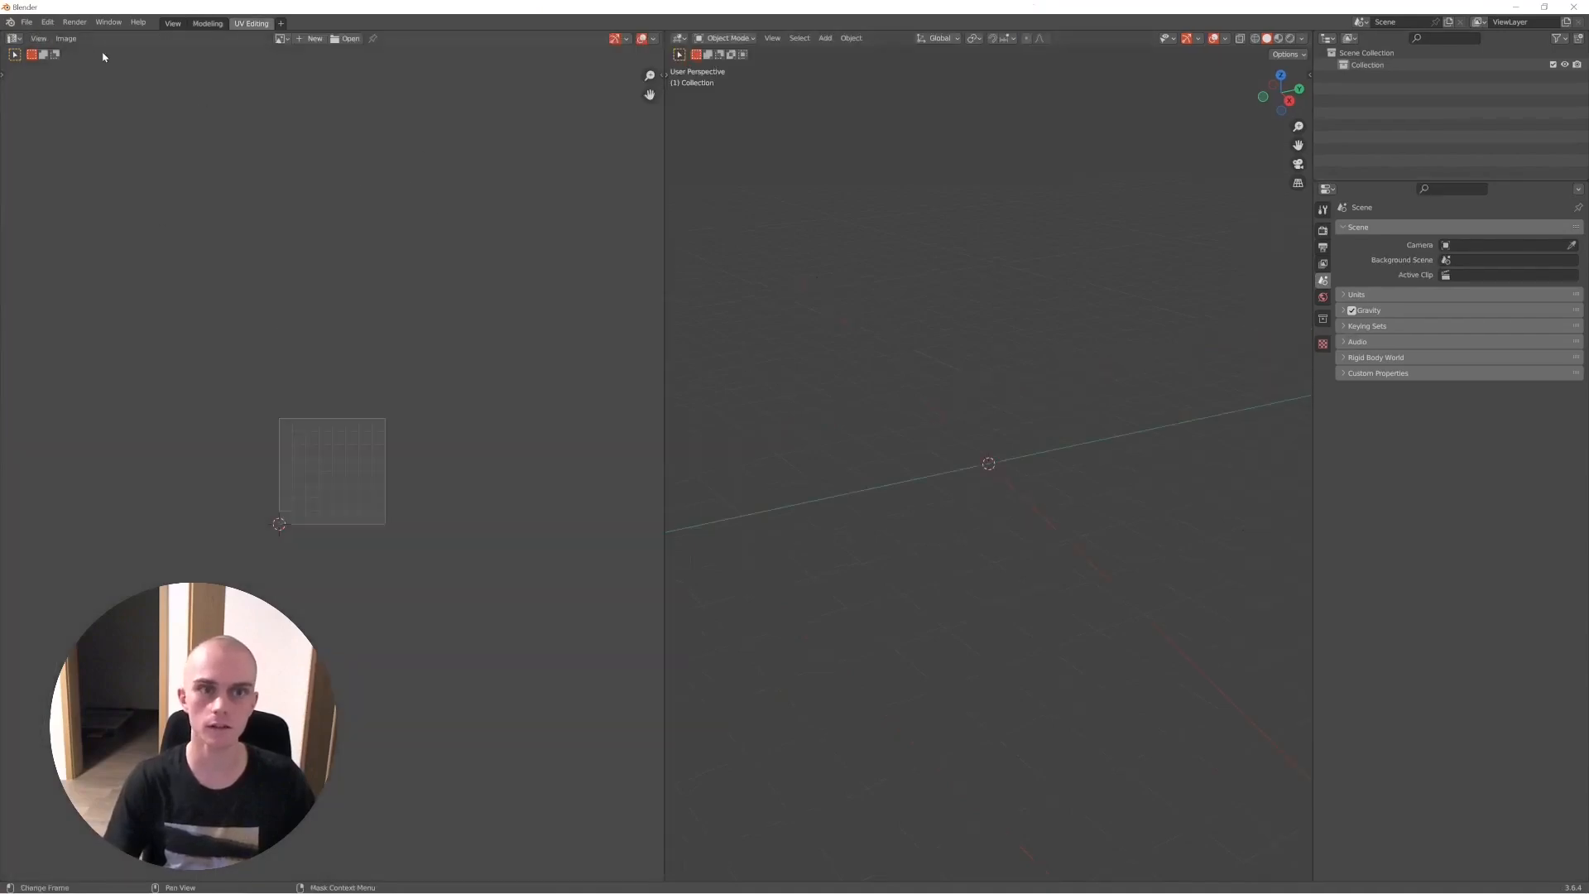
scroll(334, 487, "up", 6)
scroll(334, 486, "down", 4)
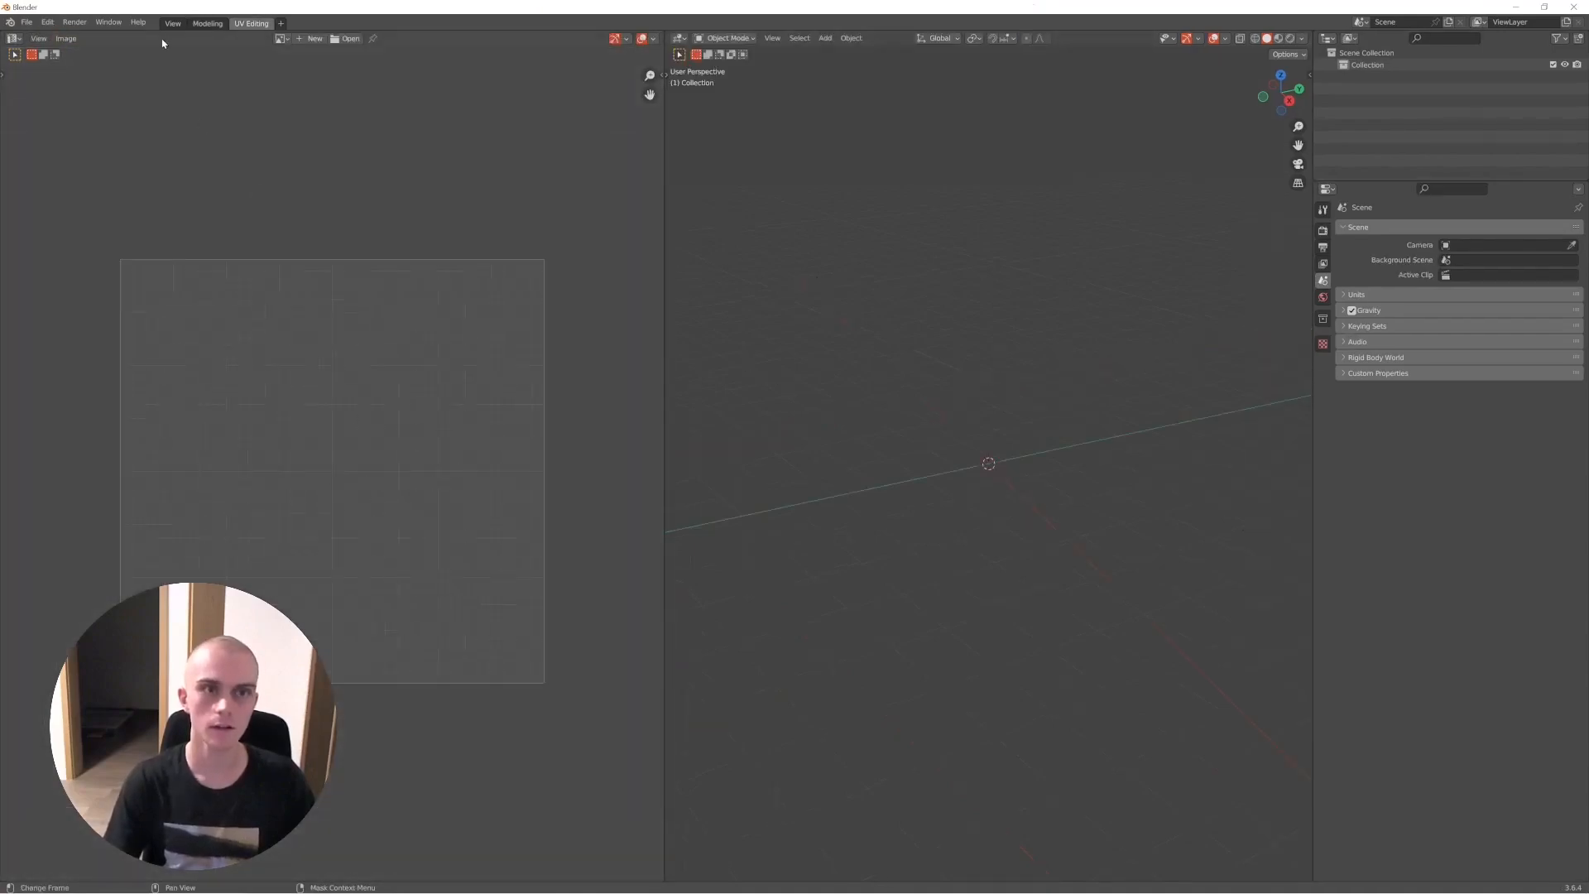
left_click(172, 23)
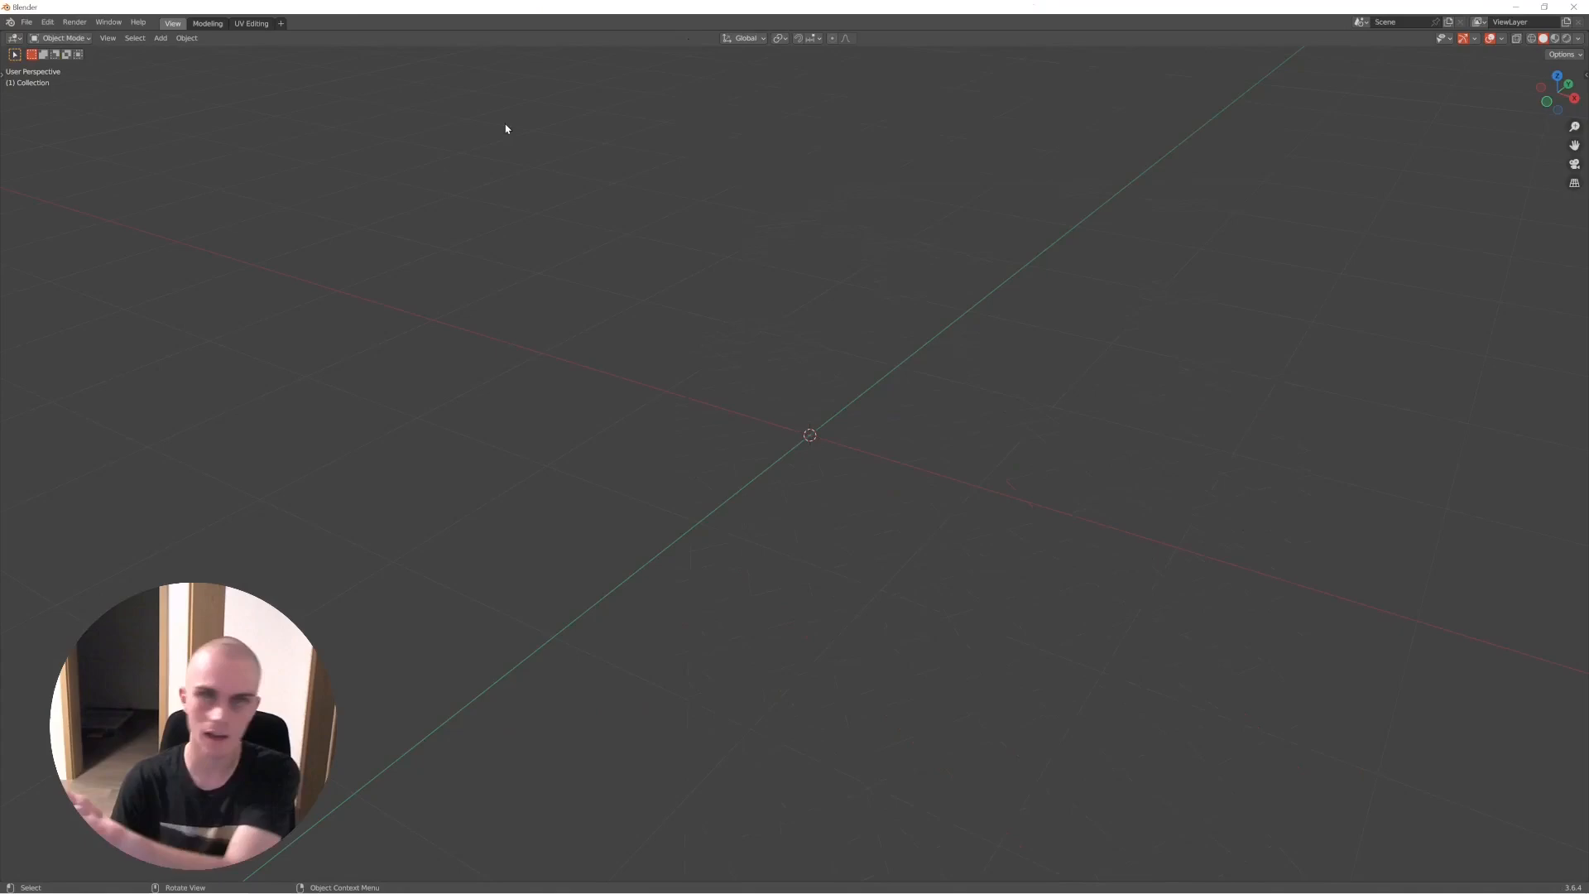
double_click(568, 6)
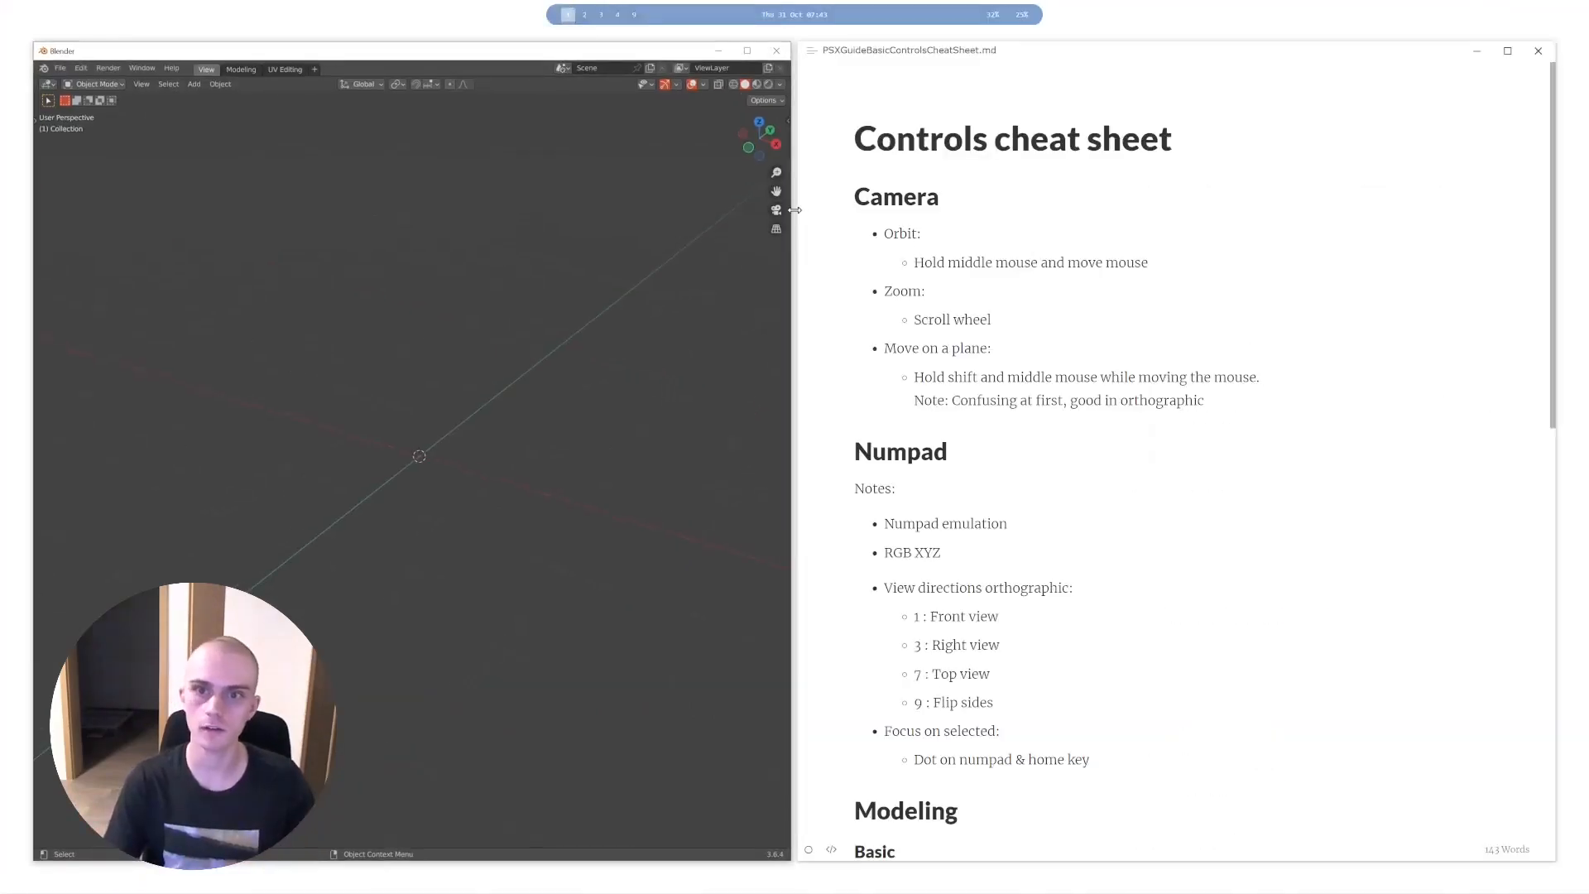
- Widen the Blender window beside the cheat sheet, glance at the UV Editing workspace and return to the View workspace
left_click_drag(795, 210, 1069, 211)
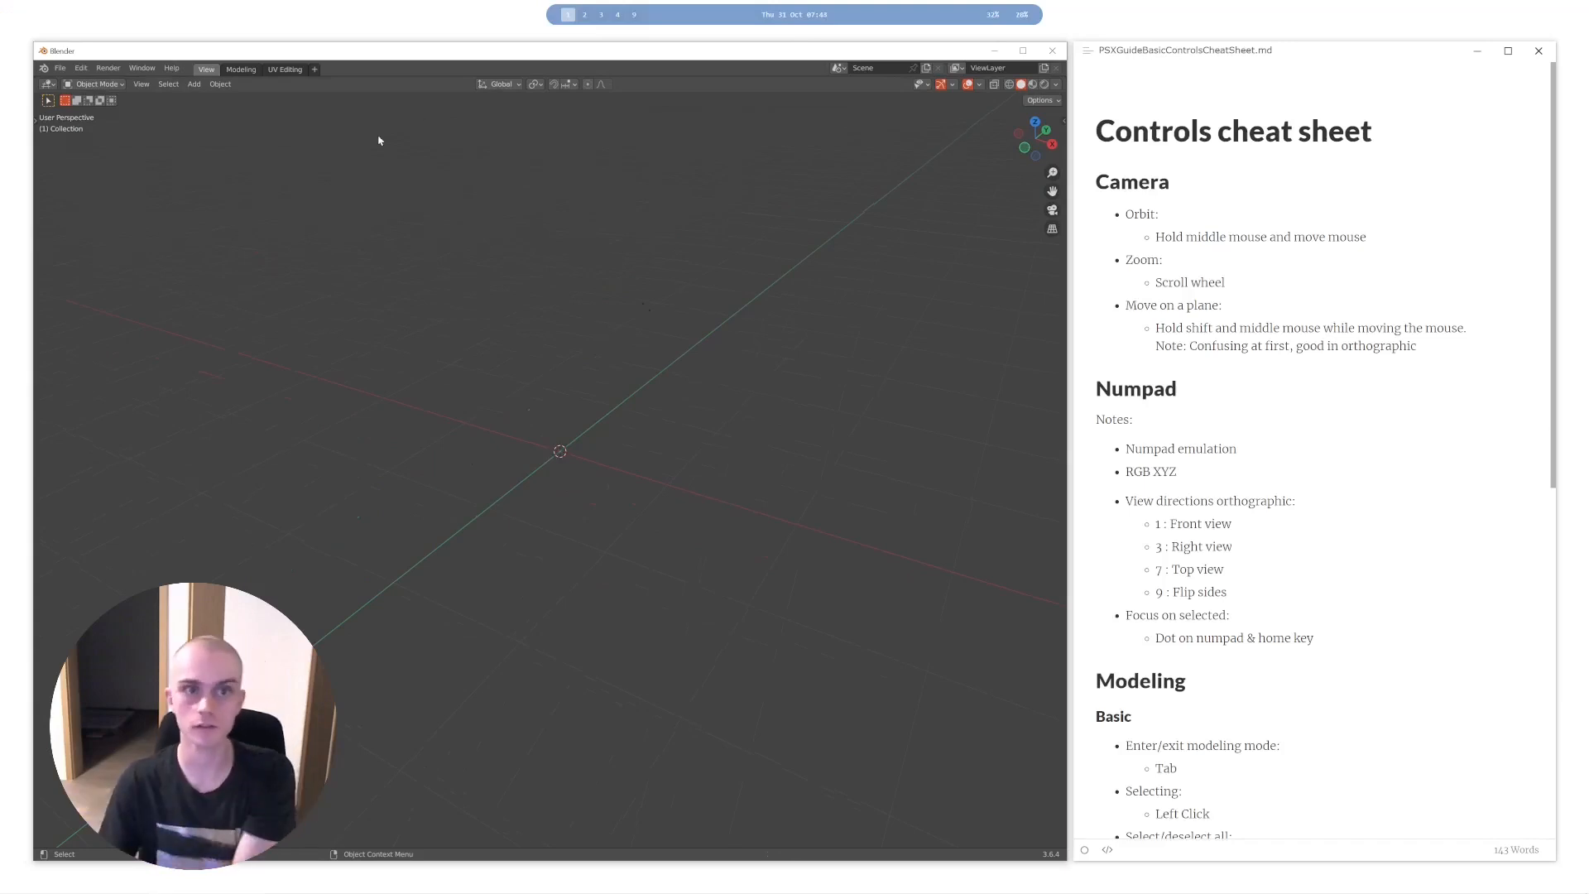
left_click(285, 69)
left_click(207, 70)
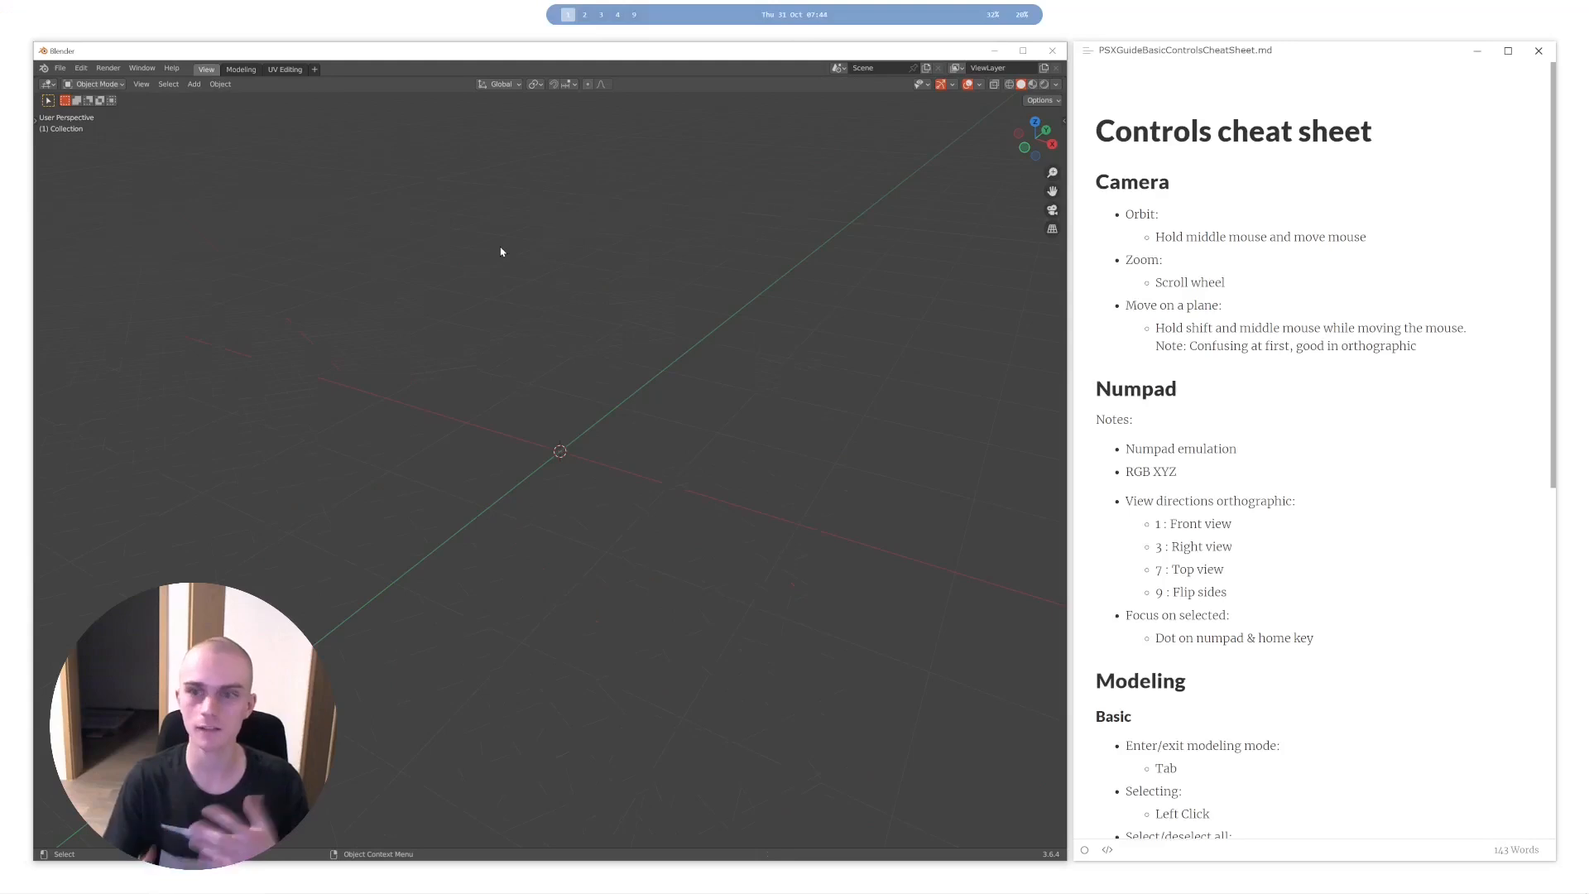
- Add a Monkey mesh at the centre of the empty scene
middle_click_drag(501, 251, 555, 335)
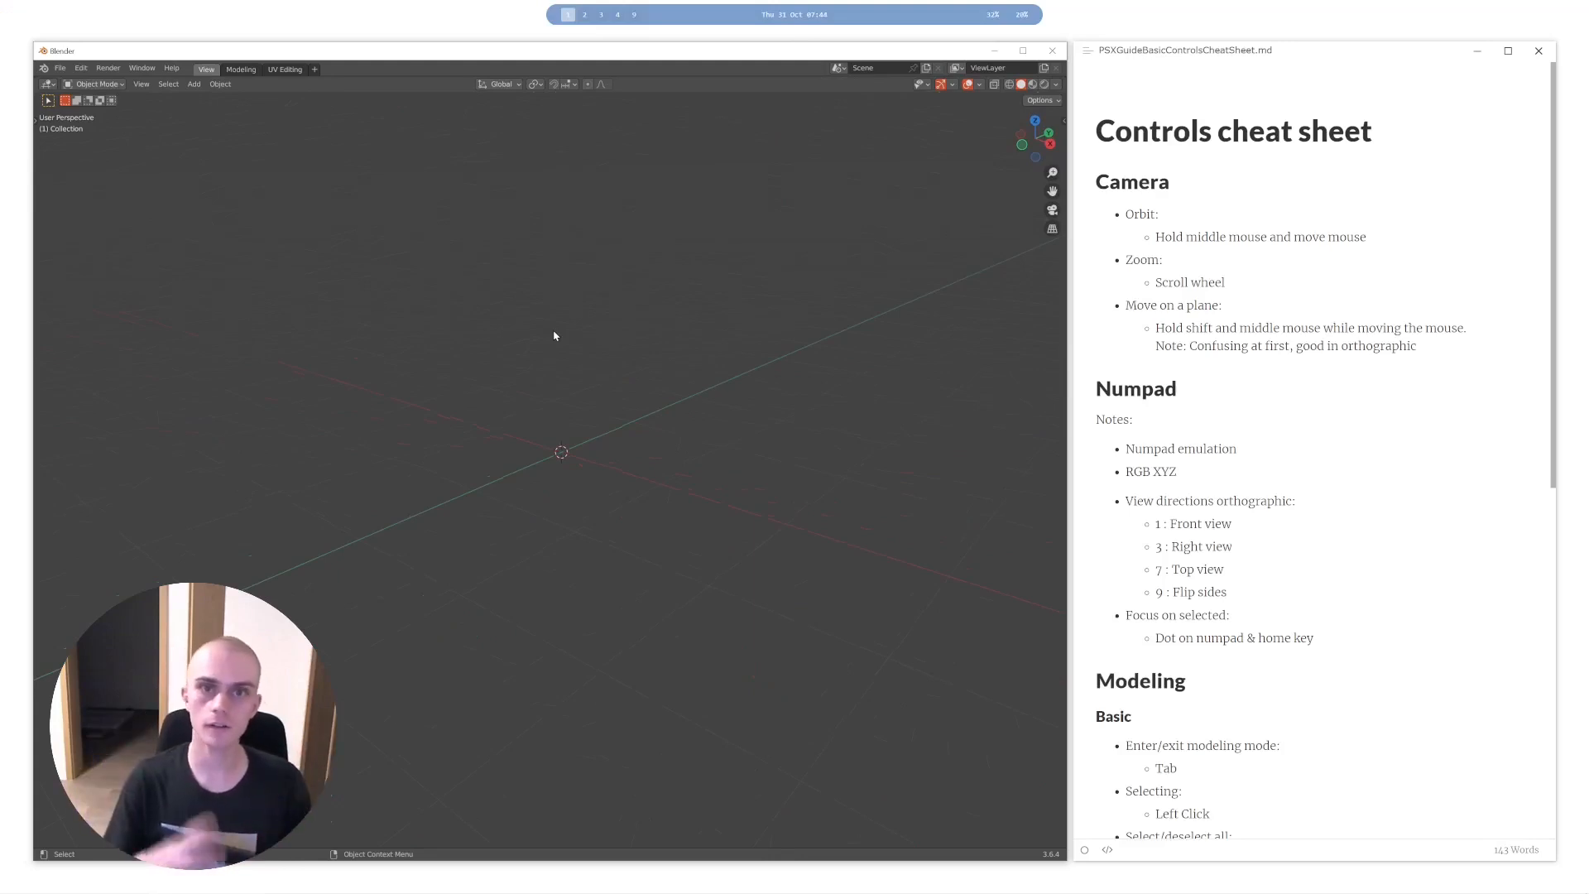
mouse_move(509, 352)
middle_mouse_down()
mouse_move(514, 316)
mouse_move(475, 469)
mouse_move(560, 305)
mouse_move(510, 362)
middle_mouse_up()
key("shift+a")
left_click(642, 455)
mouse_move(642, 454)
middle_mouse_down()
mouse_move(685, 464)
mouse_move(590, 430)
mouse_move(621, 439)
middle_mouse_up()
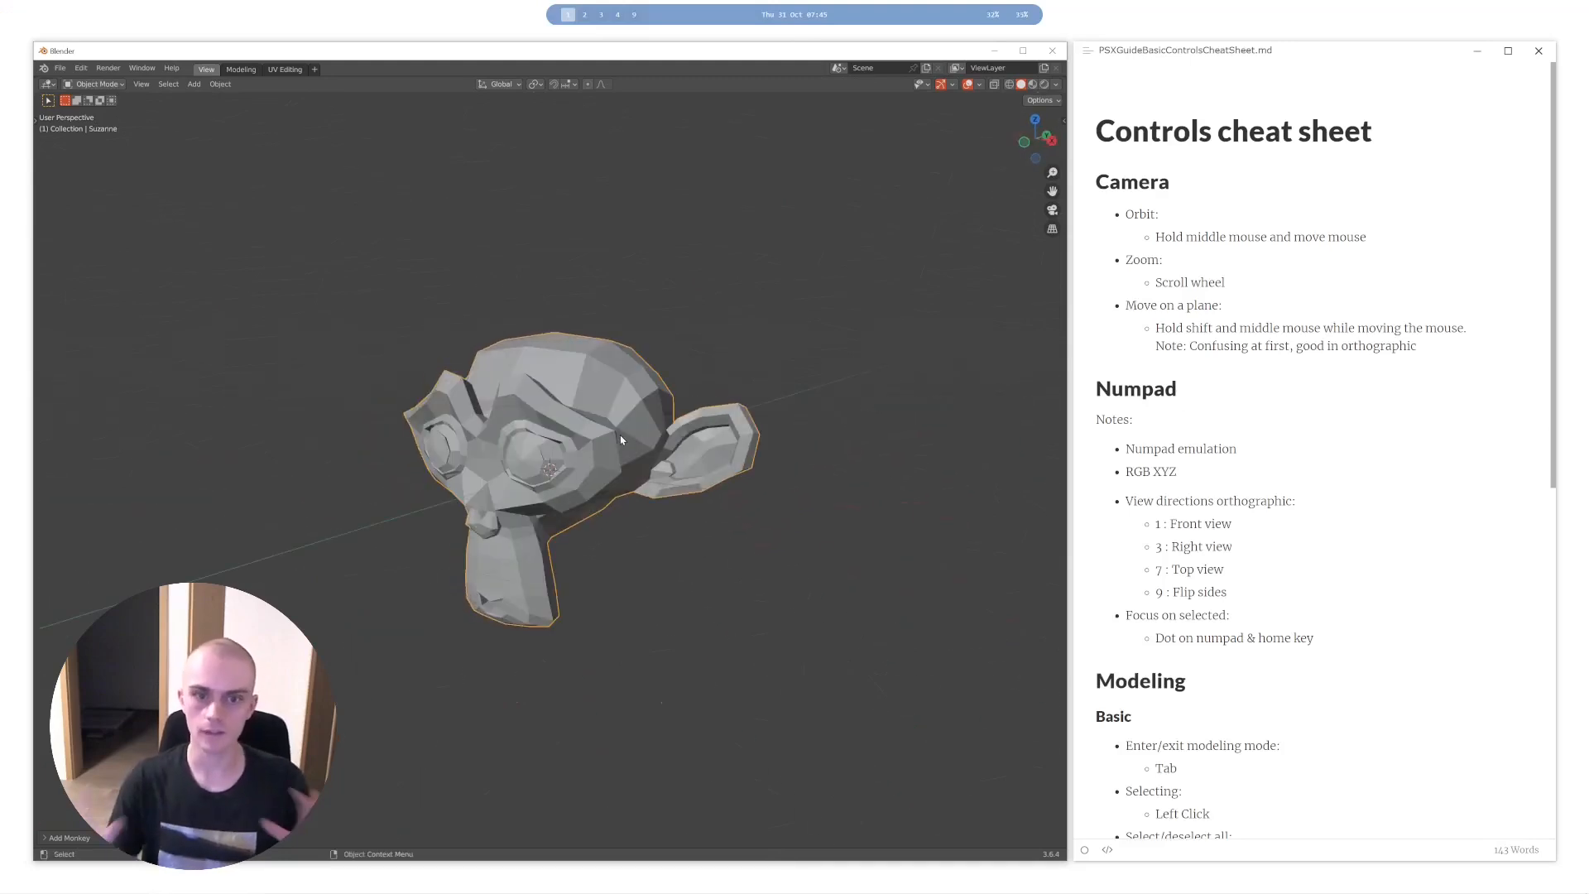
- View the monkey head from the front in orthographic, orbit to an angled perspective and return to the front view
key("KP_1")
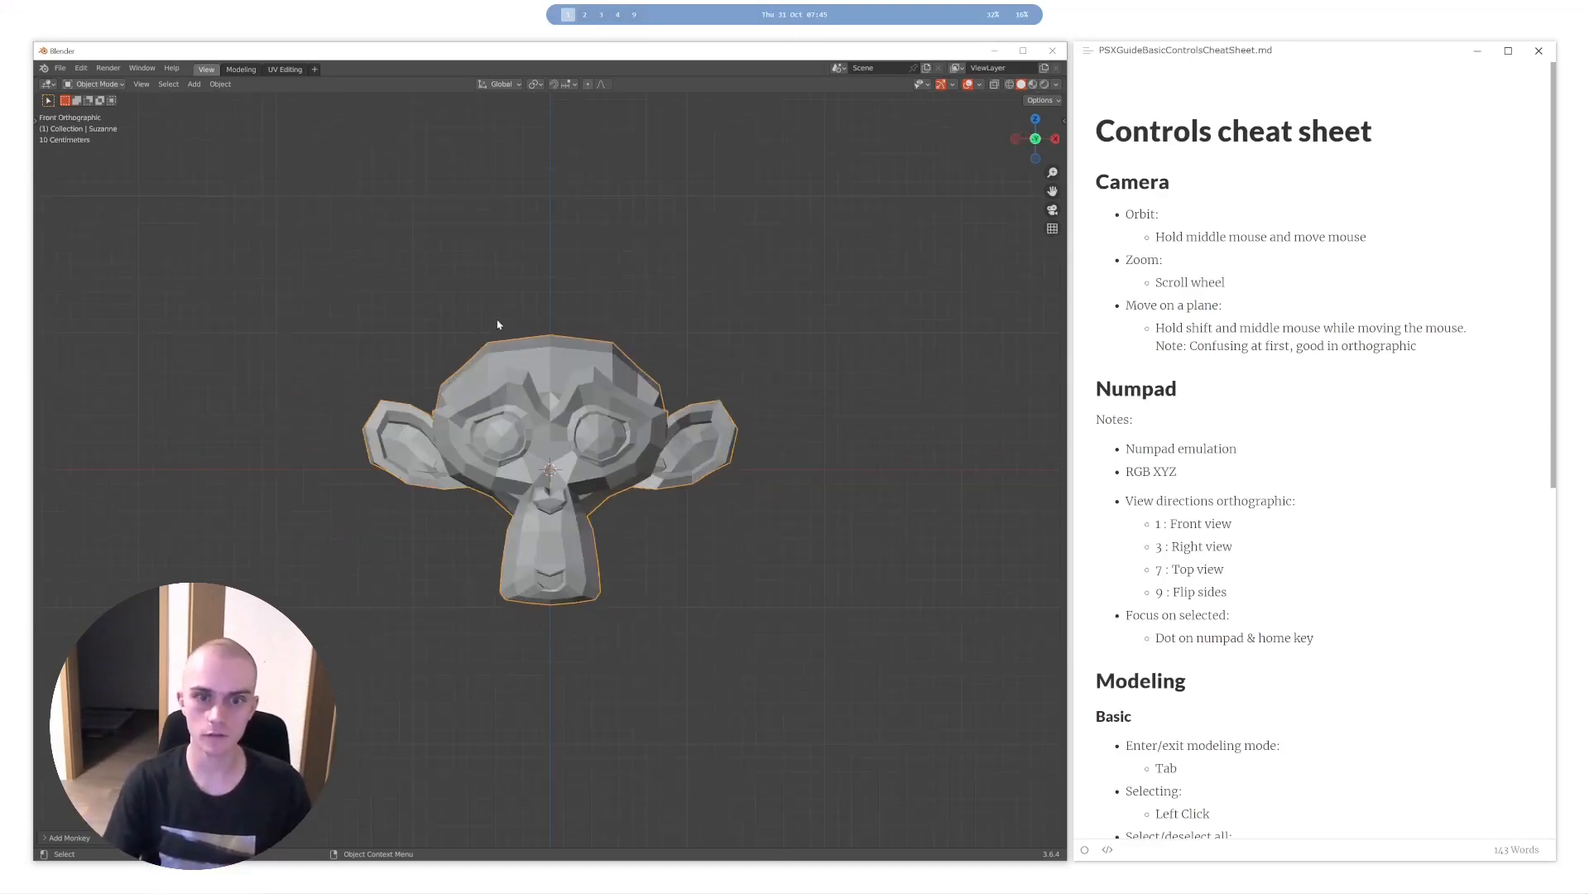
scroll(598, 298, "up", 4)
scroll(637, 450, "down", 2)
middle_click_drag(627, 402, 643, 351)
key("KP_1")
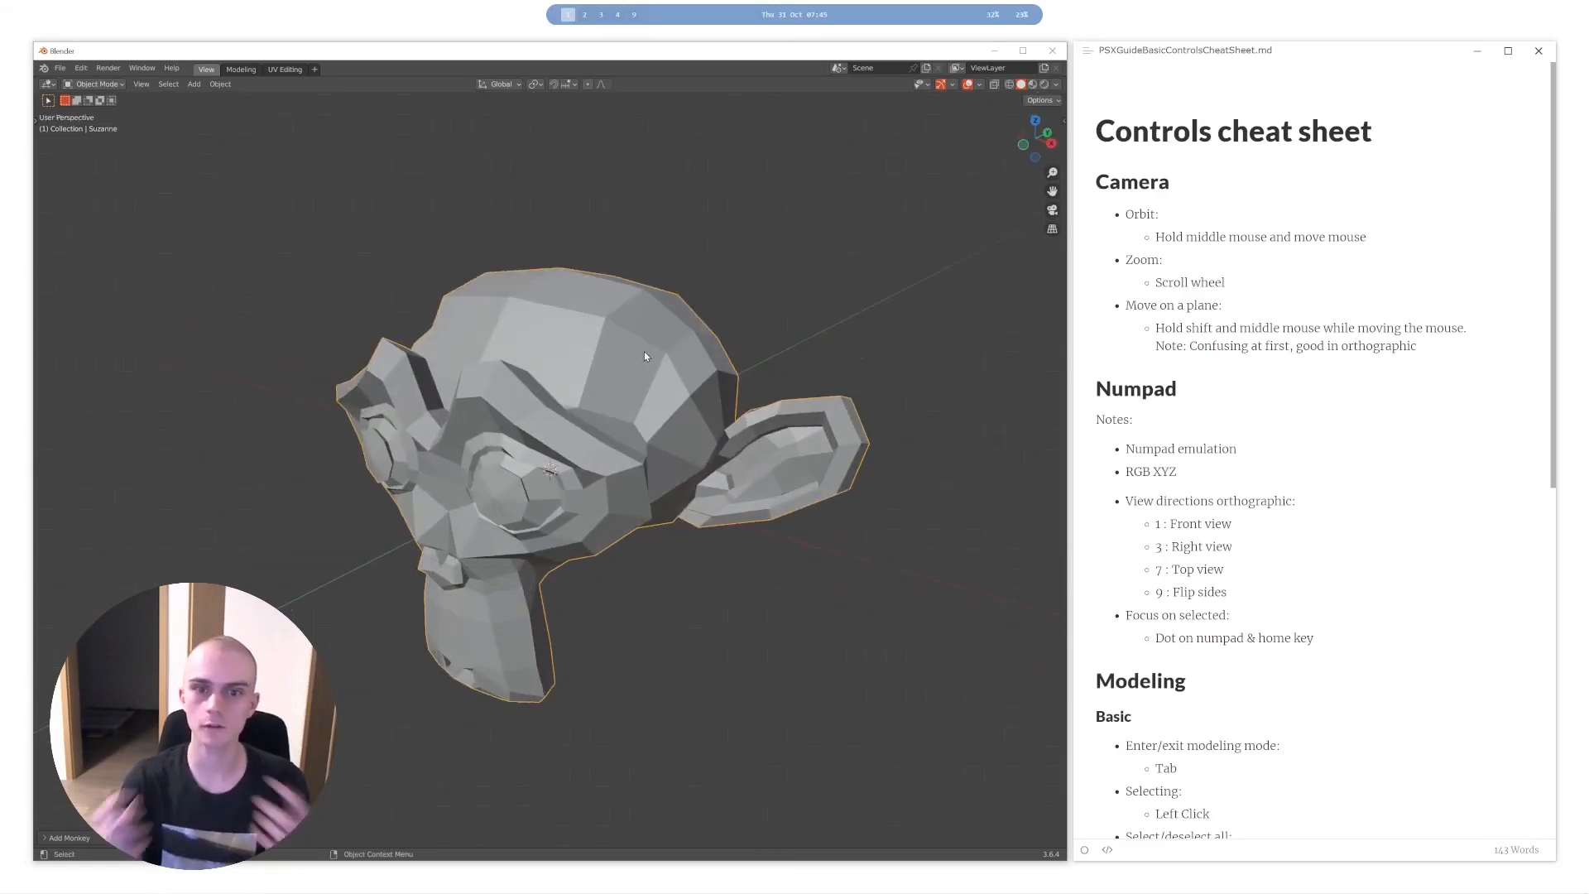
key("KP_1")
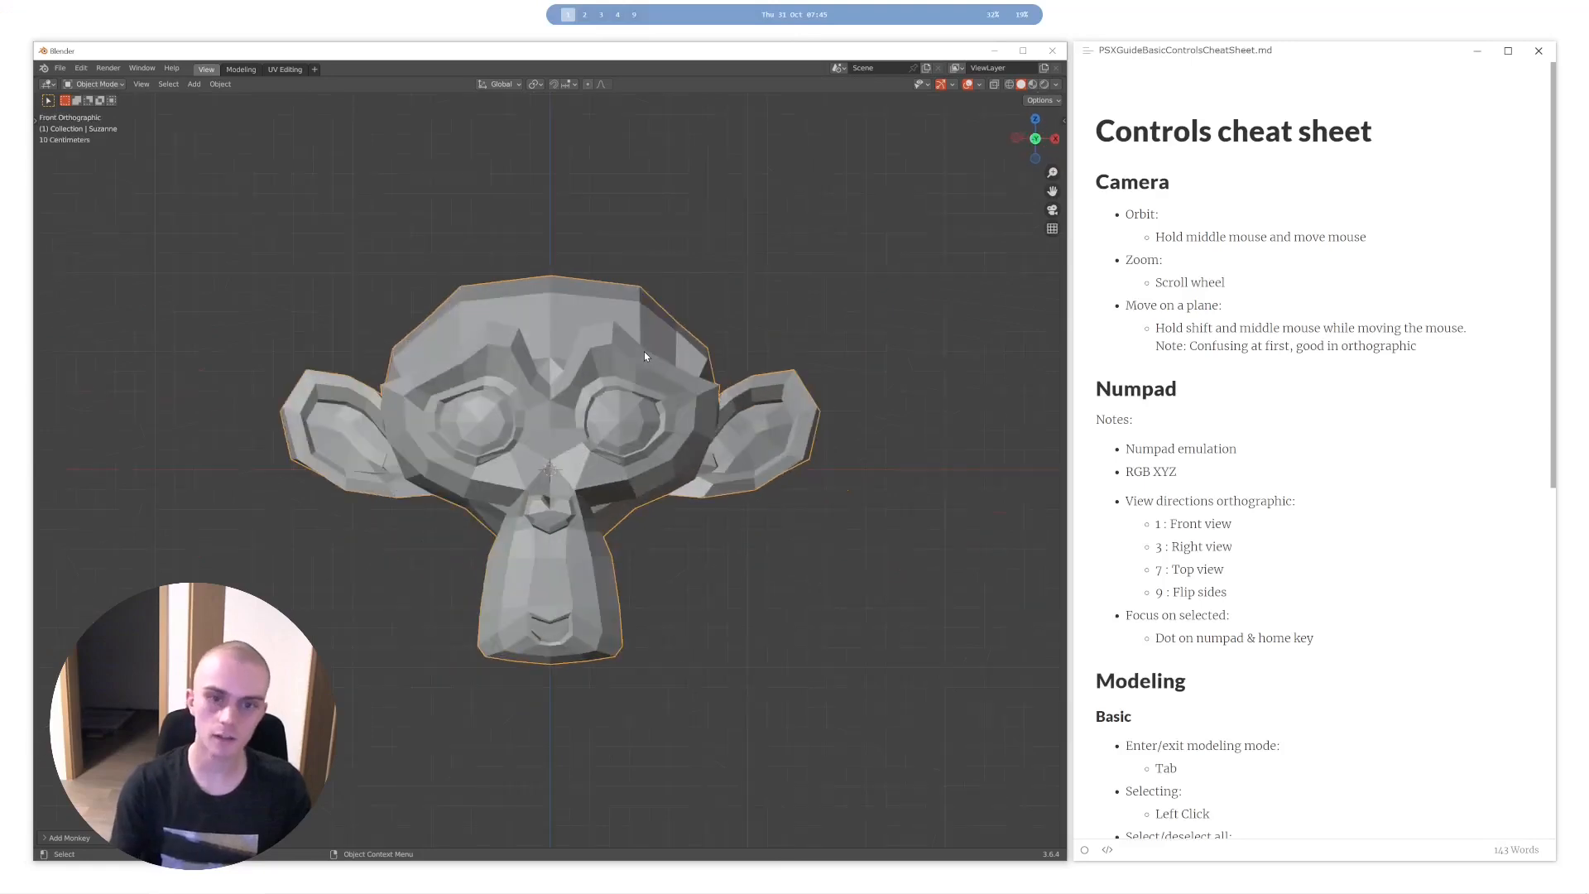
- Inspect the monkey head in the right, top and front orthographic views and return to an angled perspective
key("KP_3")
key("KP_7")
key("KP_3")
key("KP_1")
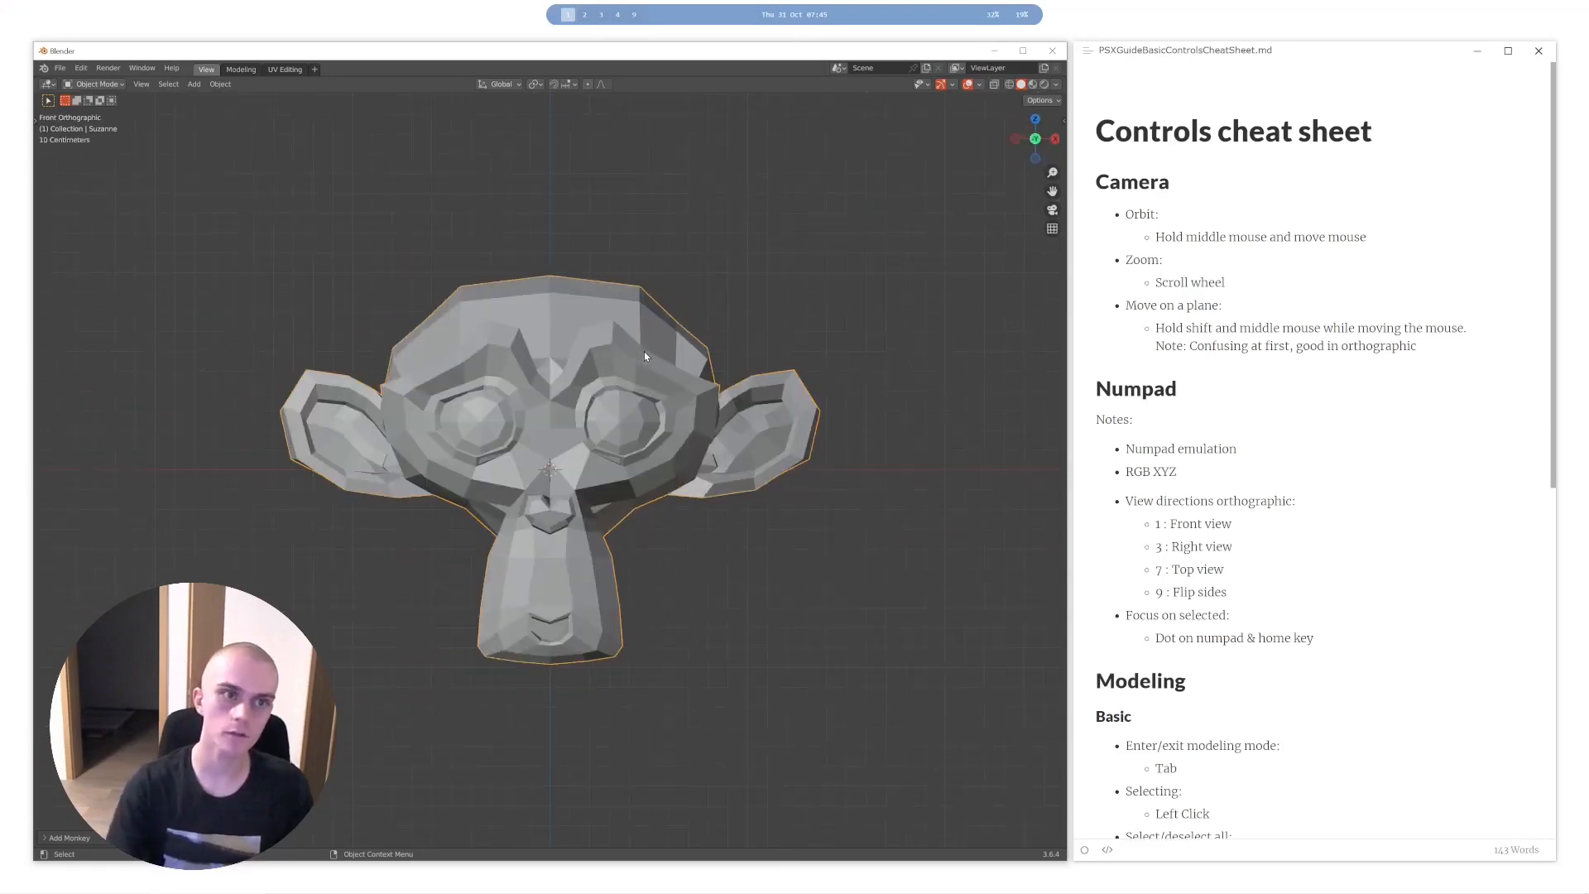
middle_click_drag(509, 355, 574, 374)
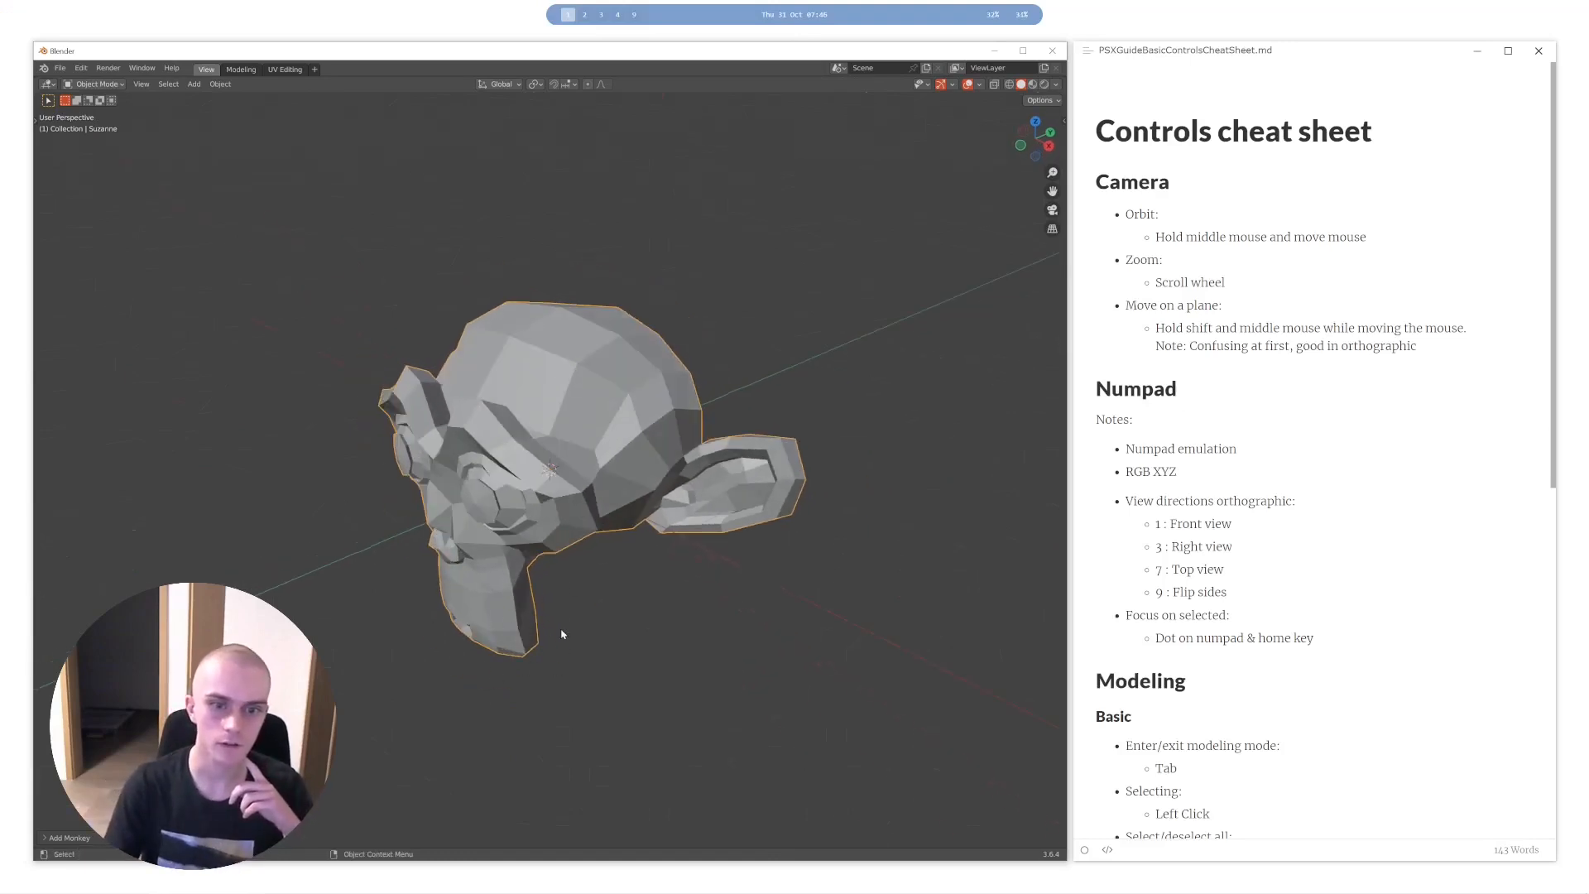
middle_click_drag(453, 647, 606, 607)
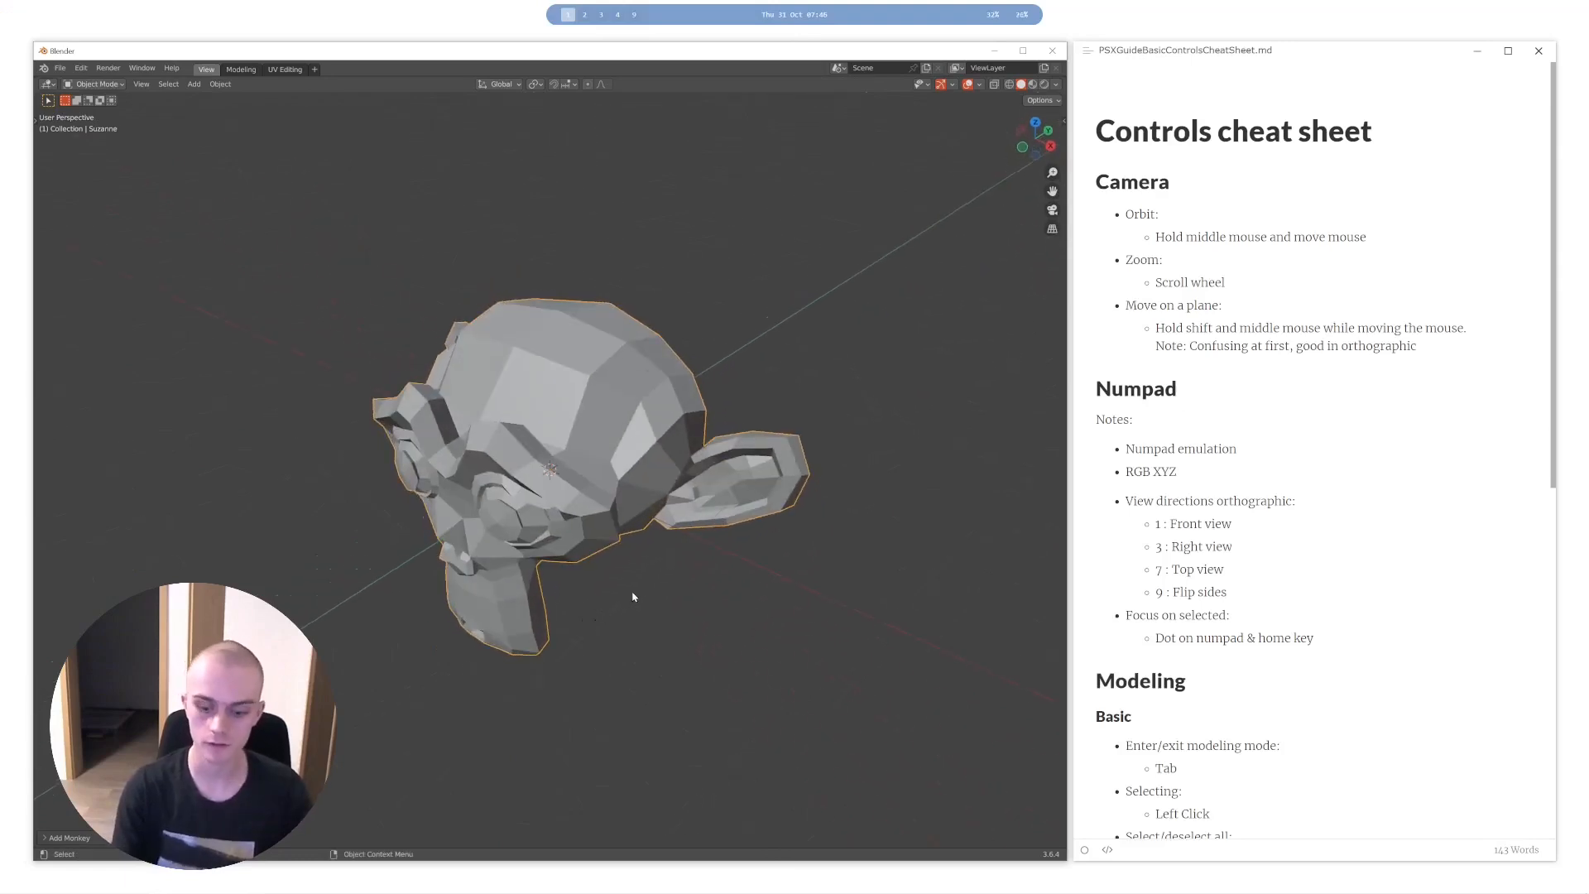
- Repeat the right, front and top orthographic views of the monkey head, ending in a perspective view from the front side
key("3")
key("1")
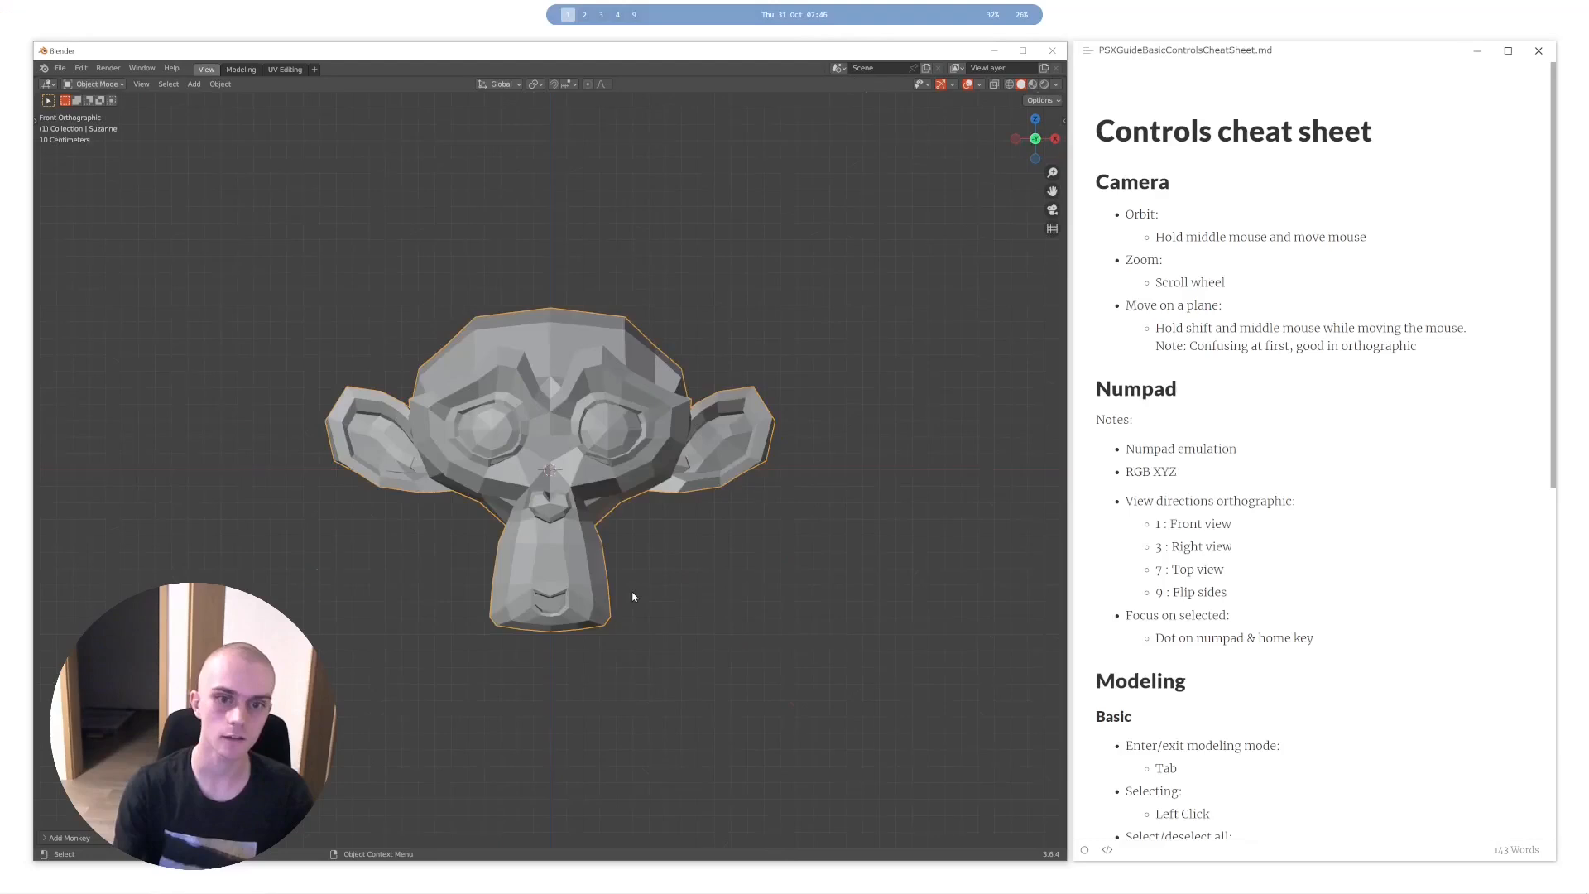
key("3")
key("7")
key("3")
key("1")
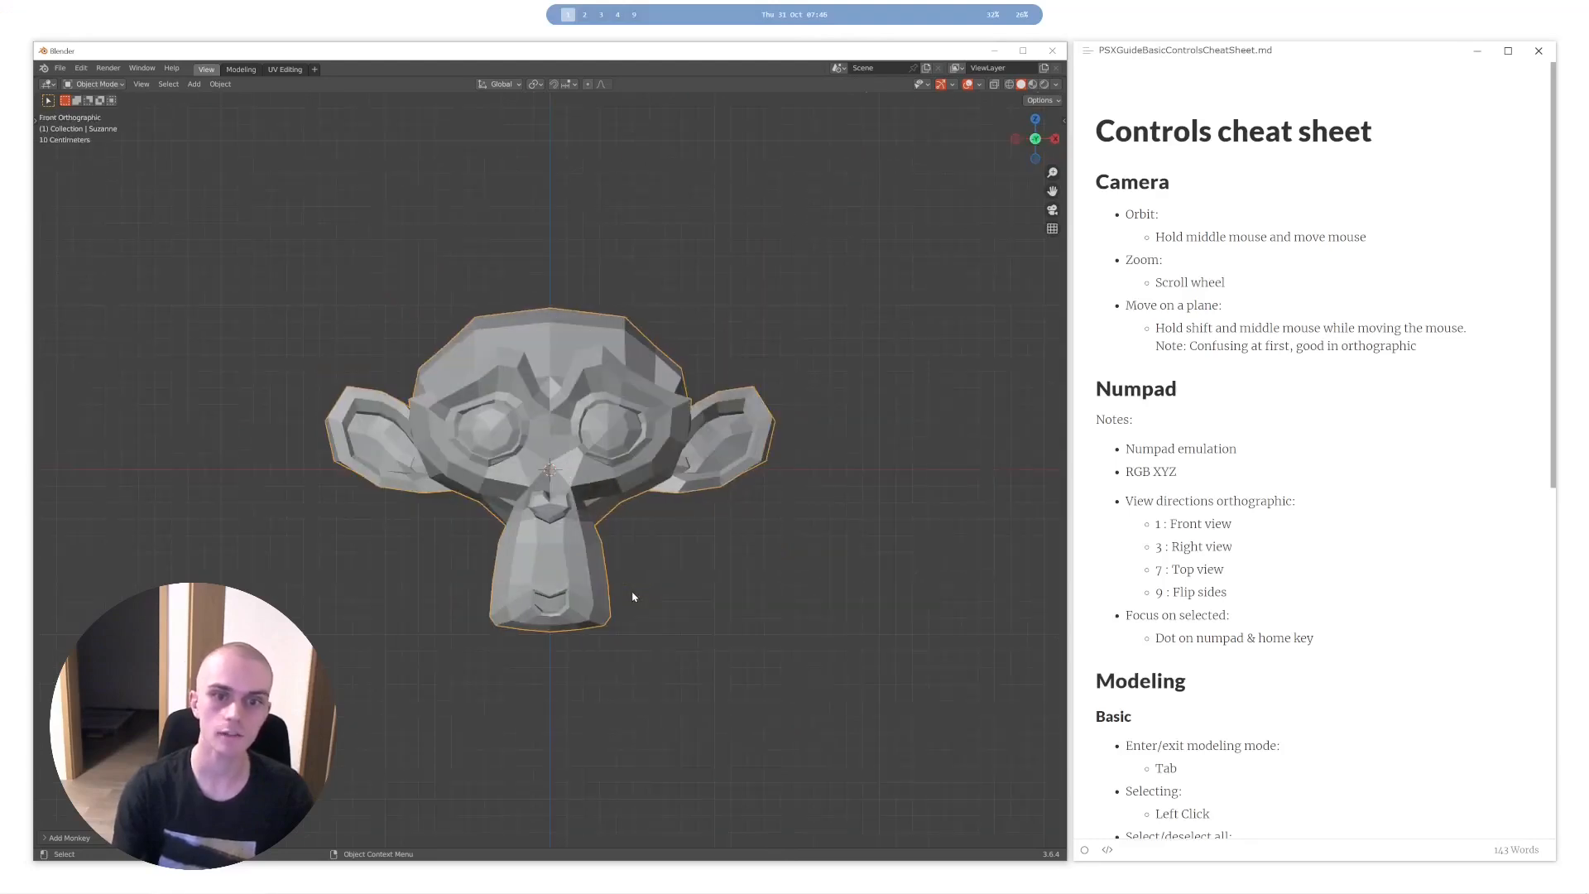
middle_click_drag(633, 591, 488, 475)
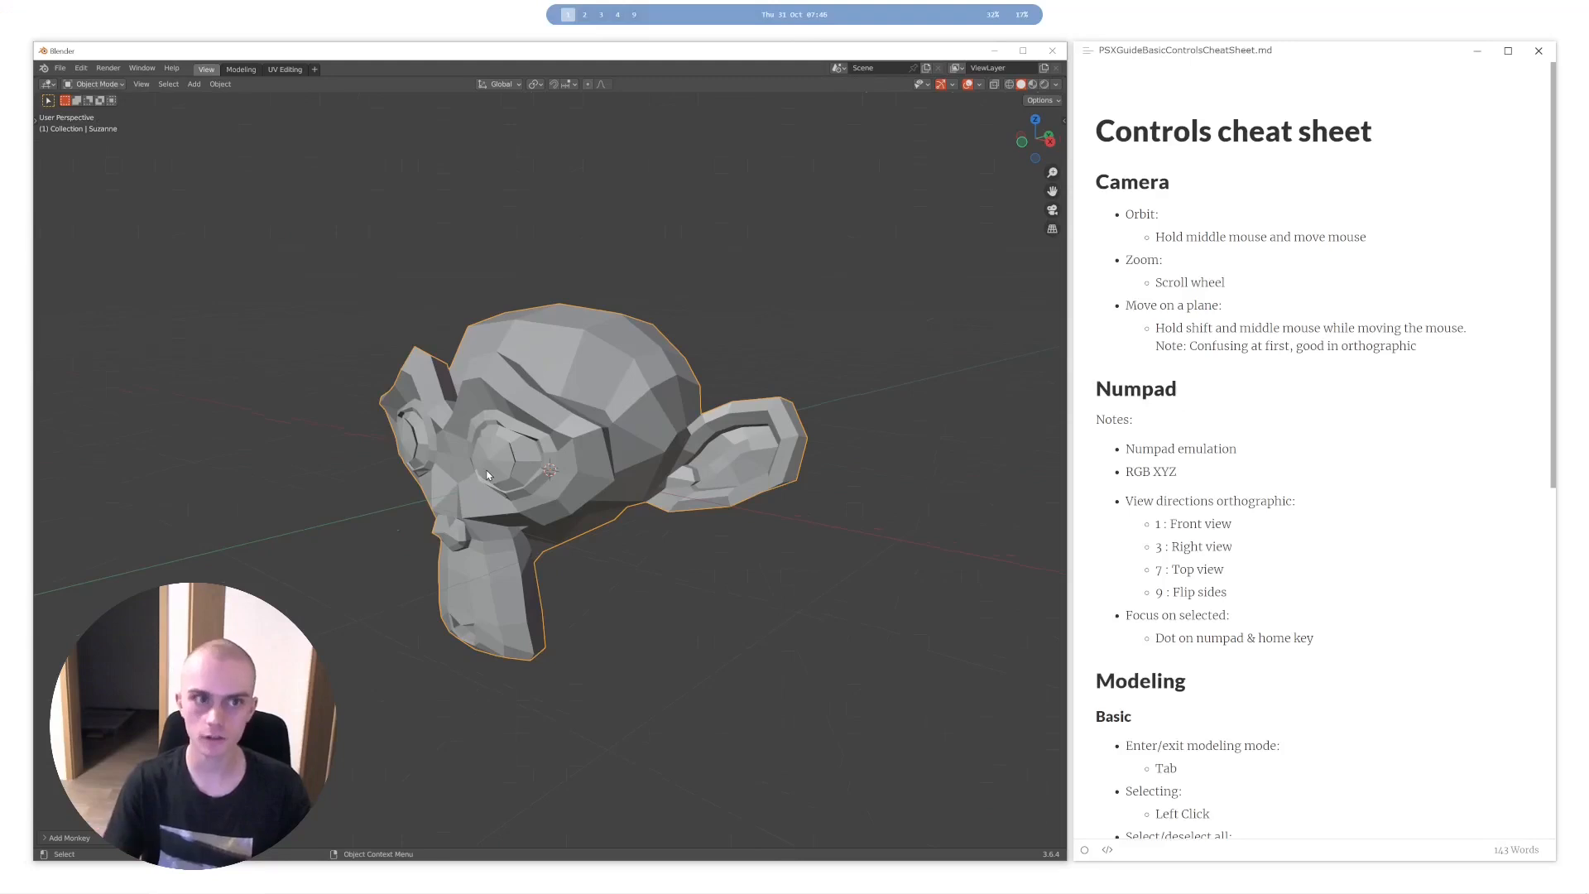
- Switch to the Top view using the View pie menu and orbit back to a perspective view
key("grave")
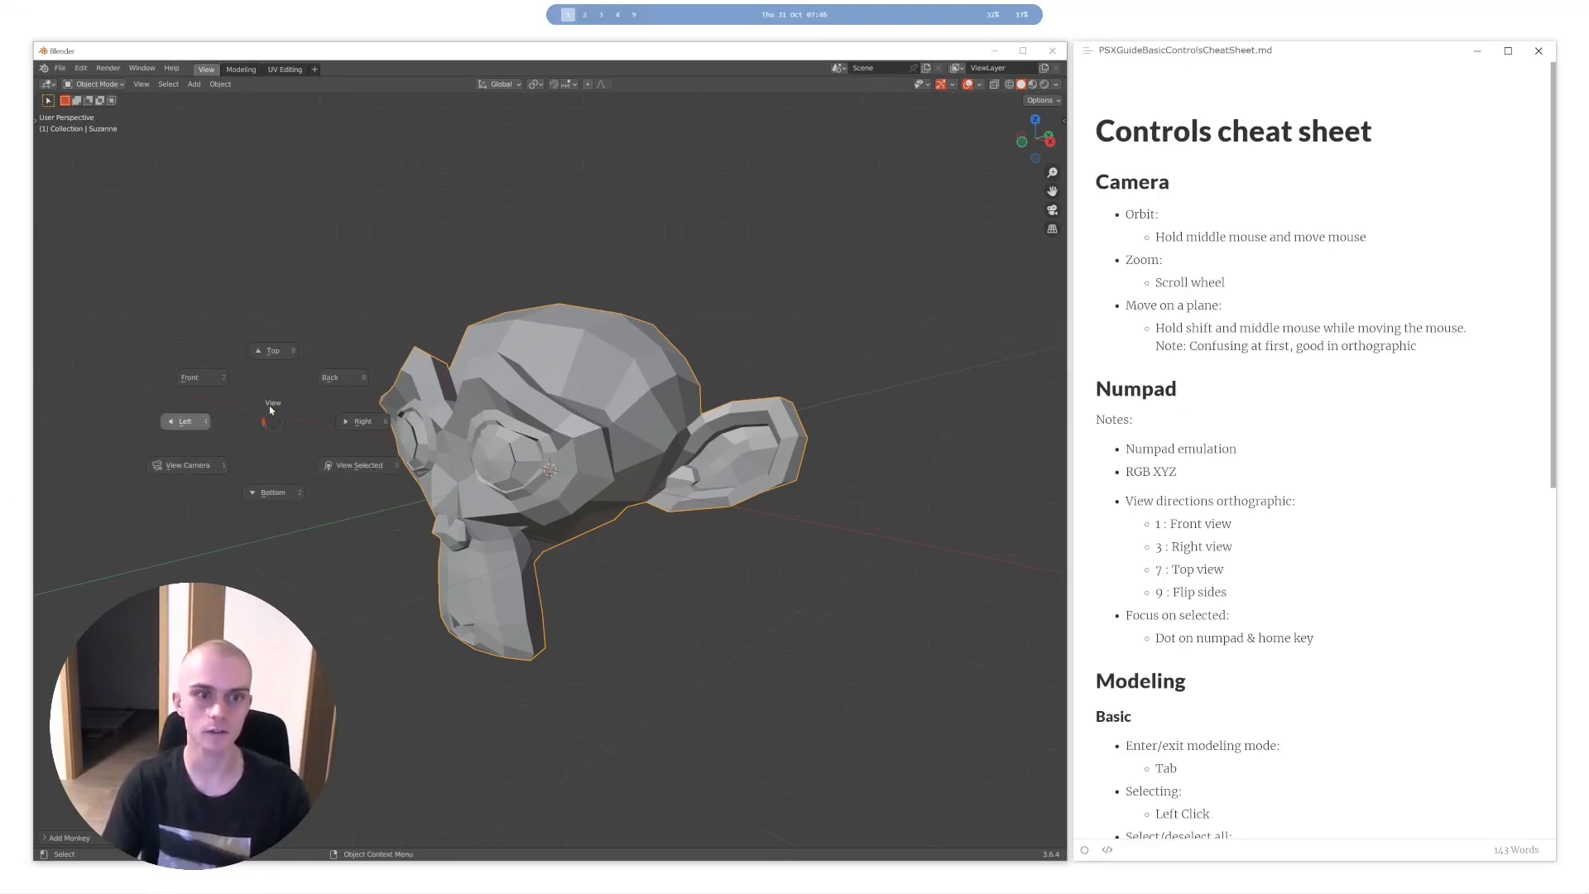
left_click(273, 350)
middle_click_drag(489, 372, 557, 353)
- Go twice through the front, right and top orthographic views of the monkey head and return to perspective
key("KP_1")
key("KP_3")
key("KP_7")
key("KP_1")
key("KP_3")
key("KP_7")
middle_click_drag(559, 350, 554, 284)
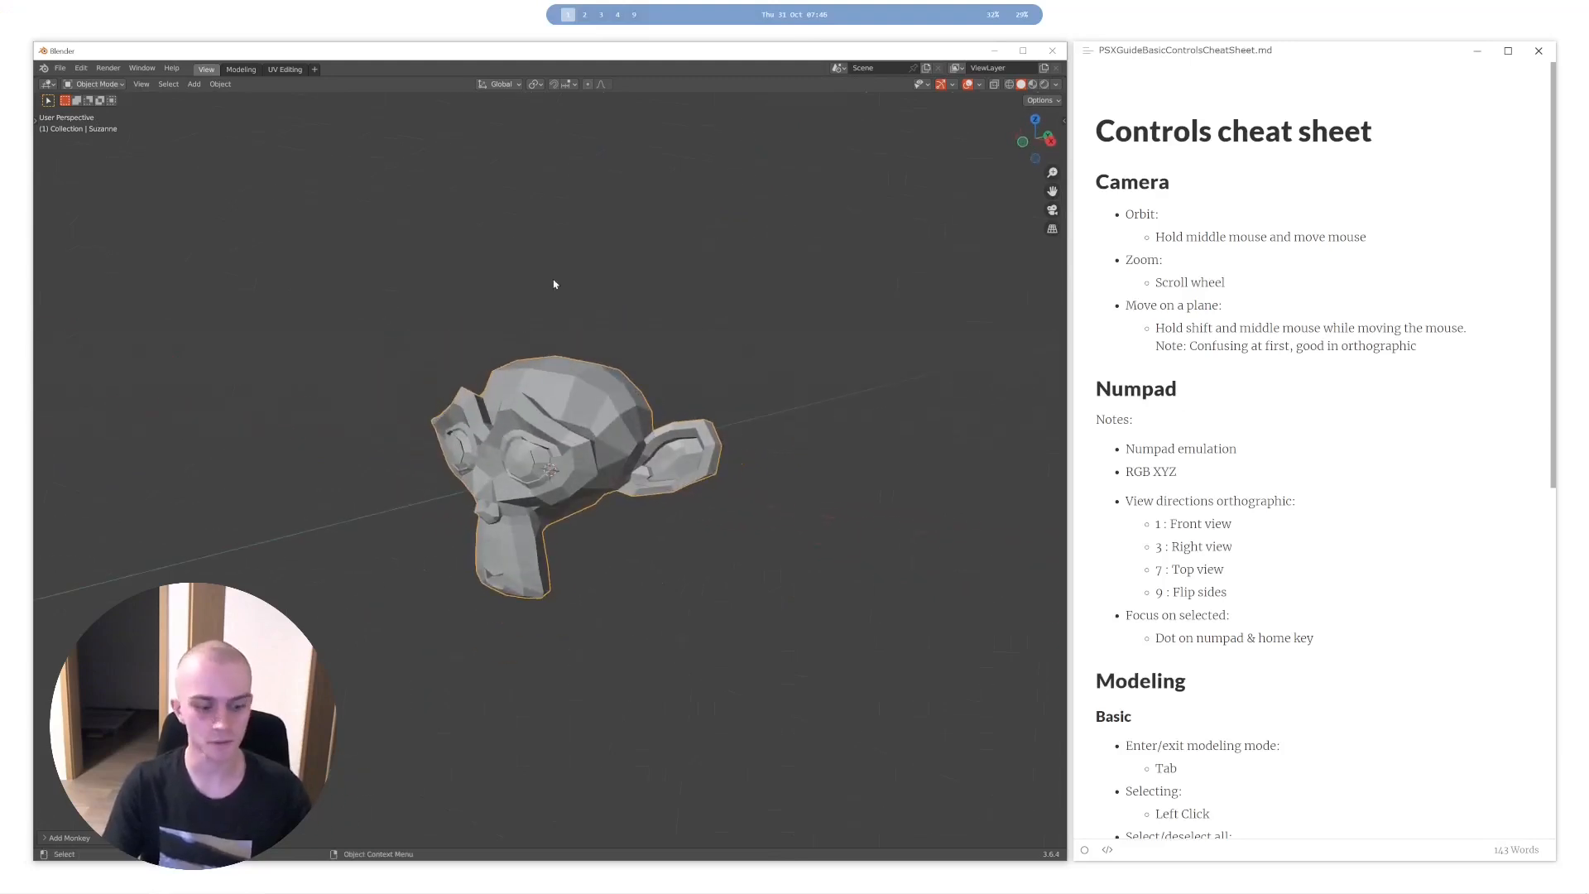
- Examine the enlarged monkey head from the front, right and top, and flip the top view to its opposite side
key("KP_1")
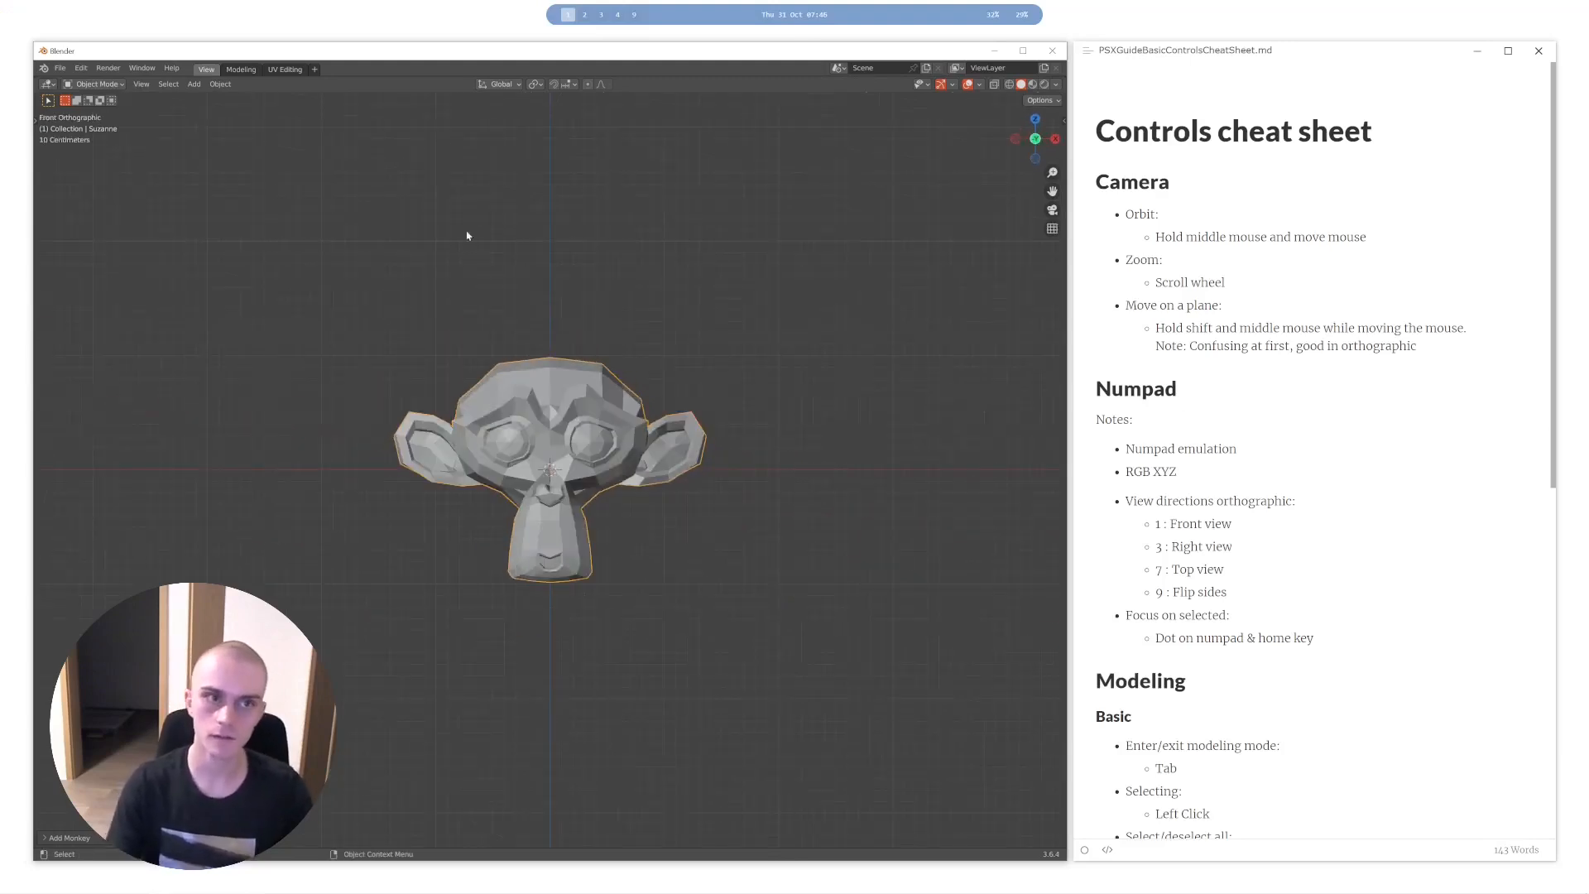
scroll(545, 481, "up", 5)
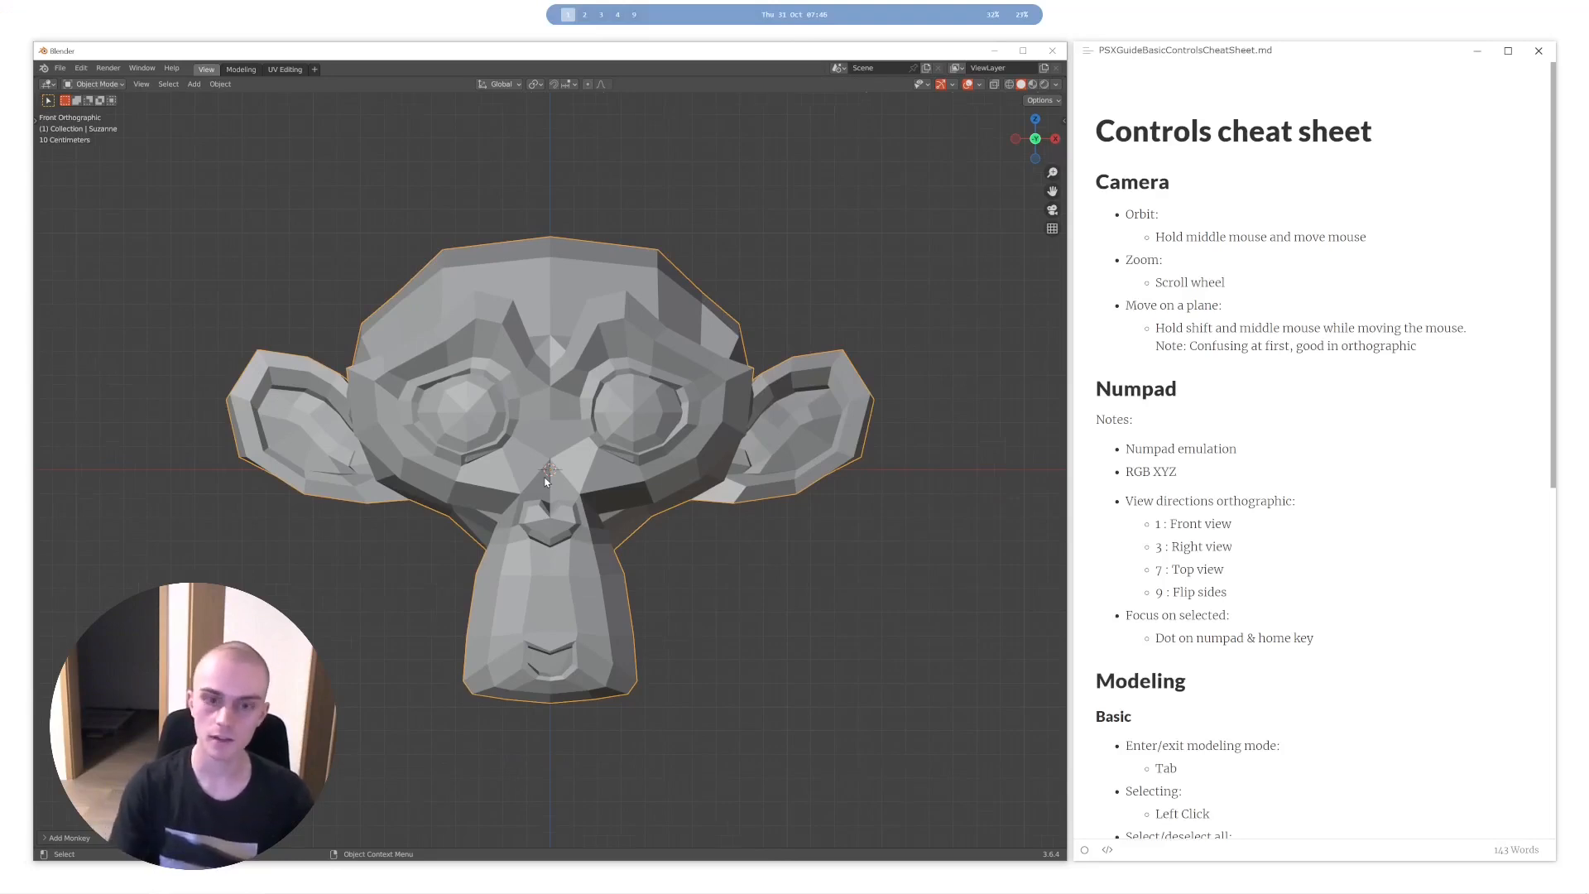
key("KP_3")
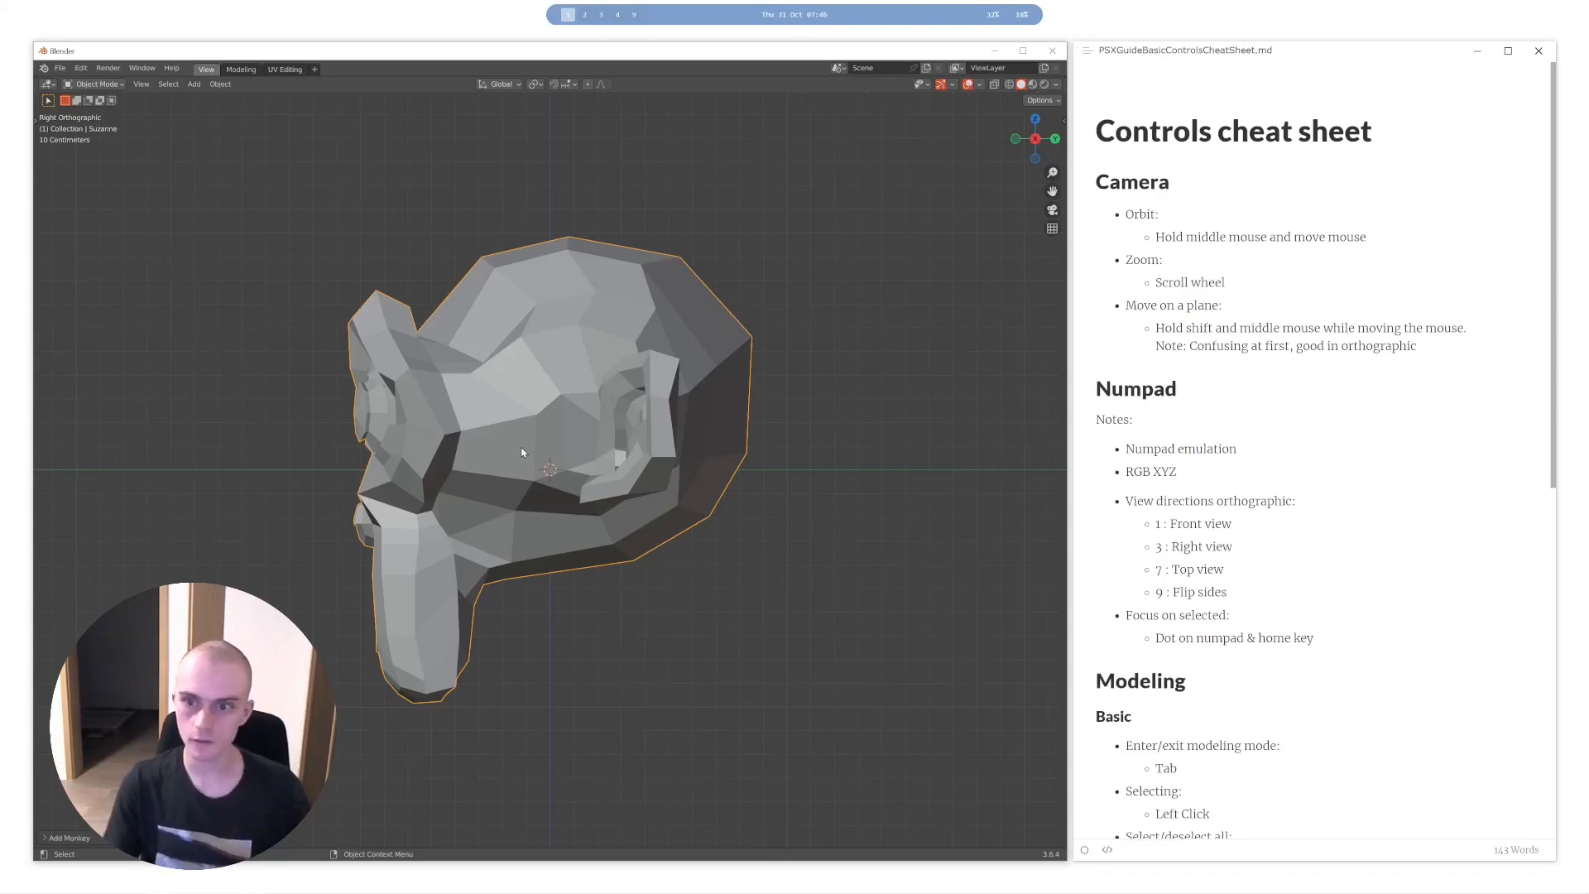
key("KP_7")
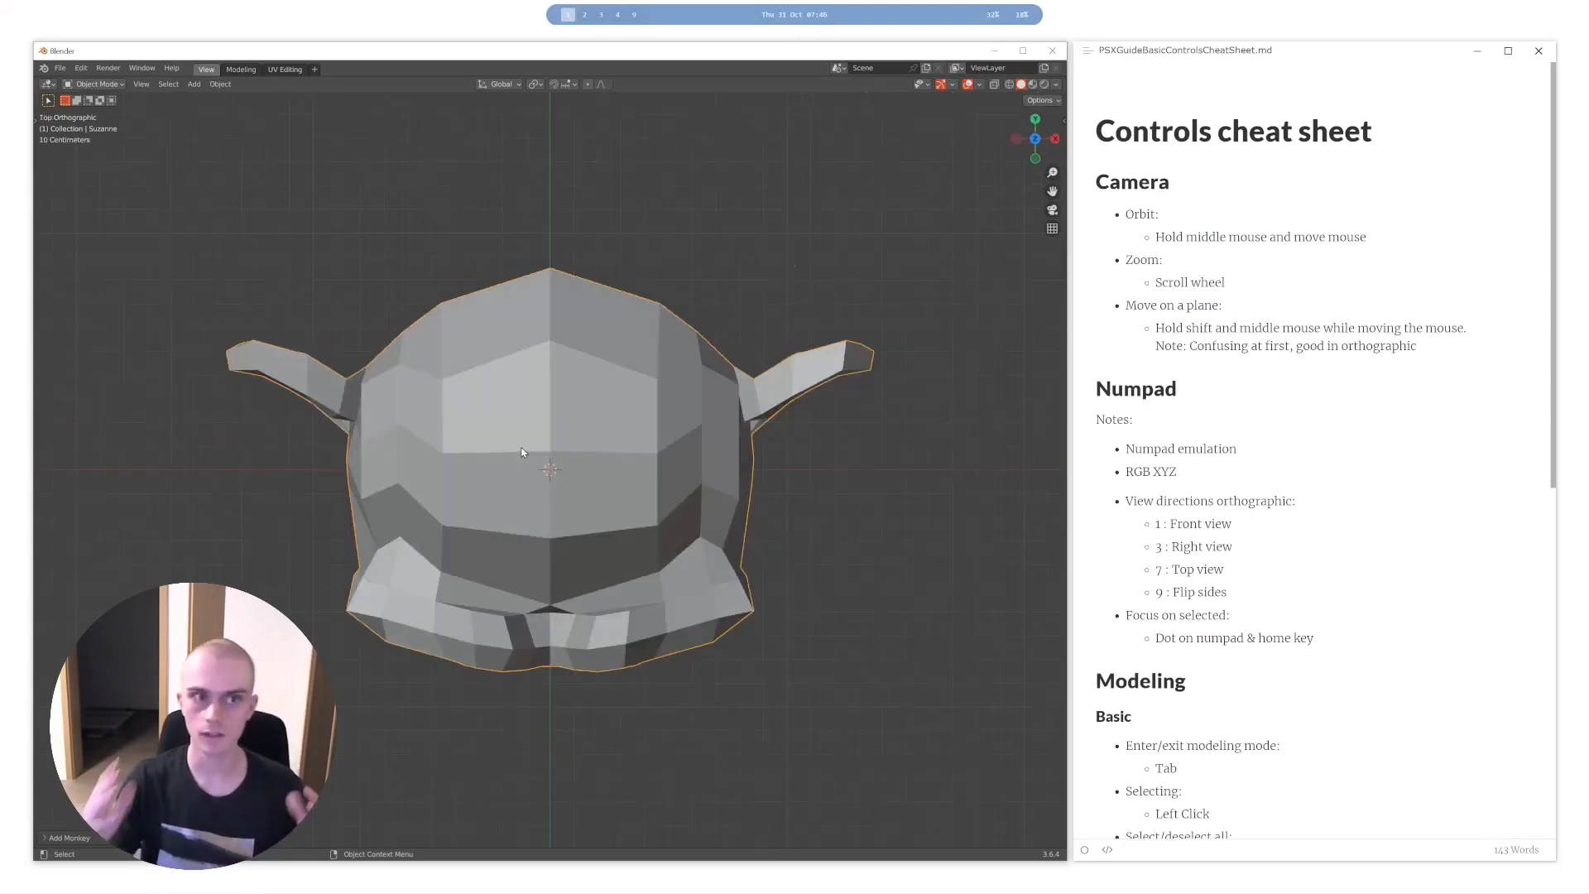
key("KP_9")
key("KP_9")
key("KP_9")
key("KP_9")
middle_click_drag(508, 446, 576, 527)
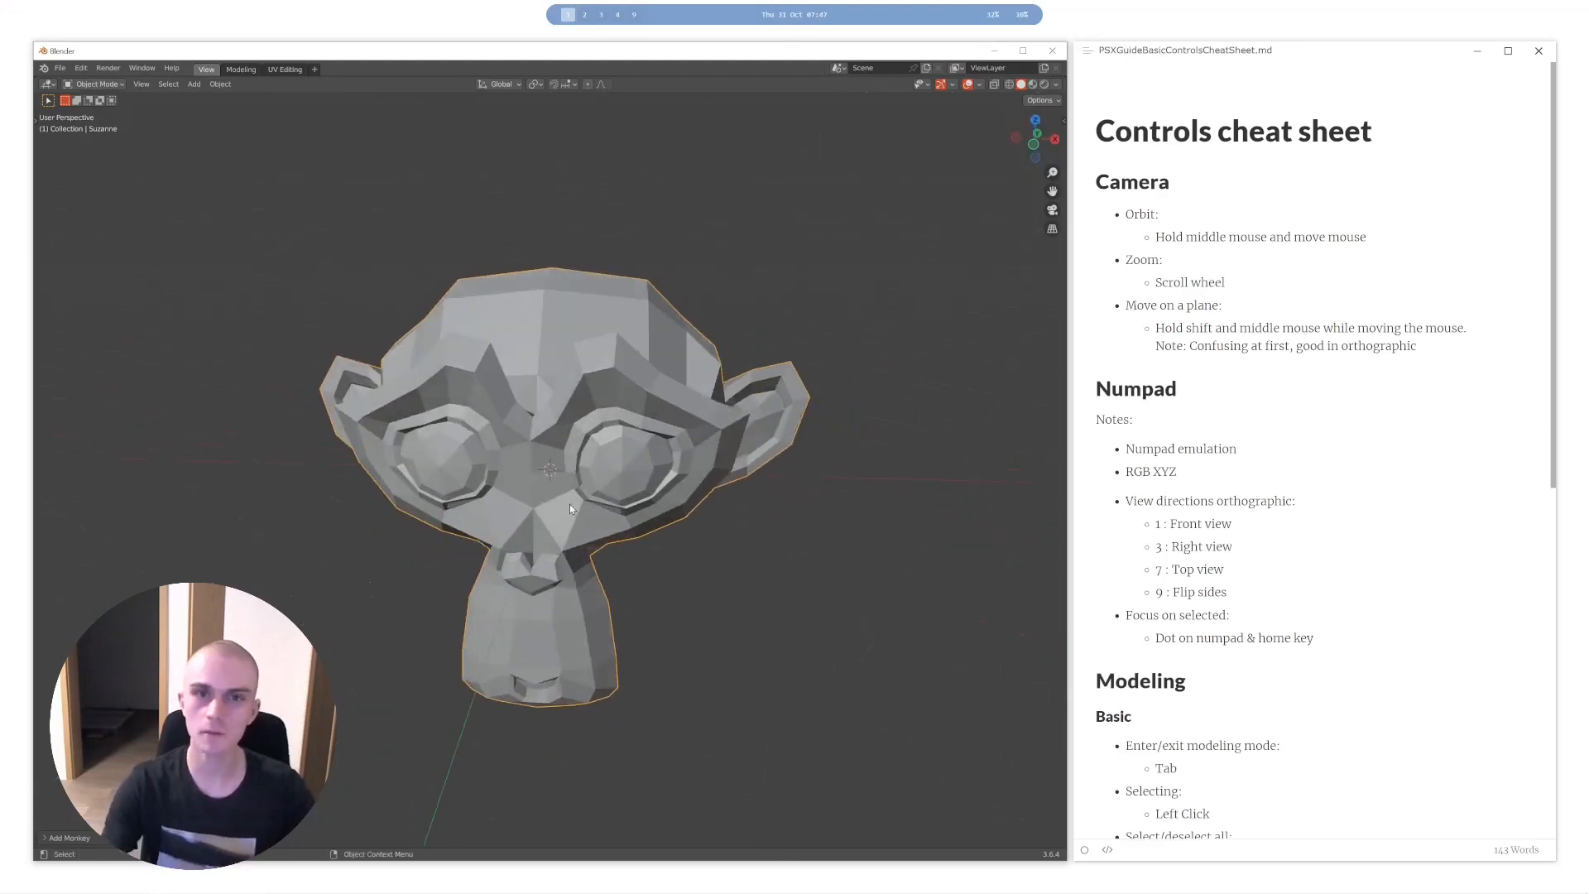
- Put the monkey head in Edit Mode and box-select the upper part of the skull on the ear side
key("Tab")
middle_click_drag(569, 504, 518, 502)
left_click_drag(768, 243, 542, 454)
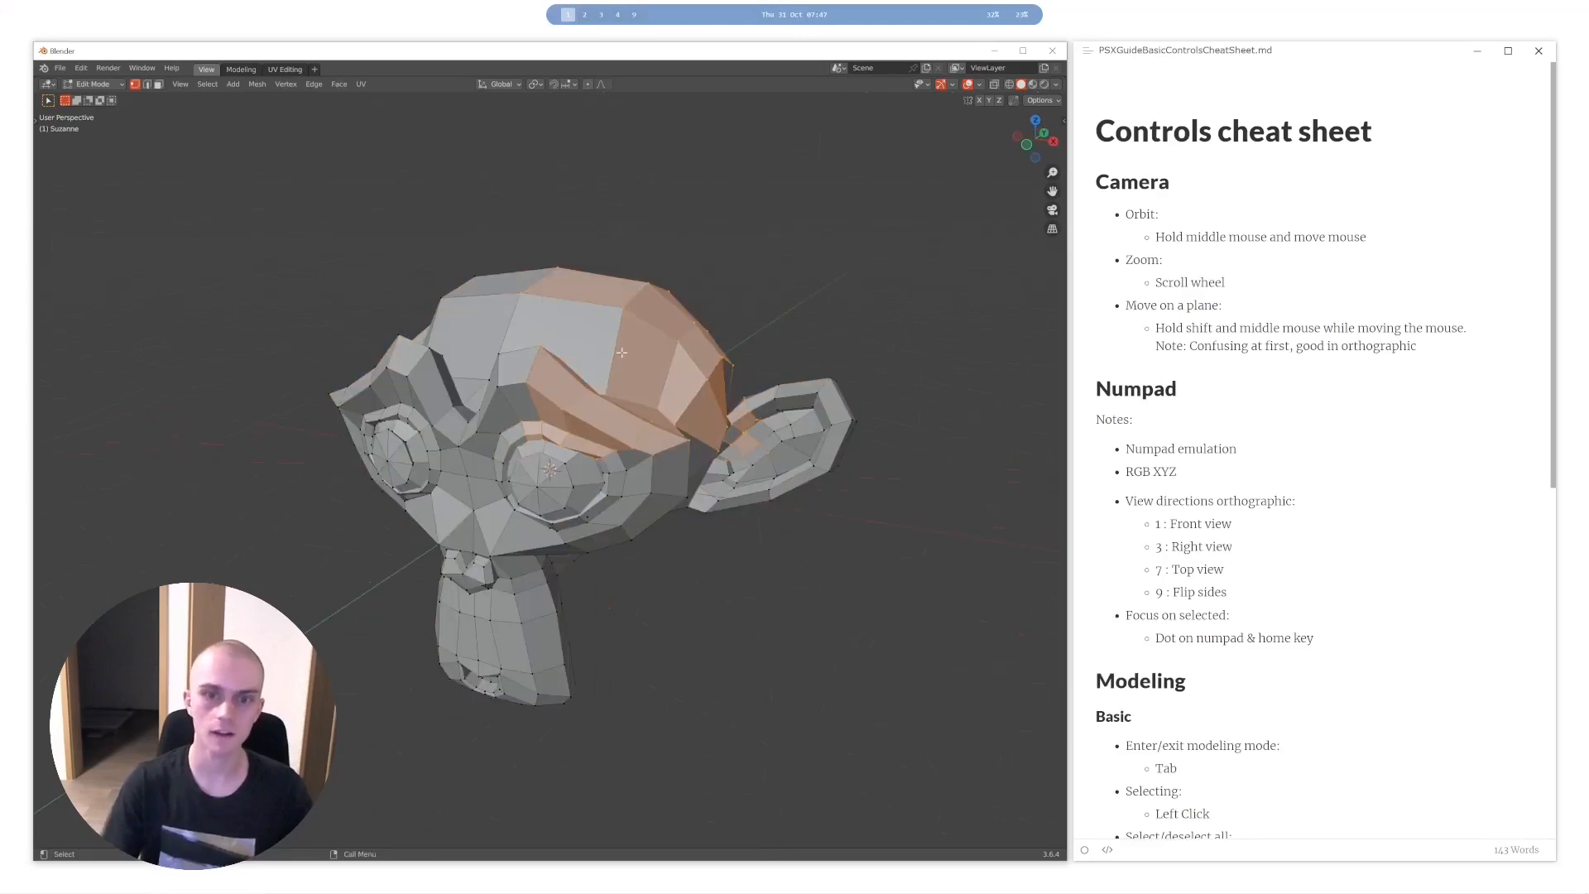
scroll(622, 352, "up", 4)
mouse_move(611, 363)
middle_mouse_down()
mouse_move(635, 358)
mouse_move(604, 361)
mouse_move(625, 379)
middle_mouse_up()
- Clear the selection, select the whole mesh, leave Edit Mode and frame the view on the monkey head
key("alt+a")
key("a")
key("KP_Decimal")
key("Tab")
middle_click_drag(625, 379, 574, 524, "shift")
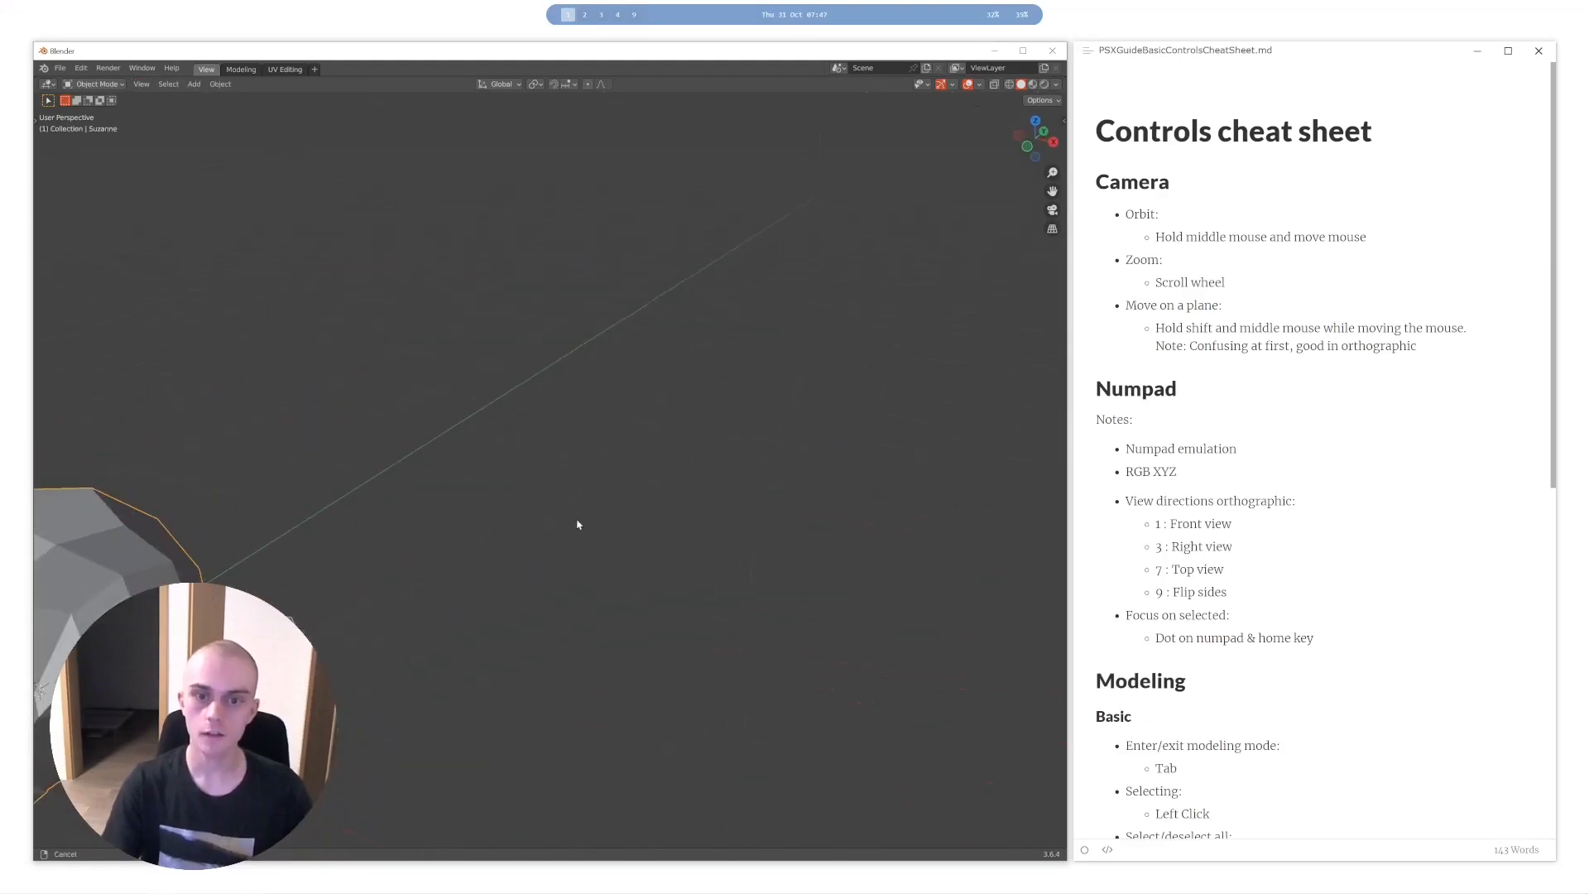
key("KP_Decimal")
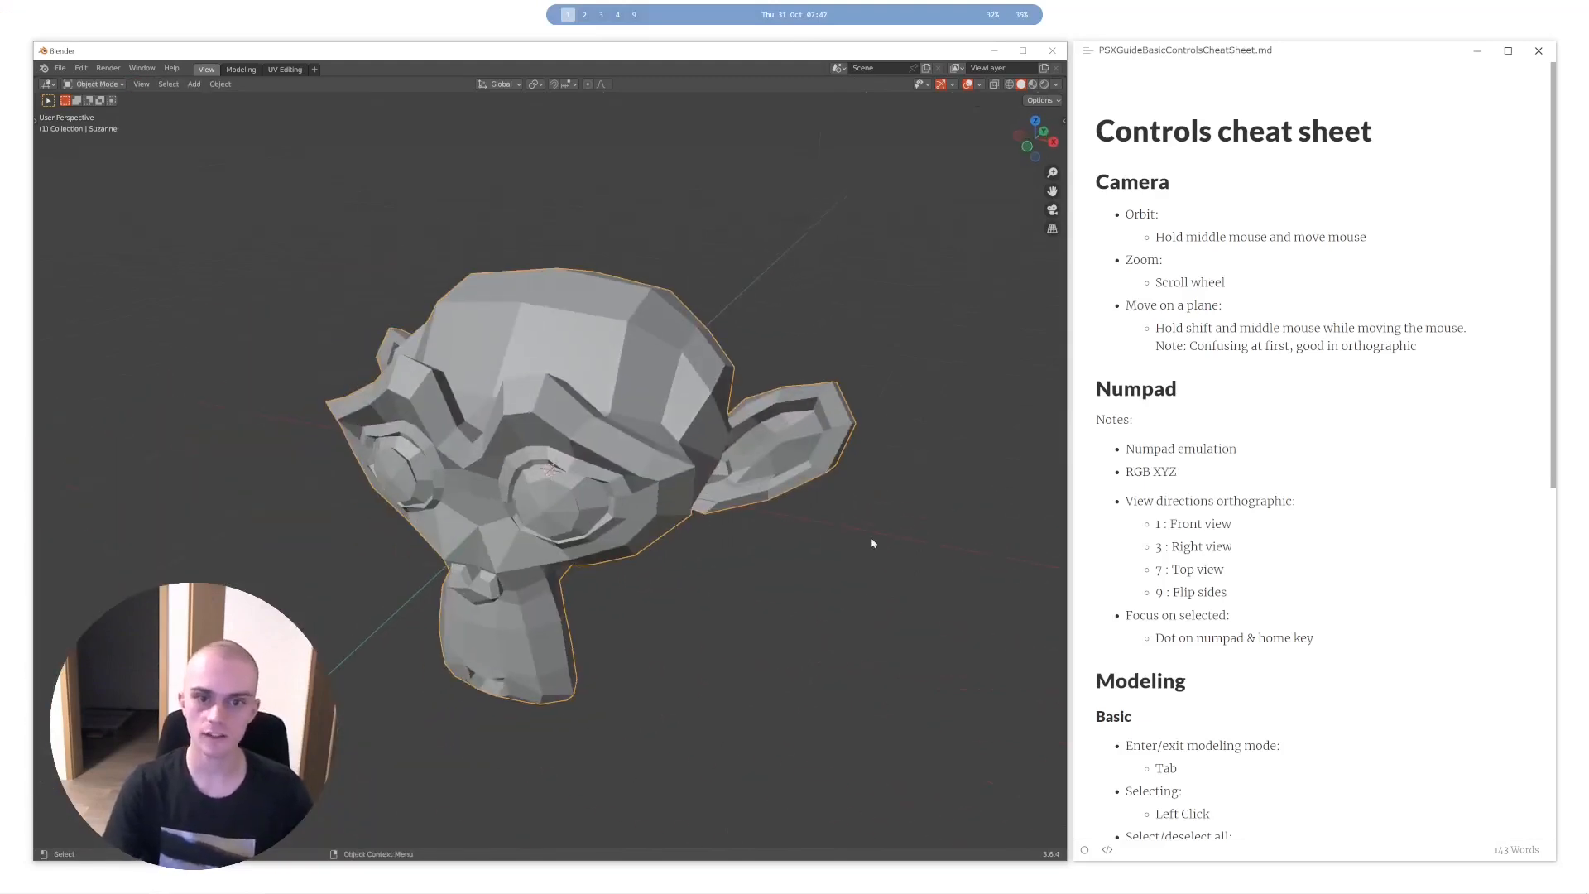
- Box-select part of the head in Edit Mode, select the whole mesh and return to Object Mode
mouse_move(571, 399)
middle_mouse_down()
mouse_move(514, 450)
mouse_move(568, 373)
middle_mouse_up()
key("Tab")
left_click_drag(759, 229, 624, 361)
key("Tab")
key("Tab")
key("Tab")
key("a")
key("a")
middle_click_drag(643, 359, 617, 365)
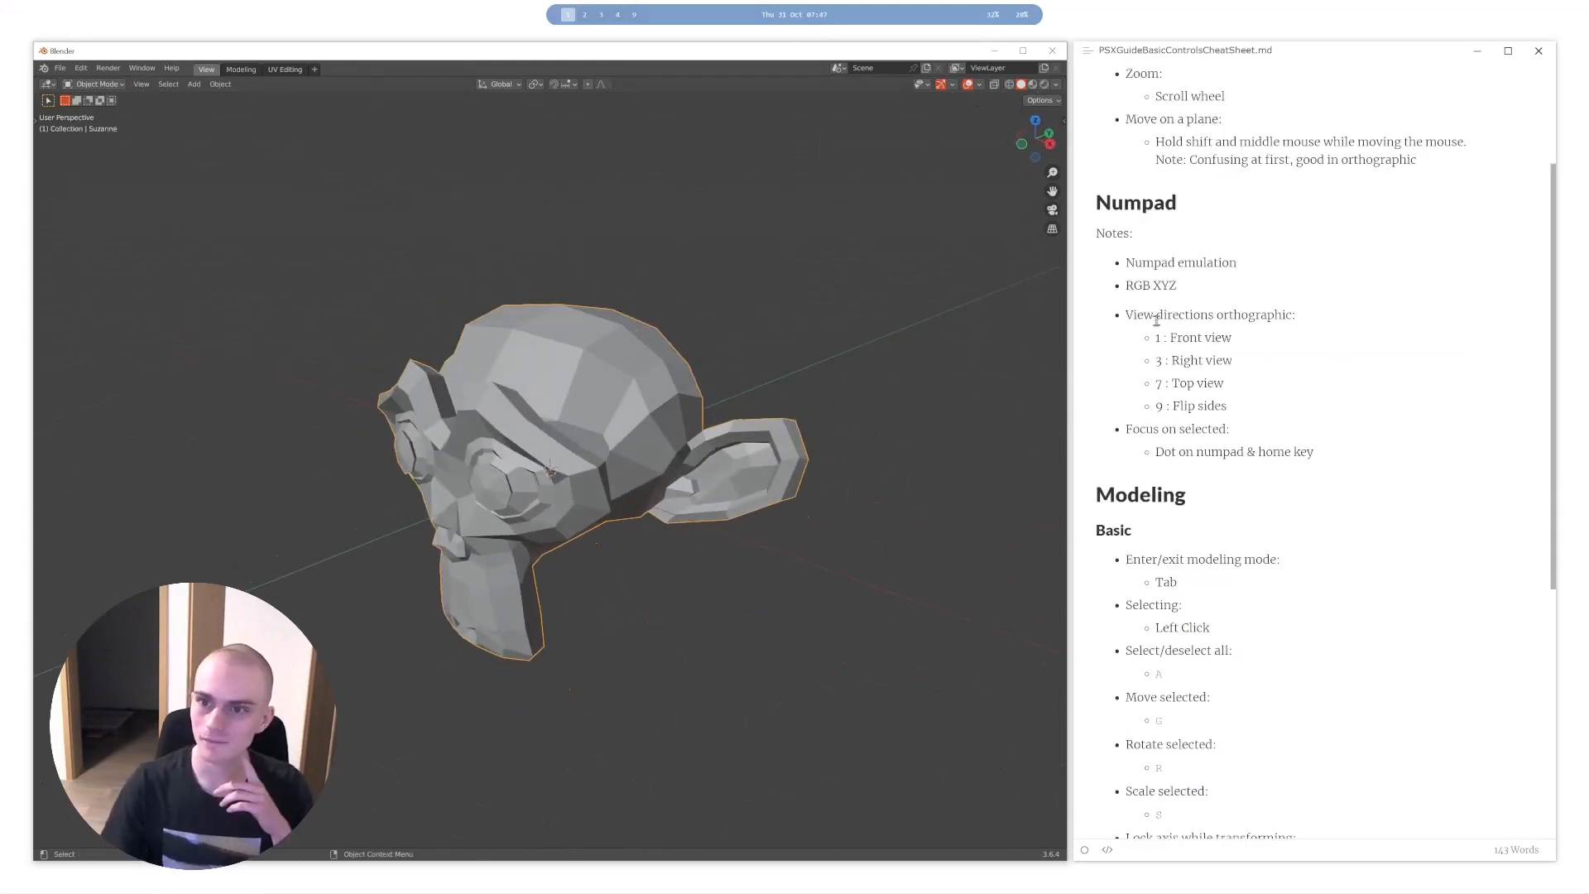
- Bring the cheat sheet's Modeling section into view and put the monkey head in Edit Mode
scroll(1157, 312, "down", 3)
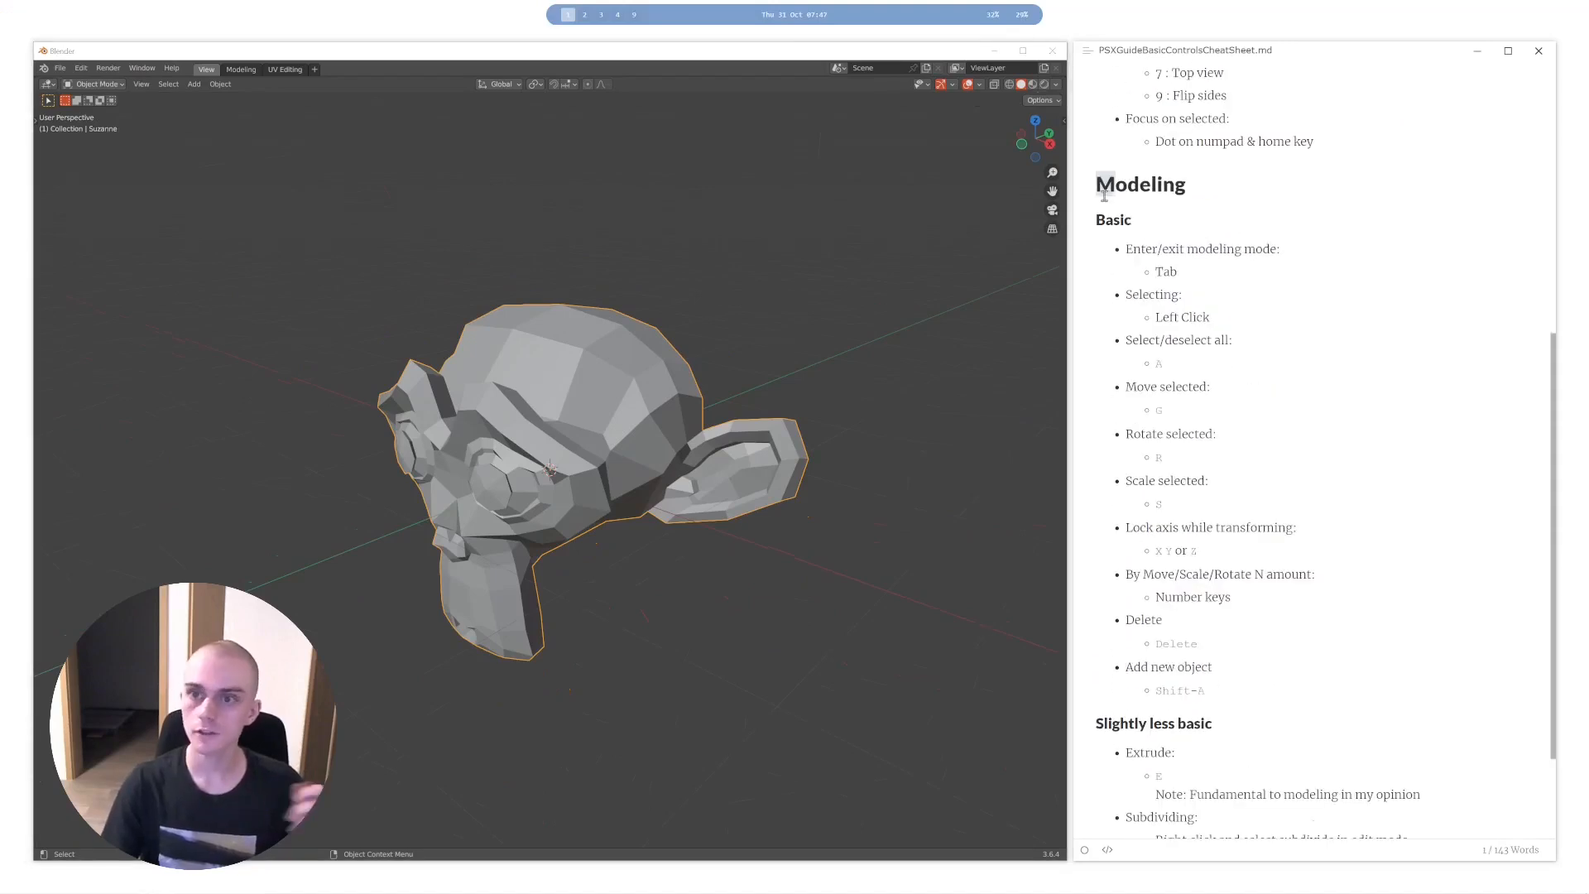
middle_click_drag(608, 383, 637, 391)
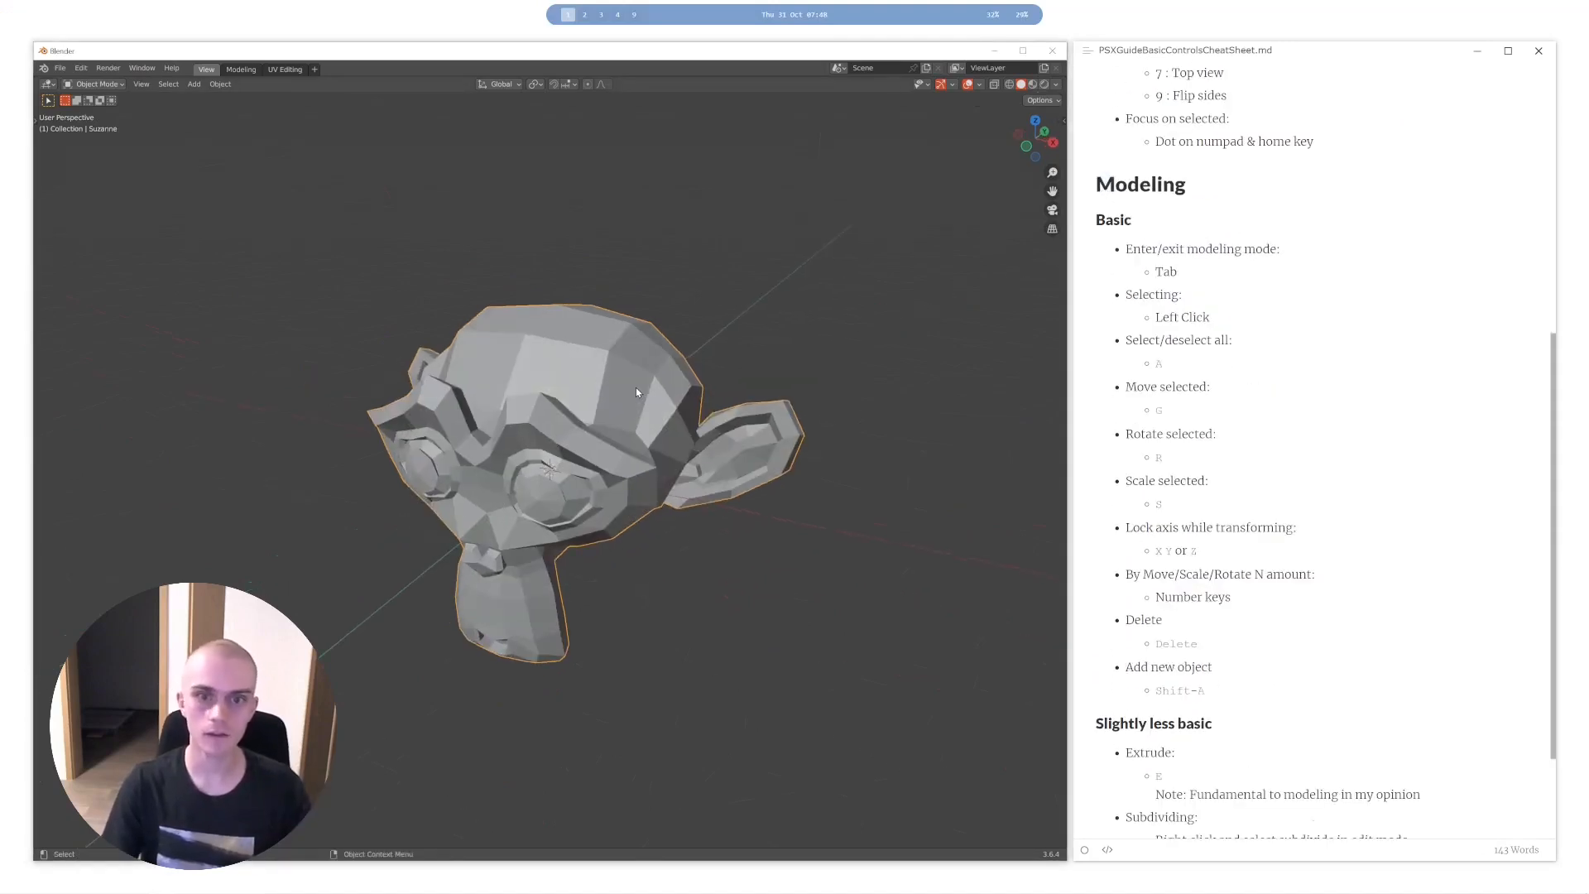
key("Tab")
key("Tab")
key("Tab")
key("Tab")
key("Tab")
middle_click_drag(580, 425, 728, 472)
scroll(443, 415, "up", 5)
scroll(443, 415, "down", 5)
middle_click_drag(443, 415, 427, 339)
- Switch the mesh selection mode through edge, face and vertex
left_click(148, 86)
left_click(157, 86)
left_click(135, 85)
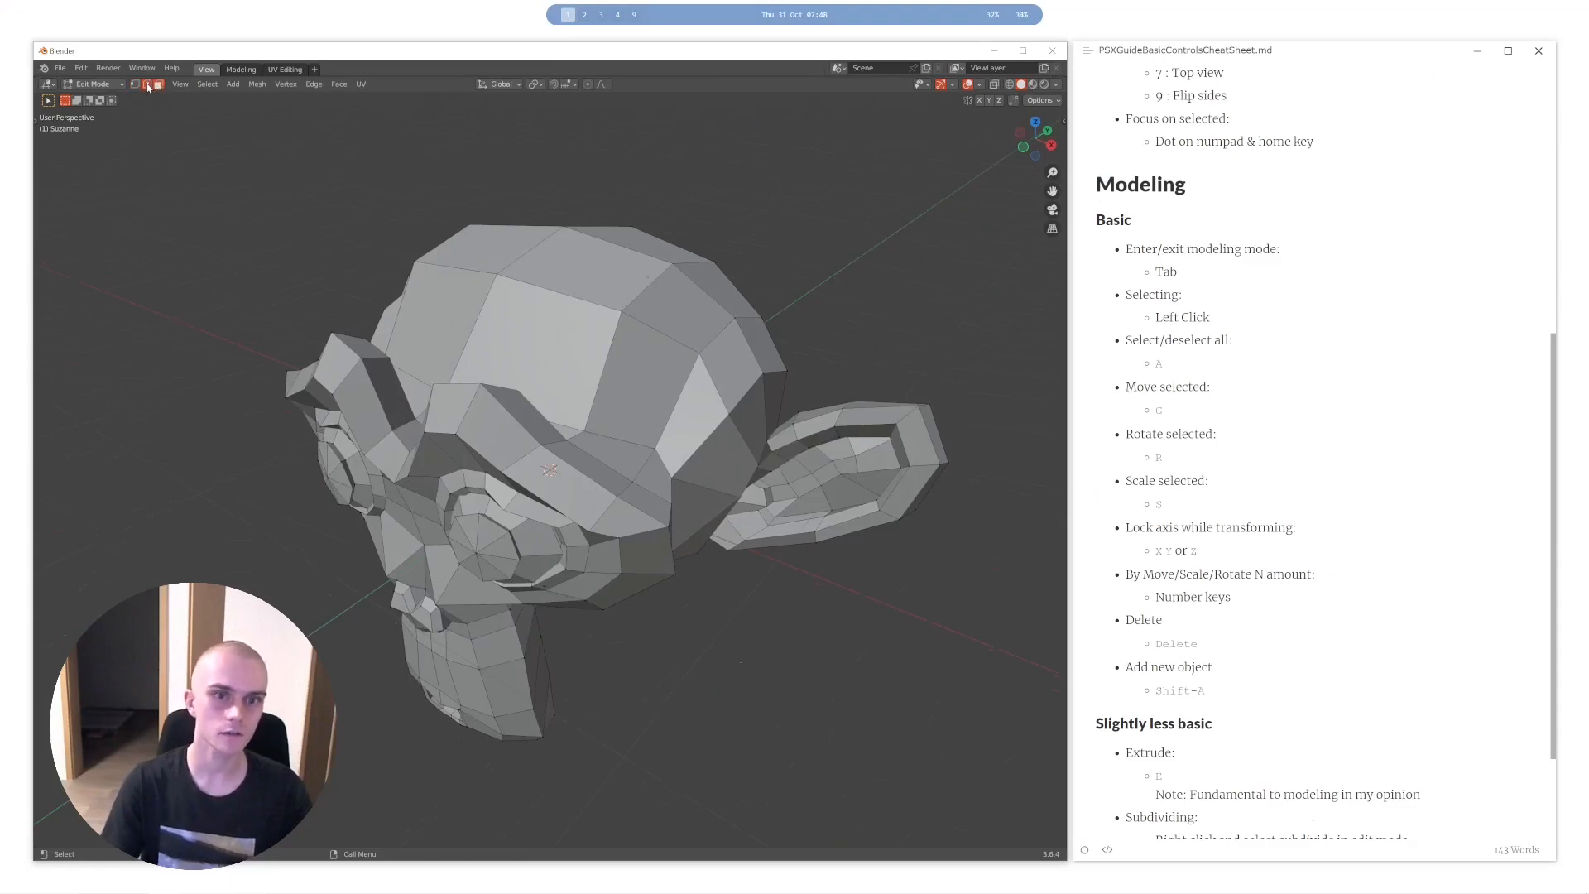
- Try moving a vertex and an edge on the upper part of the monkey head, cancelling each move
left_click(159, 85)
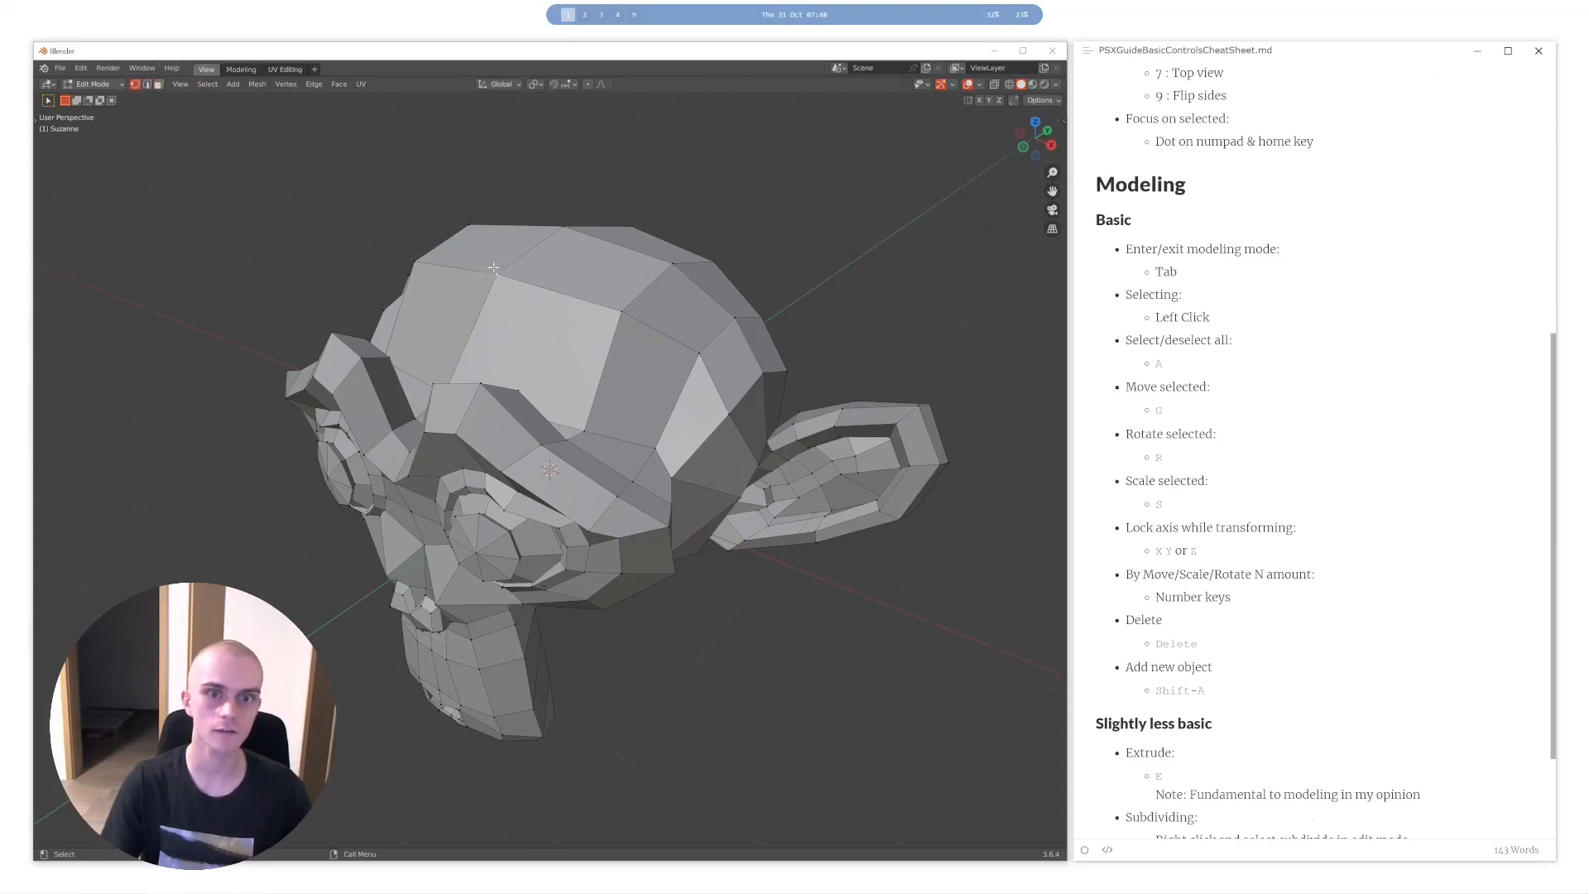
left_click(510, 289)
key("g")
key("Escape")
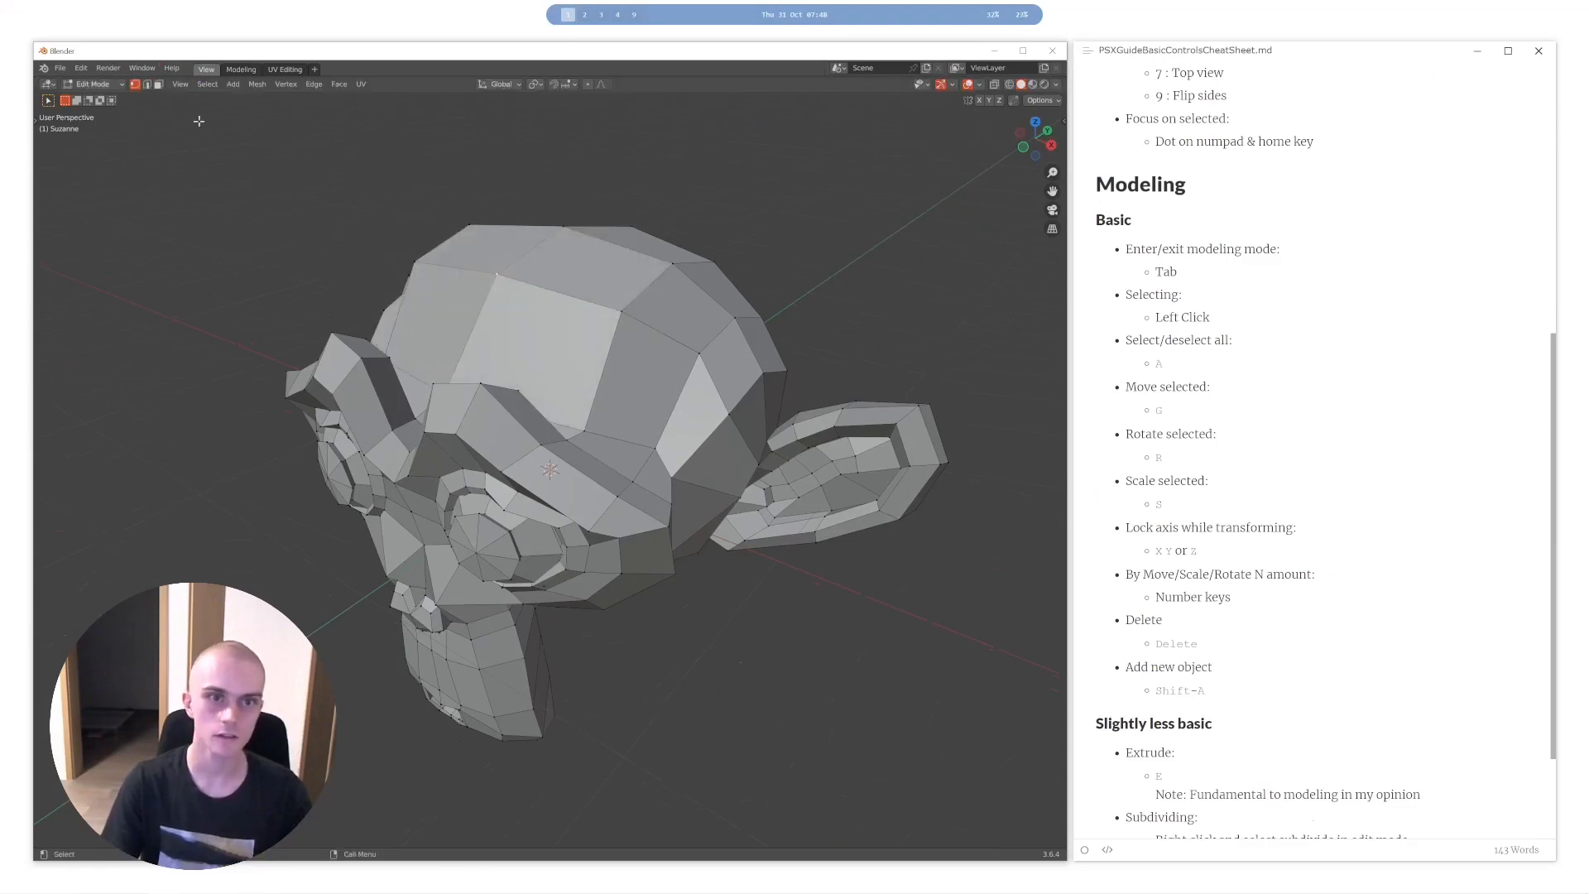
left_click(147, 85)
key("g")
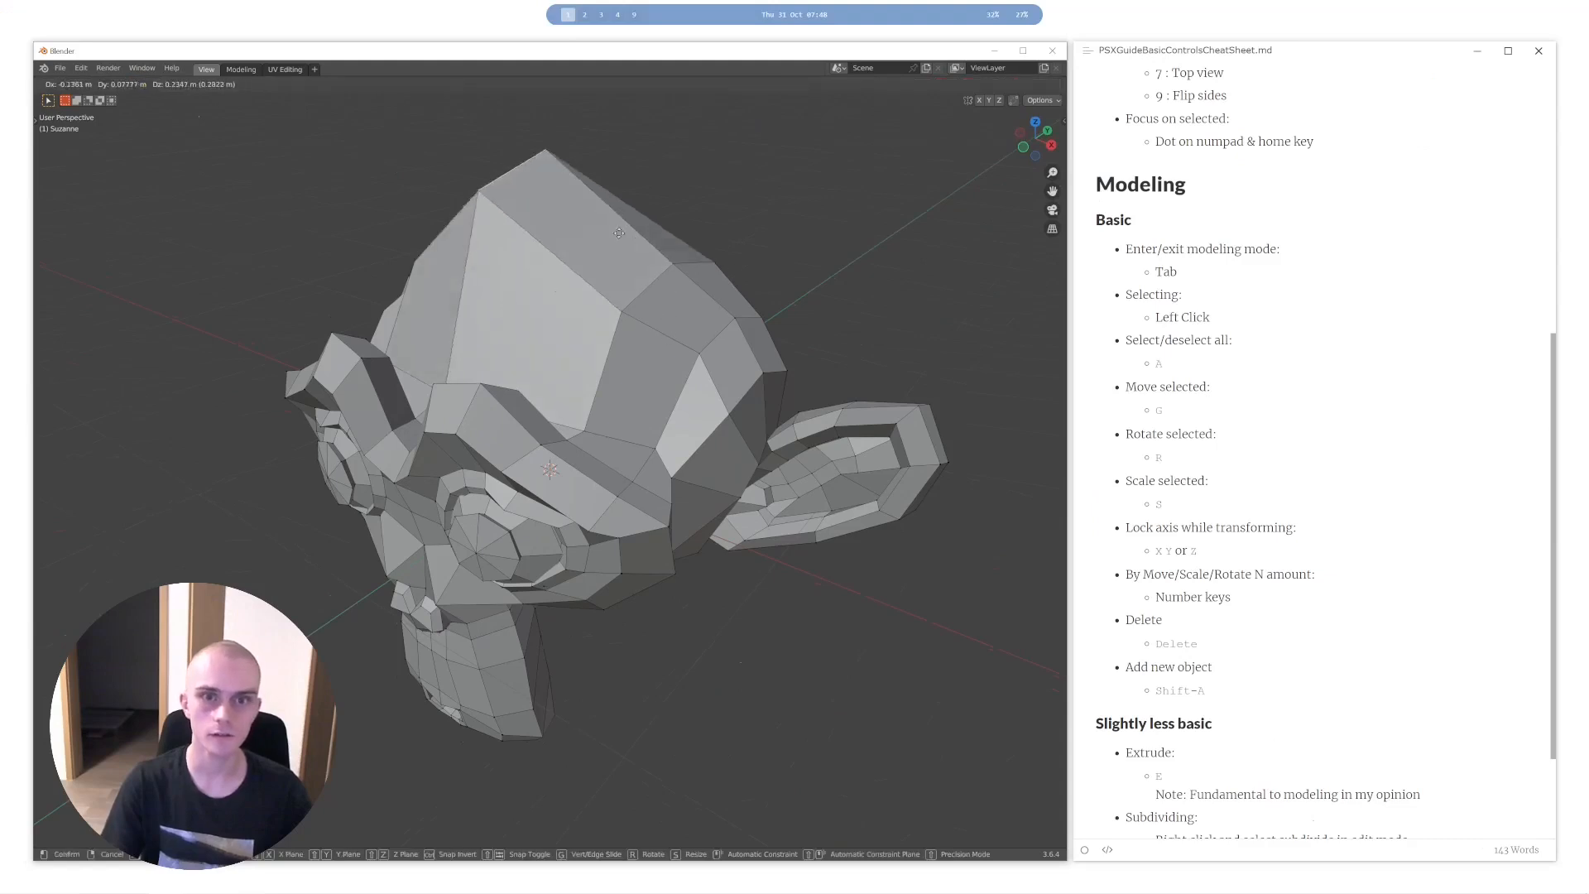
key("Escape")
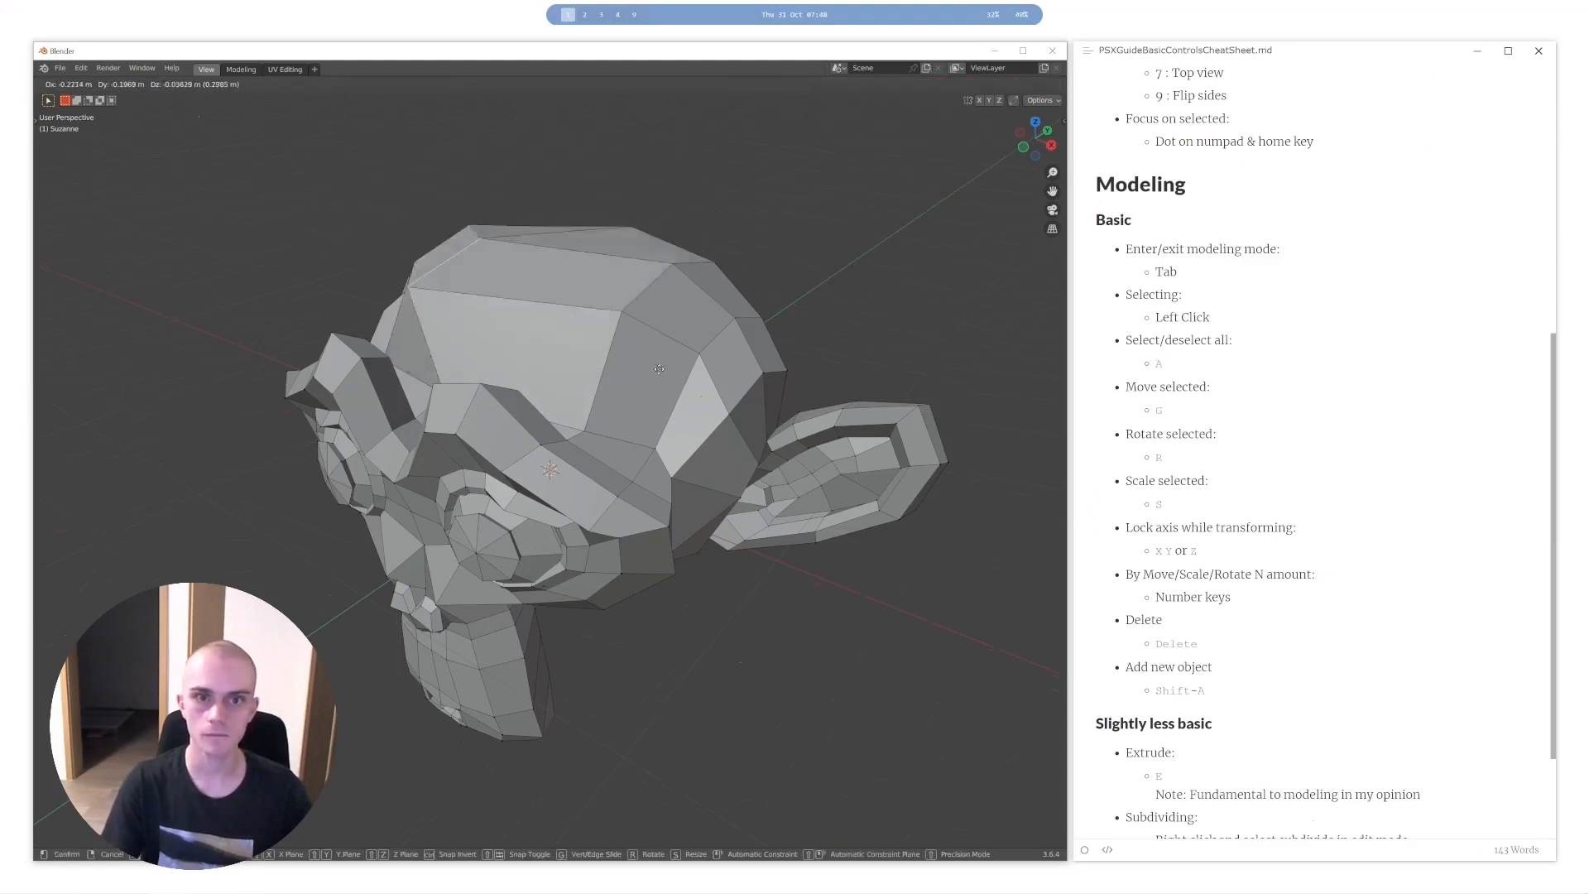
- Try moving a face on the crown in face selection mode, cancel the move and select the face above the forehead
middle_click_drag(654, 217, 724, 296)
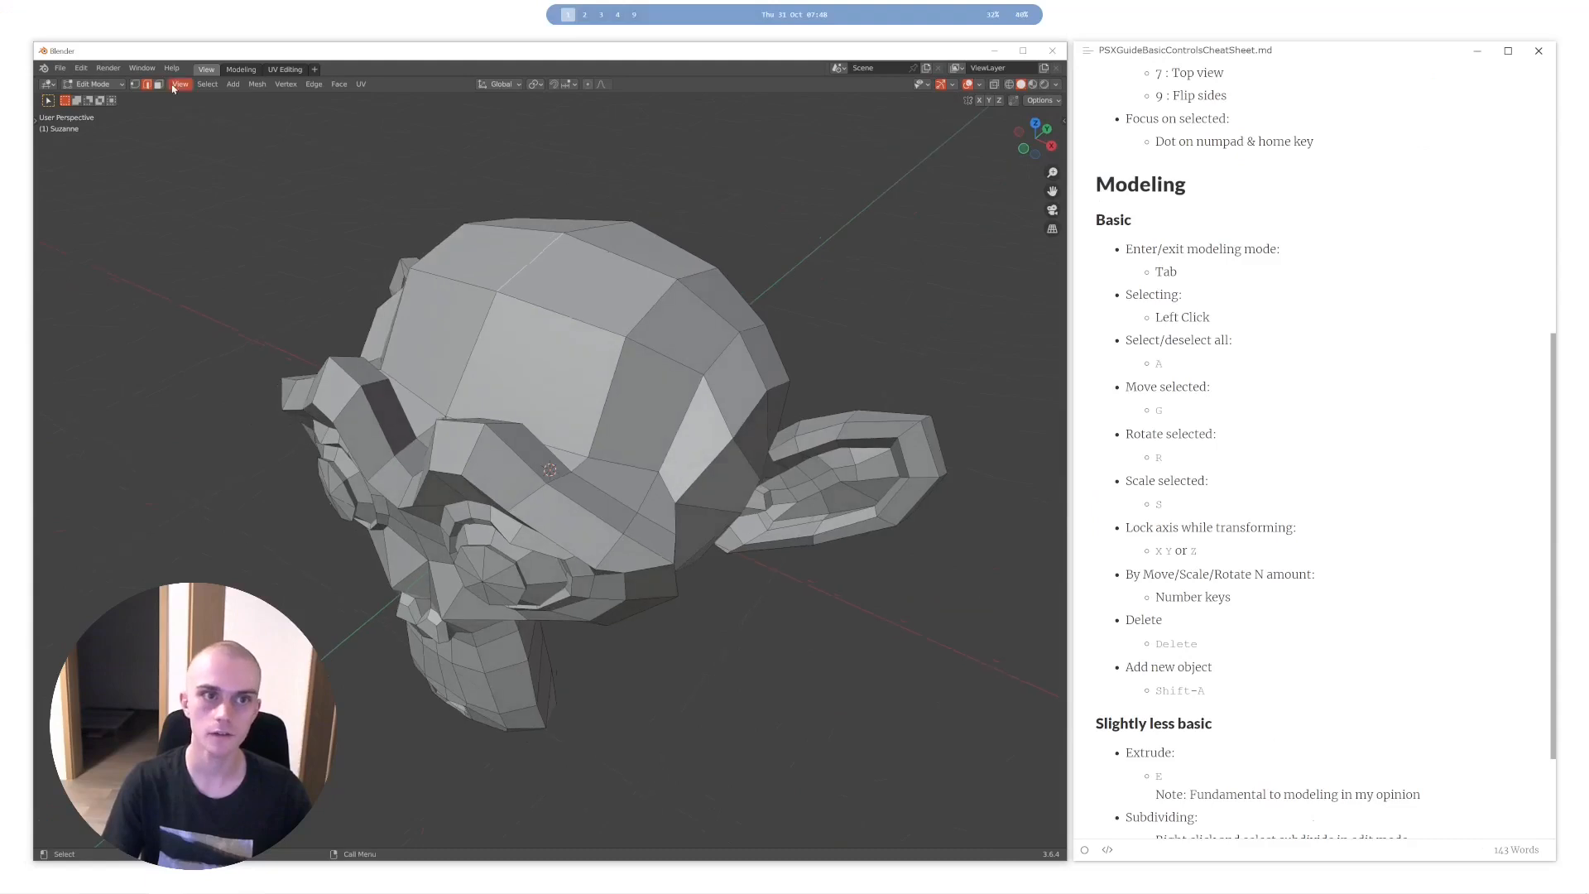
middle_click_drag(710, 378, 714, 352)
left_click(590, 276)
middle_click_drag(608, 281, 791, 302)
key("g")
key("Escape")
middle_click_drag(625, 240, 463, 224)
left_click(468, 236)
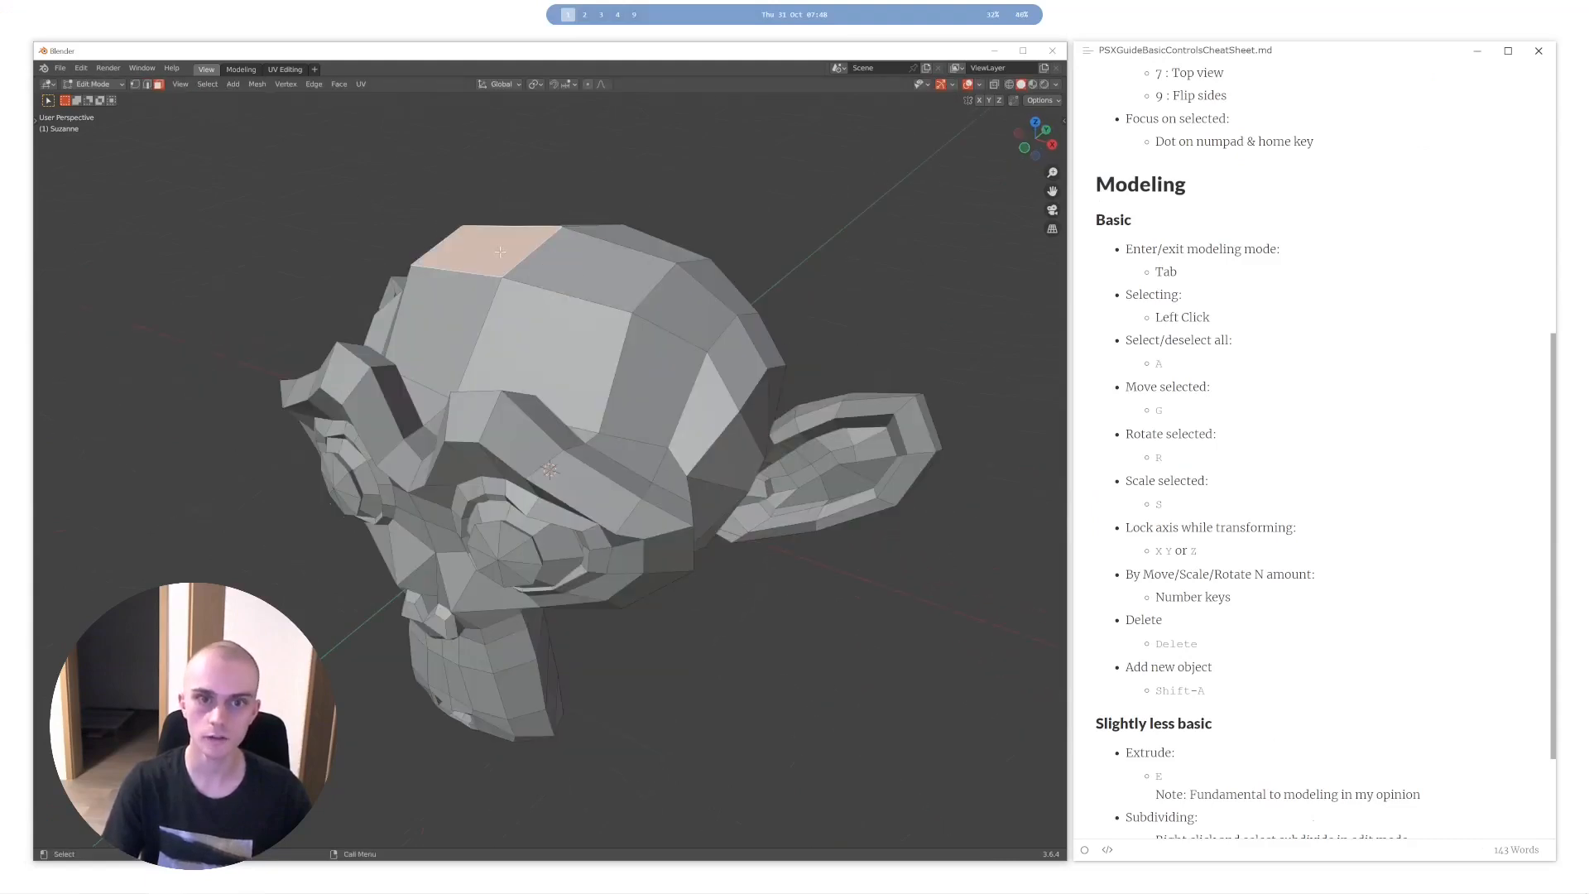
- Return to vertex selection mode and briefly show the viewport's tool shelf
left_click(134, 84)
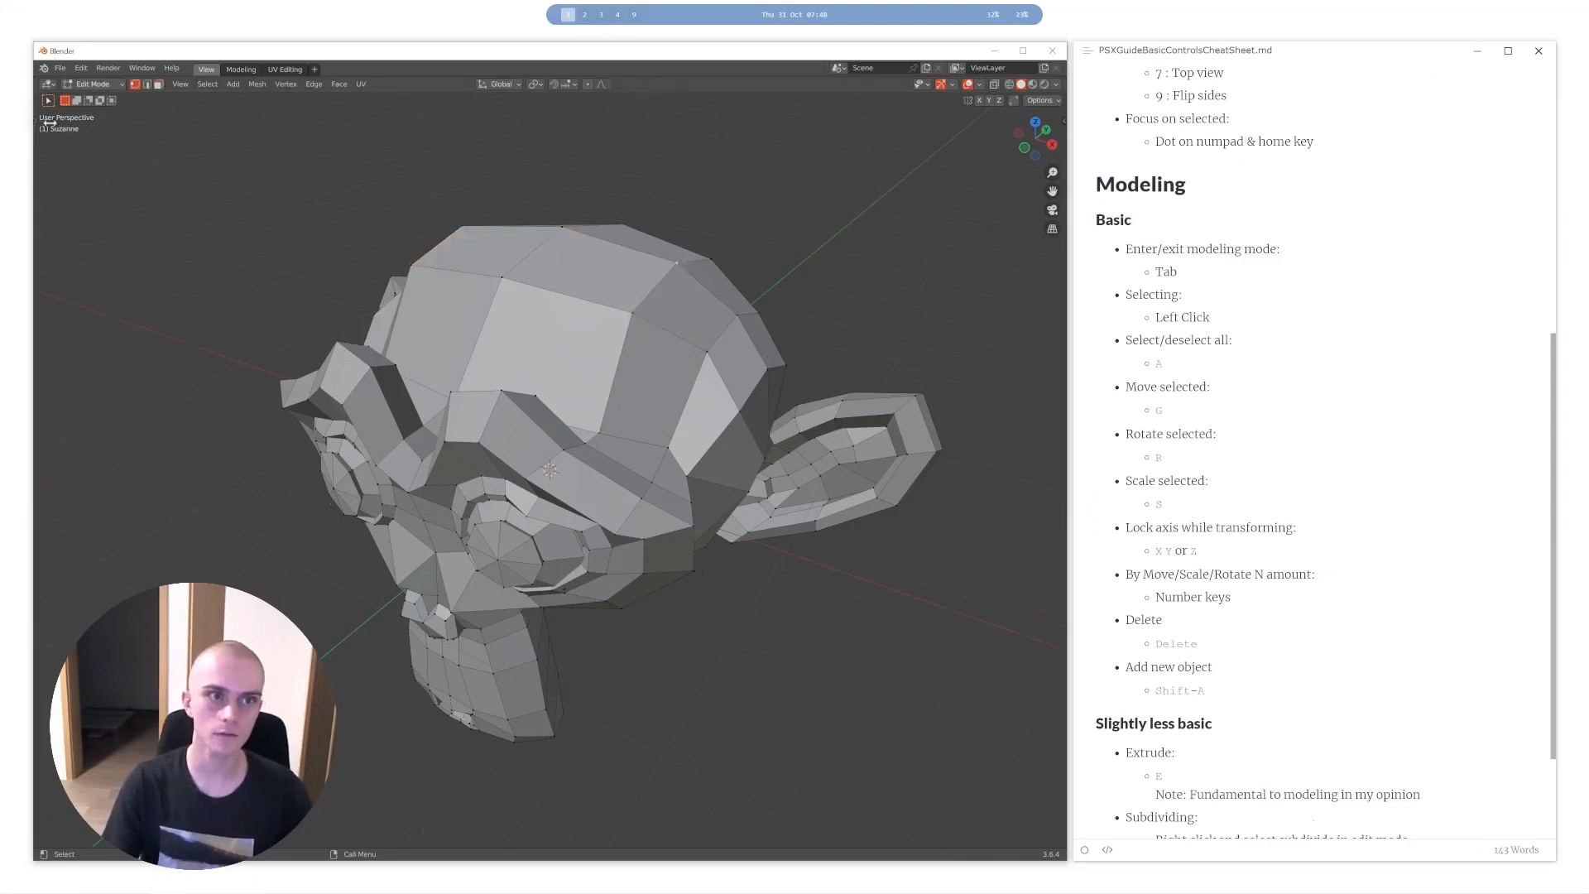
key("t")
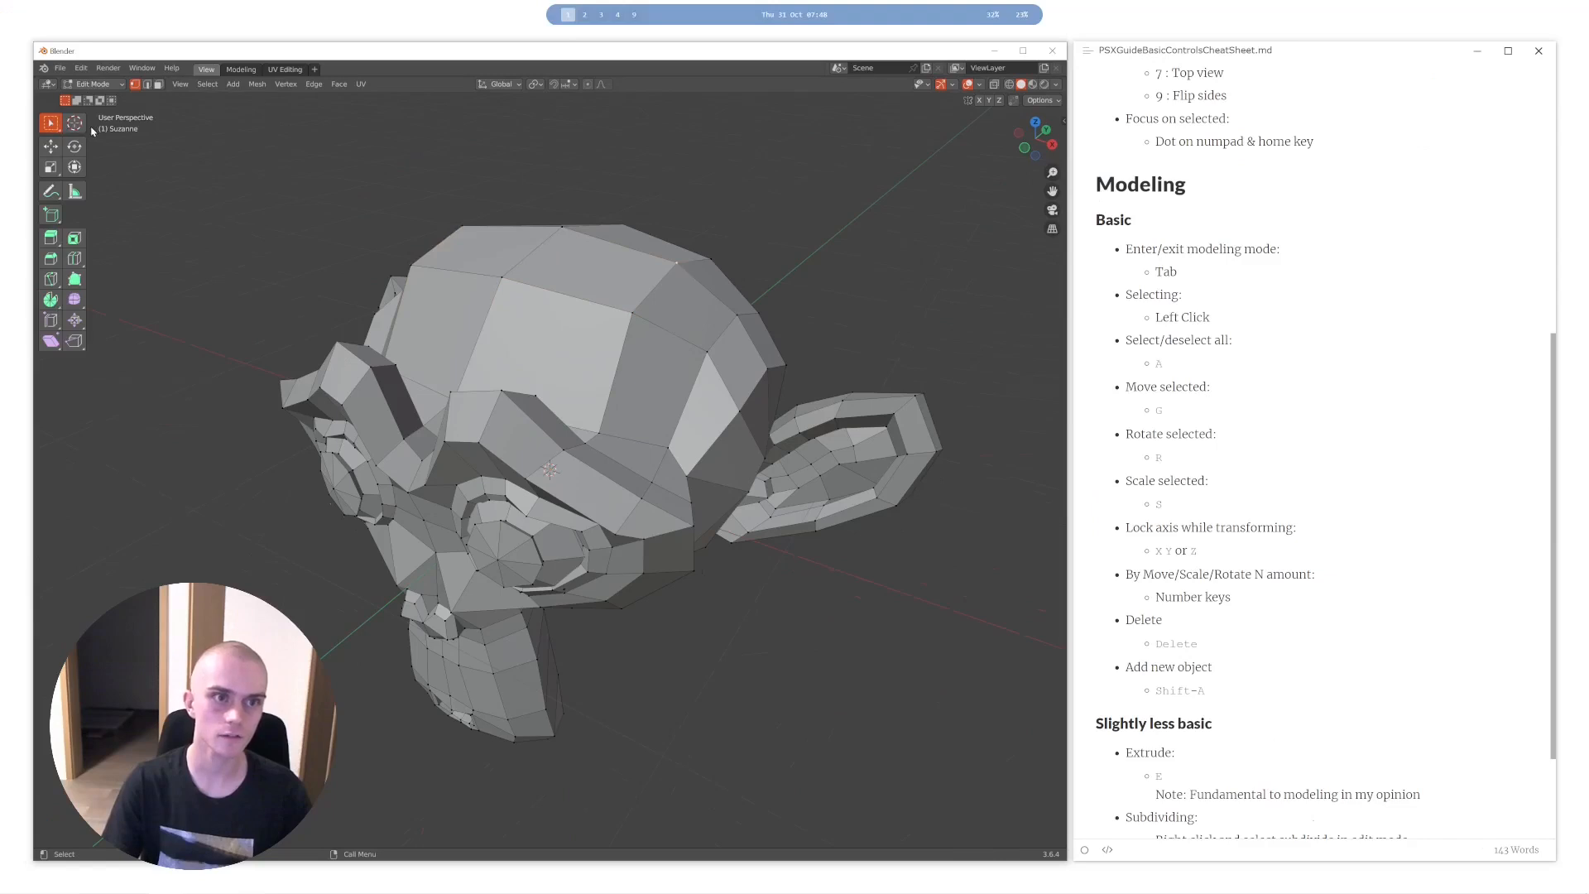
key("t")
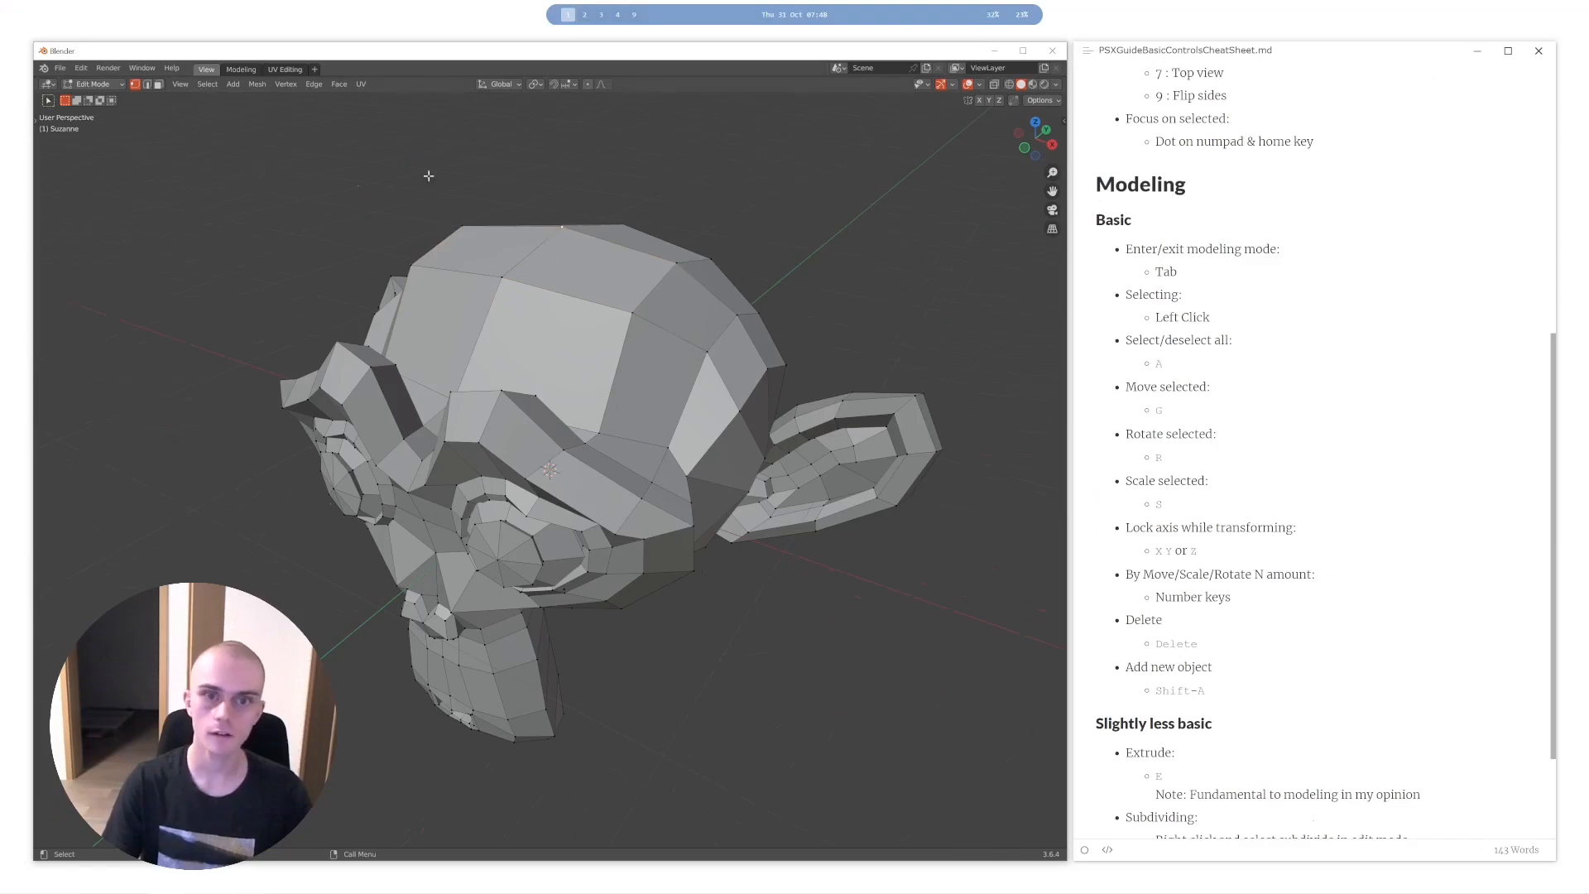
- Box-select the head, and alternate between clearing and selecting the whole mesh, ending with everything selected
left_click_drag(435, 191, 1148, 566)
key("alt+a")
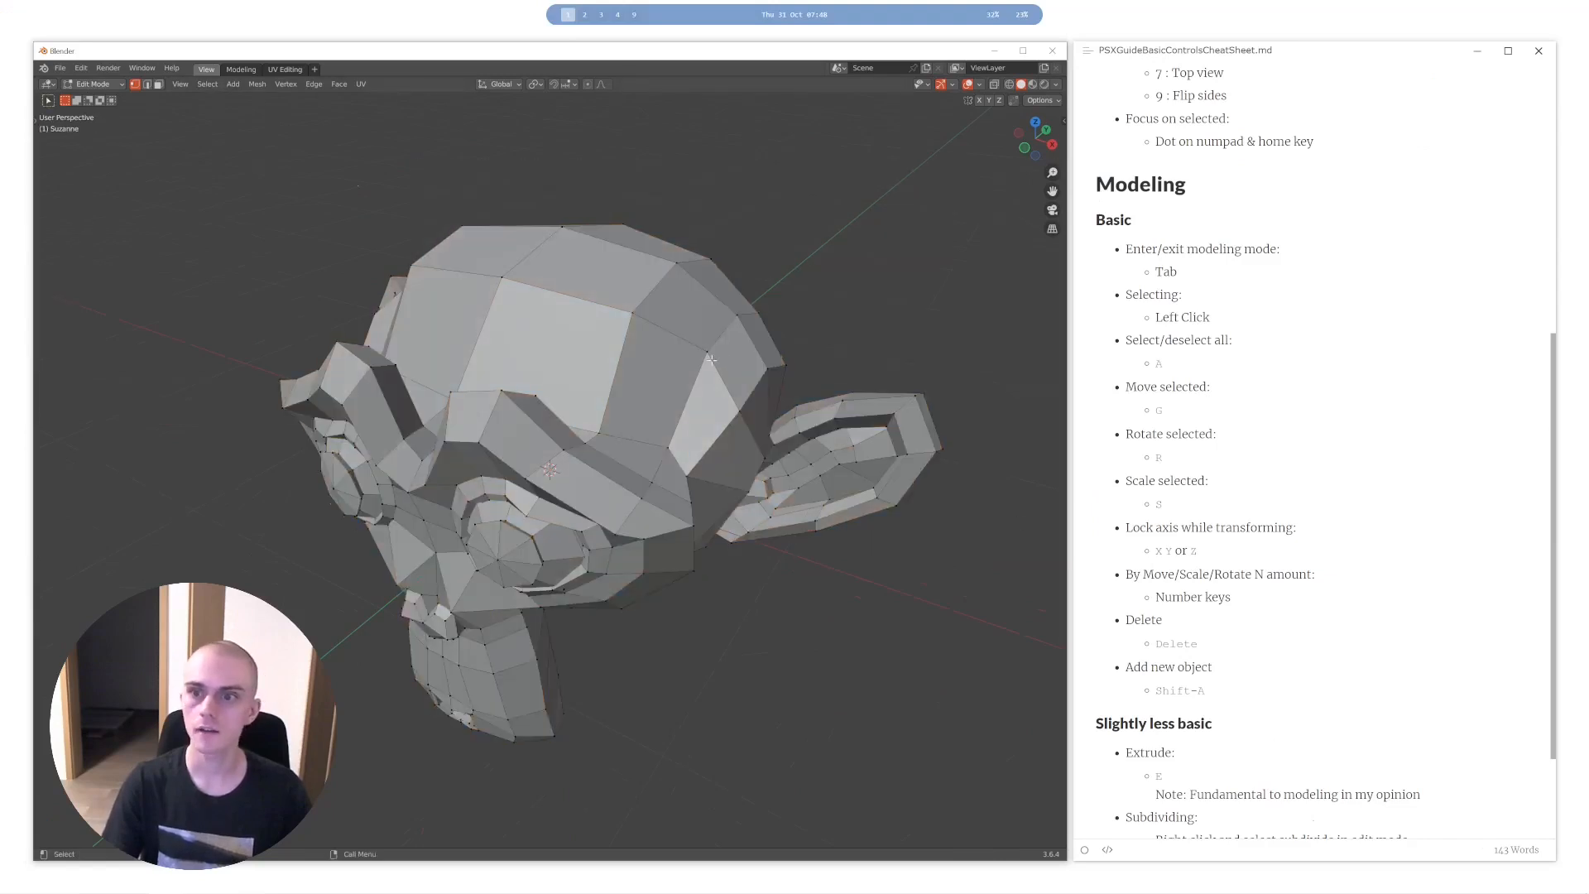
key("a")
key("alt+a")
key("a")
key("alt+a")
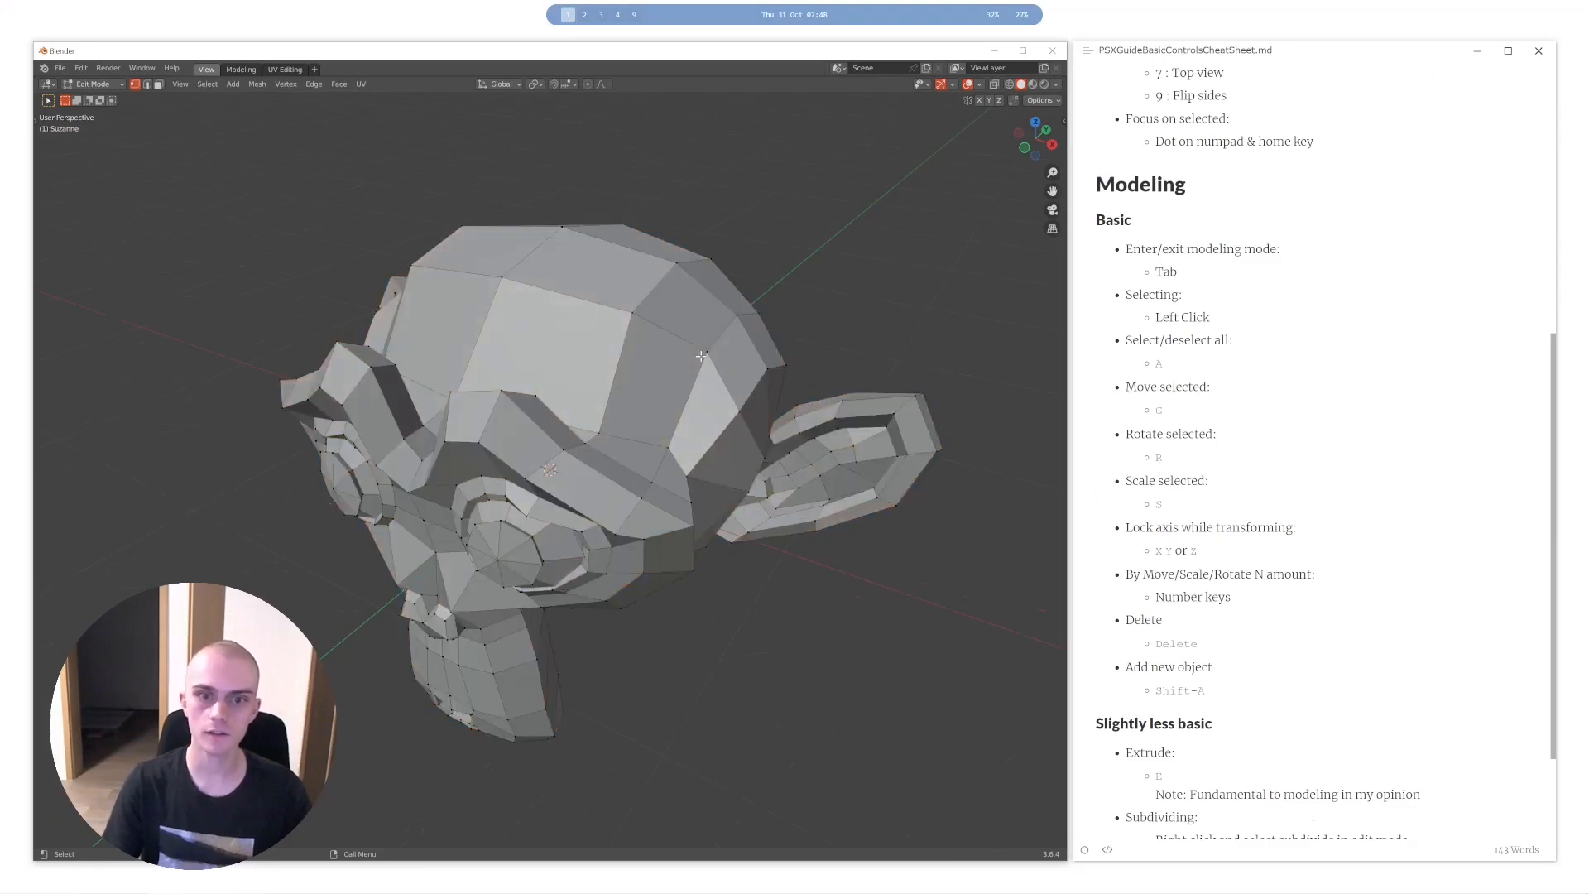
key("a")
key("alt+a")
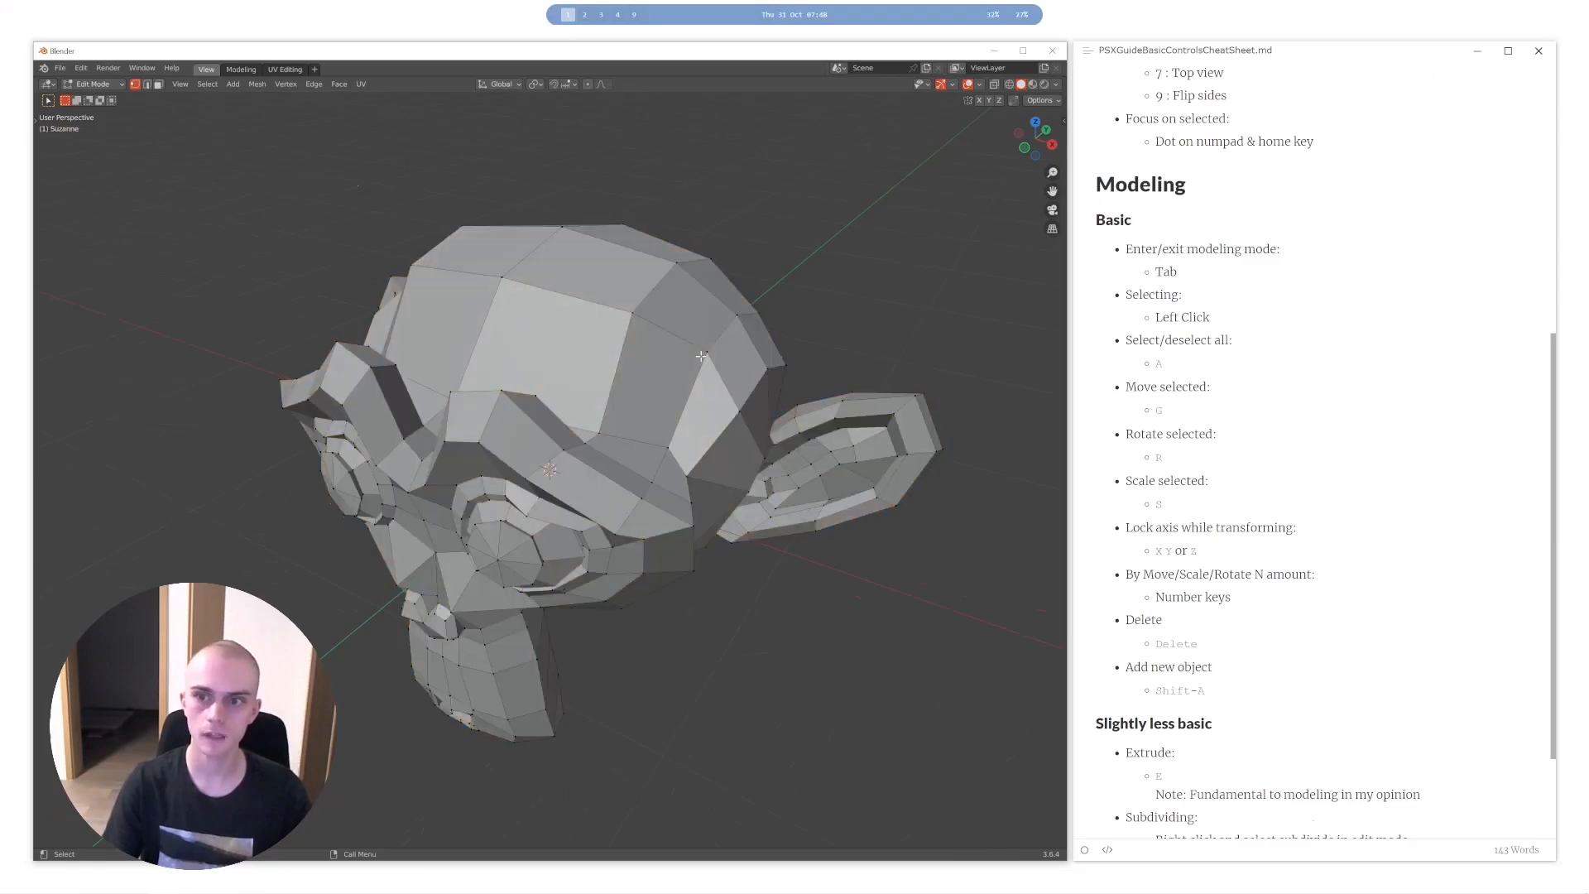
key("a")
key("alt+a")
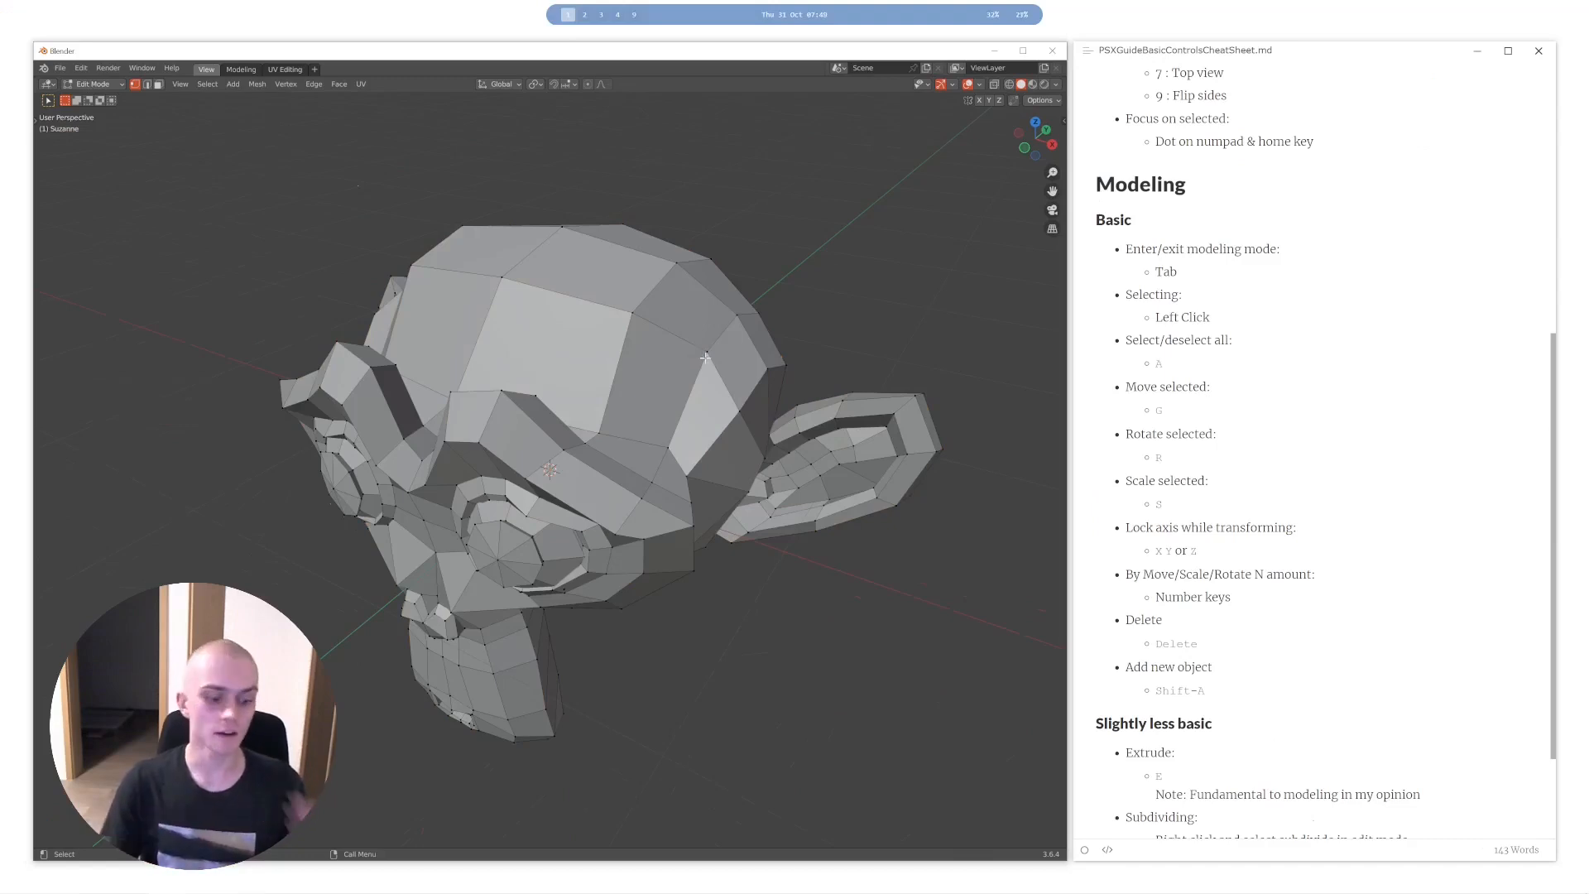
key("a")
key("alt+a")
key("a")
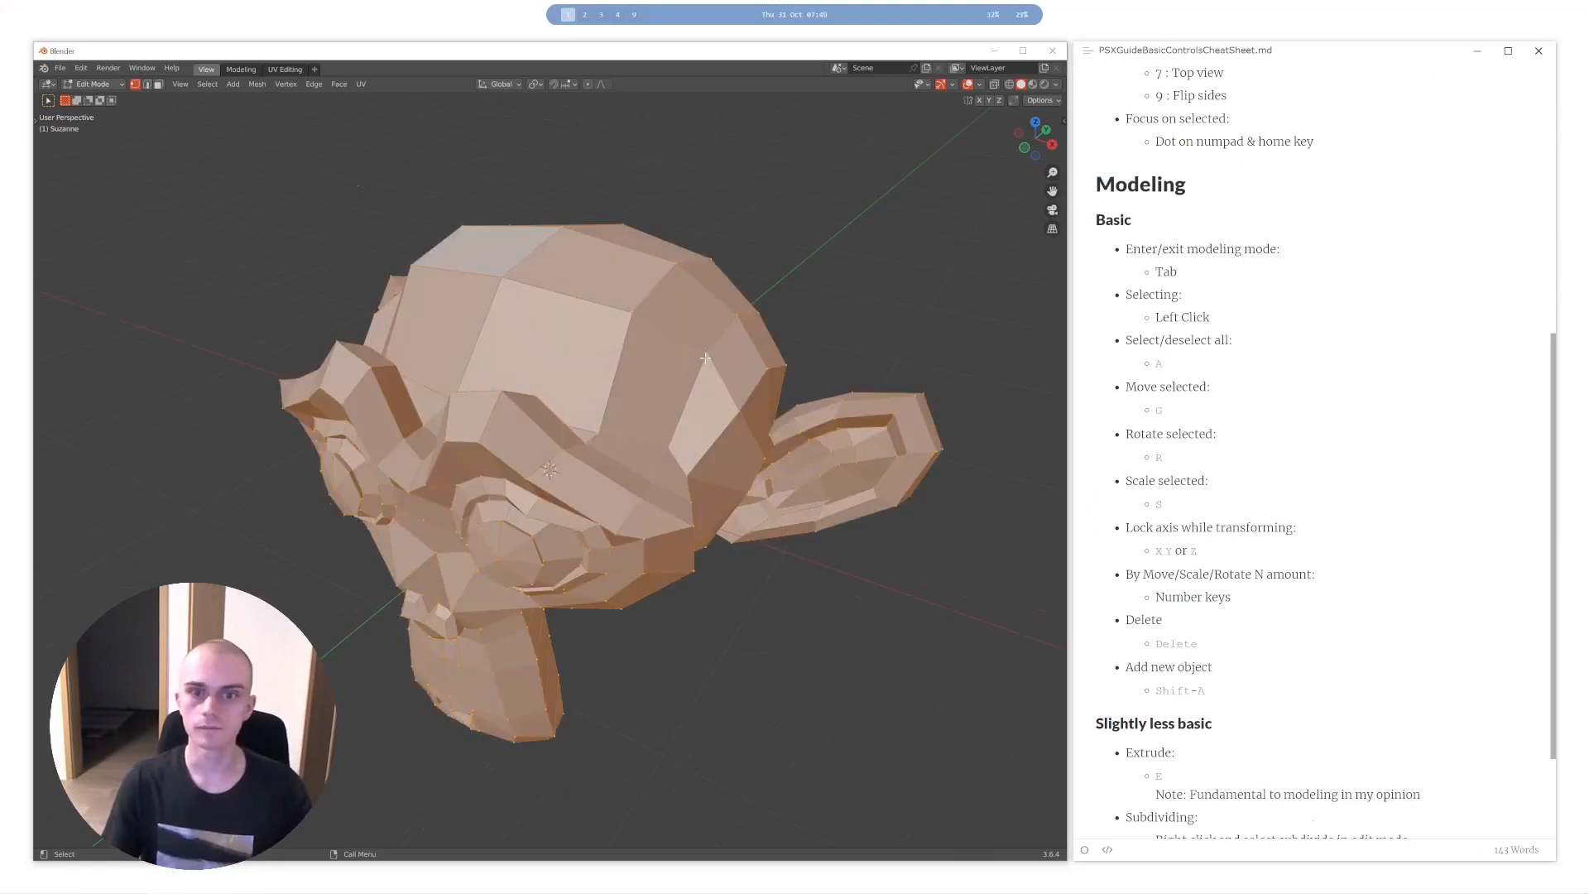
key("alt+a")
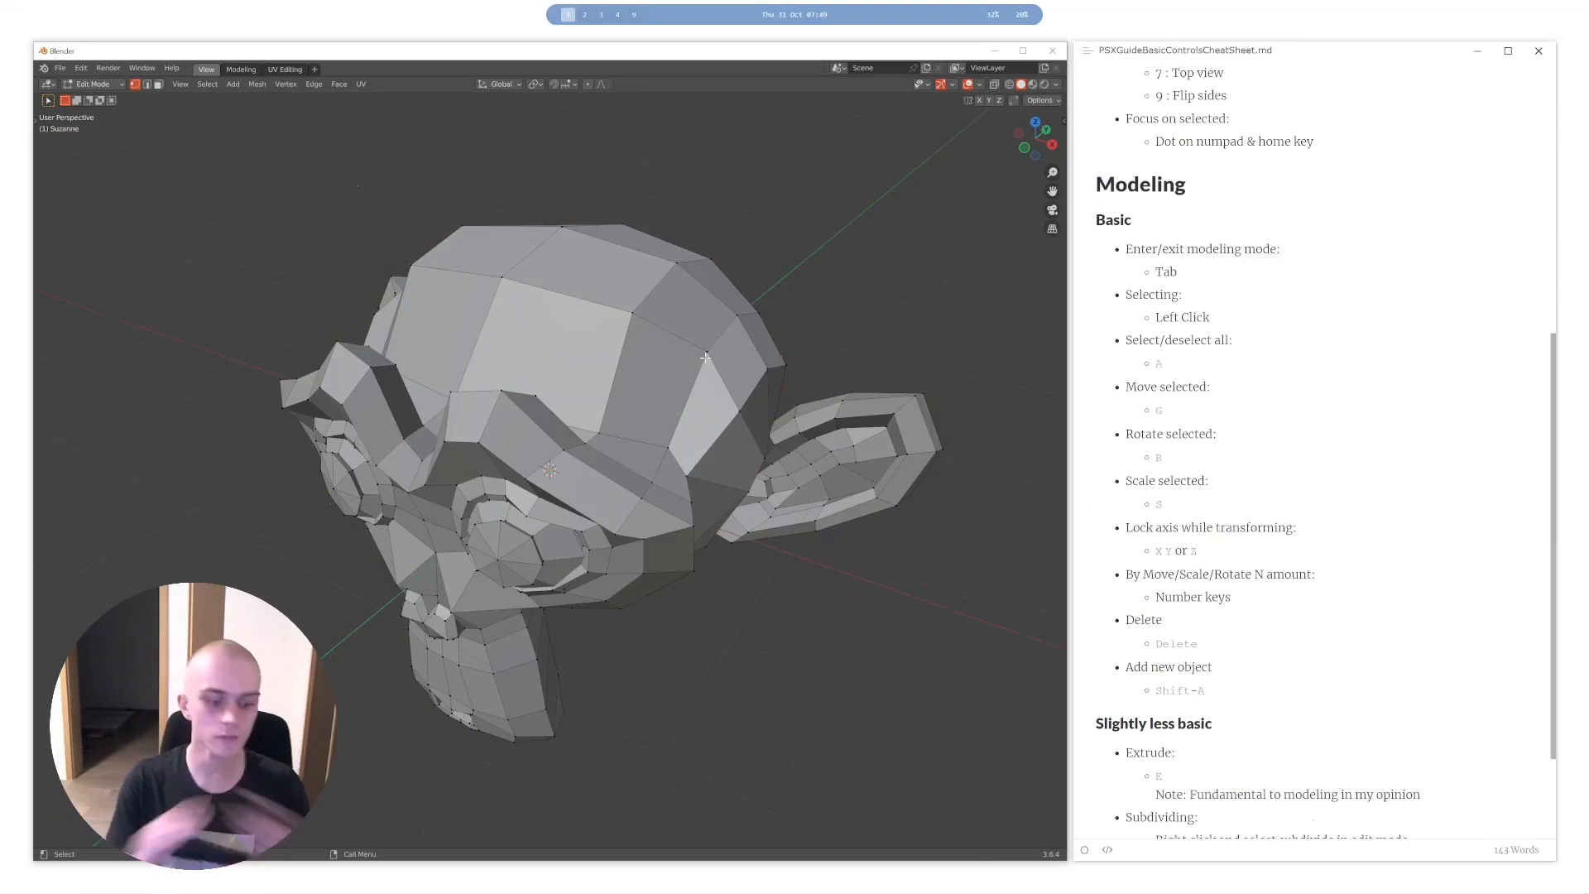
key("a")
- Try shifting the selected mesh vertically with the Move tool's gizmo, undo it and hide the tool shelf
middle_click_drag(717, 383, 656, 375)
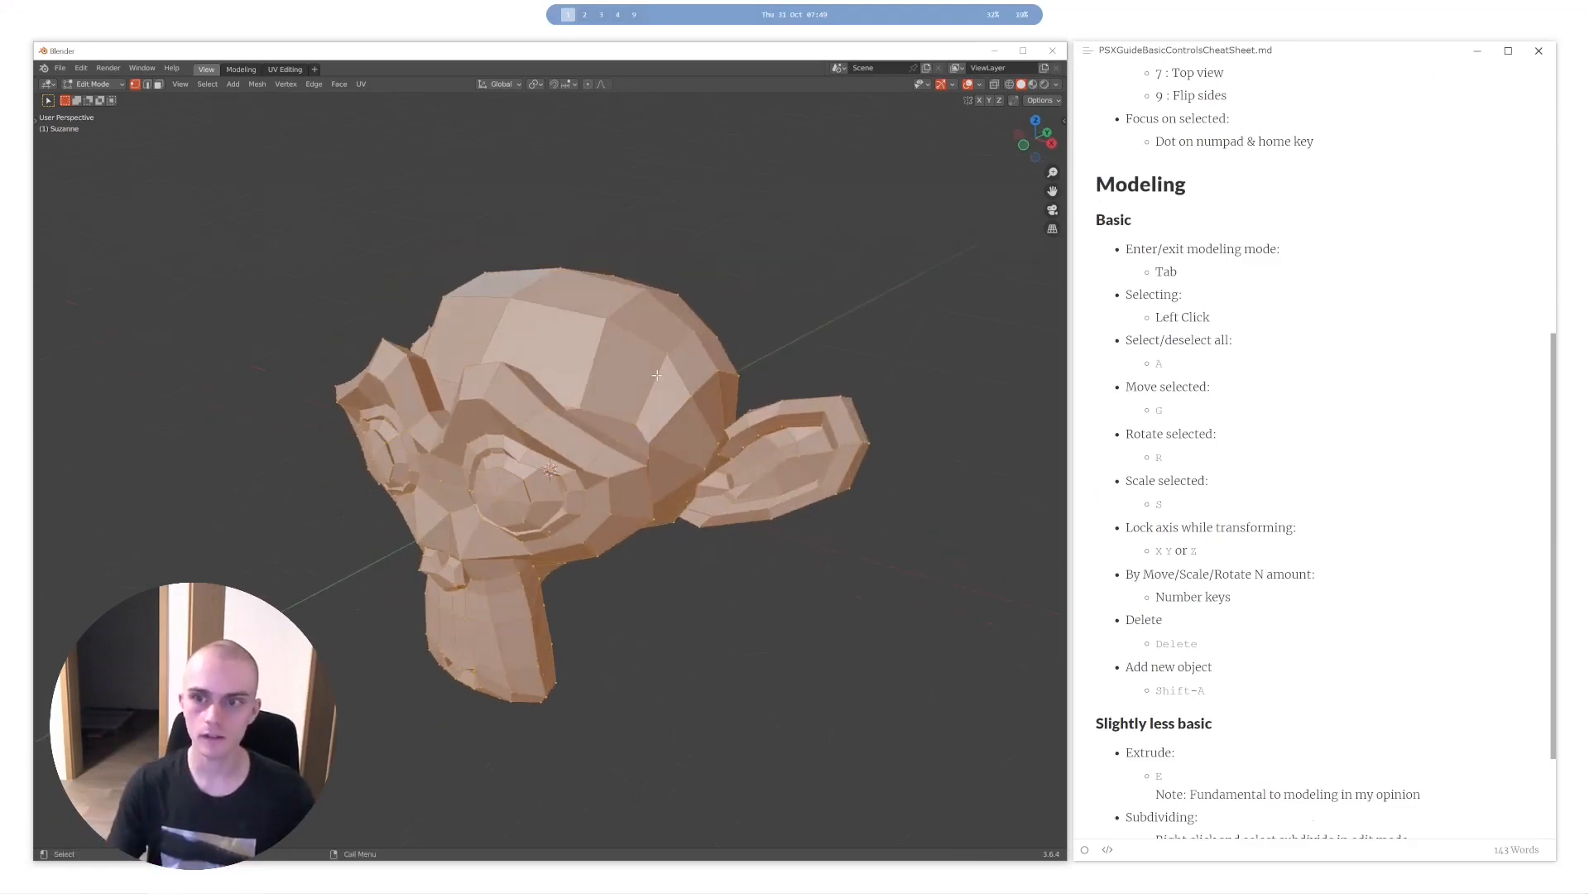
left_click_drag(36, 120, 87, 122)
left_click(51, 146)
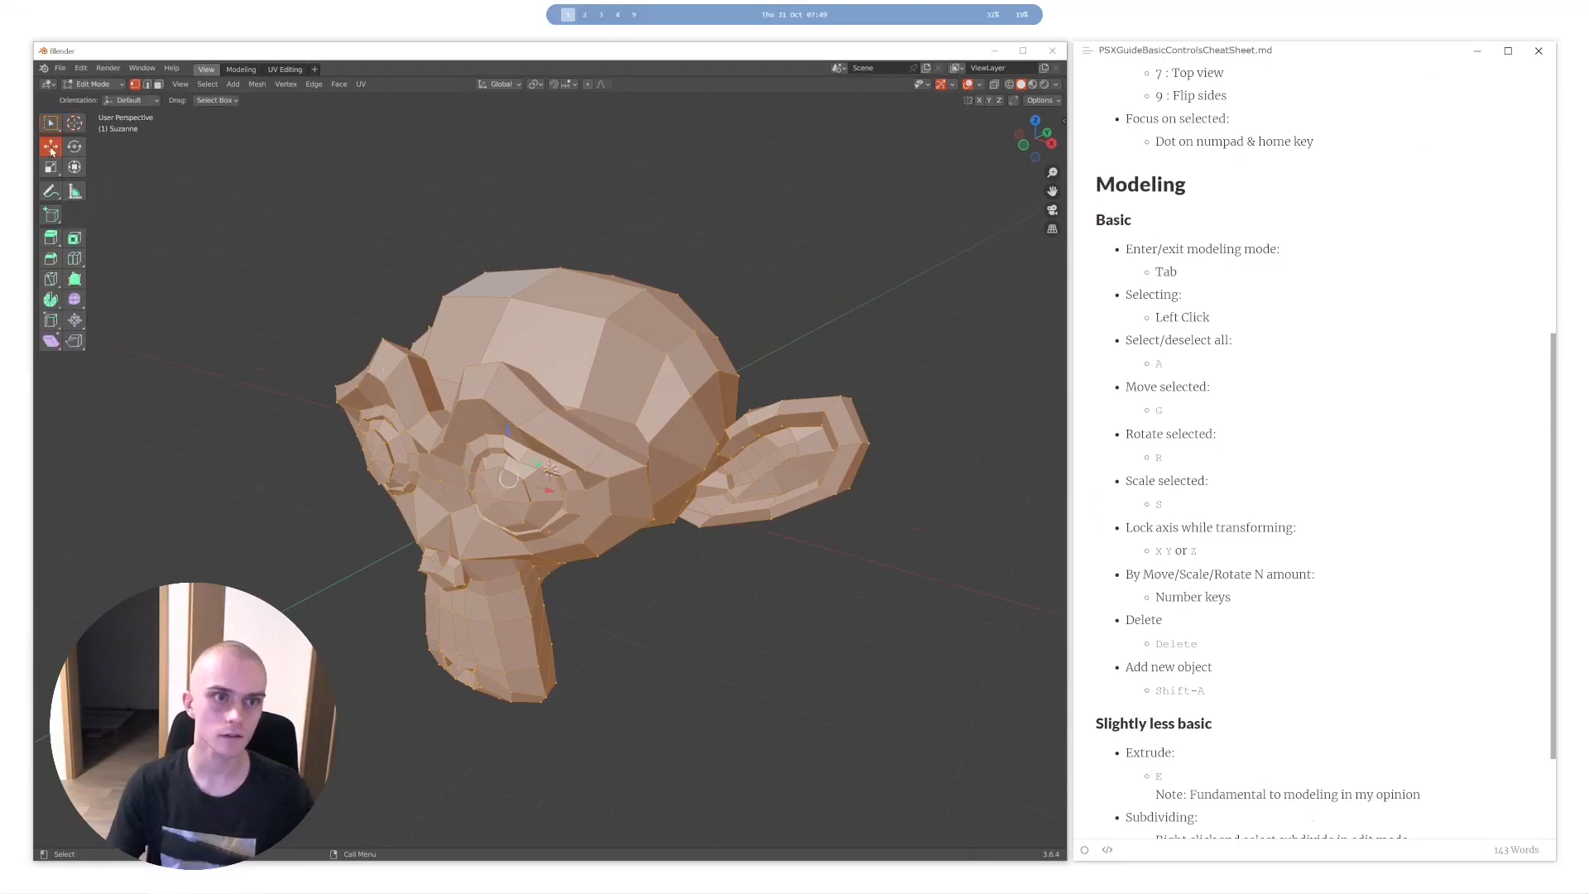
left_click_drag(507, 431, 507, 470)
key("ctrl+z")
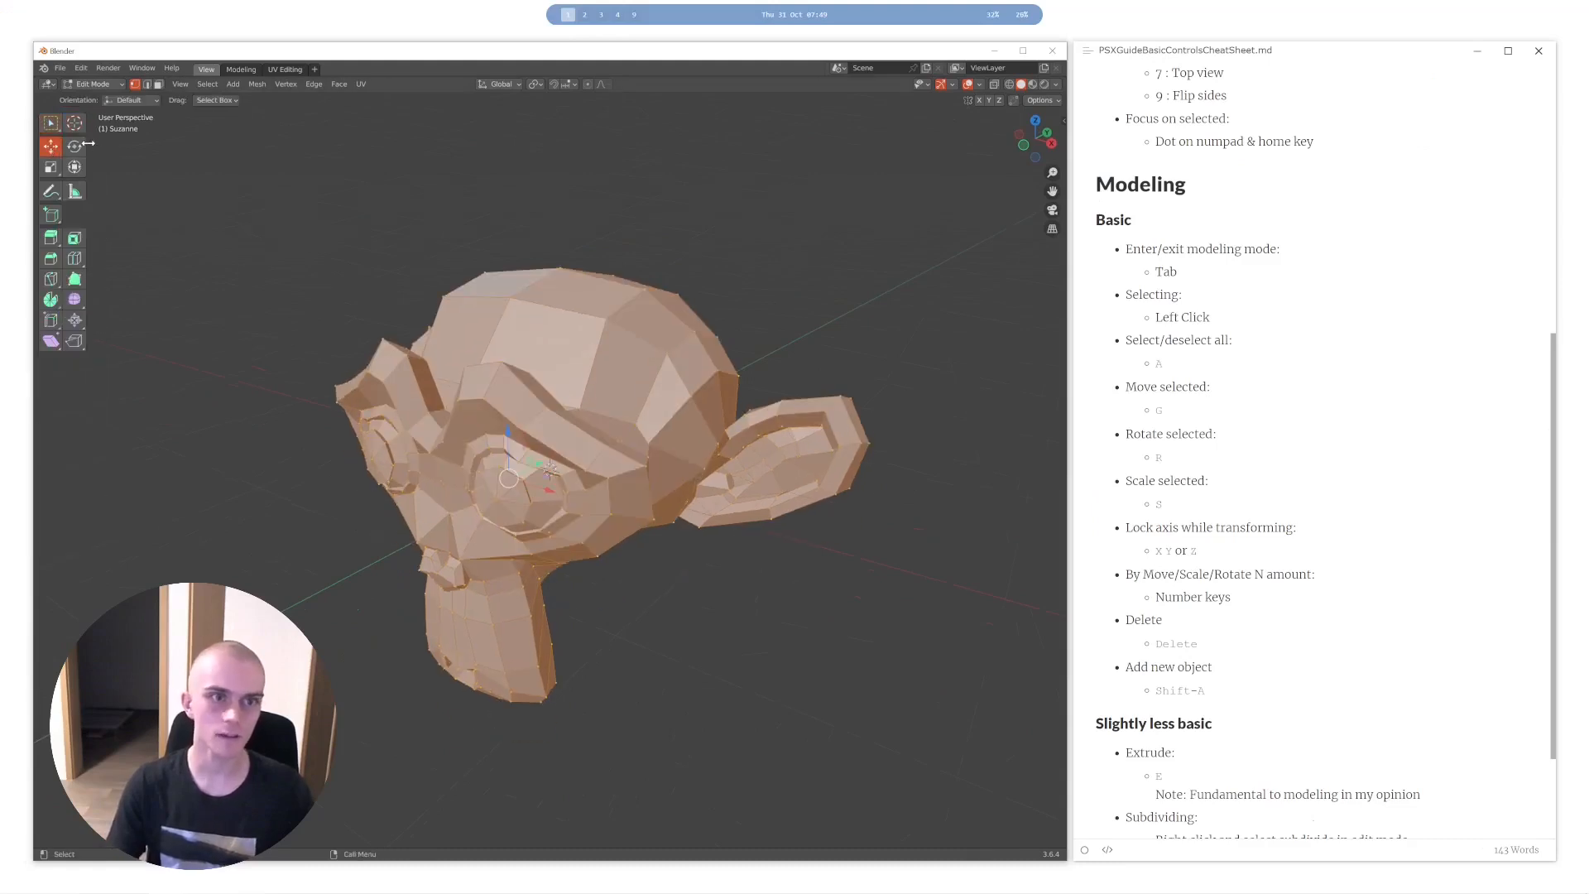
key("t")
- Try moving the whole mesh freely with the Move command and undo the changes
key("g")
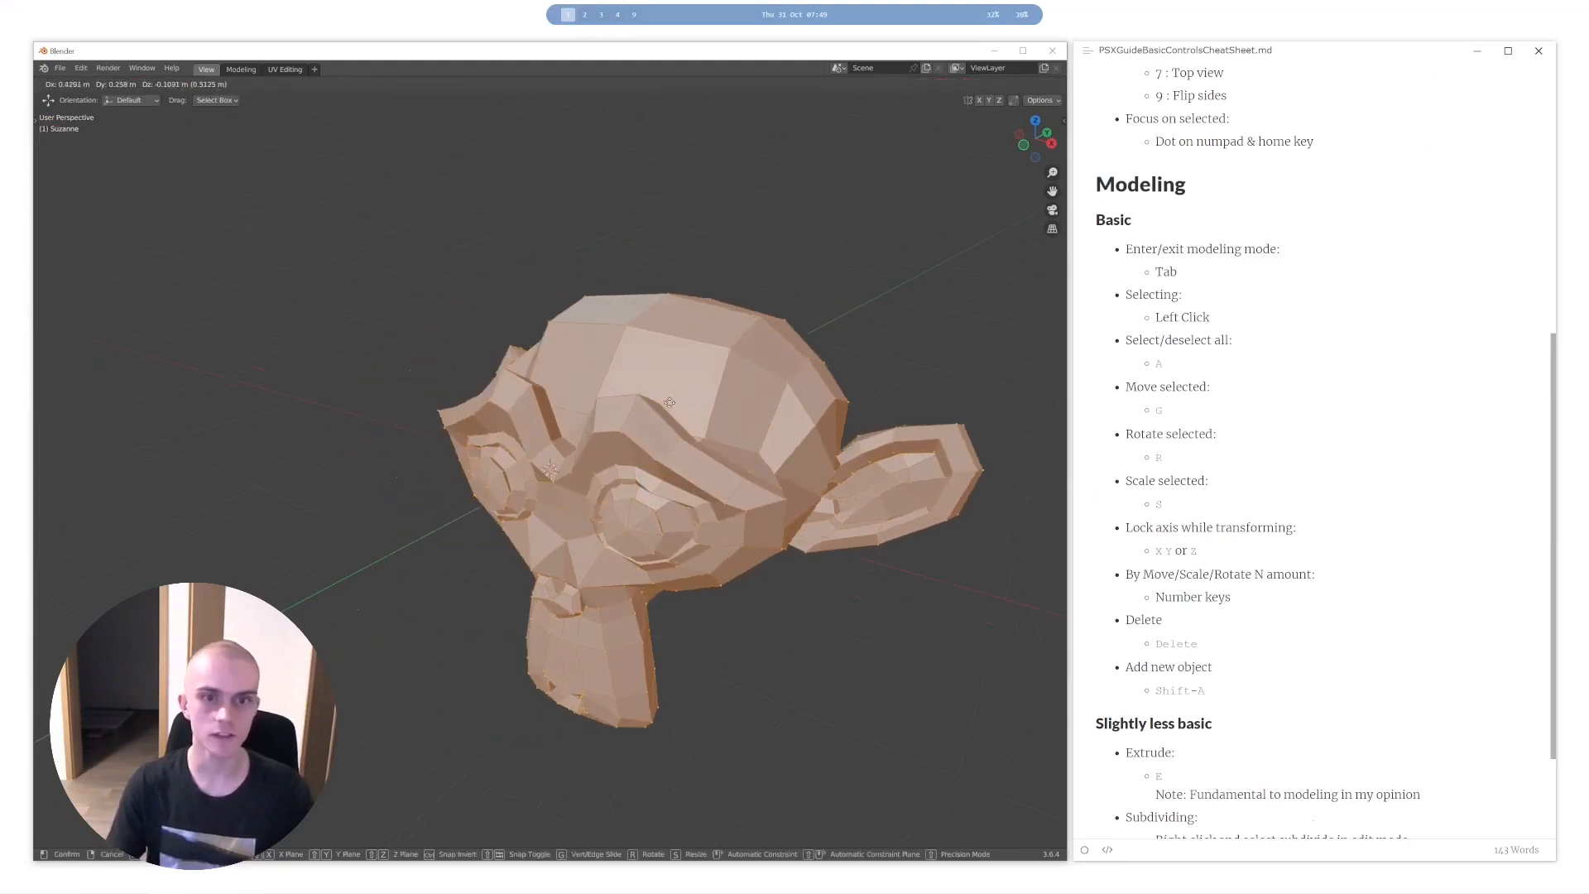
left_click(430, 377)
left_click(430, 372)
middle_click_drag(439, 366, 608, 374)
key("ctrl+z")
key("ctrl+z")
key("ctrl+z")
key("ctrl+z")
key("ctrl+z")
- Select the whole mesh and try moving it locked to the Z, Y and X axes in turn, cancelling the move
middle_click_drag(723, 379, 747, 379)
key("a")
key("g")
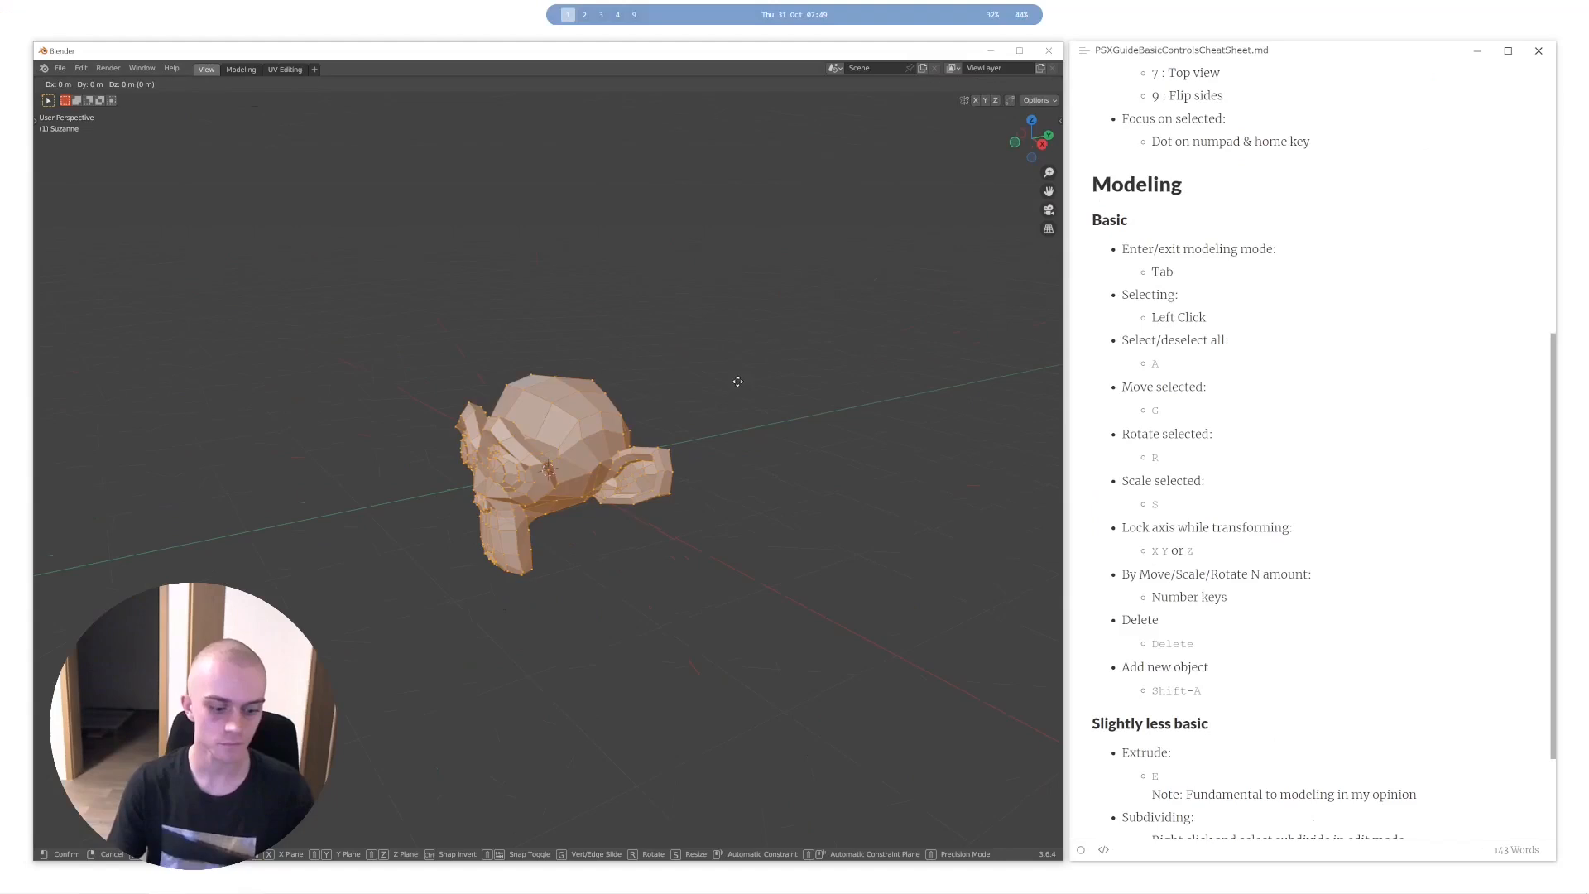
key("z")
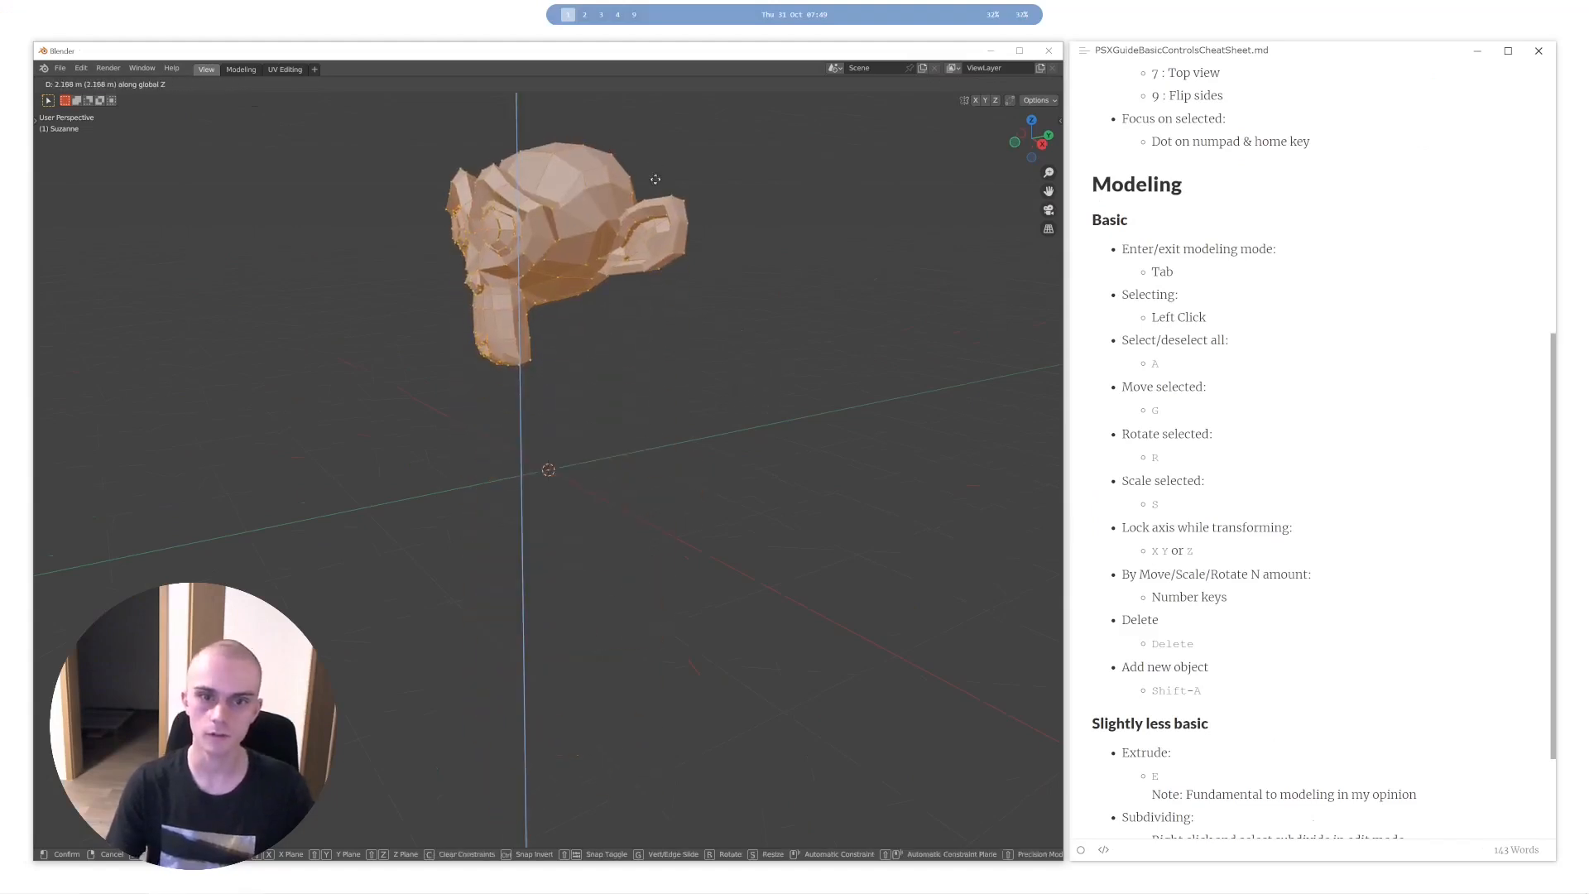
key("y")
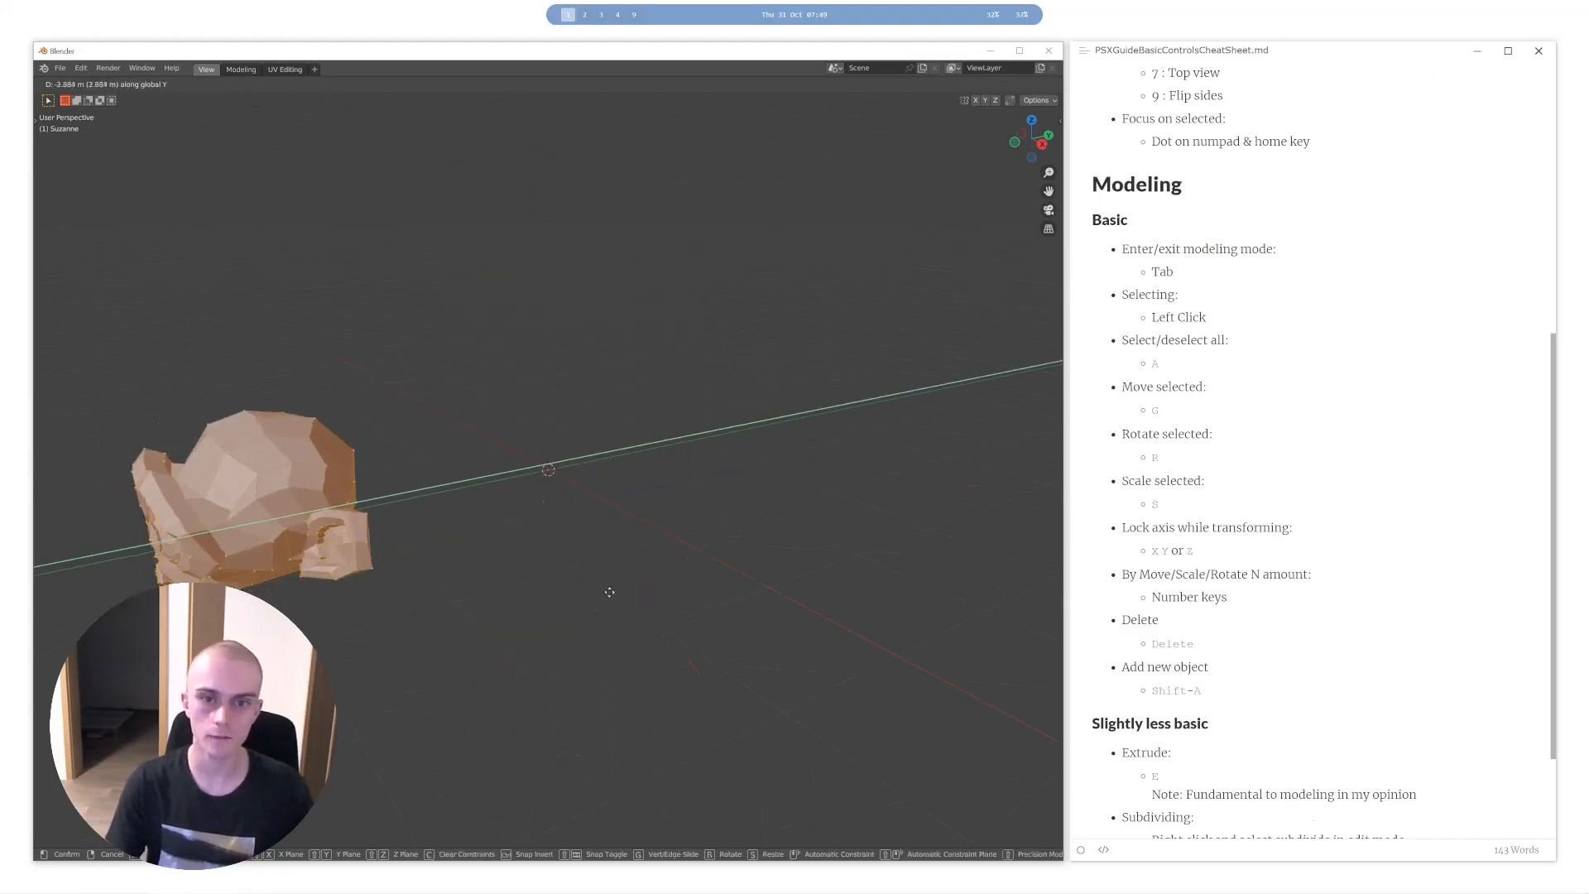
key("x")
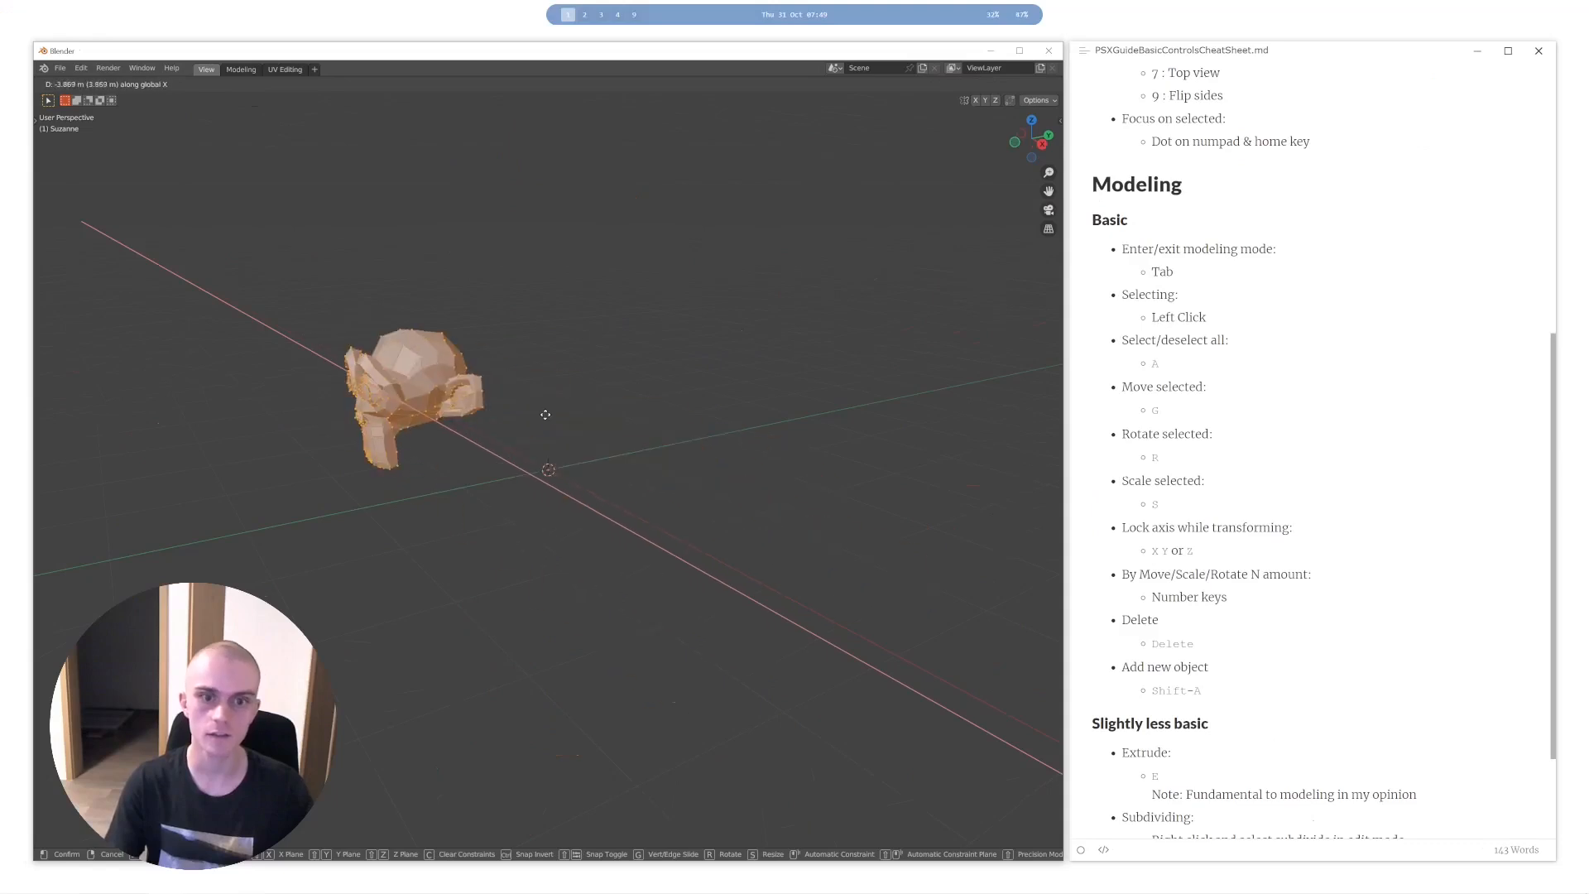
right_click(543, 414)
- Reselect the whole mesh, try moving it along the Z axis and undo the move
key("a")
mouse_move(563, 418)
middle_mouse_down()
mouse_move(679, 432)
mouse_move(561, 431)
middle_mouse_up()
key("a")
key("g")
key("z")
left_click(667, 358)
middle_click_drag(597, 372, 663, 469)
key("ctrl+z")
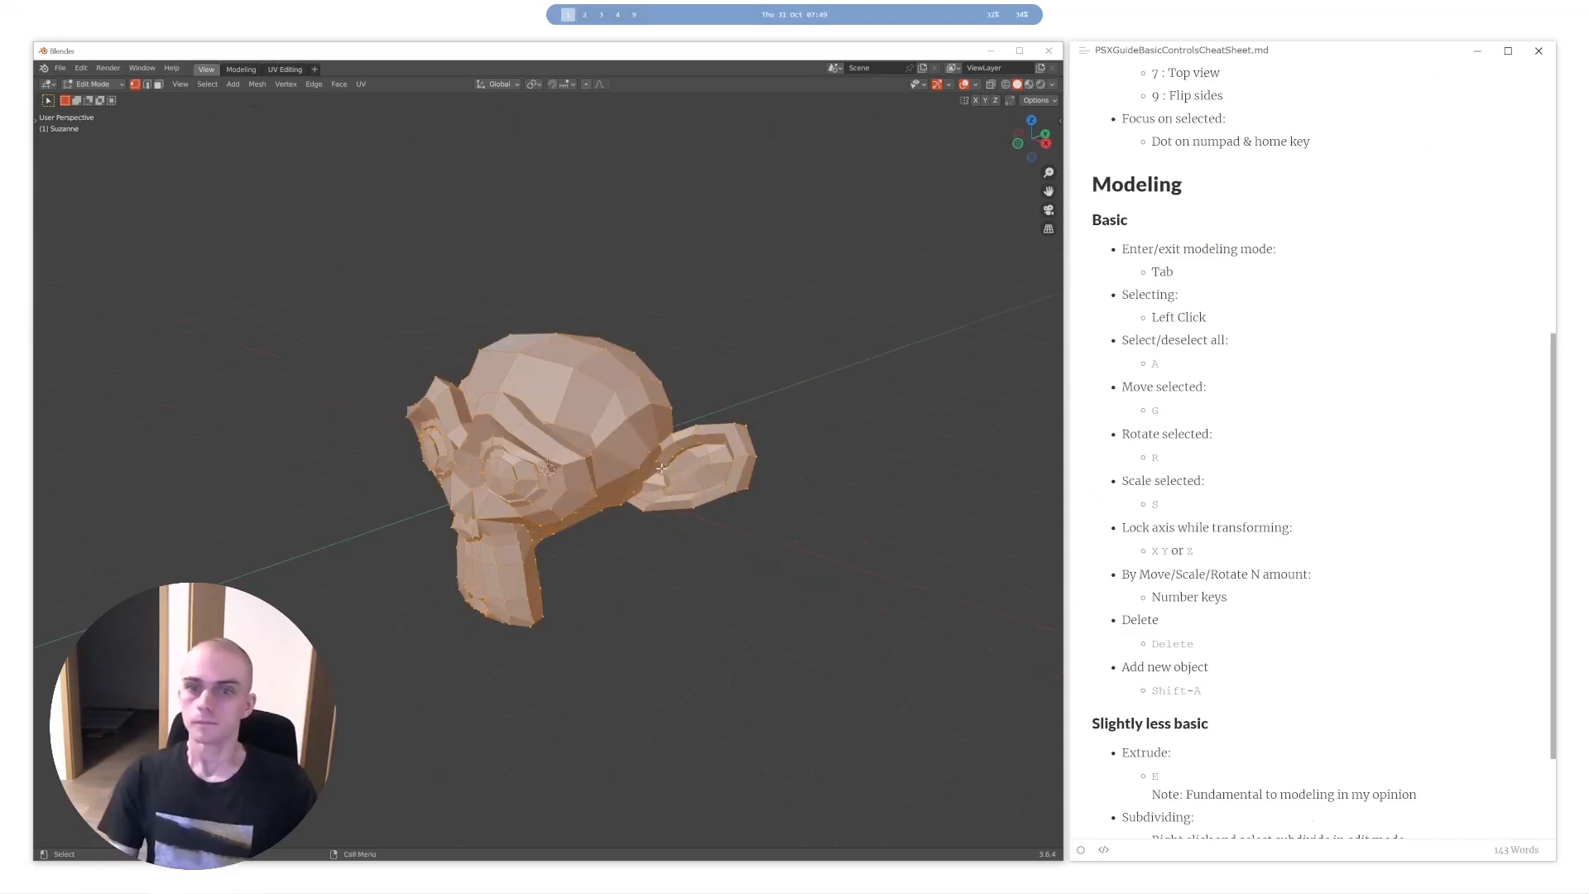
- Try rotating the selected mesh freely, switch to trackball rotation and cancel
key("r")
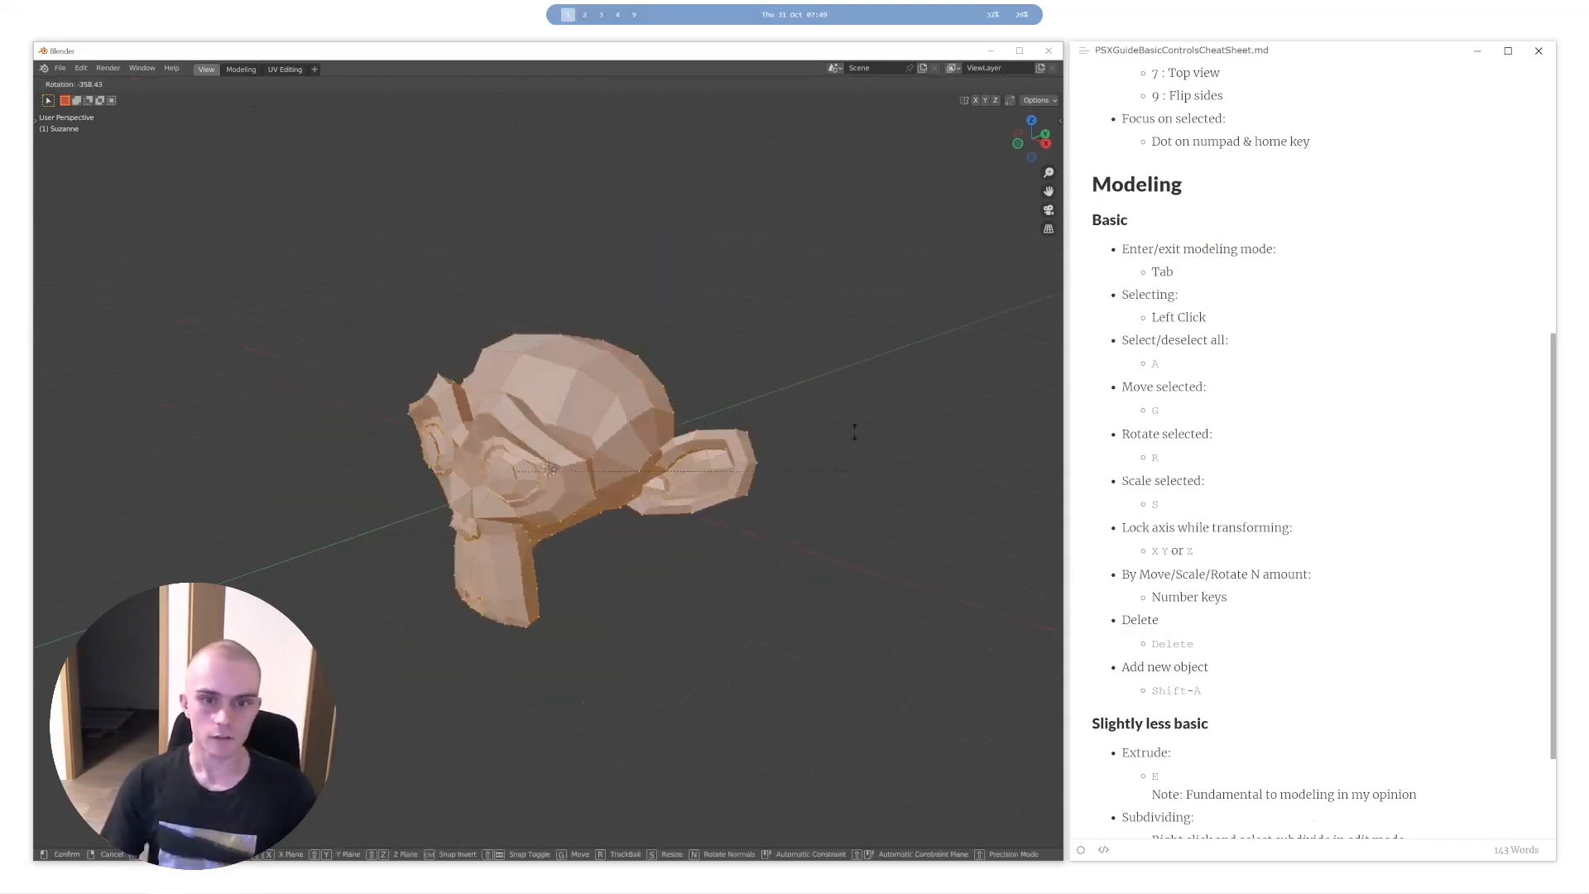
key("r")
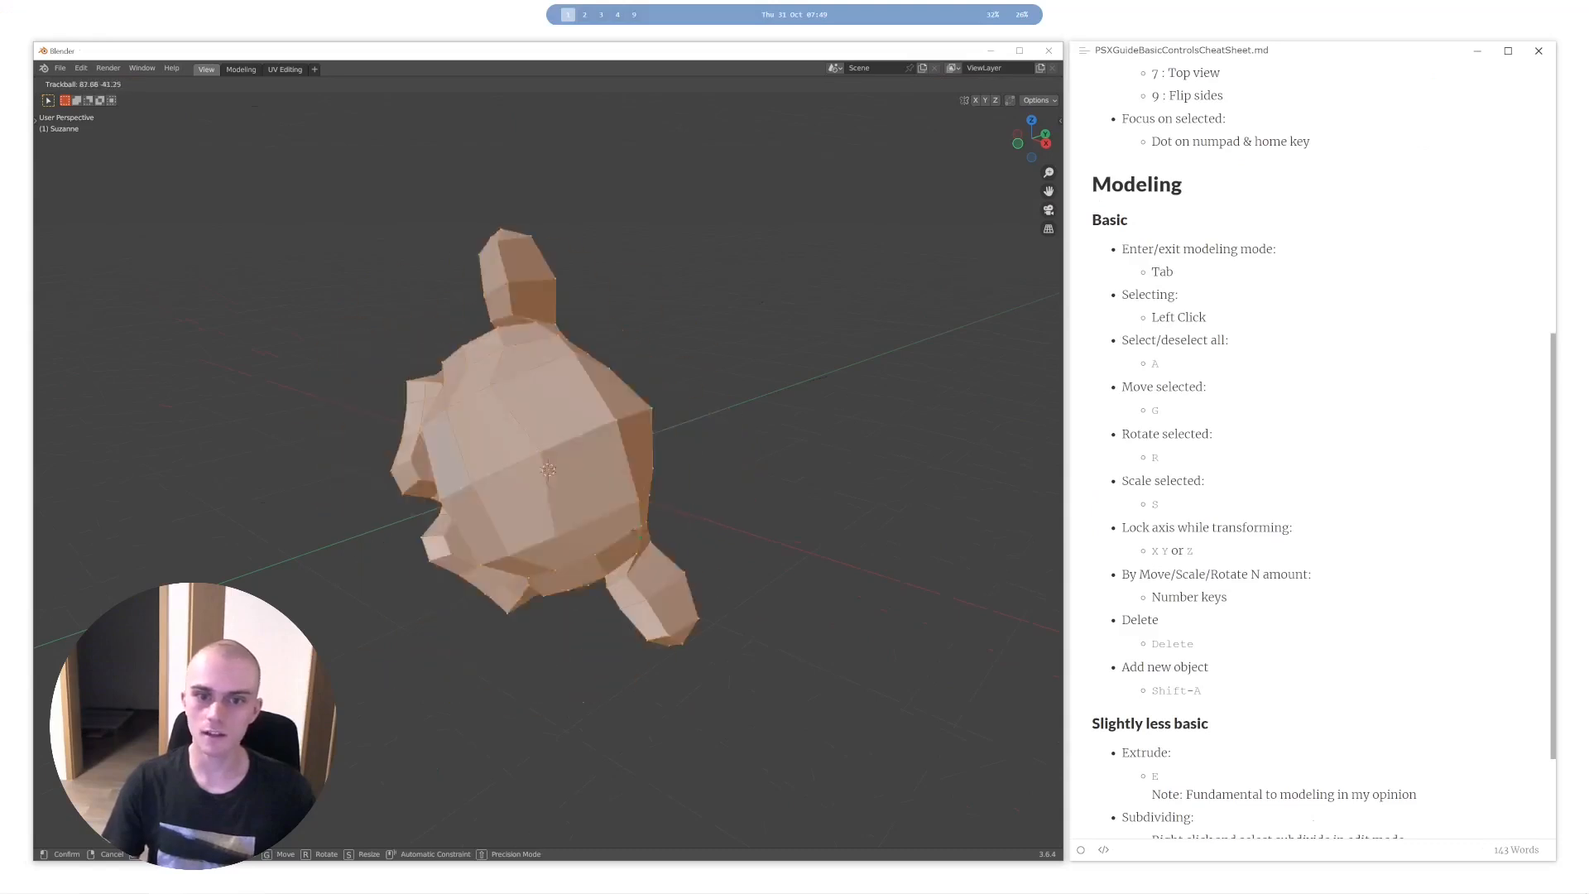
right_click(593, 460)
- Try rotating the mesh freely and locked to the Z, Y and X axes, cancelling the rotation
key("r")
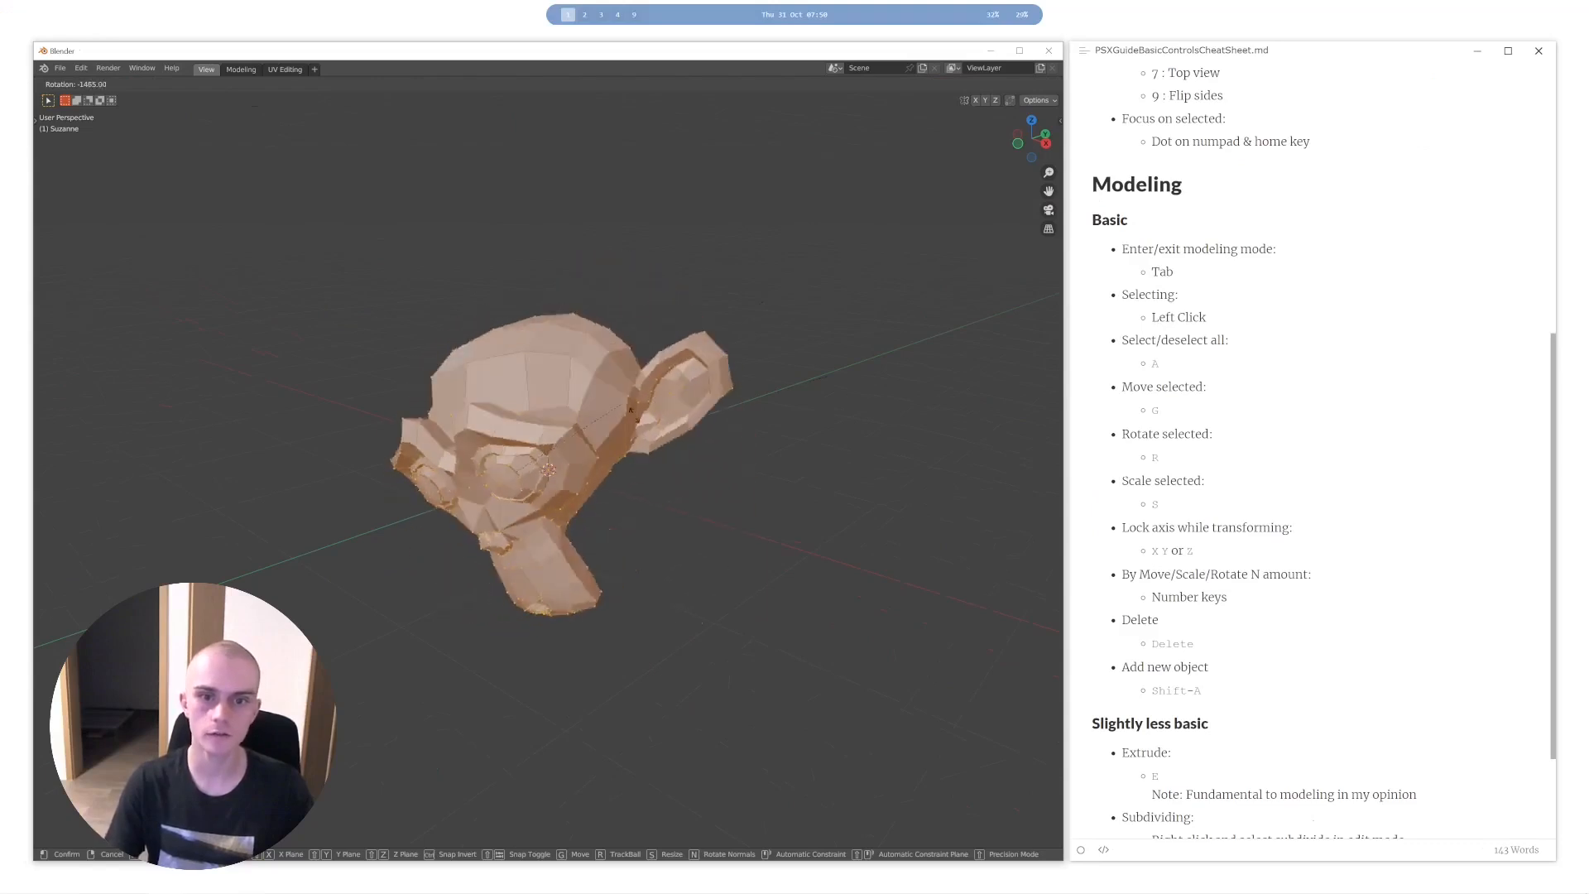
key("z")
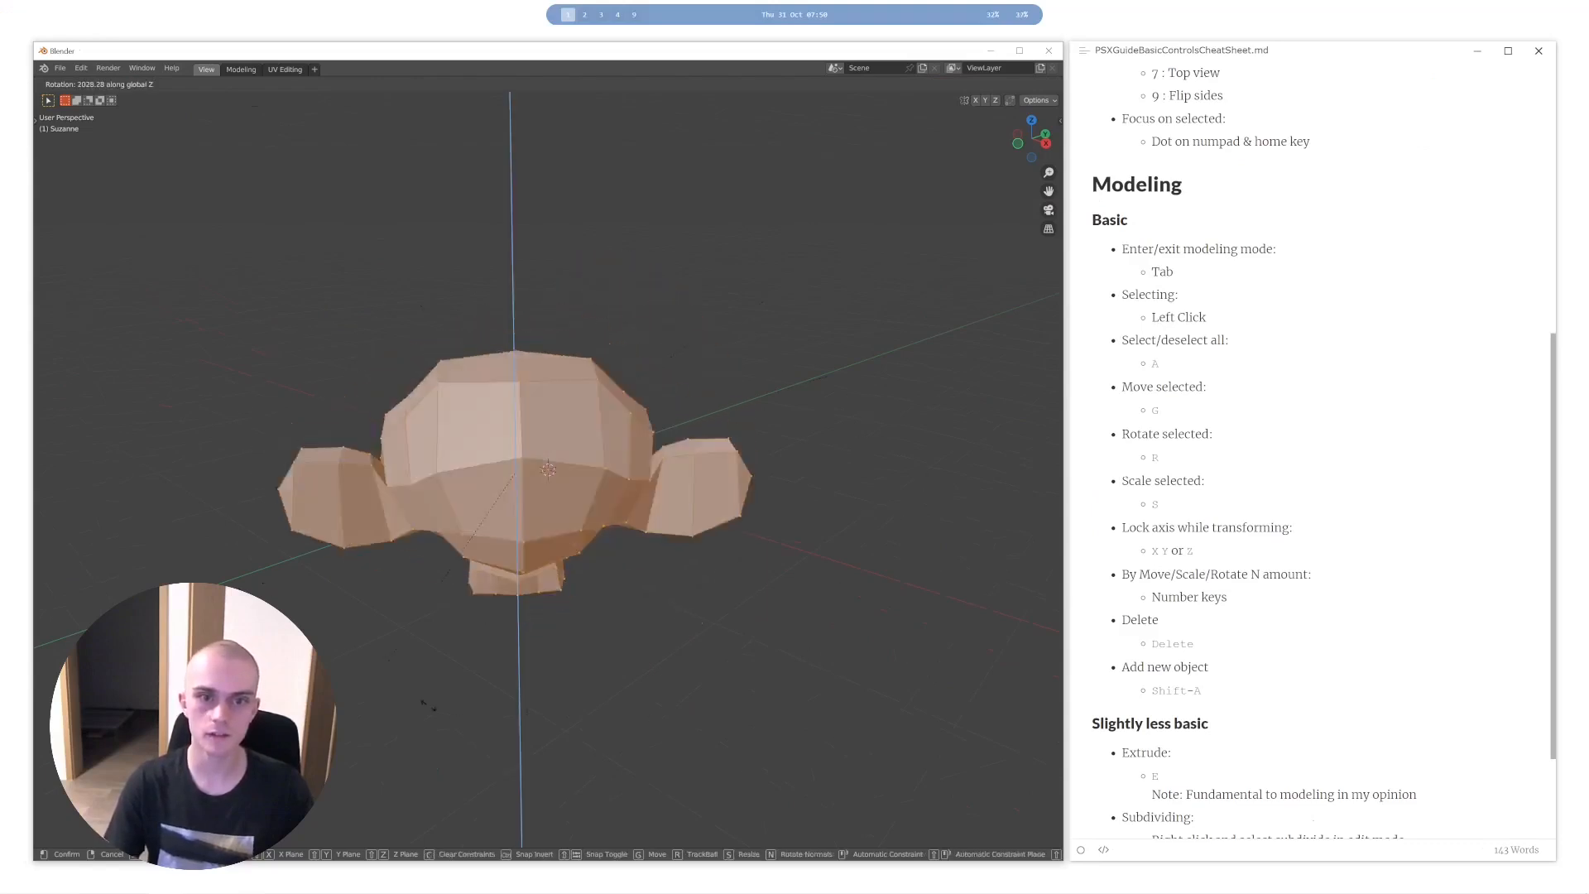
key("y")
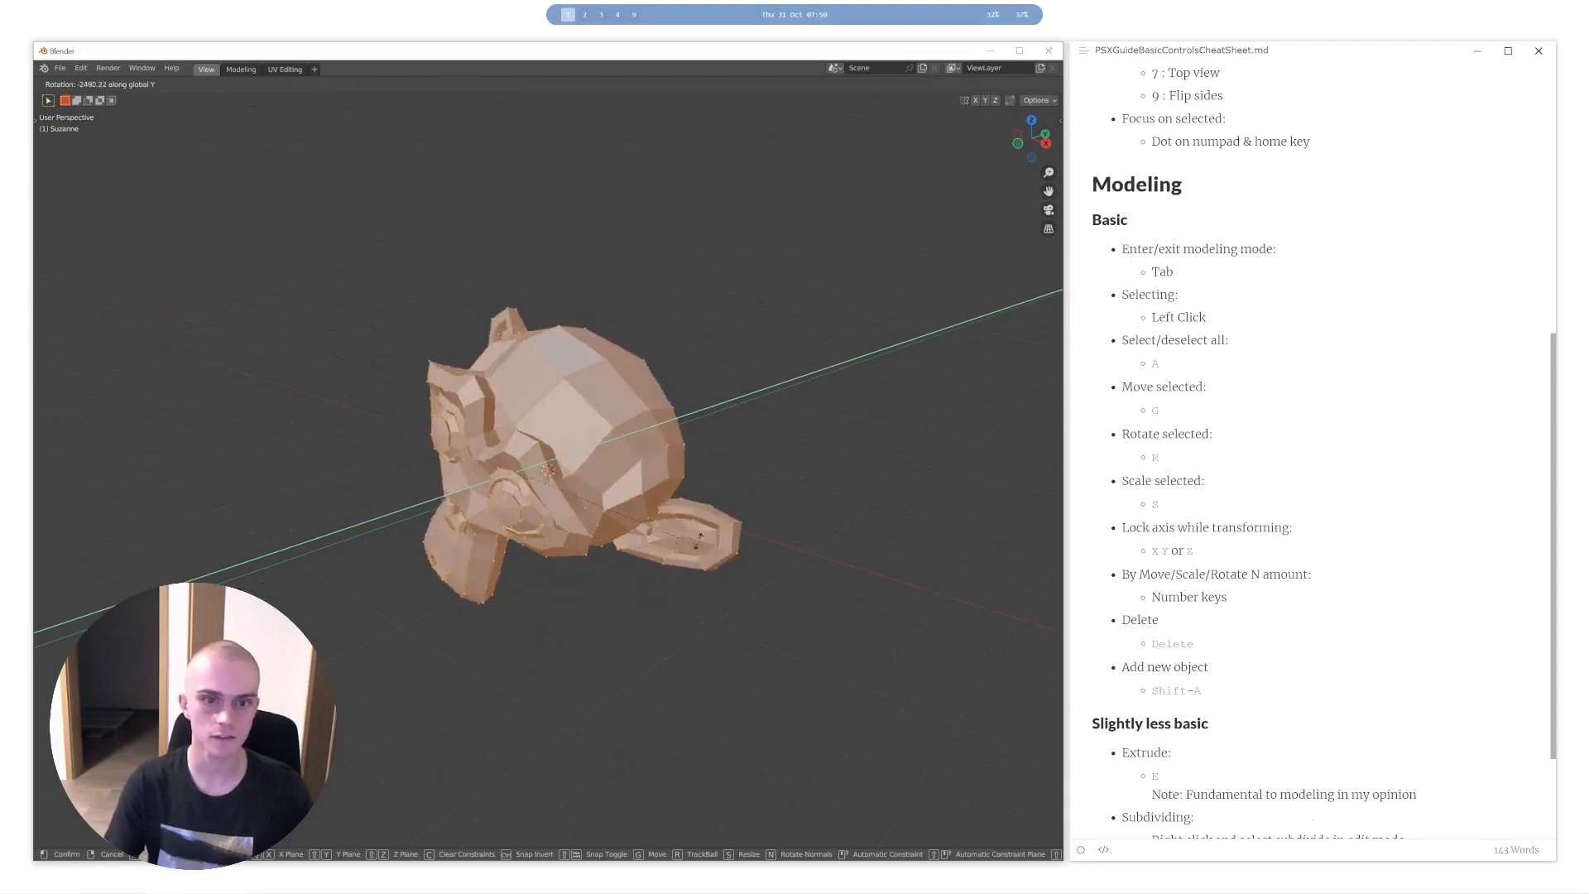
key("r")
key("r")
key("y")
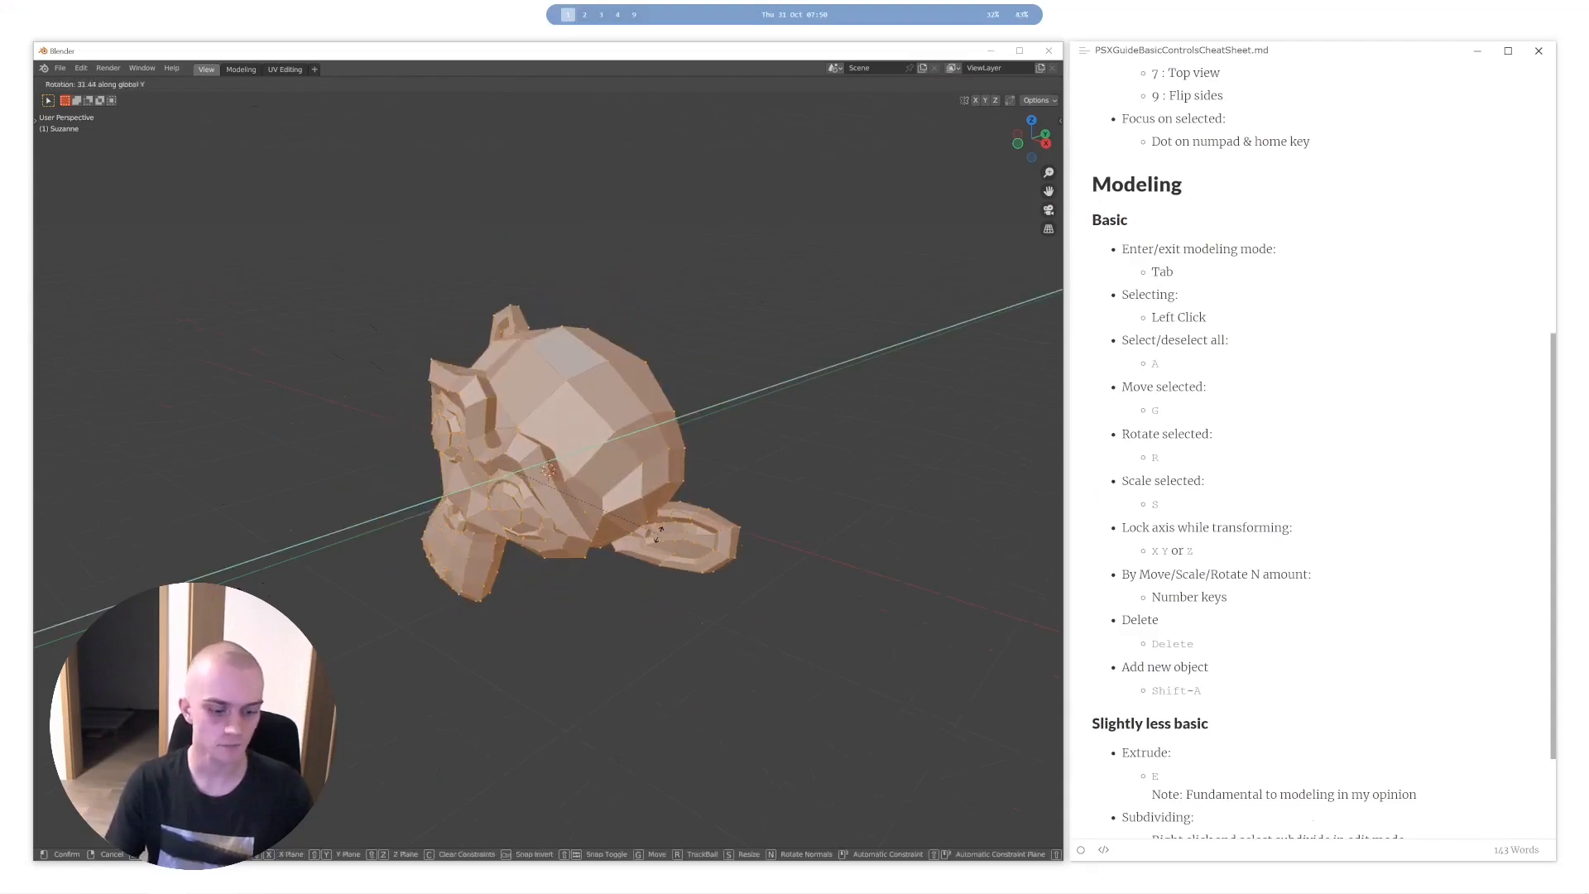
key("x")
right_click(596, 553)
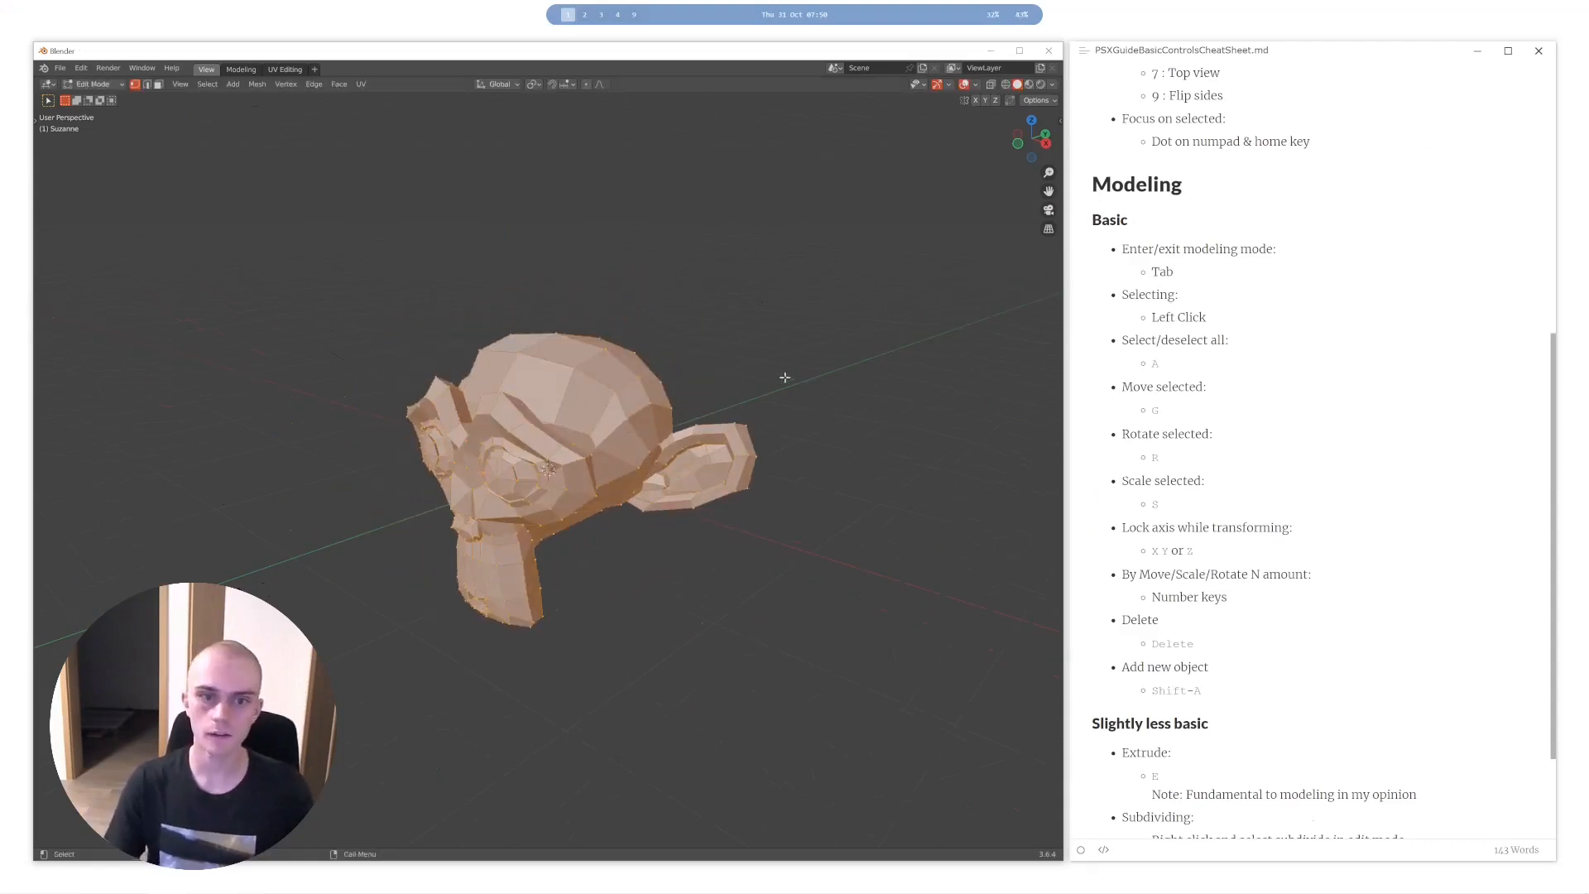
- Try scaling the mesh along the X axis and along the Z axis, cancelling the scaling
key("s")
key("x")
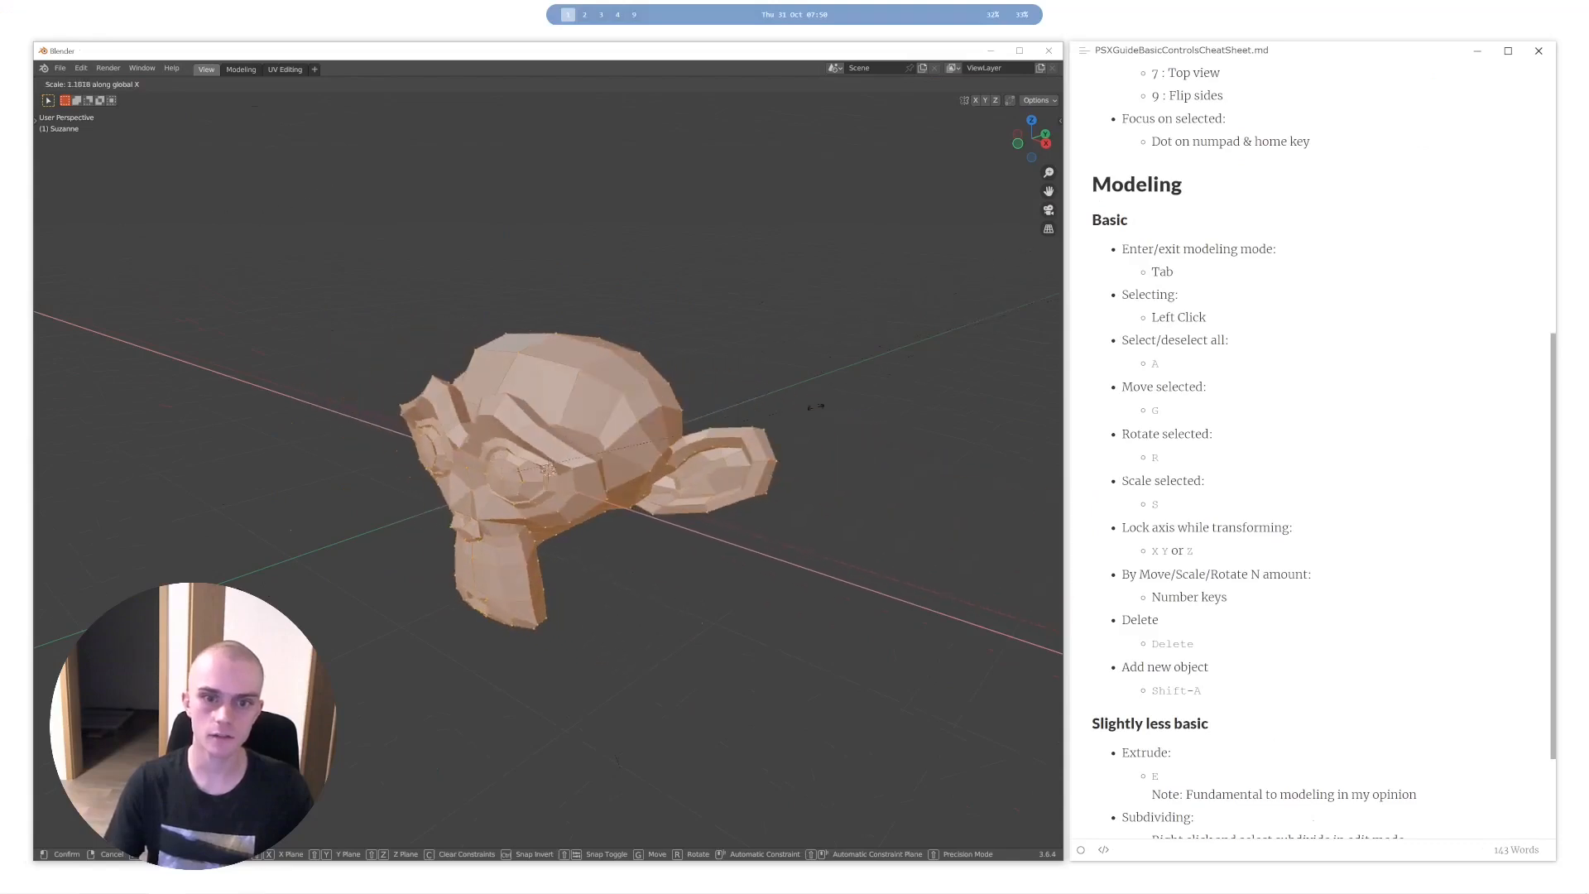
key("z")
right_click(583, 497)
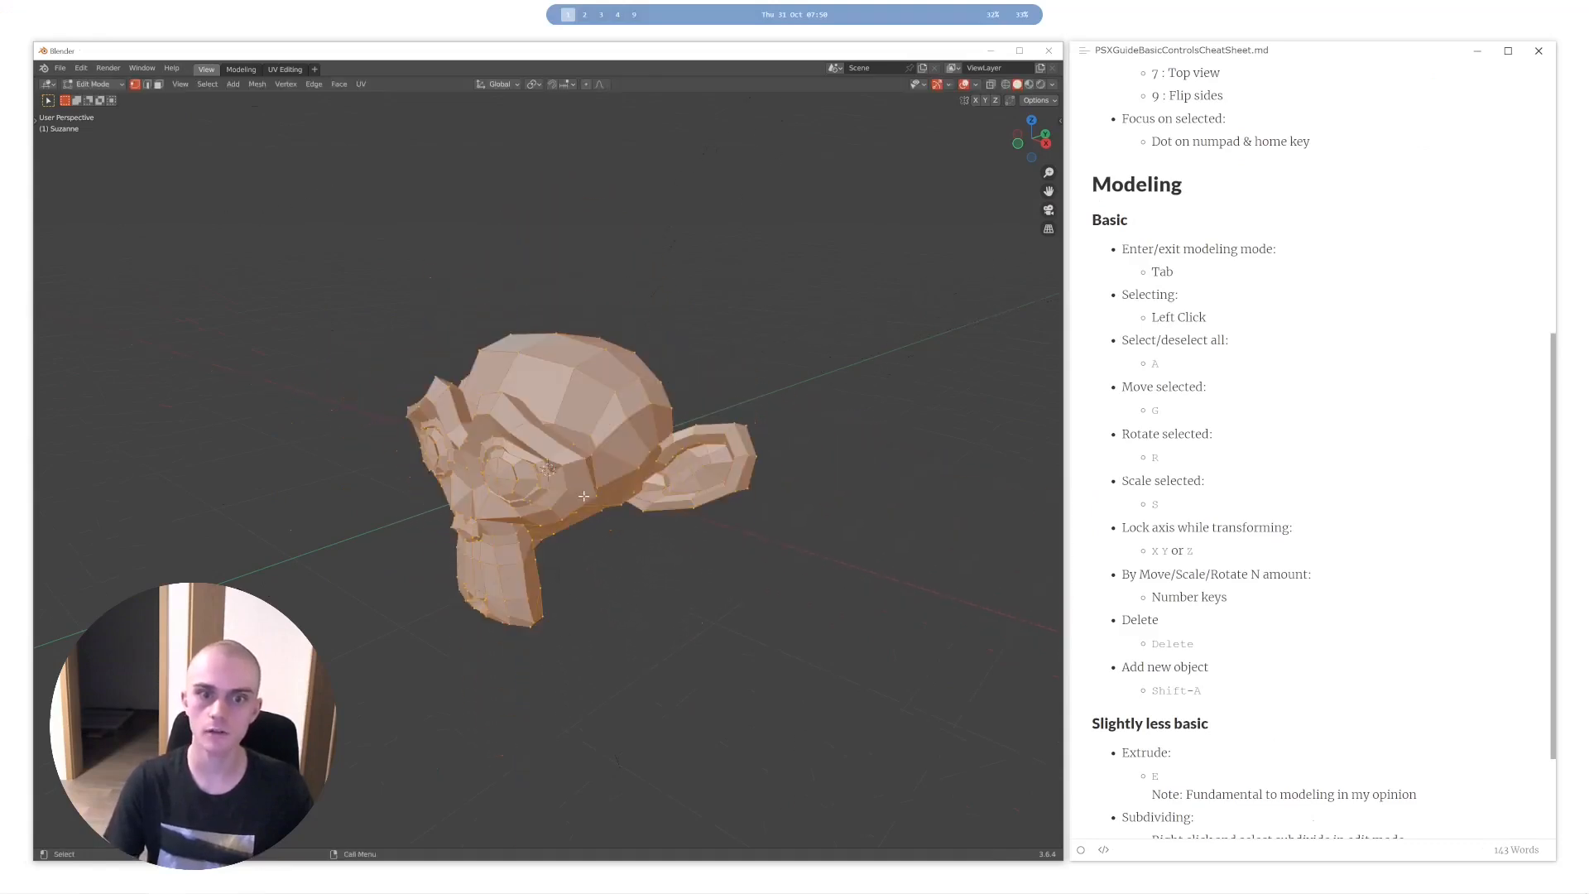
- Reselect the whole mesh and try scaling it freely and by exact factors of 2 and 1.5
middle_click_drag(674, 461, 687, 454)
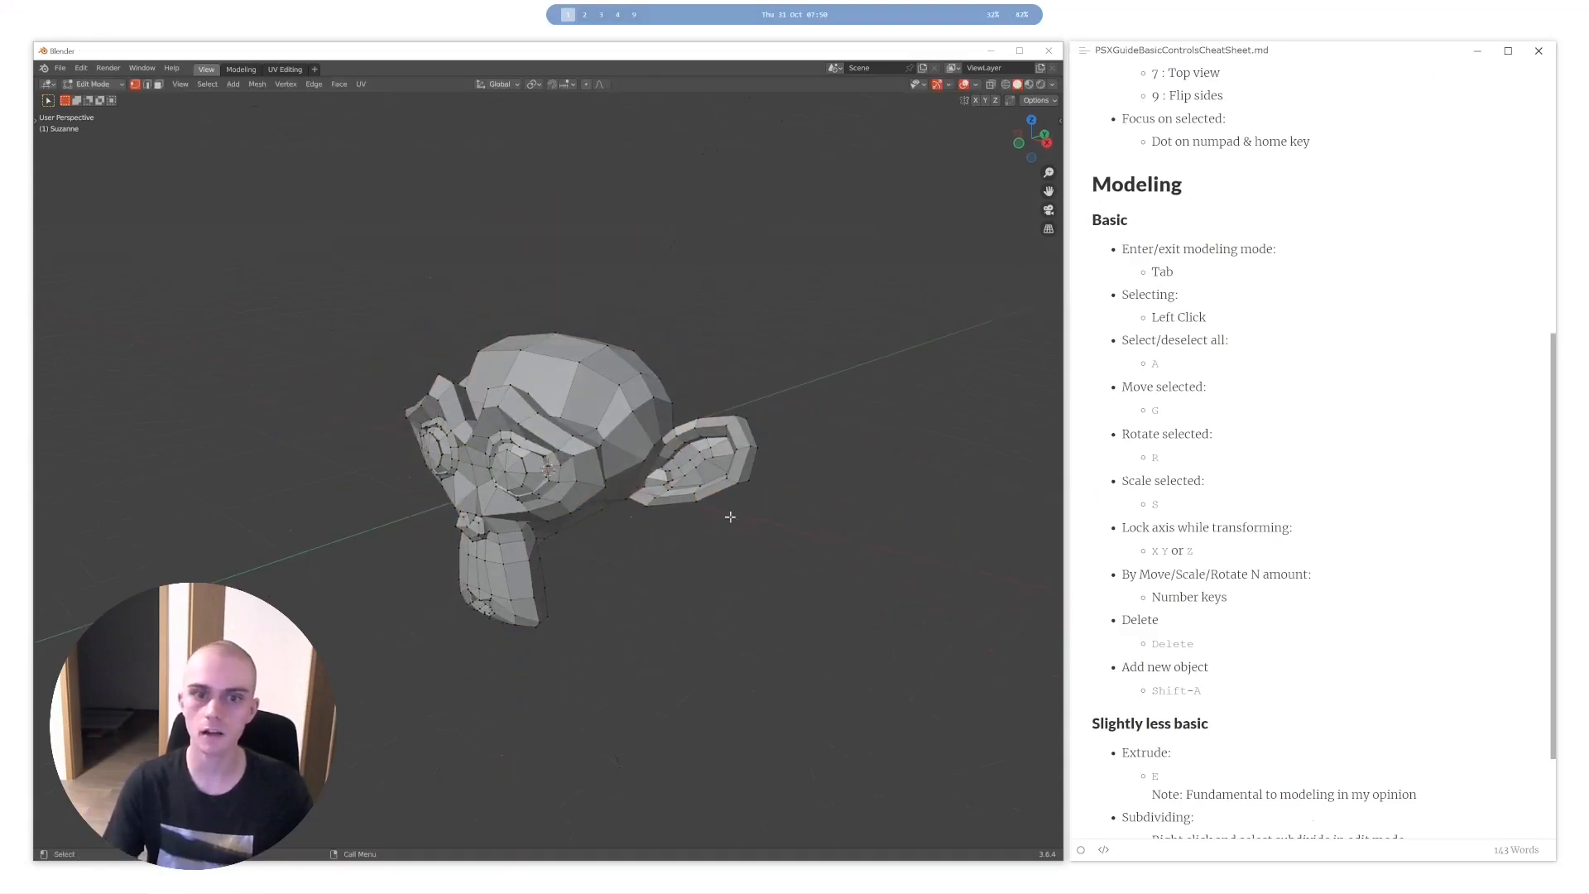
key("a")
key("s")
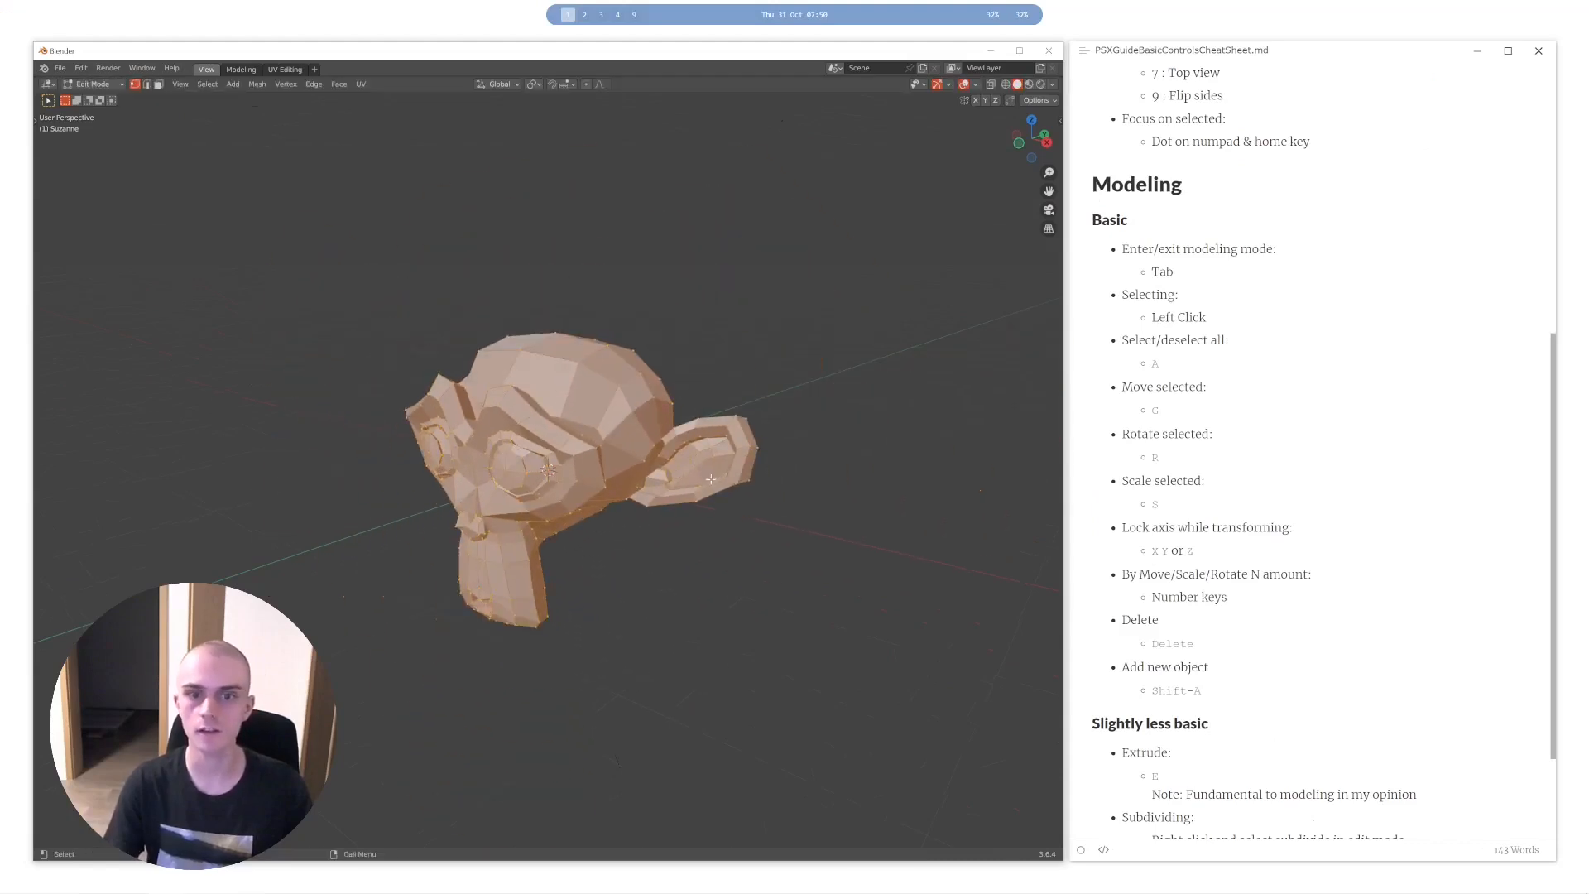
left_click(696, 517)
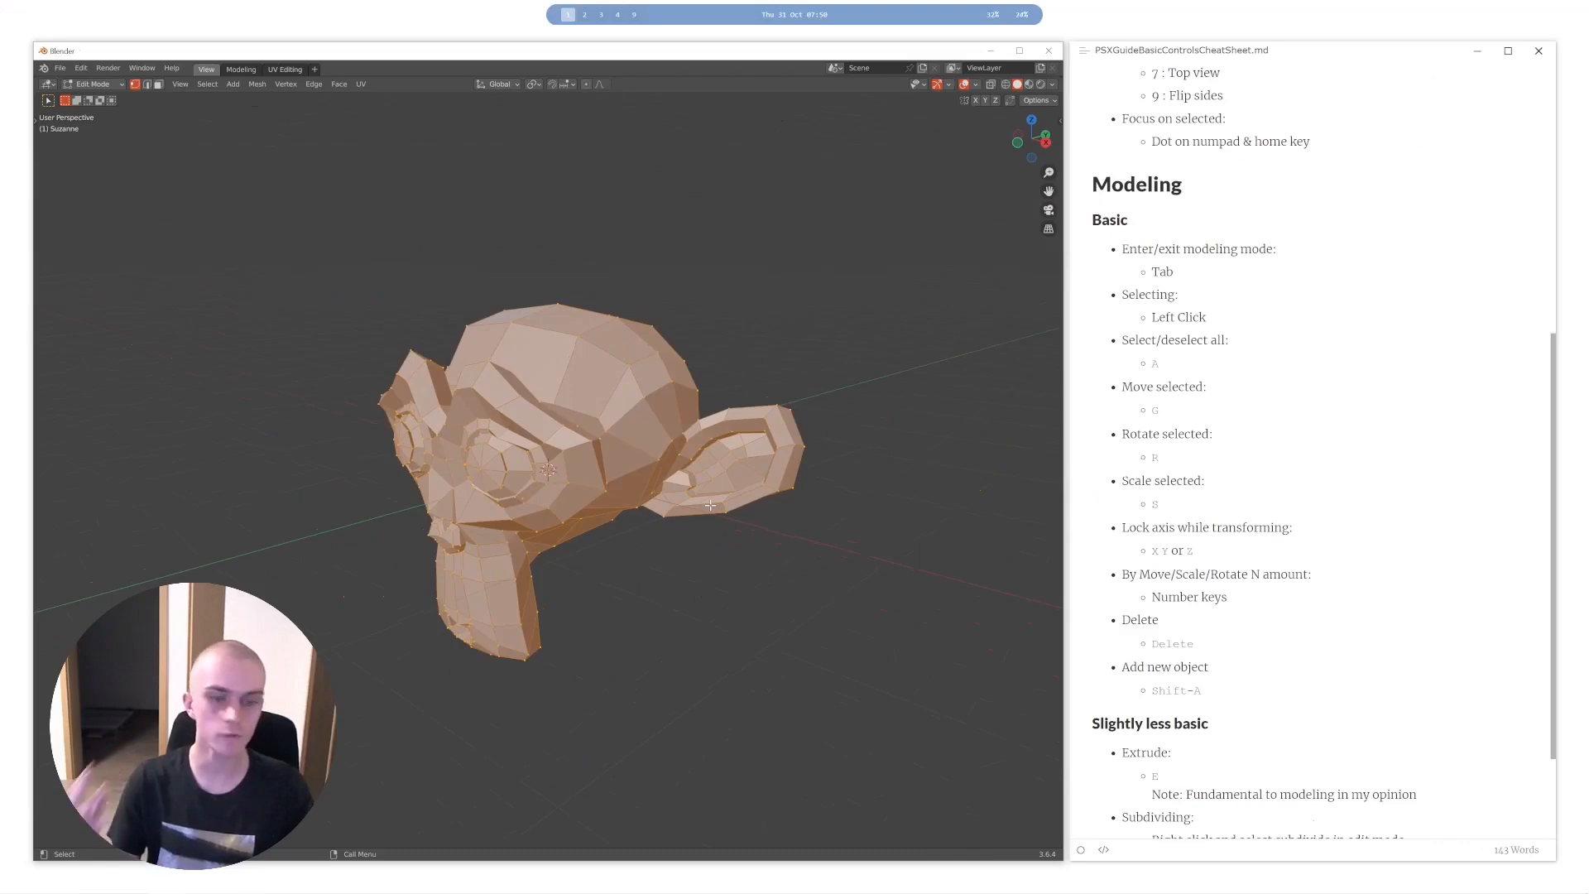
key("s")
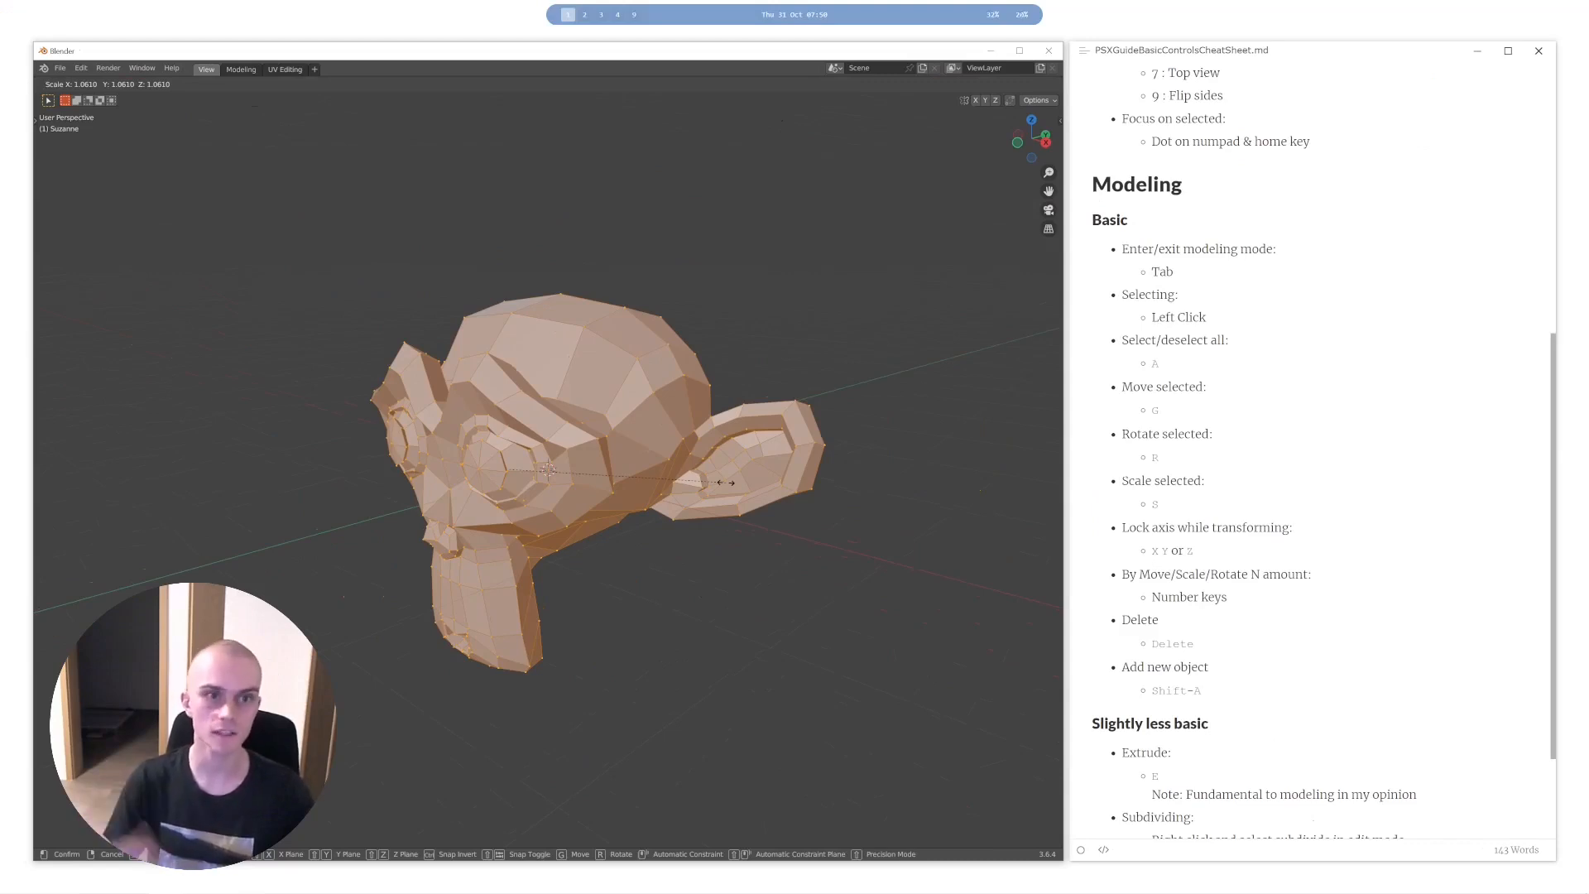
type("2")
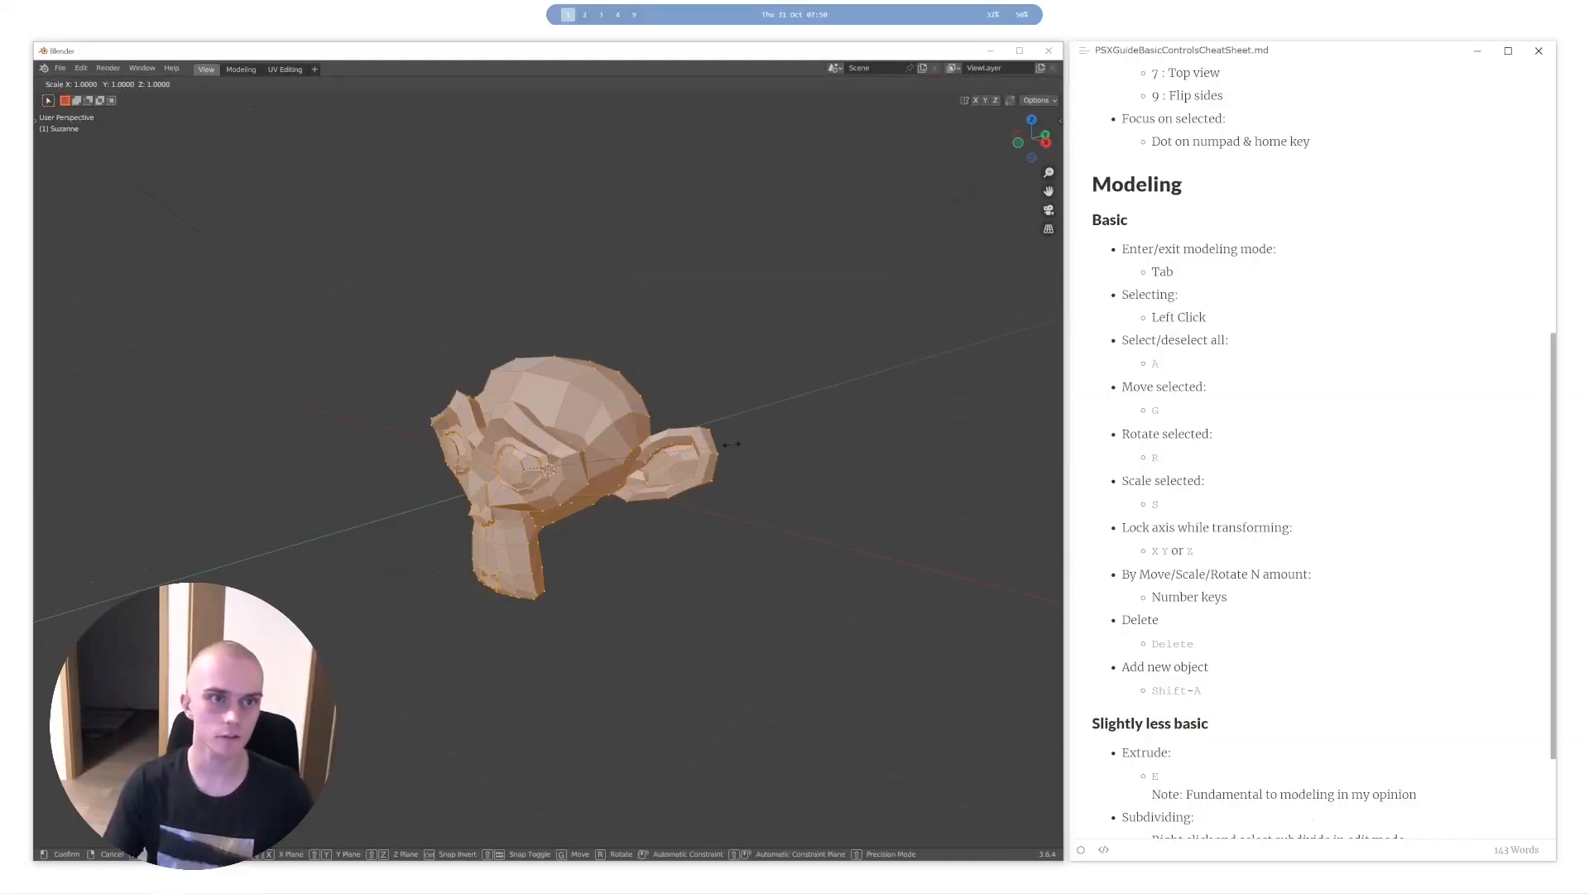
type("1.5")
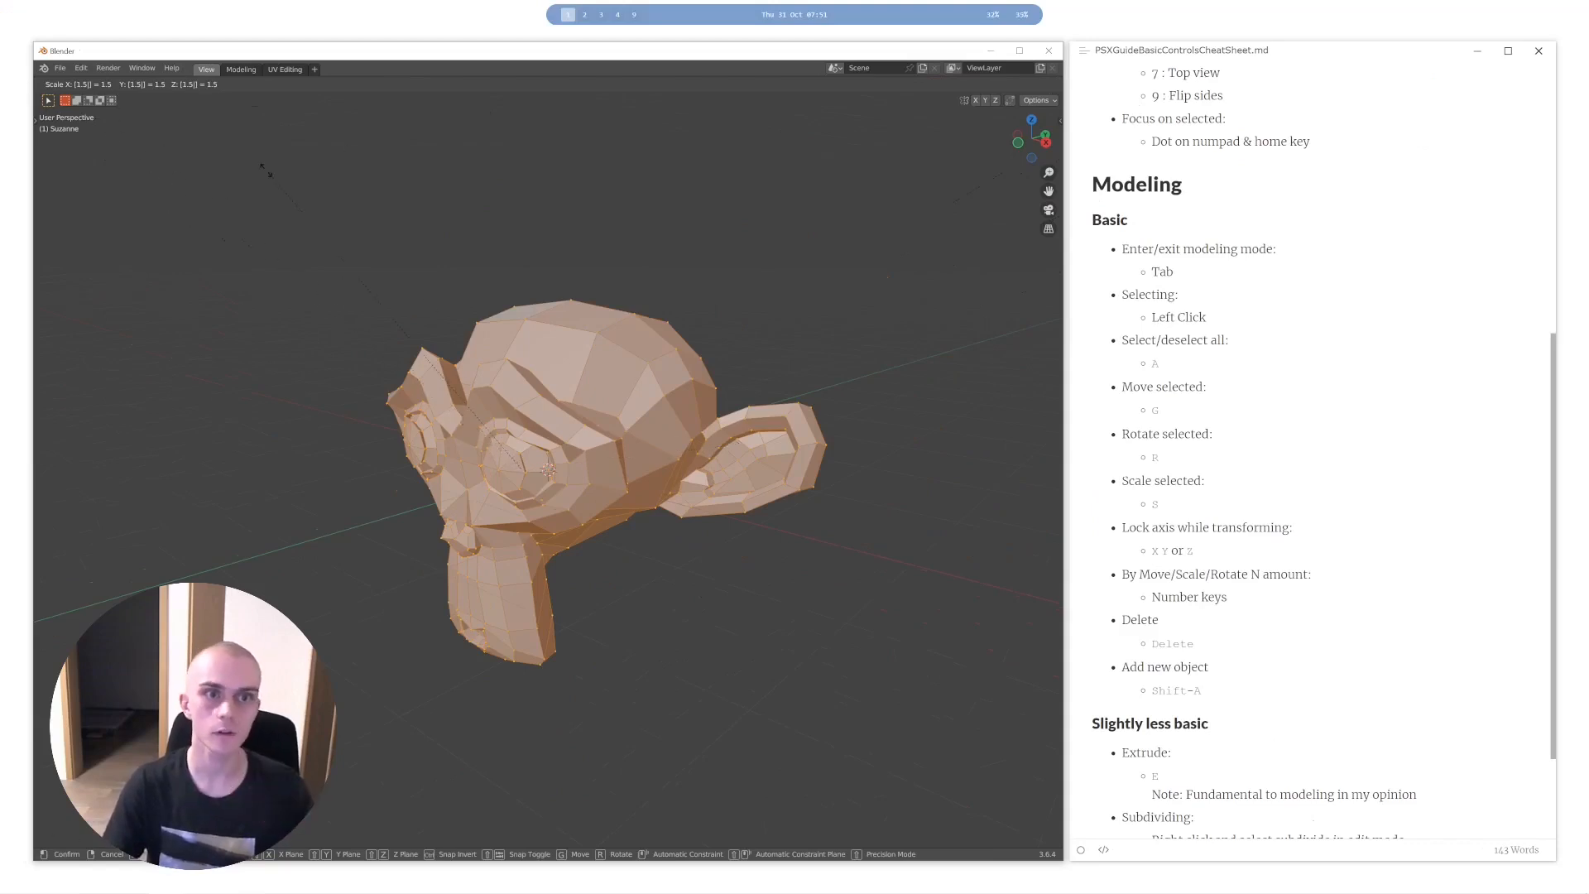
- Try limiting the 1.5 scaling to the X axis and to planes excluding X, Y or Z, and cancel it
key("x")
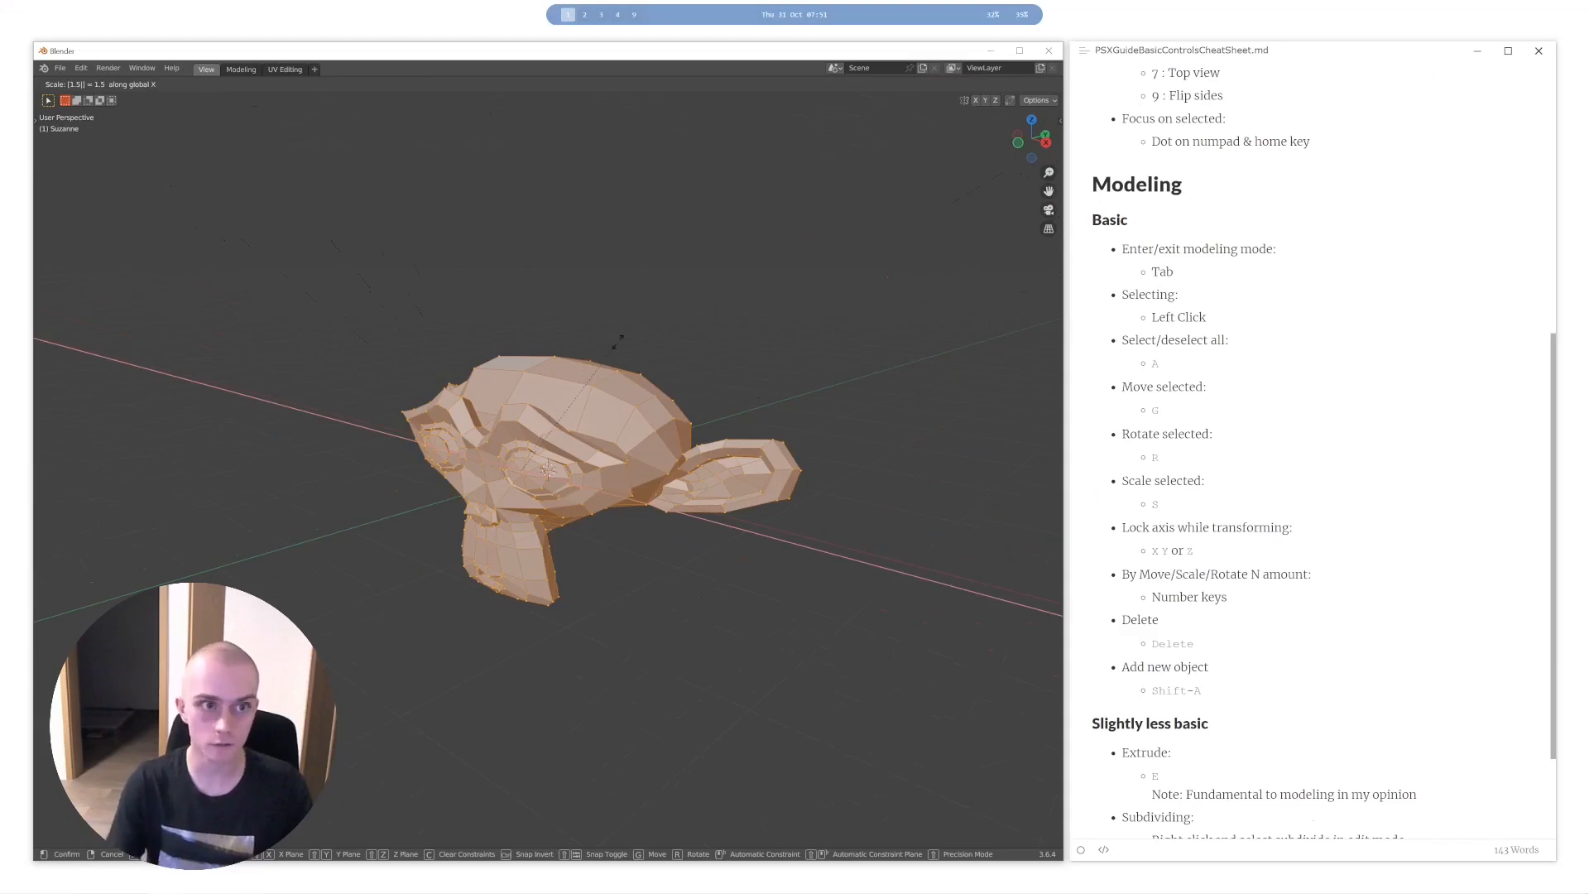
key("shift+x")
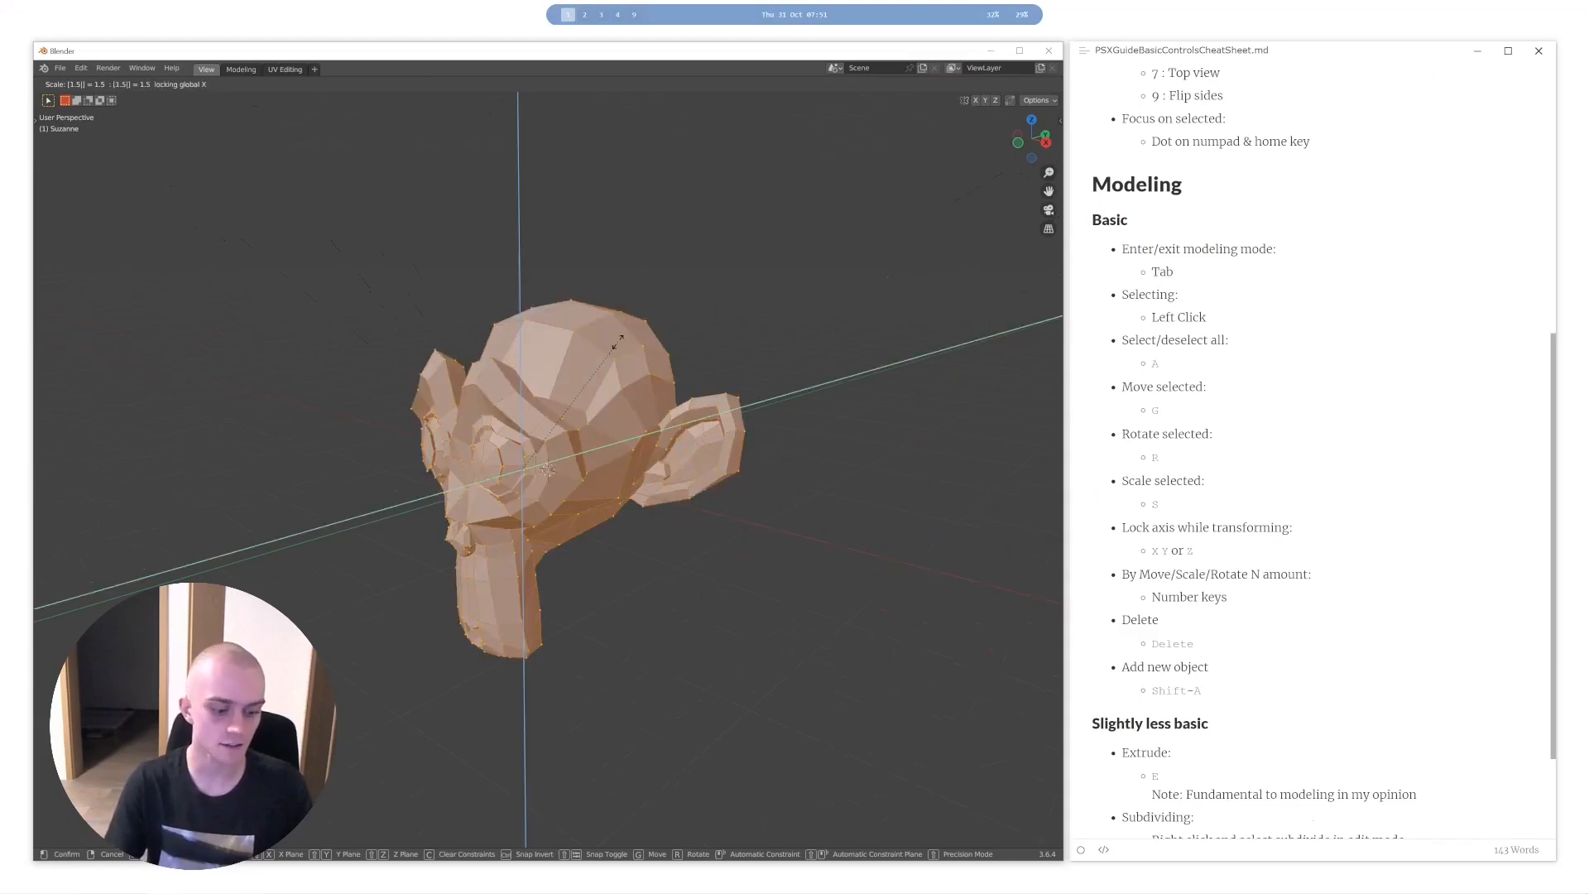
key("shift+z")
key("shift+y")
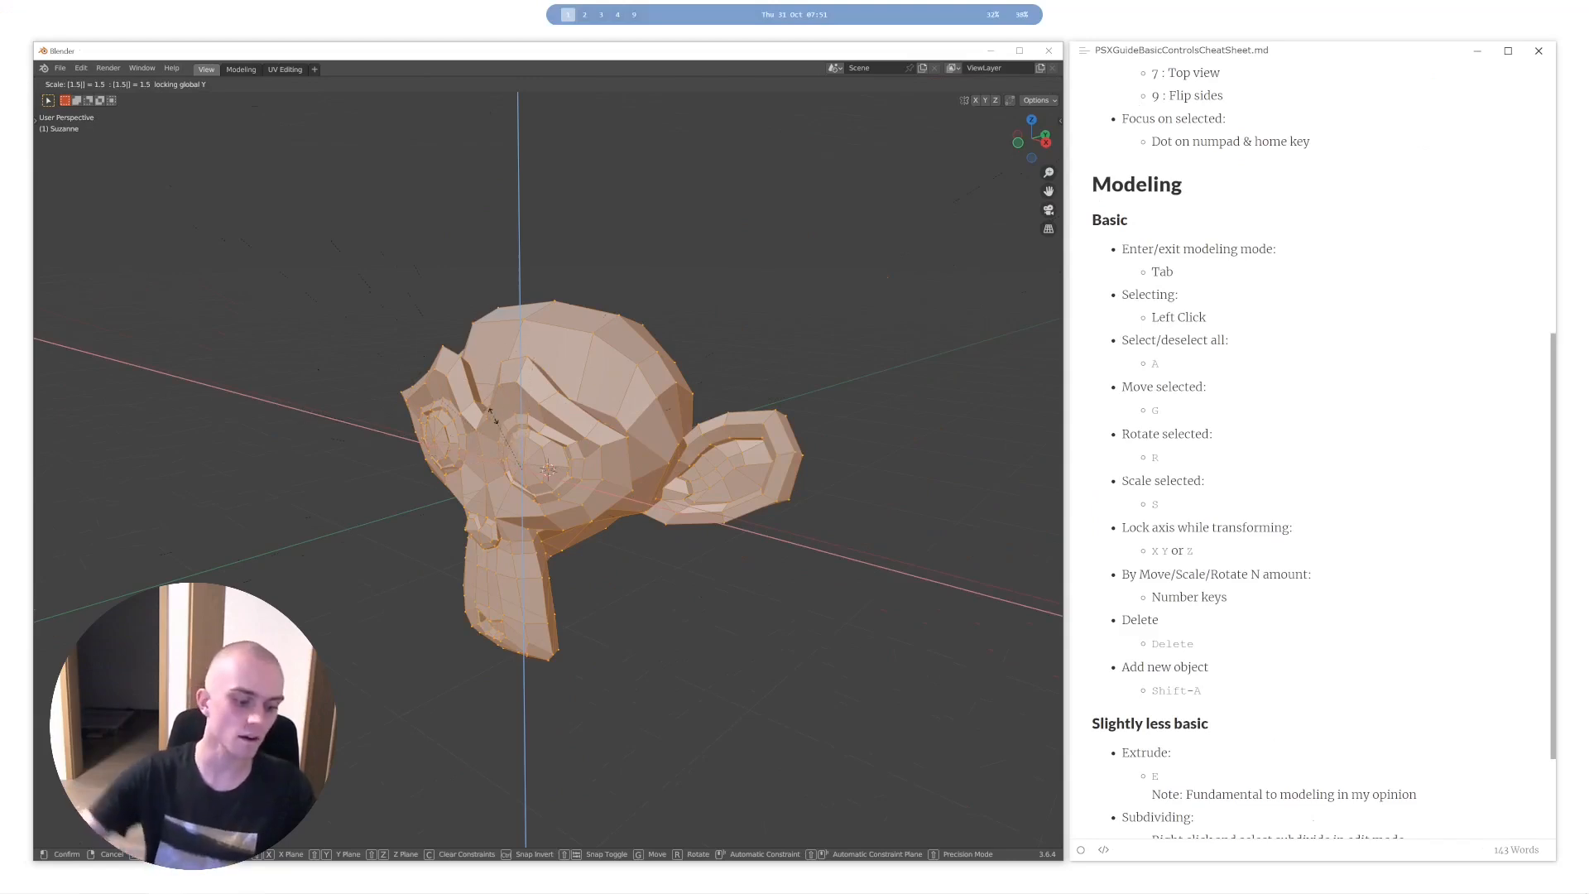
key("shift+z")
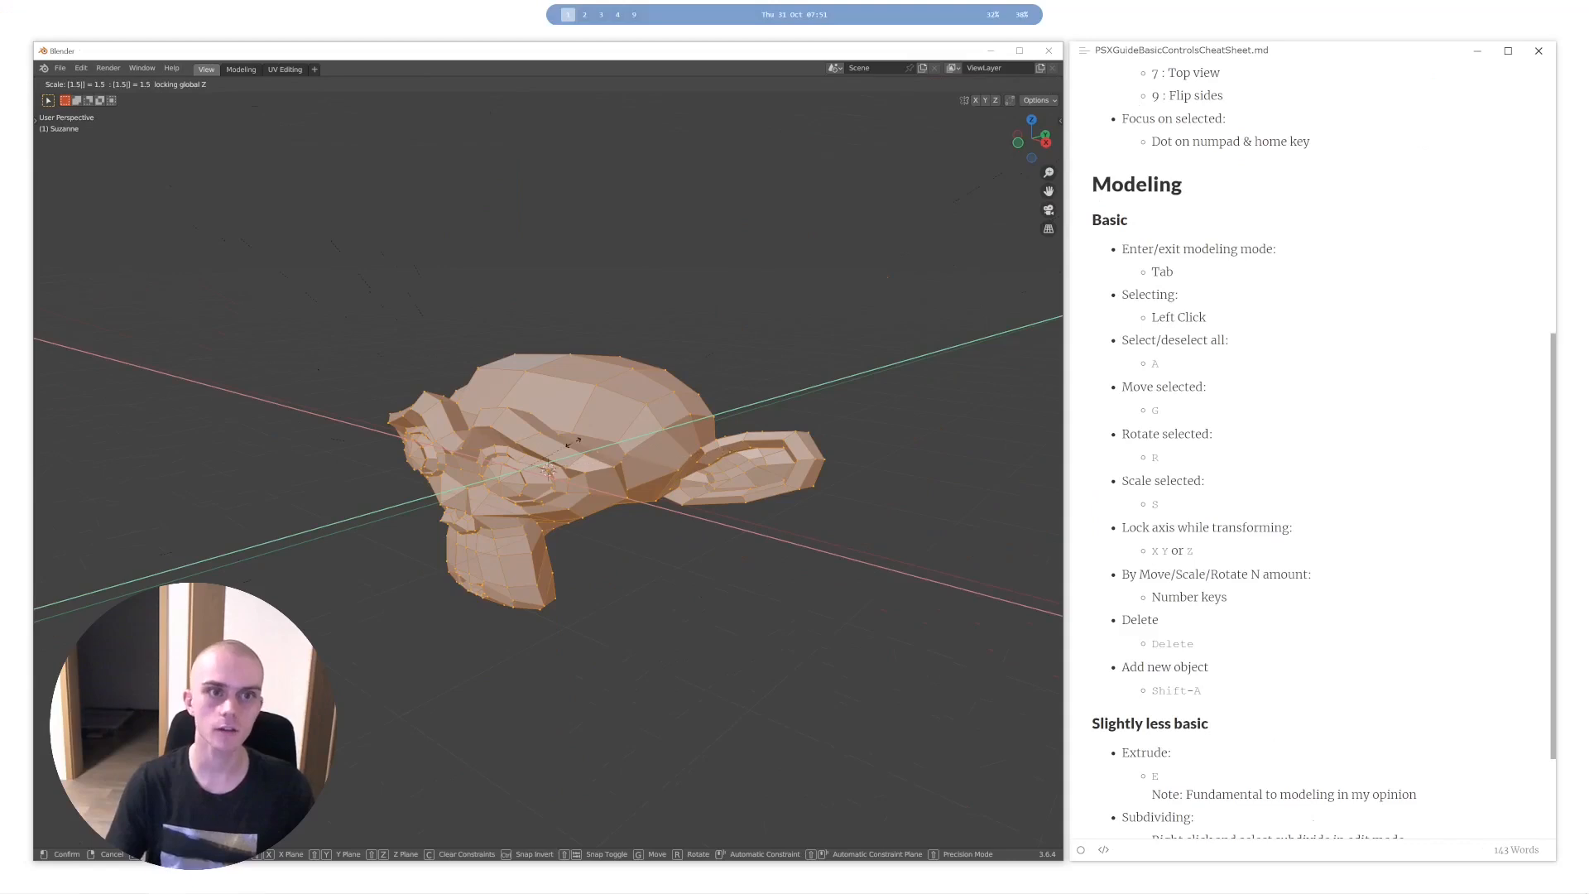
key("shift+x")
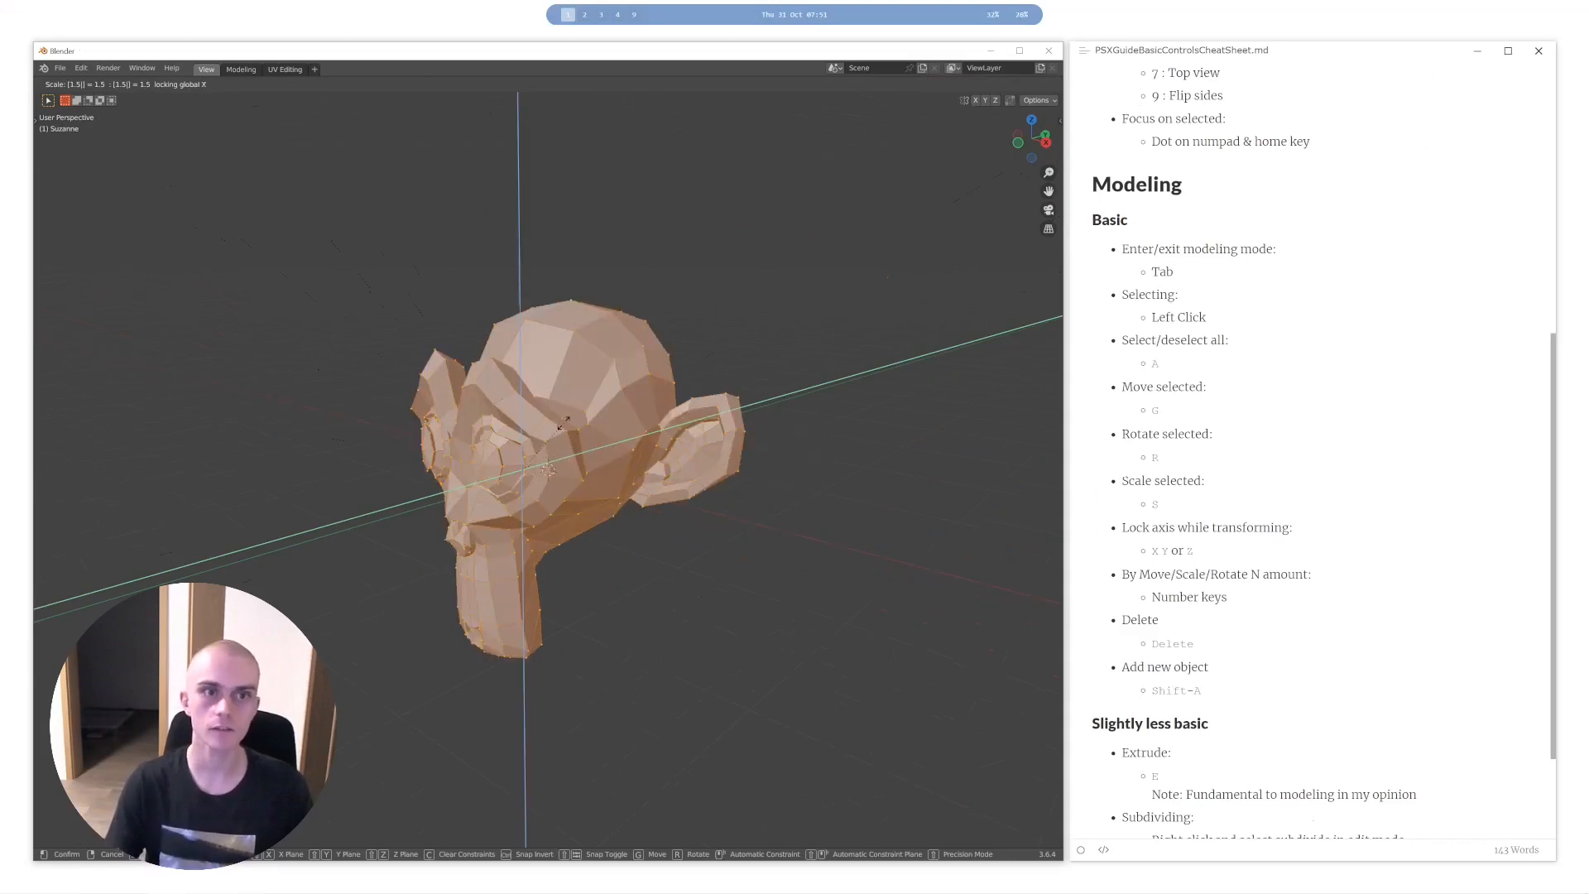
right_click(564, 423)
- Try moving the mesh with the X, Z and Y axes excluded in turn, and cancel the move
mouse_move(571, 420)
middle_mouse_down()
mouse_move(673, 411)
mouse_move(580, 409)
mouse_move(599, 408)
middle_mouse_up()
key("g")
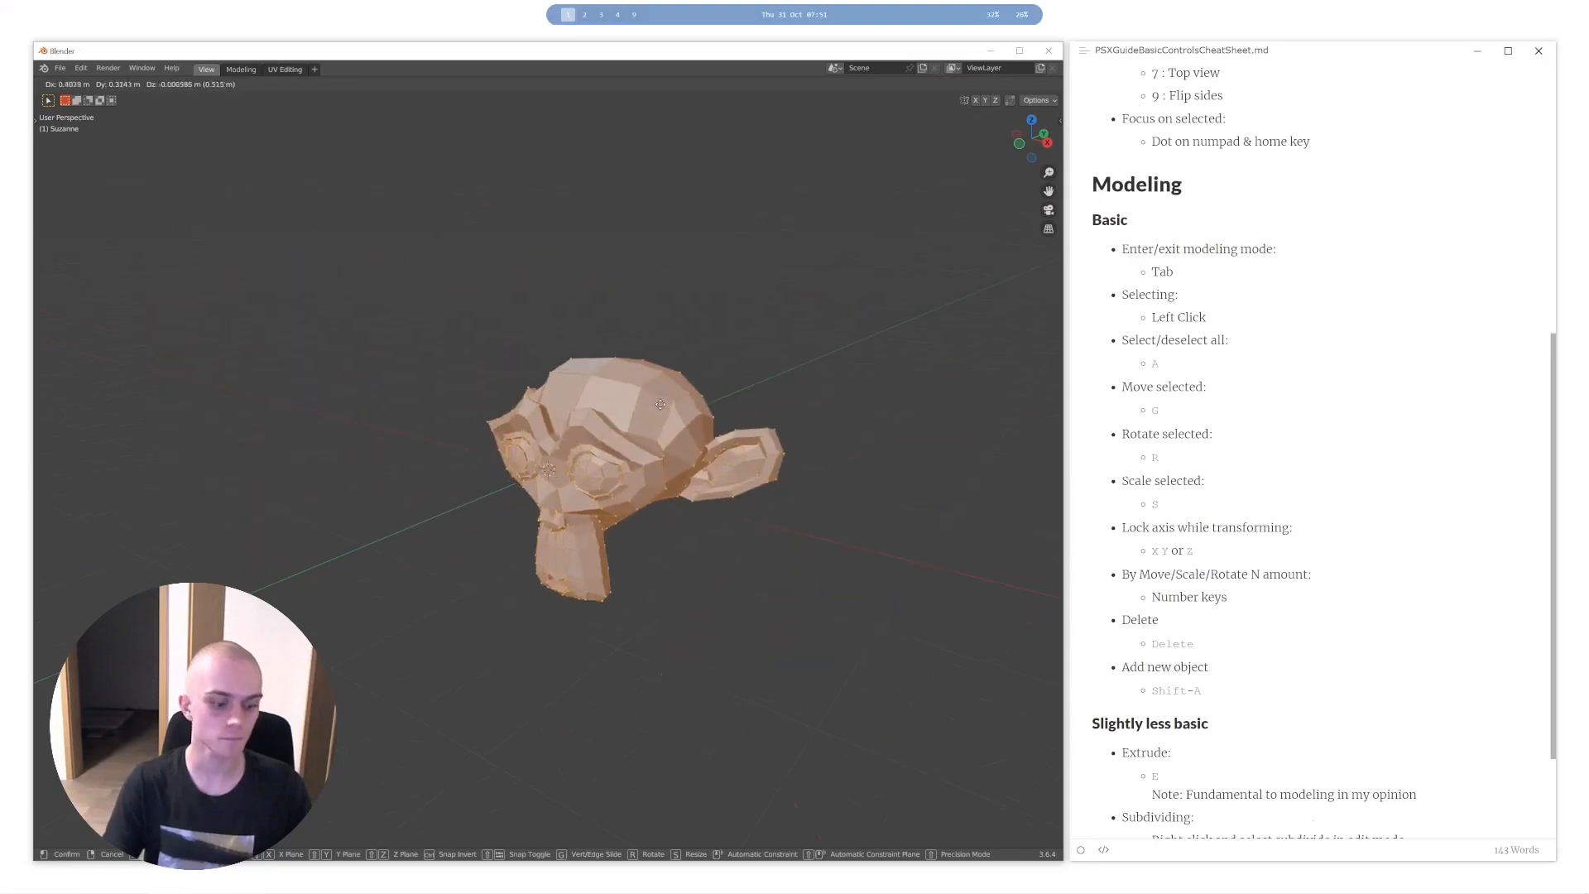
key("shift+x")
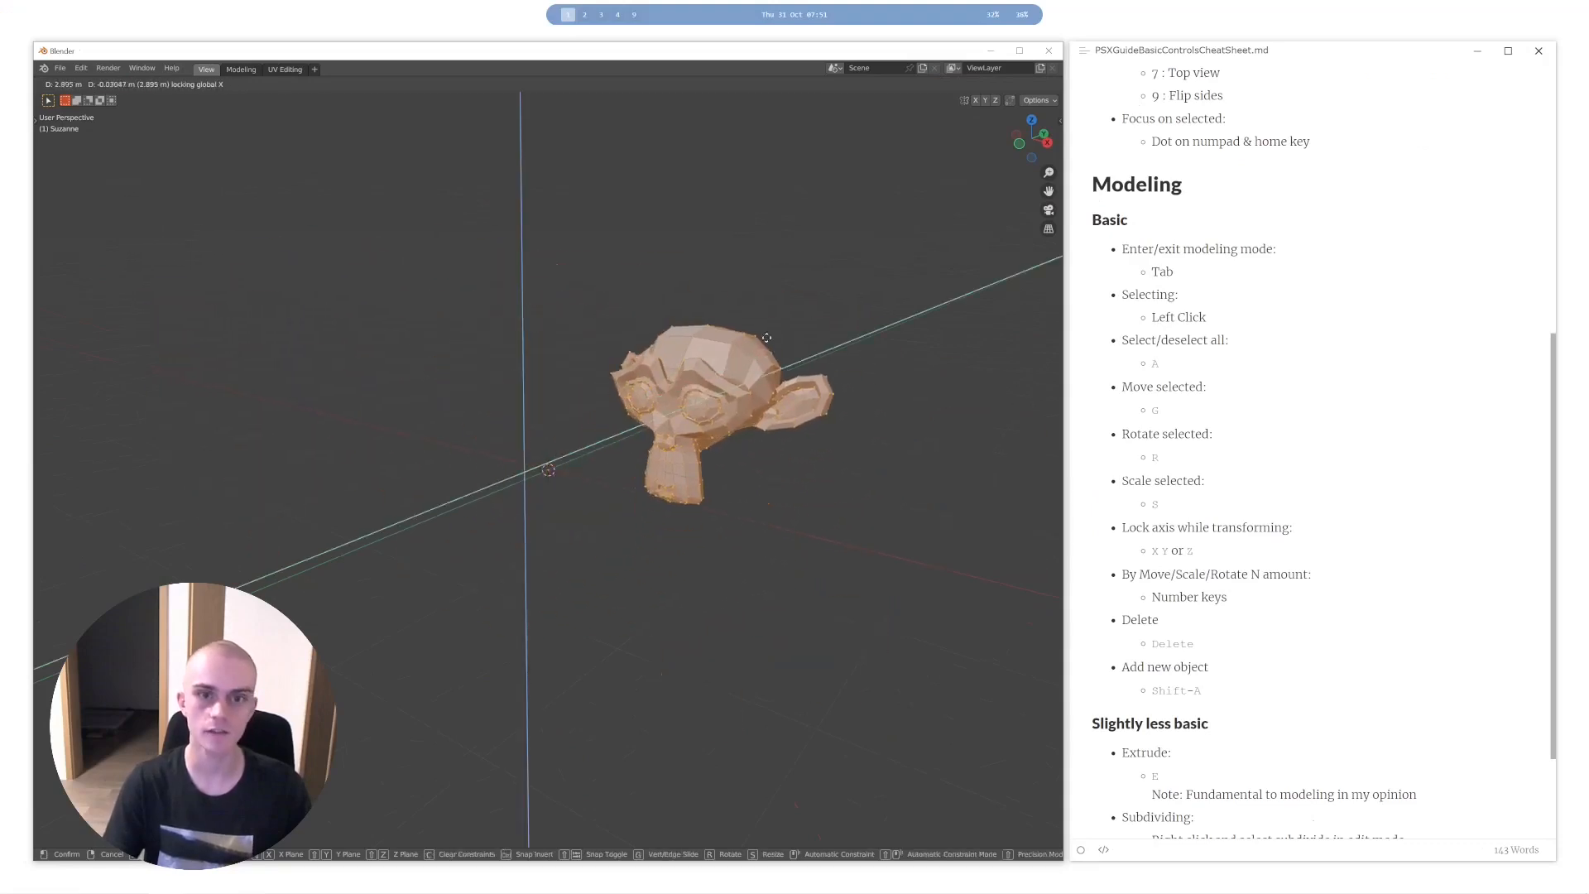
key("shift+z")
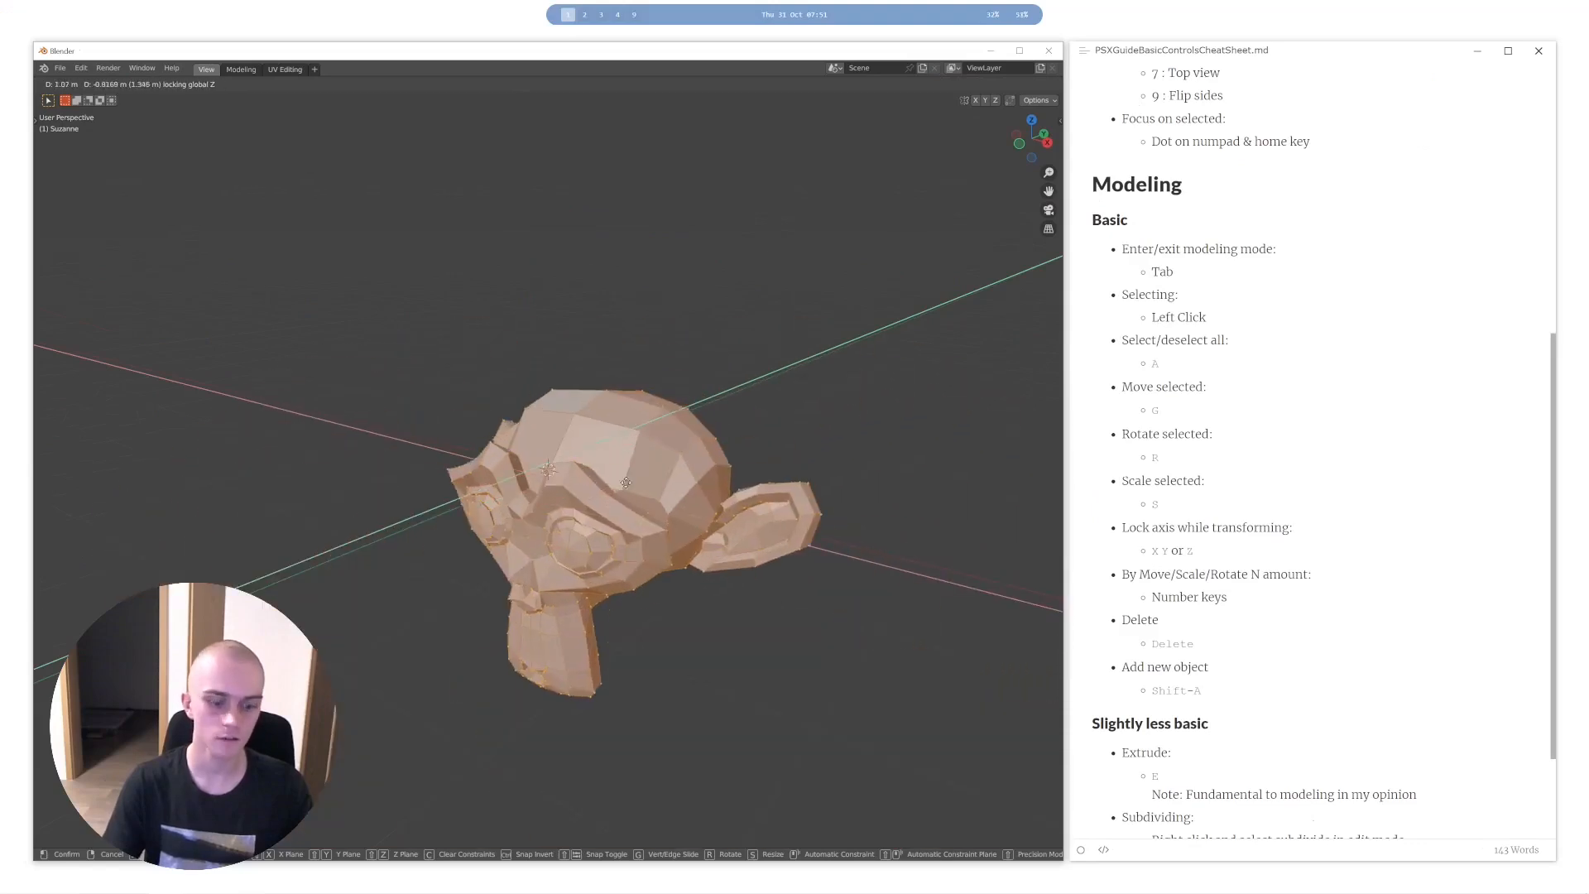
key("shift+y")
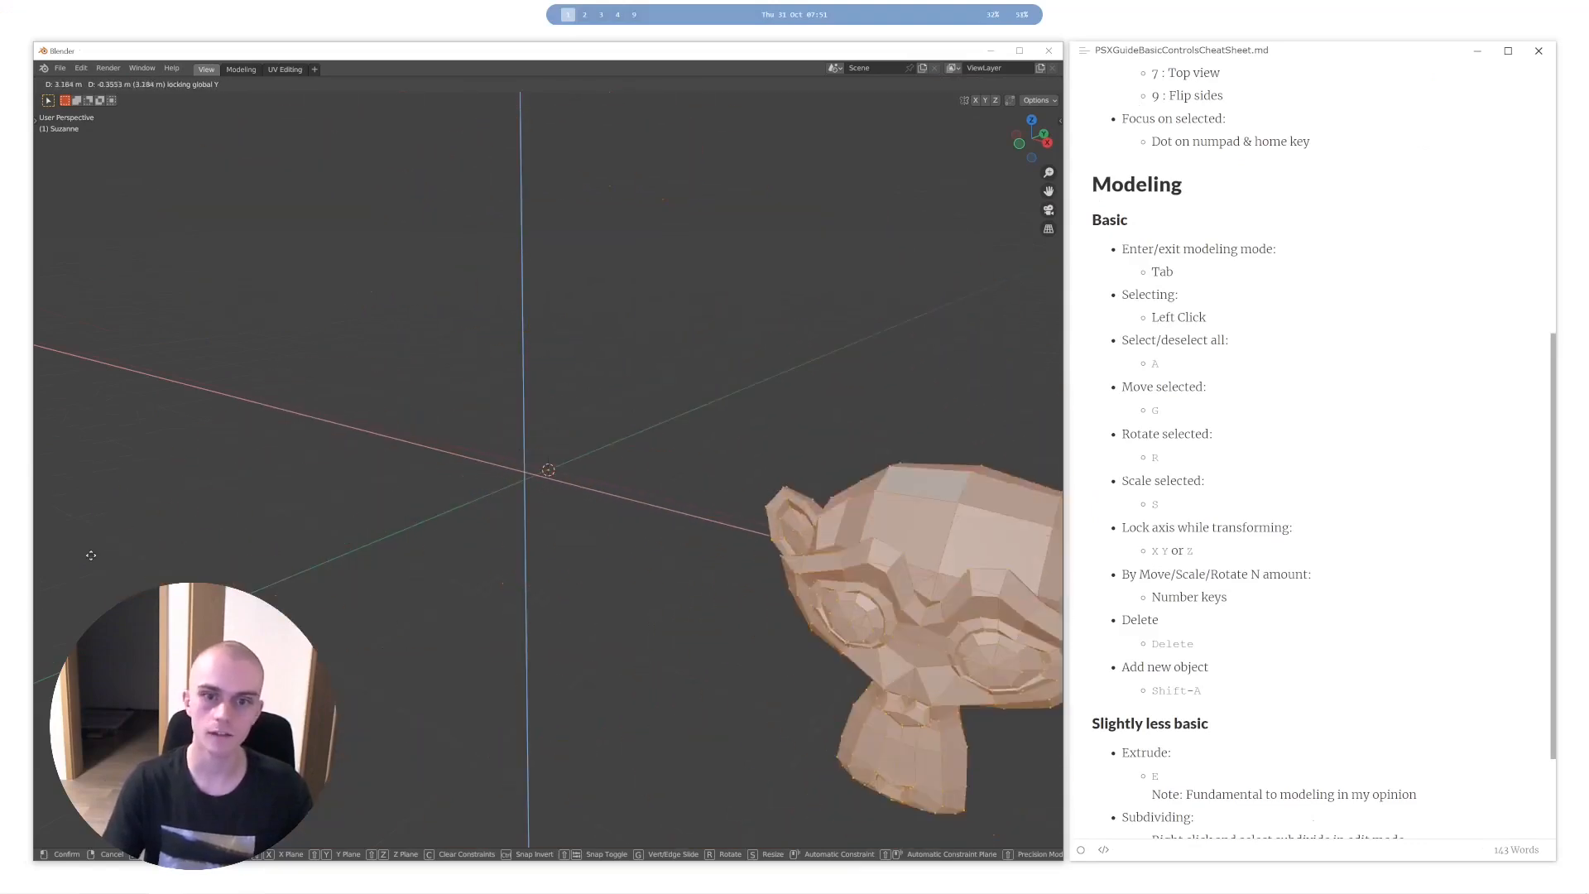
key("Escape")
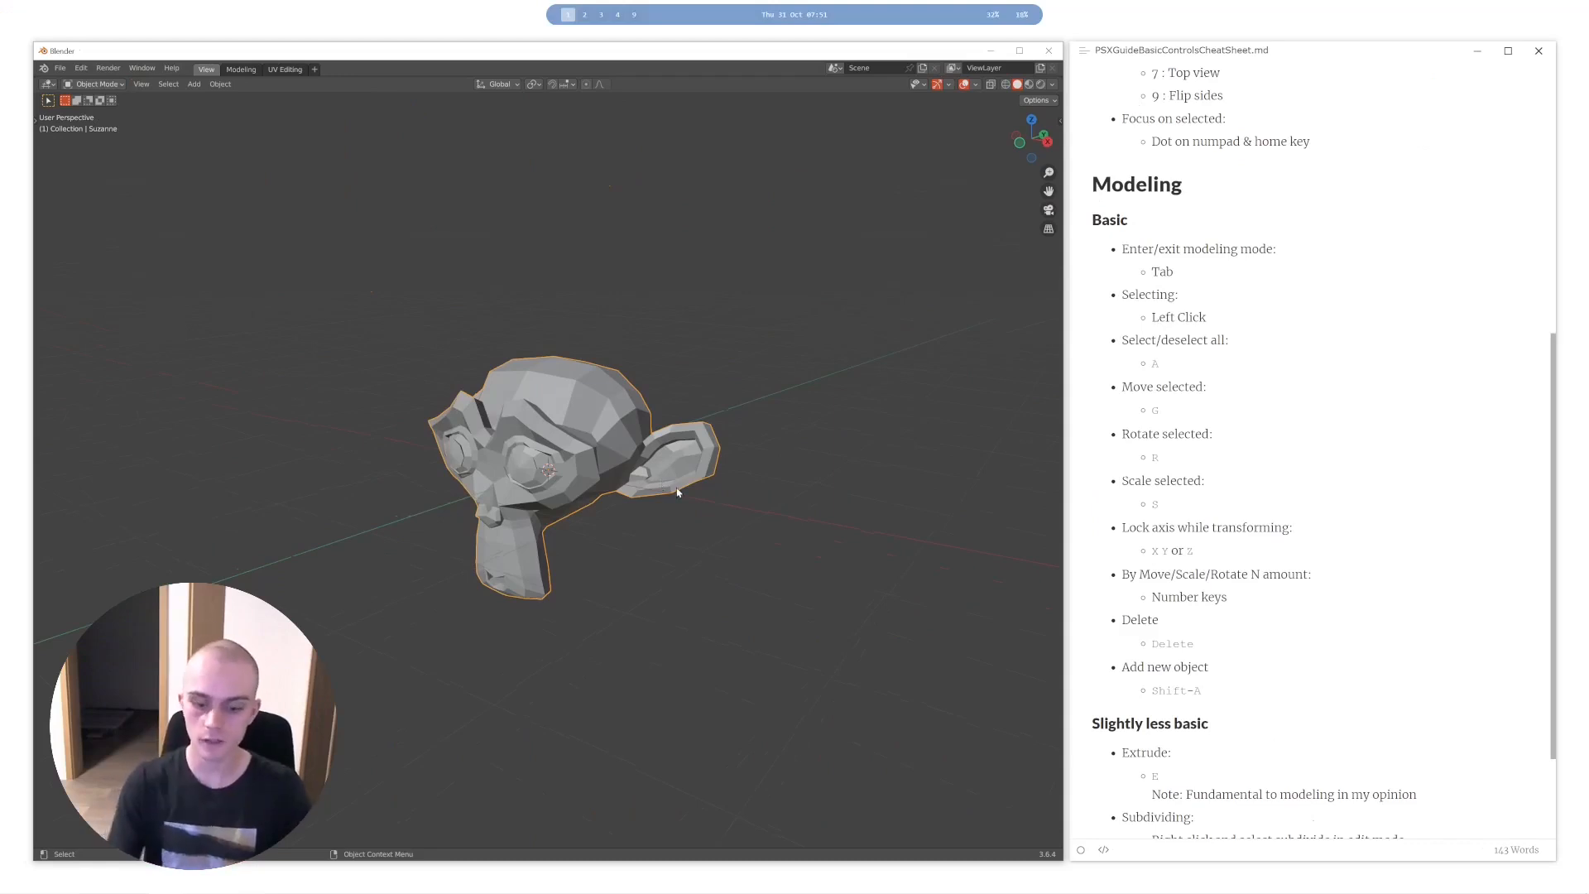
- Replace the monkey object with a new Monkey mesh and enter Edit Mode on it
key("Delete")
middle_click_drag(662, 376, 672, 422)
key("shift+a")
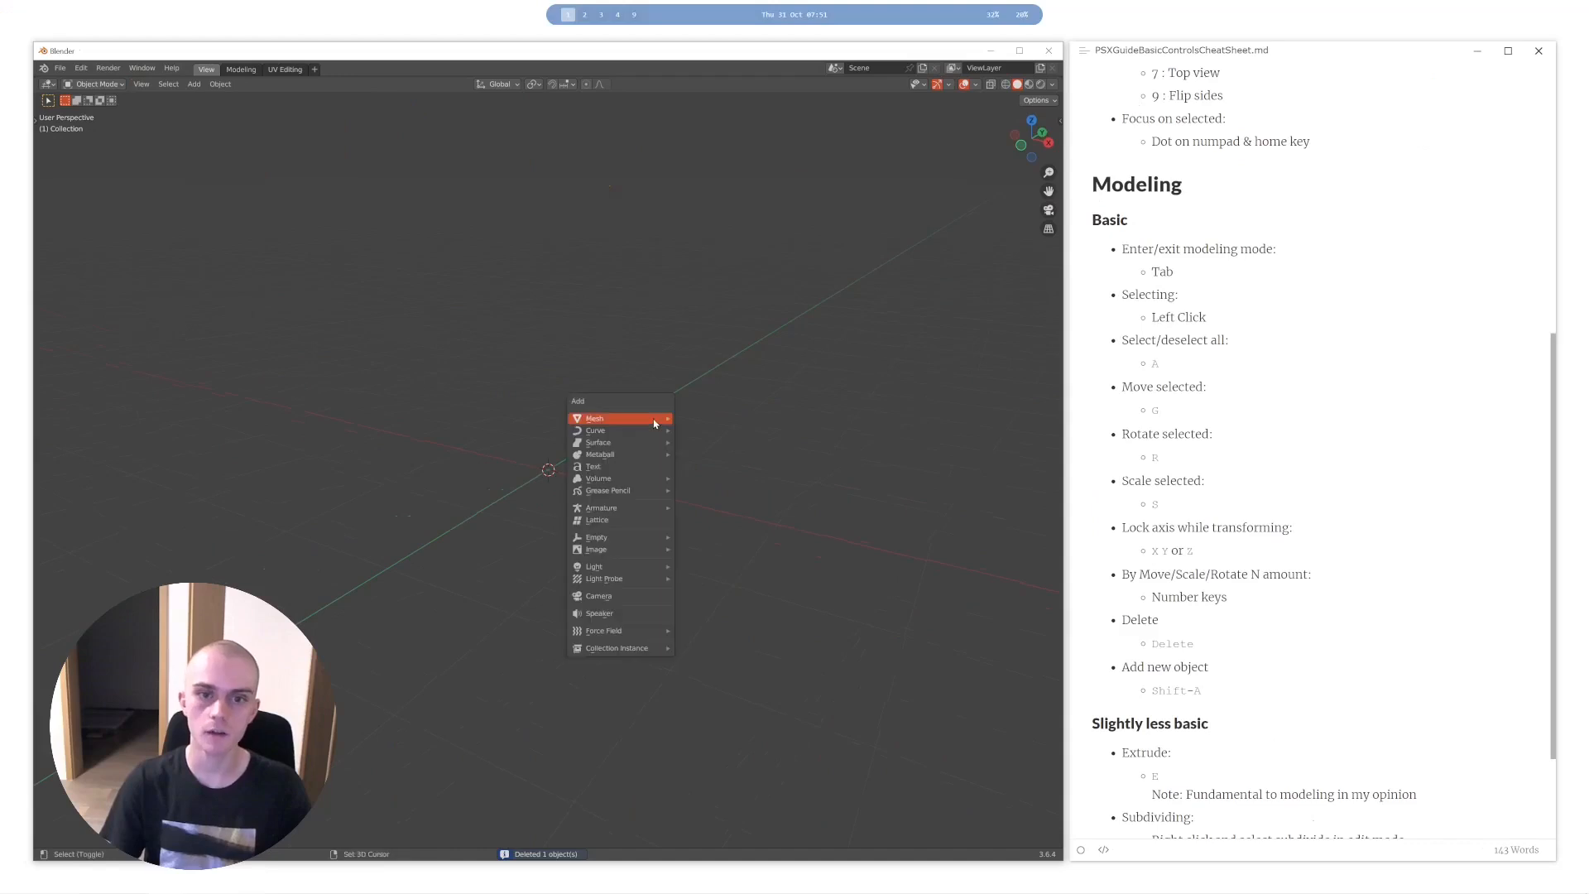
mouse_move(657, 422)
left_click(727, 534)
key("Tab")
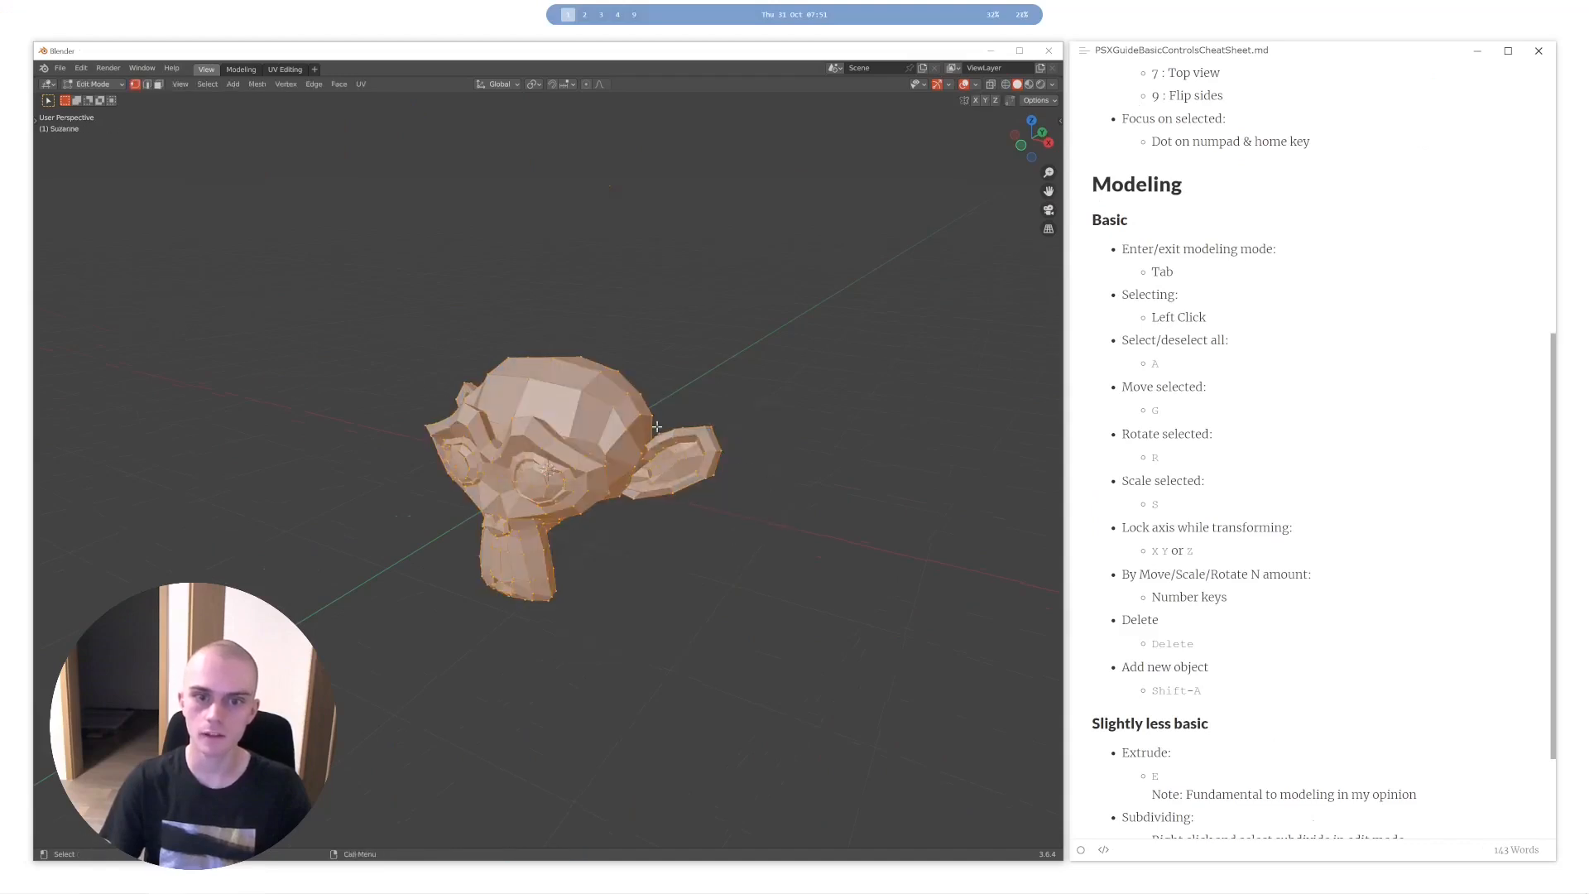
- Try deleting the vertices across the top of the monkey's head, undo it, and review the other delete options
left_click_drag(440, 331, 696, 436)
key("Delete")
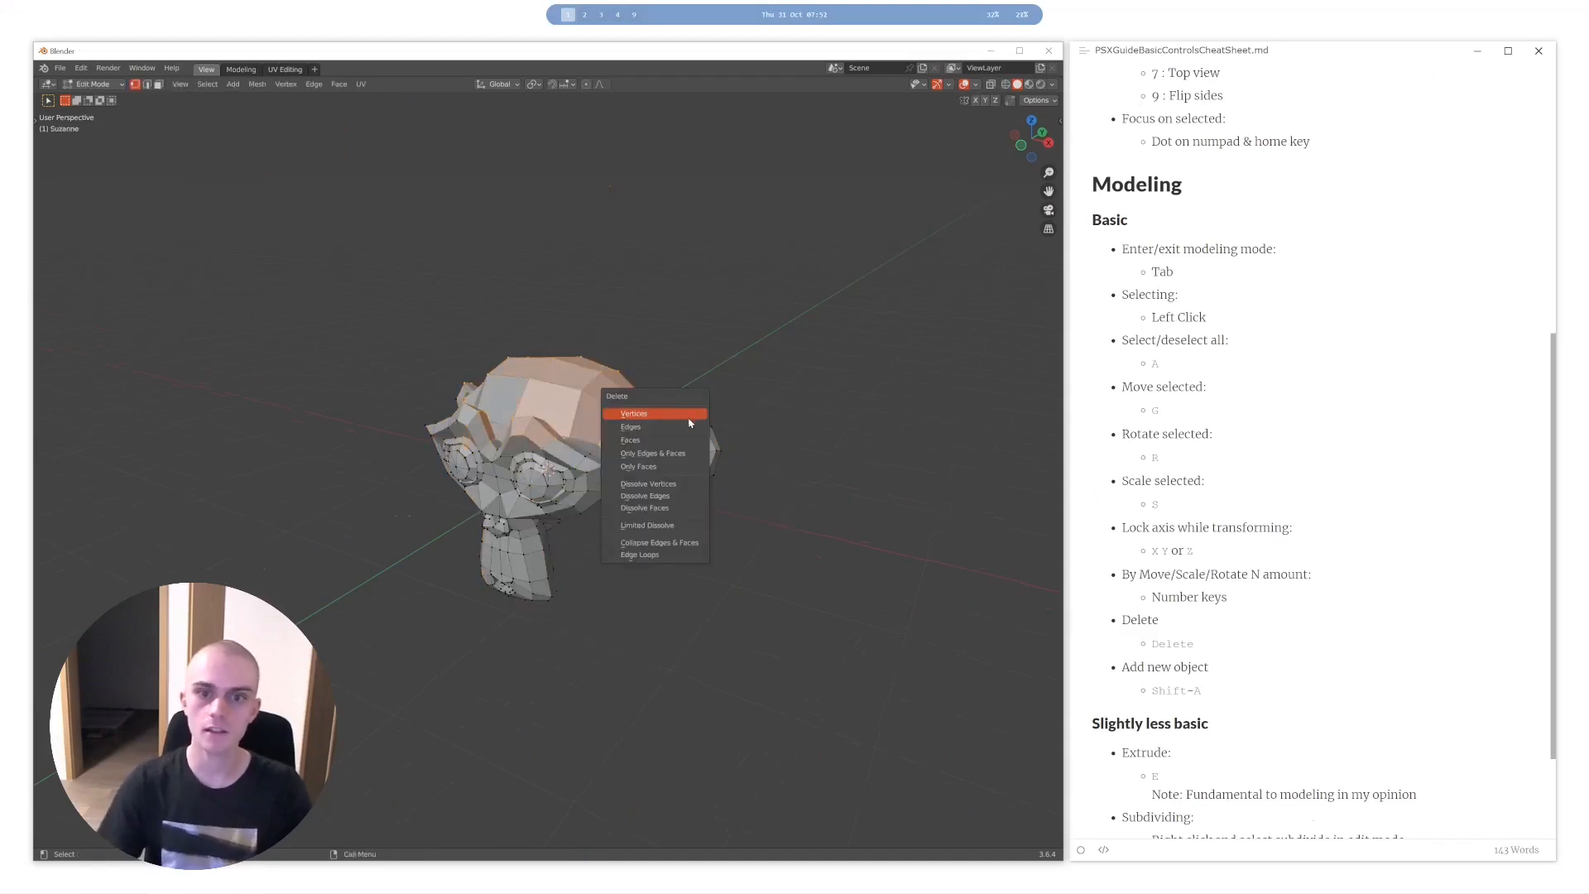
mouse_move(633, 405)
middle_mouse_down()
mouse_move(732, 427)
mouse_move(671, 430)
mouse_move(614, 385)
middle_mouse_up()
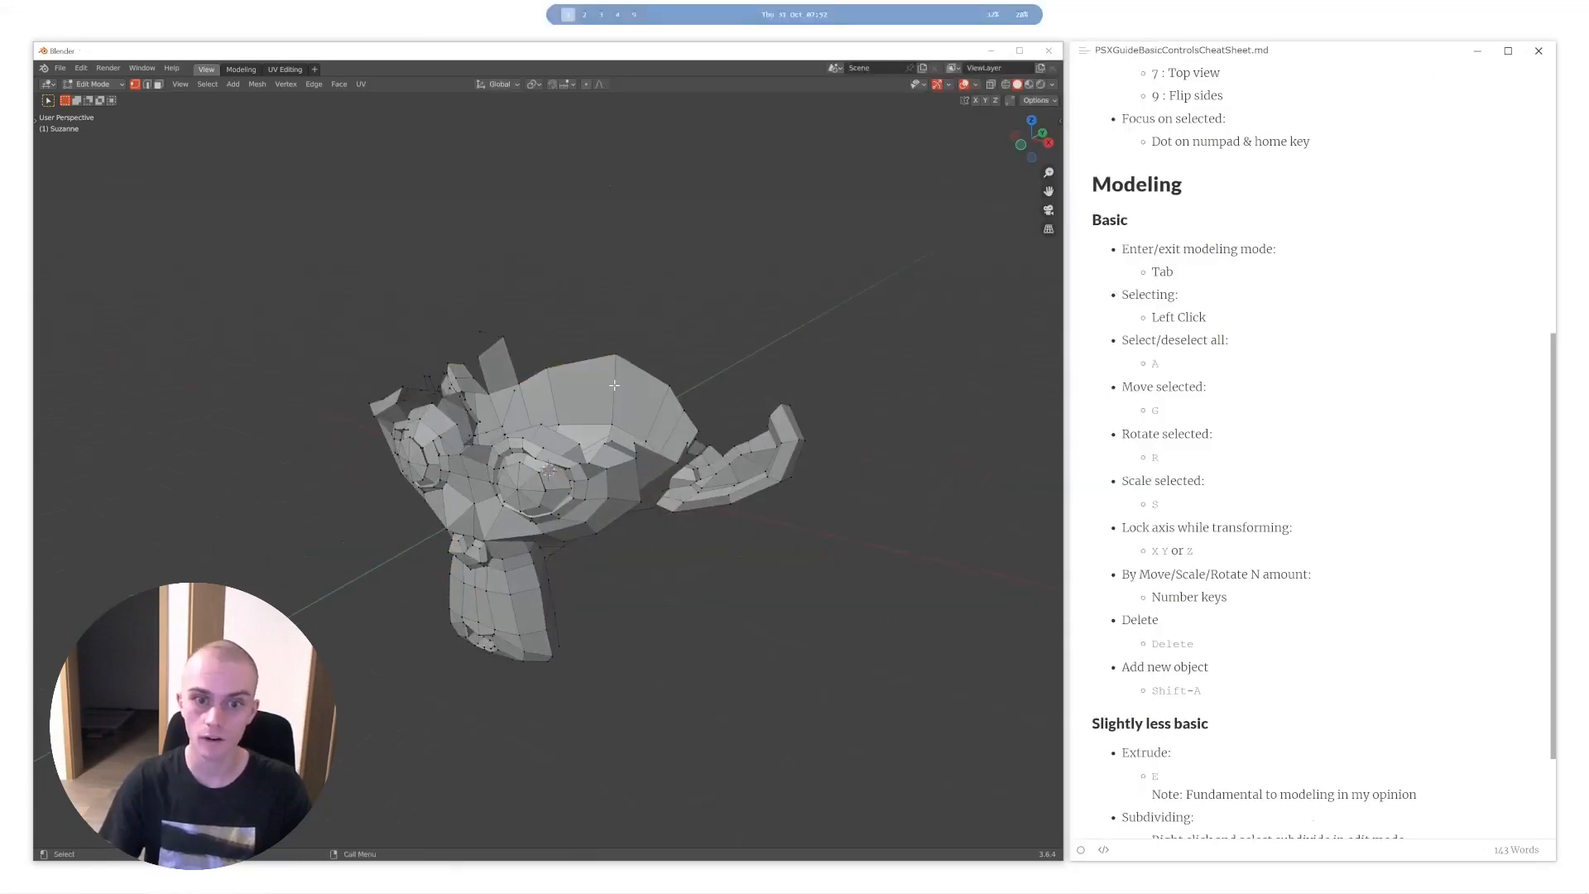
key("ctrl+z")
key("x")
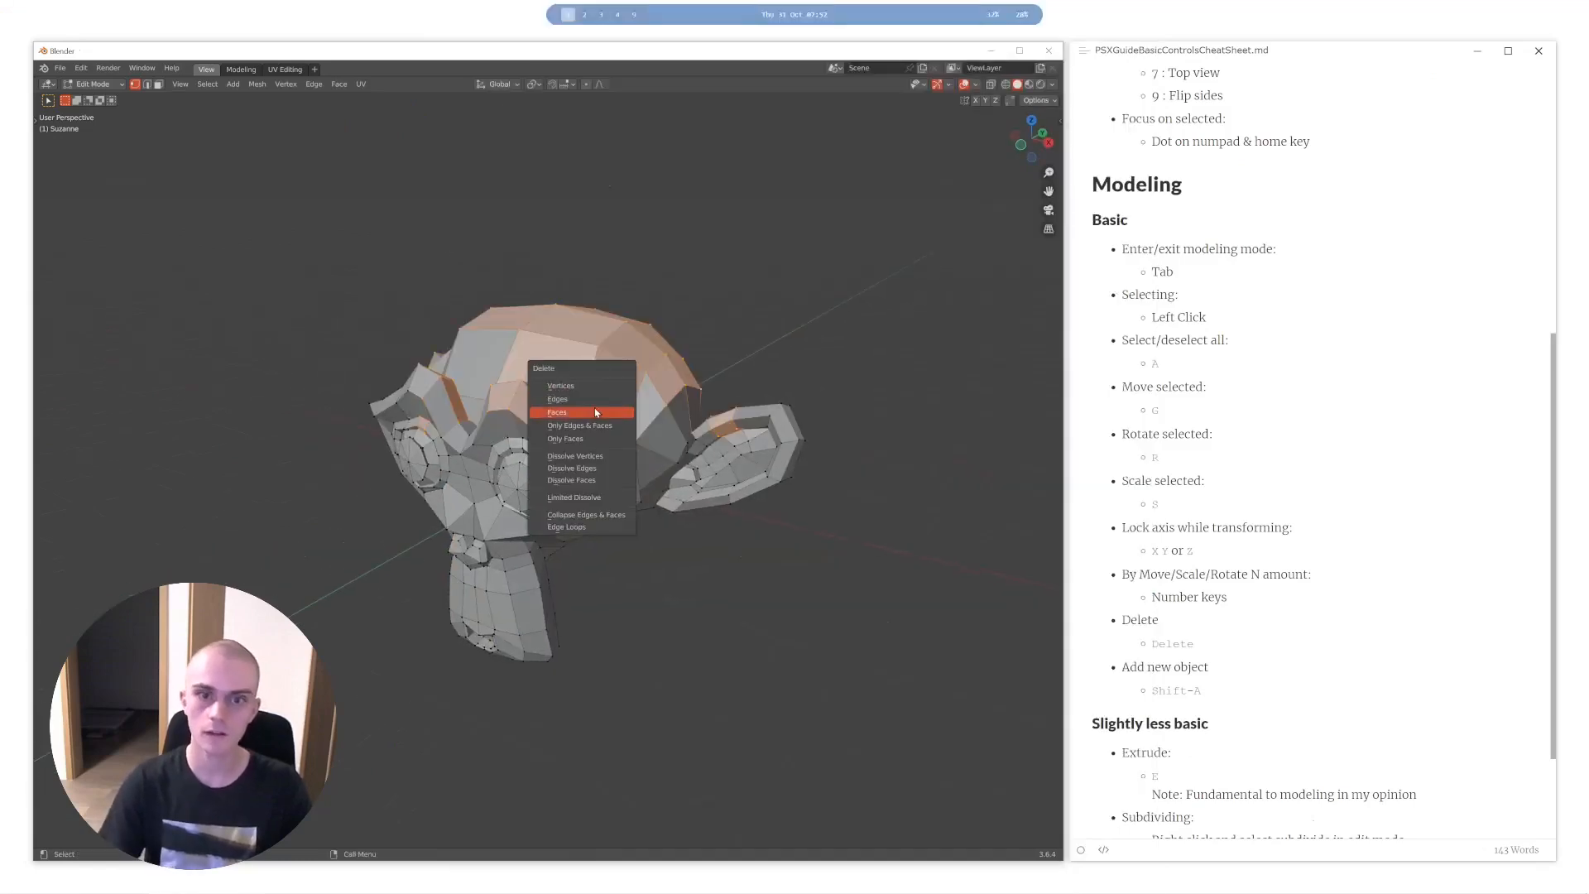
key("Escape")
- Try deleting the selected head geometry with another delete option, inspect the open mesh up close, and undo the deletion
scroll(706, 430, "up", 8)
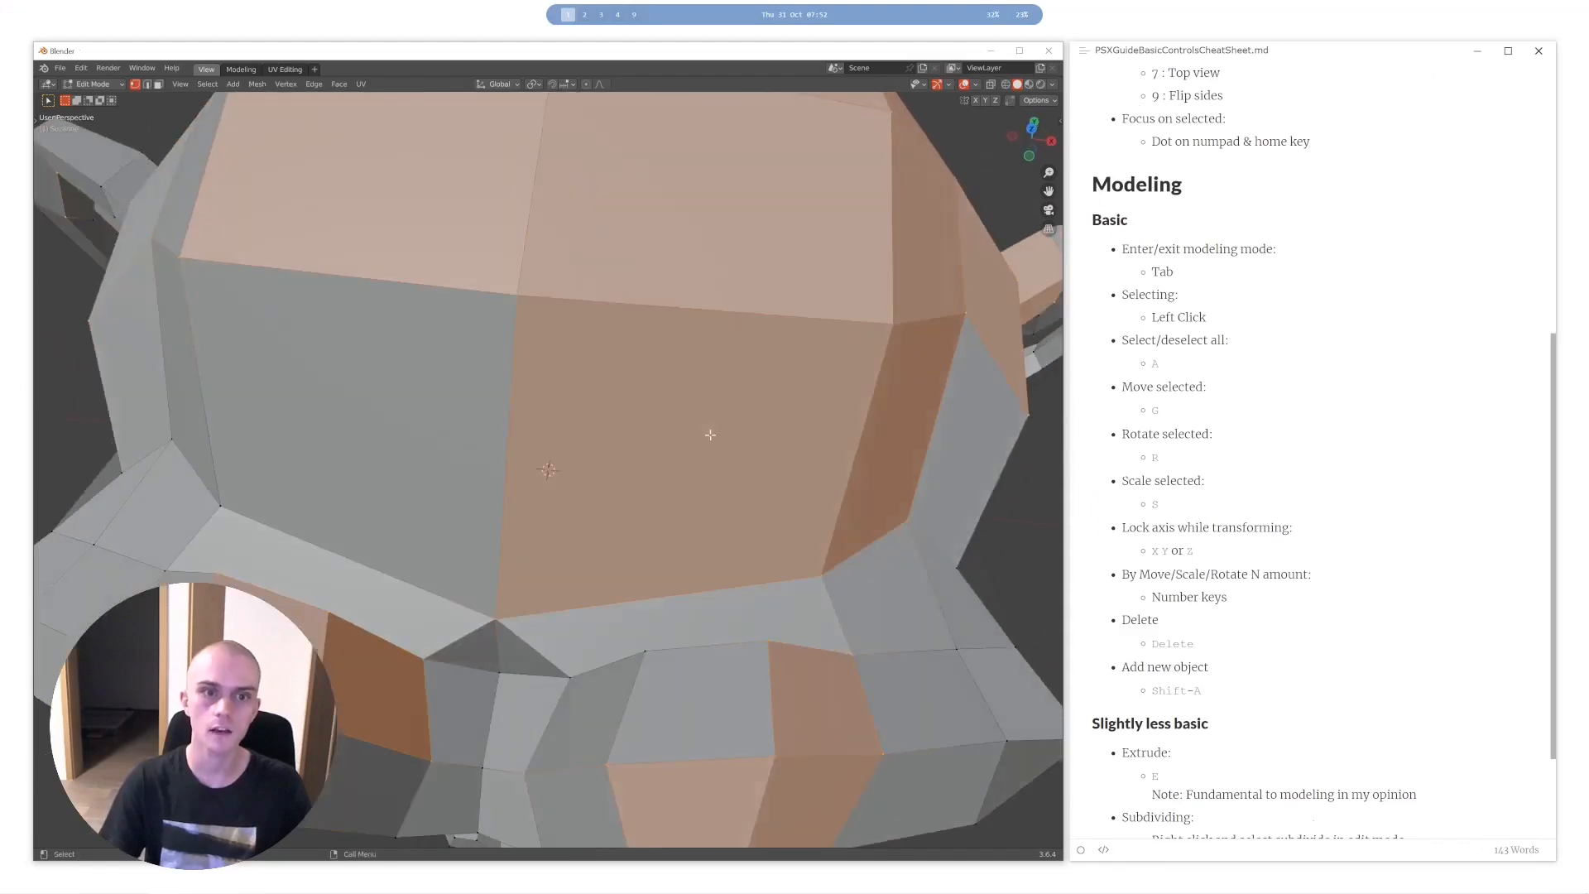
scroll(248, 441, "down", 8)
key("Delete")
left_click(440, 373)
mouse_move(615, 354)
middle_mouse_down()
mouse_move(621, 380)
mouse_move(645, 365)
mouse_move(638, 346)
mouse_move(613, 370)
middle_mouse_up()
scroll(630, 377, "up", 2)
scroll(639, 345, "up", 1)
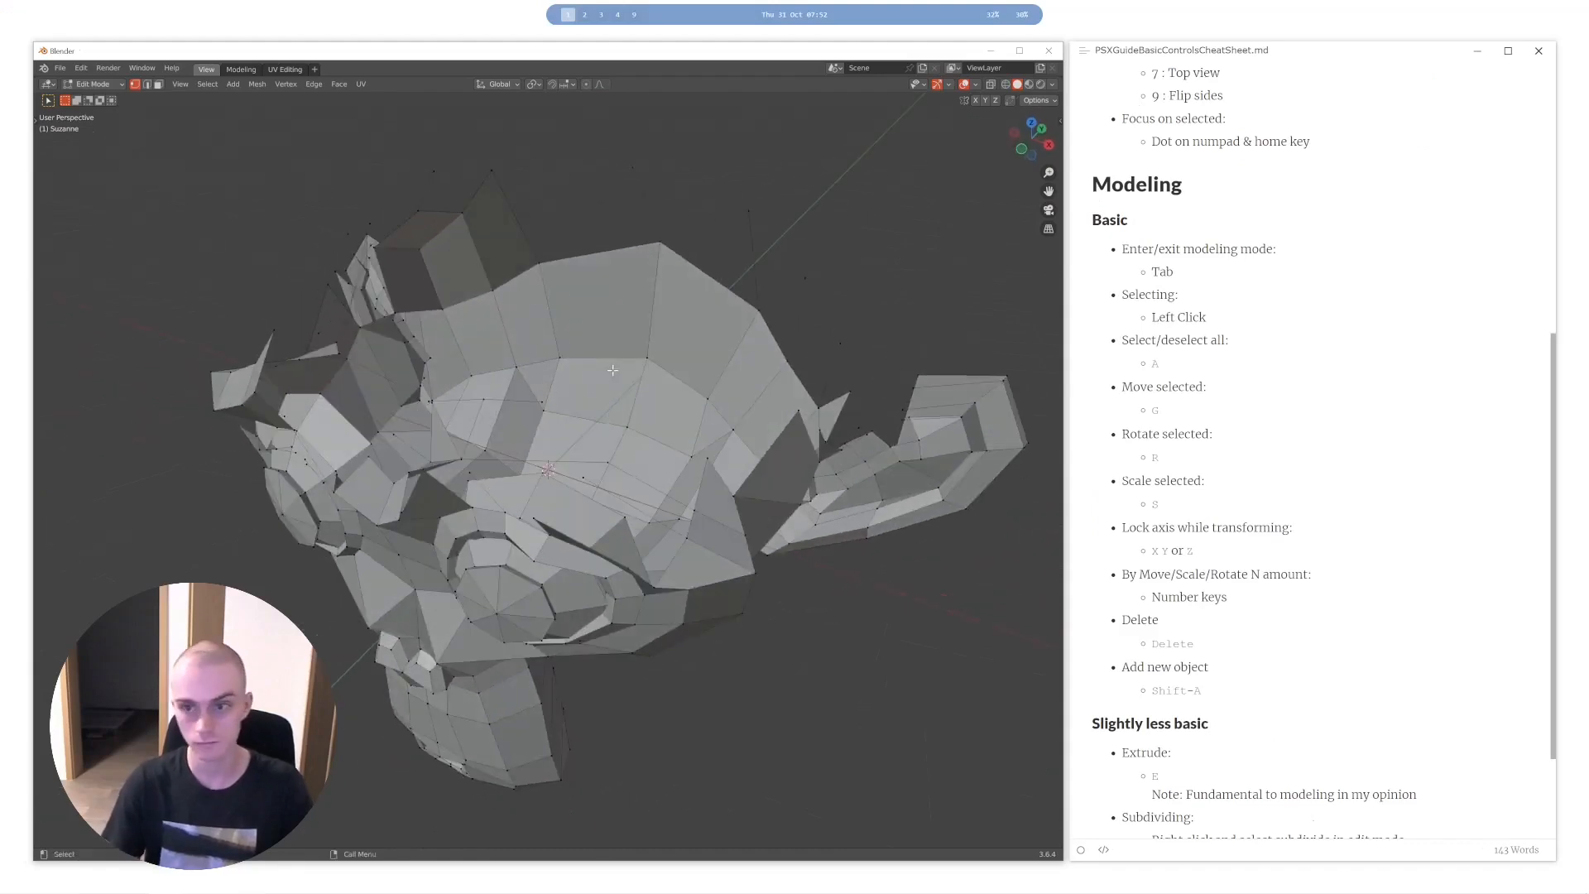
key("l")
right_click(612, 370)
left_click(617, 379)
middle_click_drag(658, 419, 609, 341)
scroll(608, 341, "down", 3)
key("ctrl+z")
- Switch between Edit Mode and Object Mode, select and deselect the whole mesh, and return to Object Mode
middle_click_drag(609, 341, 458, 384)
key("Tab")
key("Tab")
key("Tab")
key("Tab")
key("a")
key("alt+a")
key("Tab")
middle_click_drag(567, 396, 608, 395)
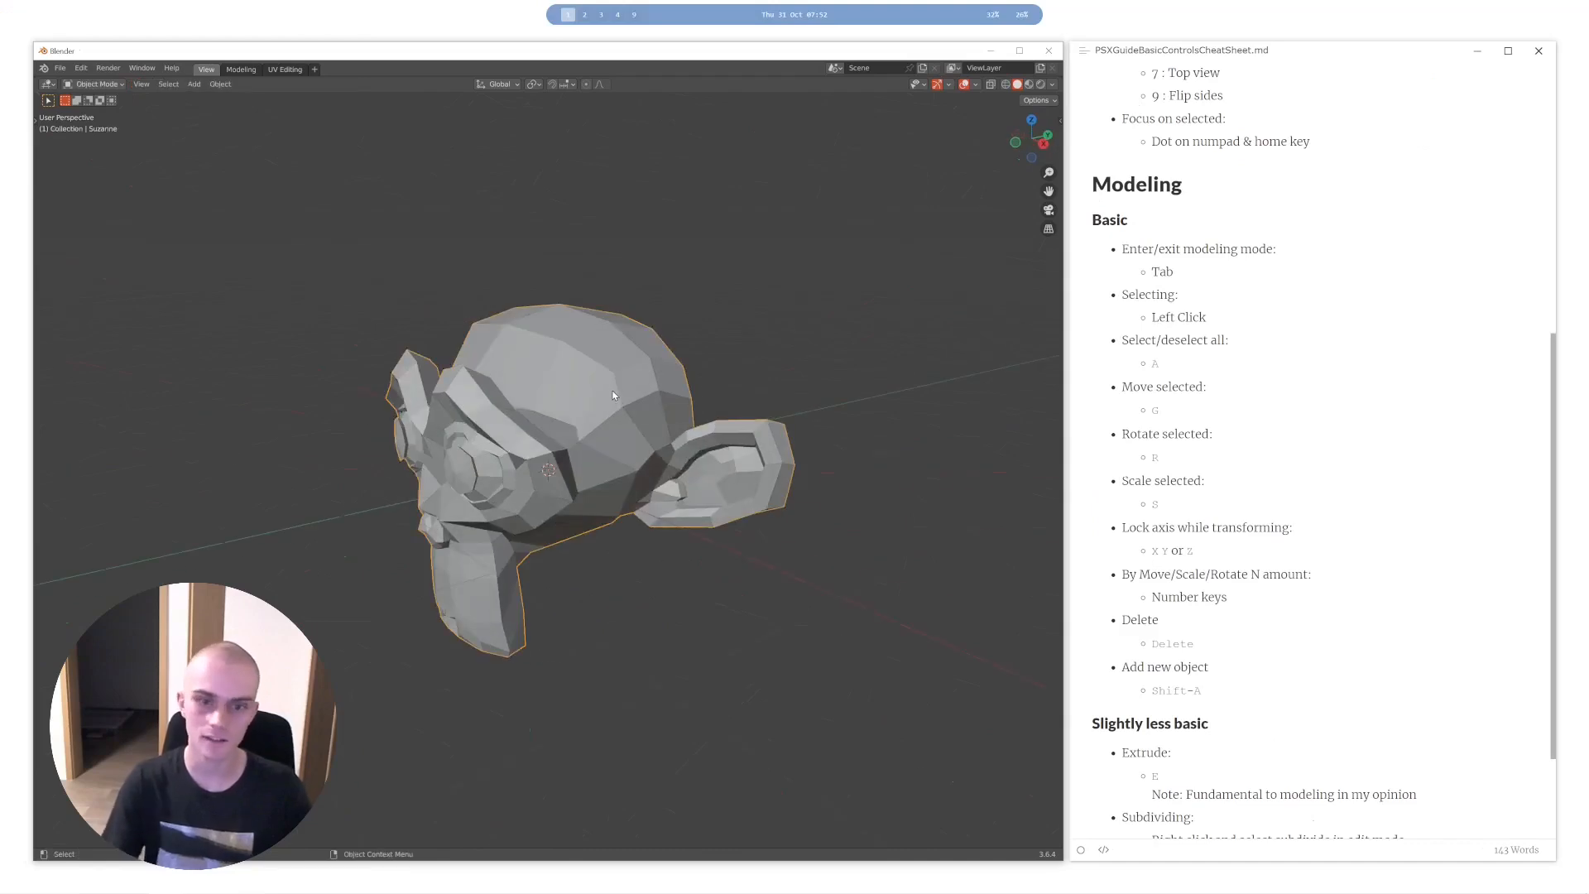
- Delete the monkey object and look through the mesh primitives available to add
key("Delete")
key("shift+a")
key("Escape")
key("shift+a")
mouse_move(608, 387)
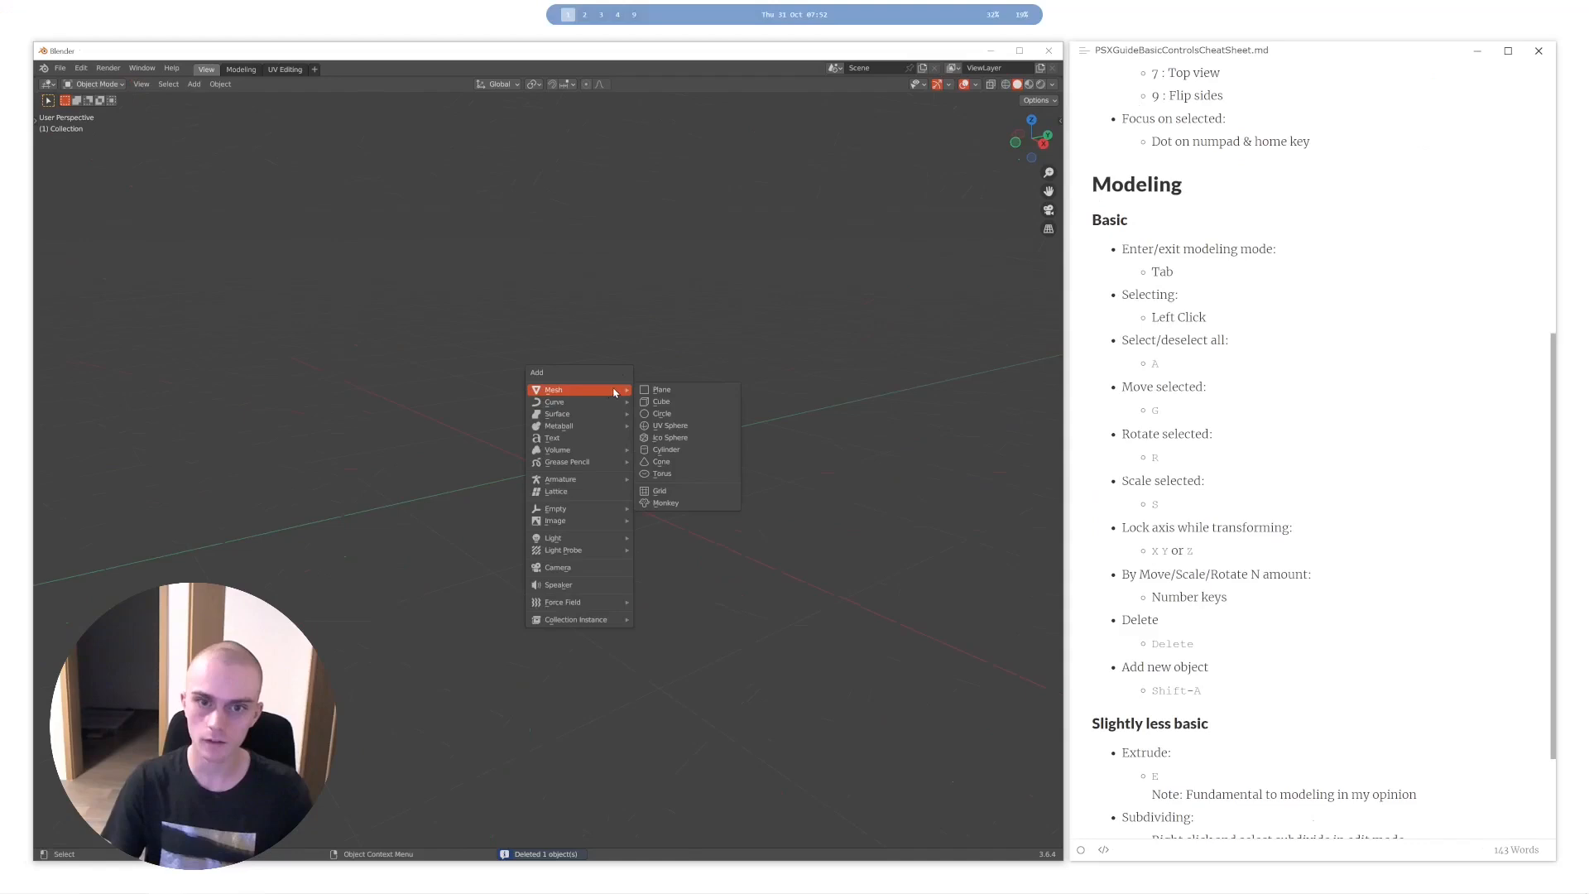
key("Escape")
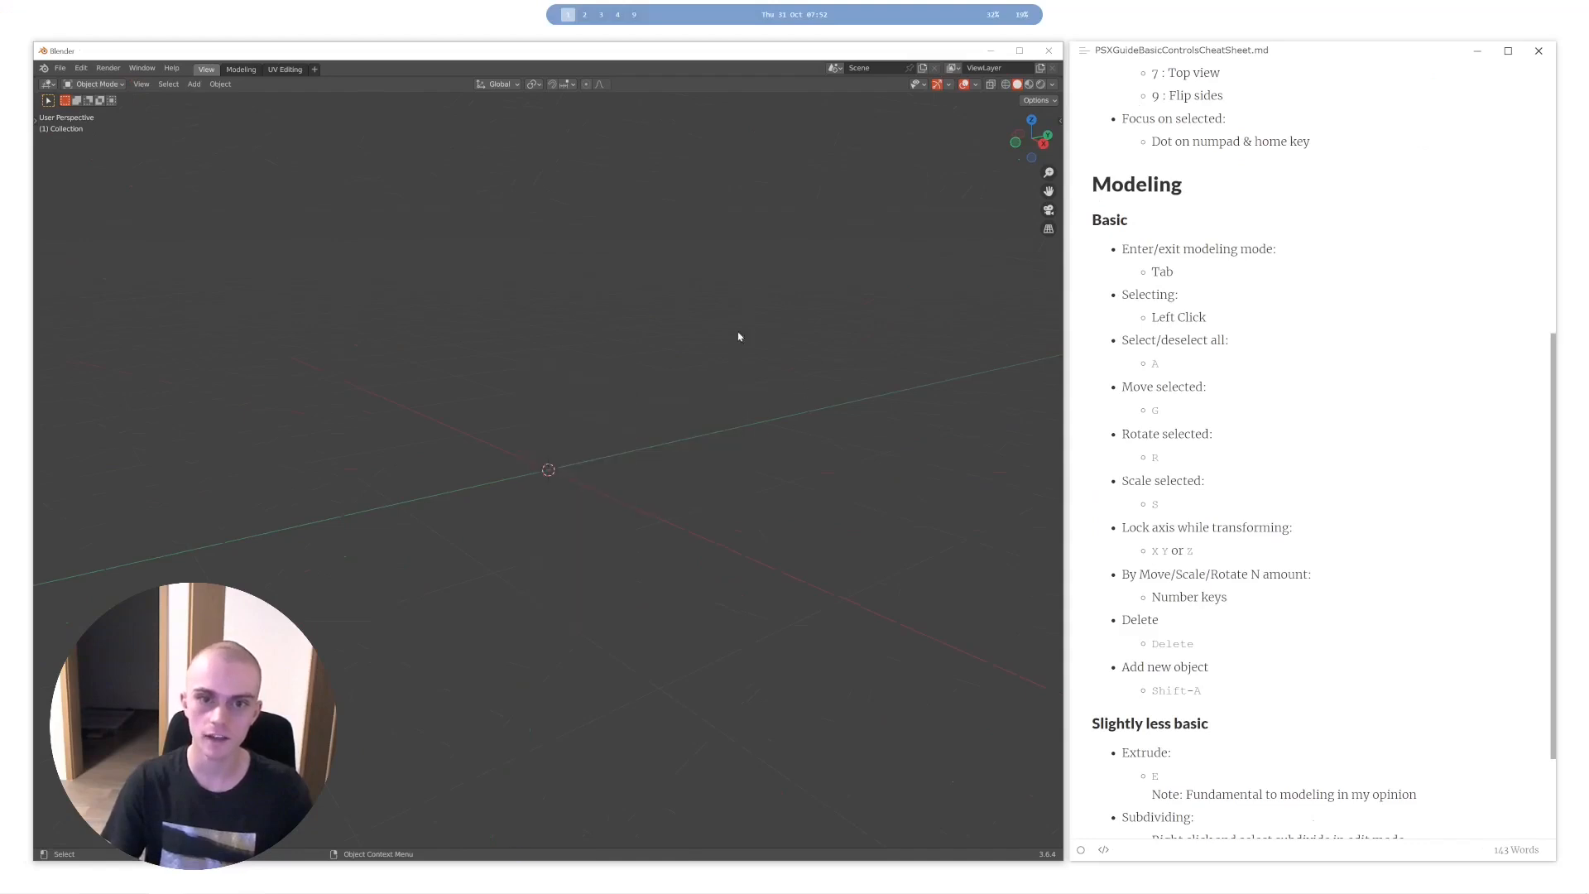
- Try adding another mesh primitive, view it in Edit Mode, and delete it in Object Mode
key("shift+a")
mouse_move(468, 409)
left_click(590, 493)
key("Tab")
middle_click_drag(590, 493, 655, 457)
key("Tab")
key("Delete")
- Try adding a plane and viewing its creation settings, and delete the plane
key("shift+a")
mouse_move(632, 443)
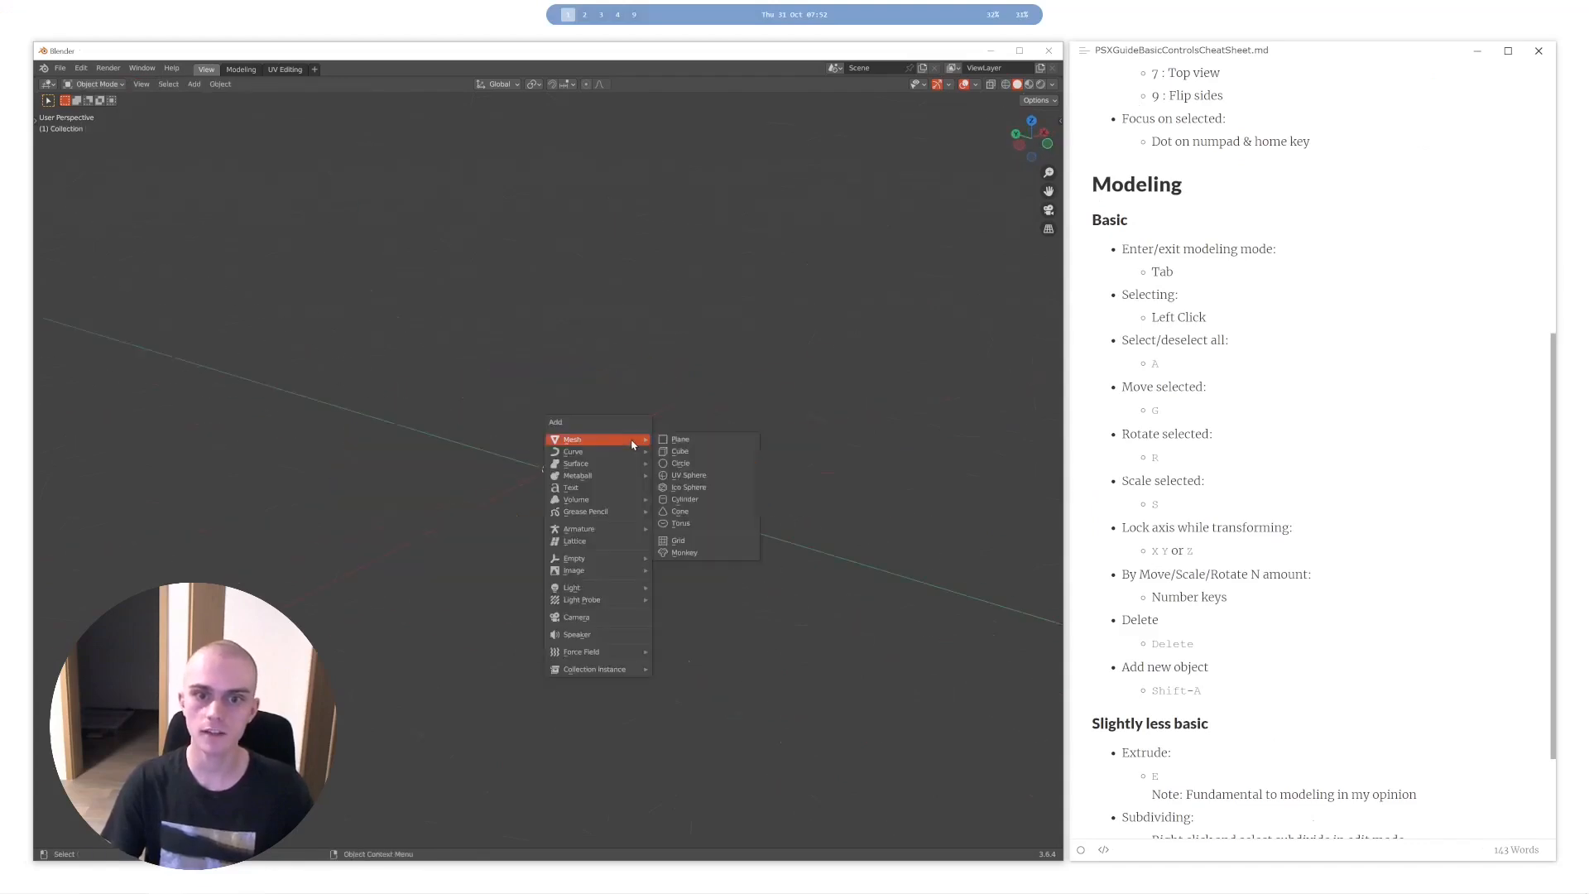
left_click(706, 442)
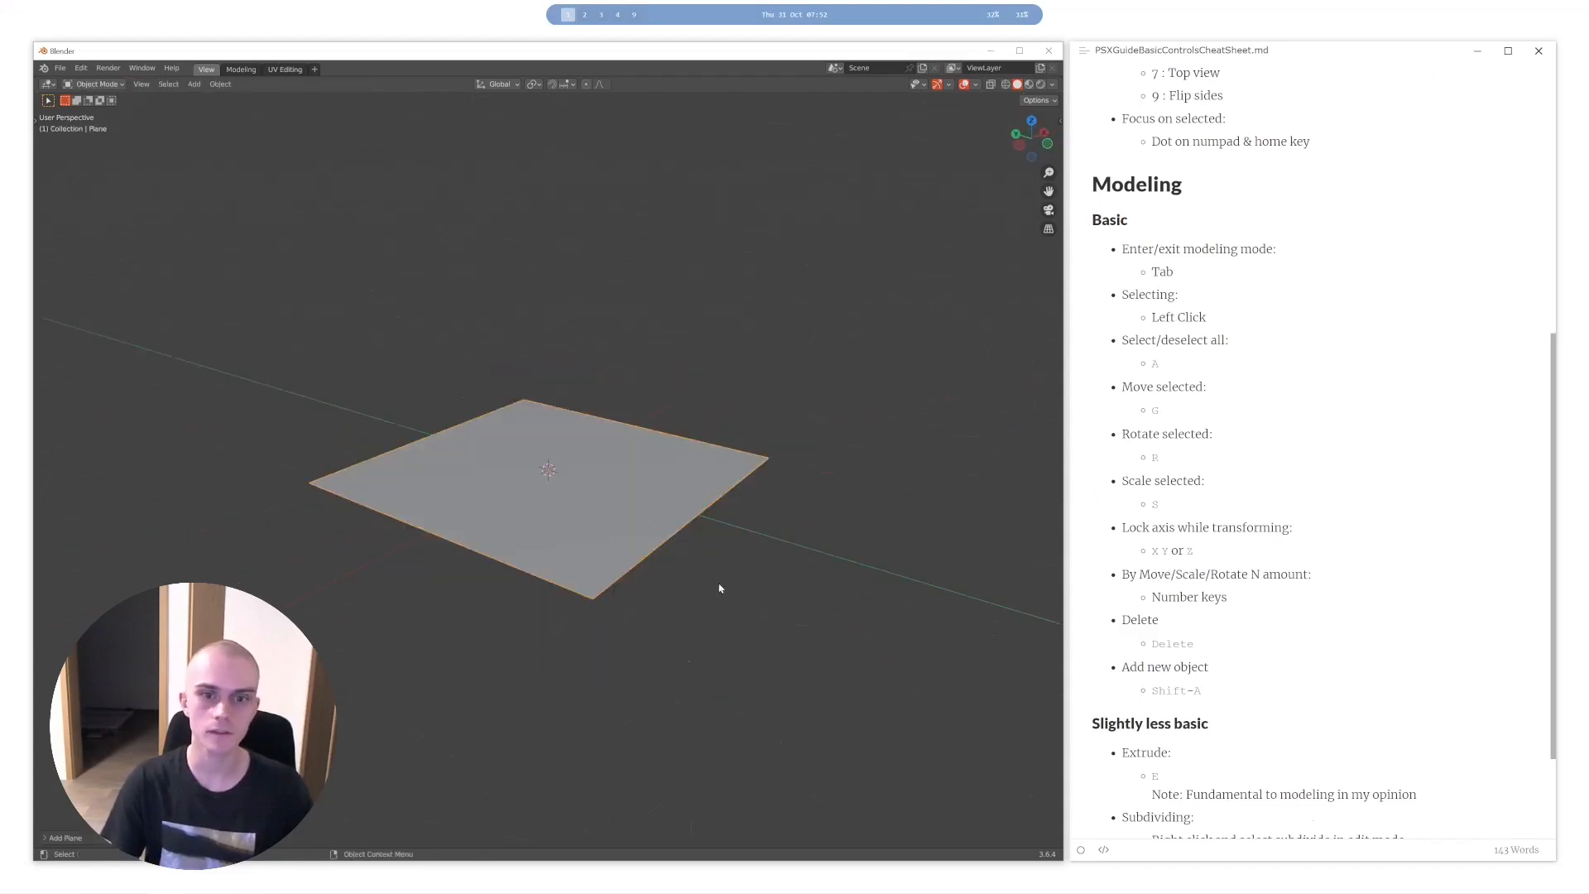
left_click(93, 836)
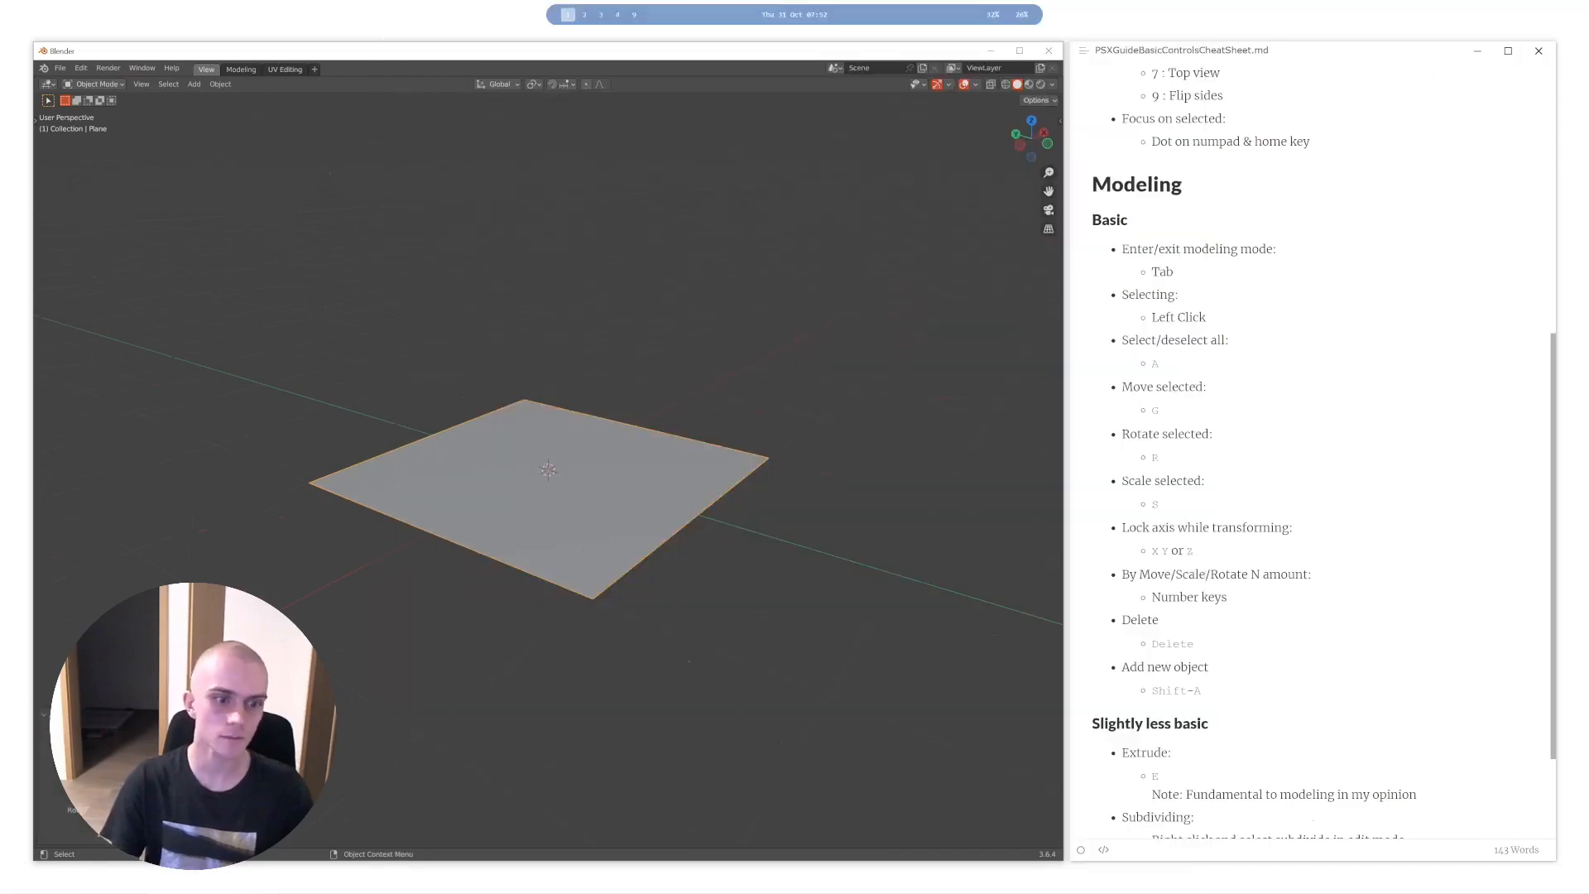
scroll(519, 505, "up", 5)
scroll(519, 505, "down", 4)
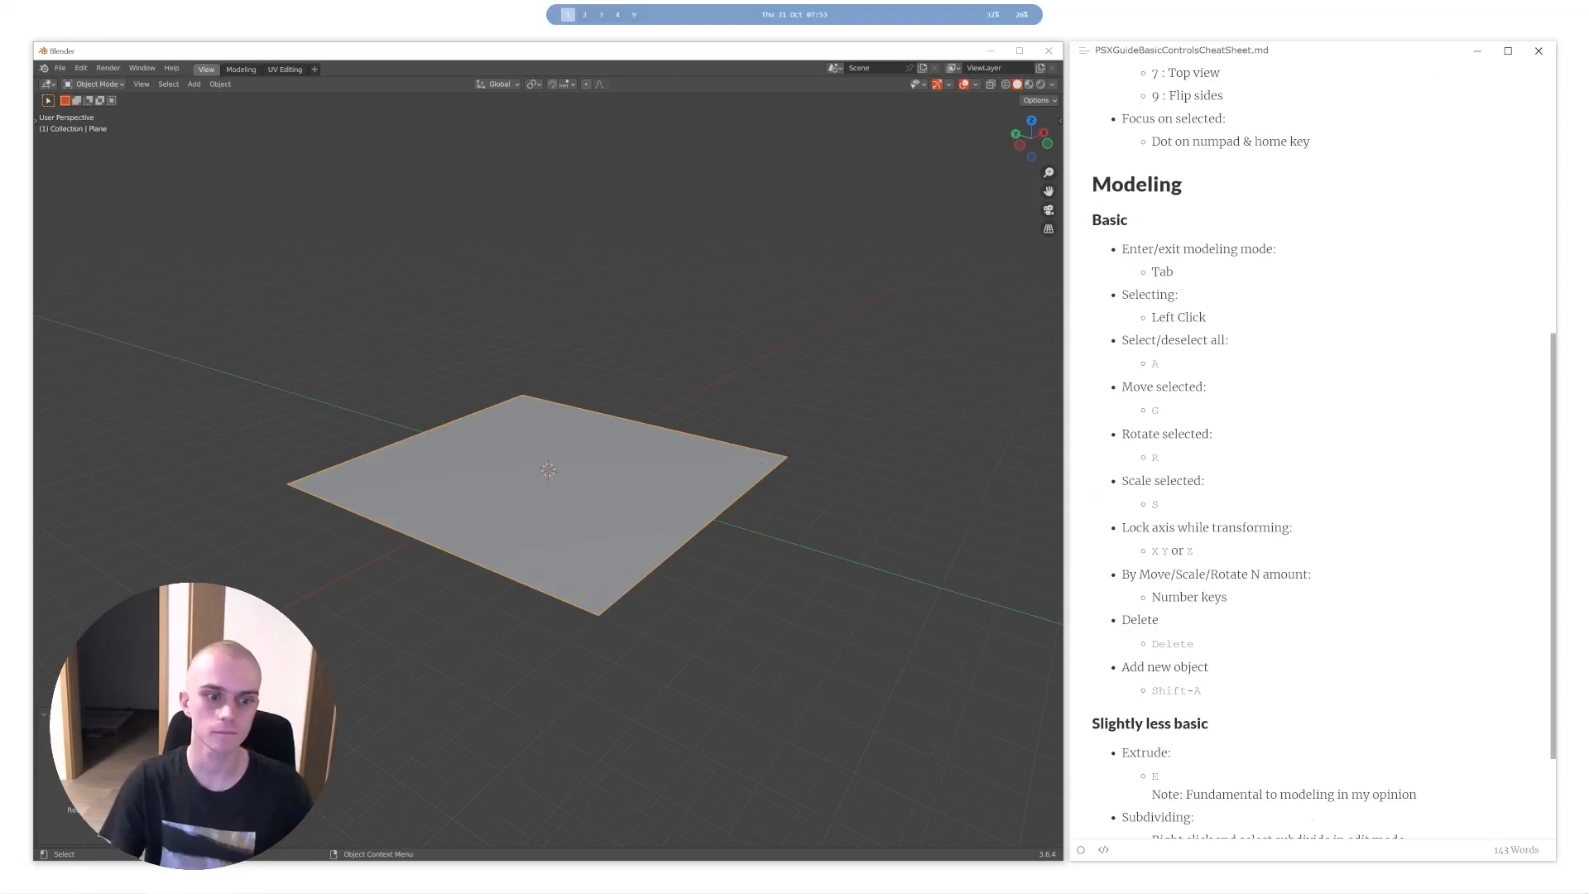
key("Delete")
scroll(521, 493, "up", 12)
key("Delete")
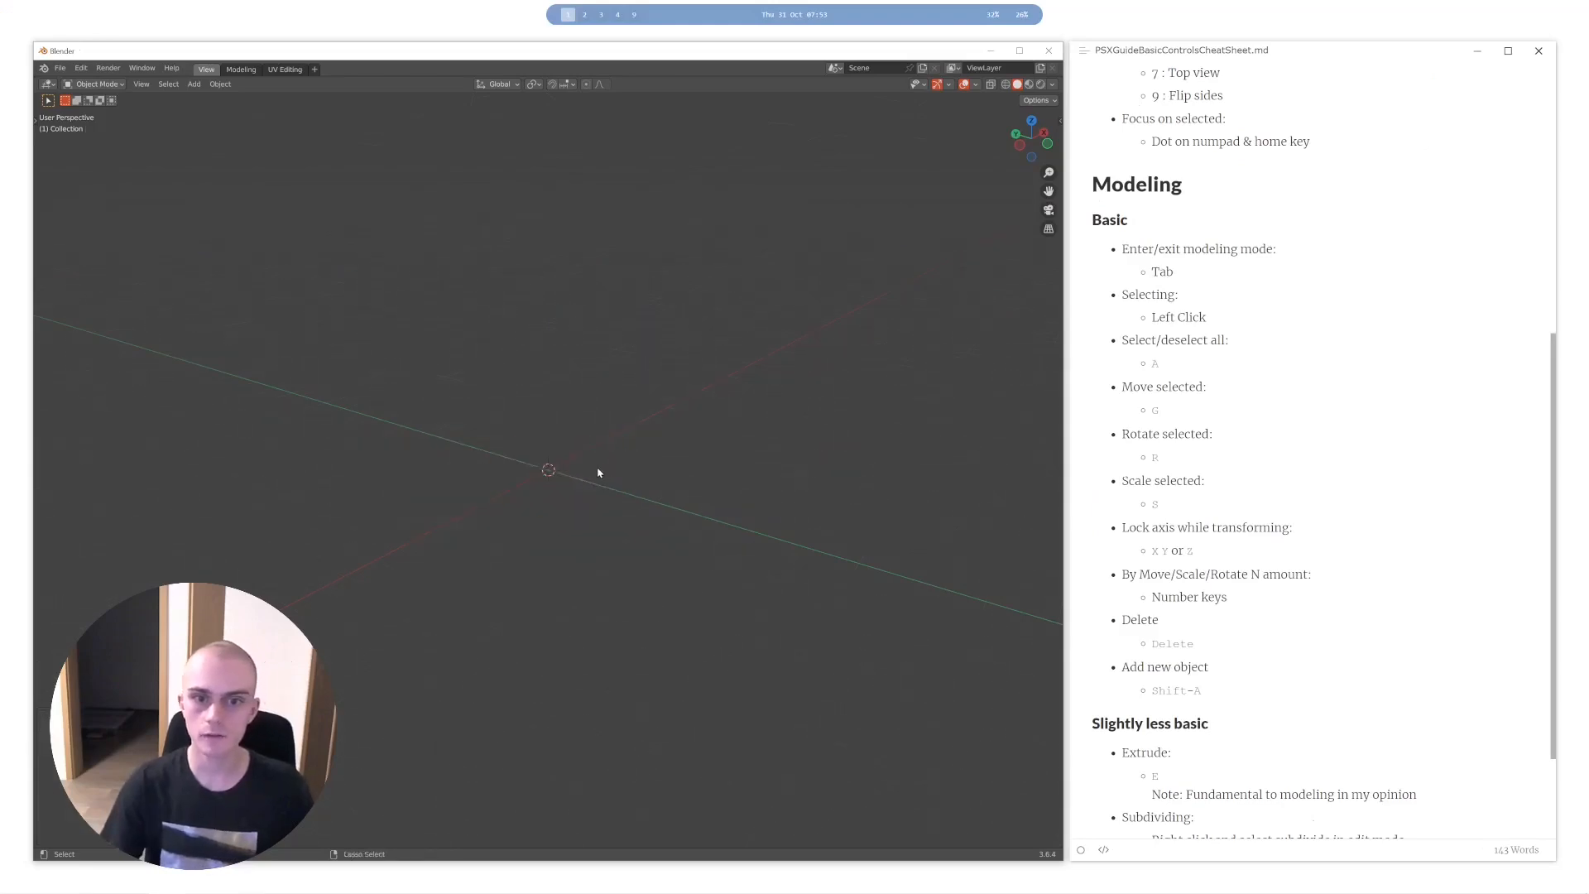
- Add a cylinder and adjust its creation dimensions to make it a tall, slender column
key("shift+a")
mouse_move(570, 454)
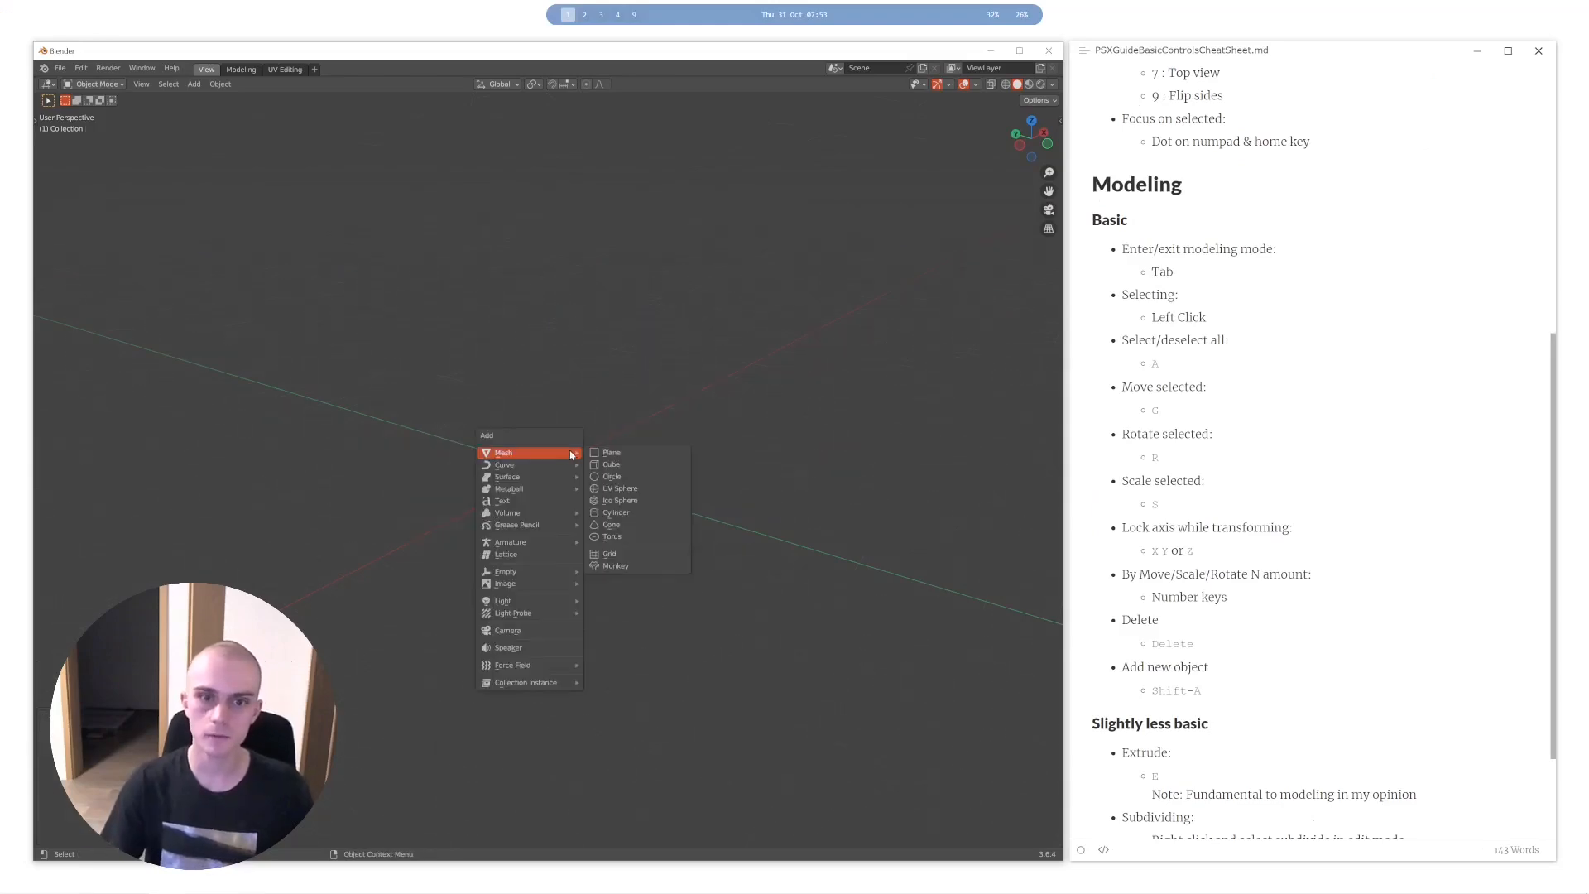
left_click(616, 513)
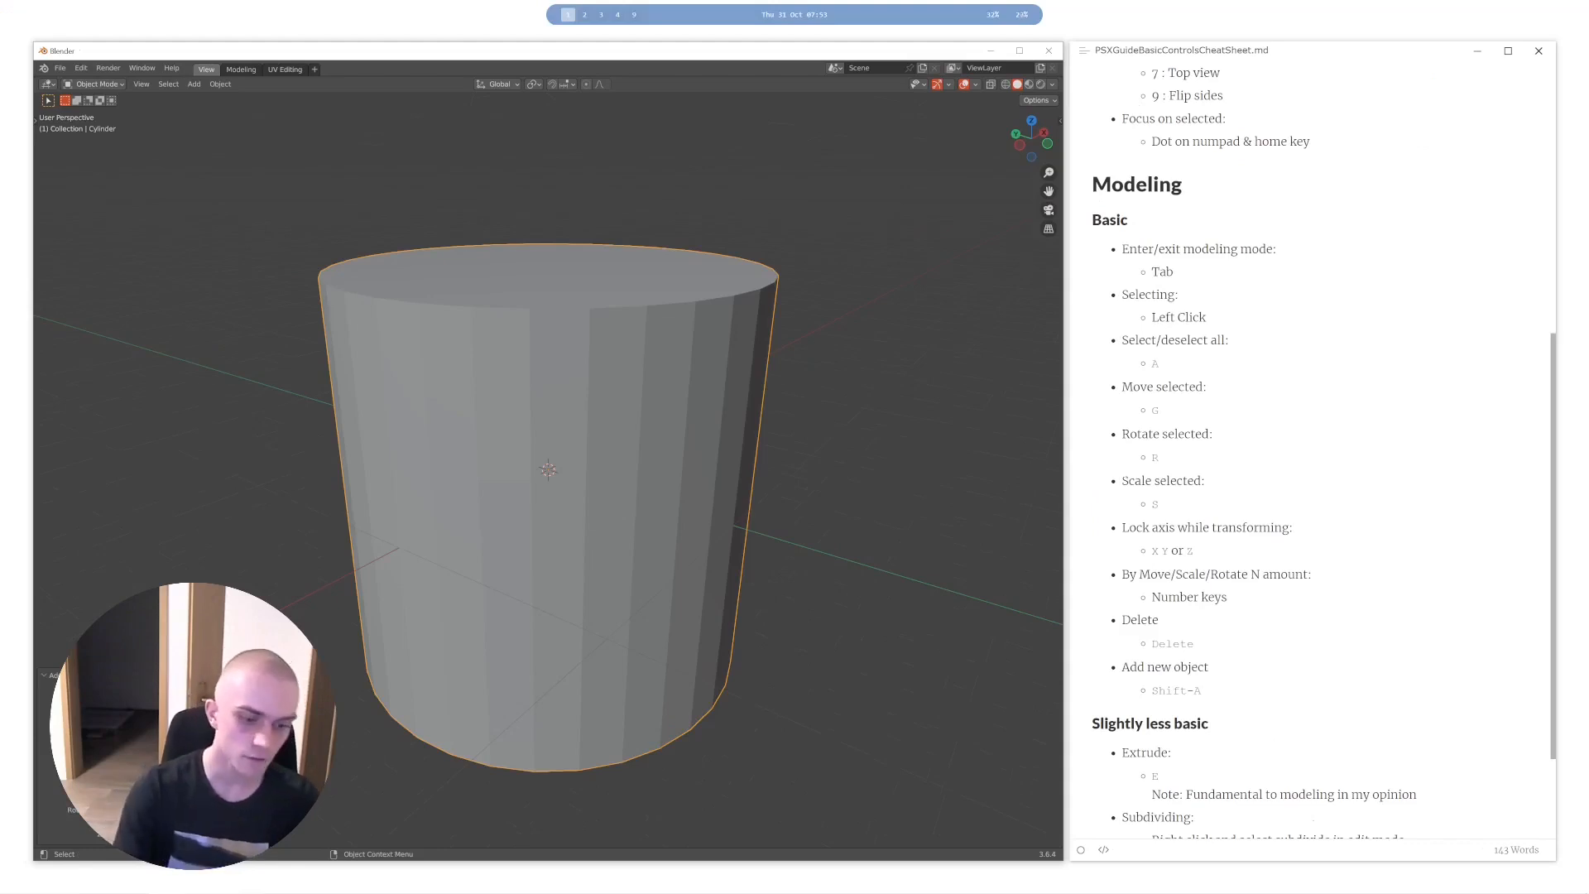
left_click_drag(140, 717, 124, 717)
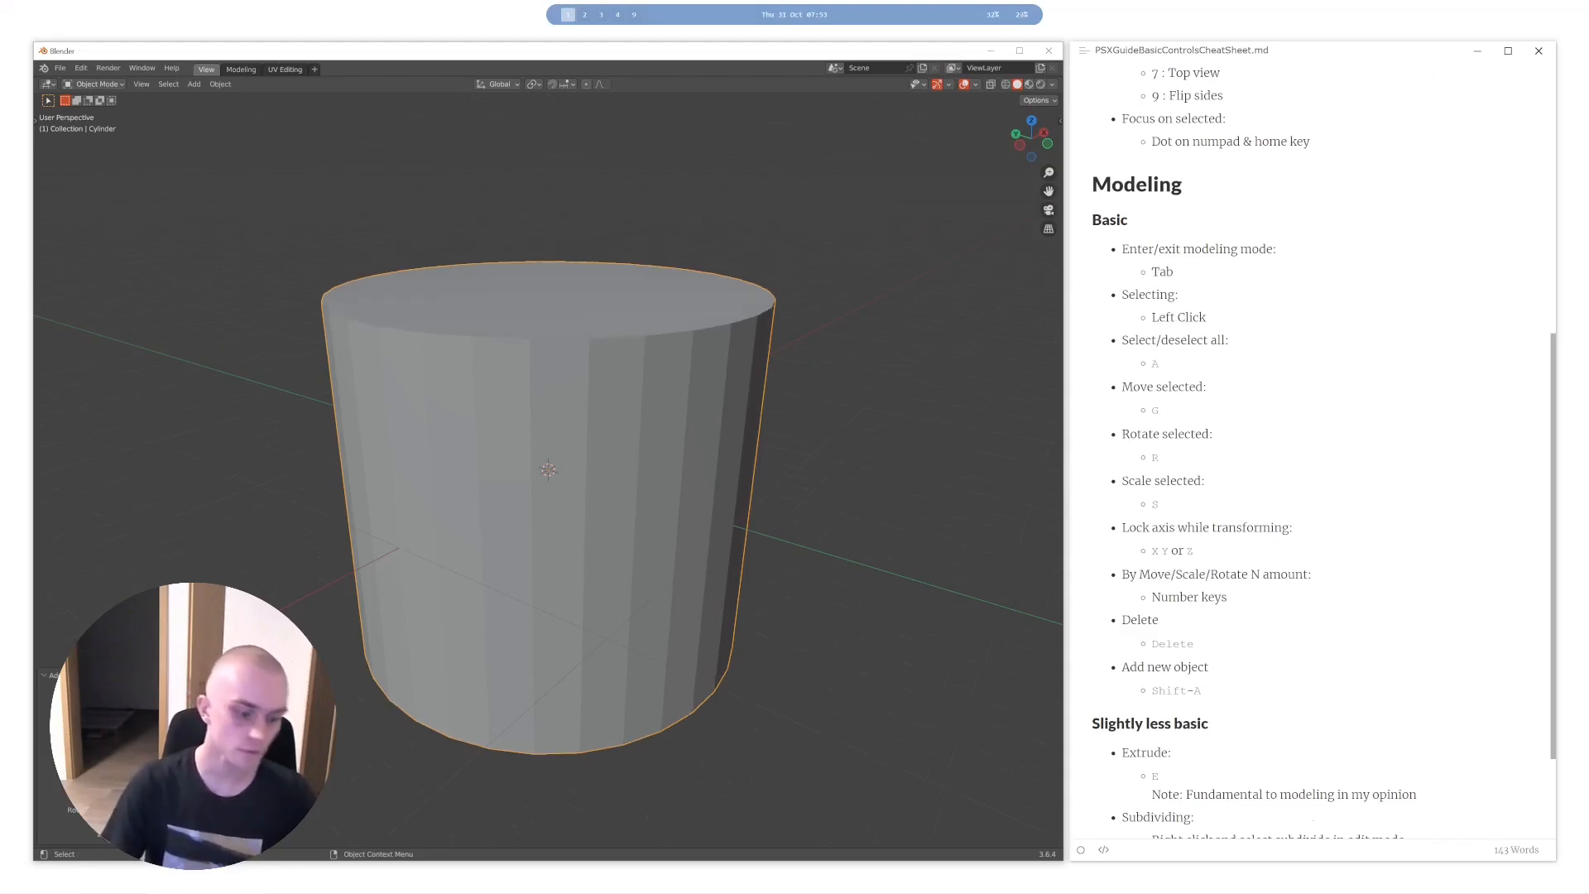
key("Return")
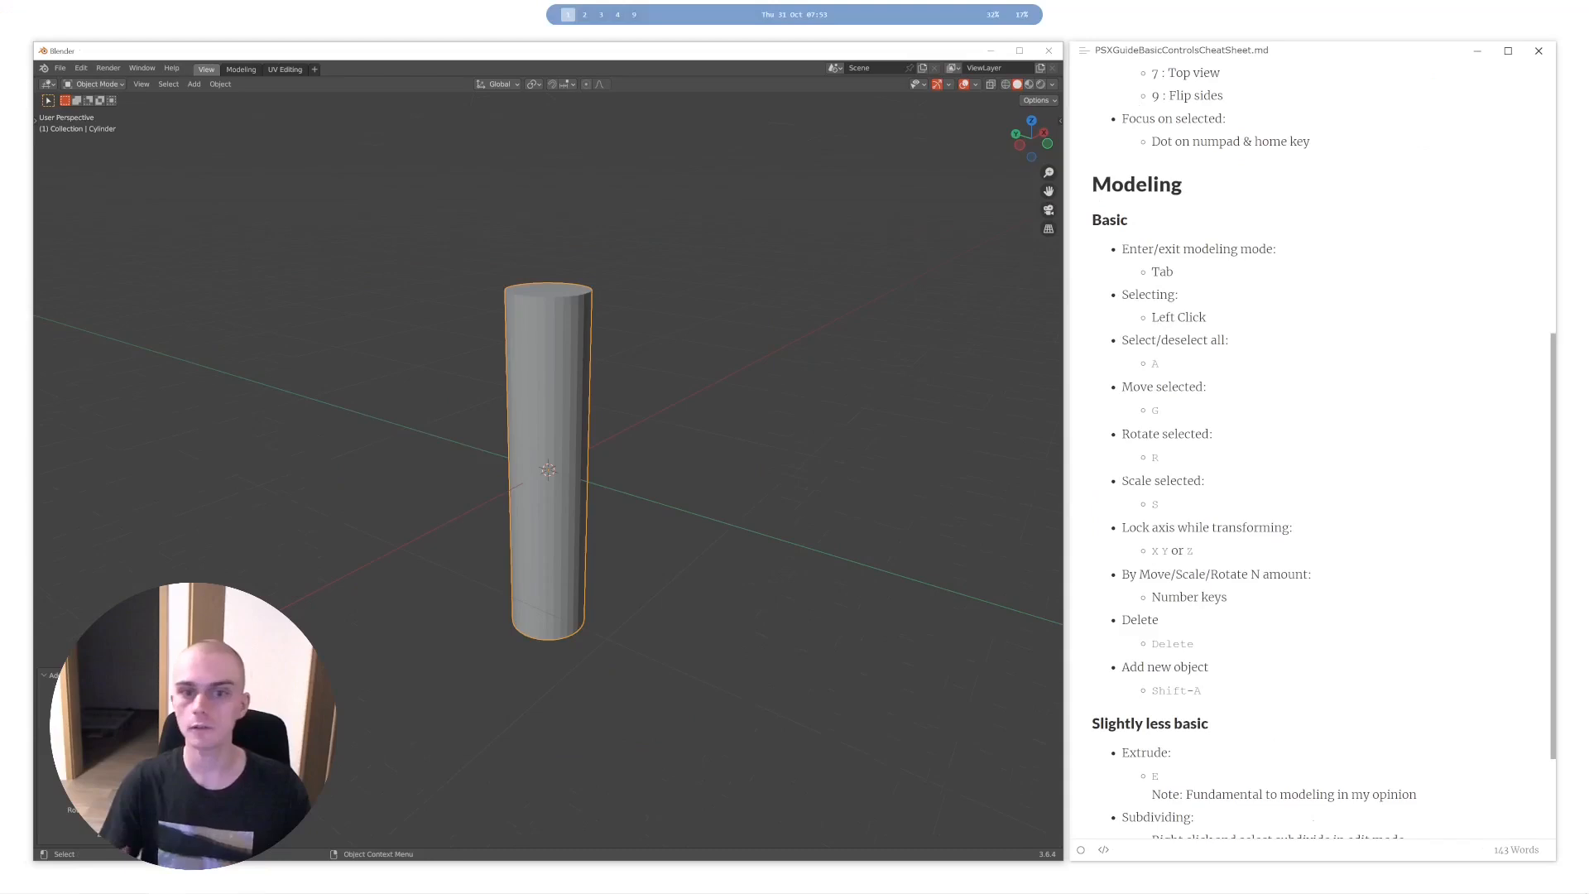
- Delete the cylinder and bring the "Slightly less basic" section of the cheat sheet into view
middle_click_drag(546, 558, 586, 556)
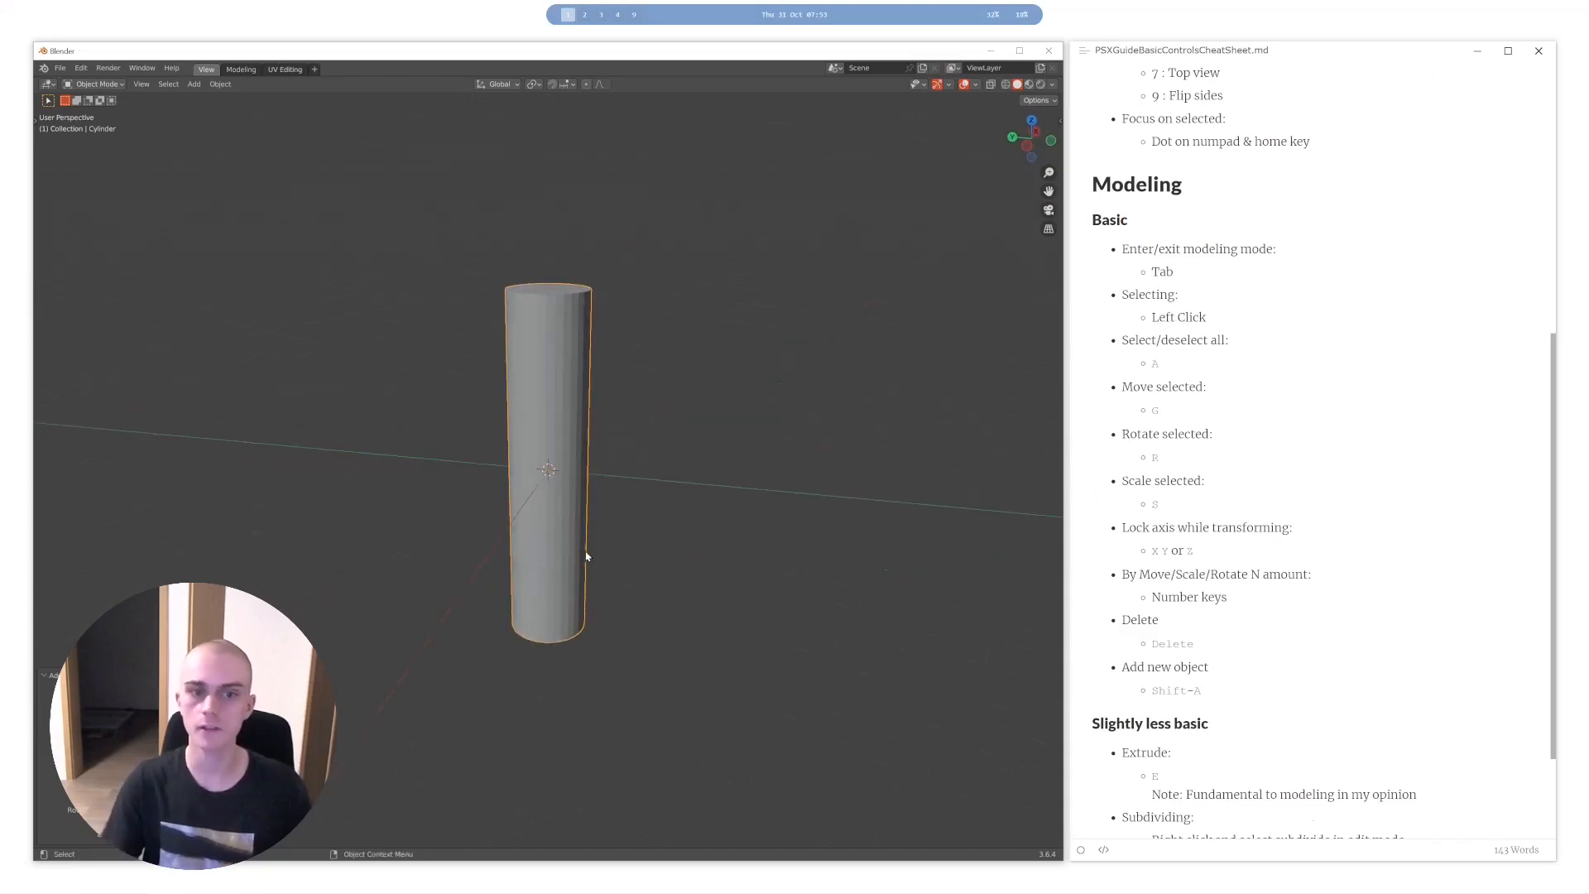
left_click(793, 504)
middle_click_drag(577, 549, 558, 548)
left_click(557, 546)
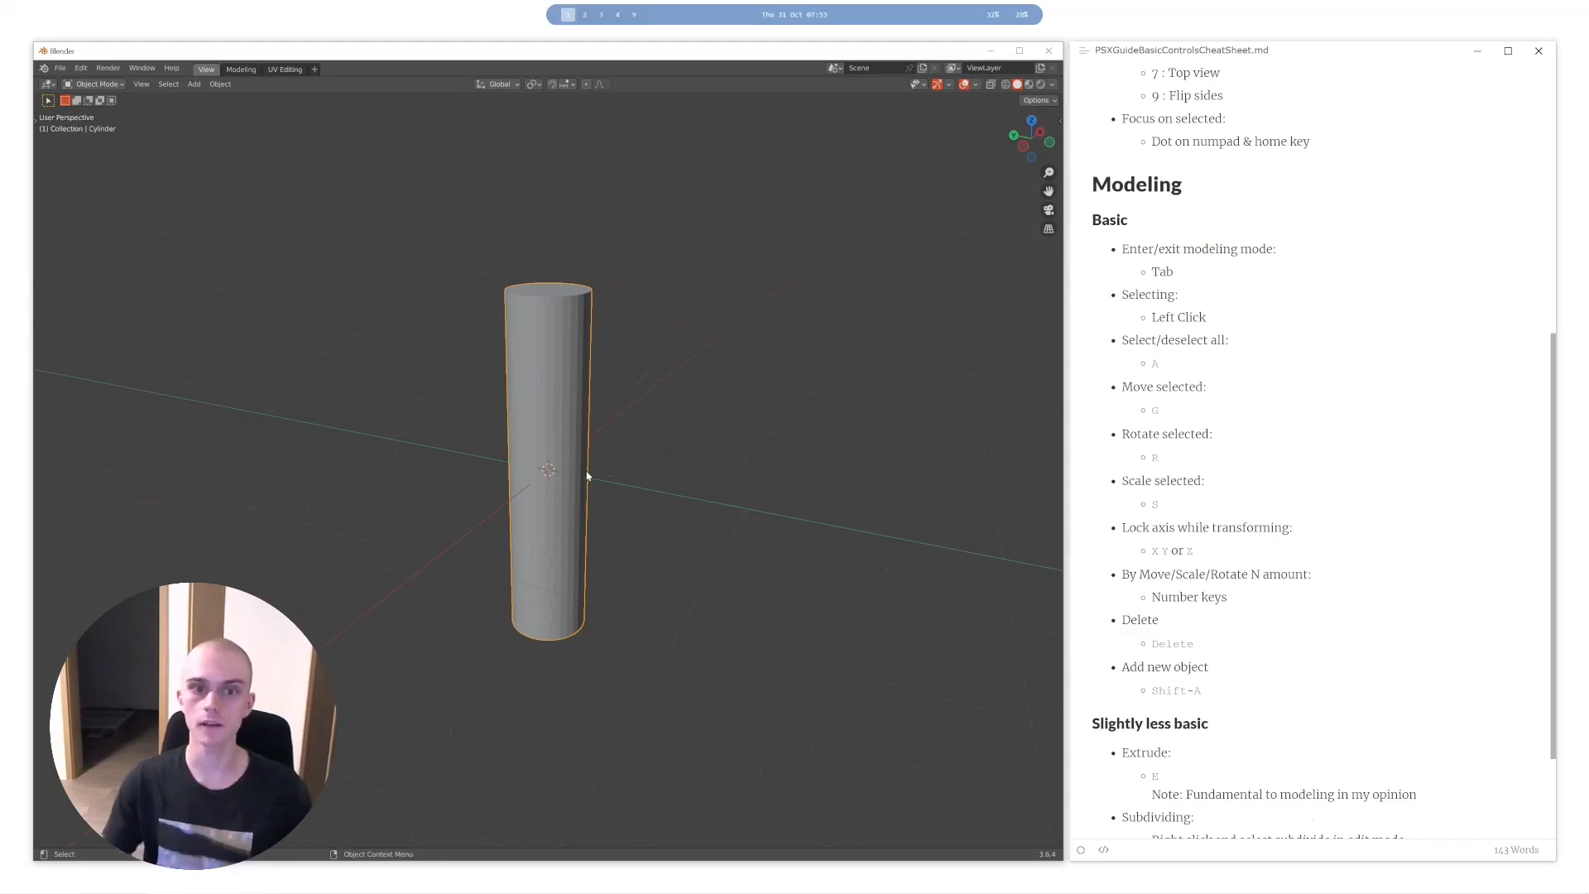
key("Delete")
middle_click_drag(587, 477, 613, 472)
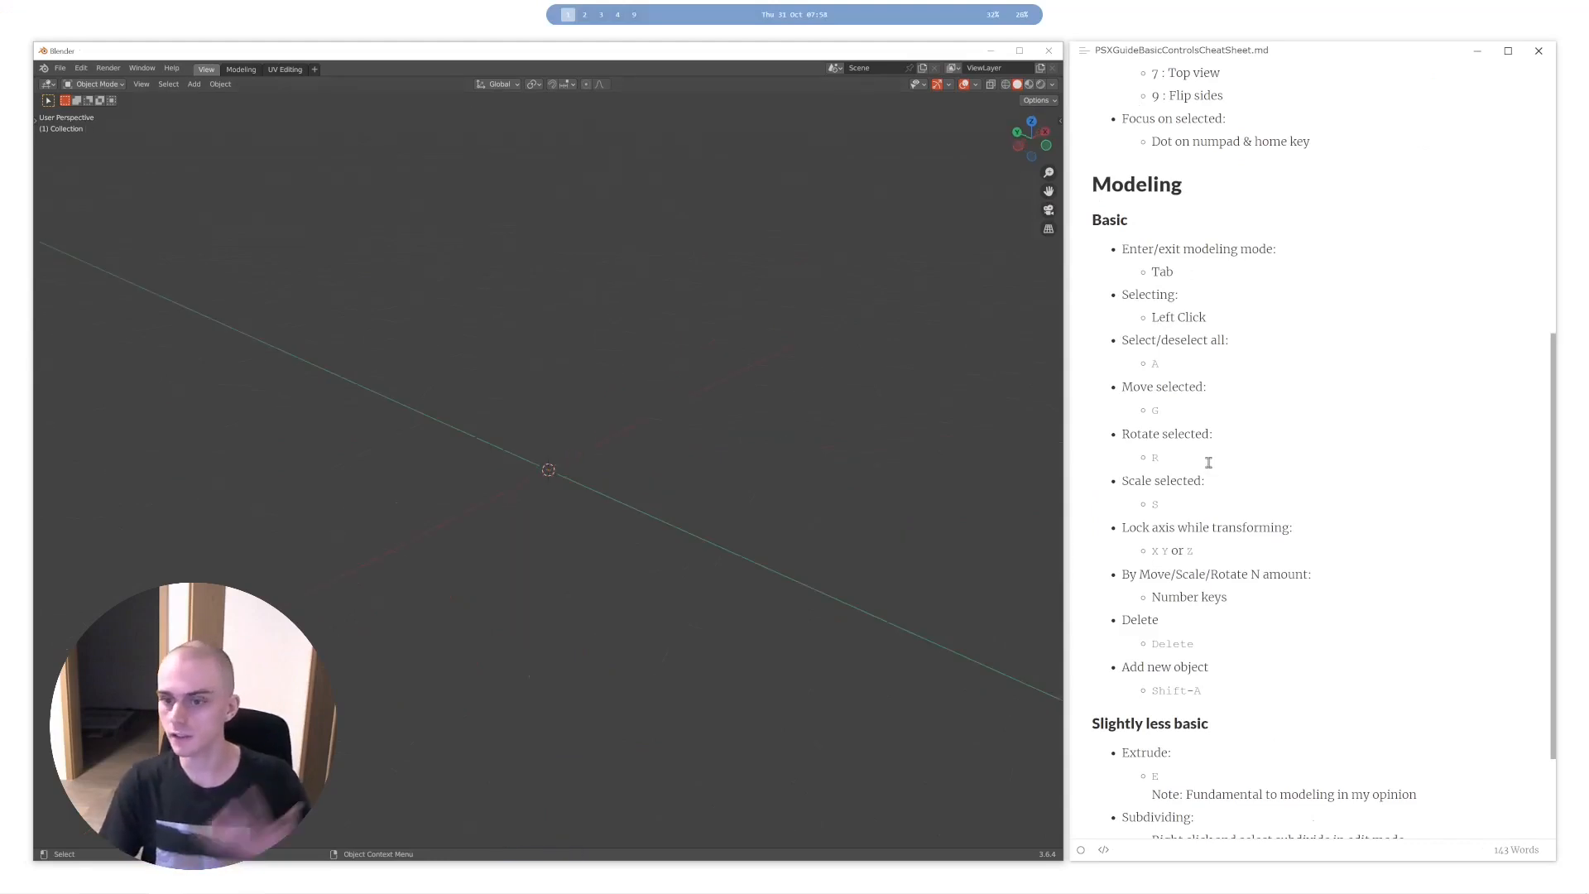
scroll(1208, 463, "down", 3)
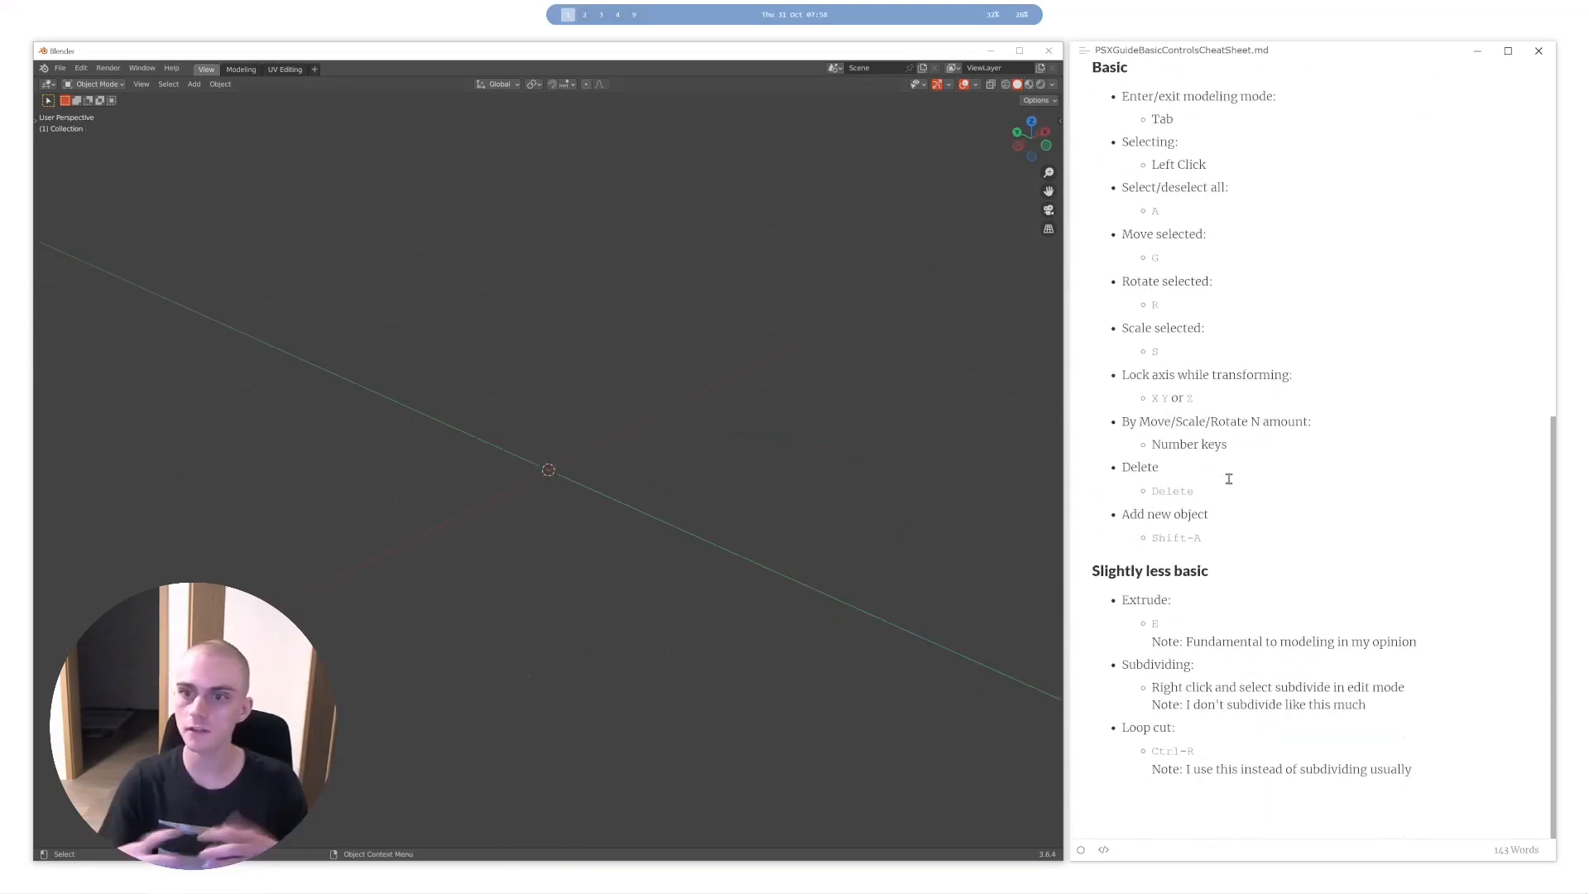
- Add a plane mesh and enter Edit Mode on it
key("shift+a")
mouse_move(571, 408)
left_click(700, 409)
key("Tab")
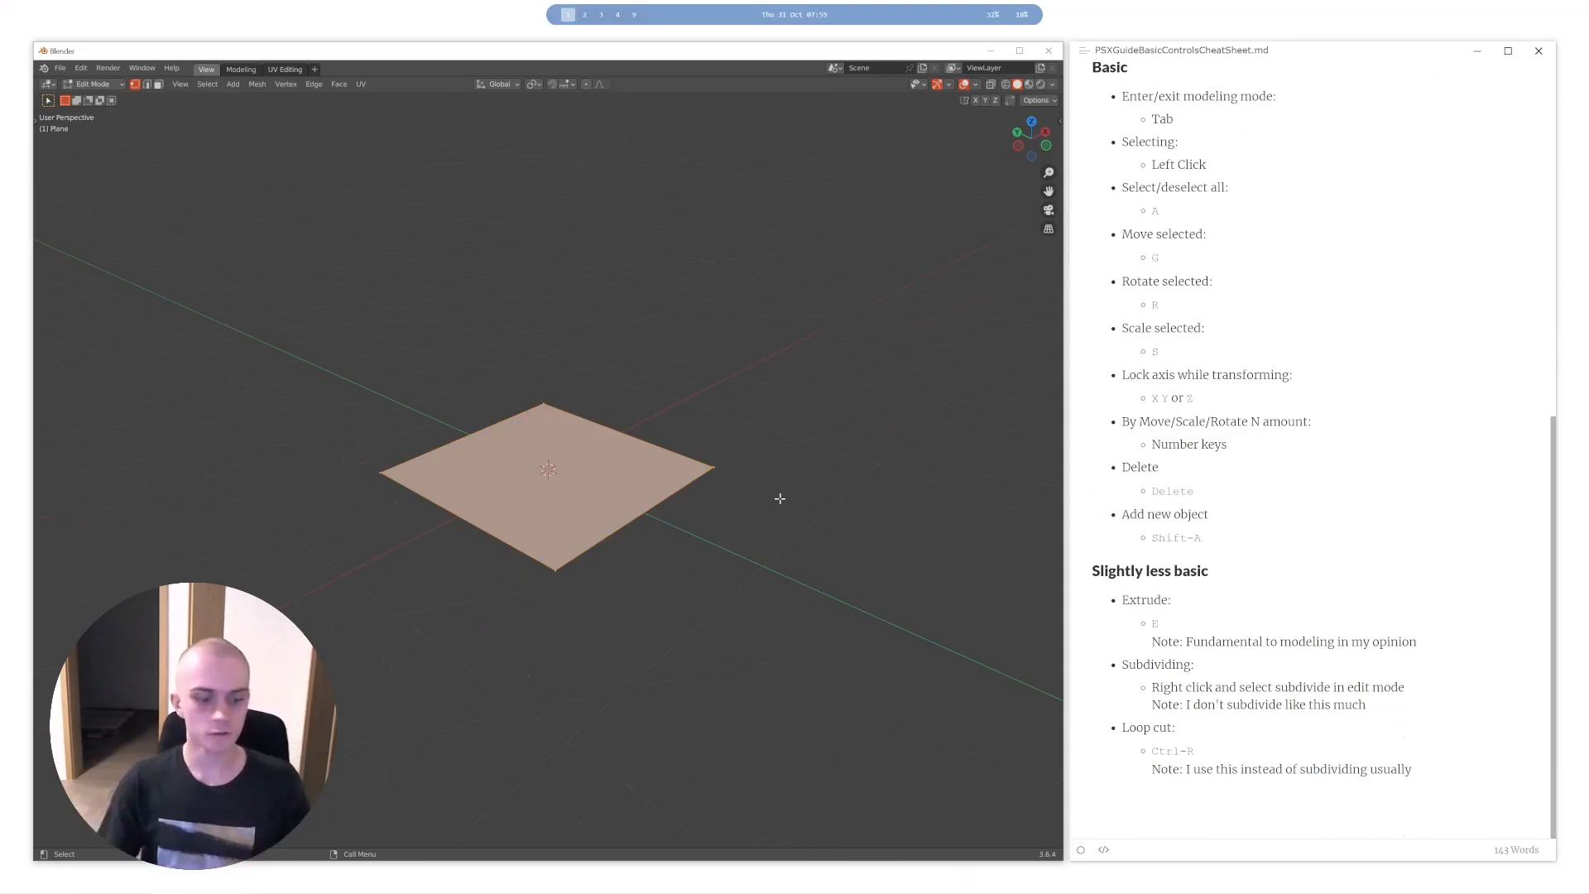
key("e")
right_click(826, 258)
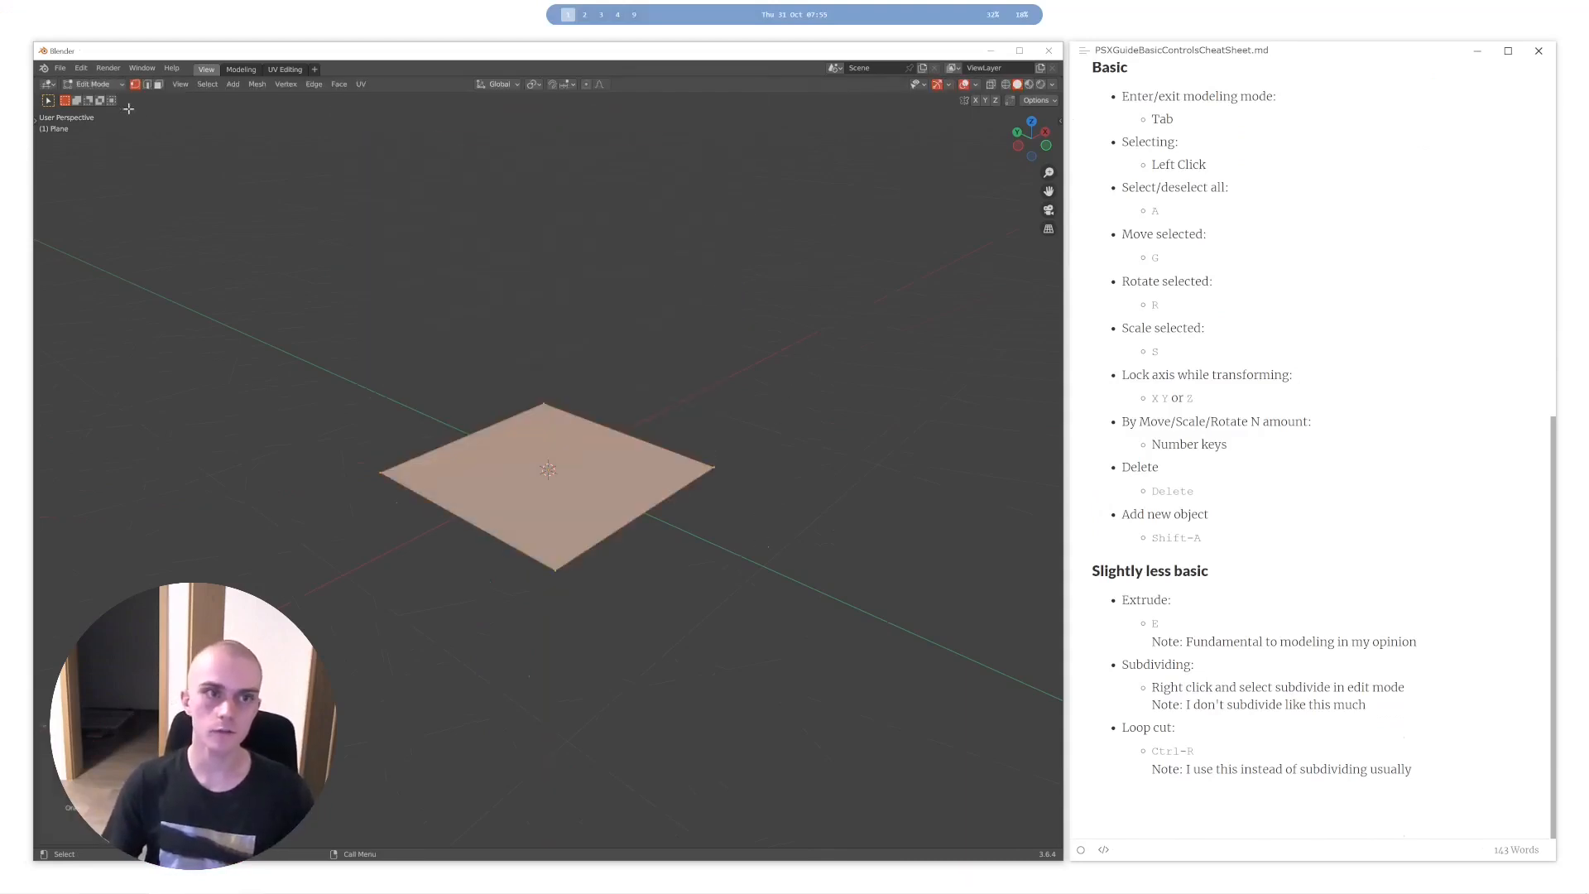
left_click(38, 118)
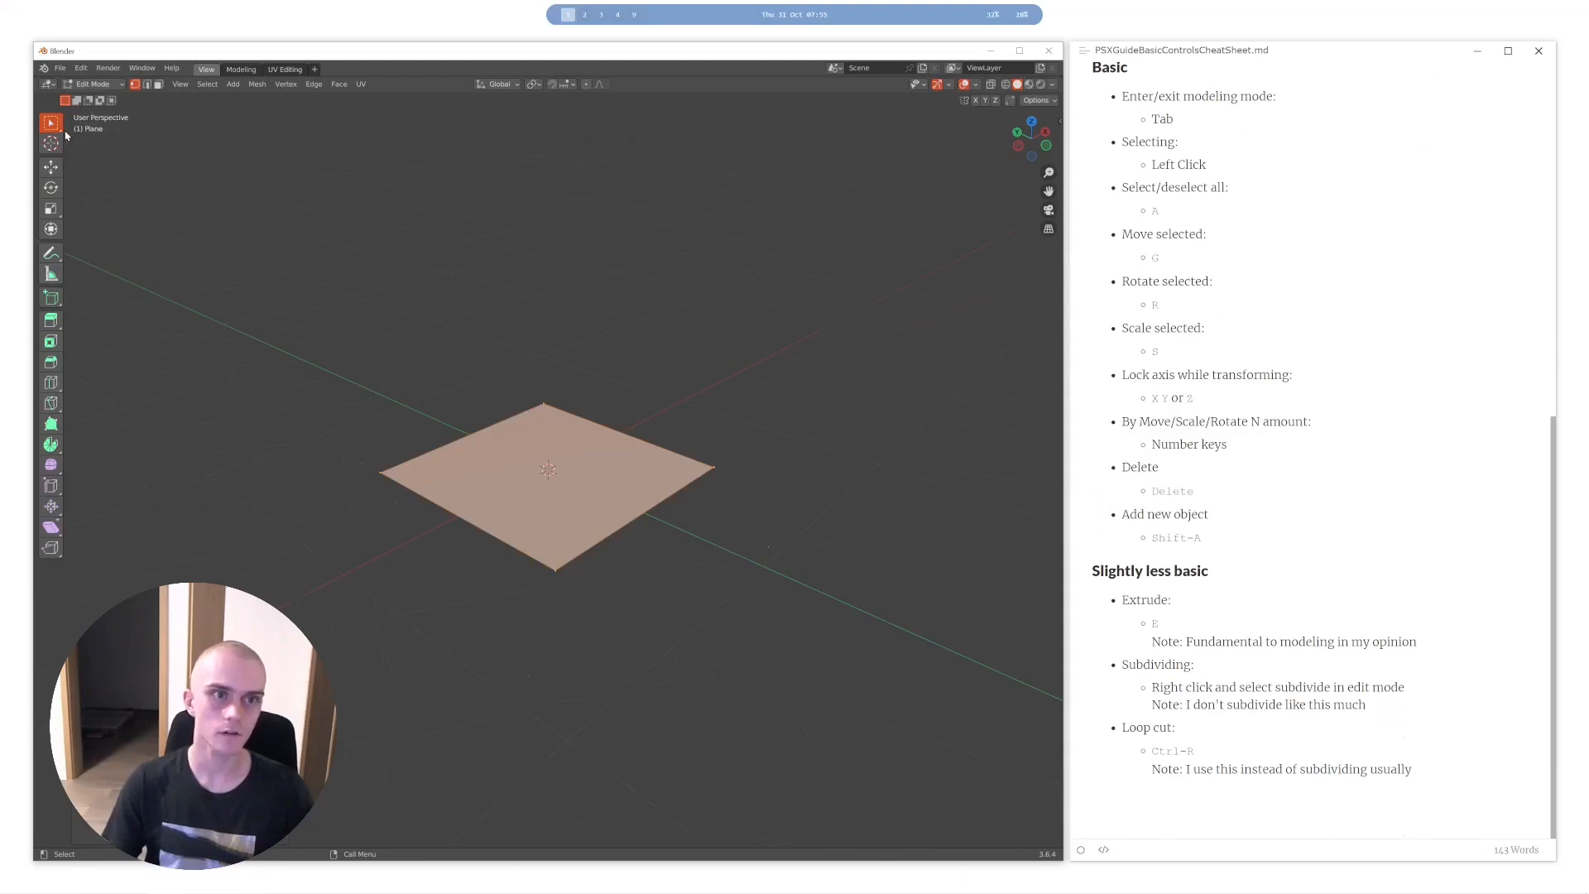
key("t")
key("e")
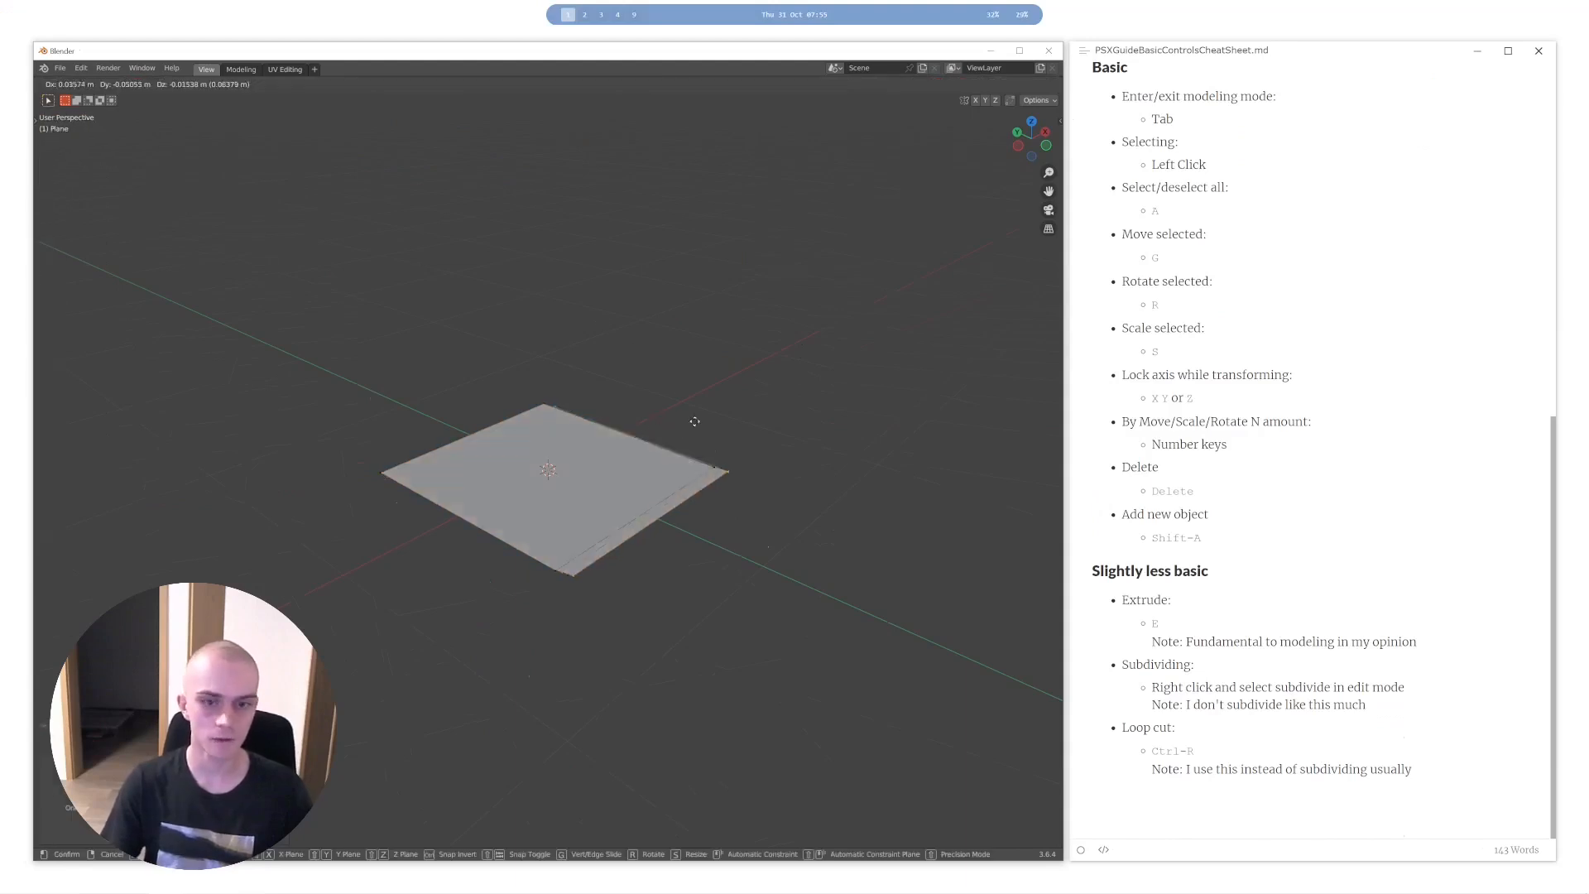
right_click(653, 393)
key("Tab")
key("Tab")
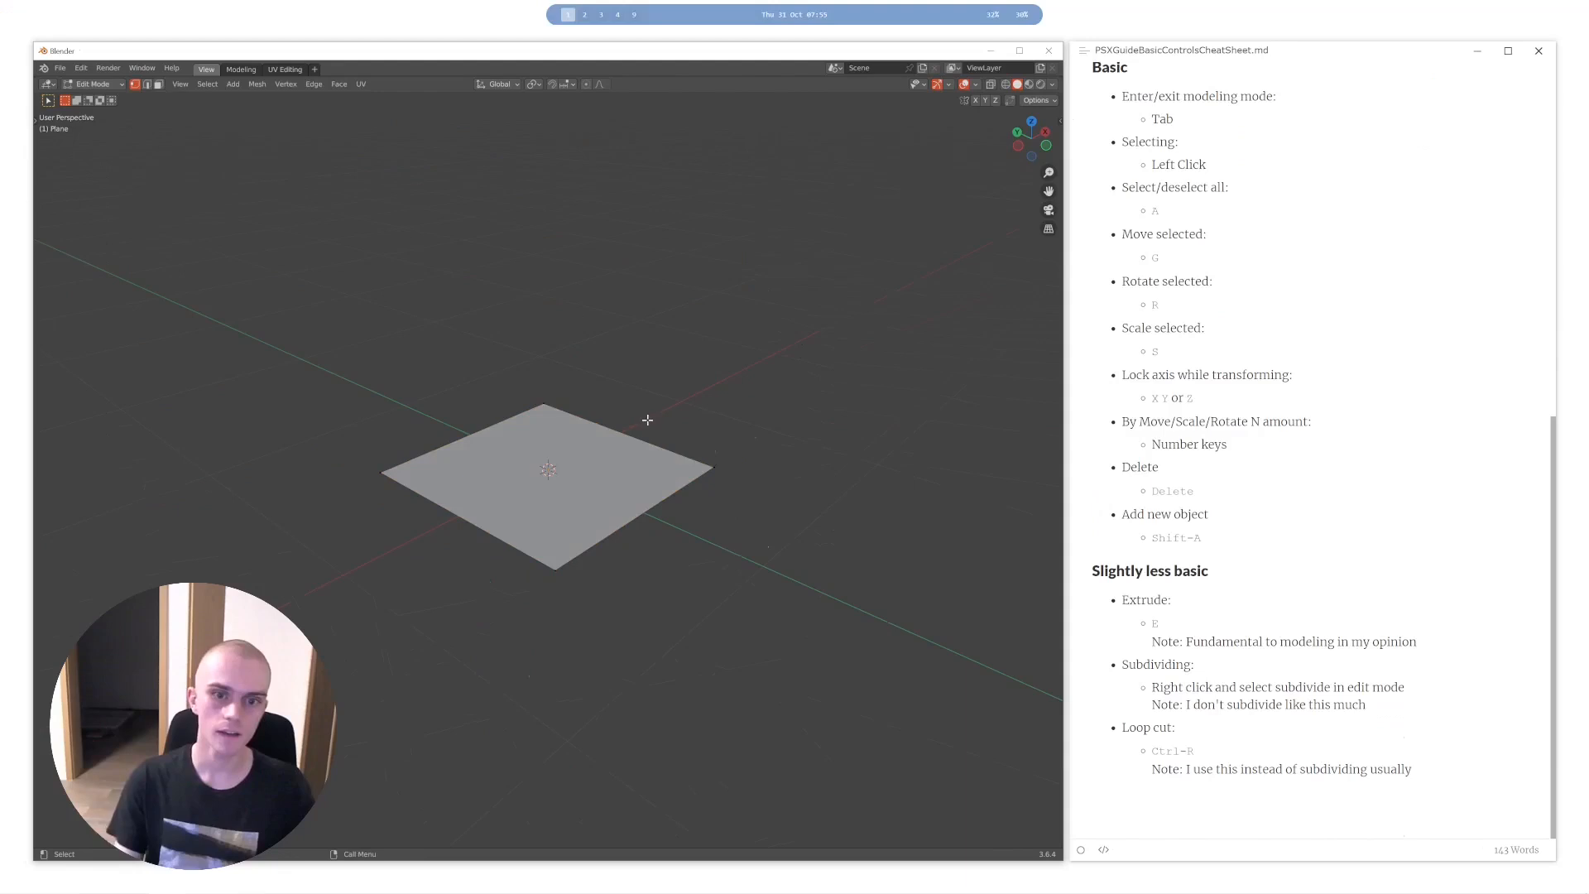
- Select the whole plane and extrude it upward into a roughly cube-shaped box
key("a")
scroll(652, 452, "down", 3)
middle_click_drag(652, 450, 658, 440)
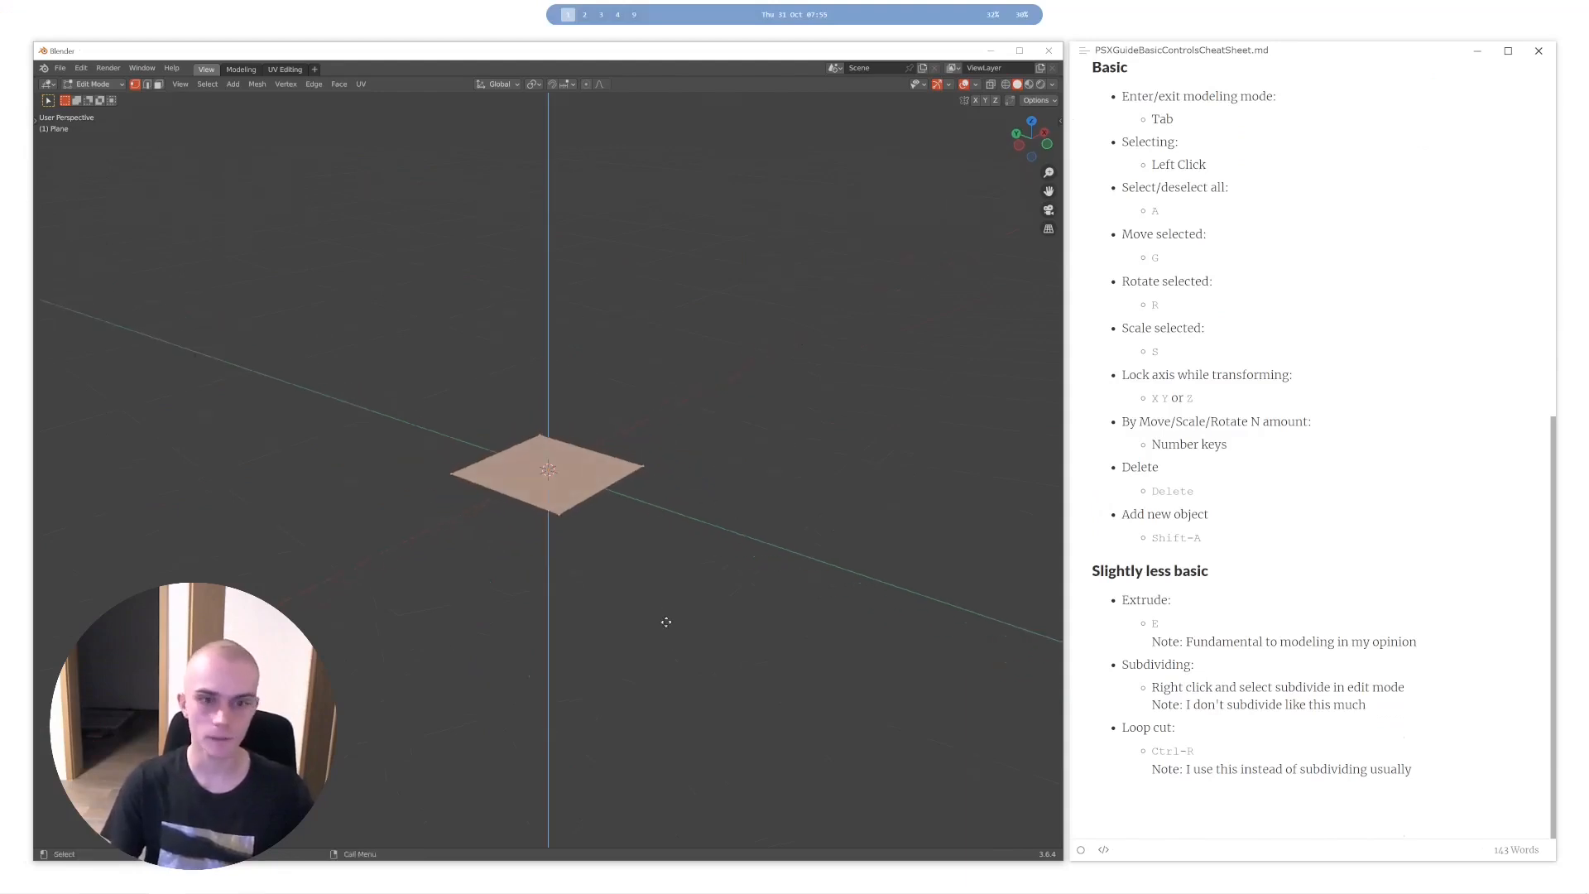
key("e")
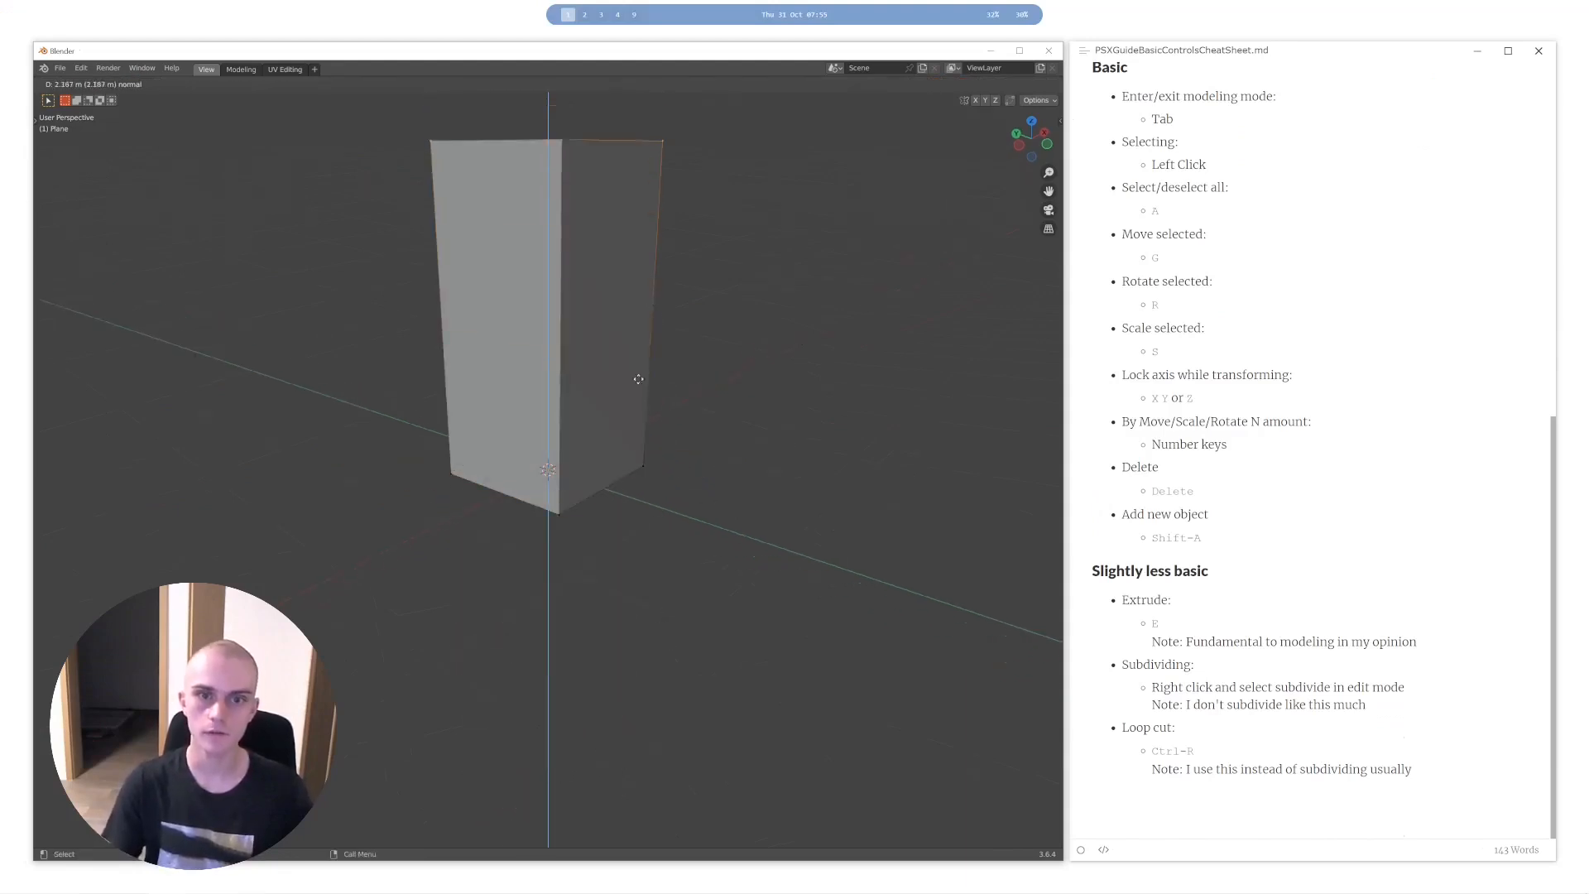
left_click(614, 423)
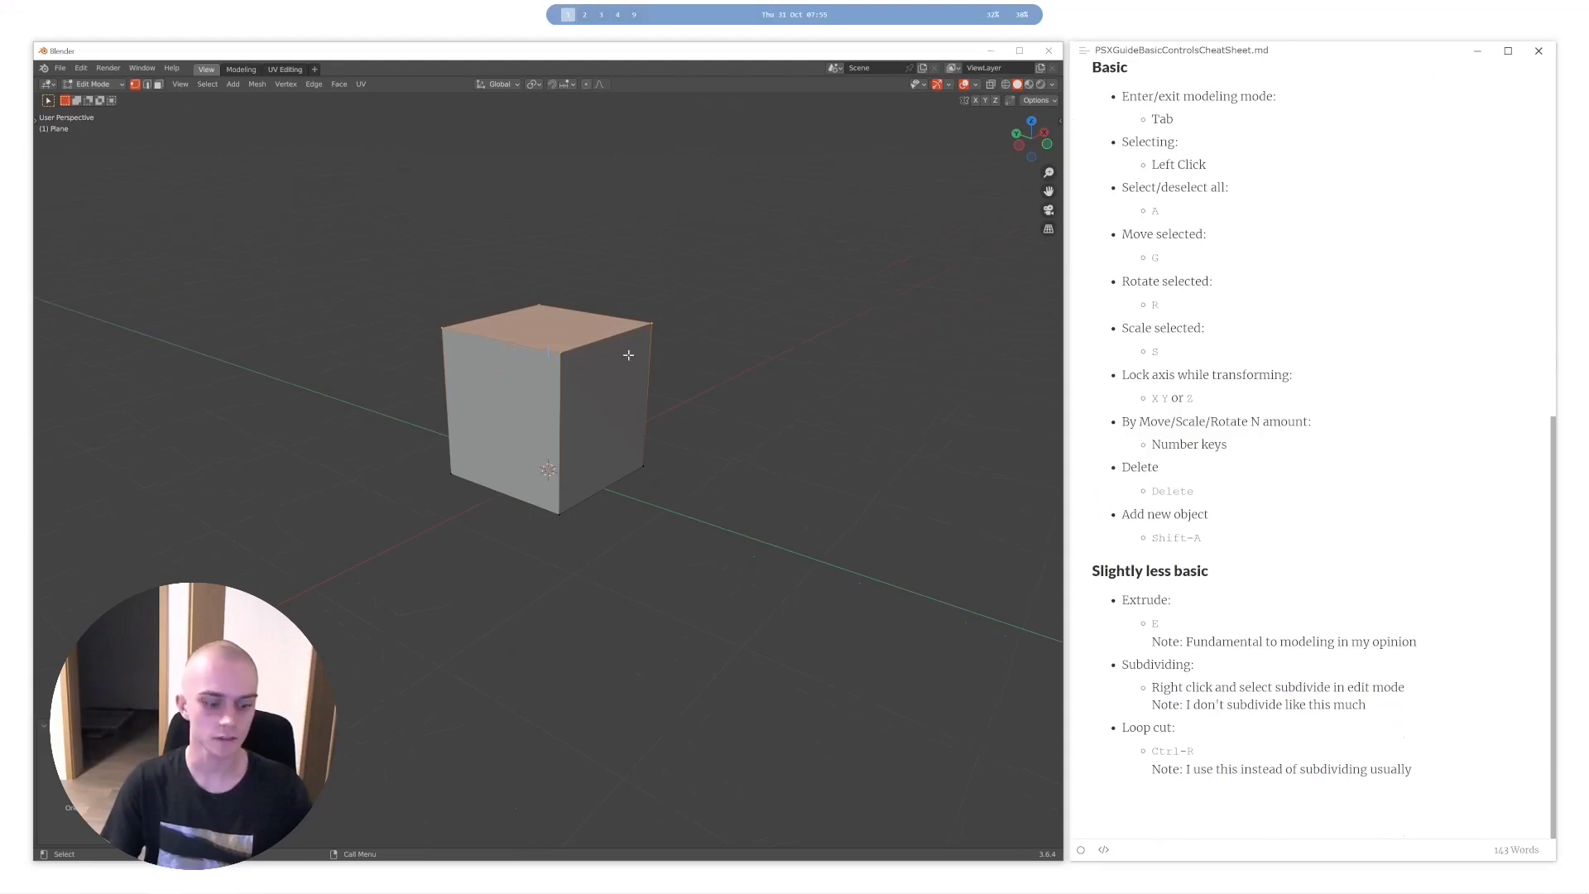
- Try rotating the box's top face and pulling a new edge out of one corner vertex
key("r")
key("r")
left_click(540, 354)
key("ctrl+z")
key("r")
middle_click_drag(574, 461, 716, 461)
key("g")
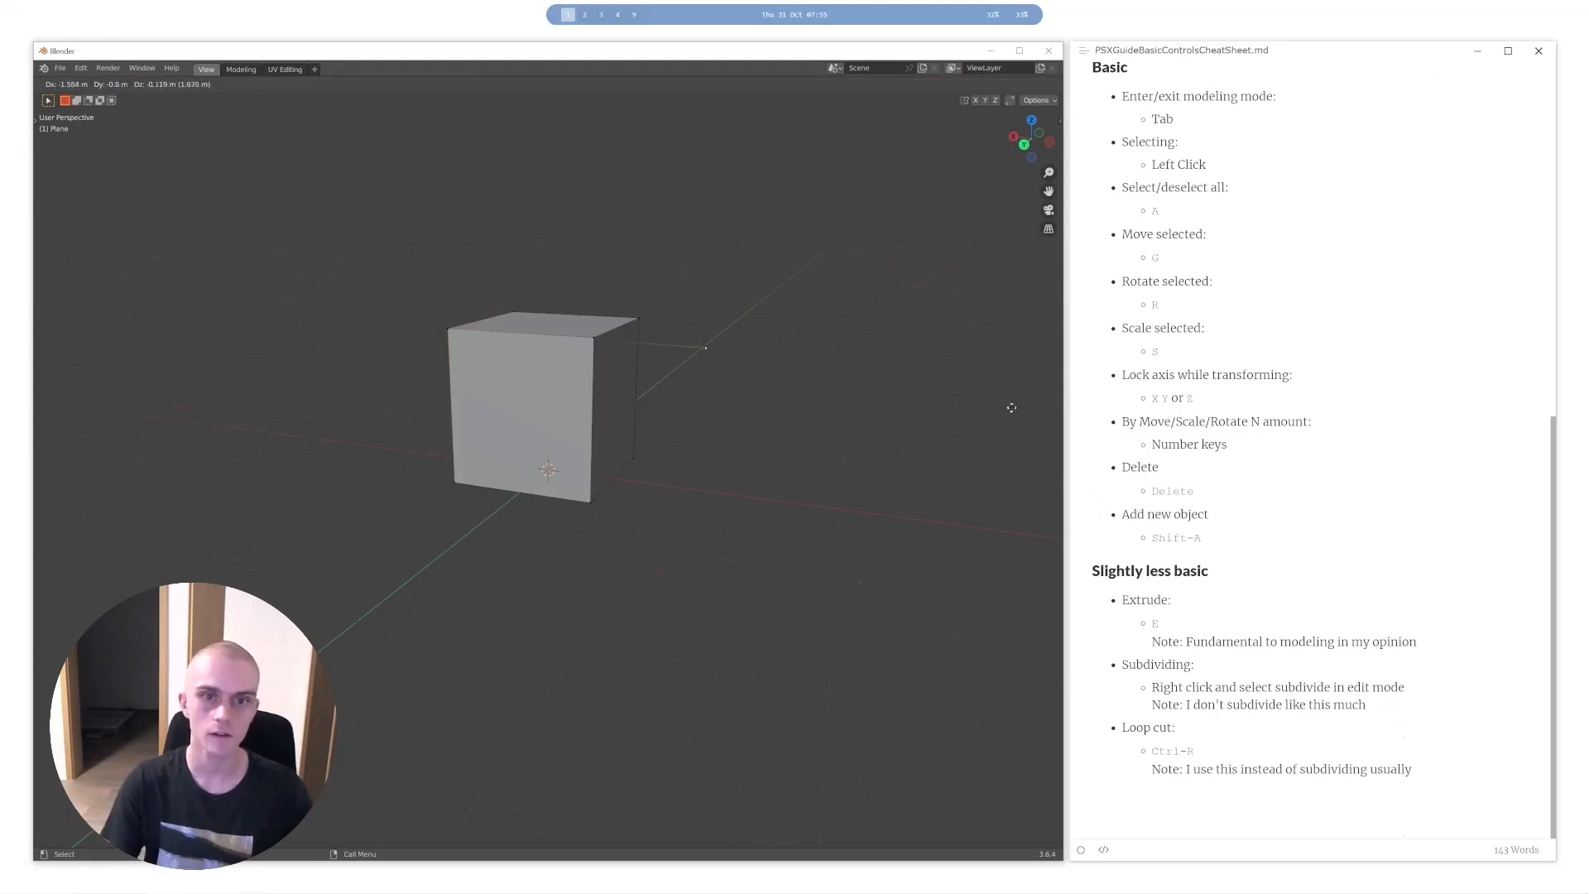
- Select the whole box, subdivide it once, and clear the selection
key("a")
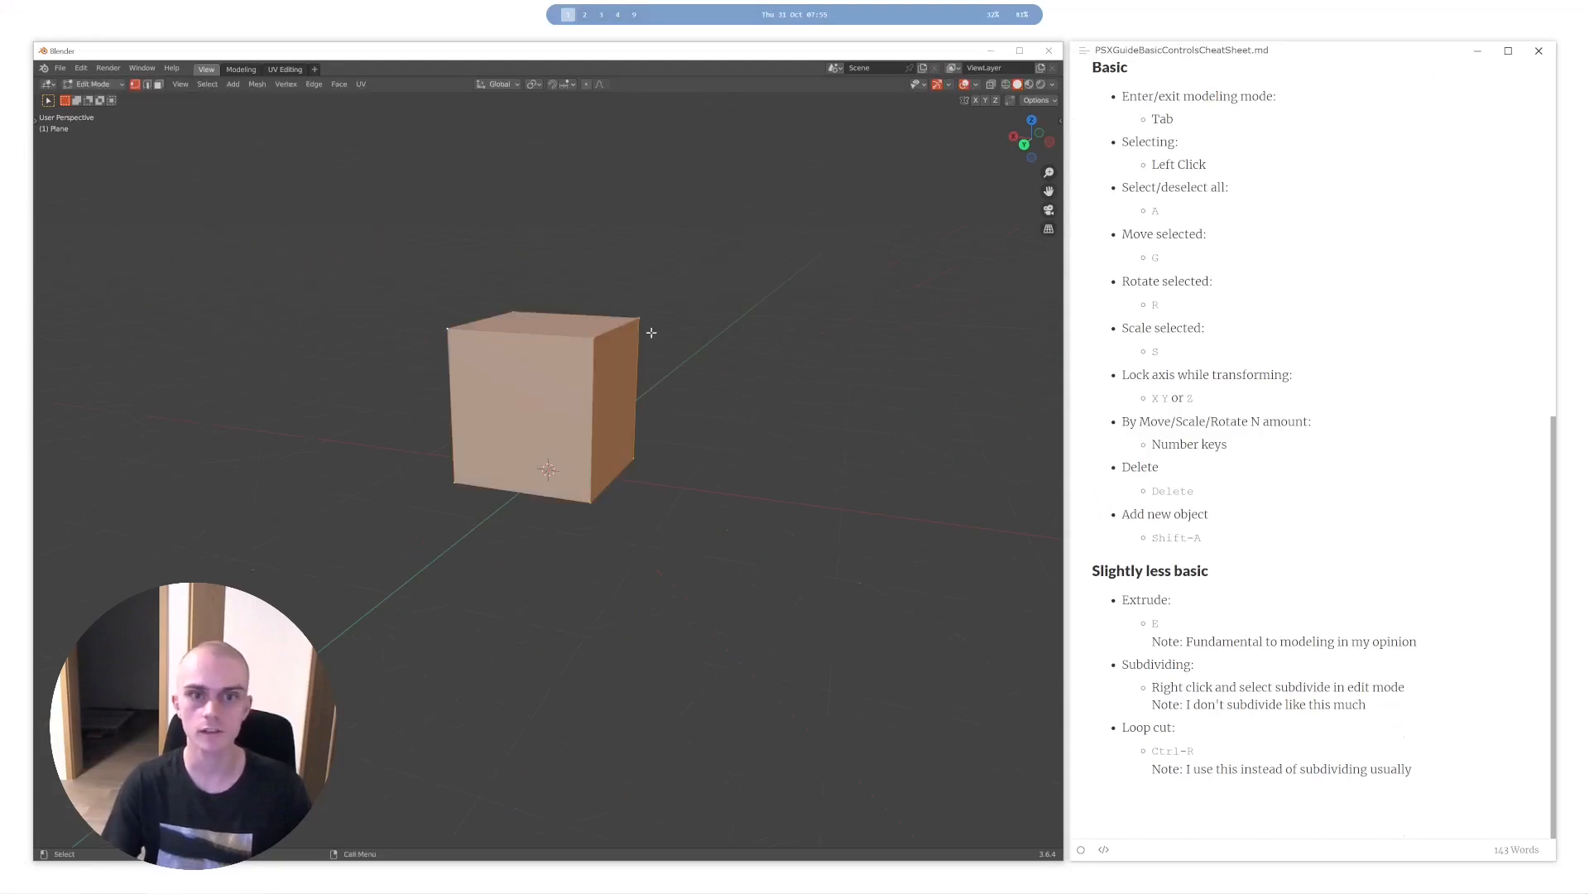
key("a")
middle_click_drag(651, 334, 483, 358)
scroll(635, 394, "up", 3)
scroll(635, 394, "down", 1)
mouse_move(635, 394)
middle_mouse_down()
mouse_move(621, 419)
mouse_move(610, 309)
mouse_move(609, 406)
middle_mouse_up()
middle_click_drag(609, 406, 639, 421)
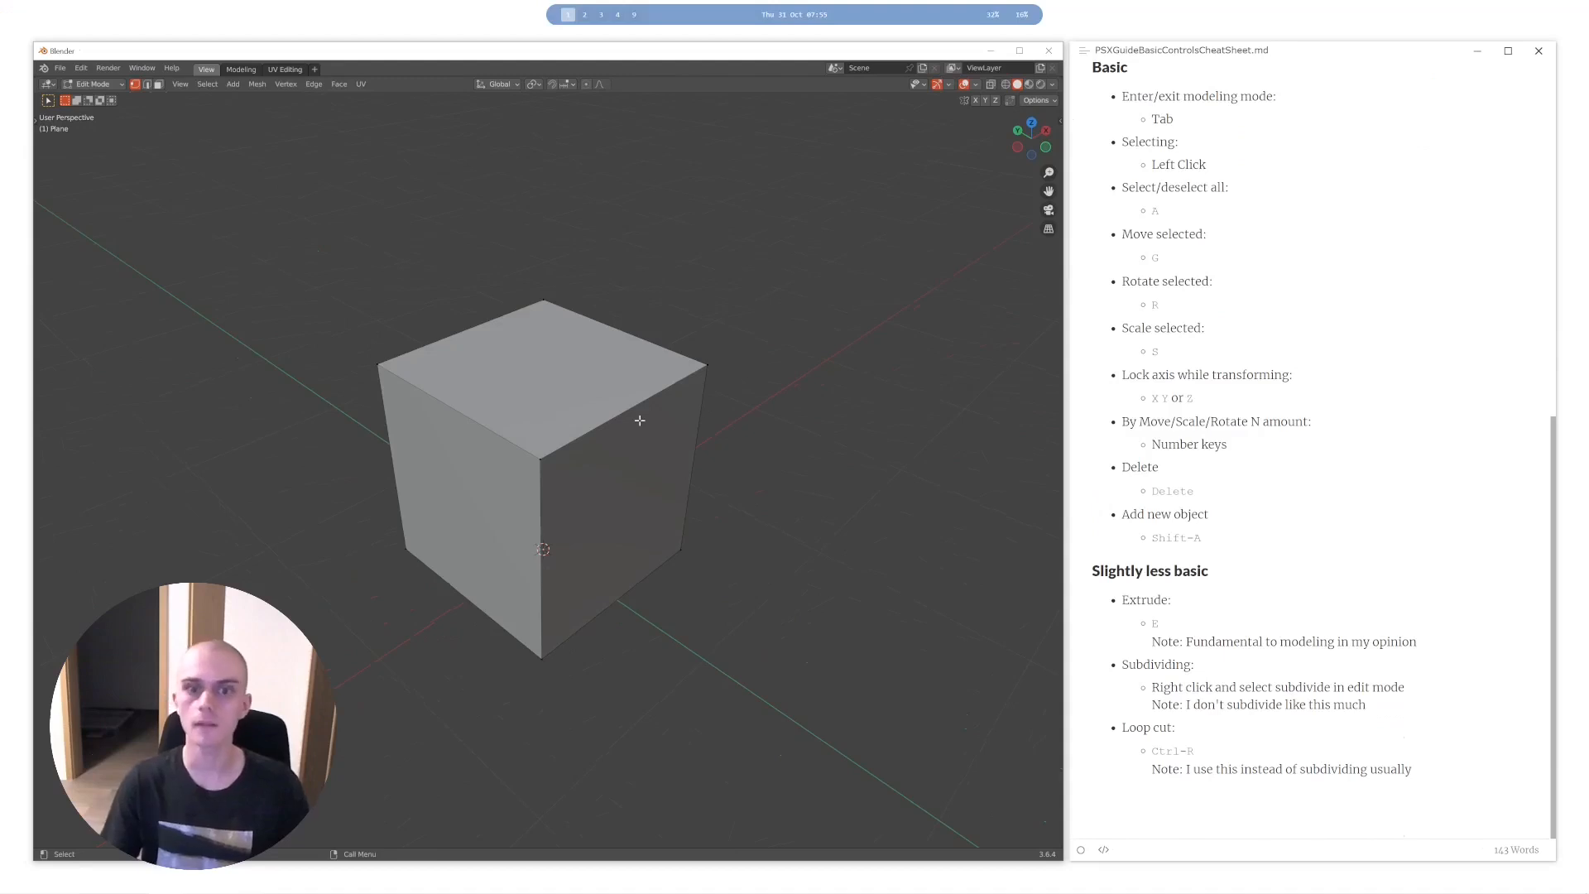
key("a")
right_click(601, 457)
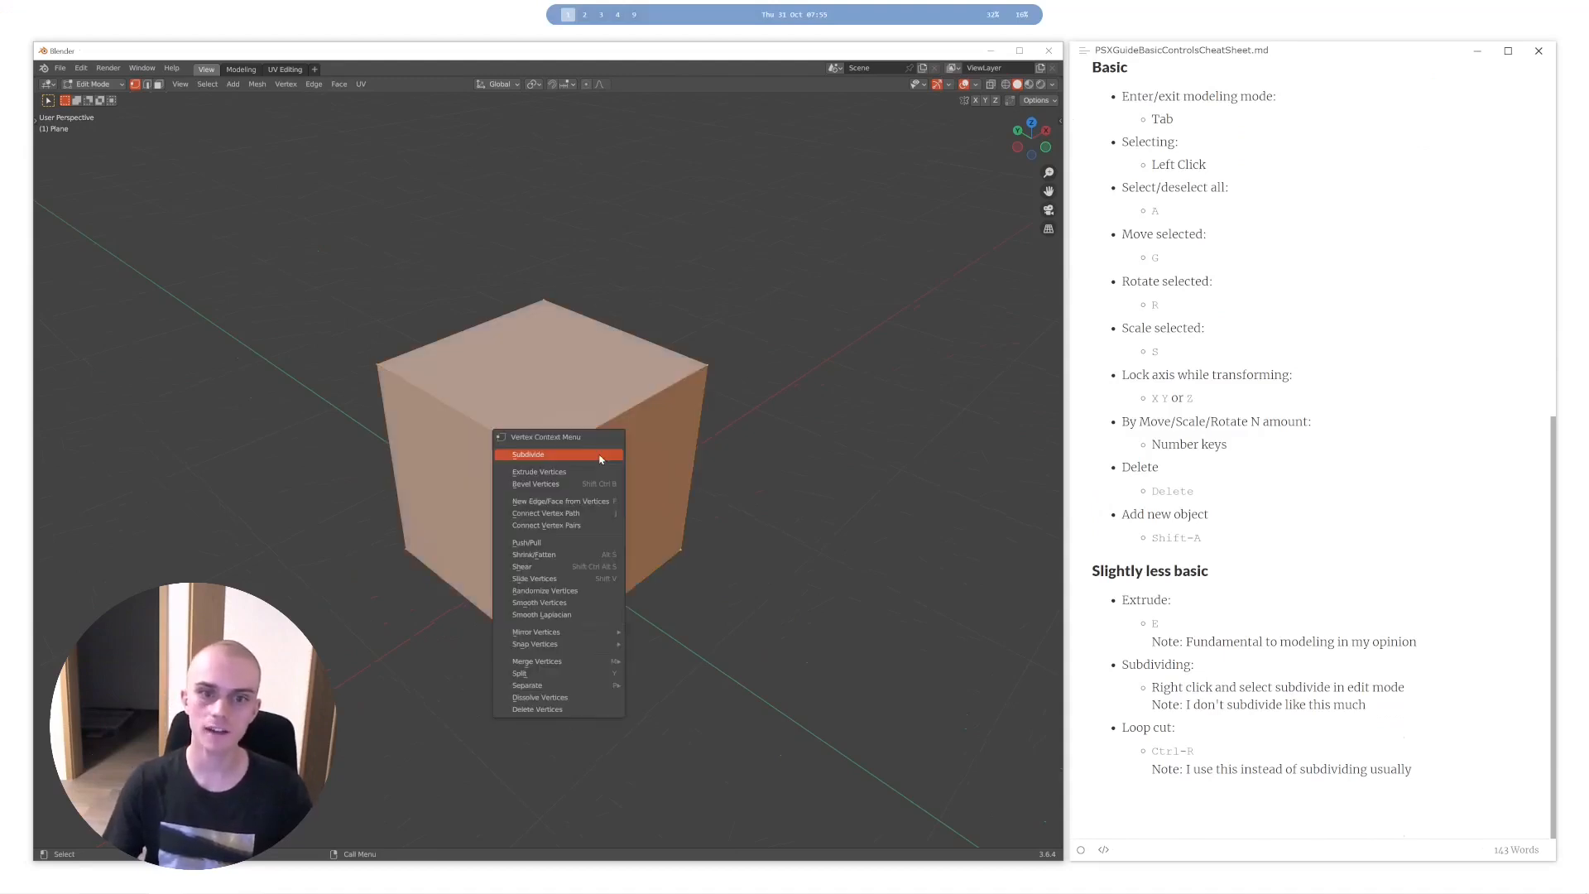
left_click(601, 458)
key("alt+a")
middle_click_drag(507, 482, 547, 435)
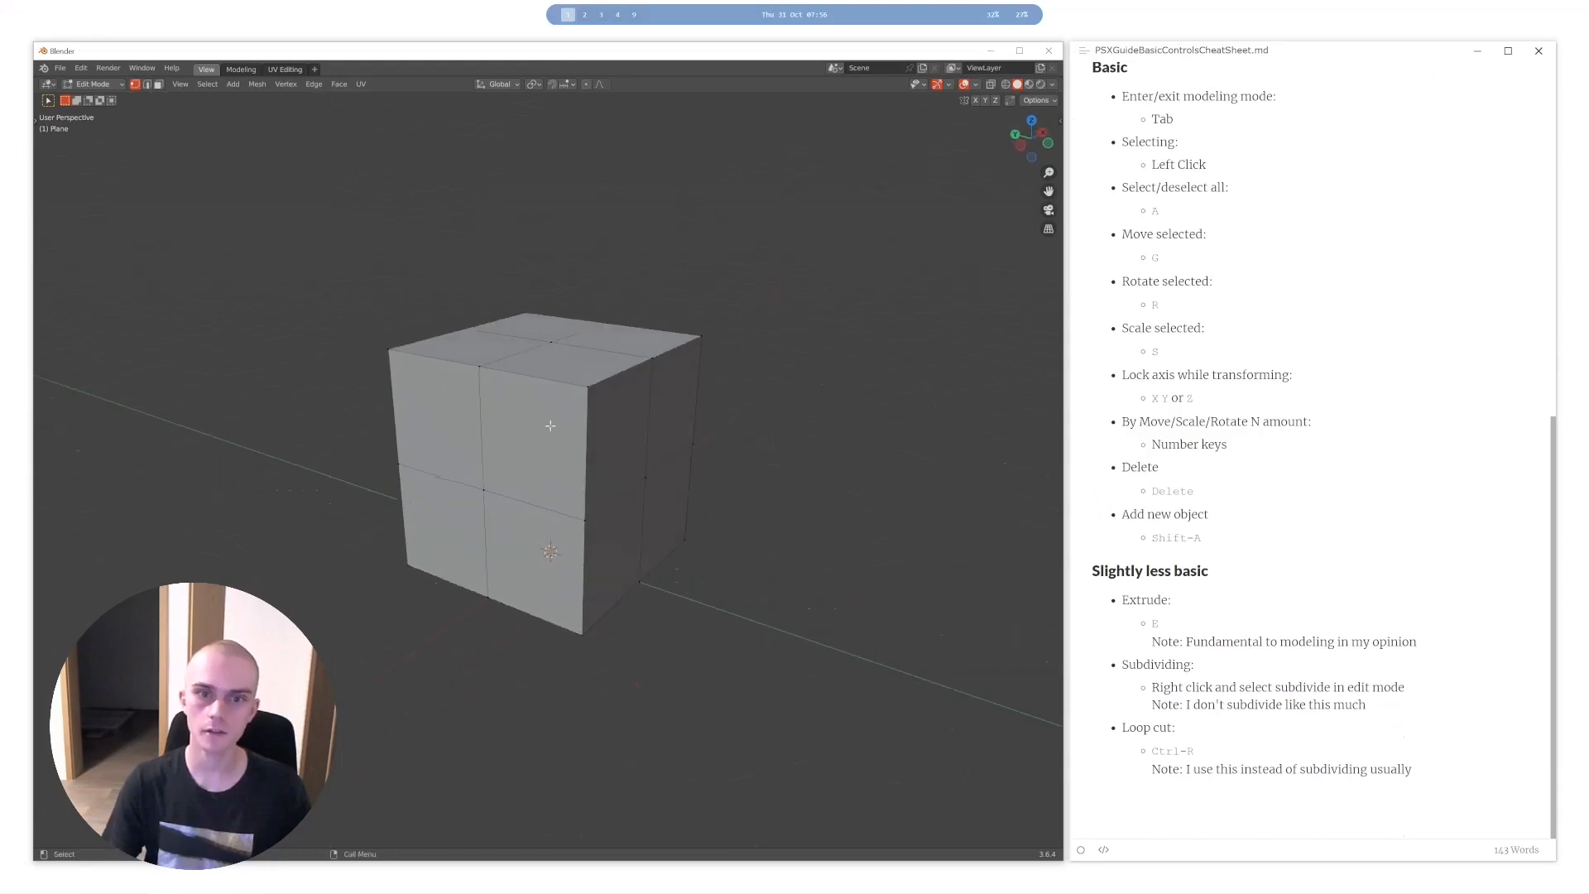
- Undo the box's subdivision, and subdivide the entire box again
key("a")
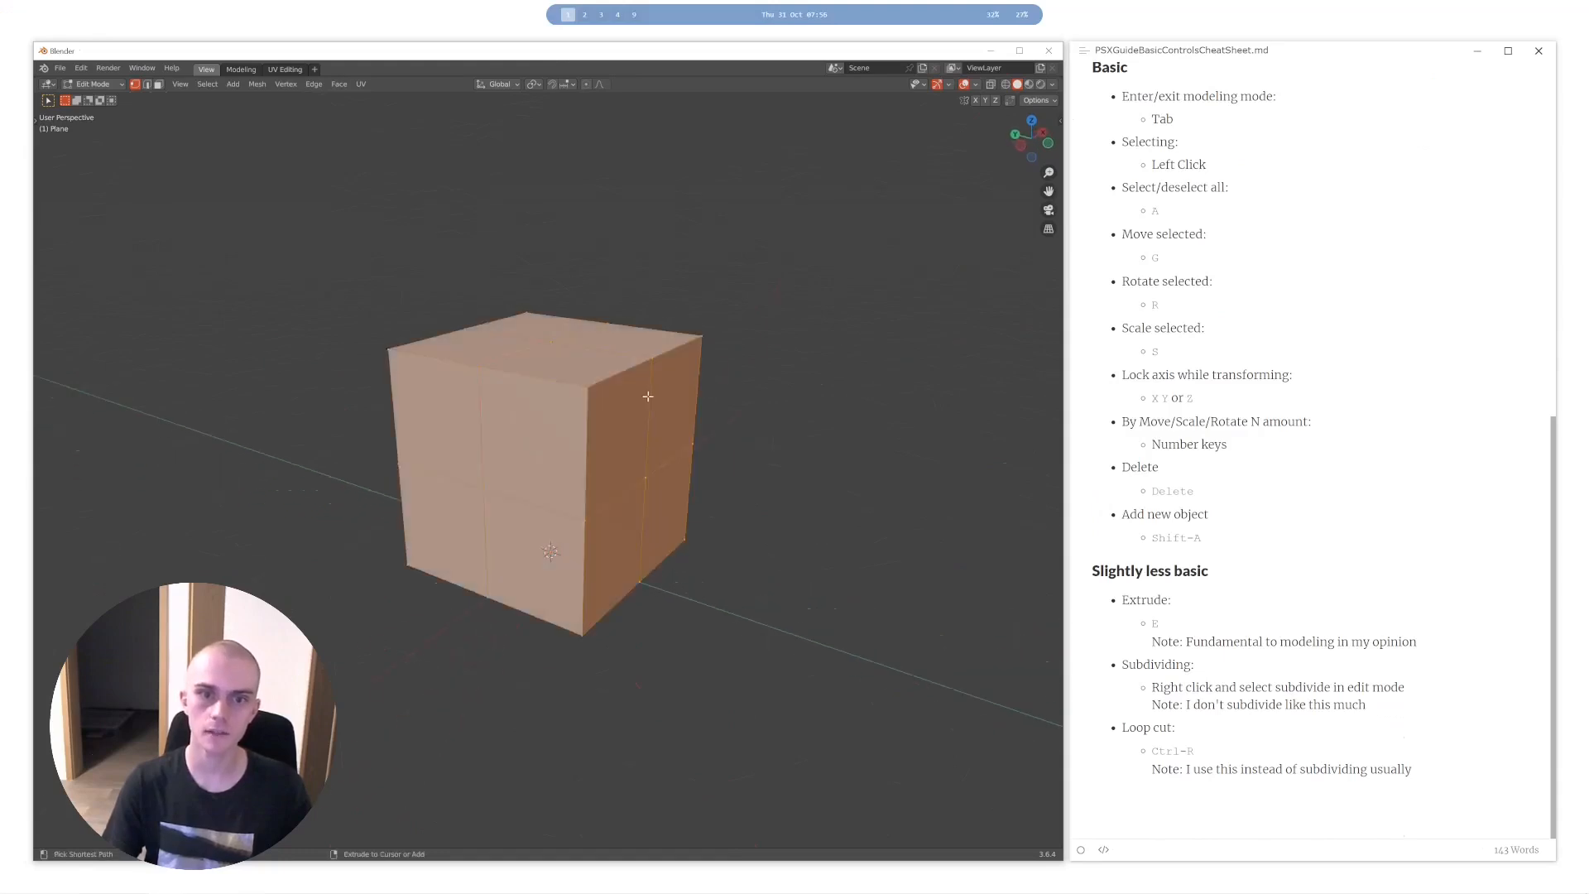
key("a")
key("a")
mouse_move(628, 409)
middle_mouse_down()
mouse_move(608, 412)
mouse_move(640, 407)
middle_mouse_up()
key("a")
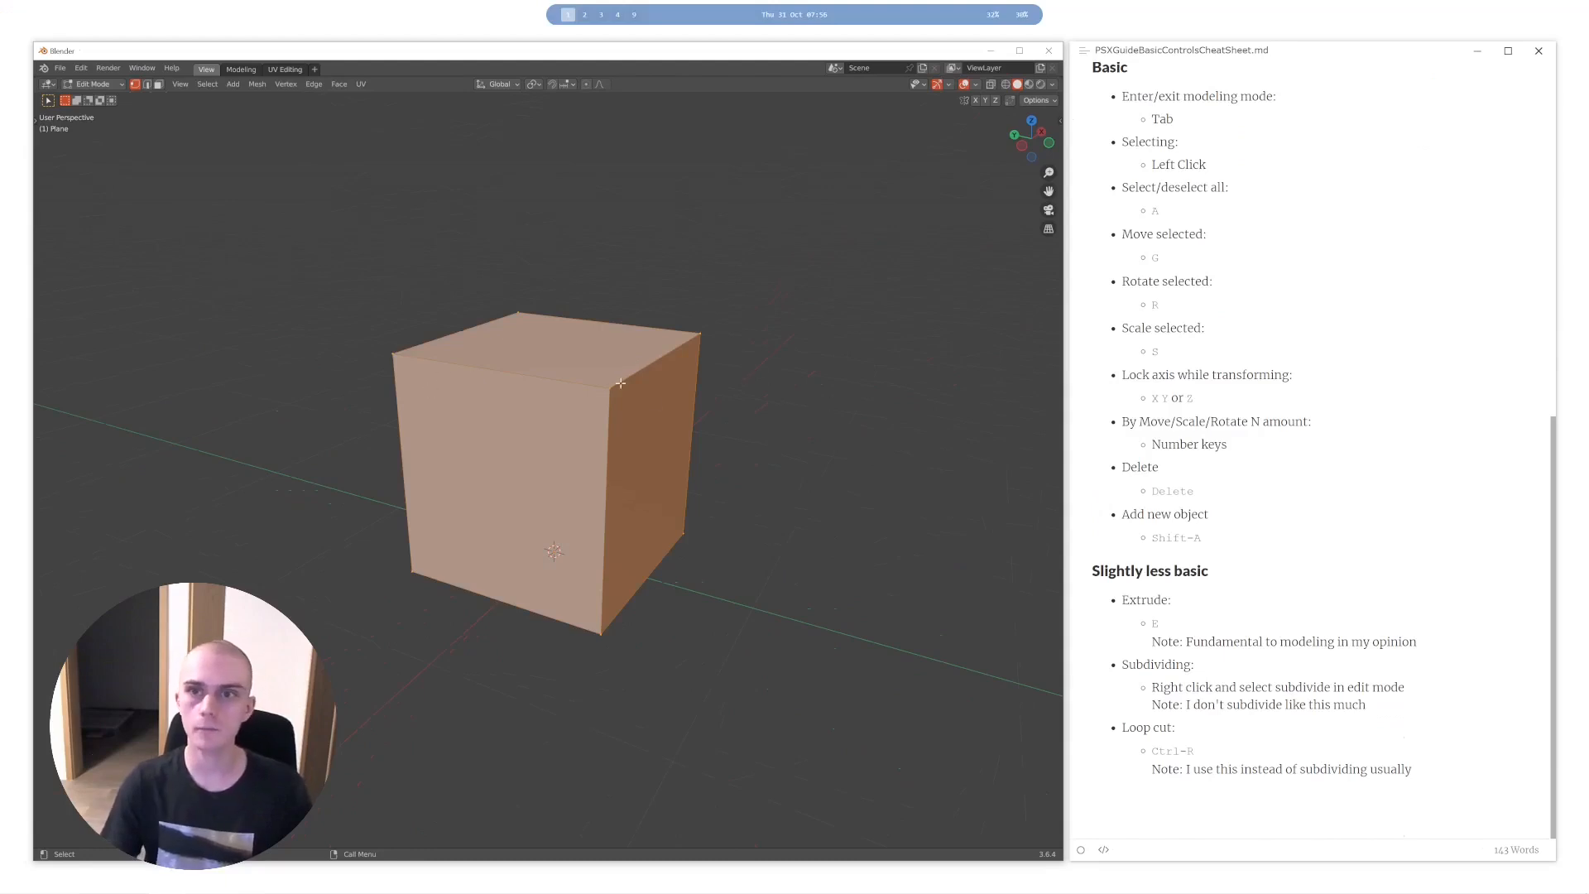
right_click(621, 383)
key("a")
middle_click_drag(685, 425, 692, 457)
key("a")
key("a")
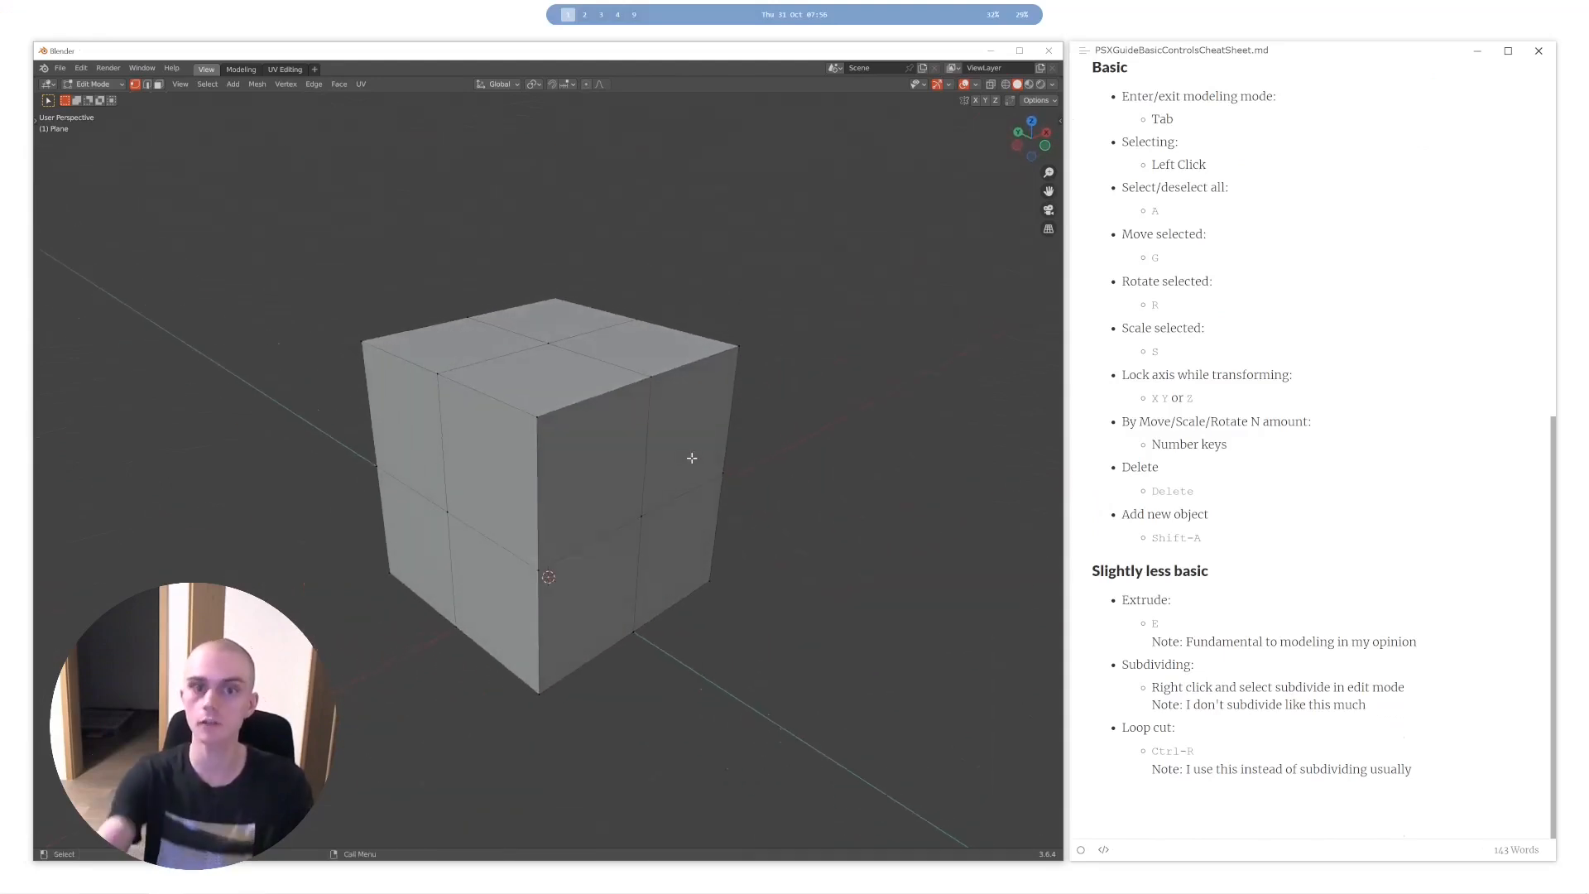
- Try scaling the centre vertices of the box's faces inward, and undo the scaling
left_click(627, 513)
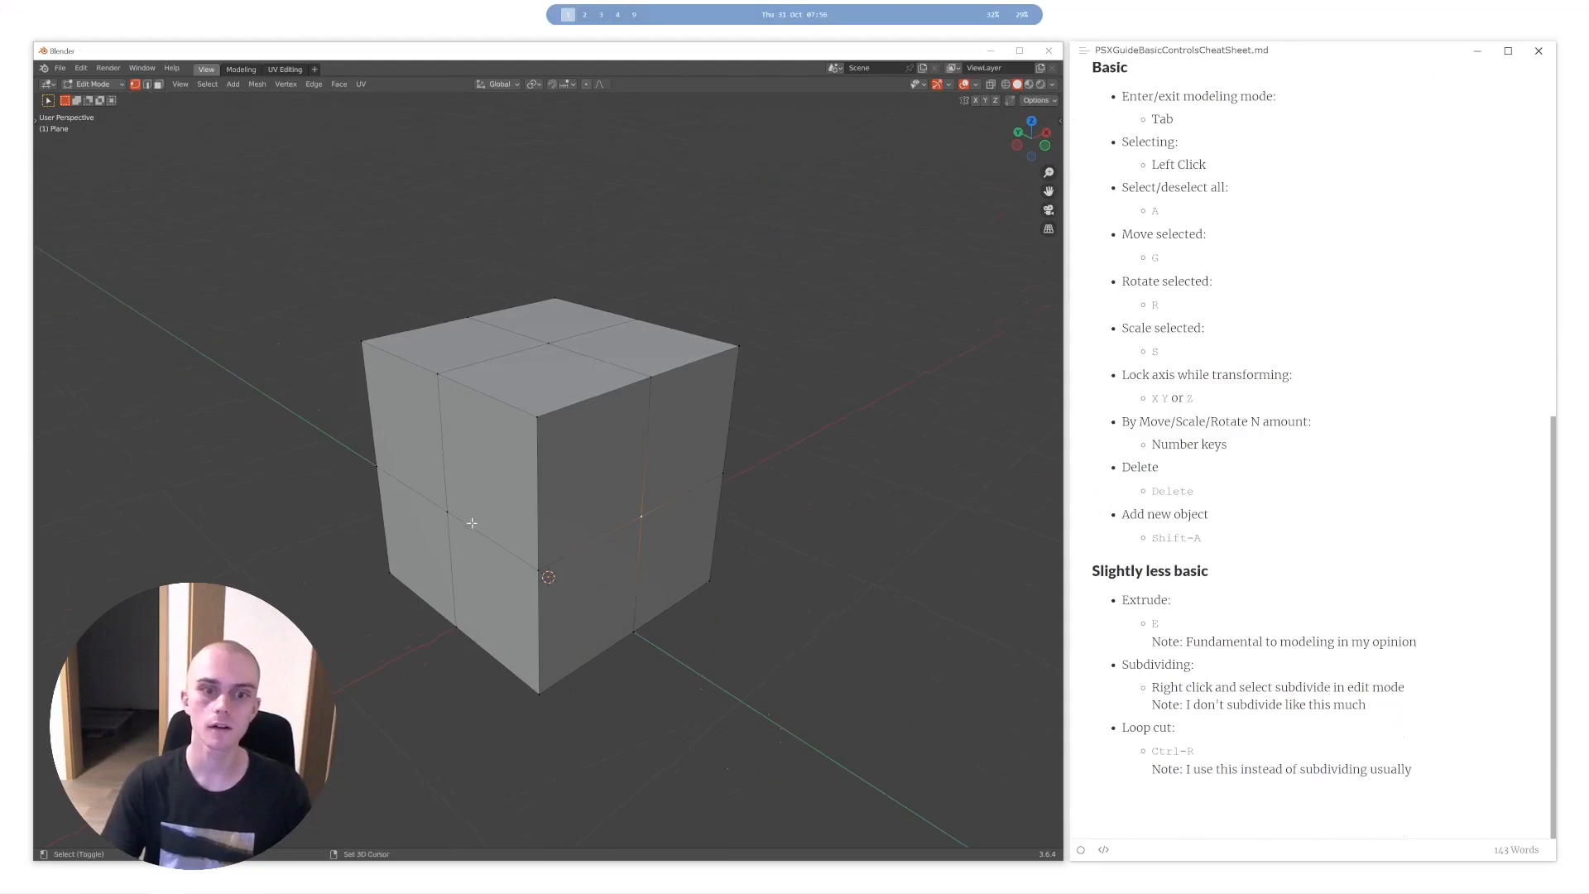
key("s")
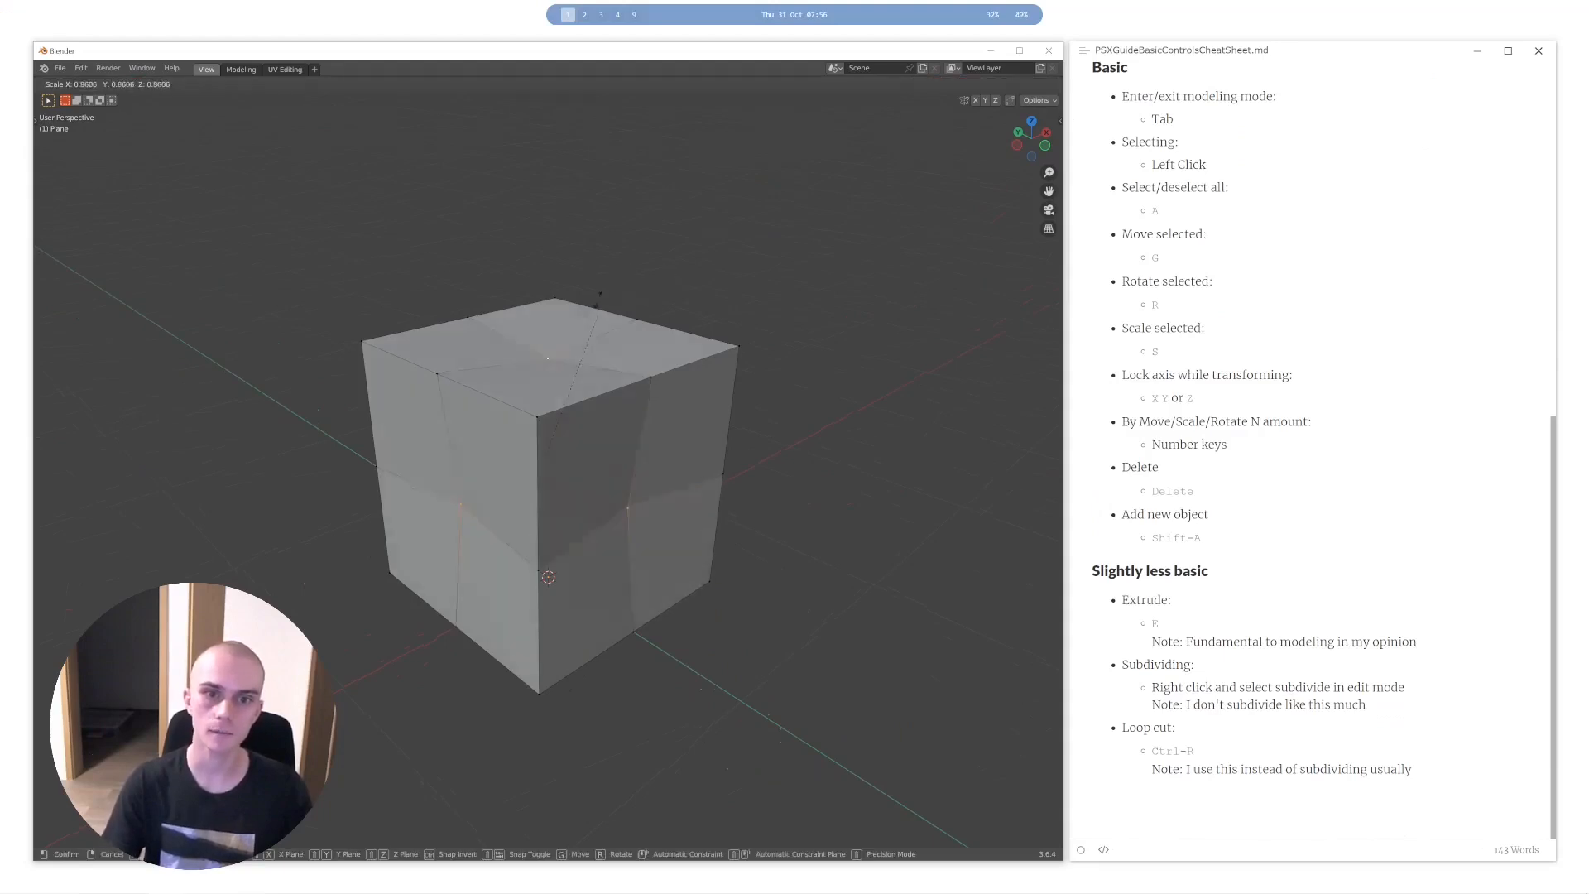
left_click(528, 494)
middle_click_drag(534, 490, 557, 444)
key("ctrl+z")
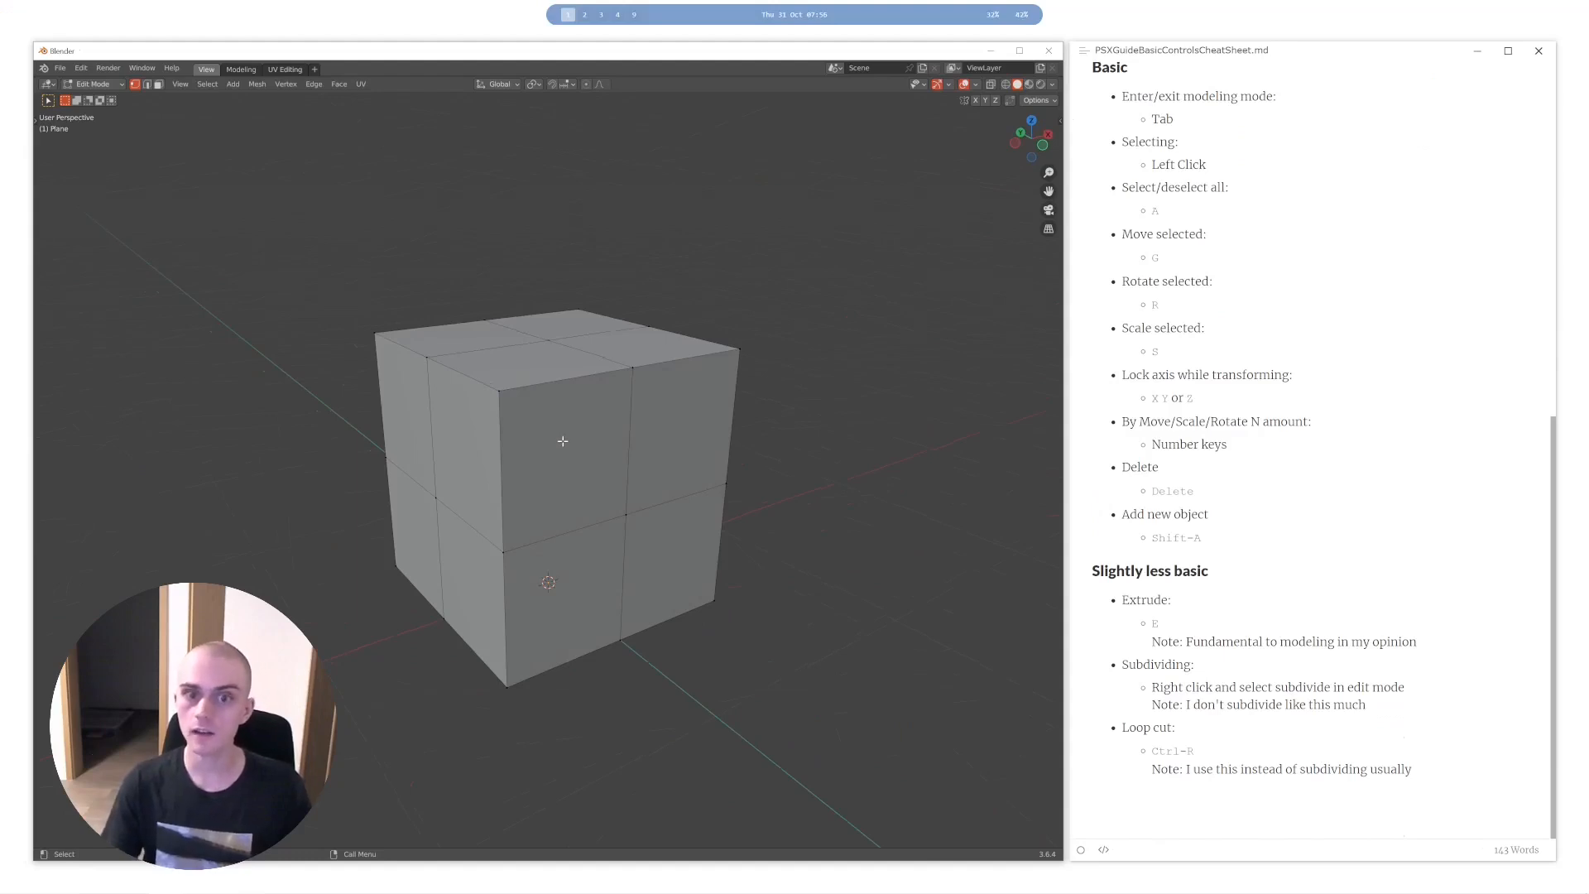
- Return to Object Mode and delete the subdivided box
mouse_move(563, 441)
middle_mouse_down()
mouse_move(643, 450)
mouse_move(795, 426)
mouse_move(536, 452)
mouse_move(586, 444)
mouse_move(582, 423)
middle_mouse_up()
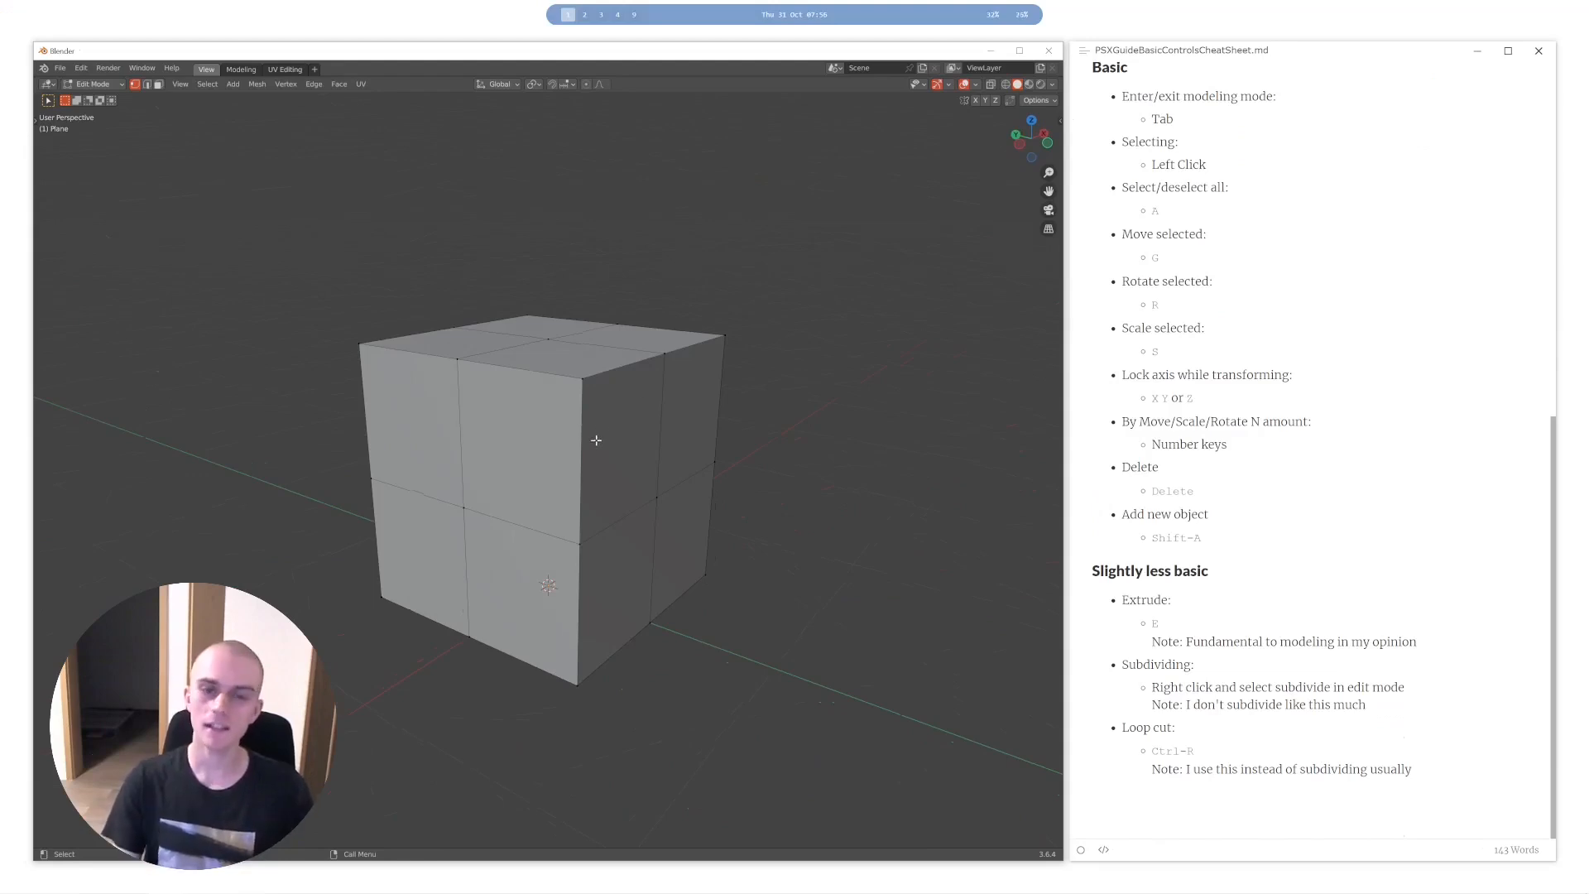
middle_click_drag(597, 374, 585, 399)
key("Tab")
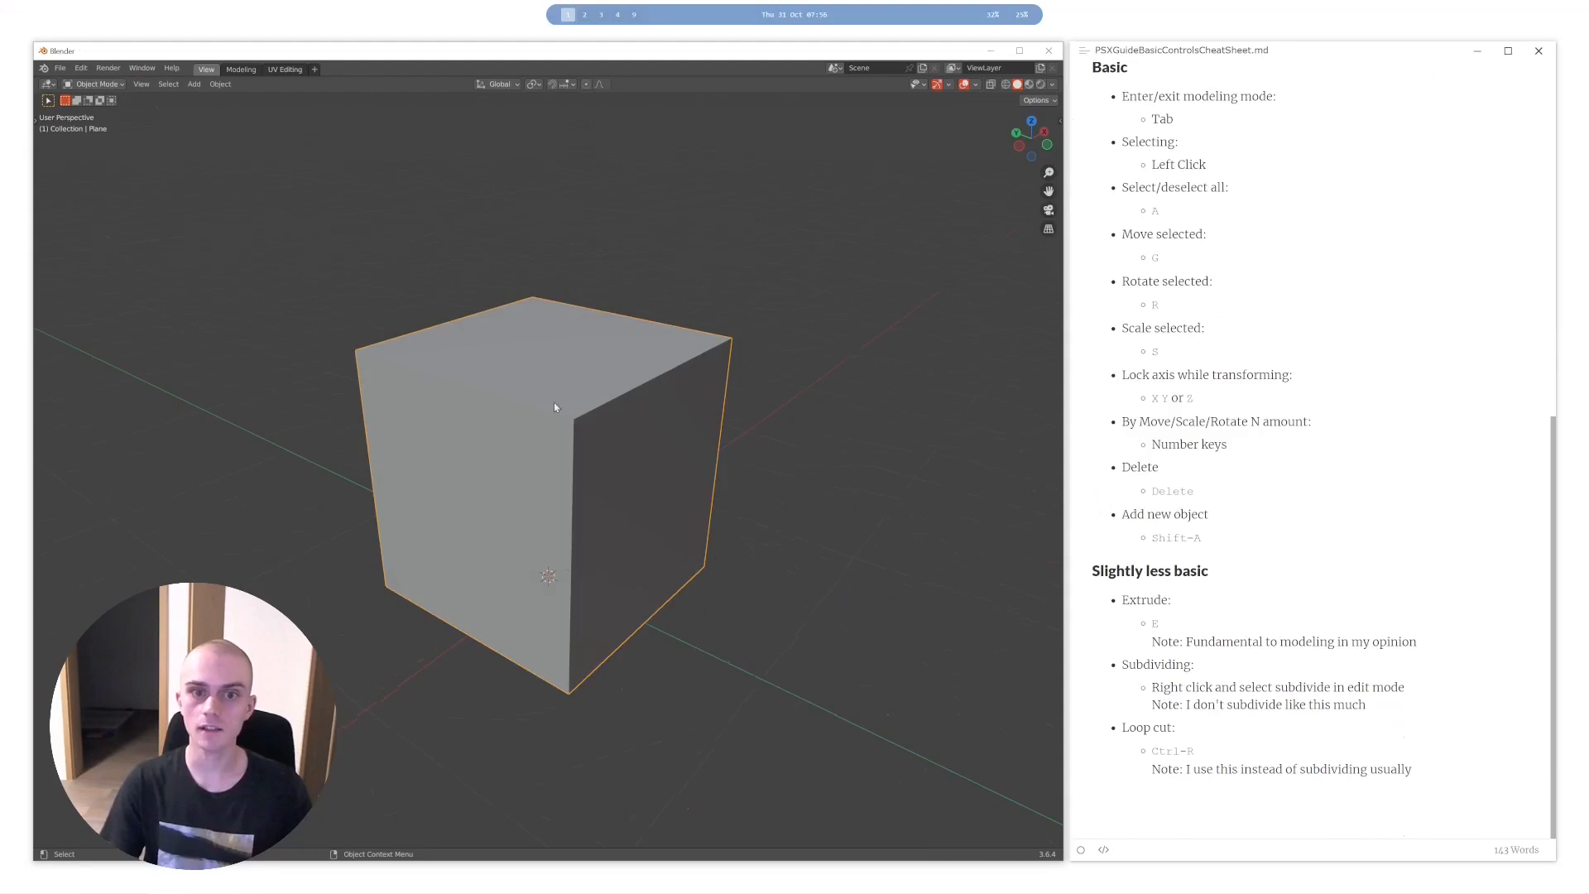
key("Delete")
- Add a monkey mesh and enter Edit Mode in face selection with nothing selected
key("shift+a")
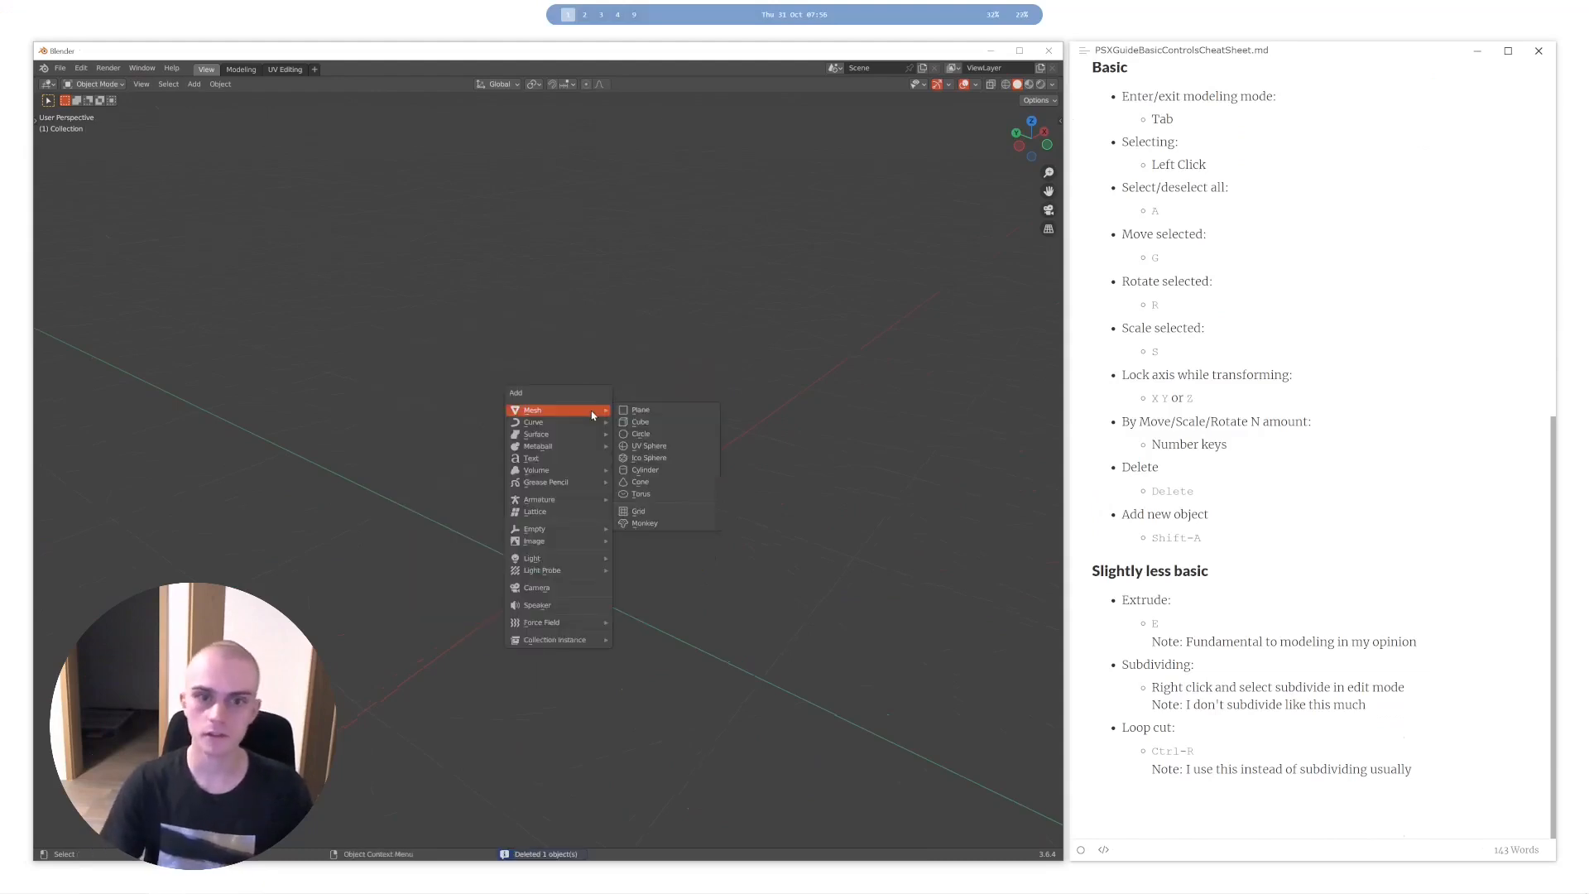
mouse_move(563, 410)
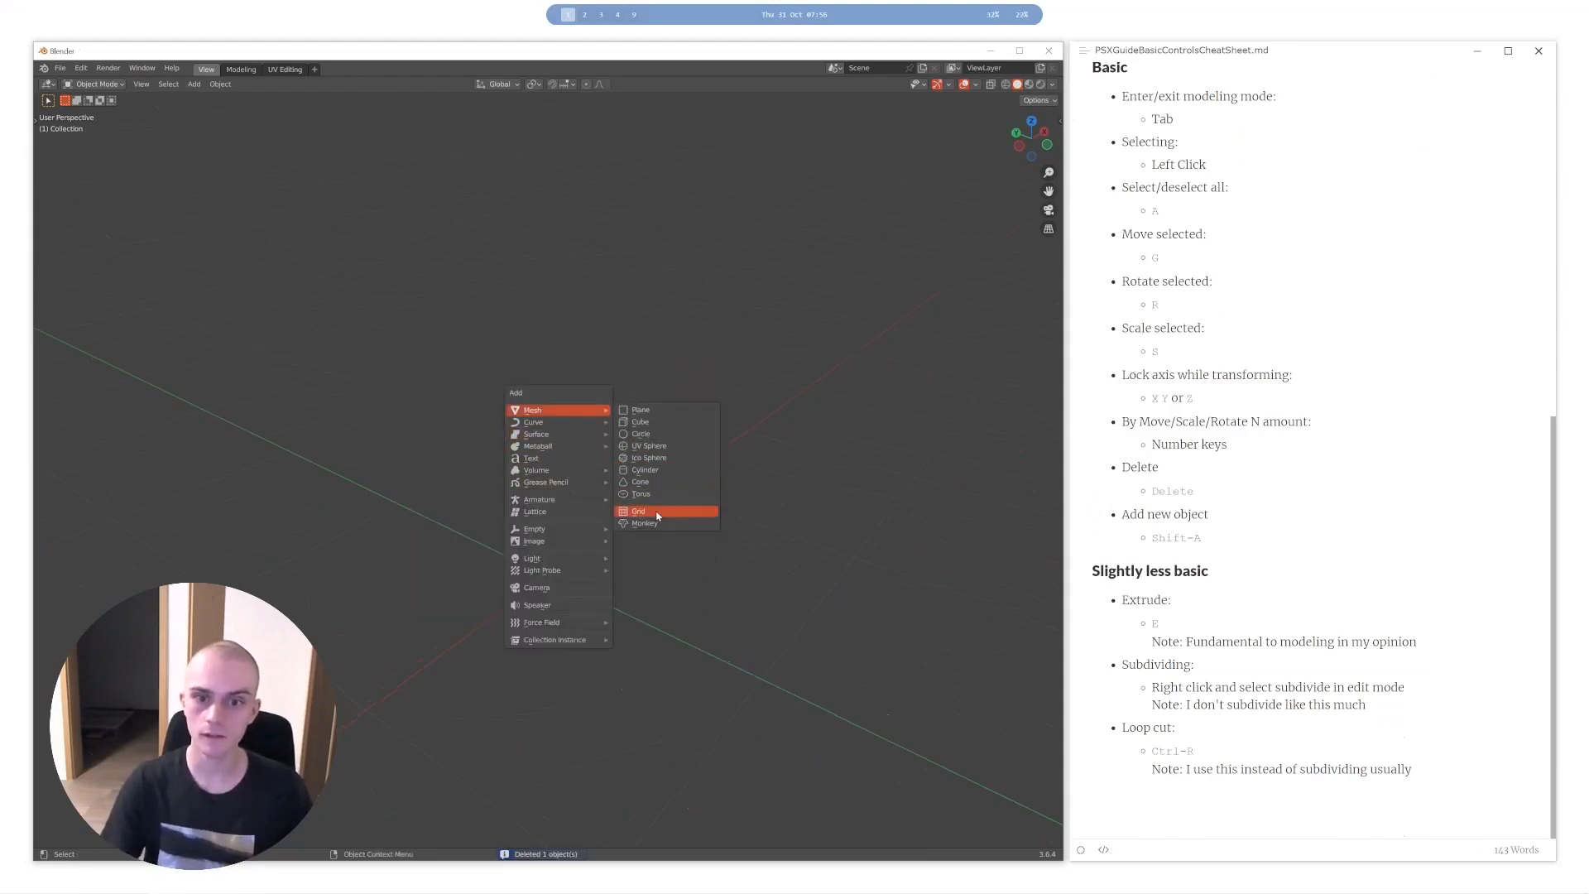
left_click(658, 513)
key("Tab")
key("alt+a")
middle_click_drag(627, 458, 513, 447)
scroll(654, 462, "up", 4)
key("3")
- Select the faces across the monkey's upper lip, extrude them outward, and scale the extruded faces
left_click(505, 441)
left_click(630, 448, "ctrl")
key("e")
mouse_move(753, 450)
middle_mouse_down()
mouse_move(593, 450)
mouse_move(784, 433)
mouse_move(668, 461)
mouse_move(722, 458)
middle_mouse_up()
left_click(593, 453)
key("s")
left_click(563, 447)
- Examine the extruded lip on the monkey's face in both Object Mode and Edit Mode
key("Tab")
scroll(664, 450, "down", 5)
scroll(674, 461, "up", 4)
key("Tab")
scroll(596, 446, "down", 4)
mouse_move(596, 447)
middle_mouse_down()
mouse_move(709, 451)
mouse_move(618, 450)
middle_mouse_up()
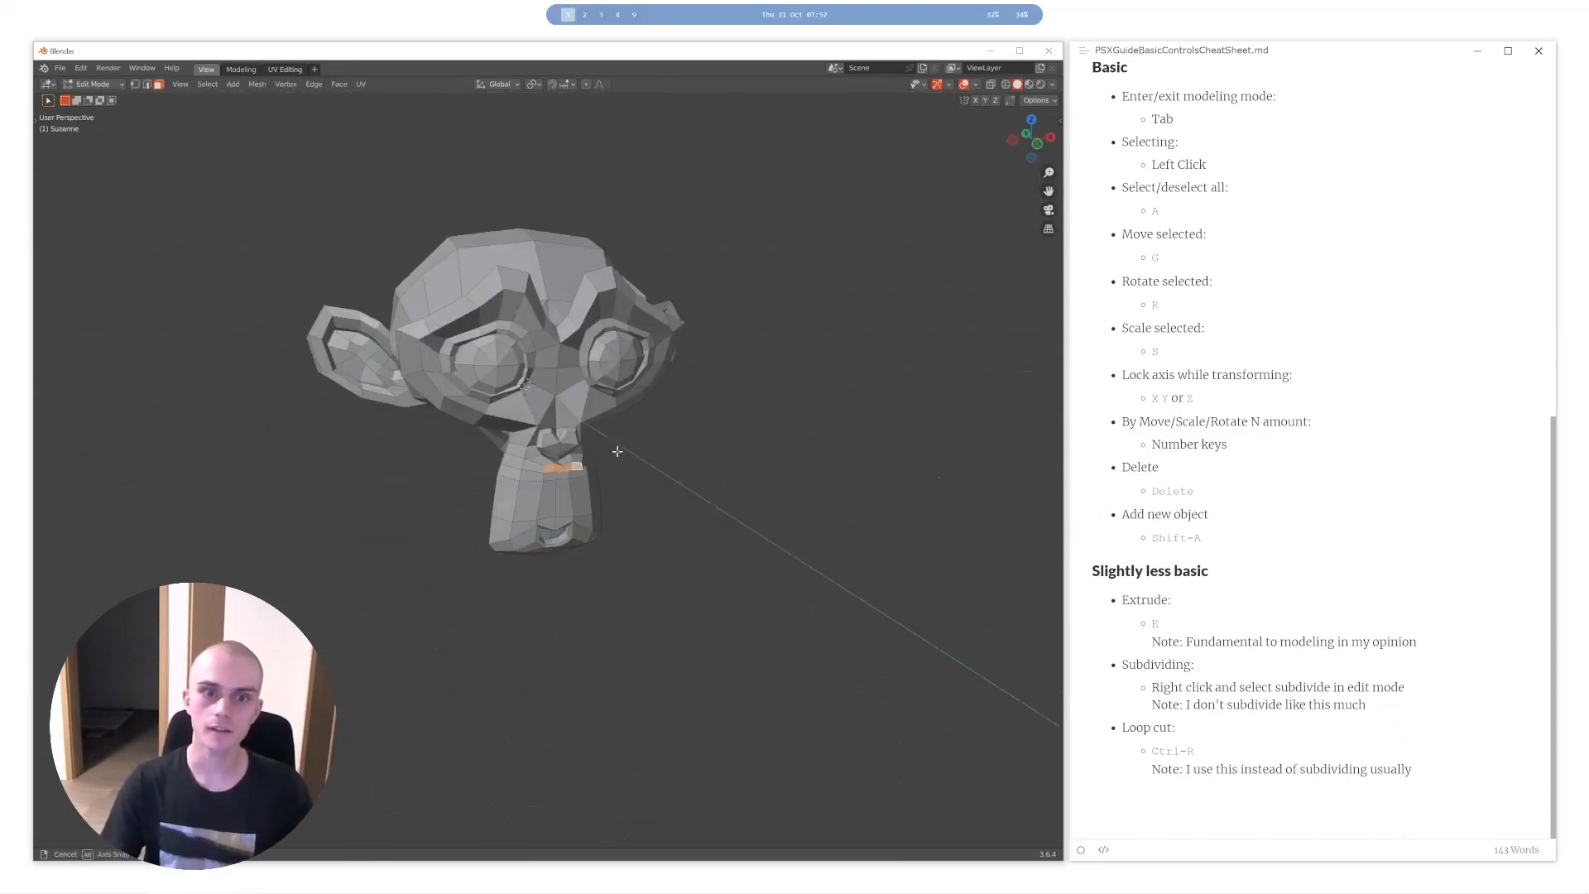
scroll(617, 450, "up", 4)
middle_click_drag(401, 456, 604, 446)
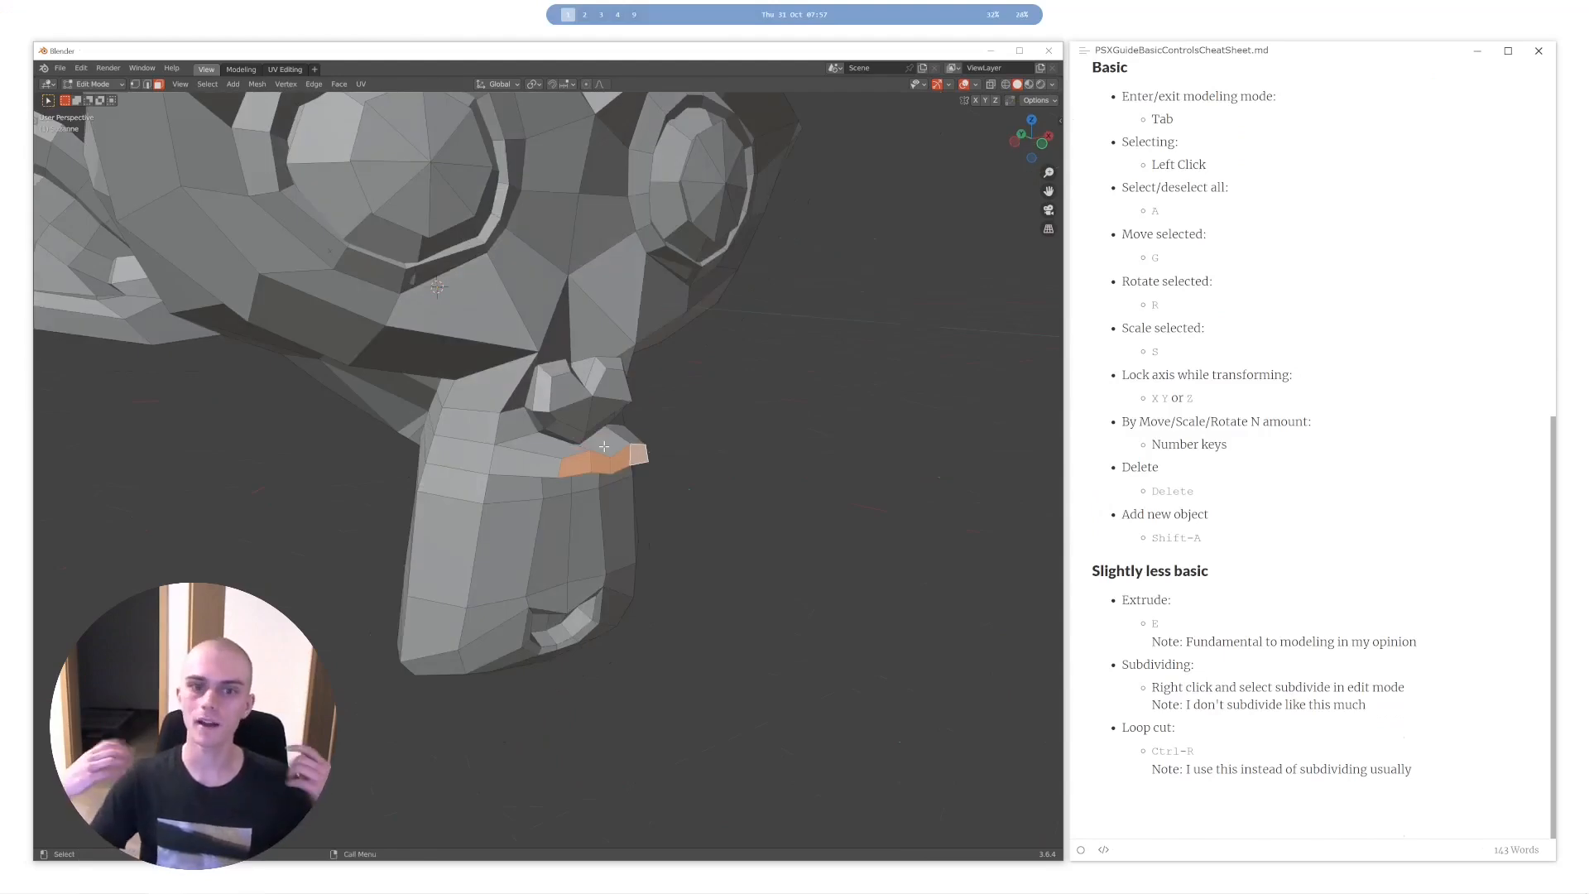
- Return to Object Mode and delete the monkey
key("Caps_Lock")
key("Tab")
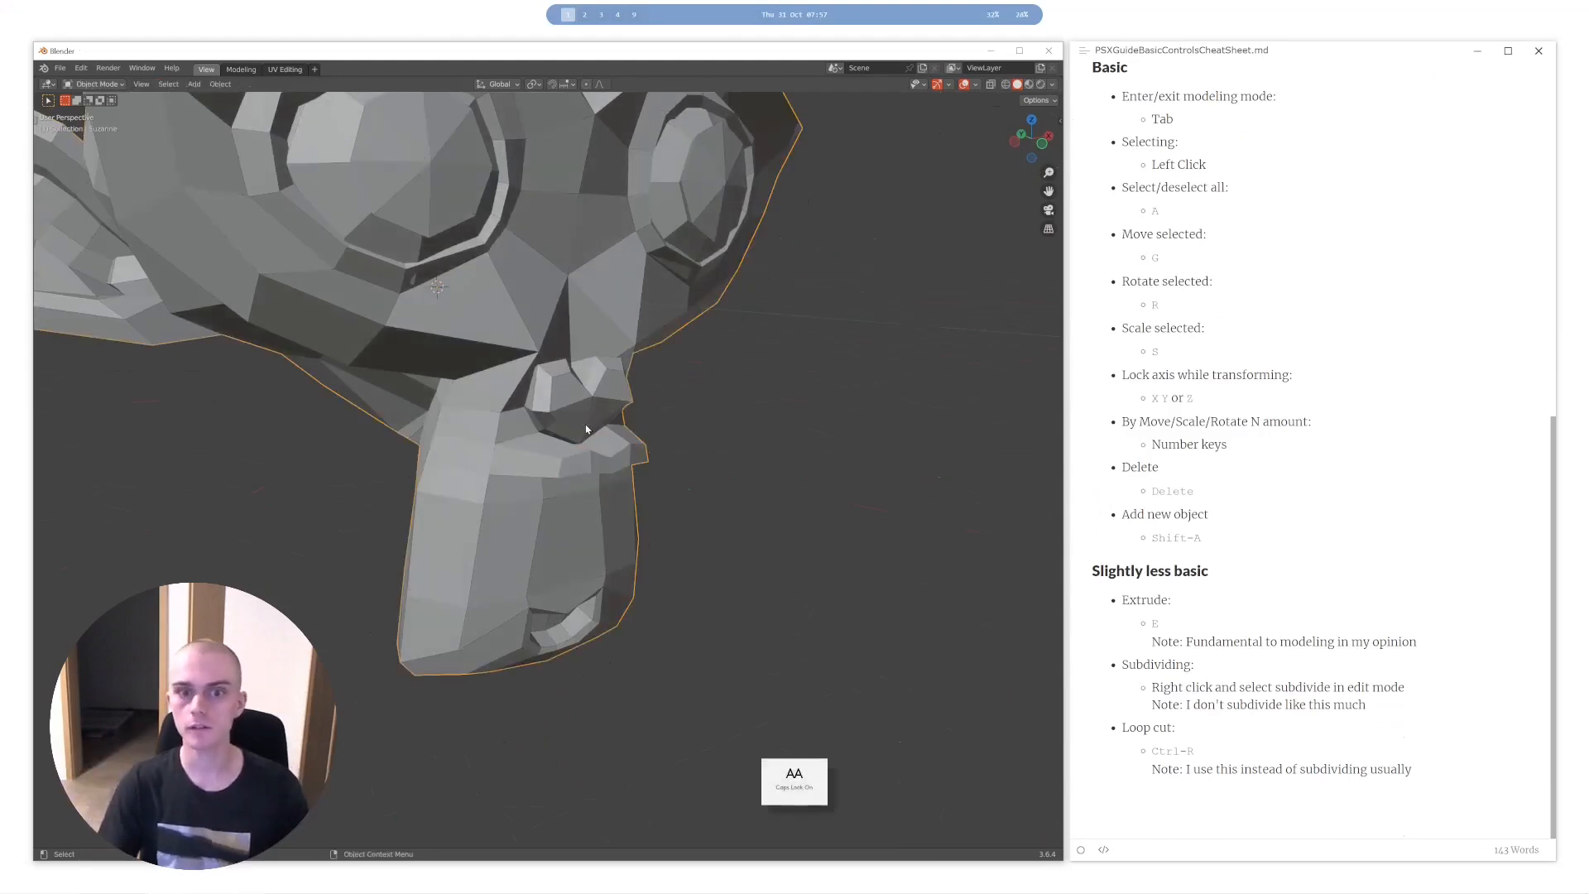
scroll(586, 427, "down", 6)
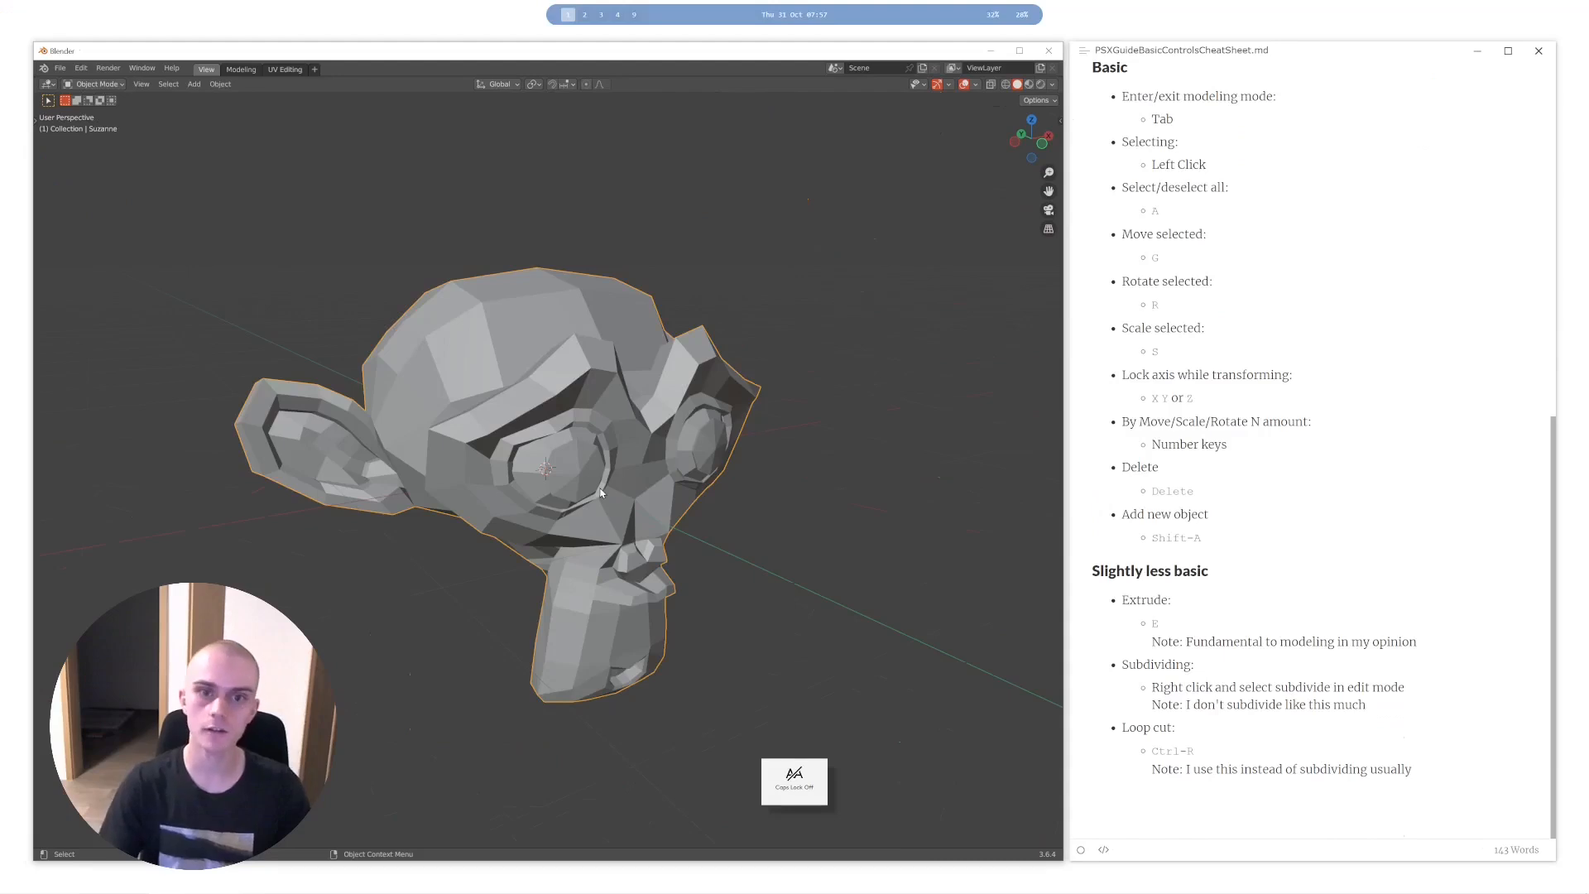
middle_click_drag(602, 493, 621, 495)
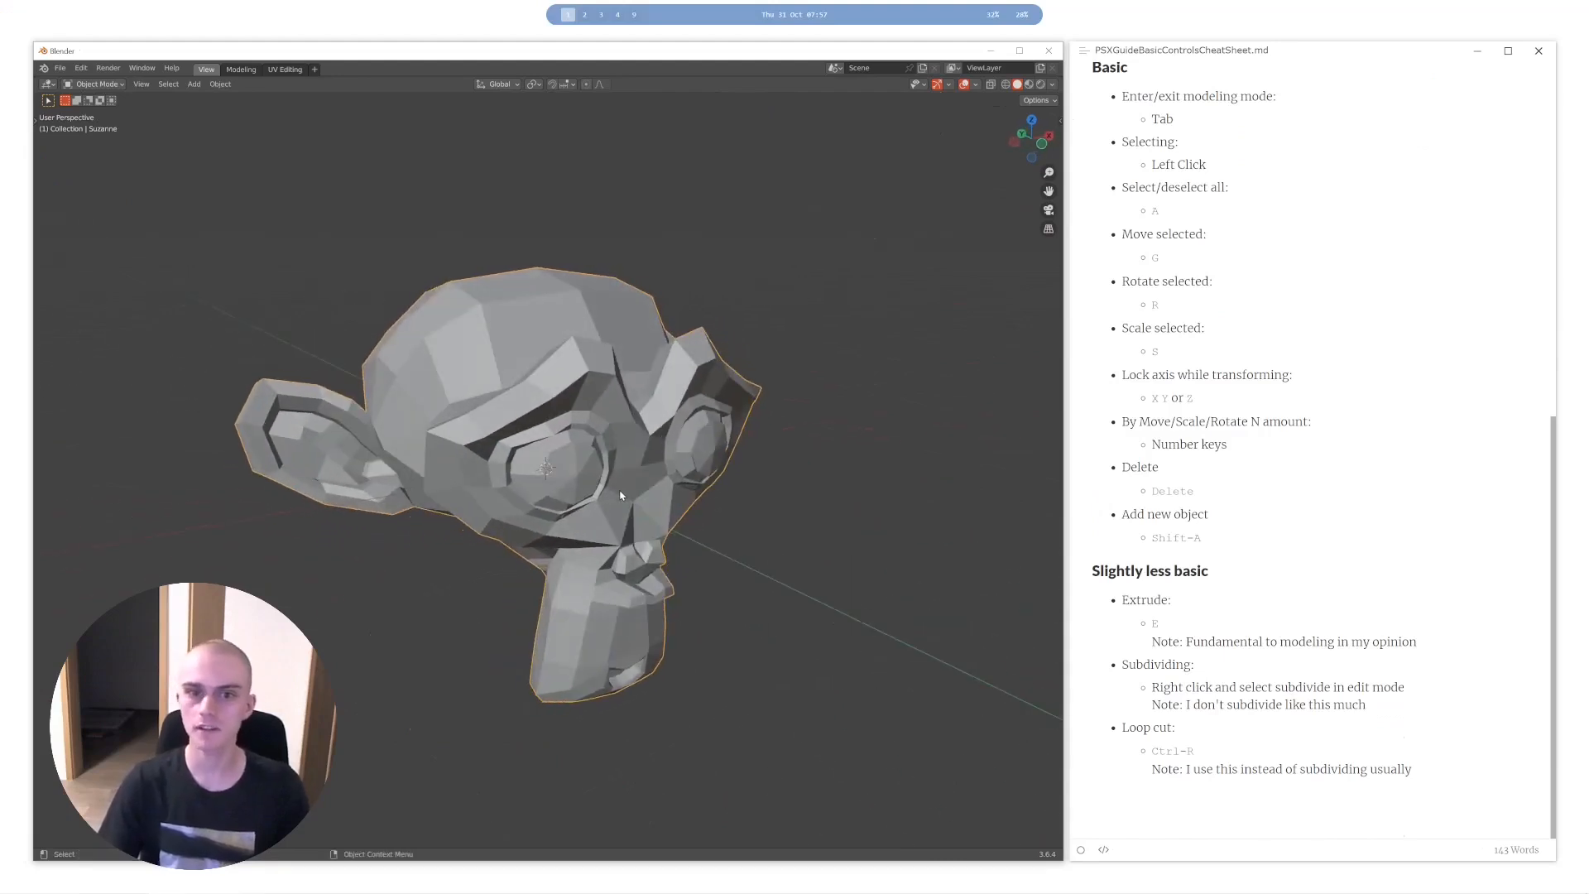
key("Delete")
- Add a new plane mesh and enter Edit Mode on it
key("shift+a")
mouse_move(621, 490)
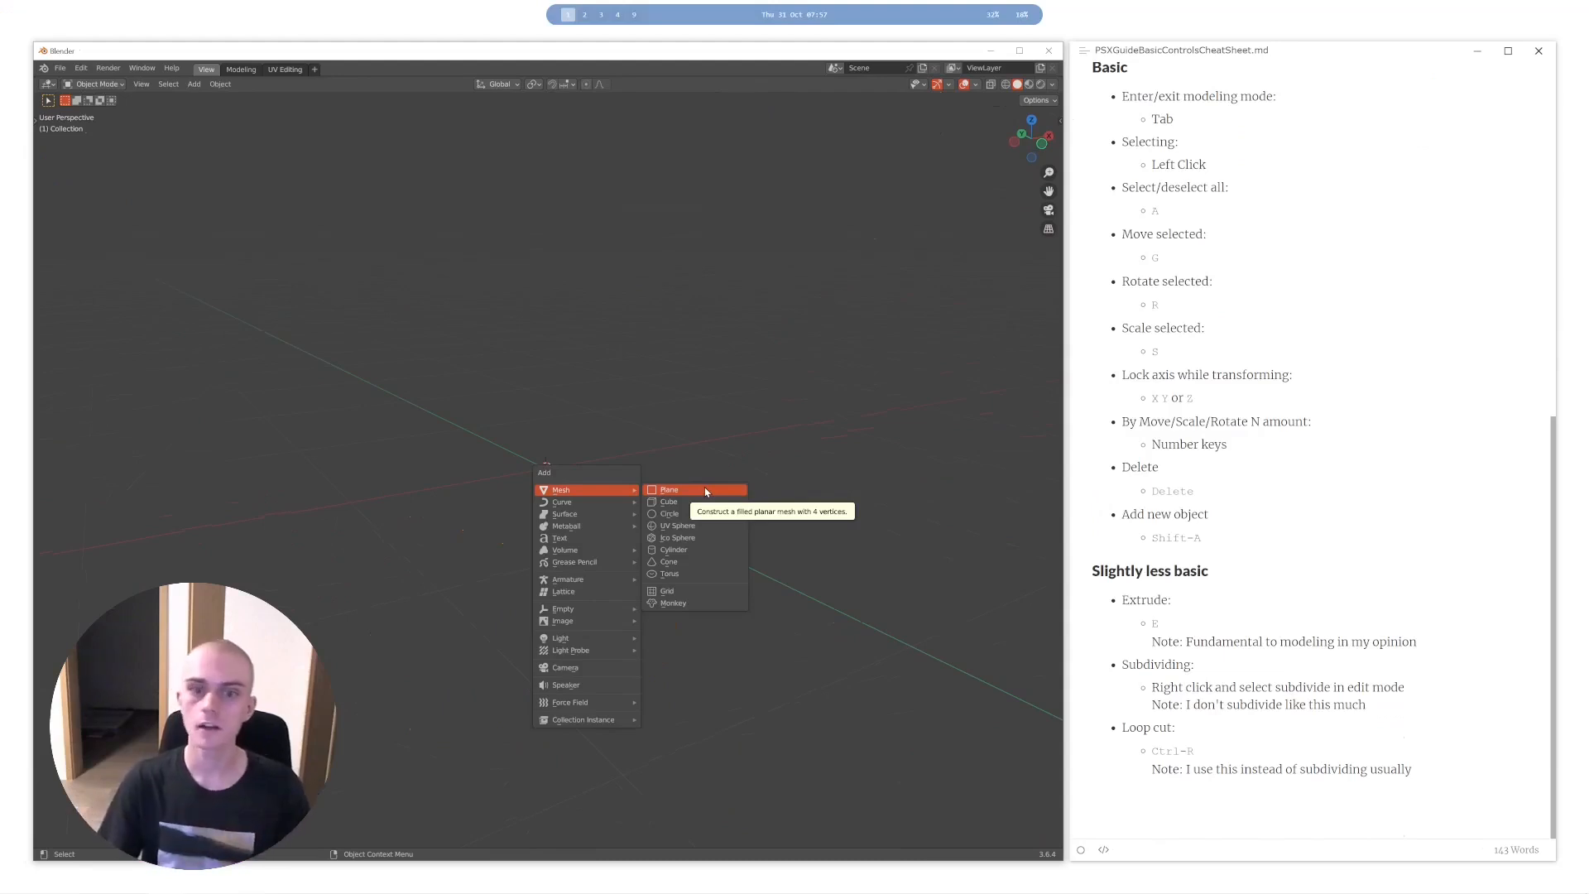
left_click(707, 492)
key("Tab")
middle_click_drag(706, 492, 622, 477)
- Select the whole plane, subdivide it once, and clear the selection
key("alt+a")
key("a")
right_click(648, 457)
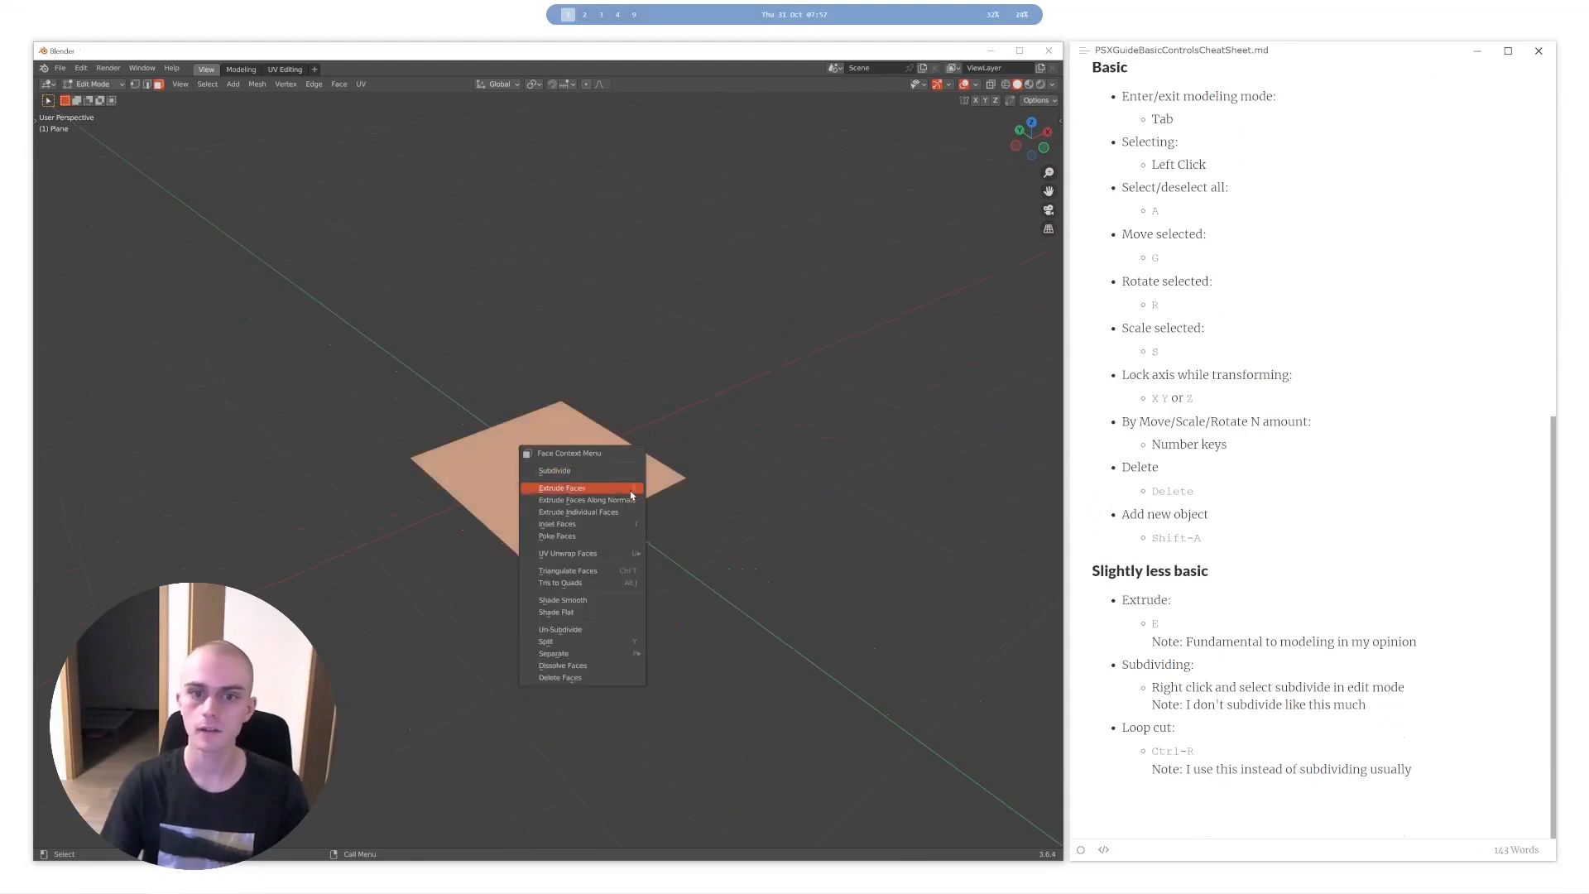
left_click(606, 470)
scroll(393, 500, "up", 3)
key("alt+a")
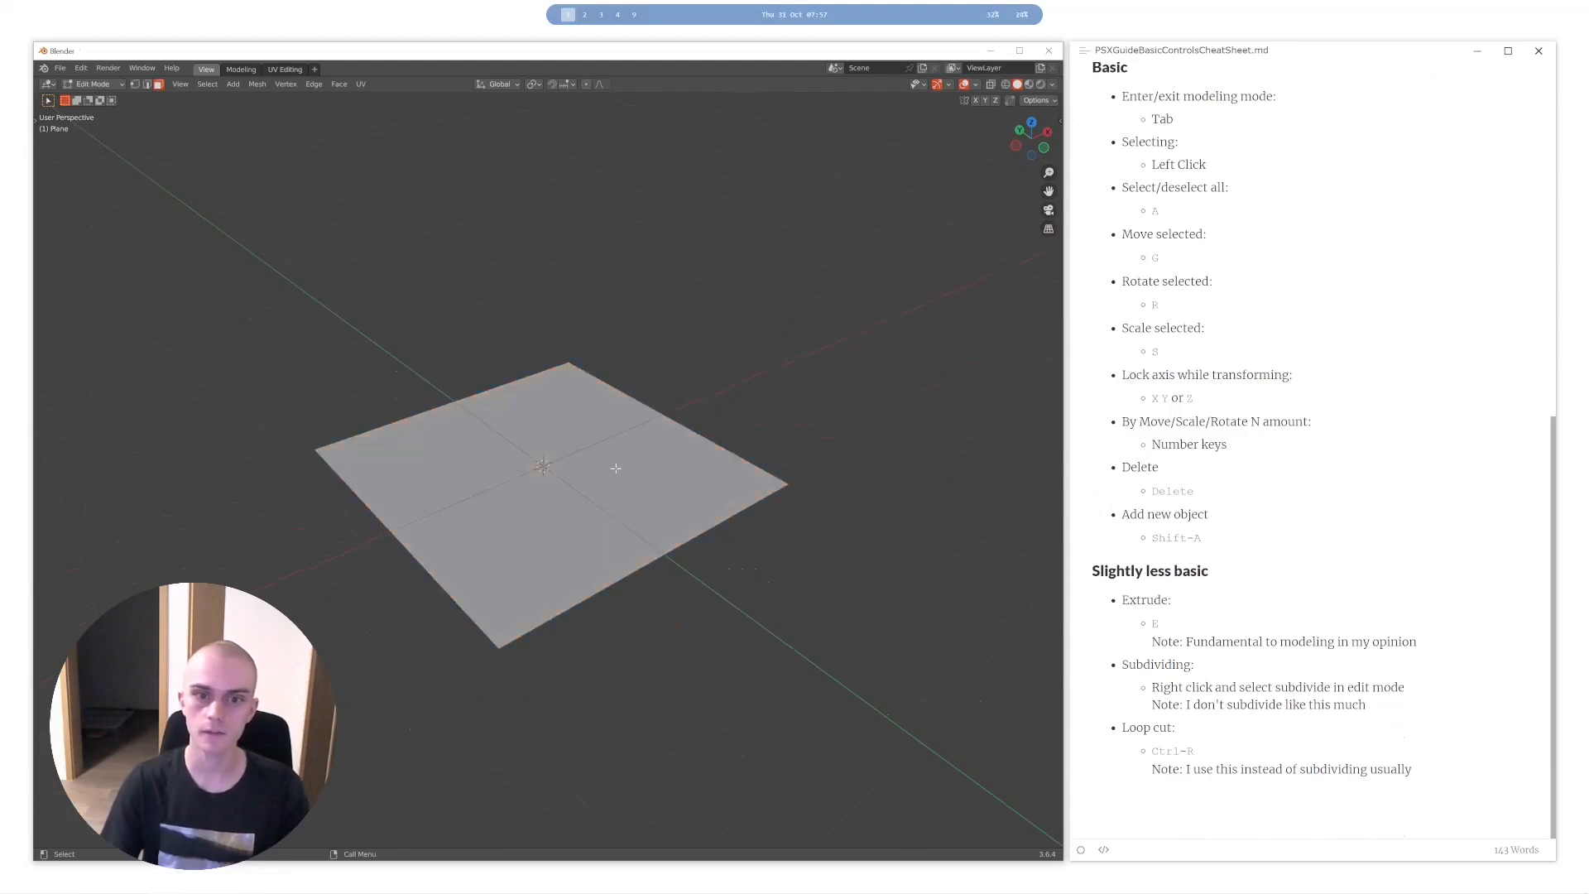
- Try subdividing a single quadrant face of the plane and undo the change
middle_click_drag(614, 472, 619, 486)
left_click(587, 408)
right_click(604, 445)
left_click(606, 443)
key("alt+a")
middle_click_drag(571, 373, 575, 385)
key("ctrl+z")
key("ctrl+z")
key("ctrl+z")
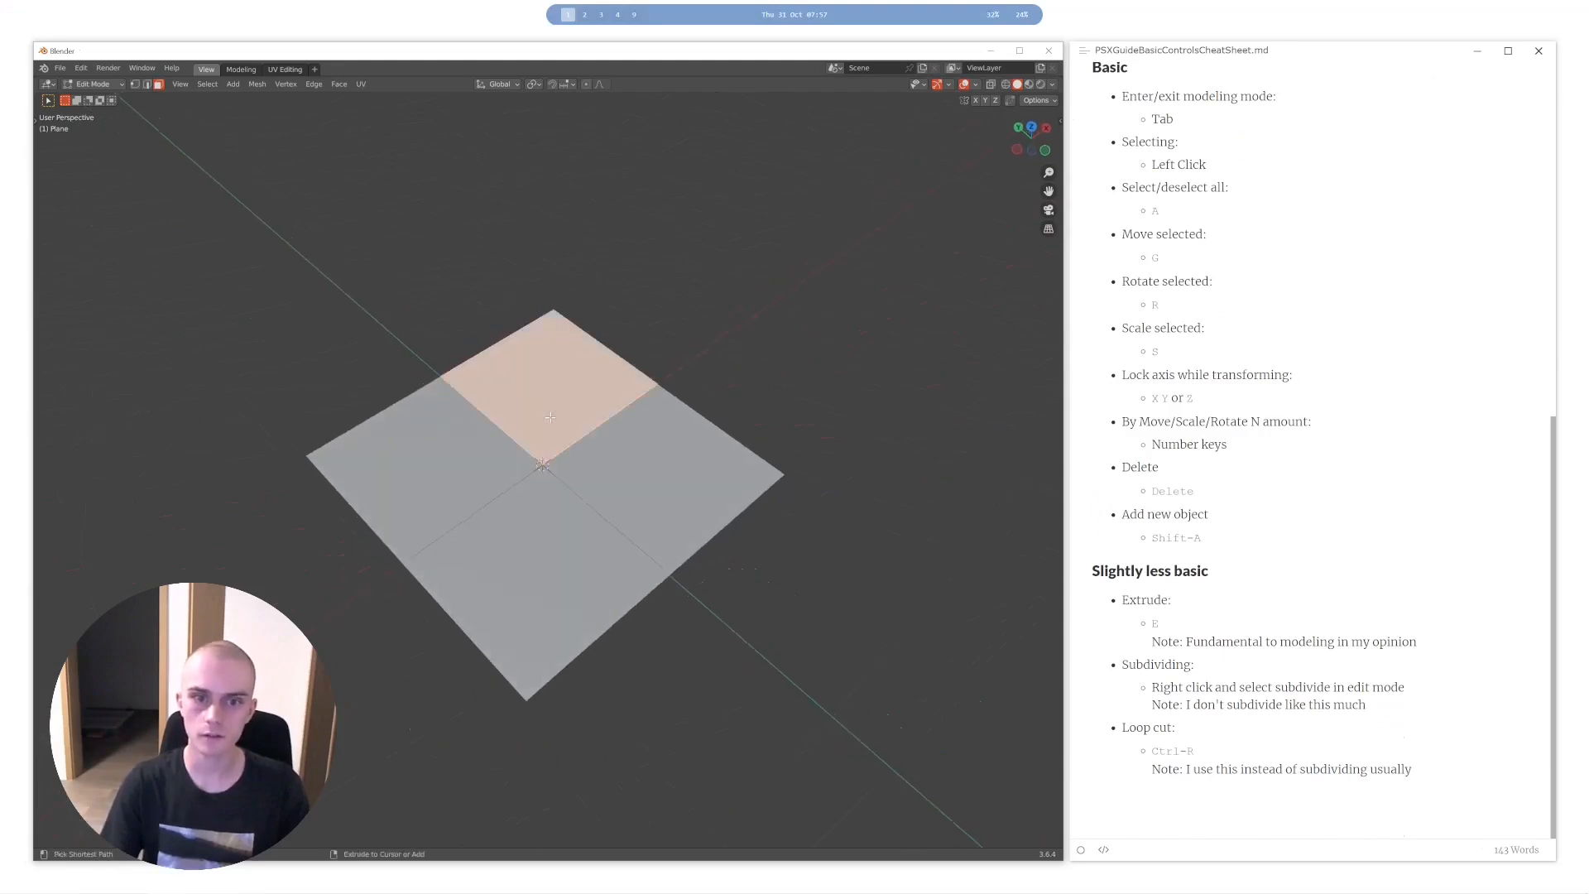
- Subdivide only the plane's far quadrant and select the quadrant next to it
left_click(569, 399)
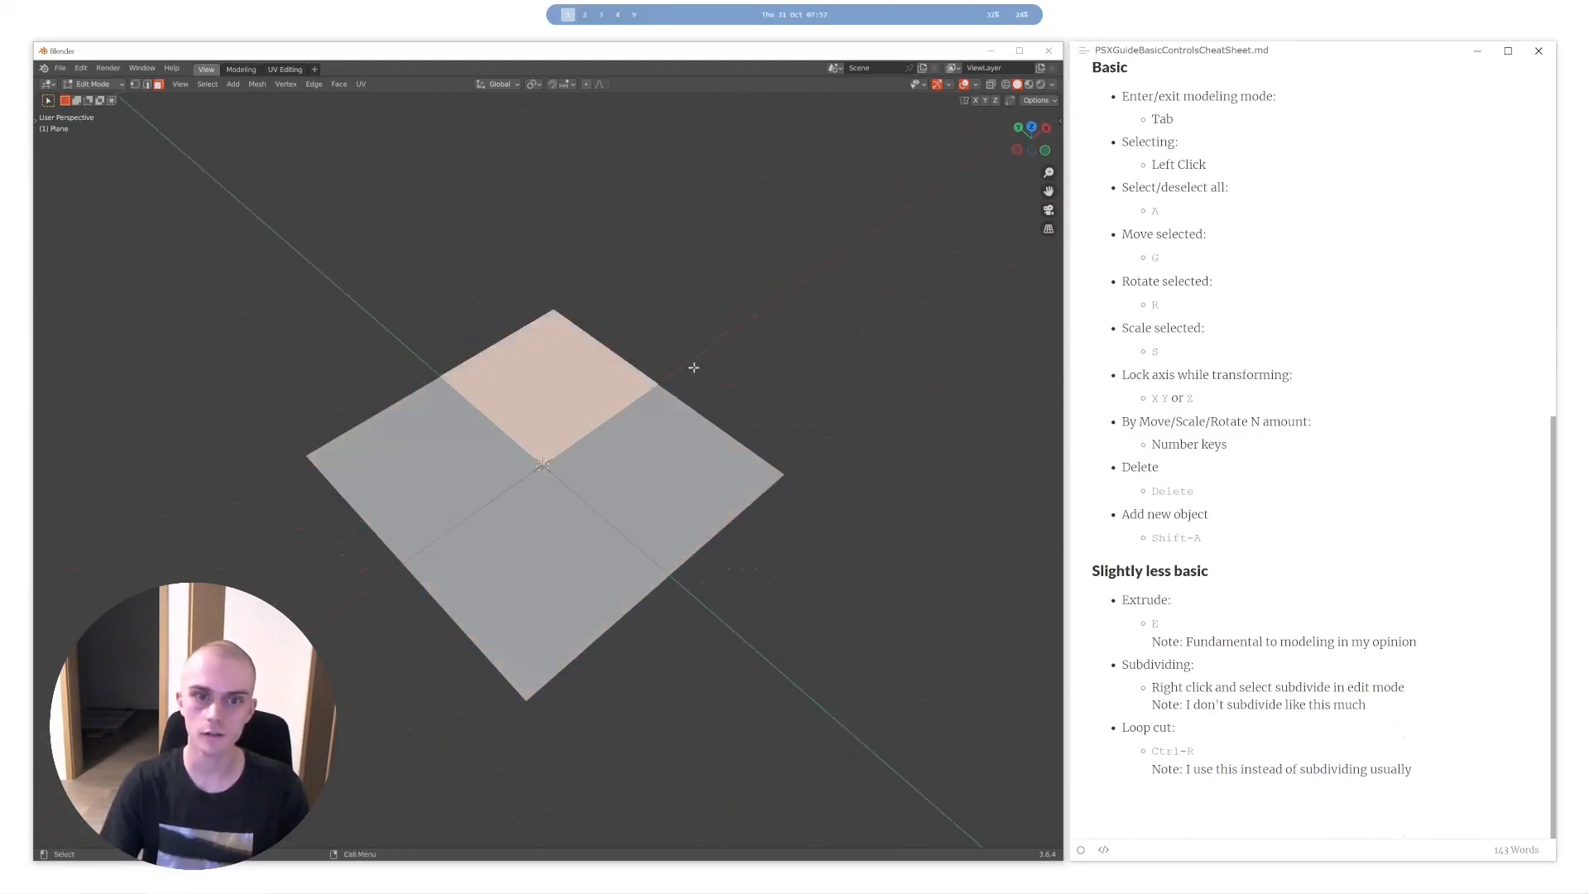
right_click(648, 442)
left_click(645, 441)
key("a")
key("a")
scroll(579, 464, "up", 3)
middle_click_drag(654, 455, 587, 554)
left_click(588, 554)
scroll(527, 627, "down", 4)
middle_click_drag(528, 627, 627, 452)
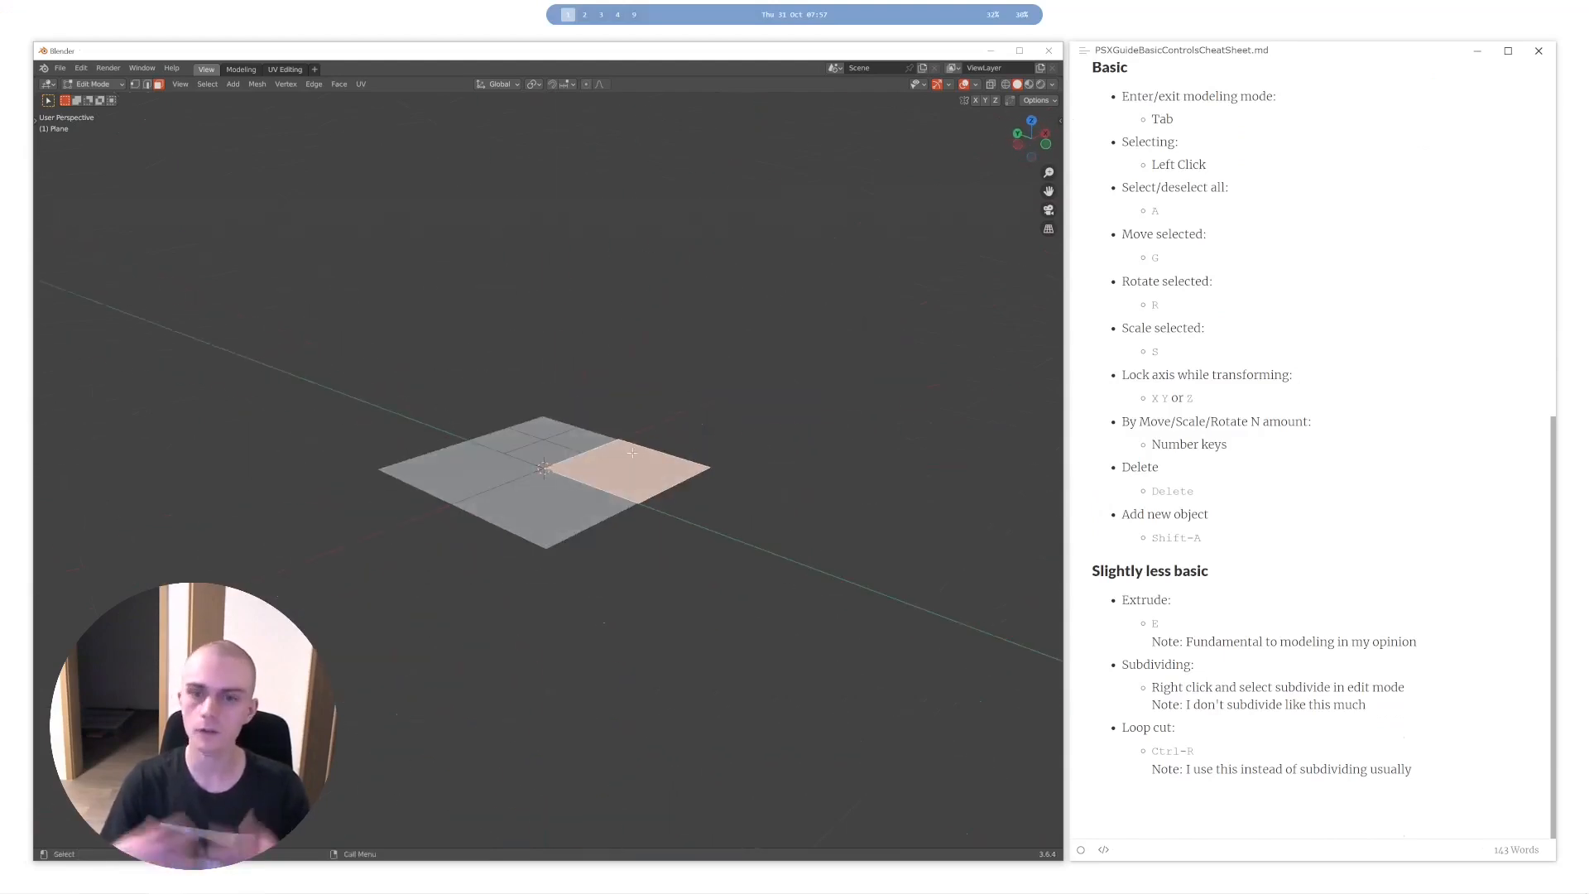
- Clear the selection, pick one quadrant face of the plane, and move it upward to stretch the surrounding faces
scroll(632, 453, "up", 5)
key("a")
key("a")
middle_click_drag(664, 415, 607, 489)
left_click(726, 461)
key("g")
right_click(734, 551)
left_click(727, 351)
key("g")
left_click(686, 235)
- Select the flat face next to the raised part and move and rotate it freely
middle_click_drag(716, 376, 653, 431)
left_click(459, 473)
key("r")
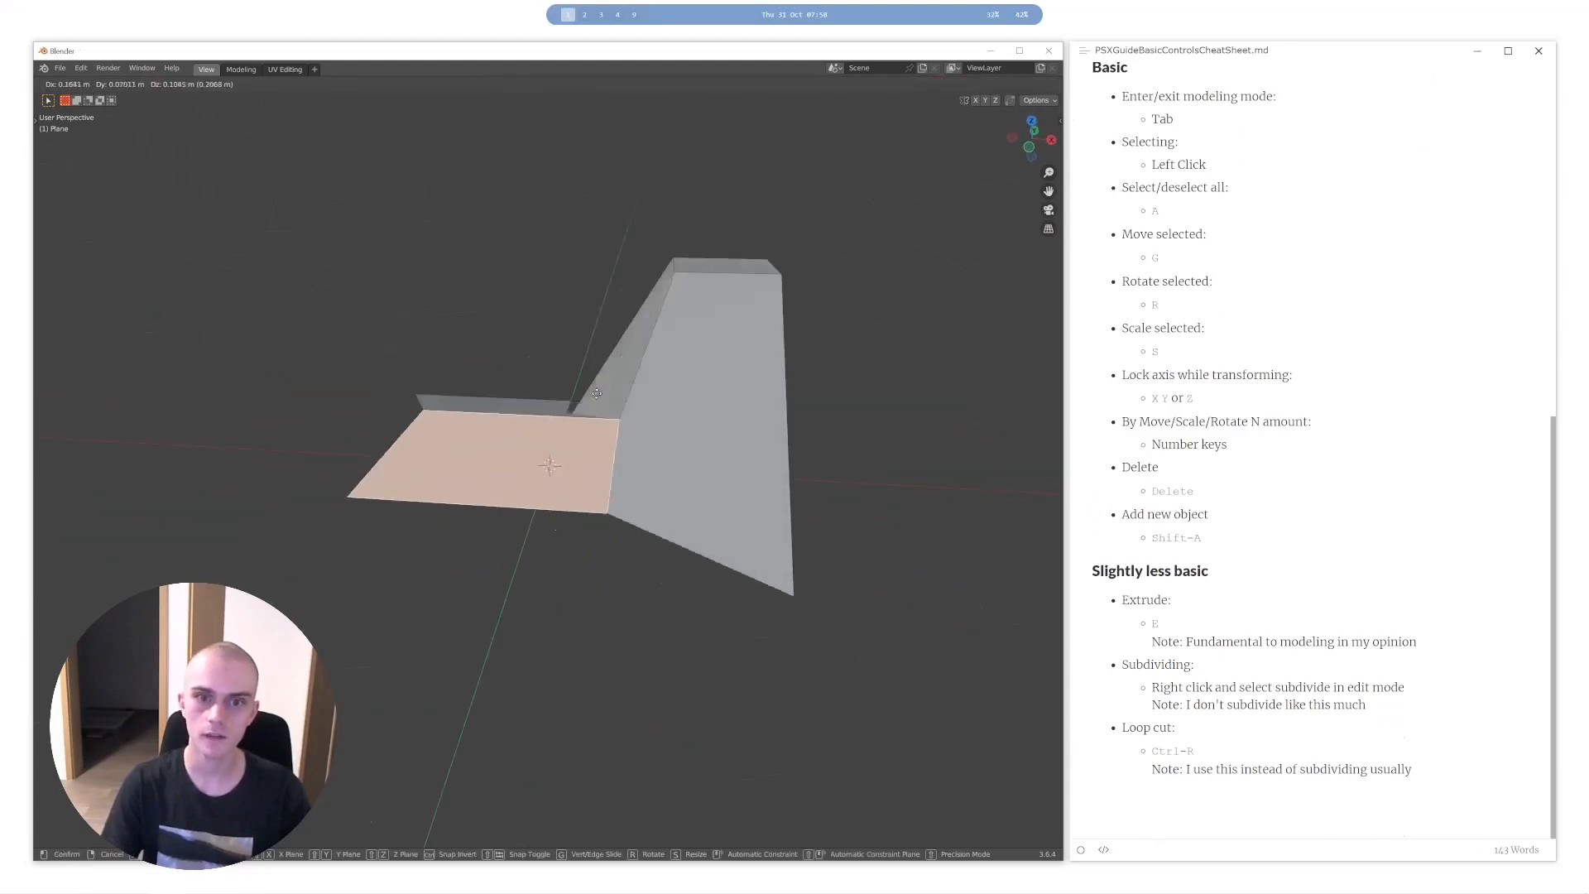
left_click(649, 464)
middle_click_drag(649, 464, 600, 374)
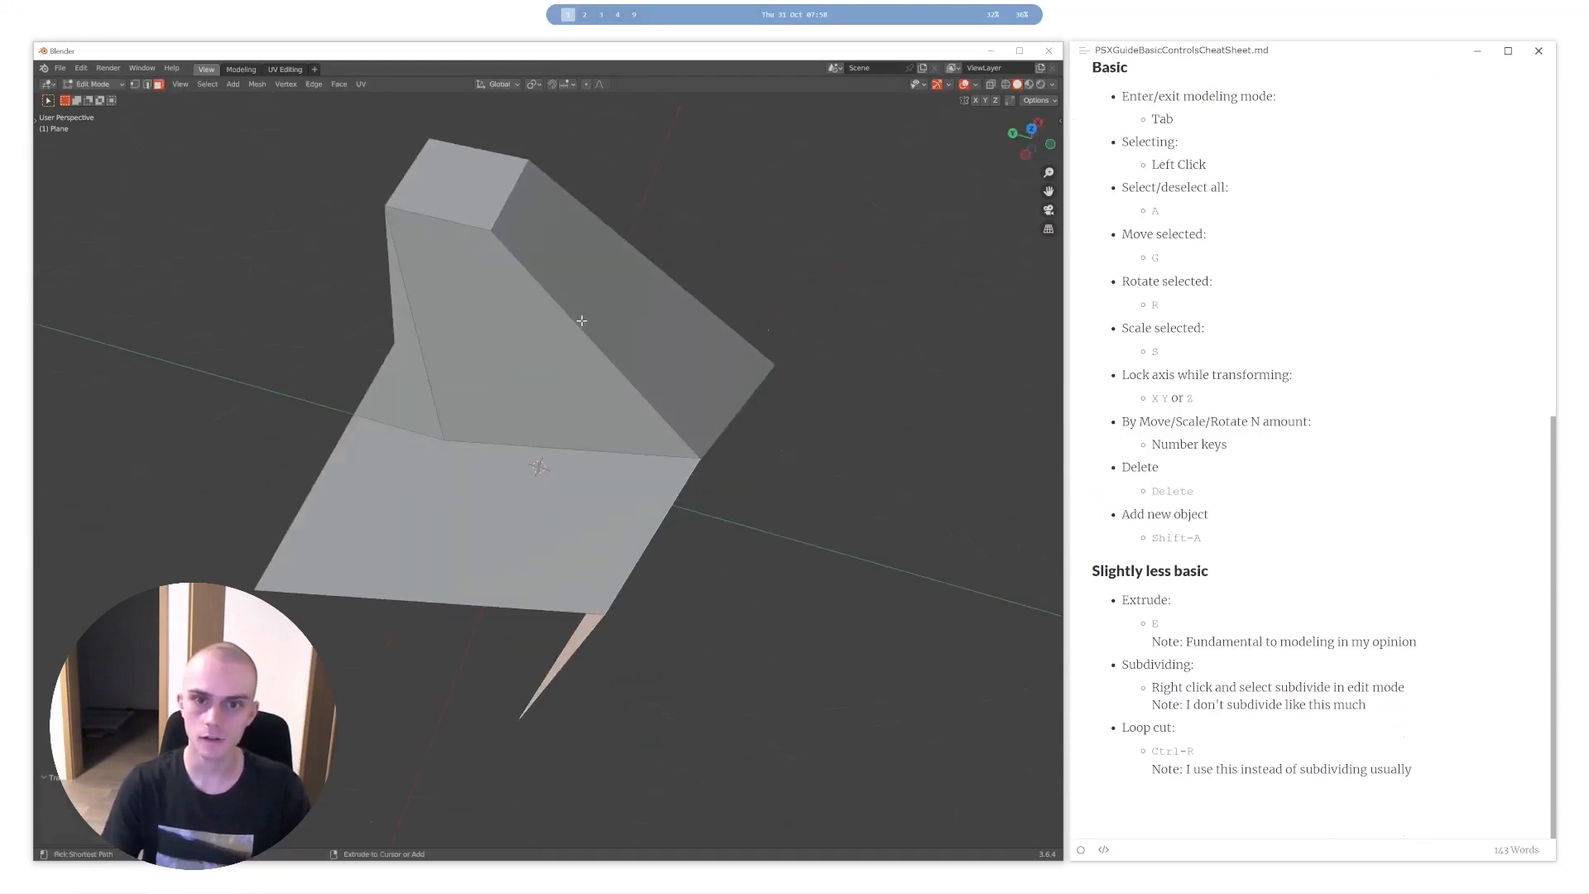
- Return to Object Mode and delete the deformed plane
key("Tab")
middle_click_drag(631, 465, 585, 447)
key("Delete")
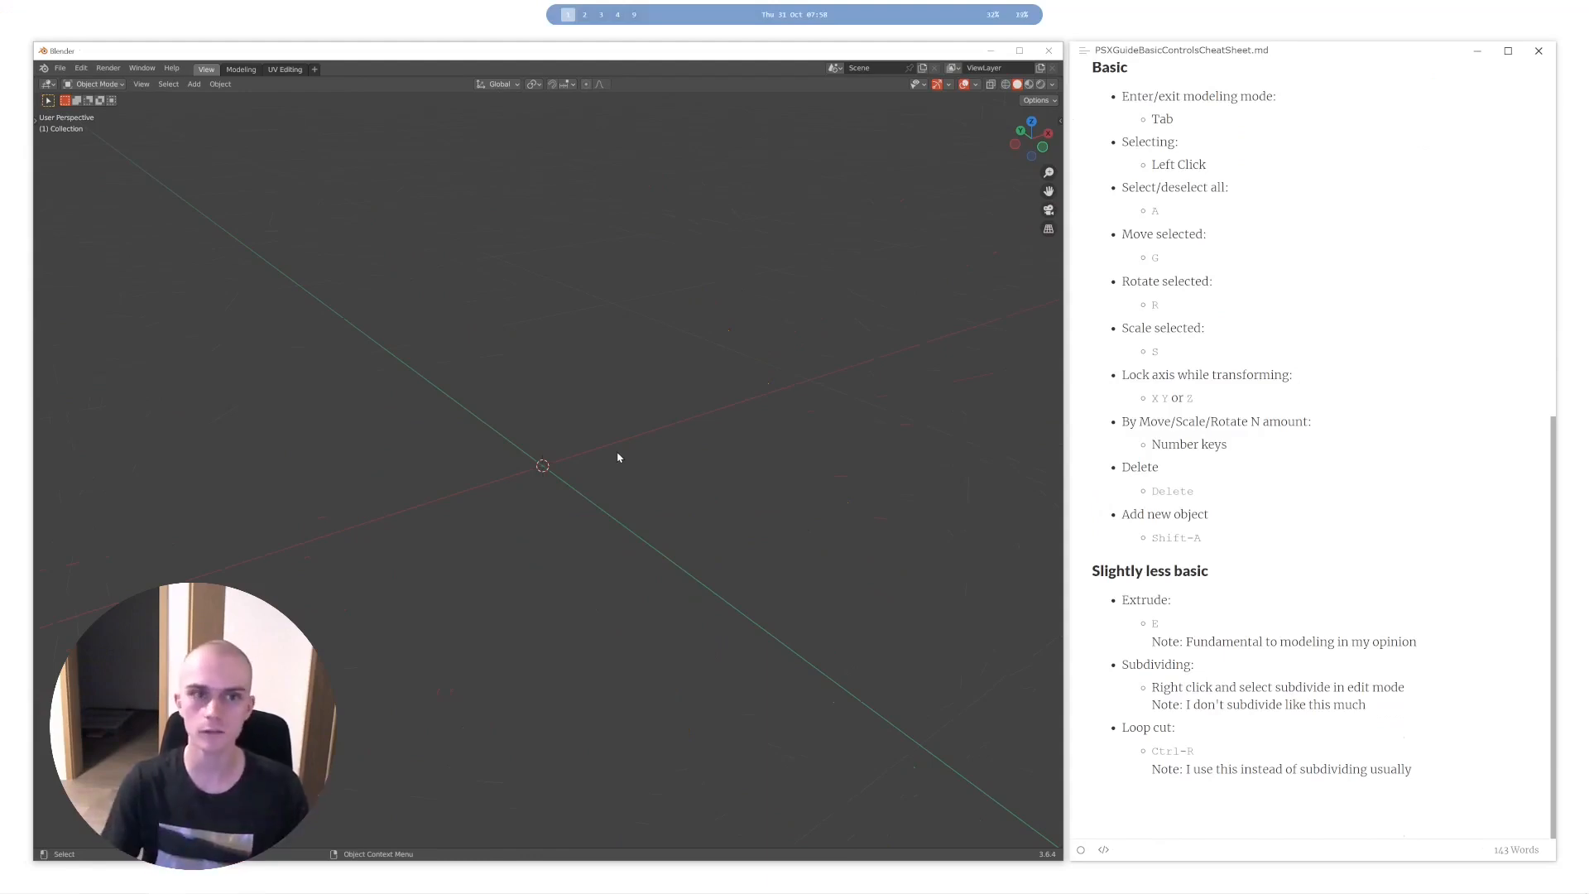
- Add a new cube, enter Edit Mode on it, and clear the selection
key("shift+a")
left_click(649, 463)
key("Tab")
key("alt+a")
middle_click_drag(647, 453, 671, 439)
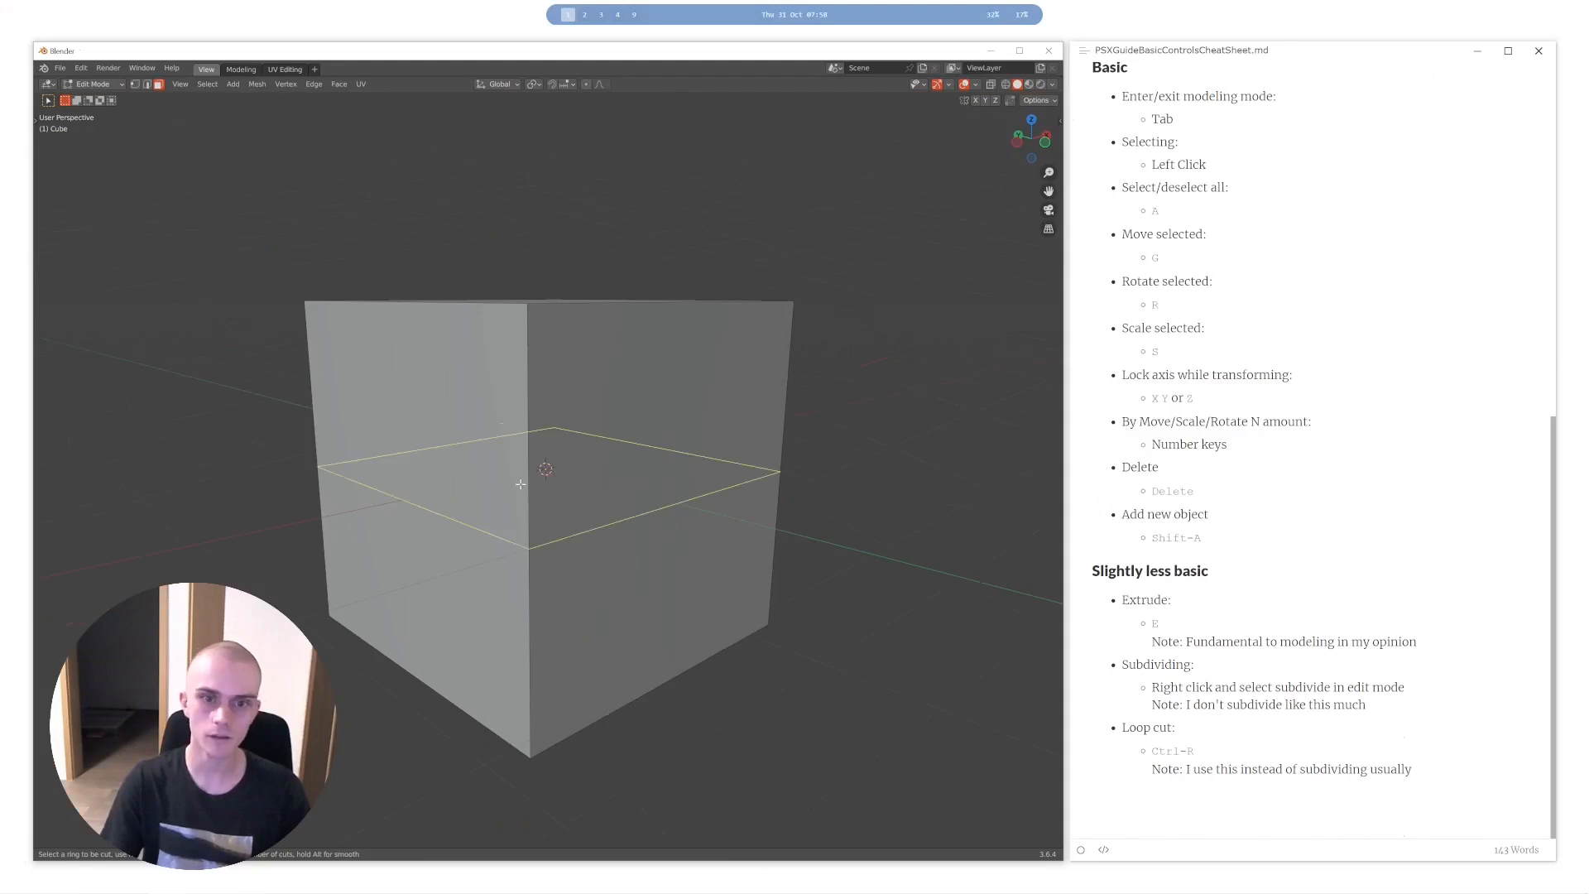
- Try a vertical loop cut on the cube without sliding it, and undo the cut
left_click(667, 377)
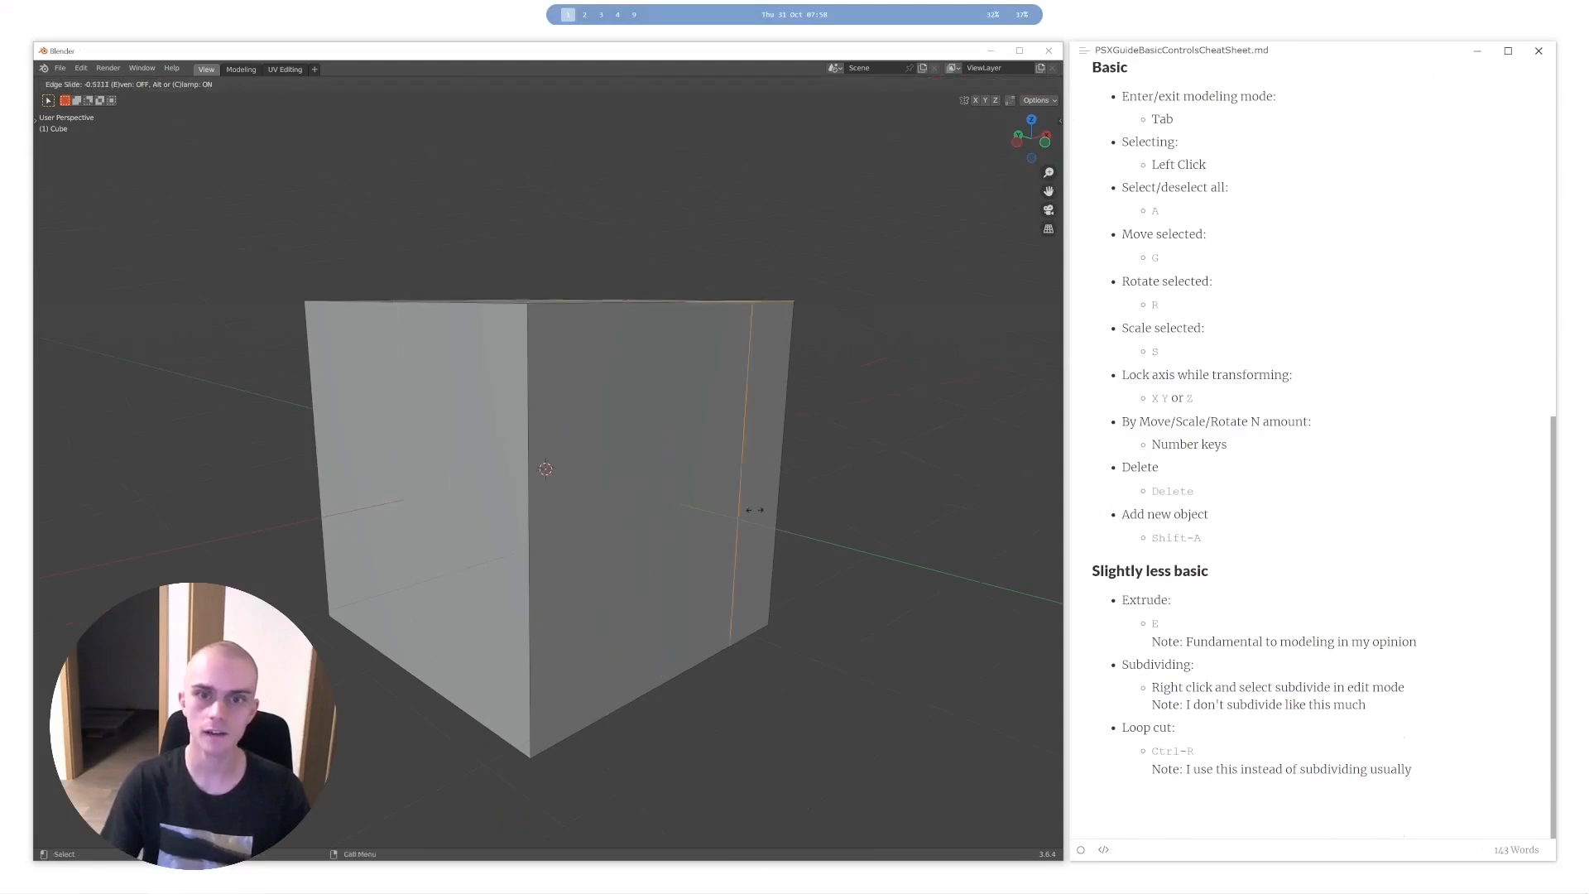
right_click(729, 481)
middle_click_drag(723, 418, 669, 469)
key("ctrl+z")
- Add a vertical loop cut to the cube, slide it close to the middle, and clear the selection
key("ctrl+r")
left_click(661, 365)
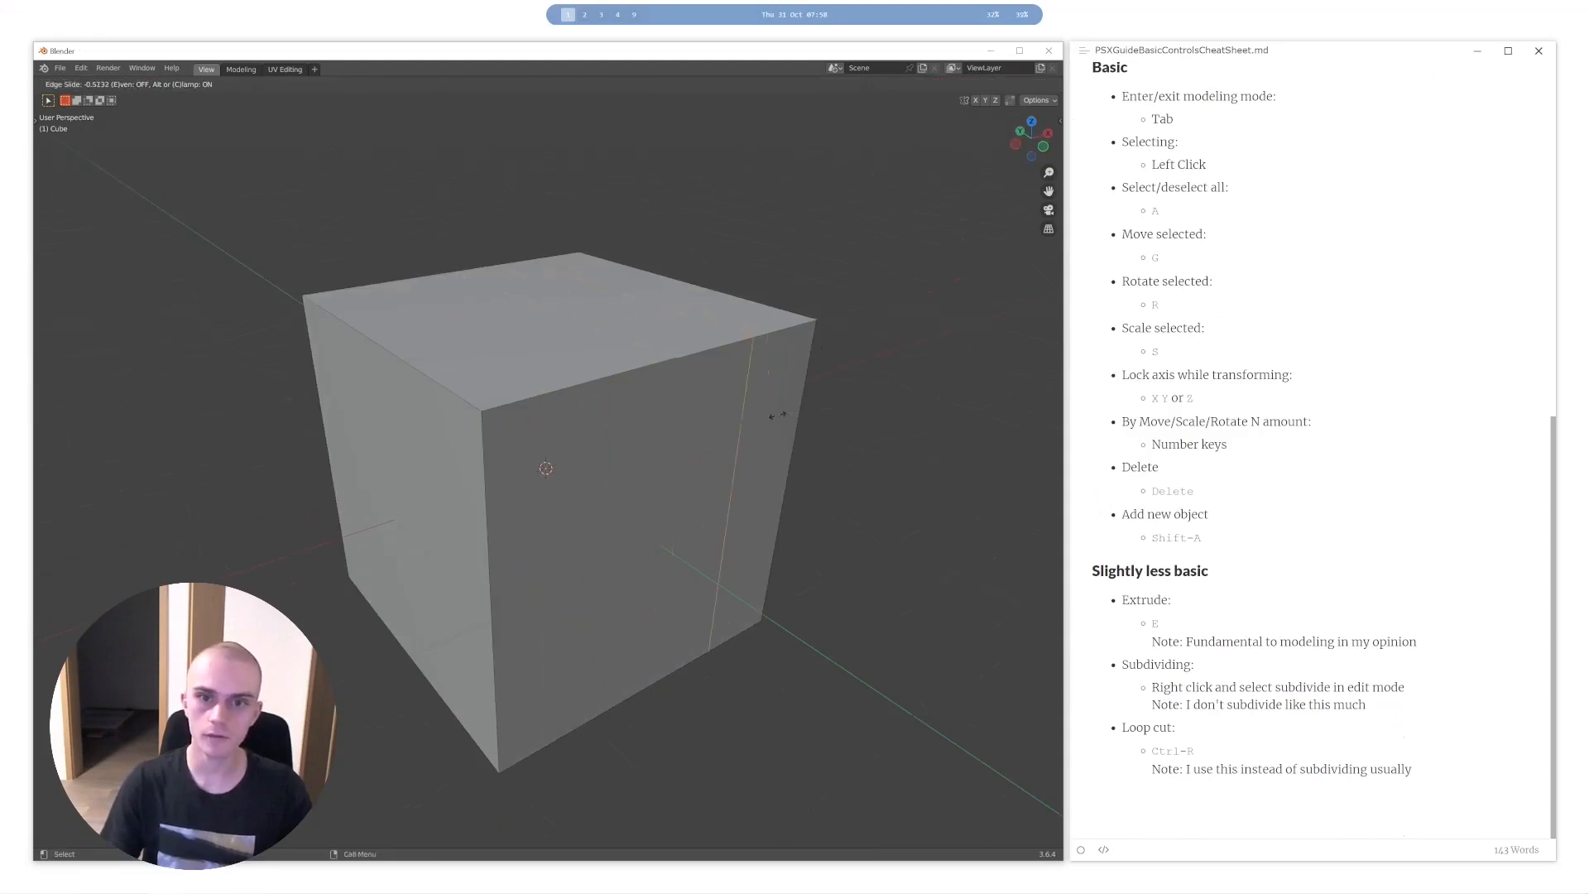
left_click(659, 442)
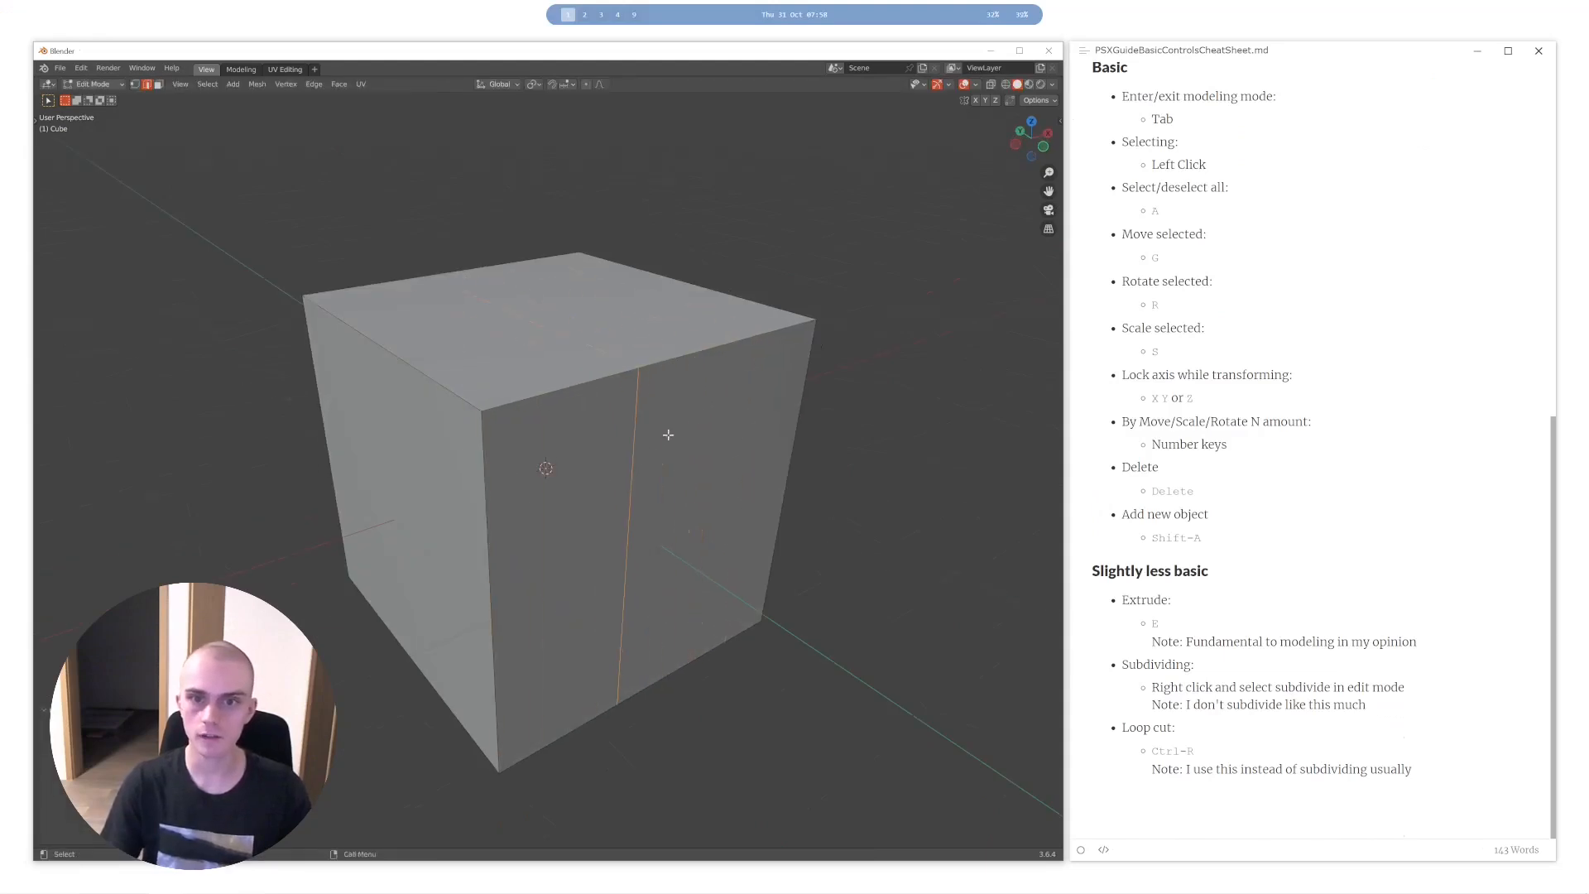
middle_click_drag(660, 440, 577, 418)
left_click(589, 361)
key("g")
left_click(642, 354)
middle_click_drag(649, 351, 580, 374)
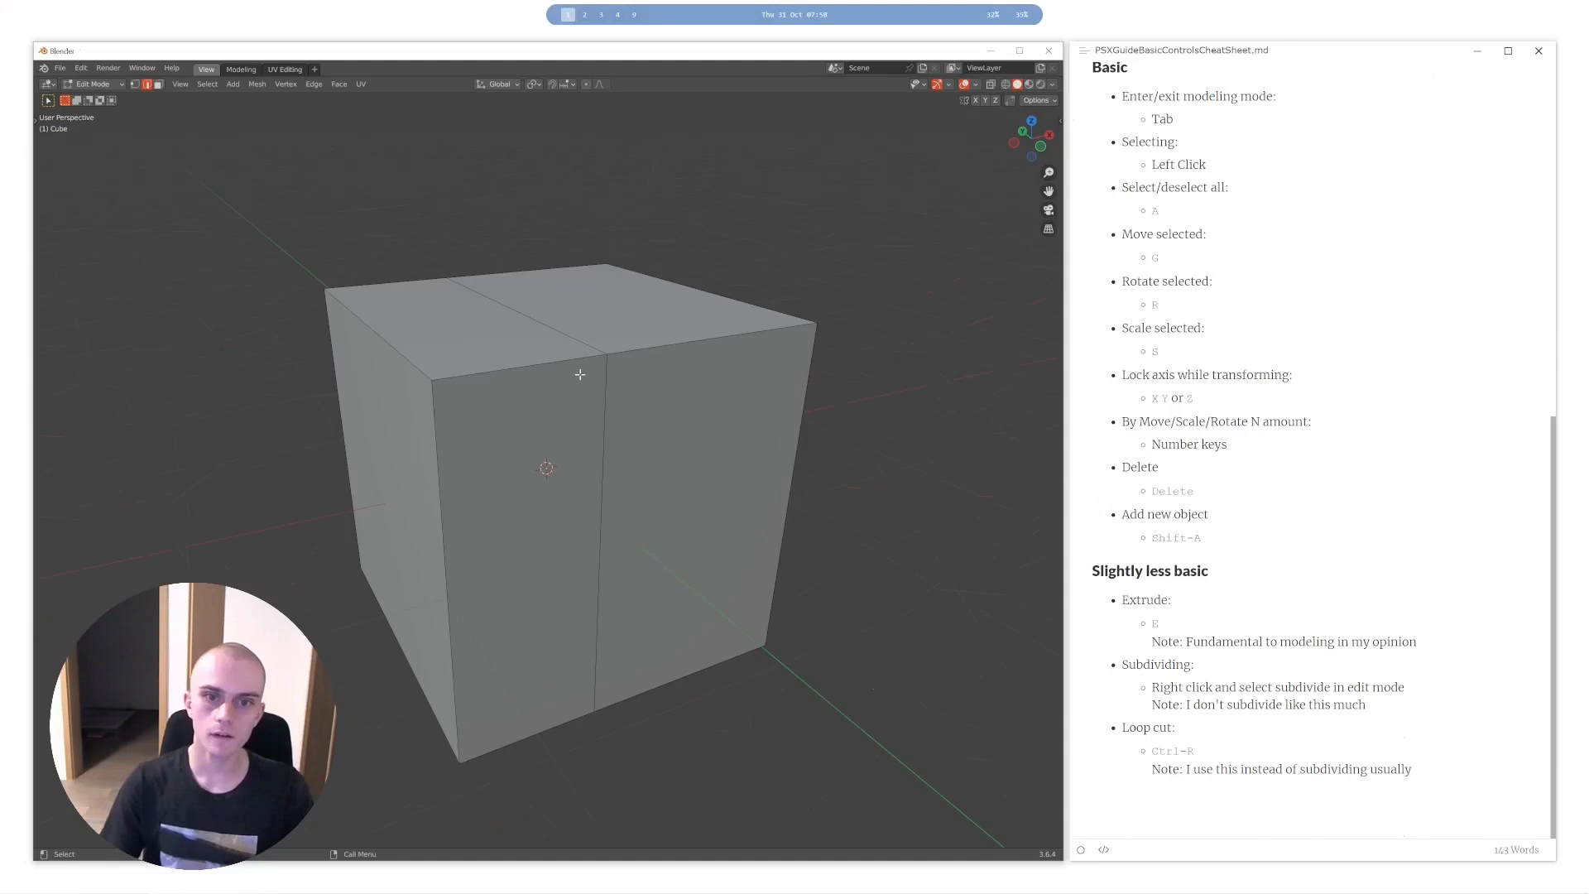
- Add a second vertical loop cut in the cube section beside the first cut
key("ctrl+r")
left_click(700, 355)
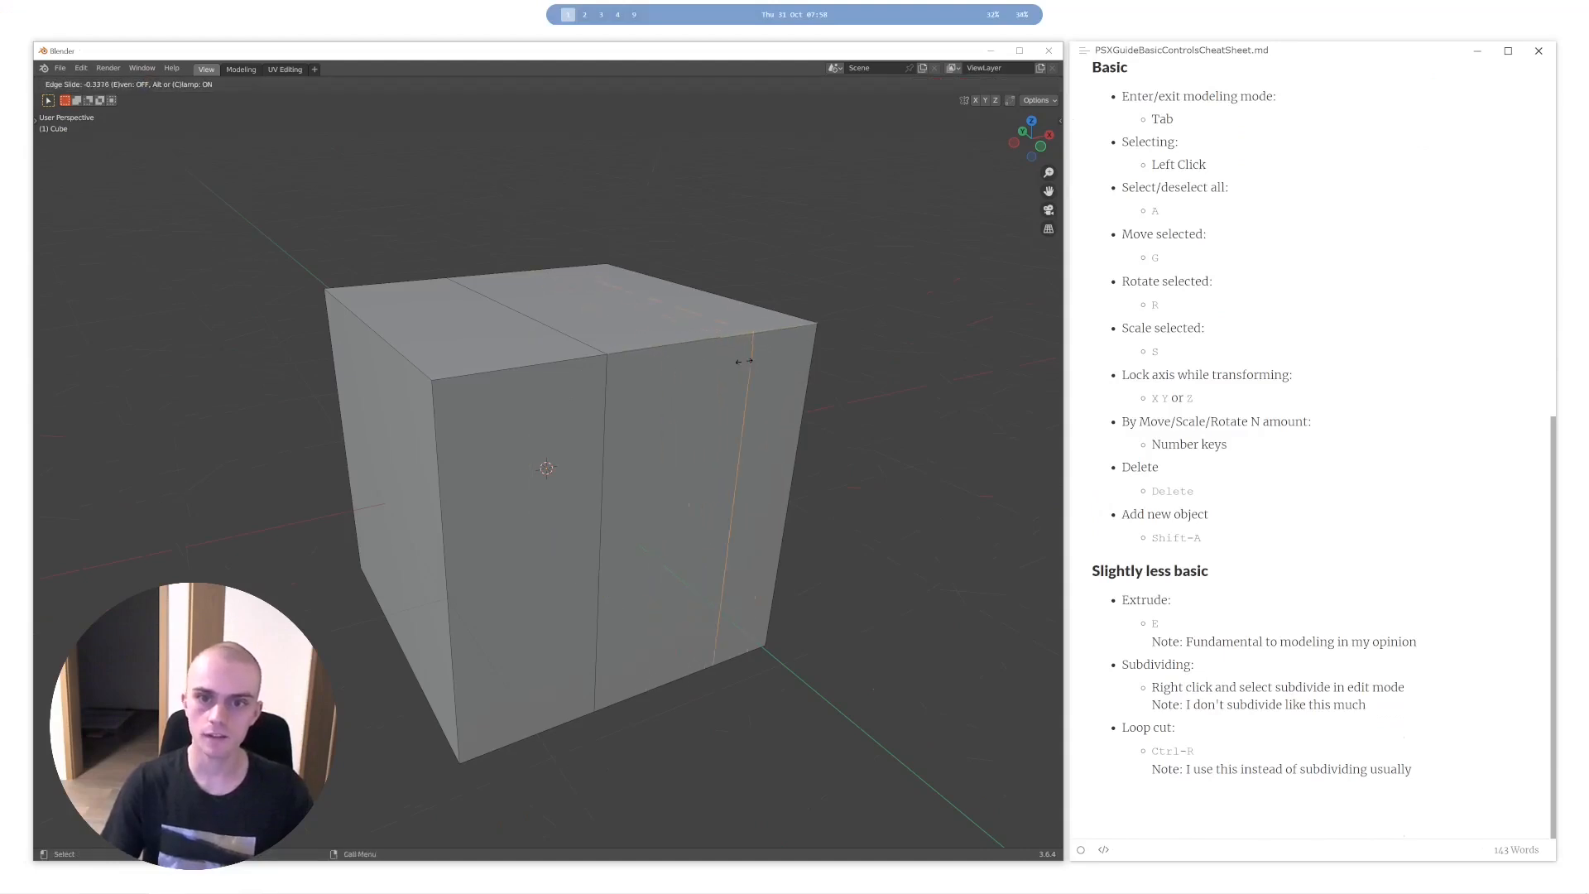
left_click(780, 379)
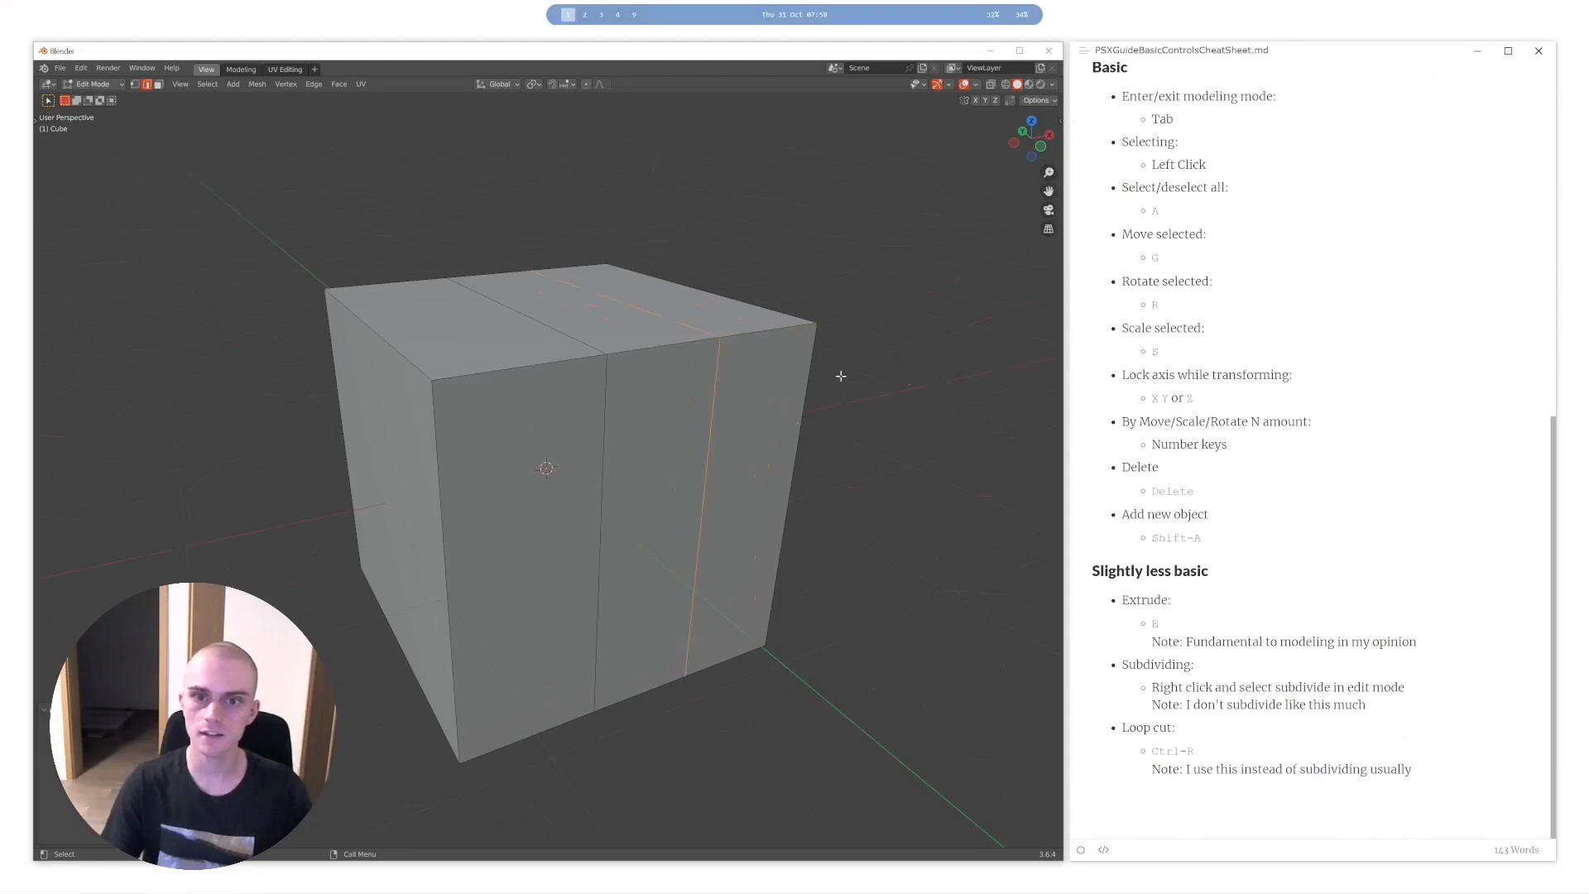
- Undo the loop cuts so far on the cube
key("ctrl+z")
key("ctrl+z")
key("ctrl+z")
key("ctrl+z")
key("ctrl+z")
- Place a single vertical loop cut around the middle of the cube and clear the selection
key("ctrl+r")
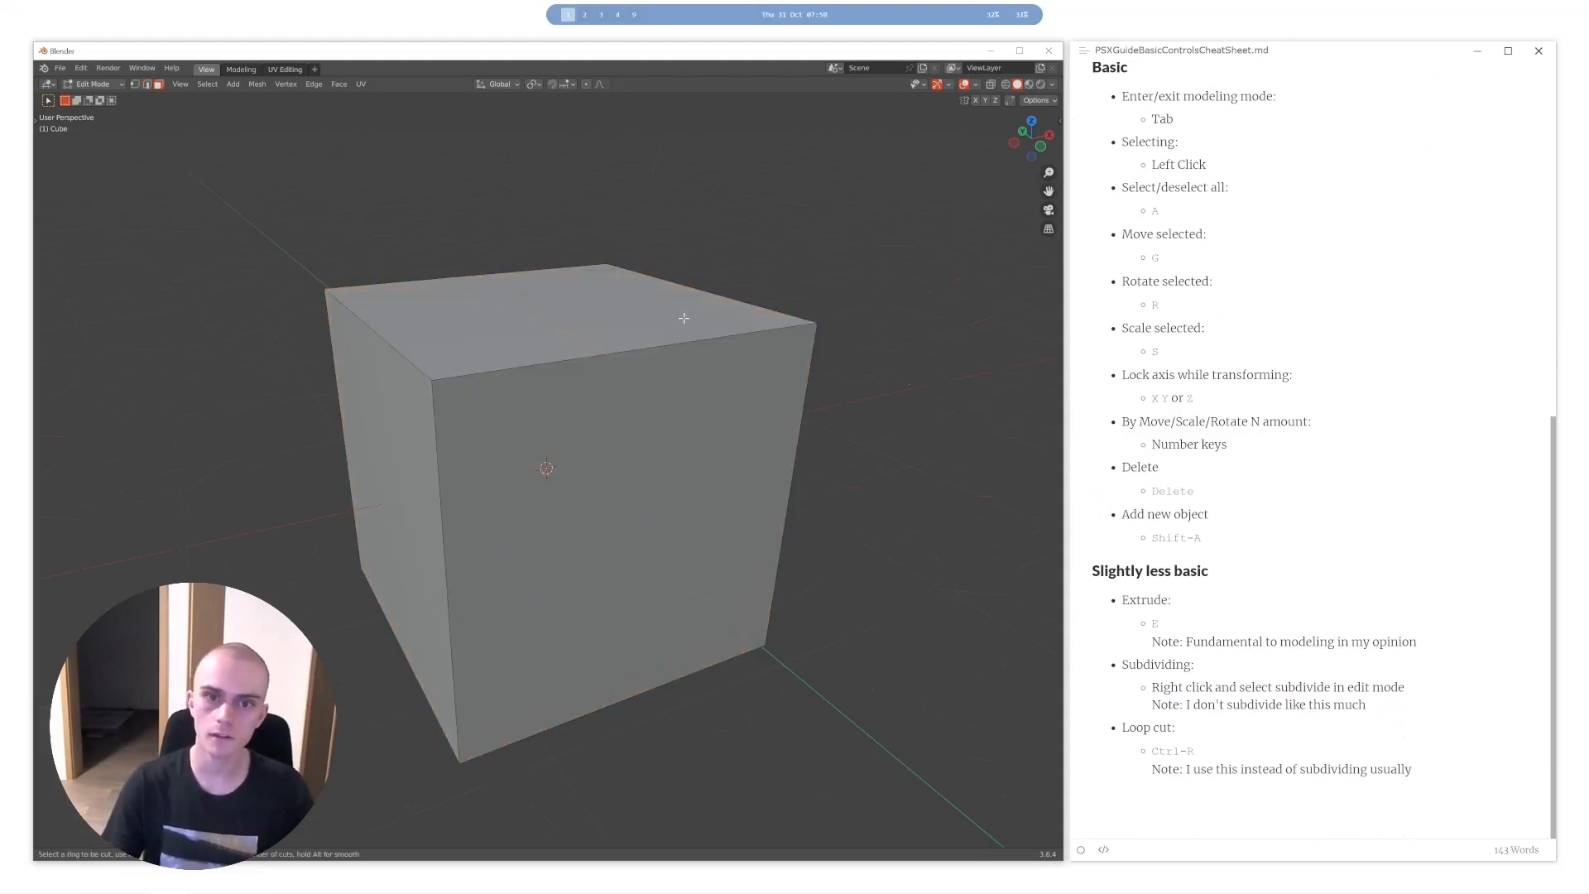
left_click(671, 344)
left_click(670, 344)
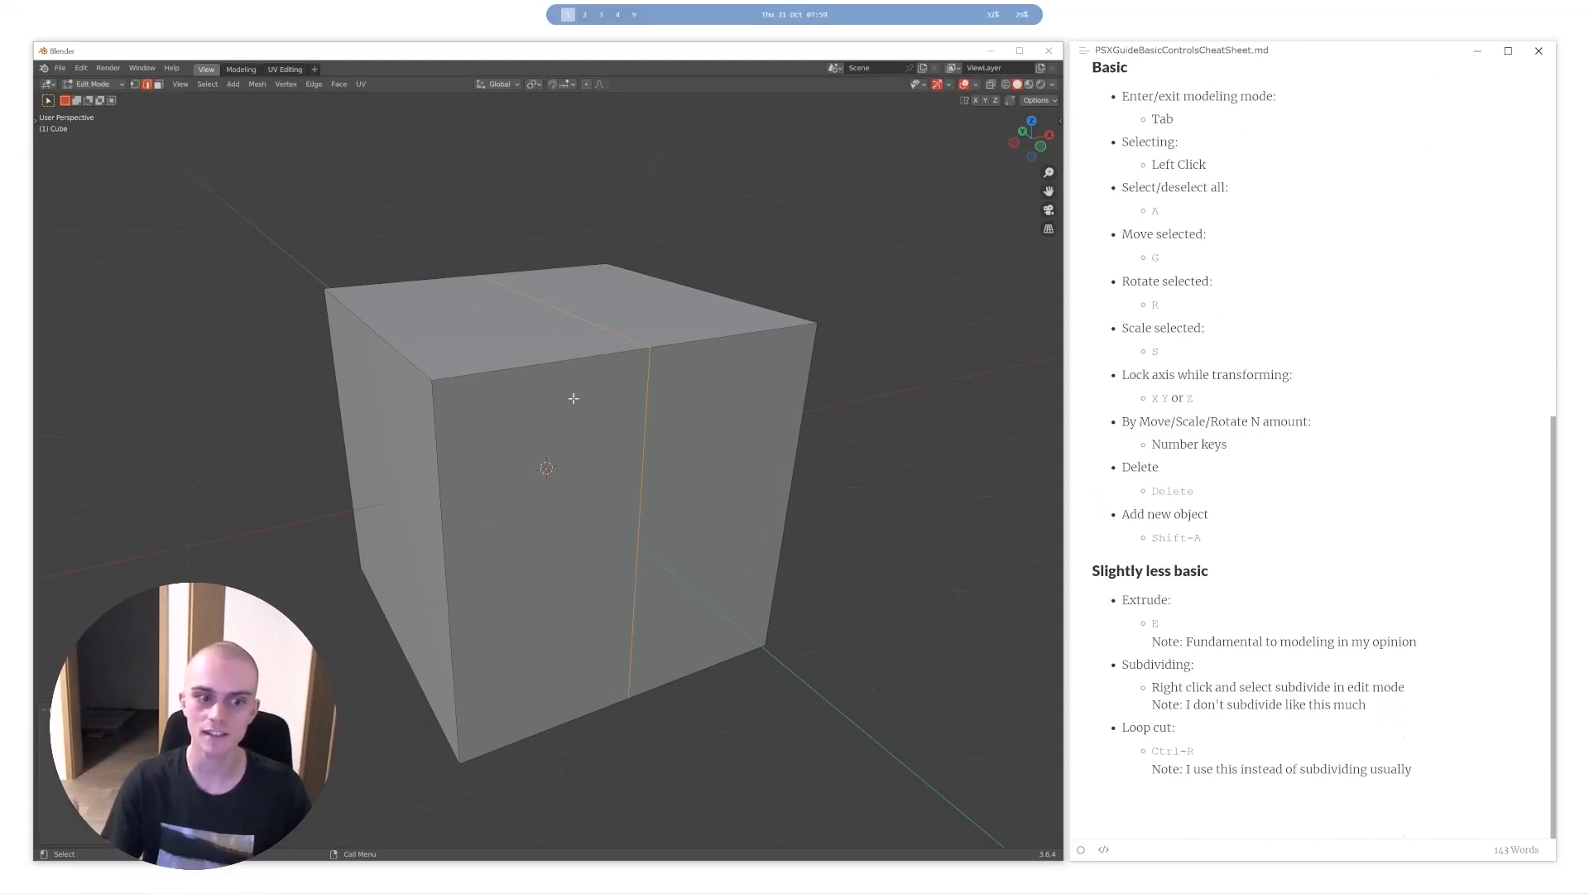
key("ctrl+r")
left_click(633, 348)
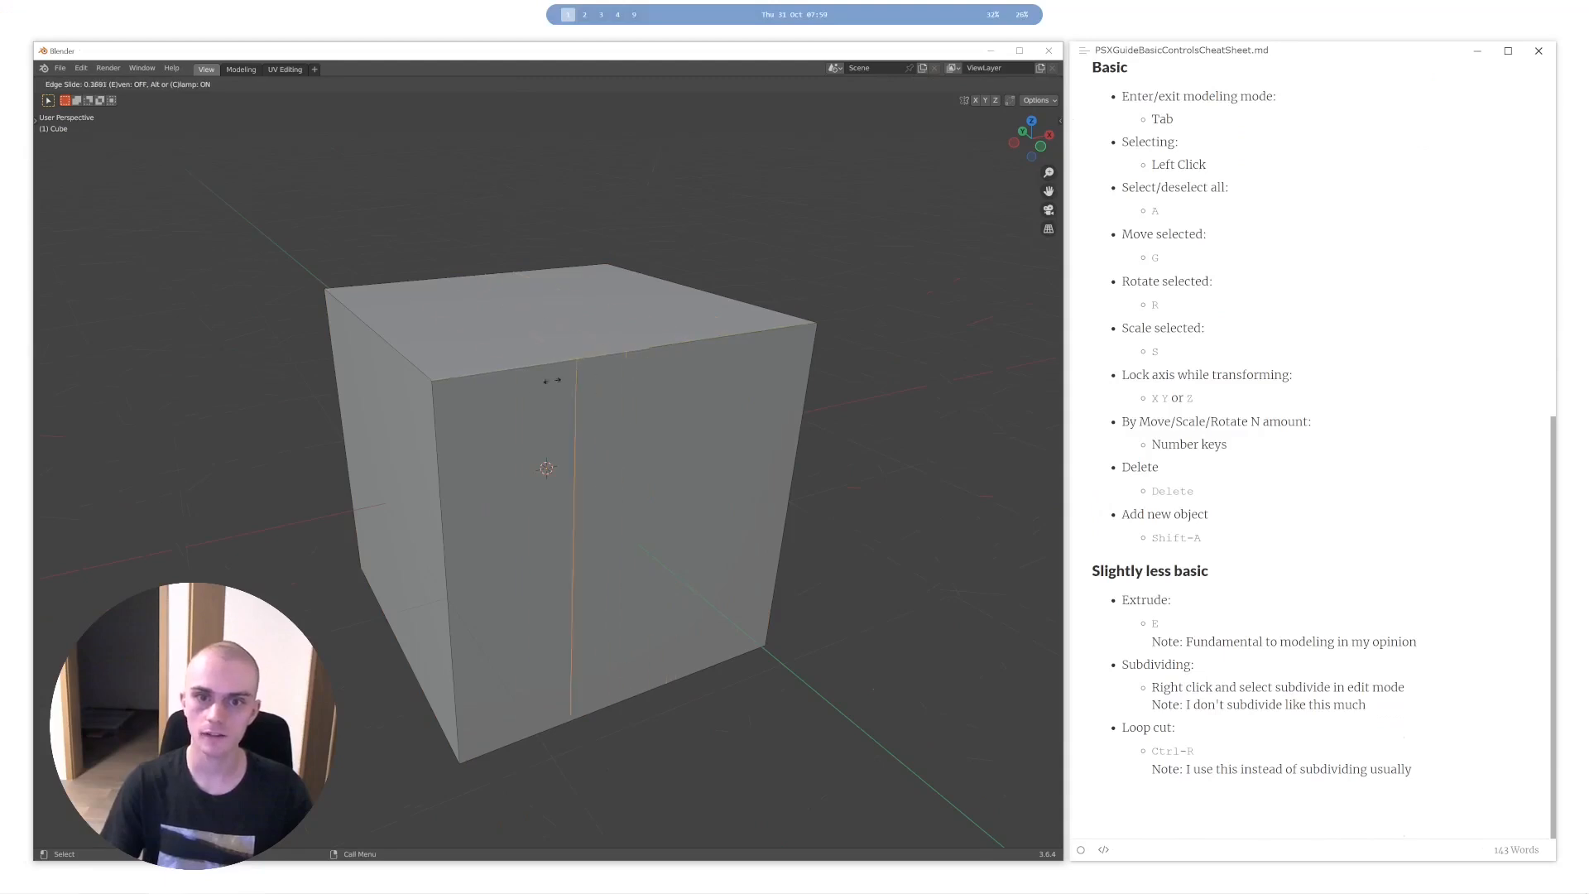
left_click(702, 430)
middle_click_drag(631, 398, 582, 352)
key("a")
key("a")
- View the cut cube and go back to the beginning of the controls cheat sheet
scroll(611, 356, "down", 1)
scroll(568, 397, "down", 1)
scroll(613, 396, "up", 1)
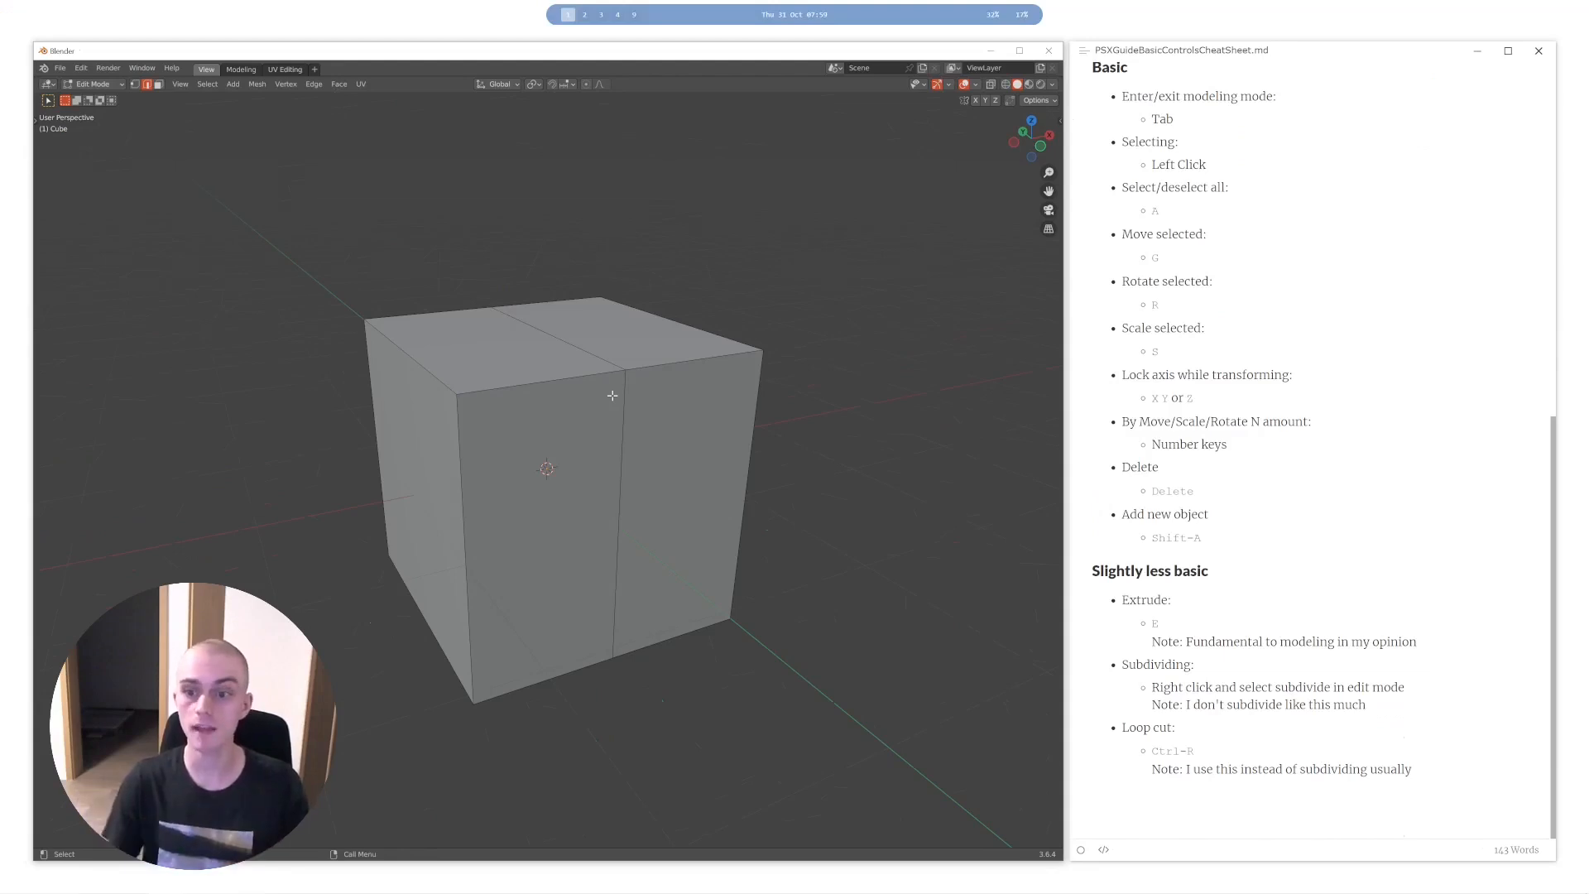
scroll(1286, 372, "up", 8)
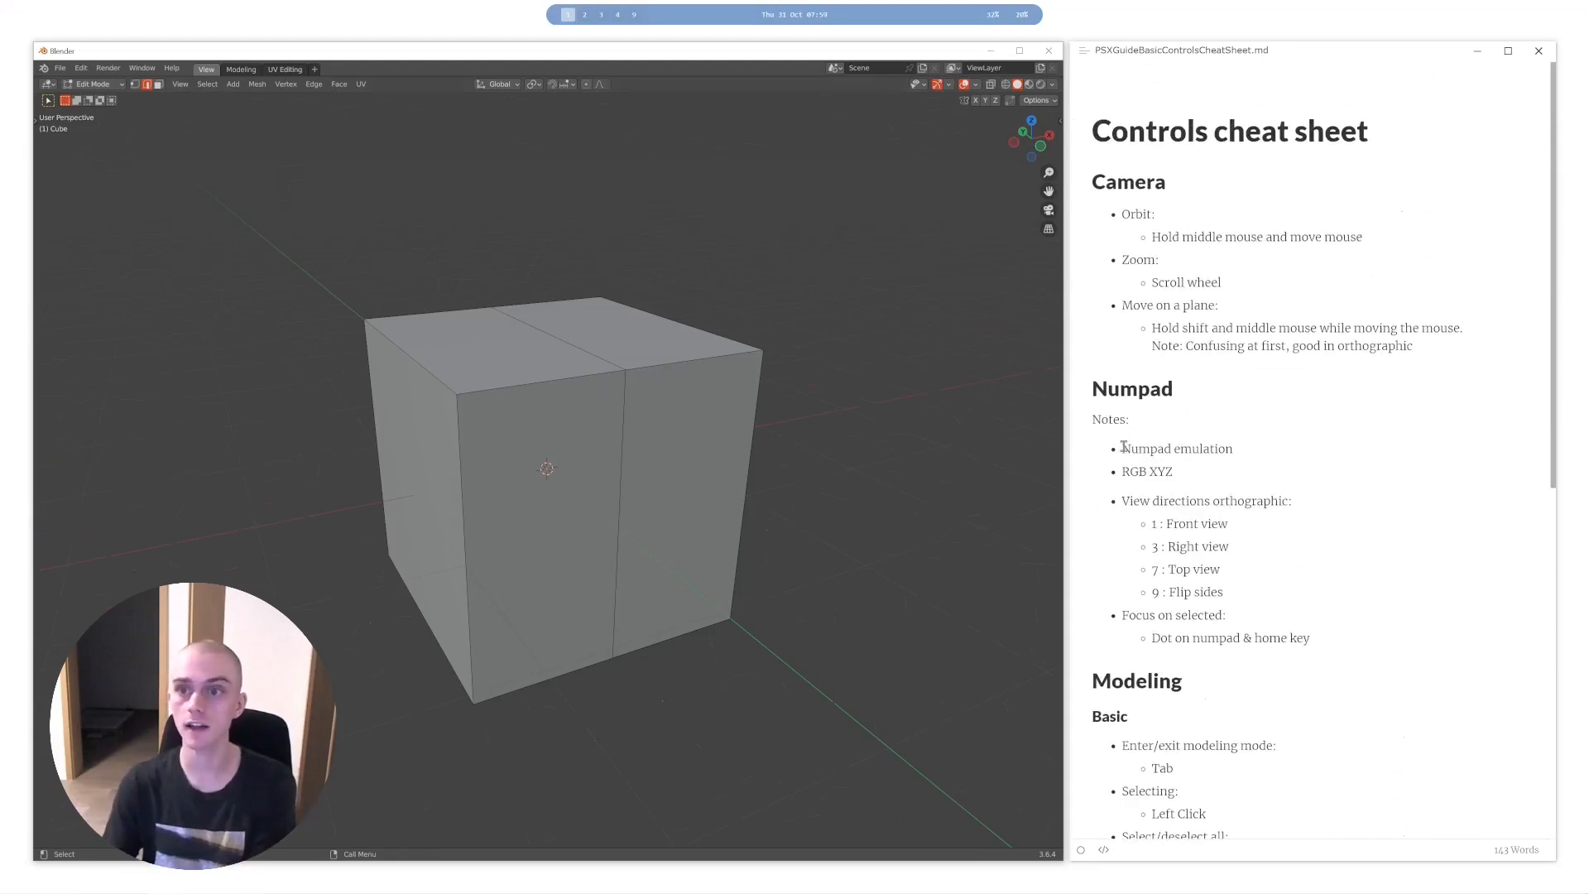
middle_click_drag(693, 342, 546, 424)
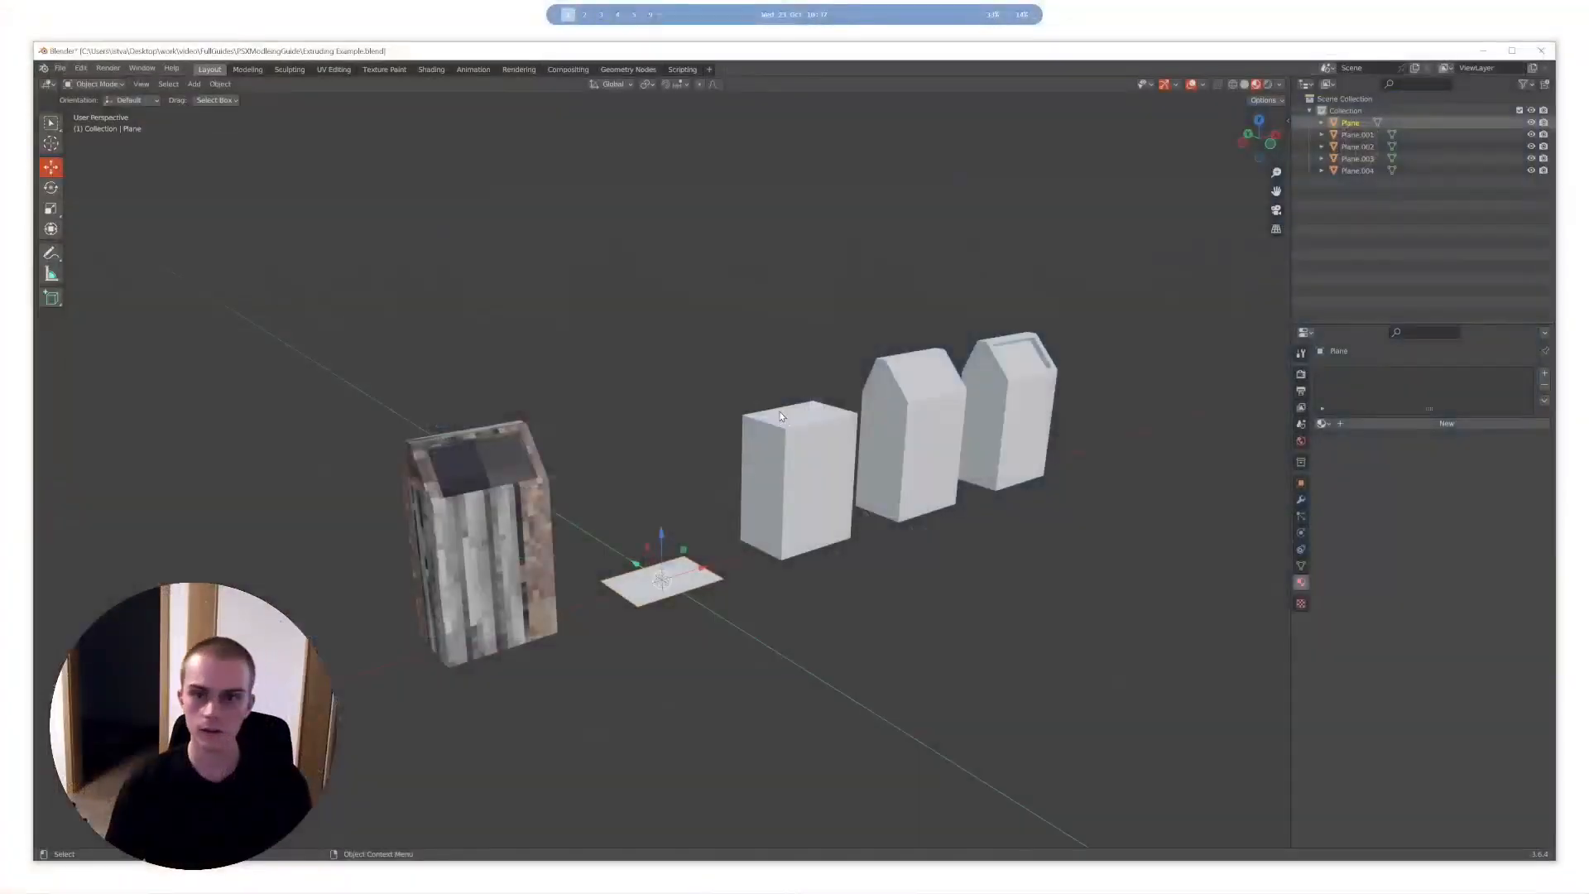
- Examine the textured trash can and the row of modelling stages beside it
middle_click_drag(782, 417, 809, 433)
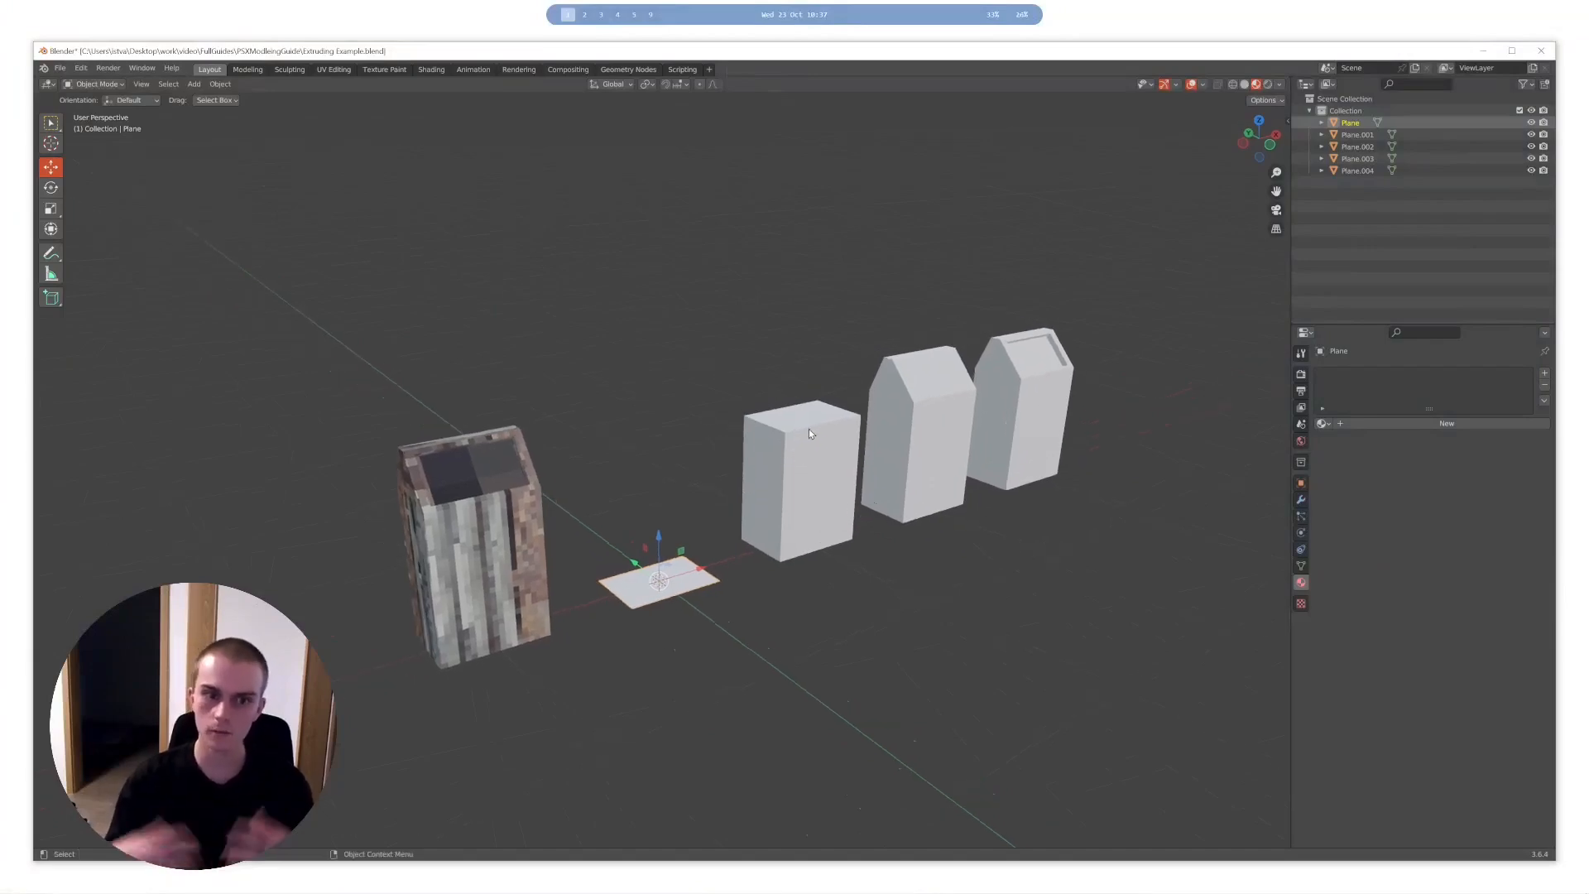
mouse_move(809, 433)
middle_mouse_down()
mouse_move(768, 458)
mouse_move(702, 447)
mouse_move(889, 441)
mouse_move(829, 429)
middle_mouse_up()
middle_click_drag(720, 412, 719, 440)
middle_click_drag(827, 391, 787, 419)
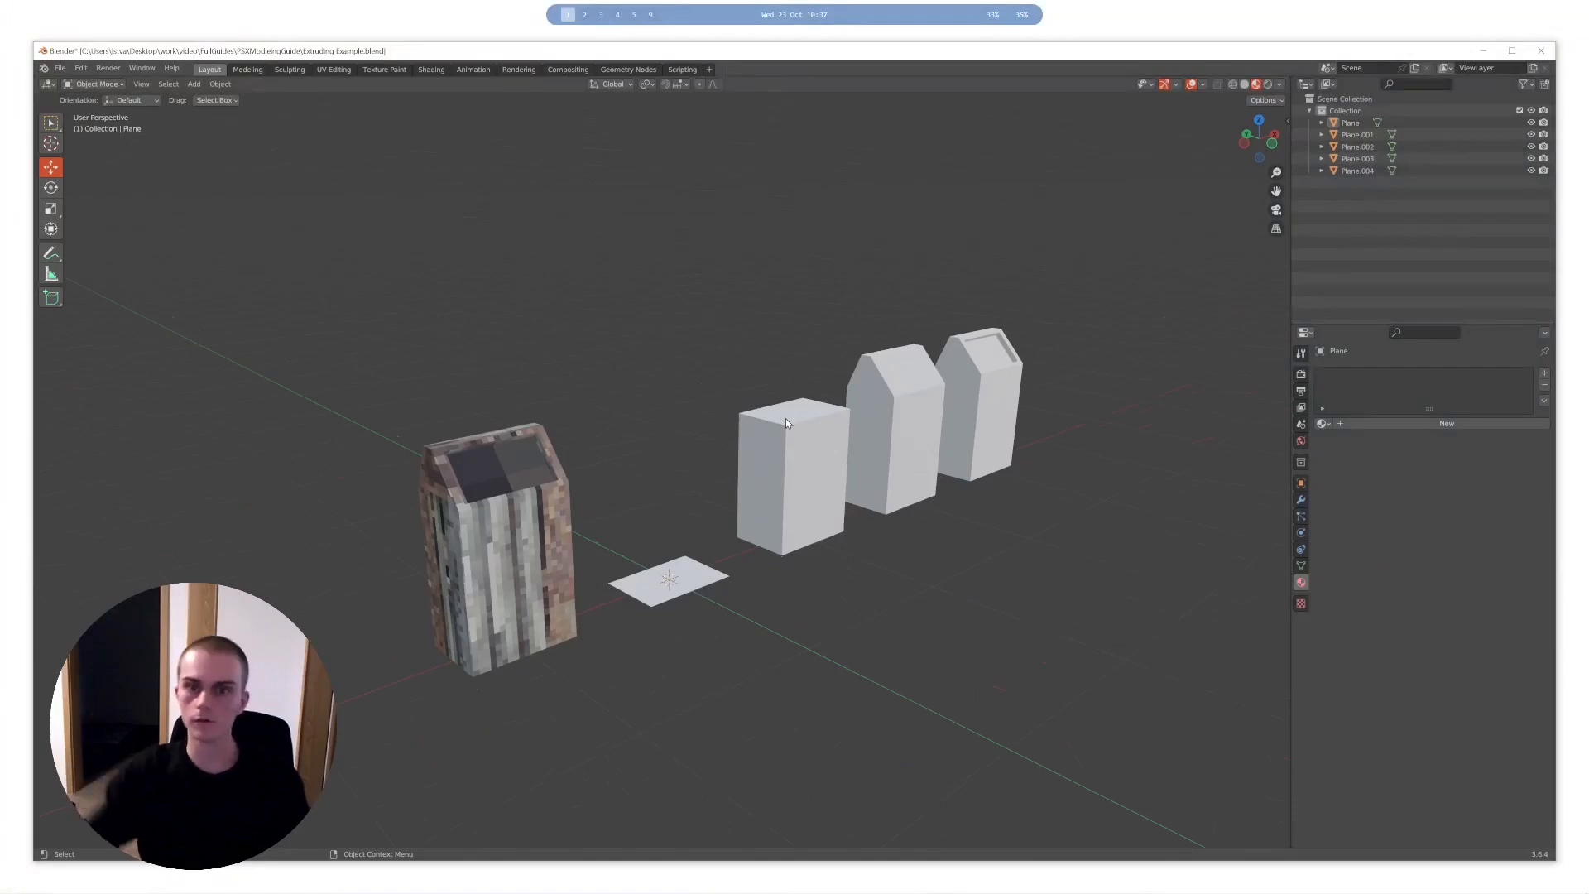
- Try extruding the flat plane upward in Edit Mode to start the trash can's body
key("Tab")
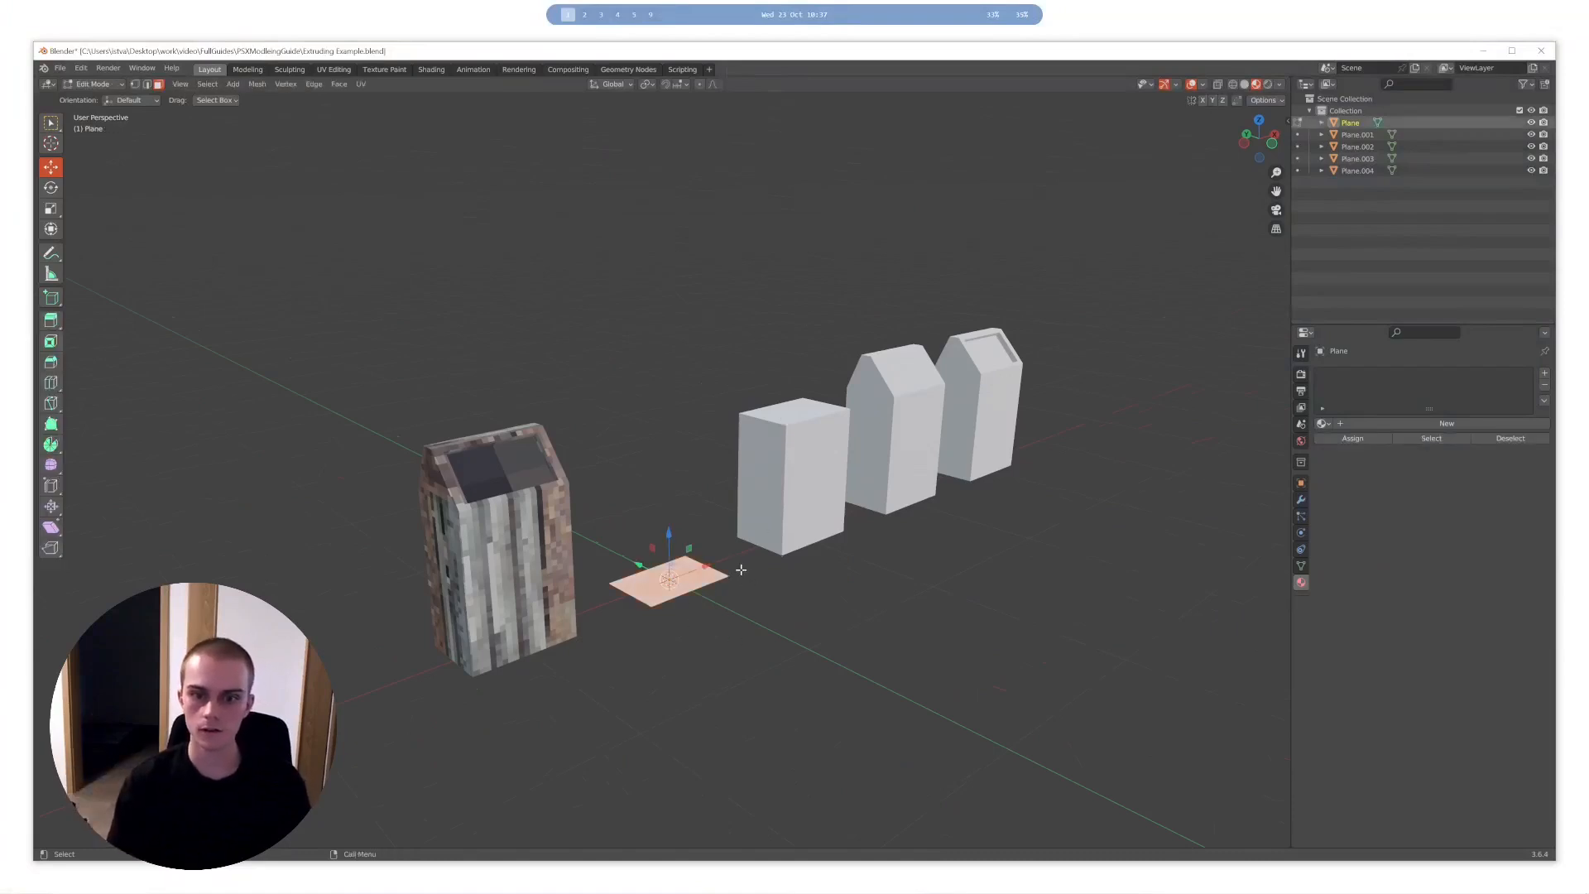
key("e")
middle_click_drag(741, 570, 733, 513)
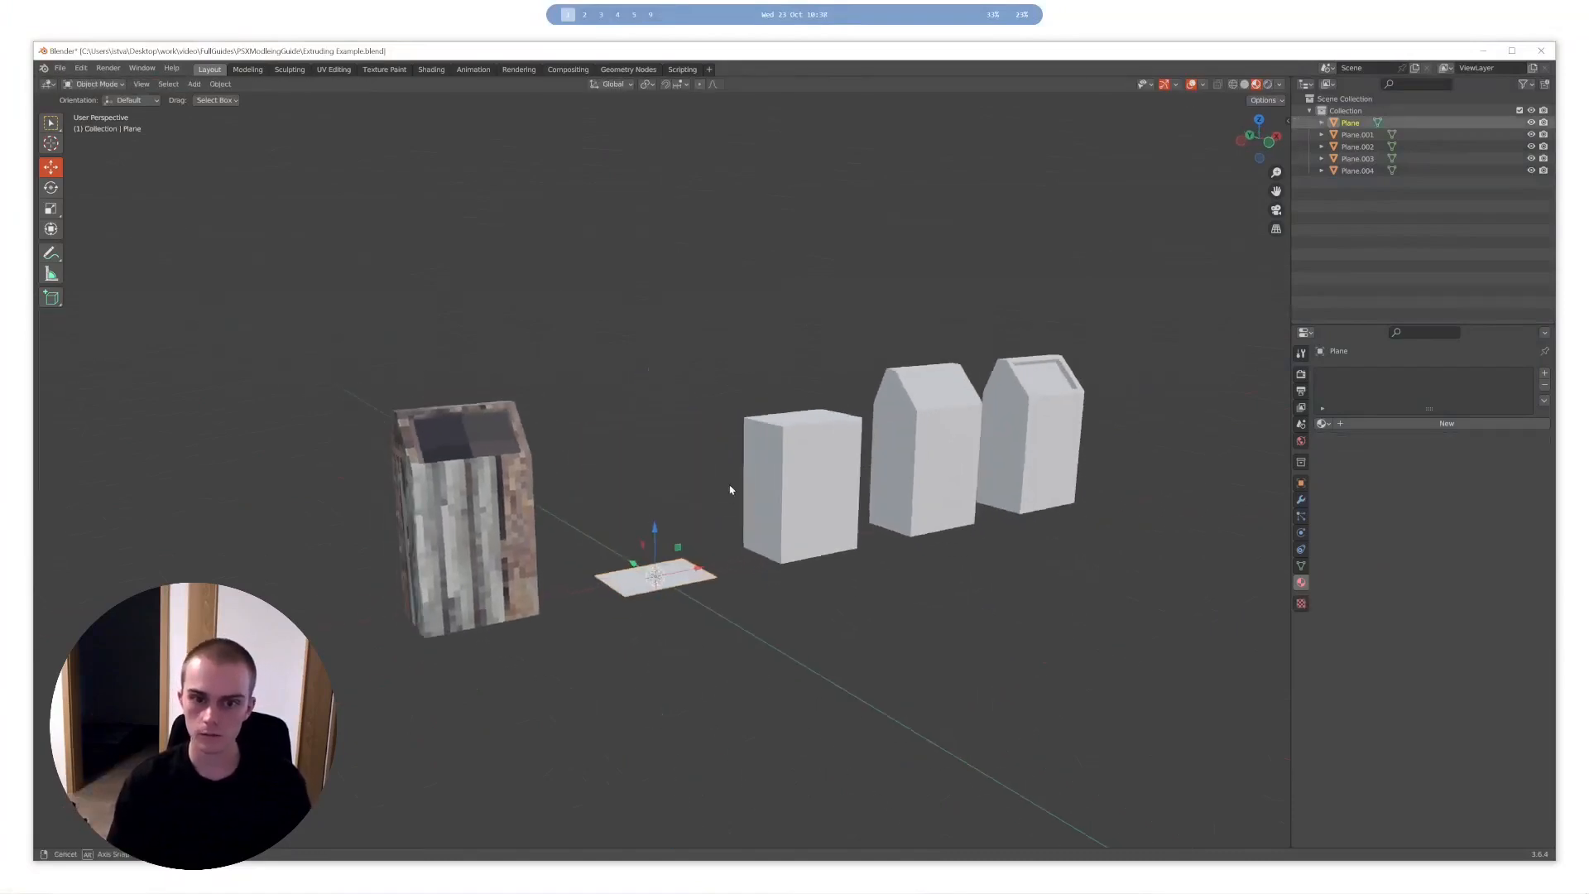
key("Tab")
middle_click_drag(731, 491, 706, 460)
key("Tab")
- Select the textured trash can and examine it in Object Mode and Edit Mode
key("Tab")
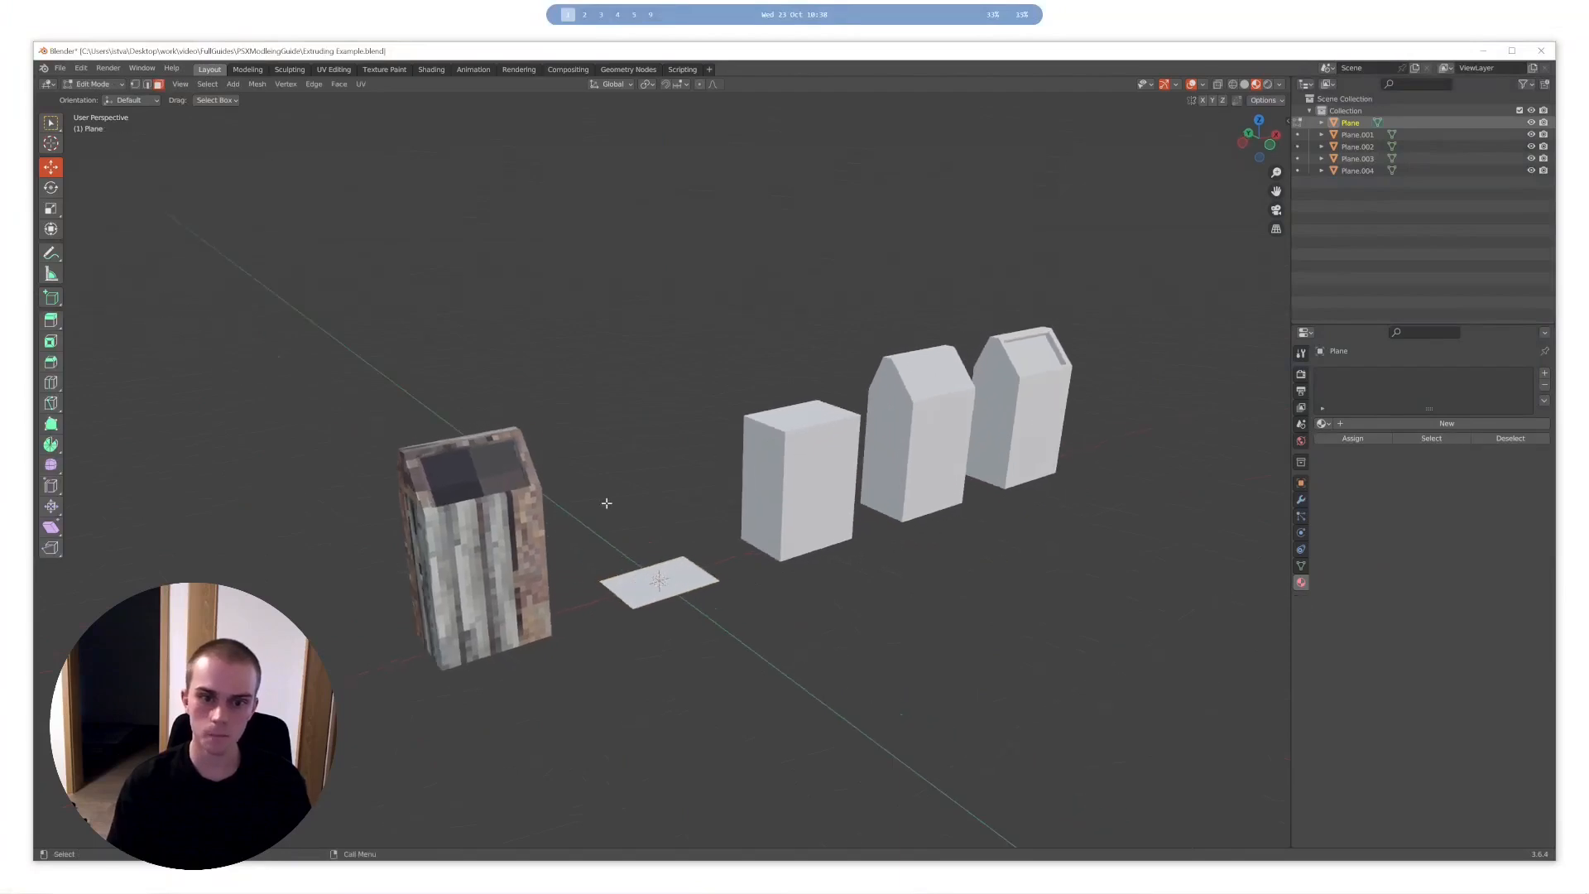
key("Tab")
left_click(526, 508)
- Enter Edit Mode on the plain box and extrude its top face upward
key("Tab")
key("Tab")
middle_click_drag(606, 493, 449, 499)
middle_click_drag(827, 474, 798, 479)
left_click(805, 486)
middle_click_drag(890, 436, 803, 487, "shift")
left_click(887, 443)
key("Tab")
scroll(918, 404, "up", 3)
left_click(600, 478)
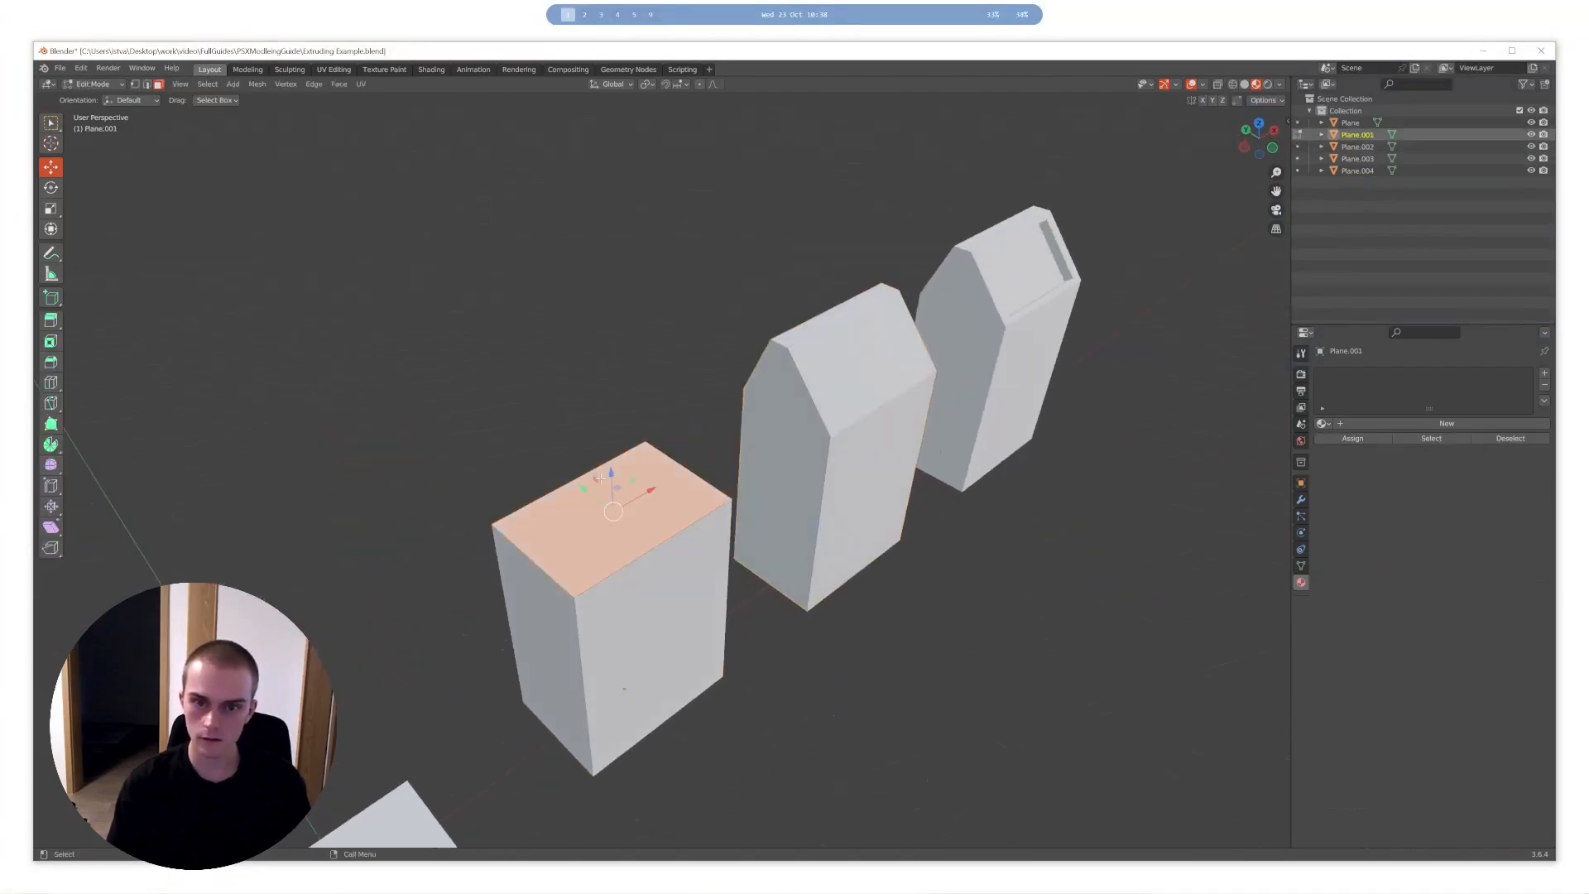
key("e")
left_click(770, 409)
middle_click_drag(770, 408, 826, 395)
- Scale the extruded top face along the Y axis and shift it along Y to form a sloped lid
key("s")
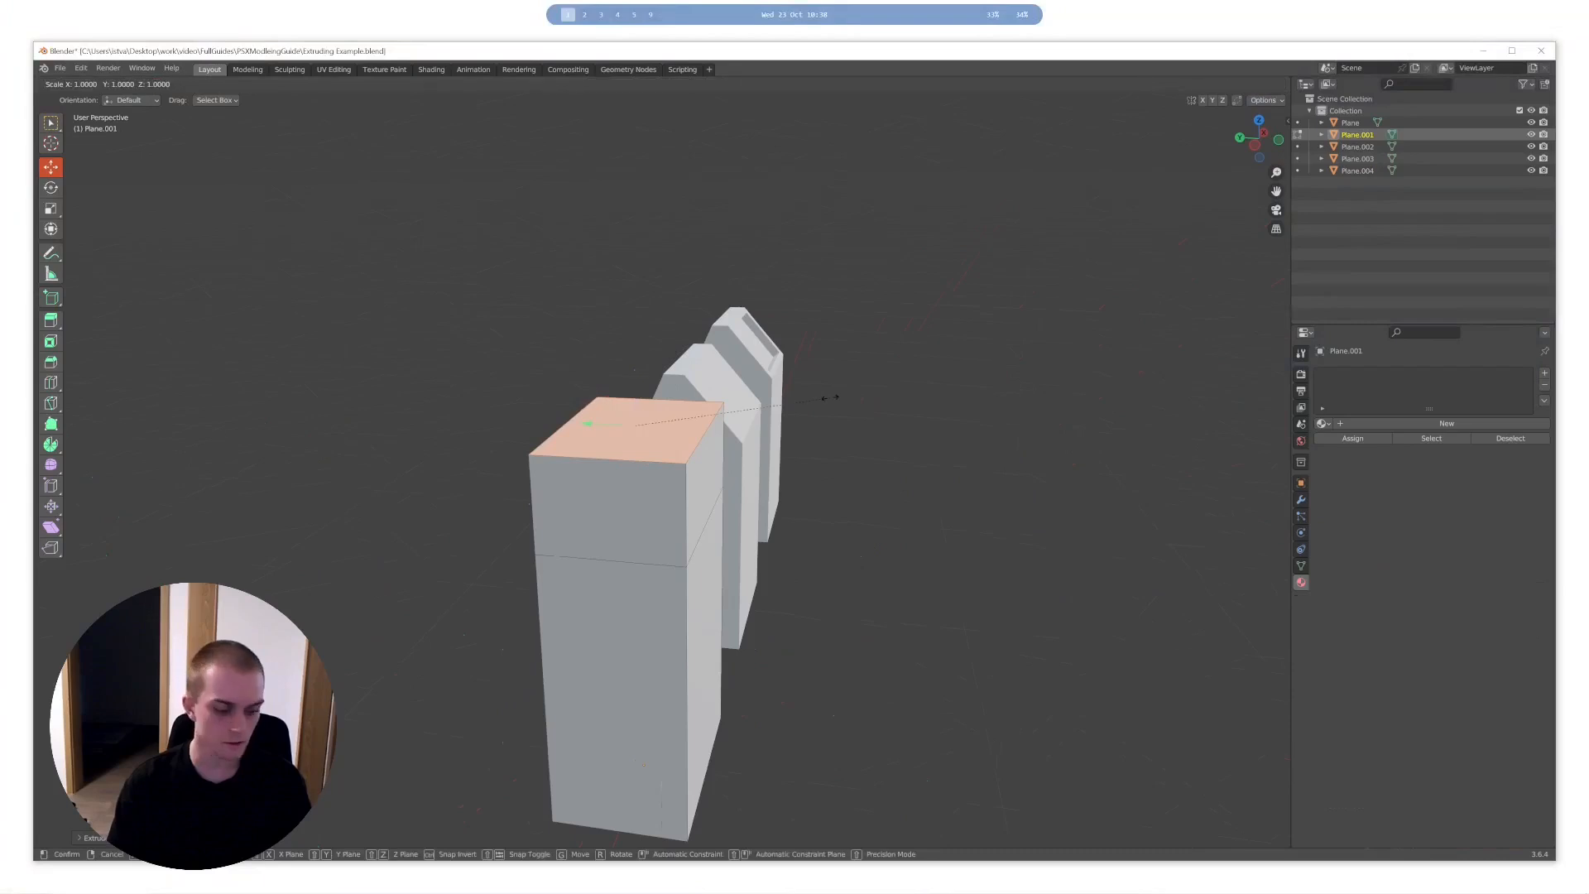
key("y")
left_click(681, 409)
mouse_move(680, 408)
middle_mouse_down()
mouse_move(741, 418)
mouse_move(668, 426)
middle_mouse_up()
key("g")
key("z")
key("y")
left_click(723, 415)
scroll(674, 424, "down", 2)
key("Tab")
- Undo the edits to the plain box's top face and return to Object Mode
key("Tab")
key("ctrl+z")
key("ctrl+z")
key("ctrl+z")
- Select the box with the sloped lid and examine its mesh in Edit Mode
key("Tab")
left_click(770, 445)
middle_click_drag(782, 443, 716, 441)
middle_click_drag(911, 427, 851, 489, "shift")
key("Tab")
- Examine the recessed lid panel of the last modelling stage in Edit Mode
key("Tab")
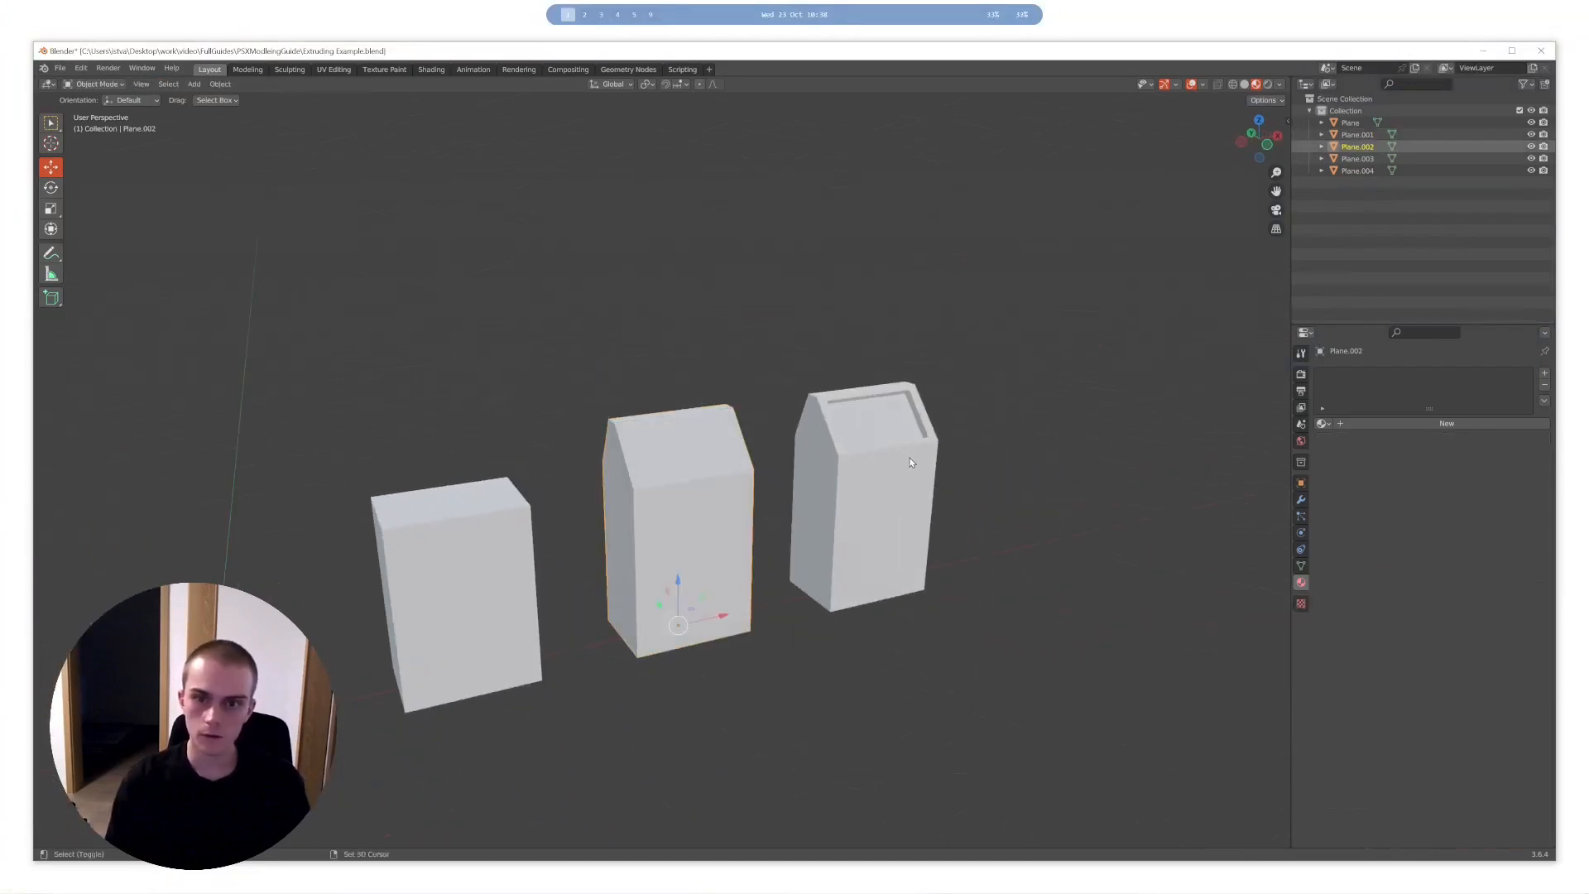
left_click(913, 459, "shift")
middle_click_drag(951, 470, 836, 476, "shift")
scroll(811, 439, "up", 3)
key("Tab")
middle_click_drag(865, 424, 788, 432)
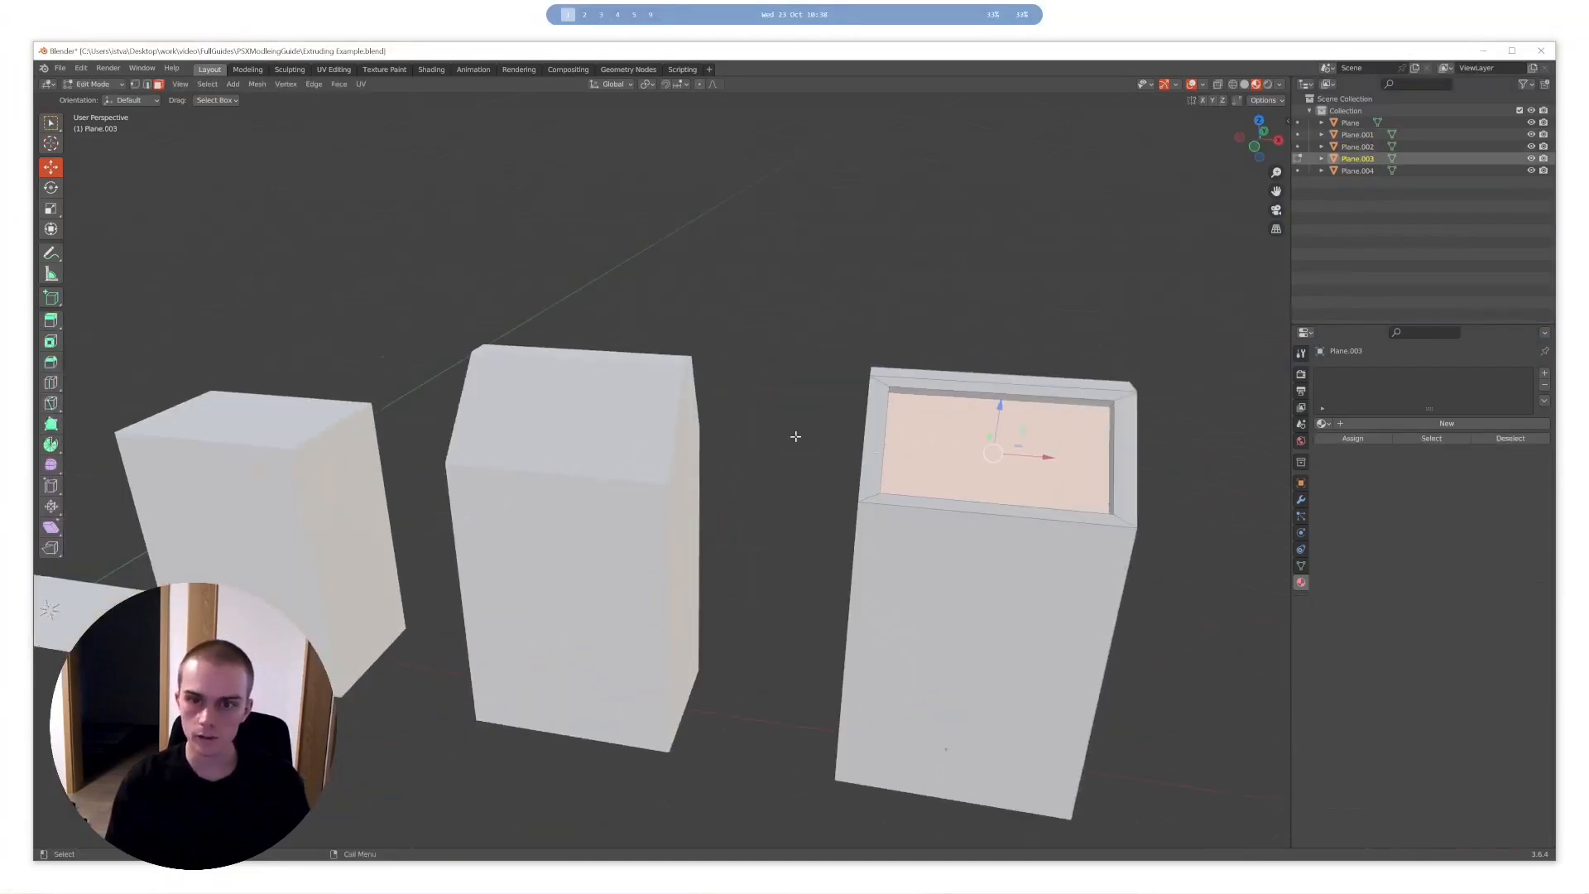
middle_click_drag(940, 456, 733, 453, "shift")
- On the sloped-lid box without a recess, extrude the front sloped face in place and scale it inward
key("Tab")
left_click(434, 413)
key("Tab")
left_click(443, 394)
key("e")
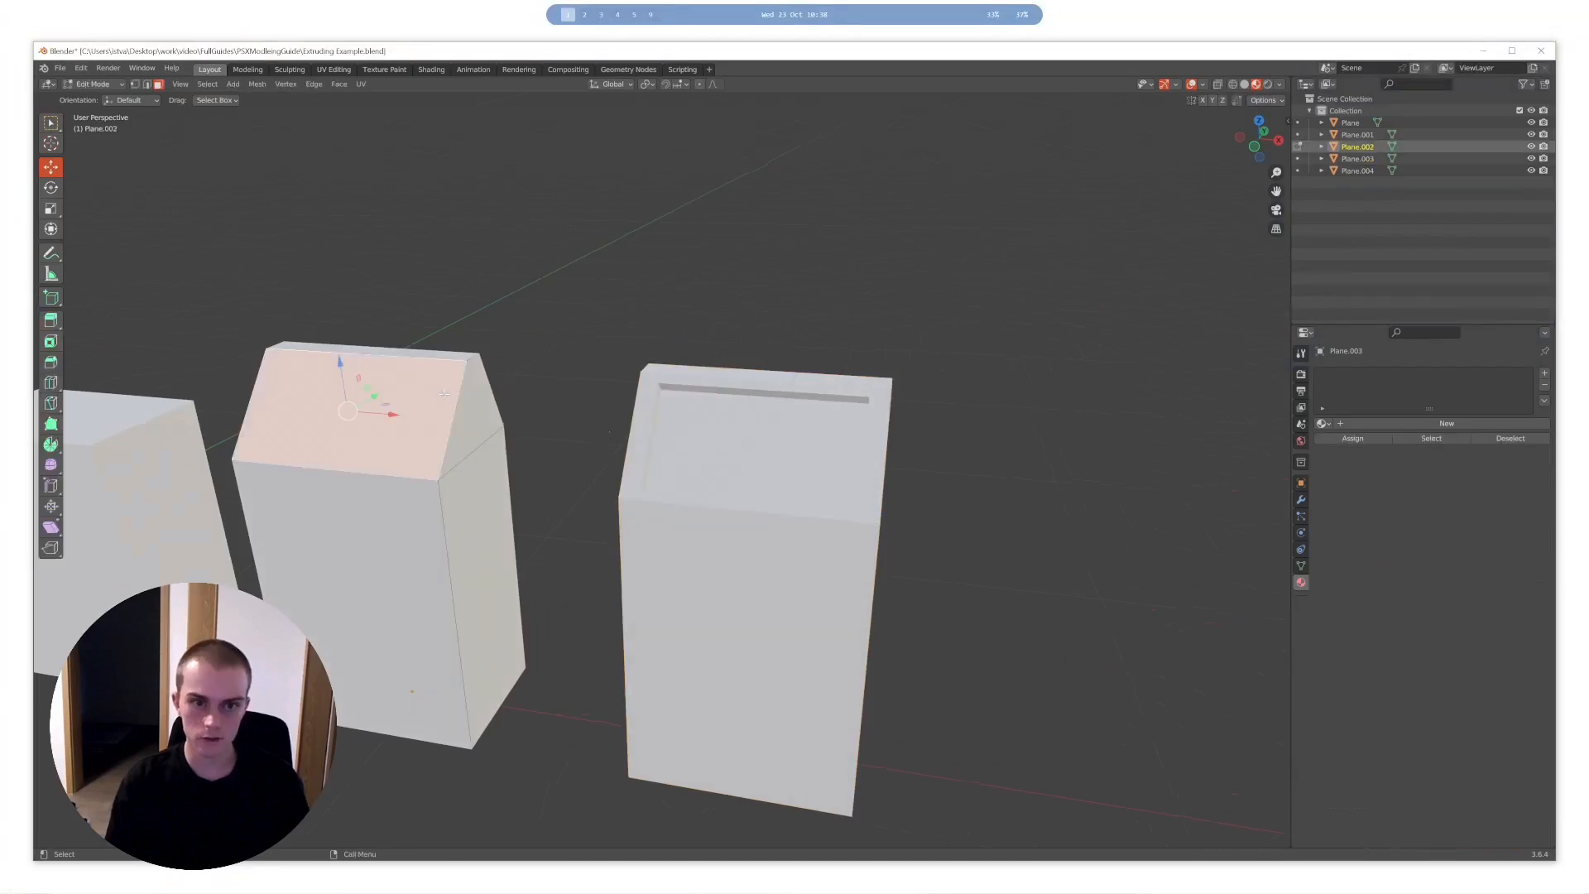
key("s")
left_click(511, 379)
key("Tab")
middle_click_drag(511, 380, 485, 563)
- Undo the inward extrusion on the sloped face of the lid
scroll(596, 401, "down", 2)
key("ctrl+z")
key("ctrl+z")
key("ctrl+z")
key("ctrl+z")
key("ctrl+z")
- Select the textured trash can to view it beside its modelling stages, and clear the selection
scroll(591, 416, "down", 3)
middle_click_drag(398, 588, 591, 400, "shift")
left_click(401, 534)
left_click(590, 400)
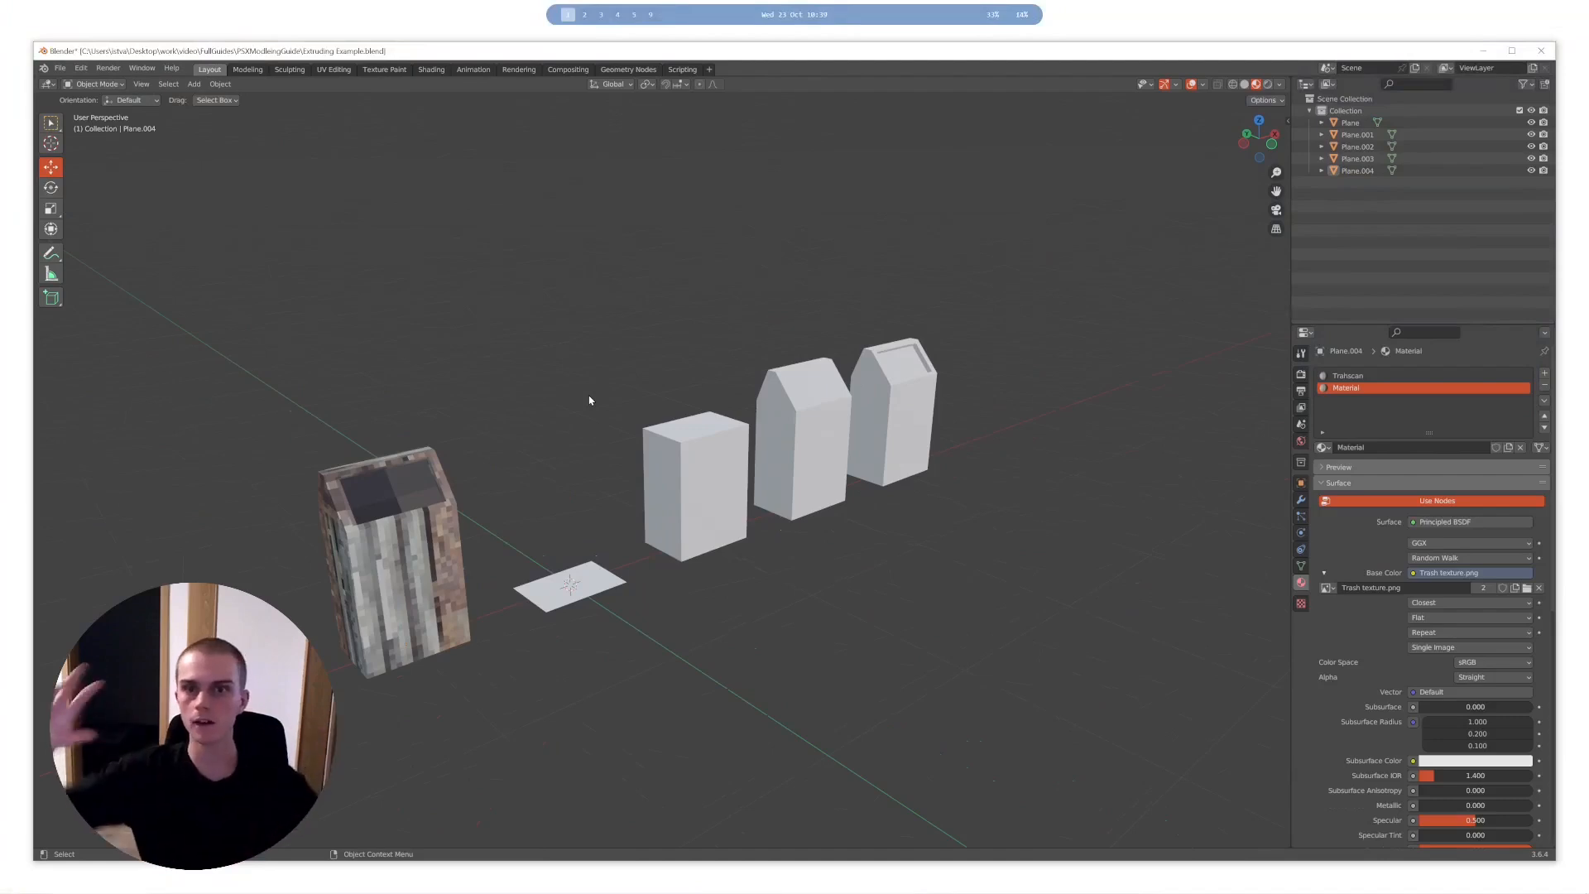
middle_click_drag(590, 400, 629, 414)
- Check the mesh of the sloped-lid box without a recess by switching in and out of Edit Mode
left_click(759, 474)
key("Tab")
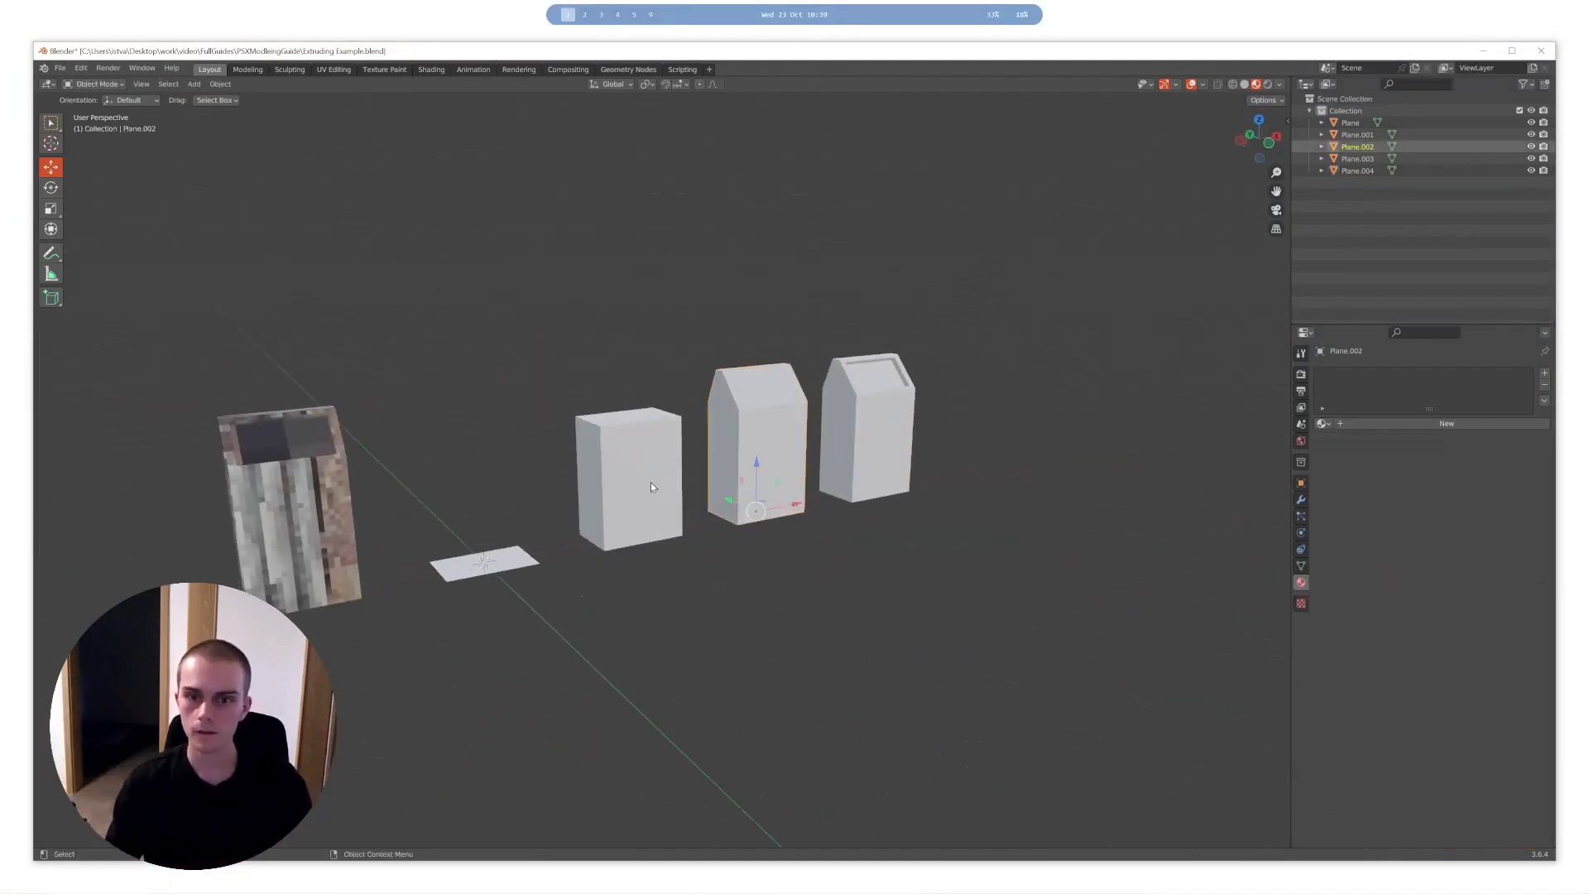
key("Tab")
middle_click_drag(741, 464, 700, 457)
- On the plain box, extrude a side face in place and scale it
left_click(672, 448)
key("Tab")
middle_click_drag(653, 389, 736, 448)
left_click(698, 387)
left_click(700, 436)
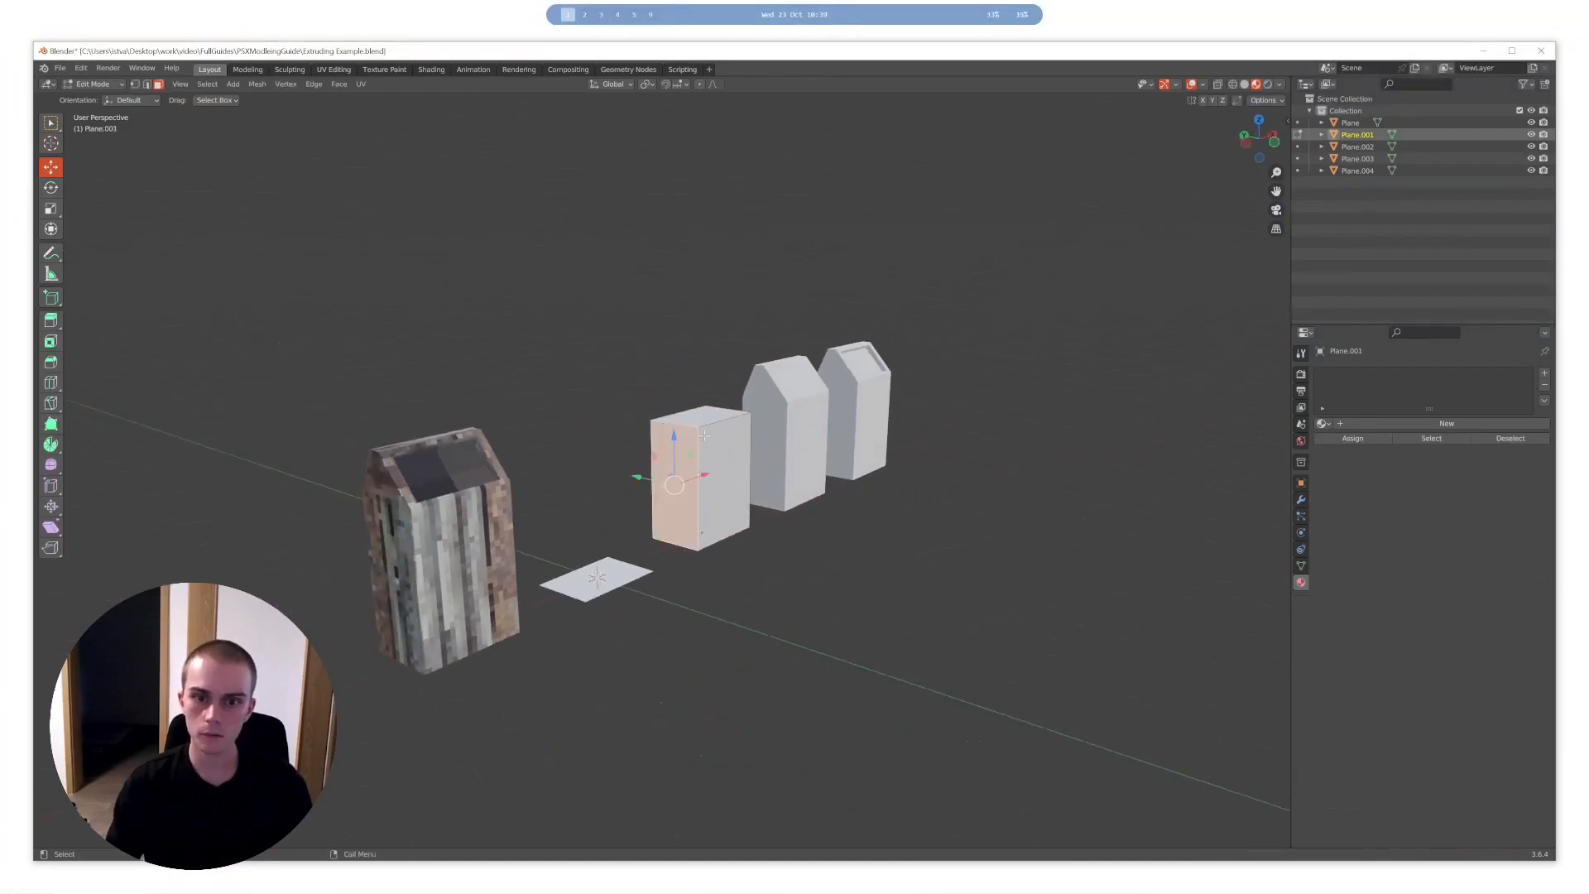
key("r")
right_click(662, 401)
key("e")
left_click(580, 464)
key("s")
left_click(732, 423)
middle_click_drag(732, 423, 784, 358)
- Undo the side-face change on the plain box, return to Object Mode and clear the selection
key("ctrl+z")
key("Tab")
key("alt+a")
key("a")
key("alt+a")
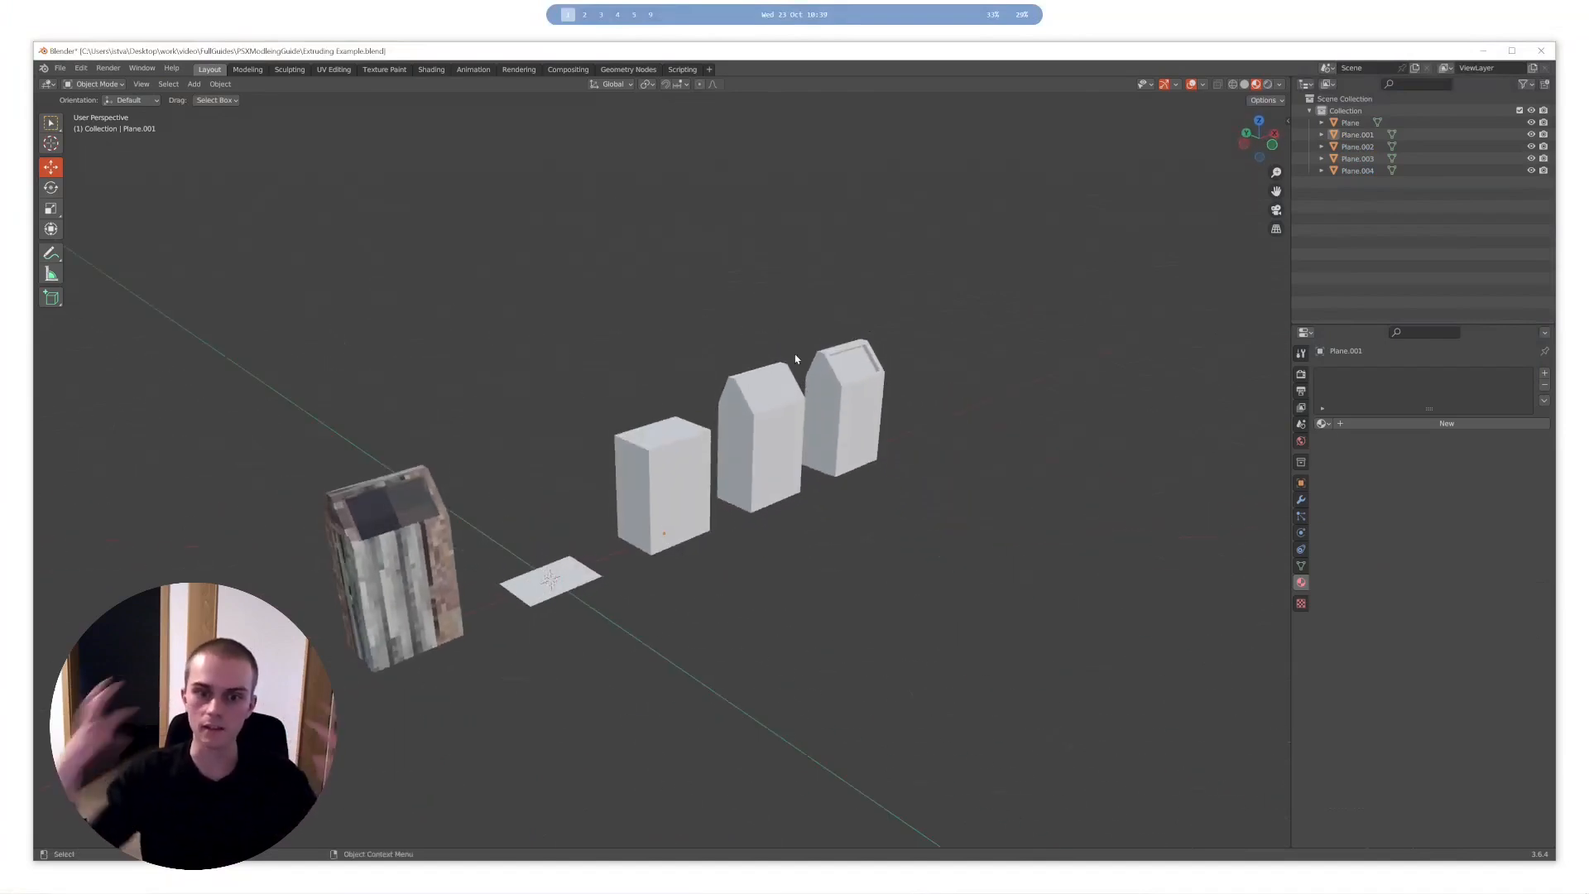
middle_click_drag(636, 391, 644, 516)
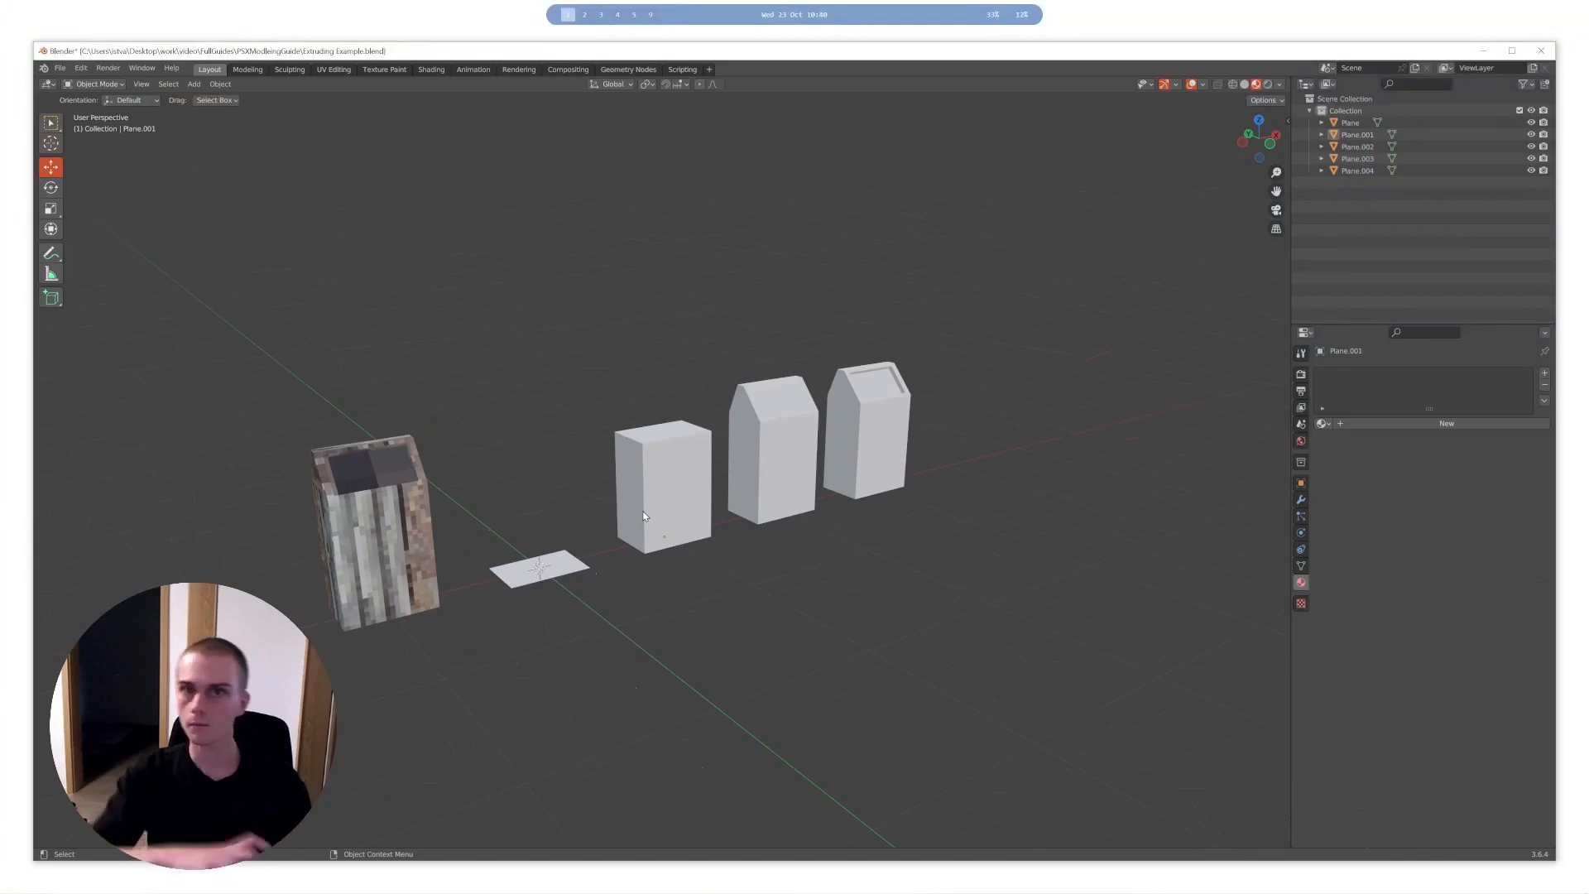
middle_click_drag(644, 515, 673, 374)
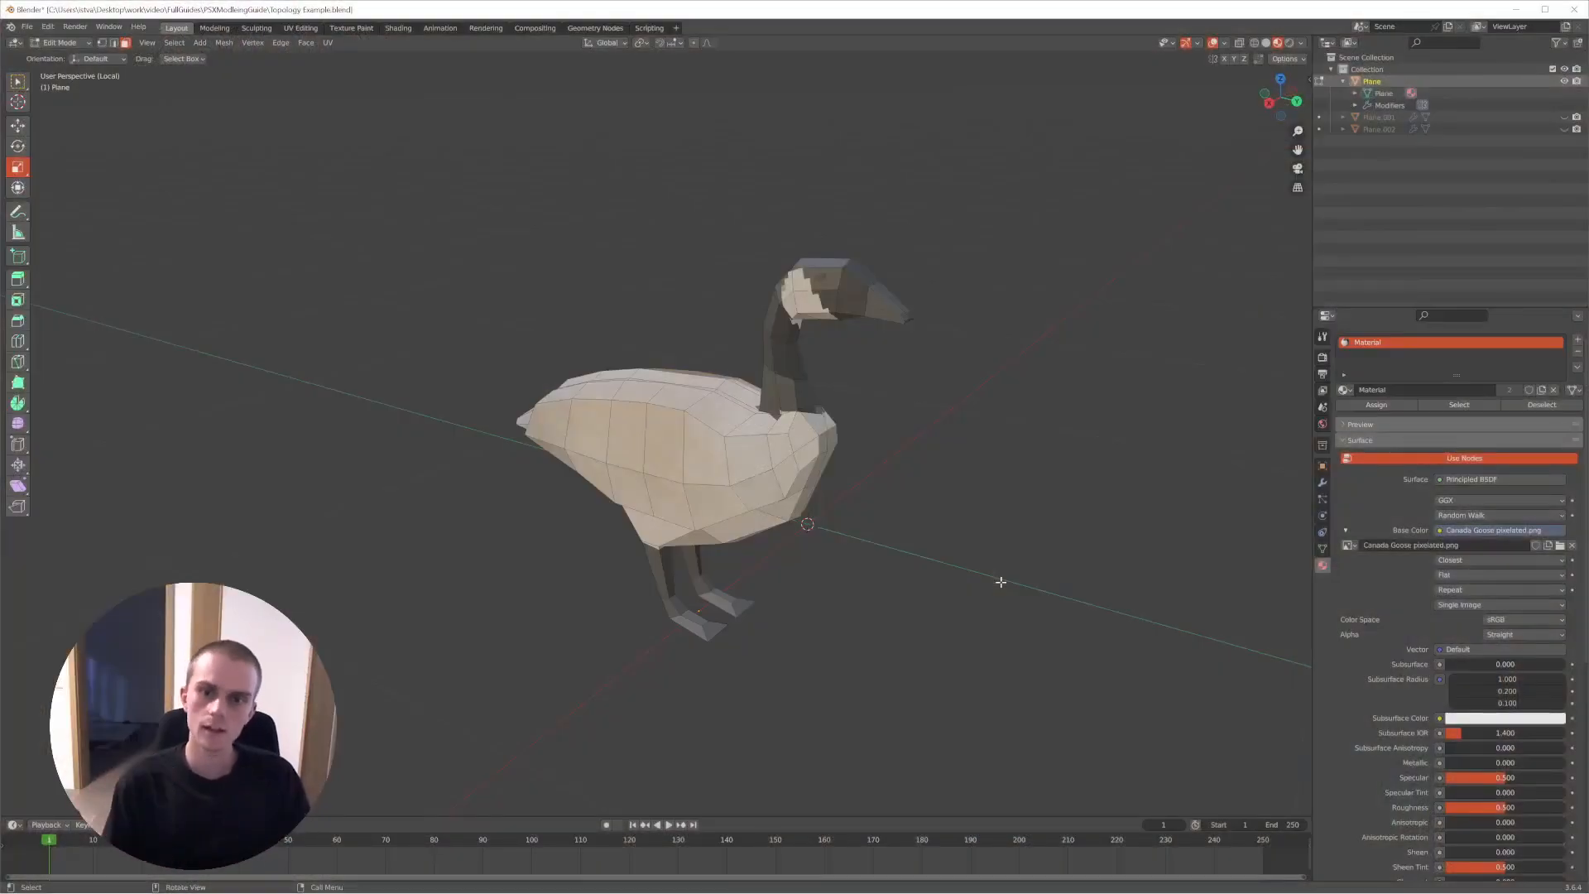
- View the textured goose in Object Mode and return to Edit Mode
key("Tab")
middle_click_drag(933, 454, 822, 426)
key("Tab")
scroll(623, 438, "up", 8)
scroll(624, 439, "down", 6)
- Switch the viewport to Solid shading and examine the goose's mesh from several sides in Edit Mode
key("z")
left_click(539, 354)
key("z")
left_click(876, 380)
key("Tab")
middle_click_drag(838, 382, 899, 191)
key("Tab")
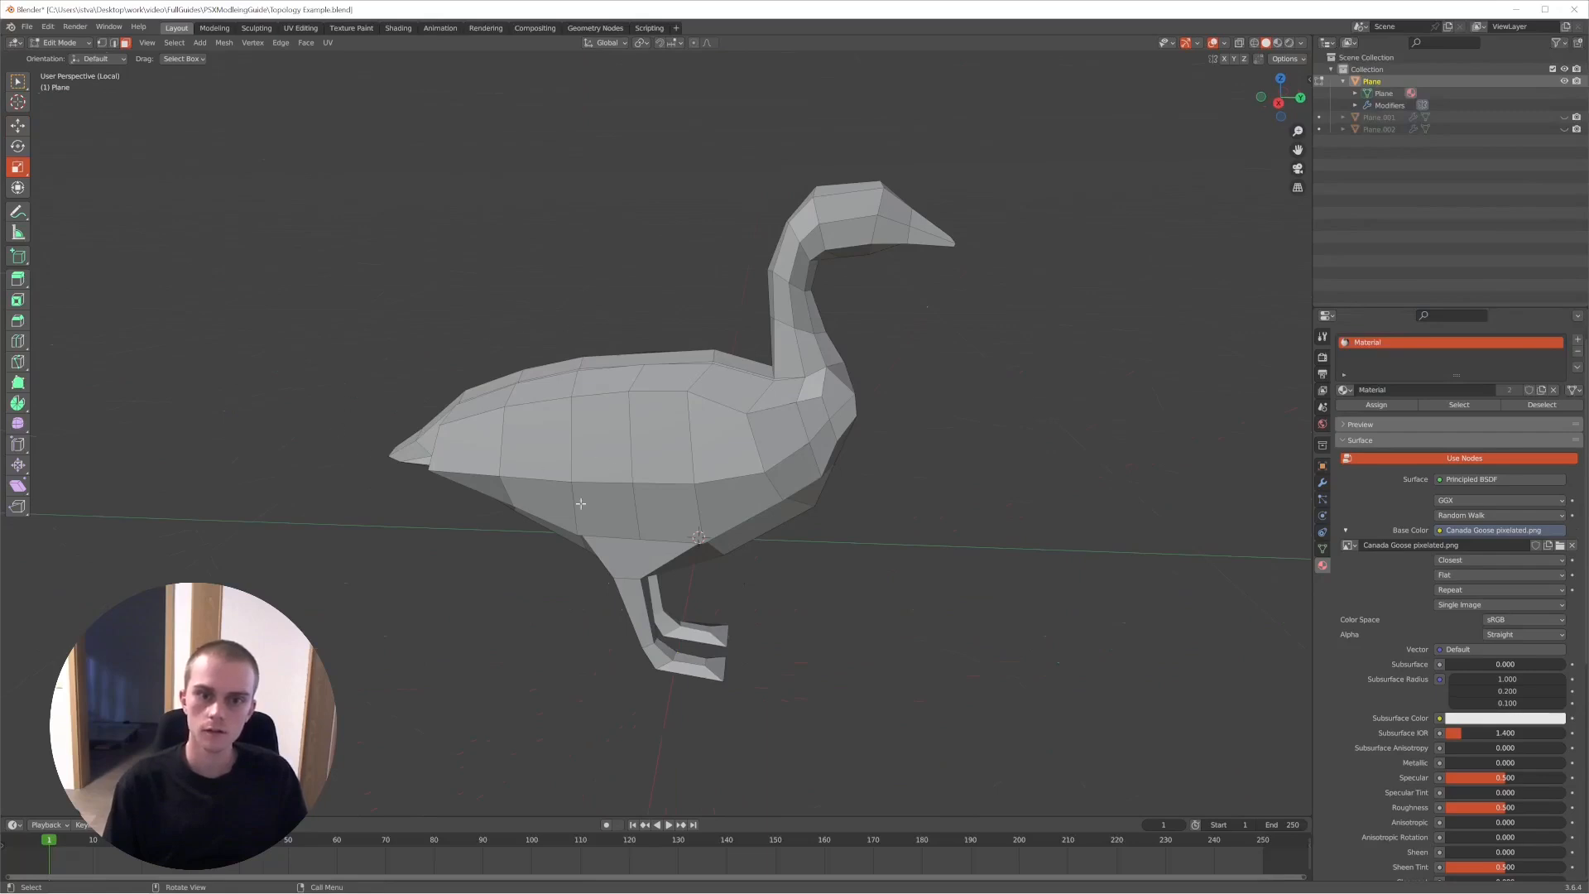
middle_click_drag(671, 409, 905, 74)
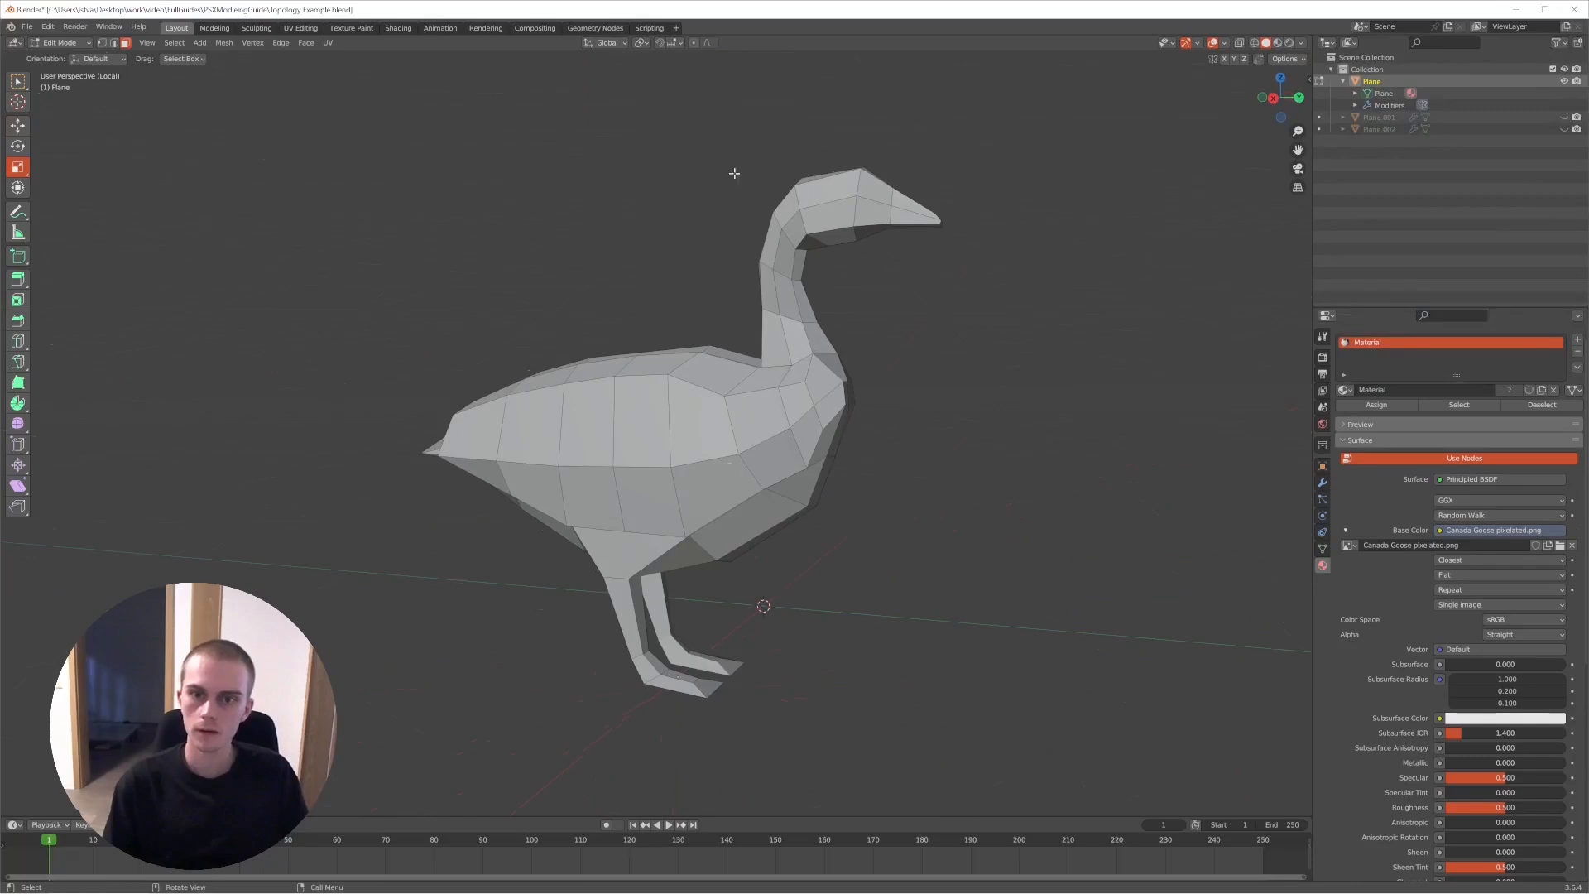
middle_click_drag(802, 148, 746, 404)
middle_click_drag(626, 668, 873, 512)
- Return the goose to Object Mode and show its texture with Material Preview shading
key("Tab")
key("z")
key("z")
left_click(695, 571)
mouse_move(728, 569)
middle_mouse_down()
mouse_move(805, 571)
mouse_move(760, 539)
middle_mouse_up()
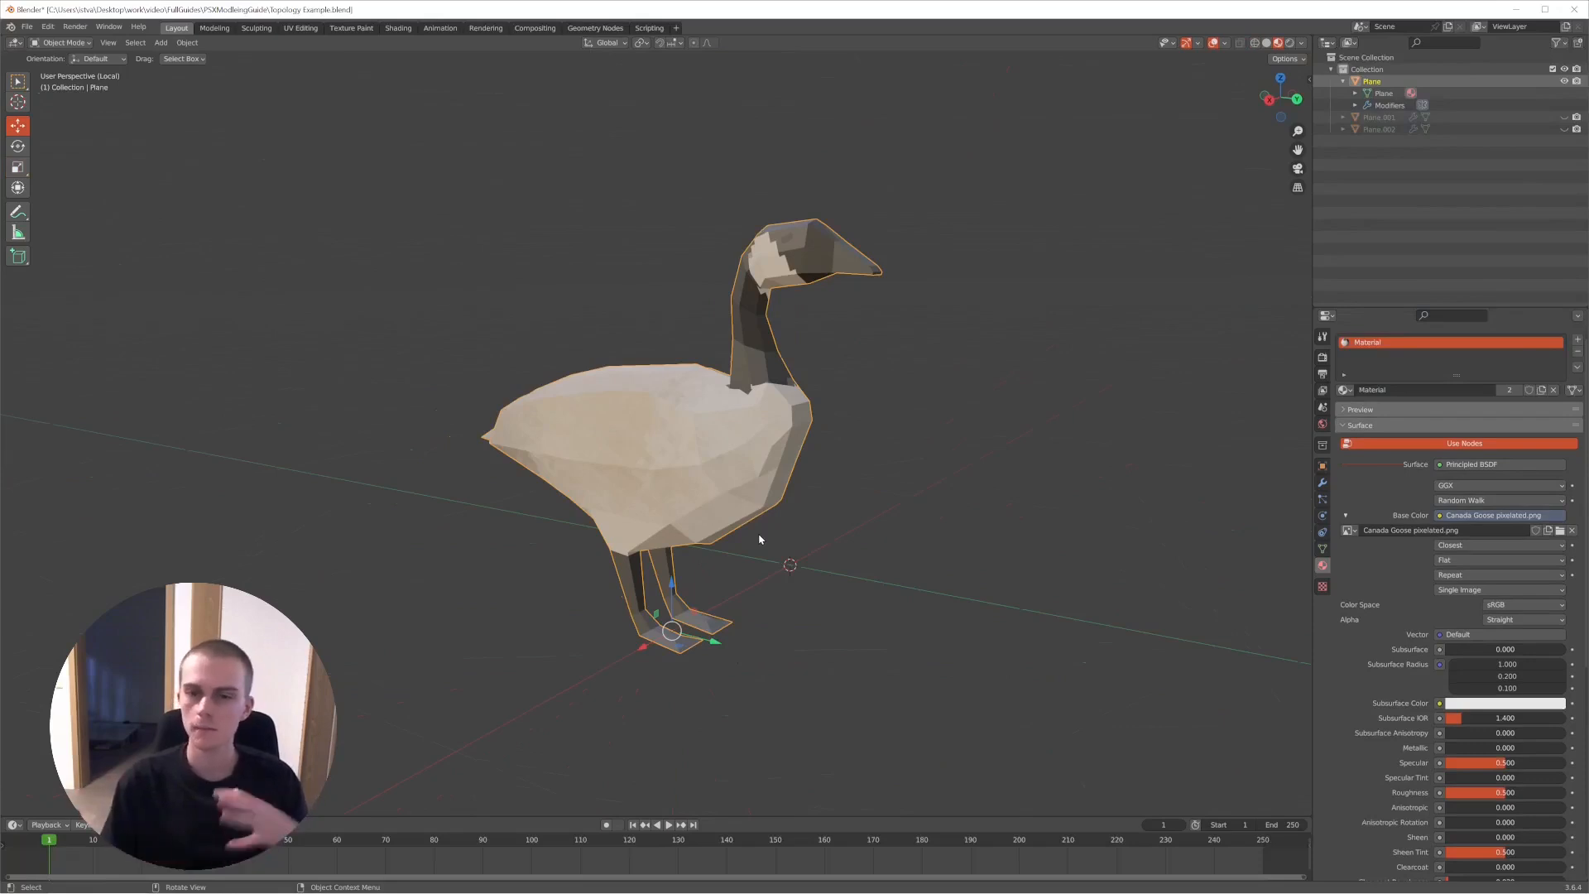
middle_click_drag(760, 539, 798, 532)
- Inspect the goose's body mesh in Edit Mode with Wireframe shading, and switch back to Solid shading
key("Tab")
middle_click_drag(665, 468, 513, 469)
scroll(781, 476, "up", 4)
scroll(513, 468, "down", 4)
mouse_move(787, 472)
middle_mouse_down()
mouse_move(693, 476)
mouse_move(755, 477)
mouse_move(673, 422)
middle_mouse_up()
key("shift+z")
scroll(667, 422, "up", 5)
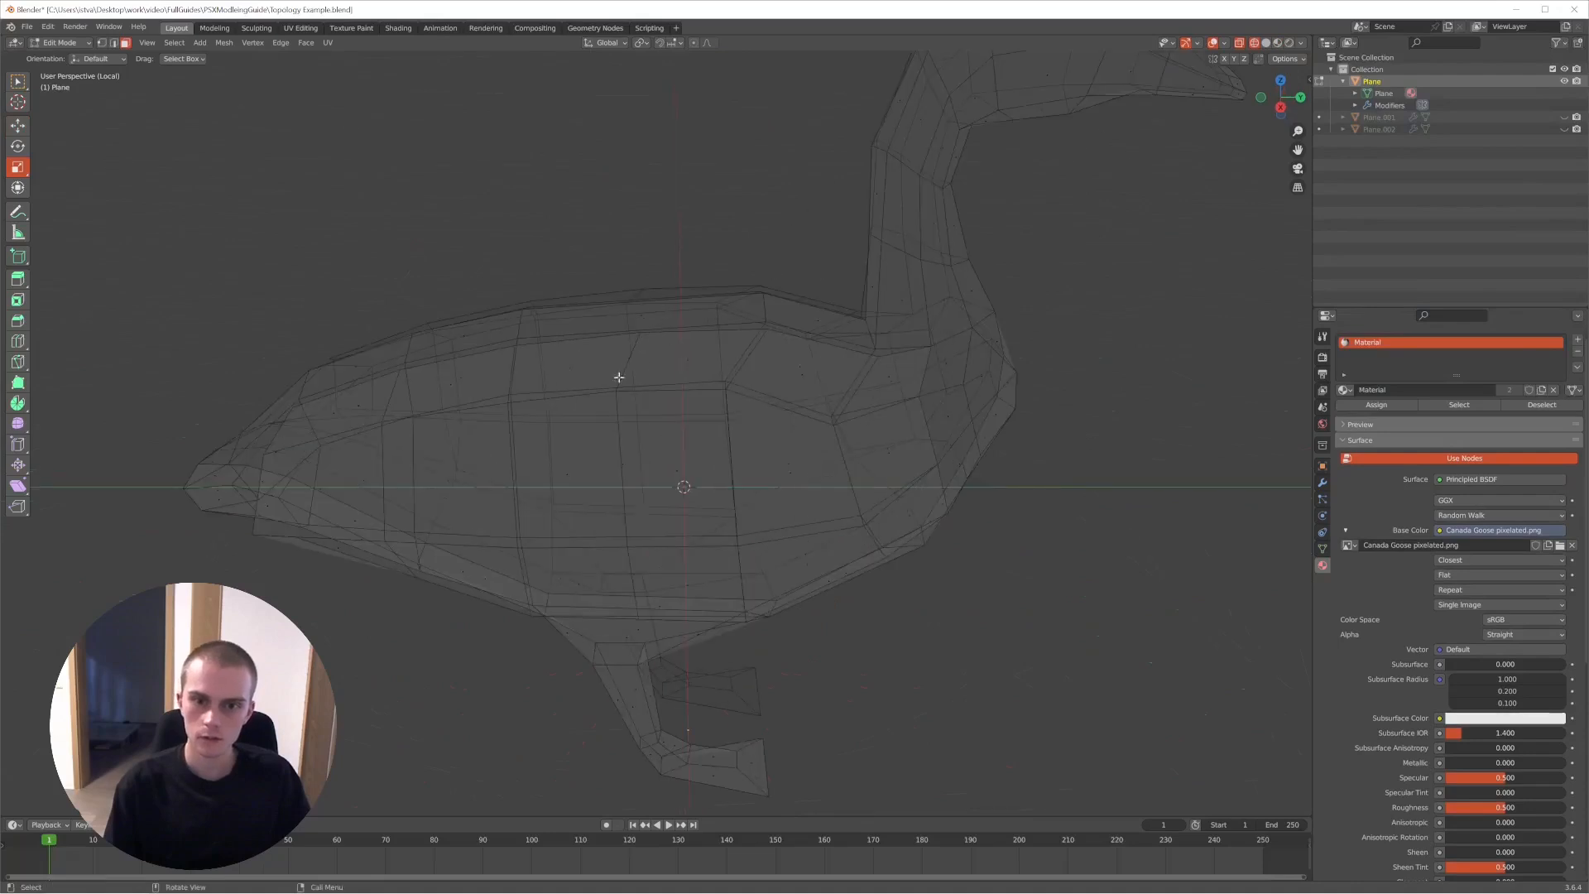
key("shift+z")
scroll(630, 360, "down", 3)
middle_click_drag(908, 369, 672, 309)
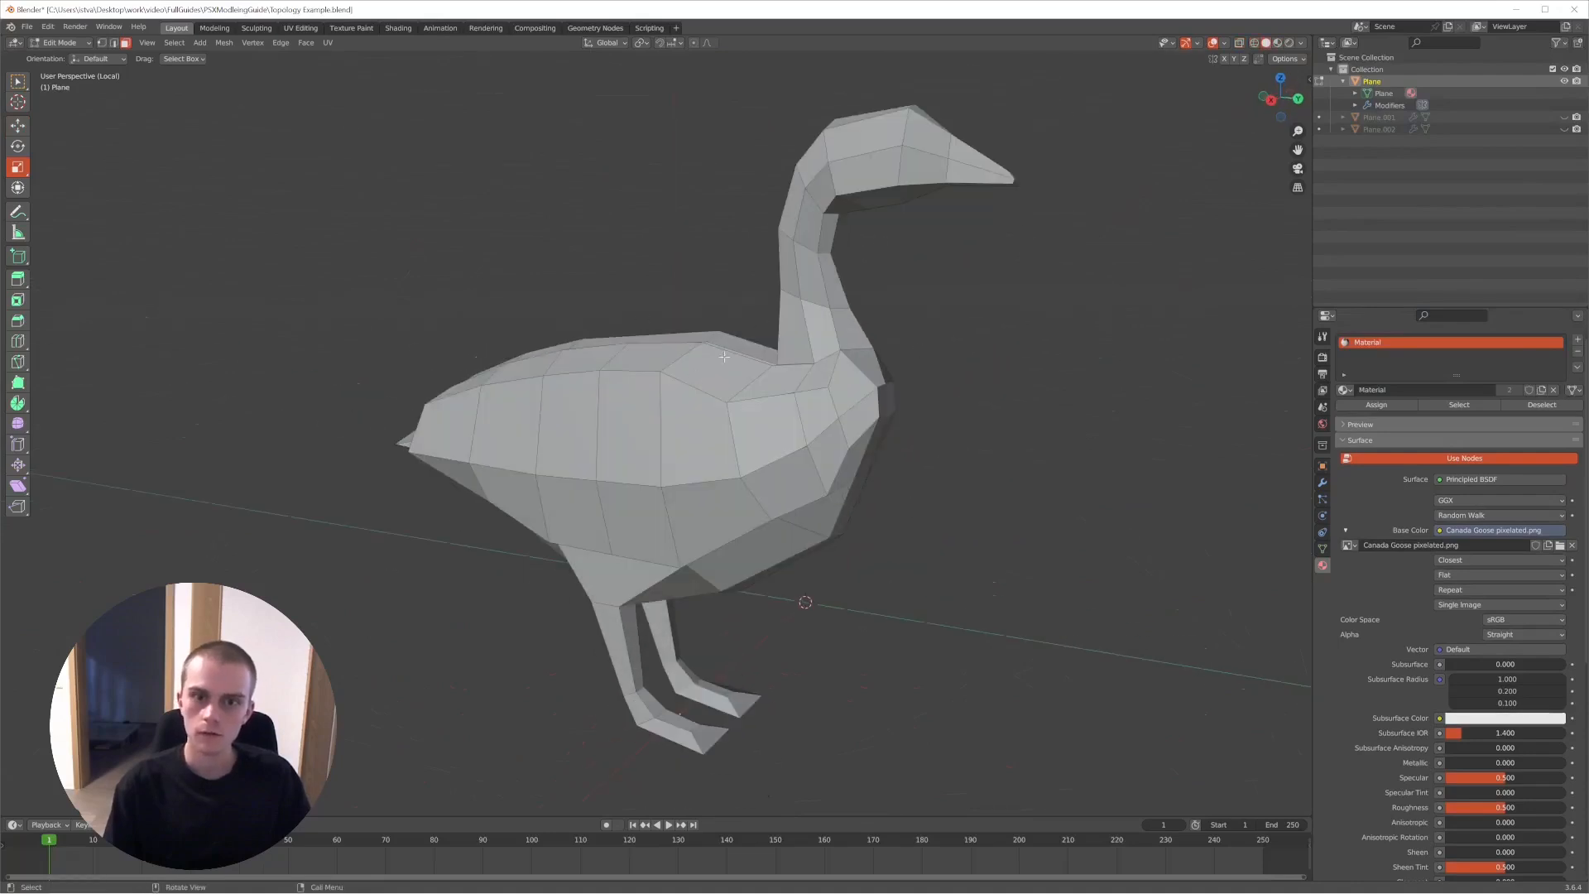
- Examine how the faces run along the goose's body, neck and legs, close up and from several angles
middle_click_drag(721, 358, 564, 501)
scroll(740, 386, "up", 4)
middle_click_drag(674, 389, 485, 317)
scroll(663, 369, "down", 5)
scroll(665, 411, "up", 2)
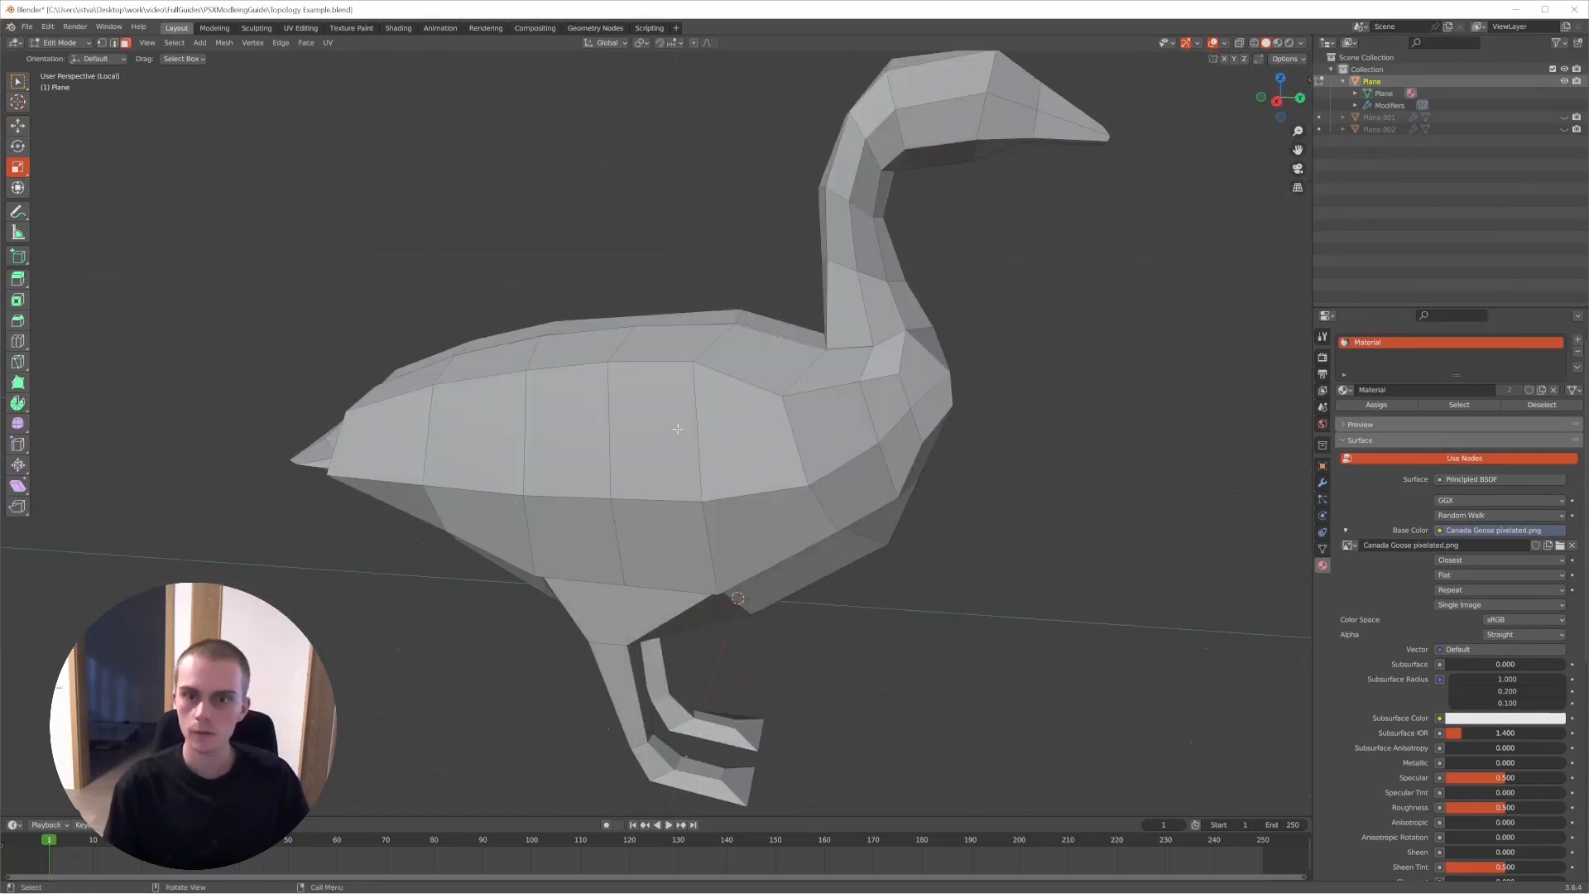
scroll(699, 429, "down", 3)
middle_click_drag(698, 429, 687, 366)
middle_click_drag(701, 432, 647, 369)
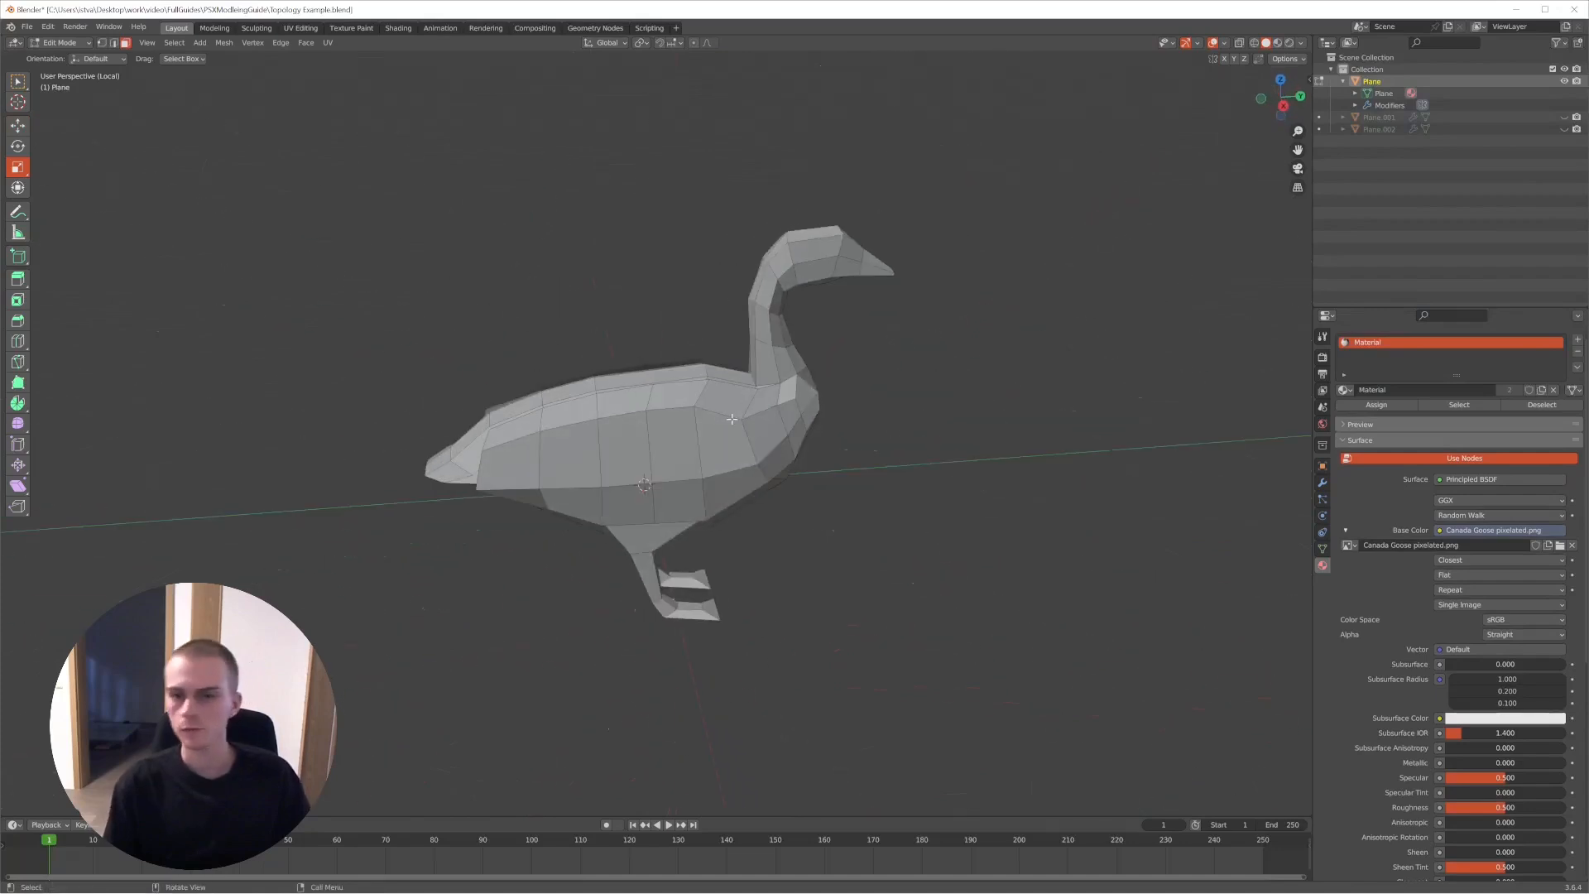
middle_click_drag(732, 419, 842, 315)
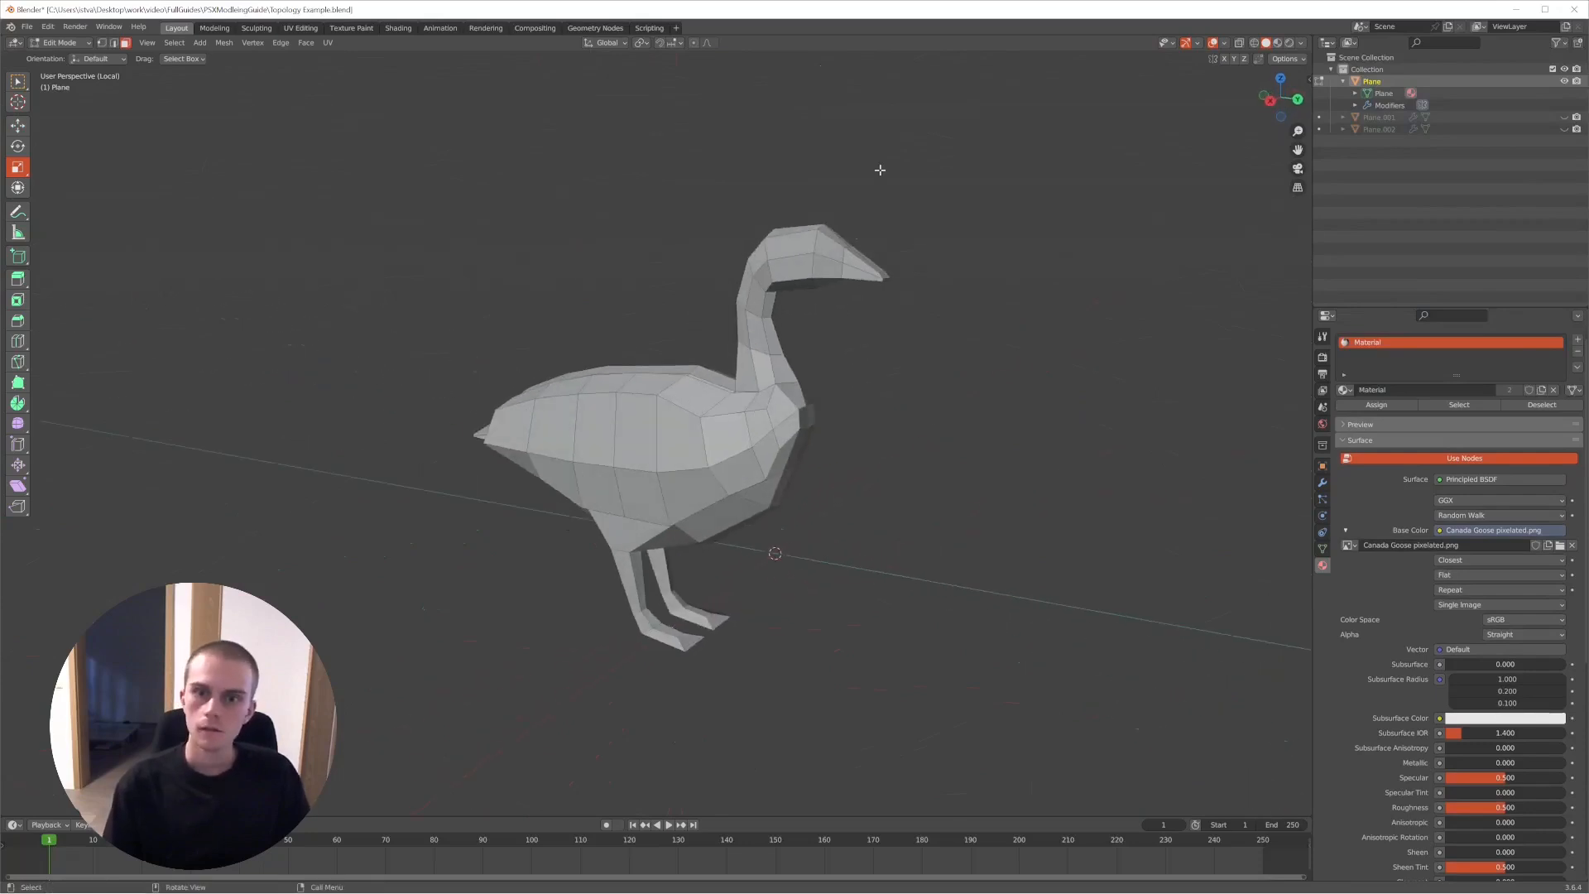
- Show the textured goose in Object Mode and check its mesh briefly in Edit Mode
key("Tab")
key("z")
middle_click_drag(702, 207, 869, 470)
key("Tab")
key("Tab")
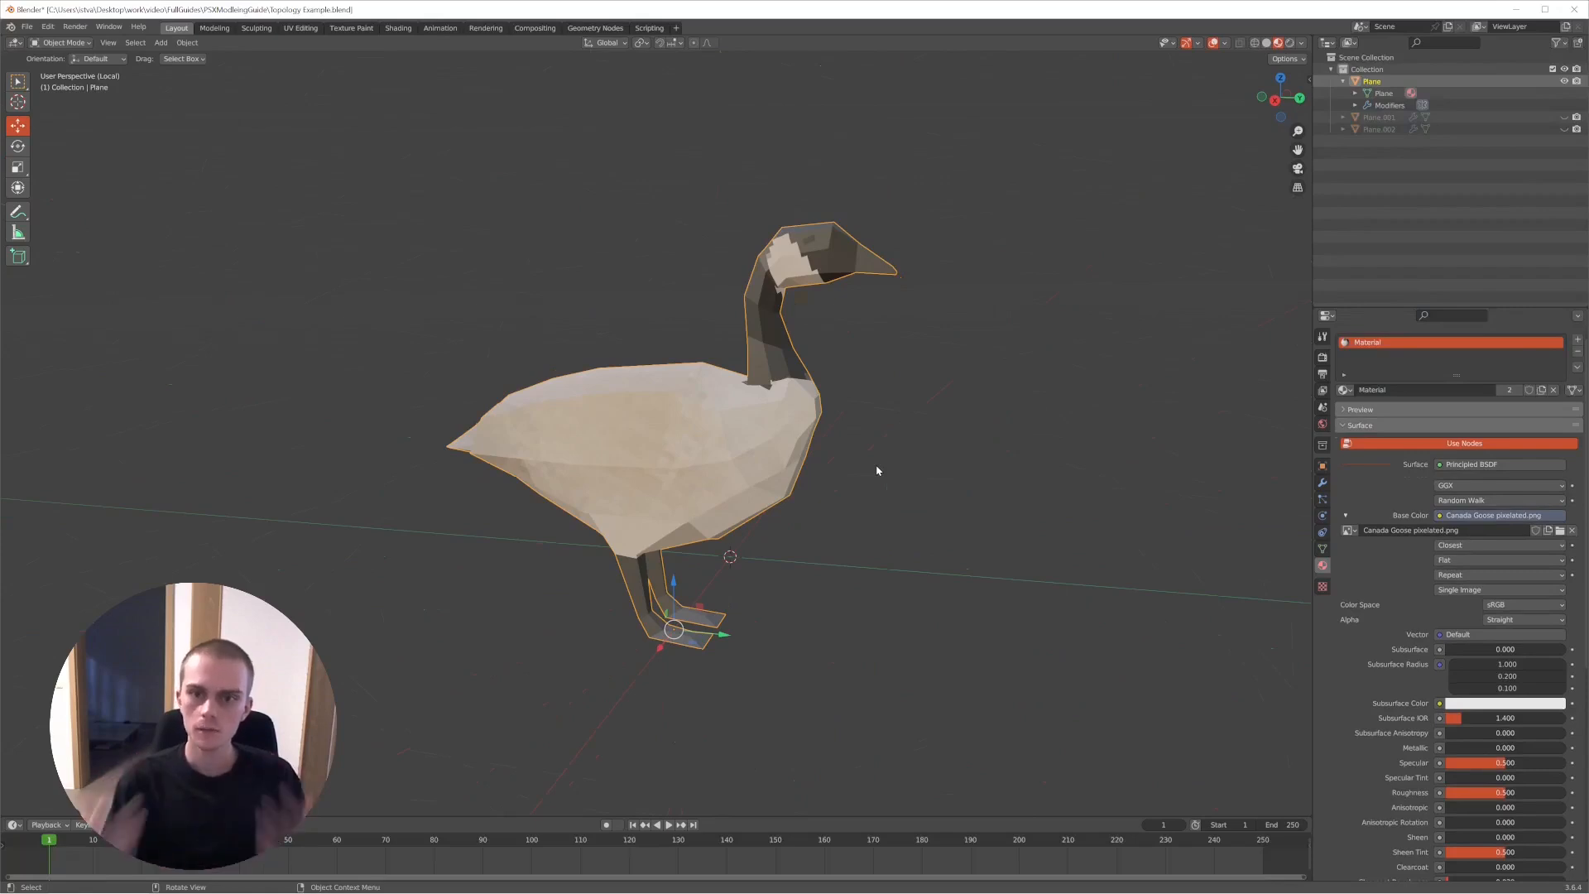
- Add a loop cut around the base of the goose's neck and scale the new loop
key("Caps_Lock")
key("Tab")
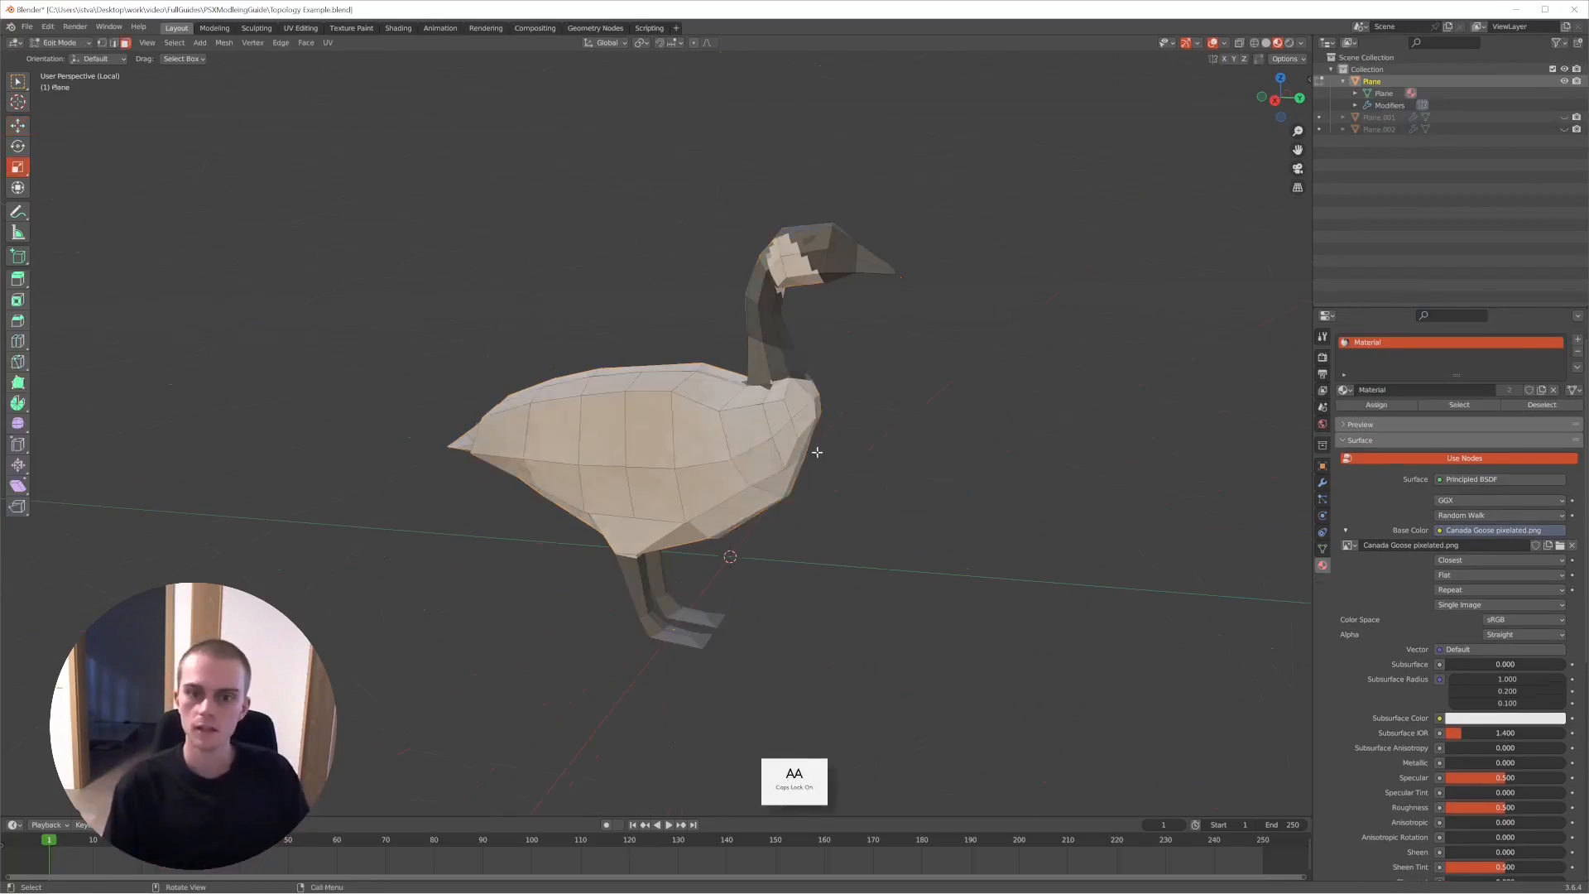
scroll(846, 422, "up", 4)
key("ctrl+r")
left_click(700, 386)
left_click(725, 422)
scroll(725, 422, "up", 3)
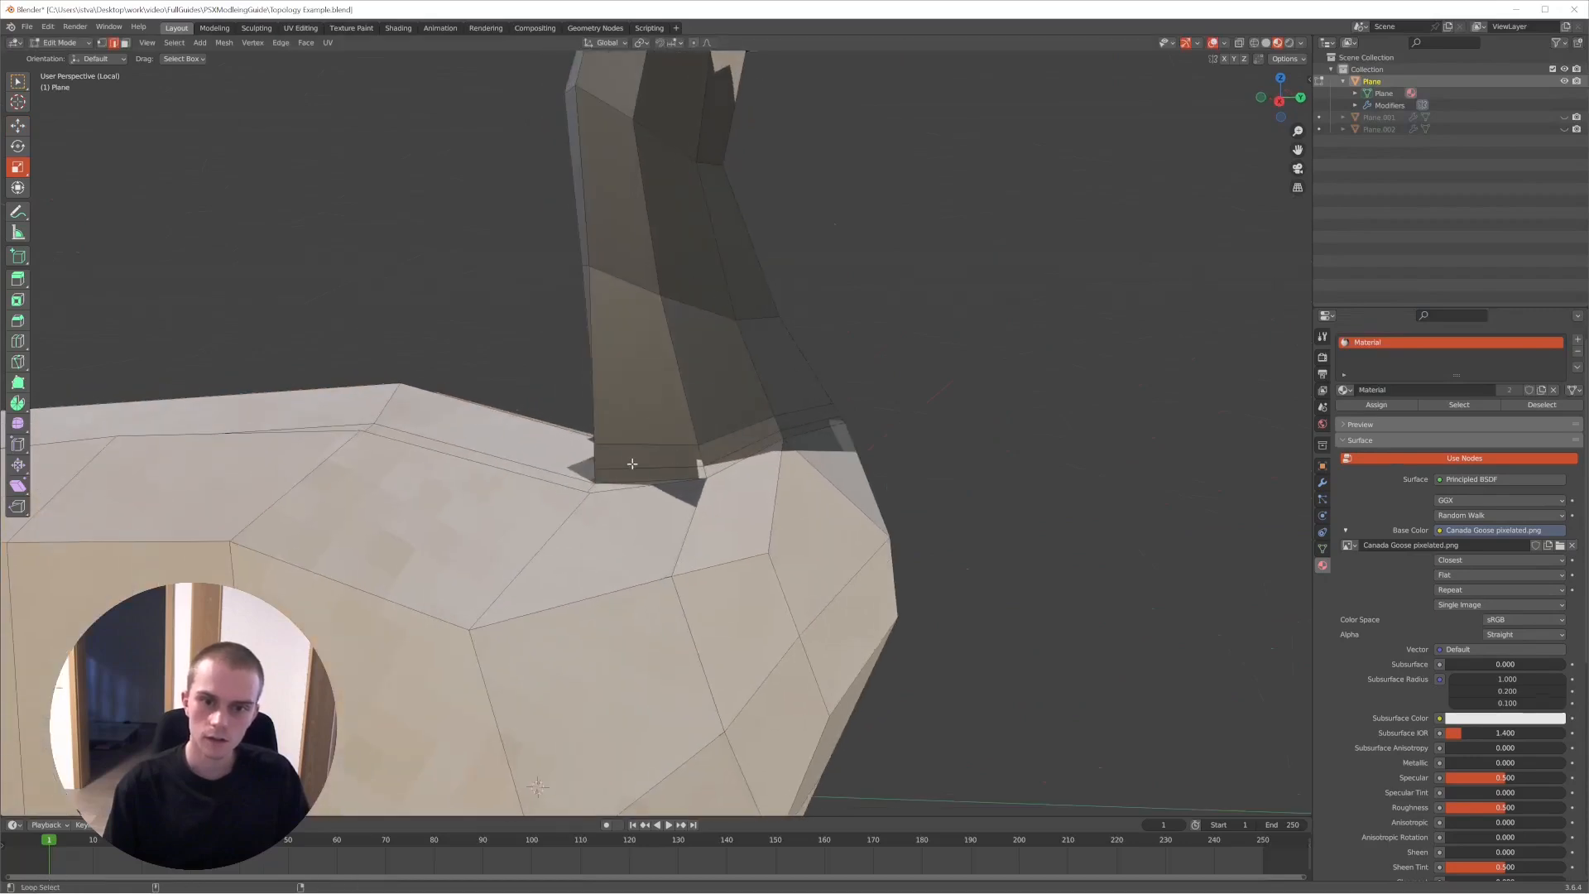
key("s")
left_click(813, 399)
- Compare the neck with the added loop in Object Mode and Edit Mode, and clear the selection
middle_click_drag(813, 400, 667, 480)
key("Tab")
scroll(731, 433, "down", 4)
scroll(637, 414, "up", 5)
mouse_move(634, 408)
middle_mouse_down()
mouse_move(769, 427)
mouse_move(655, 388)
middle_mouse_up()
scroll(688, 419, "up", 4)
key("Tab")
key("alt+a")
- Examine the density of edges where the goose's neck joins the body against the rest of the mesh
scroll(737, 419, "down", 5)
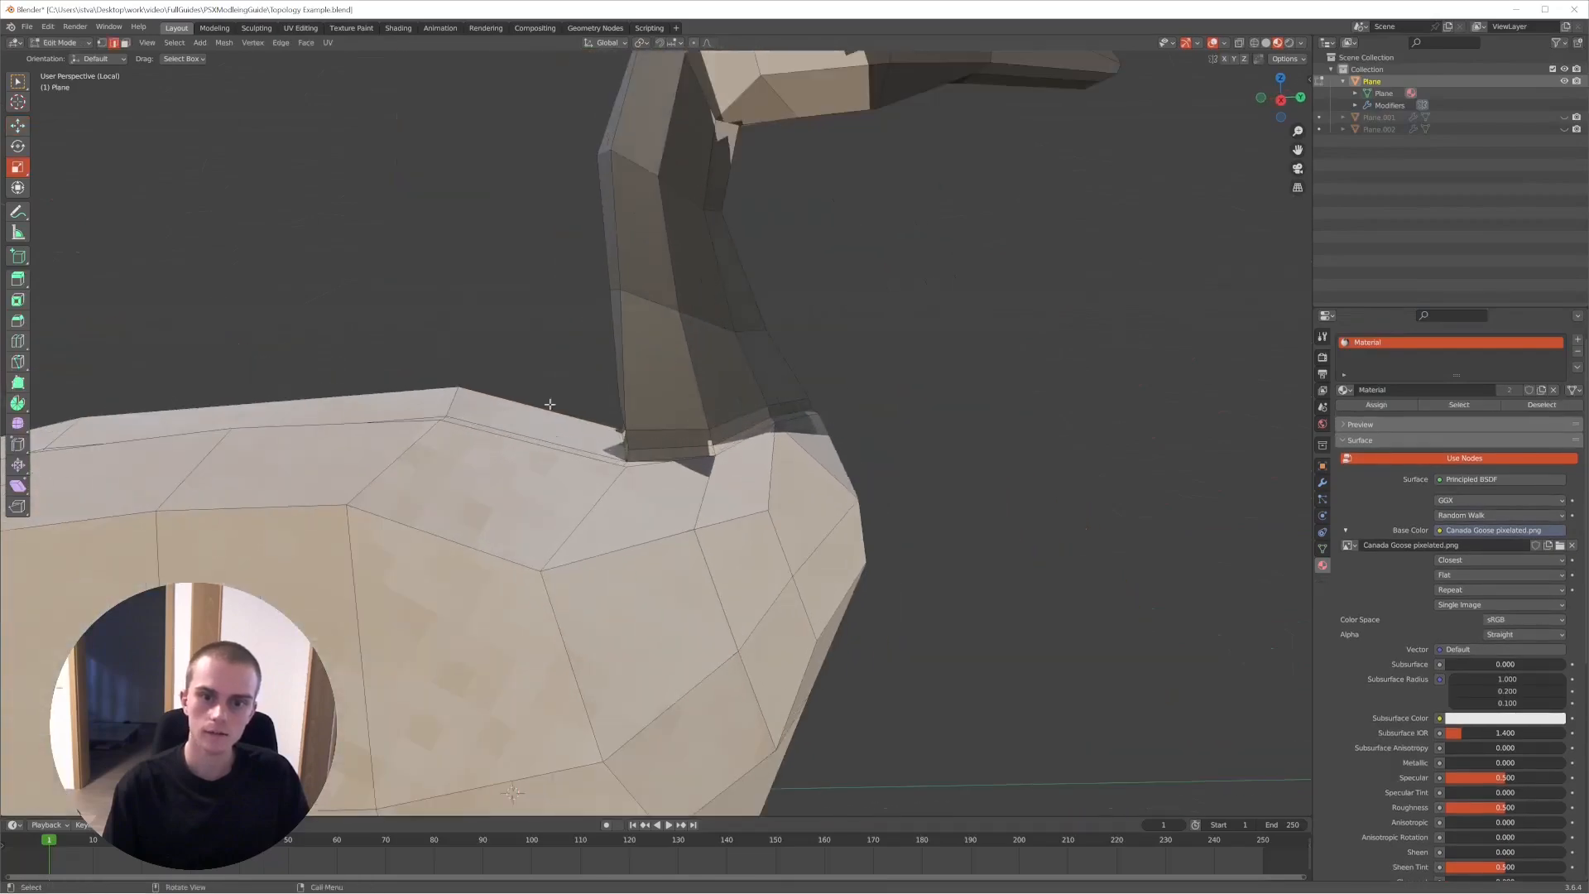
scroll(910, 445, "down", 5)
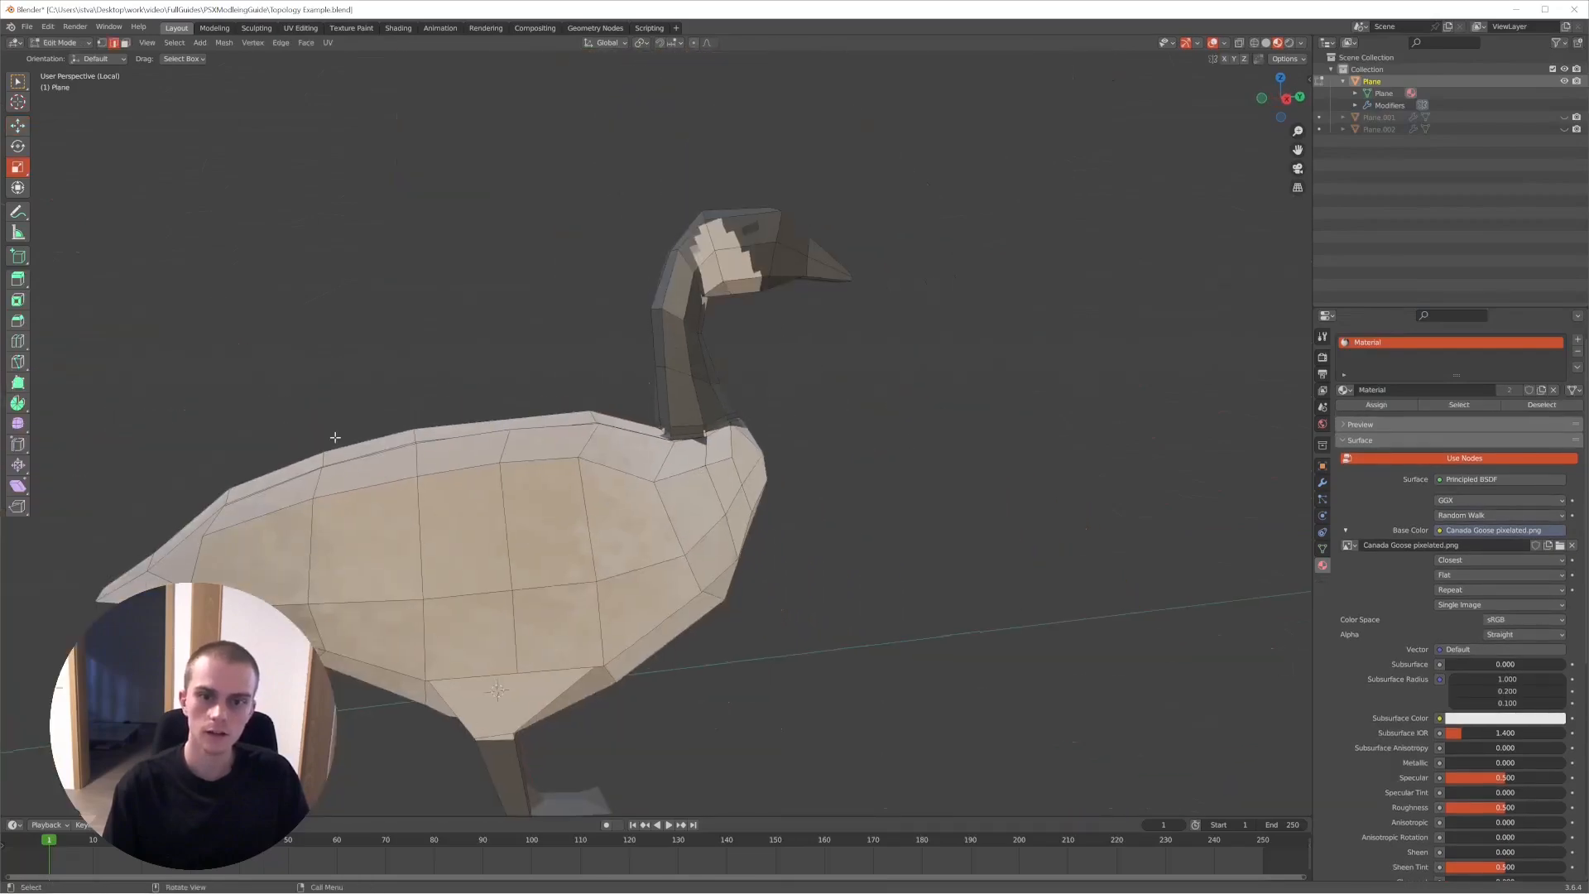
scroll(712, 439, "up", 5)
middle_click_drag(739, 457, 596, 469)
key("KP_Decimal")
key("alt+a")
scroll(753, 400, "down", 10)
mouse_move(659, 413)
middle_mouse_down()
mouse_move(601, 446)
mouse_move(659, 435)
middle_mouse_up()
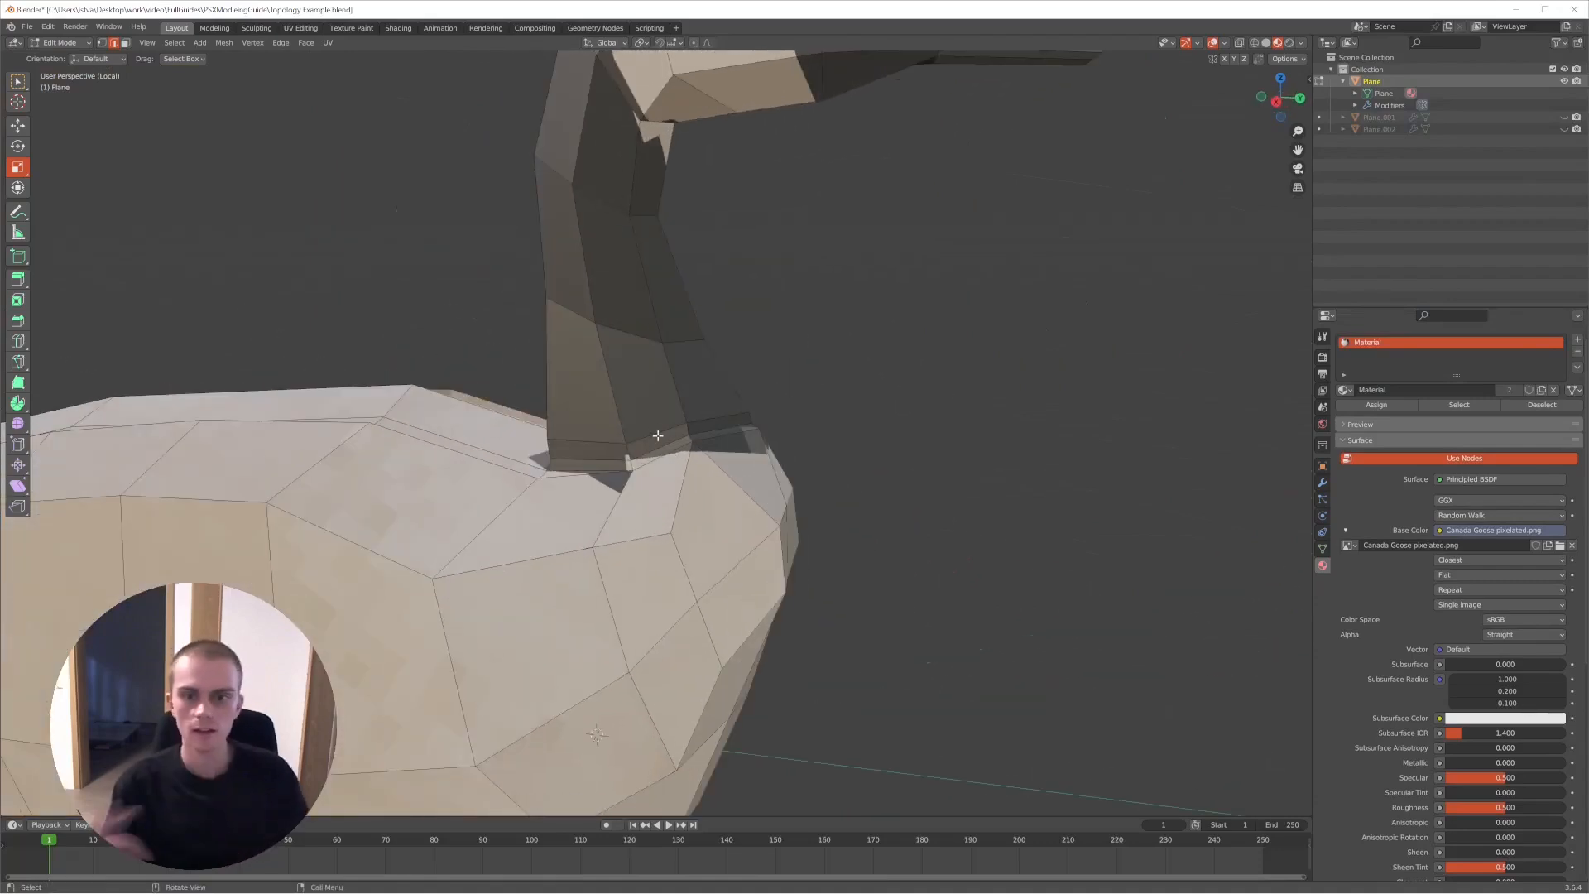
- Undo the scaling and the loop cut at the base of the goose's neck
key("ctrl+z")
key("ctrl+z")
key("ctrl+z")
key("ctrl+z")
key("ctrl+z")
key("ctrl+z")
key("ctrl+z")
key("ctrl+z")
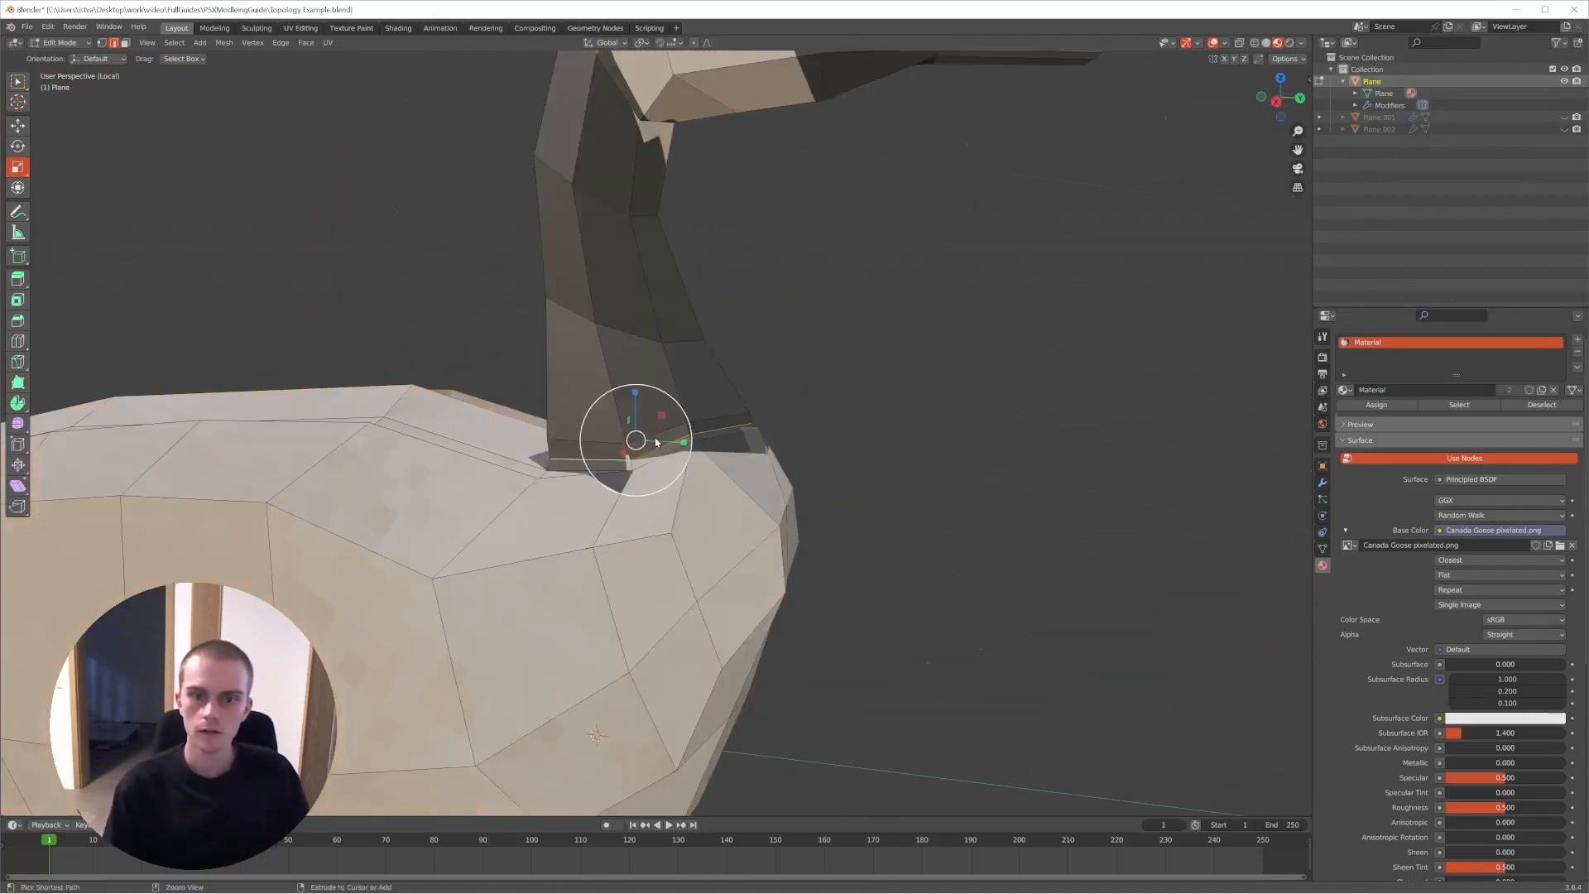
key("ctrl+z")
key("ctrl+z")
key("ctrl+z")
- Review the goose's restored mesh in Edit Mode and Object Mode
key("Tab")
middle_click_drag(655, 437, 700, 478)
scroll(596, 469, "down", 4)
key("Tab")
scroll(703, 464, "up", 6)
scroll(779, 482, "down", 4)
middle_click_drag(715, 480, 813, 443)
scroll(813, 444, "down", 3)
- Check the topology points in the terminal notes and return to the goose's mesh in Edit Mode
key("alt+2")
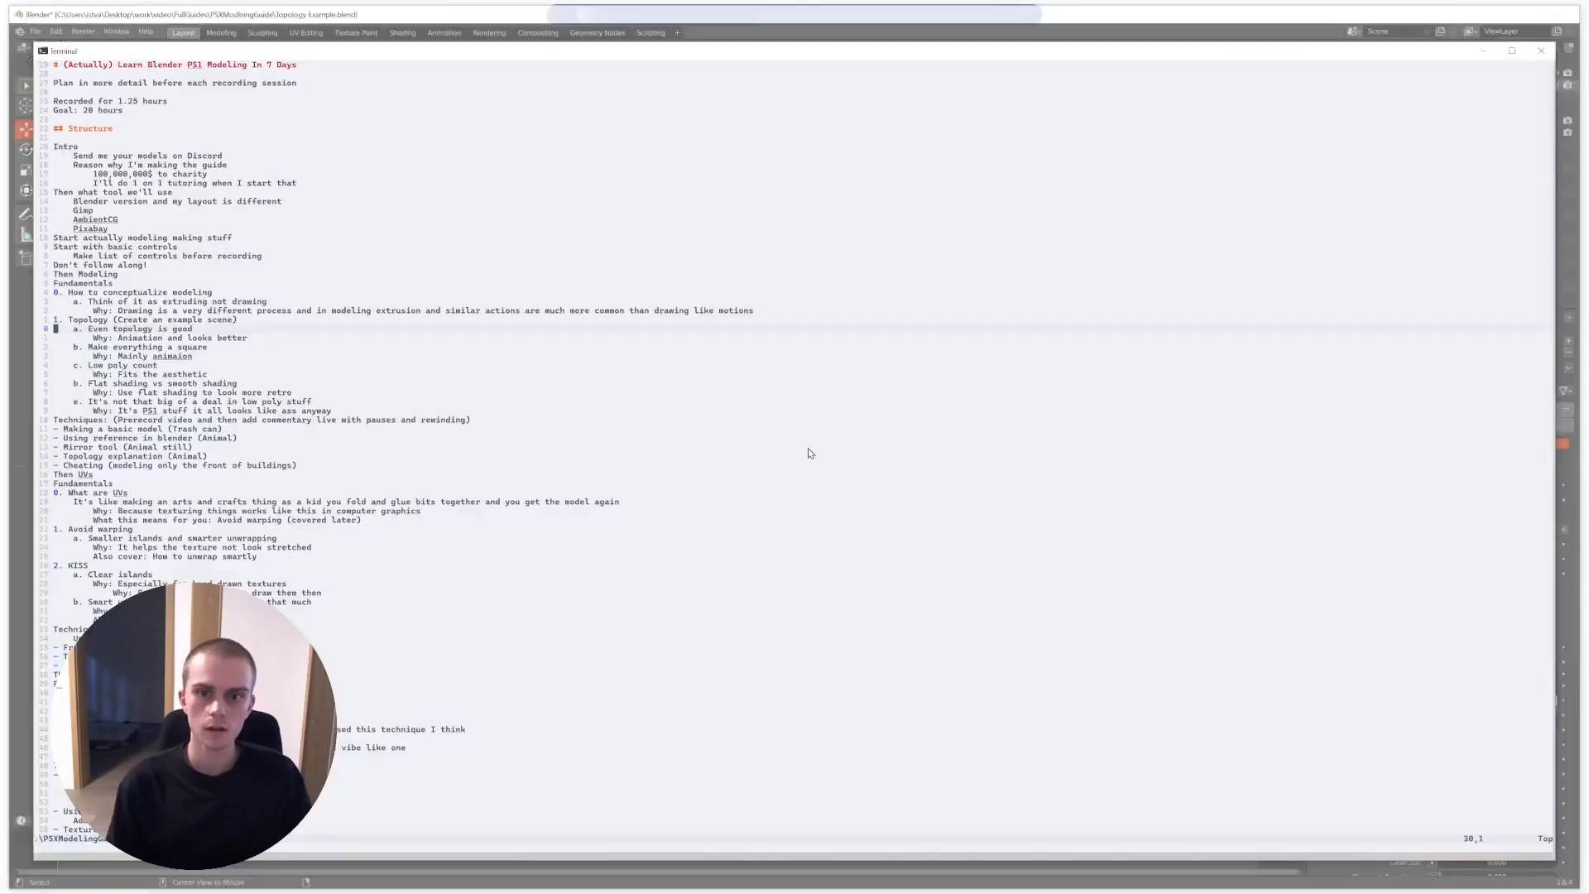
key("alt+1")
key("Tab")
scroll(757, 426, "up", 5)
middle_click_drag(802, 430, 775, 392)
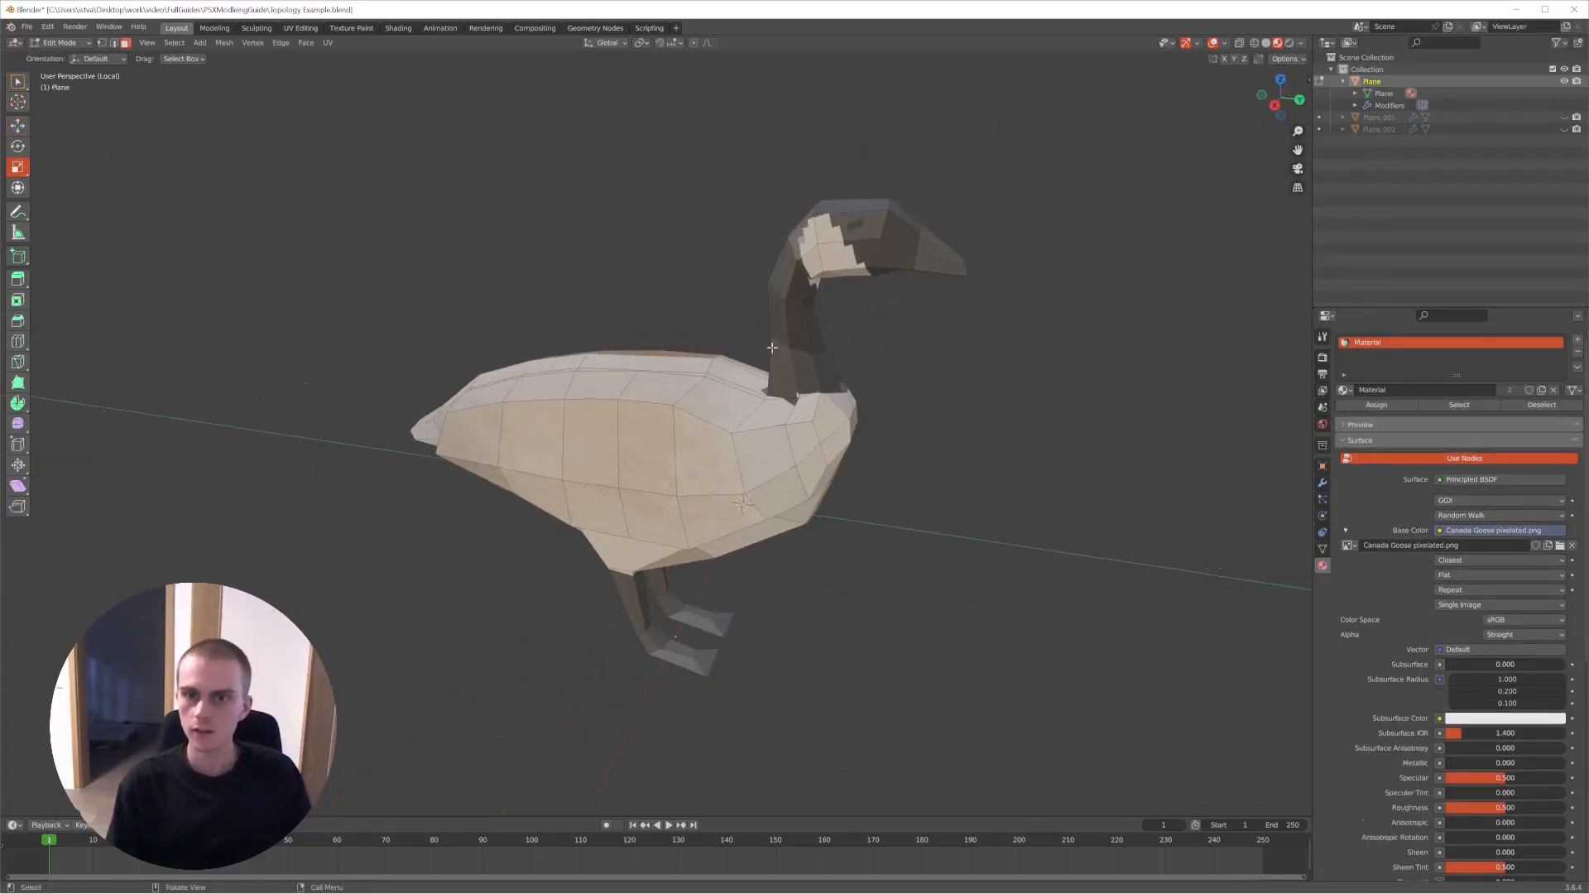
- Frame the view on the goose's head and select the upper side face around the eye
left_click(854, 218)
key("KP_Decimal")
key("a")
key("a")
scroll(866, 298, "down", 4)
middle_click_drag(866, 298, 859, 356)
left_click(685, 425)
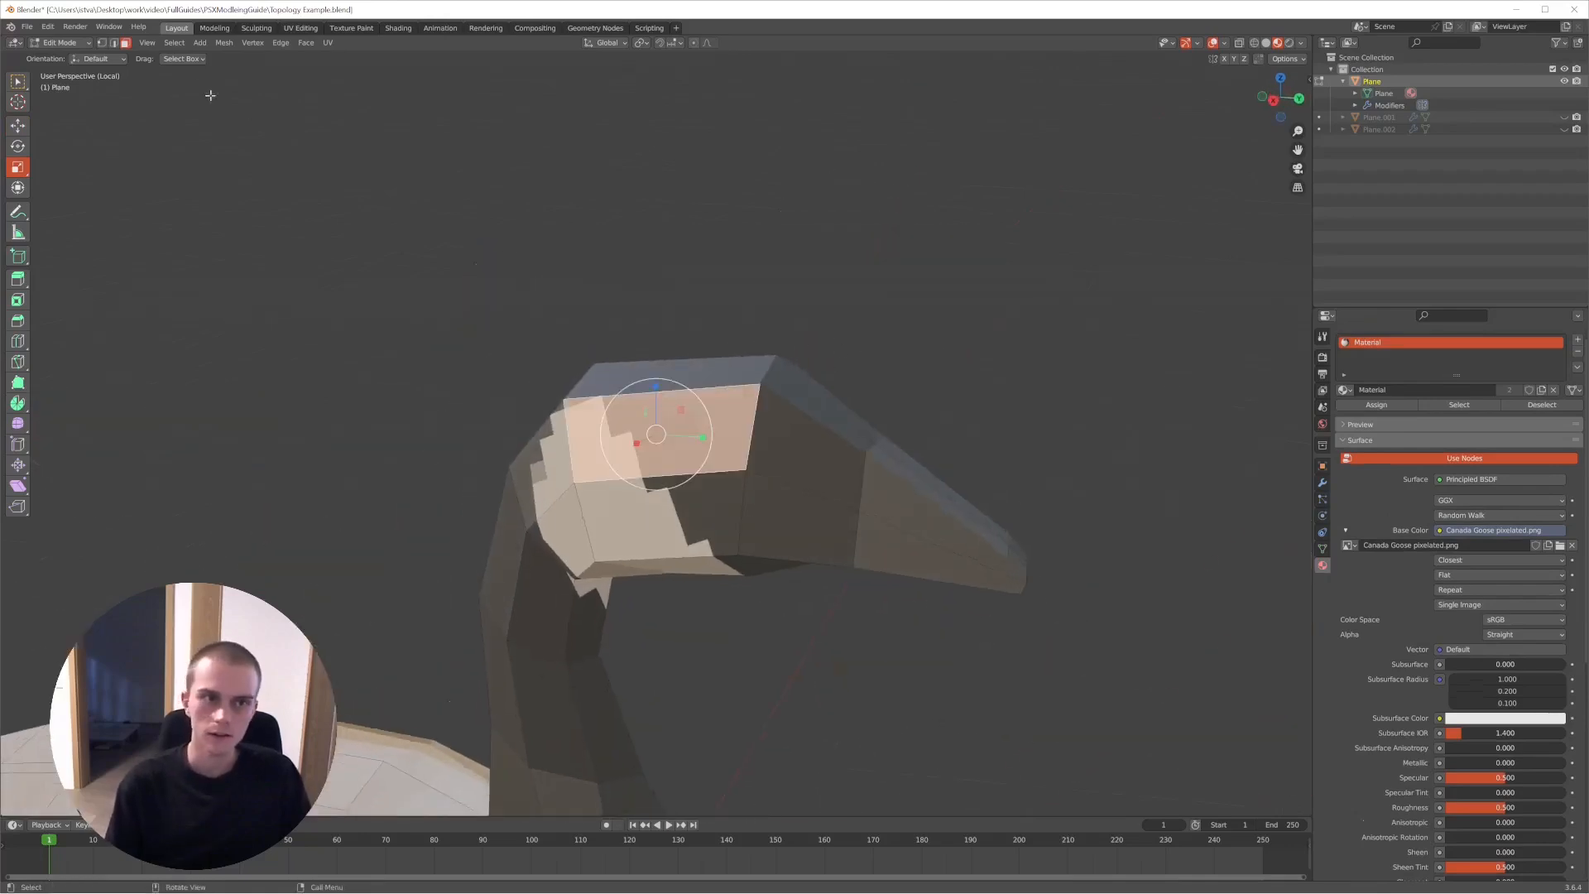
- Switch to vertex selection, clear the selection and show the goose's head with Solid shading
left_click(101, 45)
key("a")
key("a")
middle_click_drag(608, 383, 653, 394)
scroll(652, 394, "up", 2)
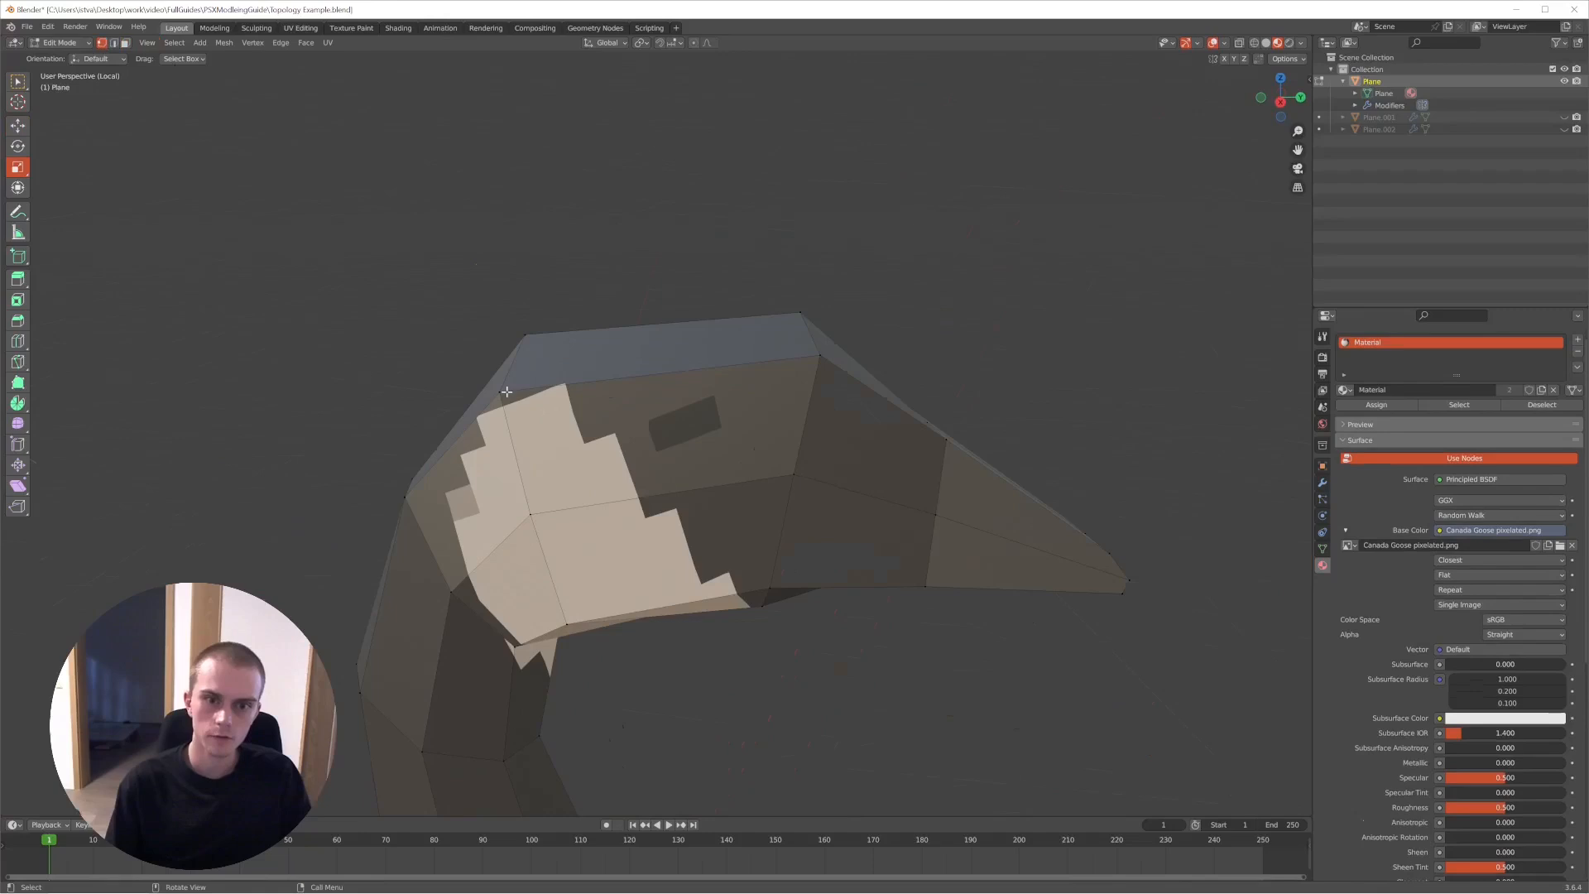
key("z")
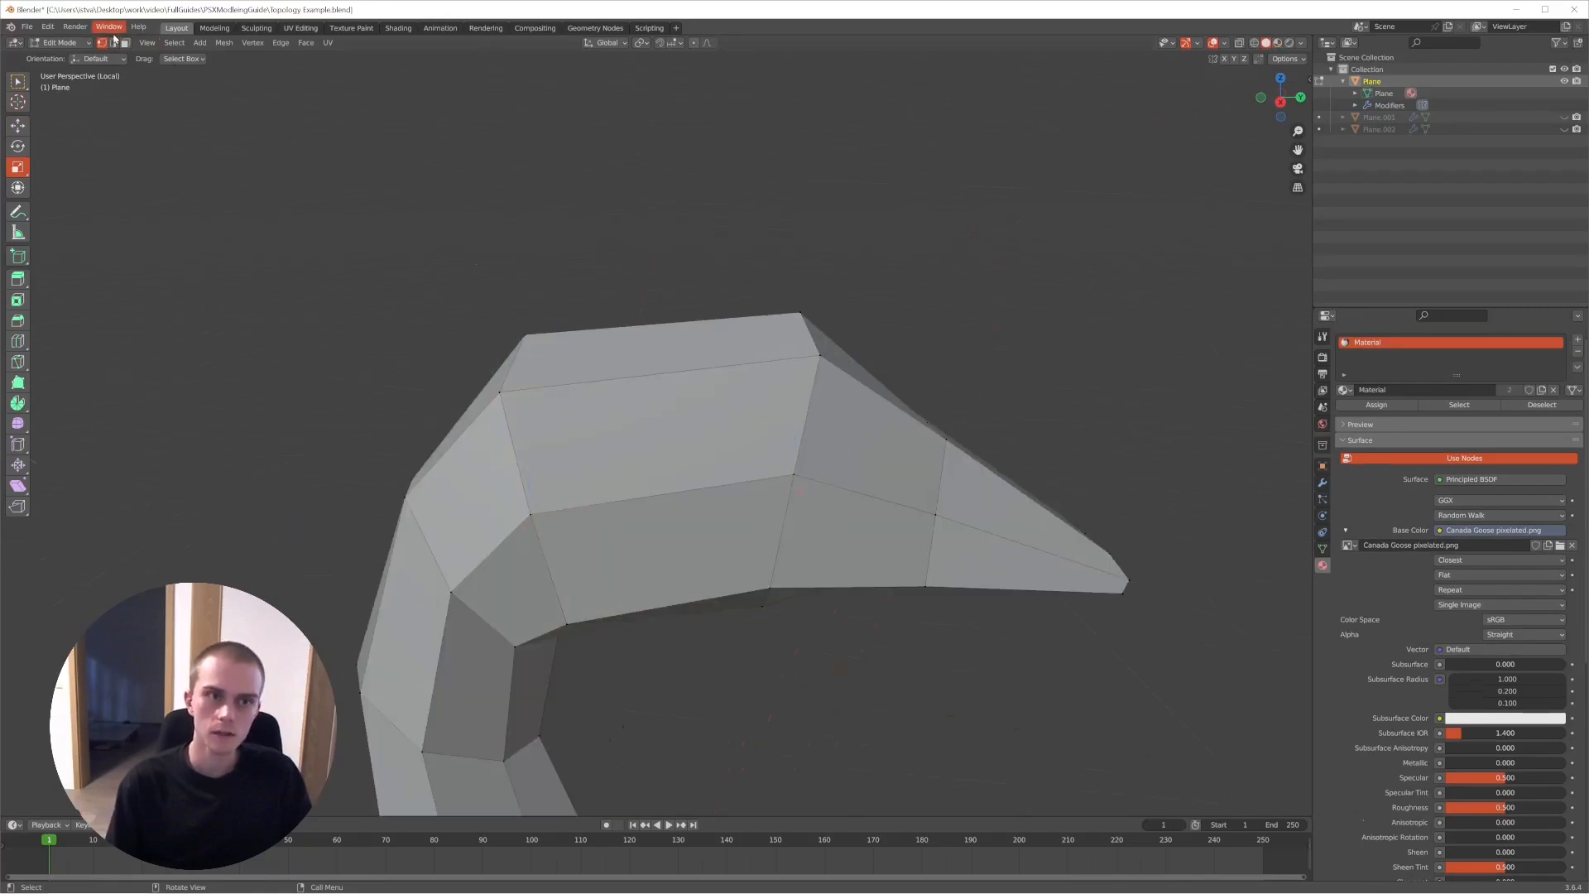
- Try subdividing a face on the goose's head and clear the selection to inspect it
left_click(664, 411)
left_click(856, 337)
scroll(855, 337, "down", 3)
middle_click_drag(855, 337, 849, 383)
middle_click_drag(836, 509, 817, 361, "shift")
left_click(761, 260)
middle_click_drag(762, 261, 898, 342)
right_click(725, 321)
left_click(725, 321)
key("alt+a")
left_click(734, 312)
scroll(734, 312, "up", 3)
- Undo the subdivision on the goose's head and check the model in Object Mode
key("ctrl+z")
key("ctrl+z")
key("ctrl+z")
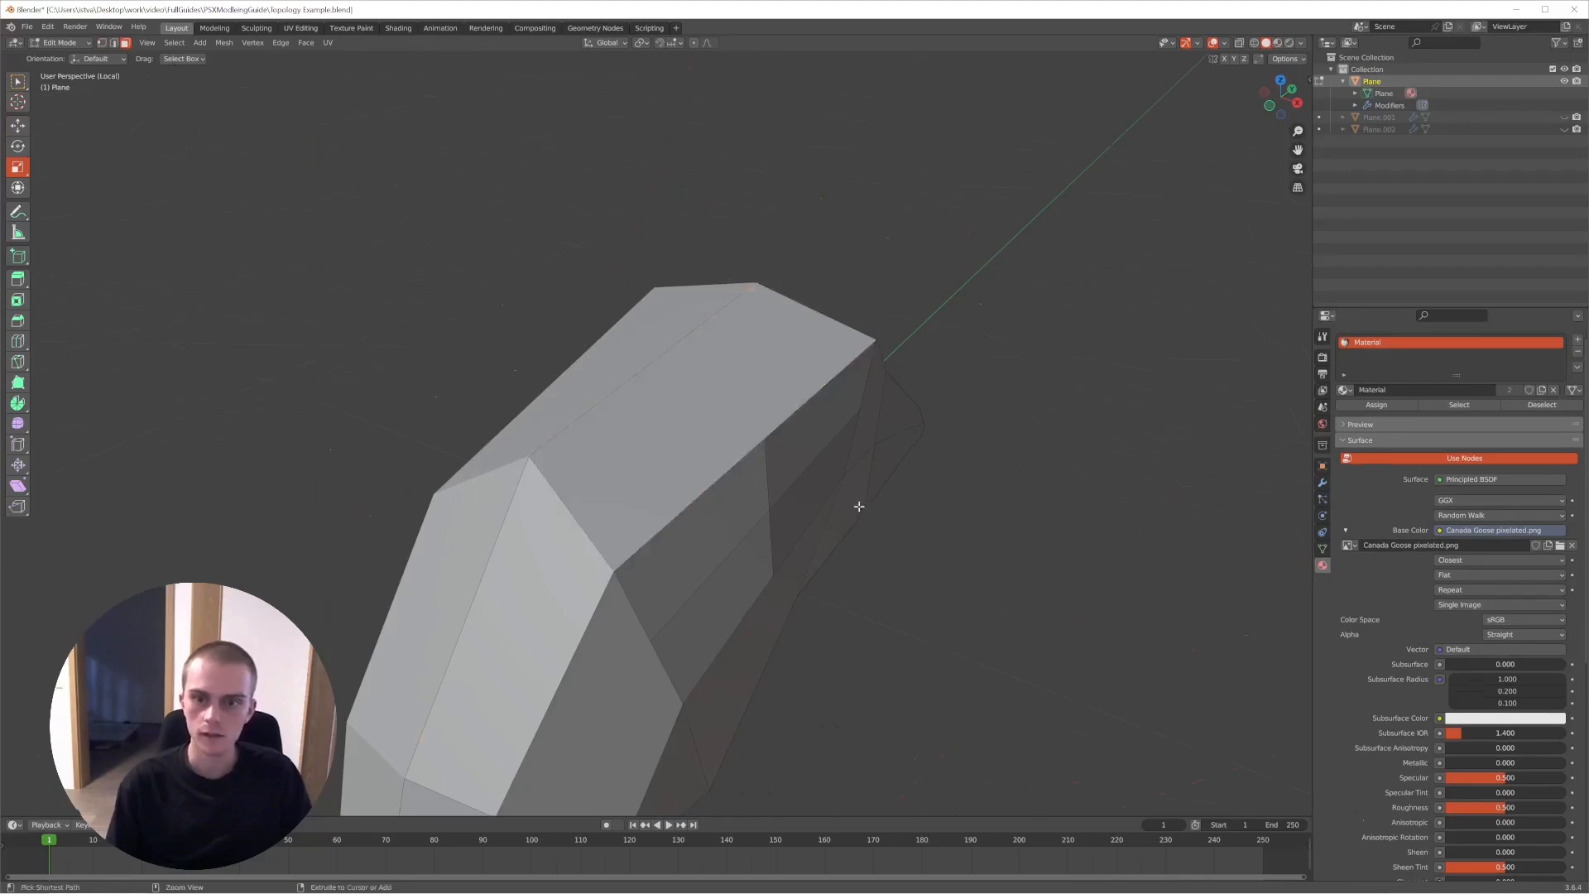
middle_click_drag(860, 506, 815, 489)
key("Tab")
scroll(815, 488, "down", 5)
- In Edit Mode, subdivide the upper side face of the goose's head and clear the selection
key("Tab")
key("a")
key("alt+a")
key("a")
middle_click_drag(938, 332, 713, 364, "shift")
key("alt+a")
left_click(604, 376)
right_click(612, 374)
left_click(611, 369)
key("alt+a")
- Try a loop cut along the goose's head and neck and return to Object Mode
middle_click_drag(612, 369, 628, 372)
key("ctrl+r")
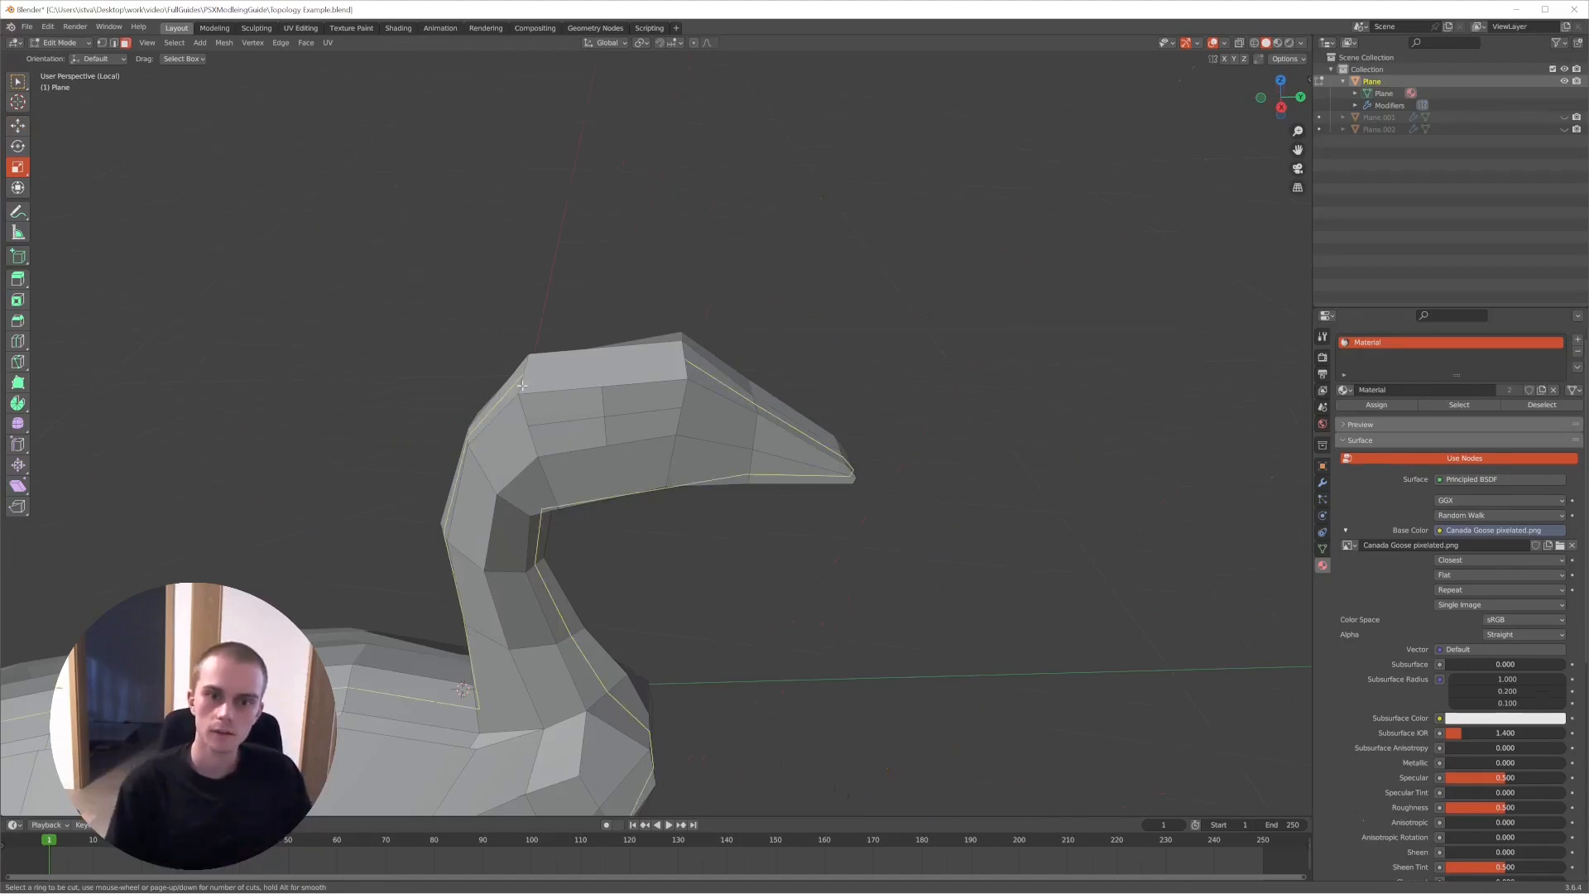
key("Tab")
middle_click_drag(767, 417, 703, 403)
scroll(703, 403, "down", 4)
- In Edit Mode, select the goose's whole mesh, undo the last action and return to Object Mode
key("Tab")
key("a")
key("ctrl+z")
left_click(703, 403)
key("Tab")
middle_click_drag(550, 500, 832, 437, "shift")
middle_click_drag(832, 437, 772, 487)
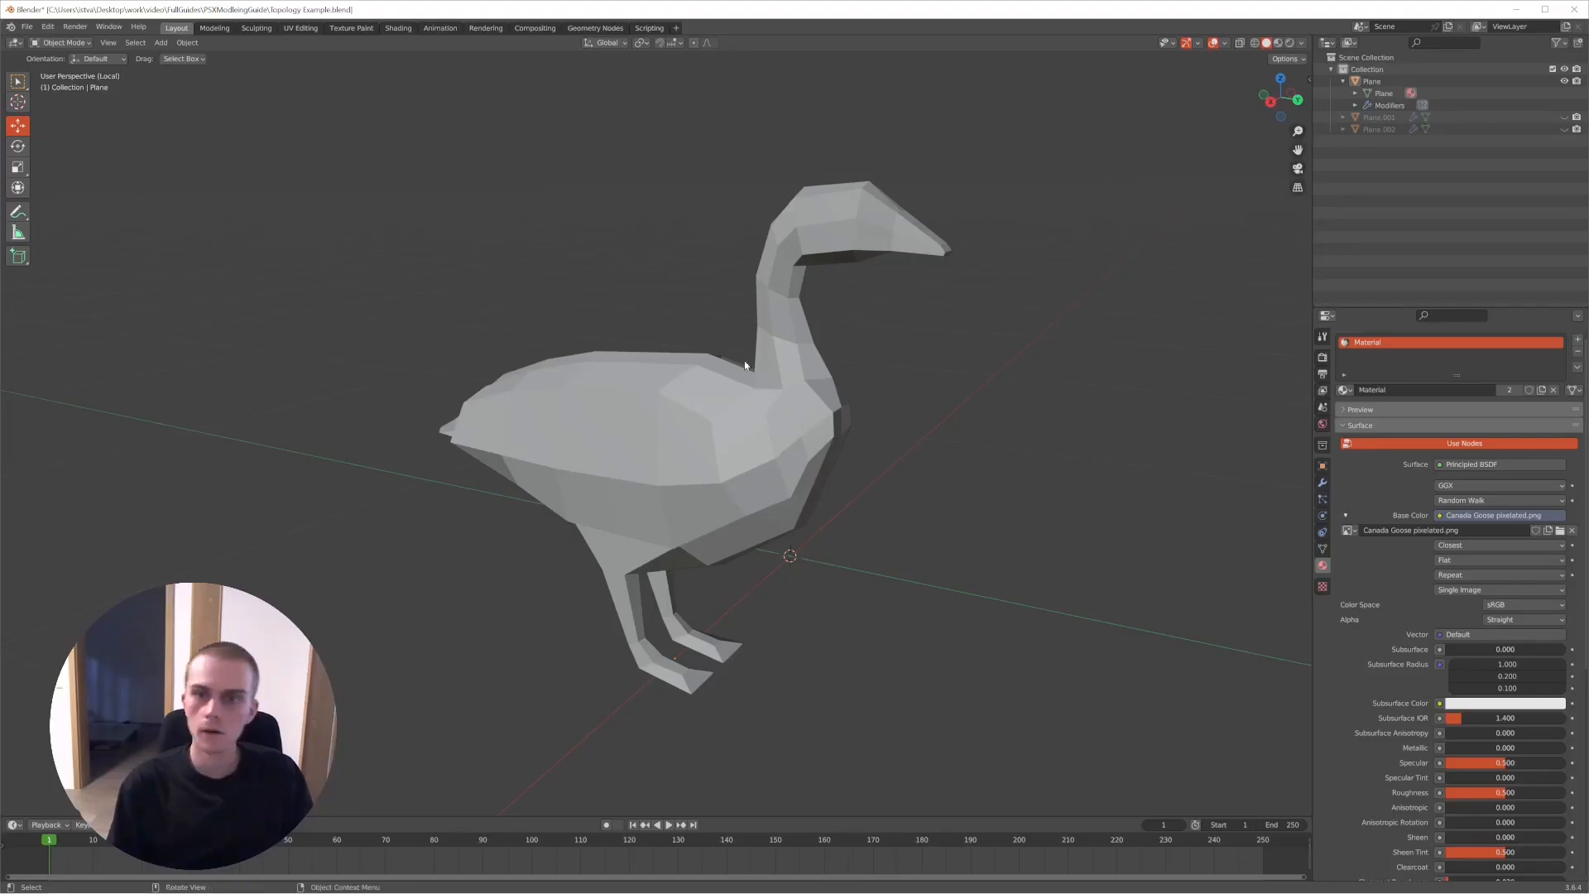
middle_click_drag(776, 487, 777, 360)
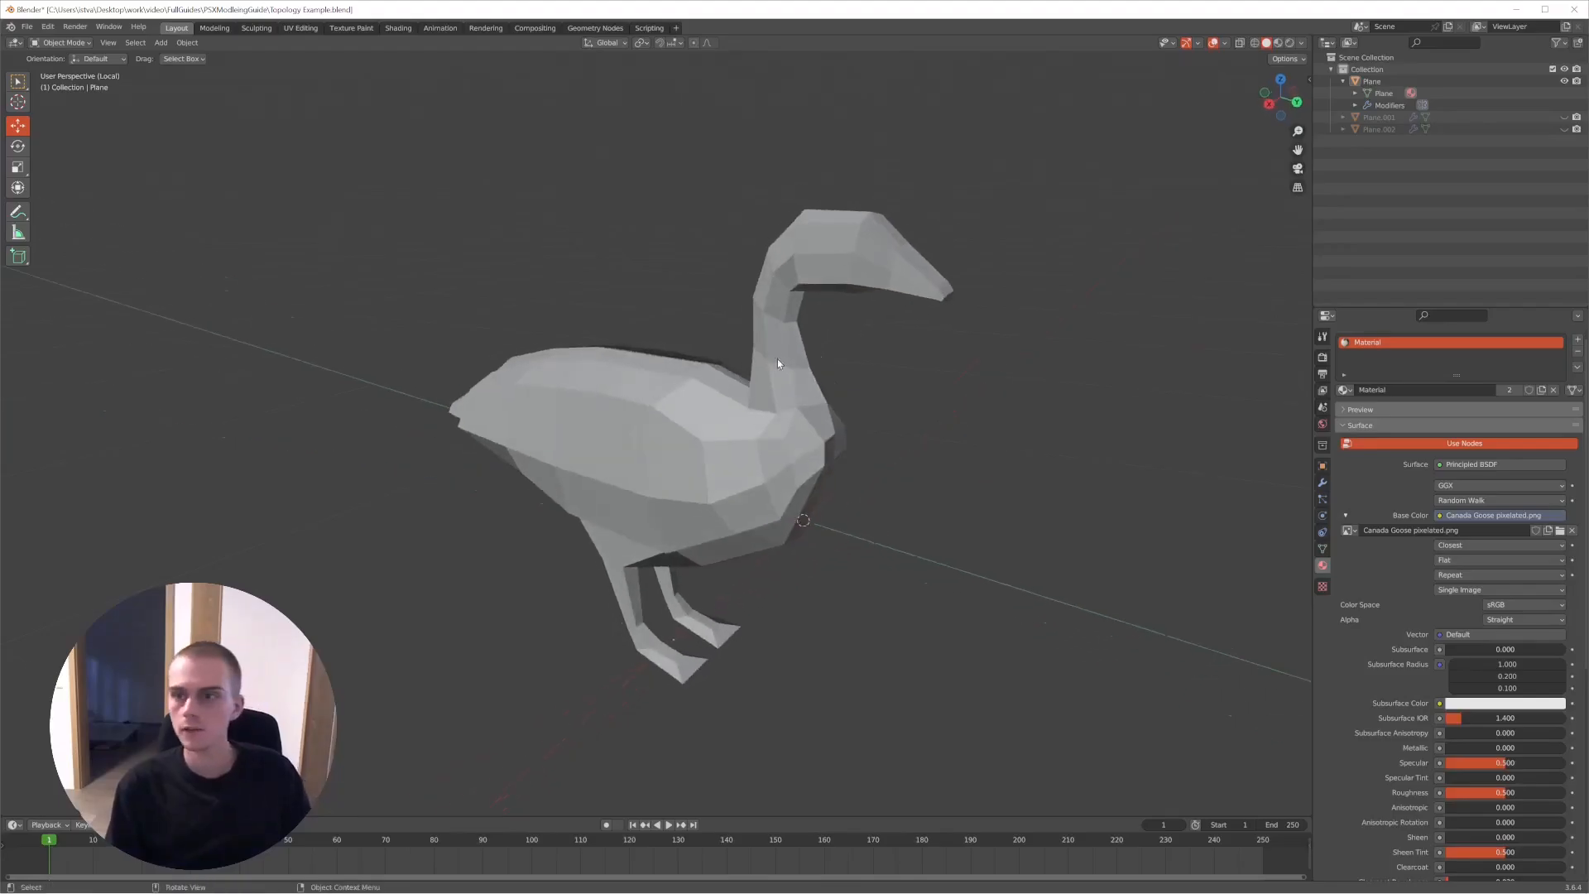
- Make Plane.001 visible beside Plane, keep Plane.002 hidden, and select the Plane.001 goose
left_click(1564, 81)
left_click(1564, 117)
left_click(1564, 129)
left_click(1565, 129)
middle_click_drag(1042, 268, 941, 318, "shift")
left_click(925, 319)
left_click(1563, 81)
- Clear the mesh selection of Plane.001 in Edit Mode and display the viewport in Material Preview shading
middle_click_drag(1022, 248, 918, 361)
key("Tab")
key("alt+a")
scroll(996, 331, "up", 5)
key("z")
left_click(866, 525)
mouse_move(866, 524)
middle_mouse_down()
mouse_move(886, 383)
mouse_move(916, 383)
mouse_move(878, 382)
middle_mouse_up()
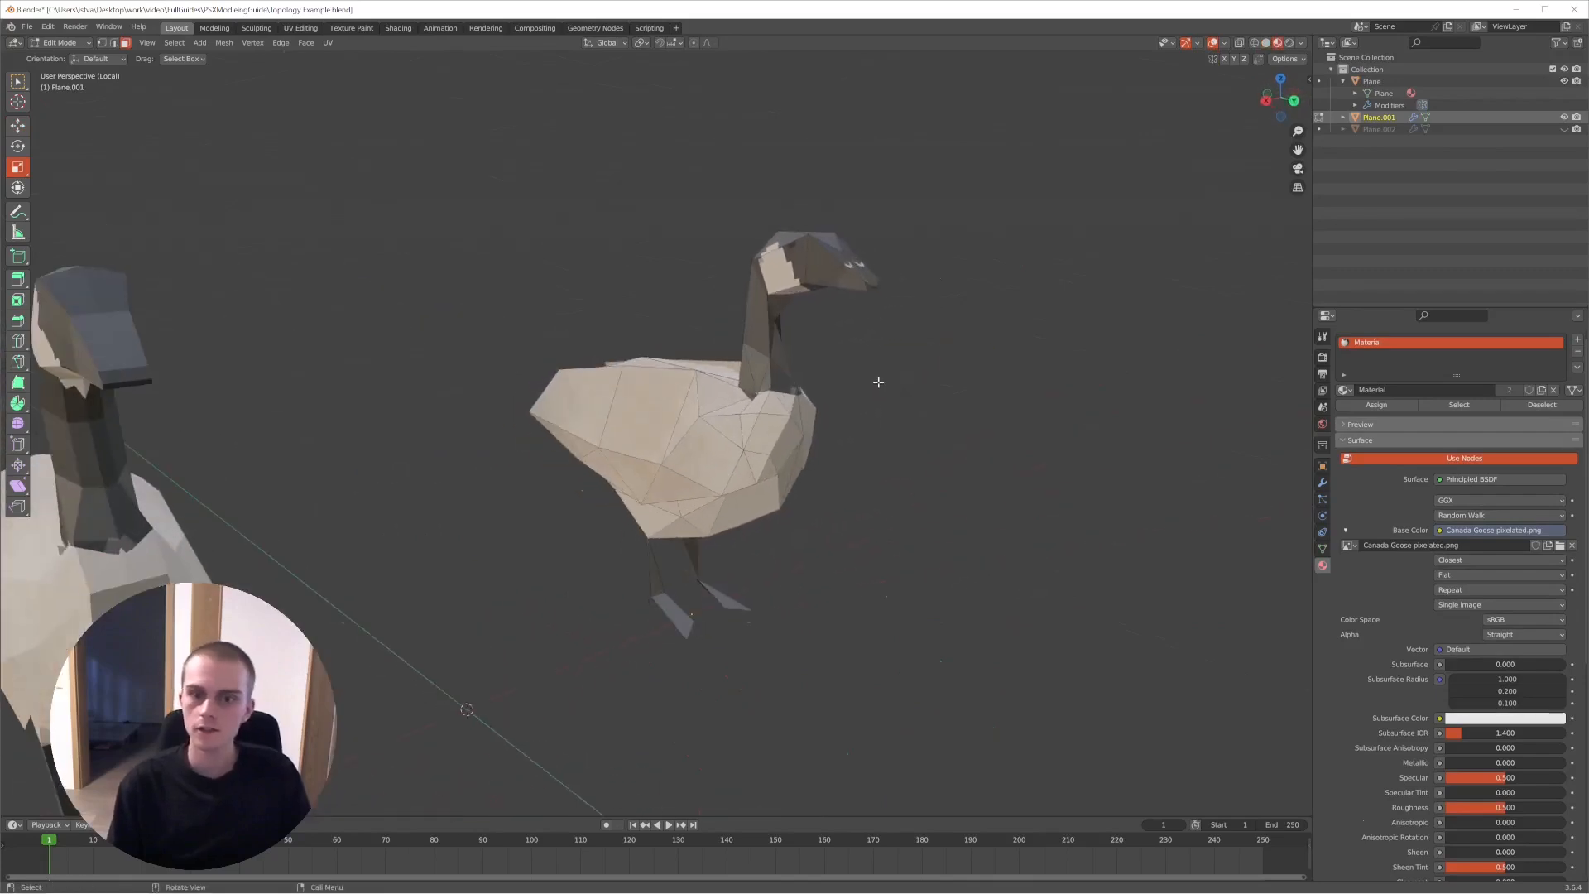
scroll(890, 390, "down", 3)
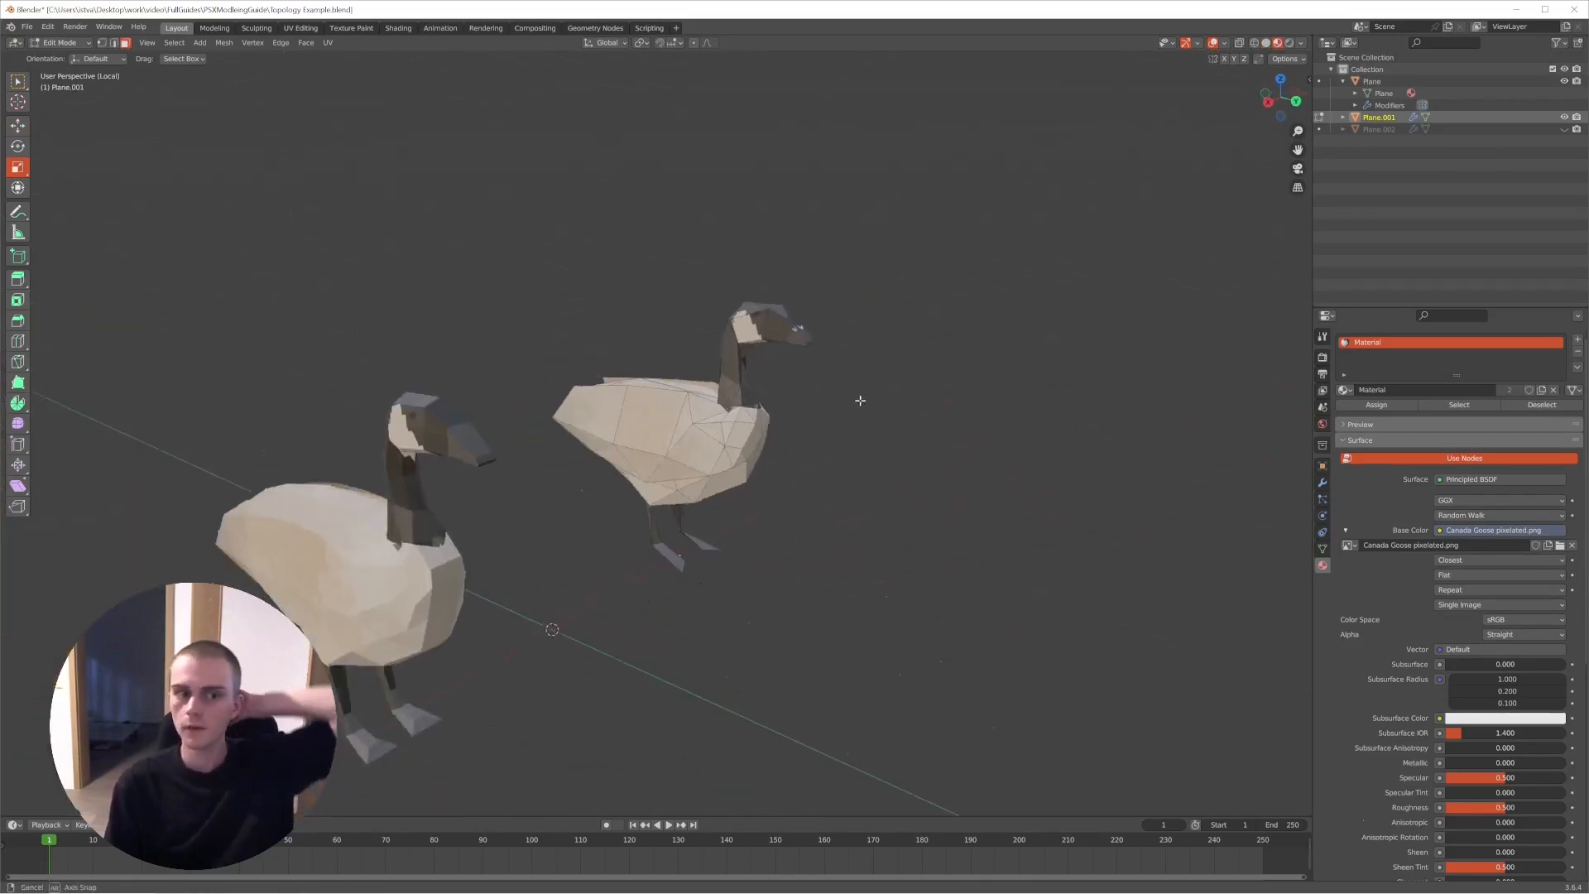
middle_click_drag(416, 568, 745, 414)
- Select the whole mesh of the Plane goose and try Un-Subdivide on its edges
key("Tab")
scroll(662, 427, "down", 2)
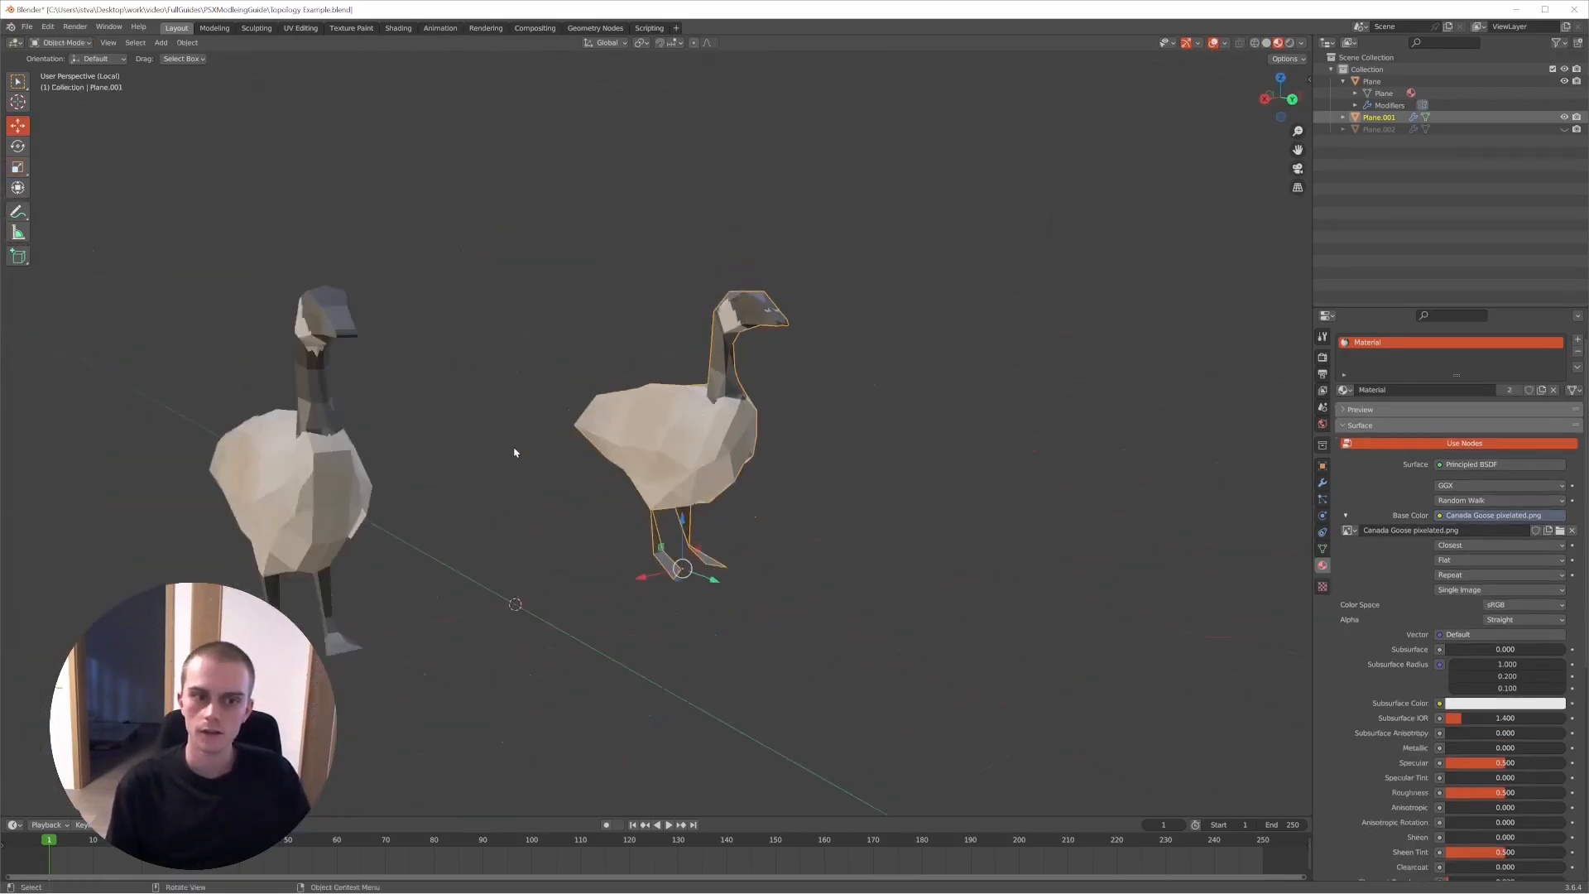
middle_click_drag(568, 433, 604, 438)
left_click(585, 451)
key("Tab")
key("a")
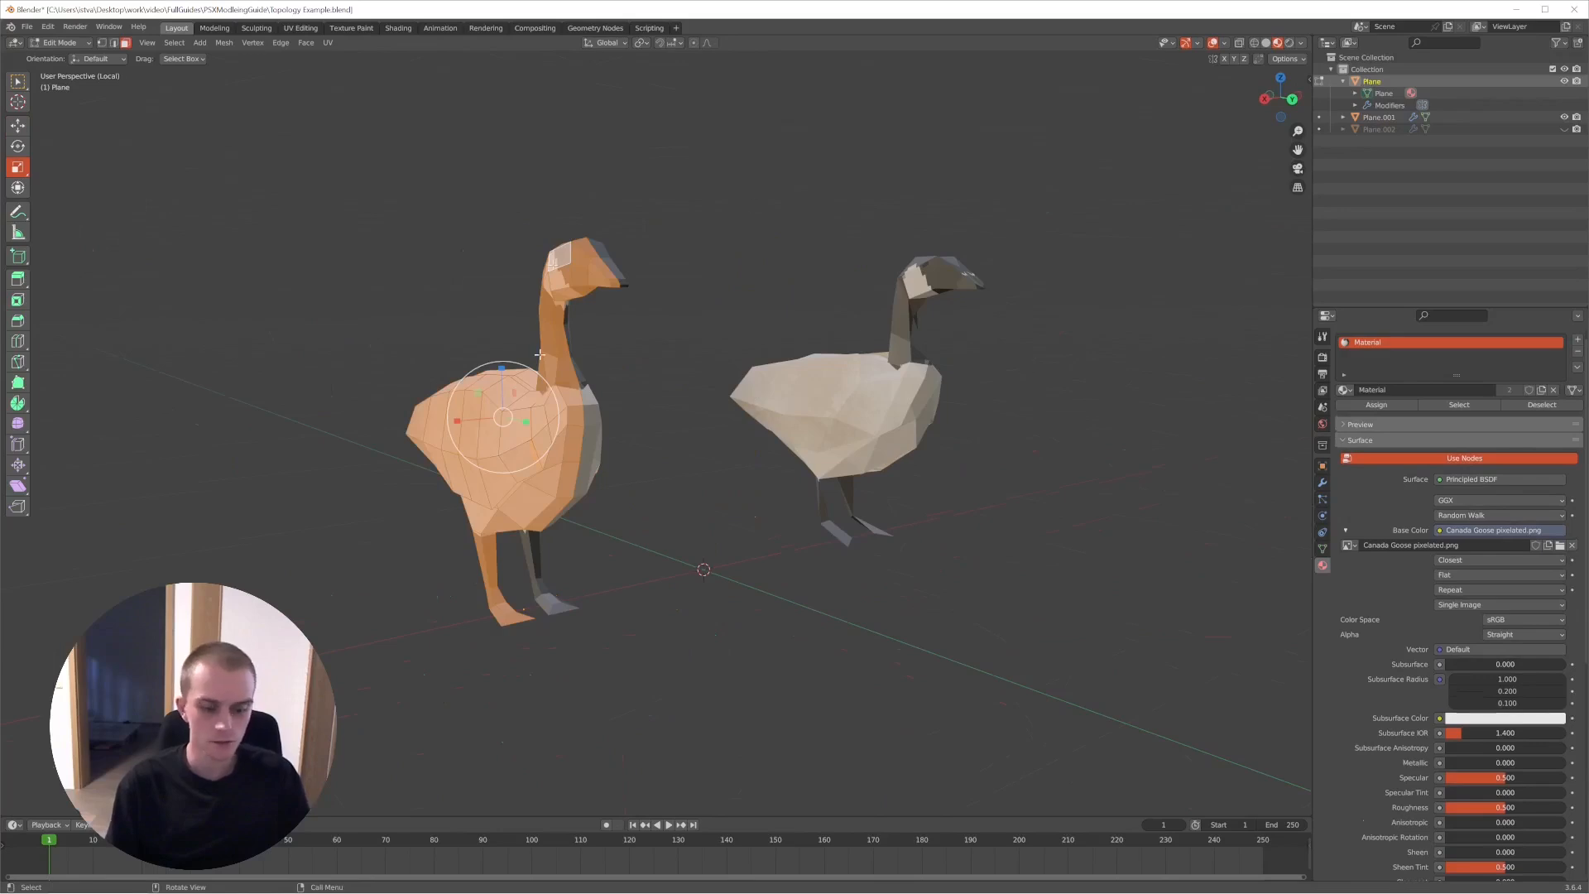
key("ctrl+e")
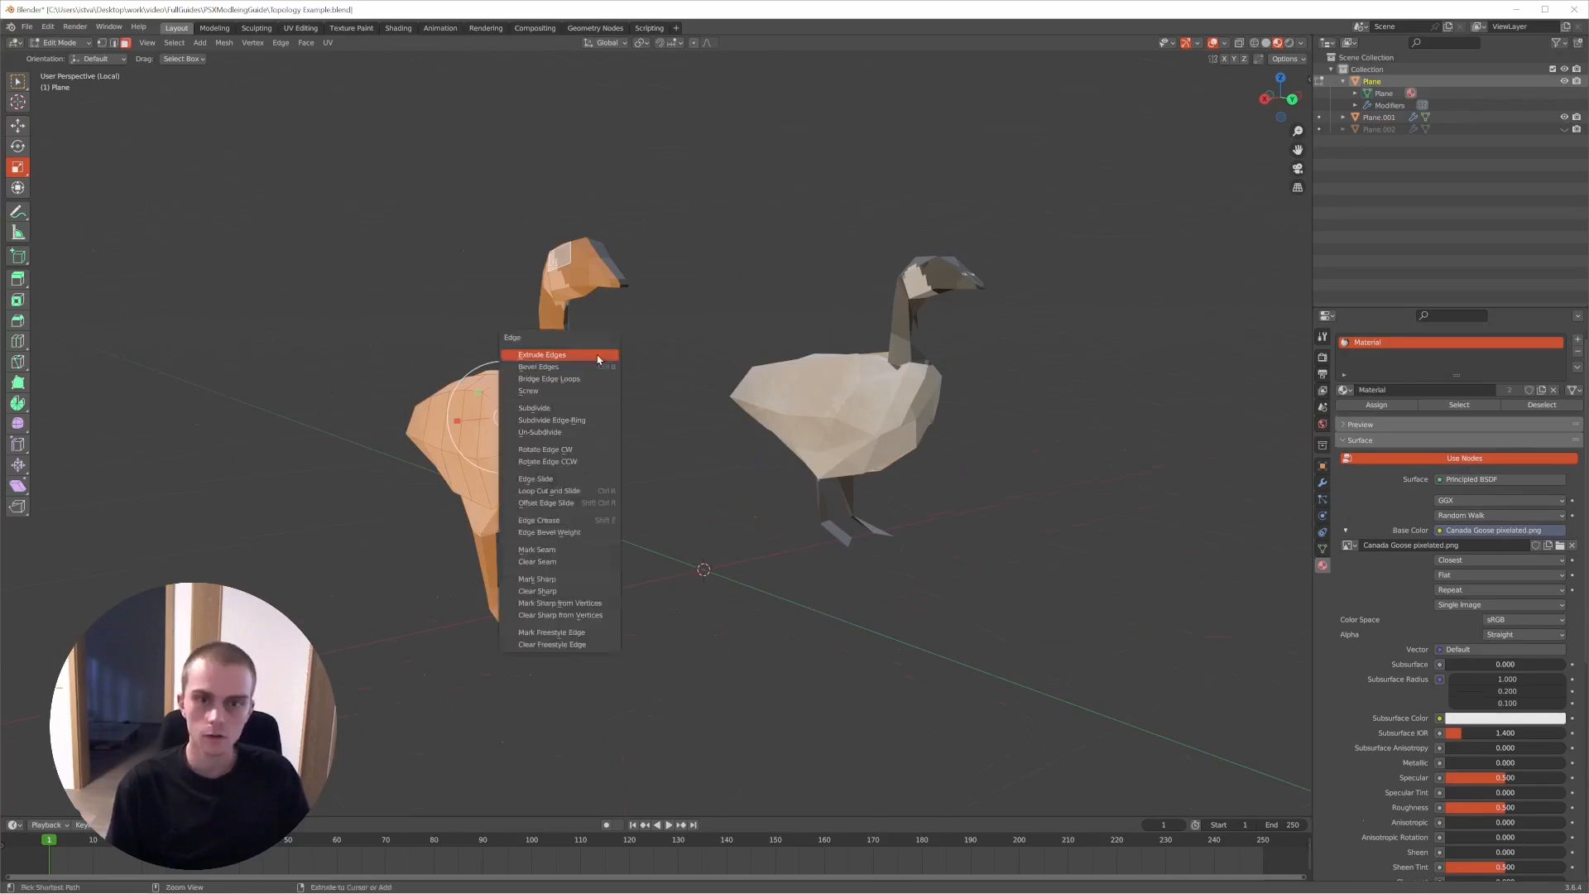
left_click(572, 436)
key("Tab")
- Frame Plane.001 in Edit Mode with nothing selected and examine how its faces are laid out
mouse_move(702, 369)
middle_mouse_down()
mouse_move(768, 371)
mouse_move(691, 369)
middle_mouse_up()
middle_click_drag(1024, 288, 985, 464)
left_click(807, 411)
key("Tab")
key("KP_Decimal")
key("alt+a")
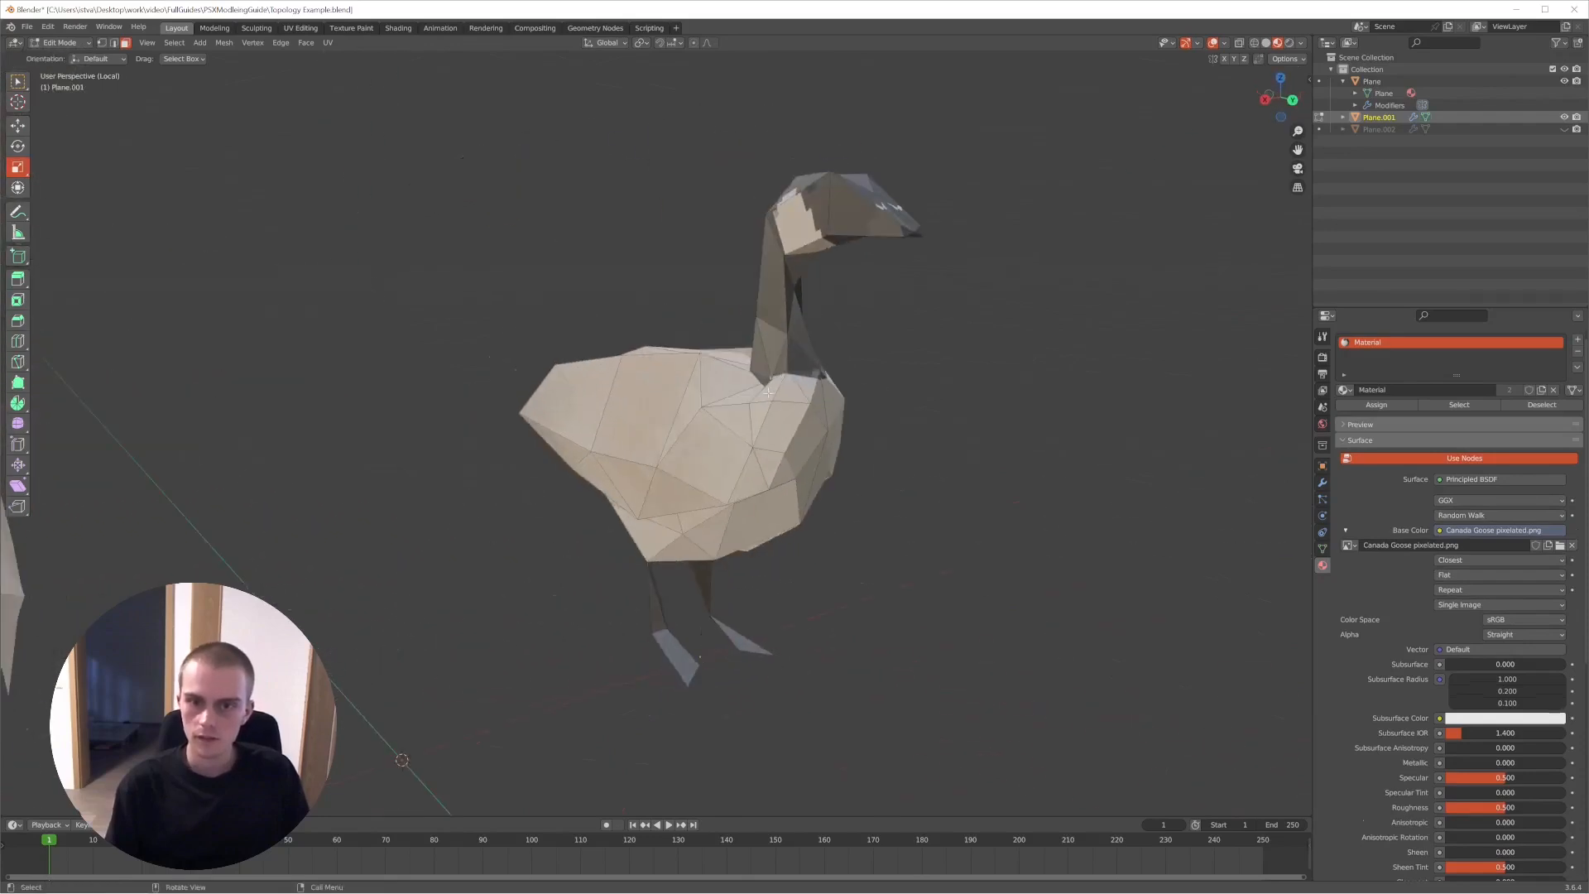
scroll(985, 414, "up", 5)
middle_click_drag(1010, 339, 752, 452)
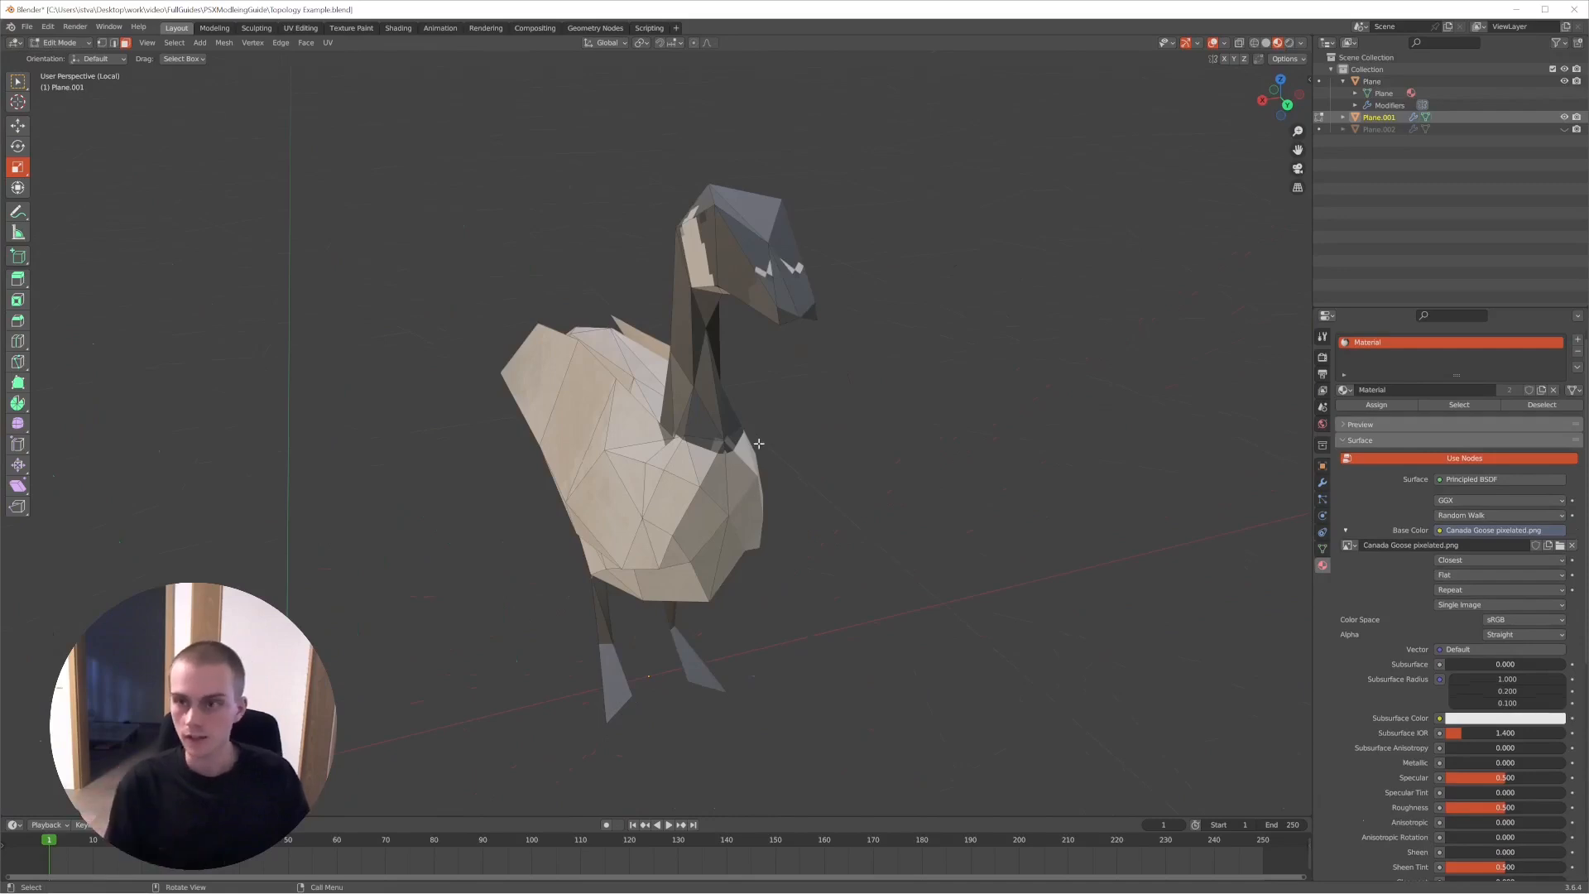
- Compare both textured geese in Object Mode and recheck the mesh of Plane.001 in Edit Mode
key("Tab")
scroll(710, 452, "down", 4)
middle_click_drag(700, 454, 755, 441)
middle_click_drag(704, 538, 828, 500, "shift")
left_click(455, 517)
mouse_move(686, 422)
middle_mouse_down("shift")
mouse_move(748, 403)
mouse_move(679, 443)
middle_mouse_up("shift")
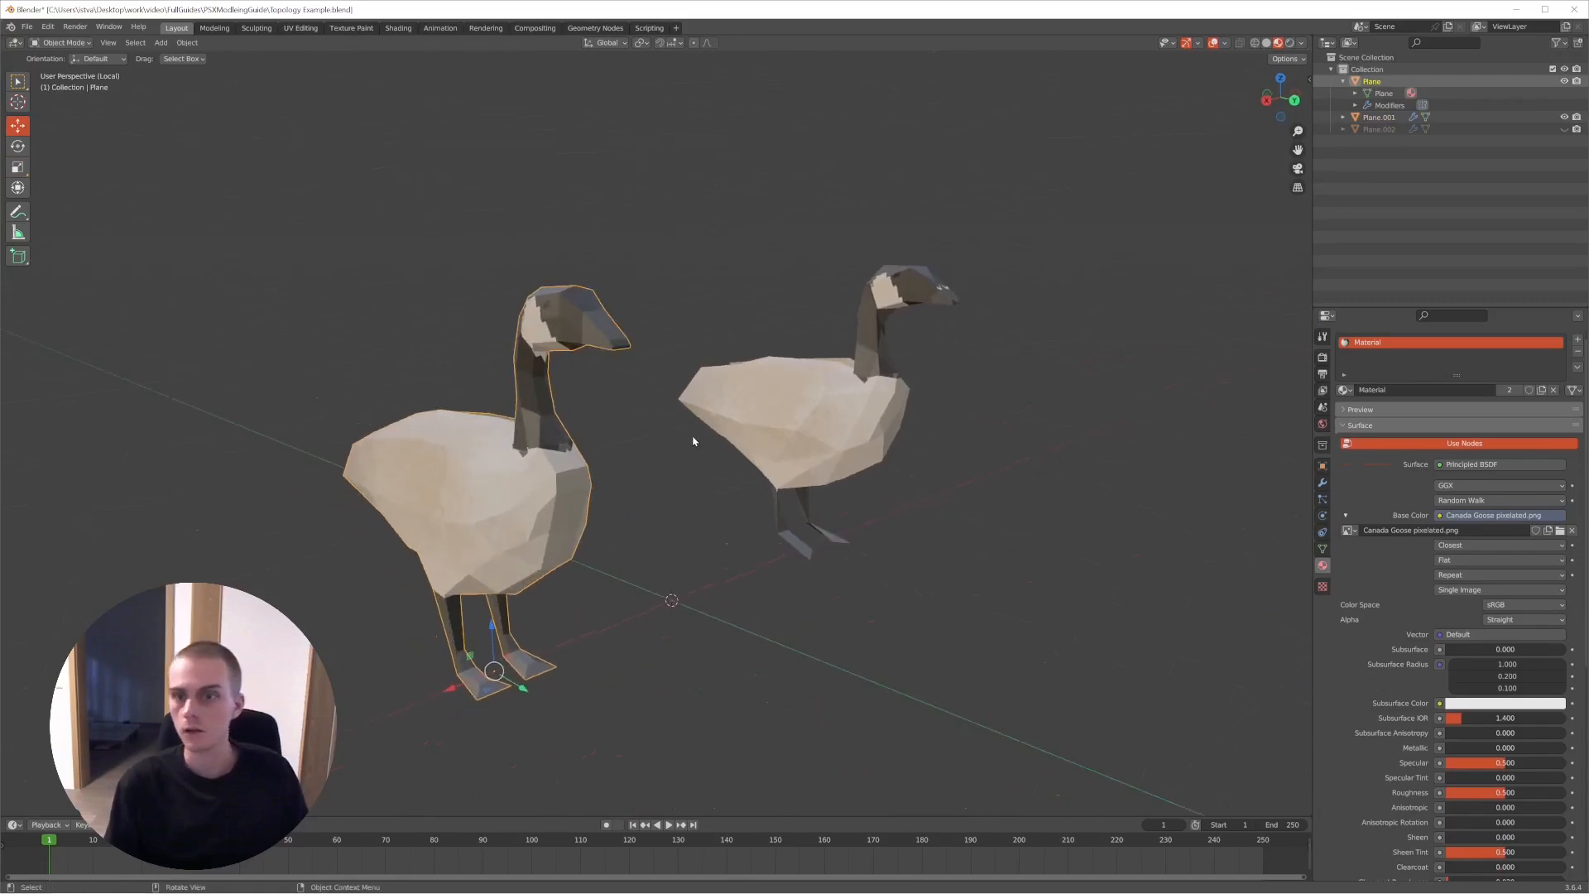
left_click(867, 398)
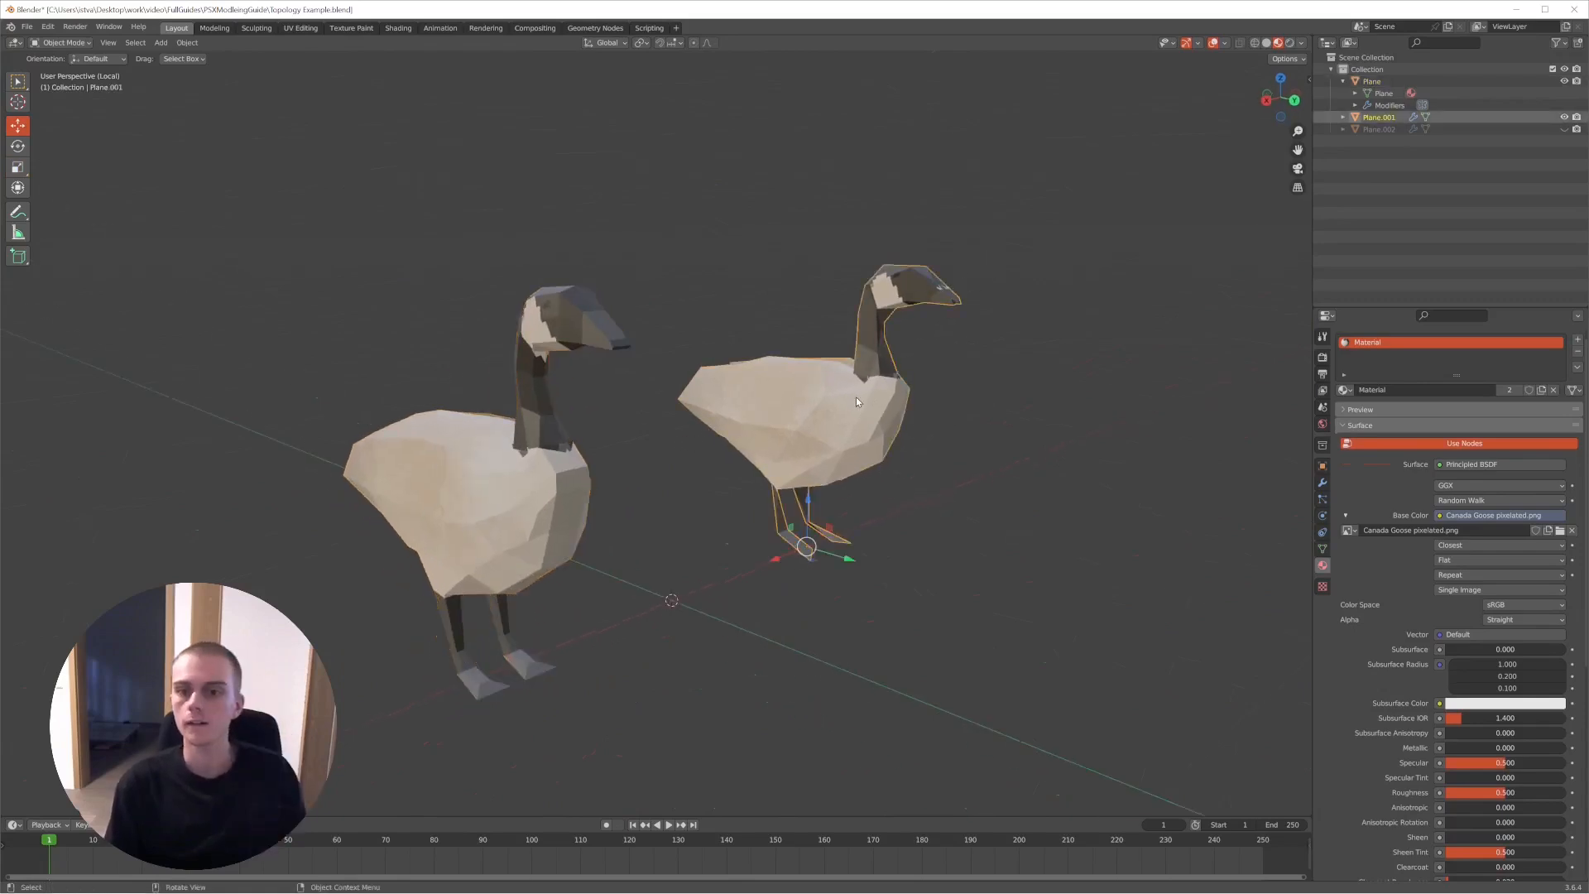
key("Tab")
middle_click_drag(858, 389, 762, 410)
key("Tab")
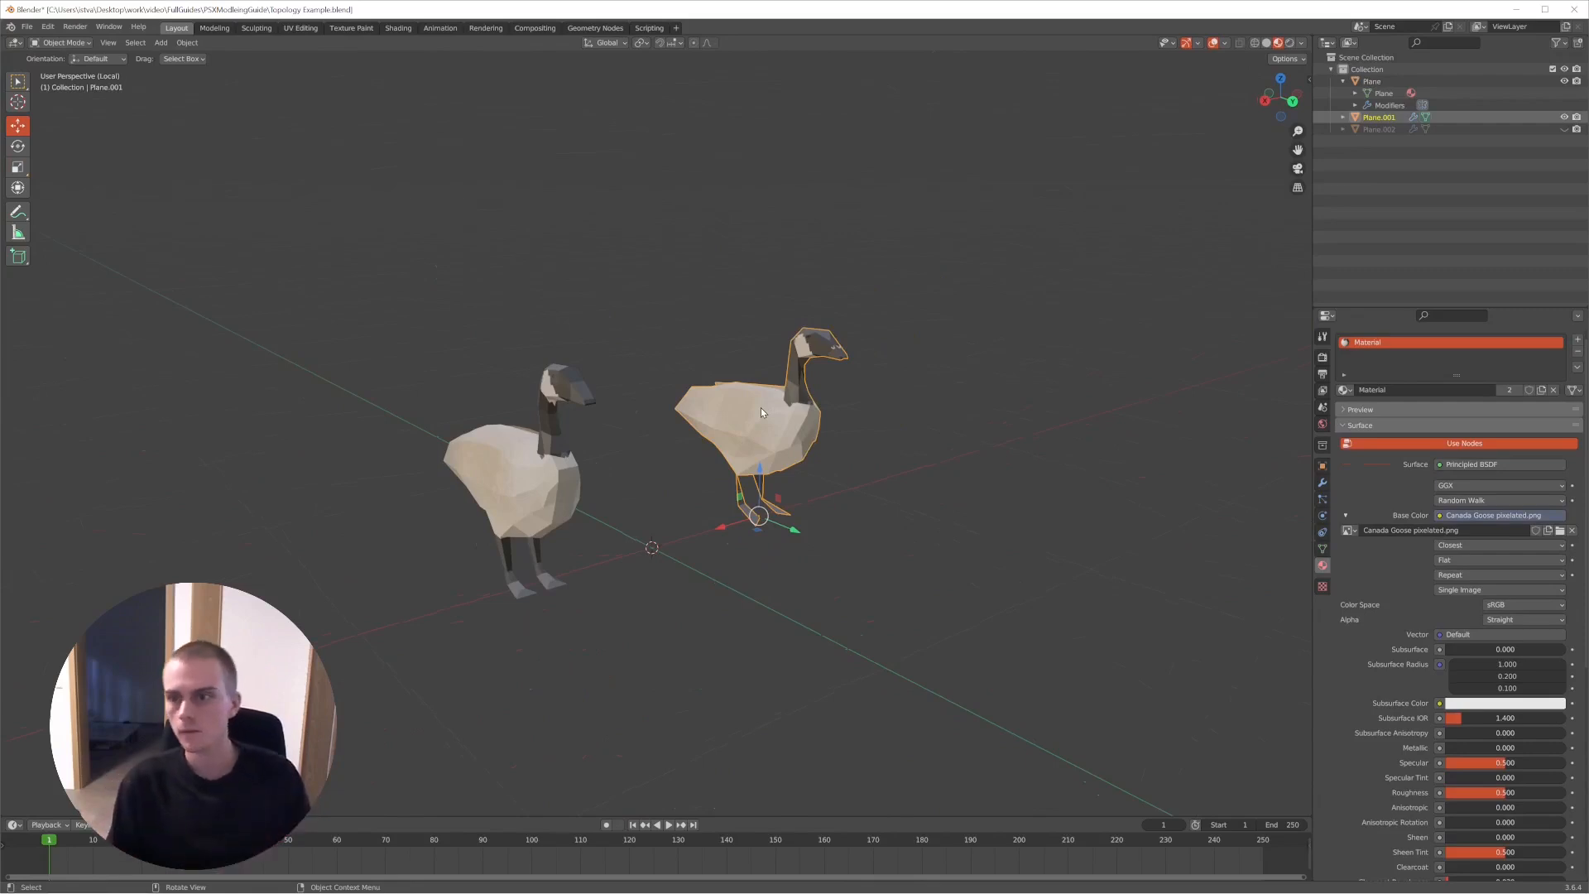
- Clear the object selection and compare how the two geese are shaded from several angles
scroll(607, 458, "up", 3)
mouse_move(607, 457)
middle_mouse_down()
mouse_move(688, 480)
mouse_move(627, 465)
middle_mouse_up()
key("KP_Decimal")
key("alt+a")
scroll(688, 480, "down", 5)
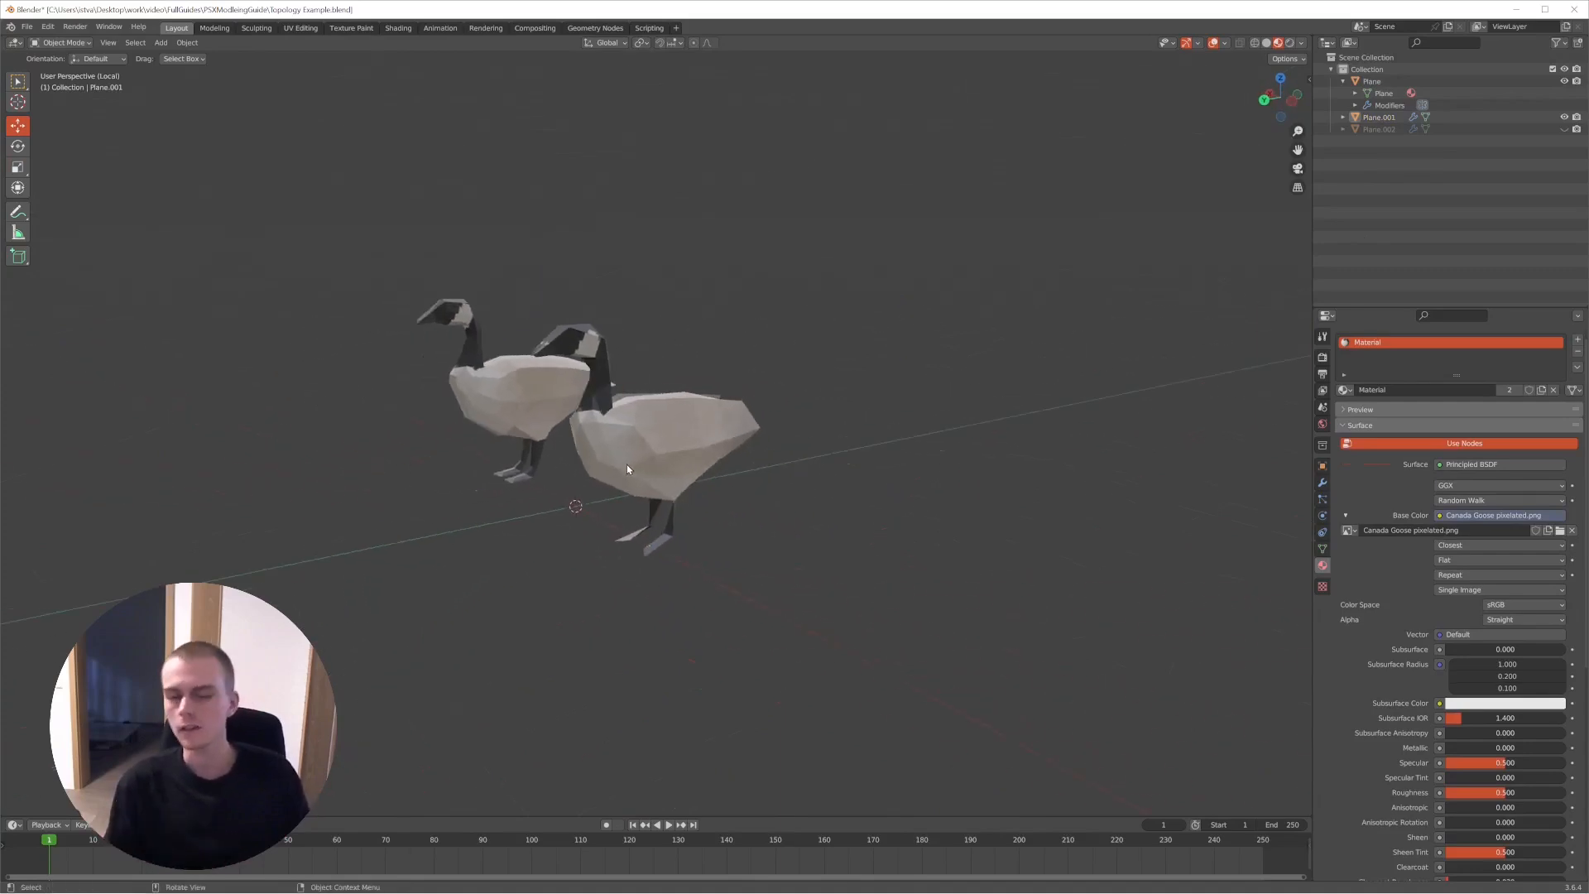
middle_click_drag(628, 464, 766, 471)
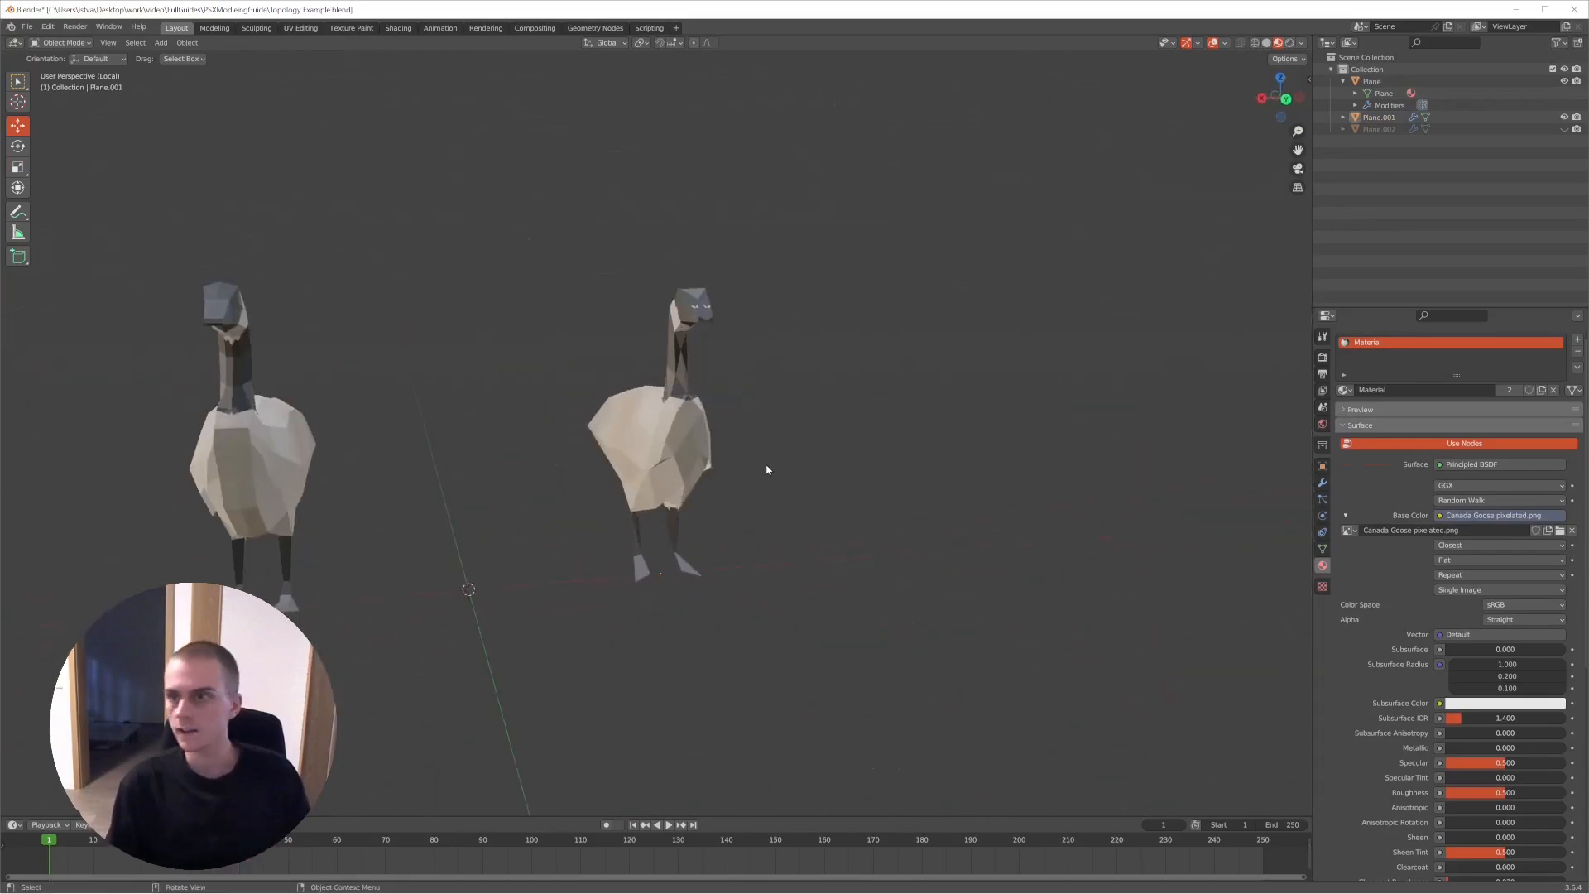
middle_click_drag(1035, 339, 820, 347)
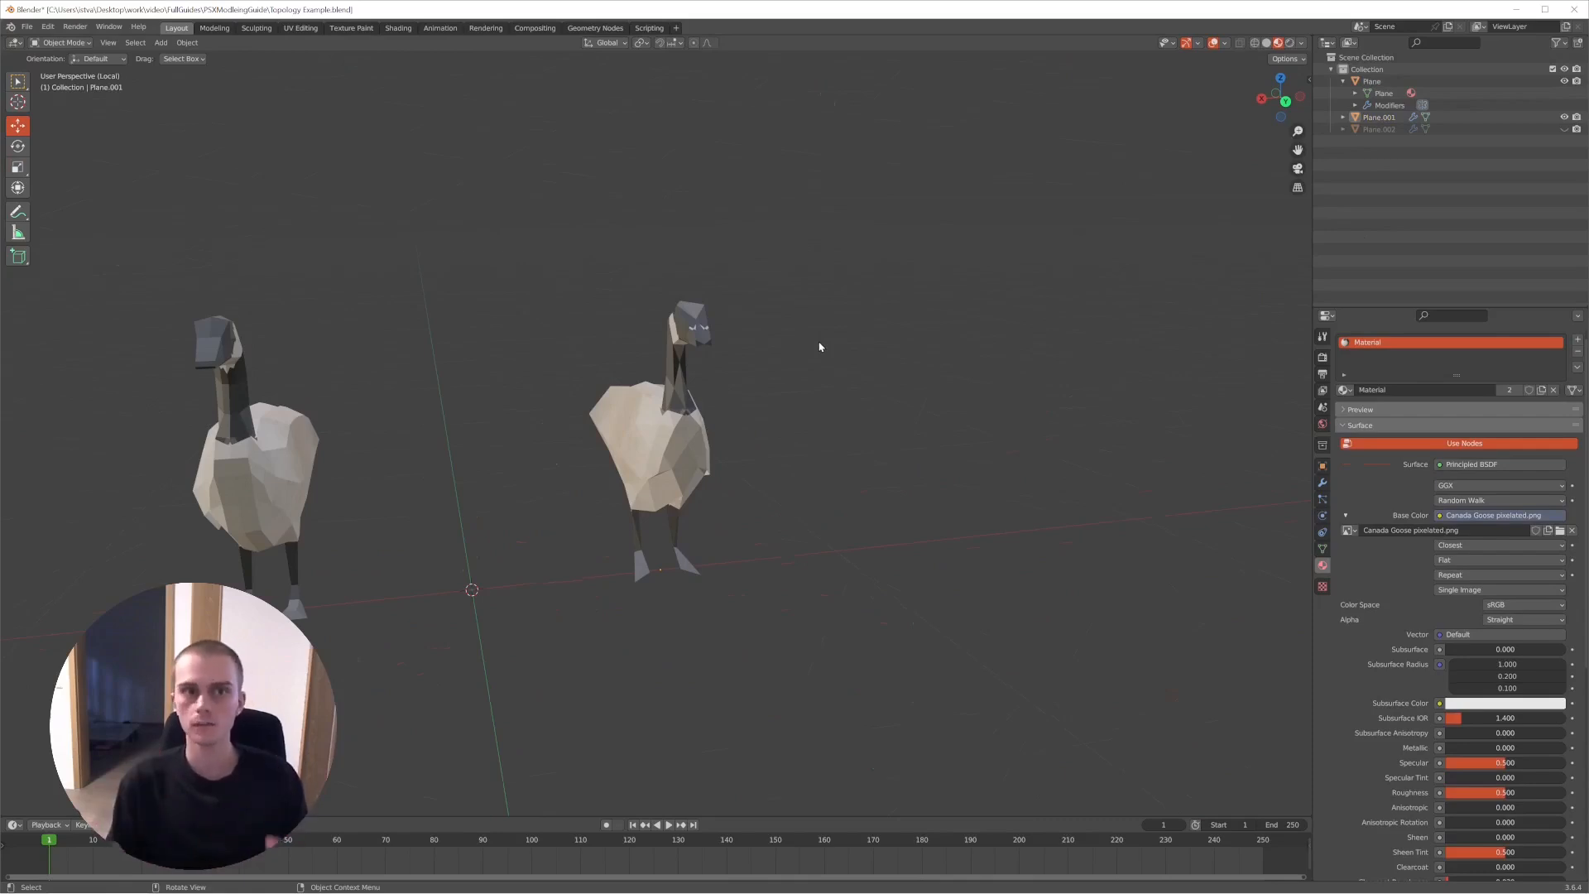
- Hide Plane.001 and show Plane.002 beside the Plane goose instead
left_click(1565, 117)
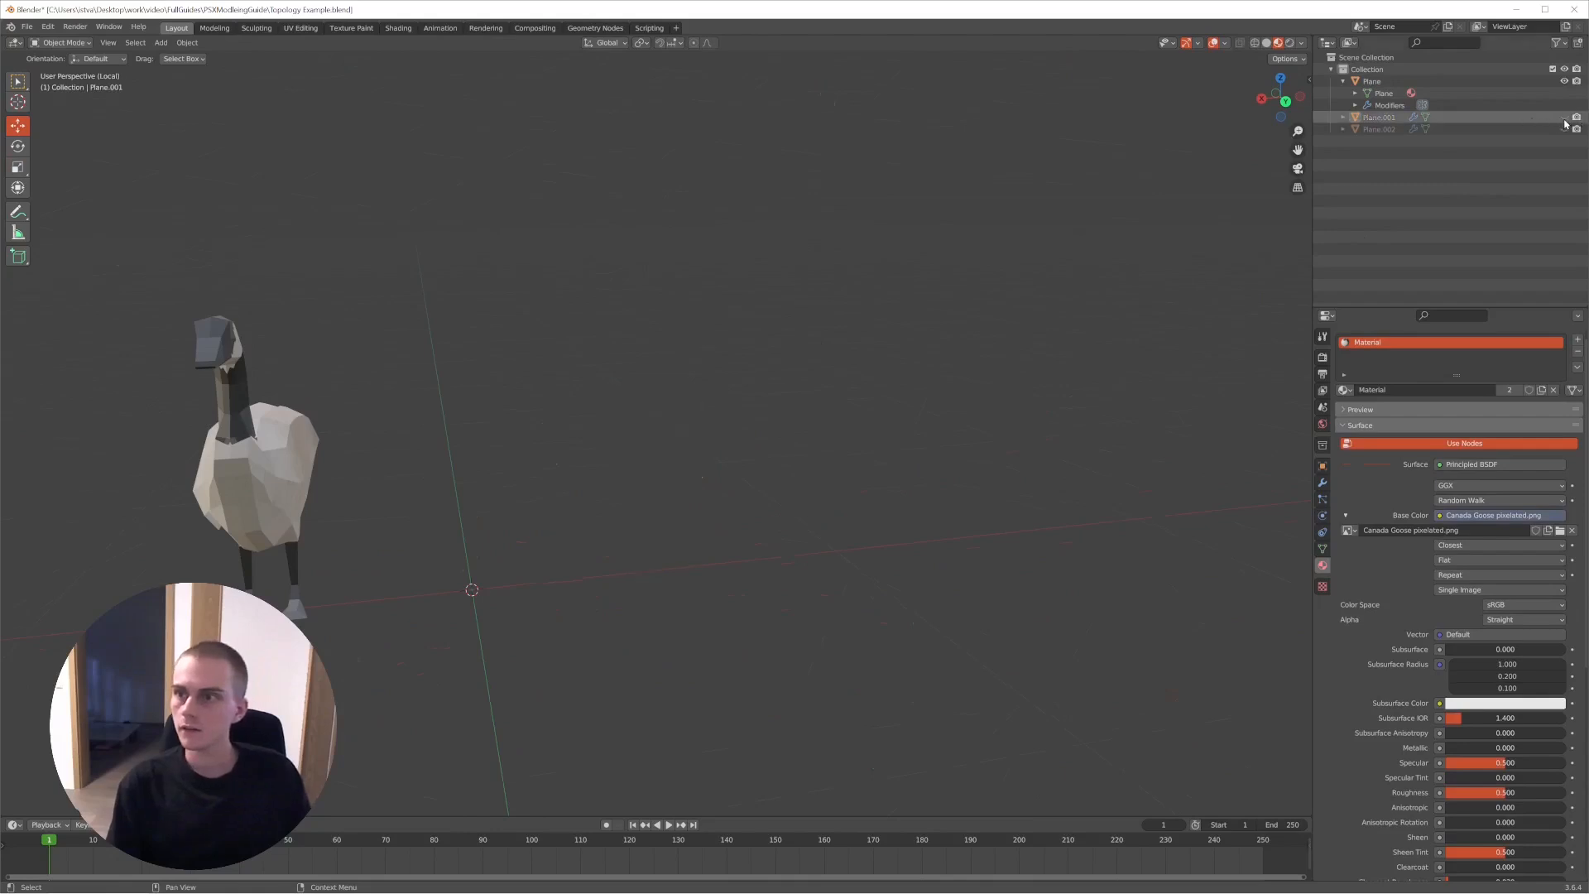
left_click(1565, 117)
left_click(1564, 130)
left_click(1565, 117)
left_click(1577, 119)
middle_click_drag(472, 457, 722, 366, "shift")
scroll(820, 419, "up", 4)
scroll(795, 447, "down", 3)
- Examine Plane.002 next to the Plane goose and display the object properties
left_click(818, 445)
left_click(580, 449)
left_click(717, 391)
key("KP_Decimal")
left_click(832, 396)
mouse_move(832, 396)
middle_mouse_down()
mouse_move(685, 405)
mouse_move(836, 408)
middle_mouse_up()
left_click(1323, 482)
left_click(1323, 466)
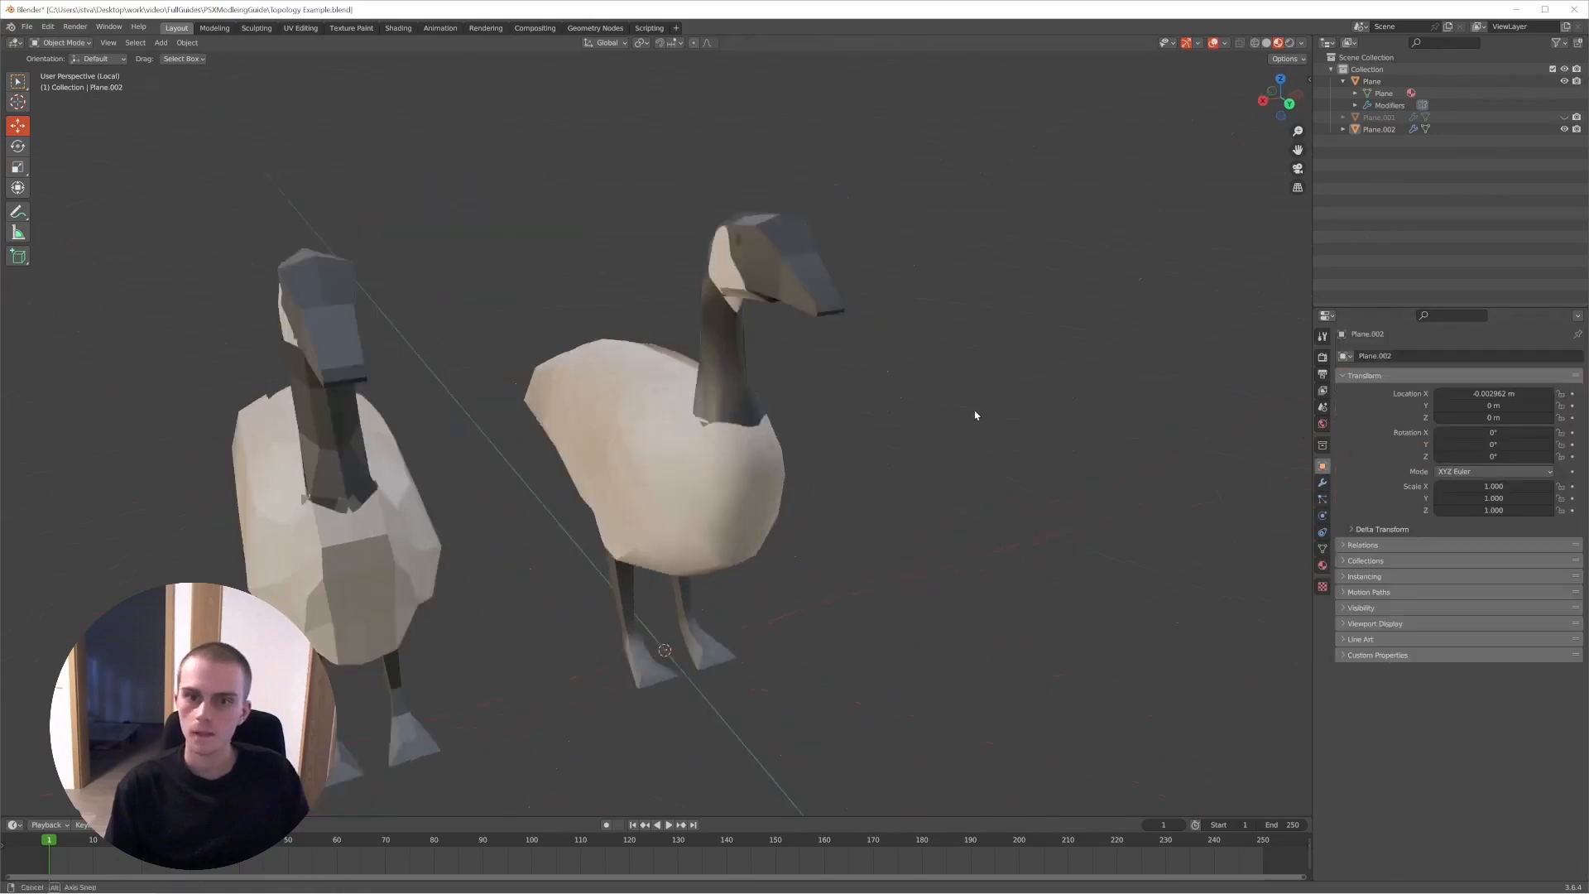
middle_click_drag(977, 415, 1055, 412)
- Apply Shade Smooth to Plane.002 and replace it with Shade Auto Smooth
left_click(745, 406)
middle_click_drag(745, 406, 794, 405)
left_click(187, 42)
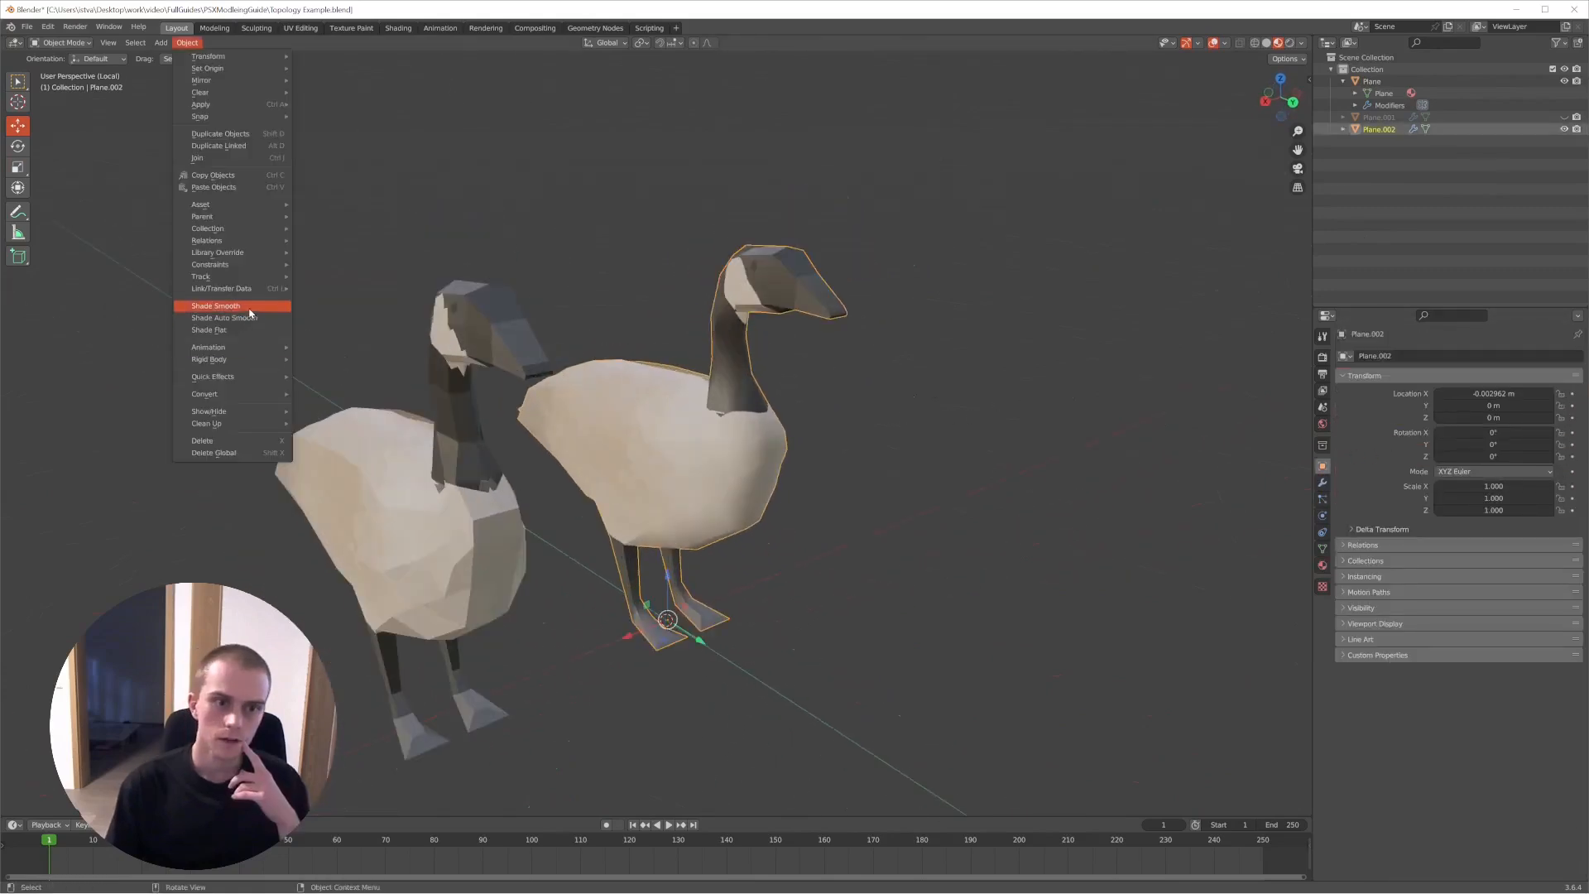
left_click(249, 308)
middle_click_drag(639, 139, 698, 431)
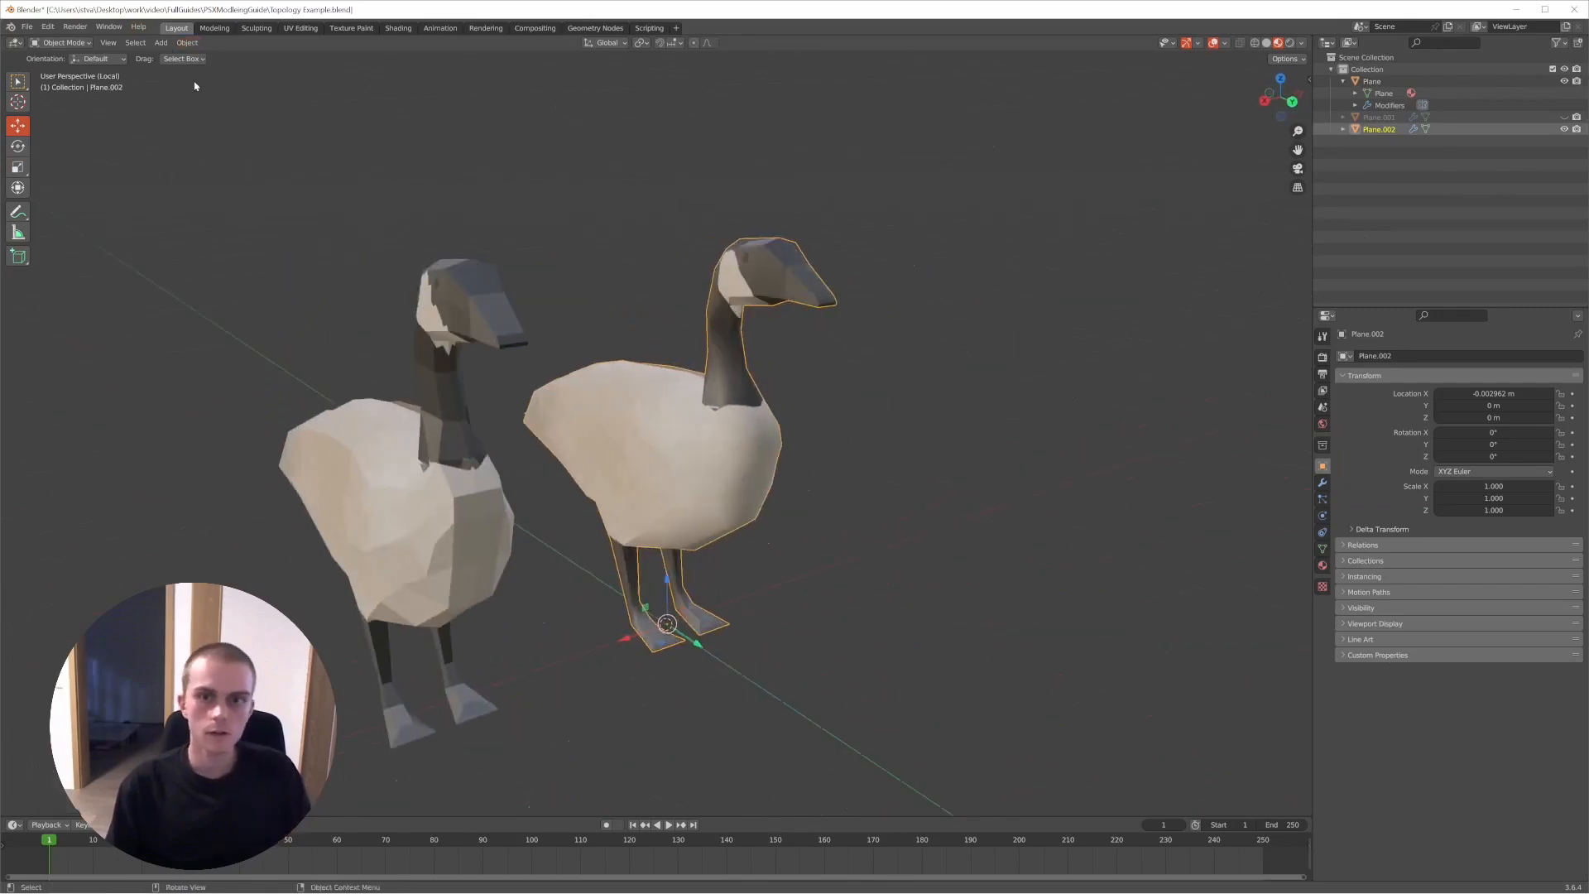
left_click(177, 43)
left_click(240, 320)
middle_click_drag(579, 397, 505, 373)
left_click(911, 372)
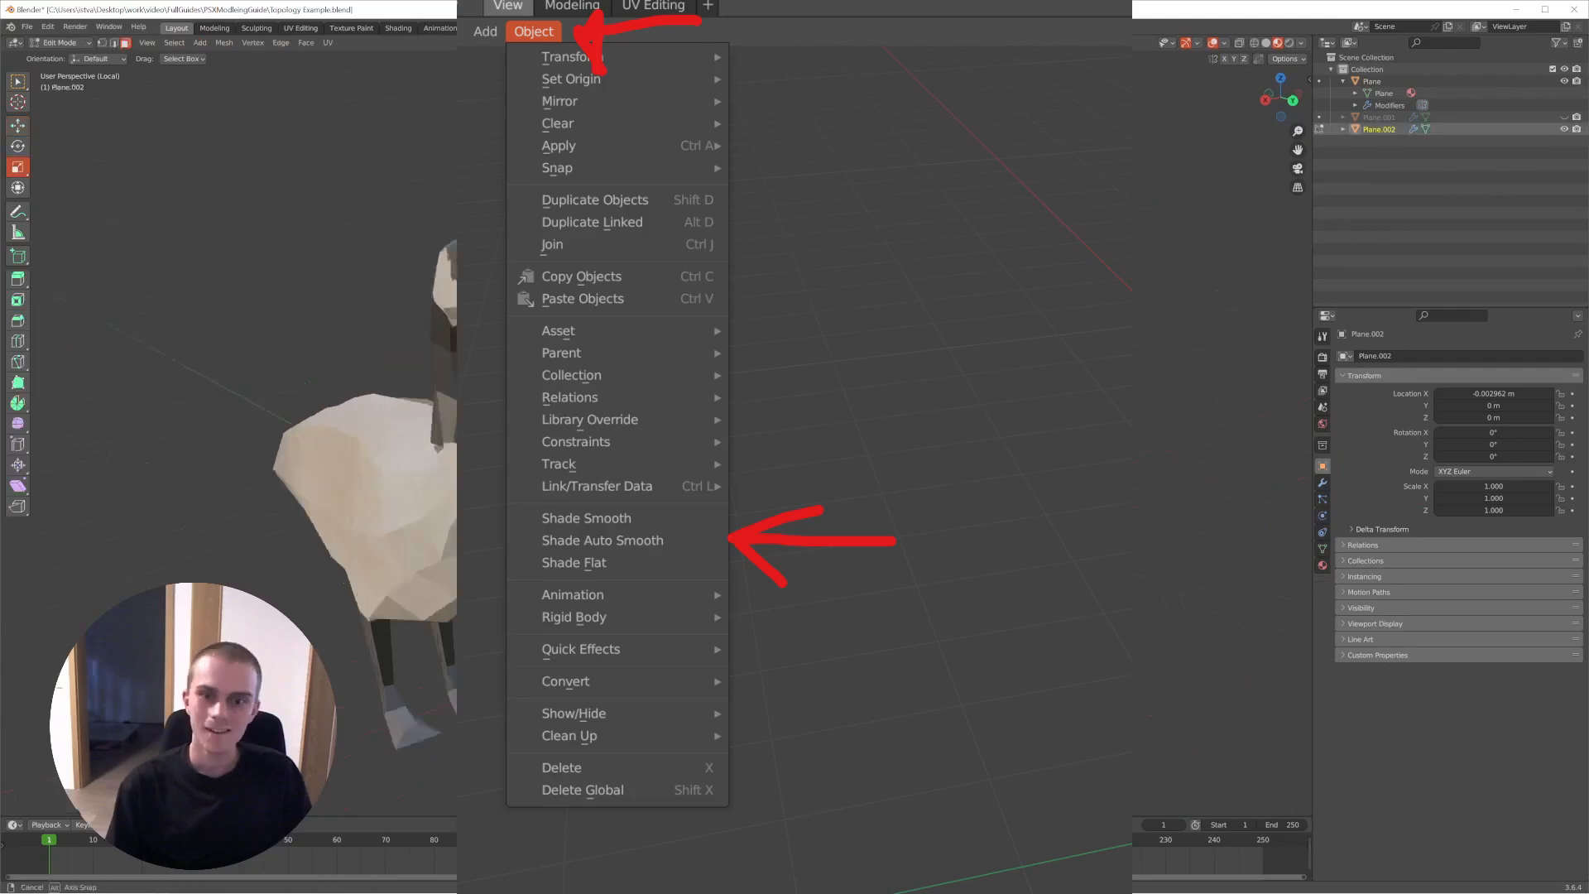
- Inspect the mesh and smoothed surface of Plane.002 in Edit Mode and Object Mode
middle_click_drag(605, 455, 656, 475)
key("Tab")
key("Tab")
scroll(656, 475, "up", 4)
scroll(788, 419, "down", 3)
middle_click_drag(869, 393, 811, 391)
key("Tab")
scroll(807, 397, "down", 2)
- Reapply Shade Auto Smooth to Plane.002 with a 30° angle
left_click(185, 42)
left_click(224, 320)
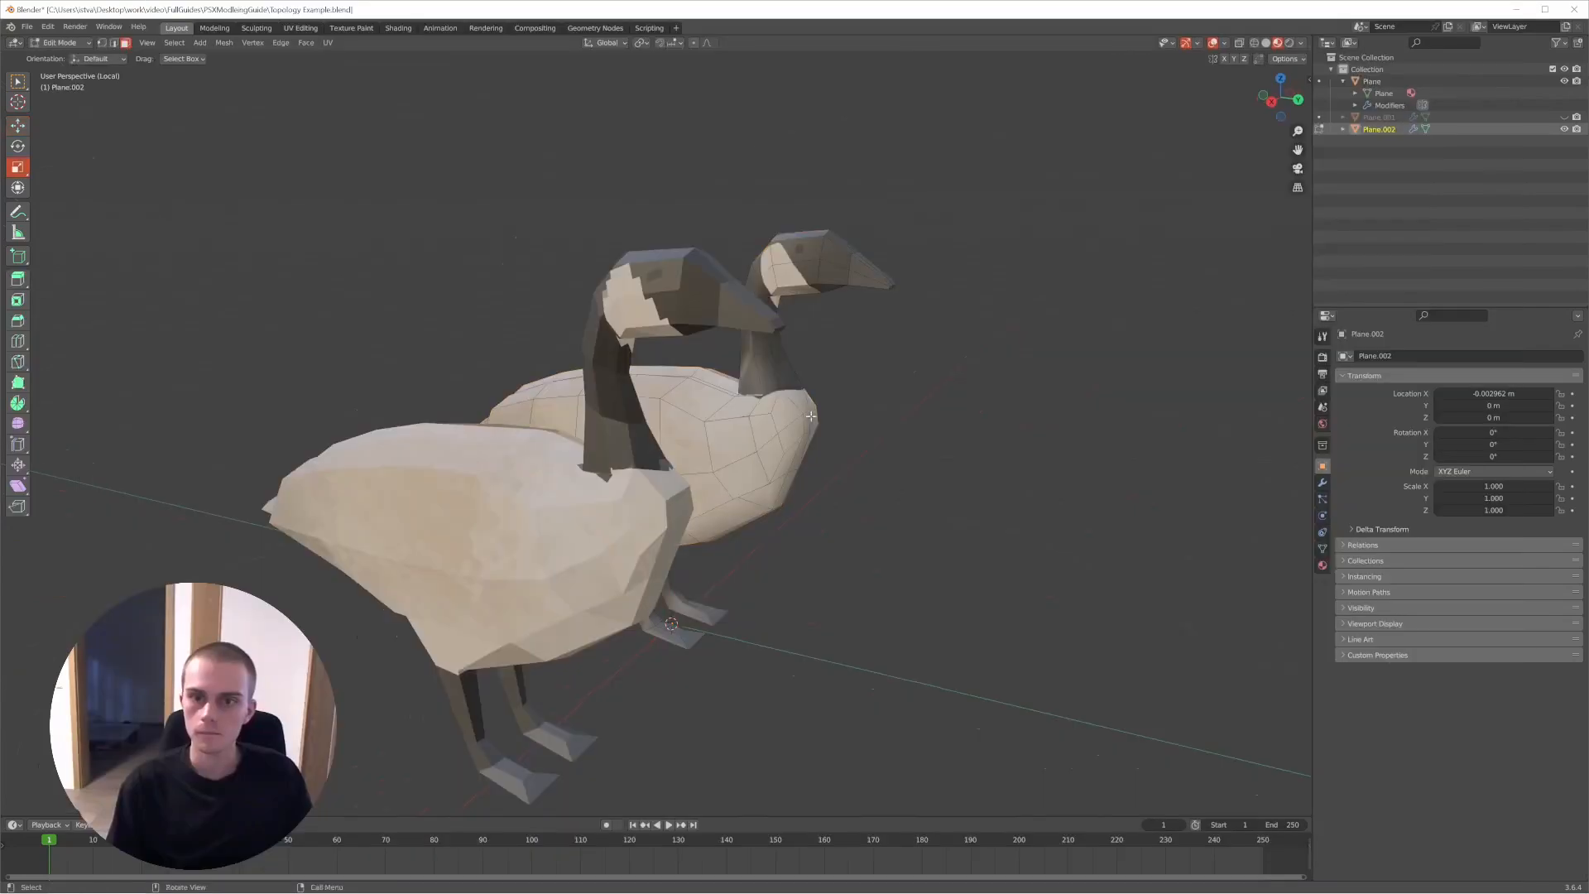
middle_click_drag(811, 414, 931, 335)
left_click(906, 350)
scroll(919, 335, "down", 3)
- Compare the flat-shaded Plane goose with the auto-smoothed Plane.002, selecting each in turn and viewing them from the side and front
left_click(755, 328)
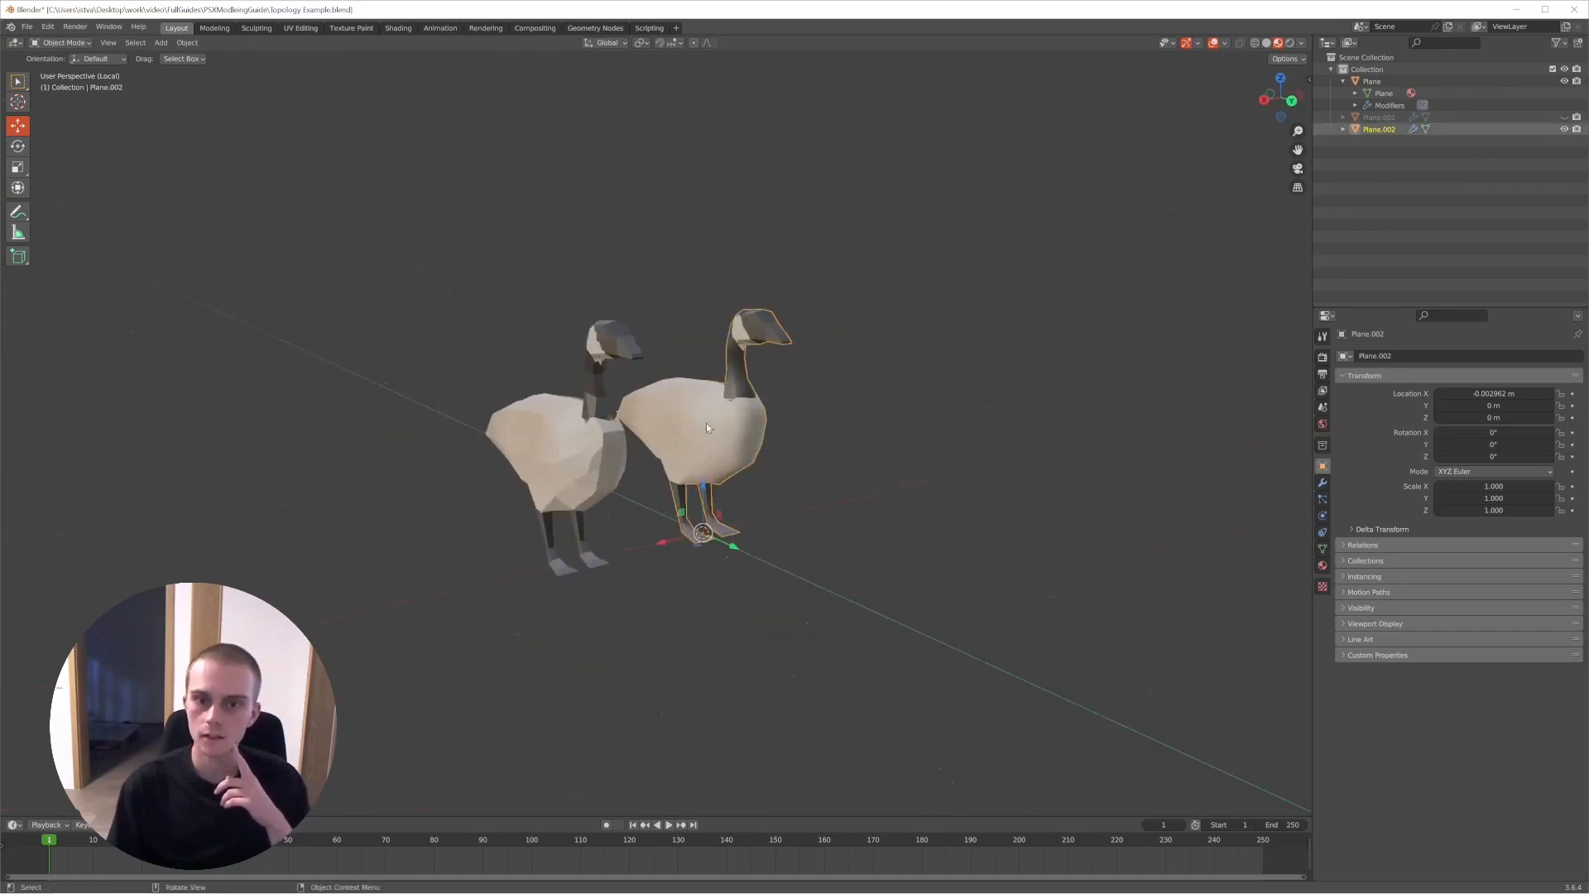
left_click(598, 469)
middle_click_drag(598, 470, 633, 415)
left_click(538, 364)
mouse_move(538, 364)
middle_mouse_down()
mouse_move(489, 355)
mouse_move(508, 366)
middle_mouse_up()
left_click(522, 457)
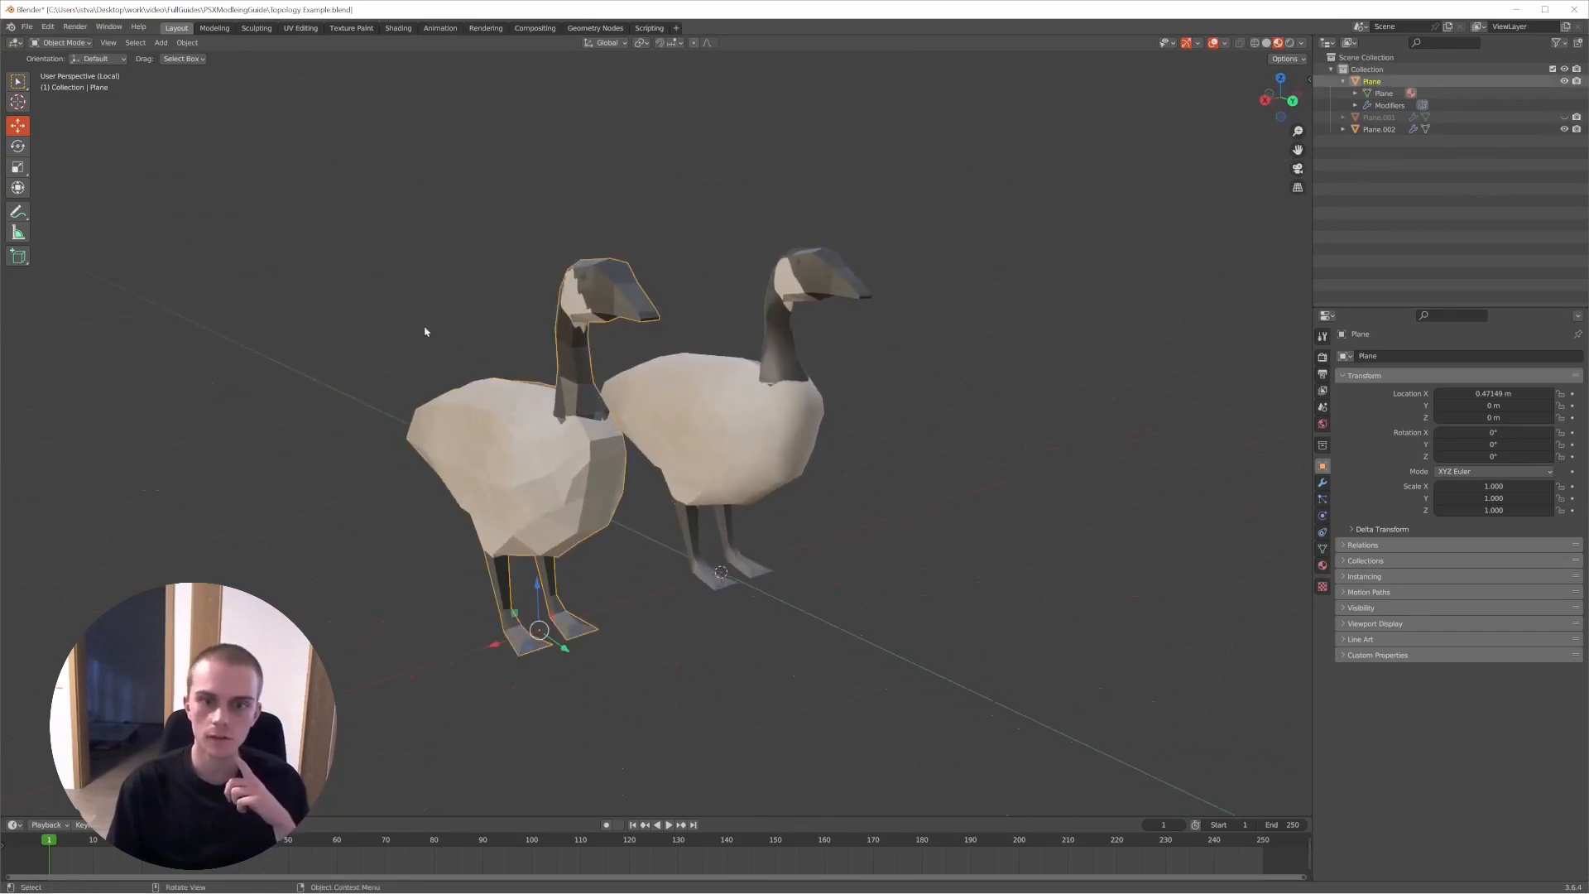
left_click(740, 391)
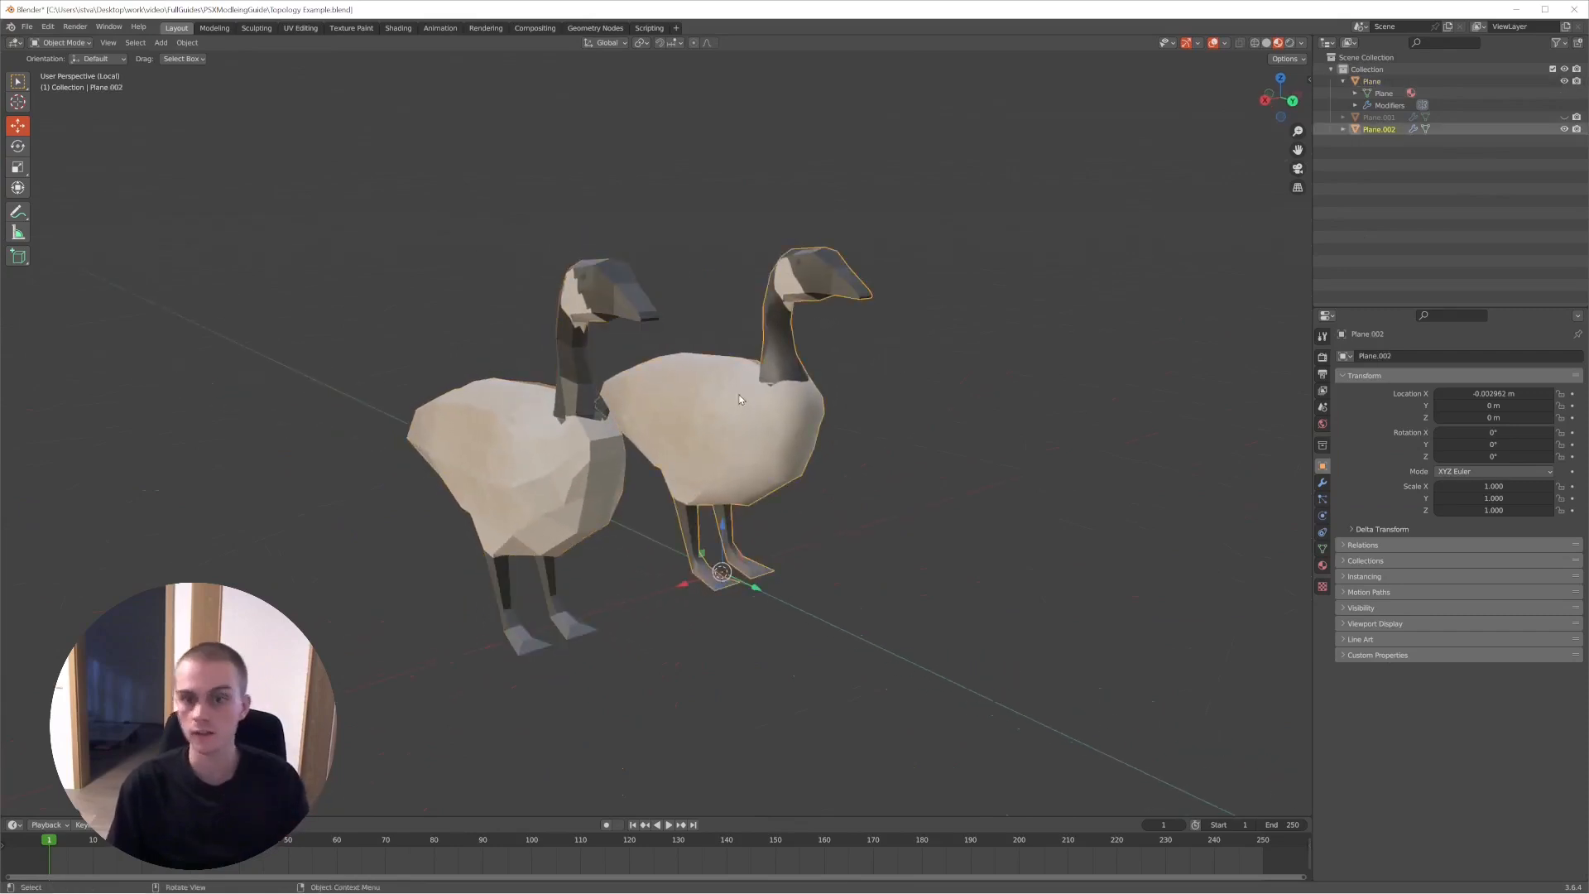
left_click(855, 447)
middle_click_drag(855, 447, 773, 455)
left_click(736, 452)
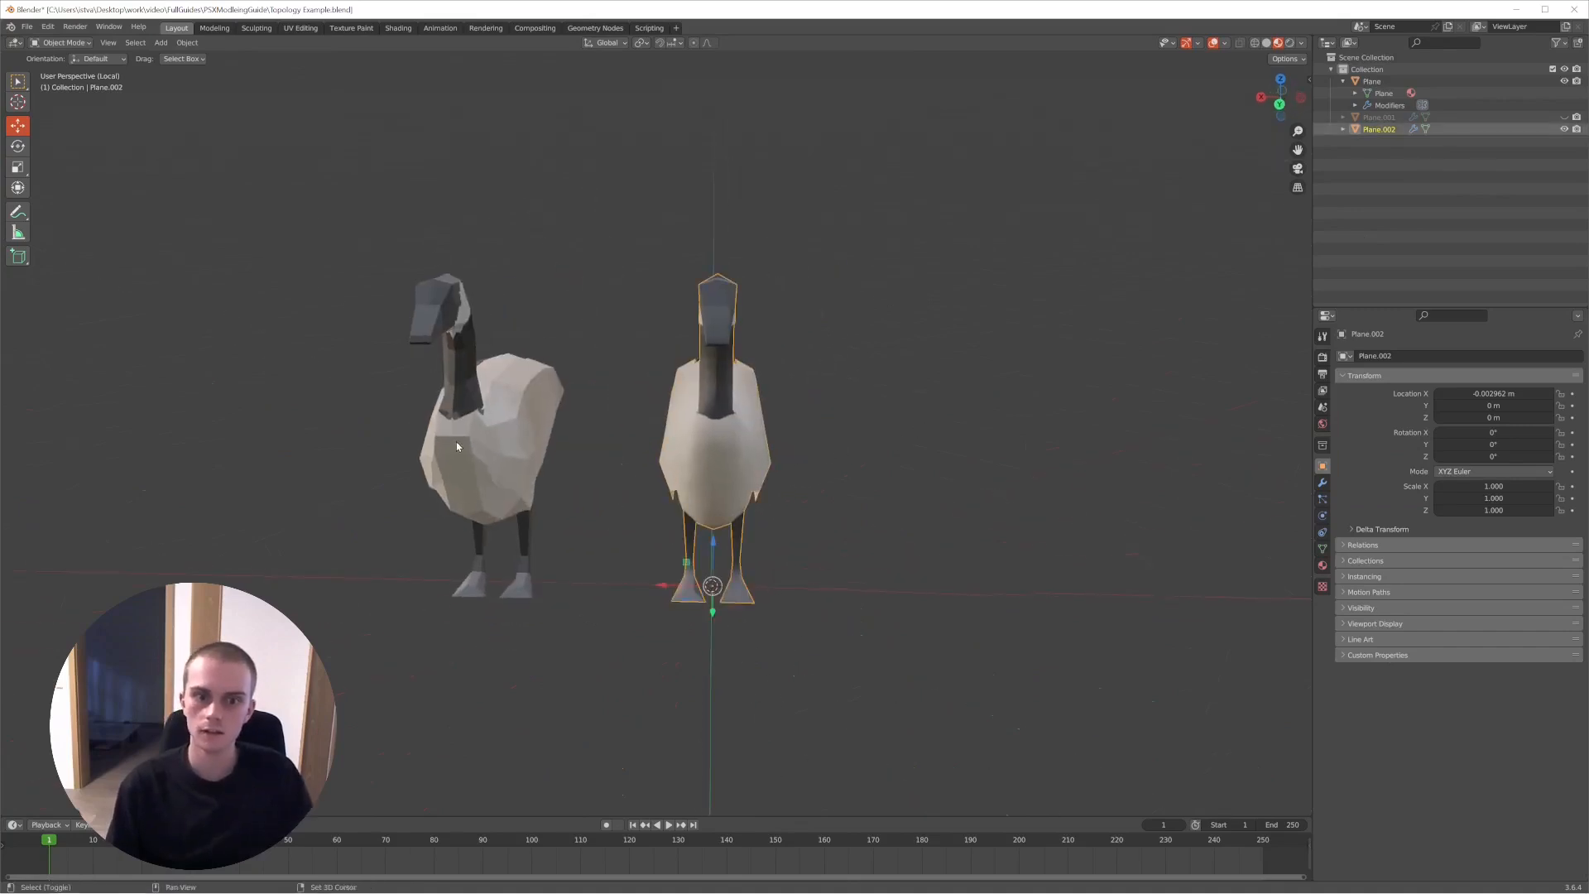
left_click(455, 441, "shift")
left_click(624, 442)
middle_click_drag(617, 448, 737, 430)
scroll(737, 429, "up", 5)
scroll(737, 430, "down", 2)
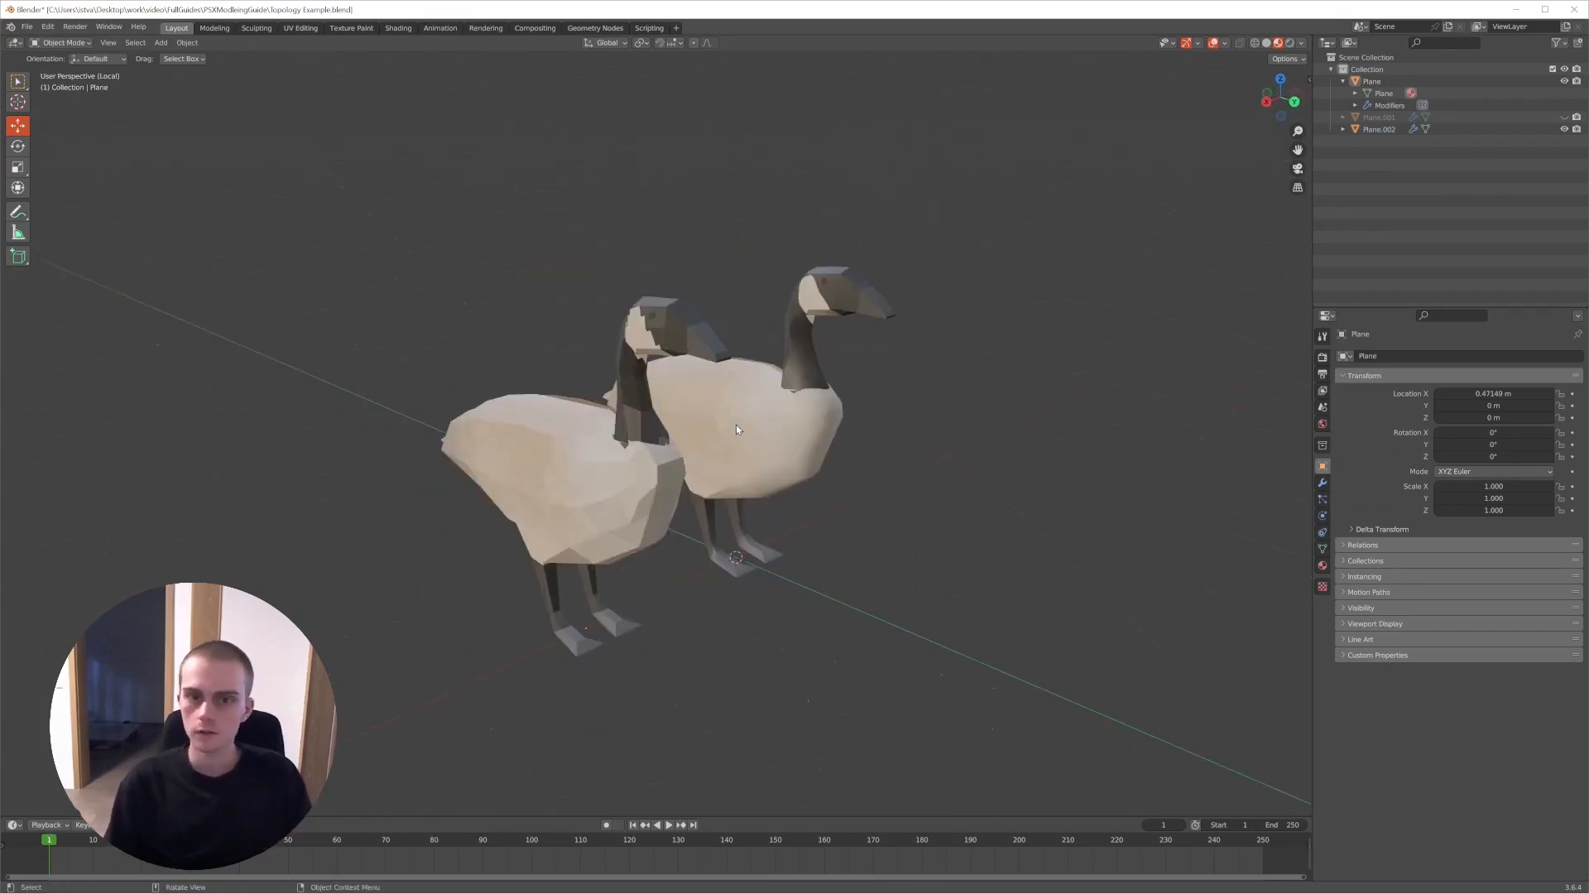
- Examine the face layout of the Plane goose in Edit Mode with nothing selected and return to Object Mode
left_click(542, 514)
key("Tab")
key("alt+a")
middle_click_drag(542, 514, 803, 346)
key("a")
scroll(674, 503, "up", 1)
key("alt+a")
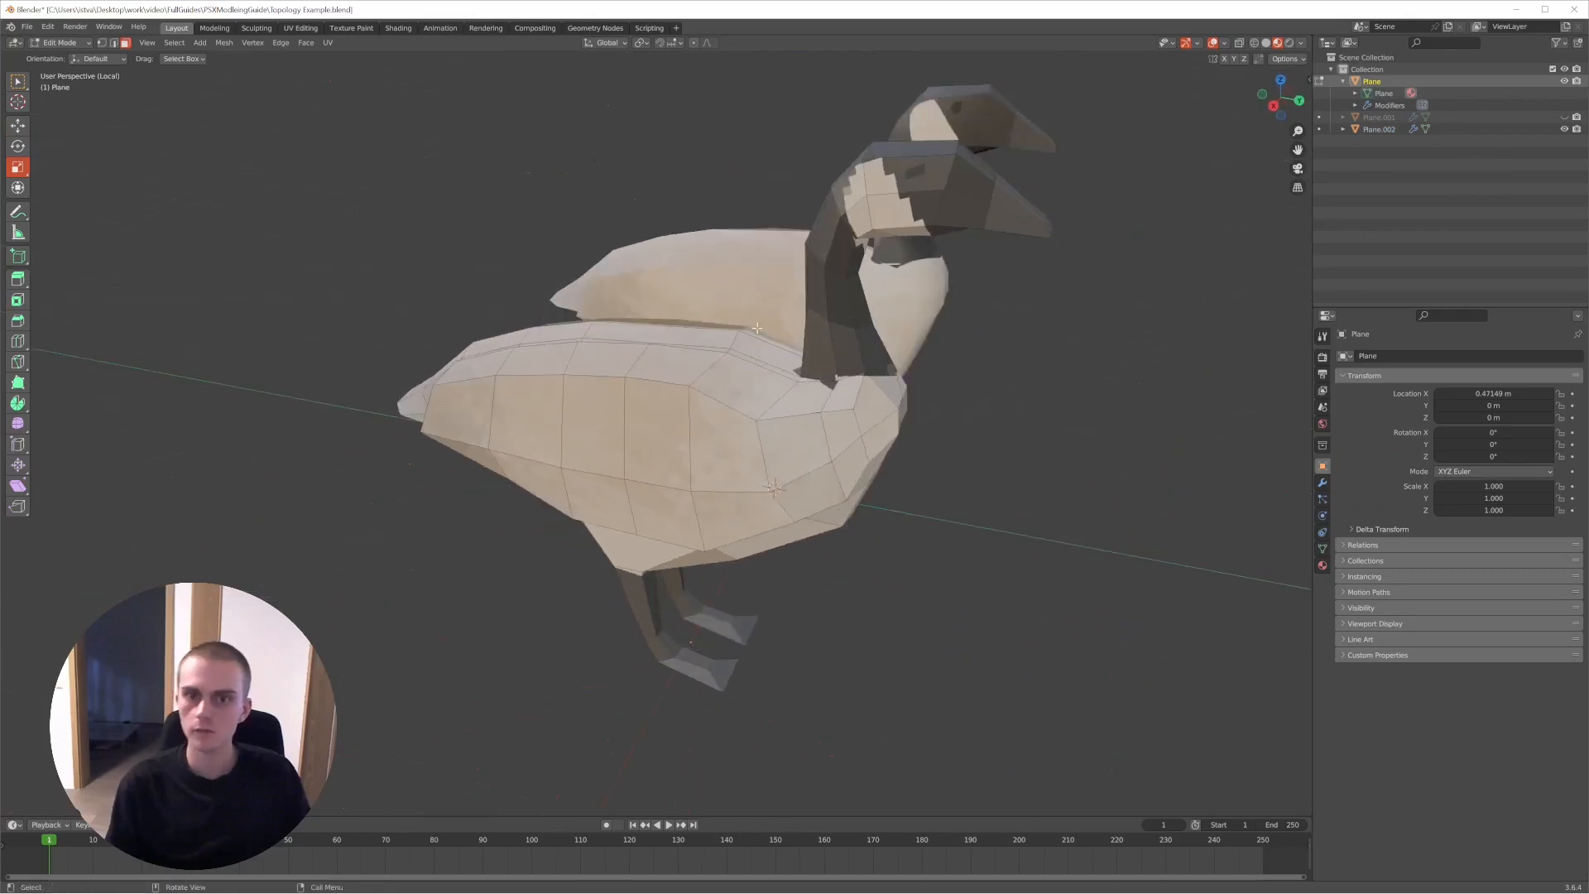
key("Tab")
middle_click_drag(757, 328, 692, 445)
mouse_move(951, 294)
middle_mouse_down()
mouse_move(781, 328)
mouse_move(947, 306)
middle_mouse_up()
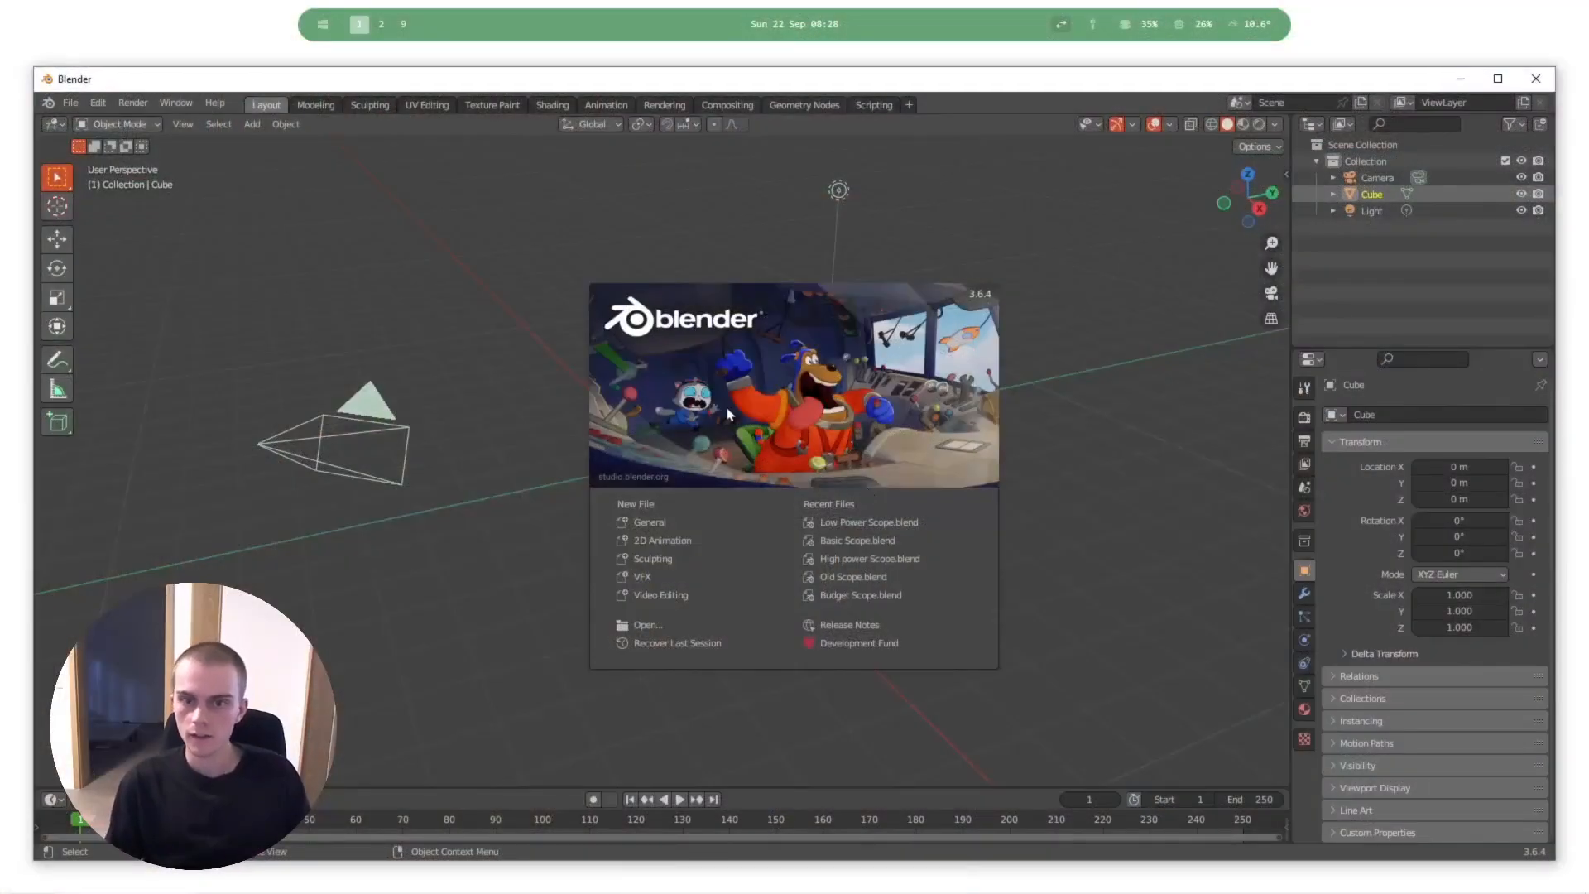
- In the new default scene, dismiss the splash screen and delete the cube, camera and light
left_click(729, 414)
left_click_drag(859, 159, 235, 582)
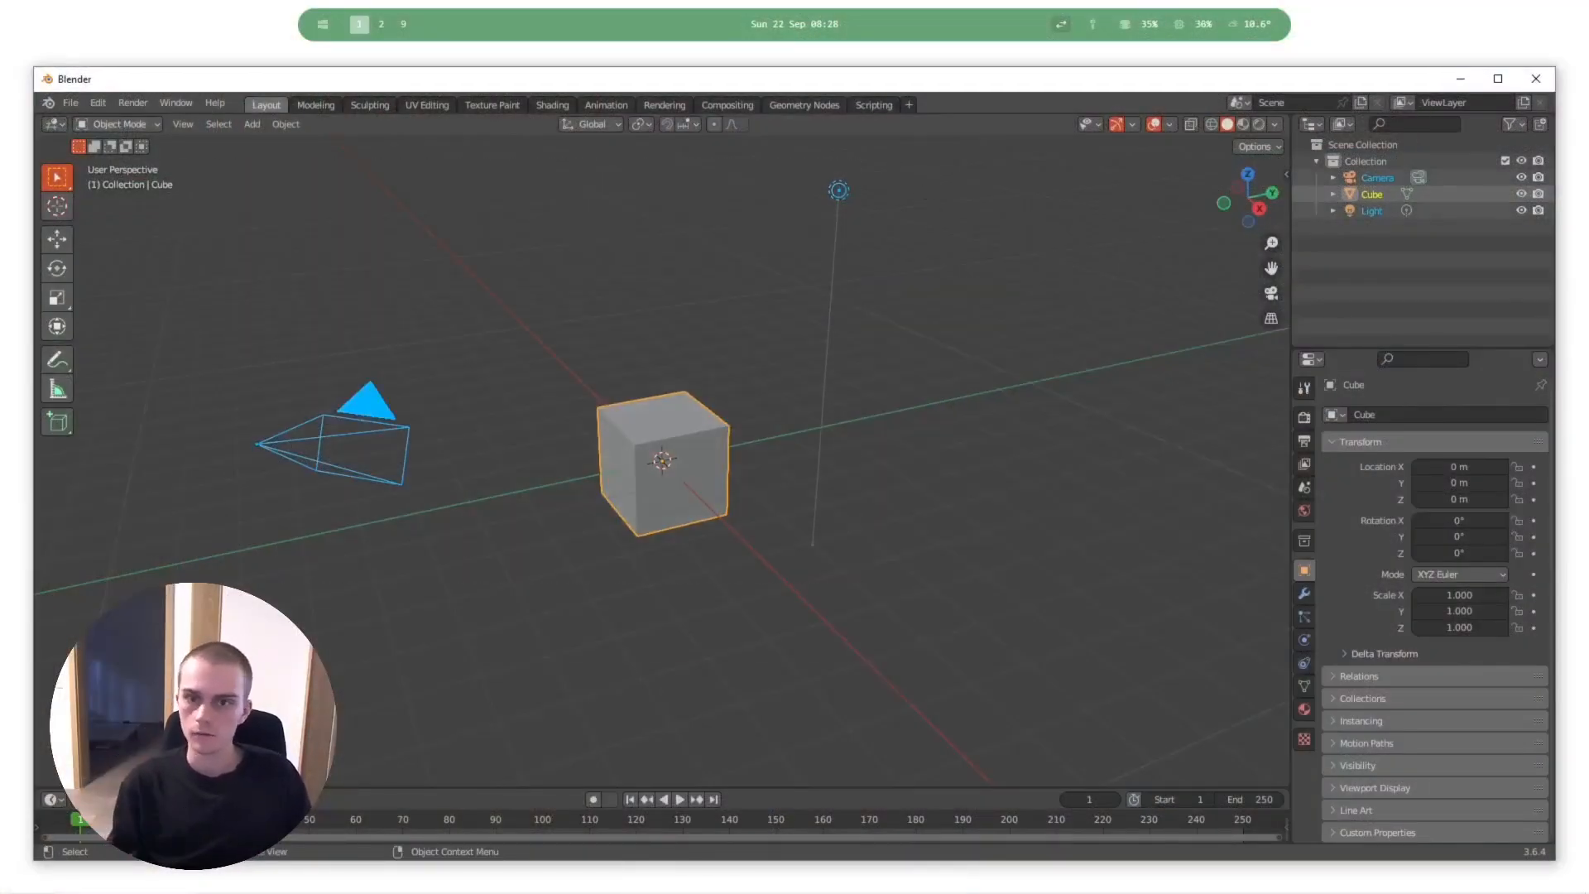
key("Delete")
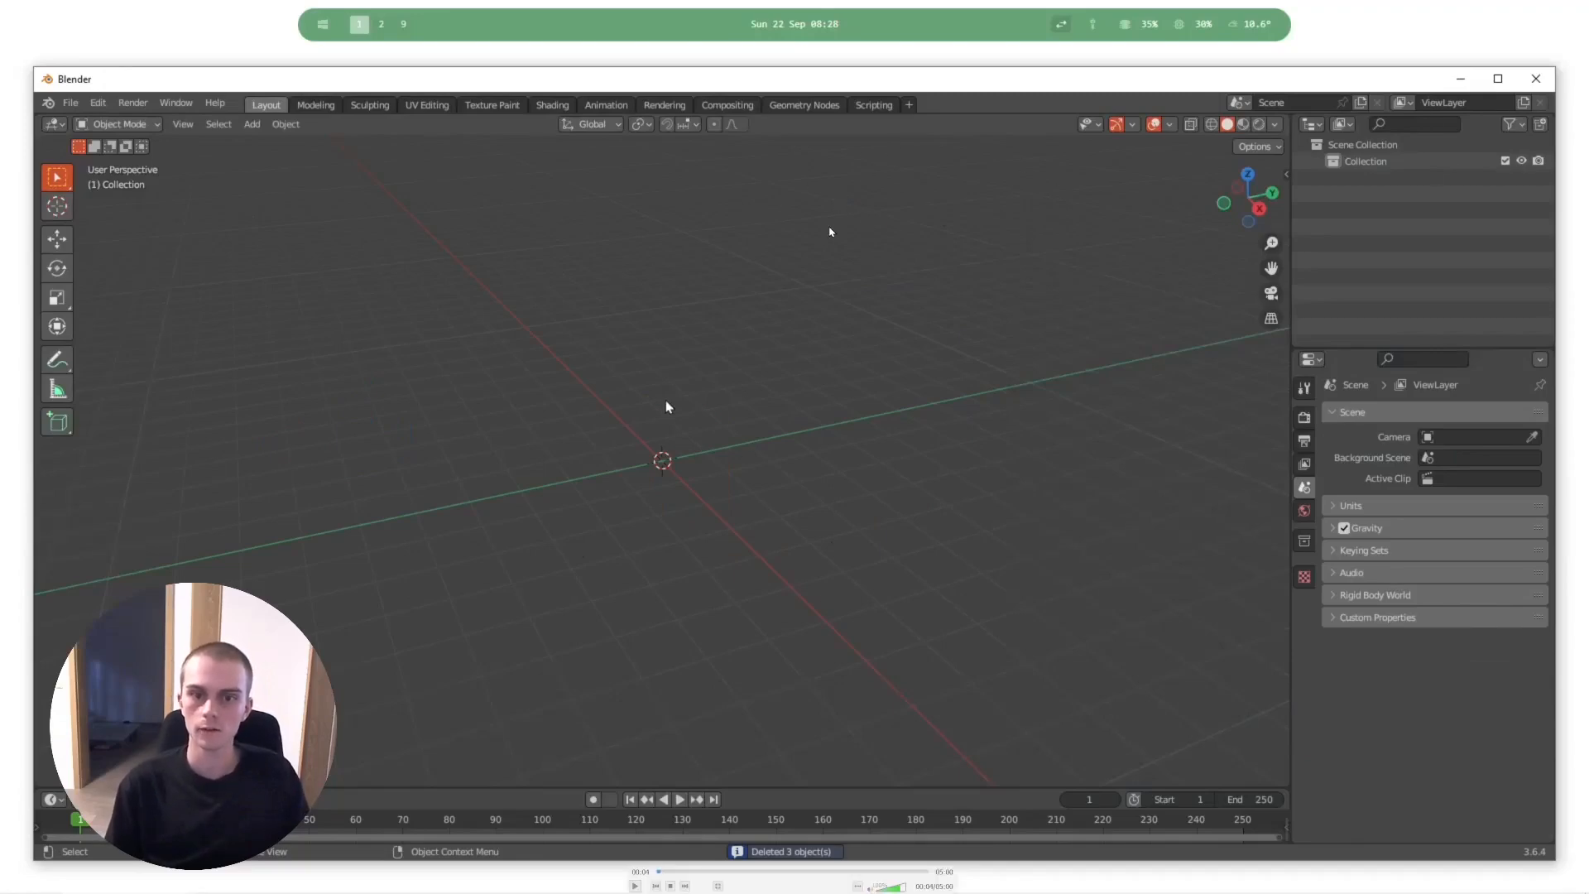
- Add a mesh cylinder with 8 vertices and activate the Move tool
key("shift+a")
mouse_move(666, 399)
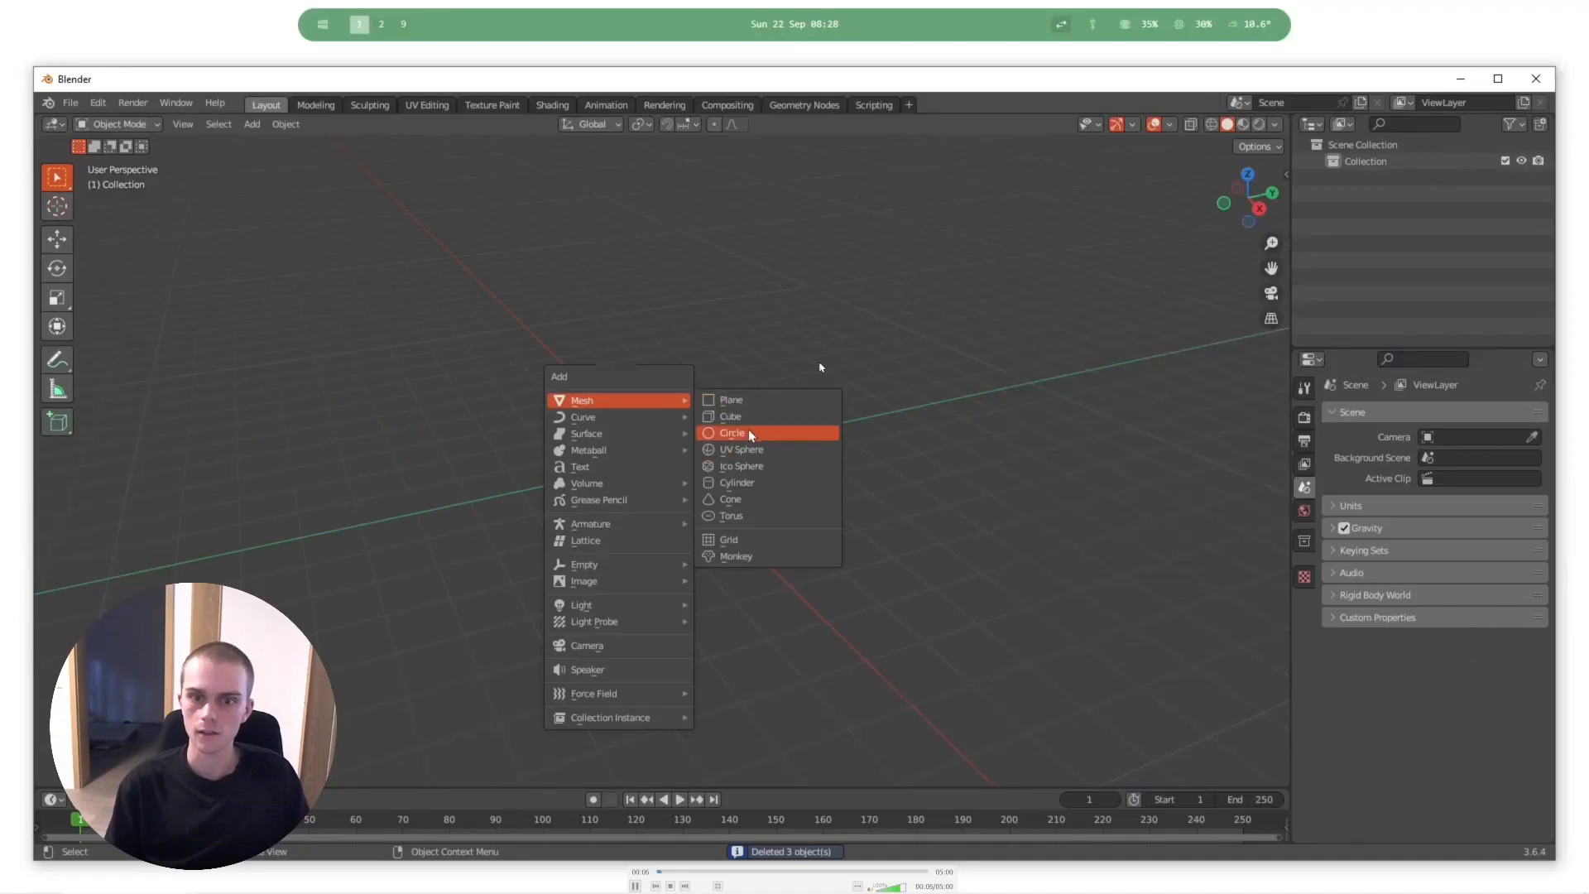
left_click(742, 483)
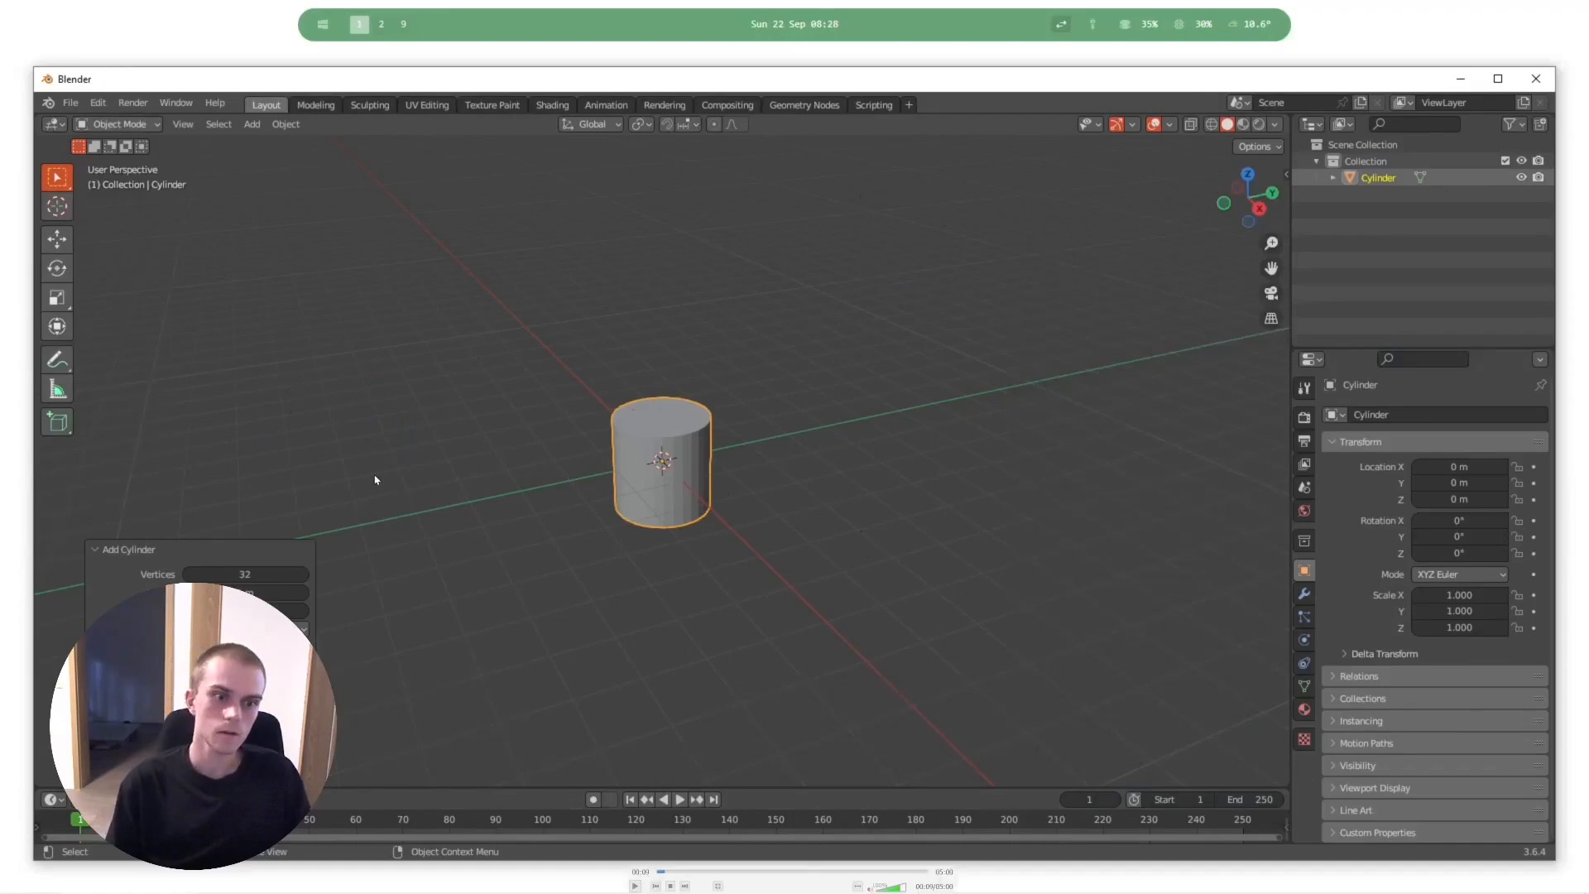
left_click(245, 574)
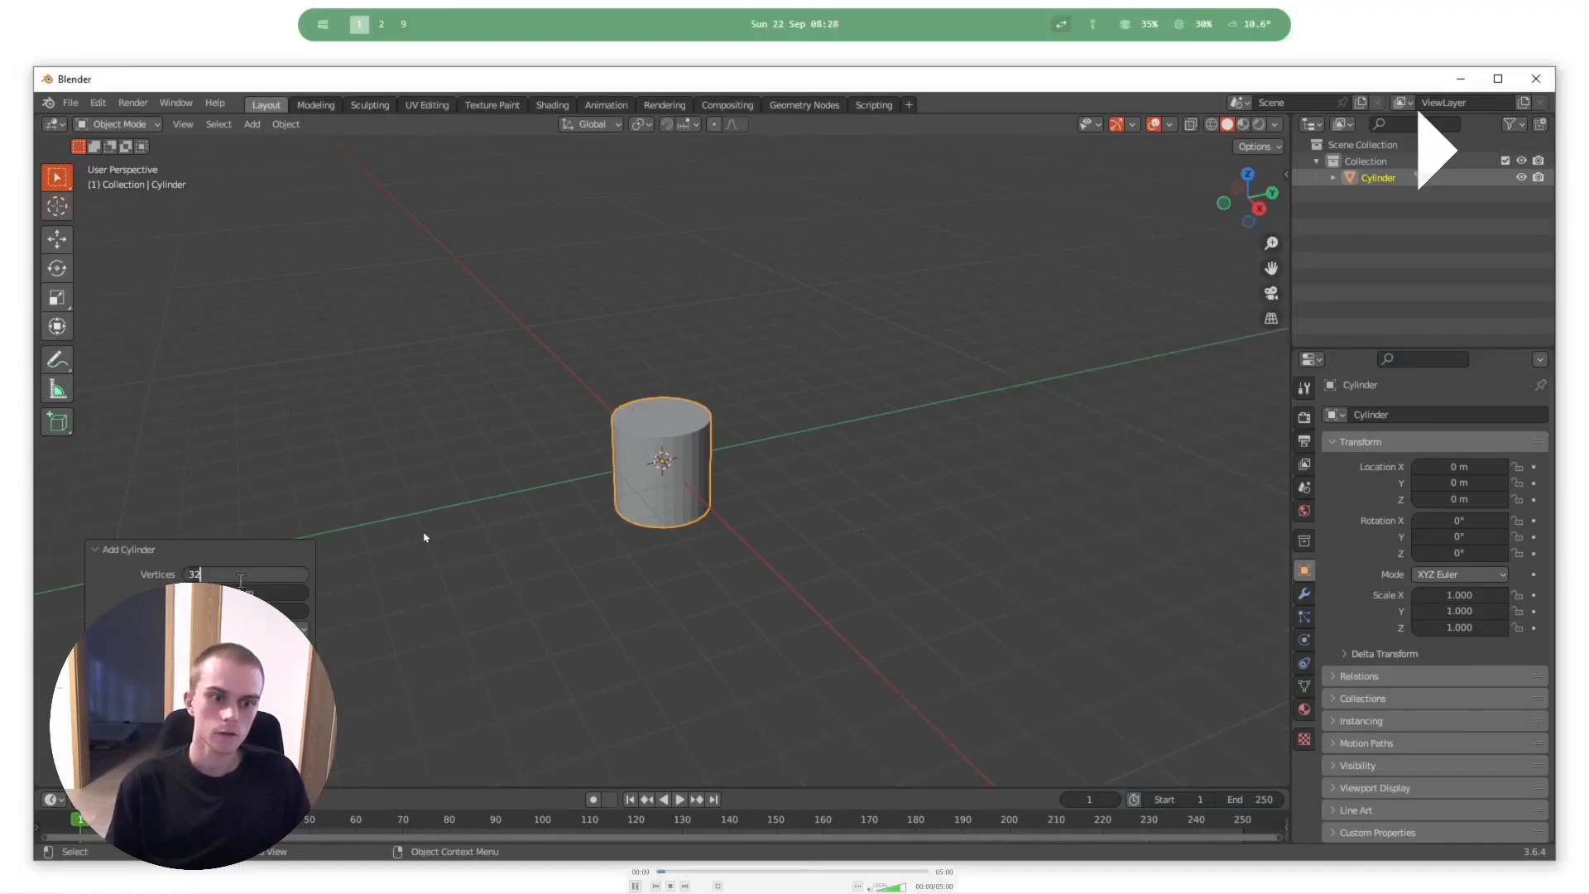
type("8")
key("Return")
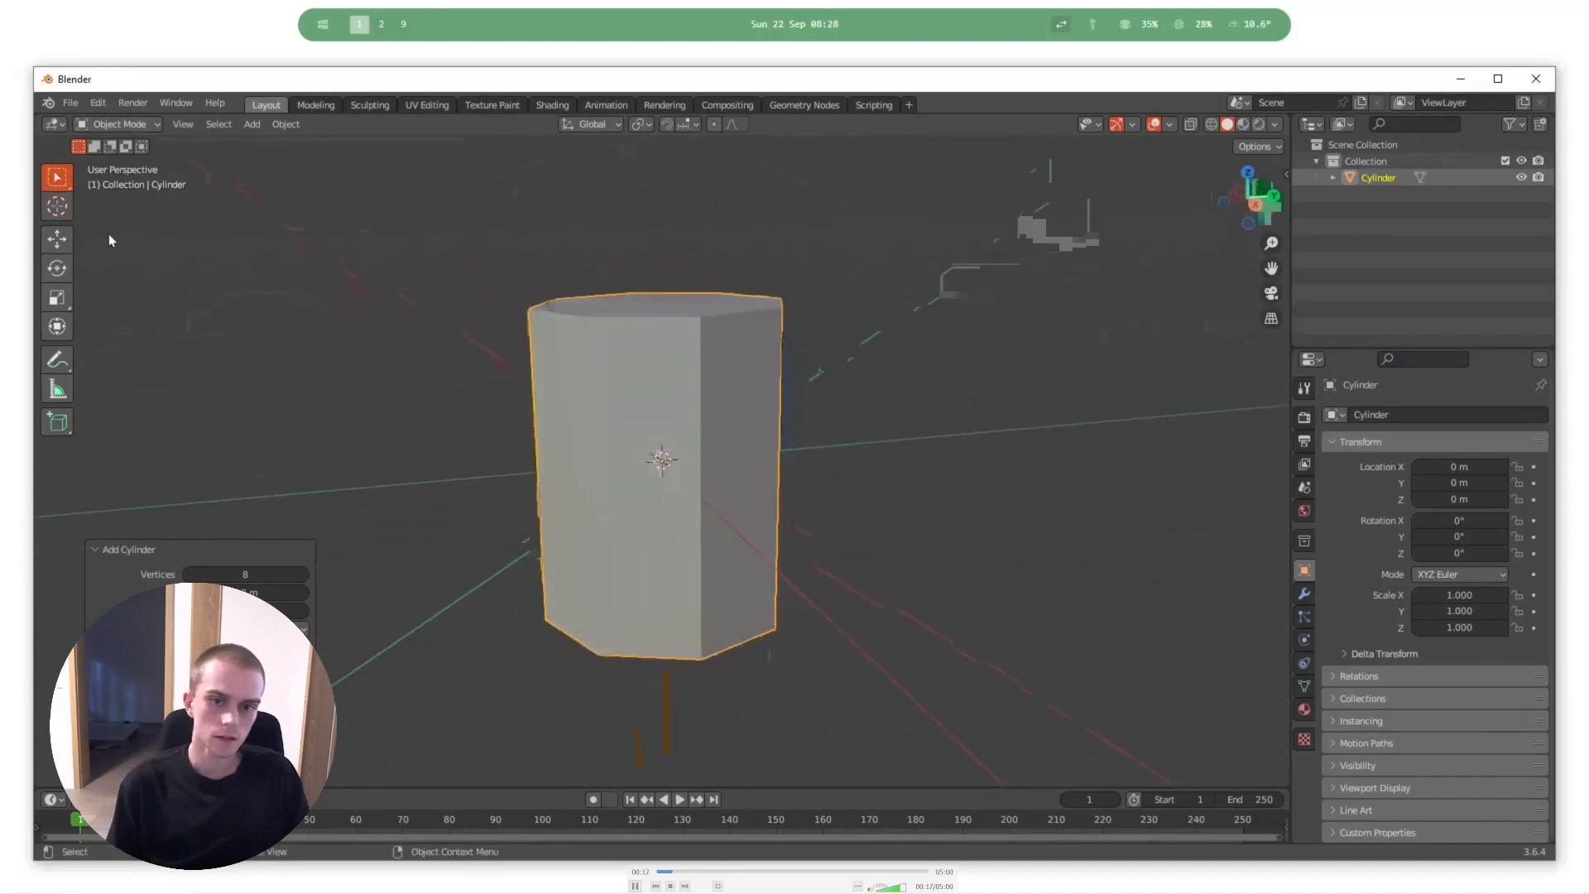
left_click(59, 239)
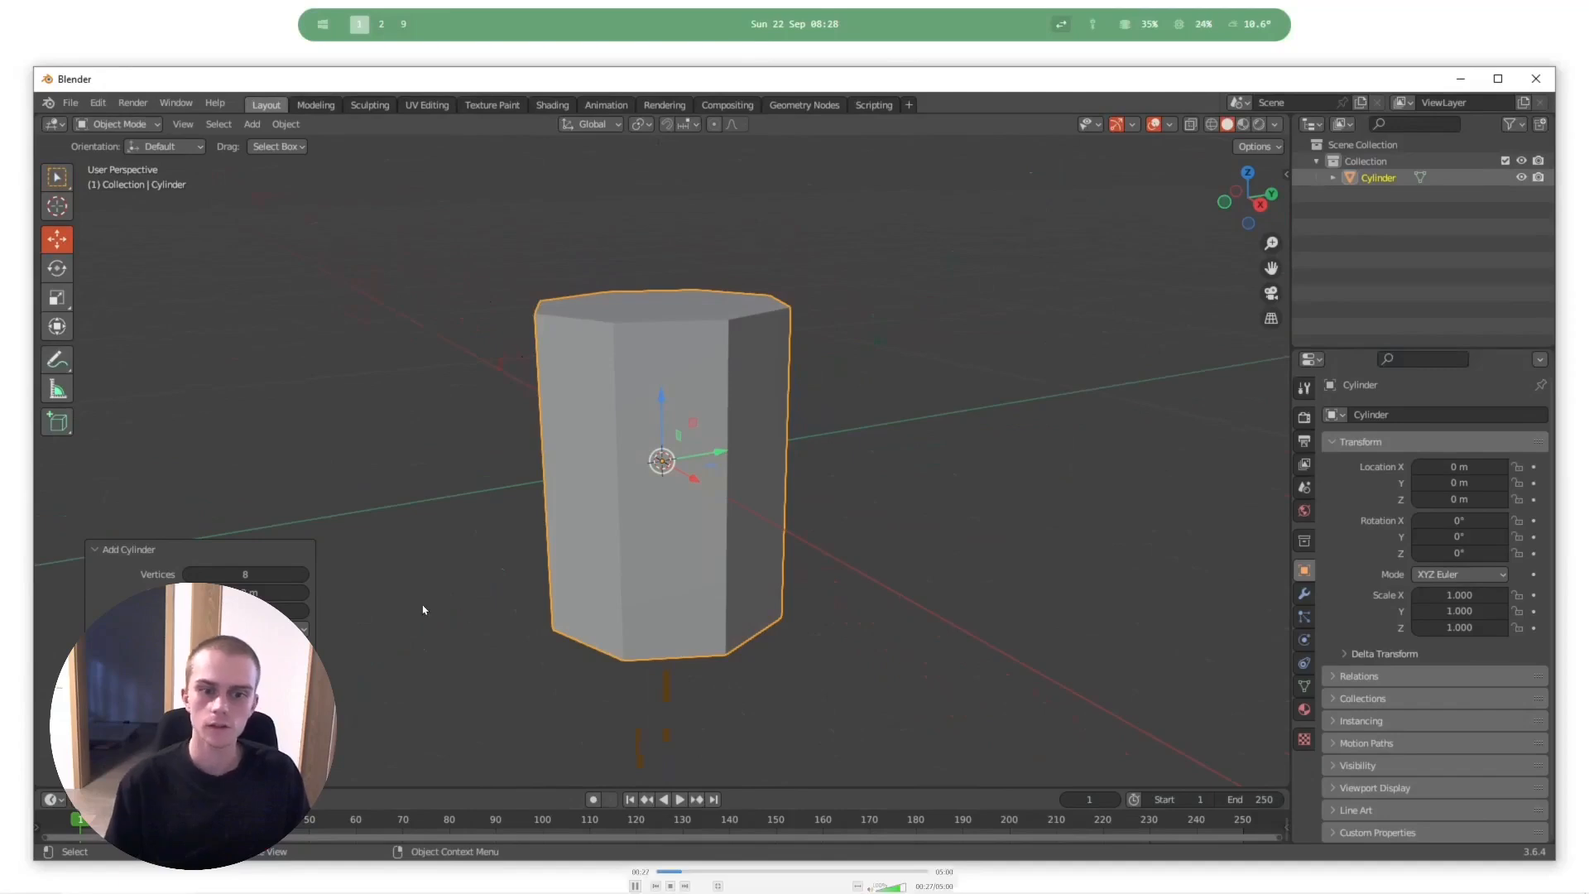
- Deselect the cylinder's mesh in Edit Mode, switch to face selection and select its top face
key("space")
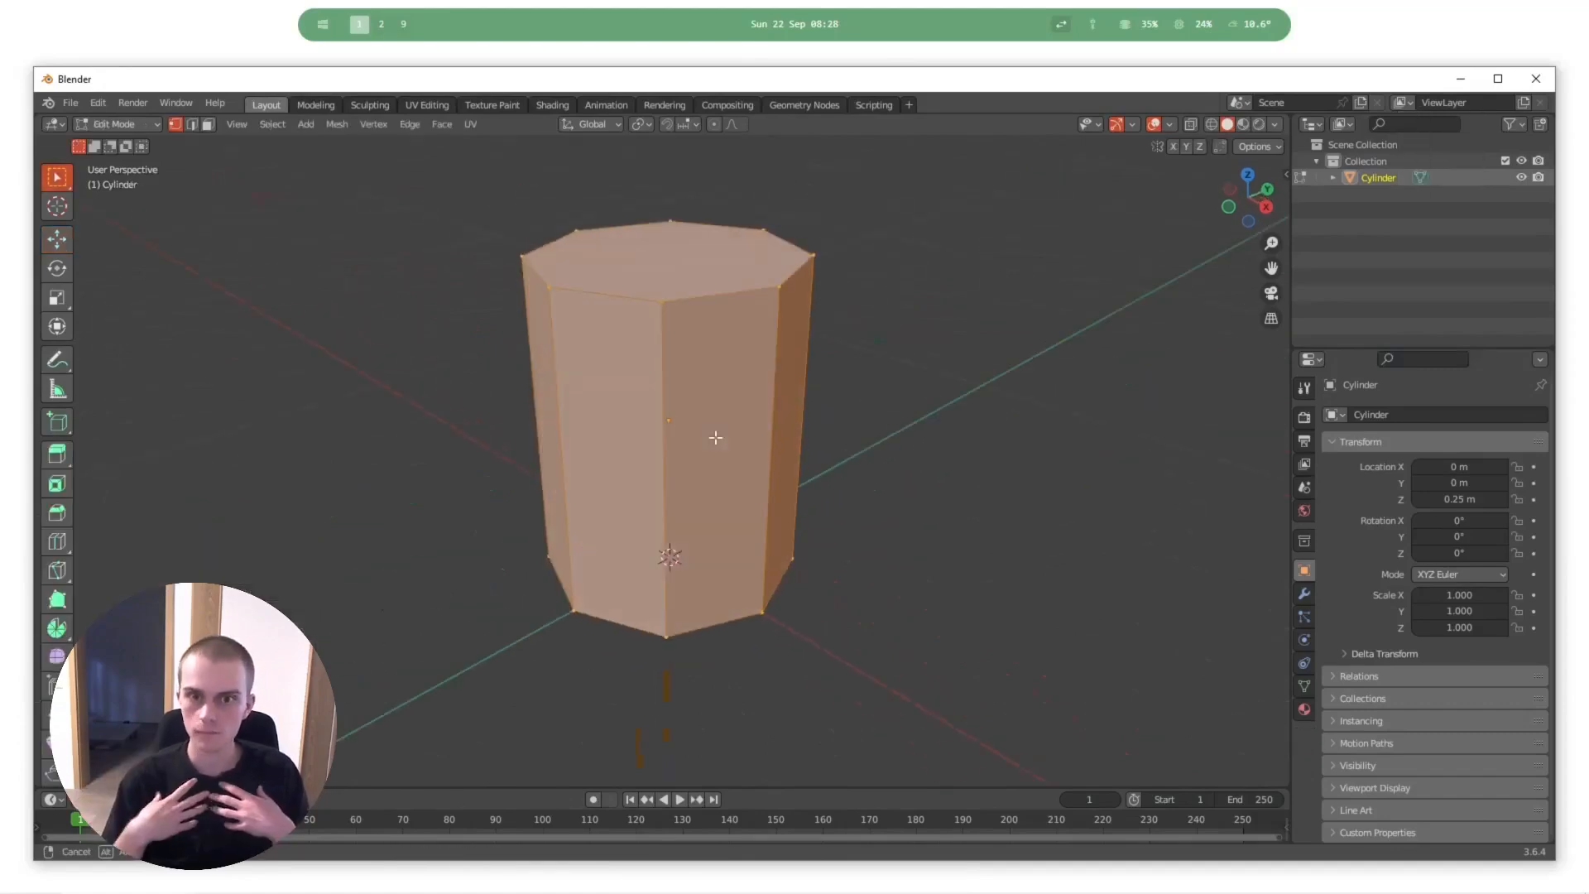
mouse_move(547, 501)
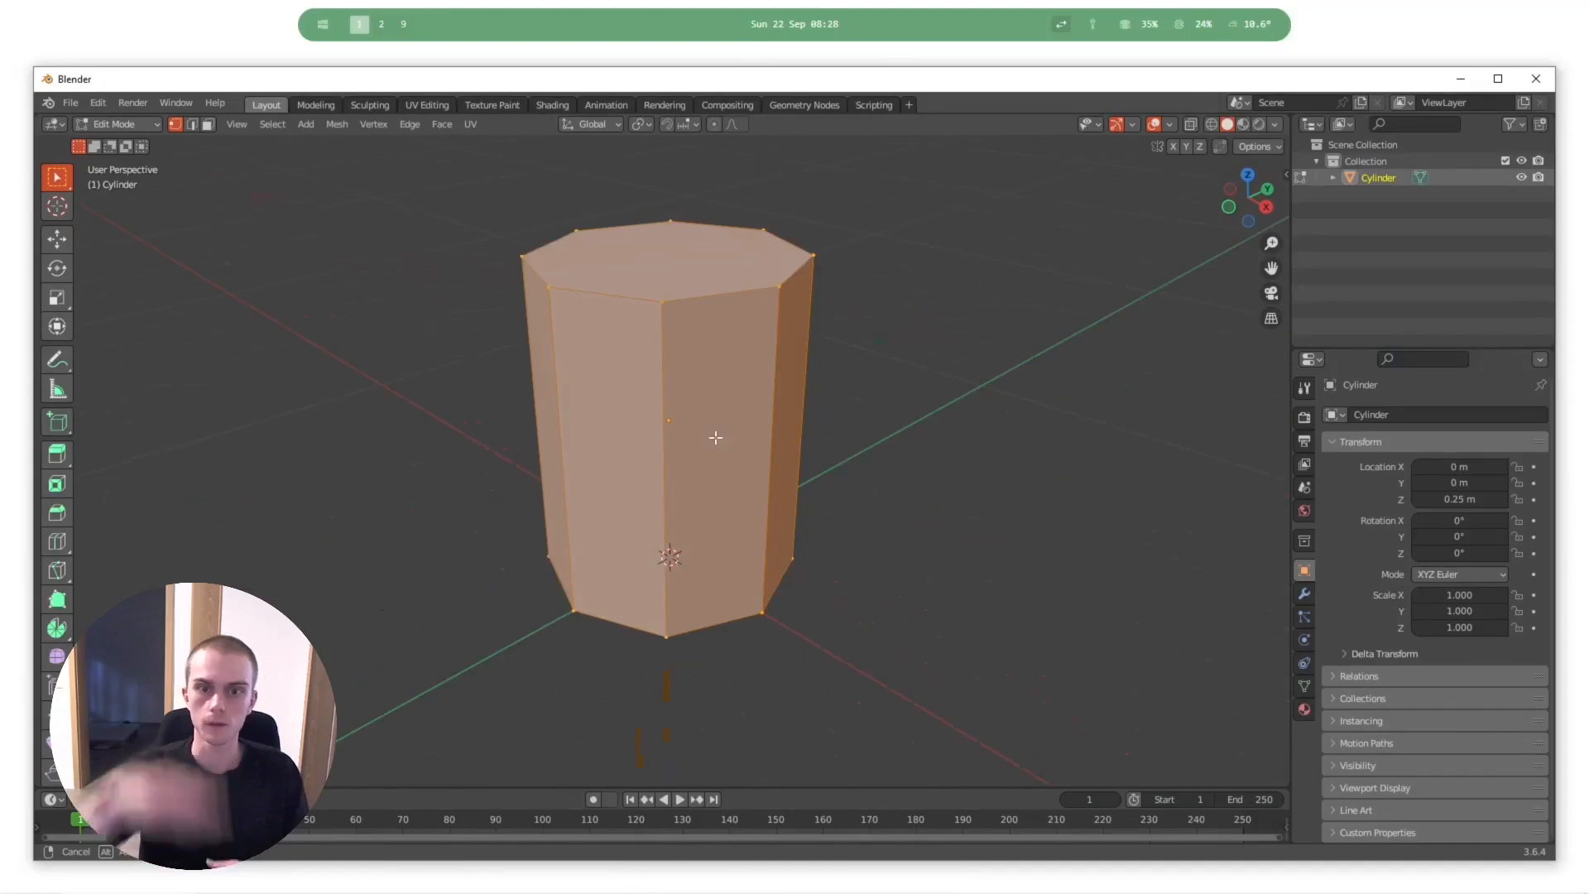
key("alt+a")
key("3")
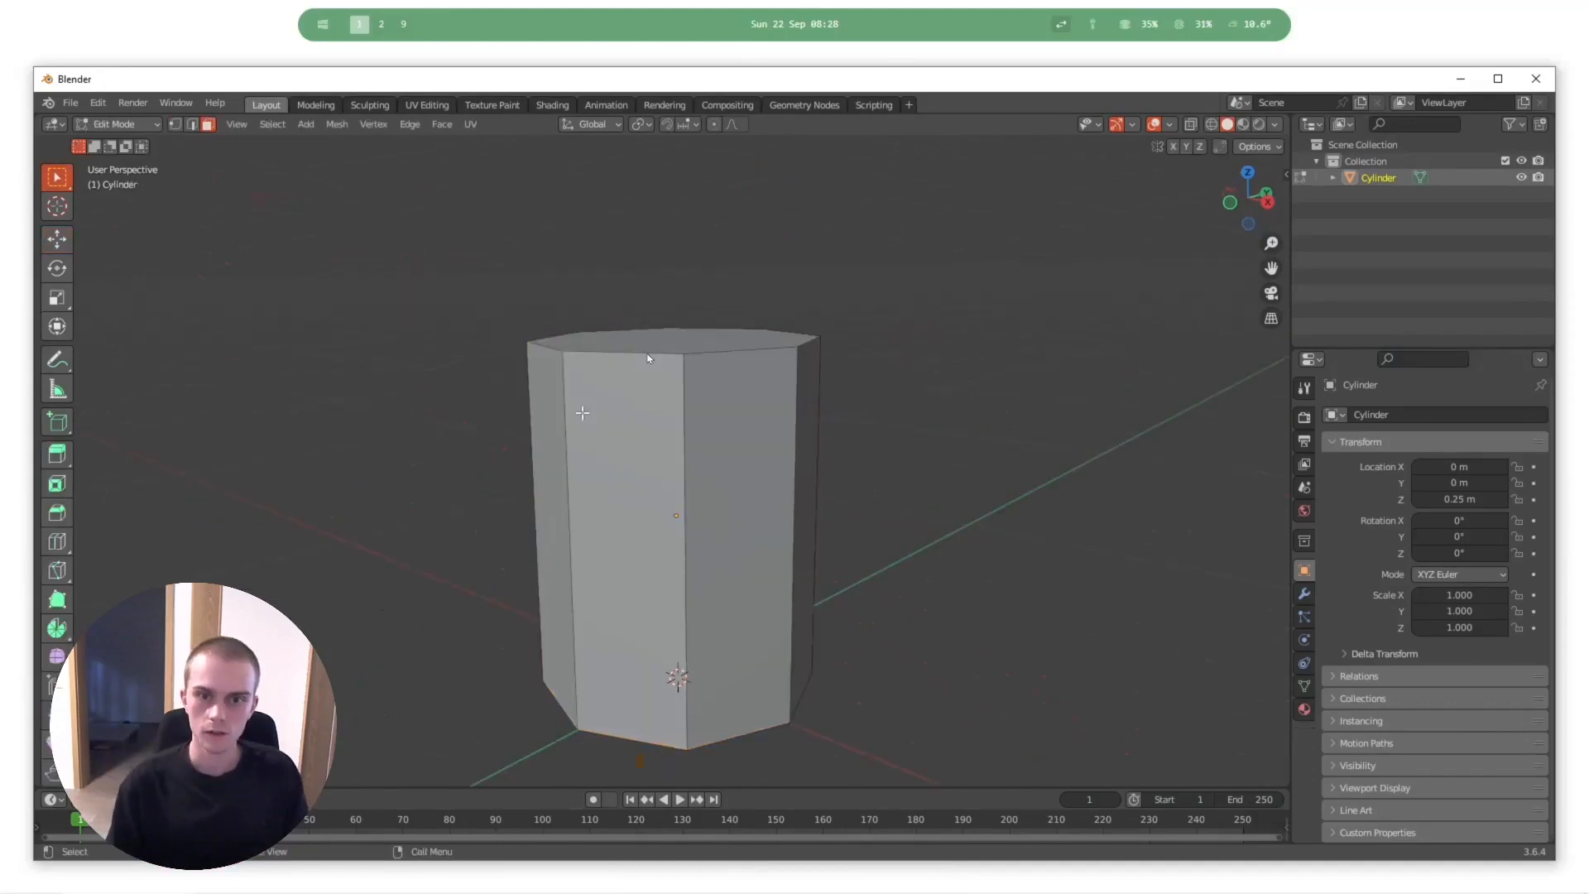
middle_click_drag(716, 437, 732, 437)
left_click(732, 437)
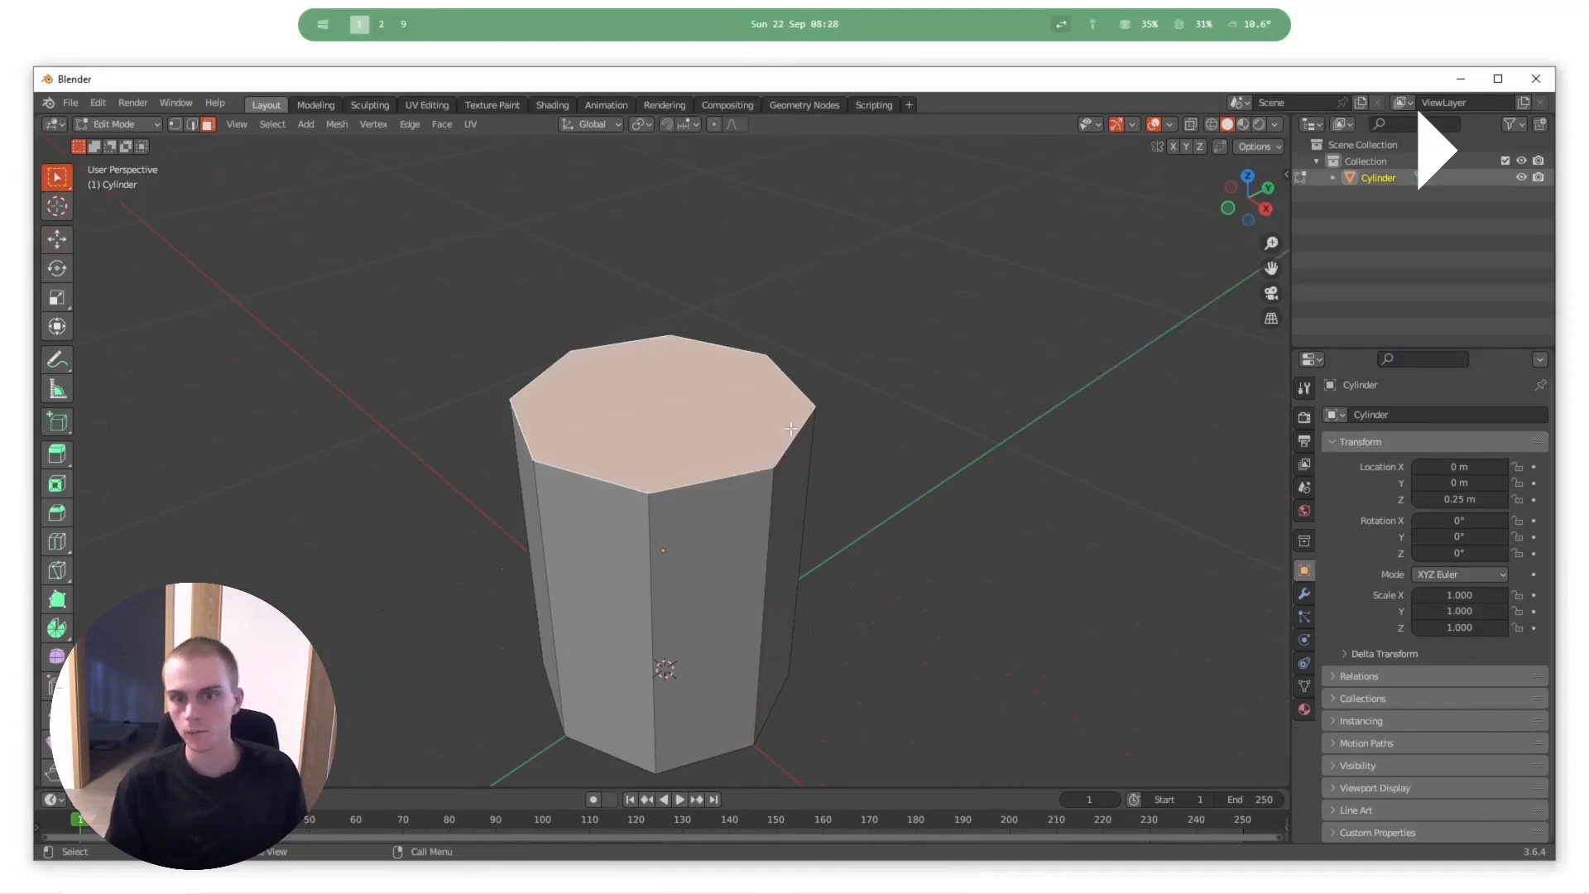
- Extrude the cylinder's top face, scaling it outward by about 1.10, and extrude it upward to form a rim
key("s")
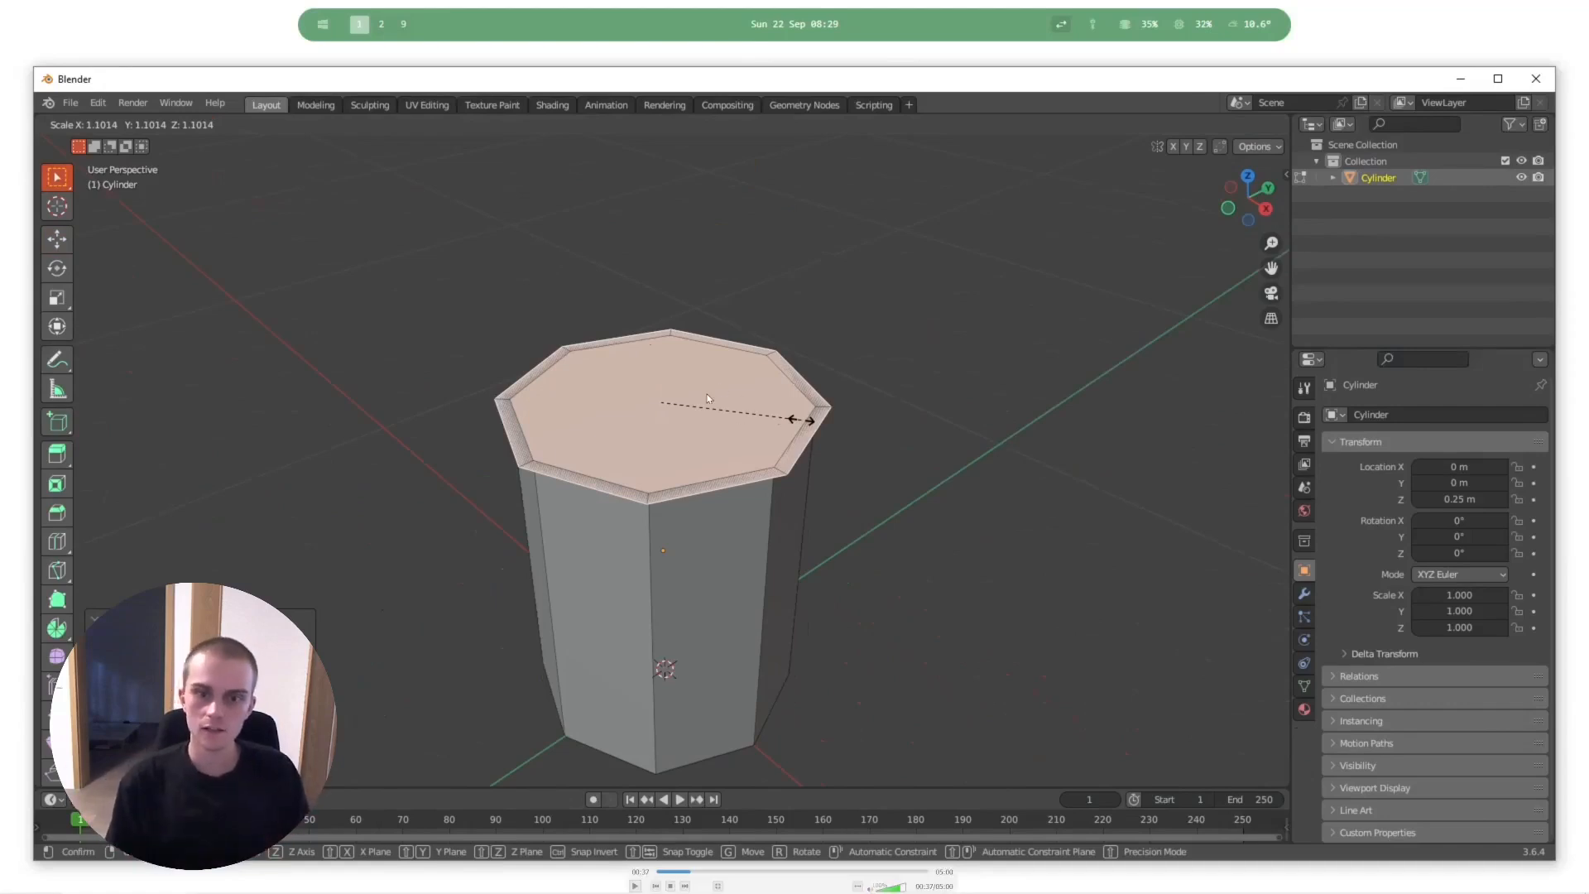
key("space")
left_click(804, 420)
key("e")
left_click(841, 455)
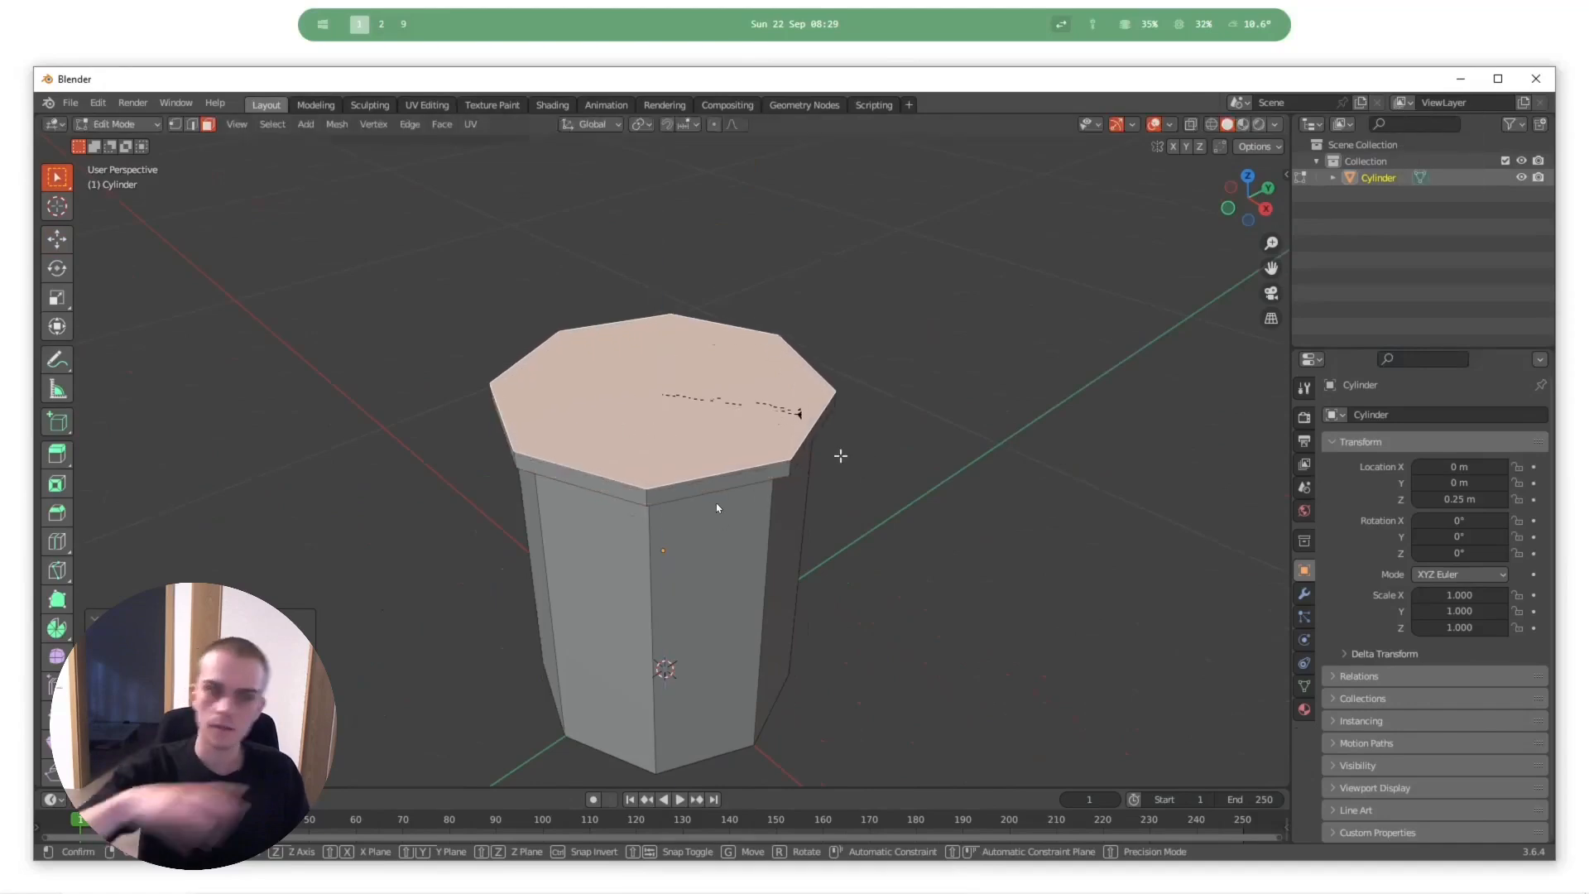
- Add a plane to the mesh at the cylinder's base and scale it down to about 0.33 in wireframe view
key("space")
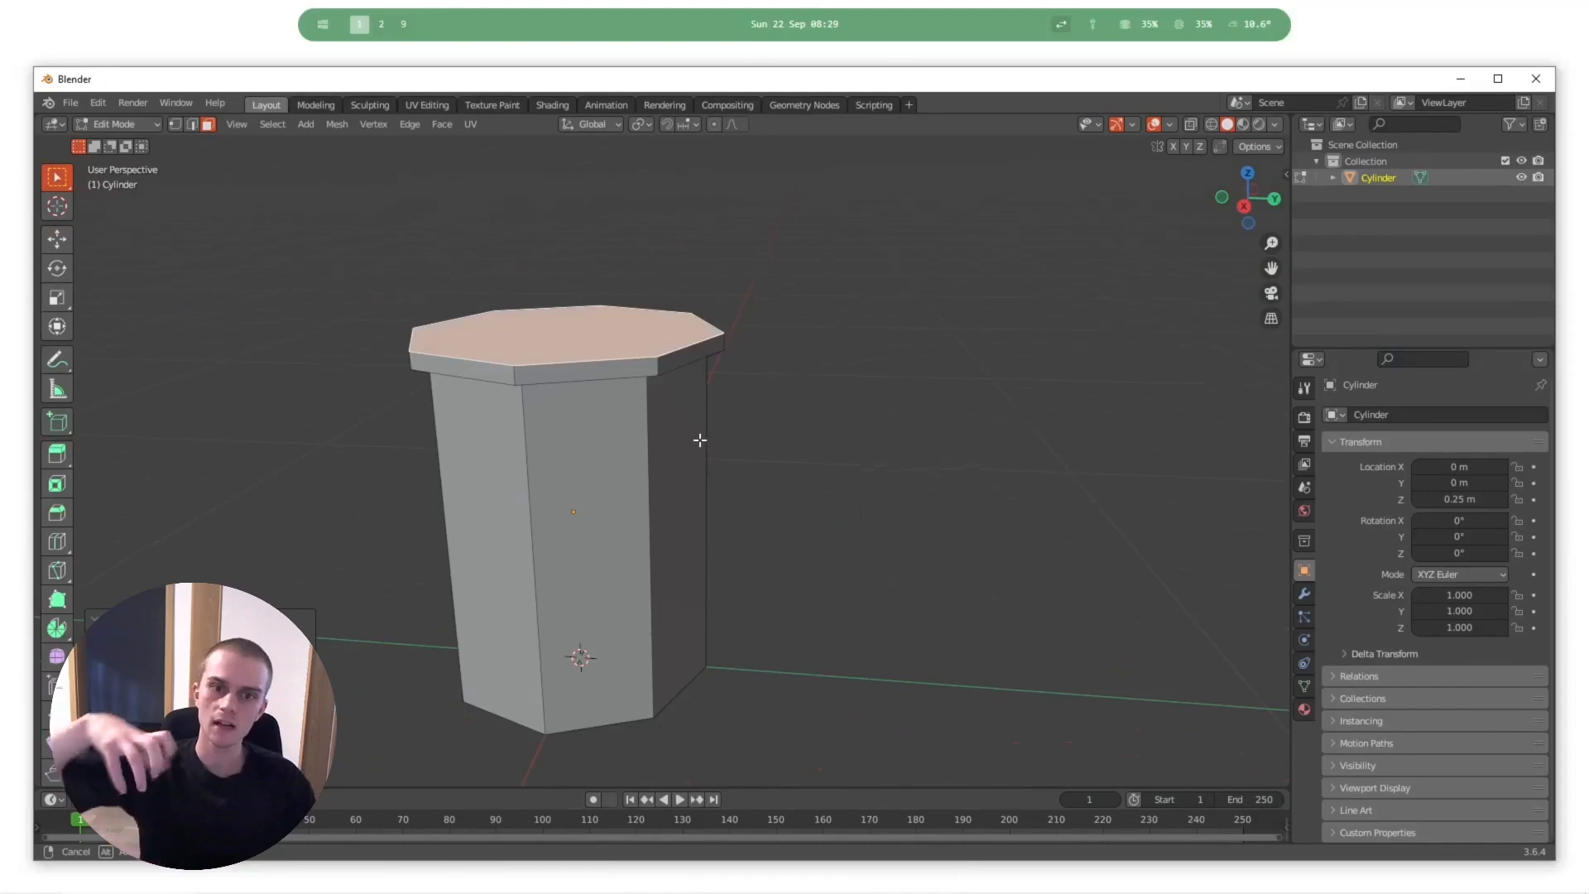
mouse_move(693, 493)
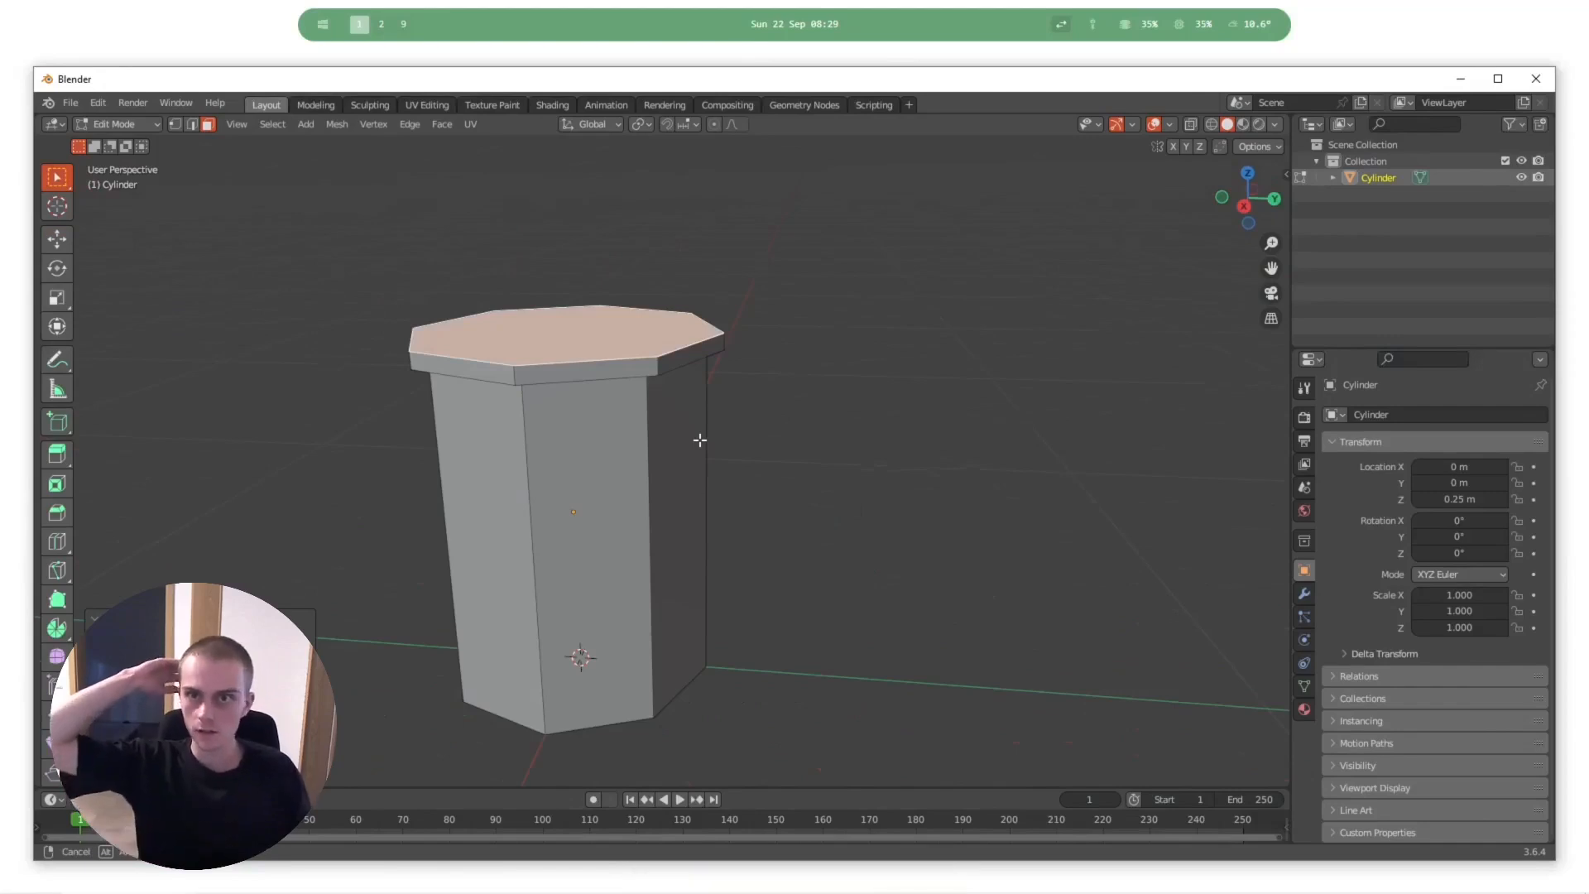
key("space")
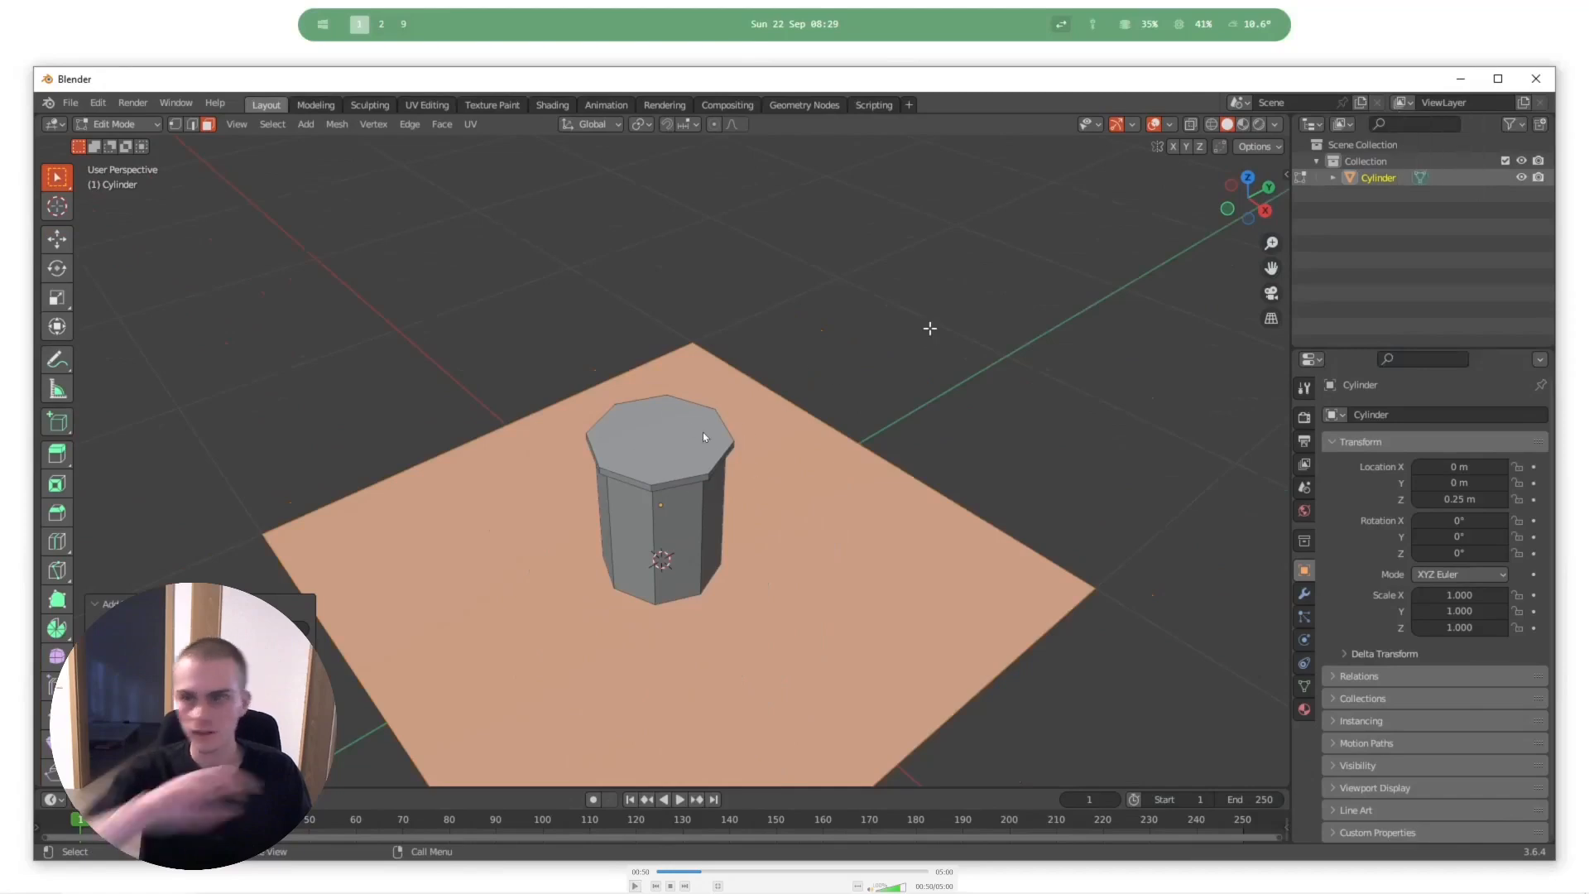
key("space")
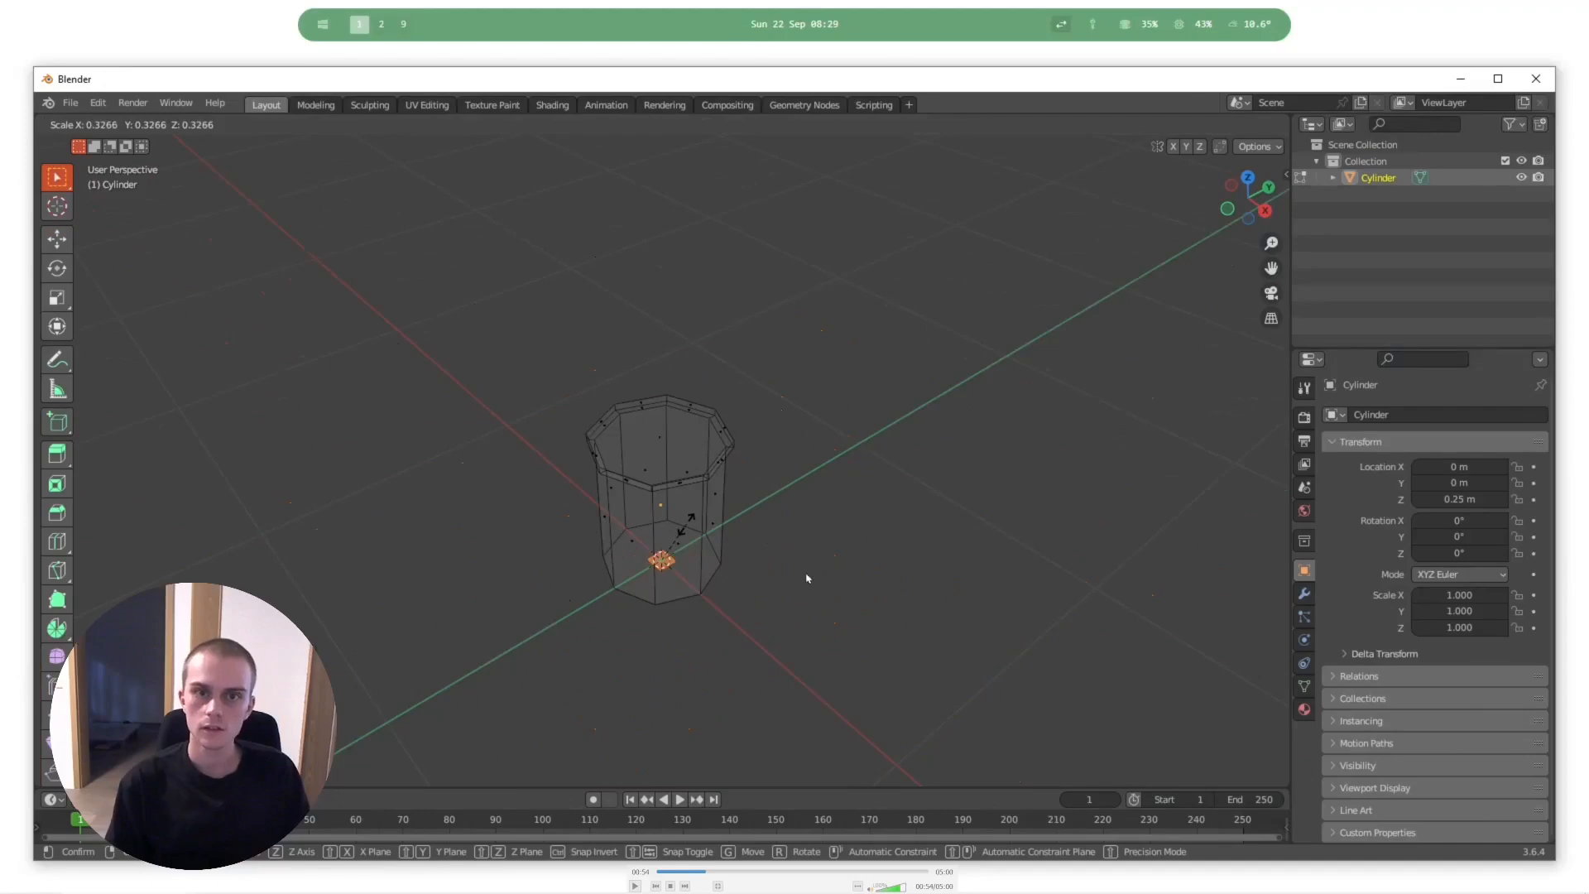
- Leave the full-screen trash can video, launch Blender and add a monkey mesh to the empty scene
double_click(834, 481)
key("super")
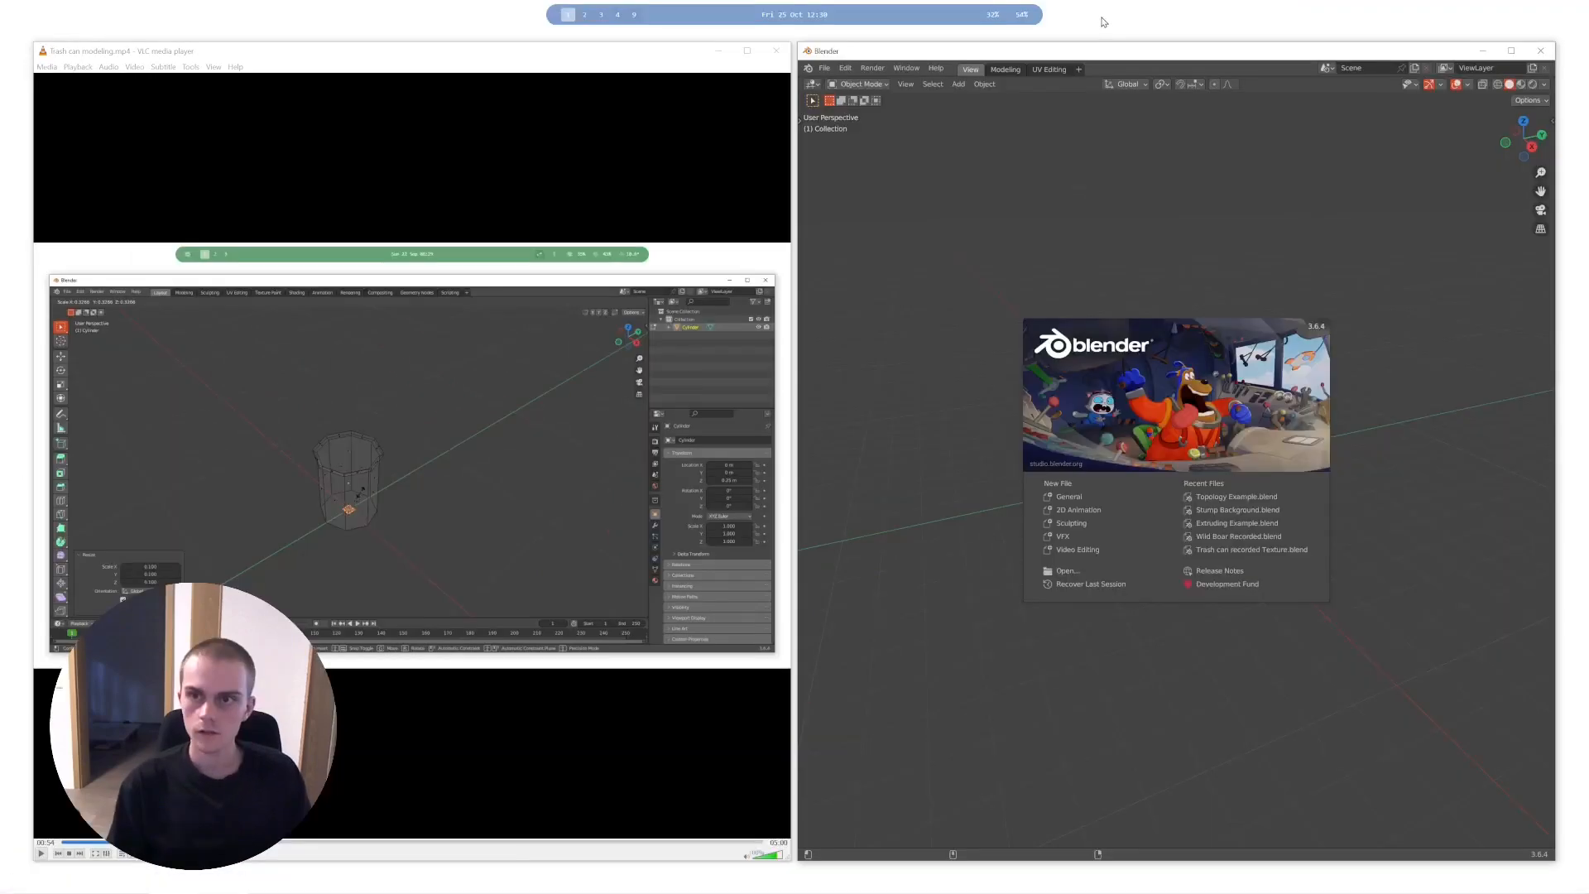
double_click(1089, 53)
left_click(828, 371)
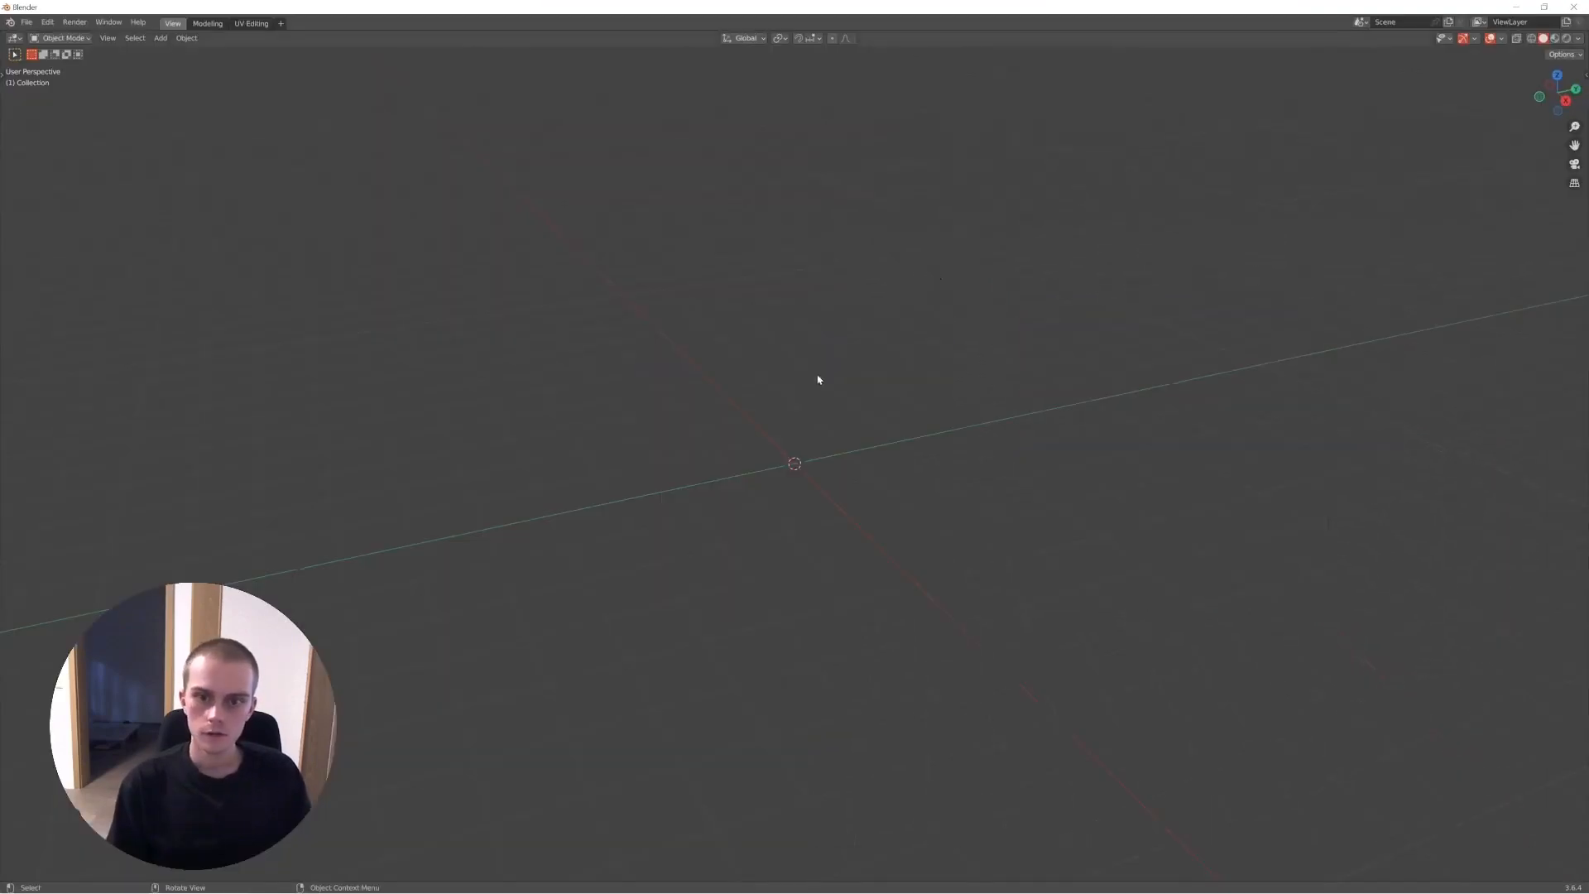
key("shift+a")
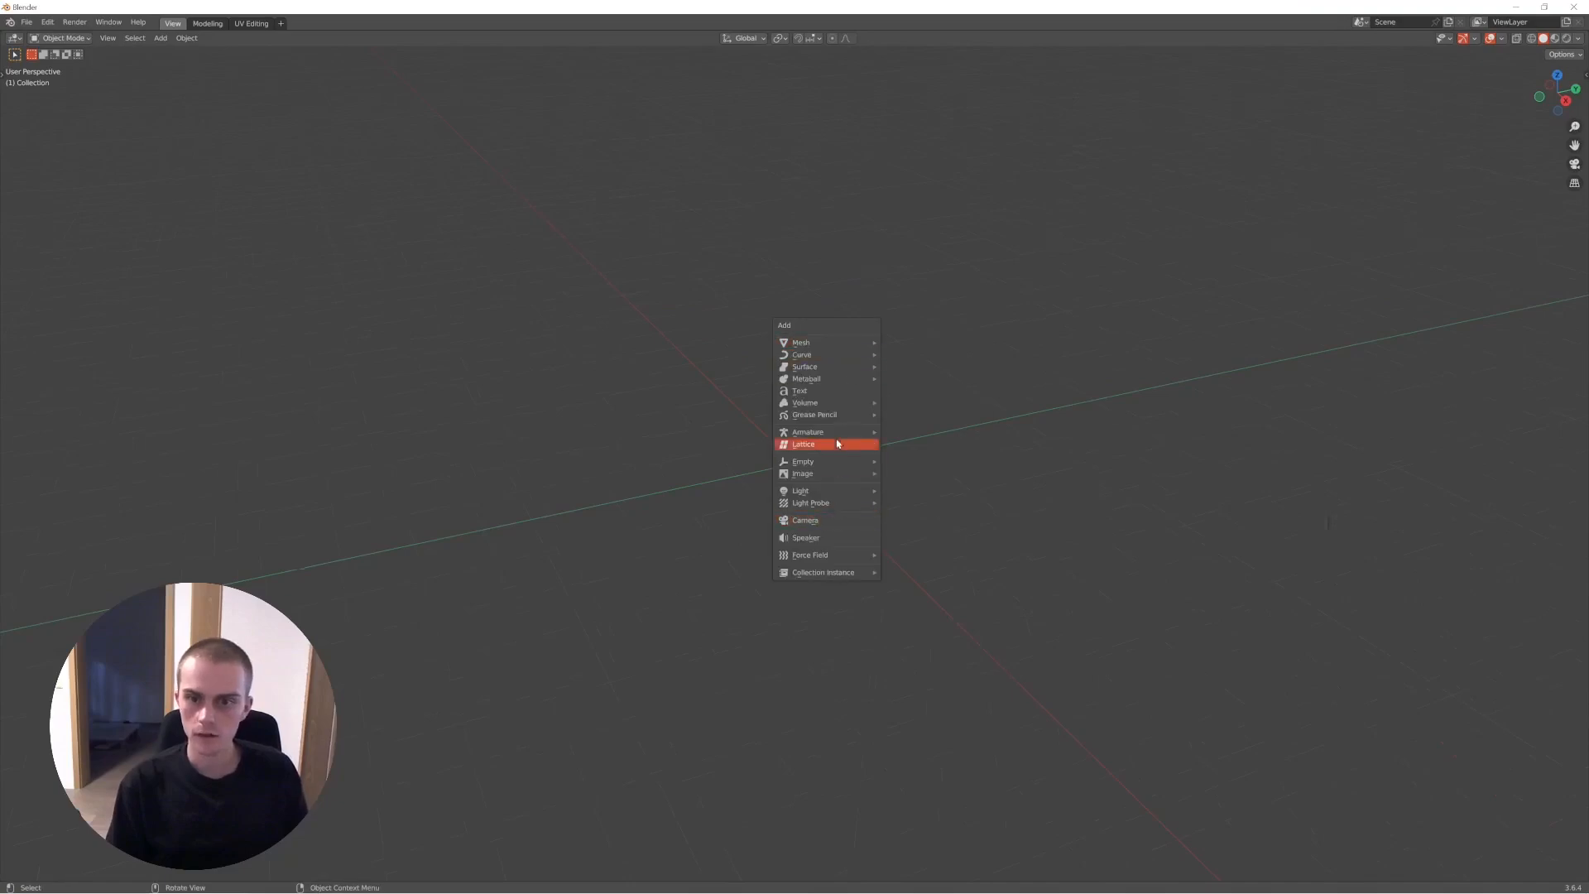
mouse_move(842, 348)
left_click(913, 455)
- Compare the monkey in Wireframe, Material Preview, Solid and Rendered viewport shading from several angles
mouse_move(922, 436)
middle_mouse_down()
mouse_move(763, 430)
mouse_move(835, 400)
middle_mouse_up()
key("z")
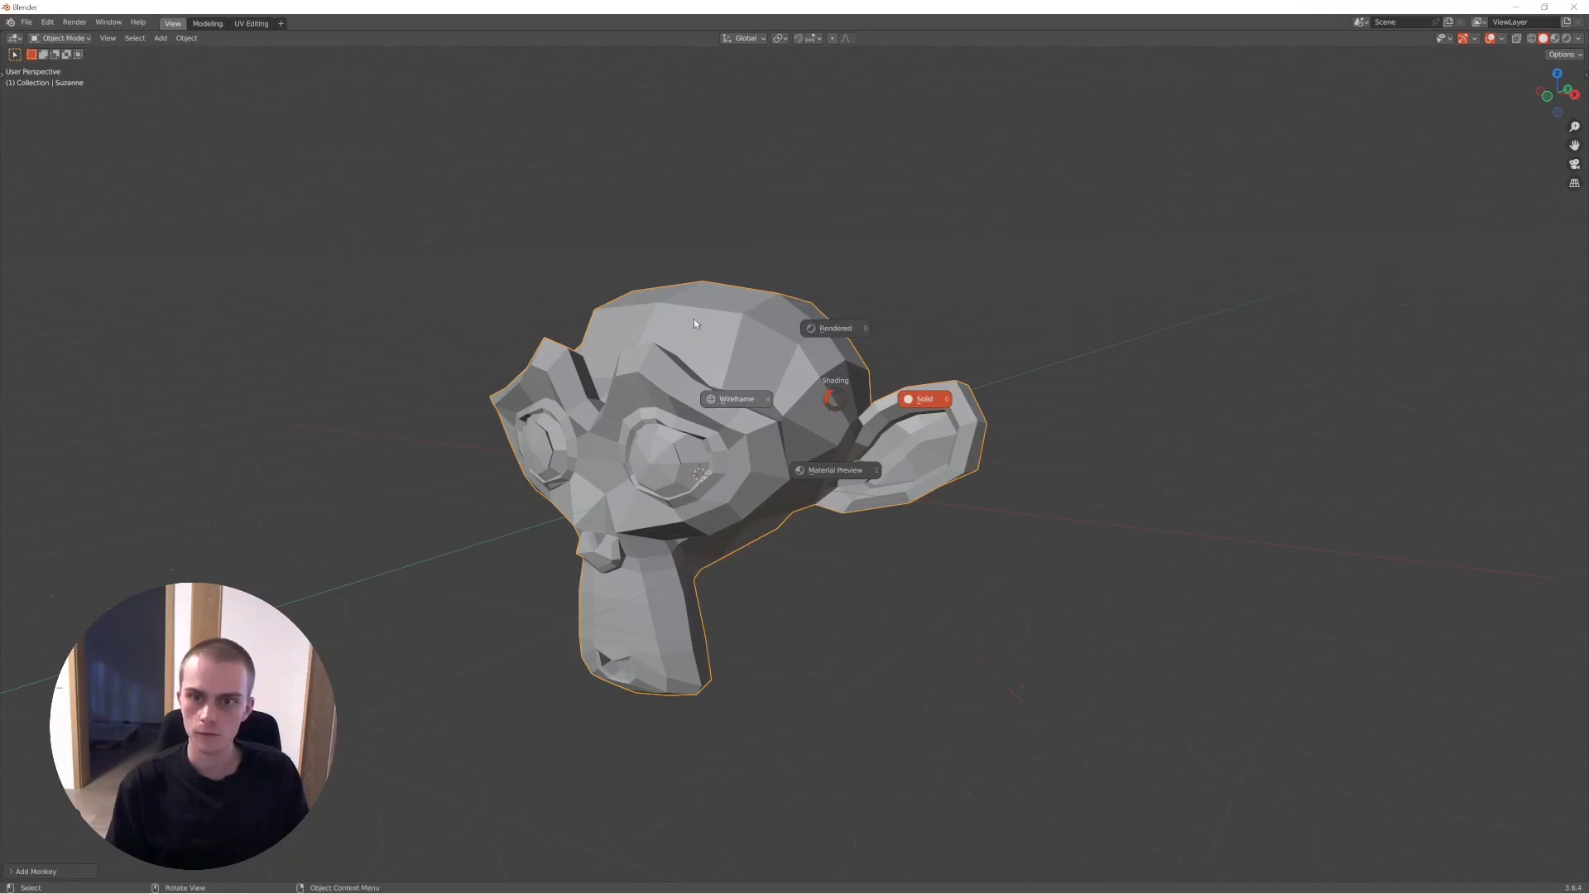
left_click(753, 412)
key("z")
left_click(761, 568)
mouse_move(849, 438)
middle_mouse_down()
mouse_move(760, 481)
mouse_move(832, 458)
middle_mouse_up()
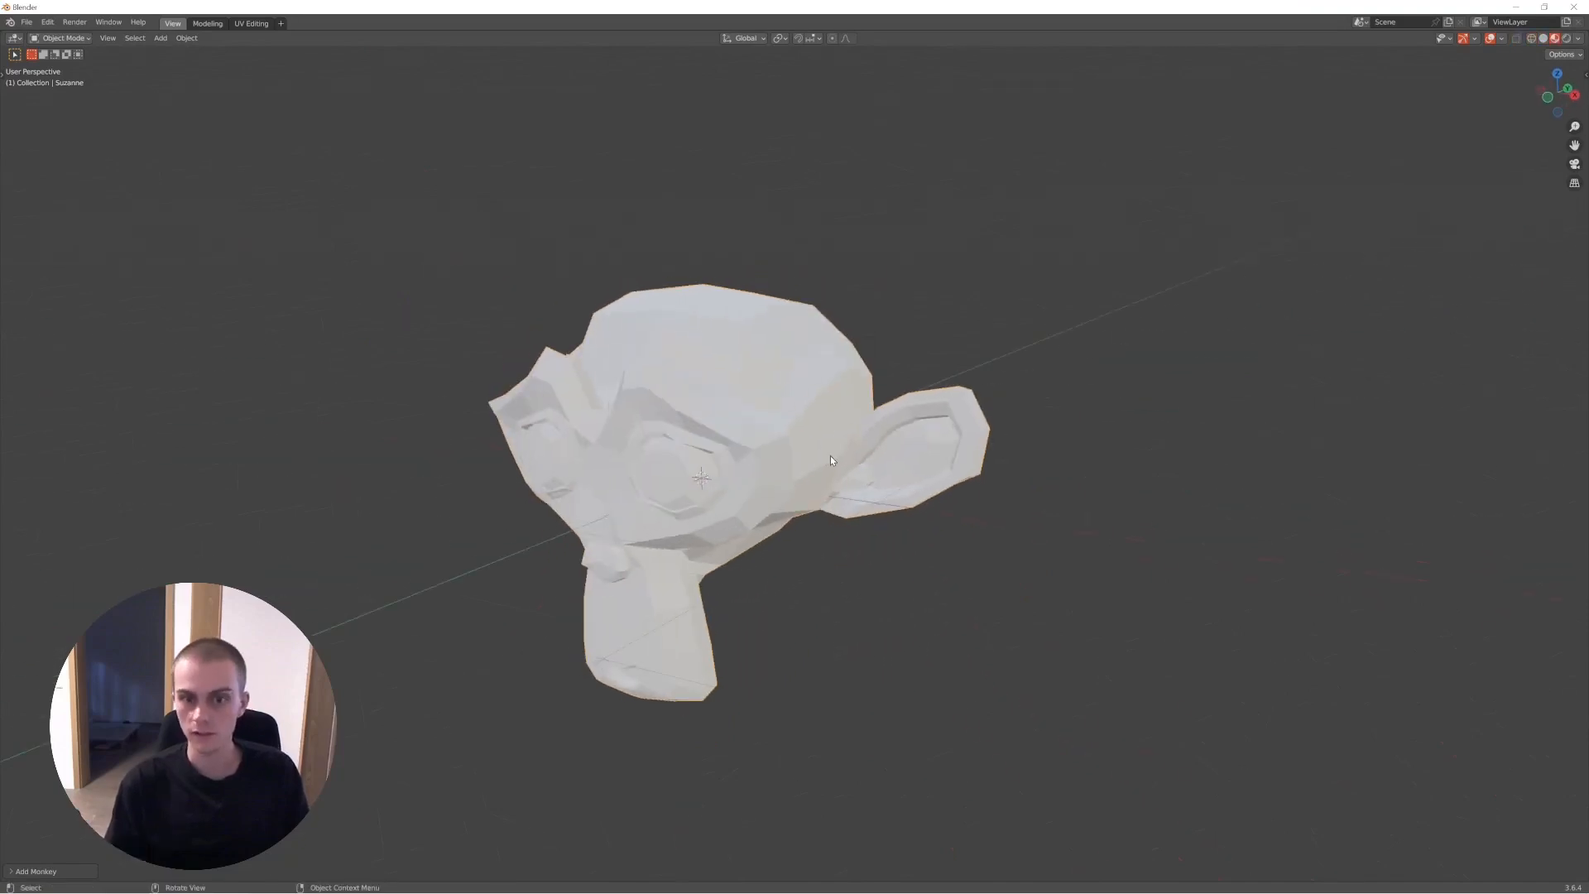
key("z")
left_click(720, 414)
mouse_move(710, 400)
middle_mouse_down()
mouse_move(543, 433)
mouse_move(897, 424)
mouse_move(673, 420)
mouse_move(1040, 355)
mouse_move(653, 376)
mouse_move(783, 460)
middle_mouse_up()
key("z")
left_click(1134, 471)
key("z")
left_click(672, 354)
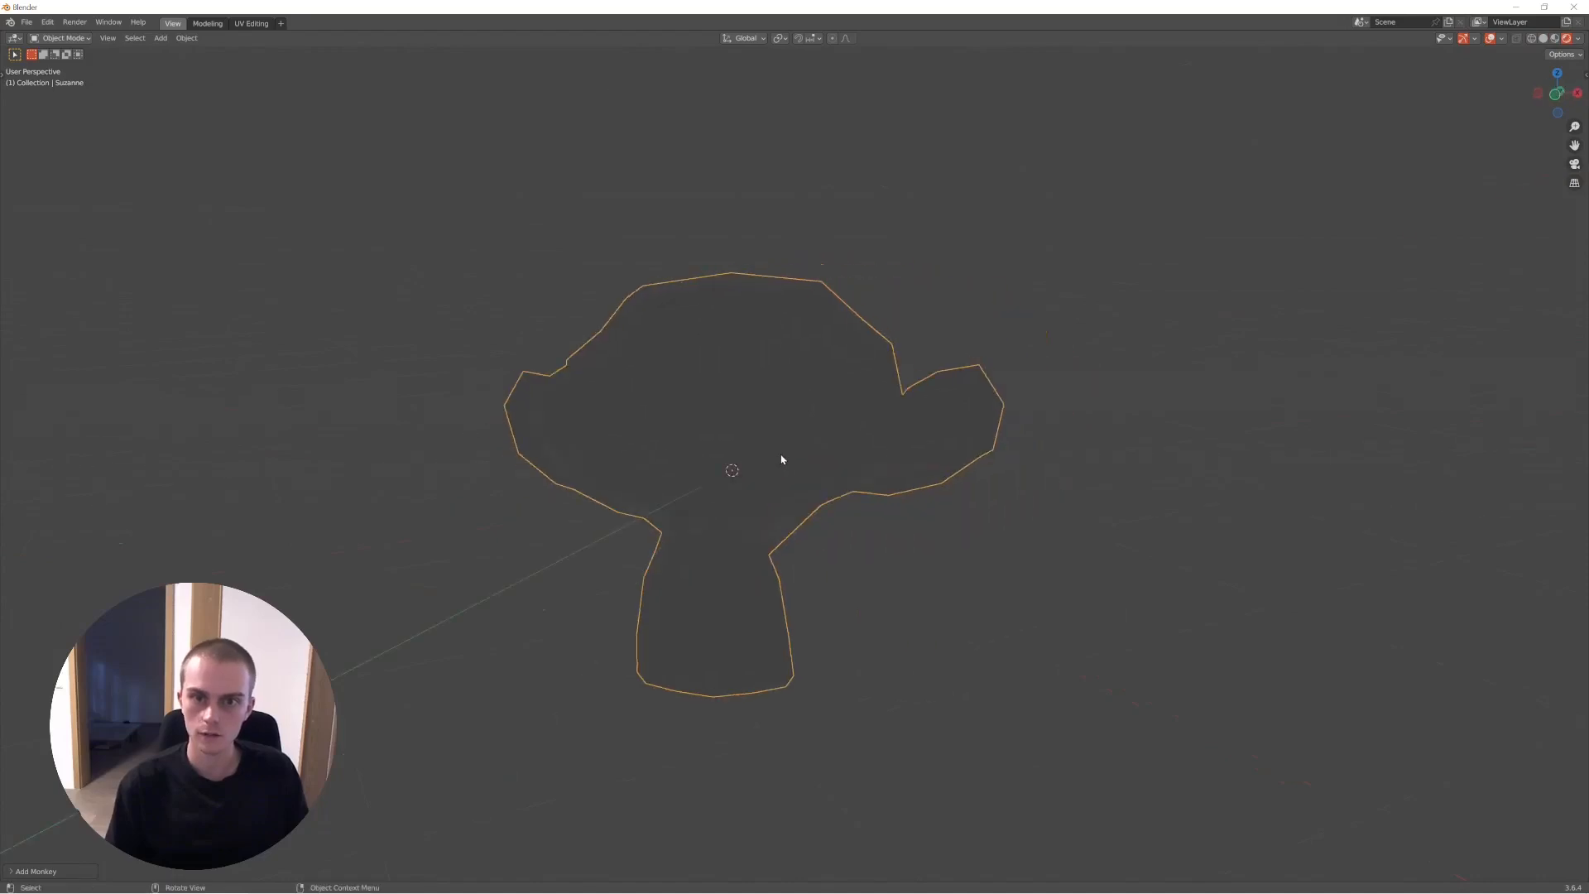
middle_click_drag(912, 472, 827, 493)
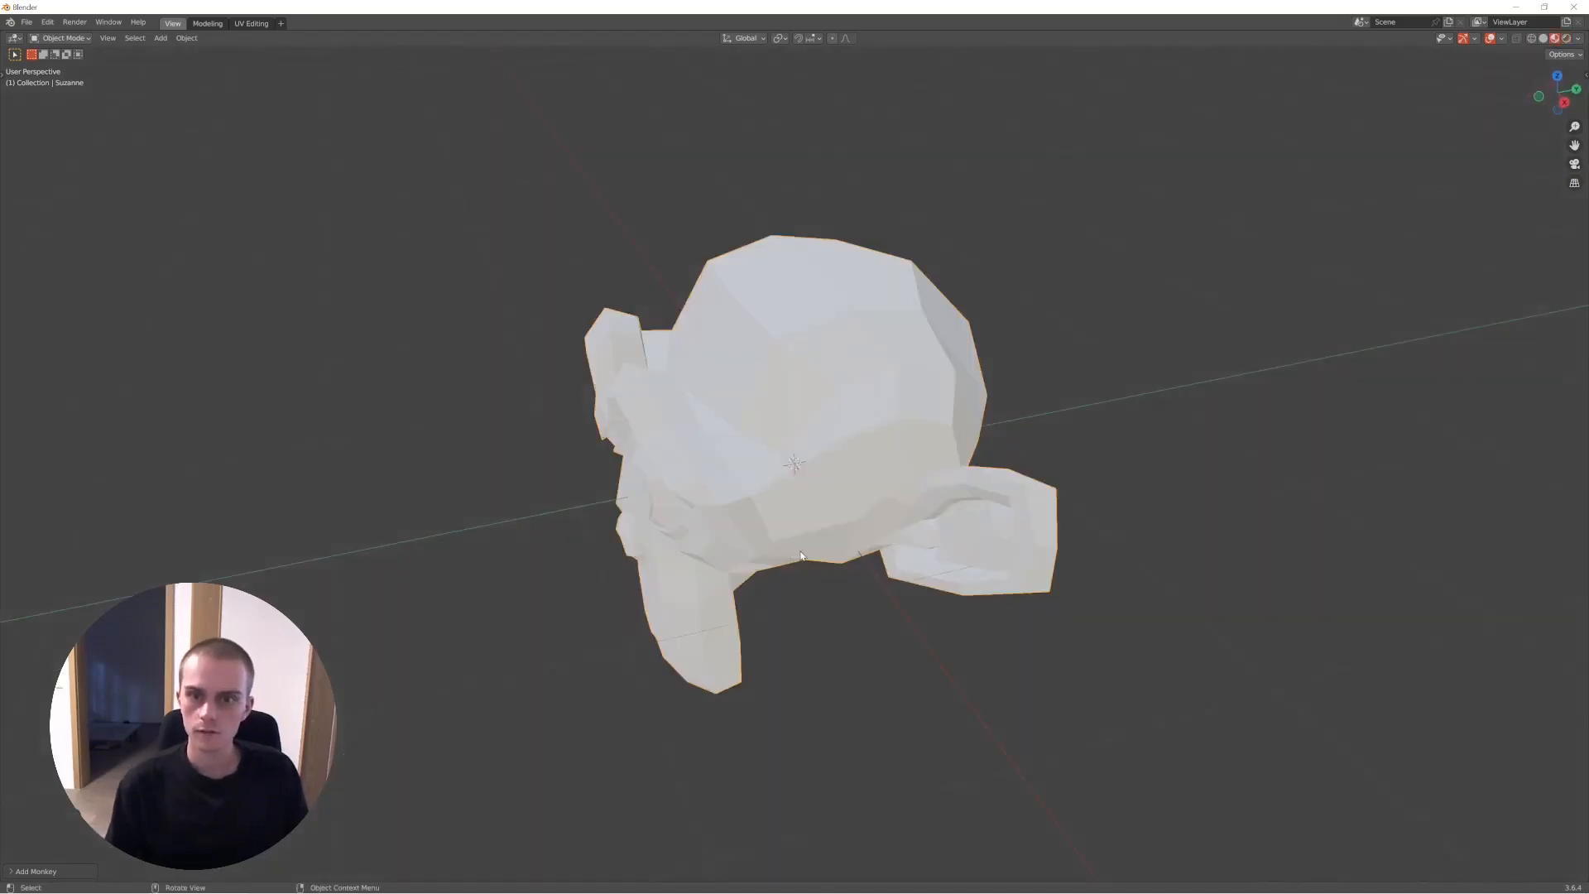
- Close the monkey demo scene without saving, return to the full-screen trash can video and resume playback
left_click(1575, 6)
left_click(828, 474)
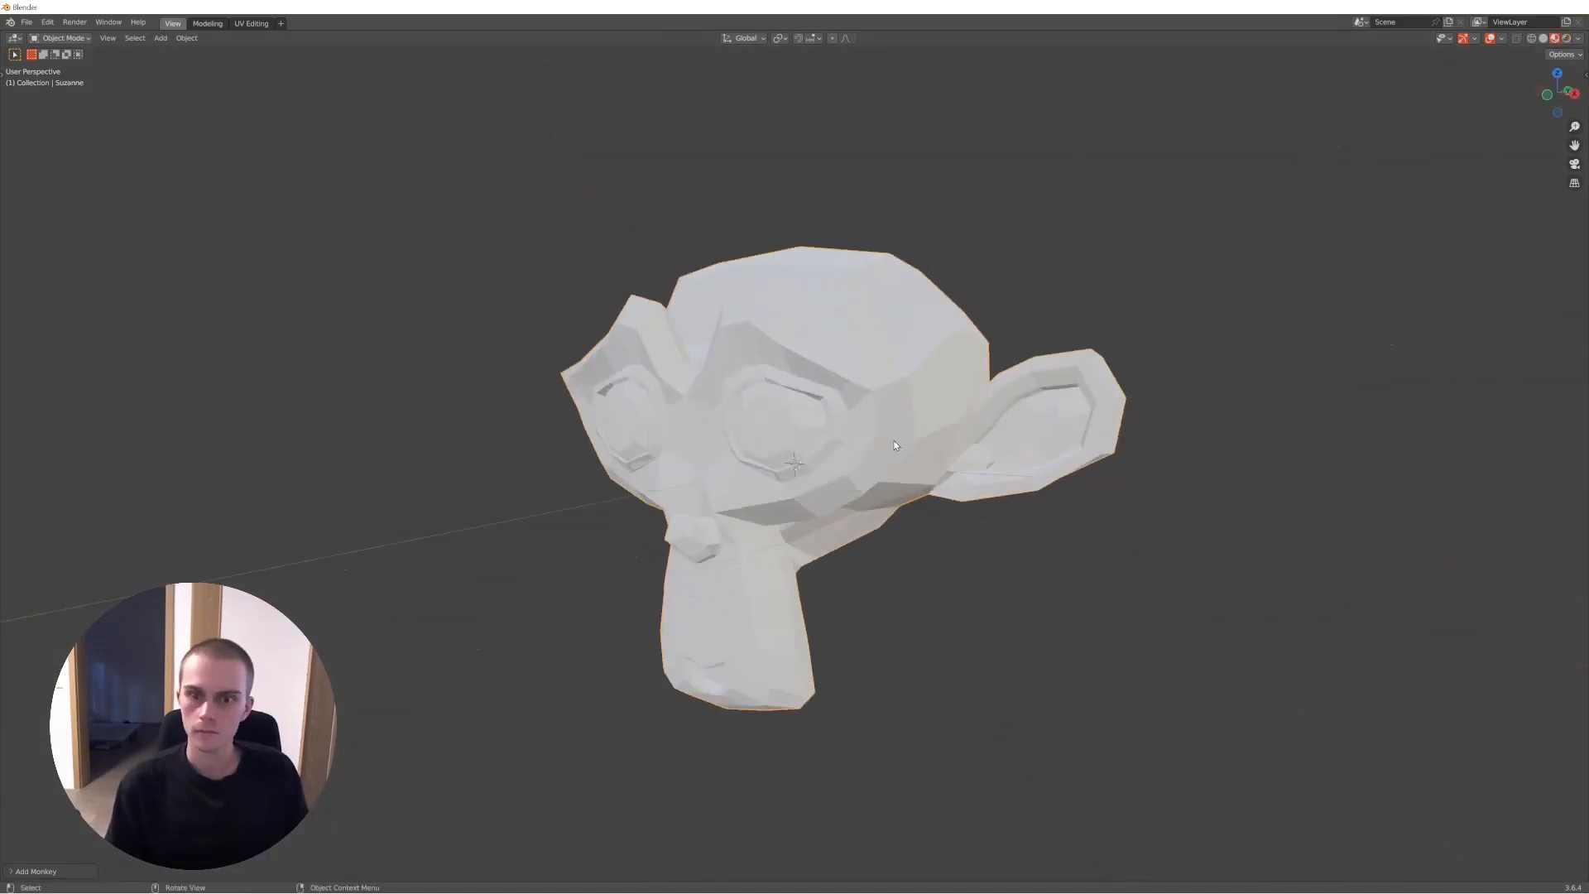
double_click(751, 238)
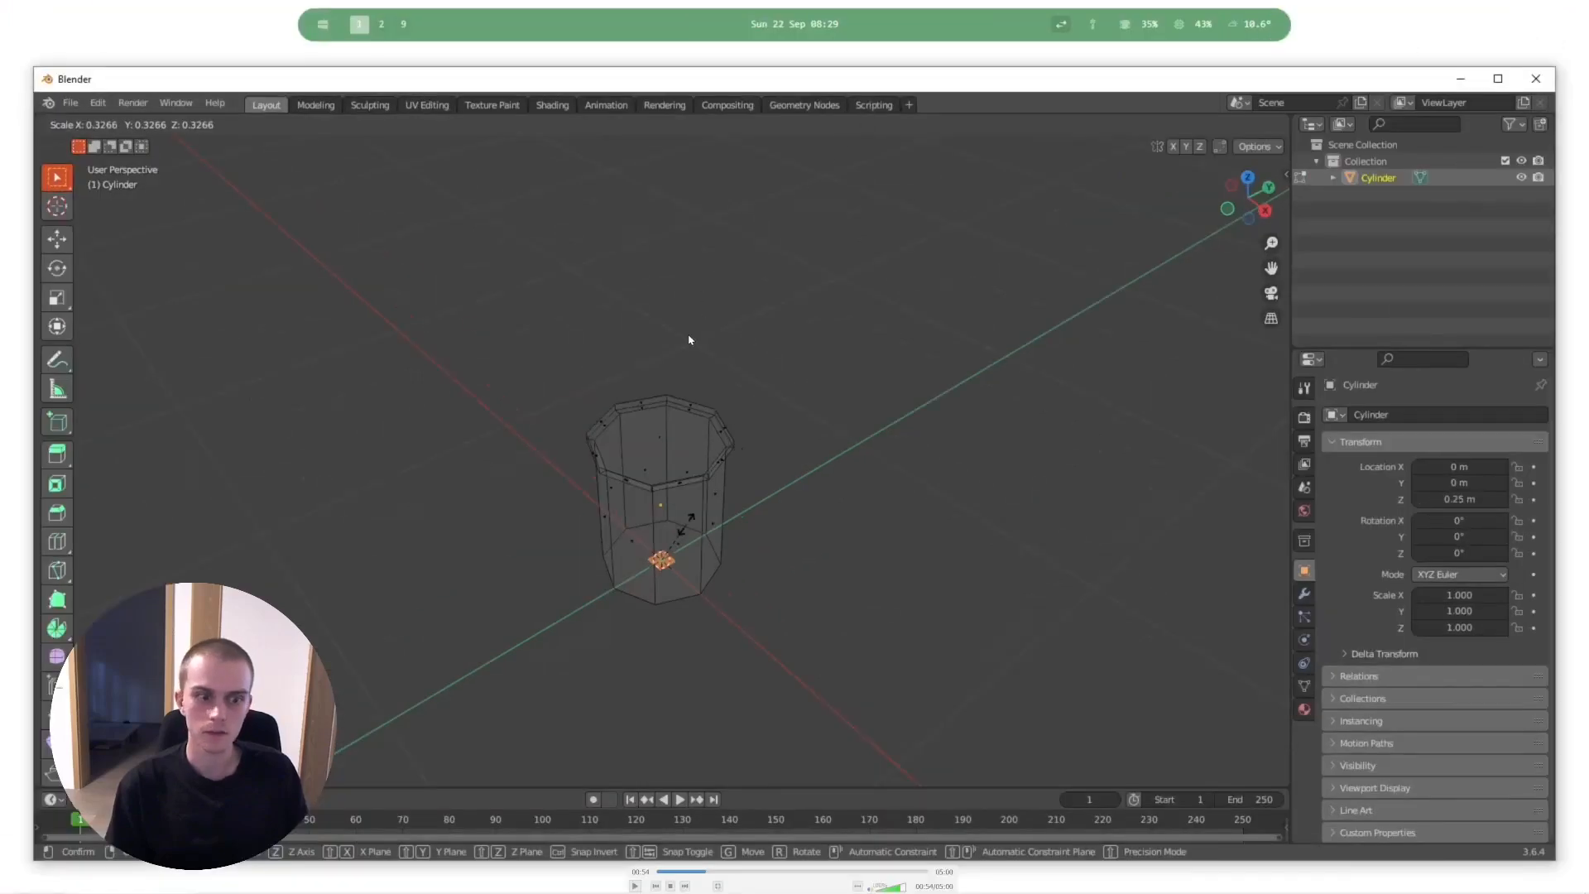
key("space")
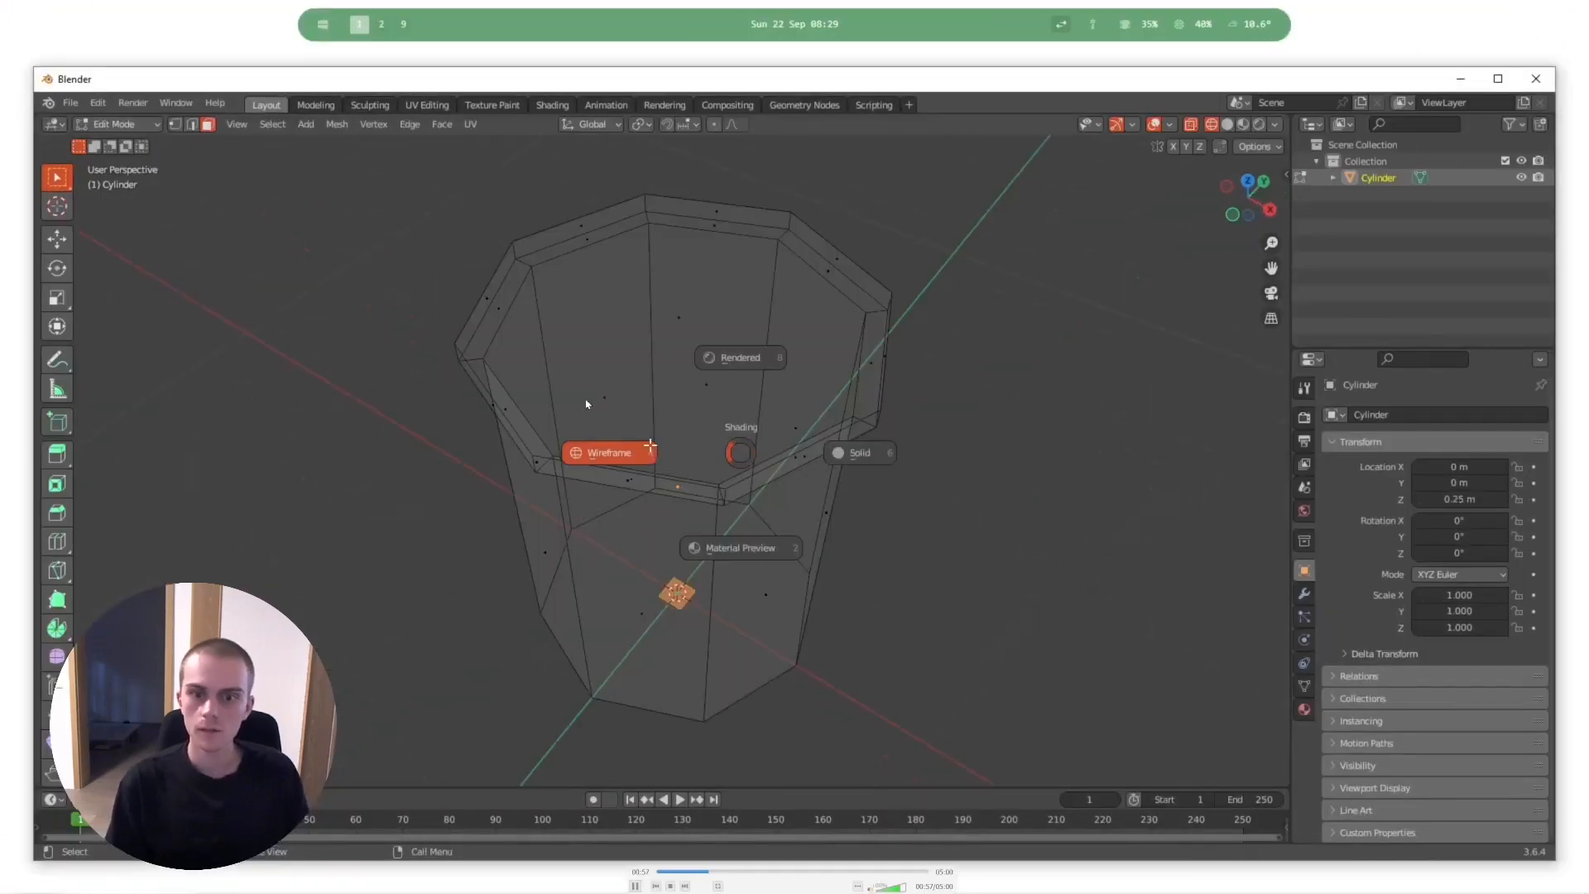
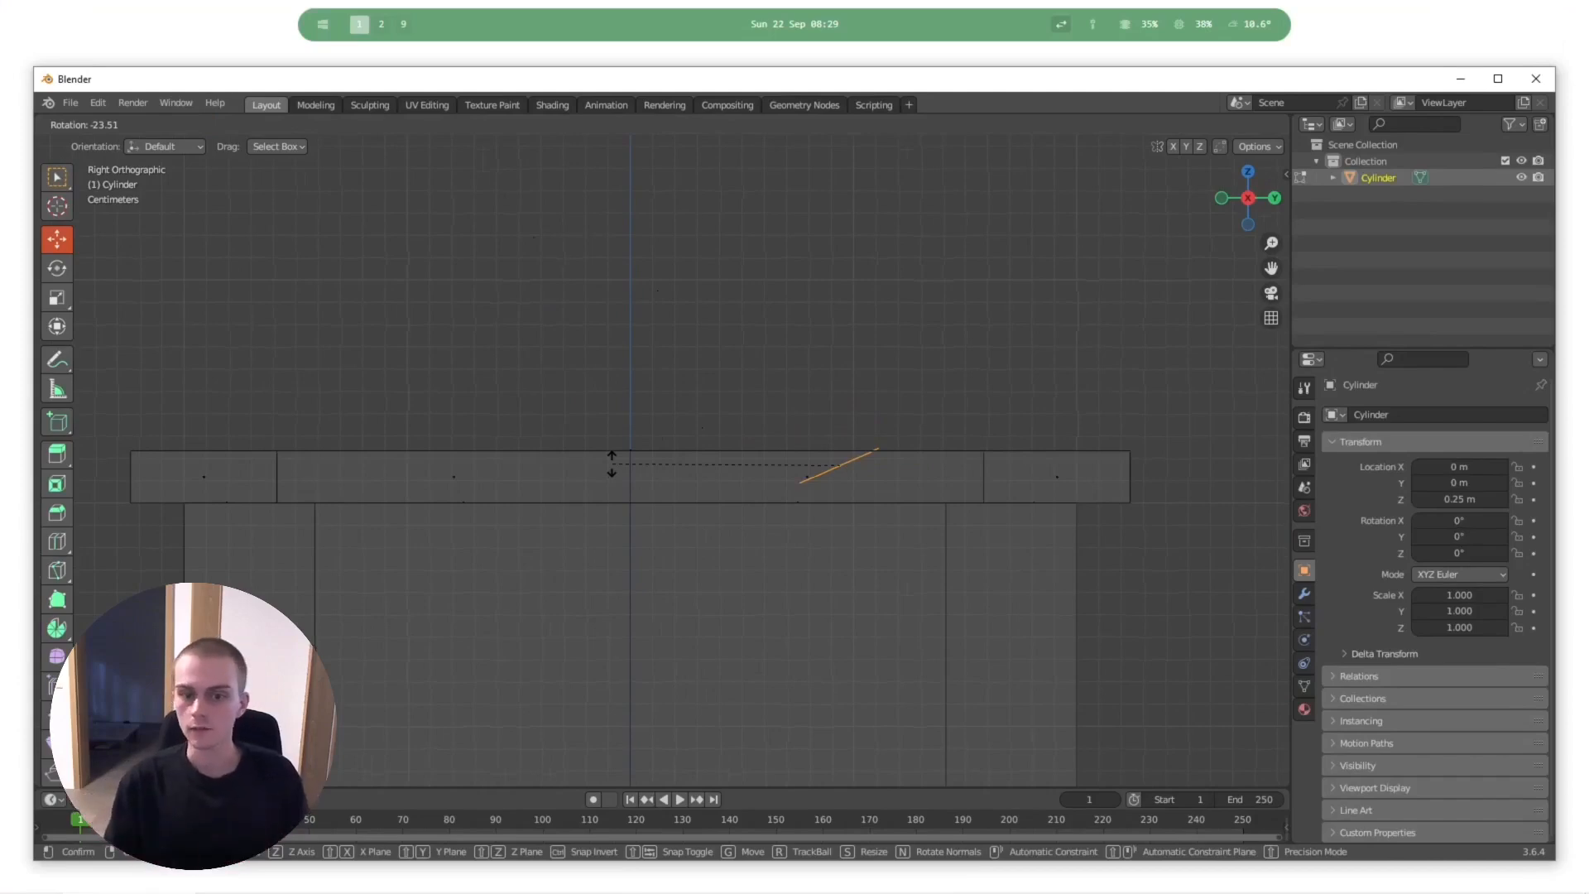
- Play the trash can recording in stretches, pausing at the handle's extrusion, its finished arch and the scaling of its inner edges along X
key("space")
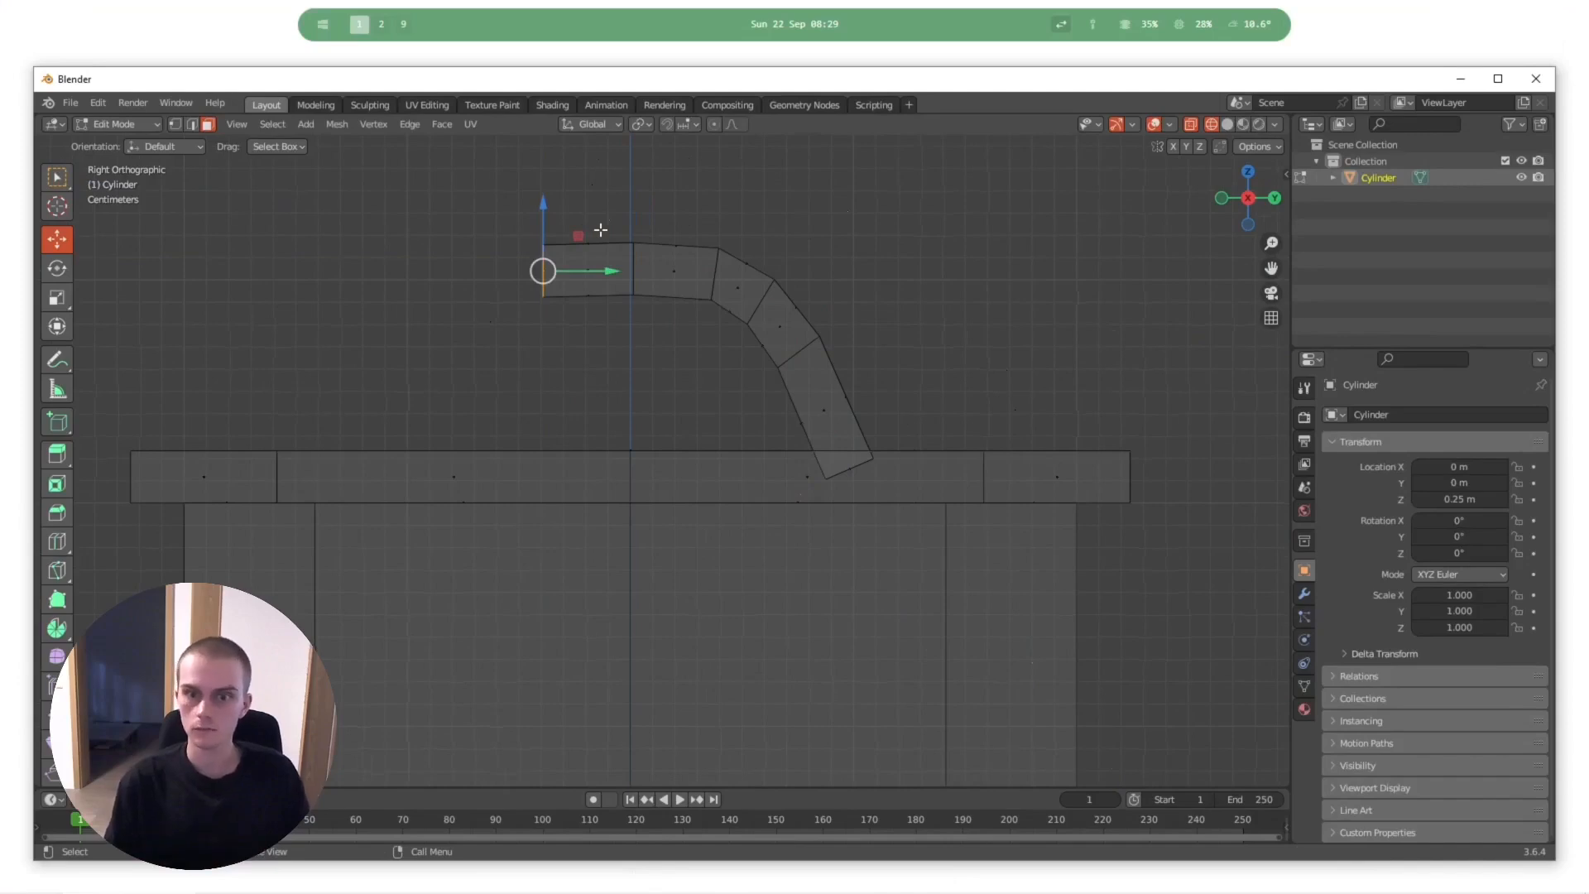
key("space")
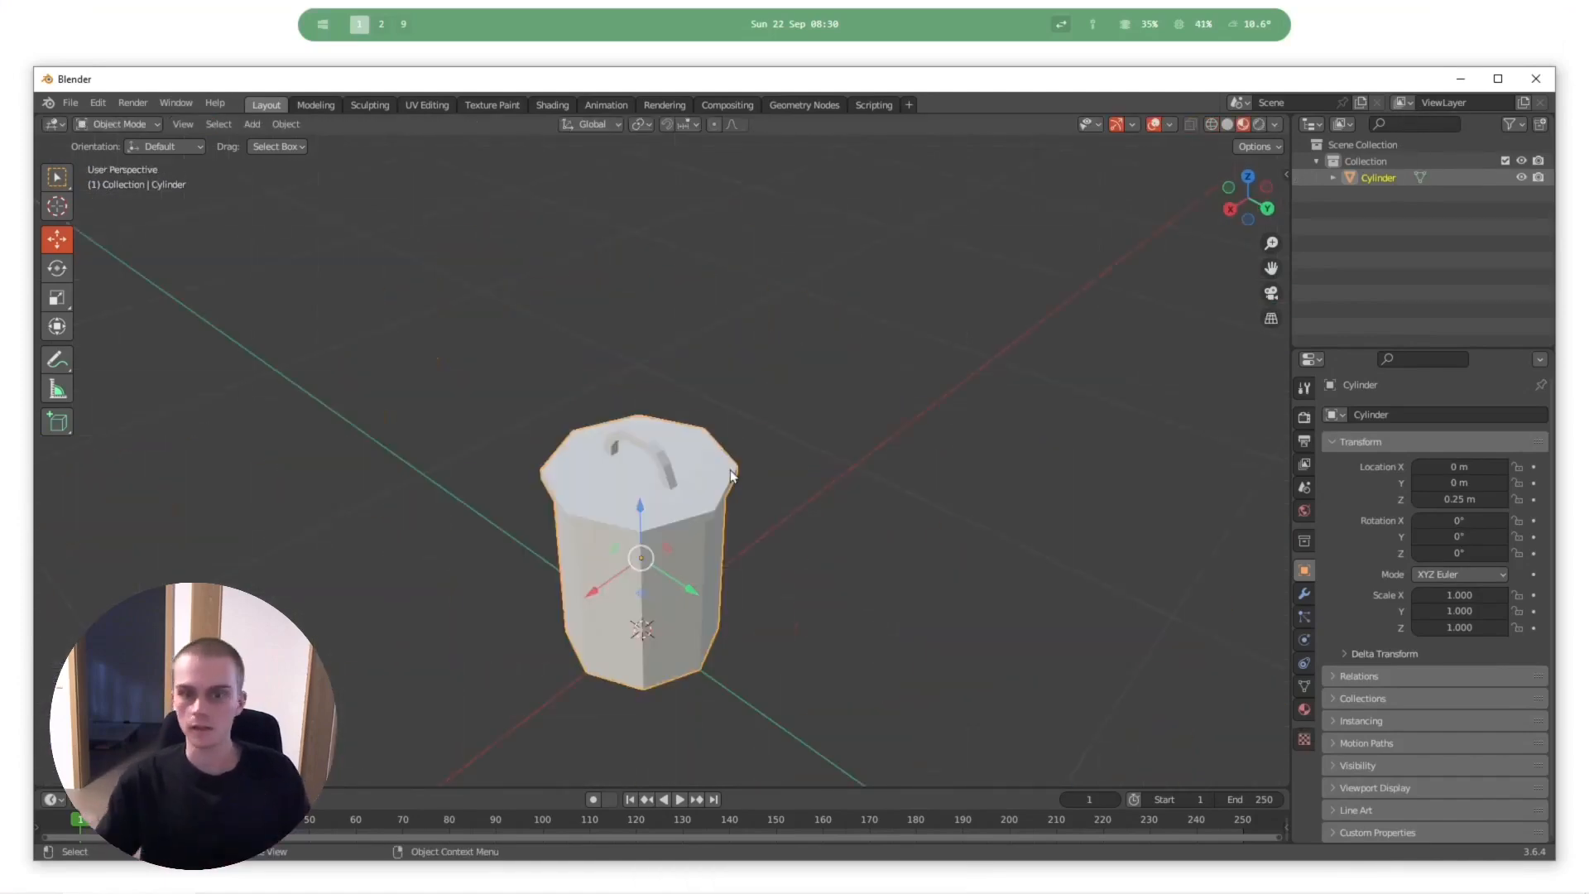
key("space")
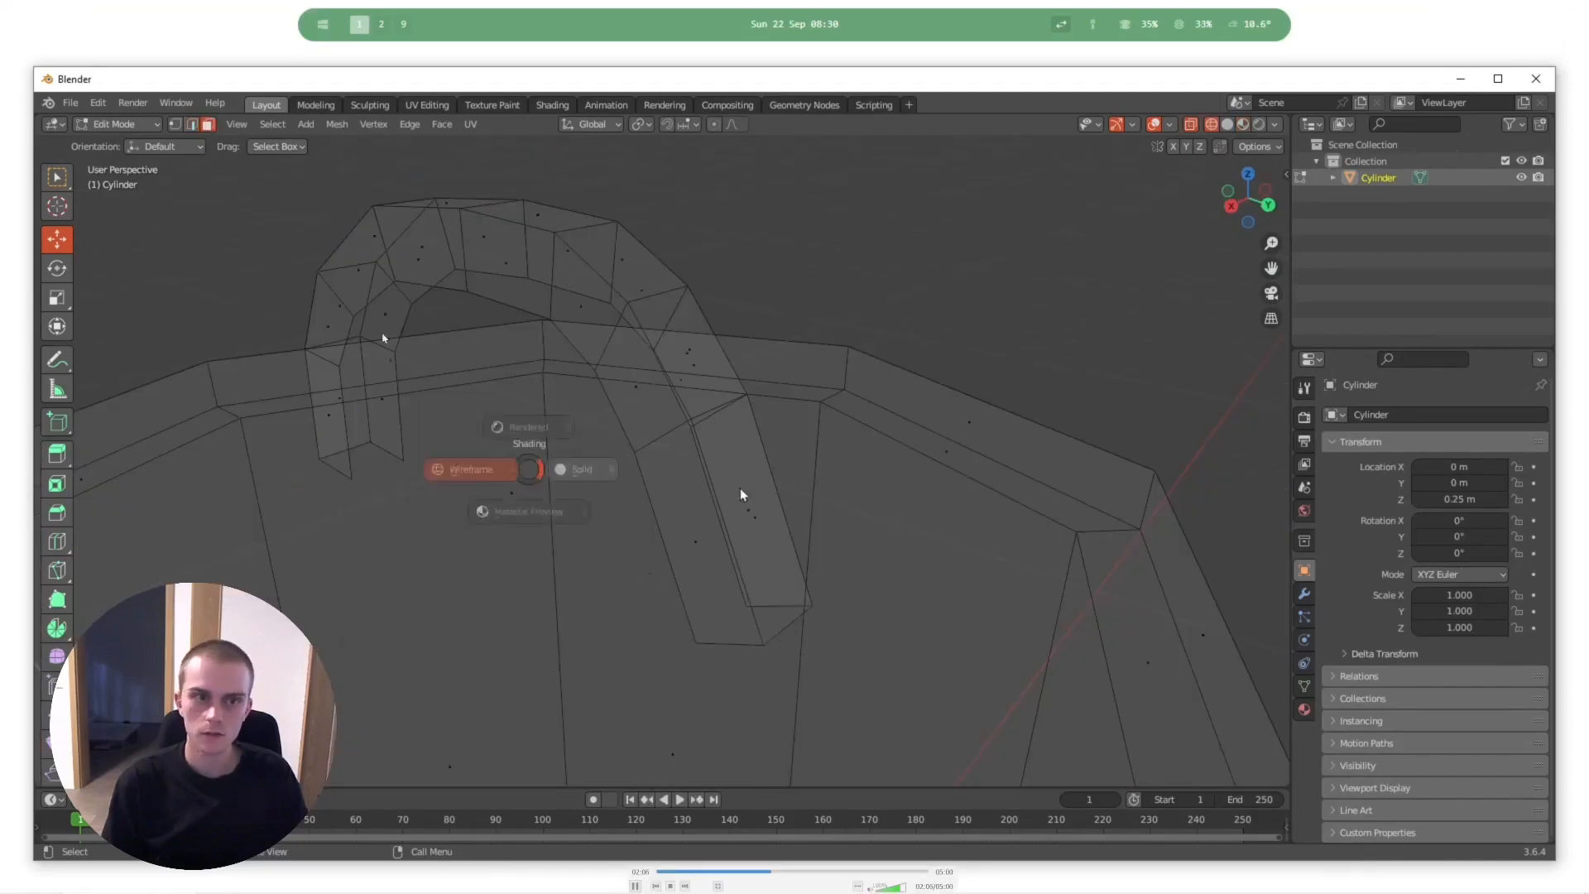
key("space")
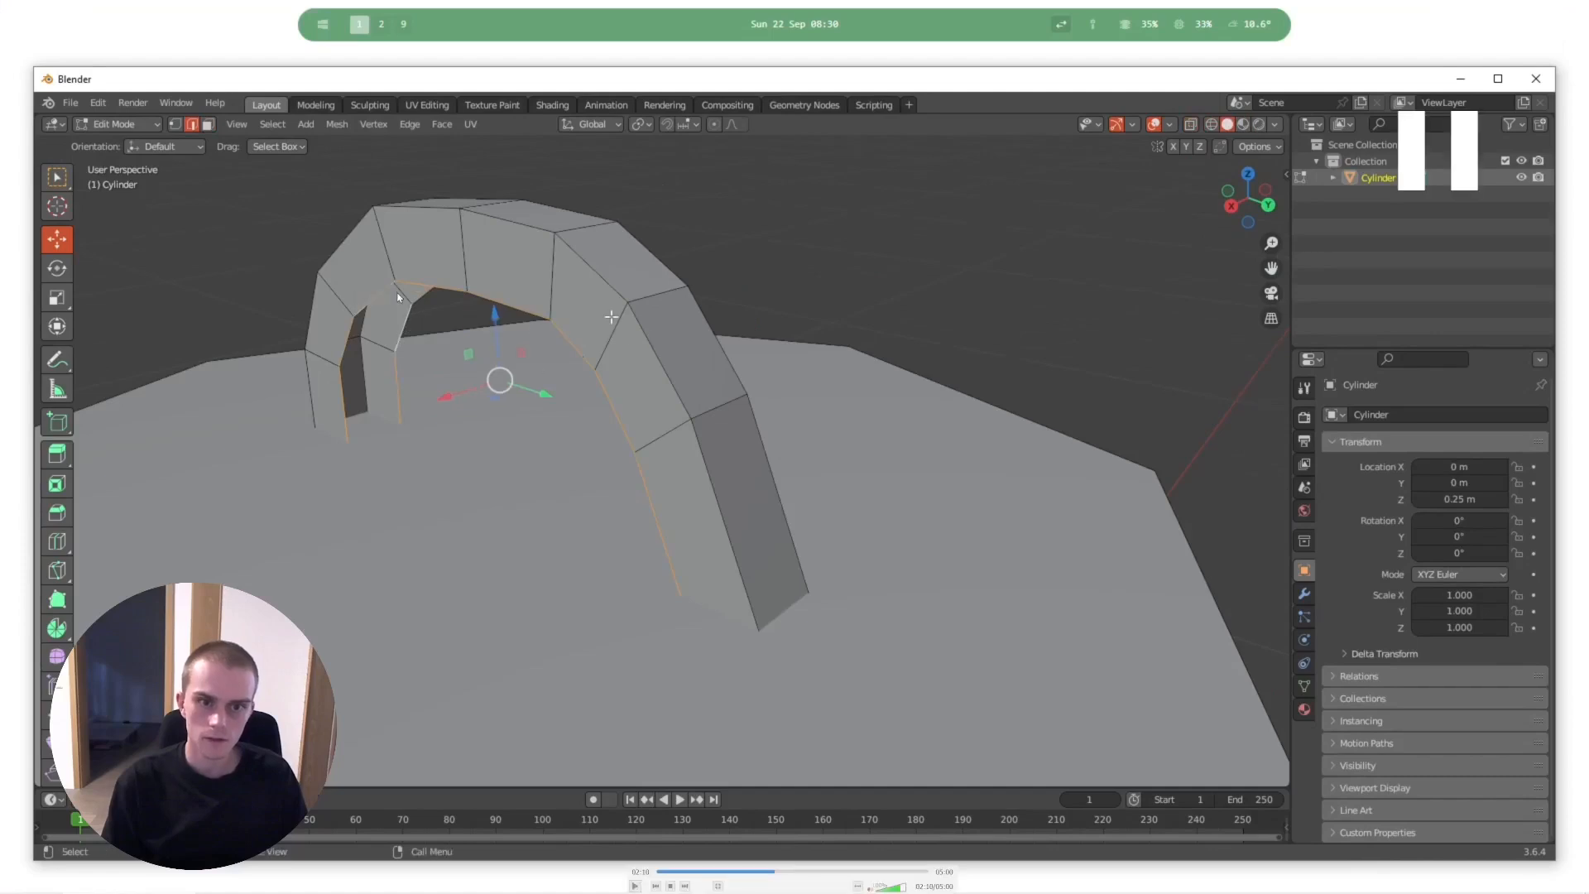
key("space")
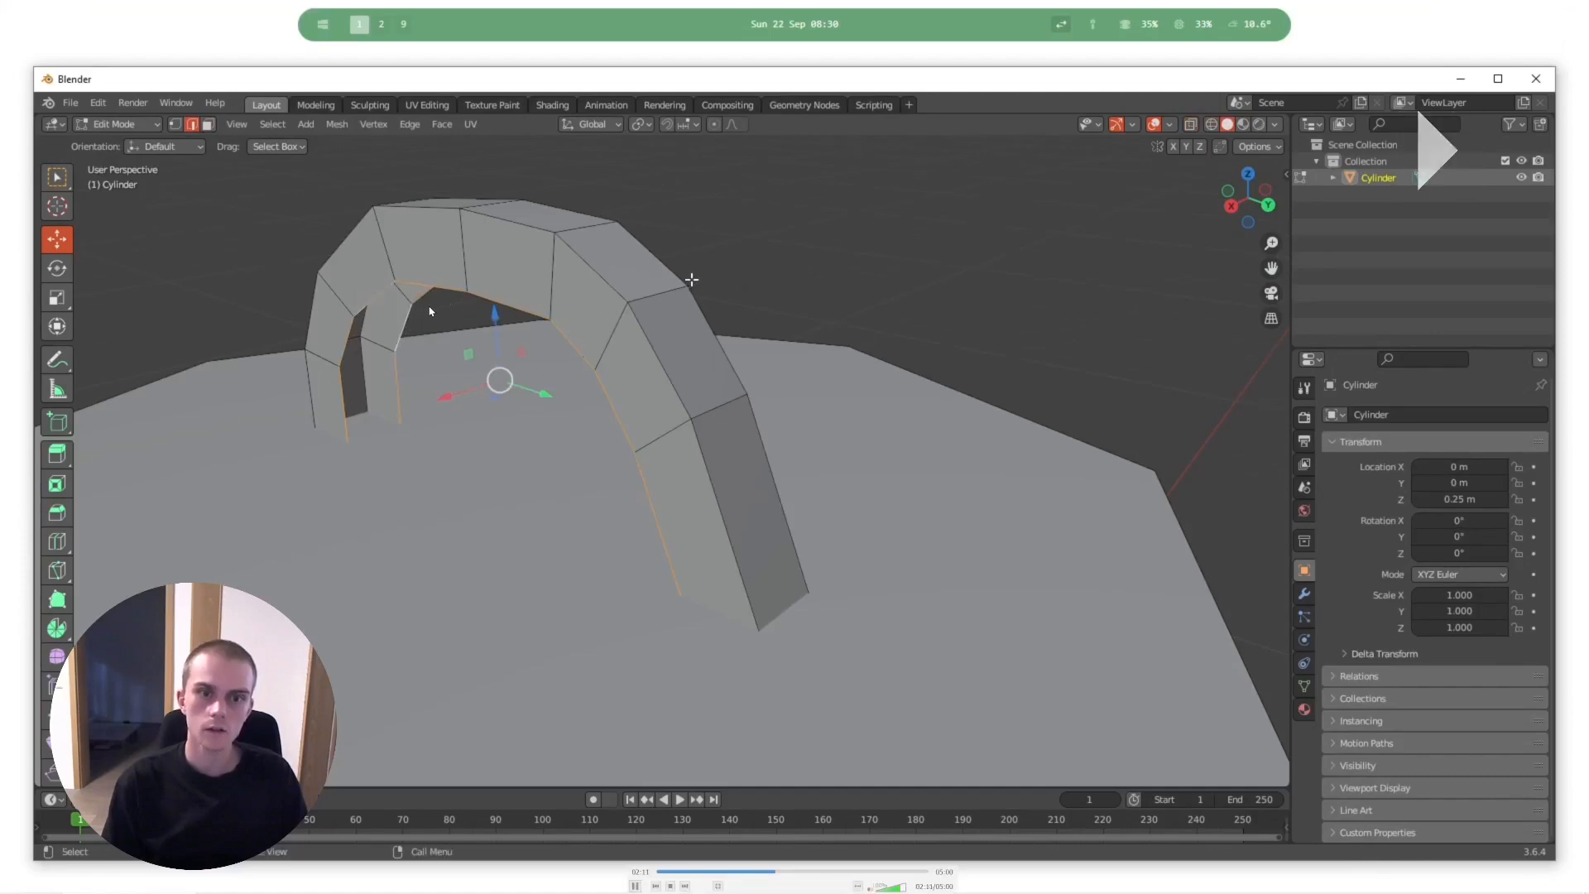
key("space")
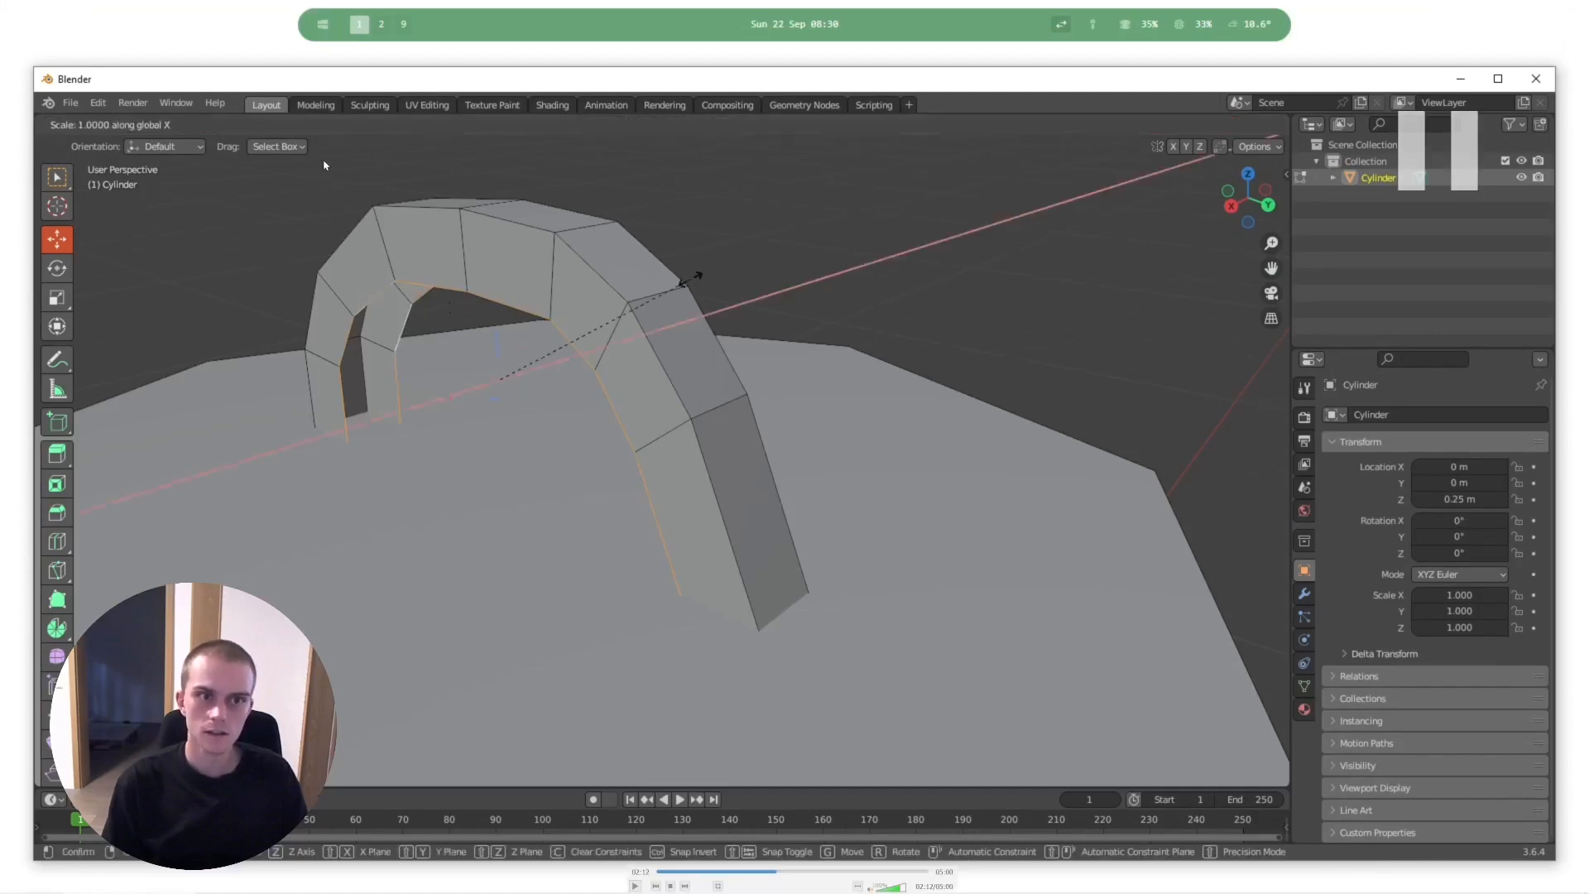
key("space")
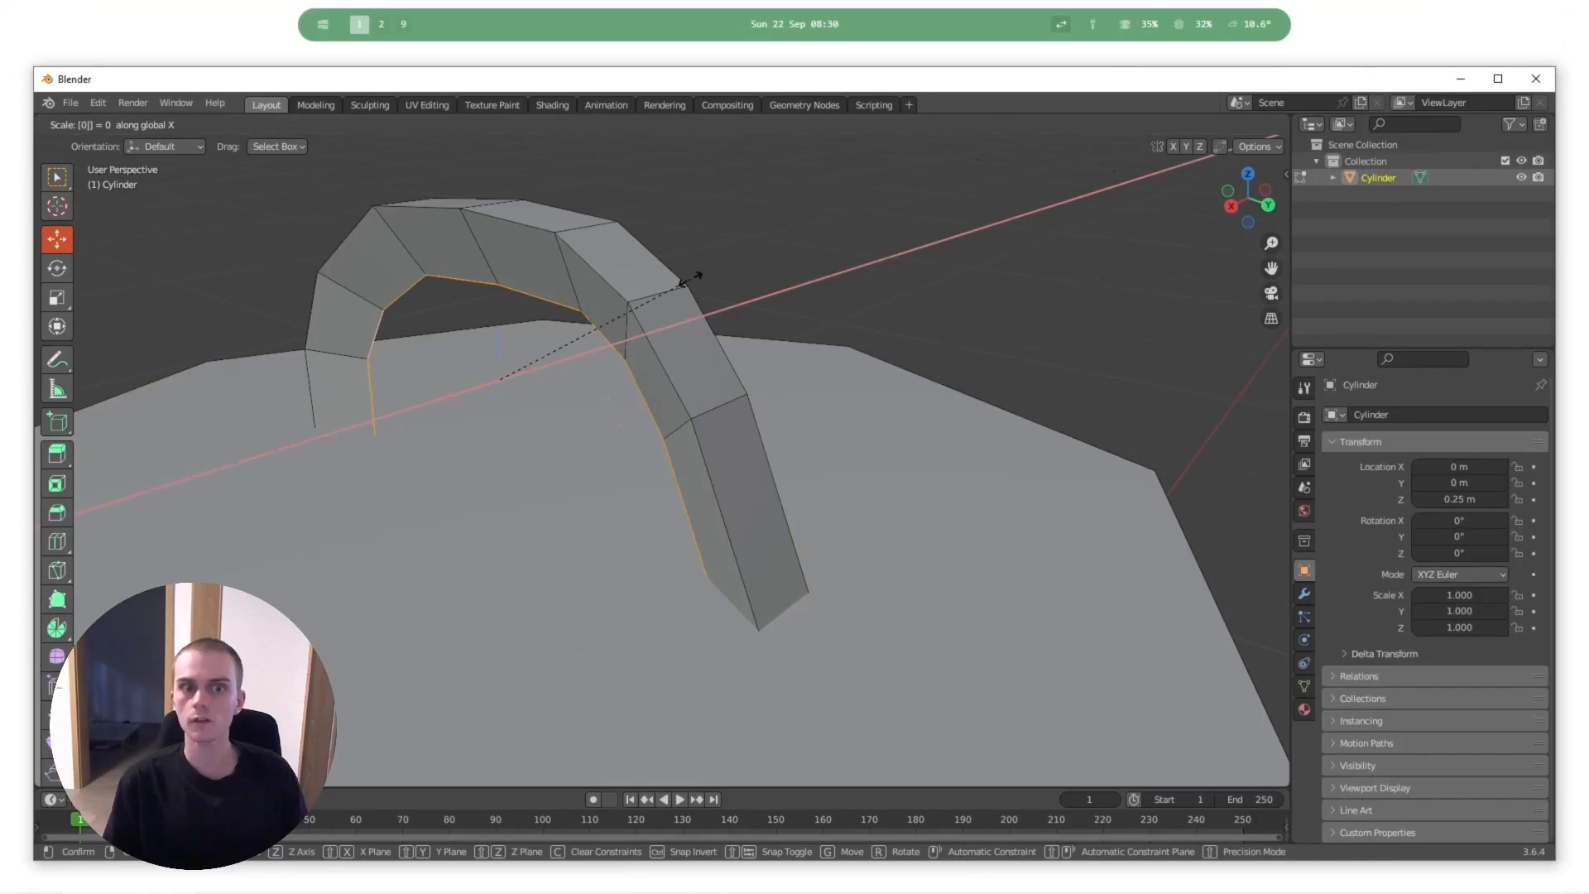
- Collapse the handle's inner edges to scale 0 along X and select the whole mesh
key("Return")
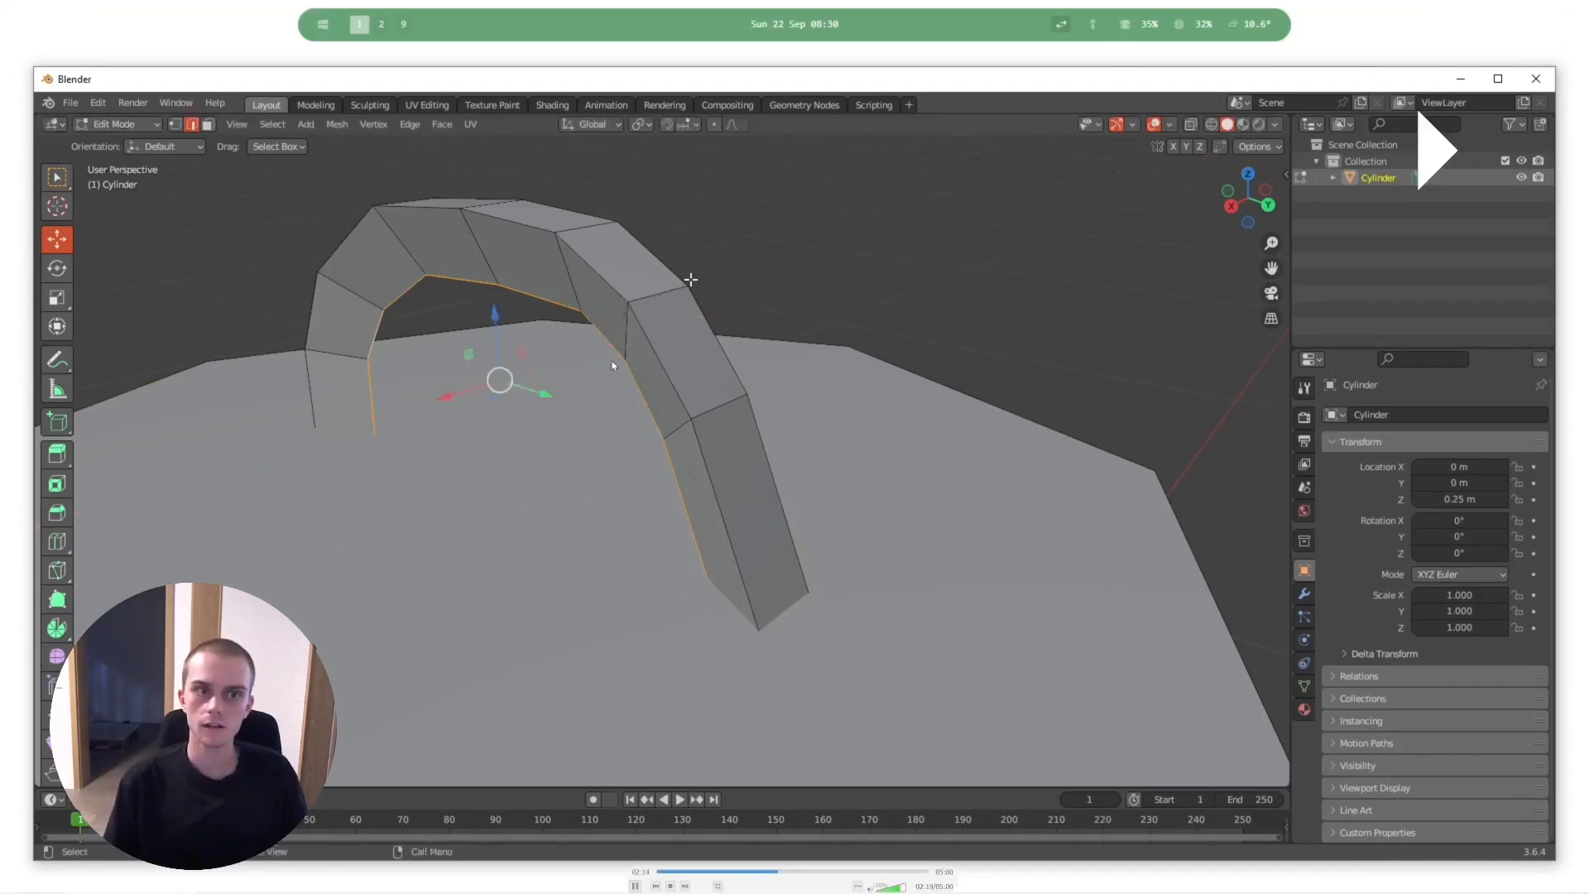
middle_click_drag(535, 365, 643, 375, "shift")
key("alt+a")
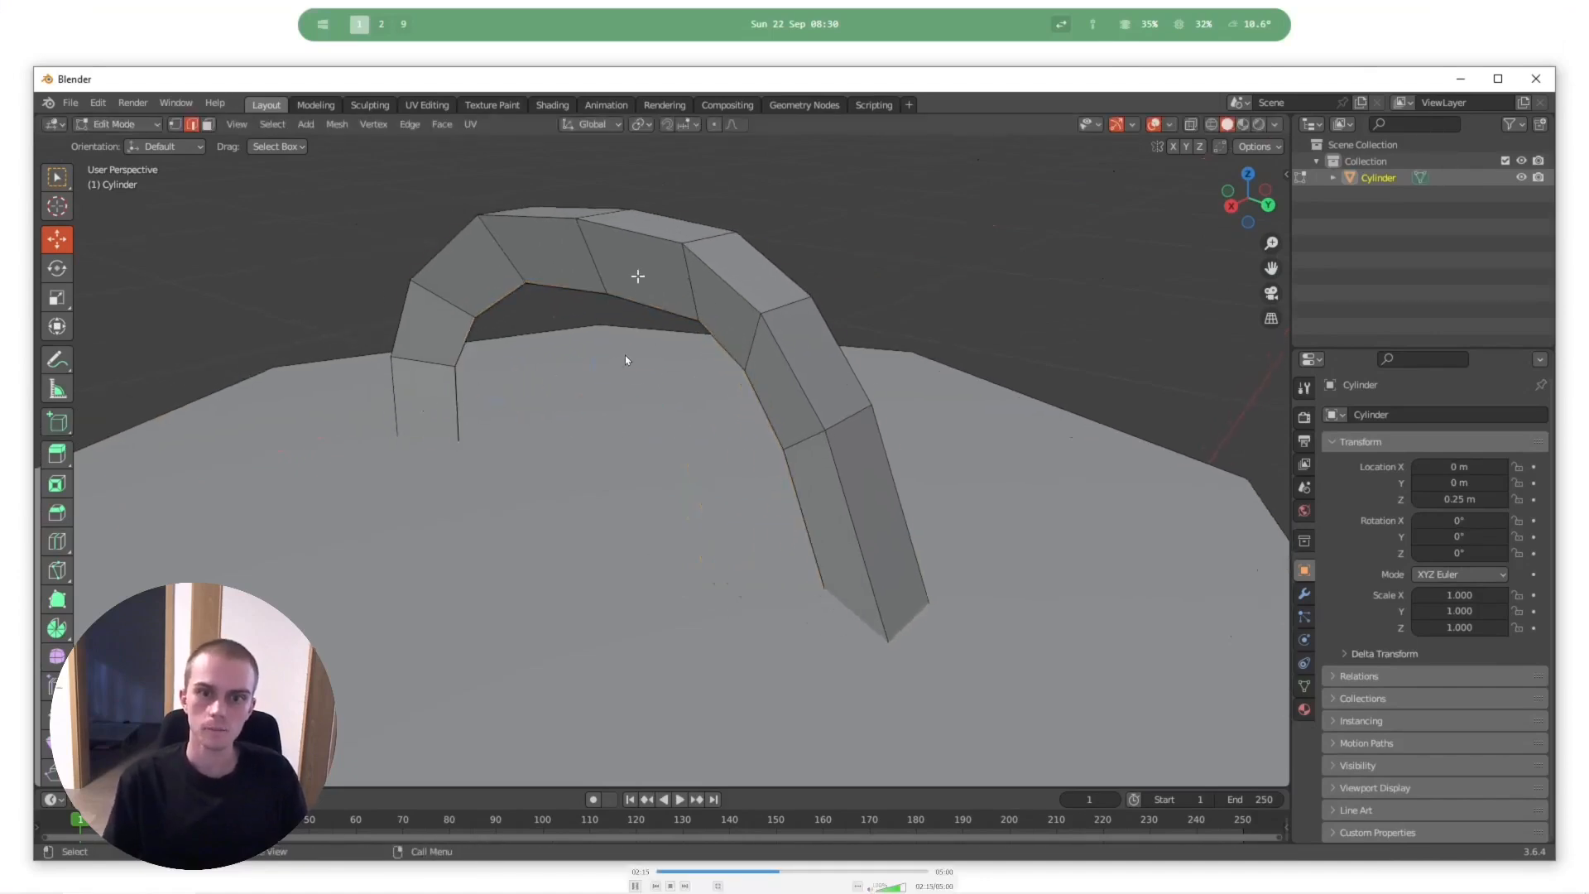
key("a")
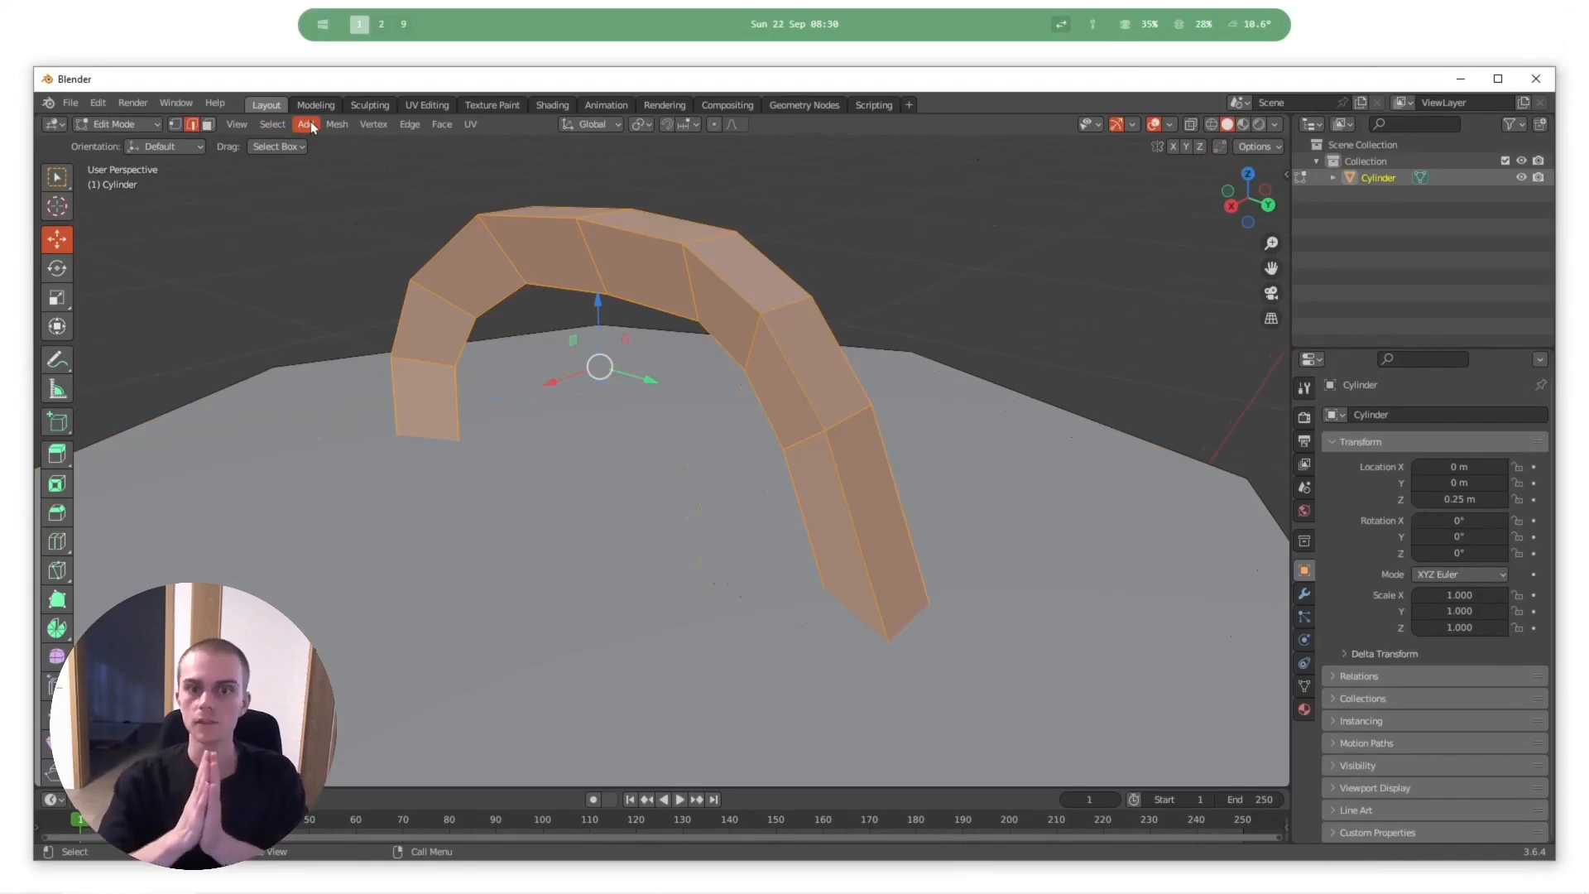
- Play the recording on in short stretches, pausing at the mesh operations offered for the selected geometry
key("space")
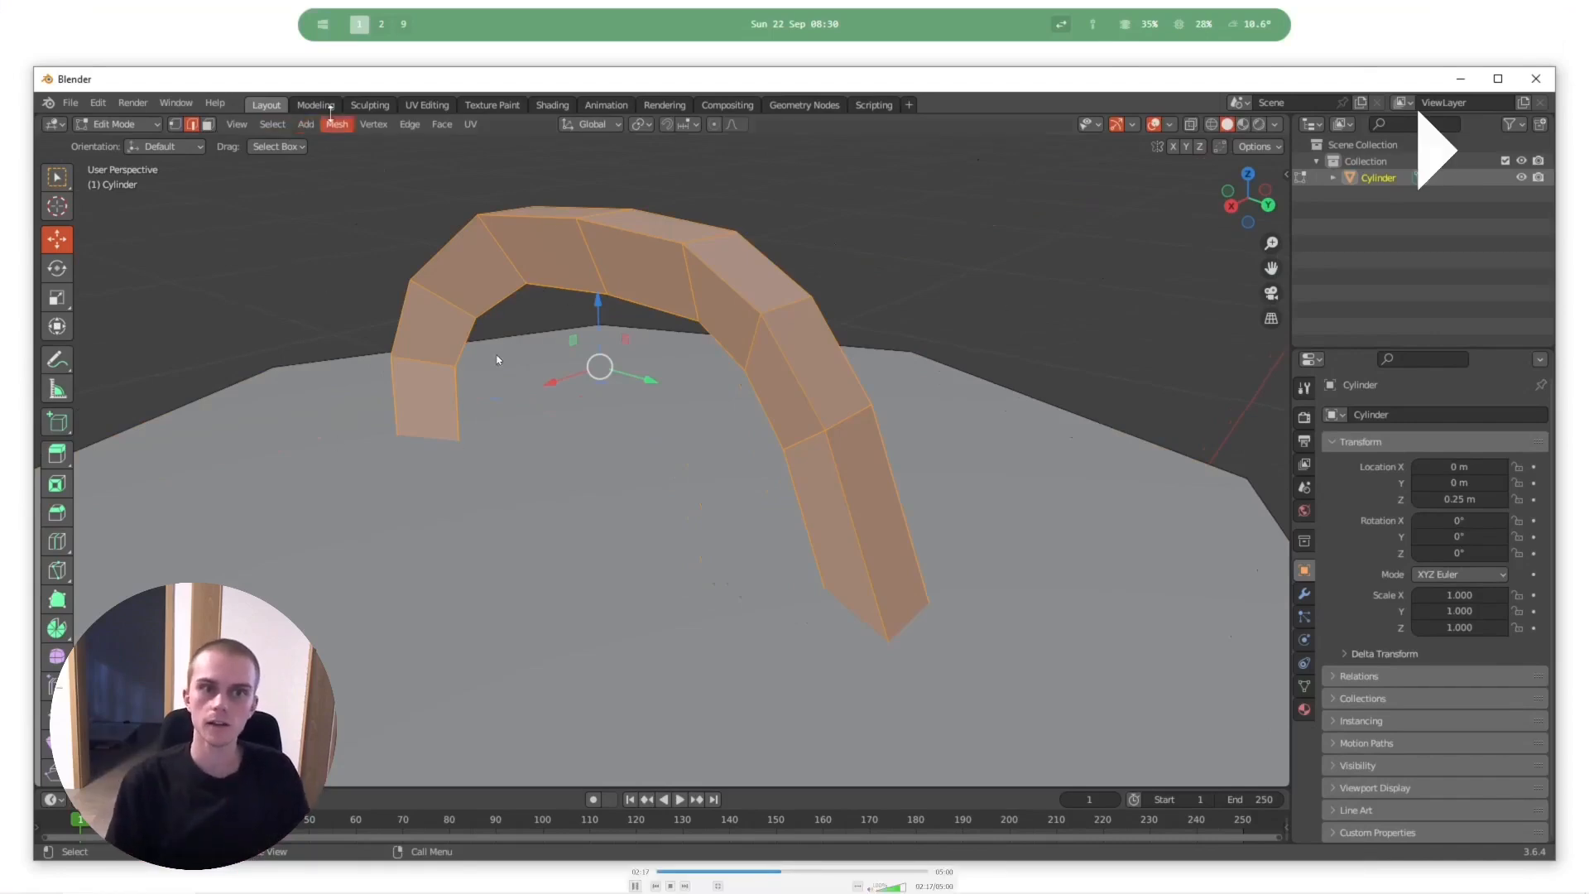
key("space")
key("space")
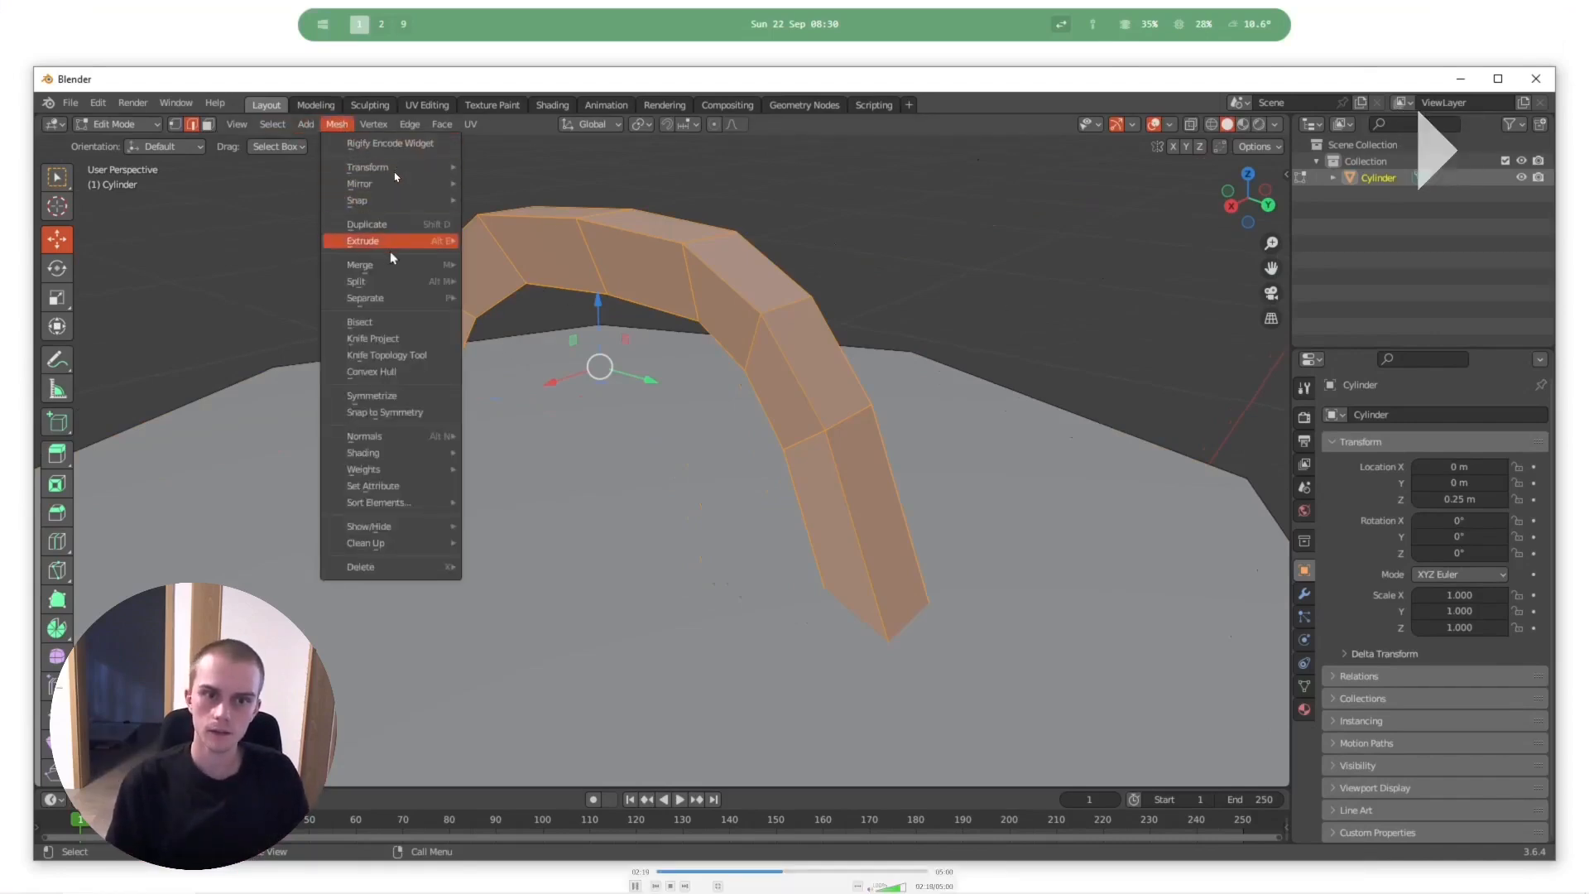
key("space")
key("space")
key("space")
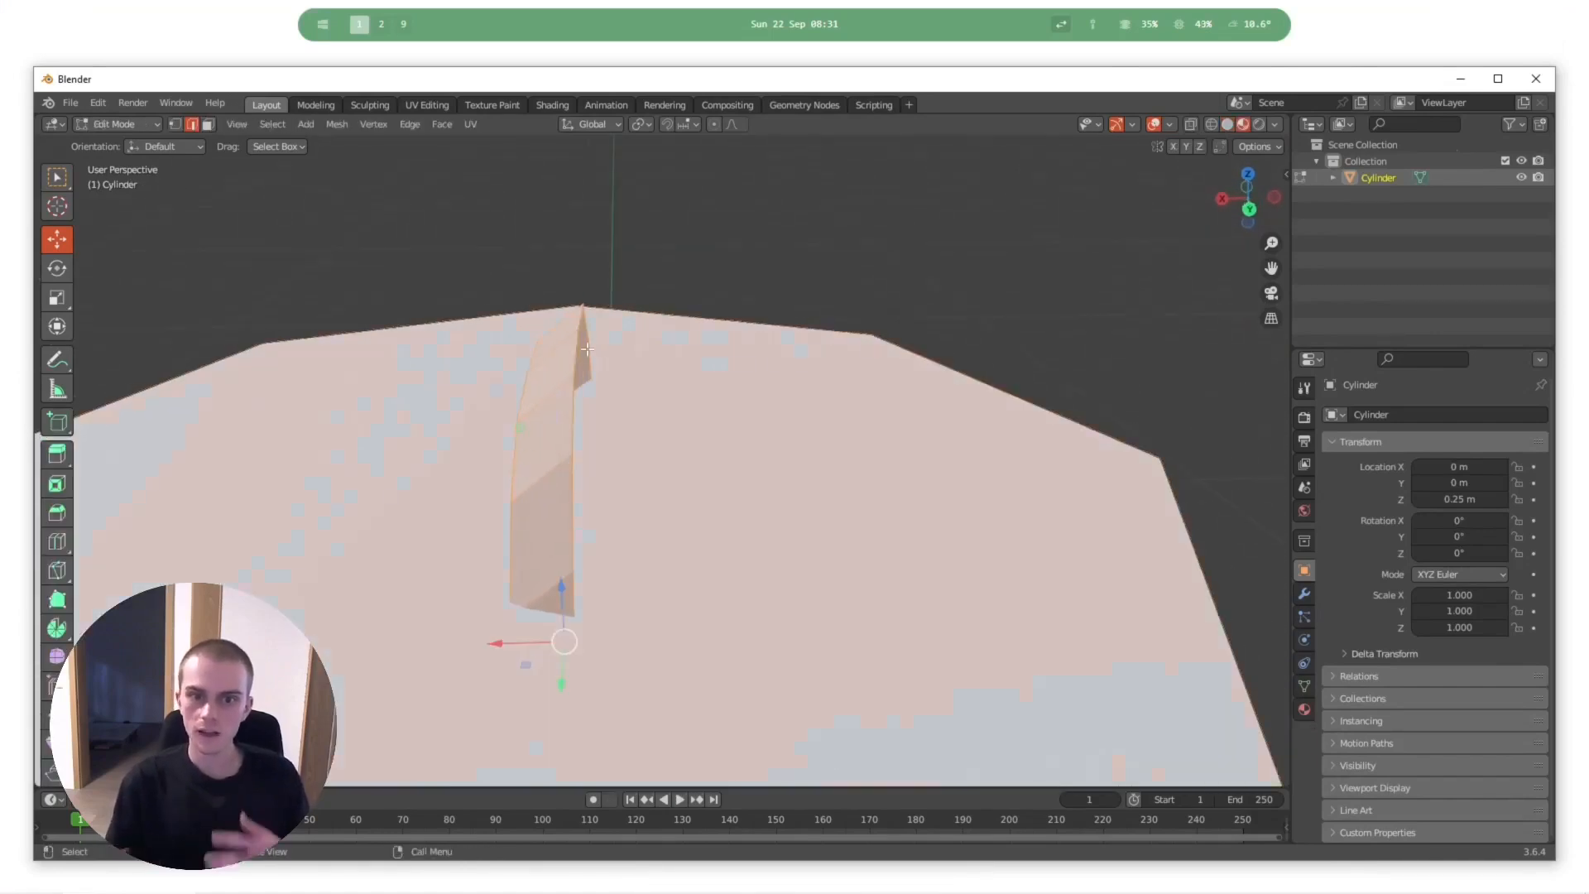
- Examine the handle's edges and inner side from several angles in both Edit Mode and Object Mode
left_click(575, 322, "alt")
key("ctrl+z")
left_click(570, 374, "alt")
left_click_drag(516, 436, 493, 439)
middle_click_drag(568, 407, 497, 403)
left_click(557, 353, "alt")
left_click_drag(511, 438, 534, 444)
middle_click_drag(534, 445, 808, 436)
key("Tab")
scroll(634, 430, "down", 6)
scroll(737, 435, "down", 4)
scroll(770, 440, "down", 4)
scroll(720, 442, "up", 6)
key("Tab")
scroll(683, 441, "up", 6)
key("a")
mouse_move(684, 441)
middle_mouse_down()
mouse_move(783, 415)
mouse_move(701, 428)
middle_mouse_up()
key("alt+a")
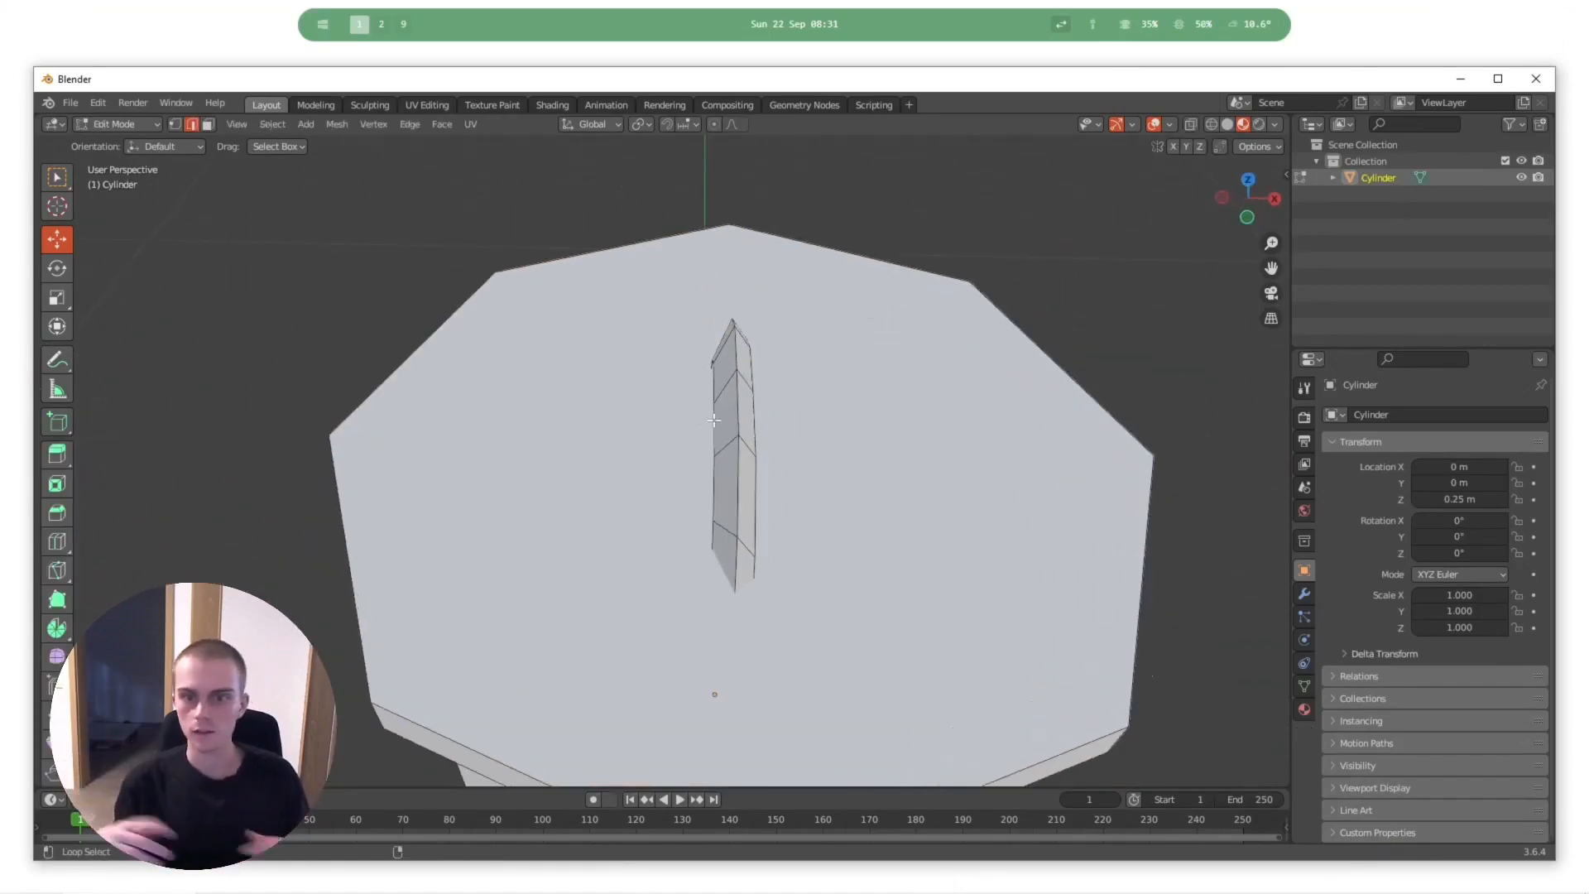
- Pick an edge loop on the handle and compare the handle in Edit Mode and Object Mode with the mesh selected
left_click(750, 452, "alt")
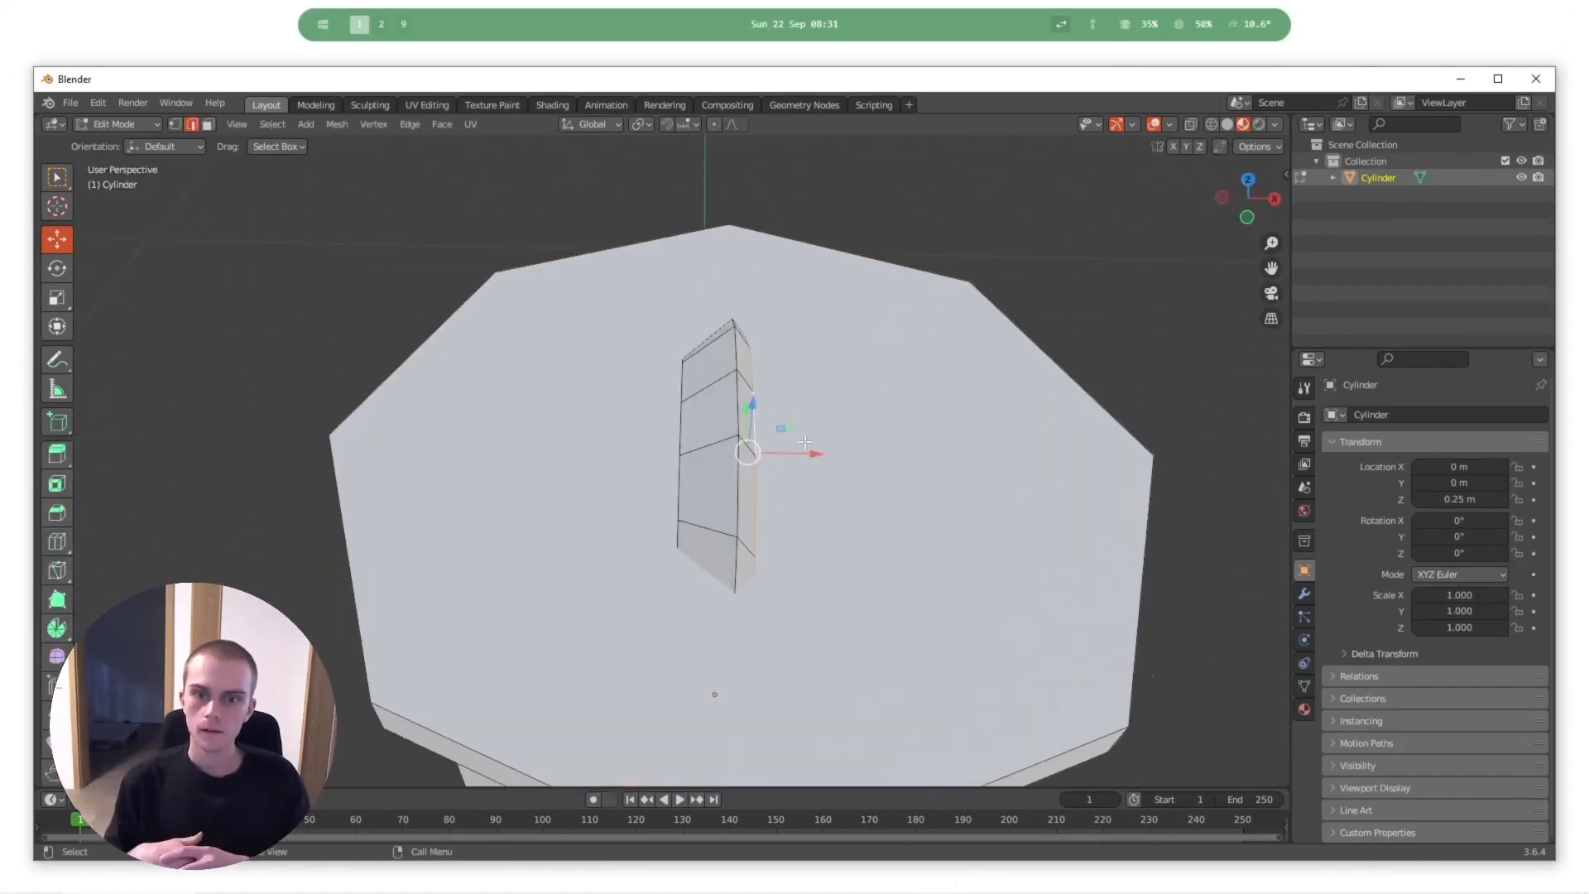
left_click_drag(813, 453, 839, 457)
key("Tab")
key("Tab")
middle_click_drag(839, 457, 717, 467)
key("Tab")
scroll(663, 401, "down", 3)
scroll(707, 419, "up", 3)
key("Tab")
key("a")
key("a")
scroll(720, 443, "up", 4)
key("a")
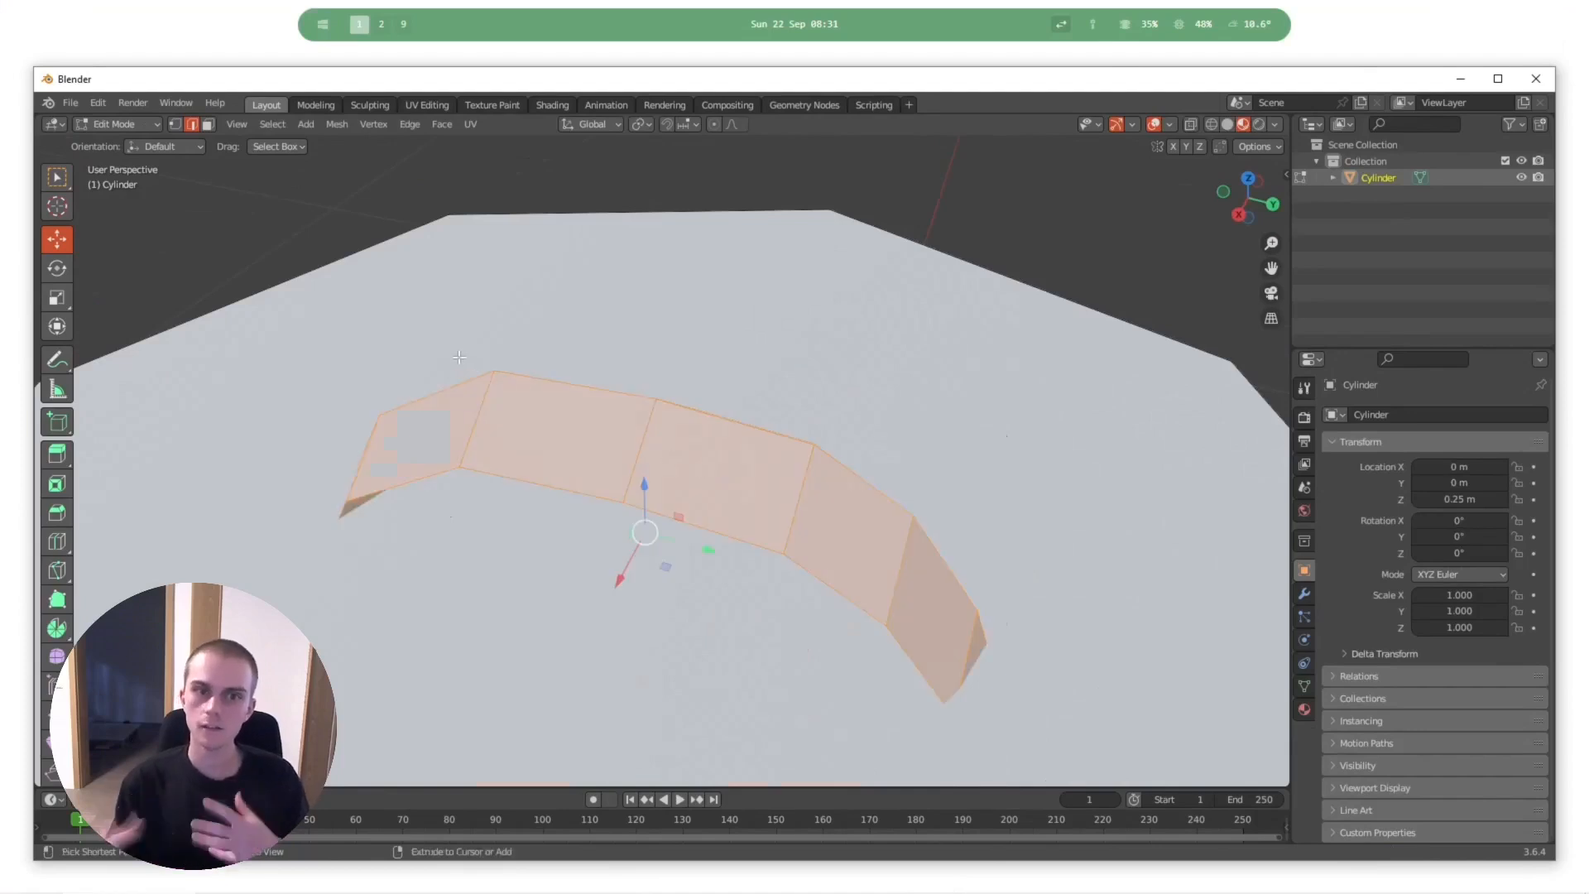
key("ctrl+e")
left_click(450, 462)
middle_click_drag(598, 447, 894, 401)
key("Tab")
key("ctrl+z")
key("ctrl+z")
key("a")
key("a")
- Delete the two middle faces on top of the handle and switch to edge selection
middle_click_drag(728, 389, 300, 177)
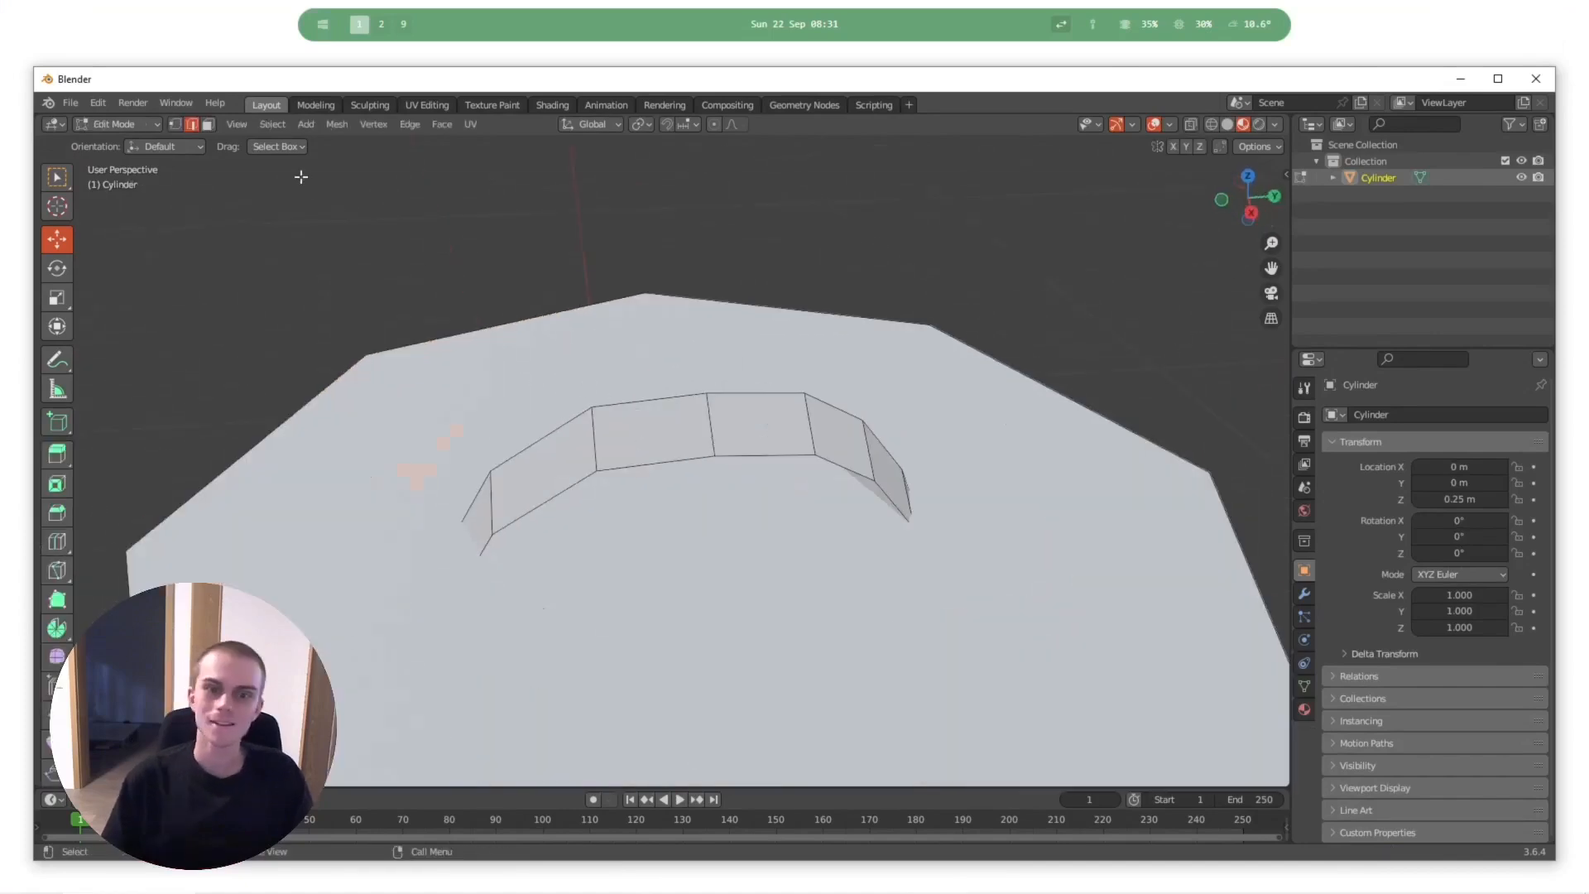
left_click(776, 407, "shift")
key("x")
left_click(814, 409)
middle_click_drag(815, 409, 289, 182)
left_click(192, 125)
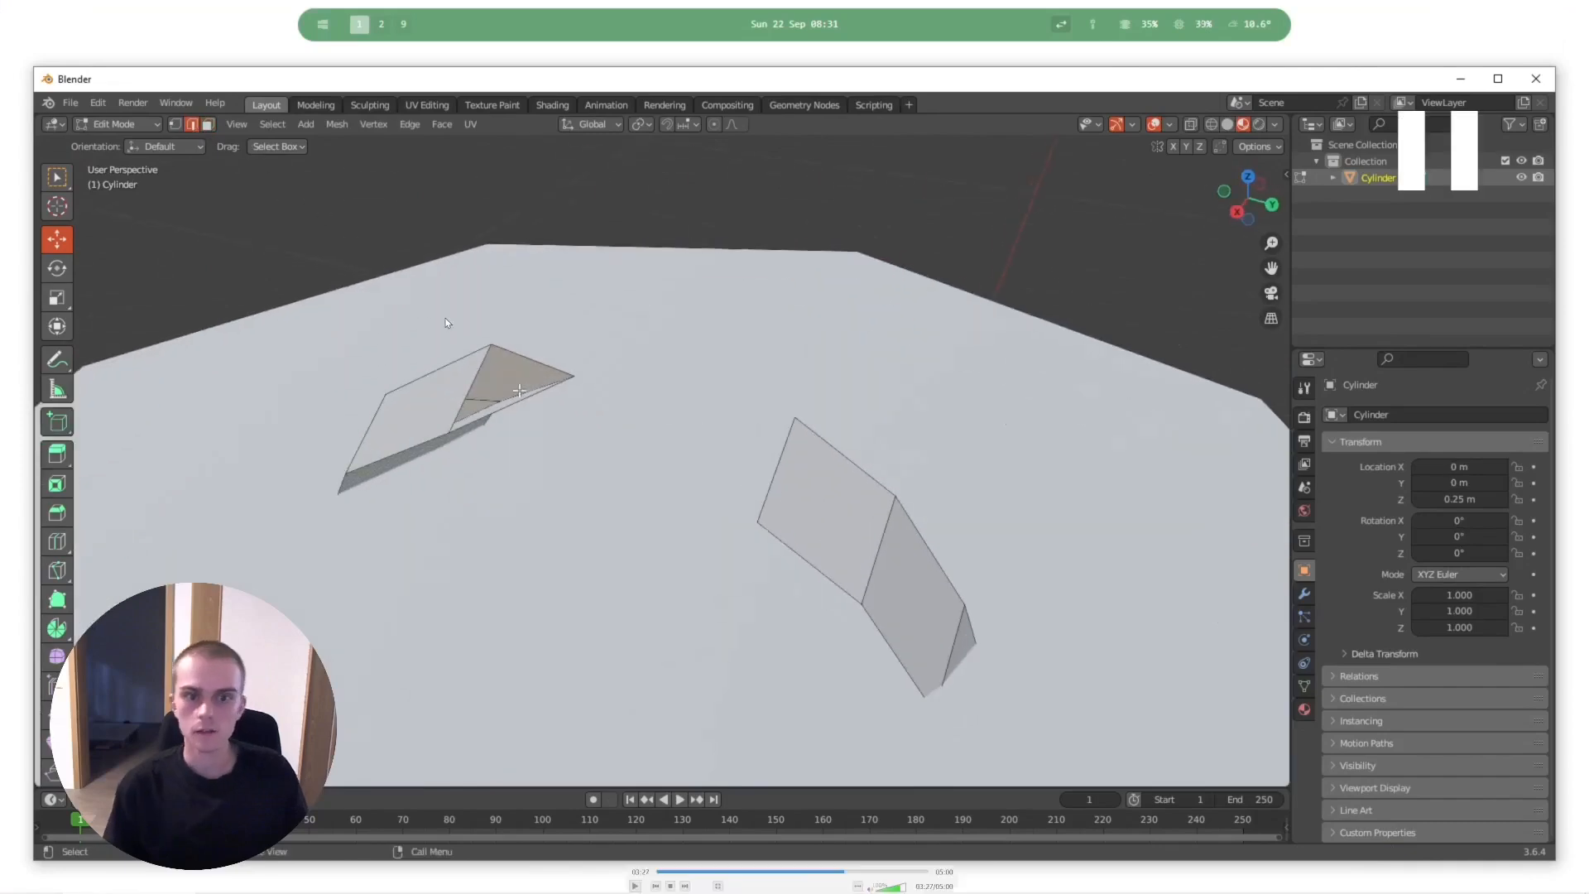
- Rewind the recording to the intact handle and replay the deletion of its two middle top faces
key("Left")
key("space")
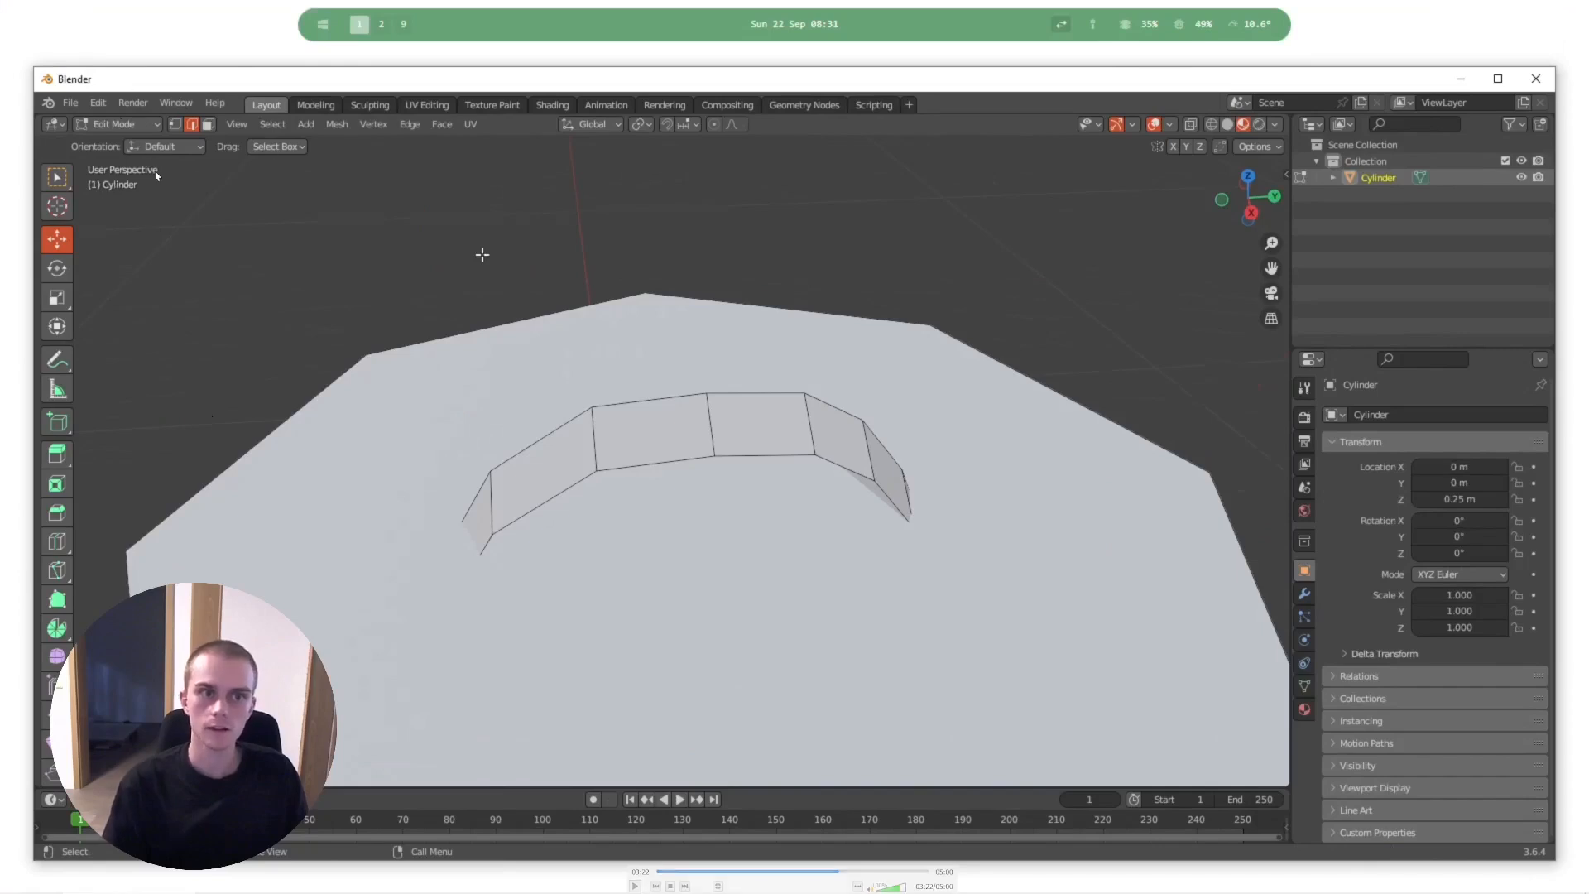
key("space")
key("space")
key("space")
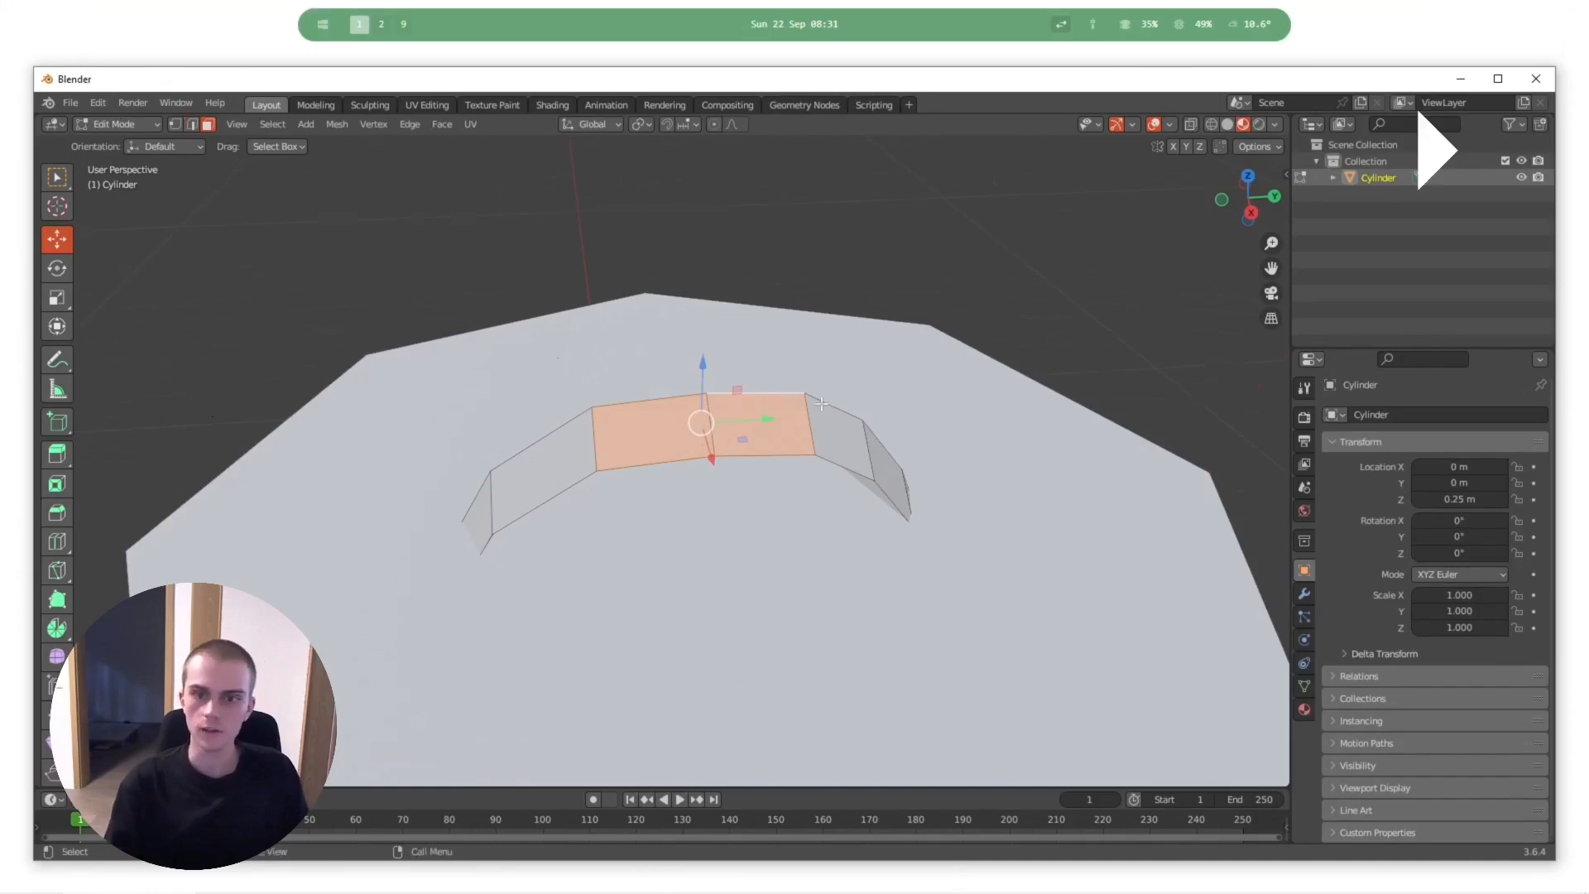
key("x")
left_click(777, 400)
middle_click_drag(777, 400, 750, 427)
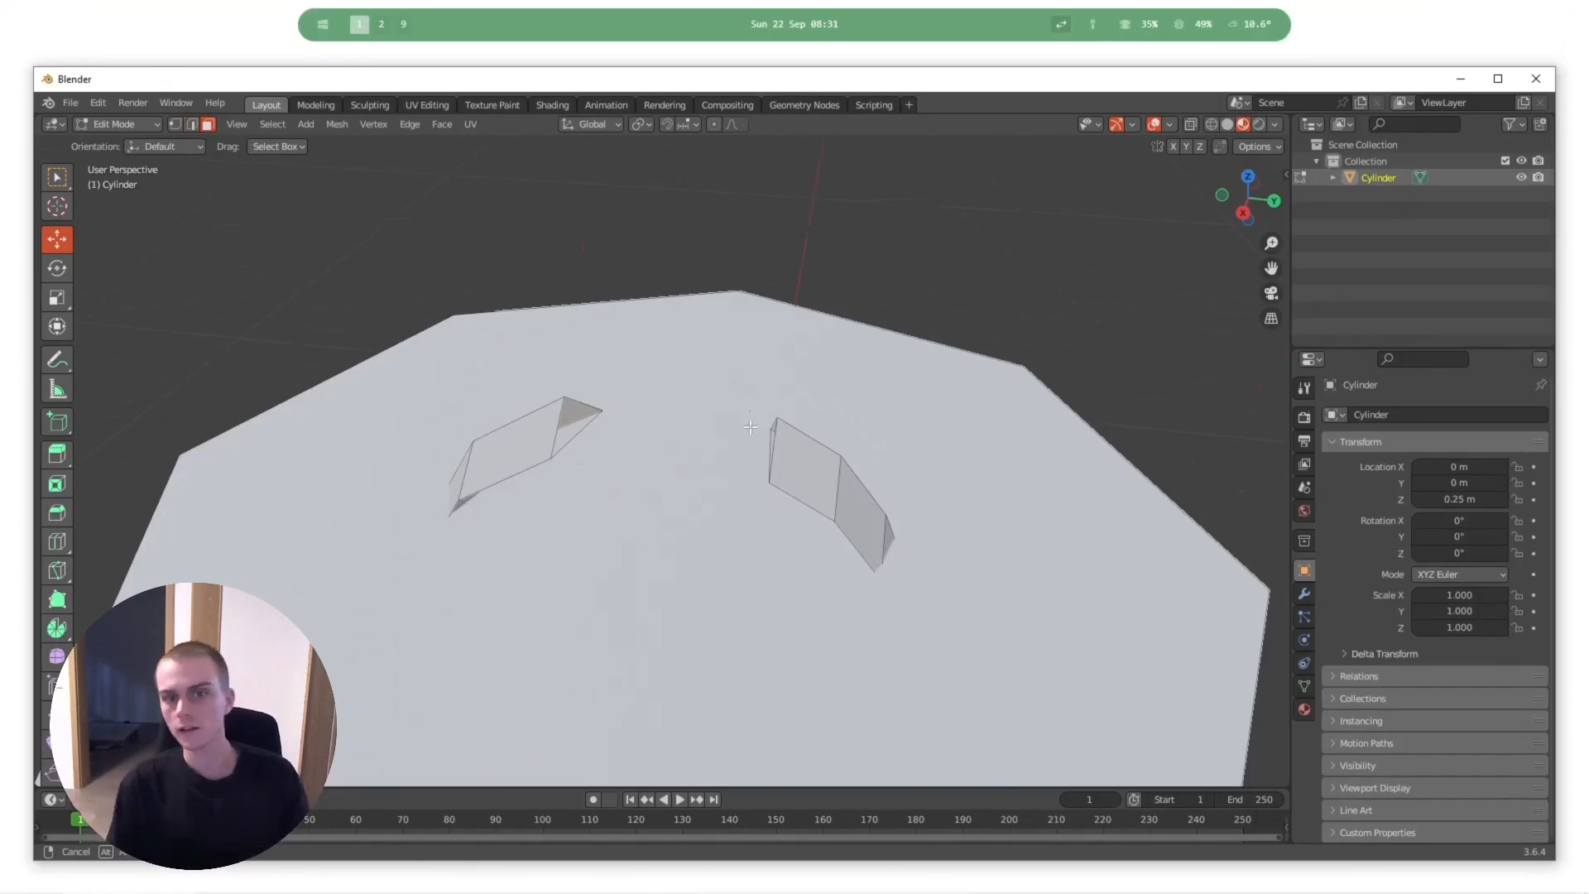
- Play the recording in short stretches through filling the handle's gap with faces between opposite edges, one side at a time
key("space")
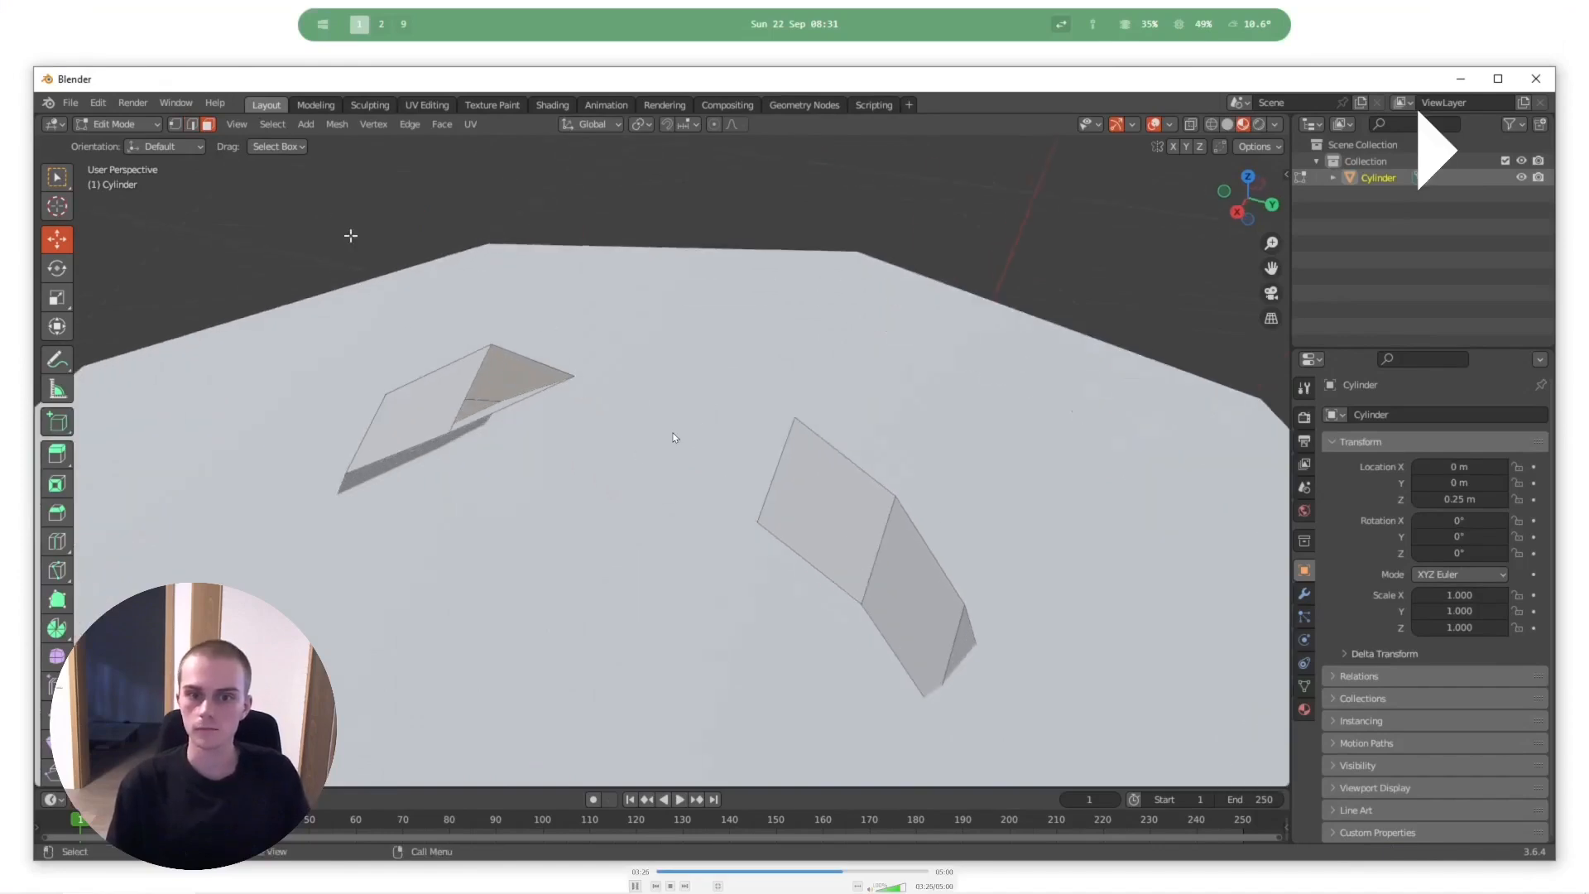
key("space")
key("space")
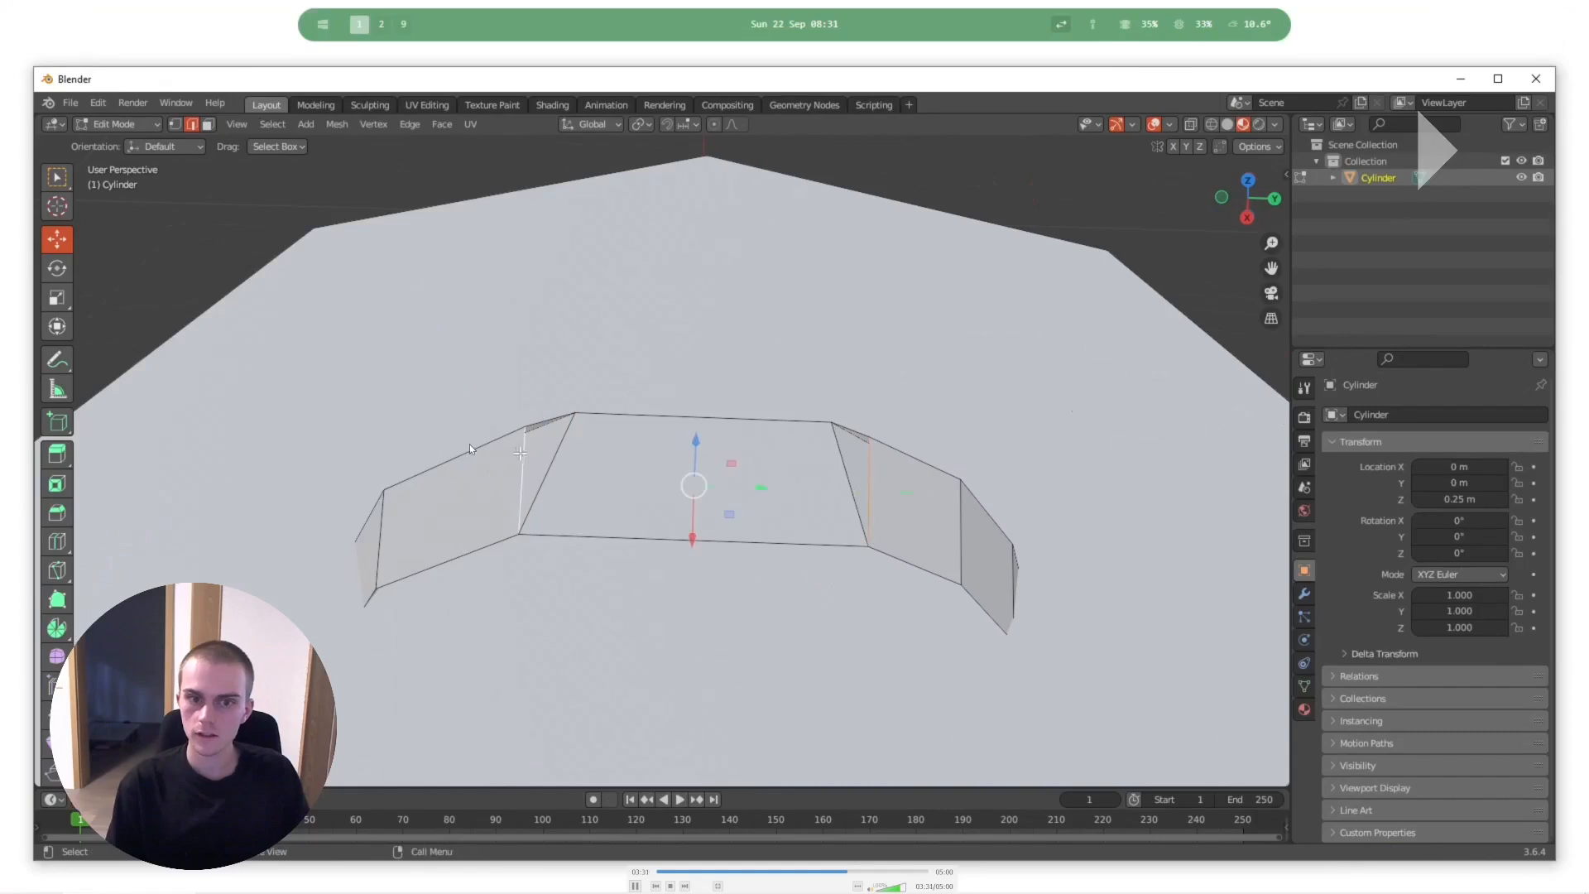
key("space")
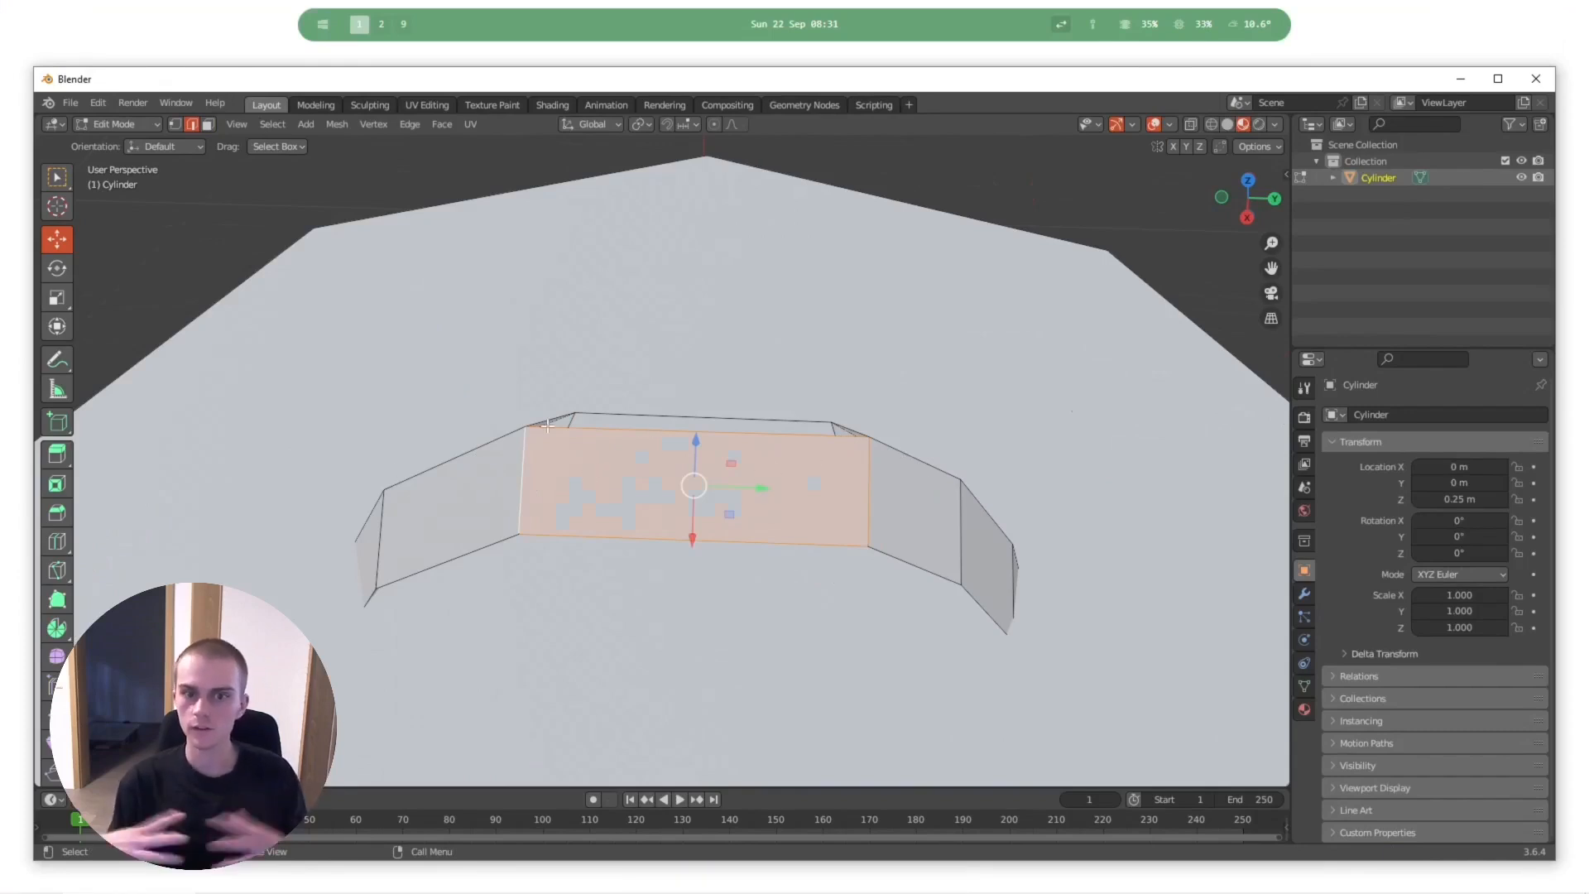
key("space")
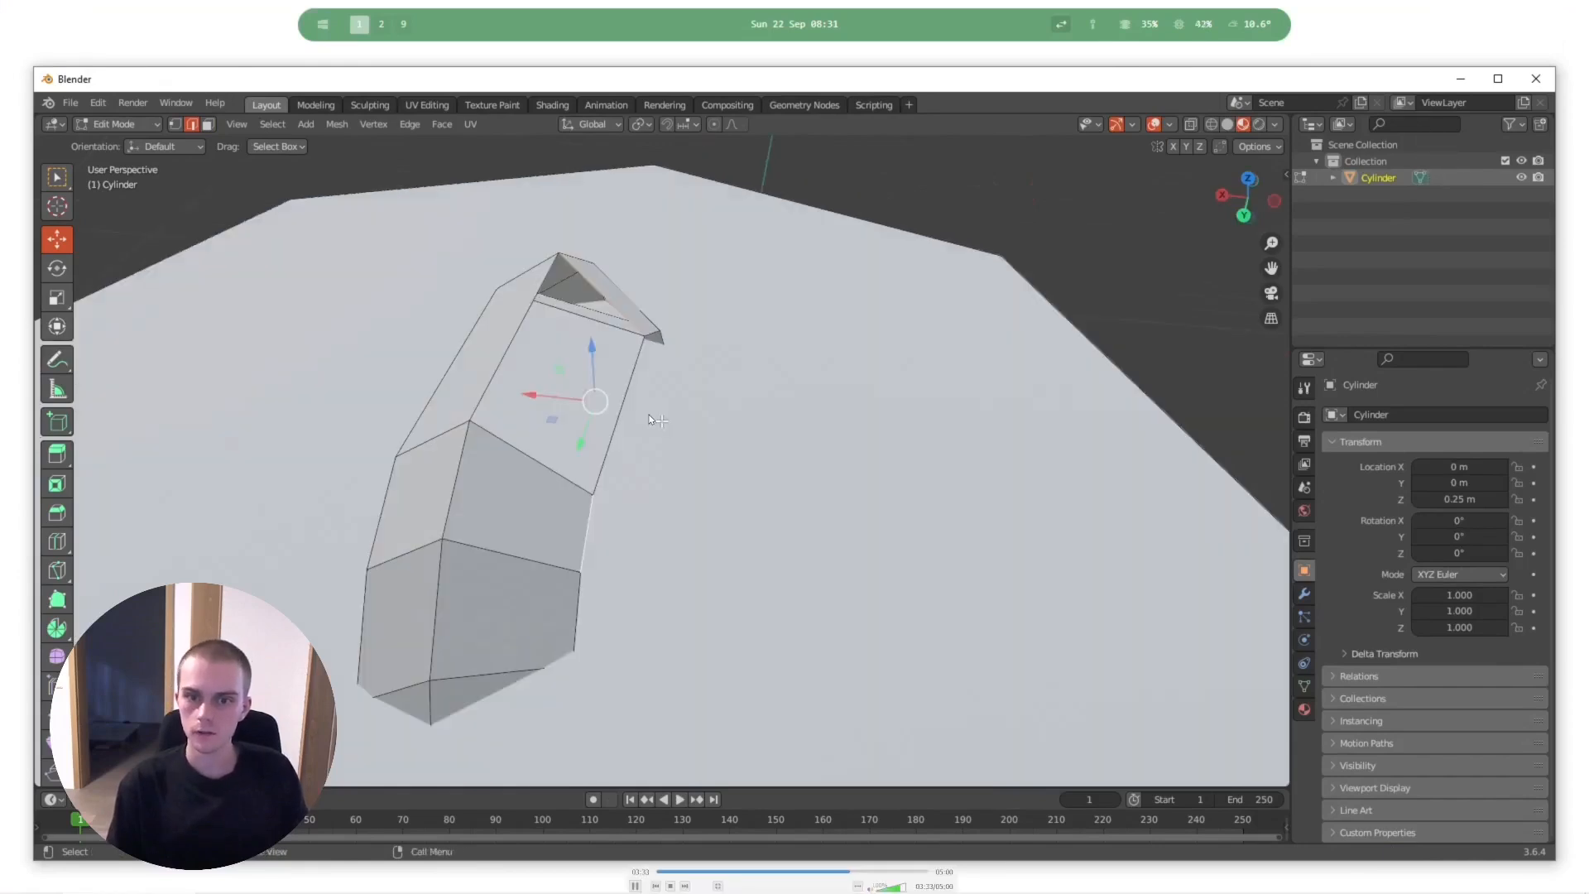
key("space")
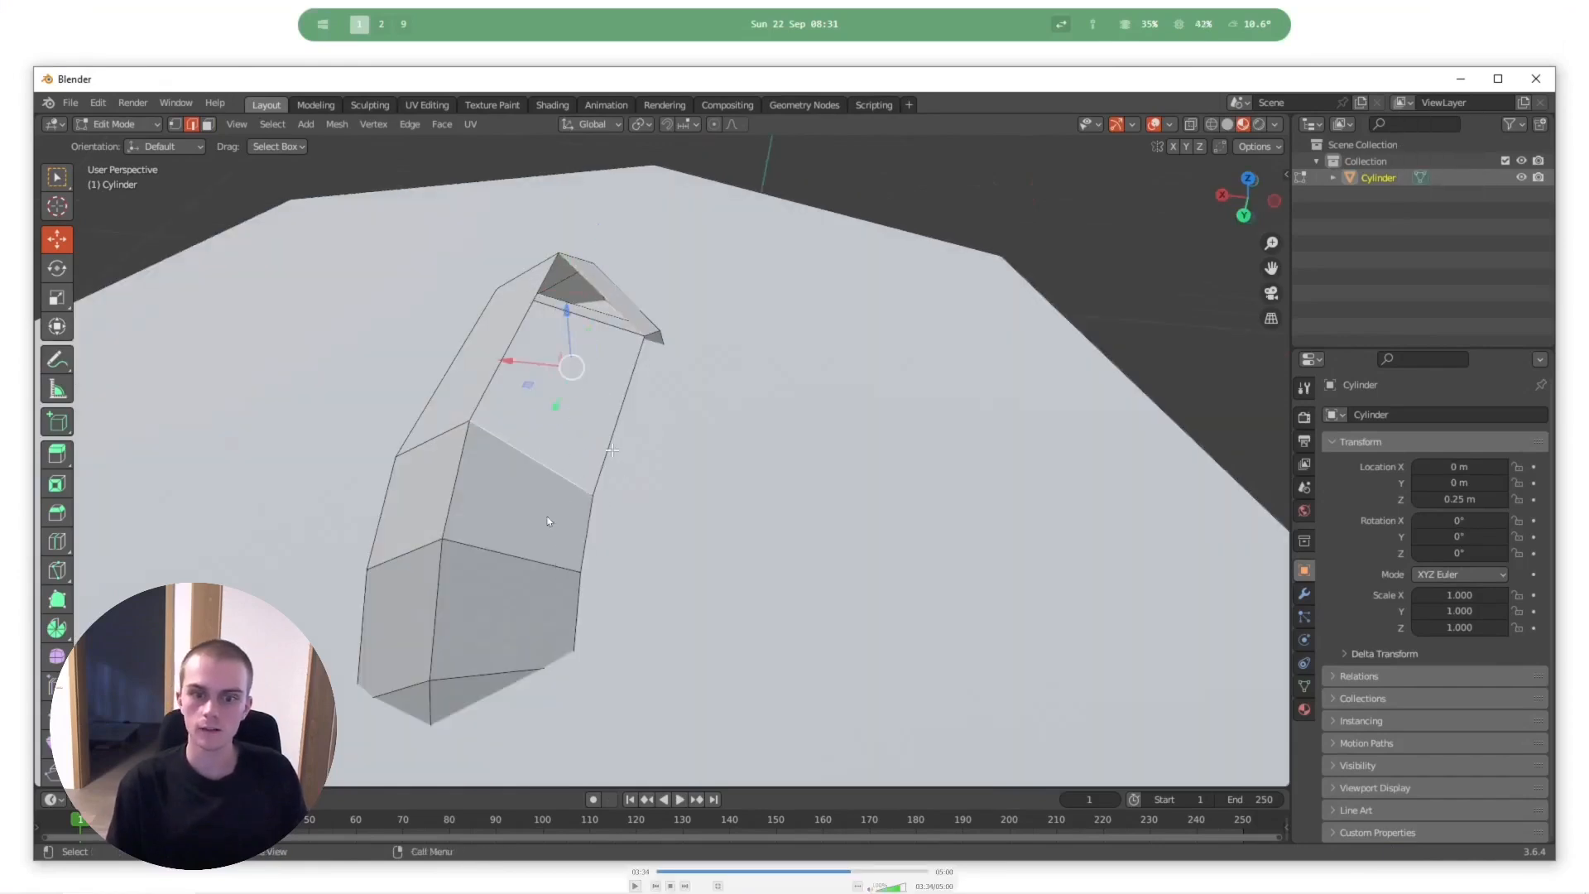
- Resume the recording, pause at the rotation of the handle's upper face about X, and continue playback
key("space")
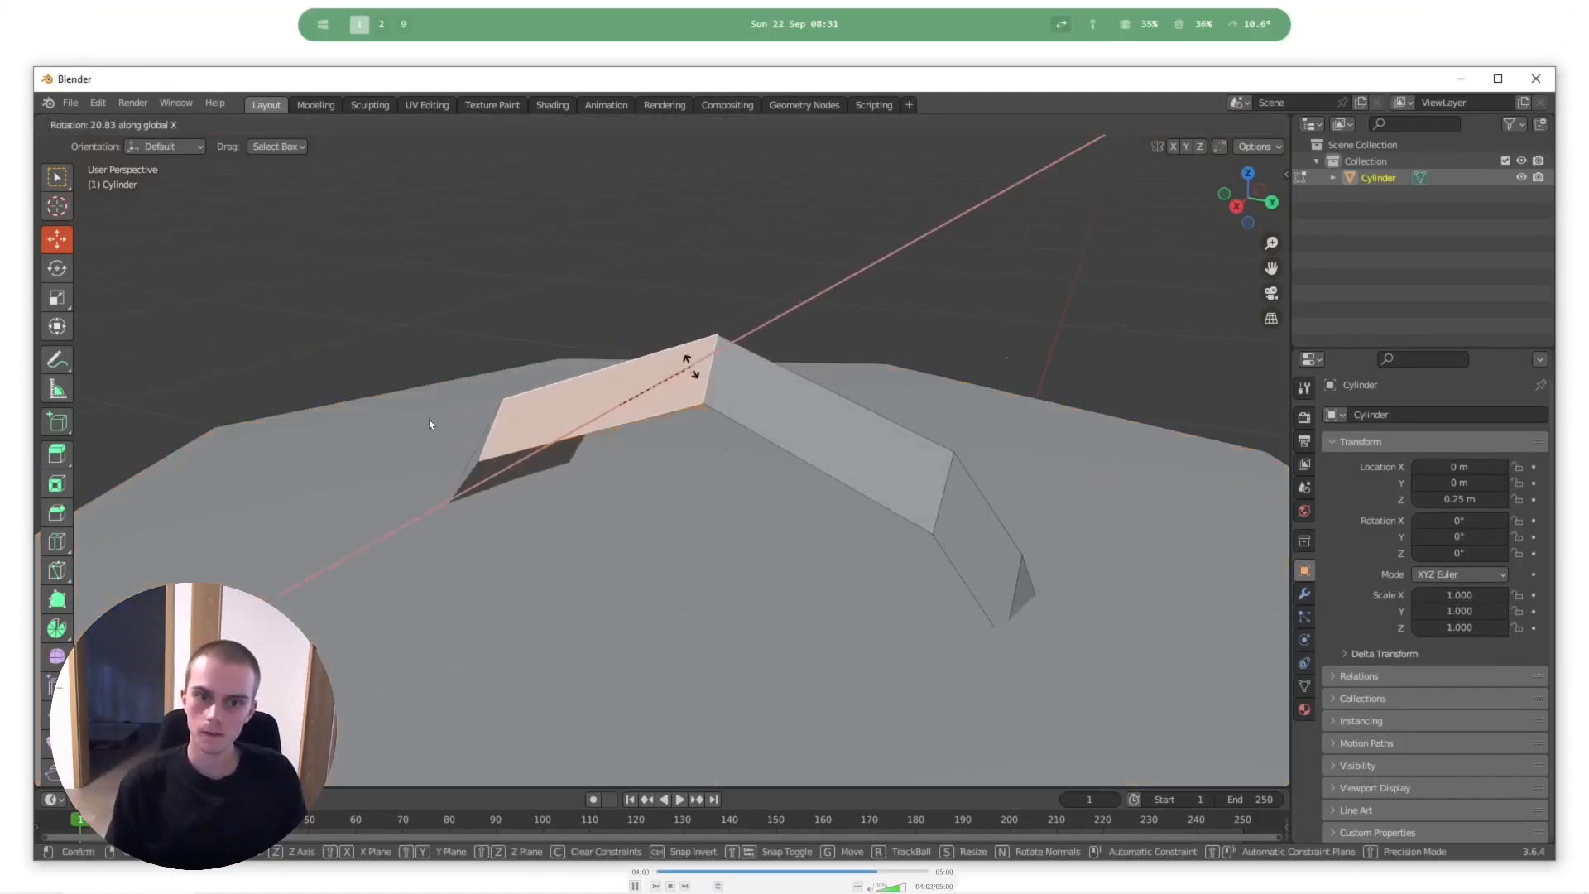
key("space")
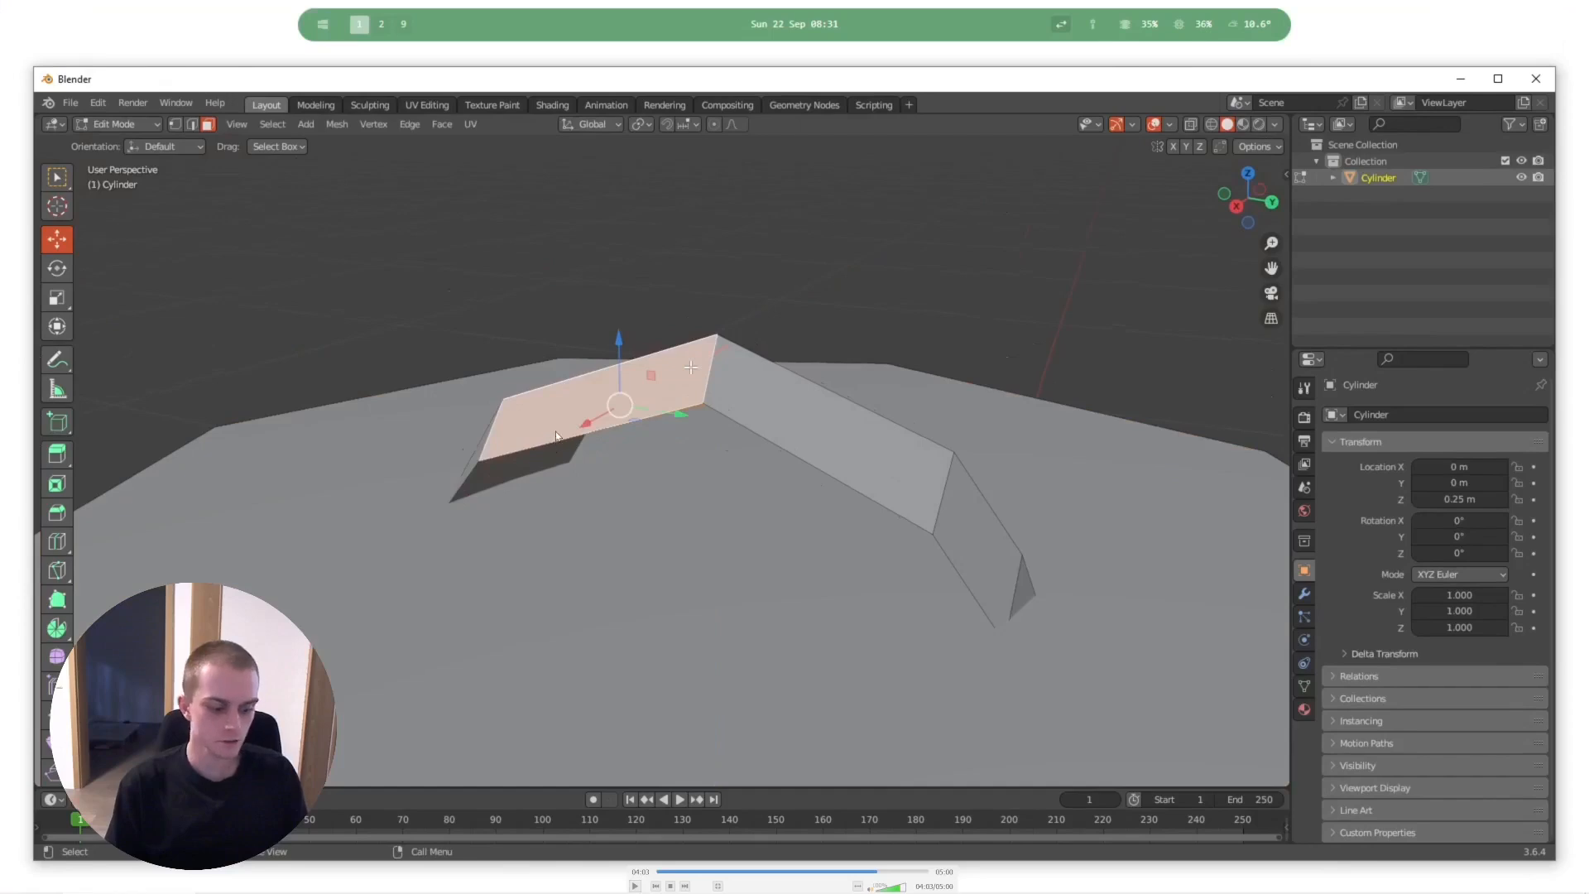
key("space")
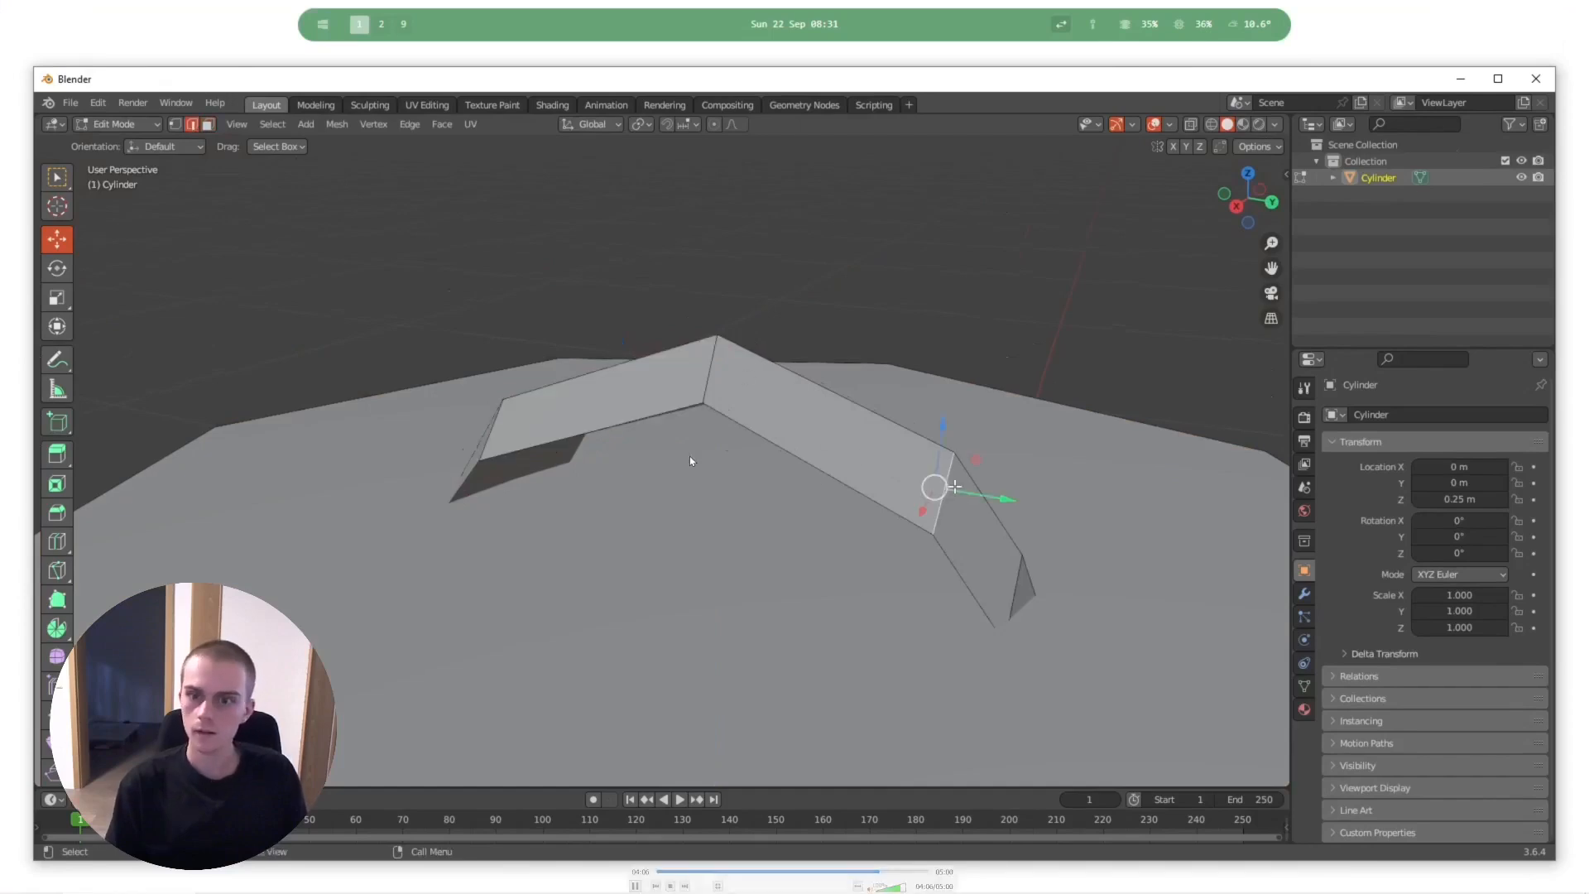
- Adjust the handle's selected edges slightly along X and check its shape on the lid
middle_click_drag(964, 394, 986, 408)
key("a")
key("a")
left_click(775, 309, "alt")
left_click_drag(838, 327, 749, 338)
key("a")
key("a")
middle_click_drag(753, 357, 629, 488)
scroll(766, 373, "down", 5)
scroll(654, 406, "down", 4)
scroll(637, 476, "up", 6)
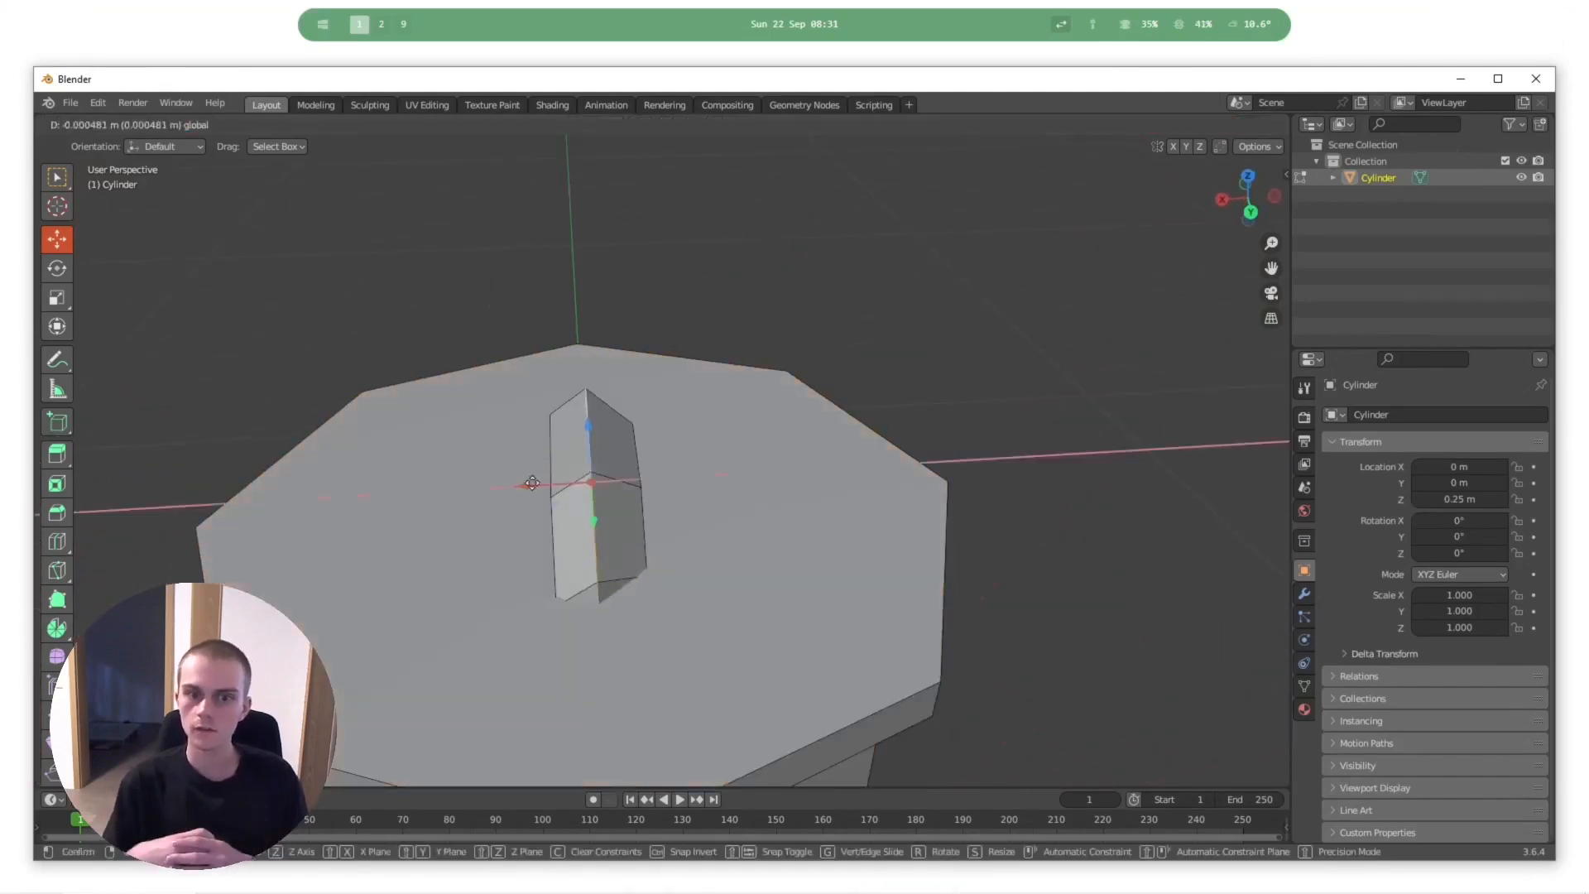
mouse_move(588, 429)
middle_mouse_down()
mouse_move(682, 439)
mouse_move(625, 507)
mouse_move(663, 461)
middle_mouse_up()
scroll(681, 440, "up", 2)
- Delete the selected face at the handle's lower end in wireframe view and return to Solid shading
key("z")
left_click(659, 473)
middle_click_drag(747, 499, 734, 560)
key("a")
key("alt+a")
left_click(710, 626, "alt")
key("x")
left_click(712, 626)
key("z")
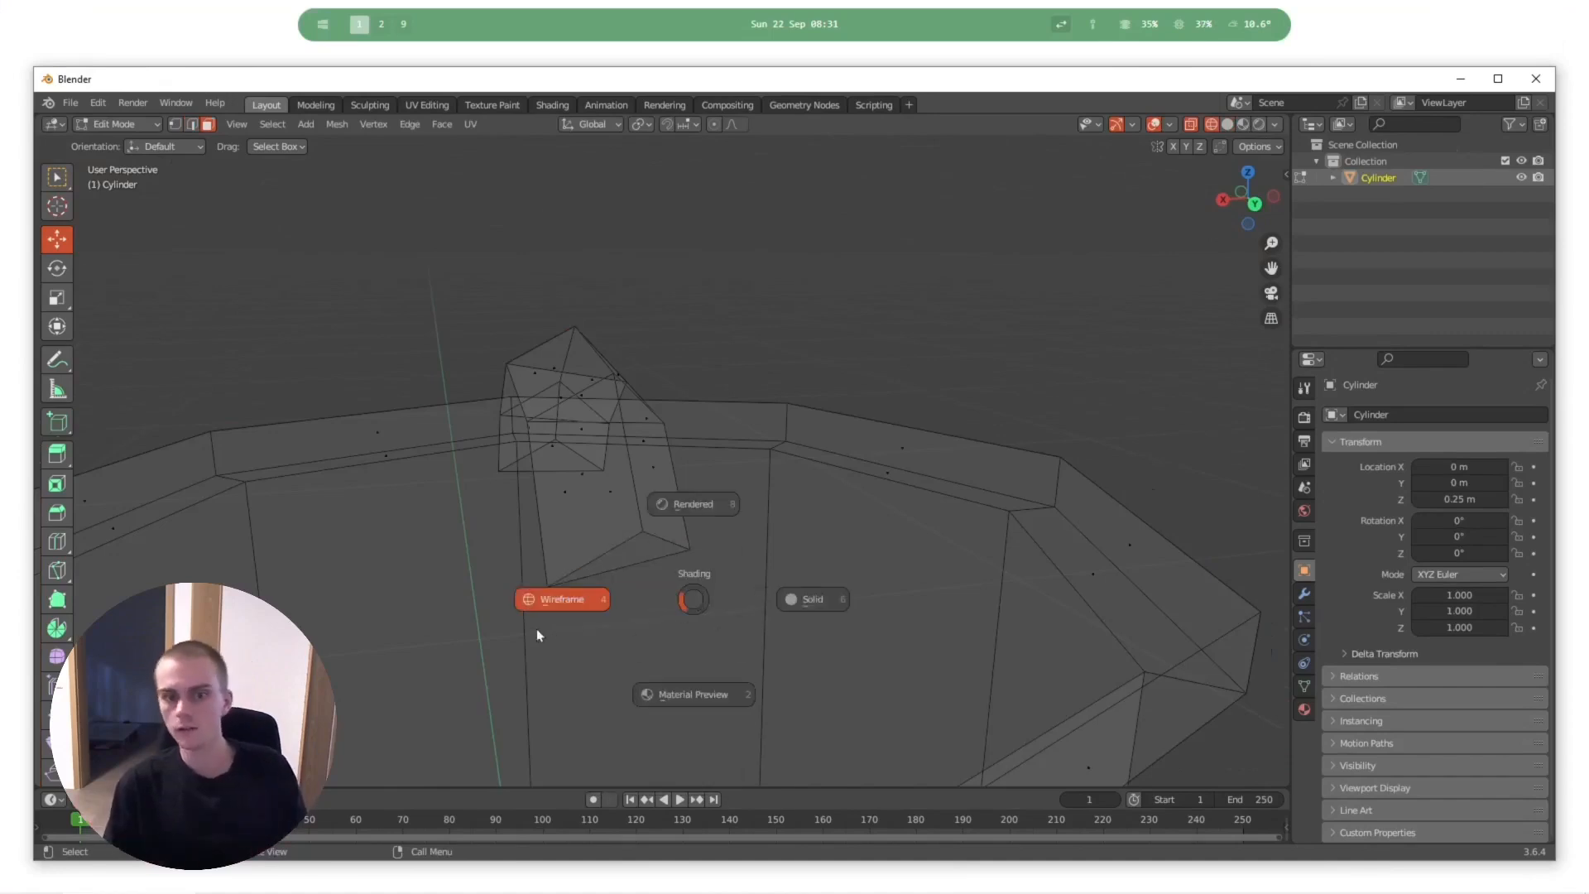
left_click(920, 611)
- Select the vertices at the handle's foot using wireframe view and move them along Y in Solid shading
middle_click_drag(632, 526, 615, 453)
left_click(551, 467)
key("z")
left_click(331, 489)
left_click(528, 478)
key("z")
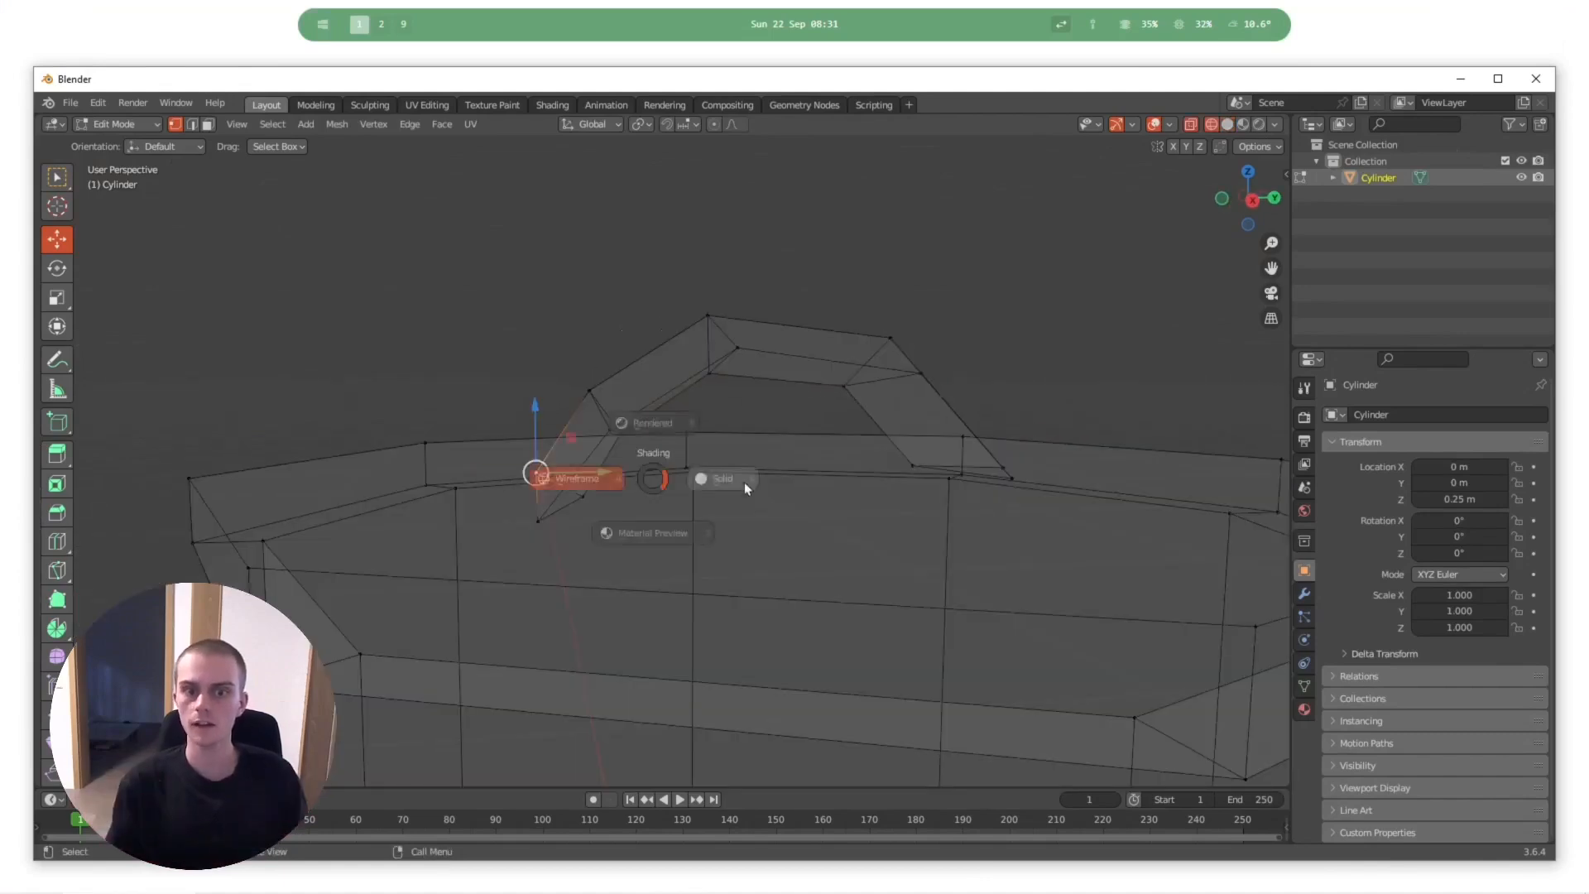
left_click(699, 488)
key("g")
key("y")
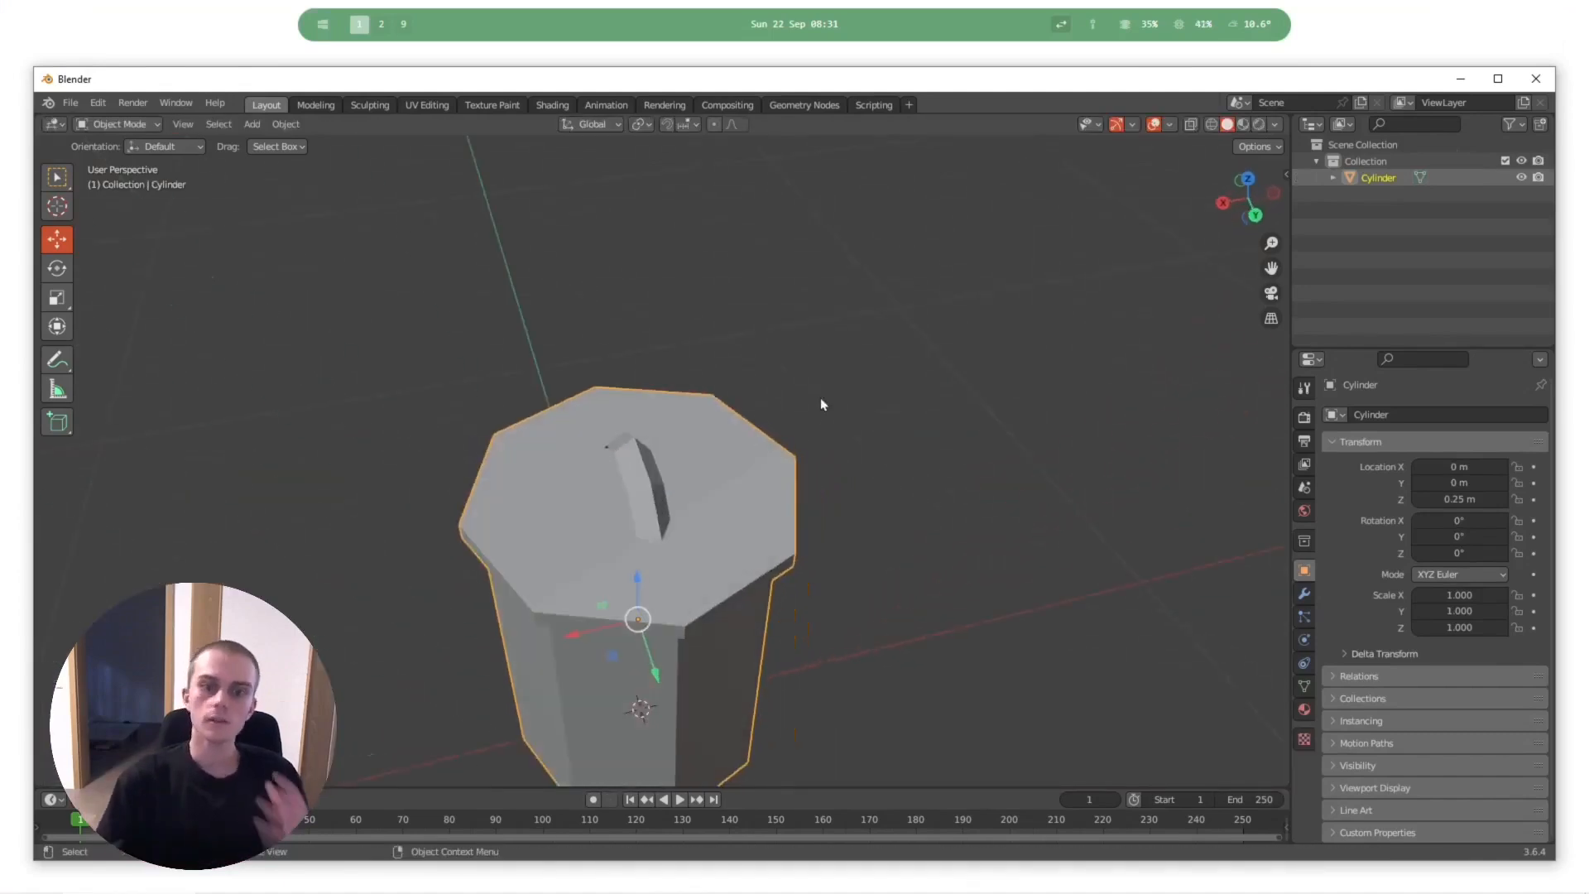
- Review the trash can deselected in Object Mode from the side, and pause and rewind the recording
key("alt+a")
middle_click_drag(723, 498, 801, 450)
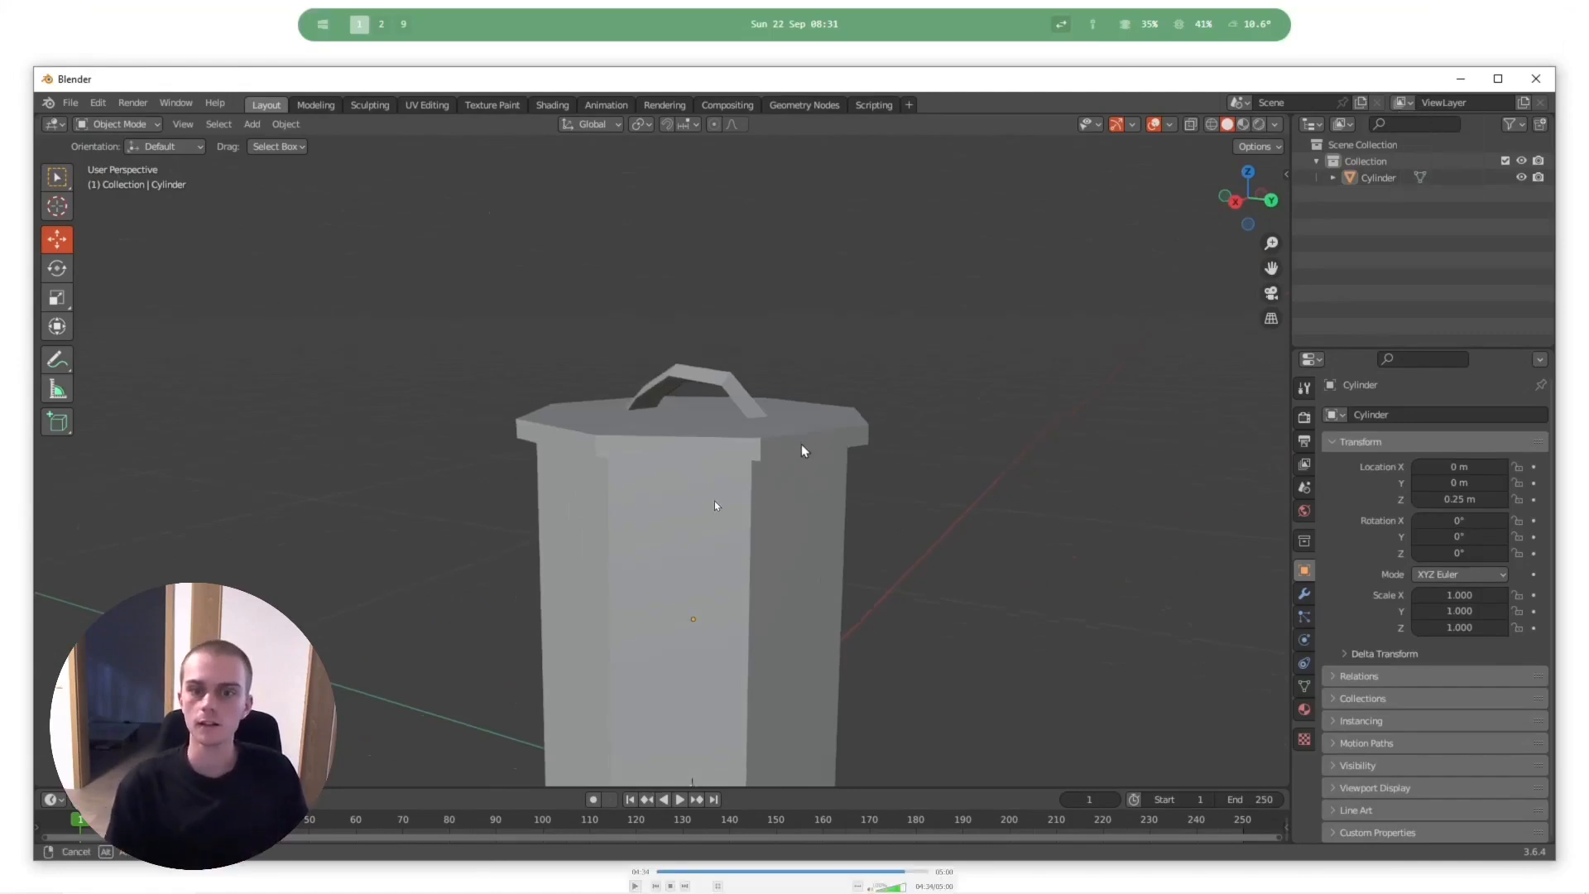
key("space")
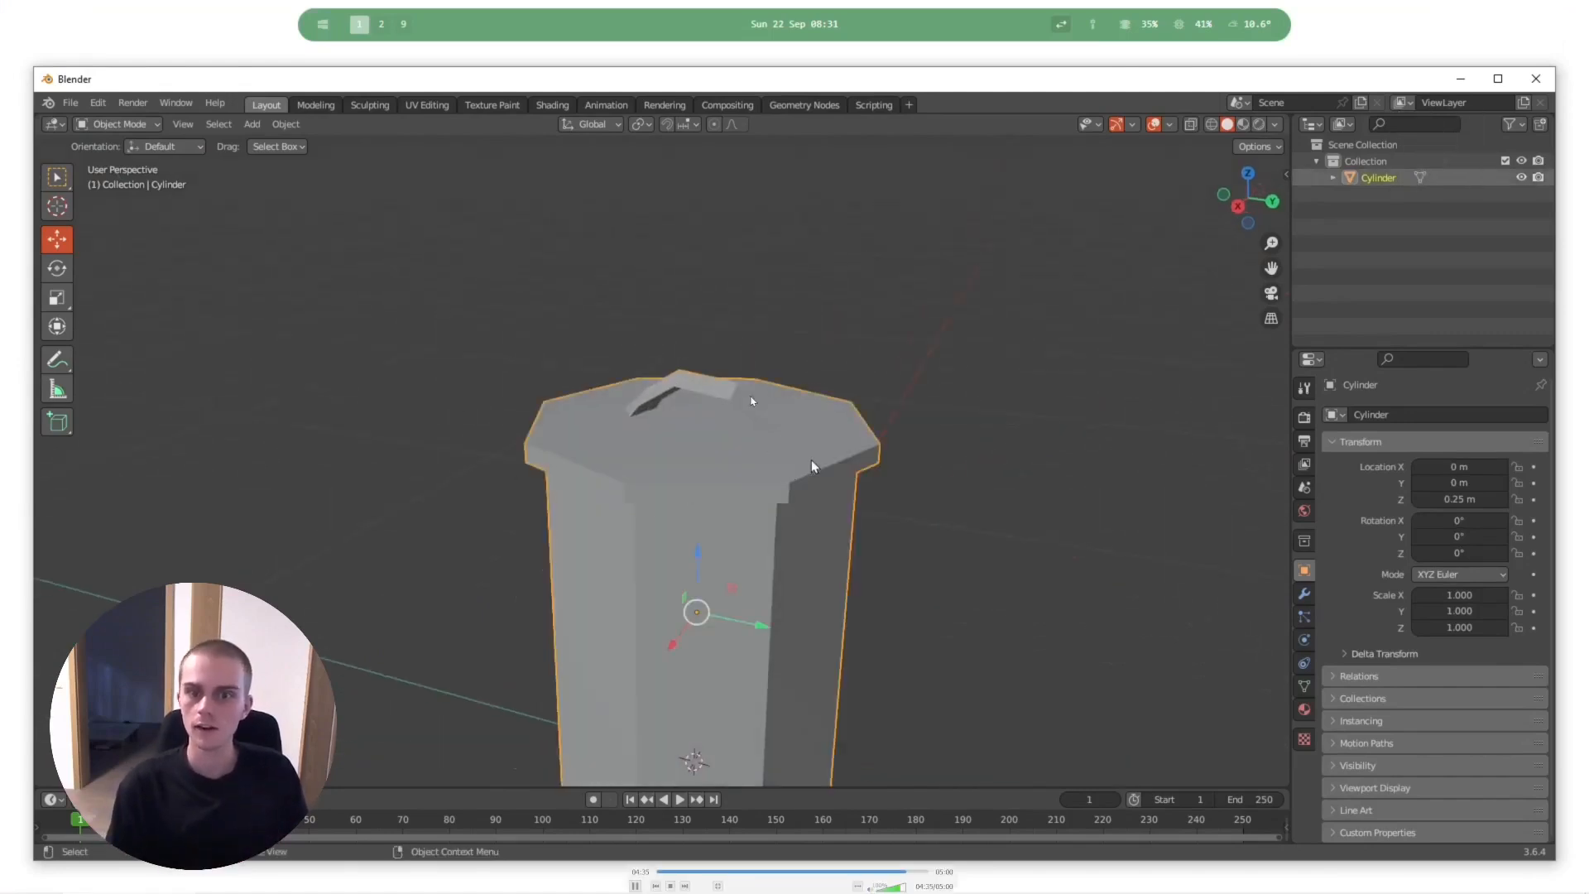
key("Left")
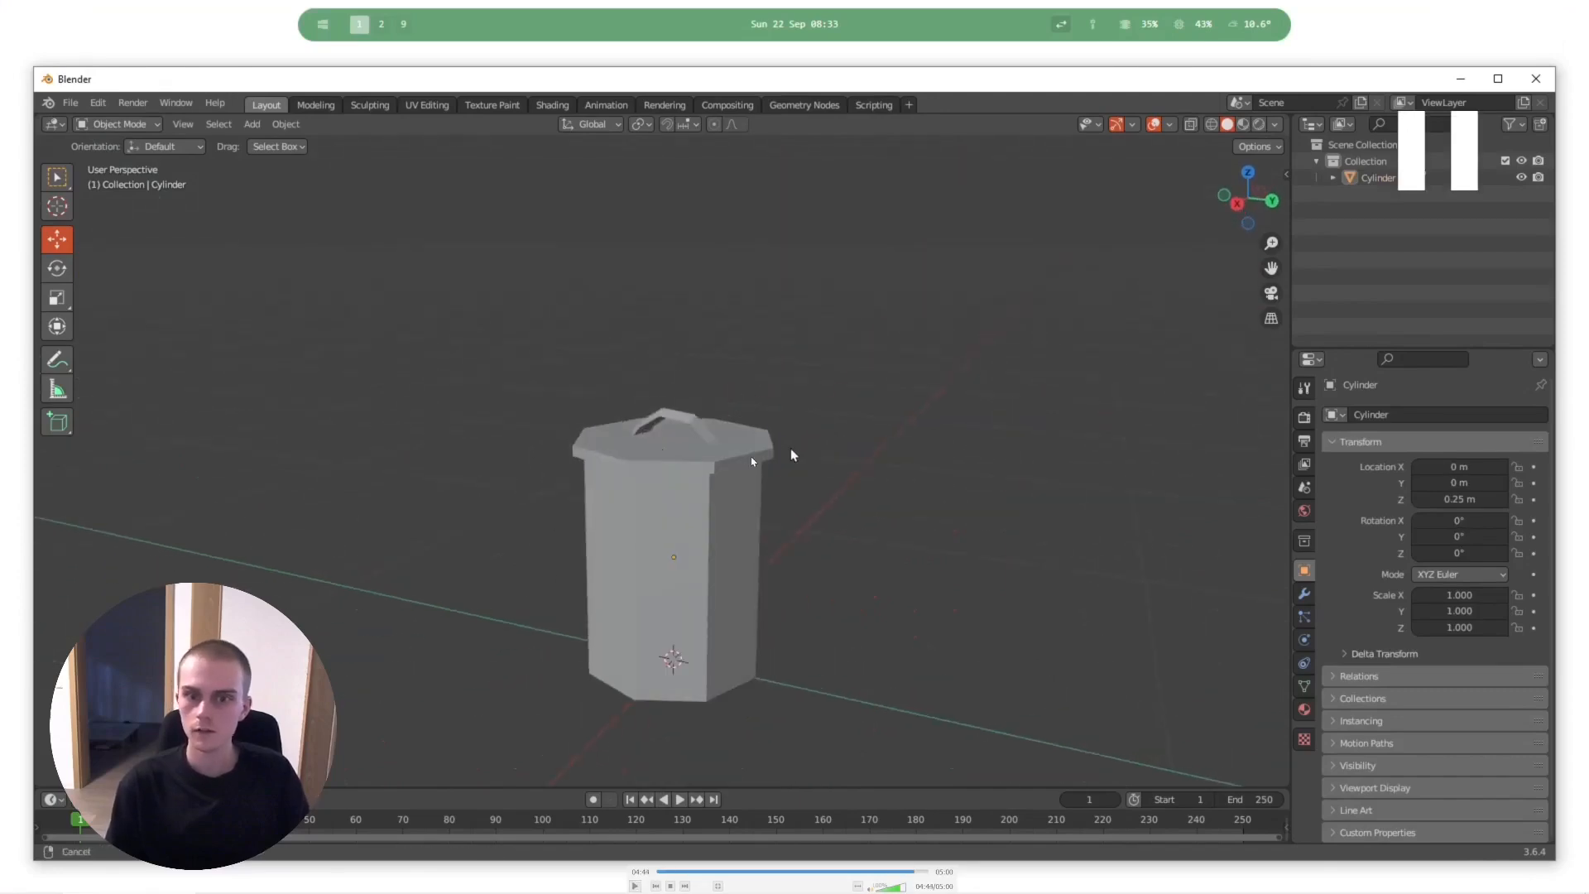
- Replay the part of the recording where Statistics is enabled in the Viewport Overlays, pausing to examine the trash can's mesh counts
key("Left")
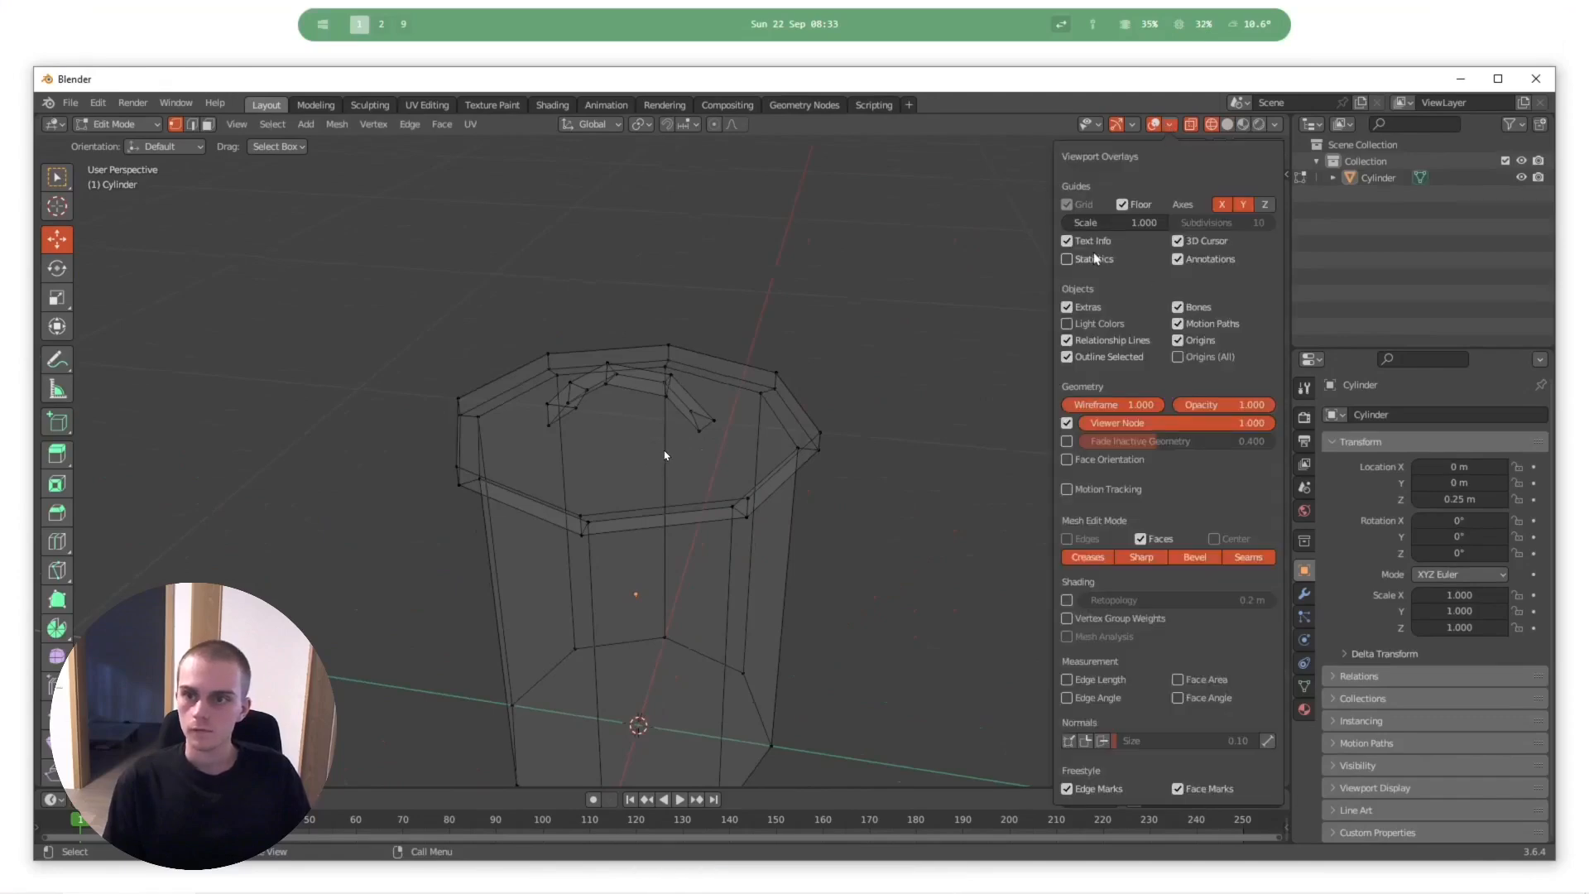
key("space")
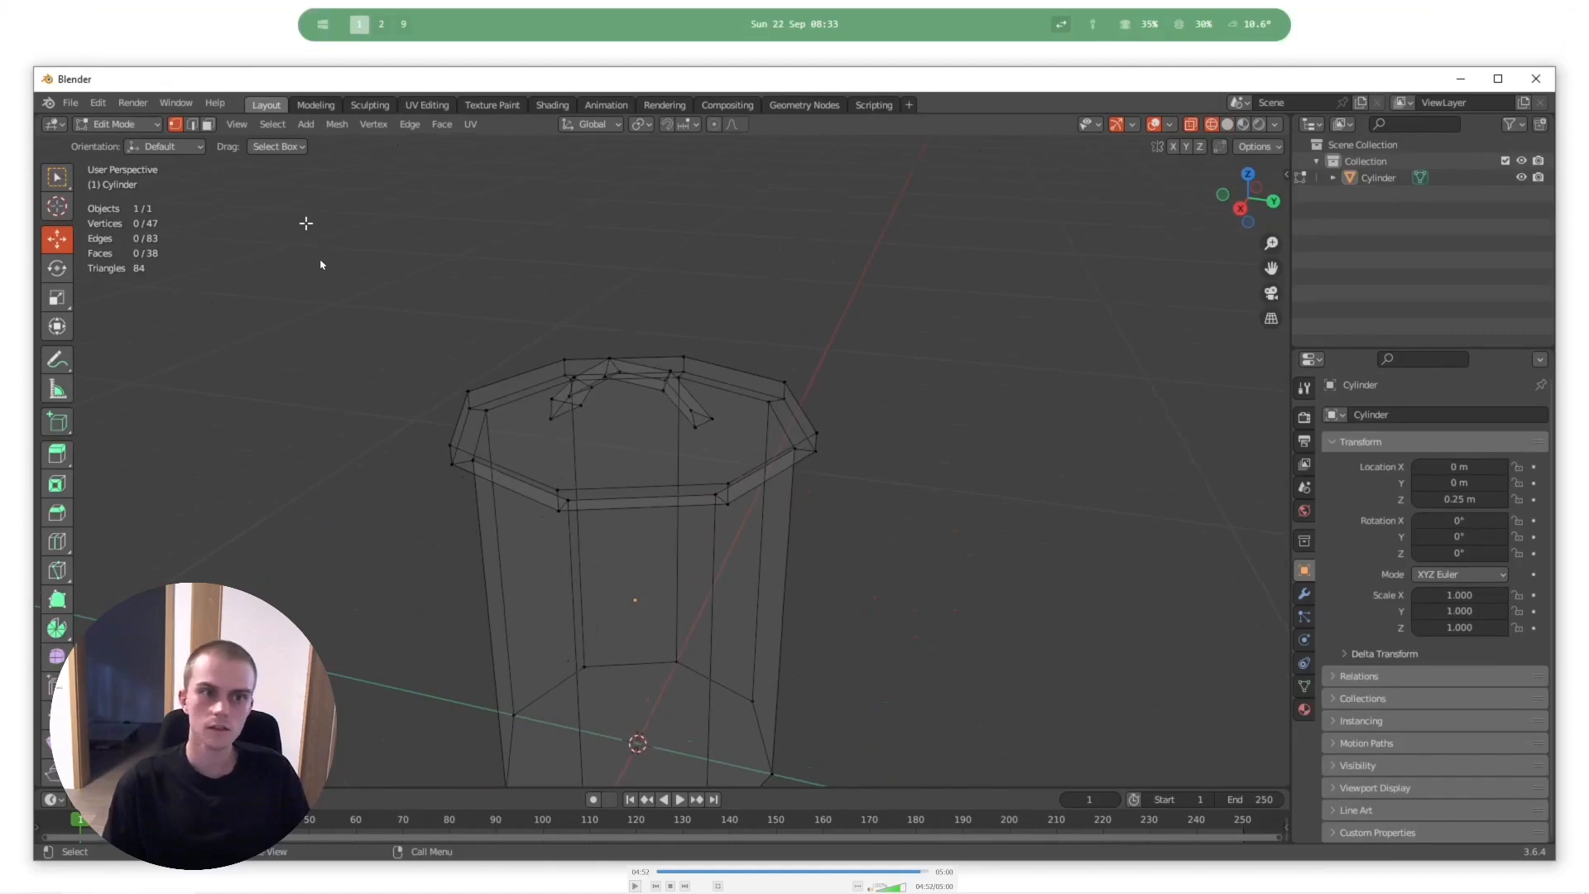
key("Left")
key("space")
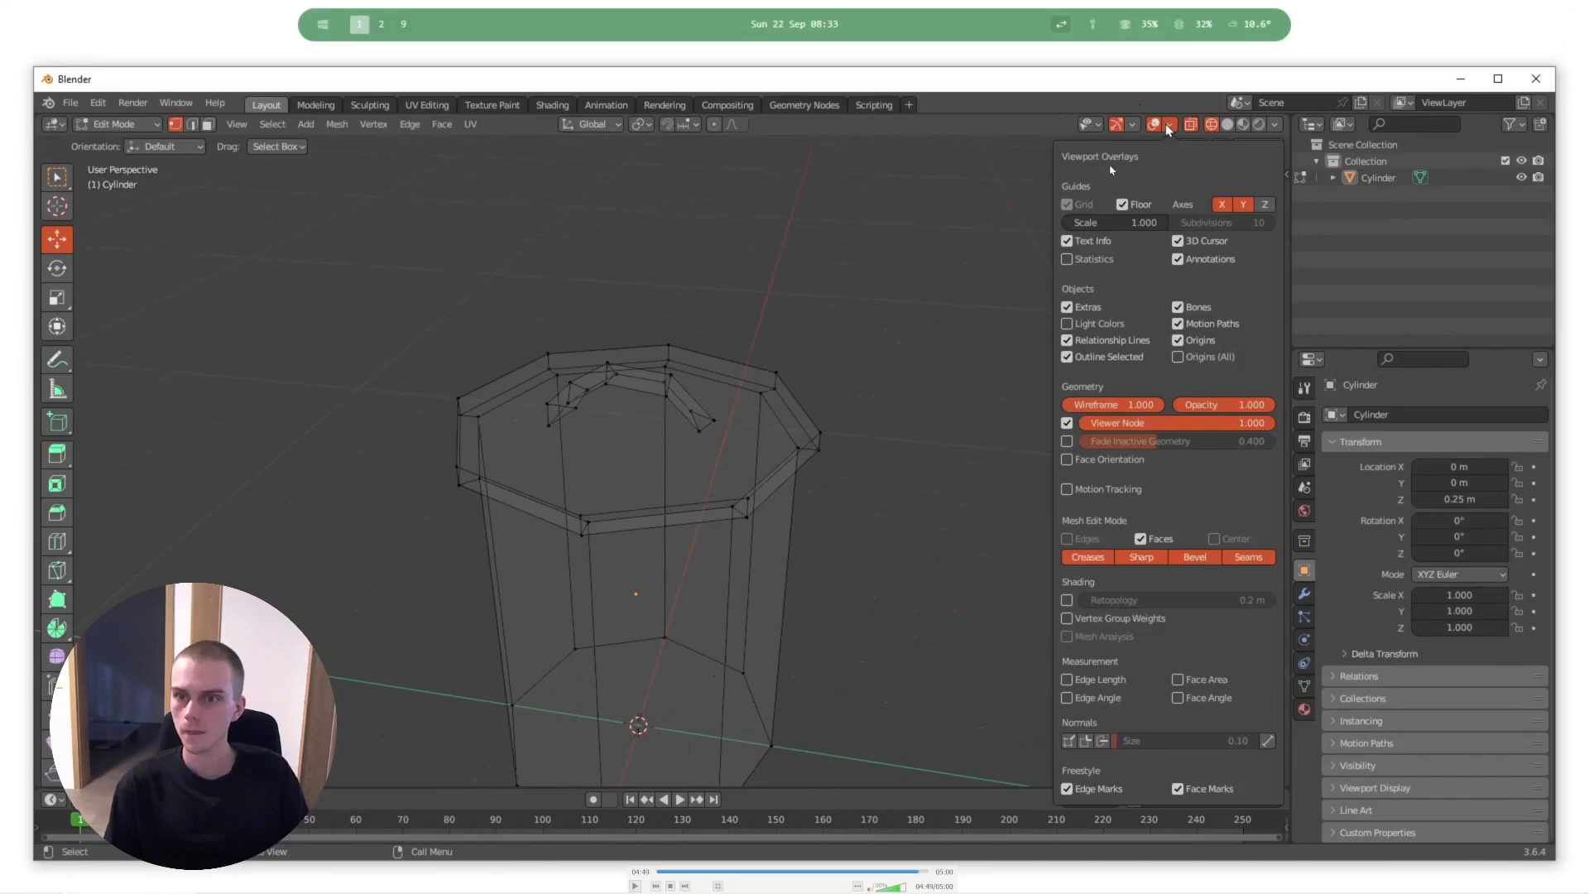
- Play the trash can recording through to its end, pause it when it restarts, and leave full-screen playback
key("space")
key("space")
key("space")
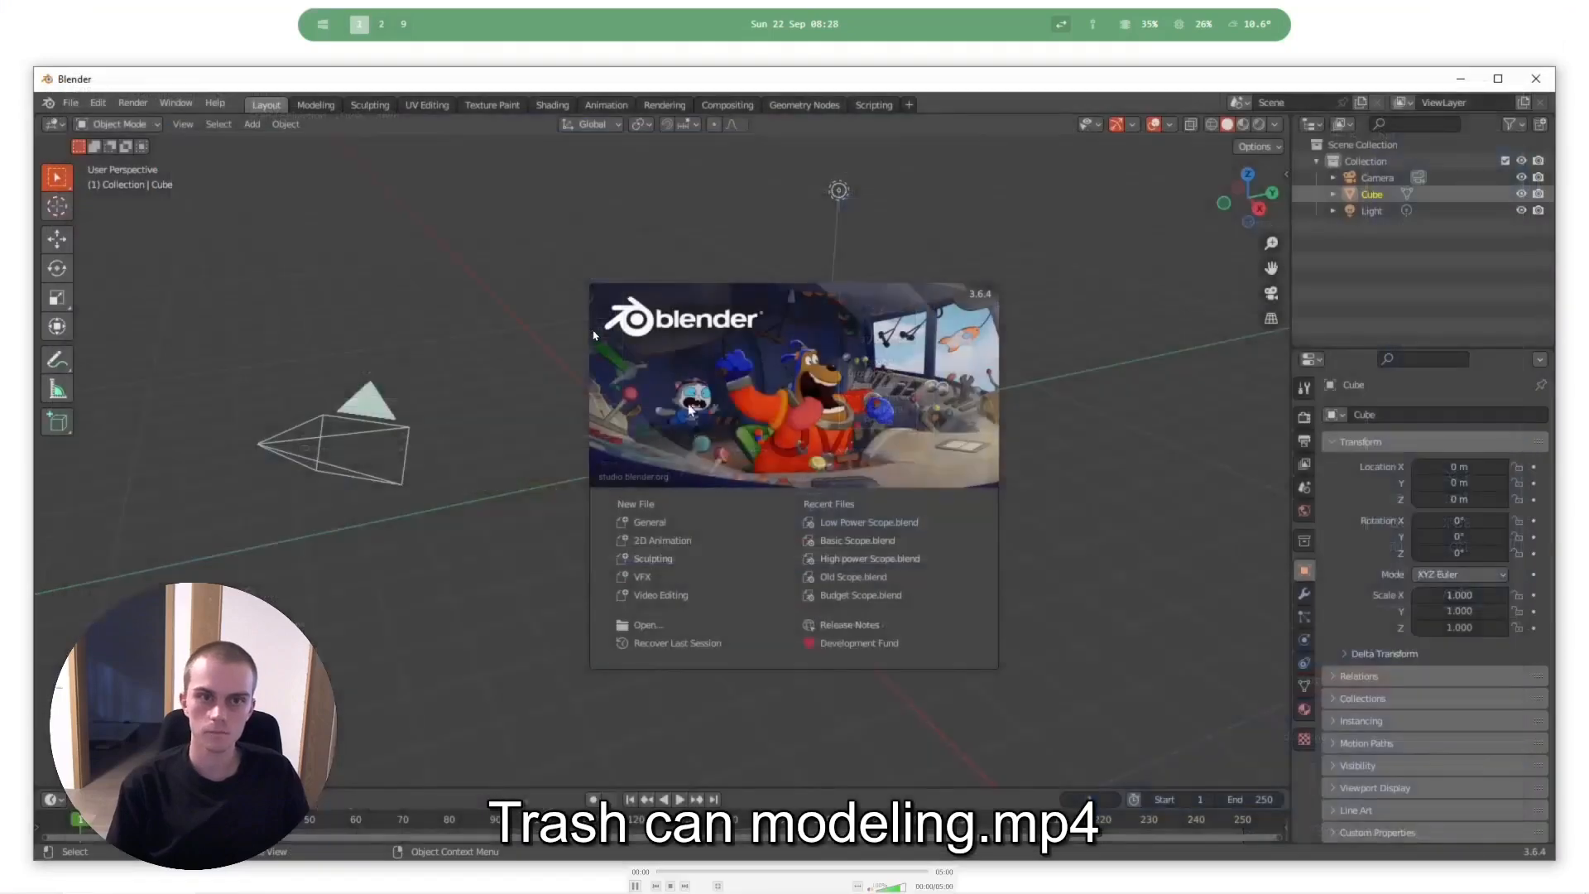
key("space")
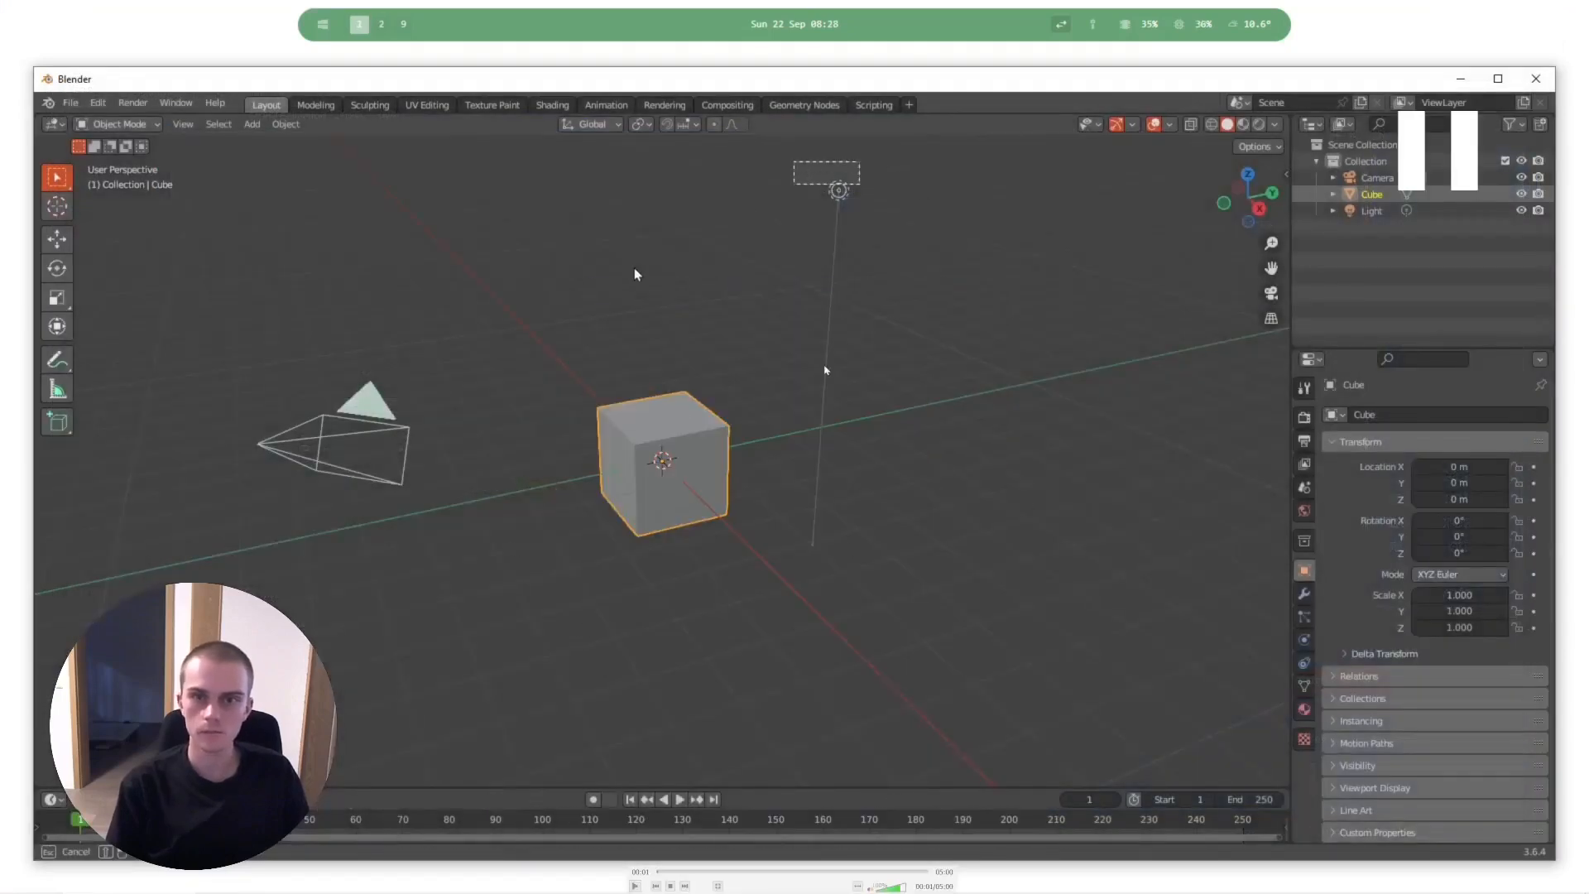
key("Escape")
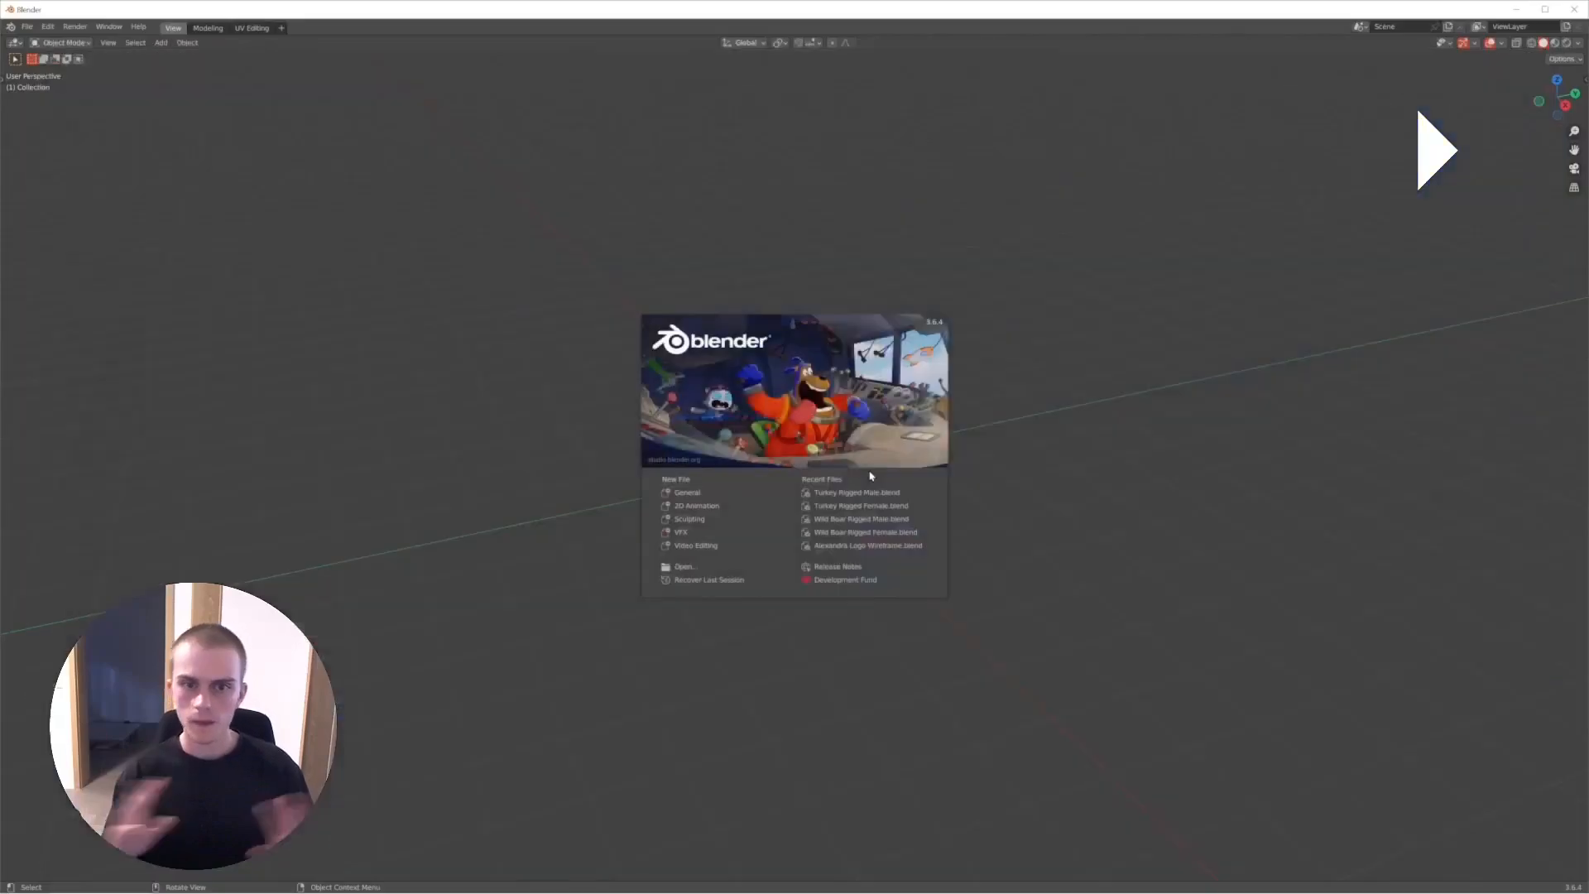
- Play the wild boar recording through the loading of the reference image, and rewind it to the beginning
key("space")
key("space")
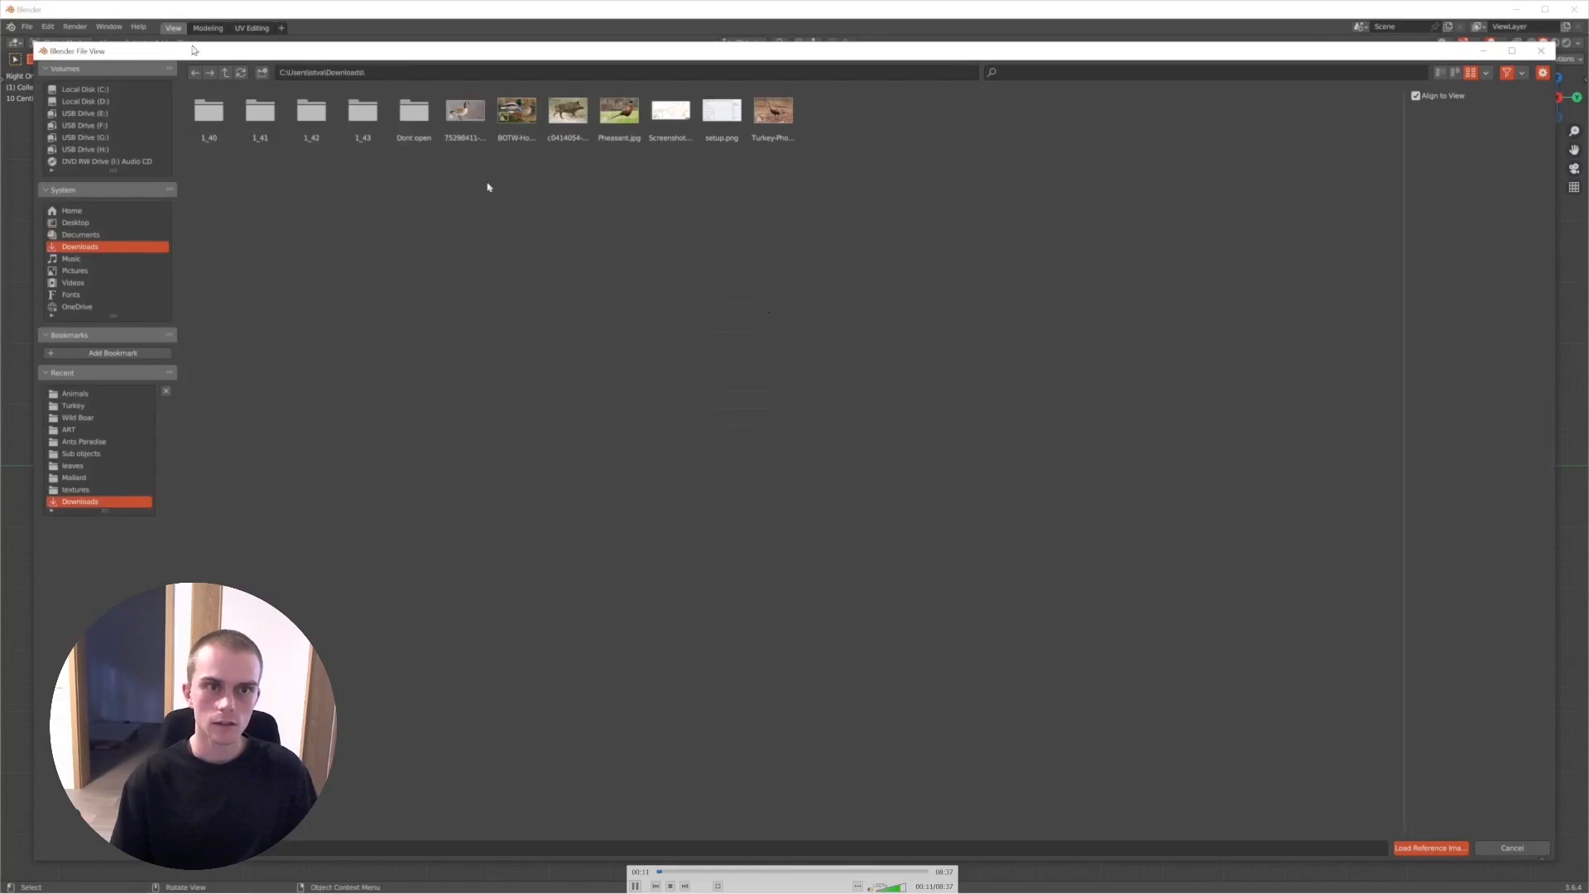
key("space")
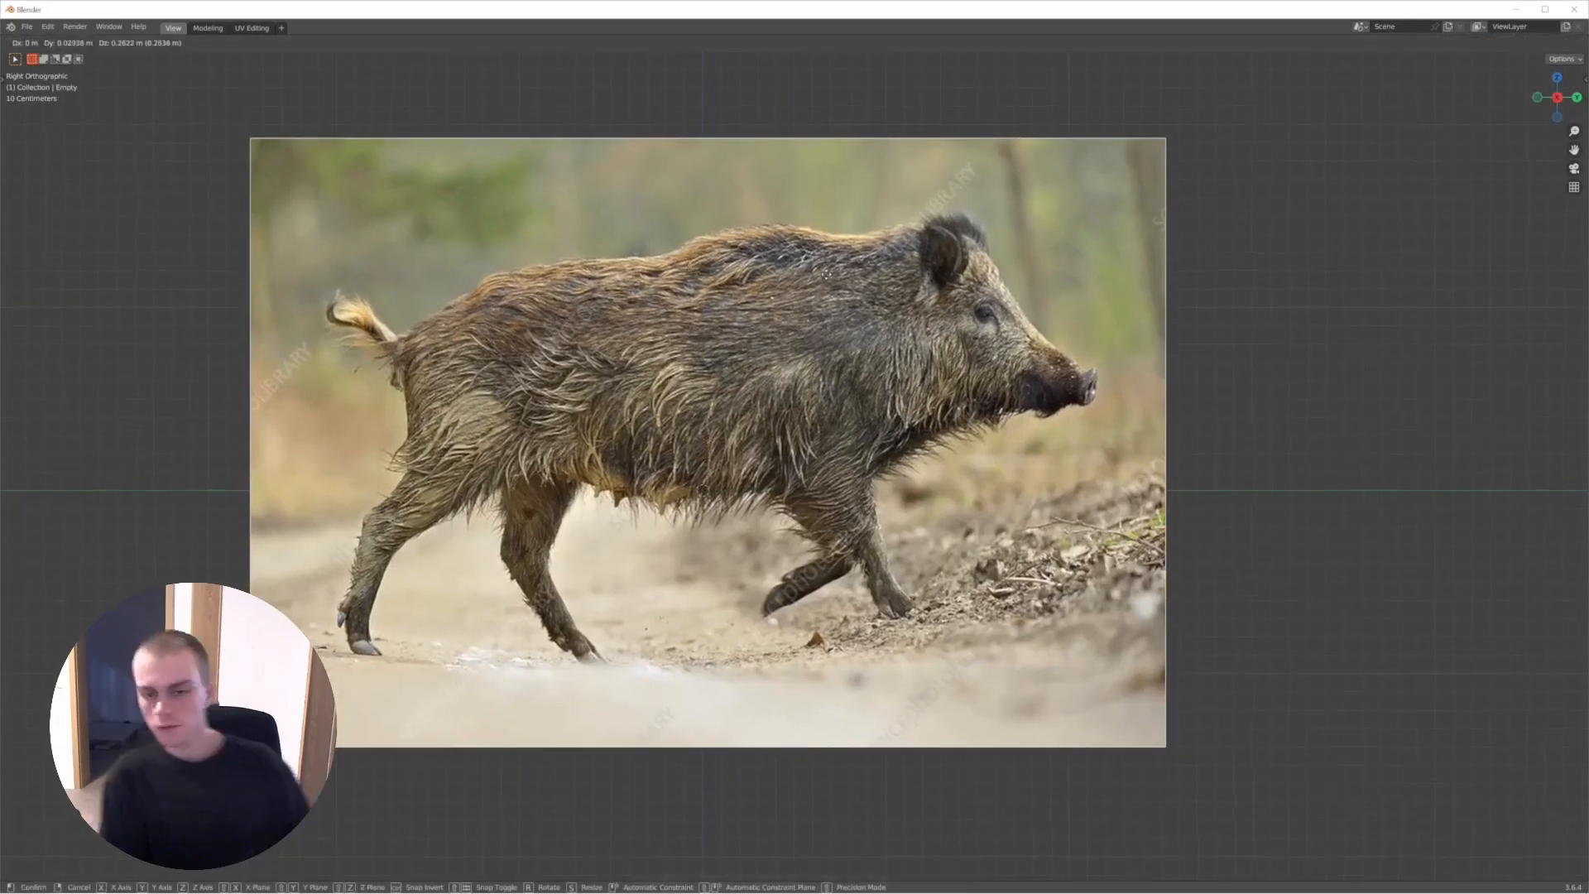
key("Left")
key("Left")
key("Right")
key("space")
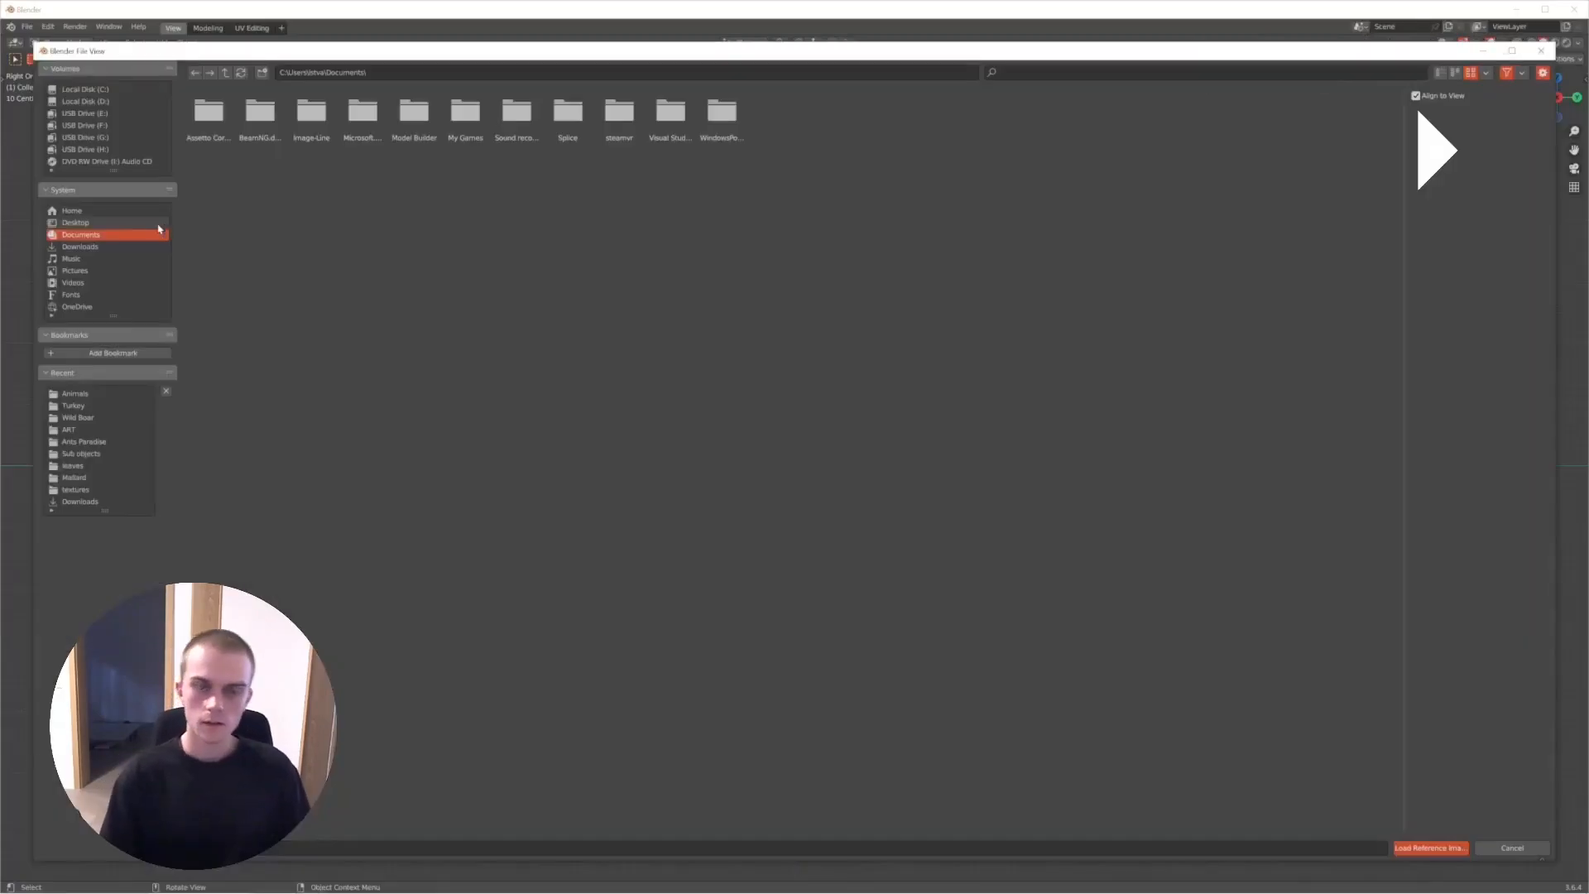
key("space")
key("Left")
key("space")
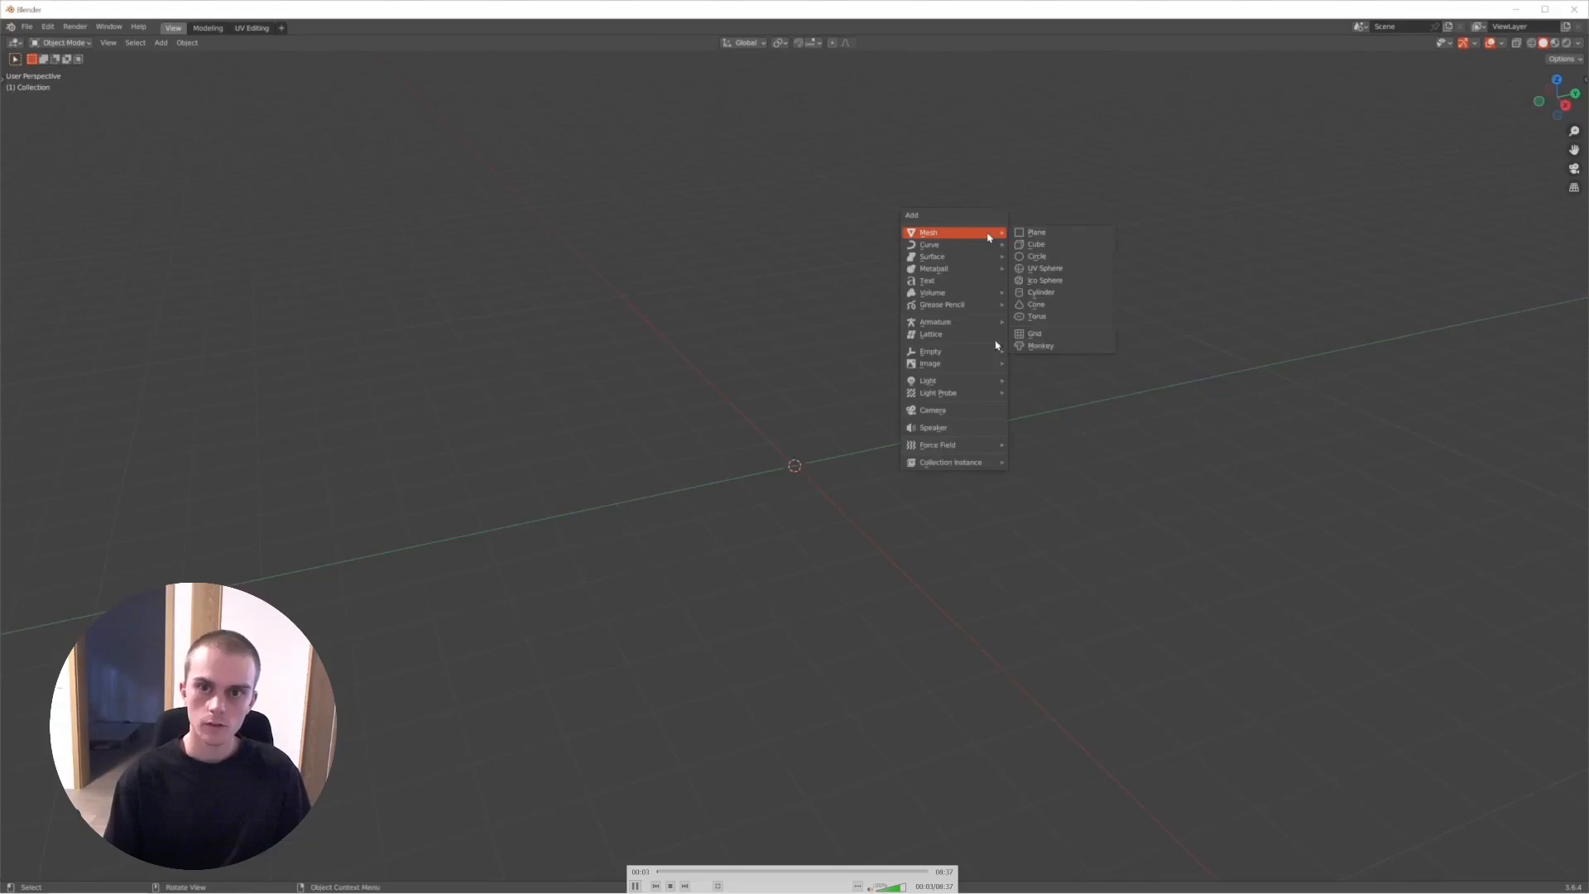
- Step through the recording's switch to right orthographic view and its loading of the boar photo from Downloads as a reference image
key("space")
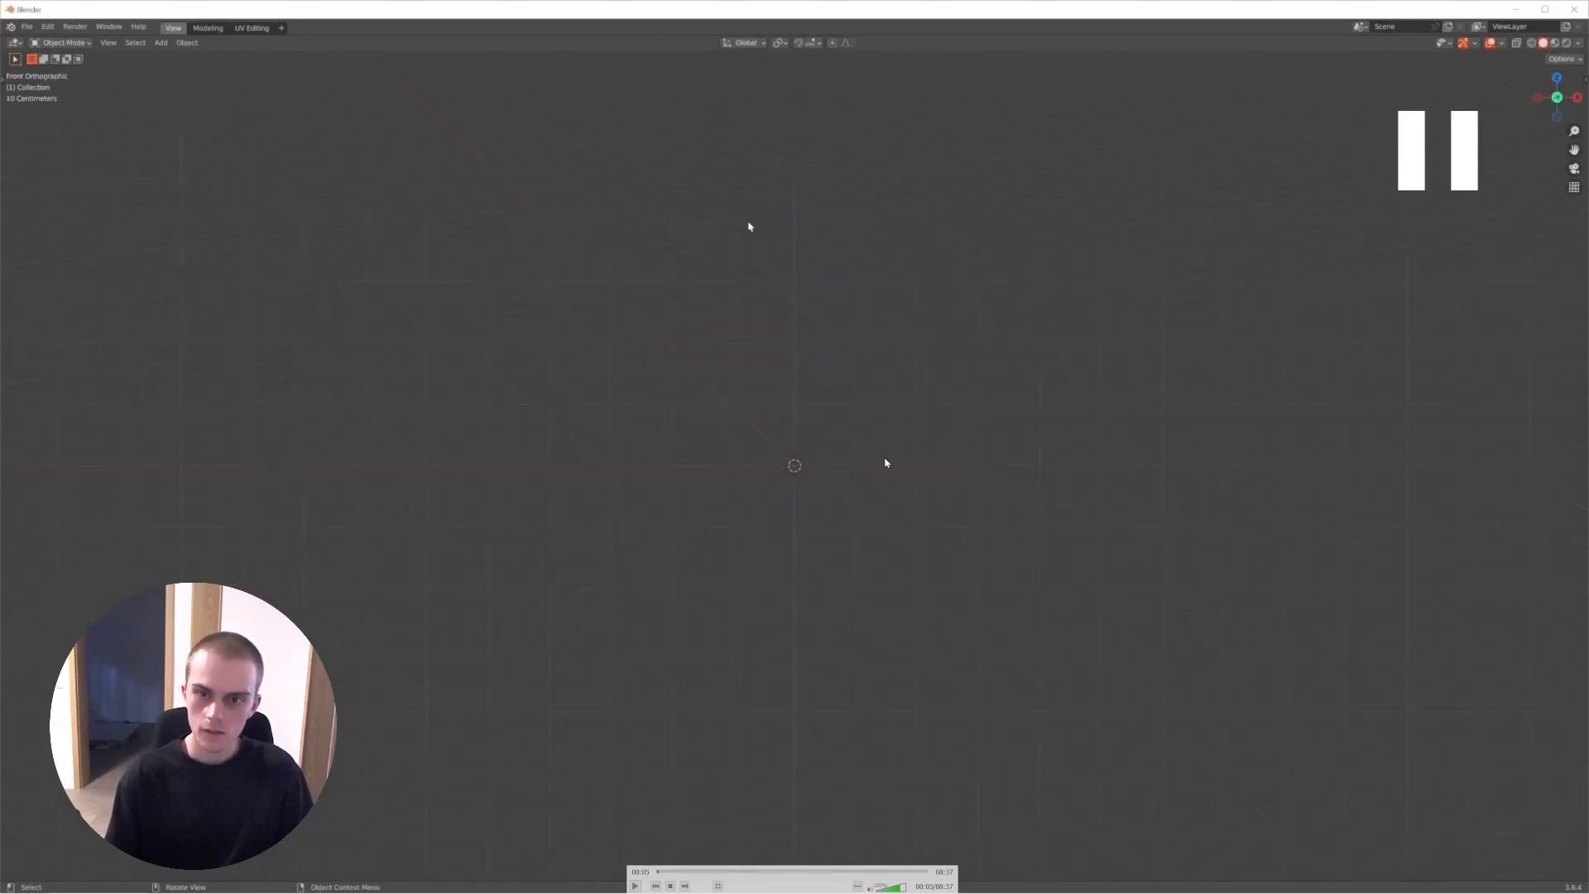
key("space")
key("space")
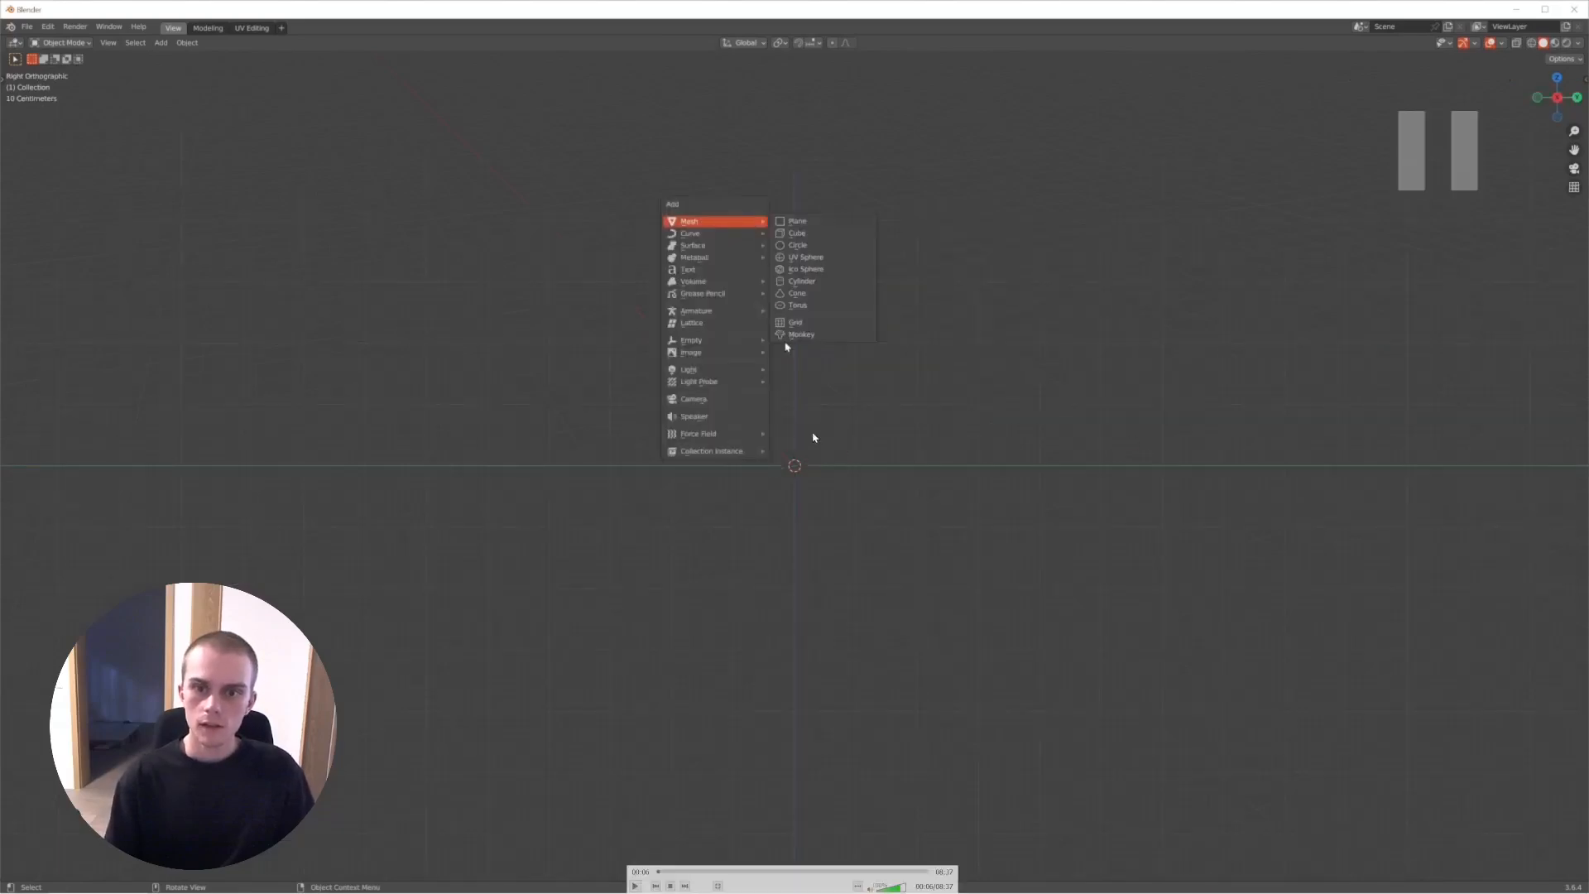
key("space")
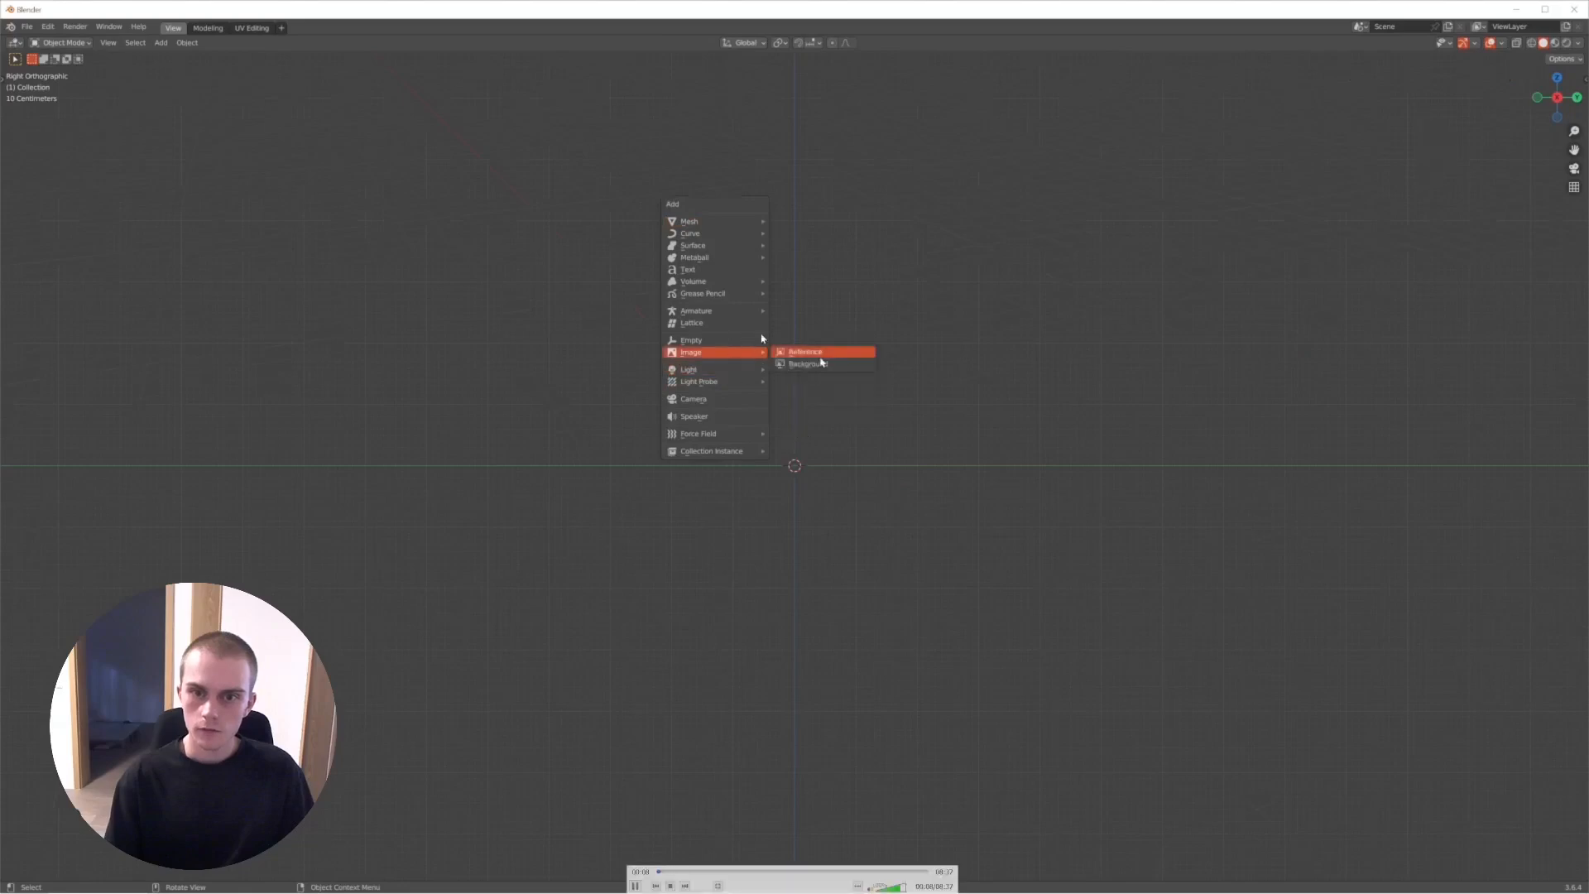
key("space")
key("space")
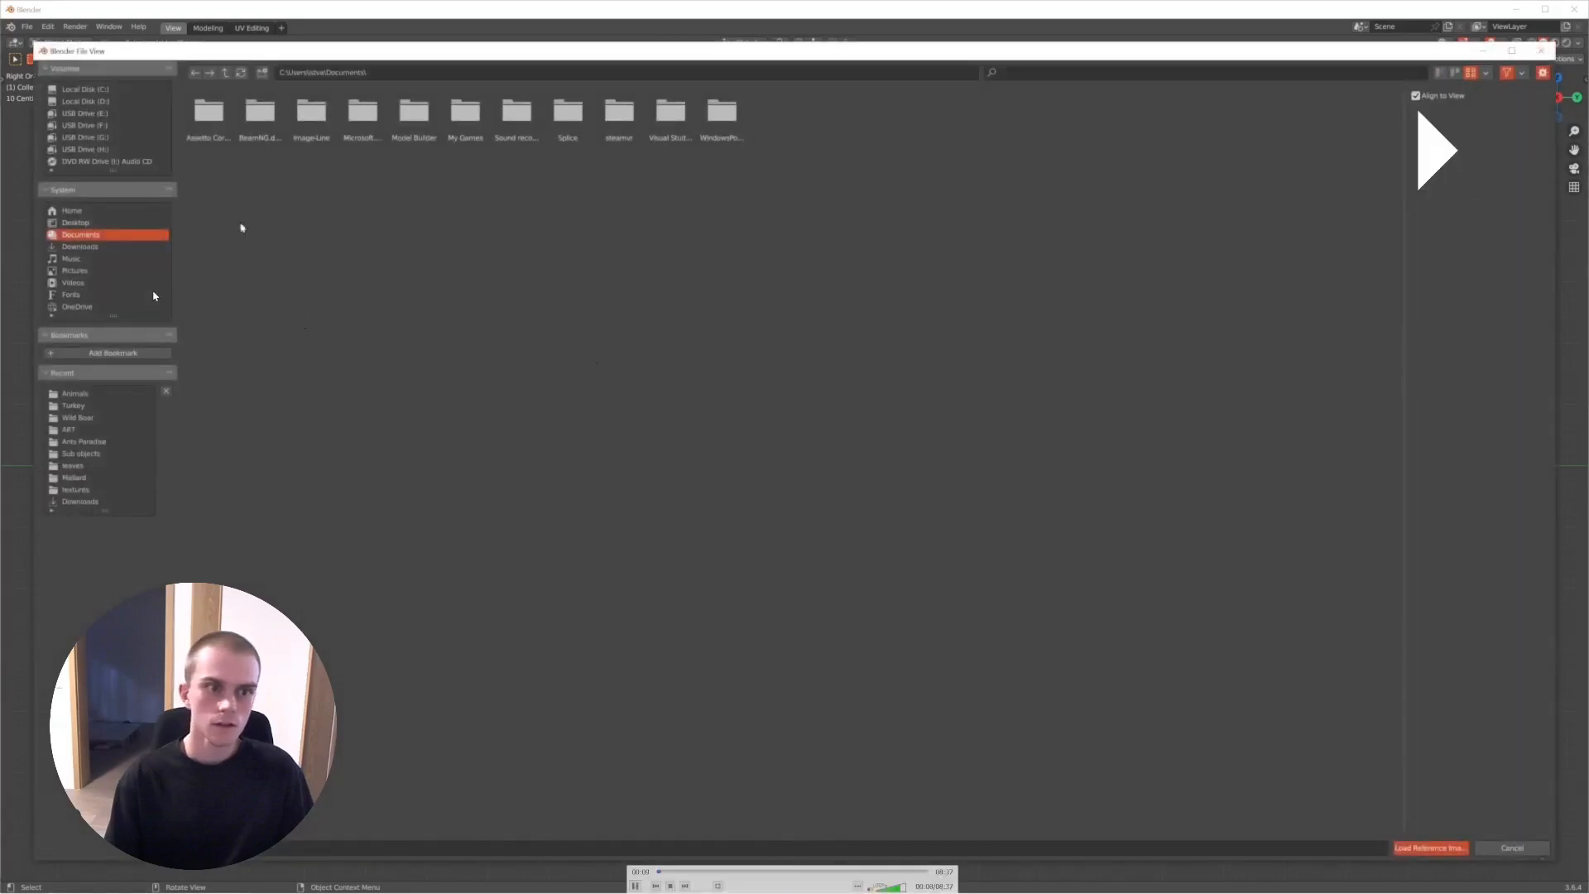
key("space")
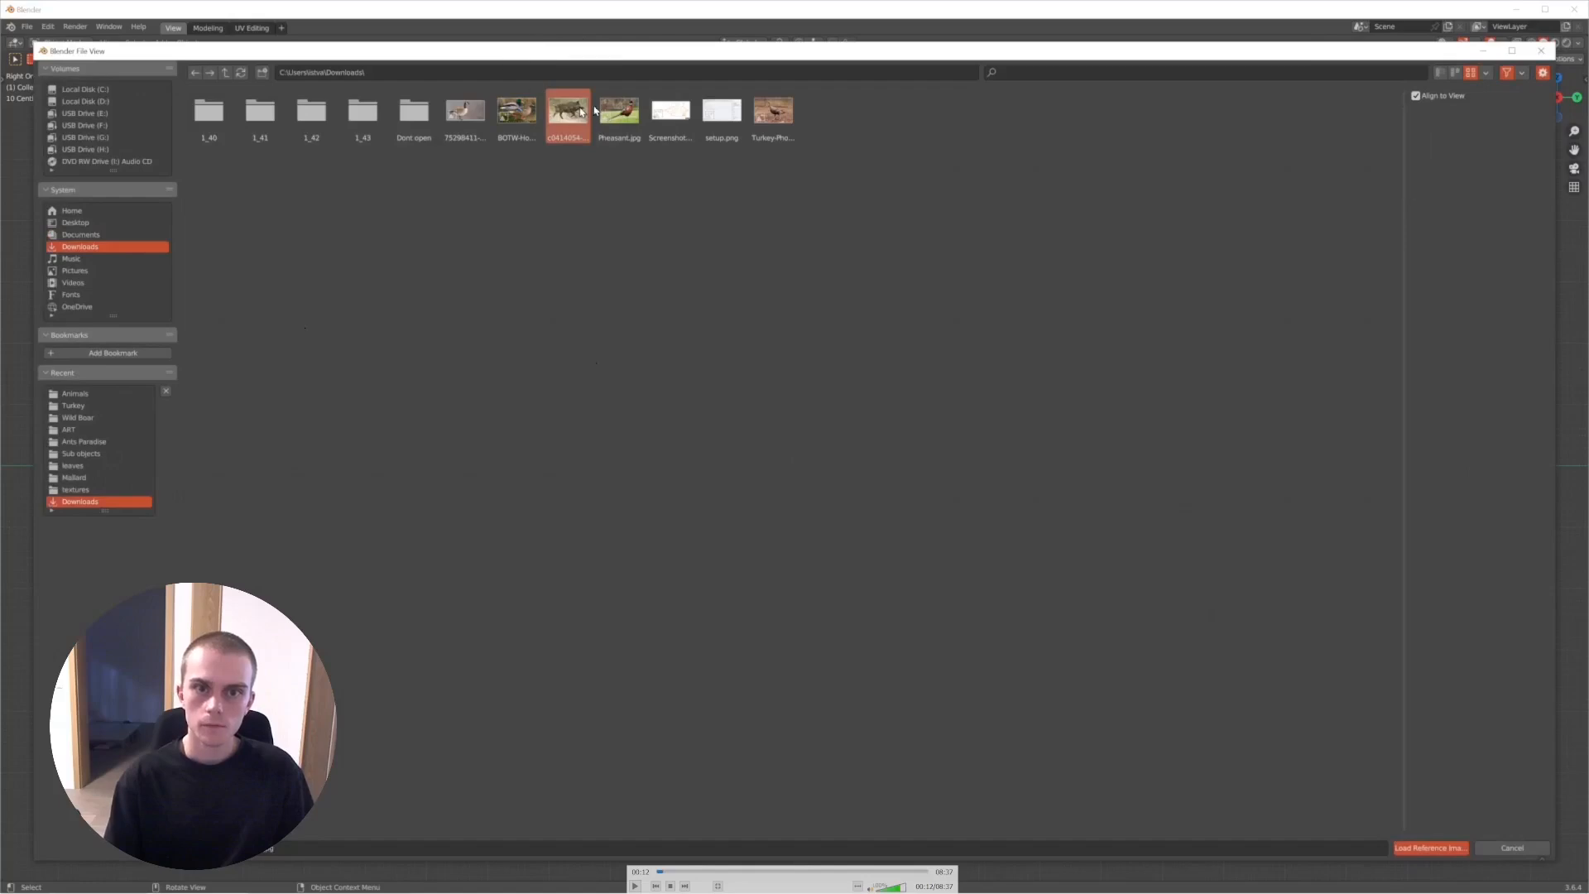
key("space")
key("Up")
key("Up")
key("Up")
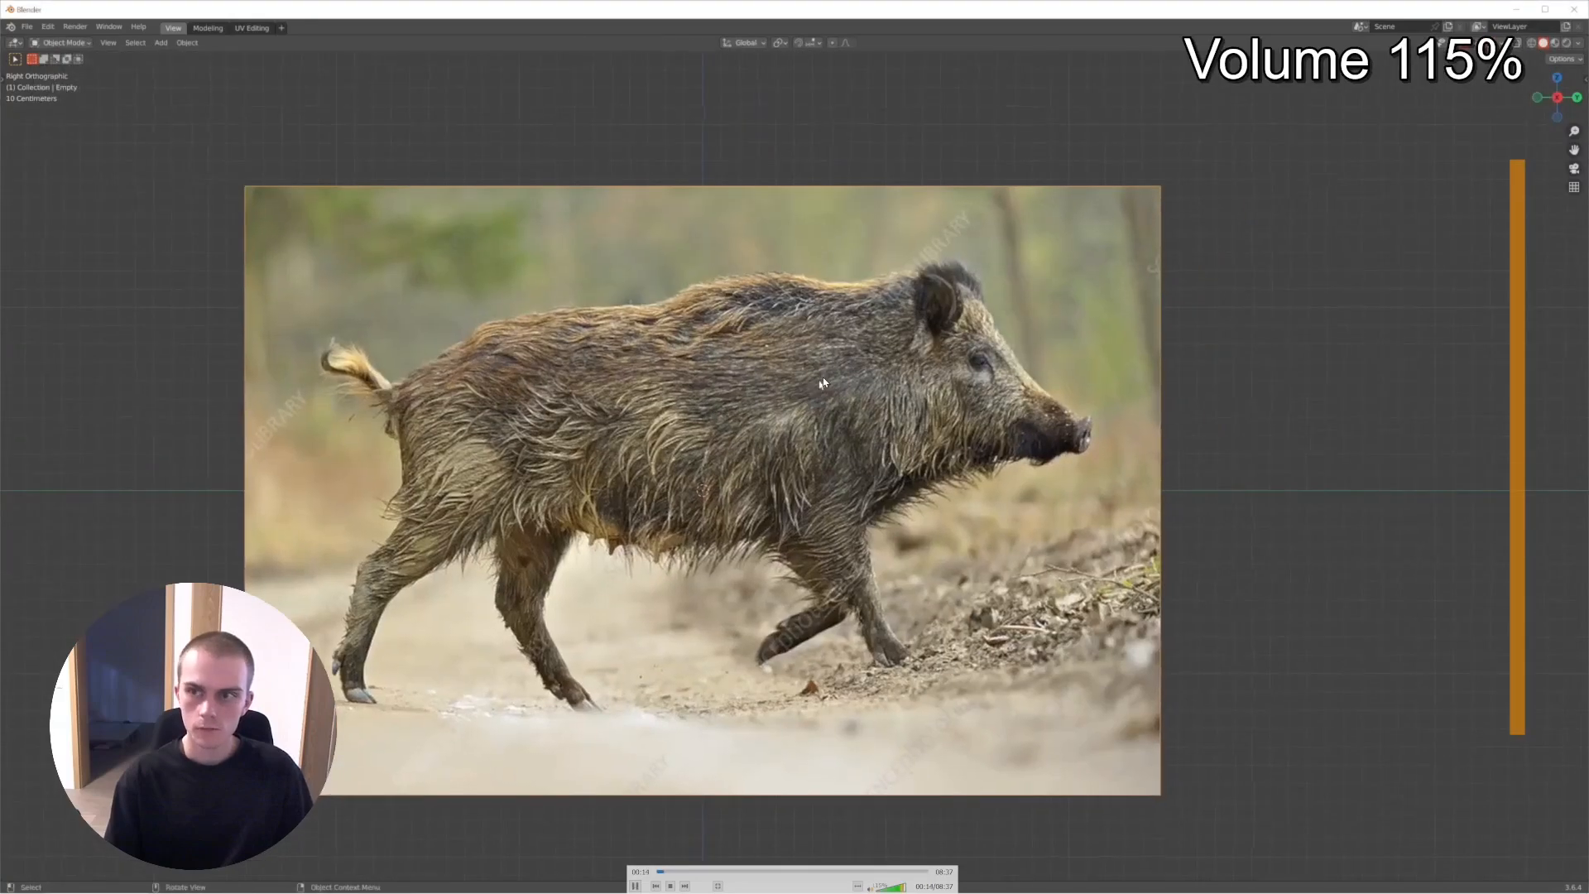
key("Down")
key("Down")
key("Down")
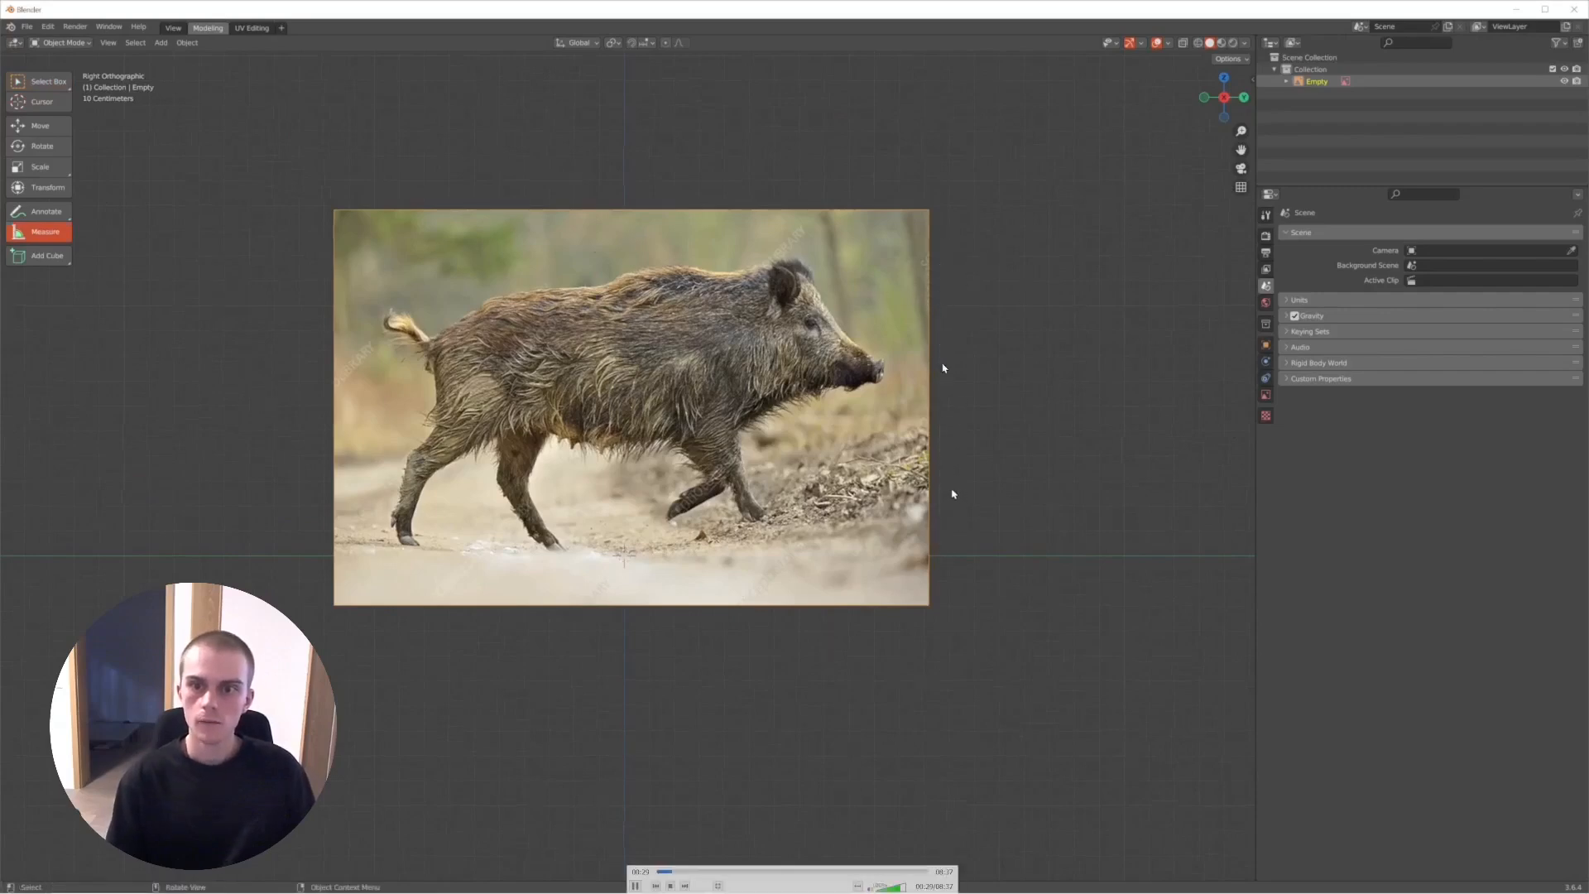
- Pause the recording at the Measure tool in the Modeling workspace, and resume playback
key("space")
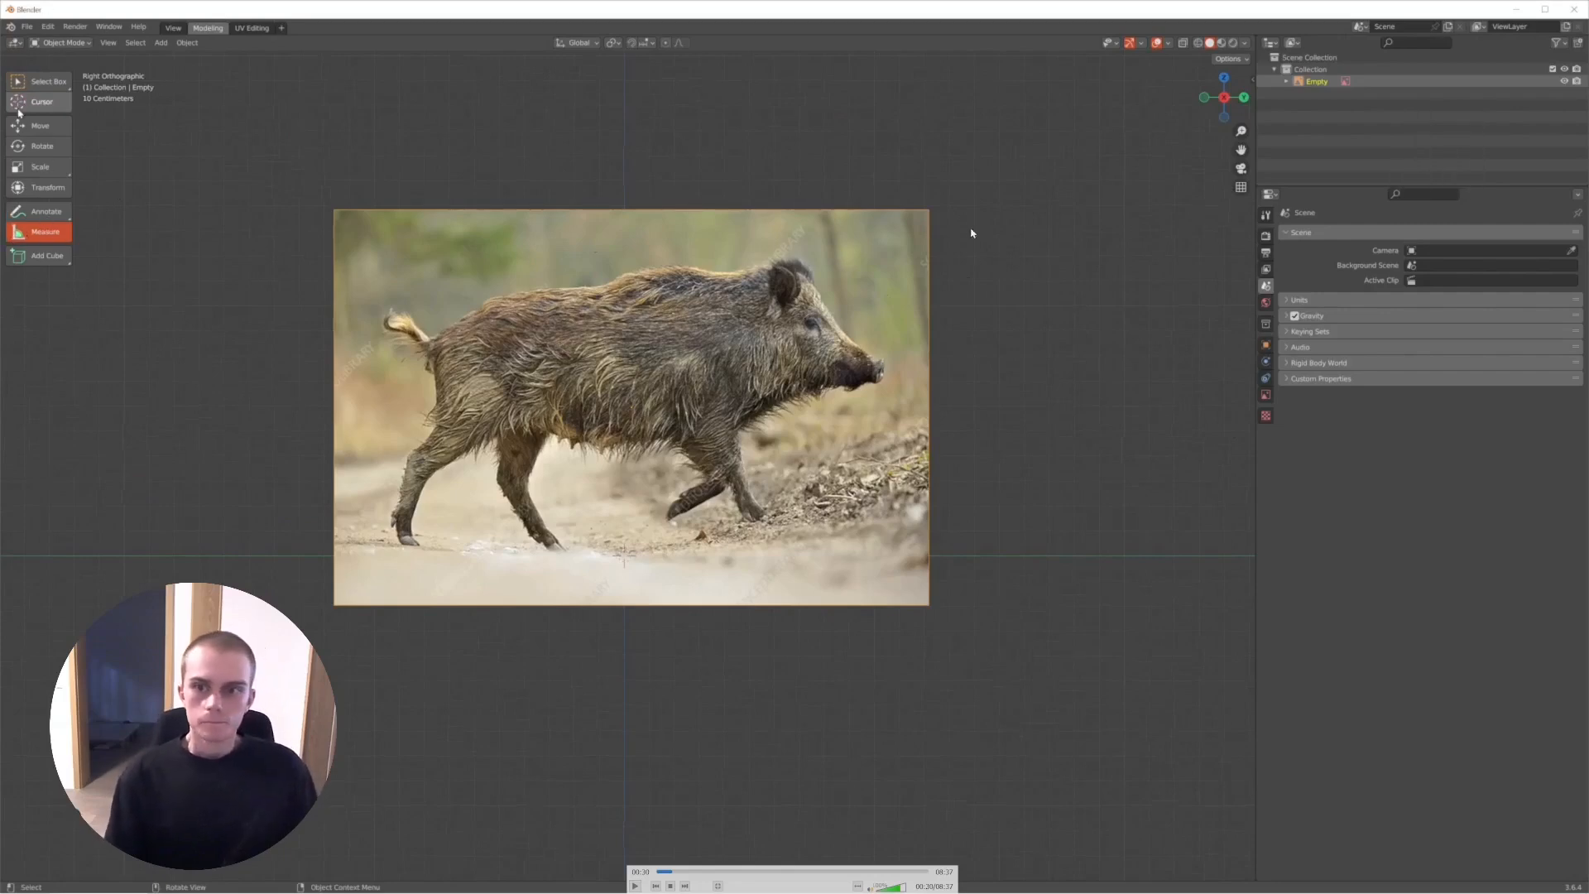
key("space")
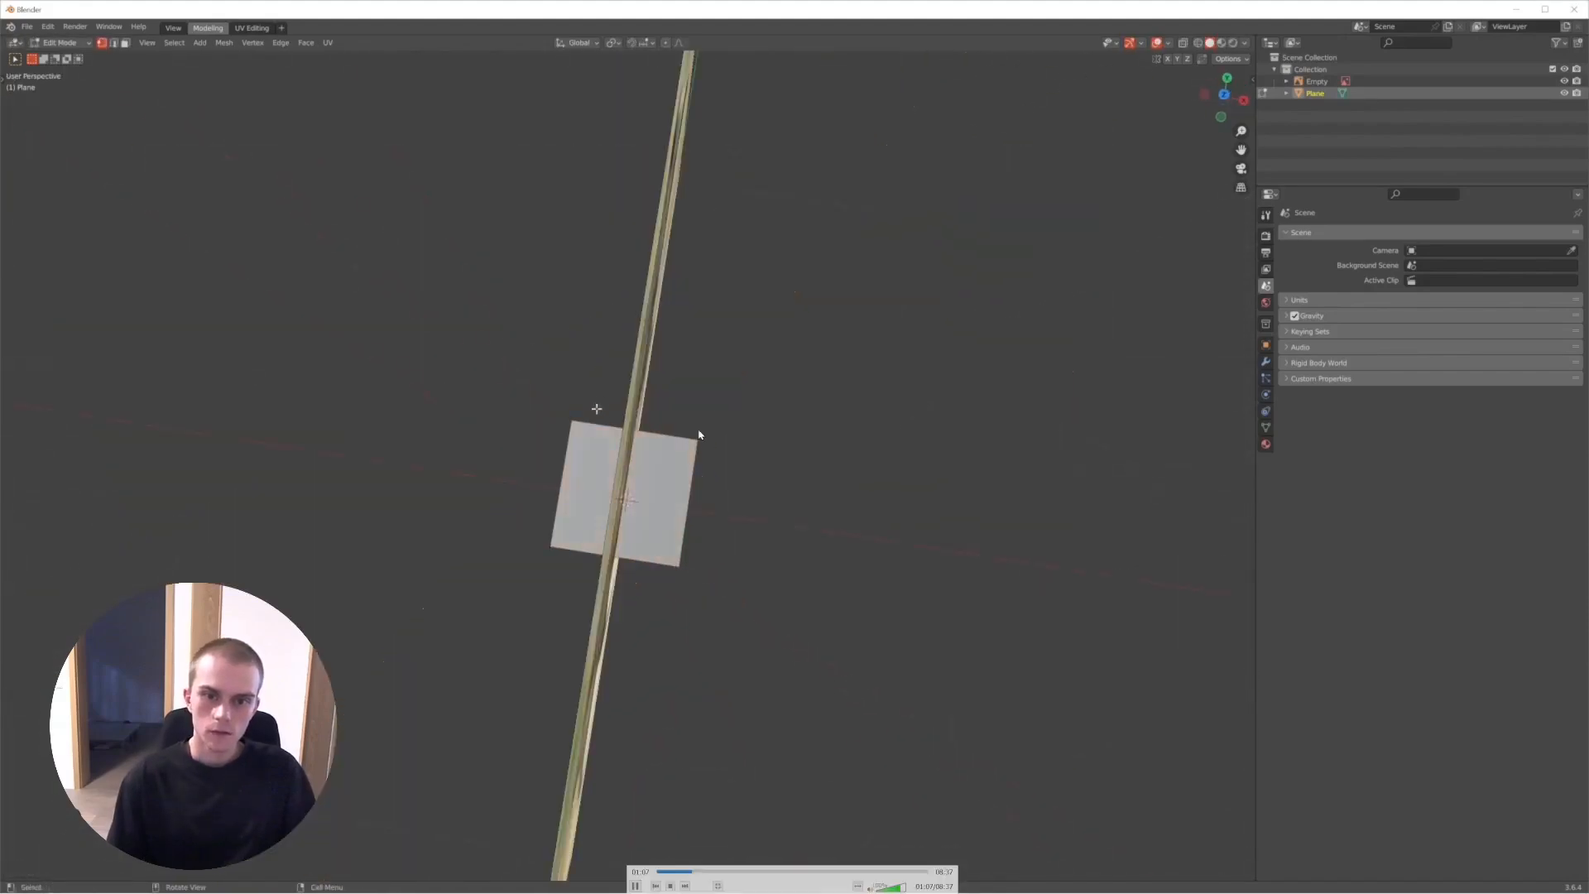
- Rewind the recording and step through the loop cut on the plane and the box selection of one half
left_click(642, 420)
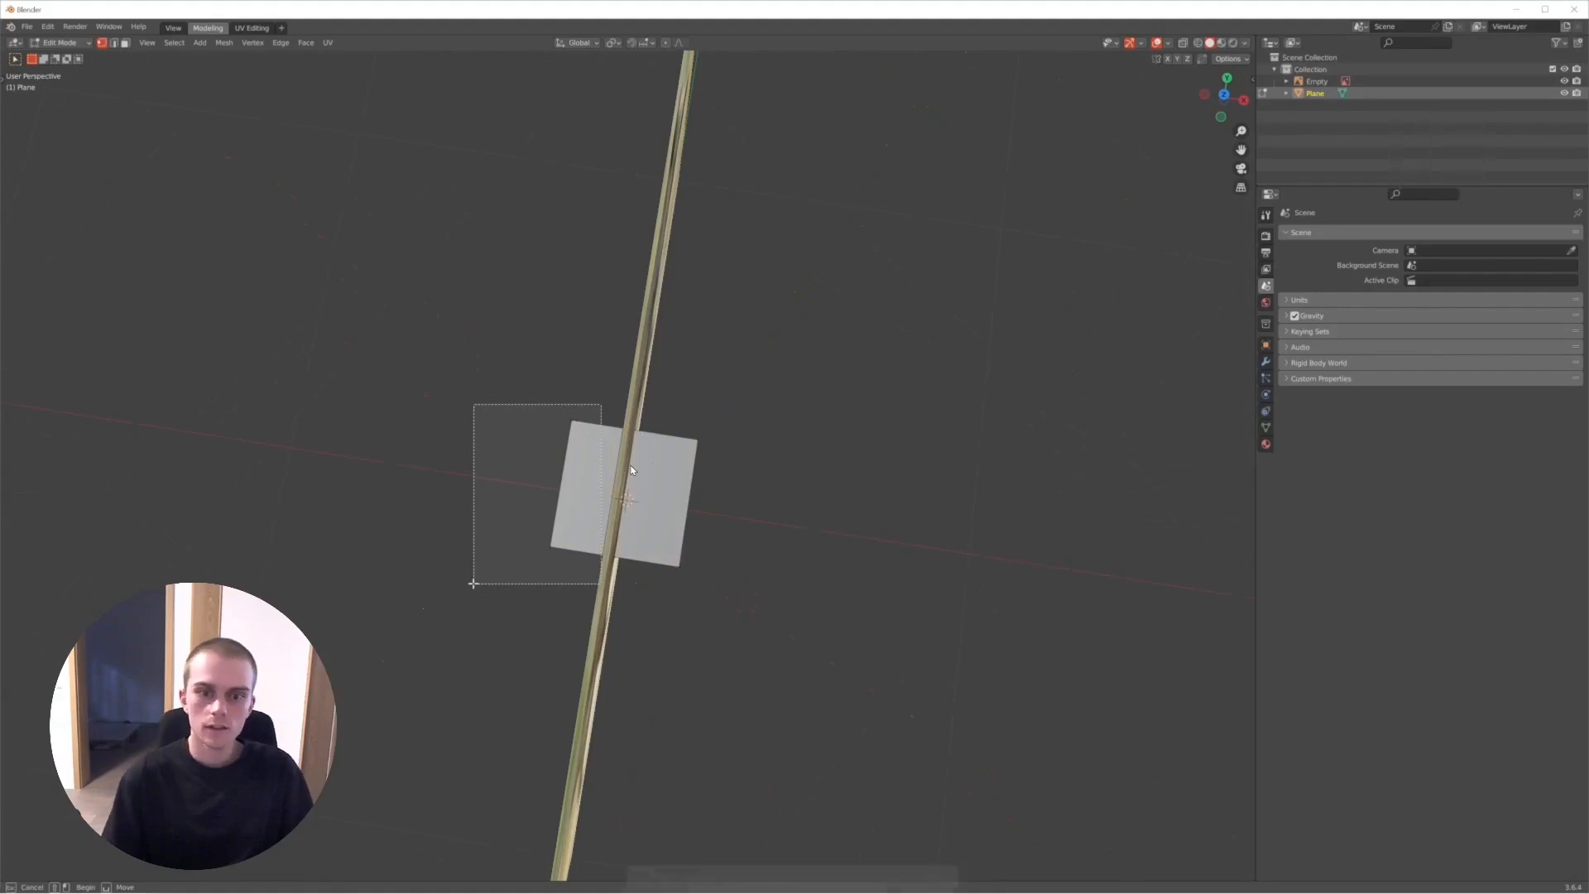
key("Left")
key("space")
key("space")
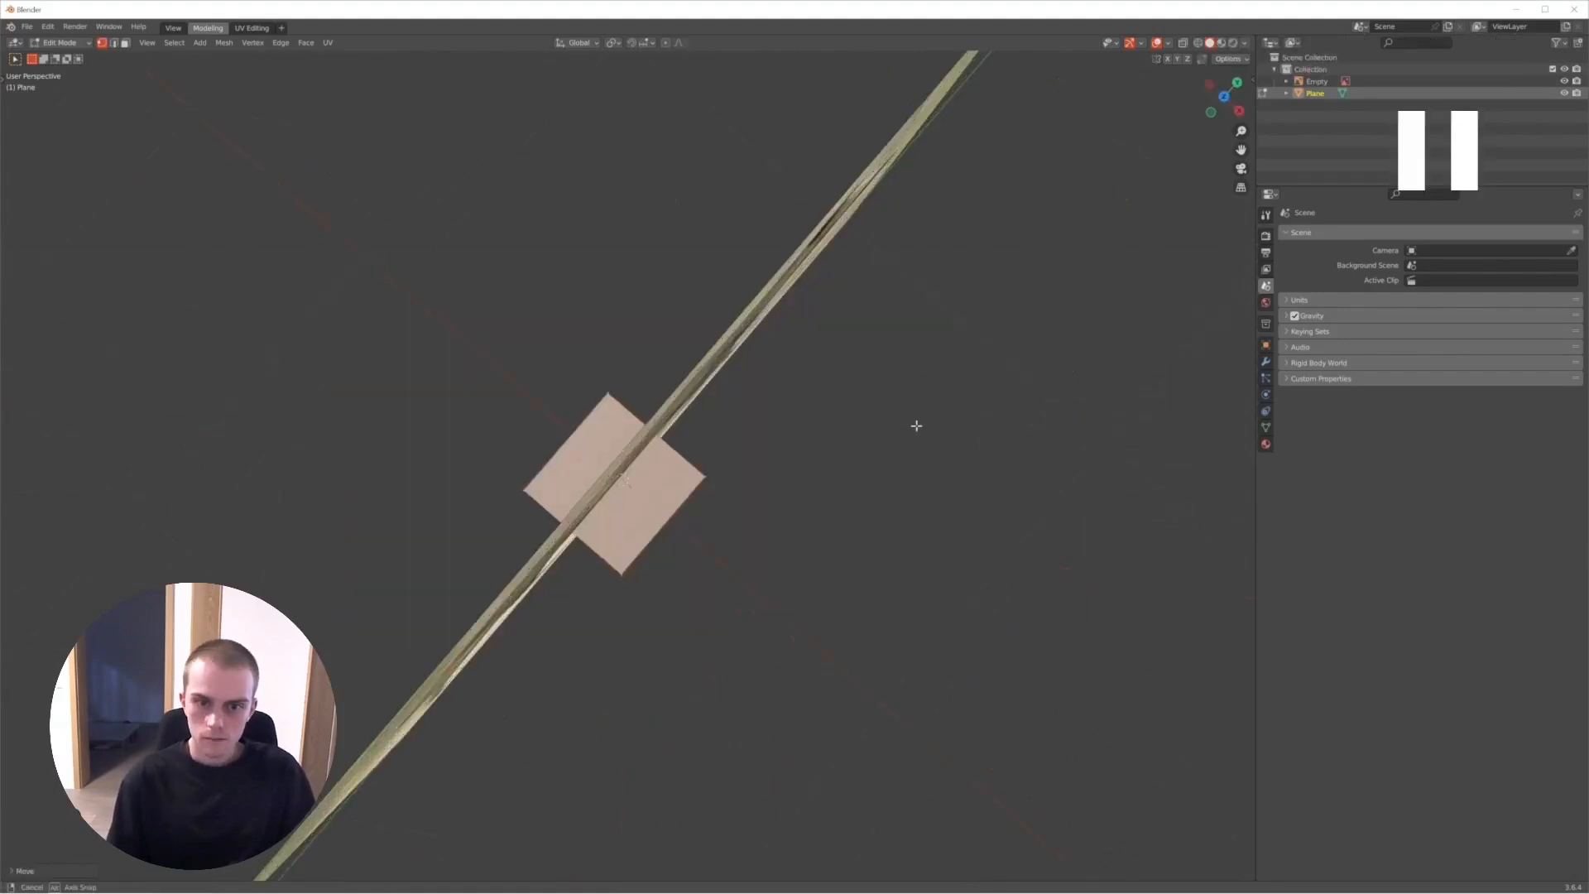
key("space")
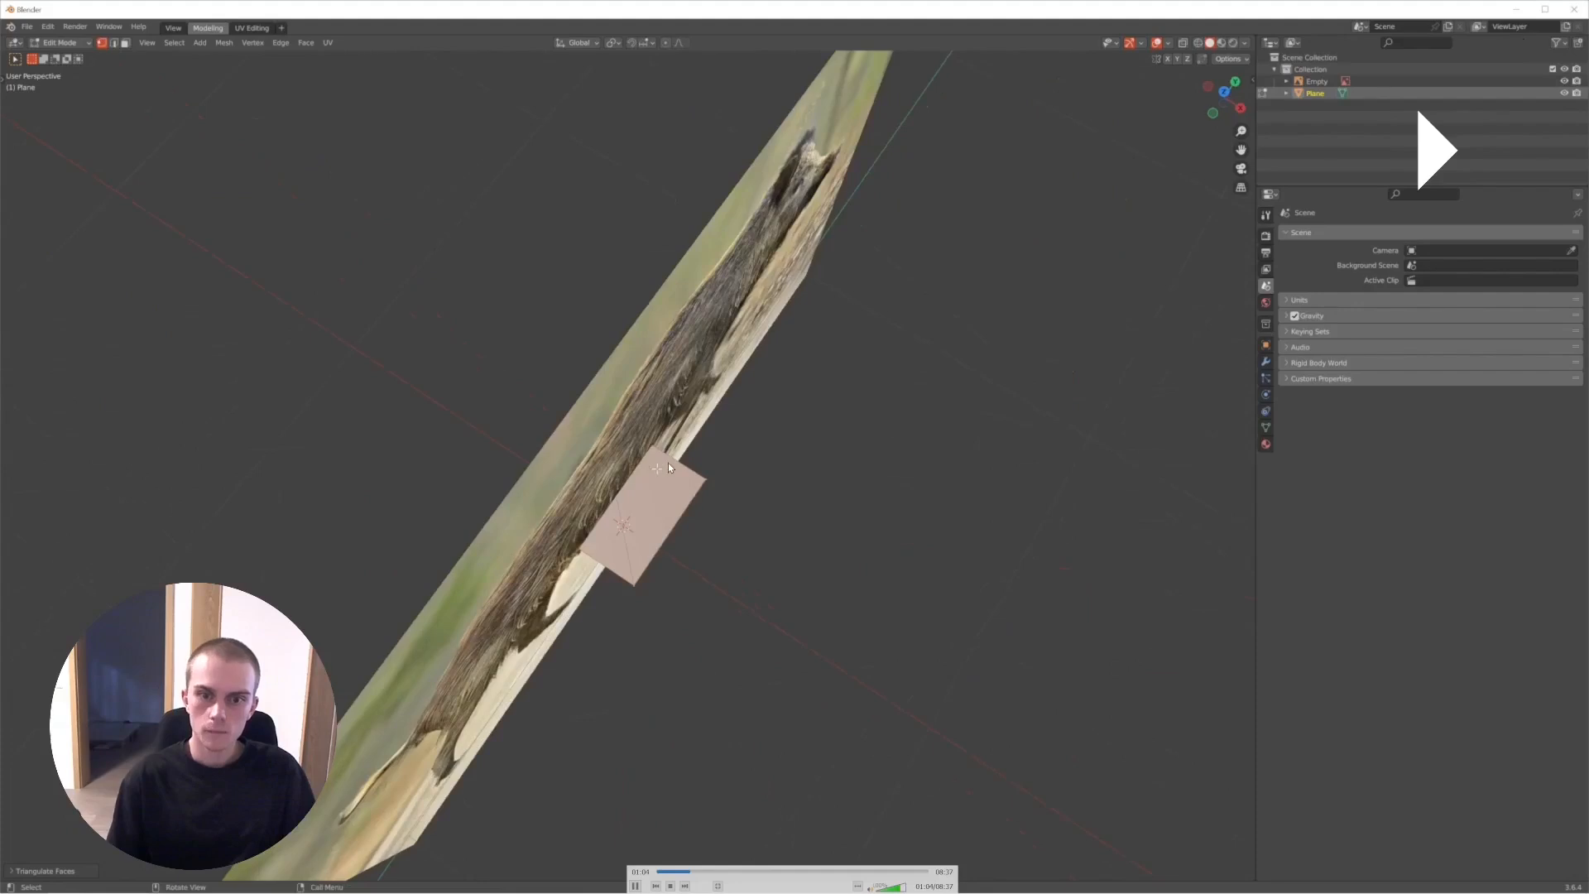
key("space")
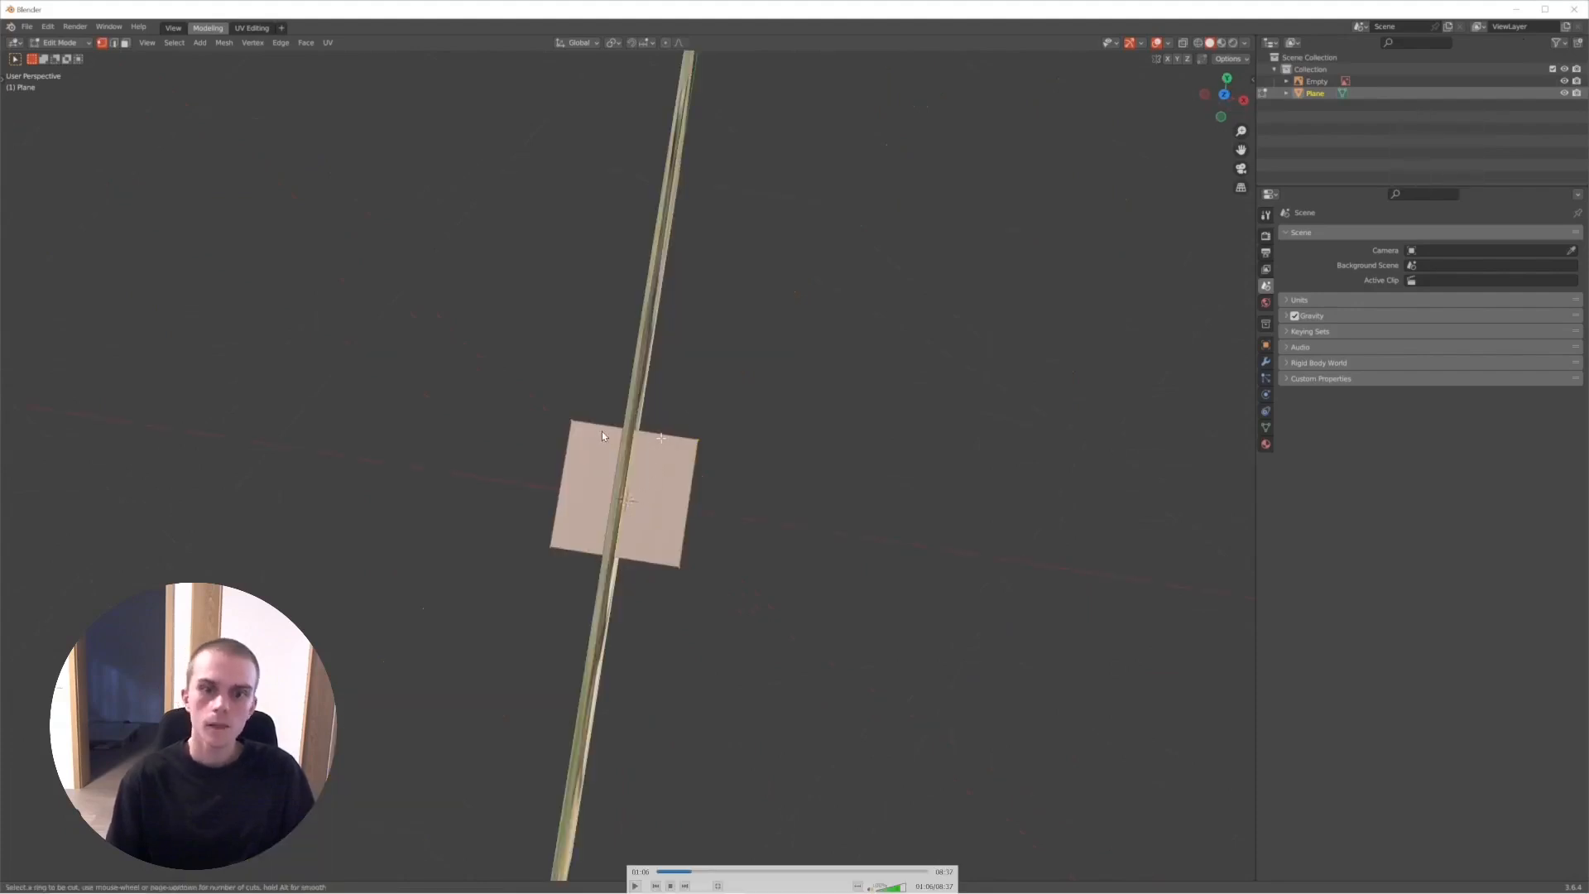
key("space")
key("space")
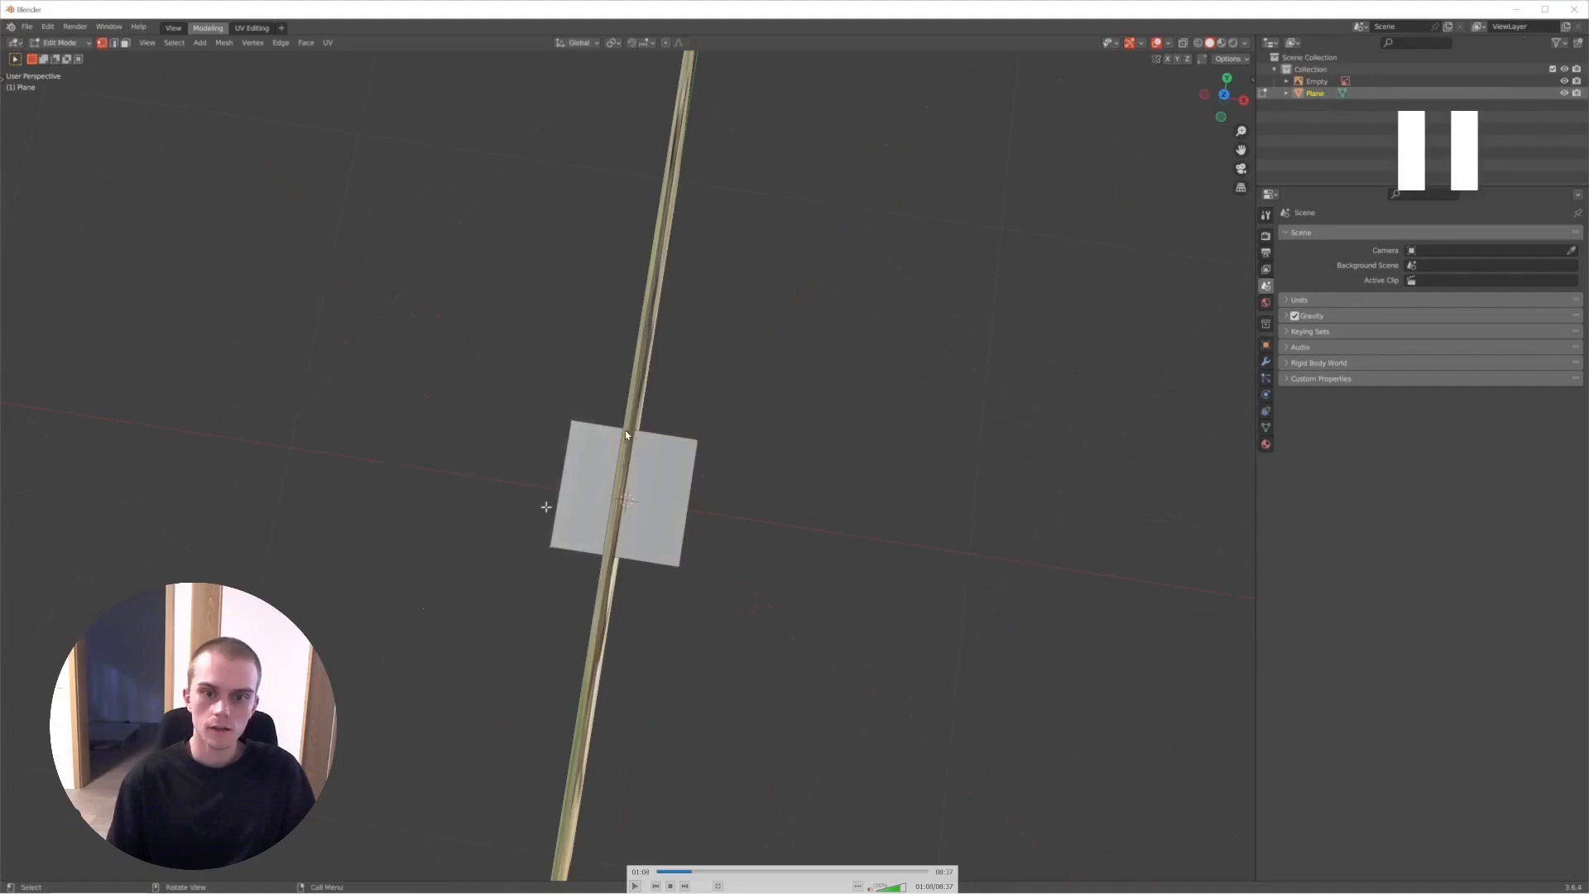
key("space")
key("space")
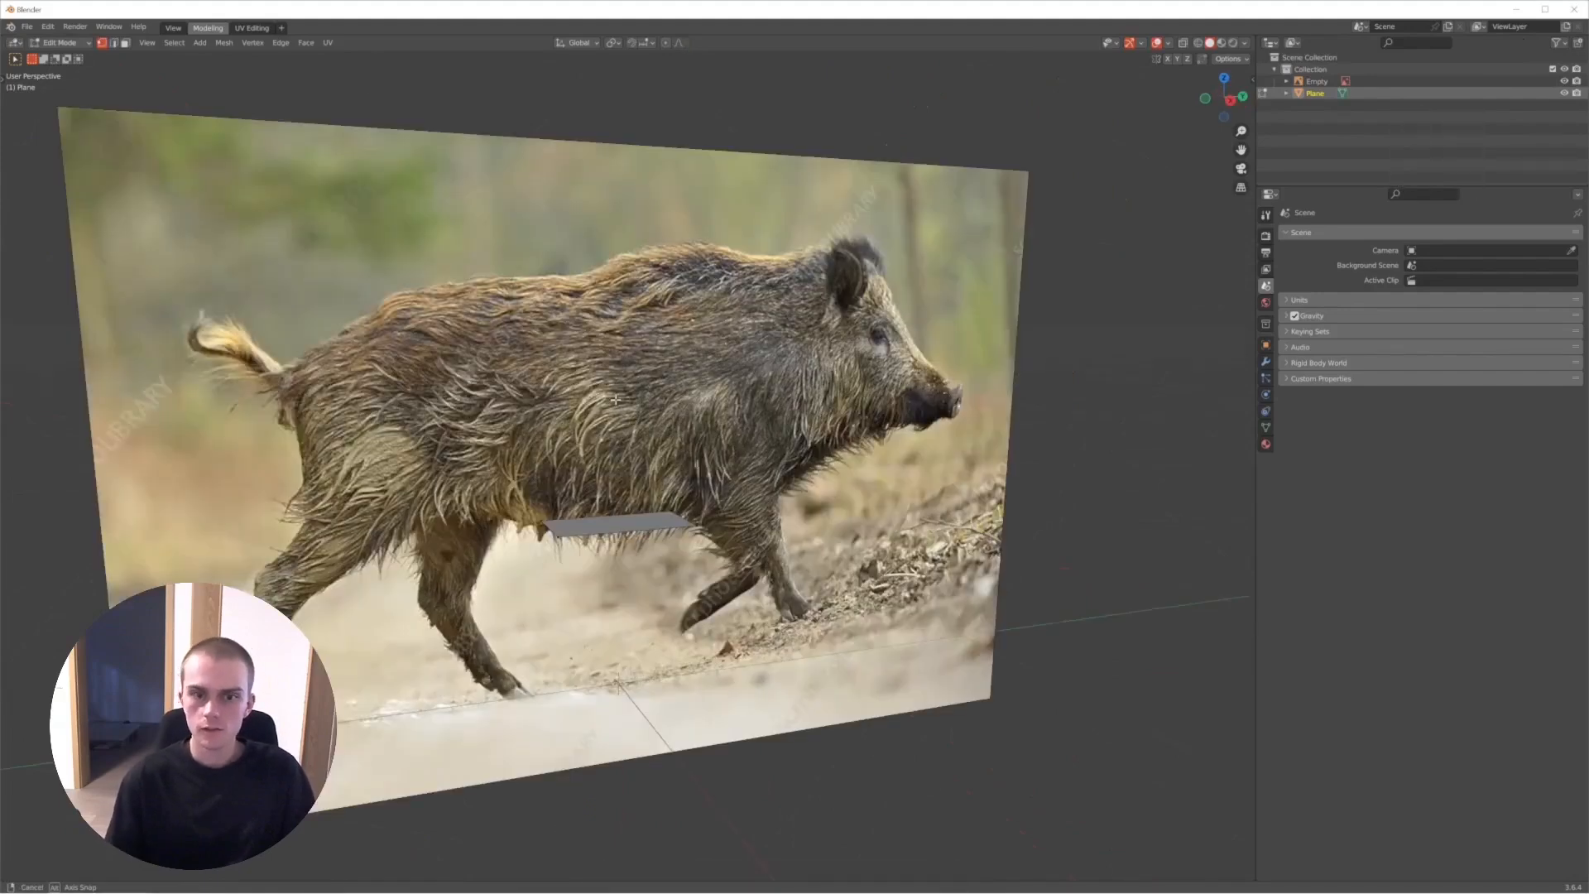
- Follow the recording as the plane gets a Mirror modifier on X with Clipping and is viewed in right orthographic view
key("space")
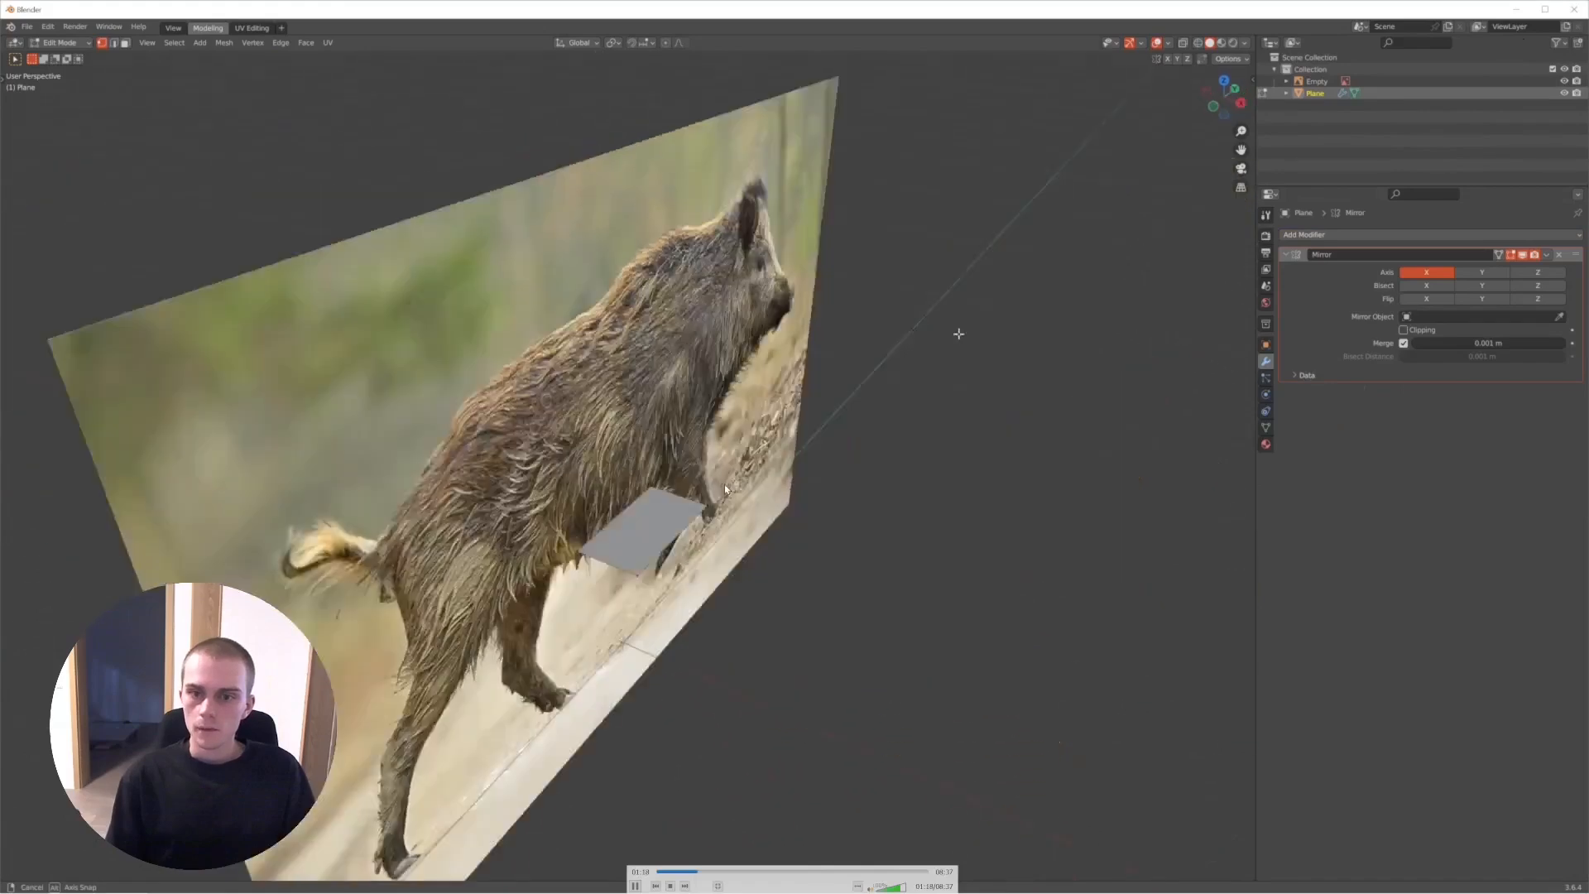
middle_click_drag(727, 489, 599, 494)
key("KP_3")
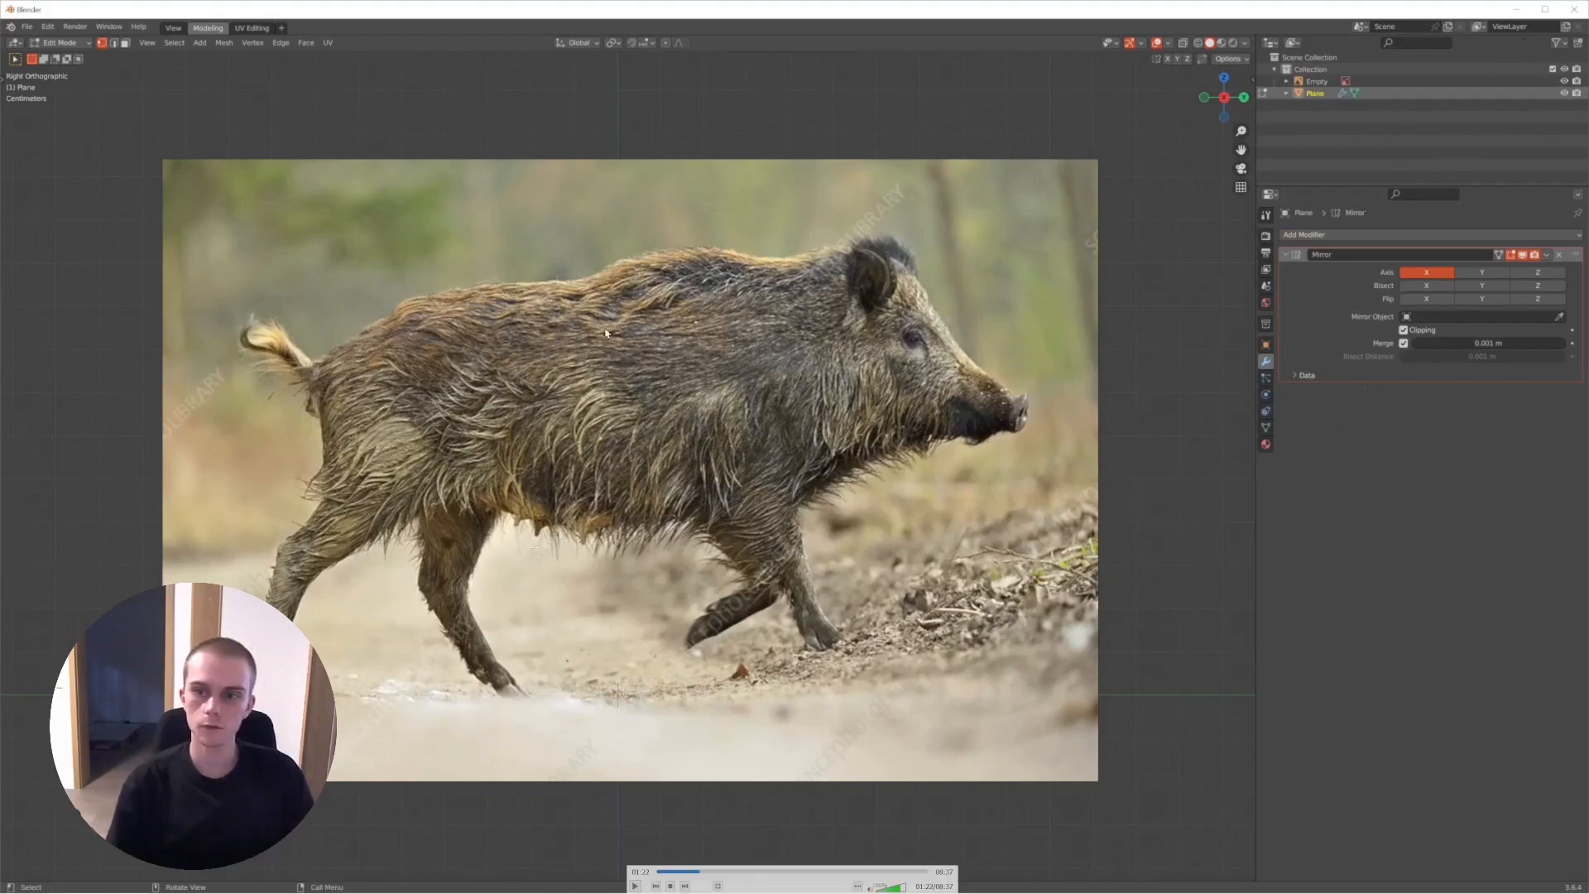
- Step through the recording's extrusion of the plane from the boar's belly up towards its back in right orthographic view
key("space")
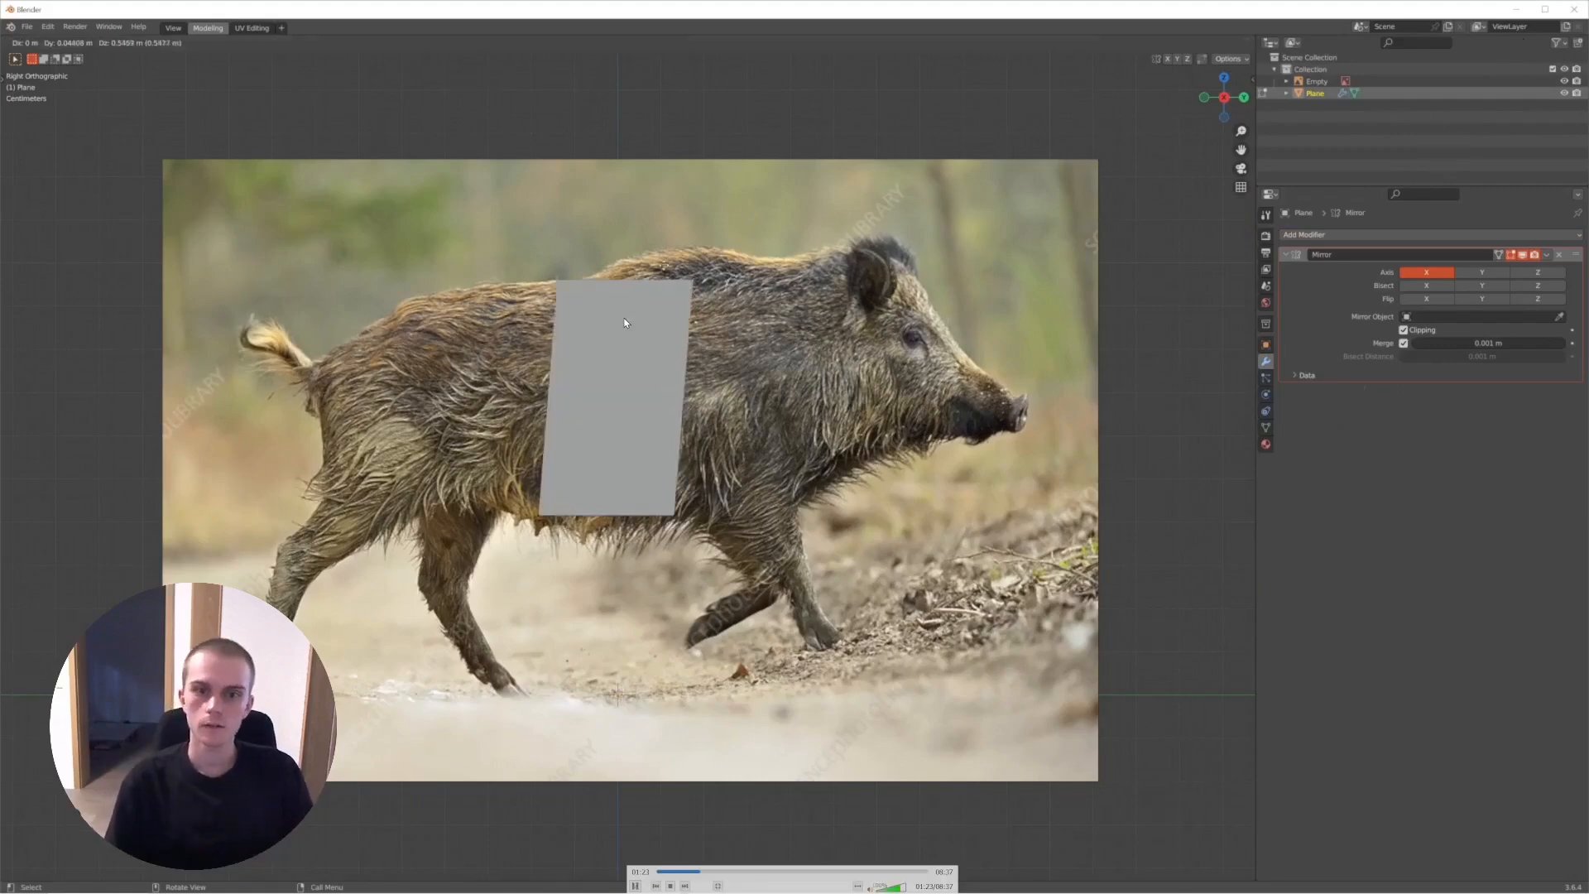
key("space")
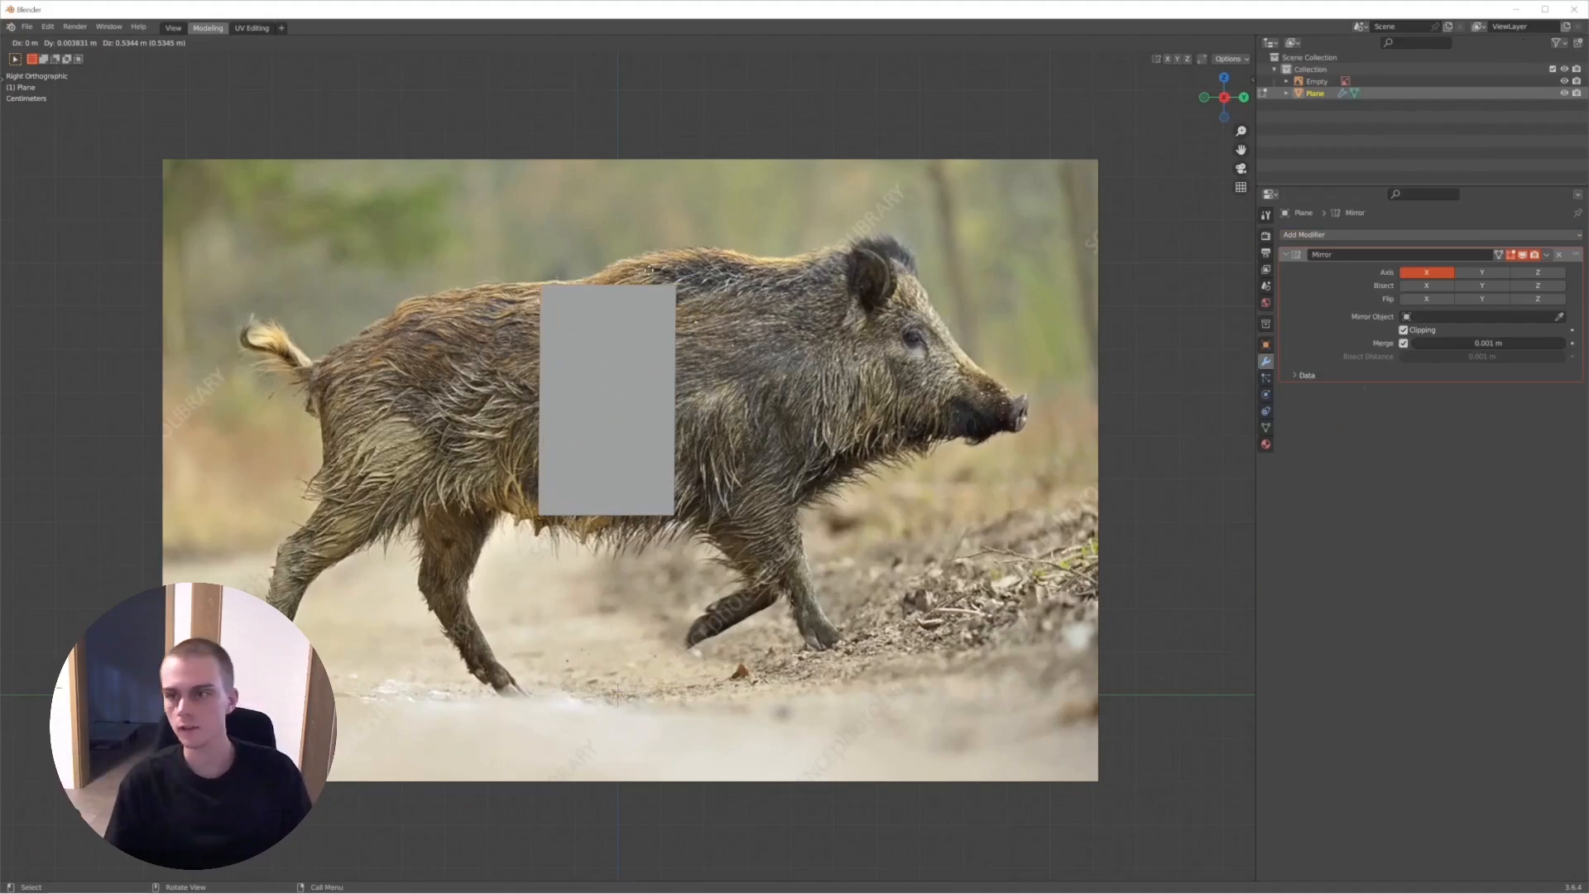
key("space")
key("space")
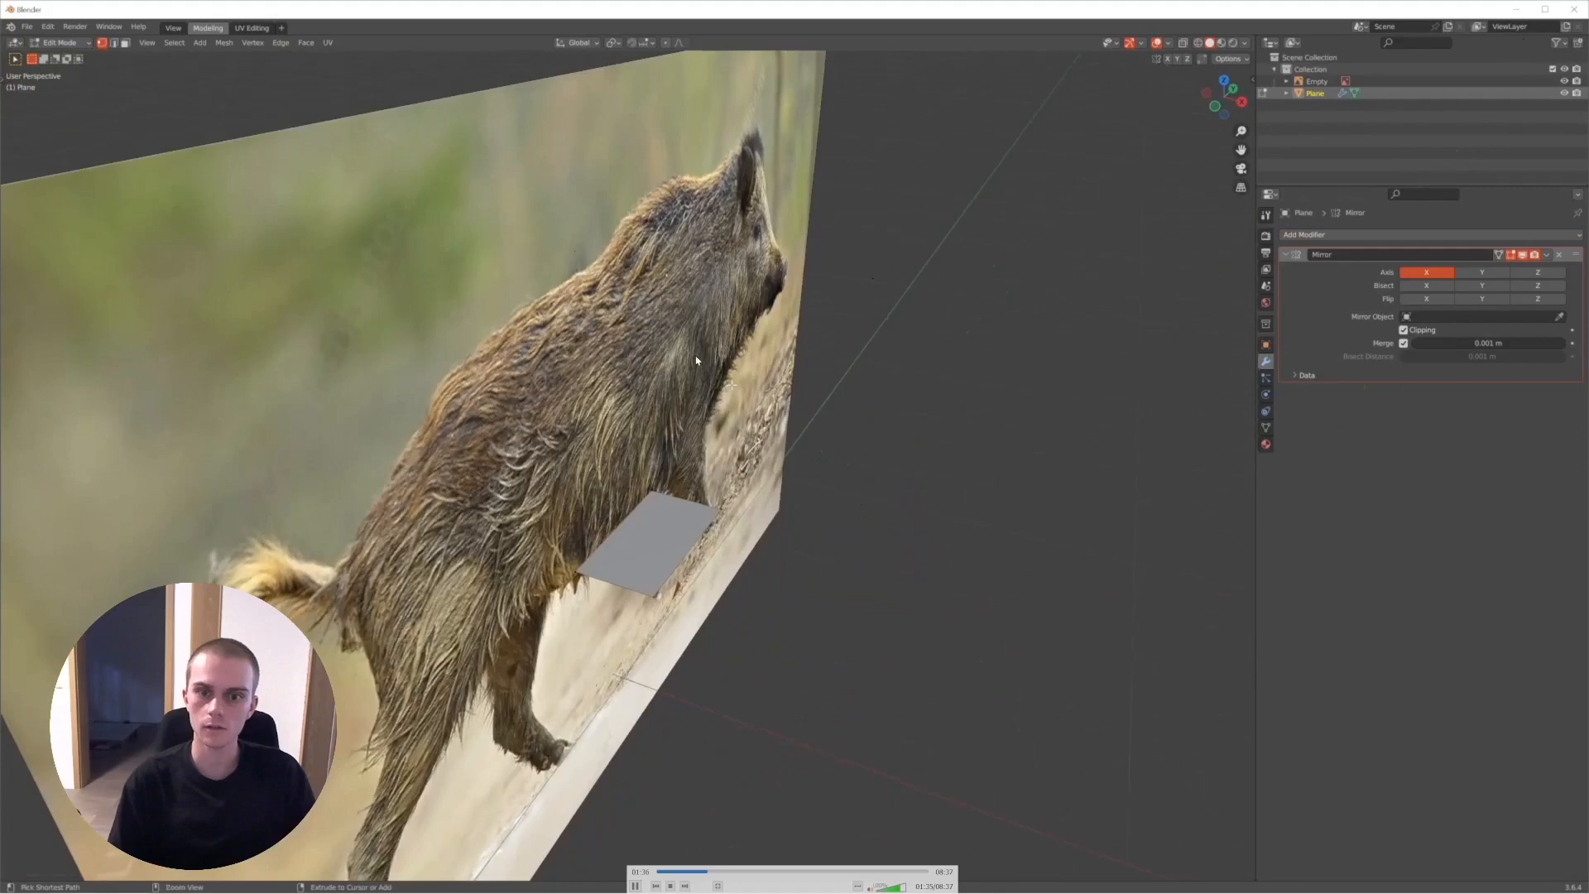
- Step through the recording's X-ray toggle and right orthographic view, and play on to the mirrored side panels extruded along the boar's body
key("space")
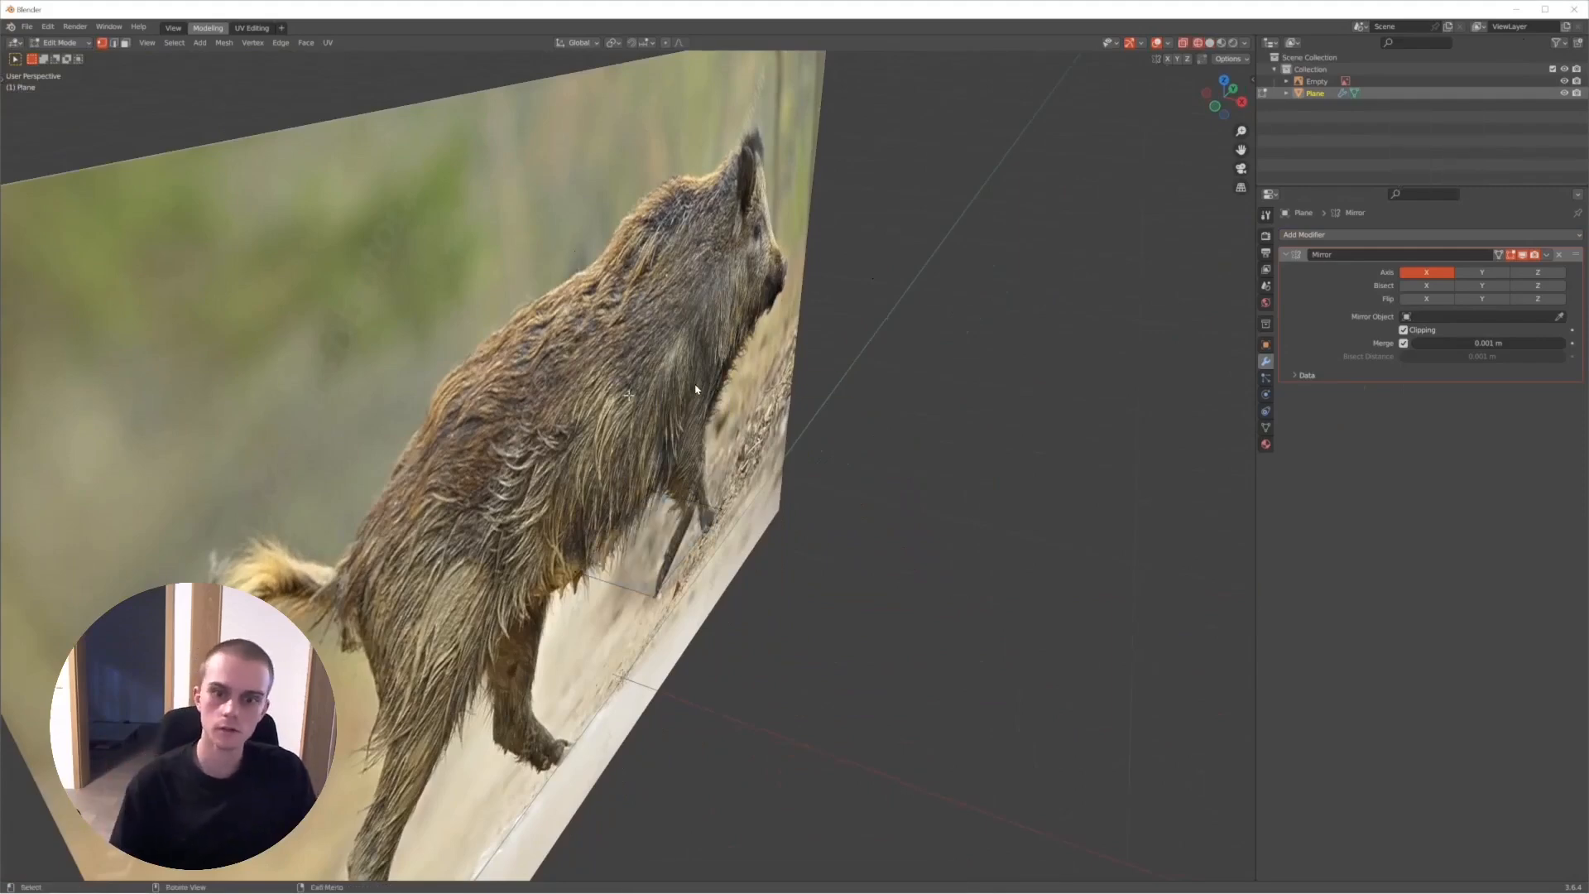
key("space")
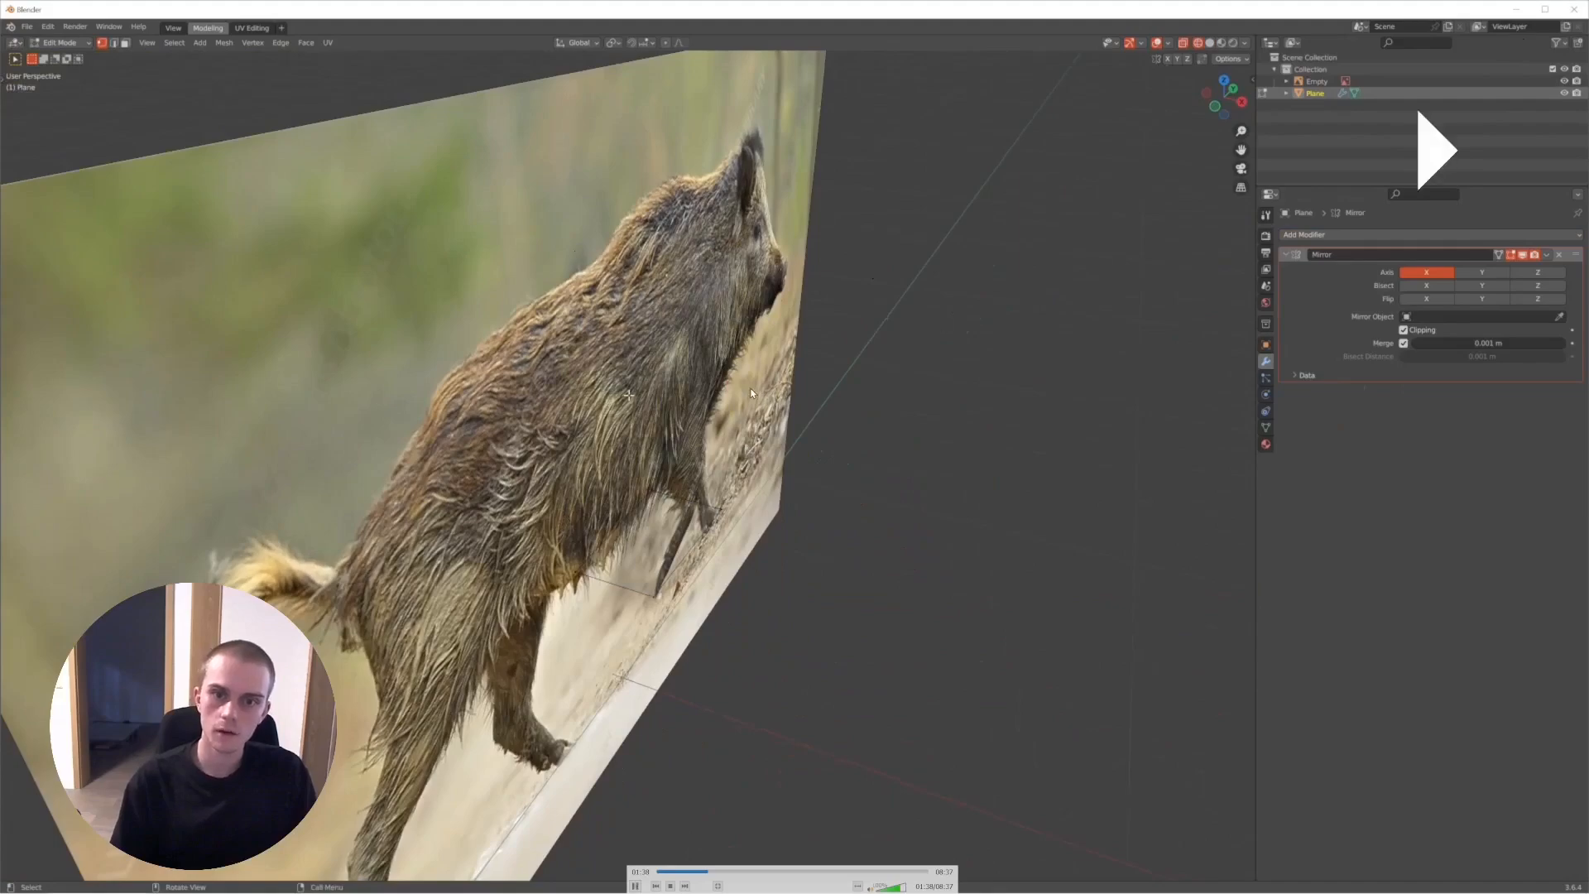
key("space")
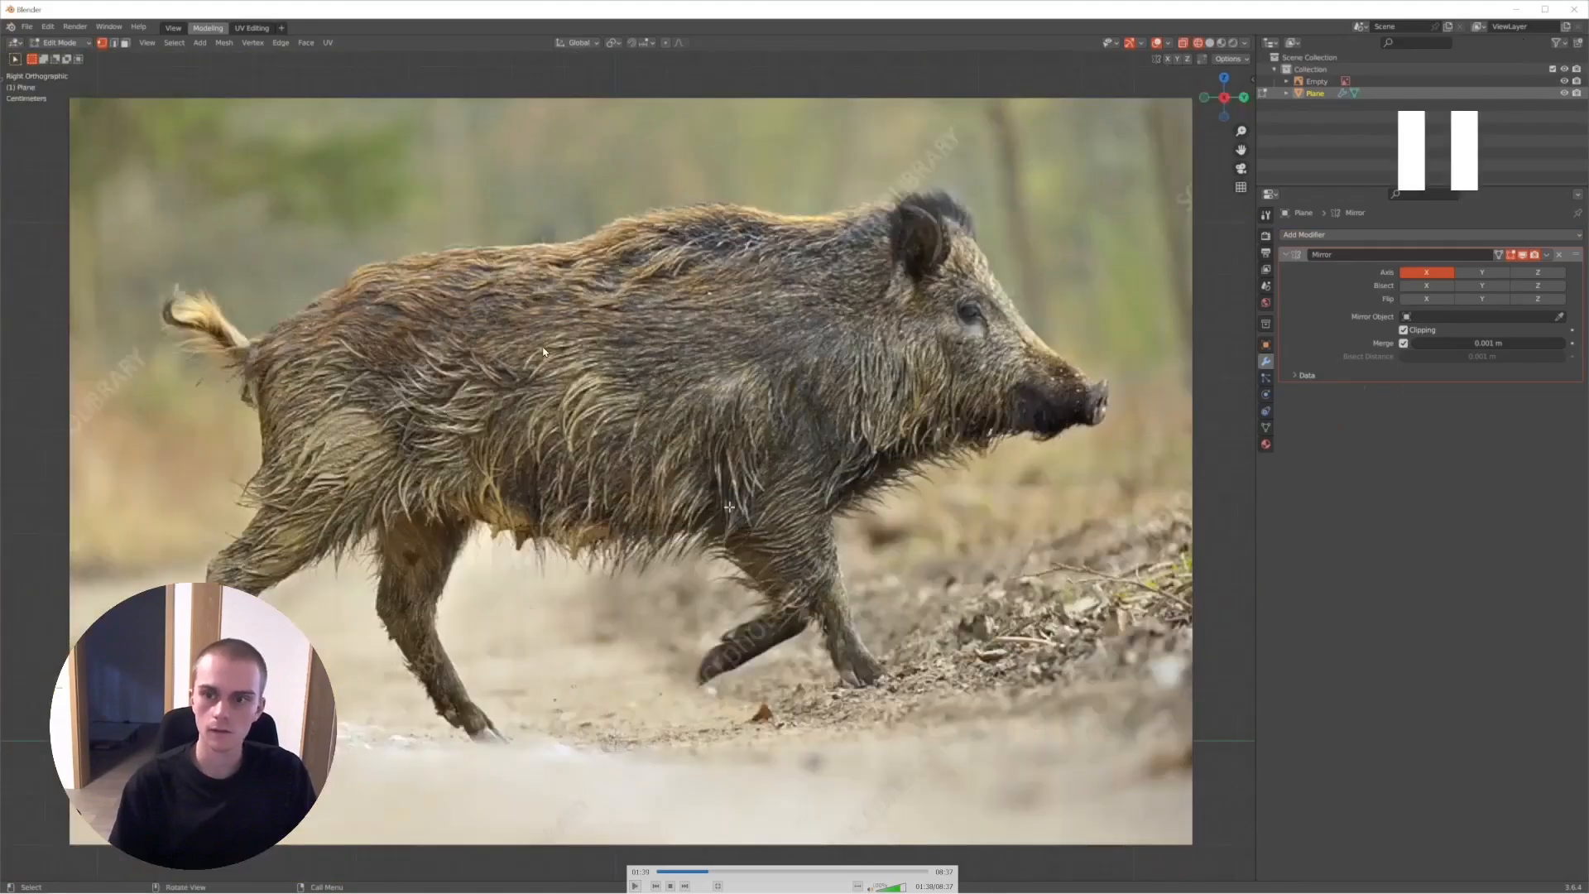
key("space")
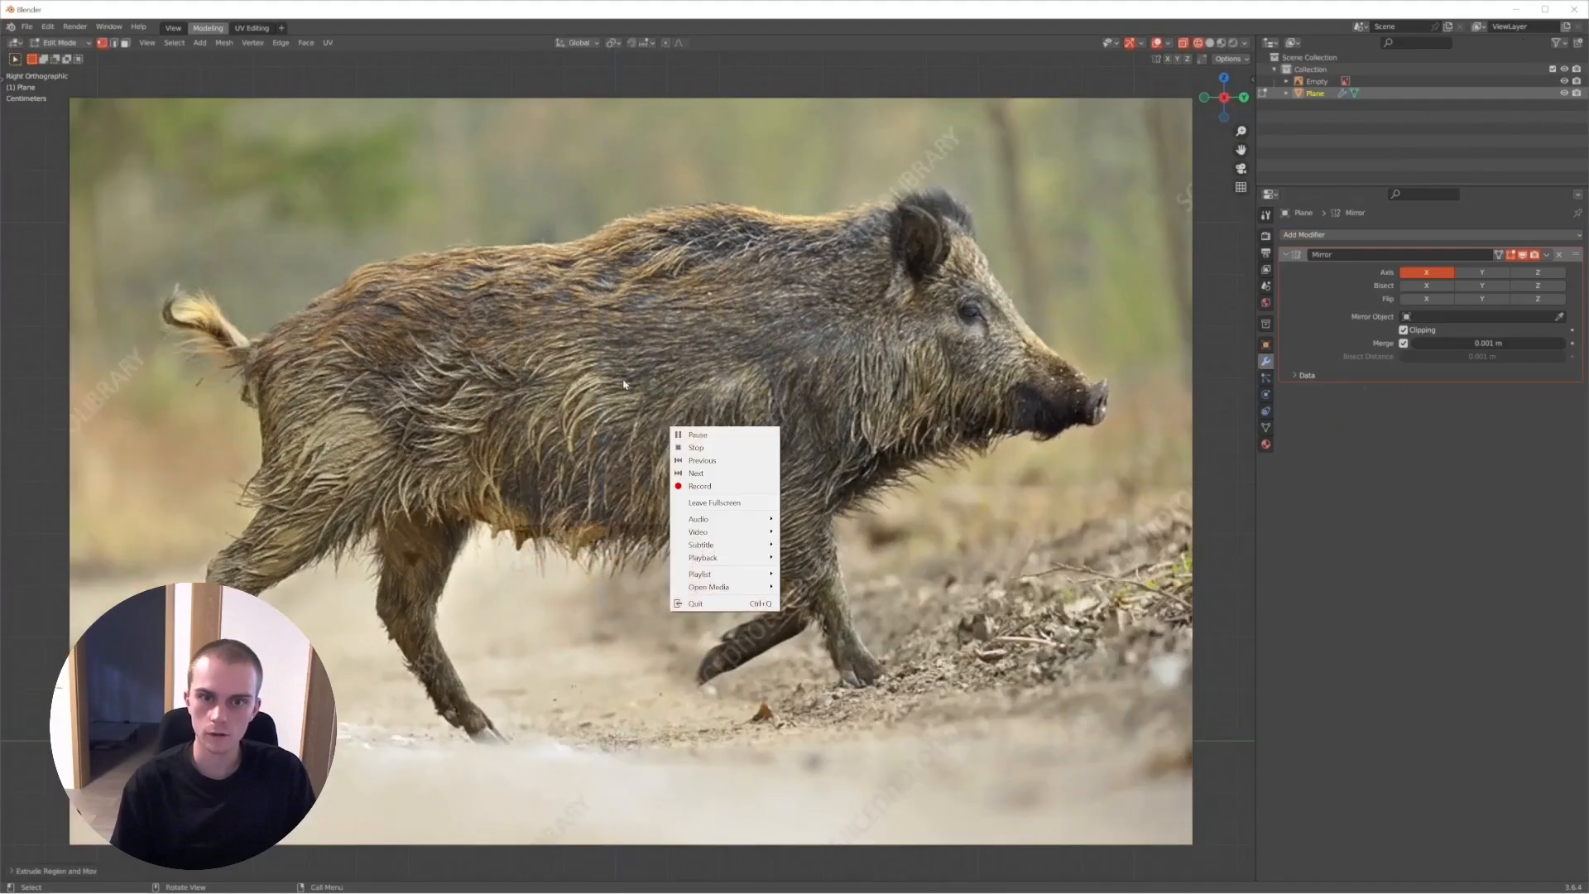
key("space")
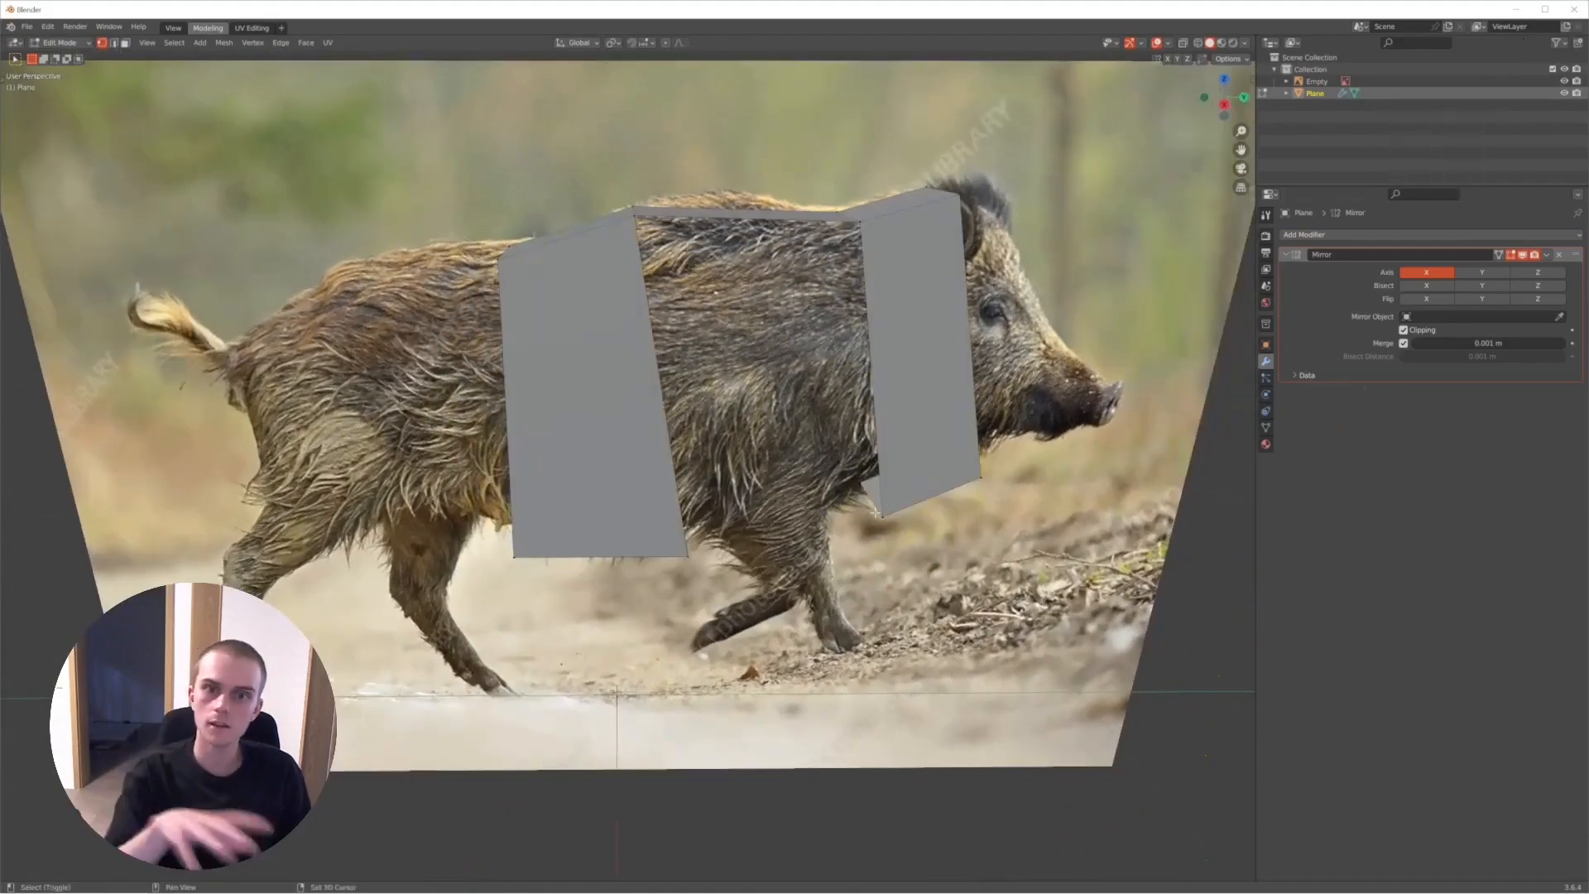
- Play the recording on to the filled side faces that join the mirrored panels into a solid boar torso
key("space")
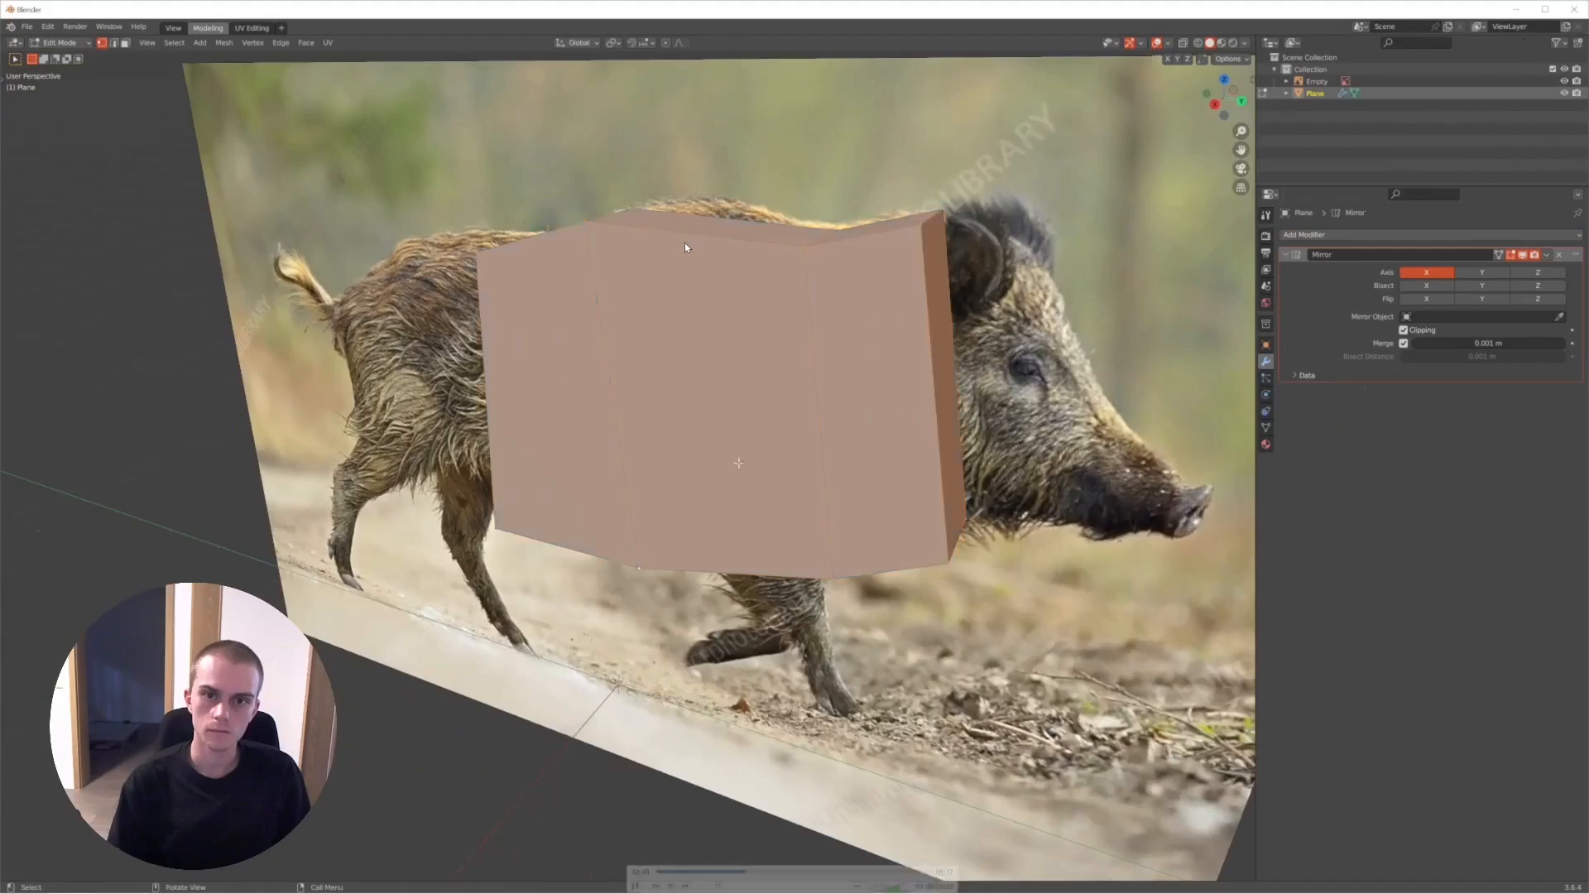
key("space")
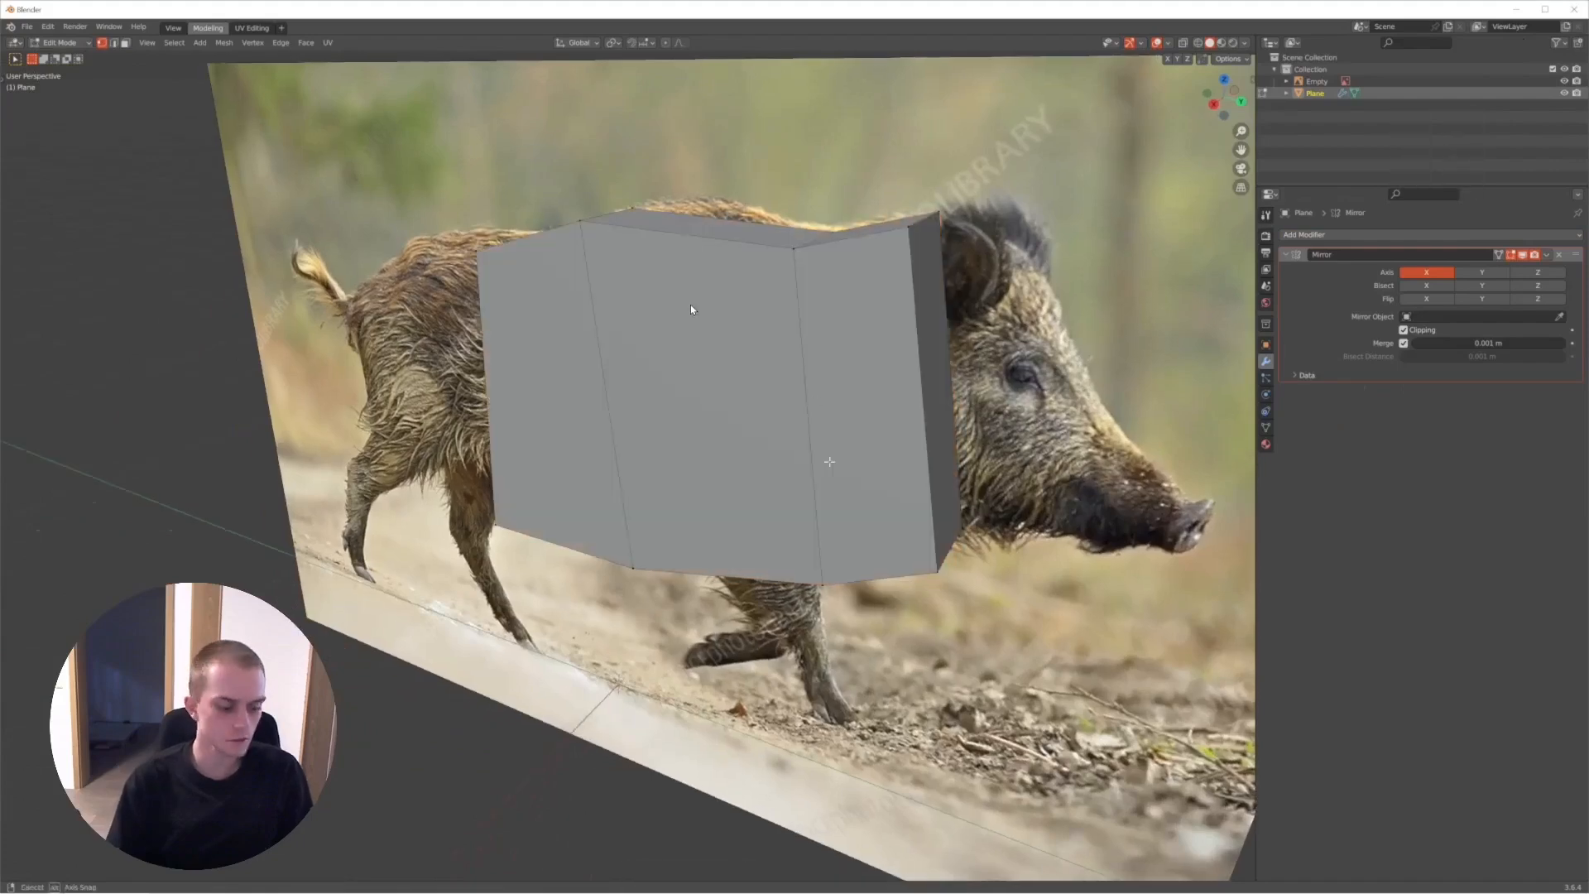
mouse_move(646, 299)
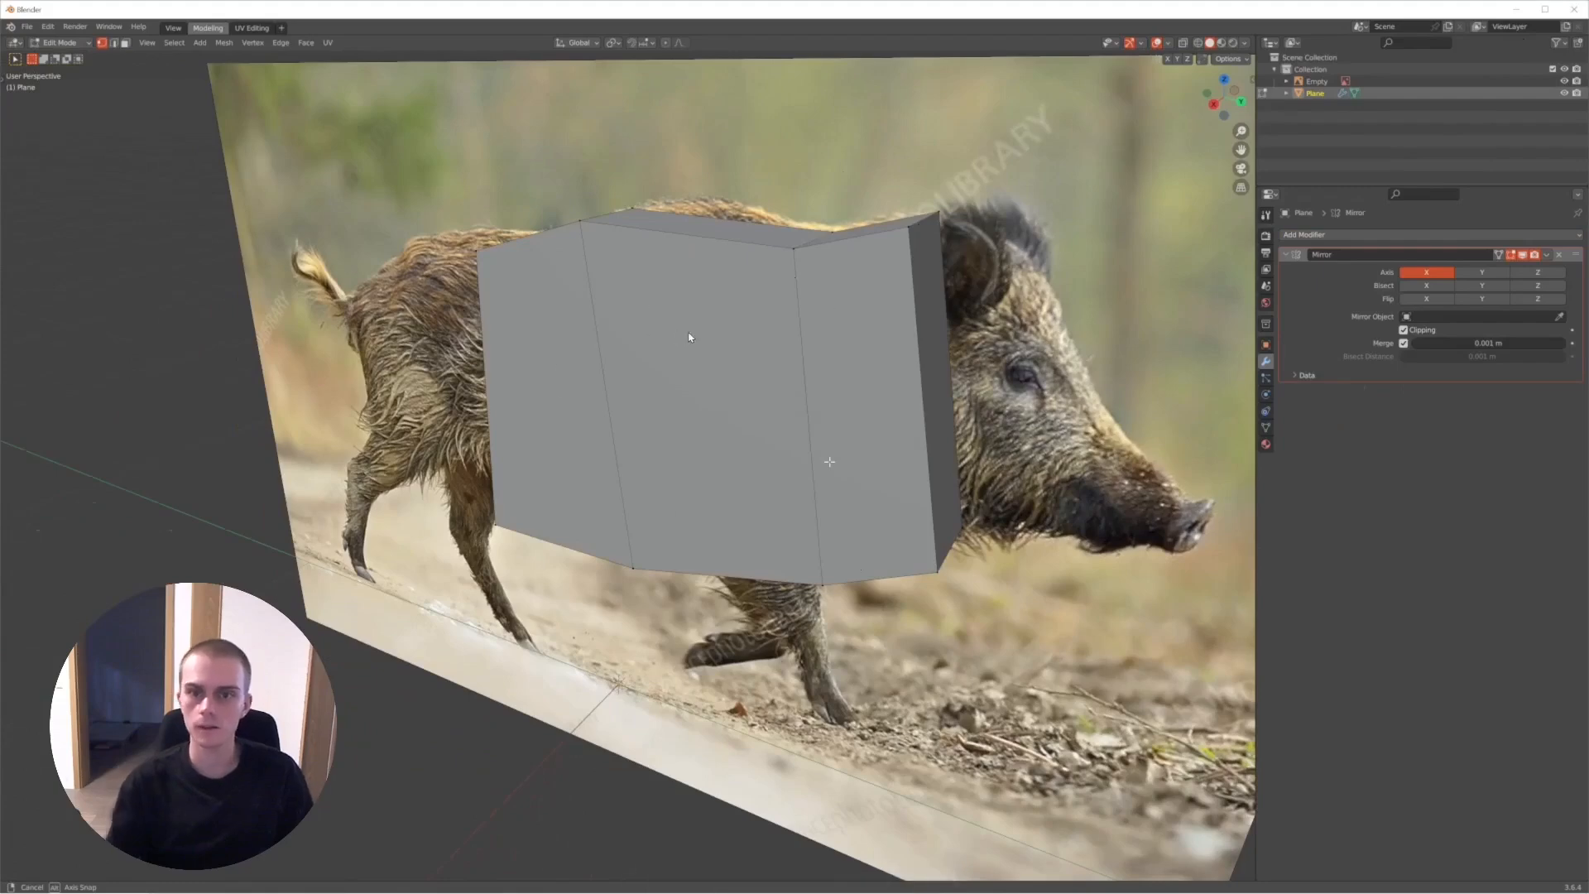
- Step through the recording's placement of the front vertices that taper the torso into the boar's head and snout in right orthographic view
key("space")
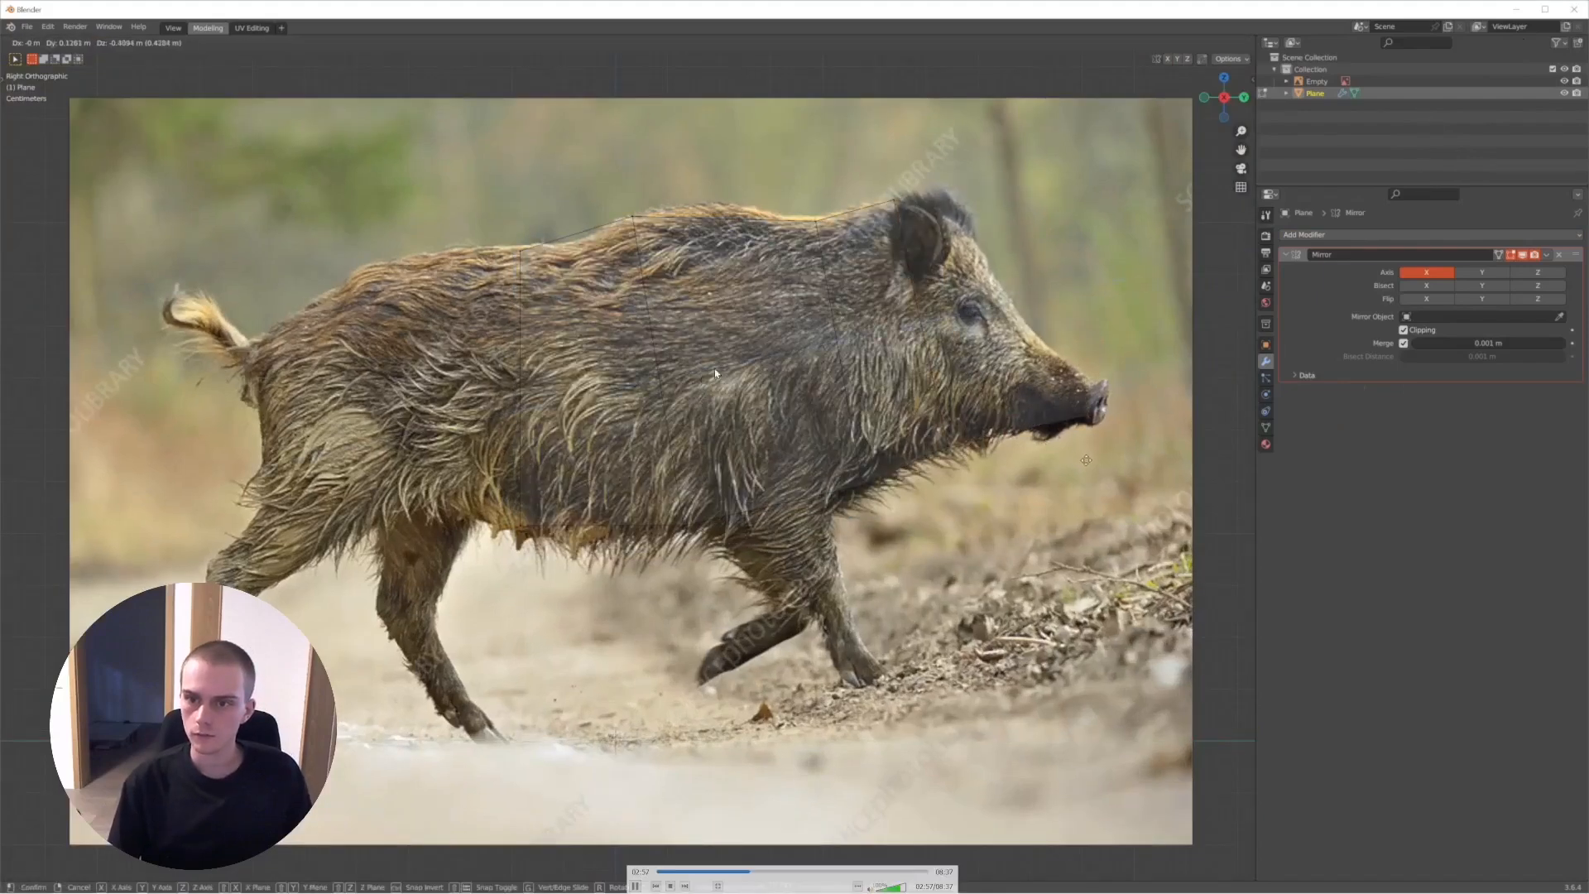
key("space")
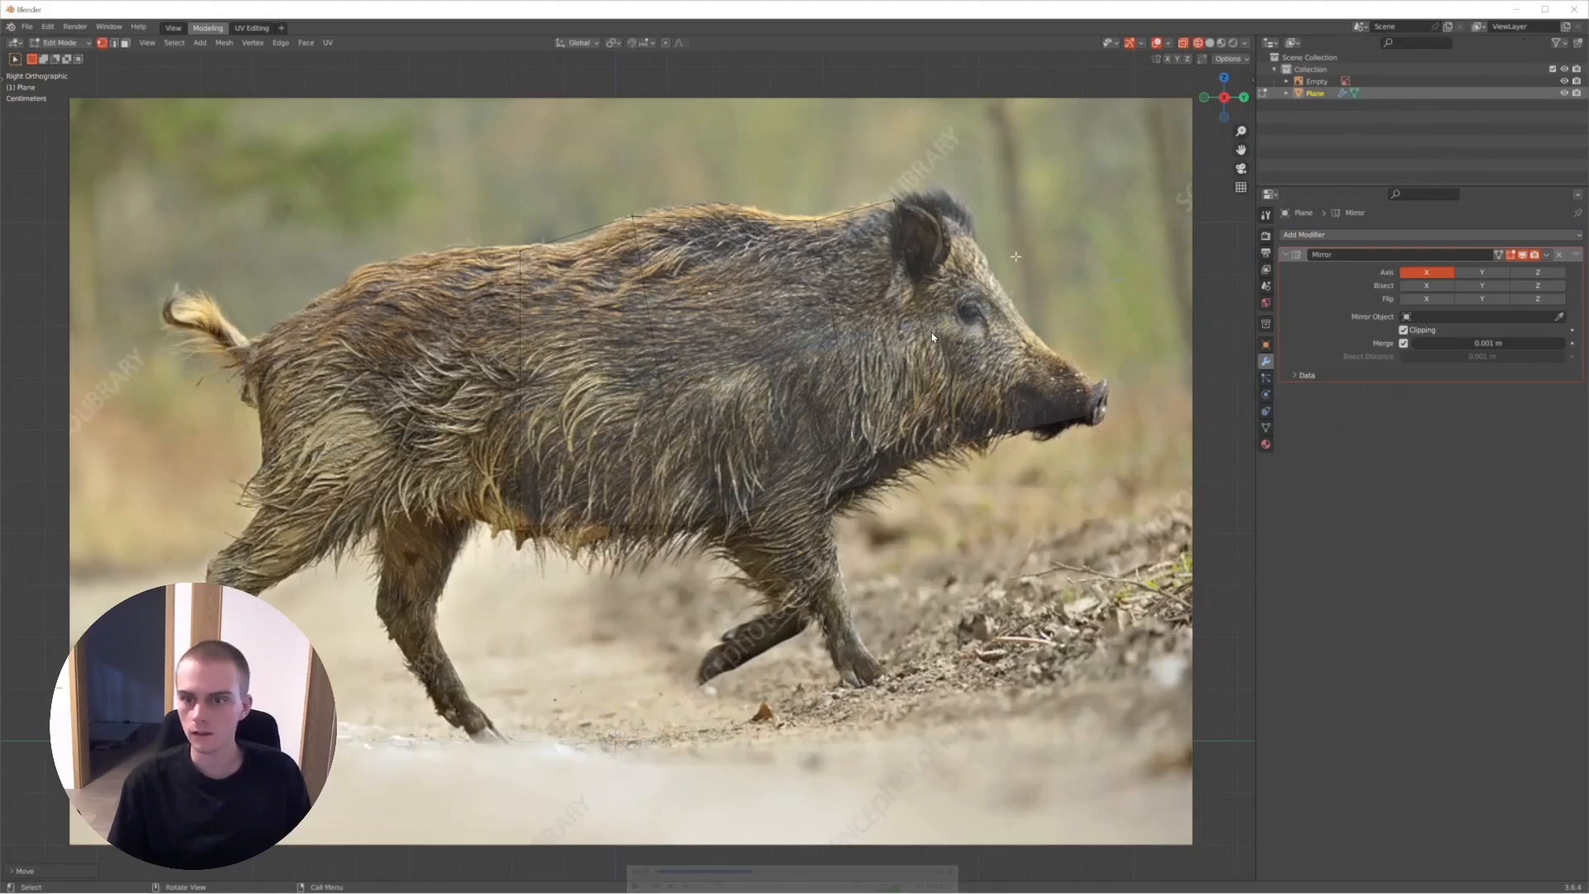
key("space")
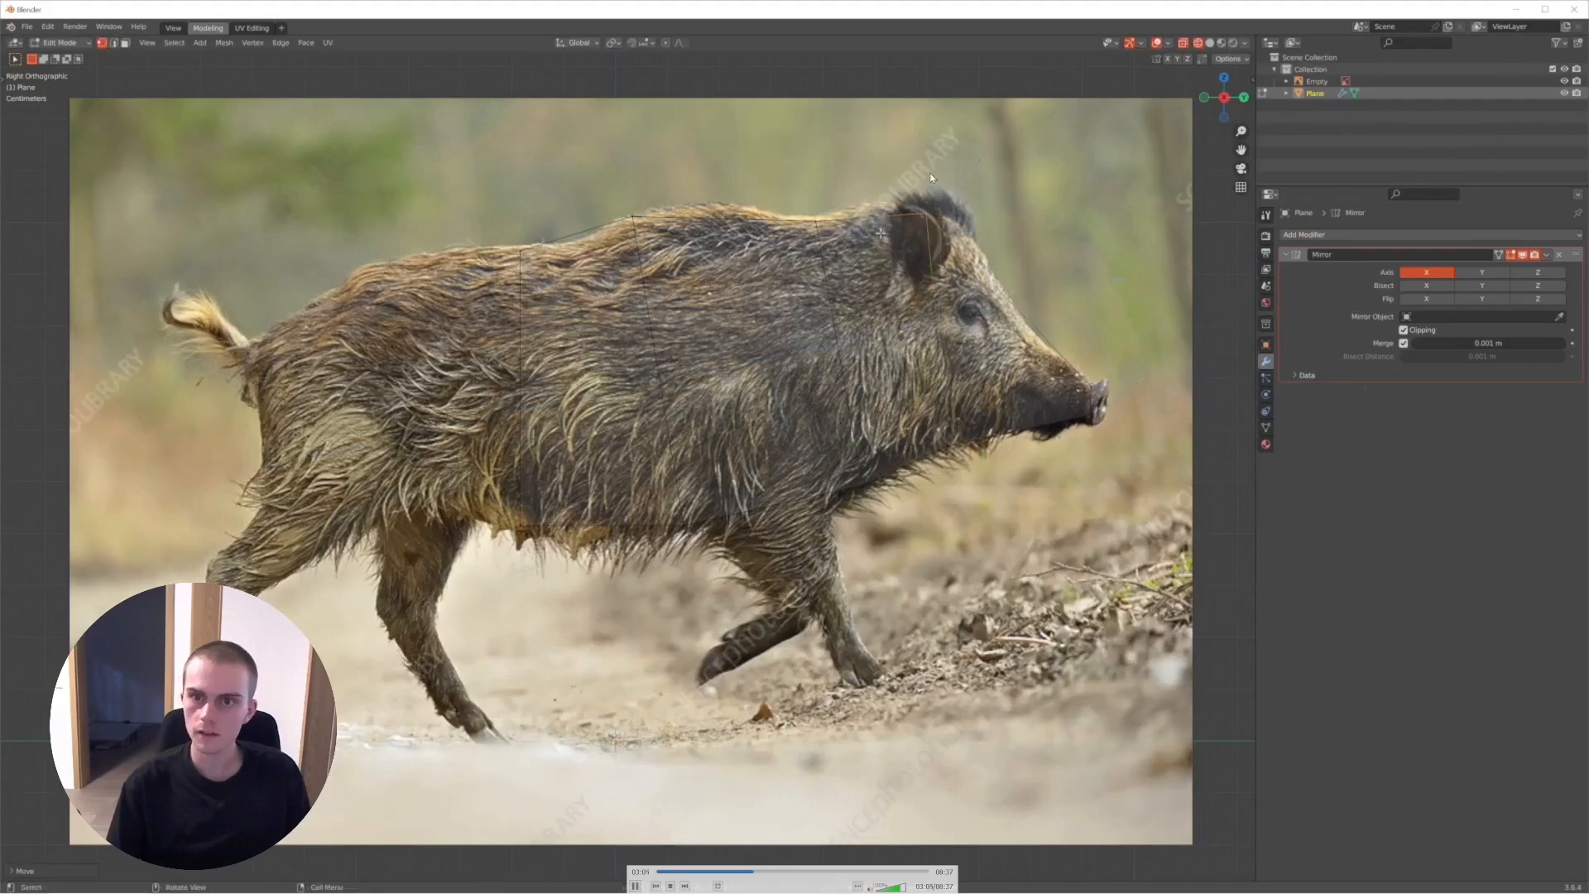
key("space")
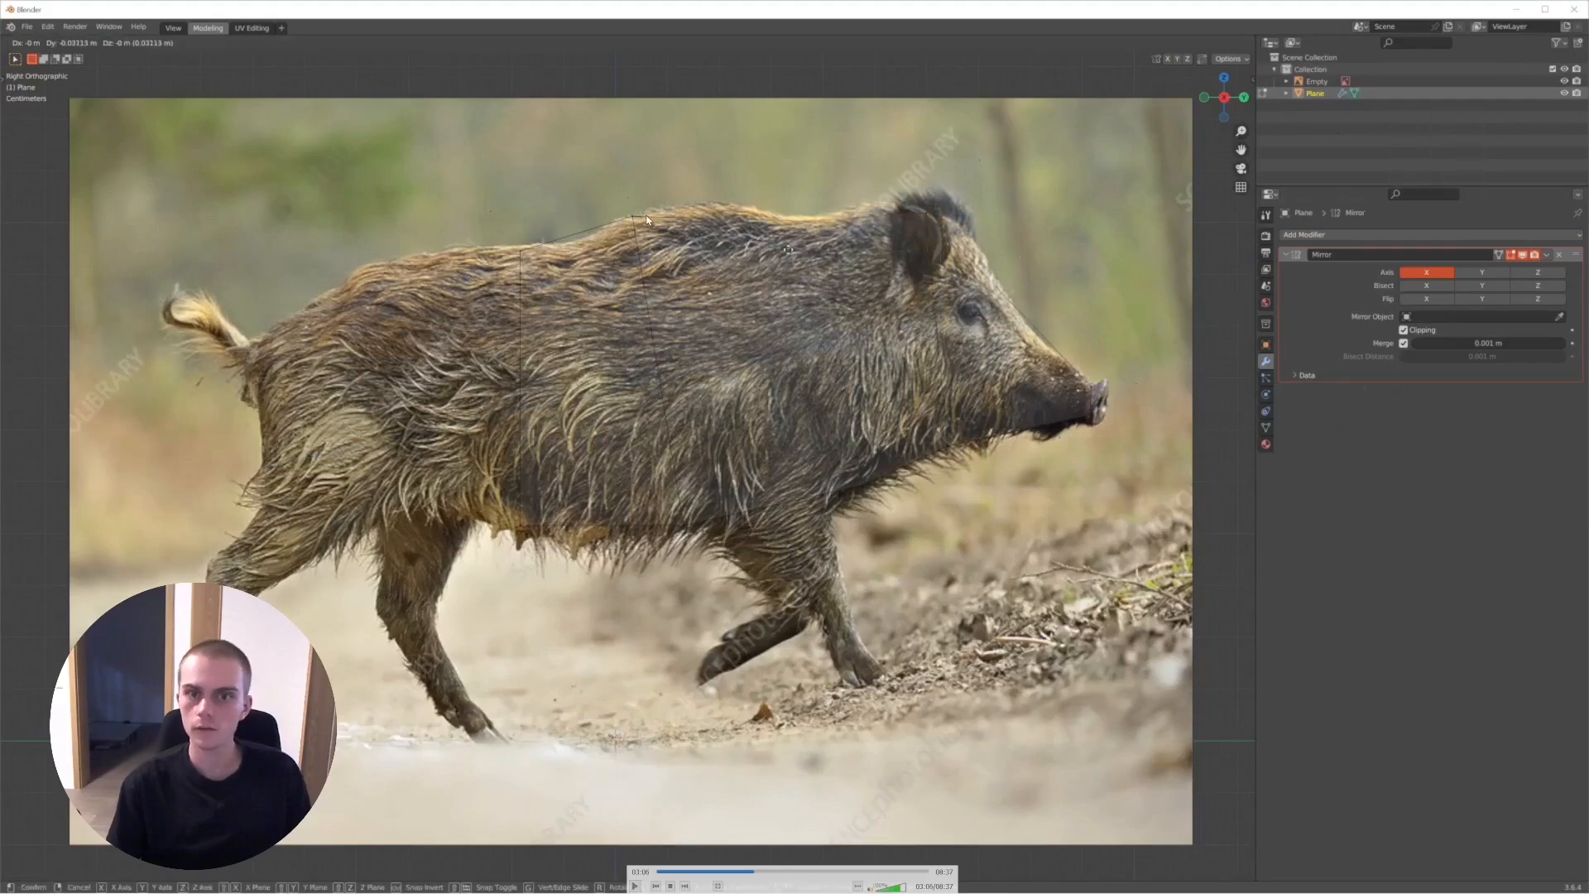
key("space")
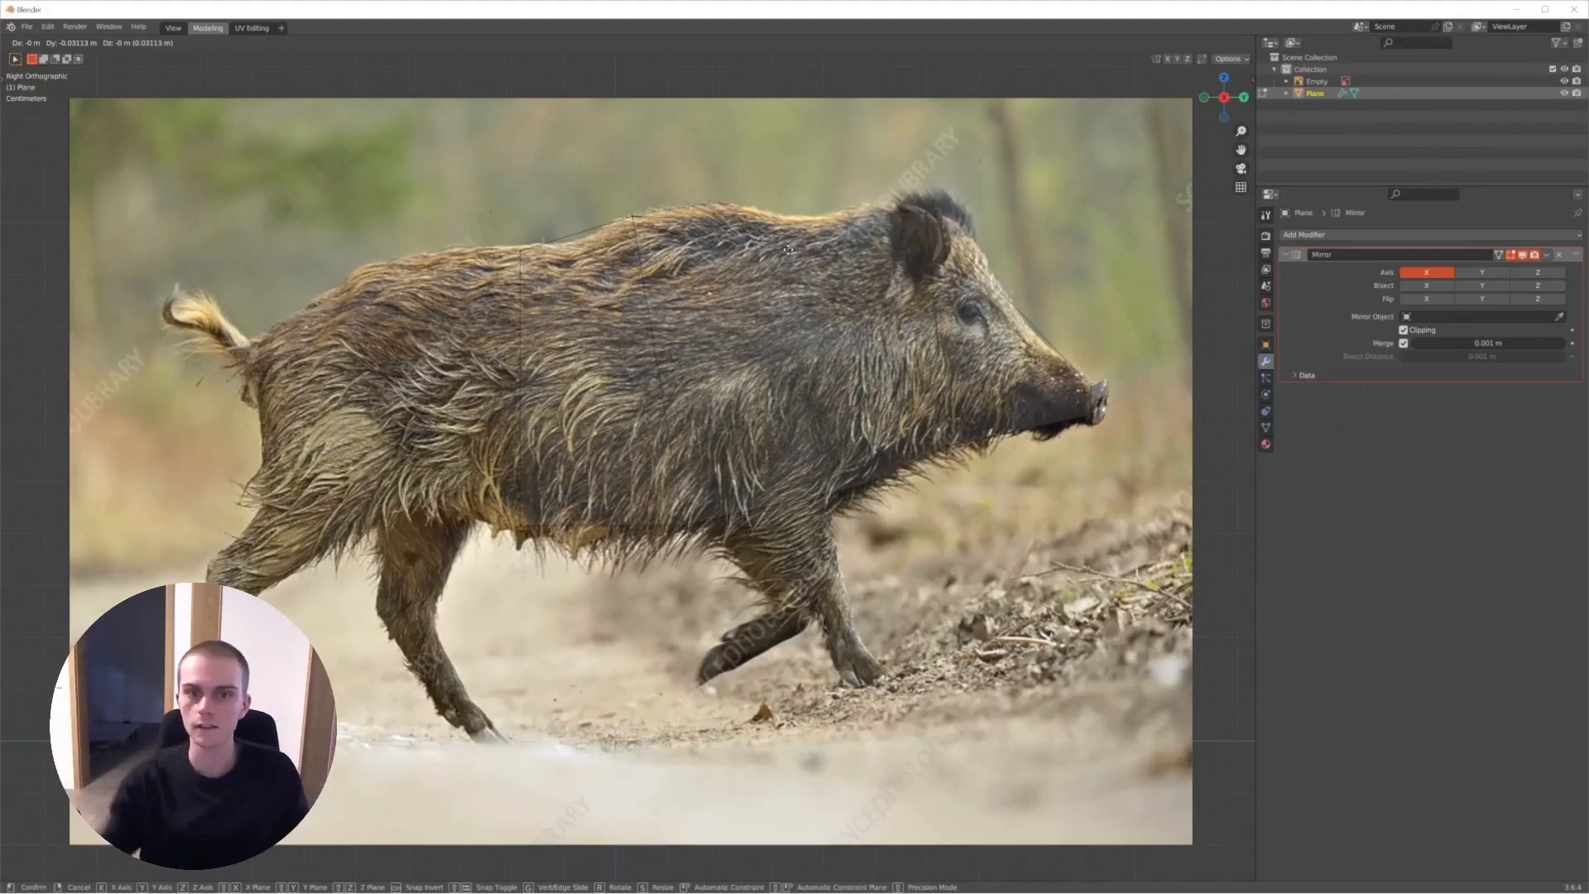
key("space")
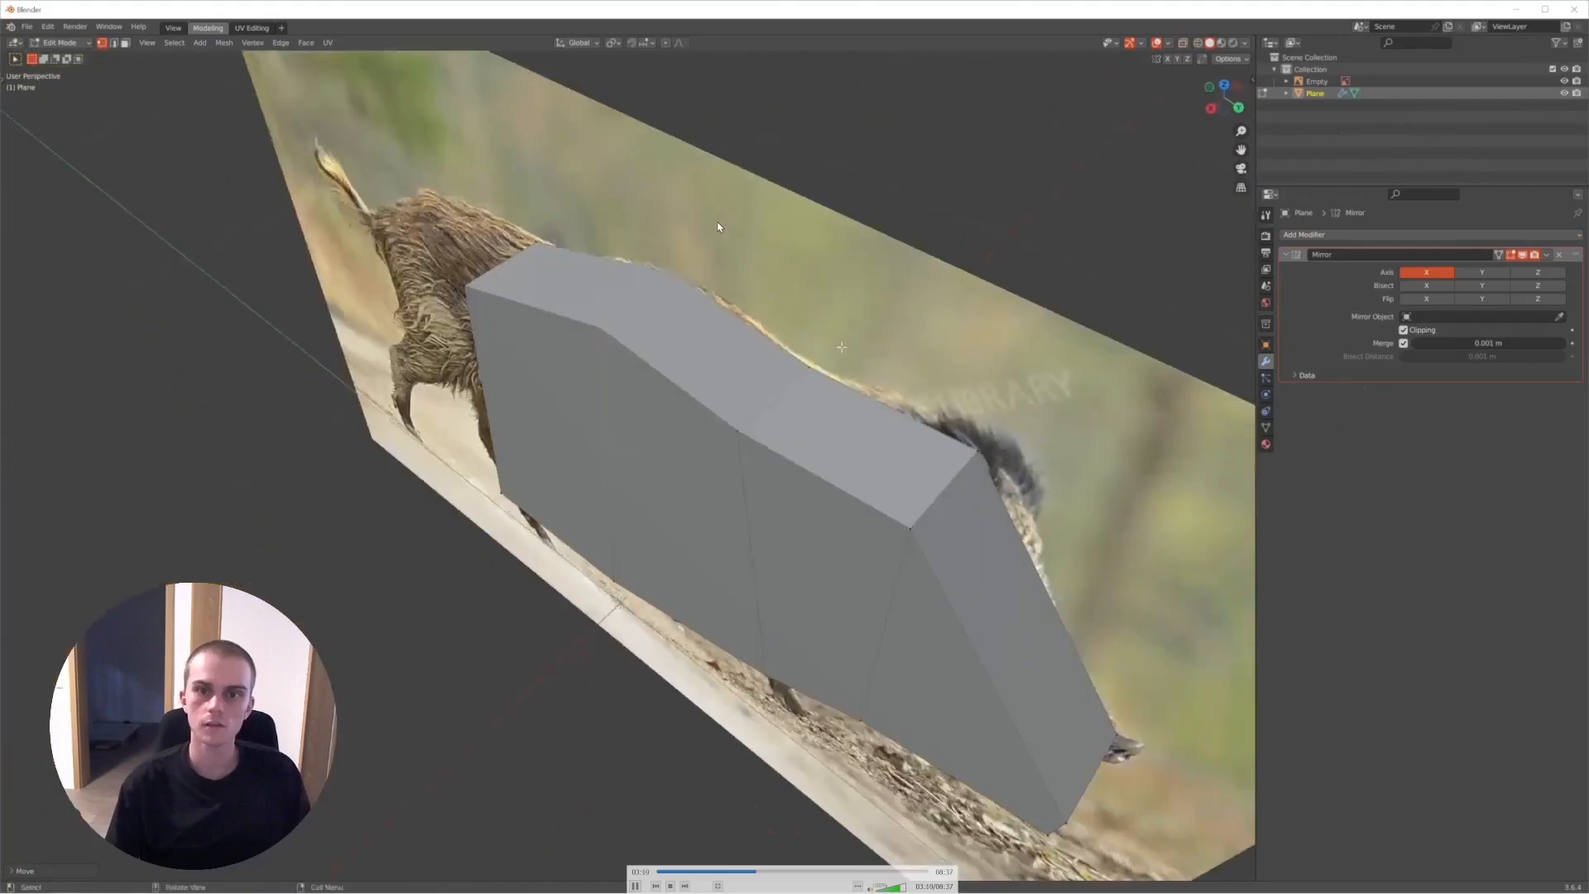
- Follow the recording's orbit around the tapered head and torso and its return to right orthographic view with X-ray on
key("space")
key("space")
key("space")
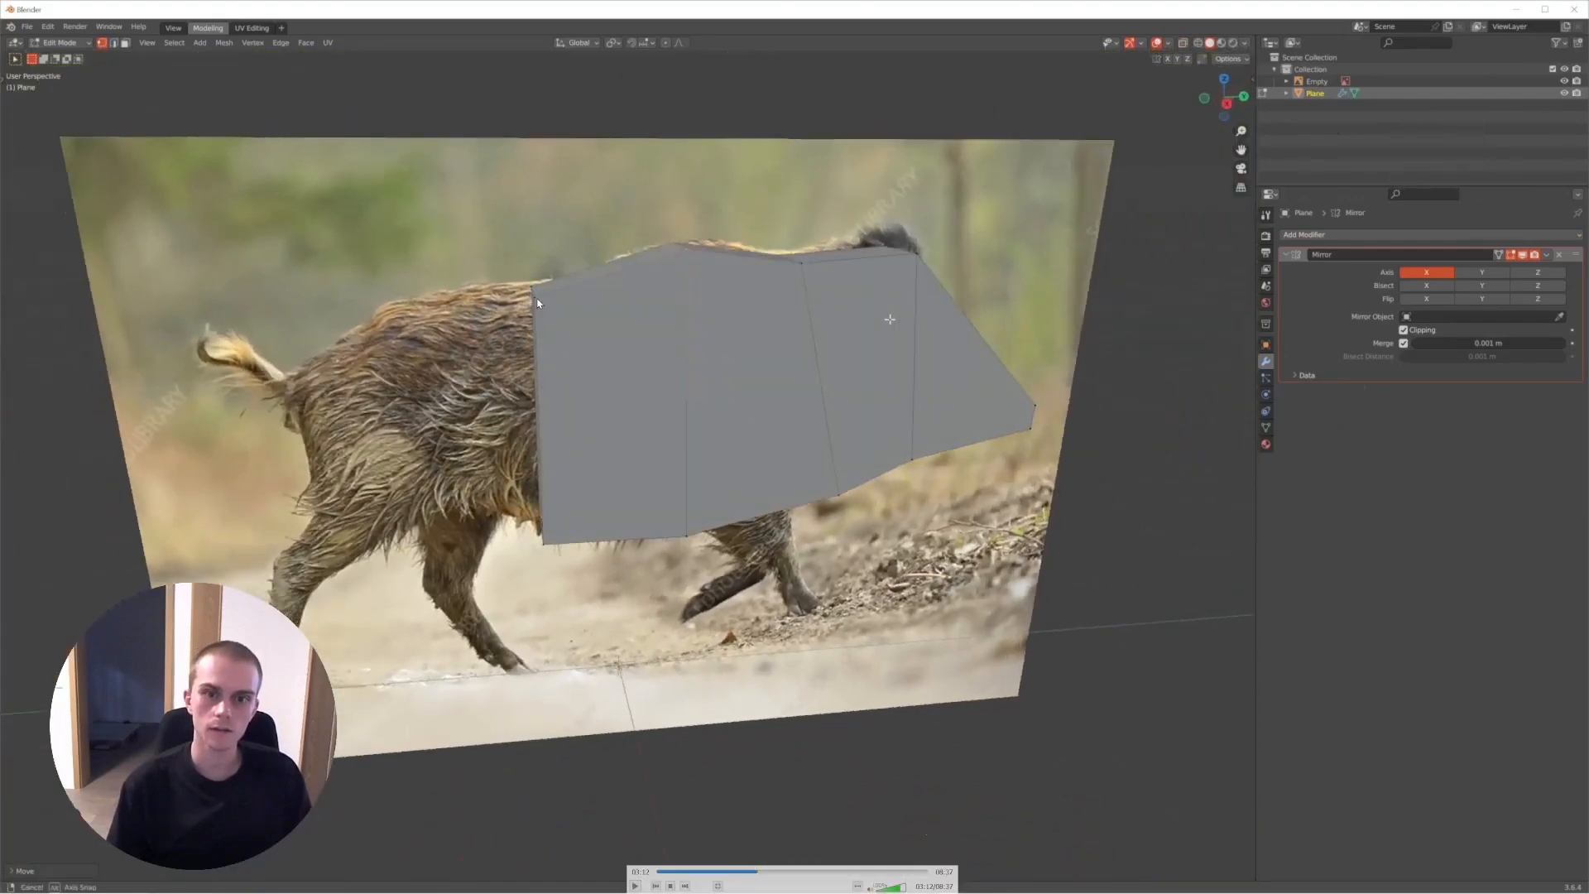
key("space")
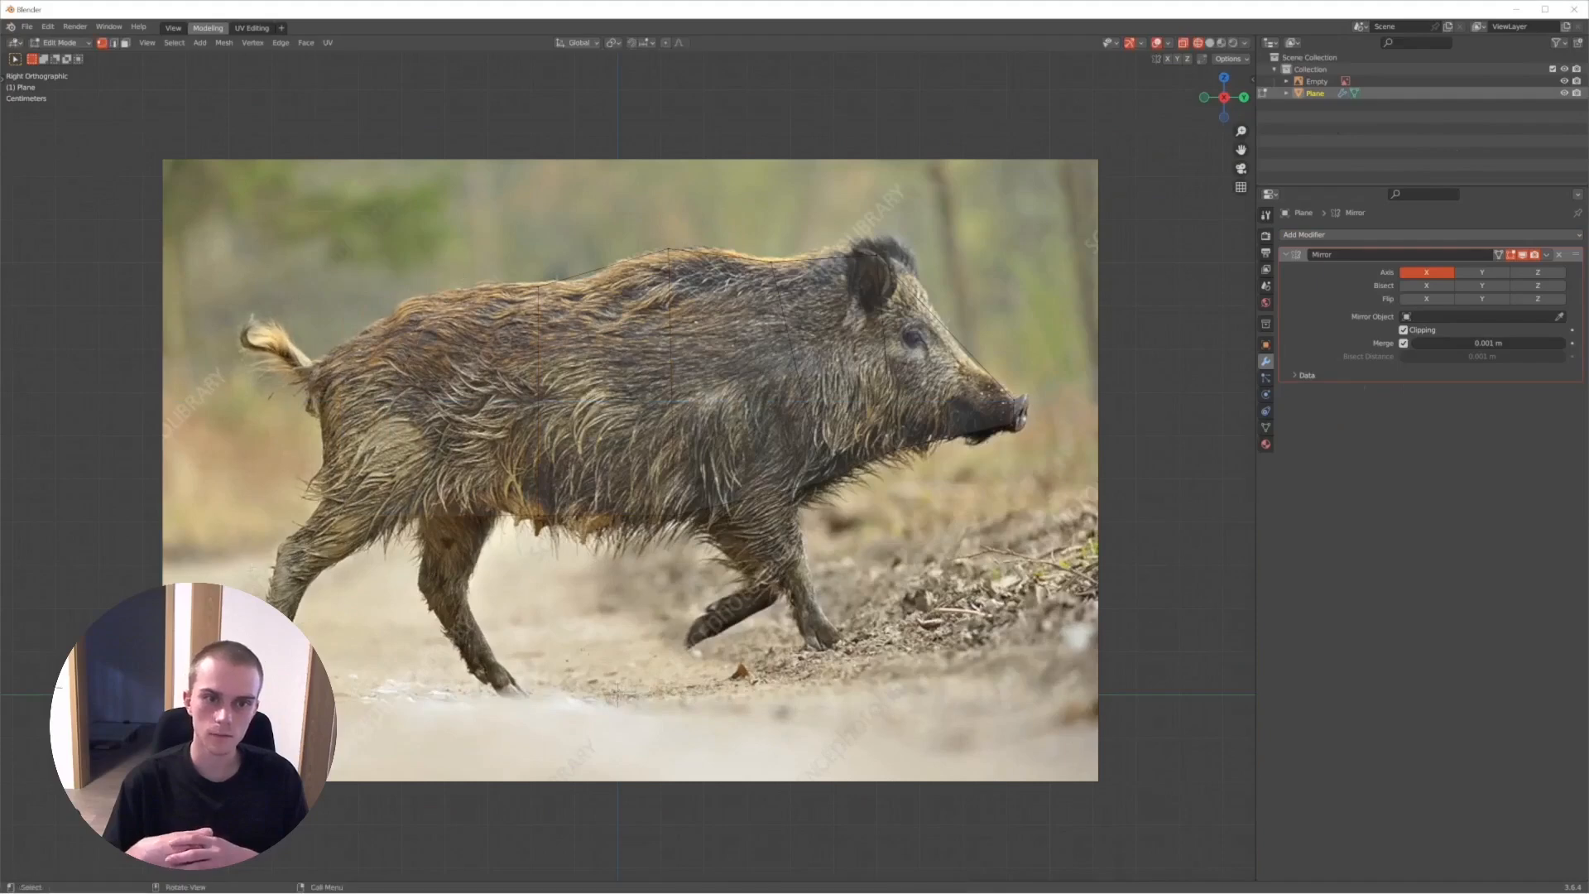
- Follow the recording as the rear vertices are moved around the boar's rump and the rear underside face is selected with Clipping off
left_click(370, 220)
key("g")
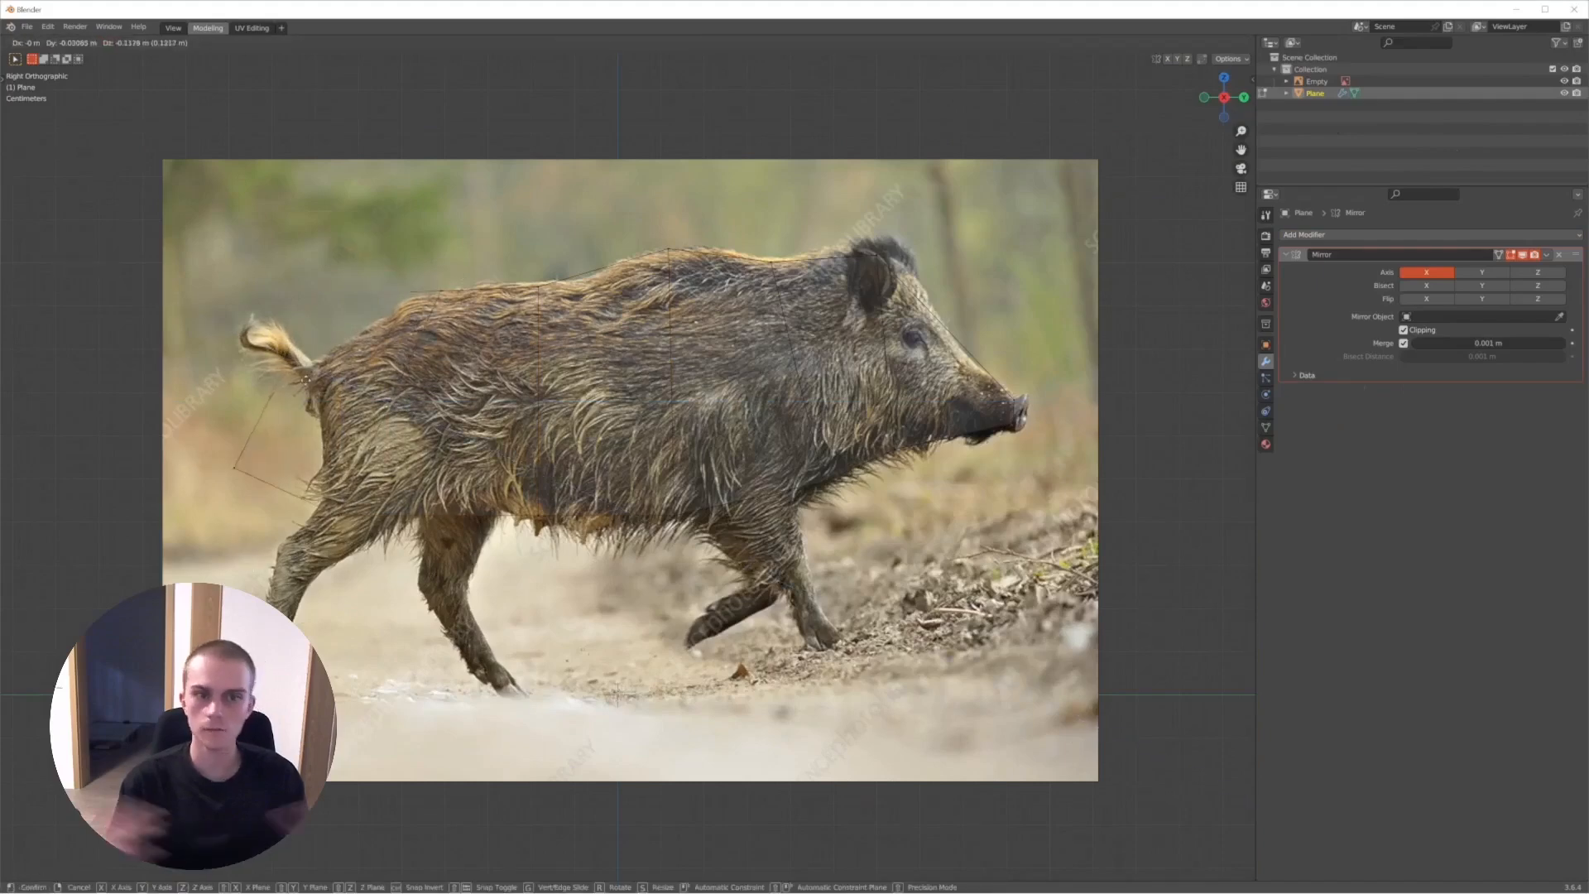
left_click(305, 435)
left_click(204, 497)
key("g")
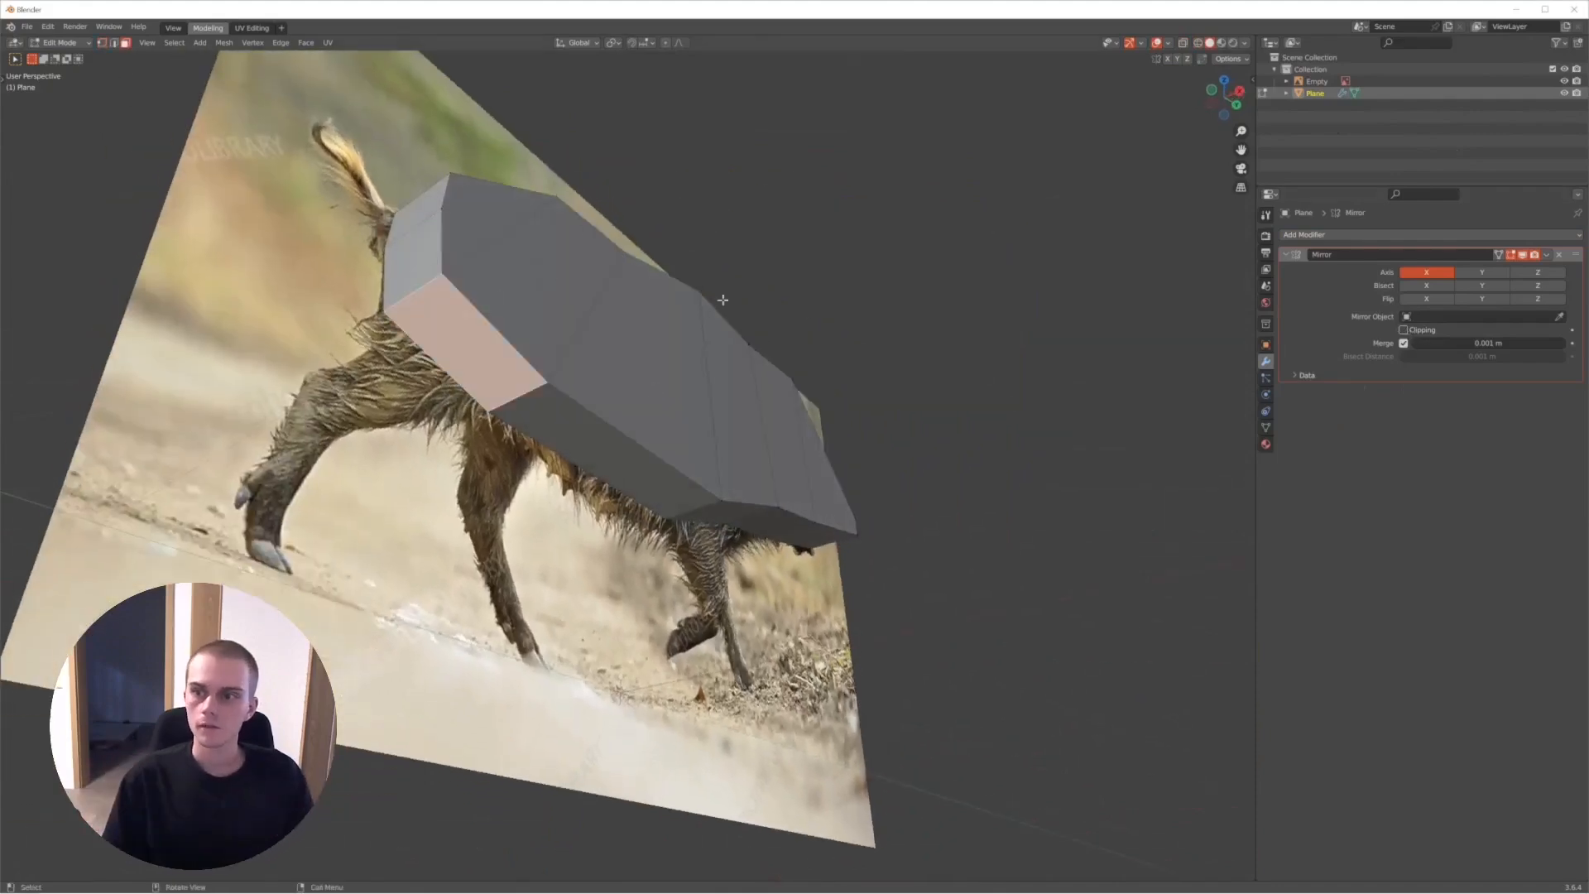
key("space")
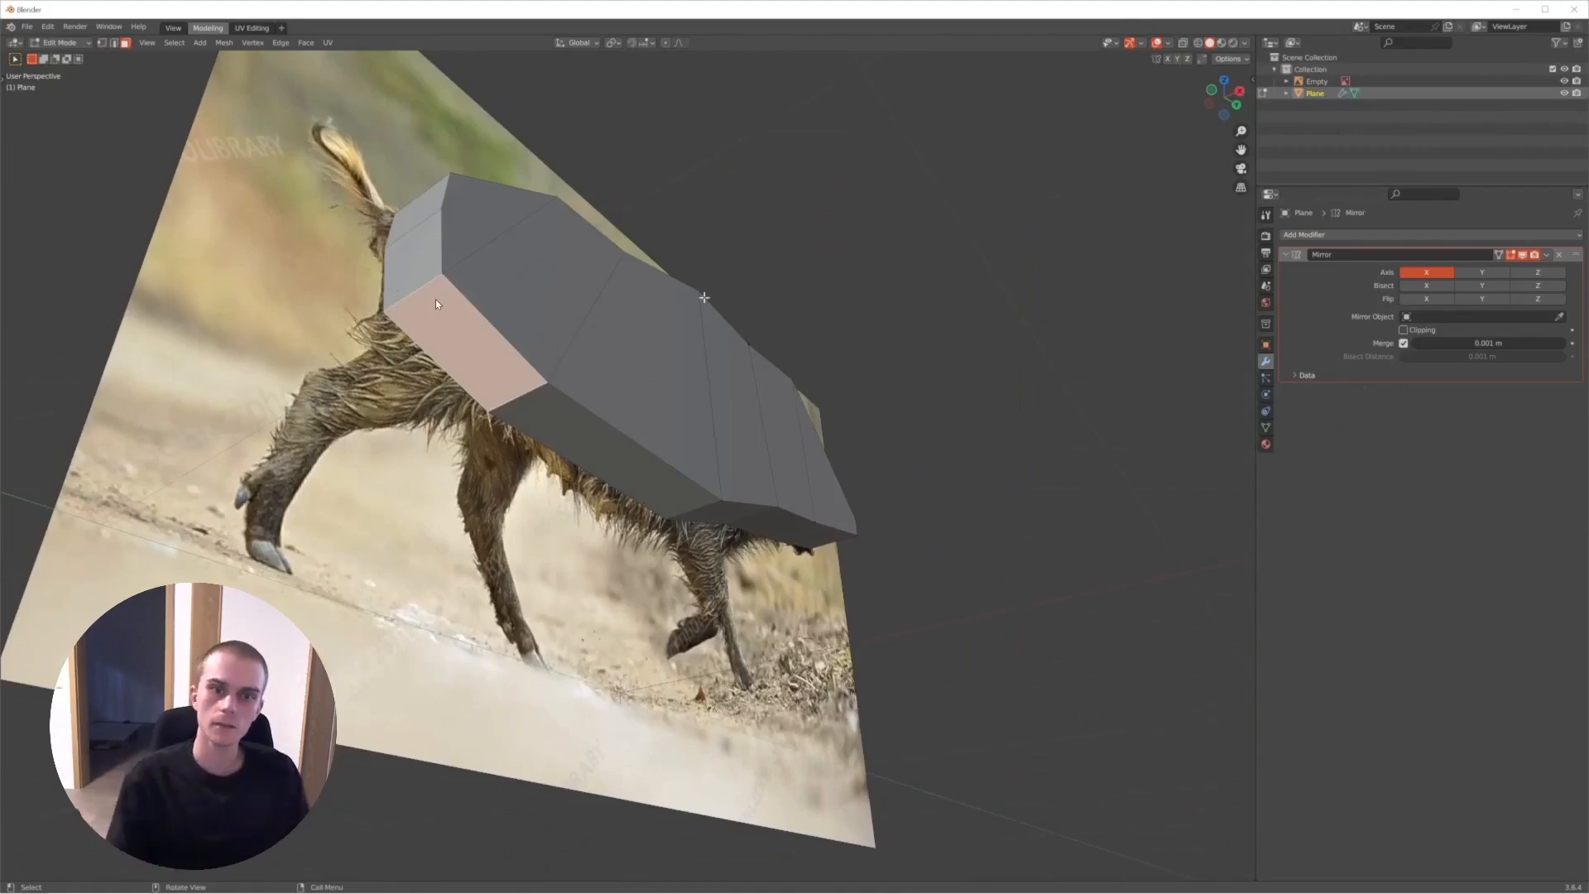
- Switch to the empty Blender scene and add a mesh plane, building it into a box mirrored on Y with Clipping
key("super")
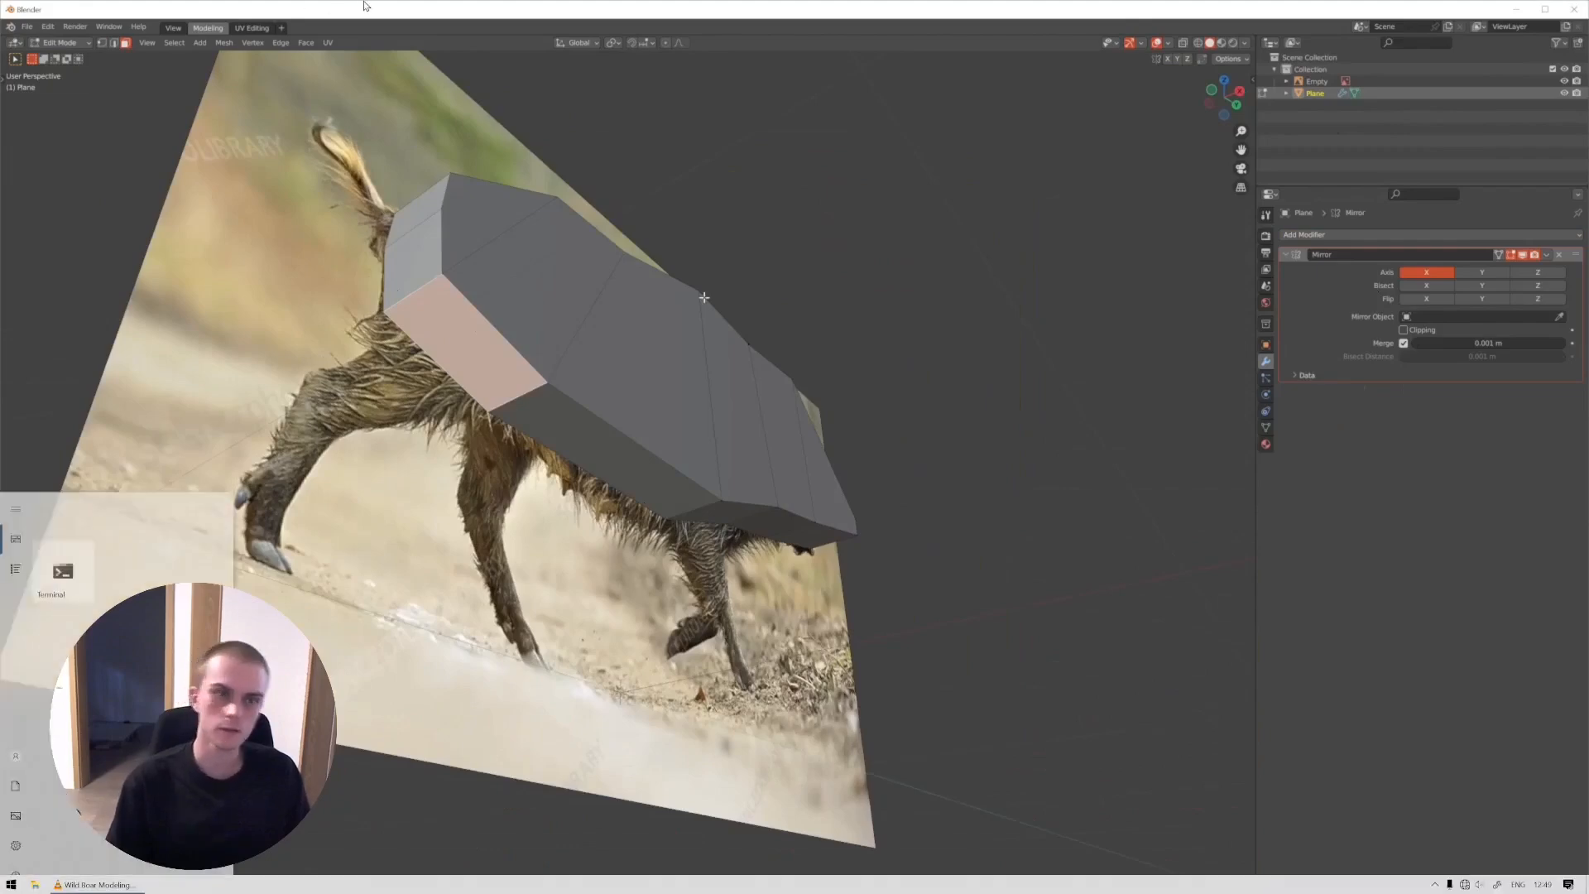
type("f")
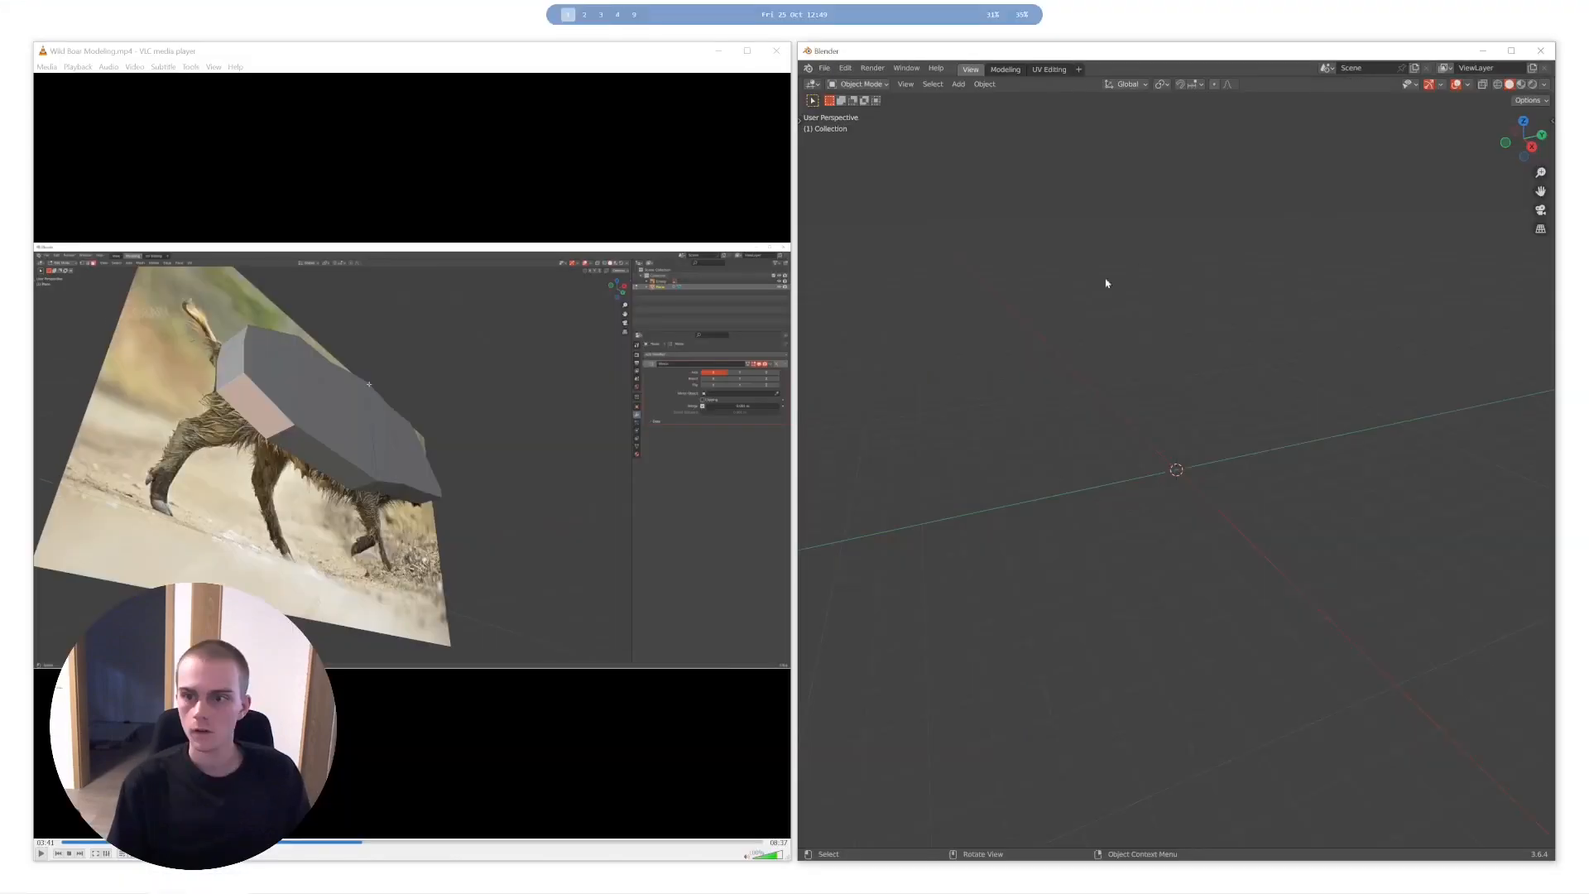
key("shift+a")
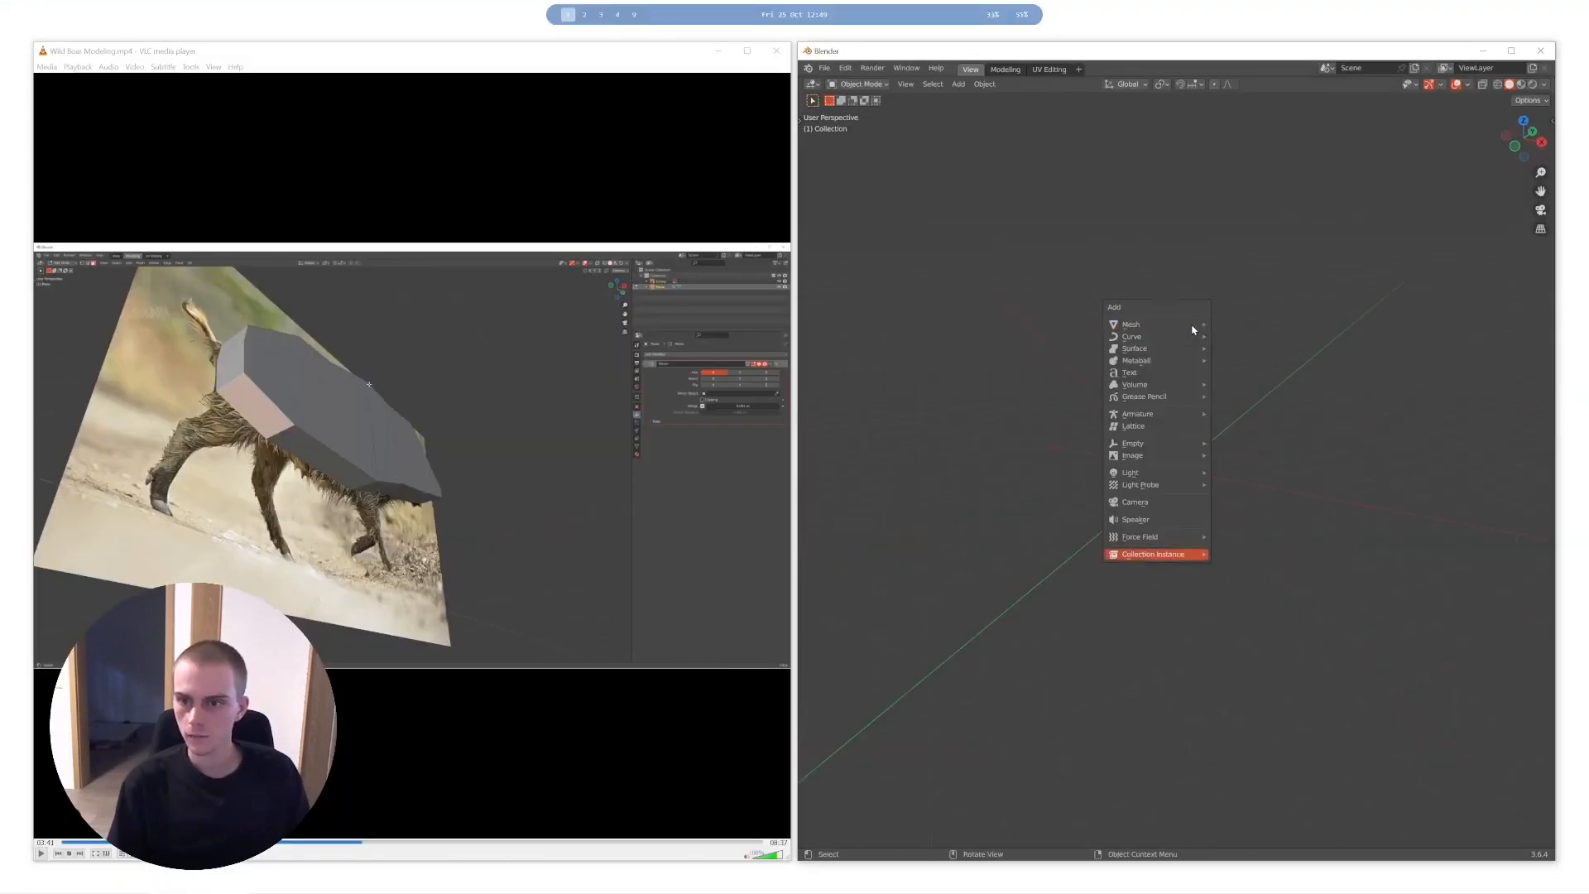
left_click(1239, 329)
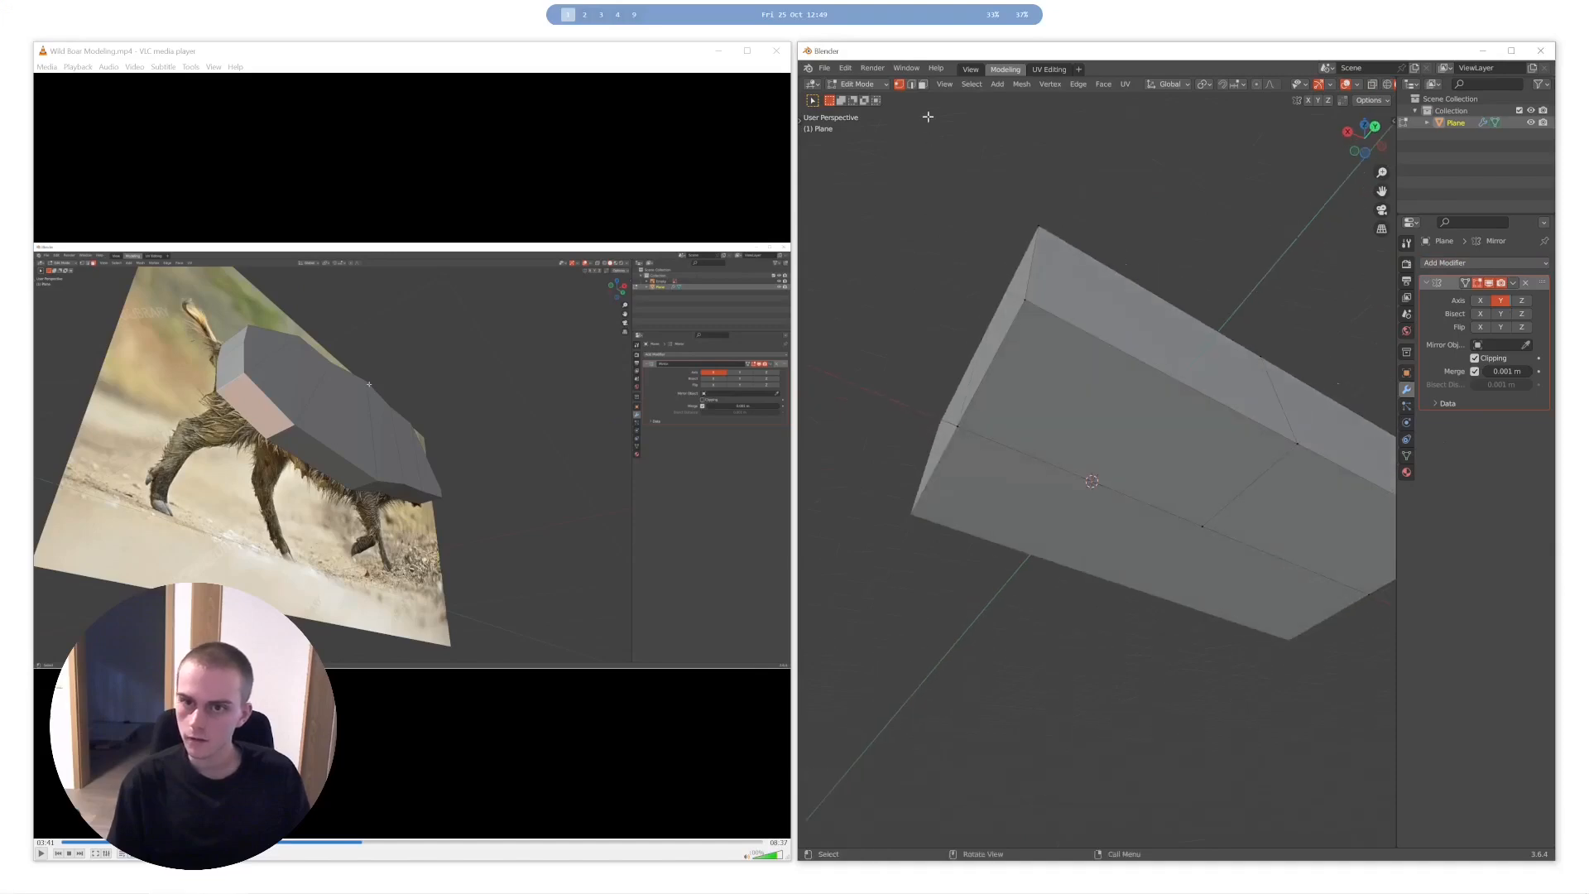
- Extrude one underside face of the mirrored box downward
left_click(1091, 293)
left_click(1076, 383)
middle_click_drag(1075, 383, 1167, 414)
key("e")
left_click(1192, 518)
middle_click_drag(1192, 518, 1165, 497)
- Toggle X-ray and wireframe display on the mirrored box and undo the last two edits
scroll(1165, 498, "down", 5)
key("alt+z")
key("shift+z")
mouse_move(1040, 414)
middle_mouse_down()
mouse_move(1224, 412)
mouse_move(1210, 475)
mouse_move(1053, 471)
mouse_move(1128, 426)
mouse_move(1076, 405)
middle_mouse_up()
key("ctrl+z")
key("ctrl+z")
- Extrude the end face of the mirrored box outward along its length
scroll(1210, 475, "down", 4)
left_click(1077, 399)
key("e")
left_click(931, 418)
middle_click_drag(1097, 319, 1155, 414)
scroll(1118, 411, "down", 5)
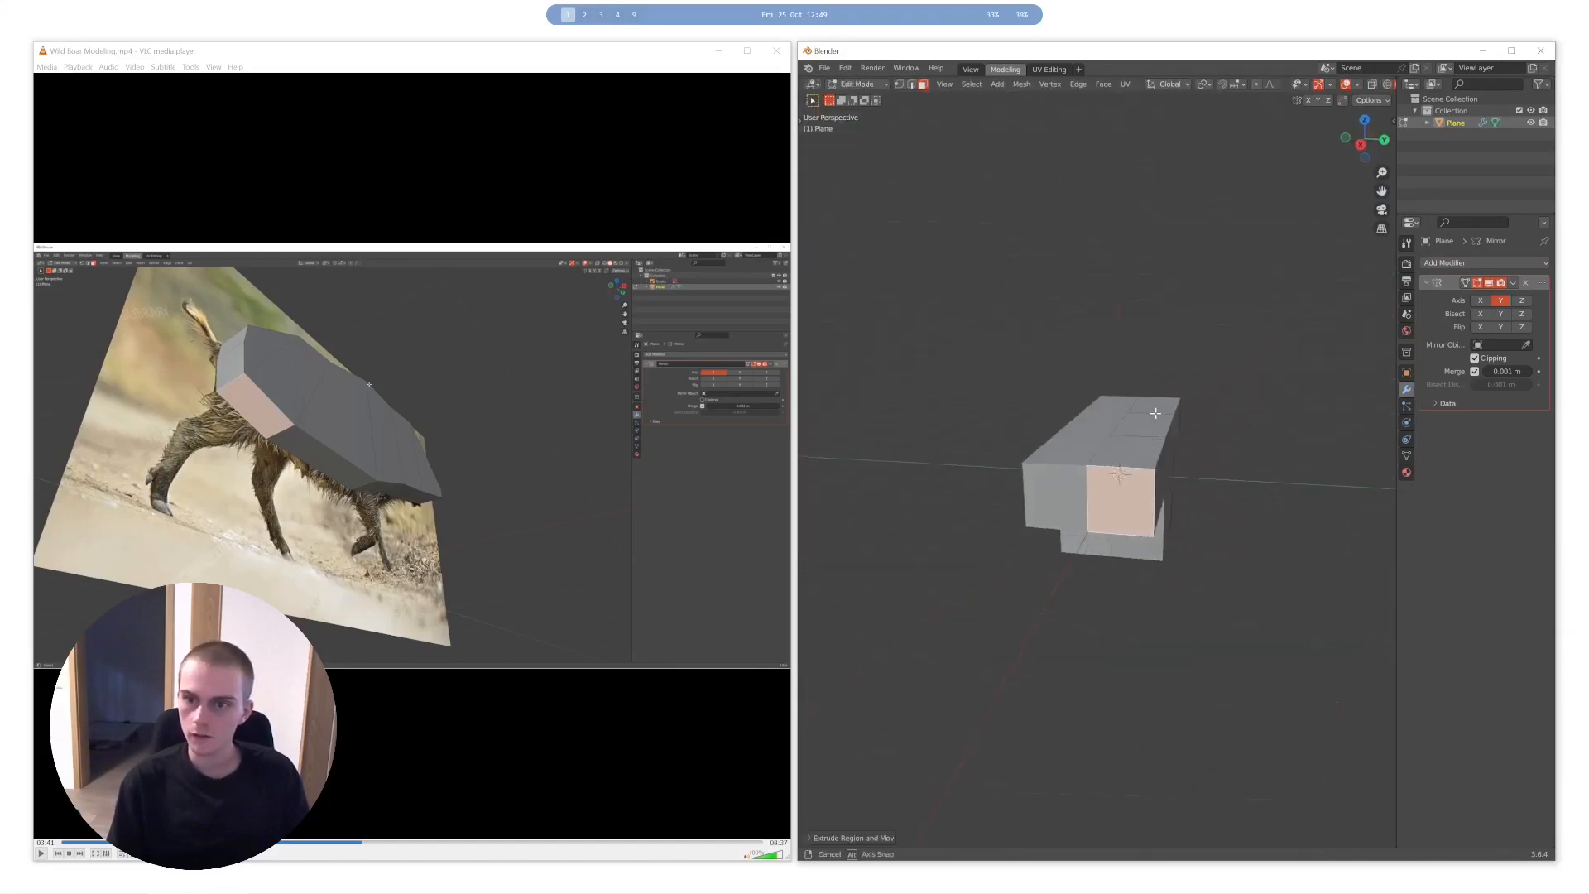
- Try to move the extruded end face sideways away from the mirror line with Clipping on
key("g")
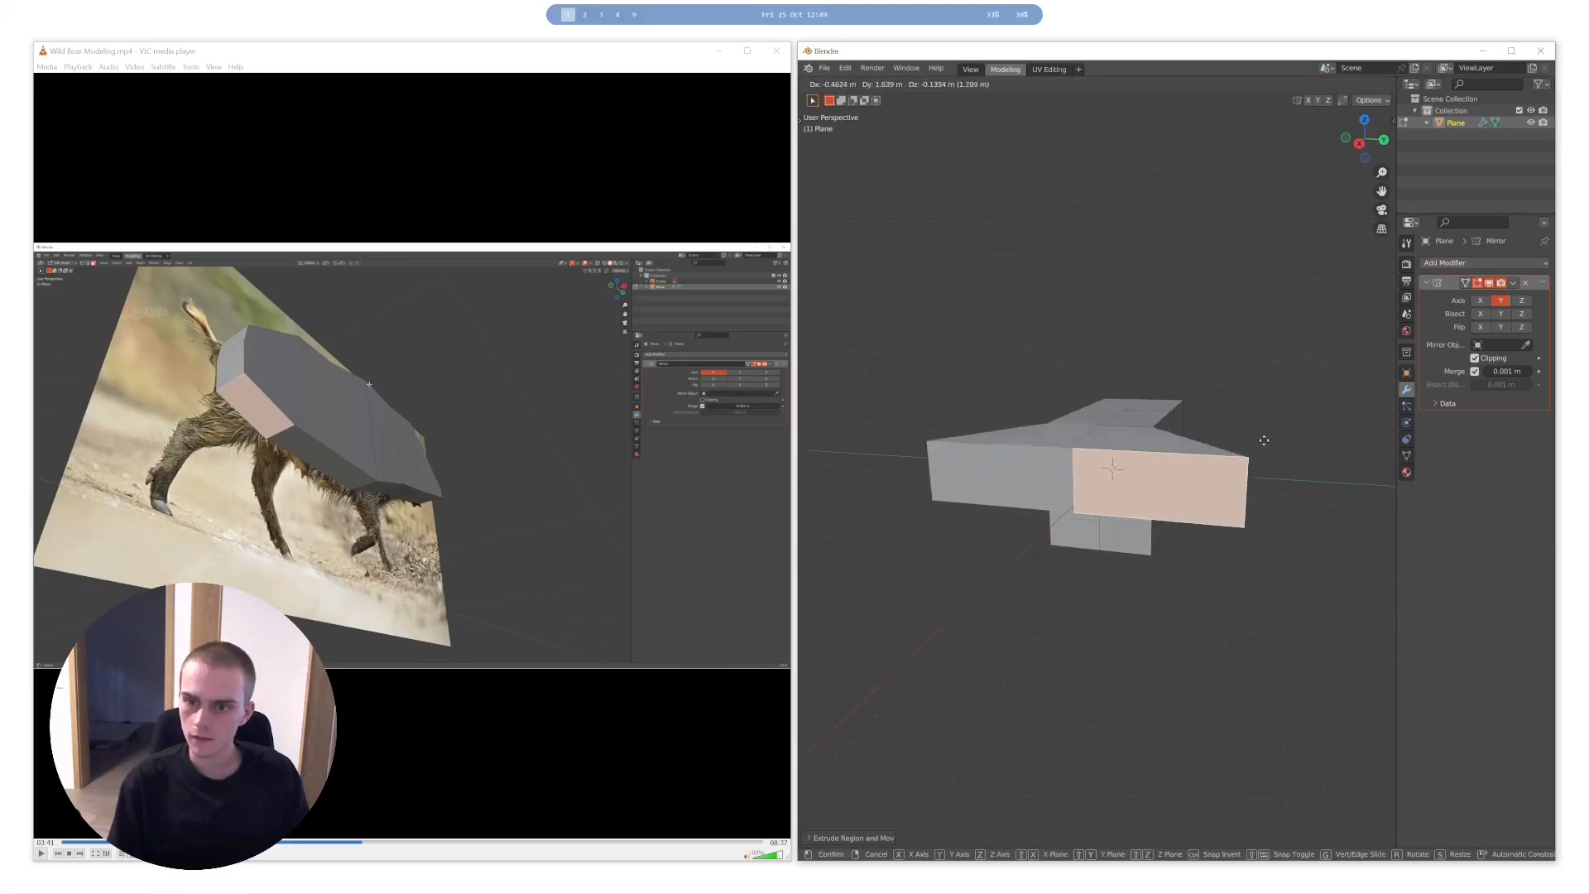
right_click(1150, 455)
middle_click_drag(1159, 422, 1157, 441)
scroll(1157, 440, "down", 1)
left_click(1042, 539)
scroll(1100, 506, "up", 4)
mouse_move(1100, 507)
middle_mouse_down()
mouse_move(1143, 446)
mouse_move(1239, 447)
mouse_move(1101, 506)
middle_mouse_up()
- With Clipping turned off, extrude a top face of the box upward and move it away from the mirror line
left_click(1161, 447)
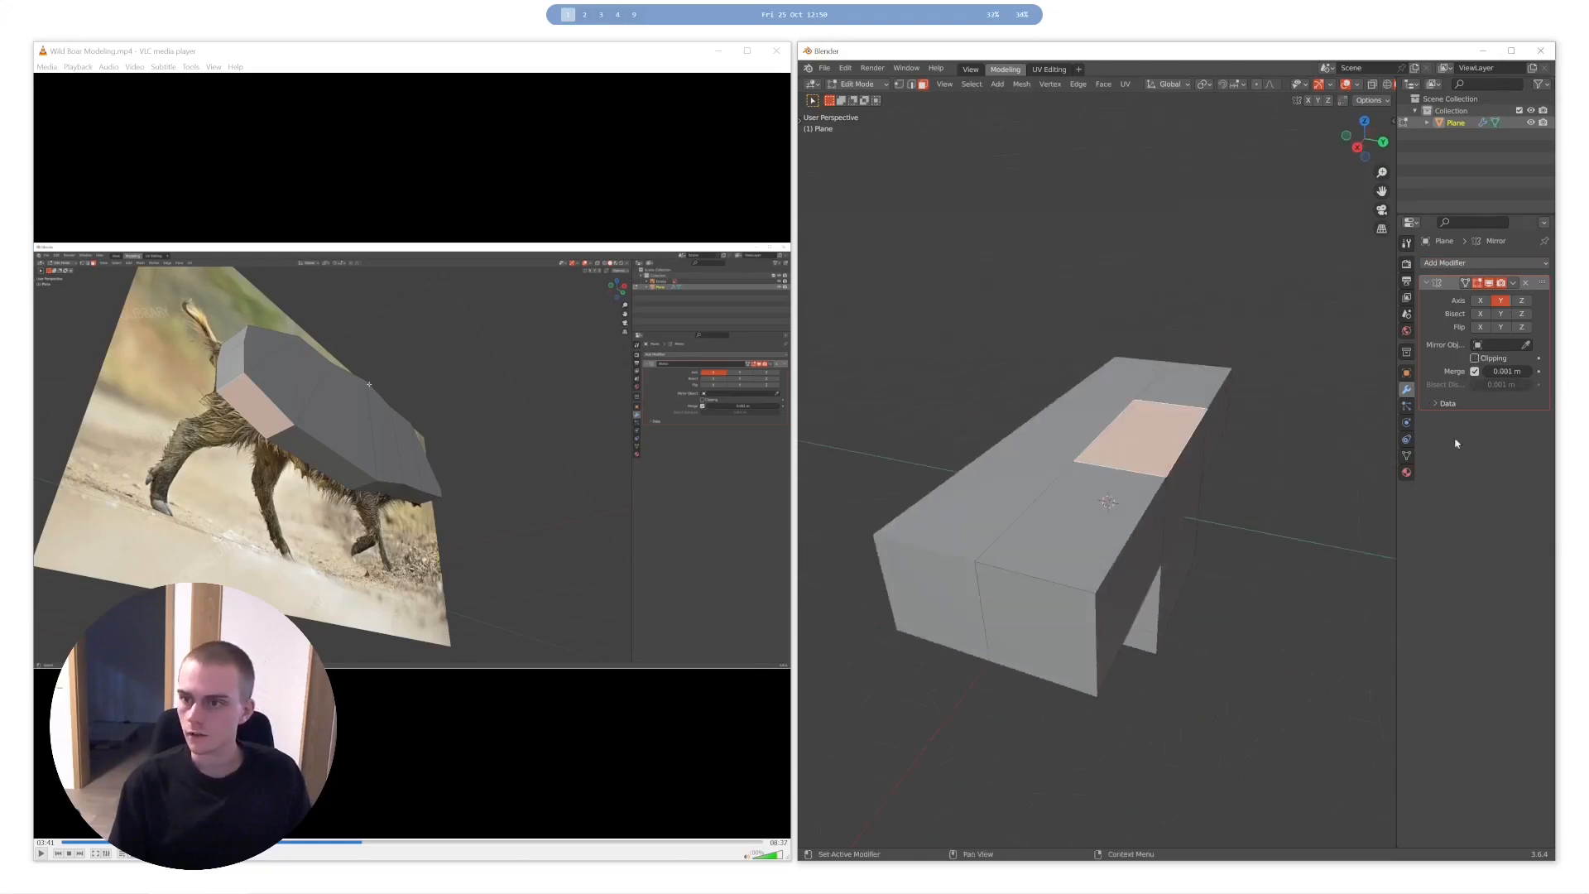
key("e")
left_click(1104, 331)
key("g")
left_click(883, 325)
scroll(882, 325, "down", 5)
middle_click_drag(1076, 356, 1439, 209)
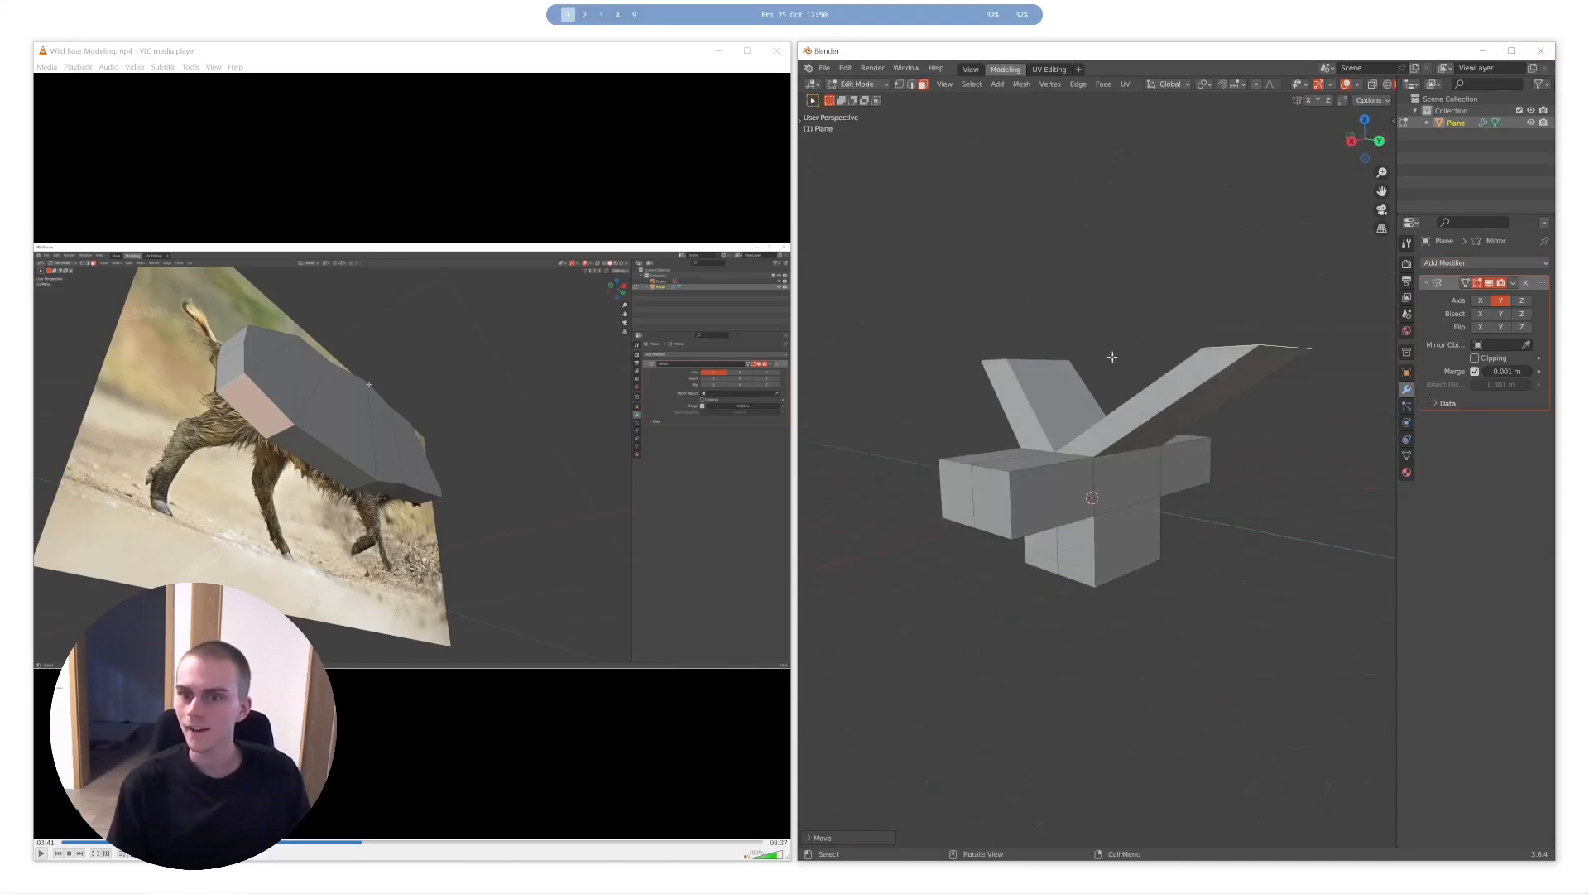
- With Clipping turned back on, extrude the neighbouring rear top face upward and move it outward
middle_click_drag(1127, 405, 1213, 445)
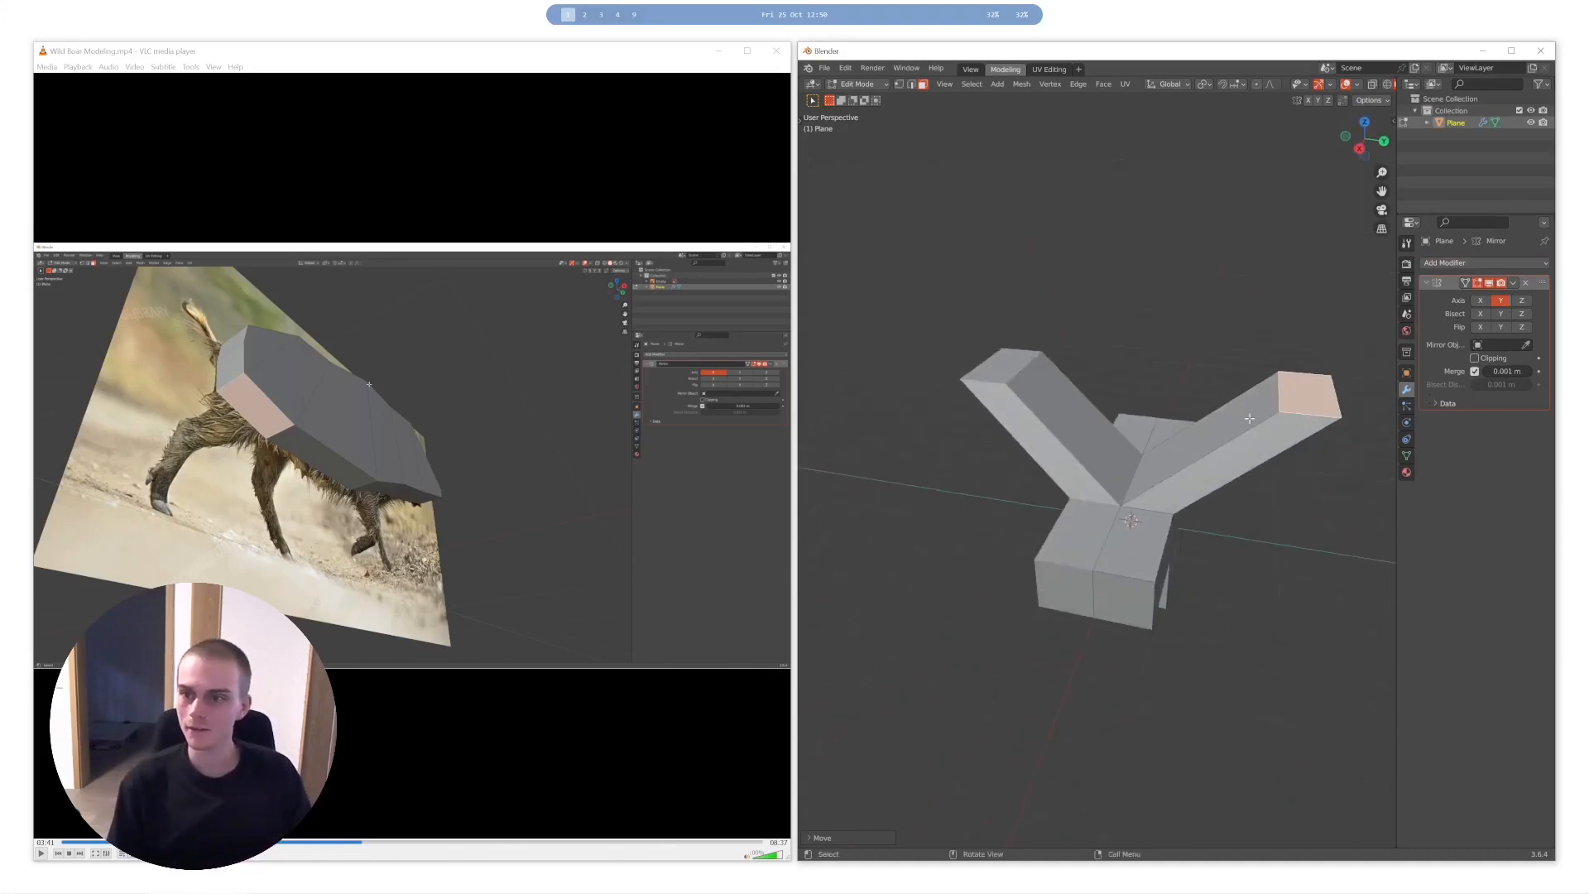
left_click(1163, 433)
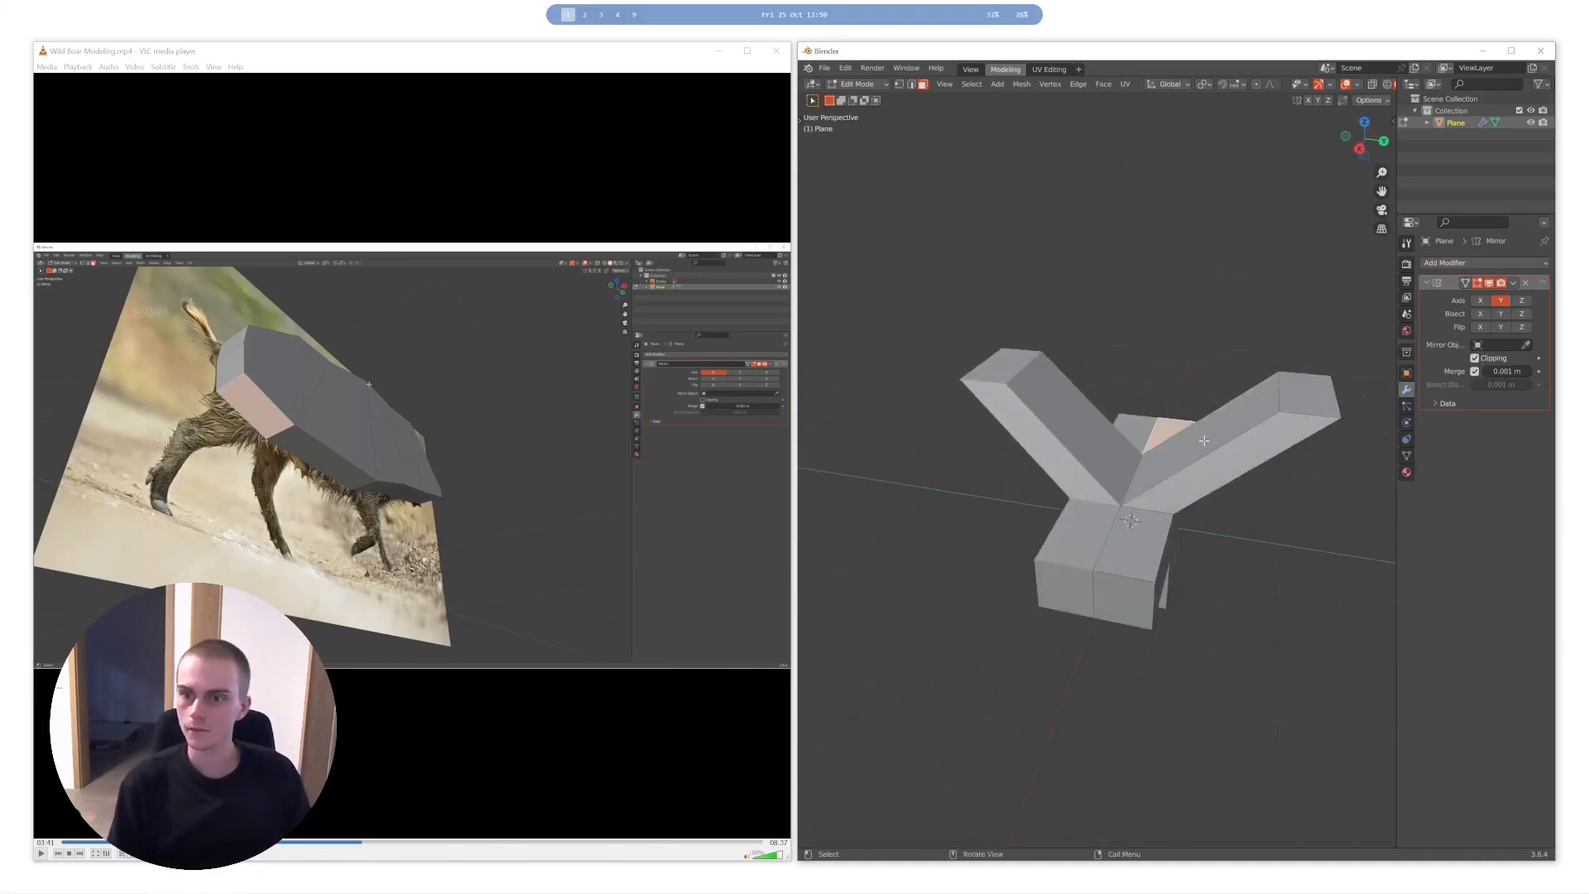
key("e")
left_click(1230, 296)
key("g")
left_click(1338, 332)
- Turn off the Mirror modifier's Clipping and extrude the front top face of the box
left_click(1475, 357)
left_click(1134, 538)
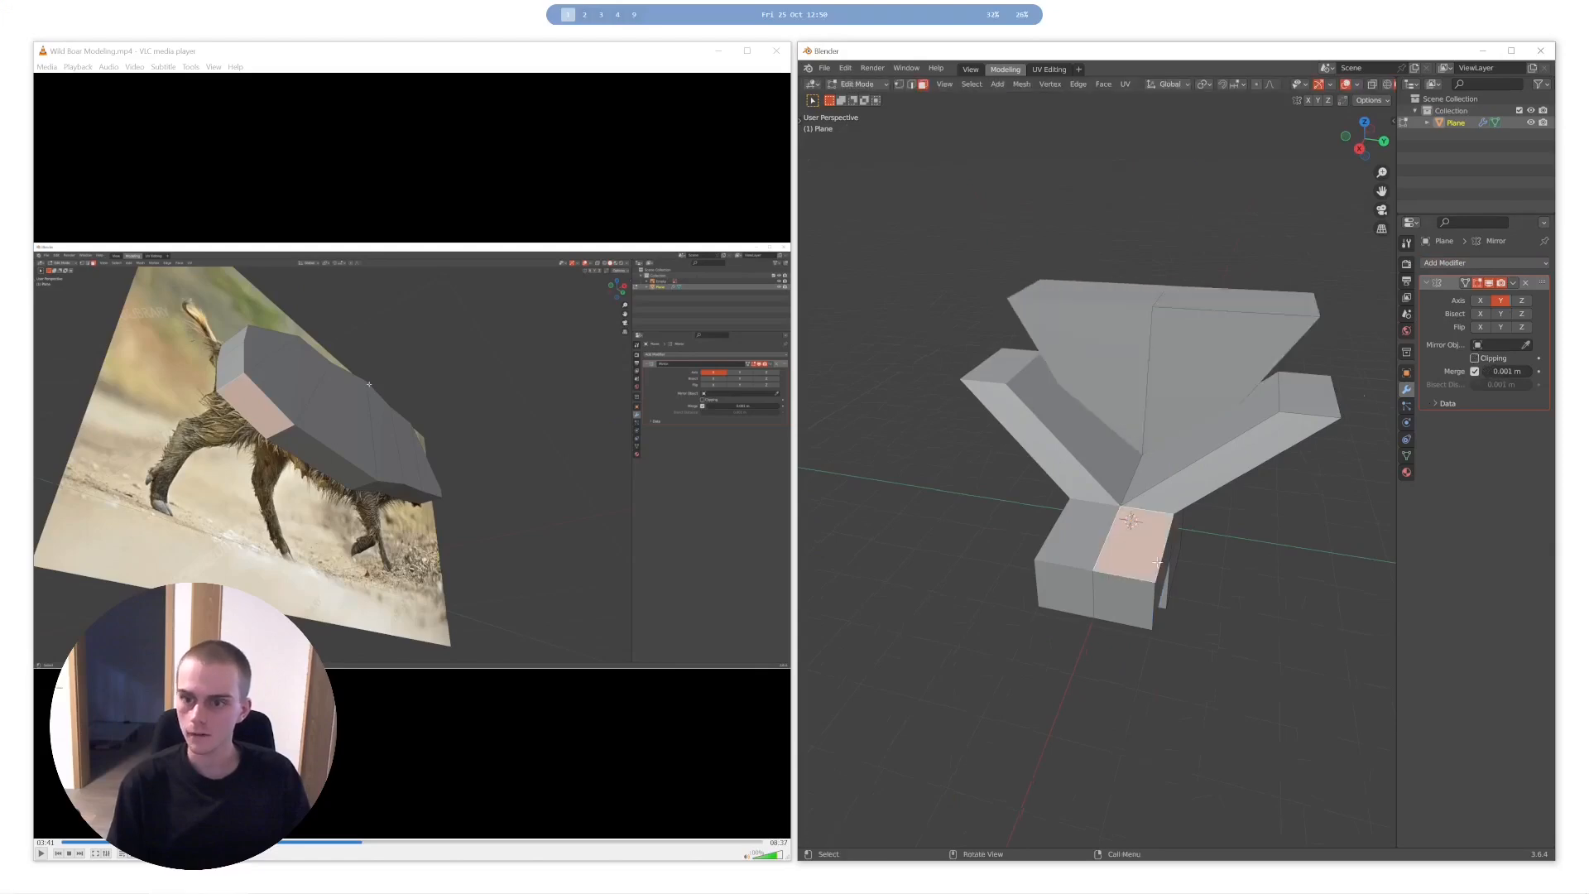
key("e")
left_click(1312, 284)
- Return to the full-screen boar recording and step through the extrusion of the upper hind leg in right orthographic view
double_click(680, 354)
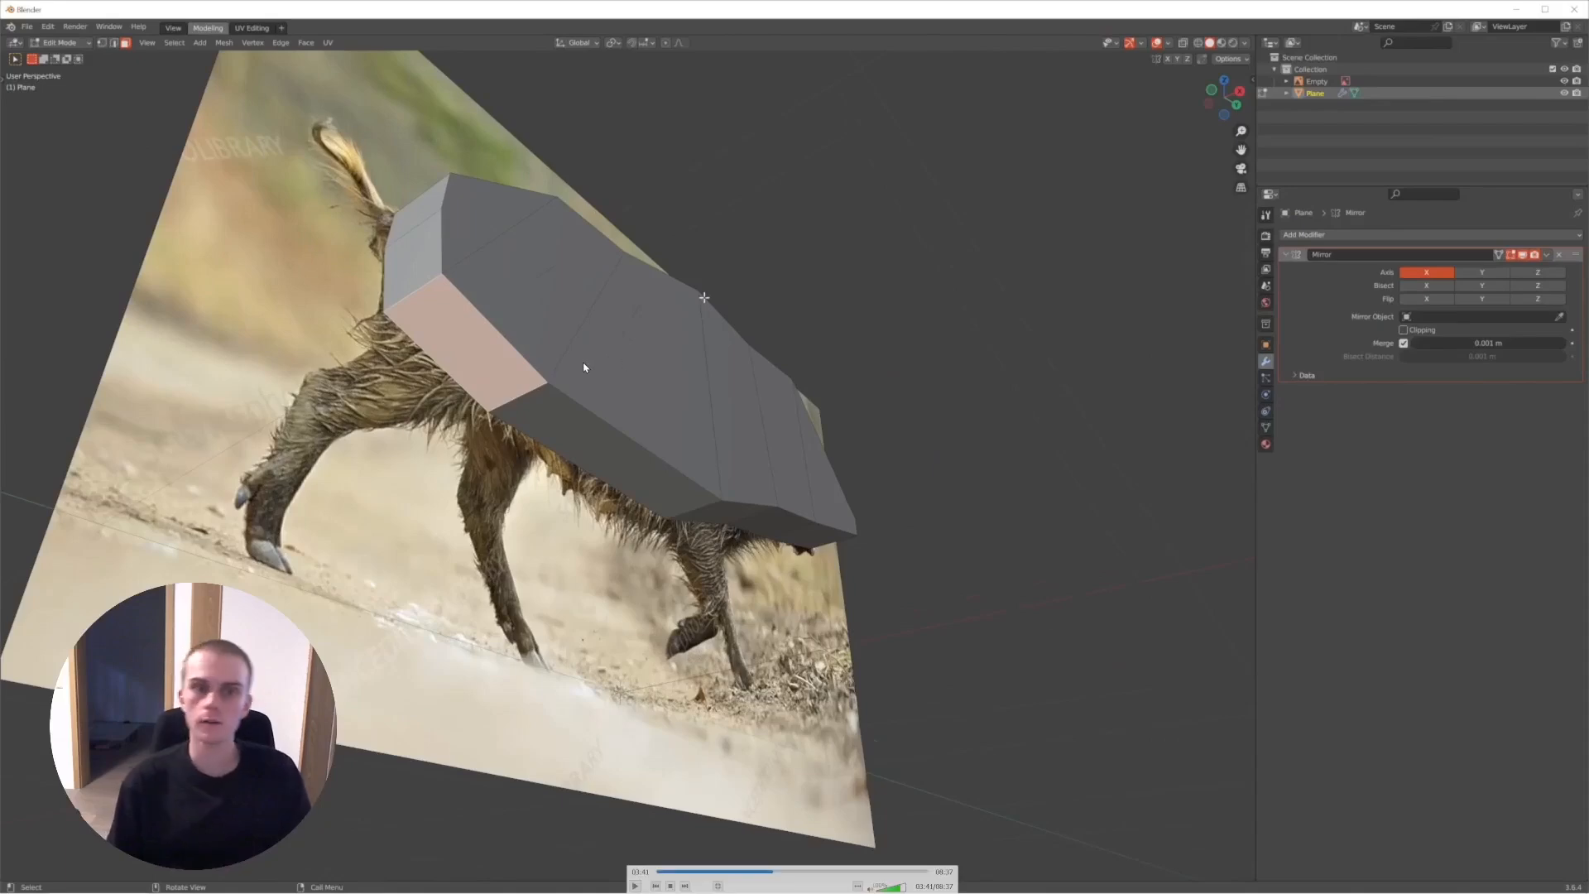
key("space")
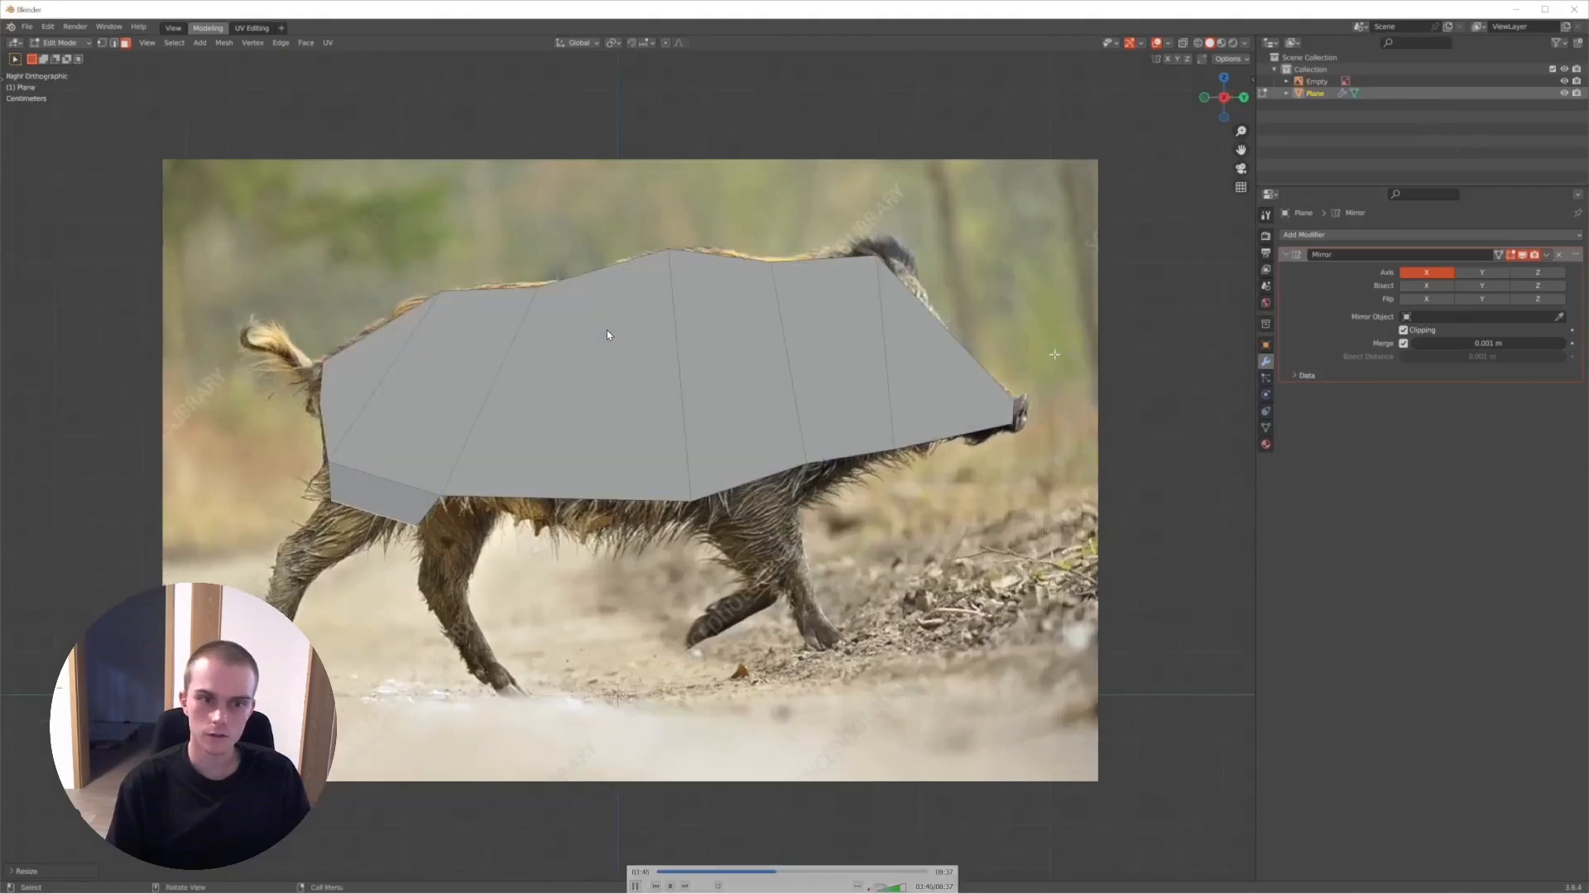
key("space")
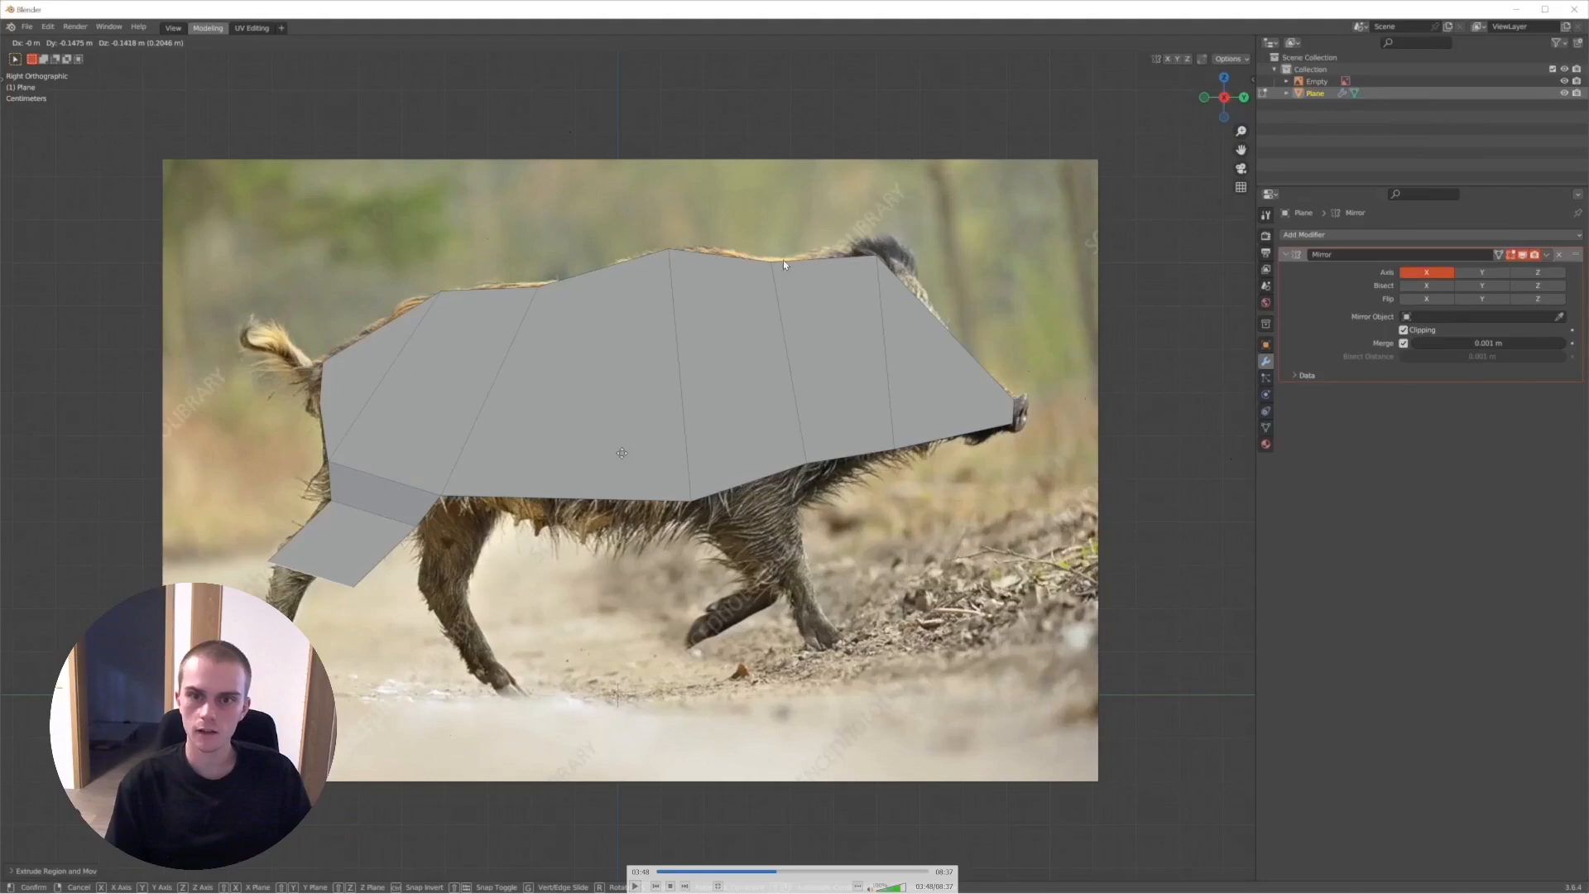
key("space")
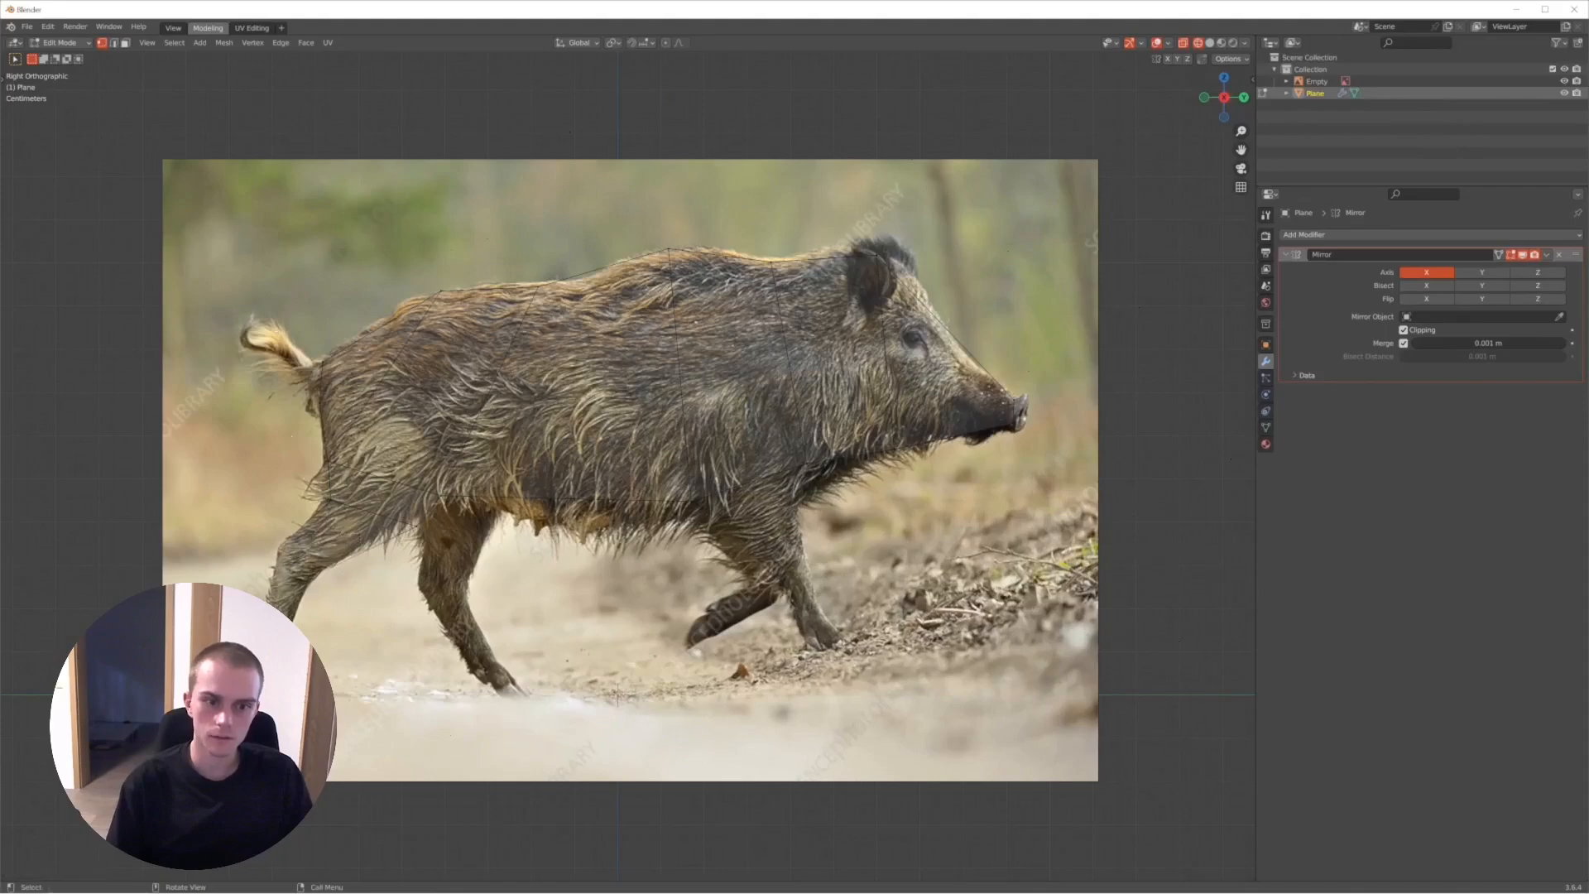
- Step through the recording's vertex selection and shaping of the boar's lower hind leg and foot in X-ray view
key("space")
key("space")
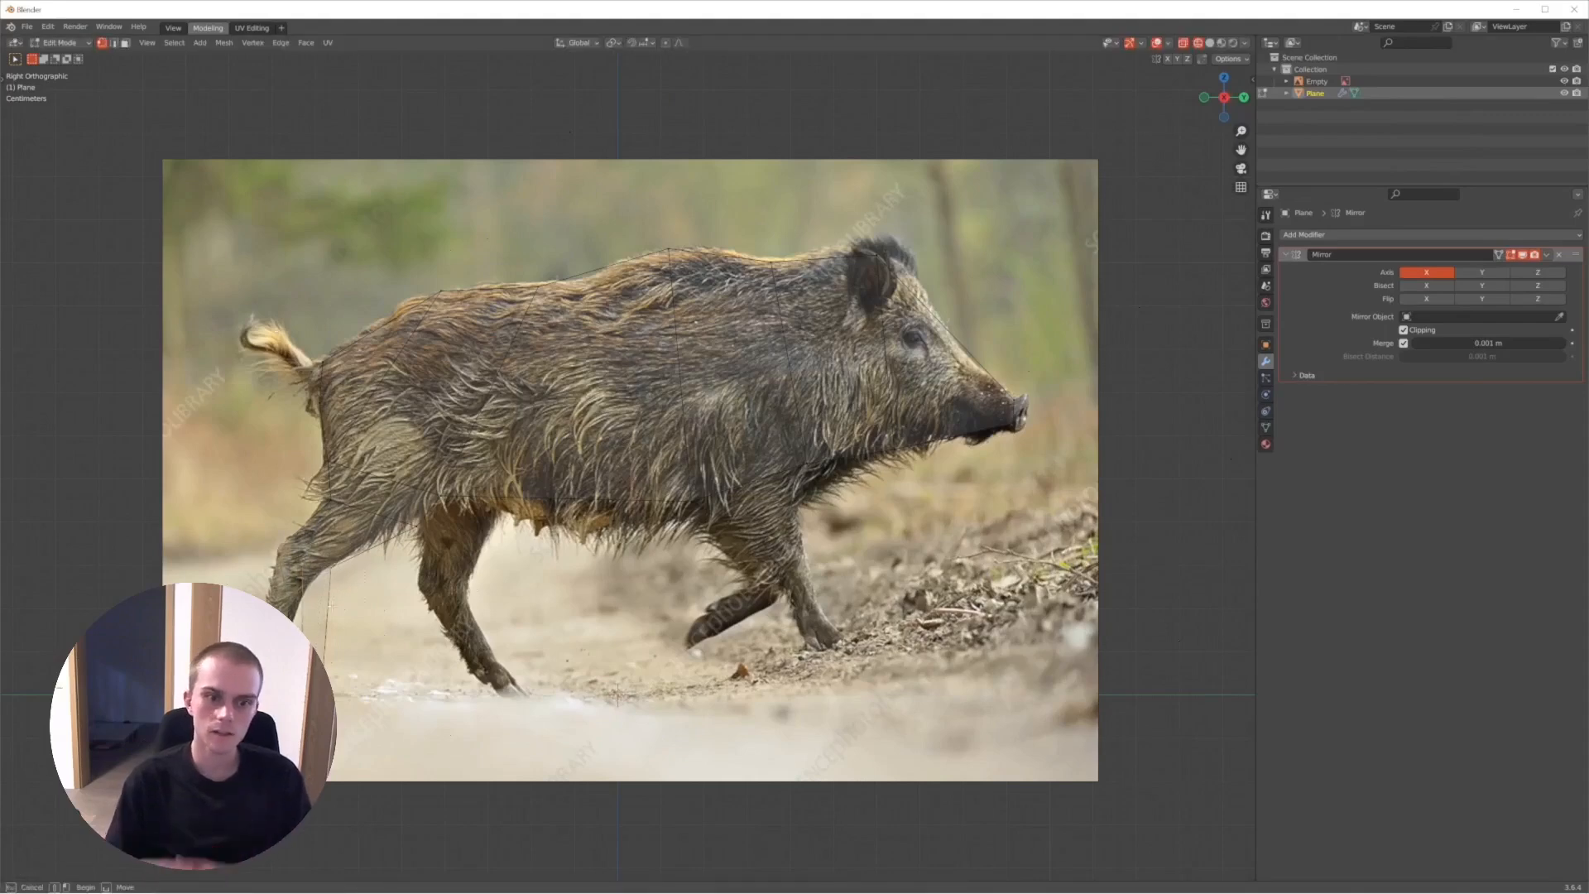
key("space")
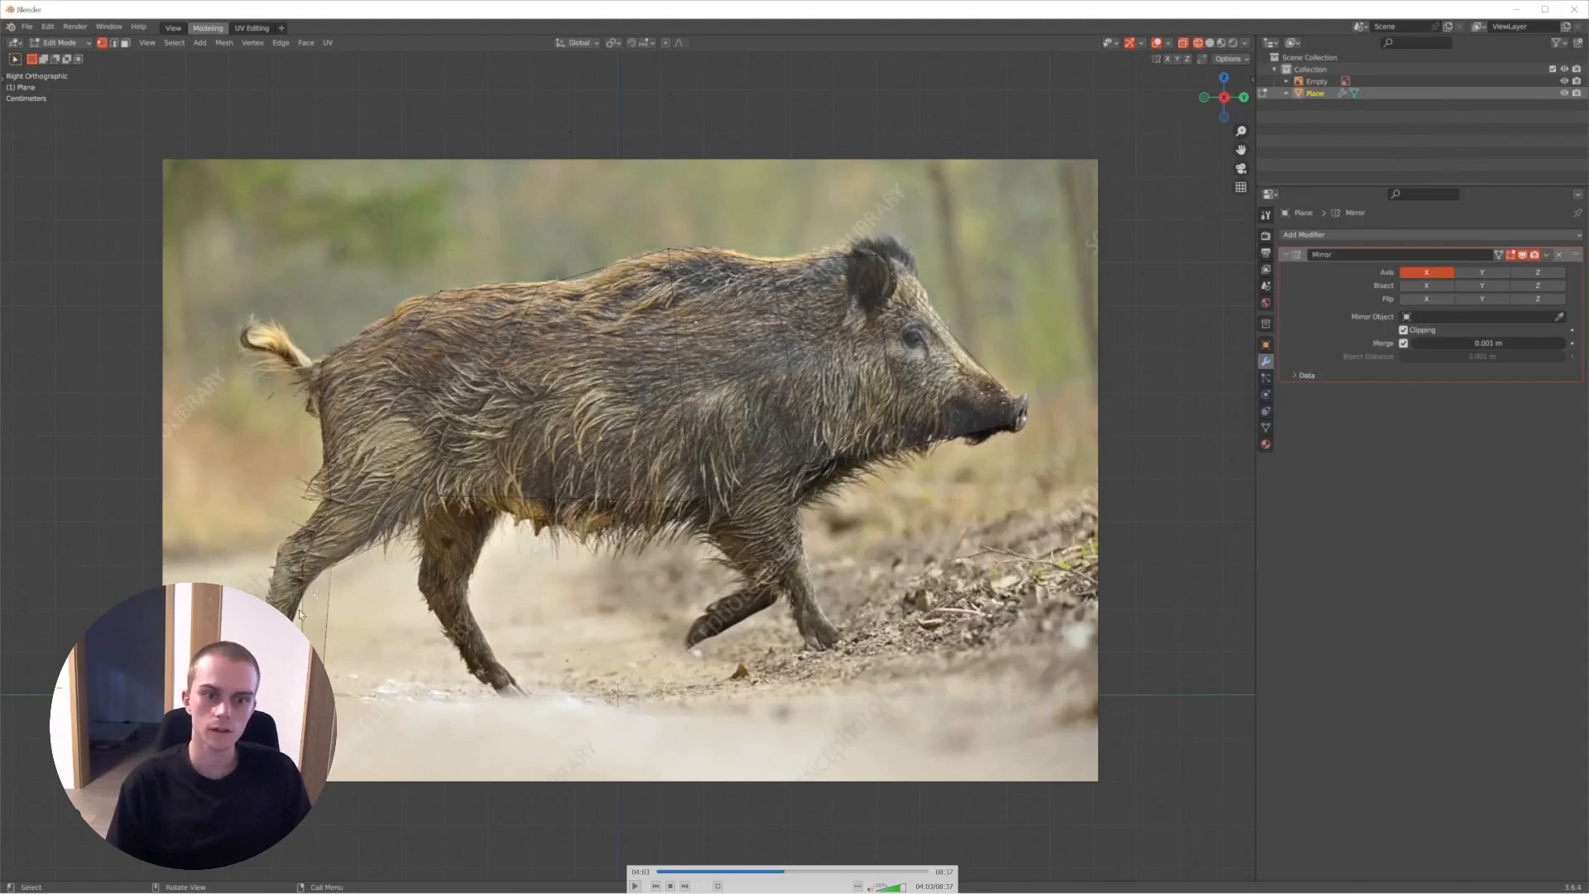
key("space")
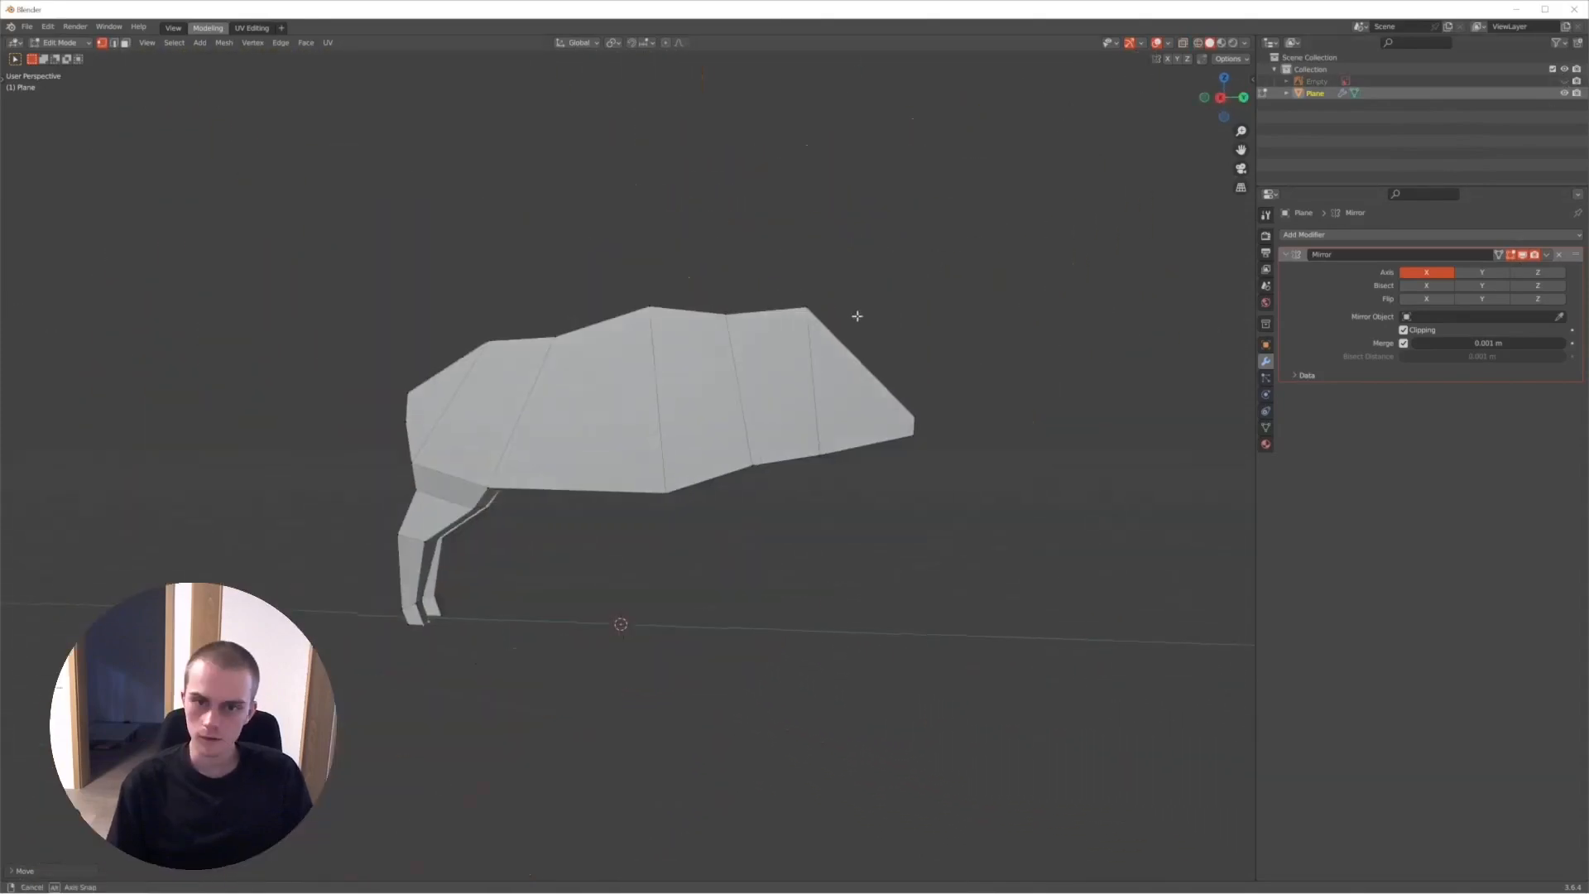
- Rewind the recording and review the finished mirrored hind legs from behind and from the side
key("space")
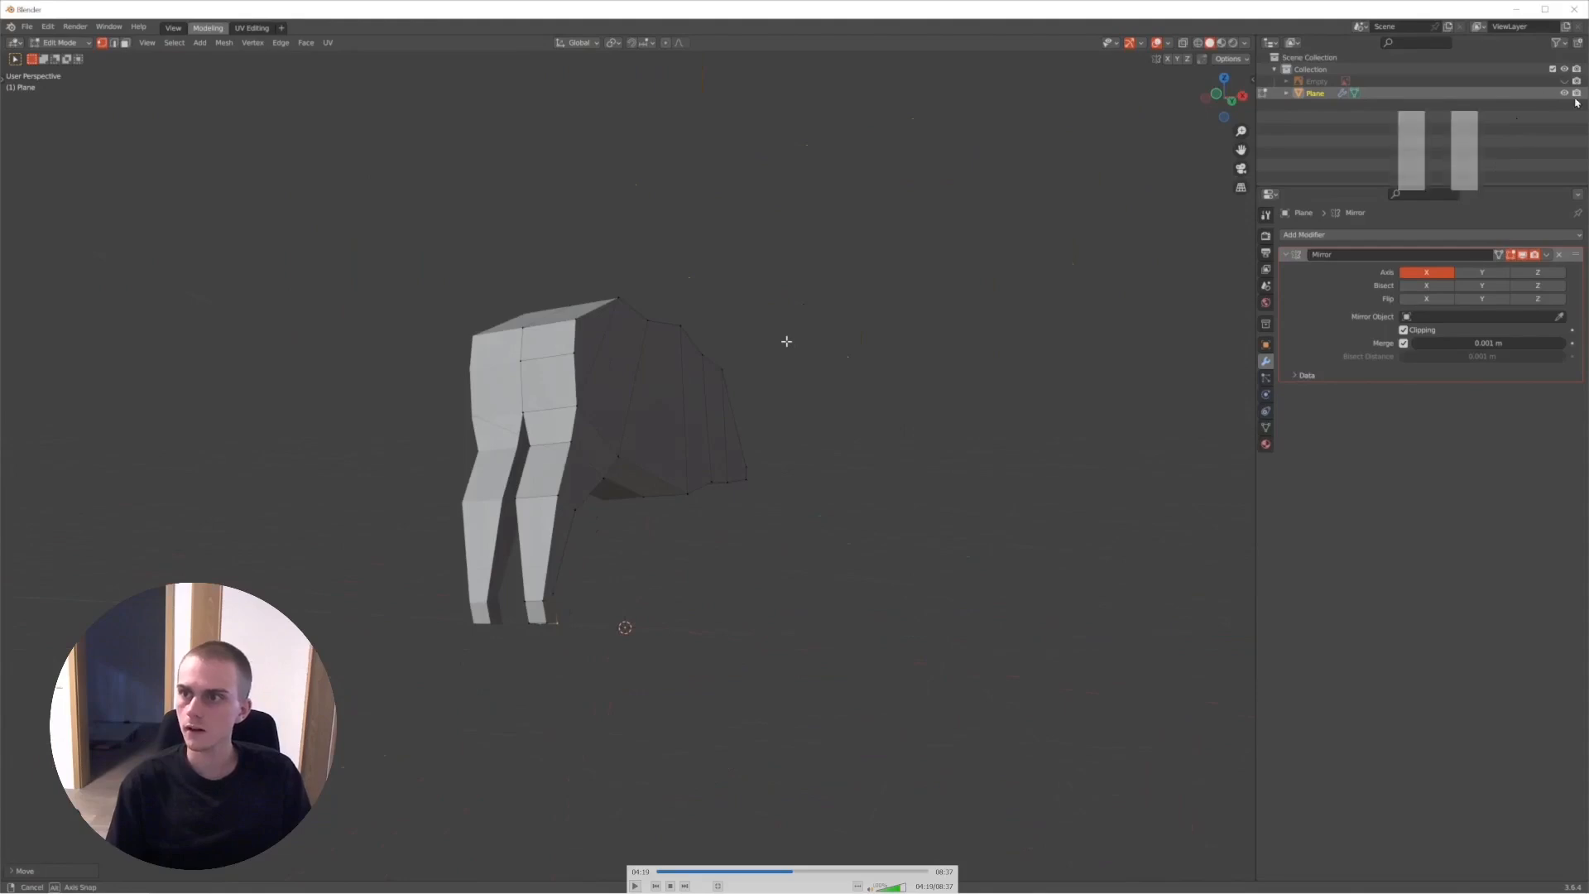
key("Left")
key("space")
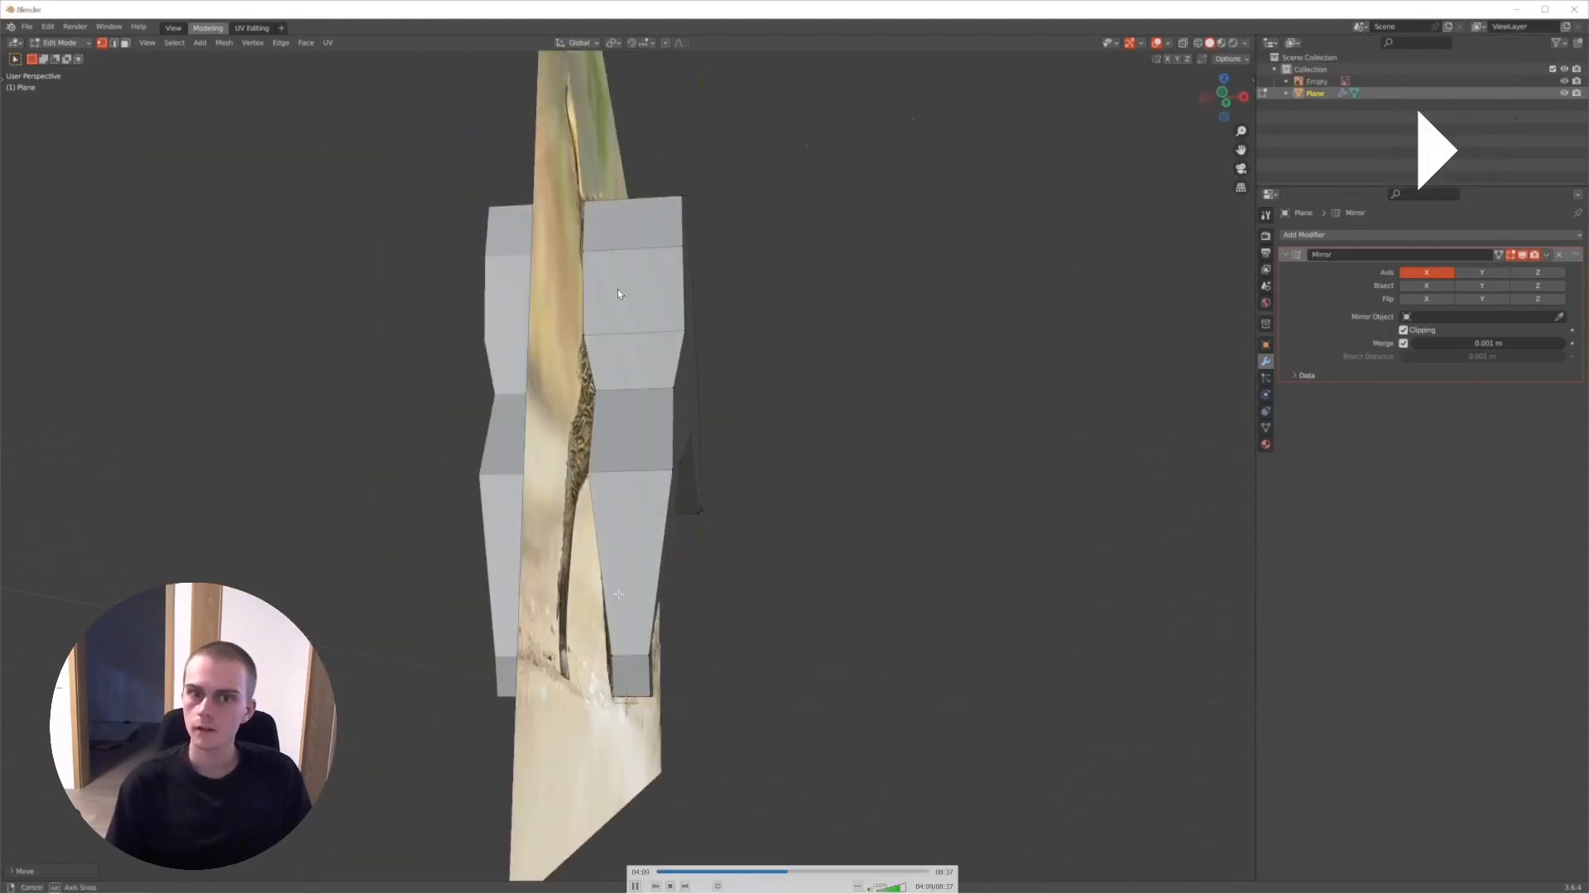
key("space")
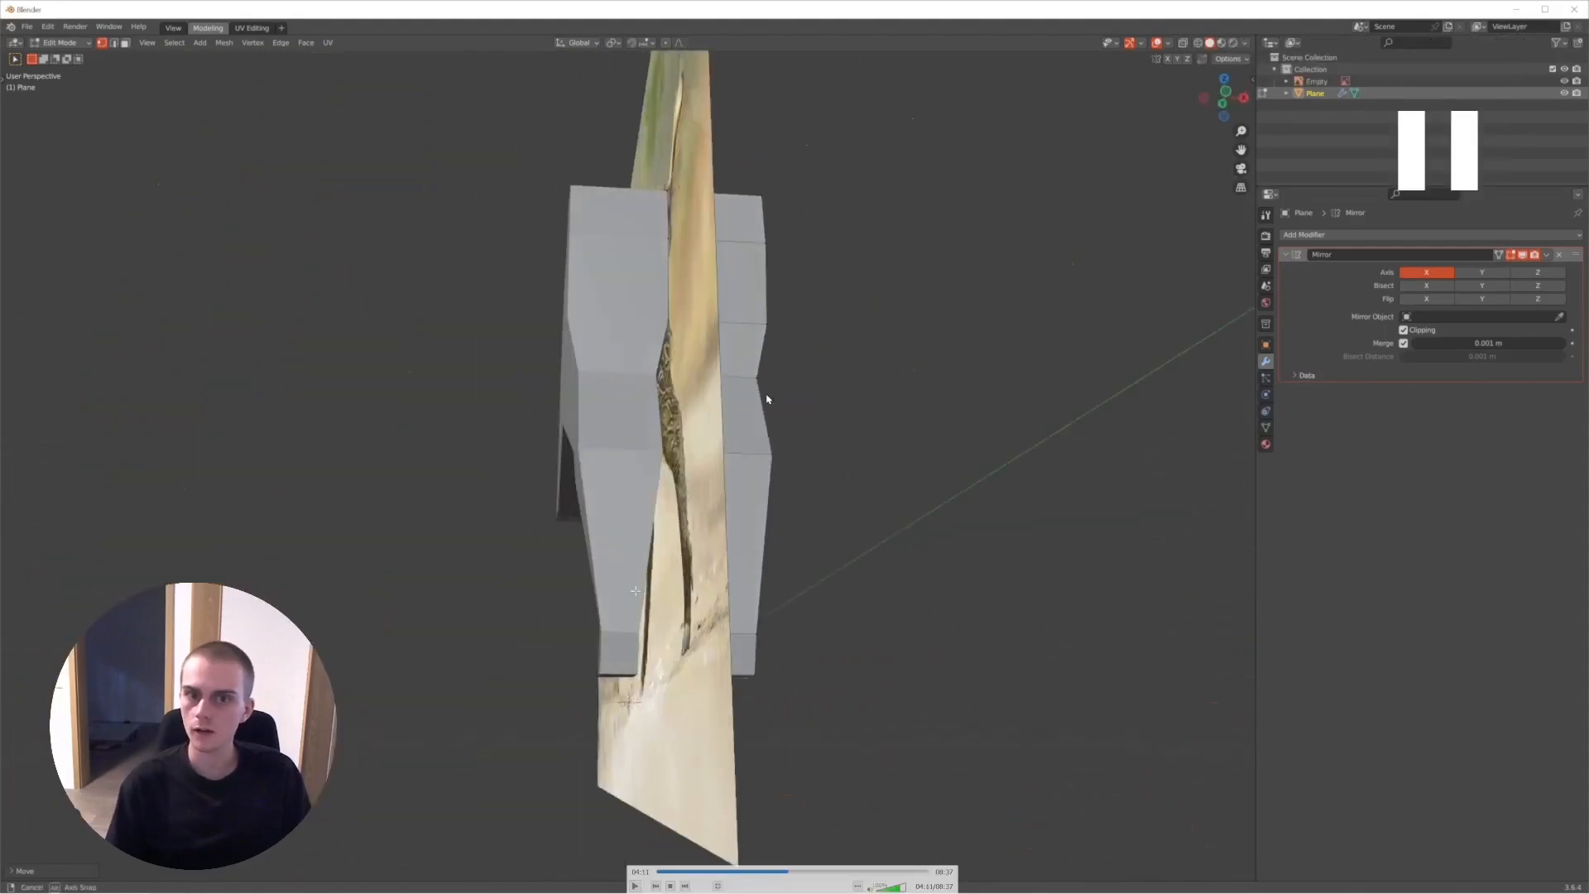
key("space")
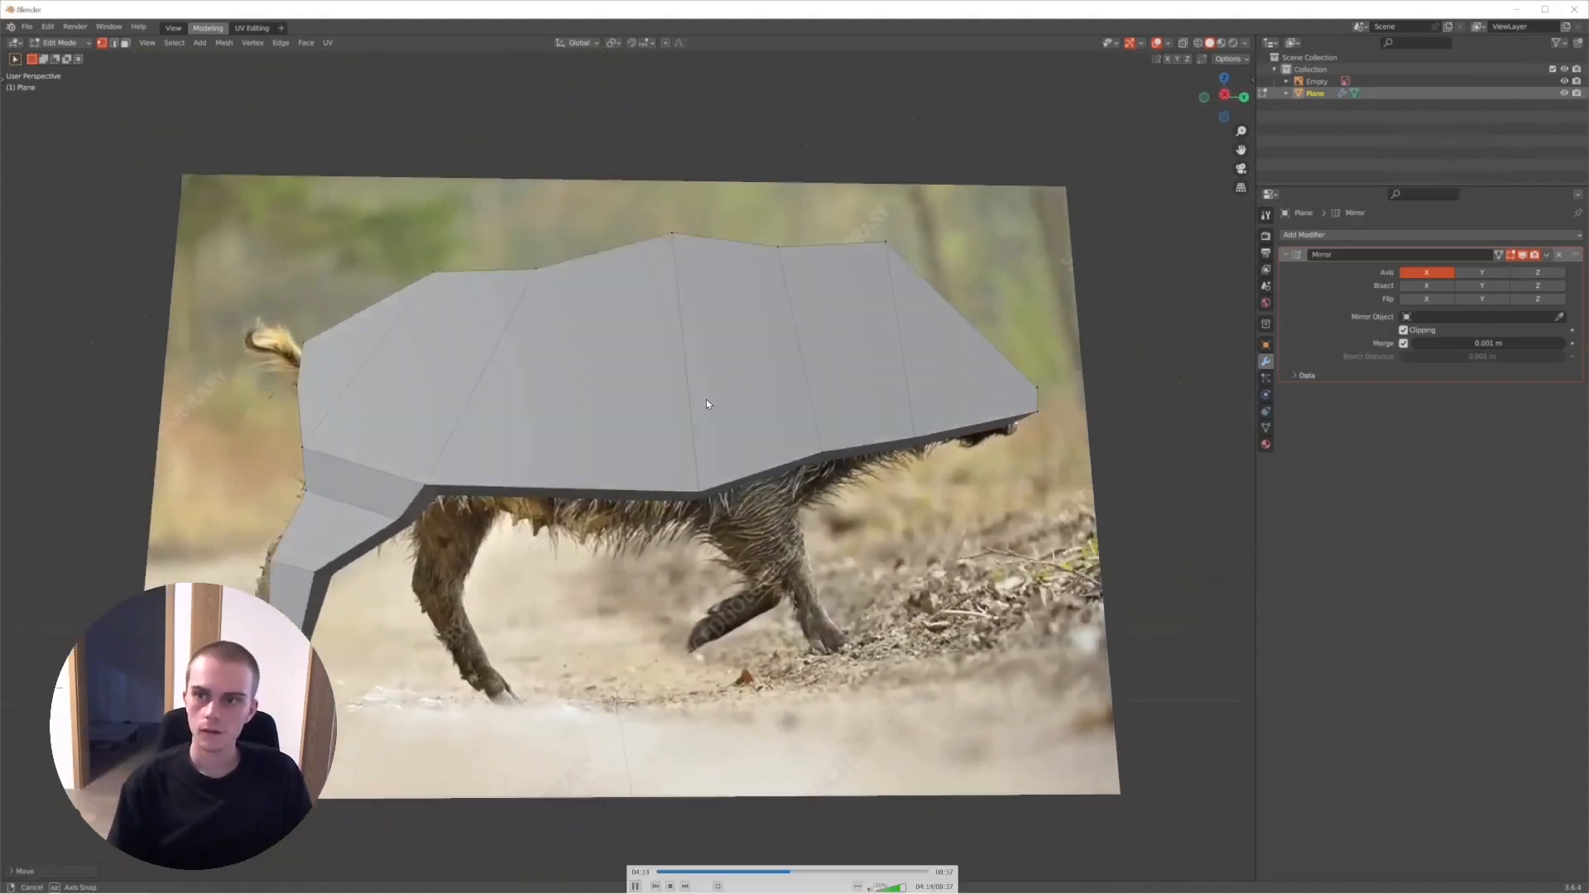
- Step through the recording from the finished hind leg to the edge loop running along the boar's flank
key("space")
key("space")
key("space")
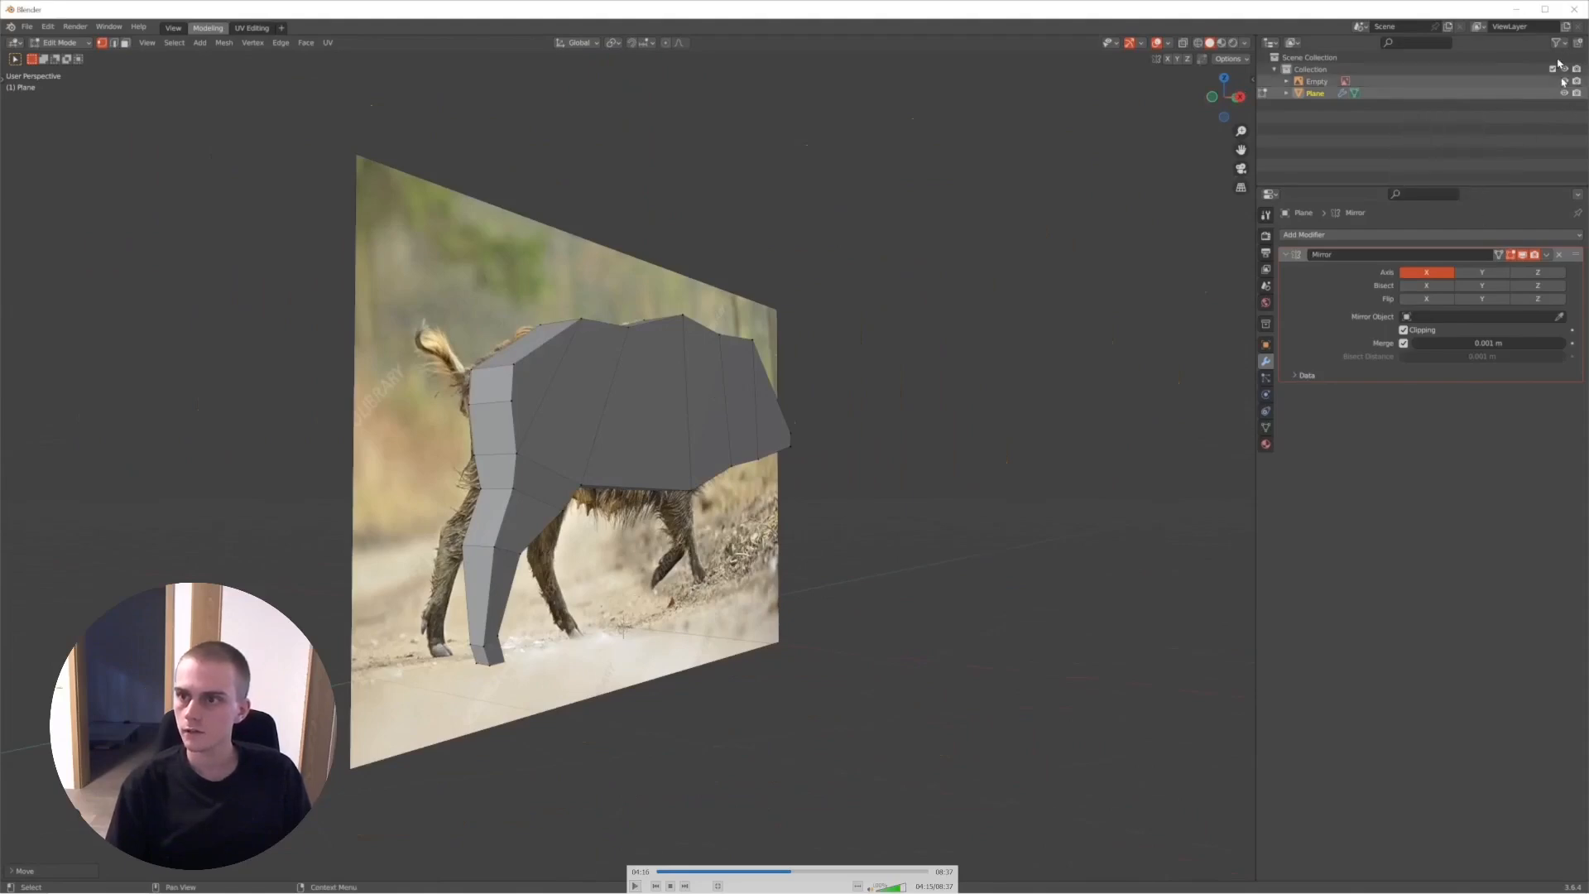
key("space")
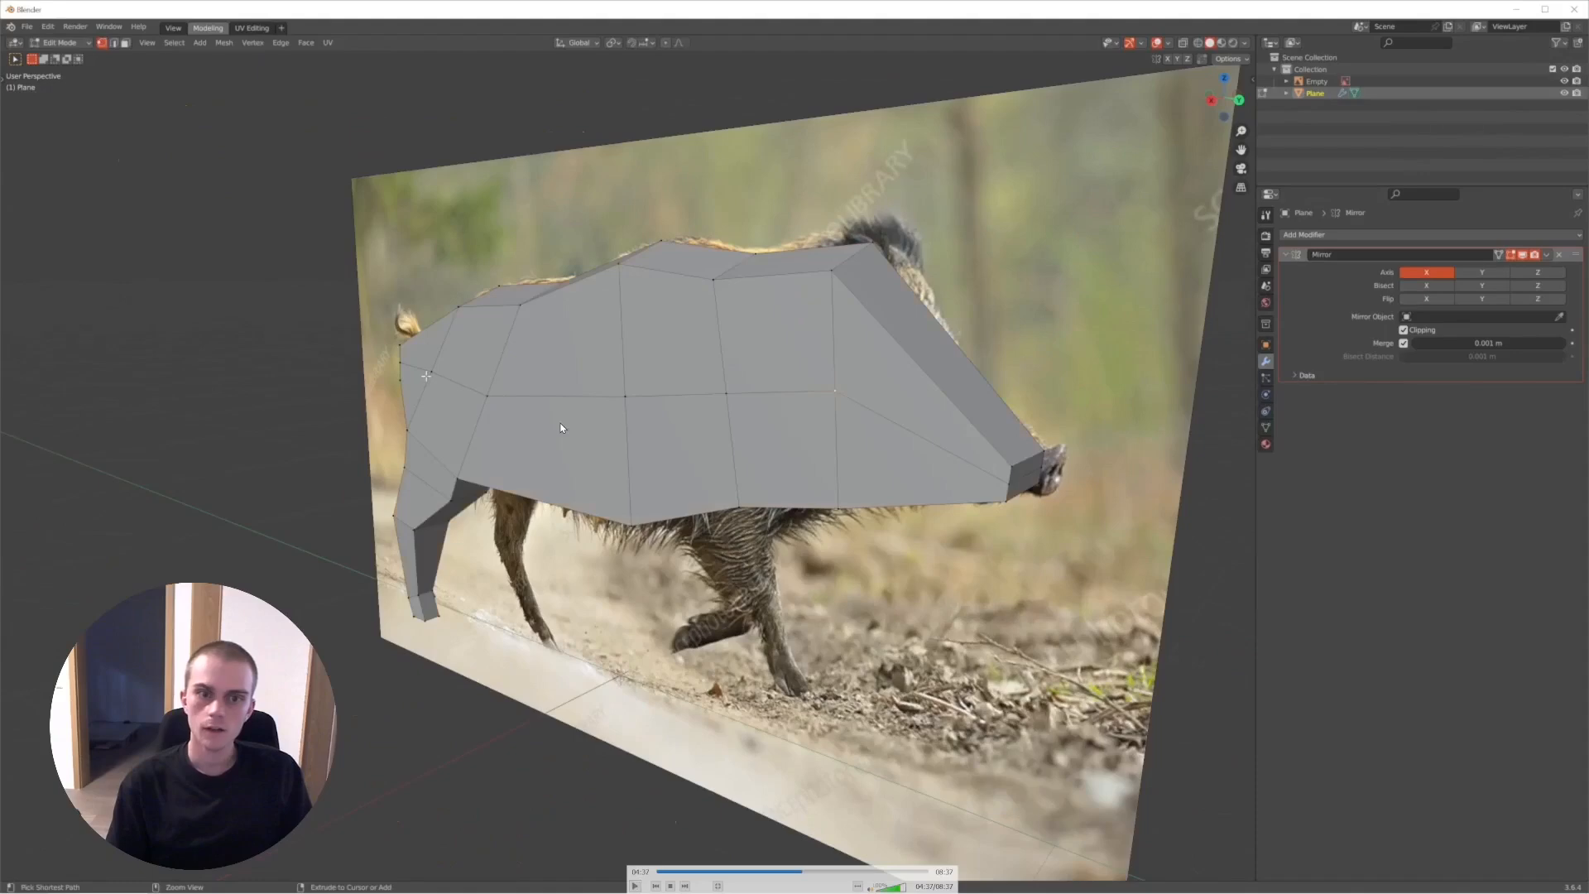
key("space")
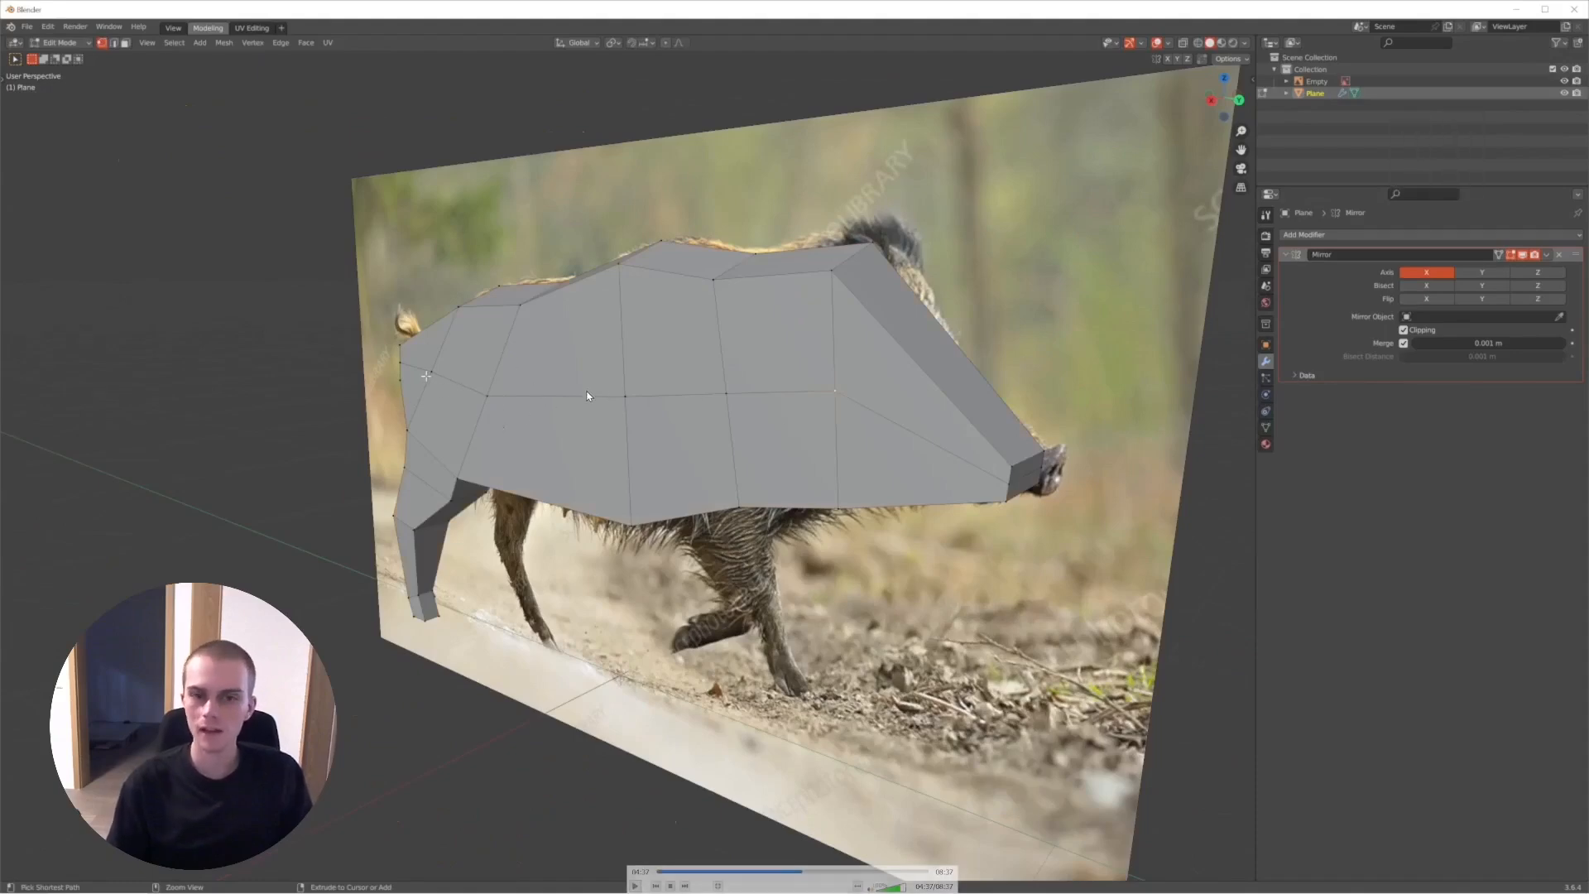
mouse_move(616, 417)
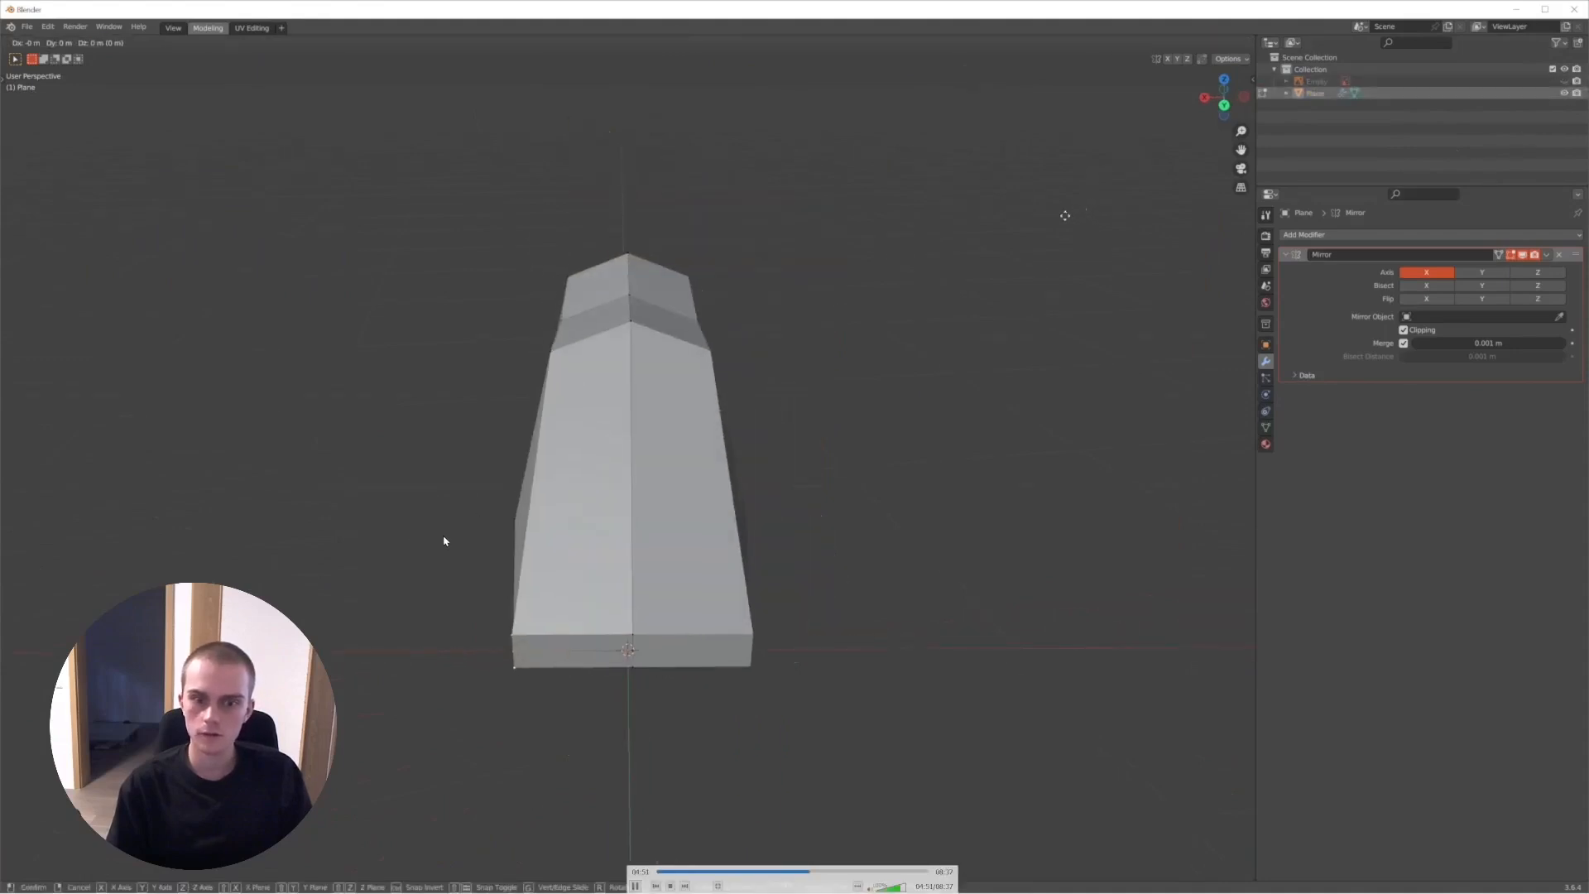
- Step through the recording's narrowing of the snout and shaping of the belly vertices with the reference image hidden
key("space")
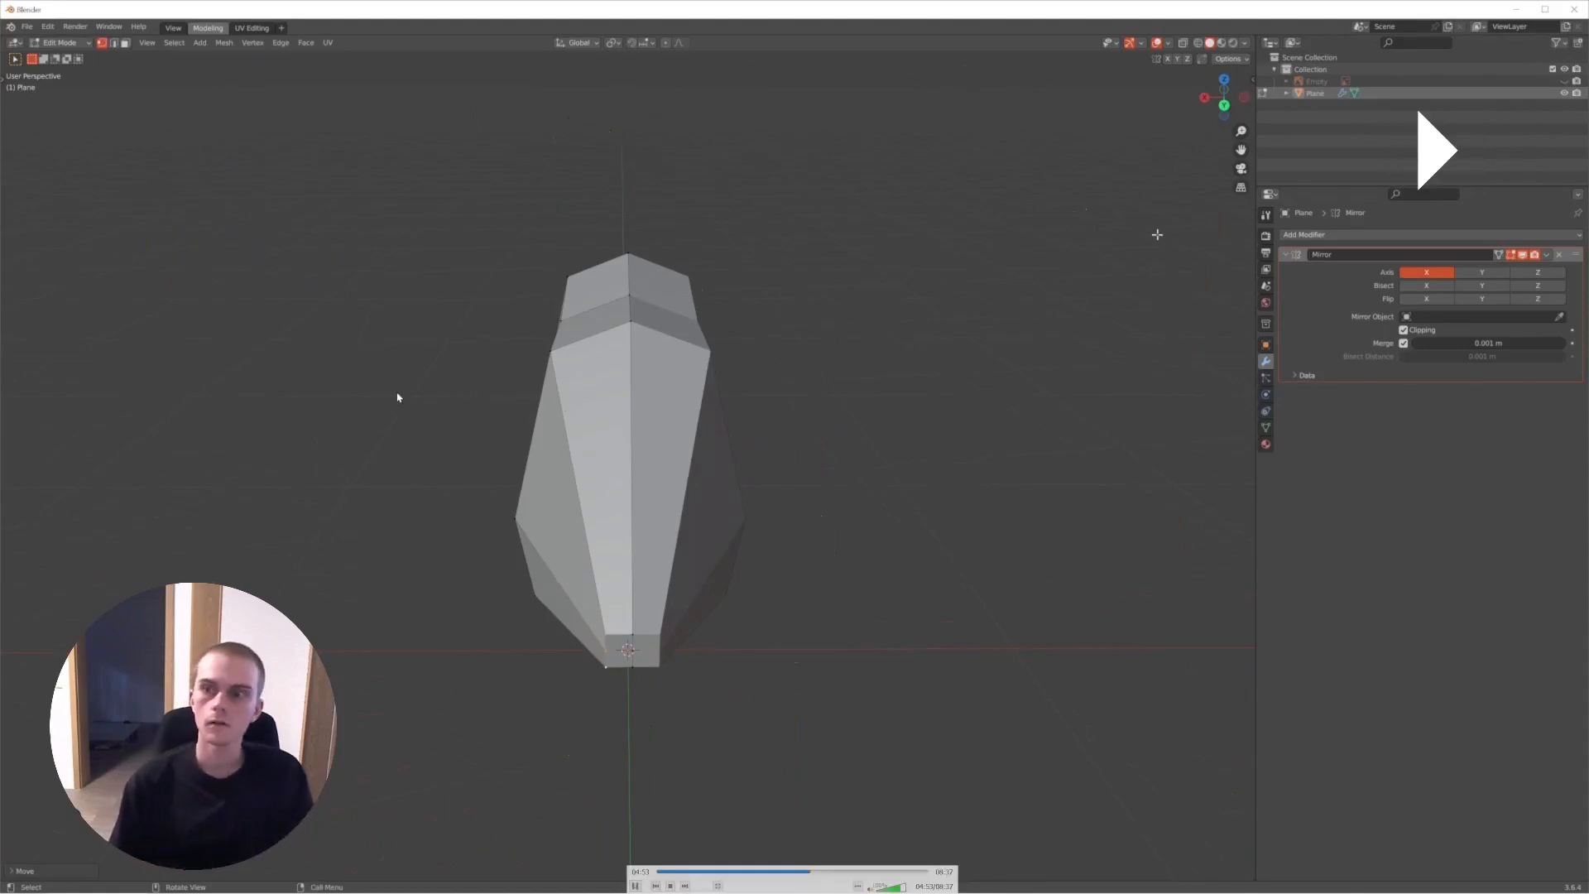
key("space")
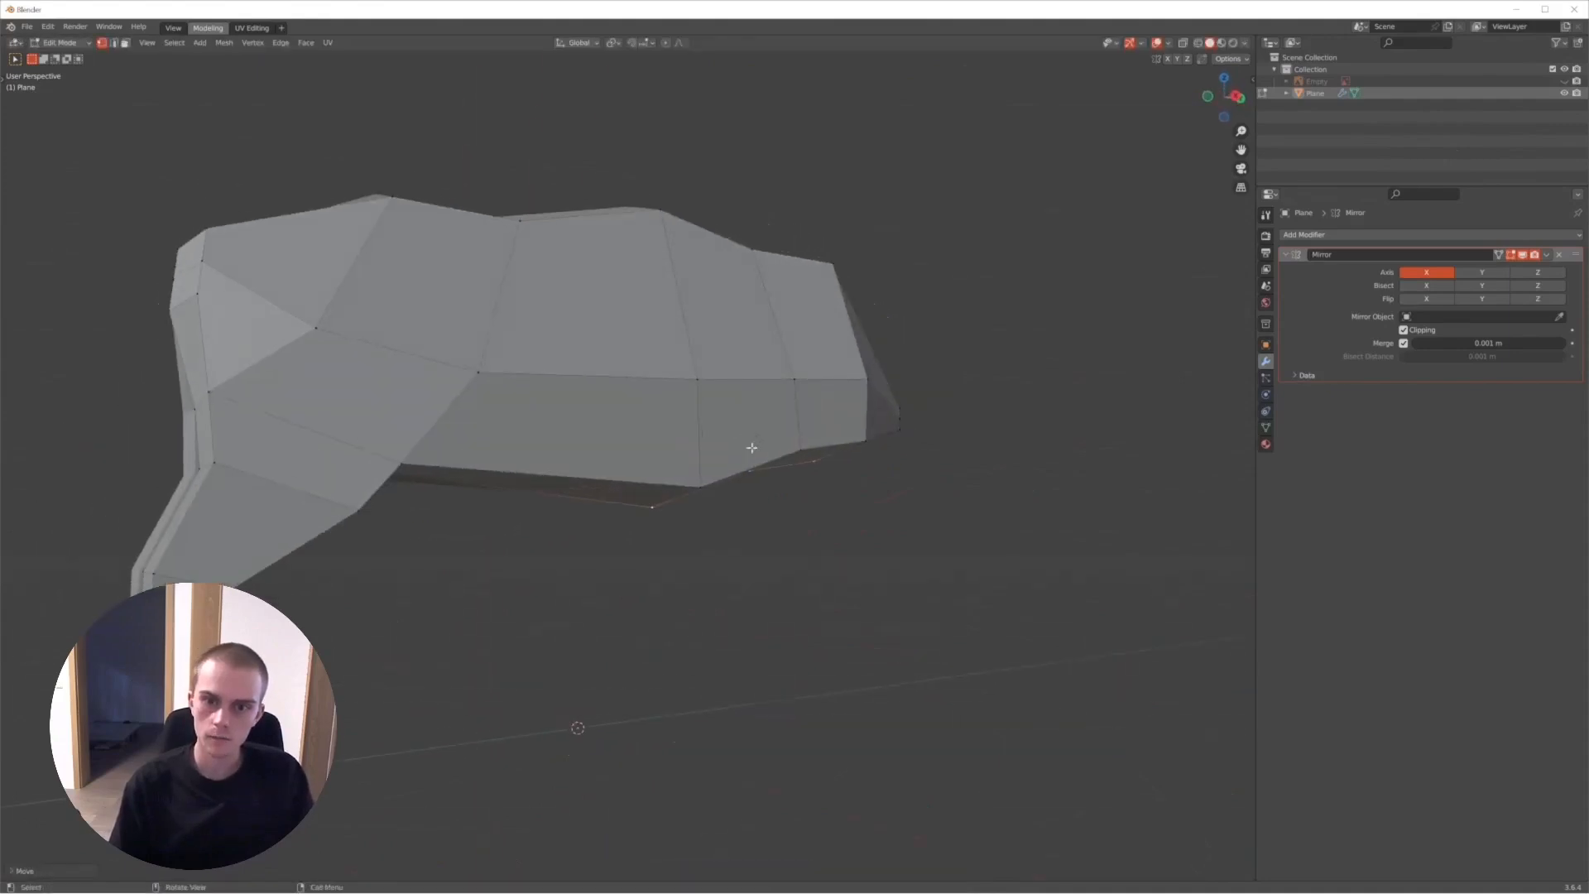
key("space")
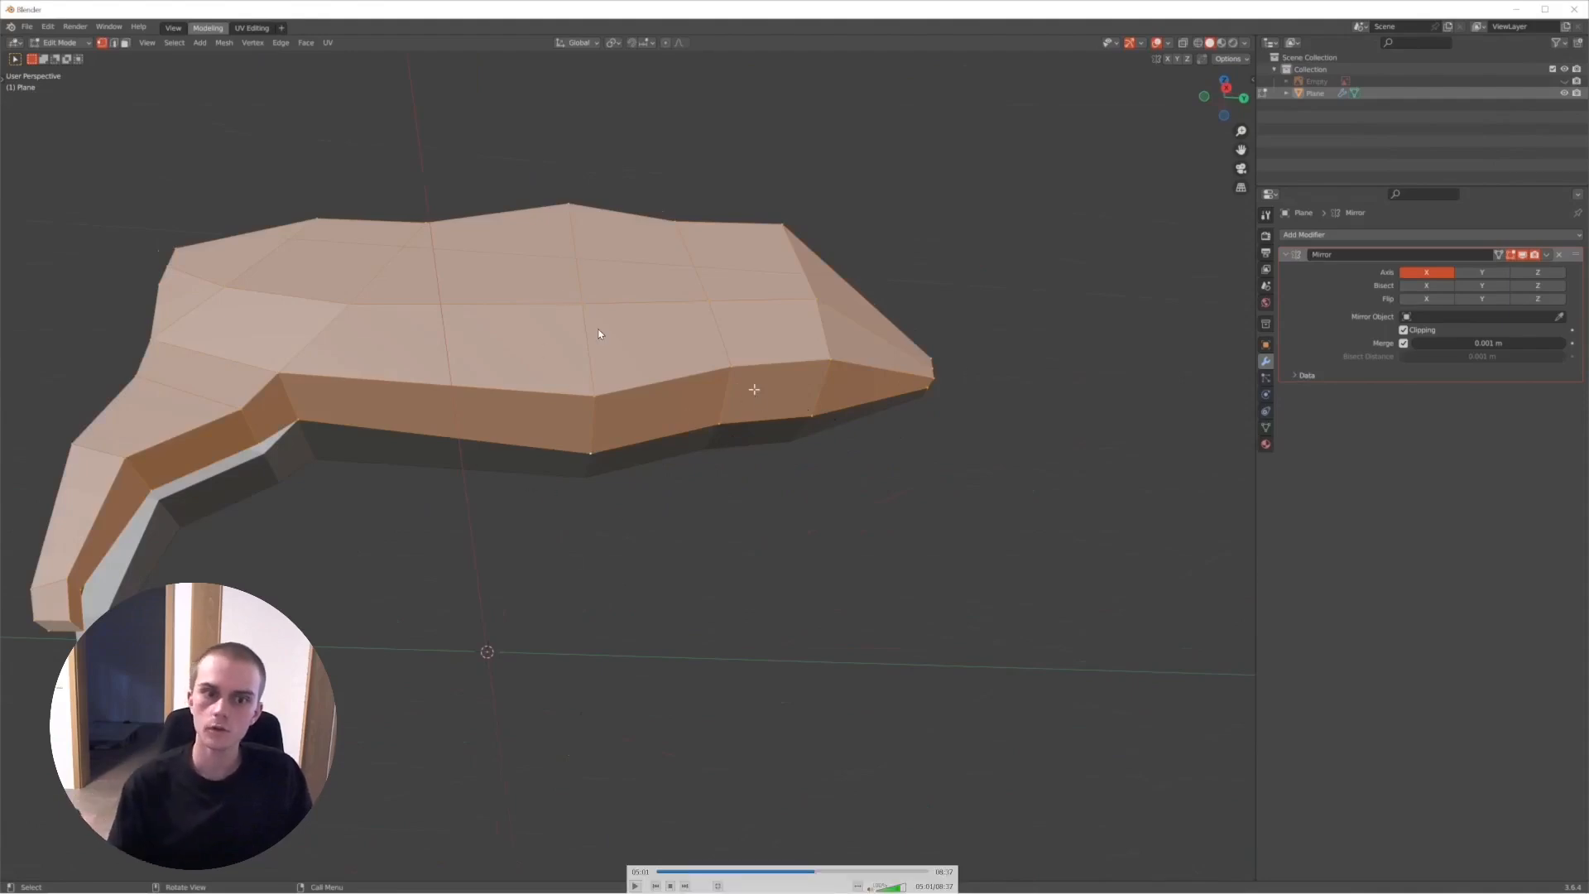
key("space")
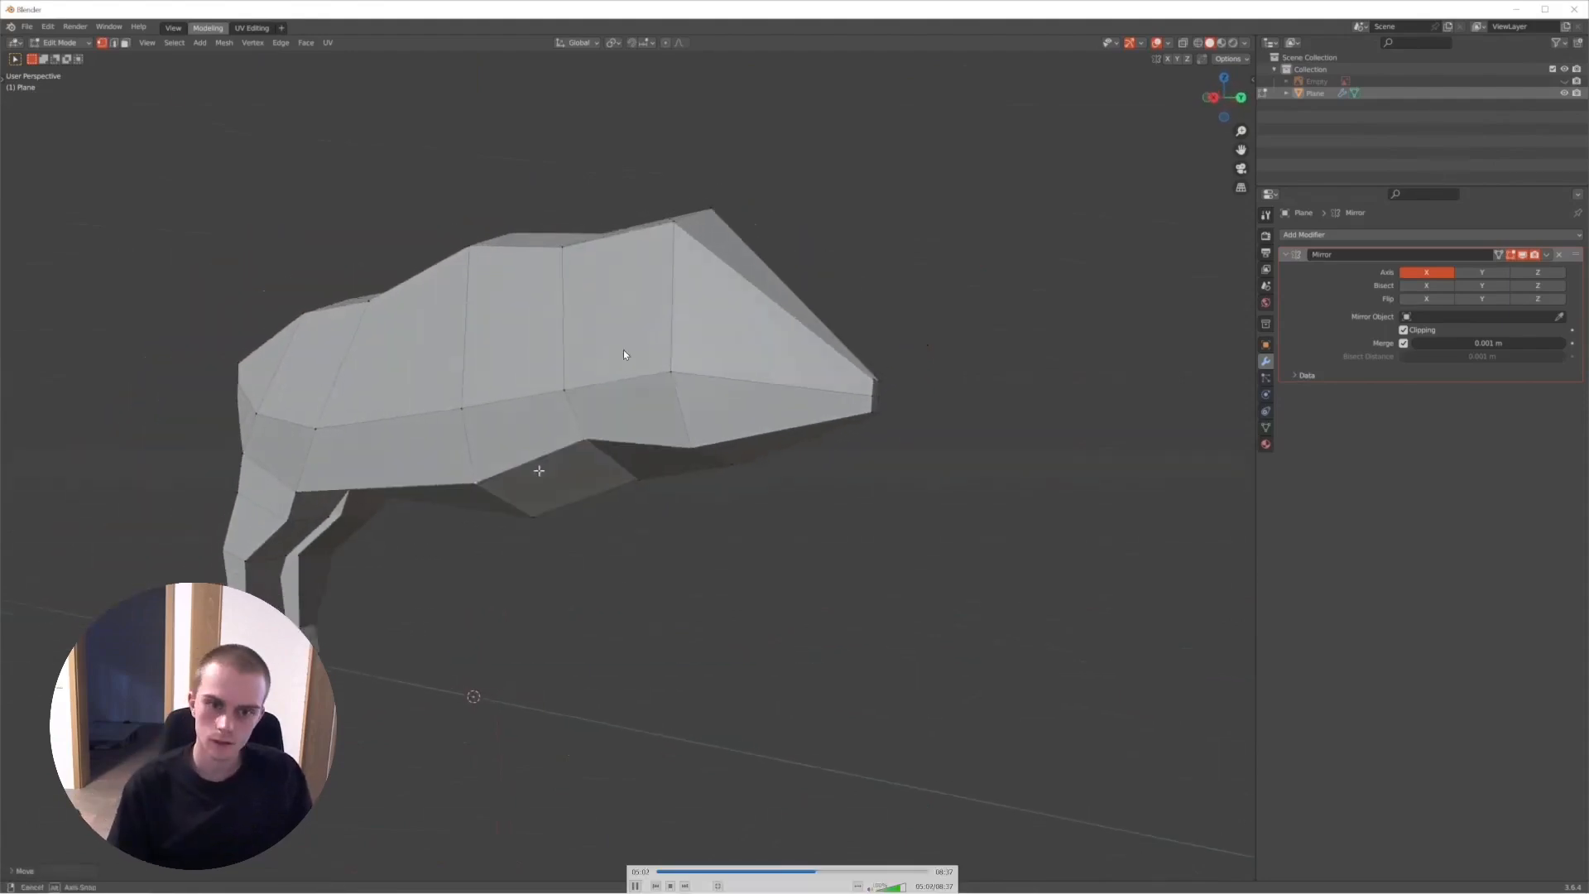
- Rewind and step through the recording's part where Clipping is turned off and the front leg's base face is extruded
key("Left")
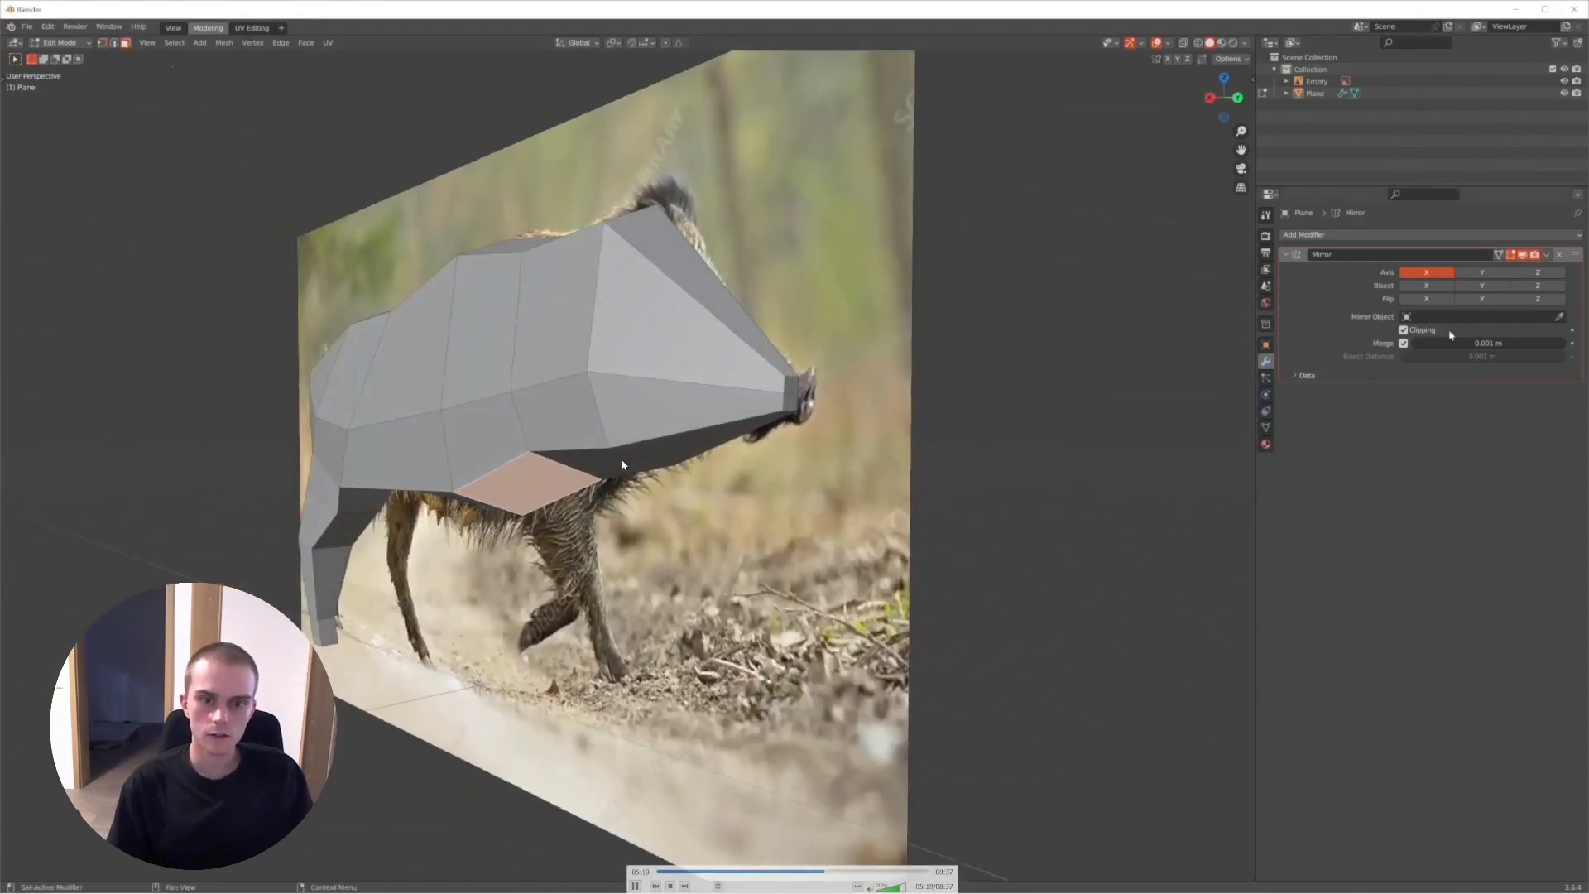
key("space")
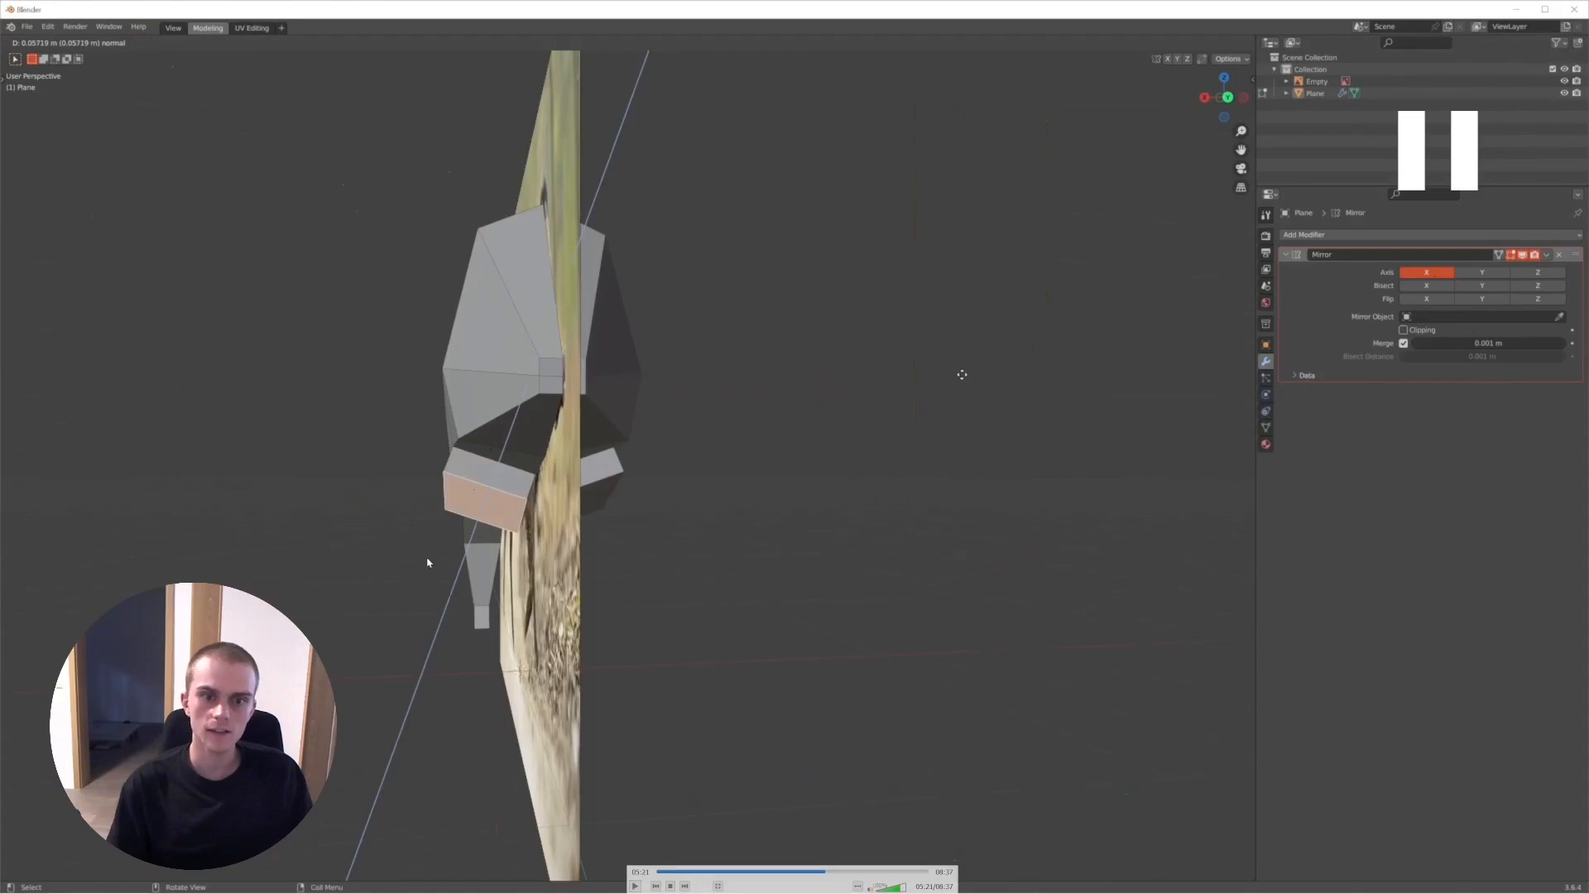
key("space")
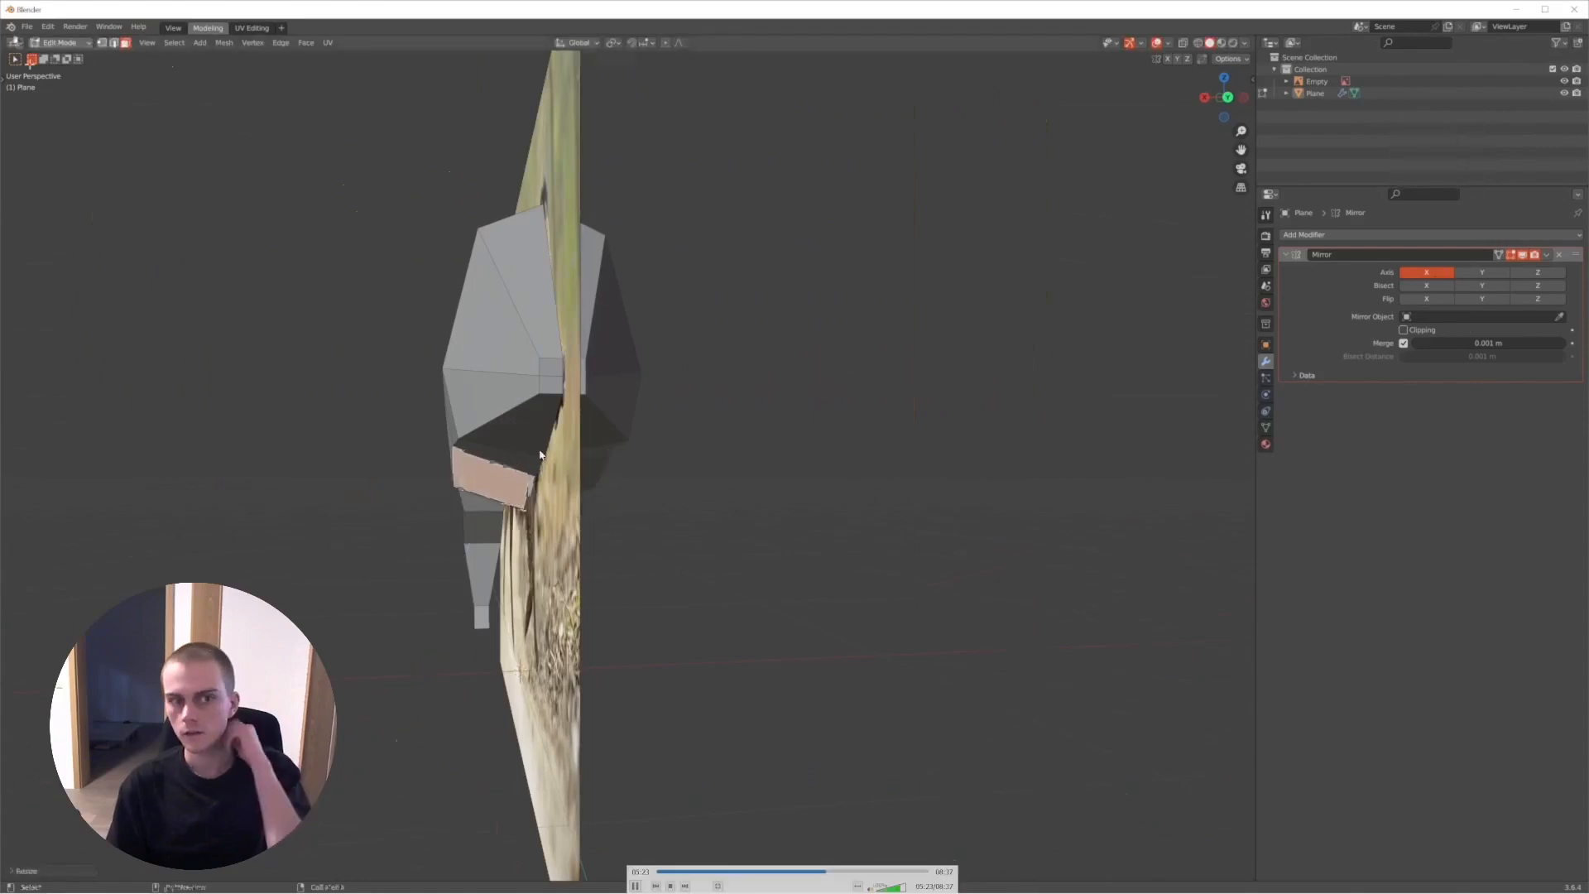
key("space")
key("Left")
key("space")
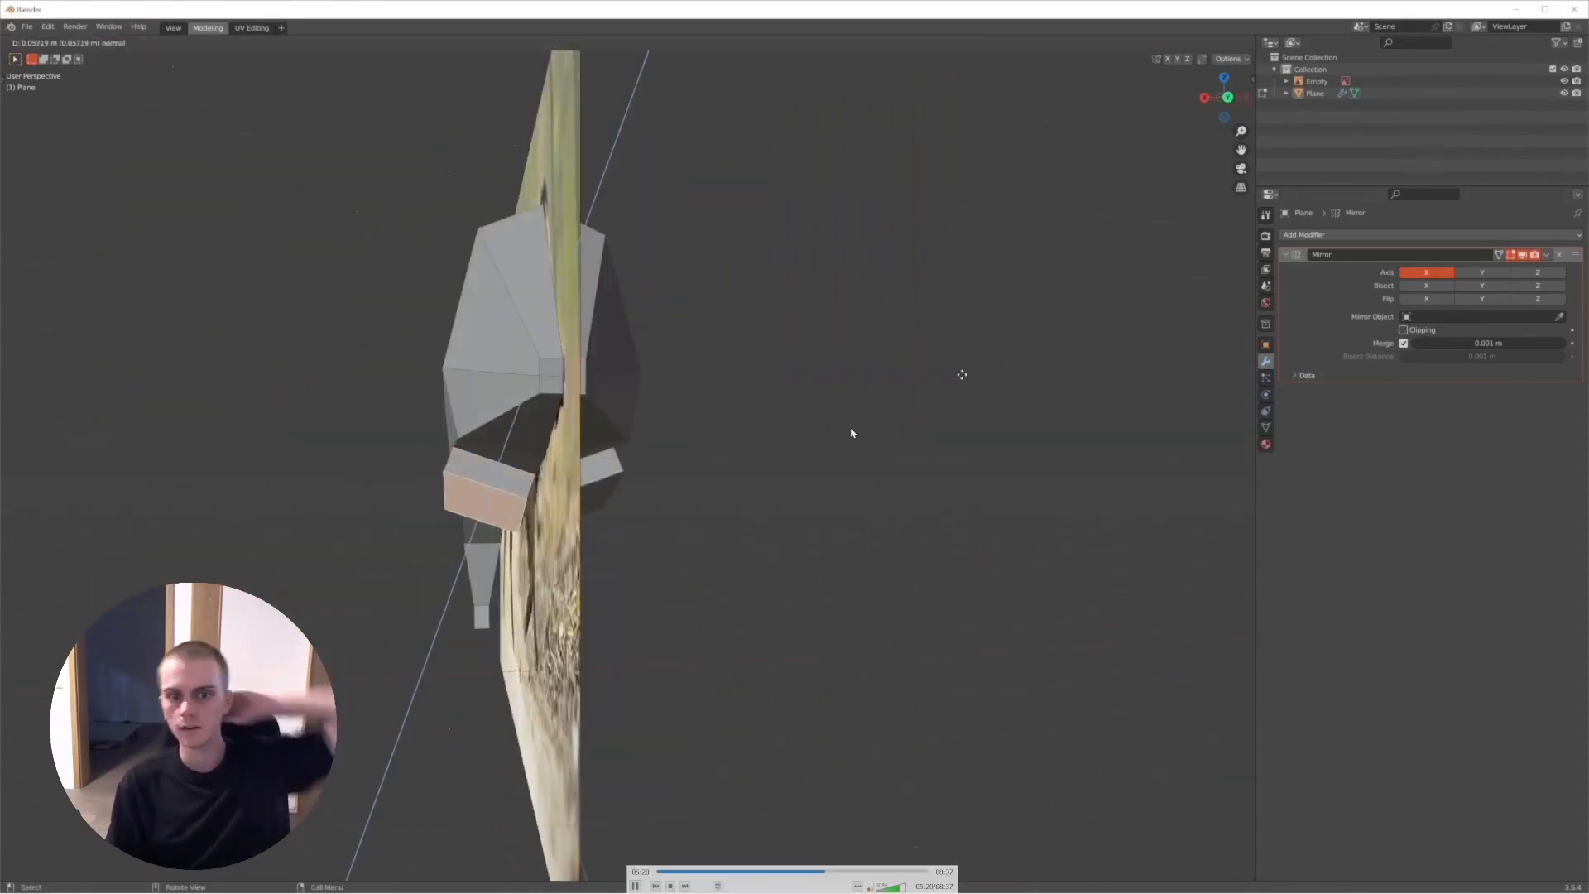
key("space")
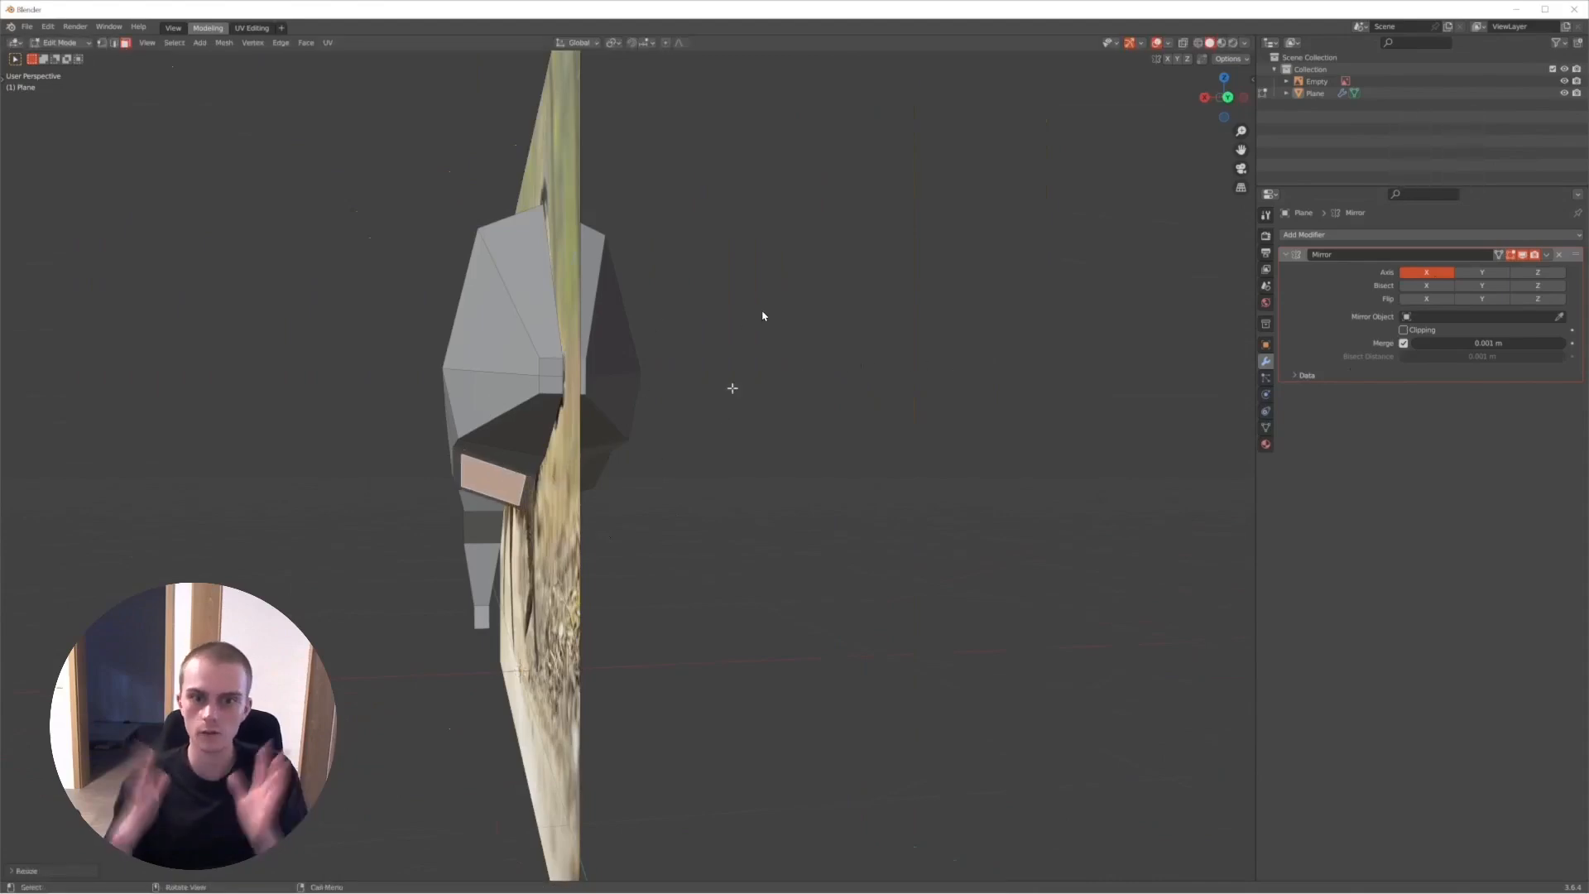
- Step through the recording's scaling of the front leg's end face along global Z in wireframe view
key("space")
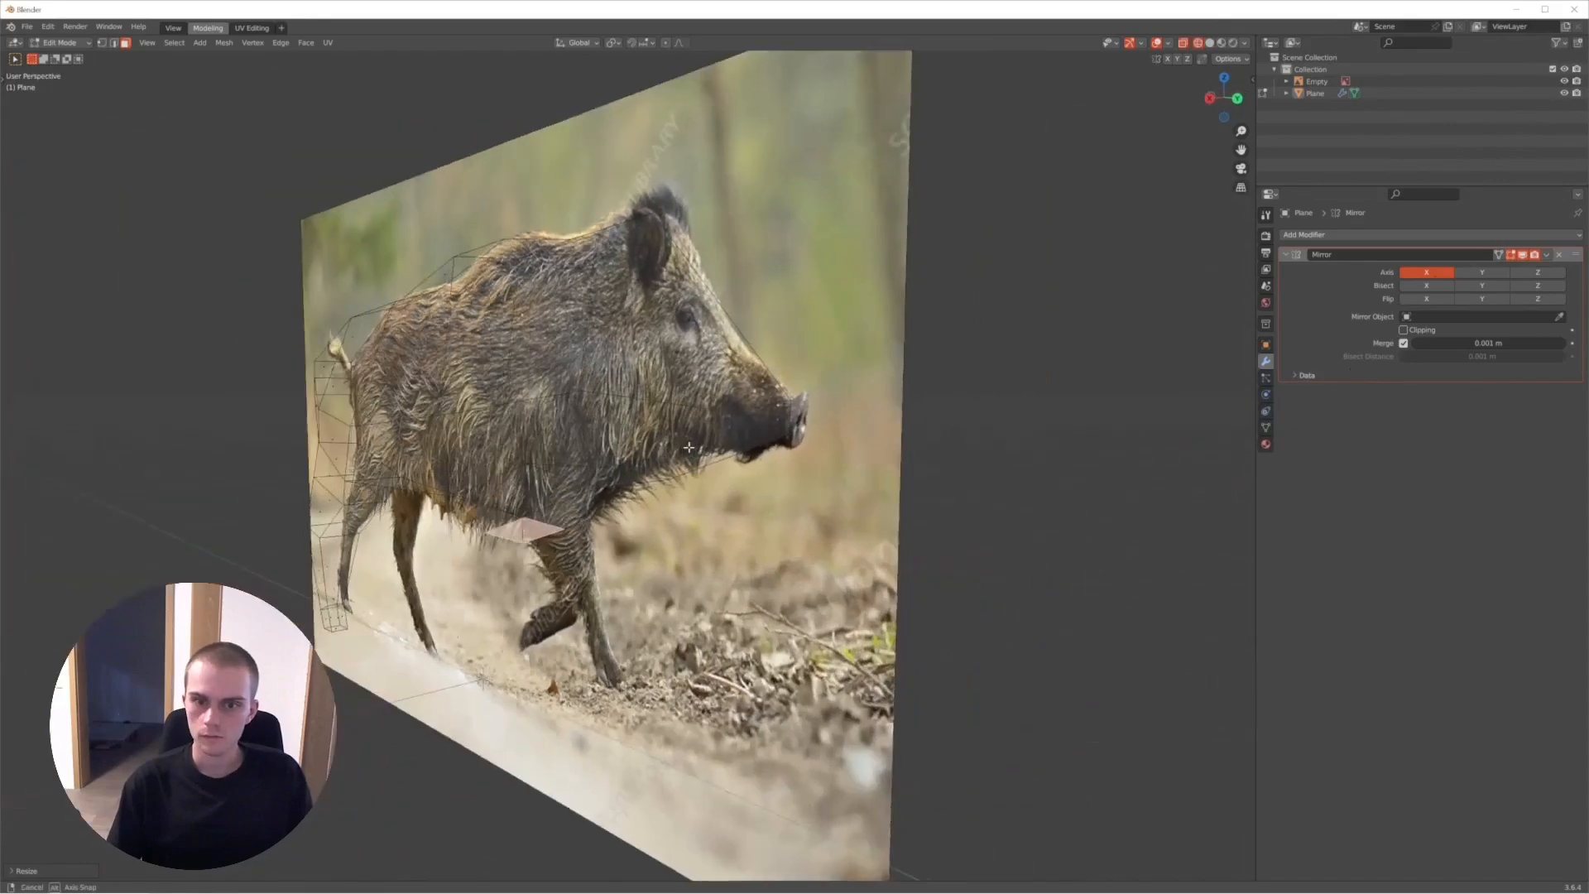
key("space")
key("space")
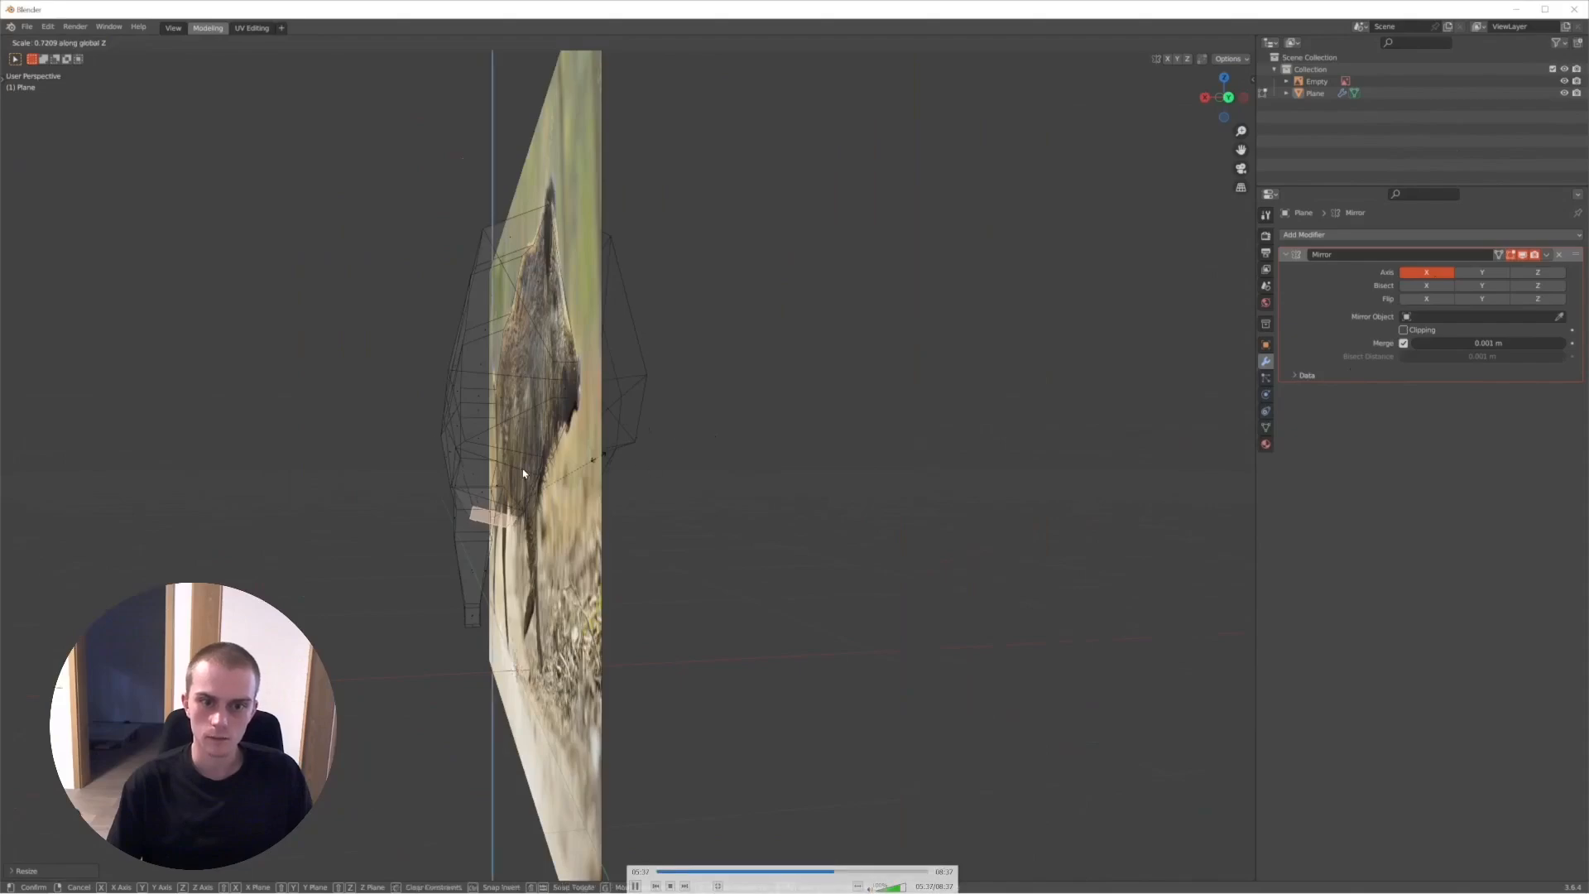
key("space")
key("space")
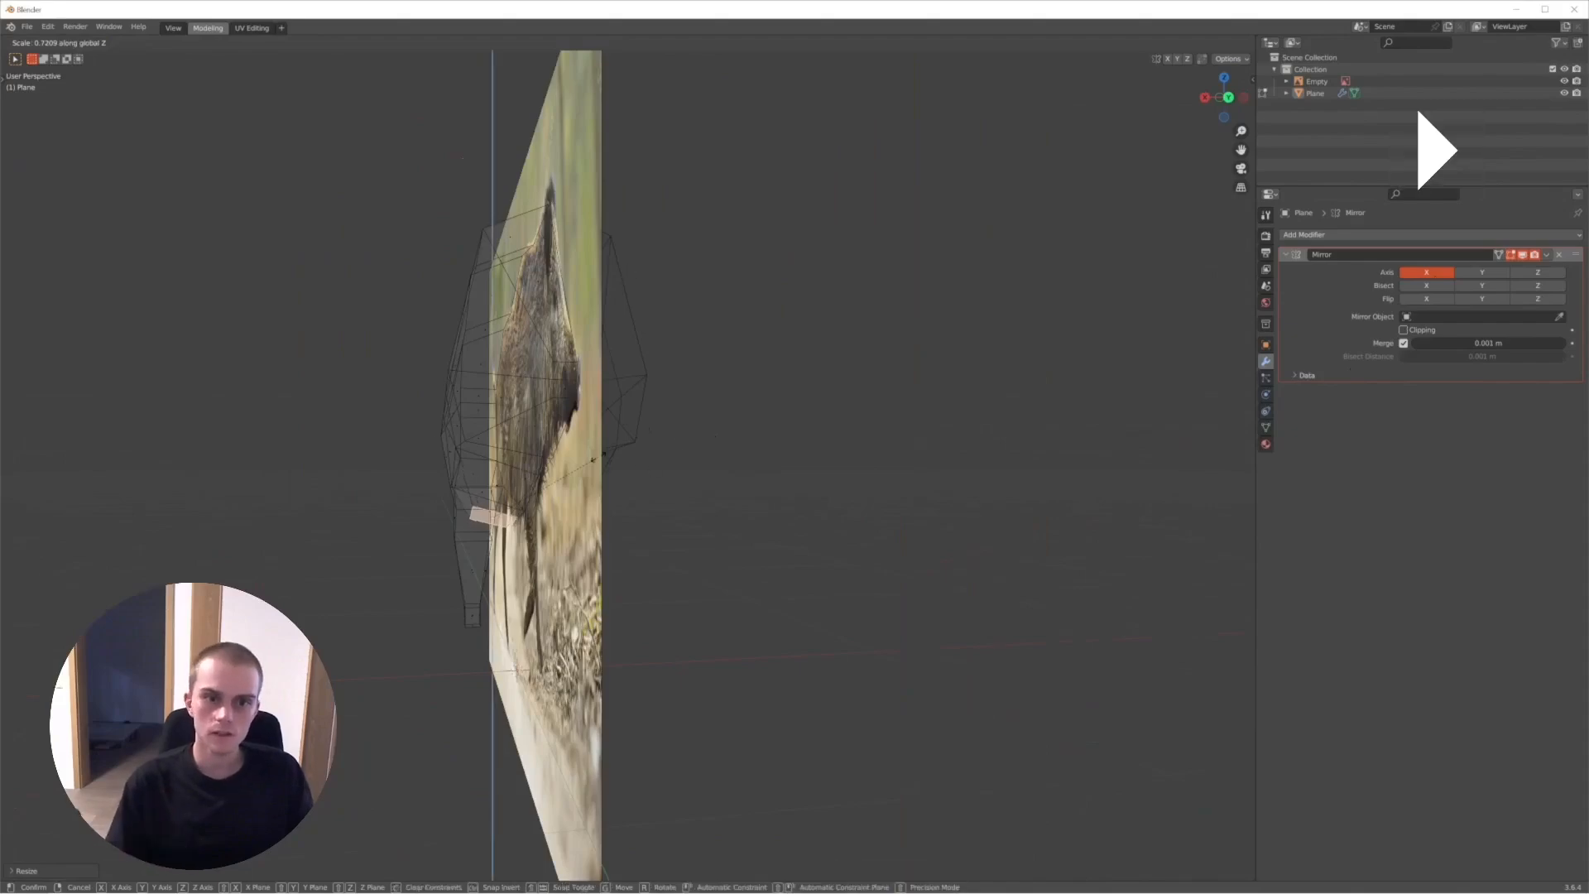
key("space")
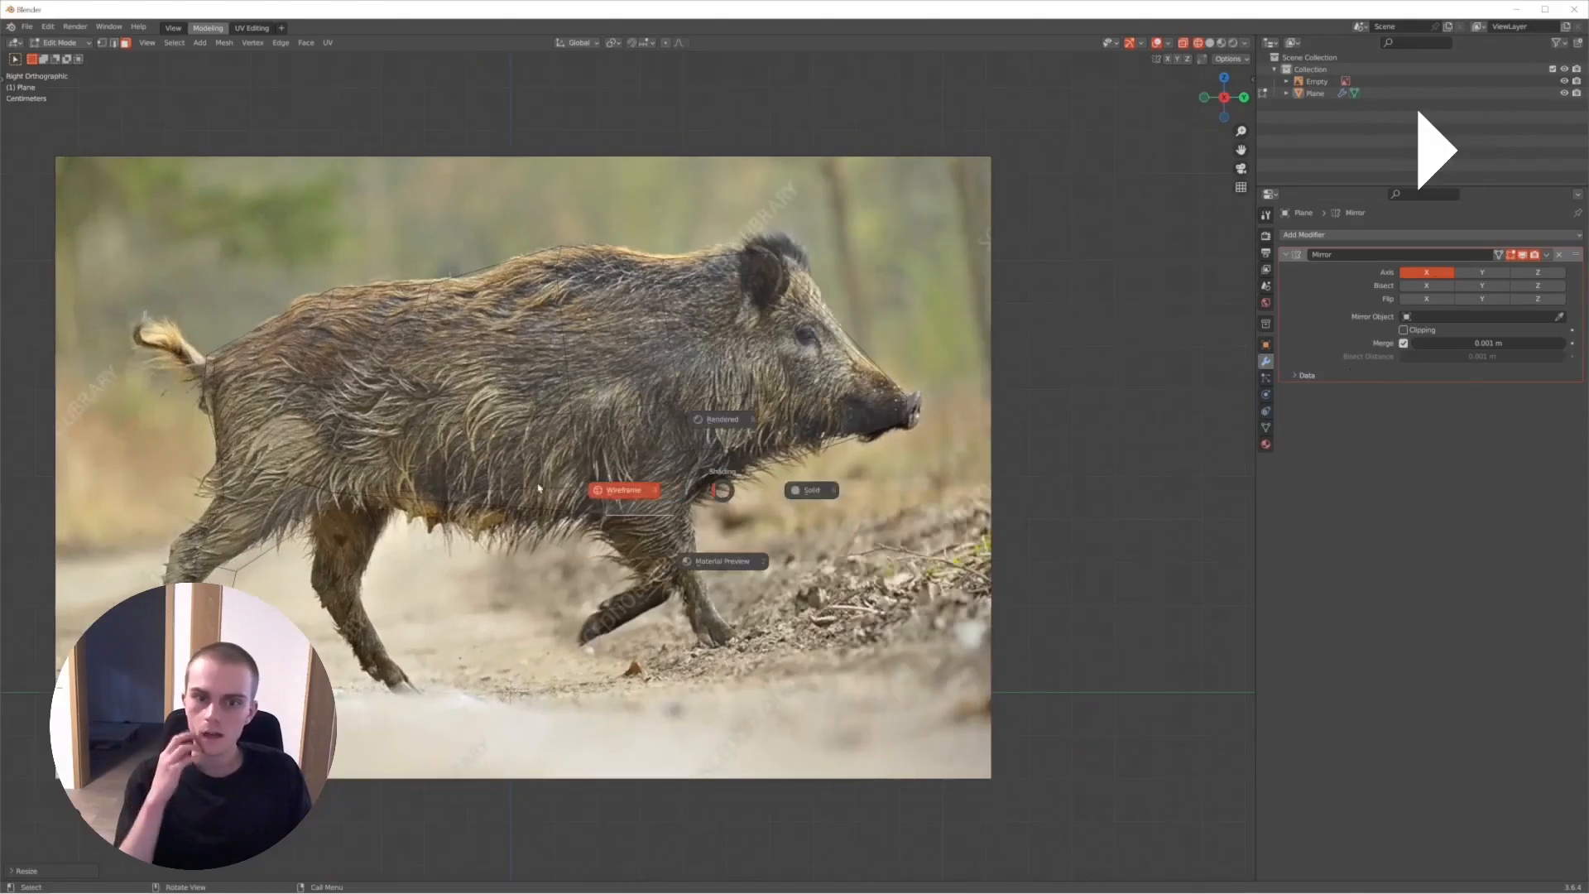
- Extrude the front leg downward in right orthographic wireframe view and move its end face to follow the photo's leg
left_click(925, 489)
key("z")
left_click(599, 450)
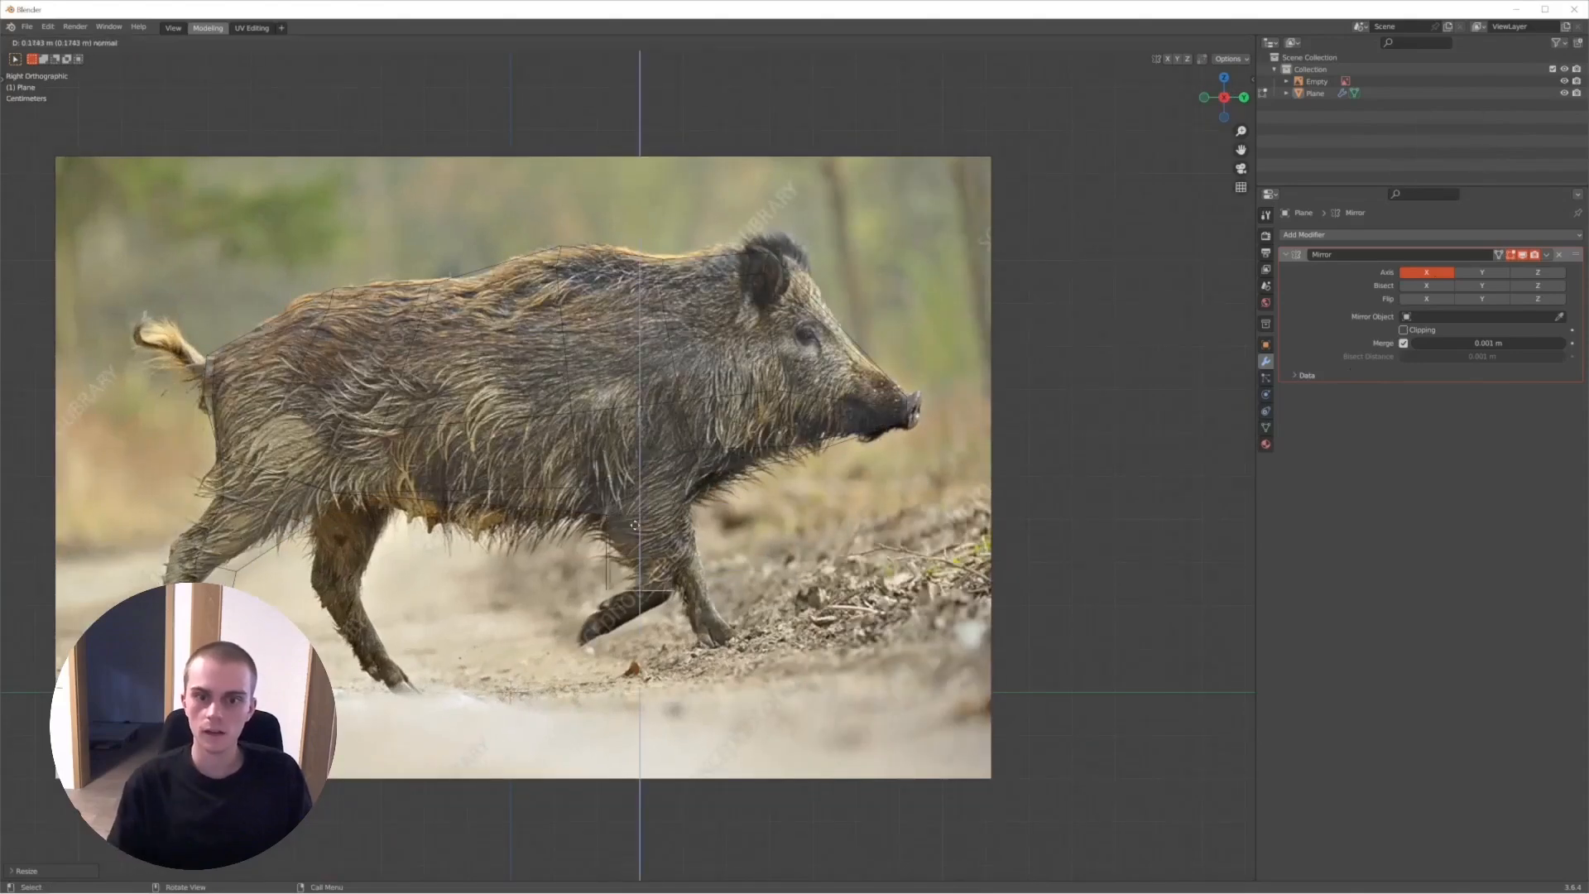
left_click(635, 525)
key("g")
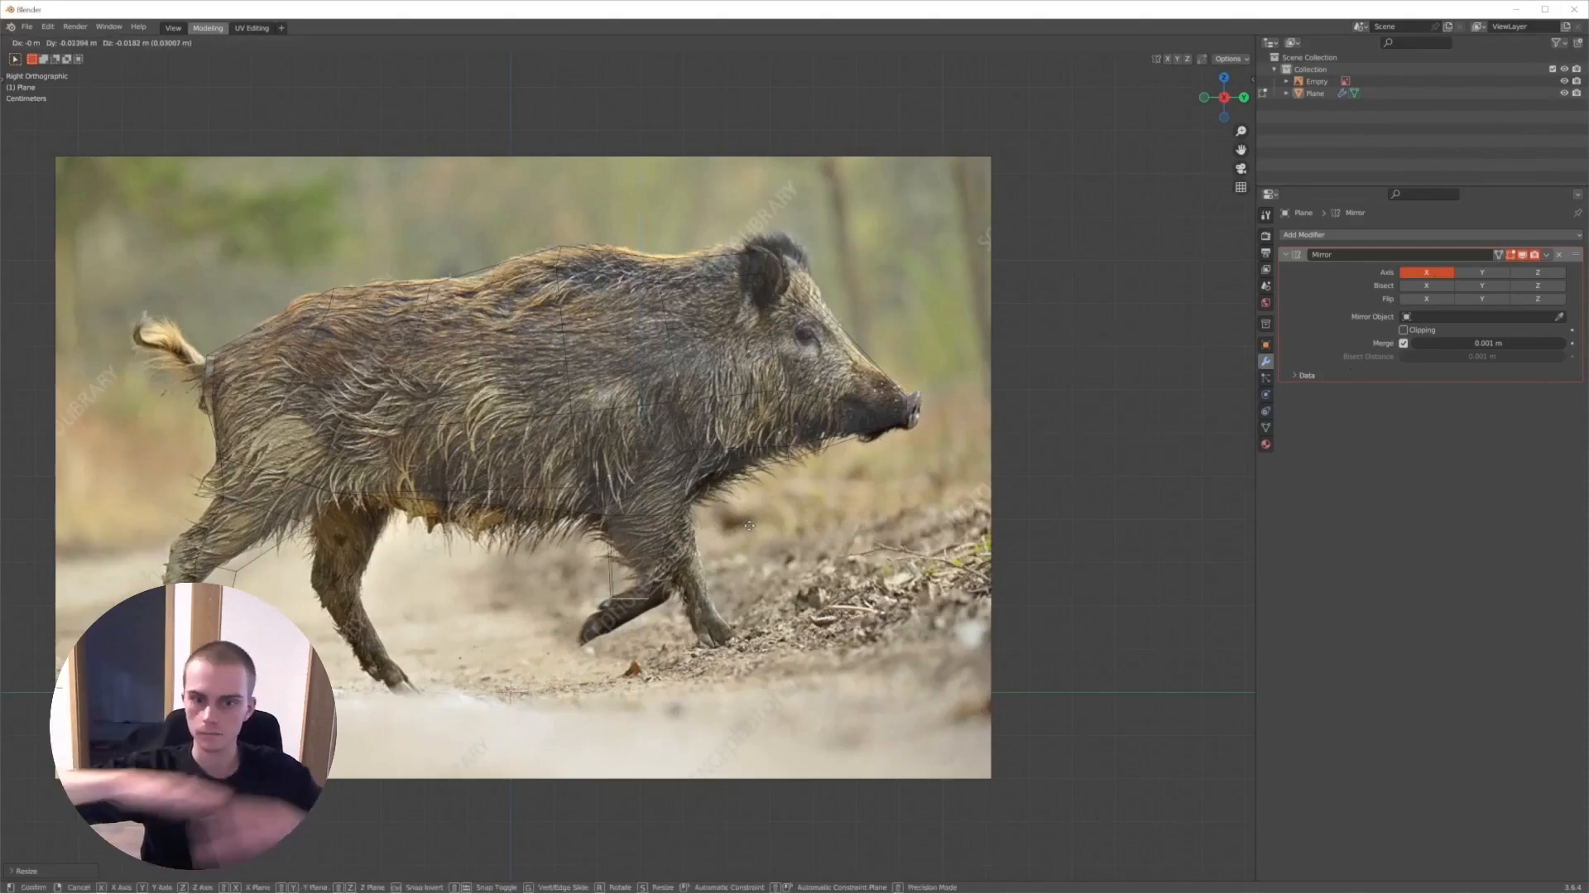
left_click(716, 454)
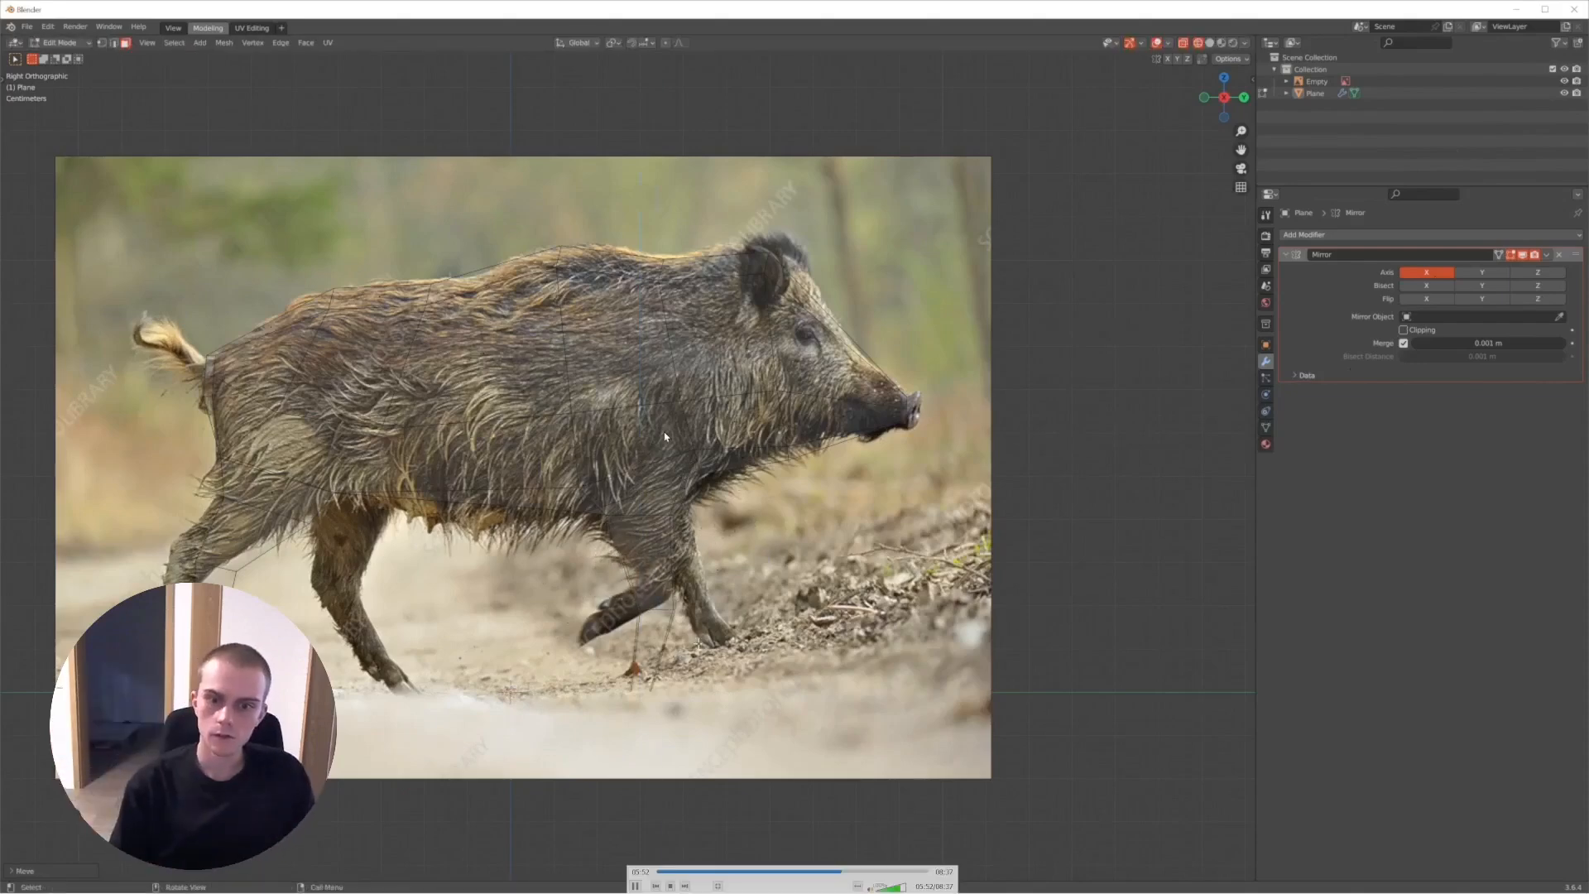
- Return to solid shading and reposition the selected geometry at the tail base on the boar's rump
key("alt+z")
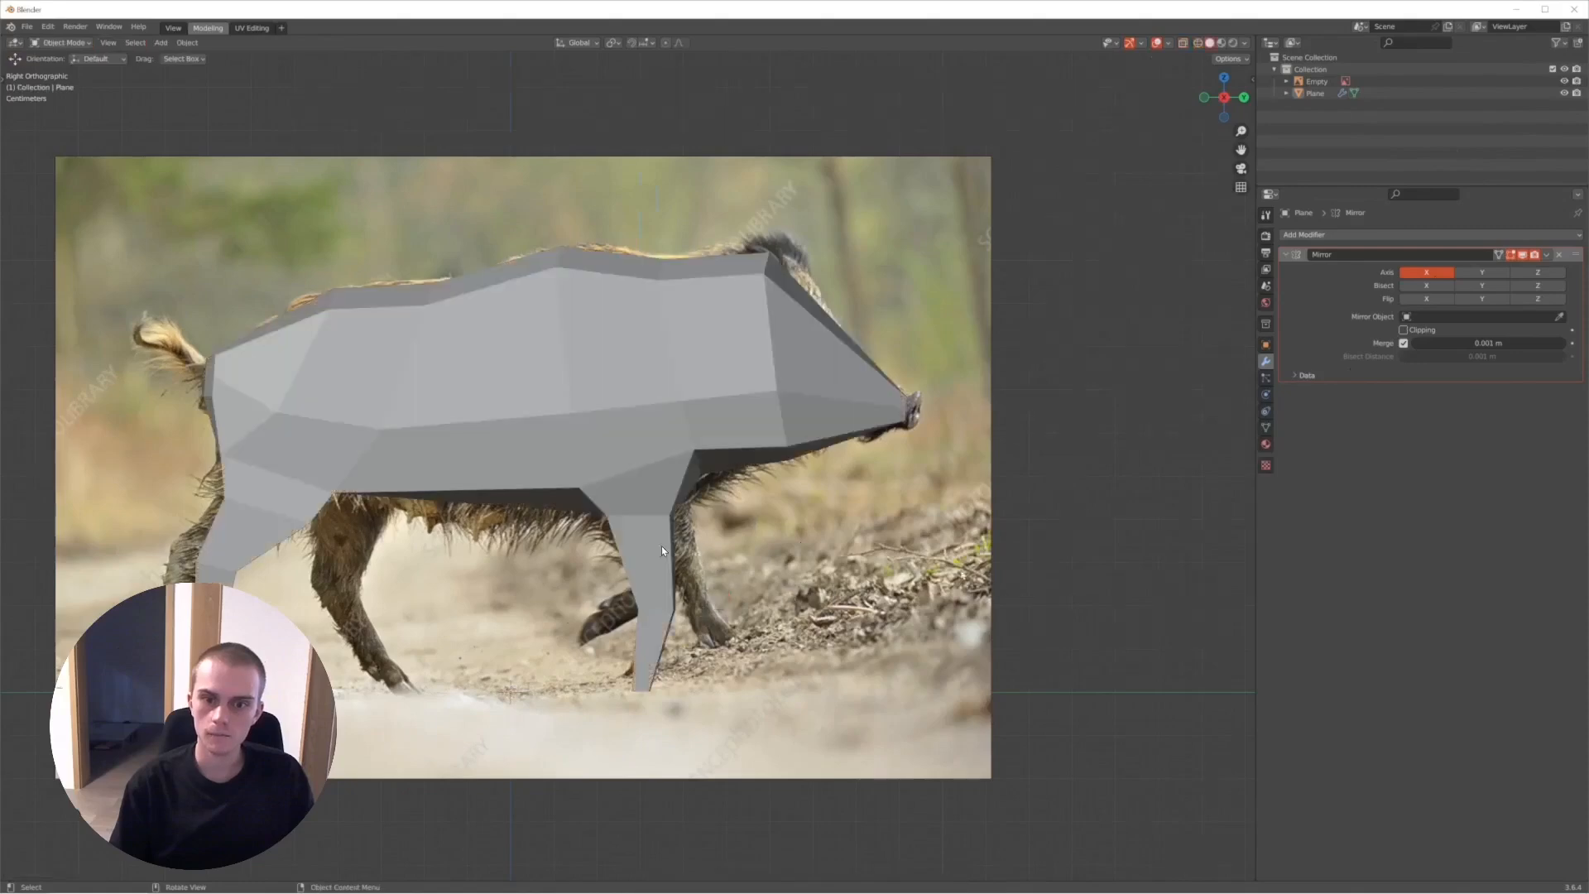
middle_click_drag(661, 546, 664, 538)
left_click(486, 421)
middle_click_drag(621, 415, 583, 416)
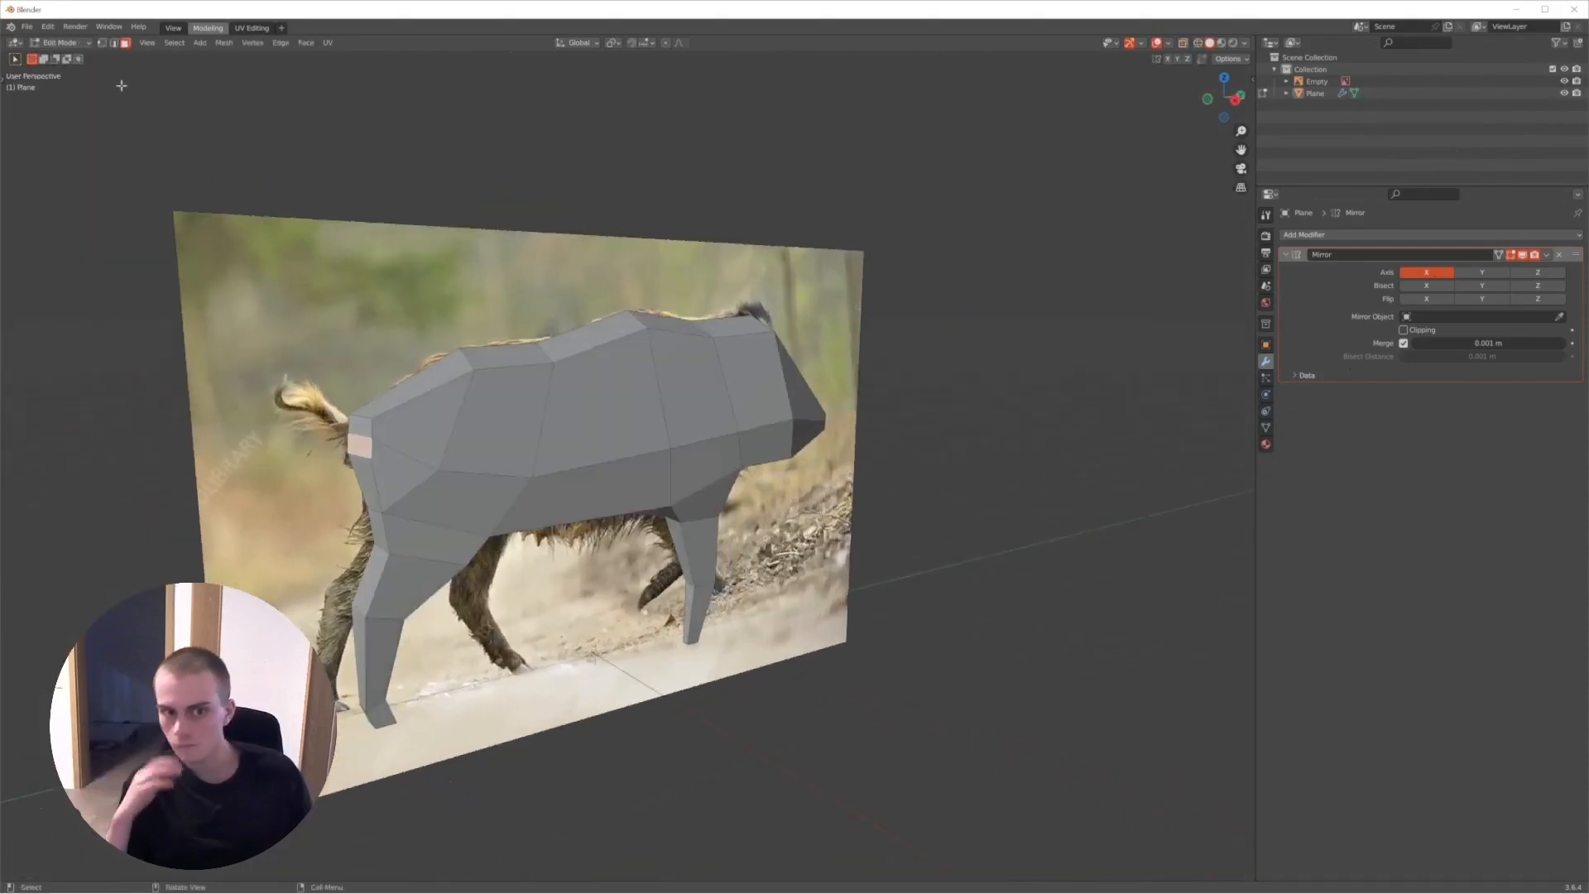
left_click(374, 439)
mouse_move(422, 437)
middle_mouse_down()
mouse_move(389, 420)
mouse_move(446, 419)
middle_mouse_up()
key("g")
left_click(394, 421)
middle_click_drag(553, 404, 828, 361)
- Hide the reference image in the viewport and return to Edit Mode on the boar mesh
key("Tab")
key("Tab")
scroll(628, 405, "down", 3)
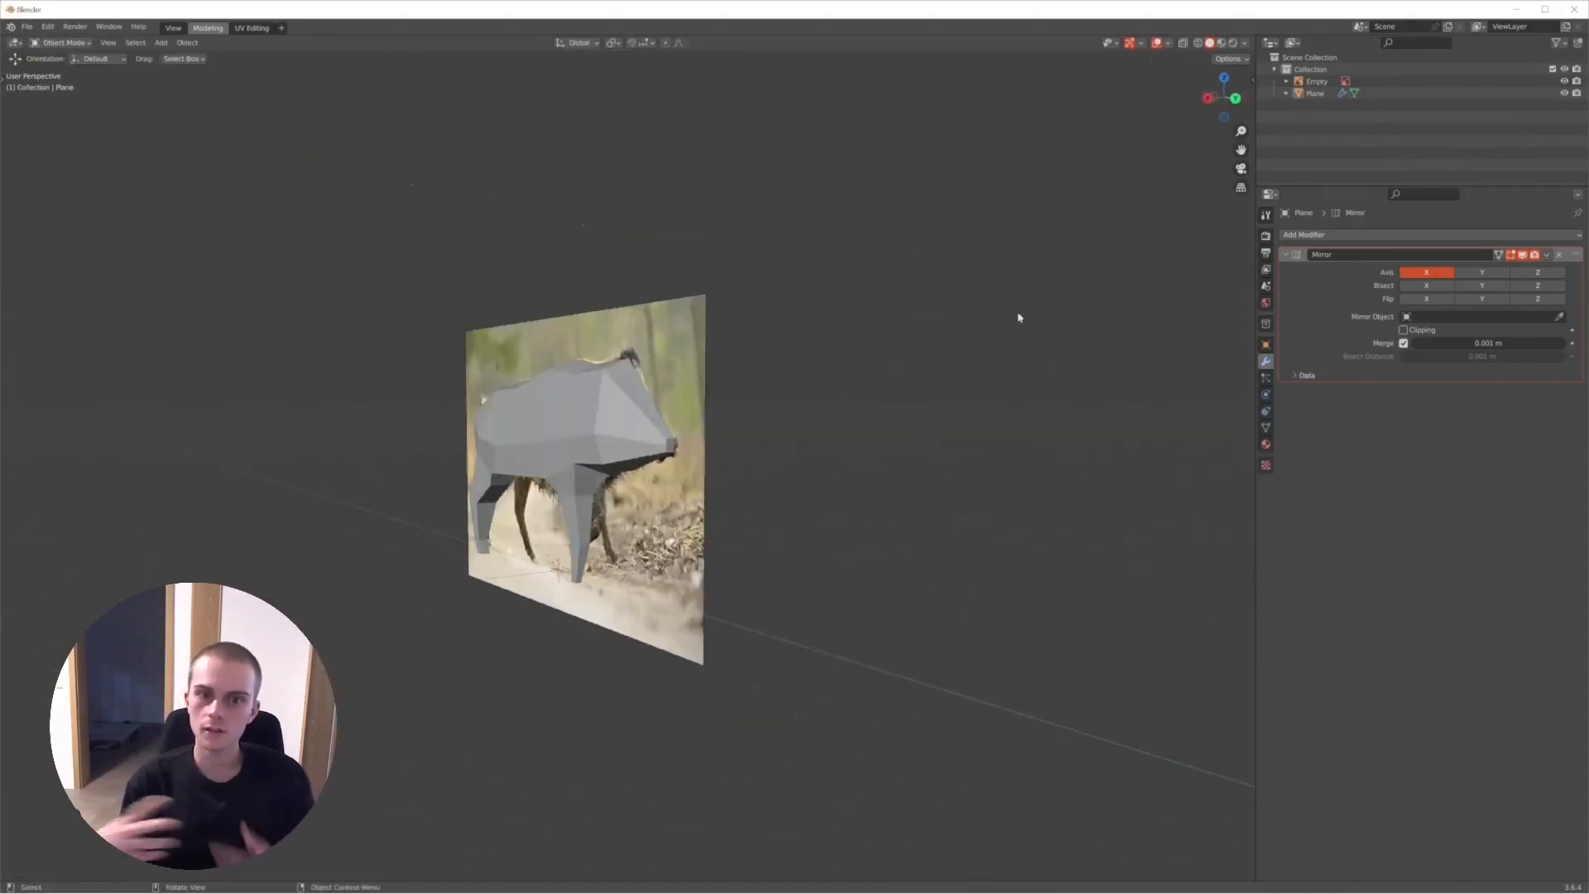
left_click(1565, 81)
middle_click_drag(620, 322, 669, 361)
scroll(652, 319, "up", 3)
key("Tab")
middle_click_drag(722, 569, 734, 568)
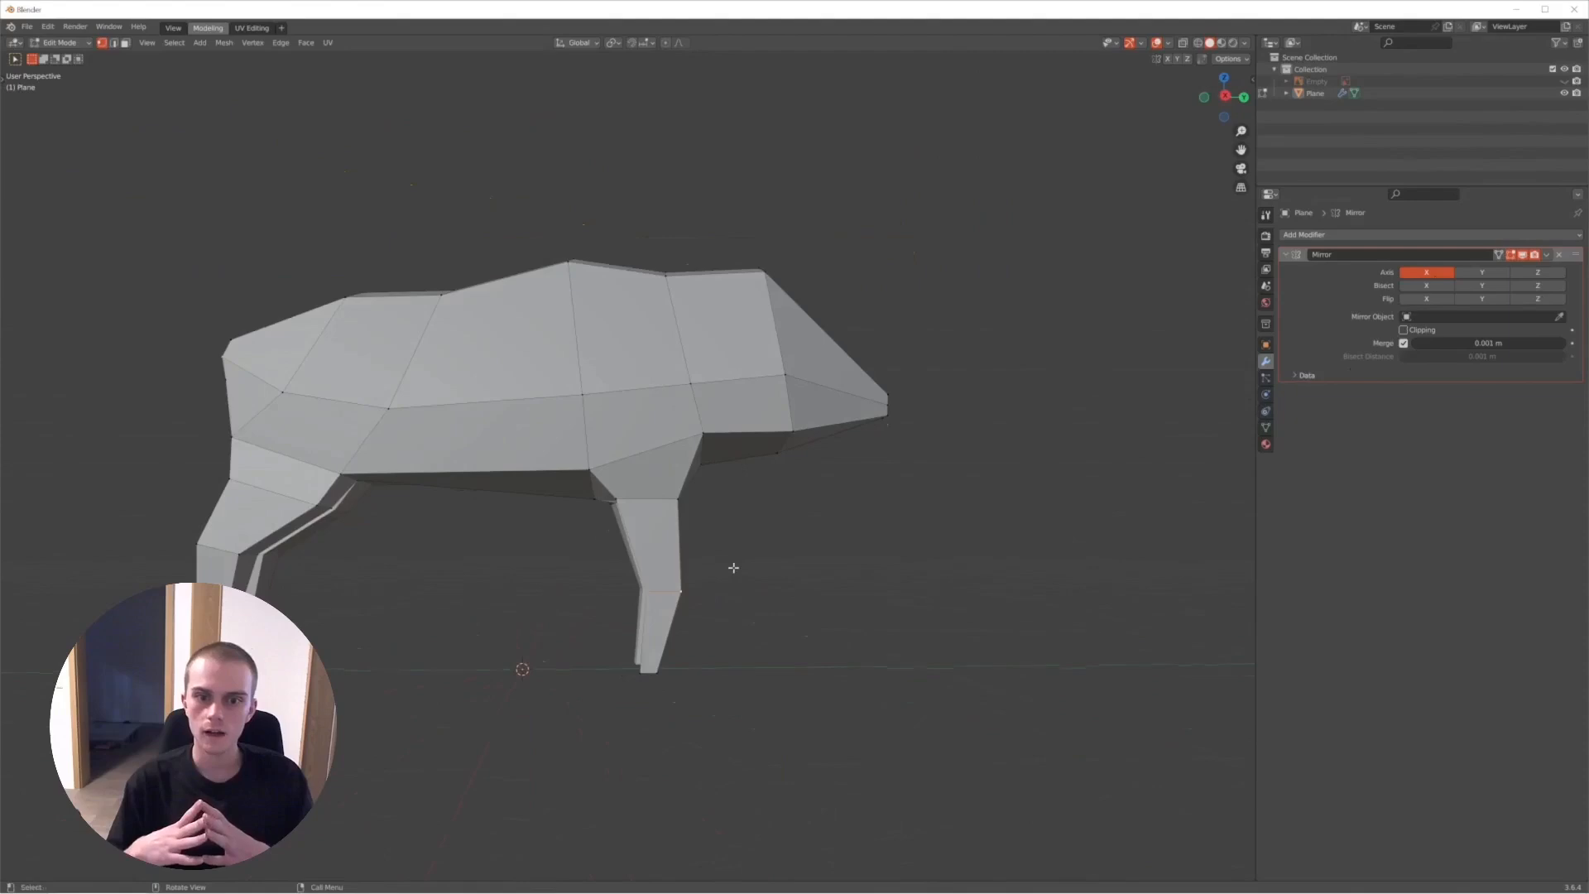
scroll(734, 568, "up", 1)
key("g")
right_click(728, 551)
key("g")
key("z")
right_click(728, 500)
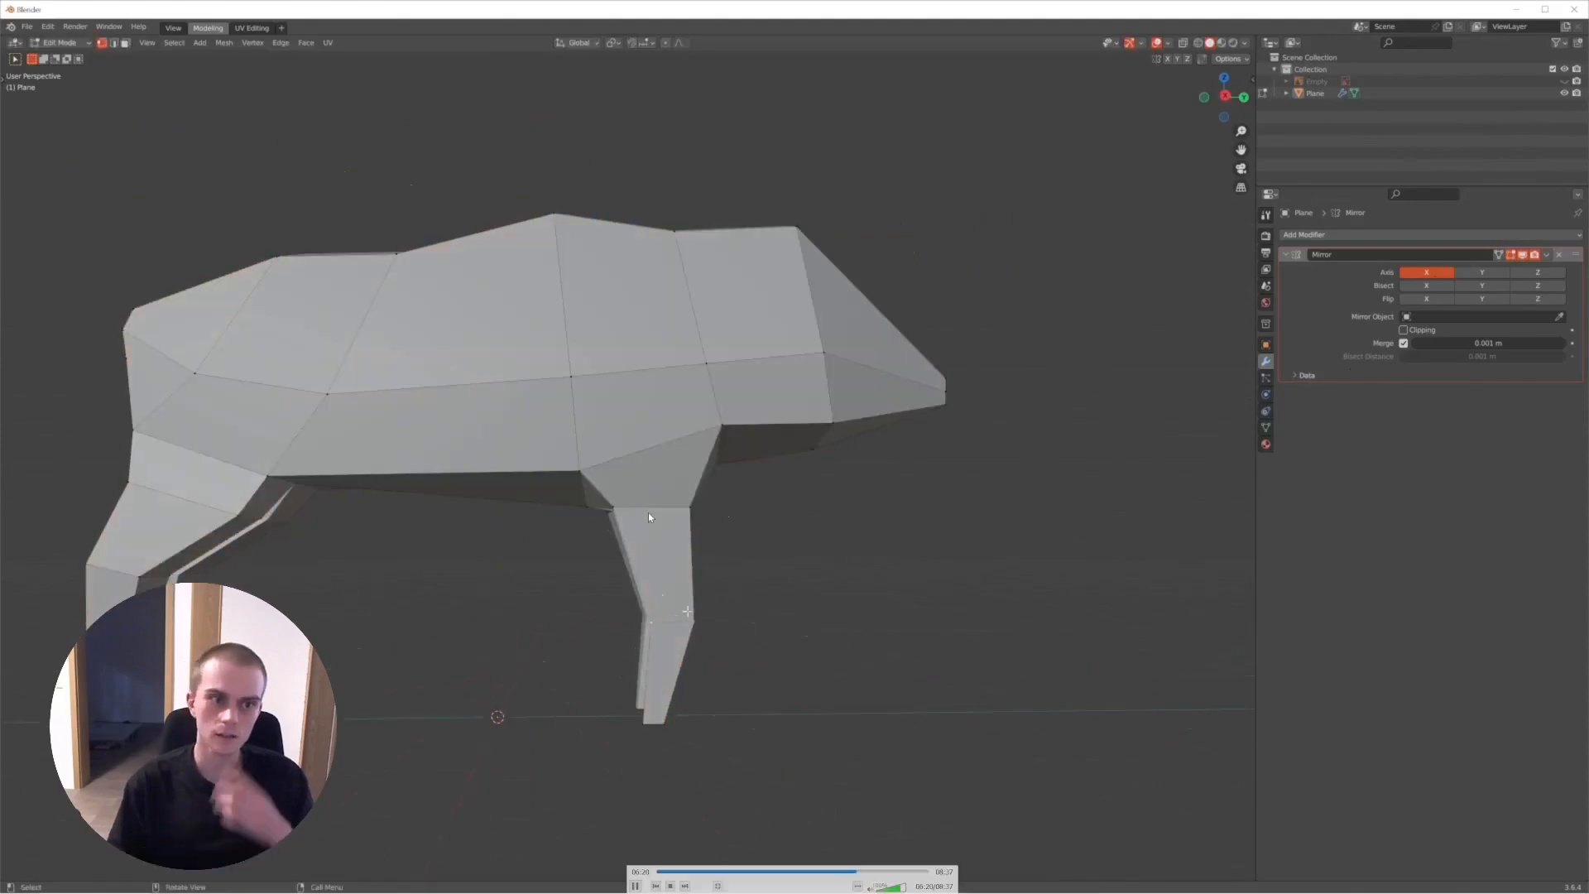
- Move the front leg's knee vertices back toward the rear in right orthographic view and rotate them
key("KP_3")
key("g")
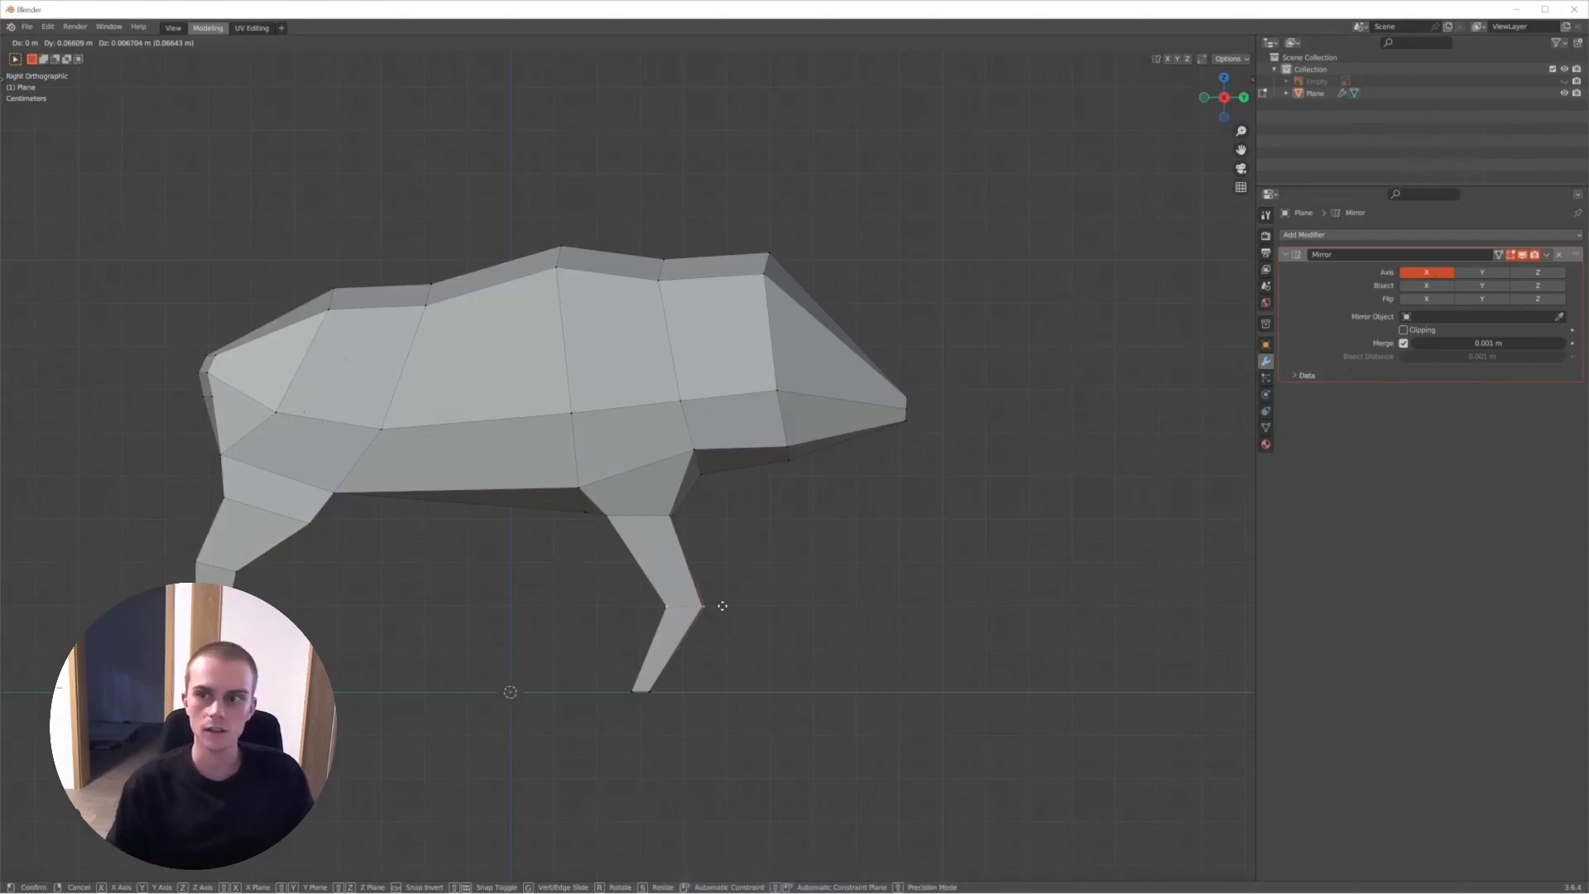
left_click(658, 596)
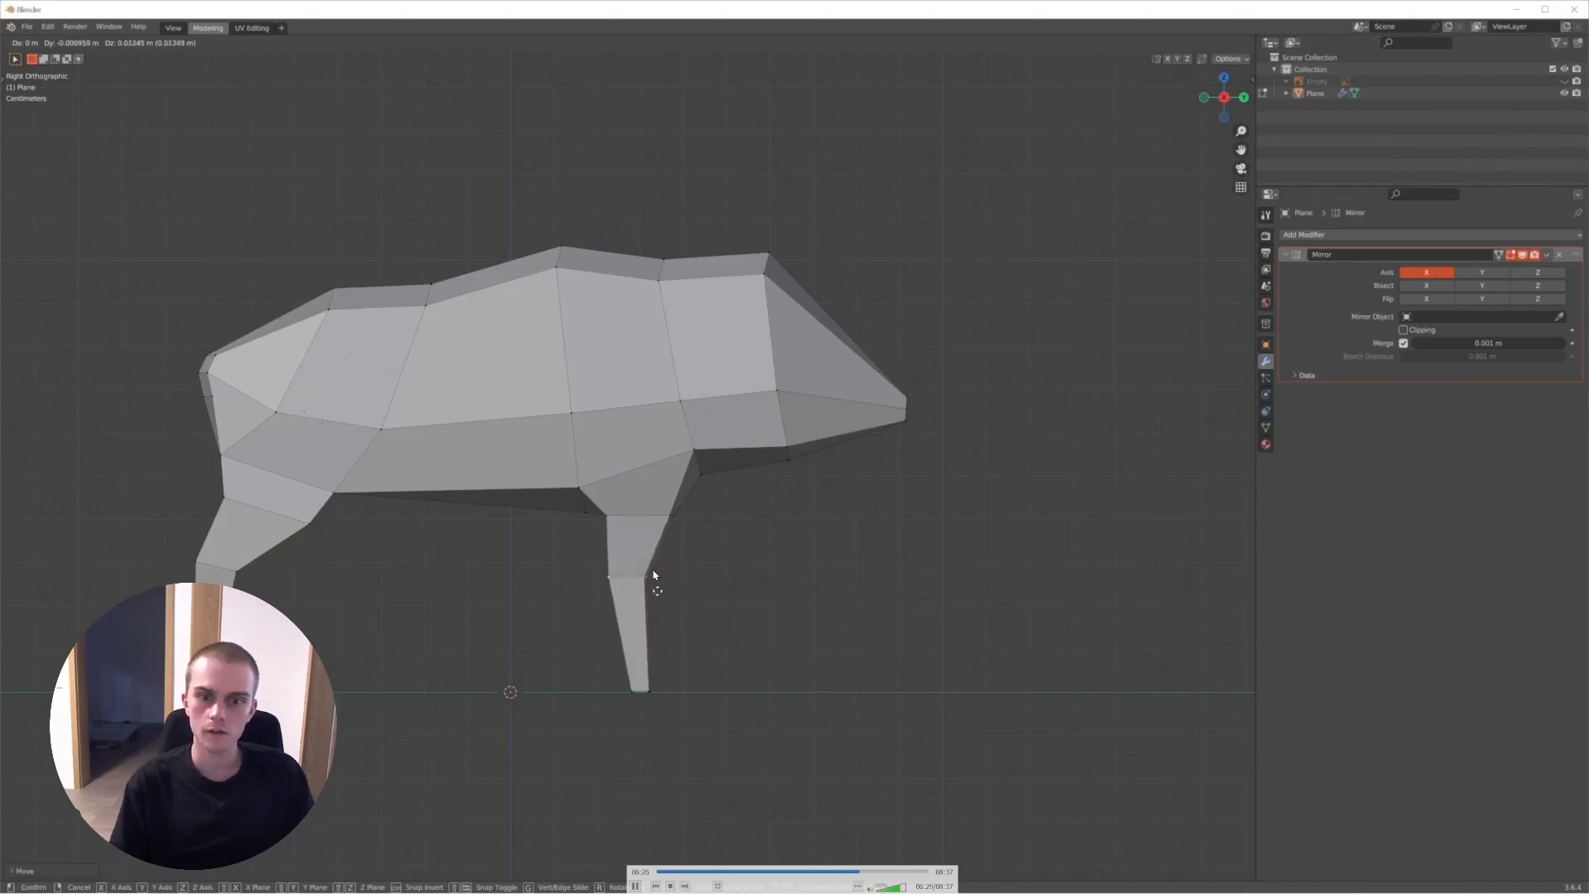
key("r")
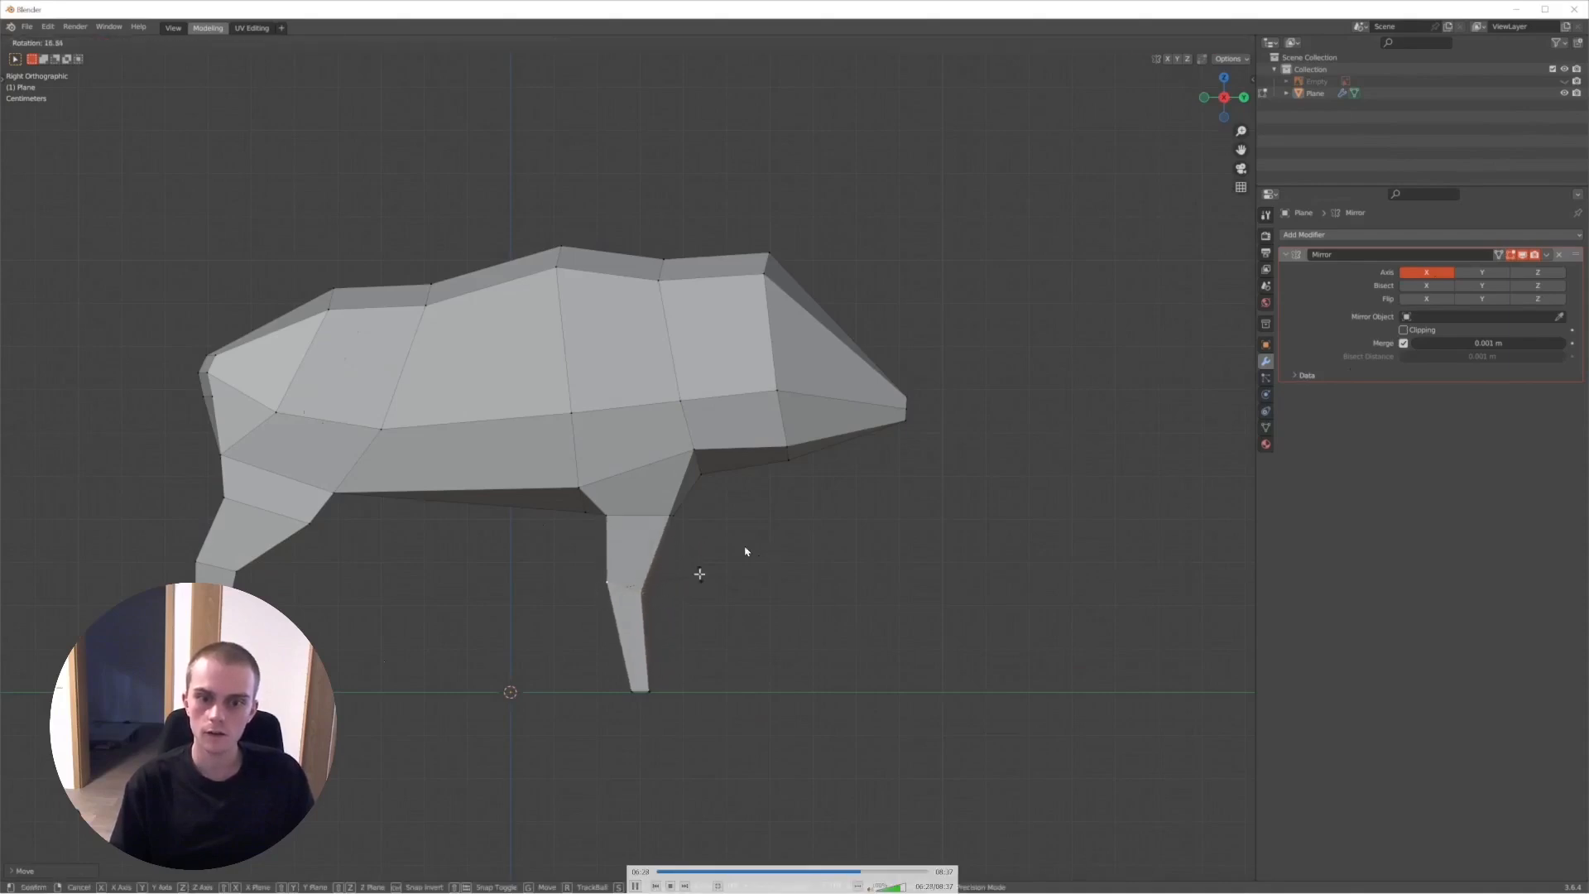
left_click(770, 555)
- Inspect the boar's legs from behind and turn on the Mirror modifier's Clipping
key("Tab")
mouse_move(721, 568)
middle_mouse_down()
mouse_move(592, 575)
mouse_move(858, 568)
mouse_move(717, 557)
middle_mouse_up()
scroll(625, 532, "up", 5)
middle_click_drag(625, 532, 765, 561)
scroll(724, 561, "down", 5)
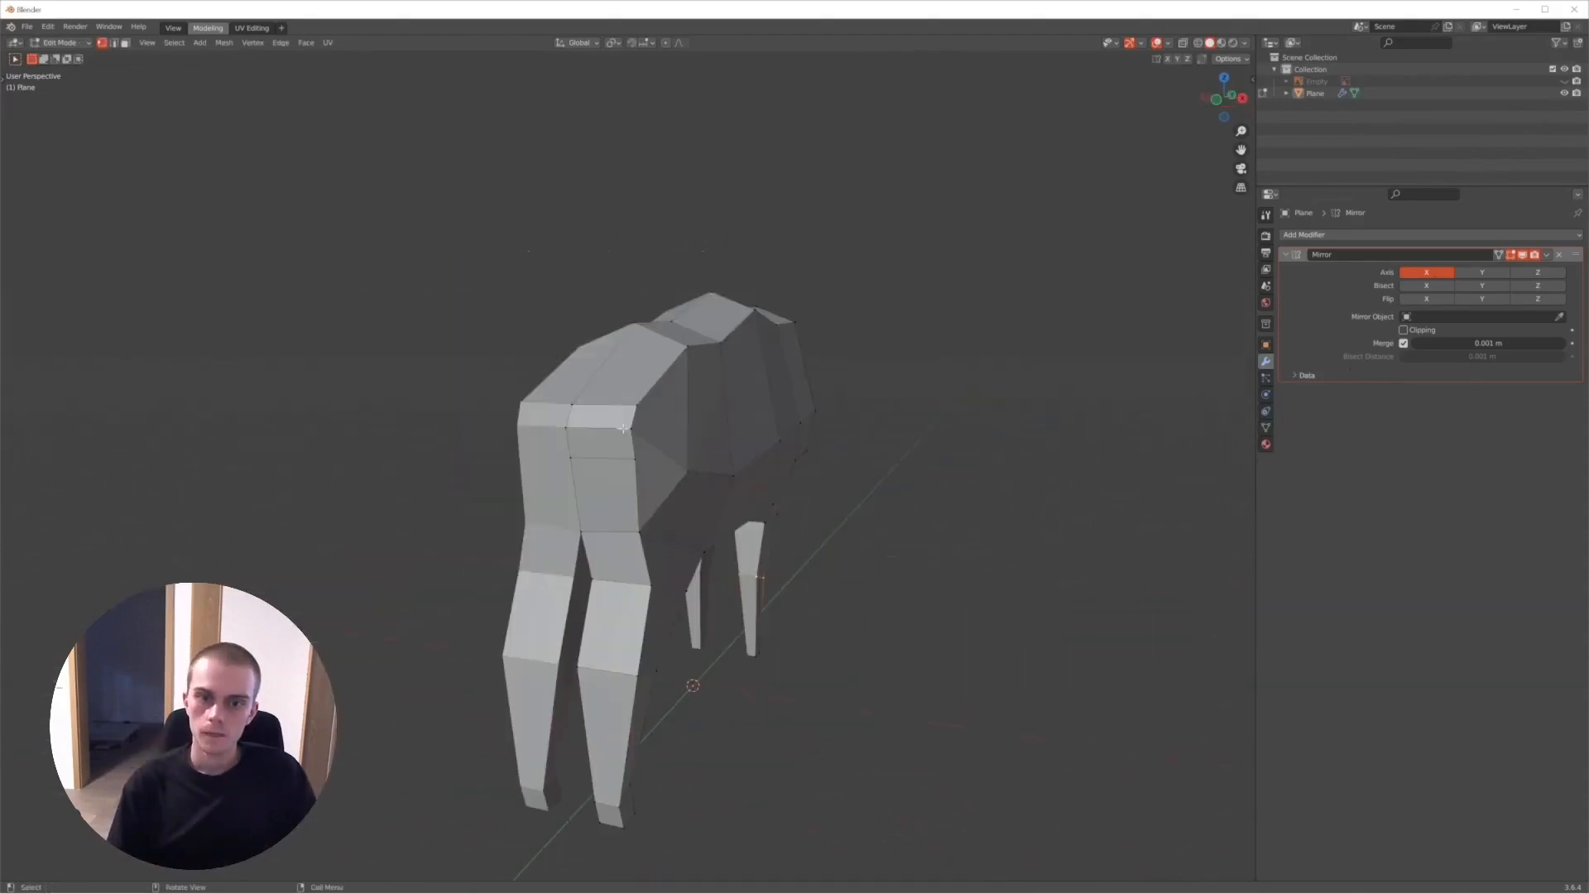
middle_click_drag(637, 411, 590, 441)
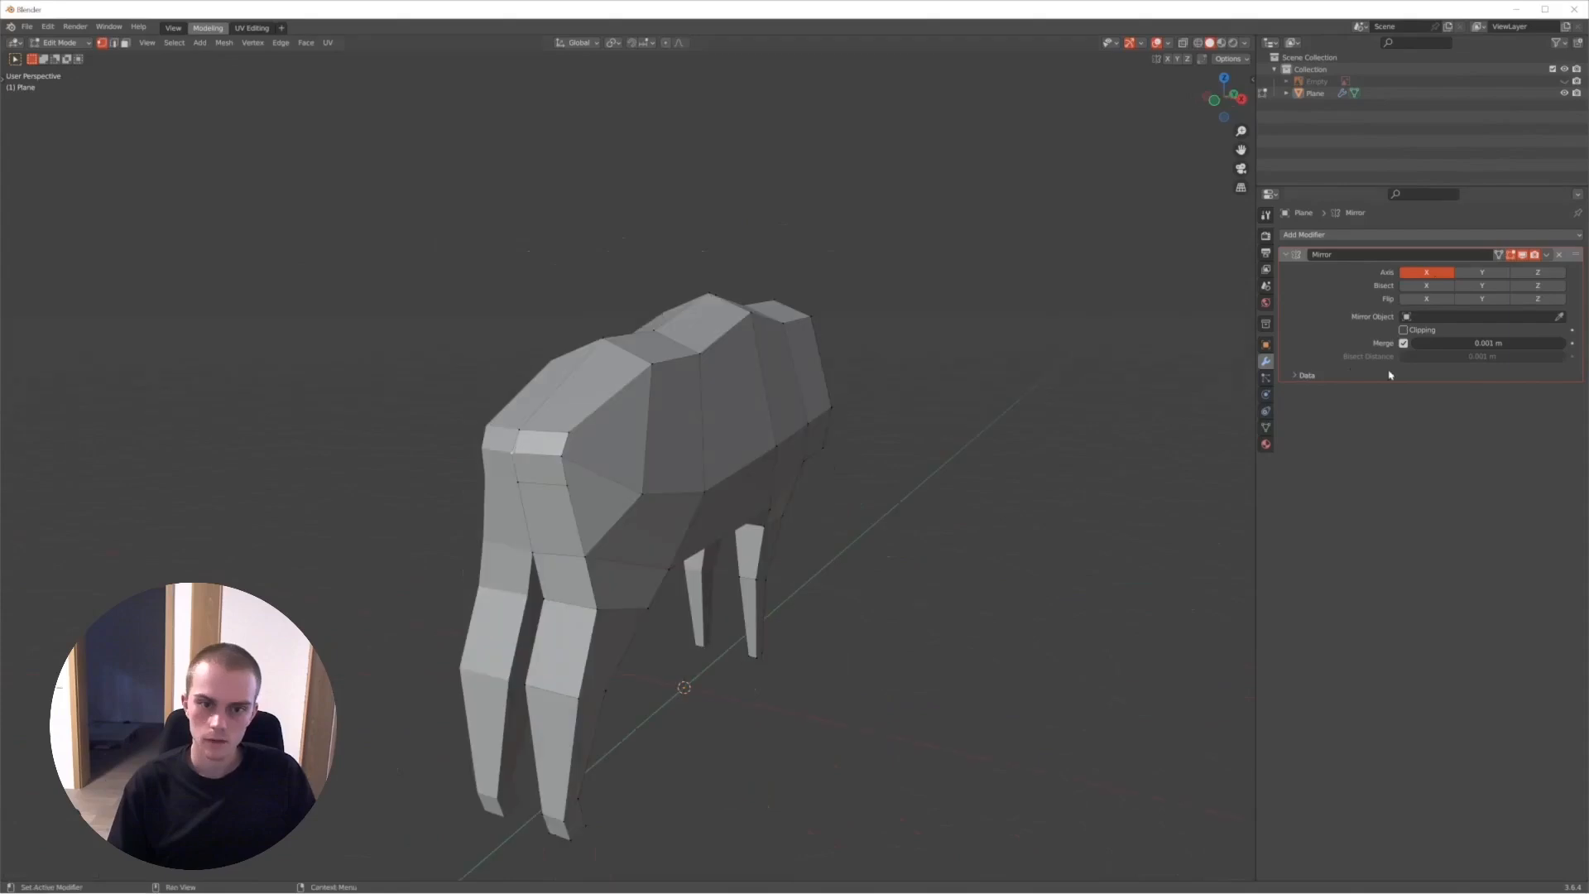
key("KP_3")
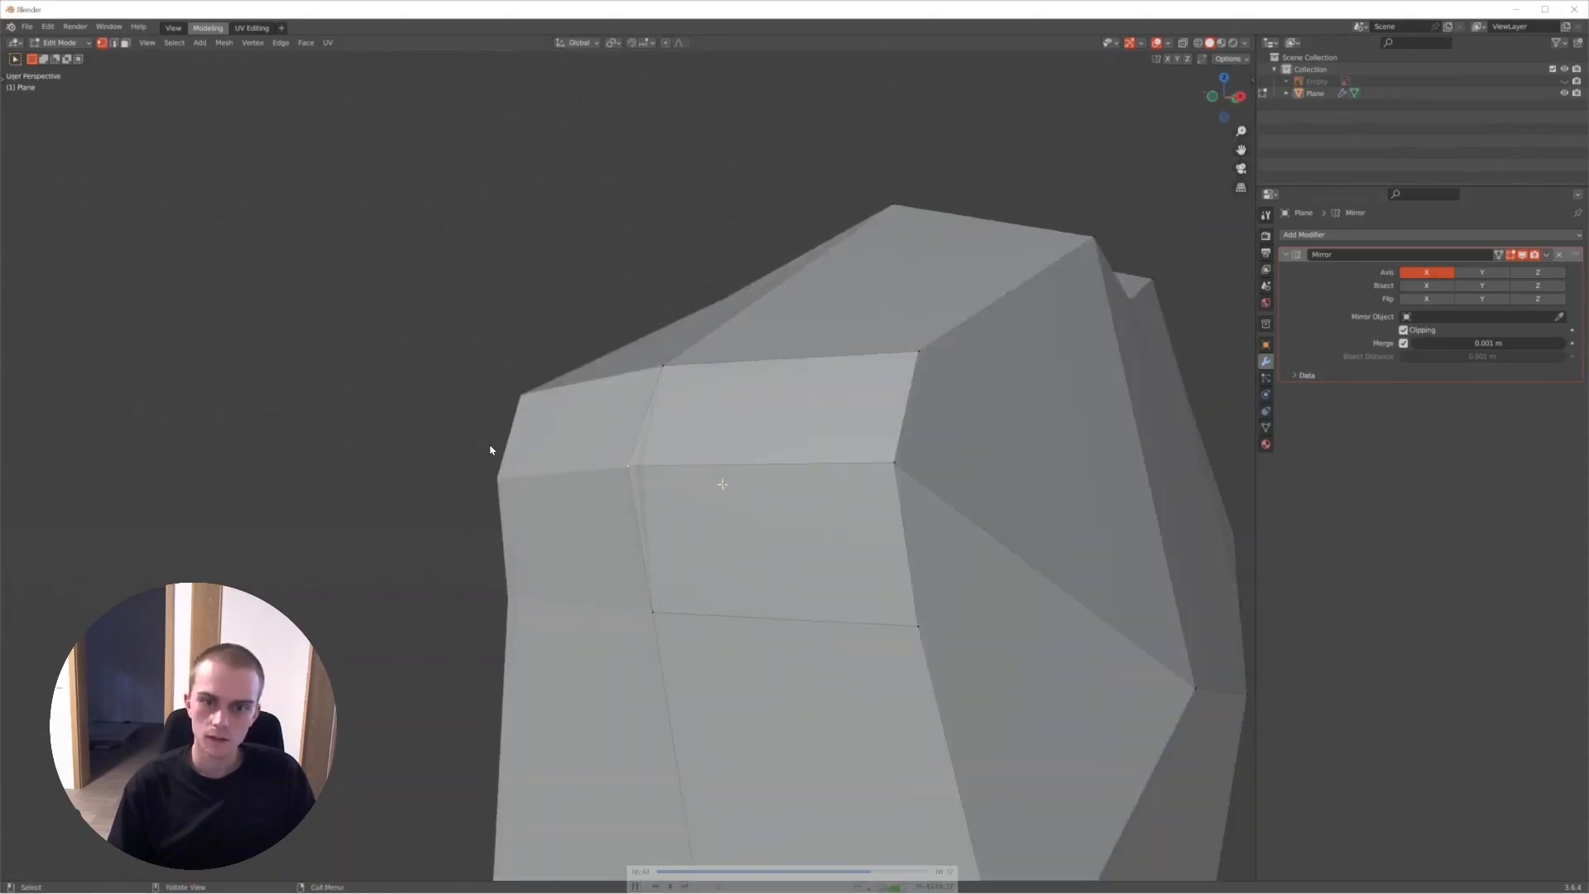
- Step through the recording to examine the centre seam at the rump and the front of the boar up to the finished model
key("space")
key("space")
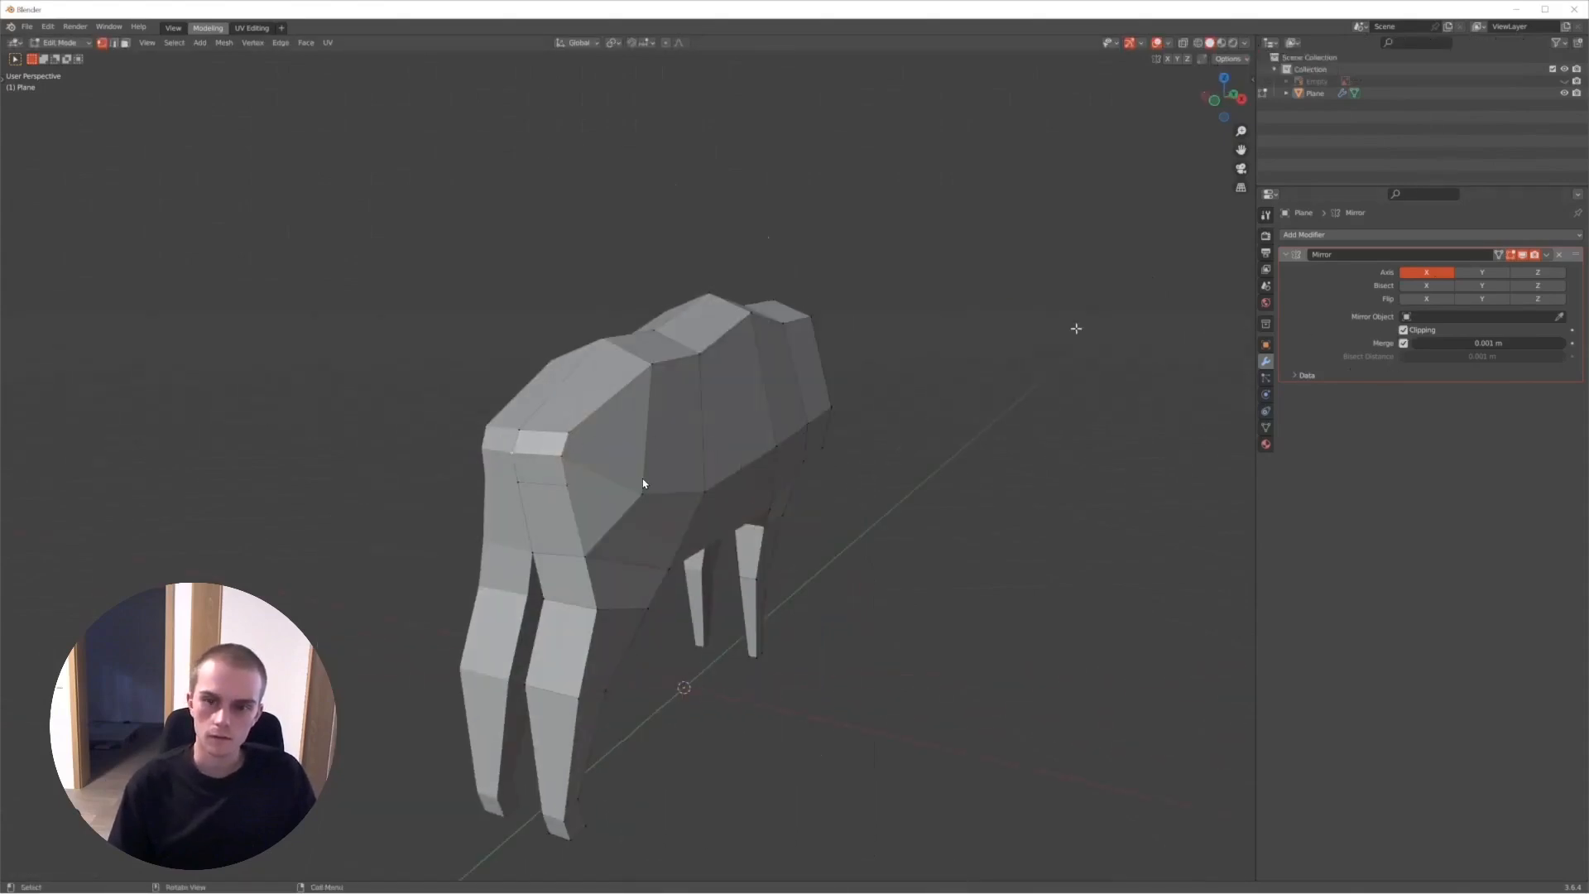
scroll(629, 494, "up", 1)
scroll(630, 494, "down", 2)
scroll(629, 494, "up", 1)
left_click(662, 465)
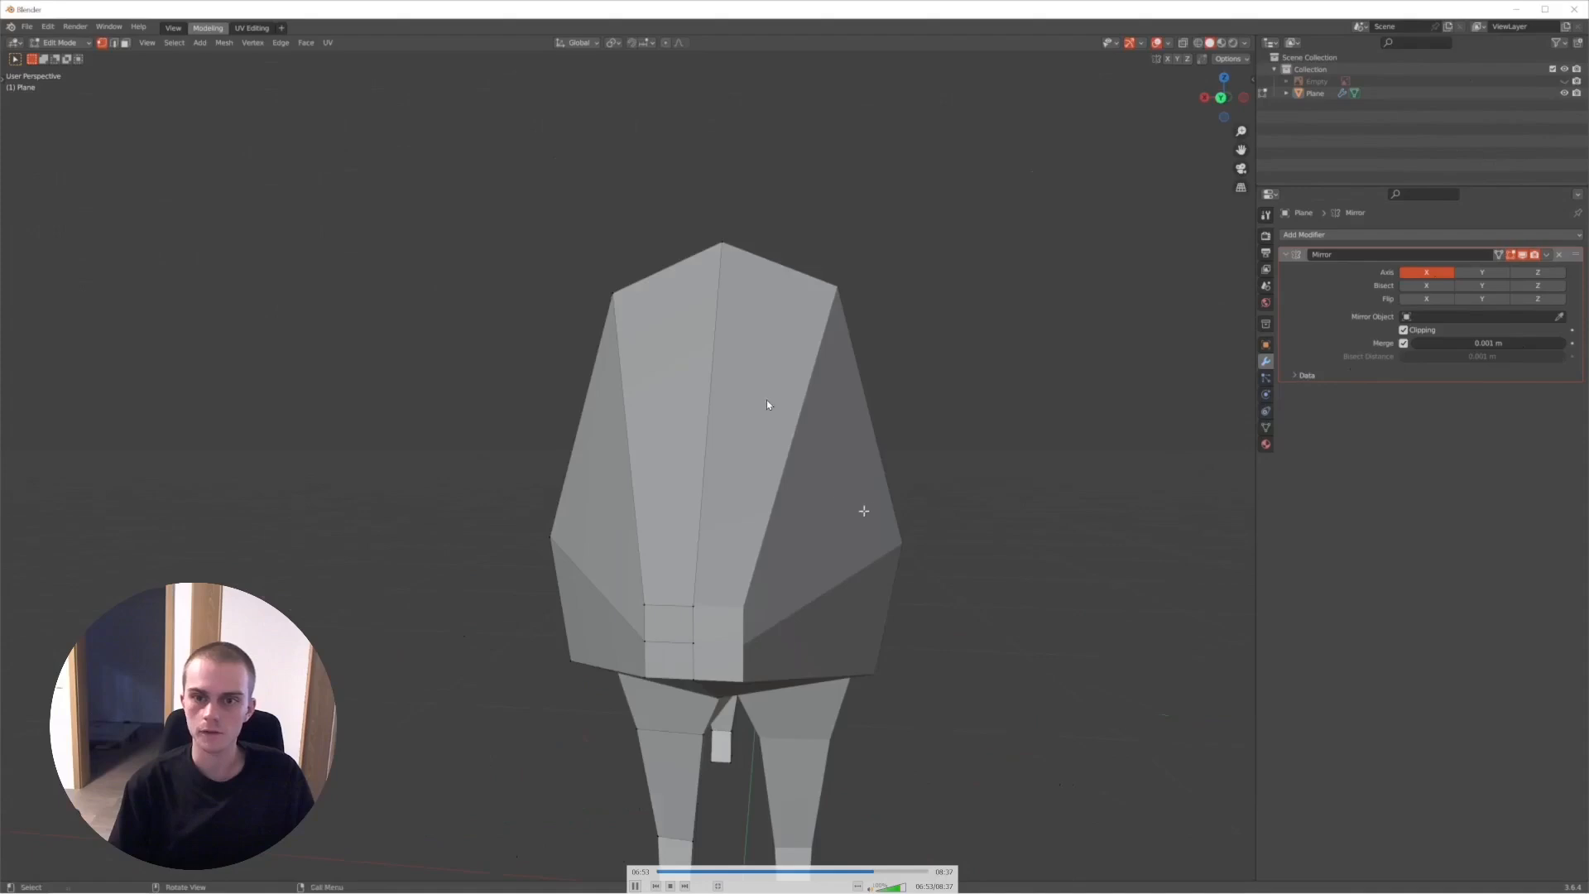
key("space")
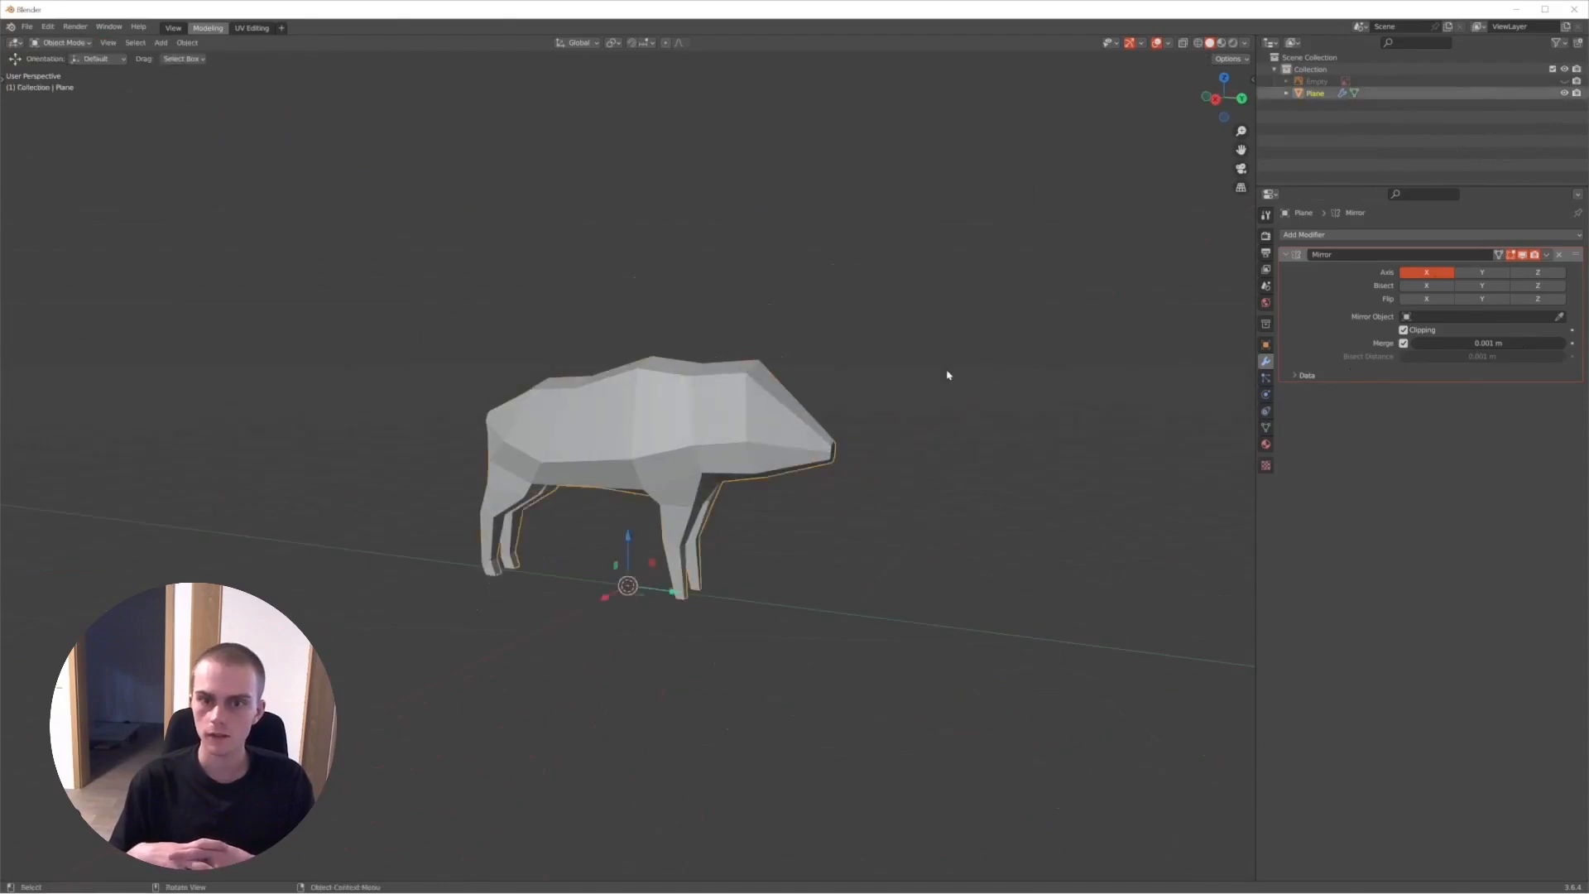
right_click(762, 439)
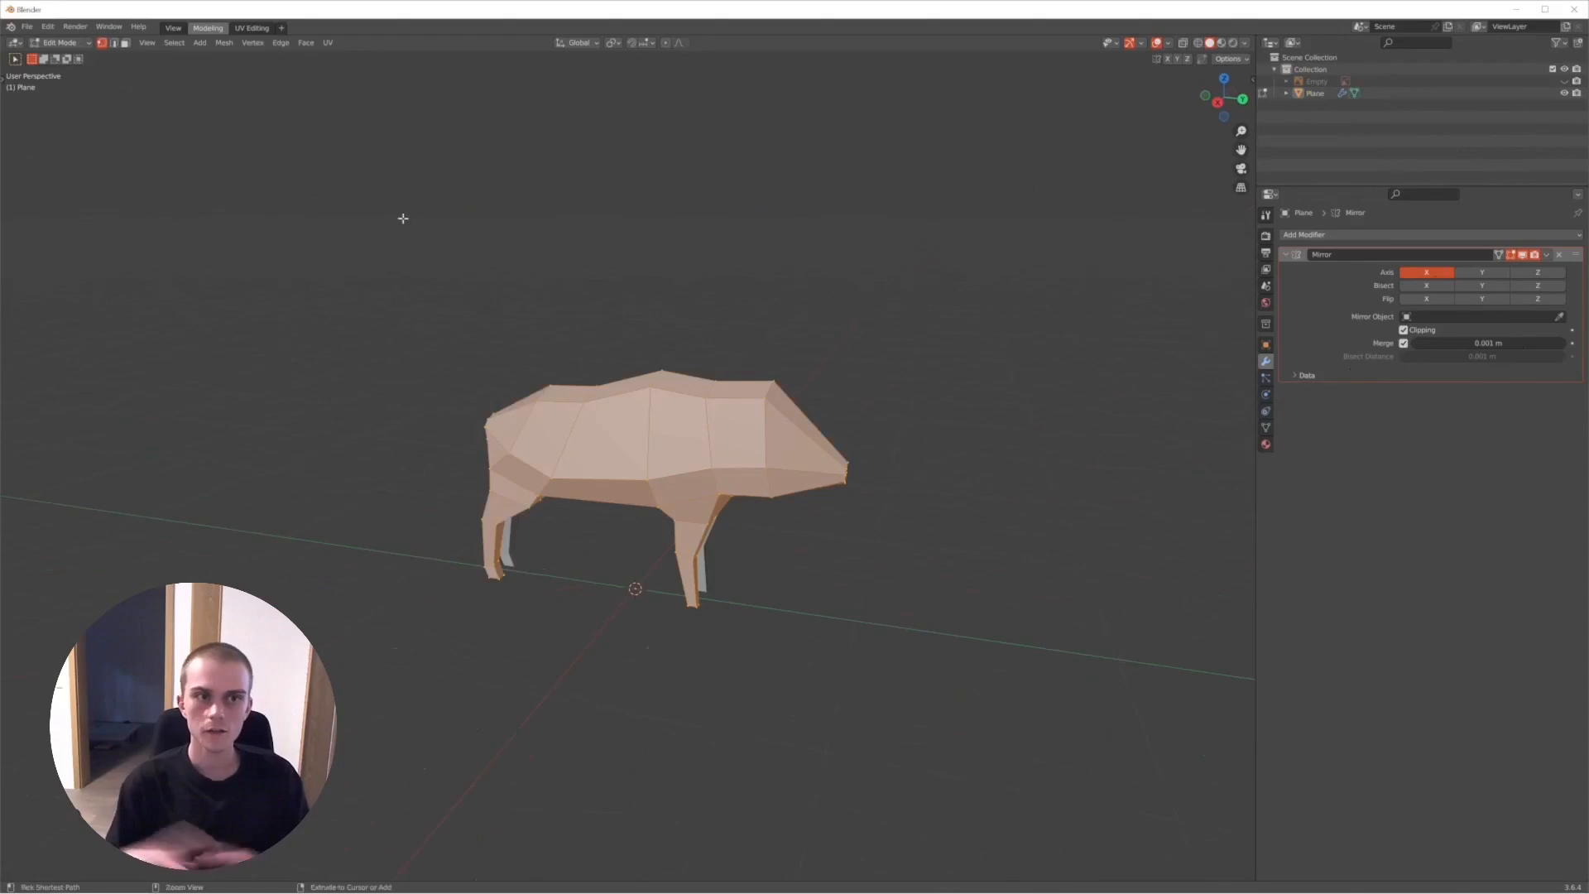
key("ctrl+e")
left_click(370, 299)
middle_click_drag(538, 311, 642, 316)
key("ctrl+z")
middle_click_drag(759, 327, 688, 335)
key("Tab")
- Review the finished low-poly boar in Object Mode and leave the recording's full-screen playback
scroll(658, 337, "up", 3)
scroll(658, 334, "down", 3)
double_click(784, 82)
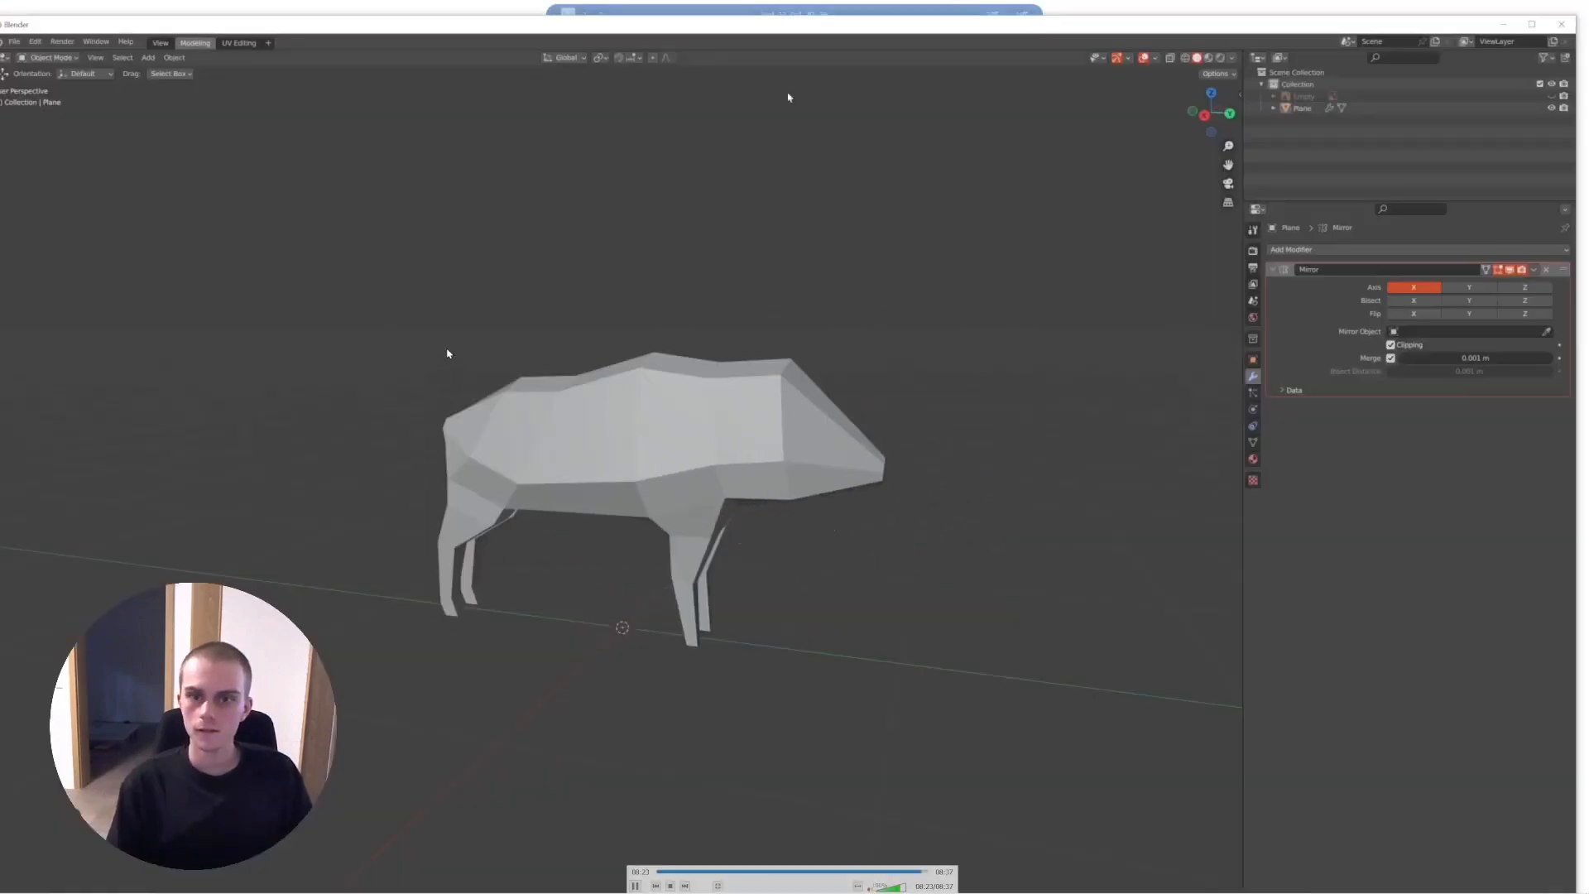
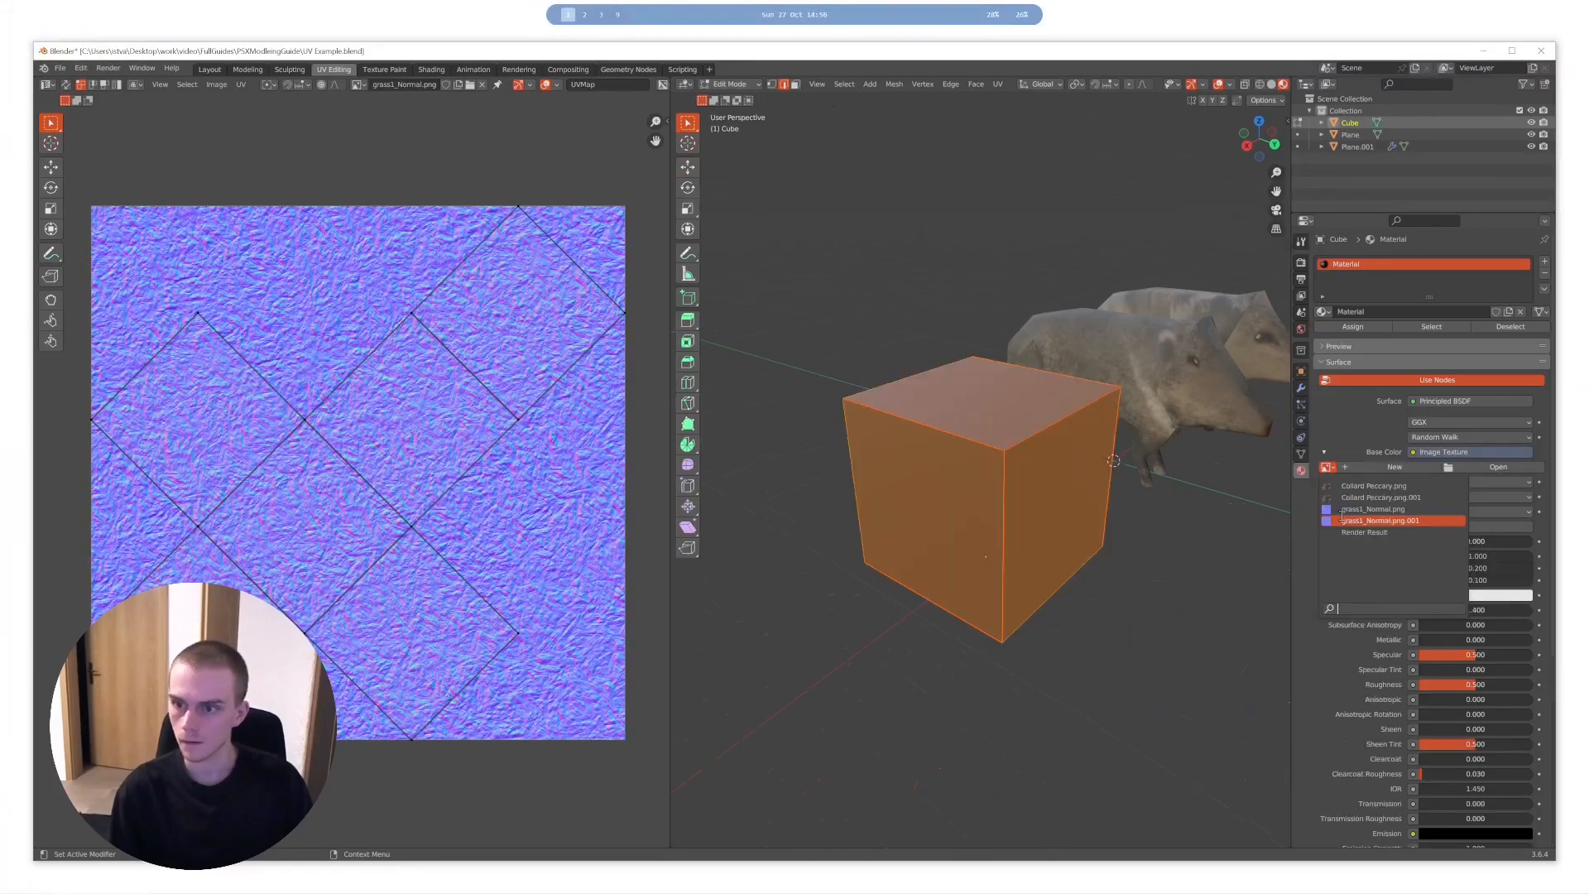
- Assign the grass1_Normal.png.001 image as the cube's Base Color and view the textured cube in Object Mode
left_click(1391, 522)
middle_click_drag(1088, 474, 998, 409)
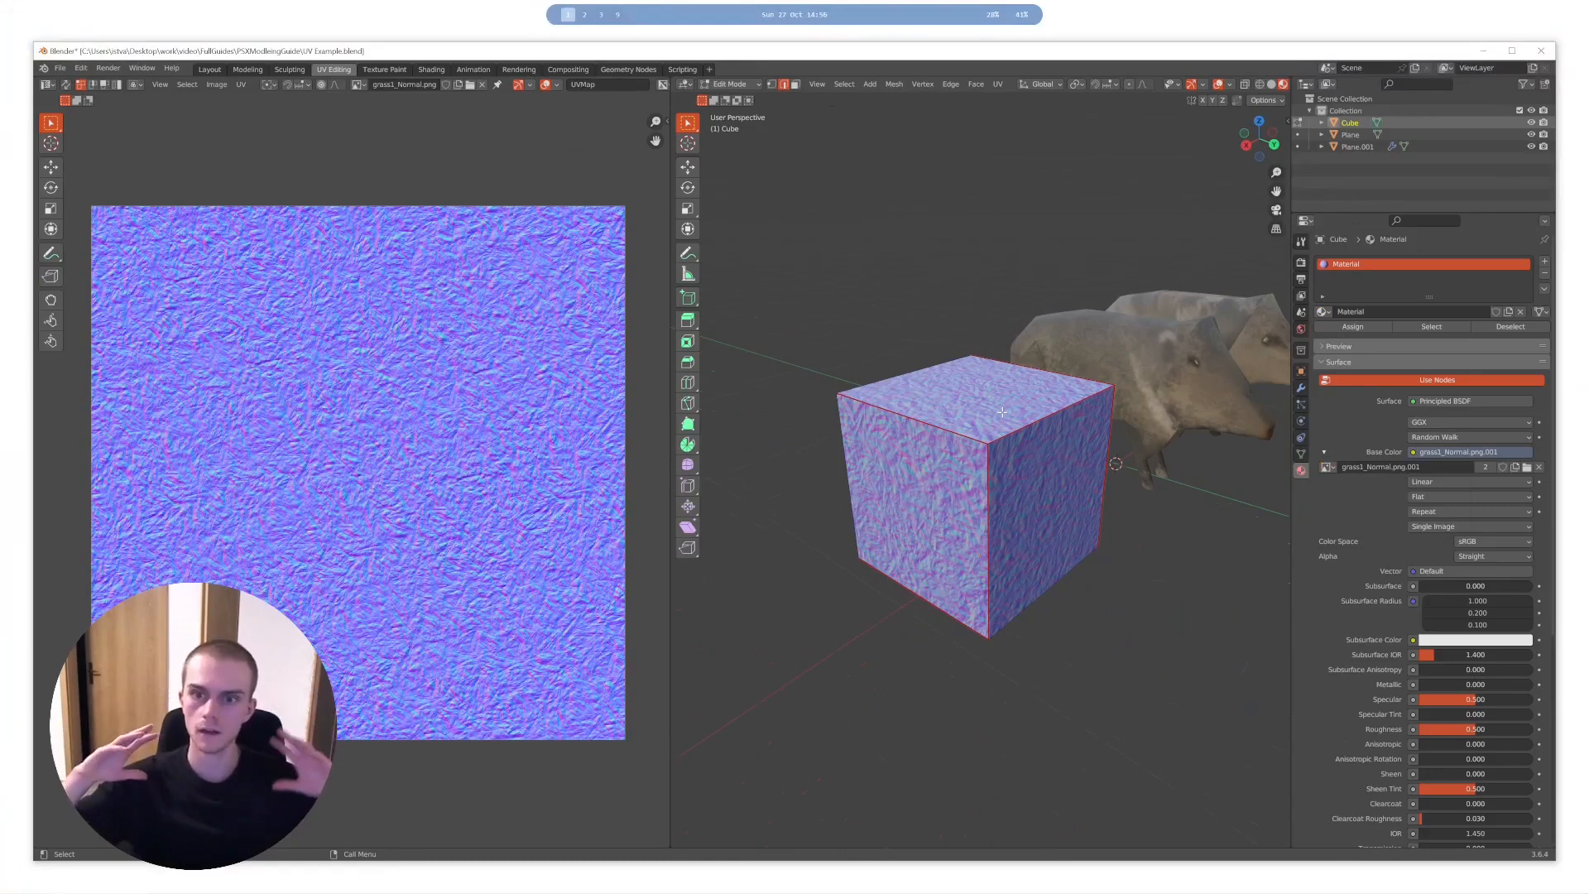
key("Tab")
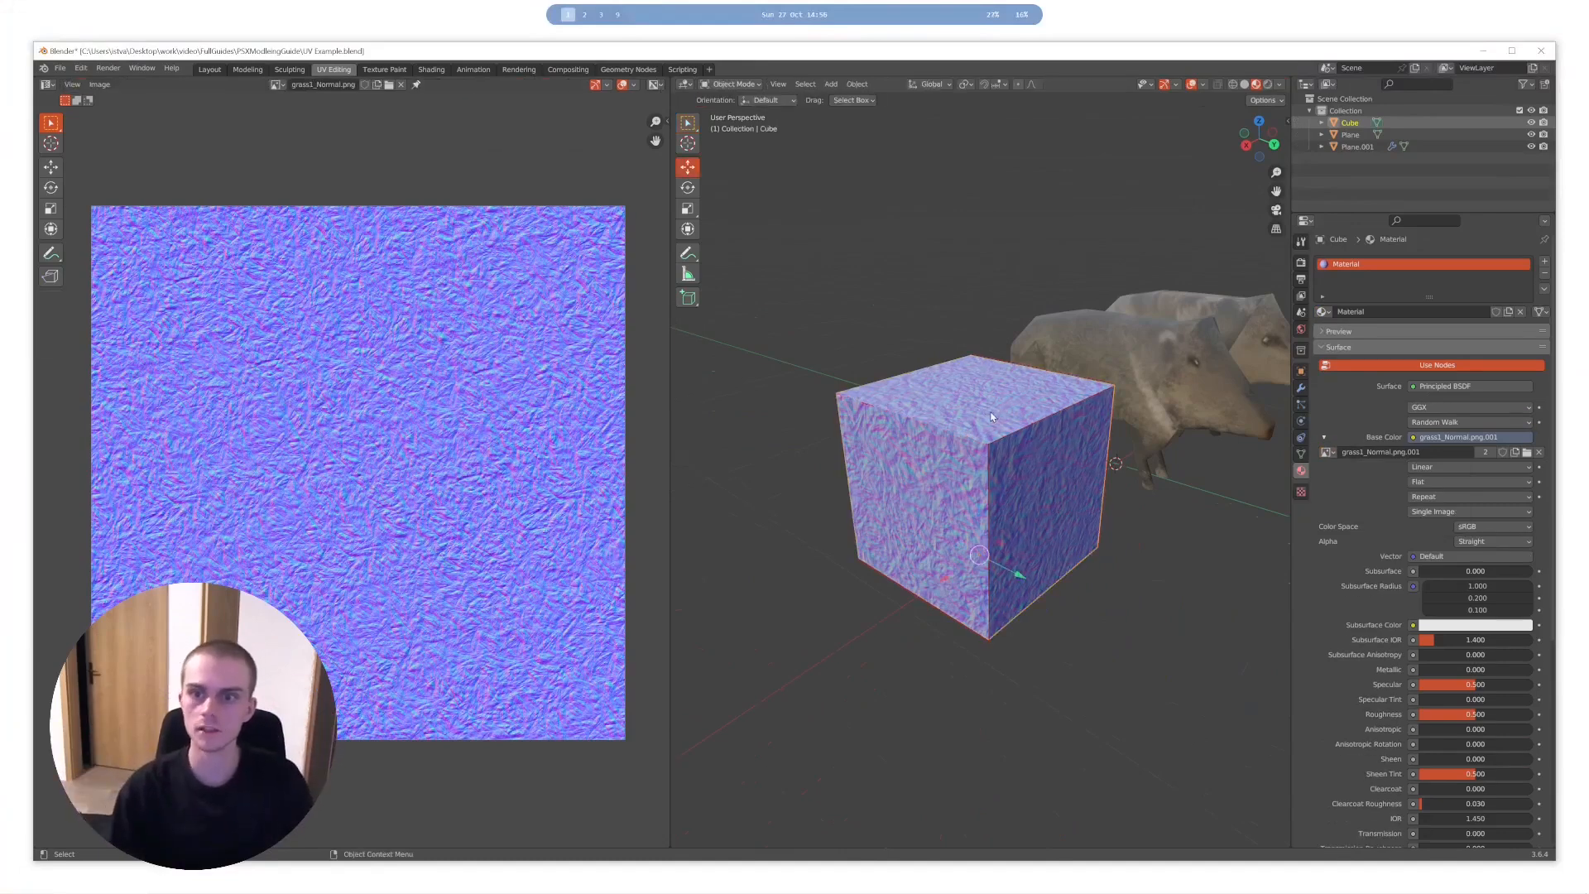
middle_click_drag(1001, 410, 824, 447)
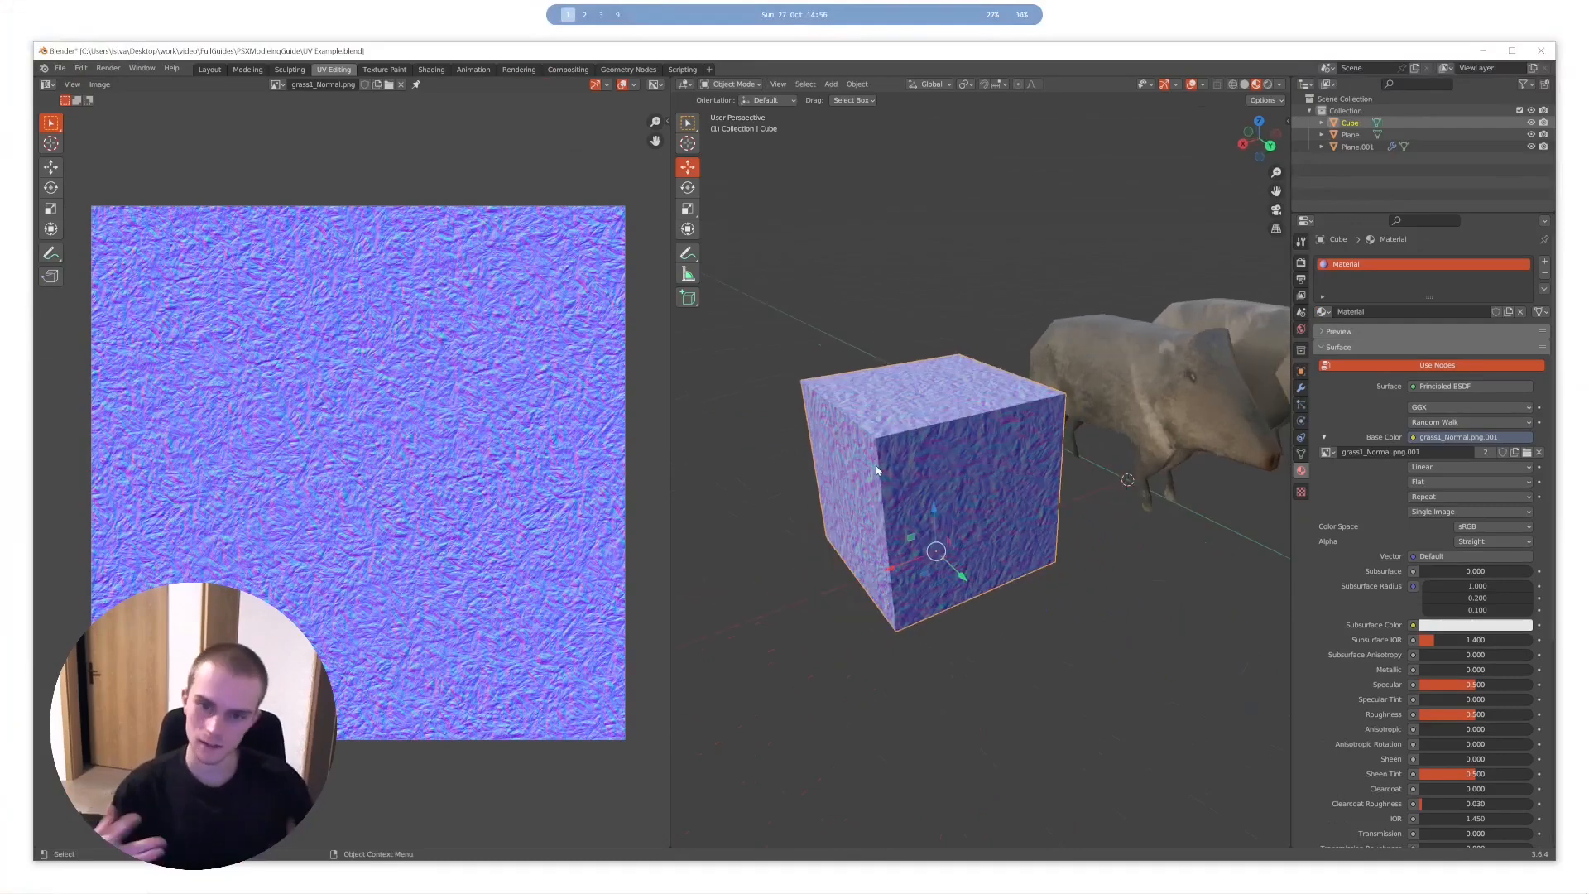
middle_click_drag(876, 465, 903, 486)
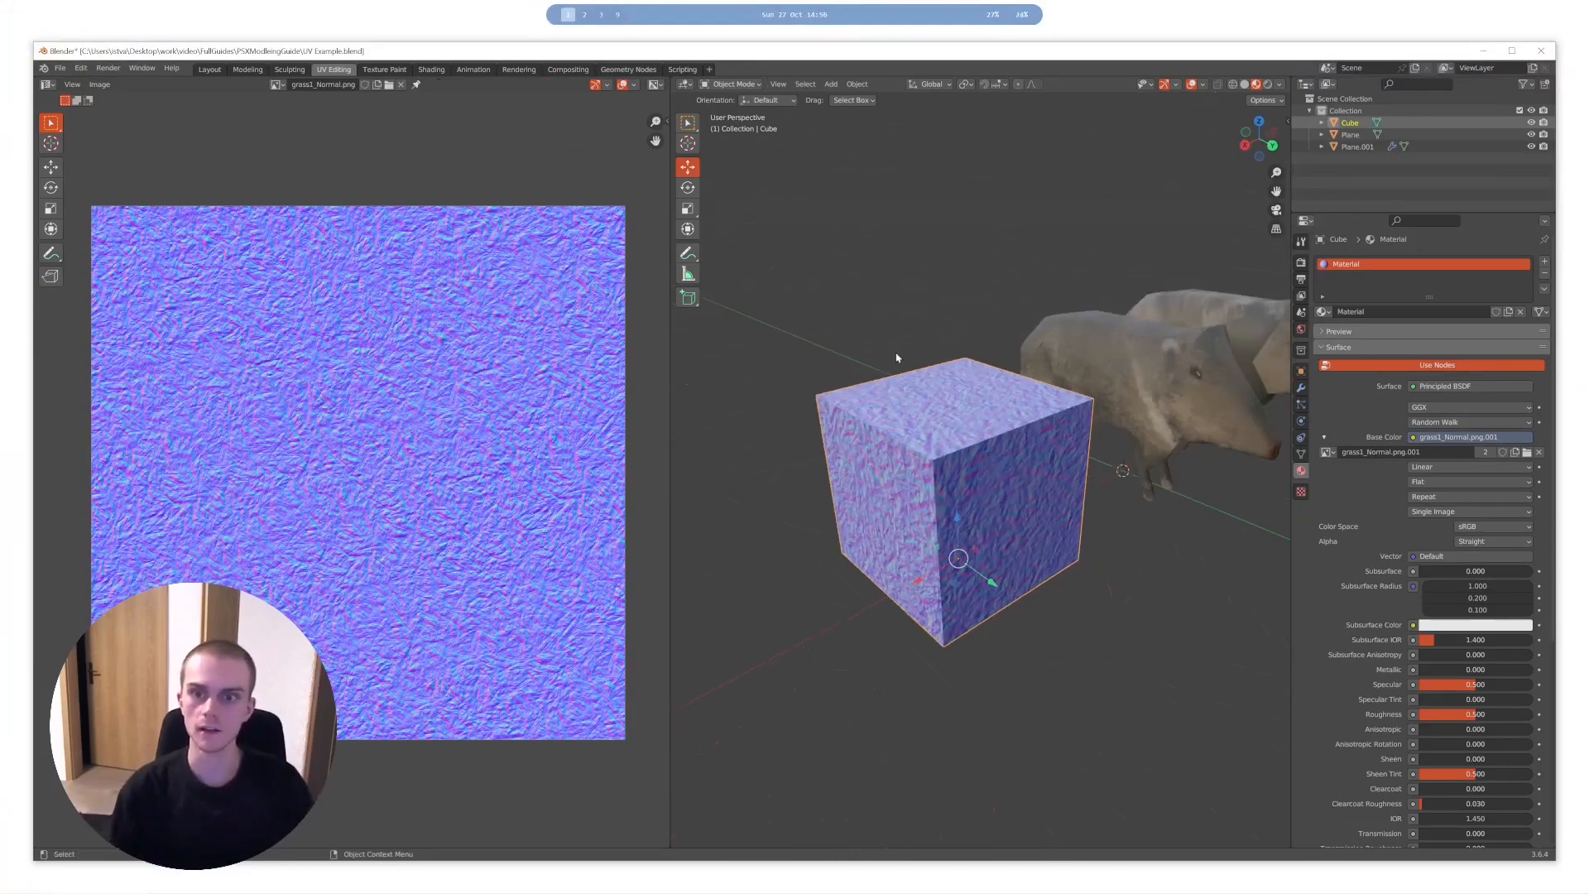
middle_click_drag(893, 375, 1026, 463)
scroll(1027, 496, "up", 2)
scroll(1002, 496, "down", 3)
scroll(1027, 463, "up", 2)
- Select the whole cube in Edit Mode and compare its marked seams with its UV layout over the texture
key("Tab")
key("a")
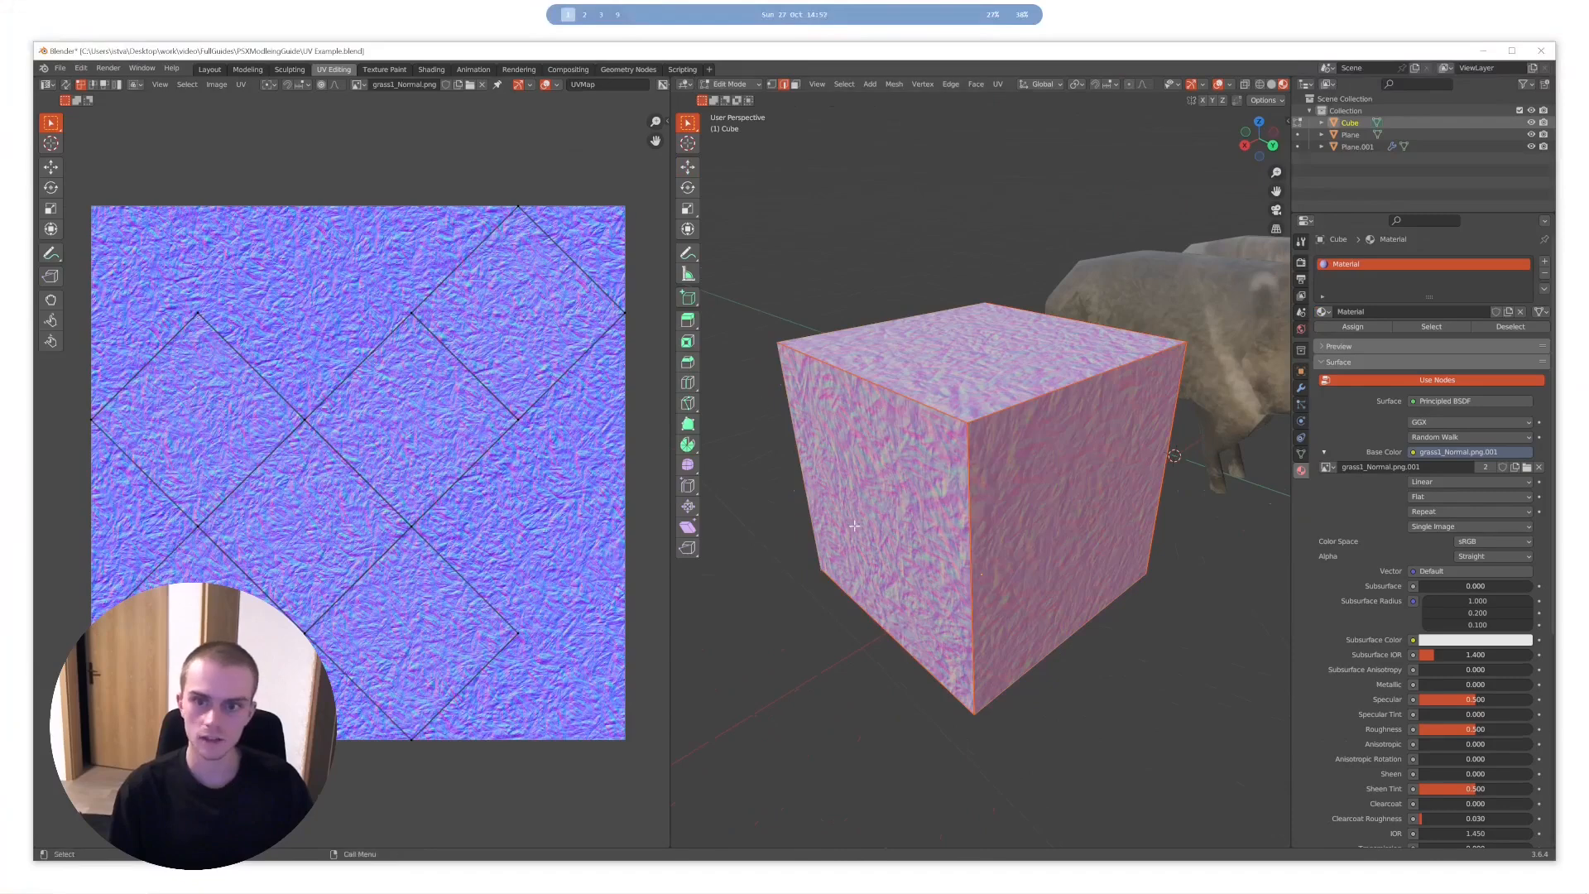
middle_click_drag(854, 526, 993, 450)
key("alt+a")
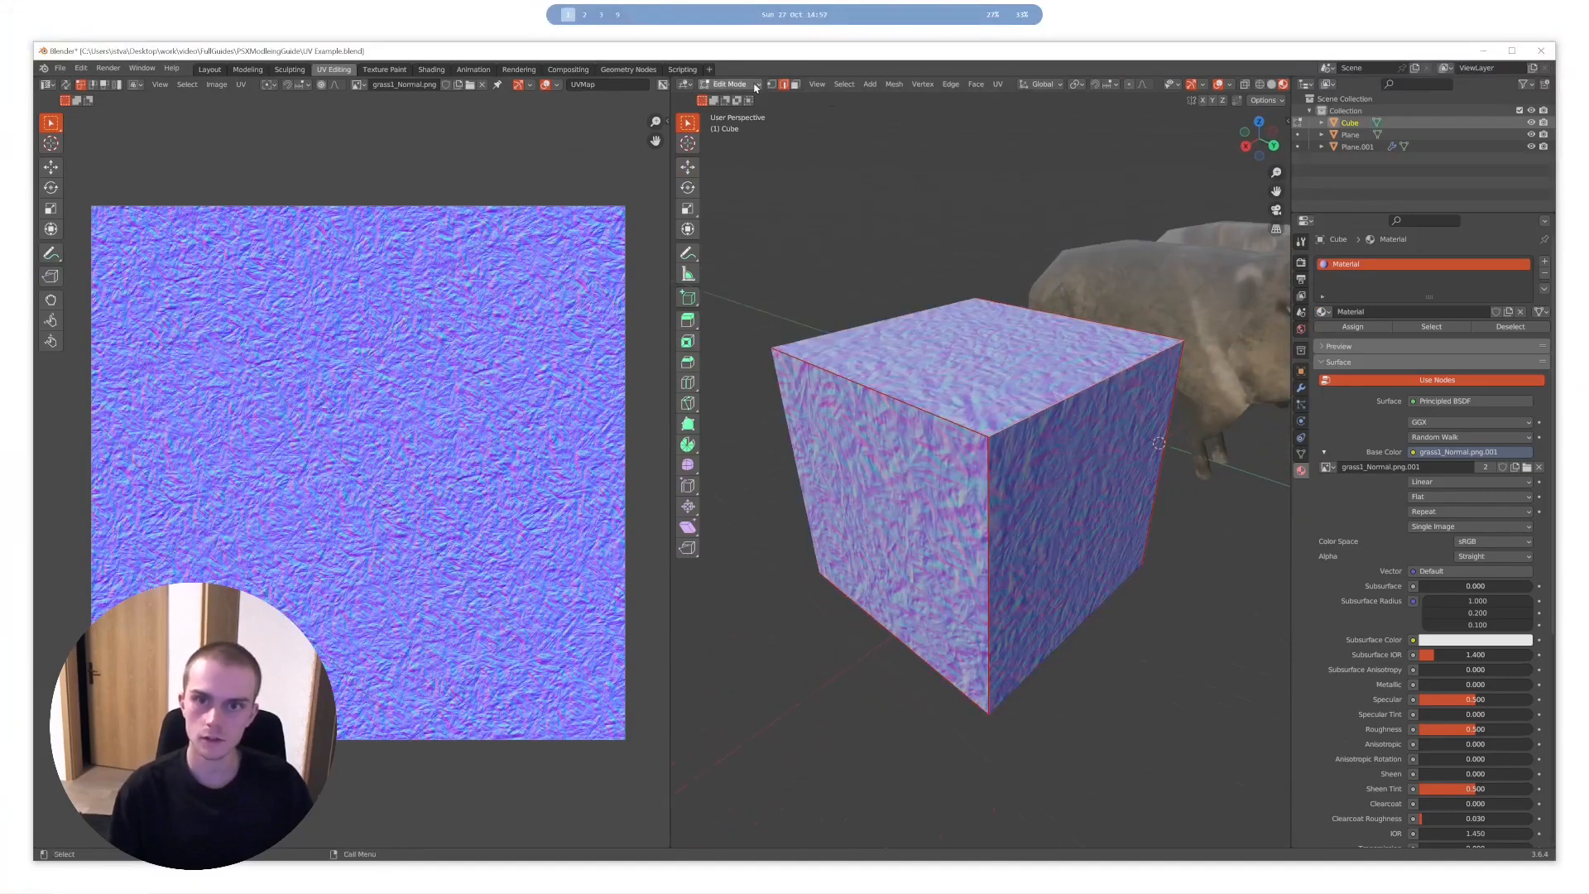
key("a")
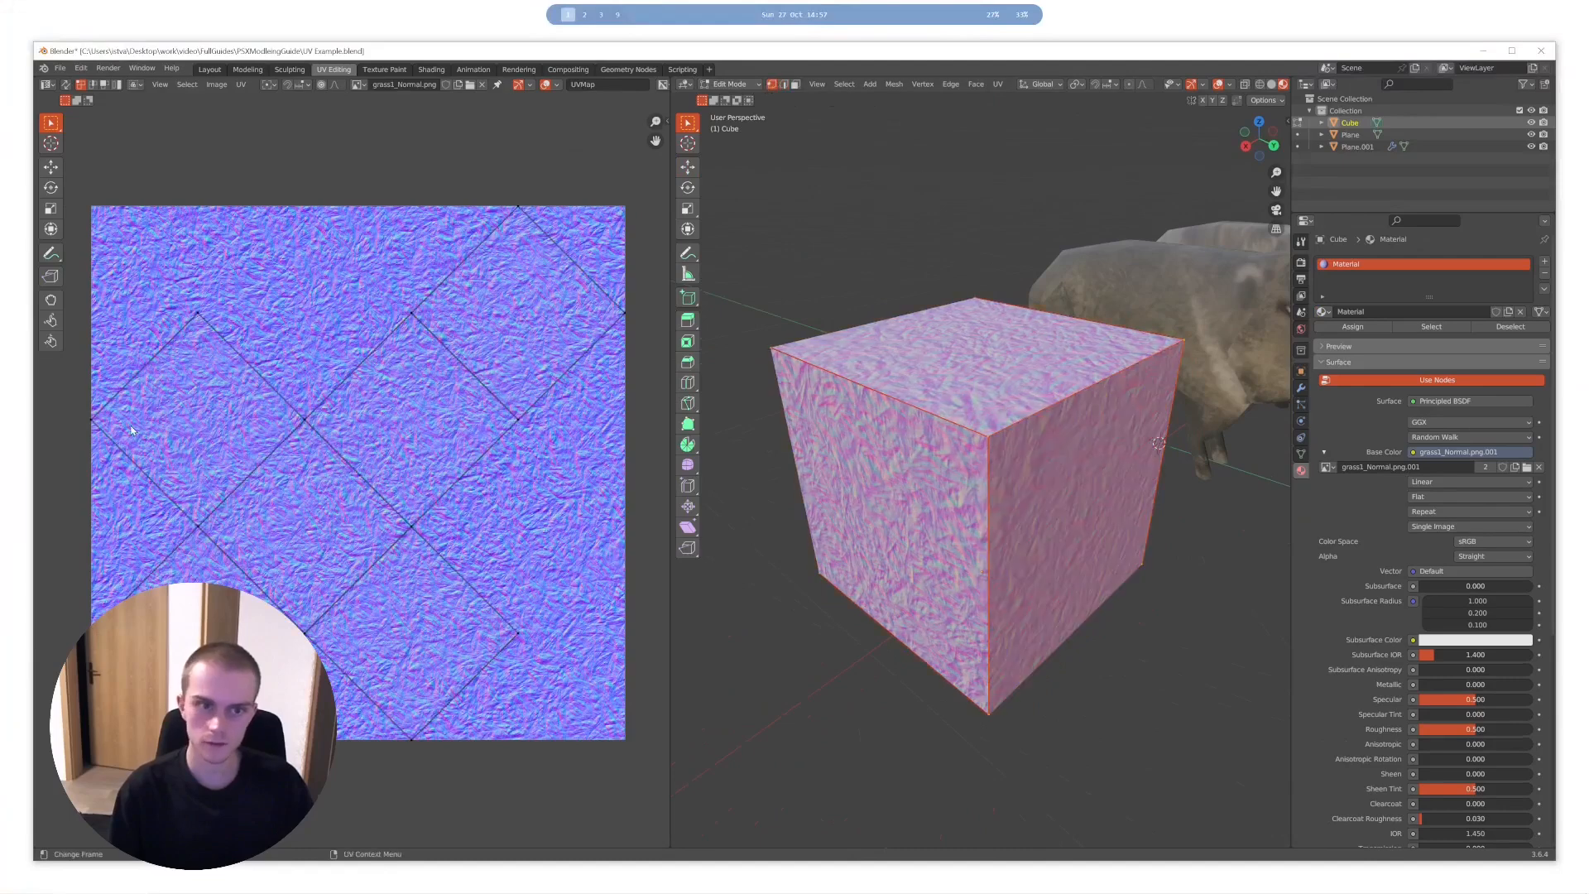
- Try moving UV vertices of one cube face to shift its texture, and undo the move
left_click_drag(161, 348, 159, 351)
key("g")
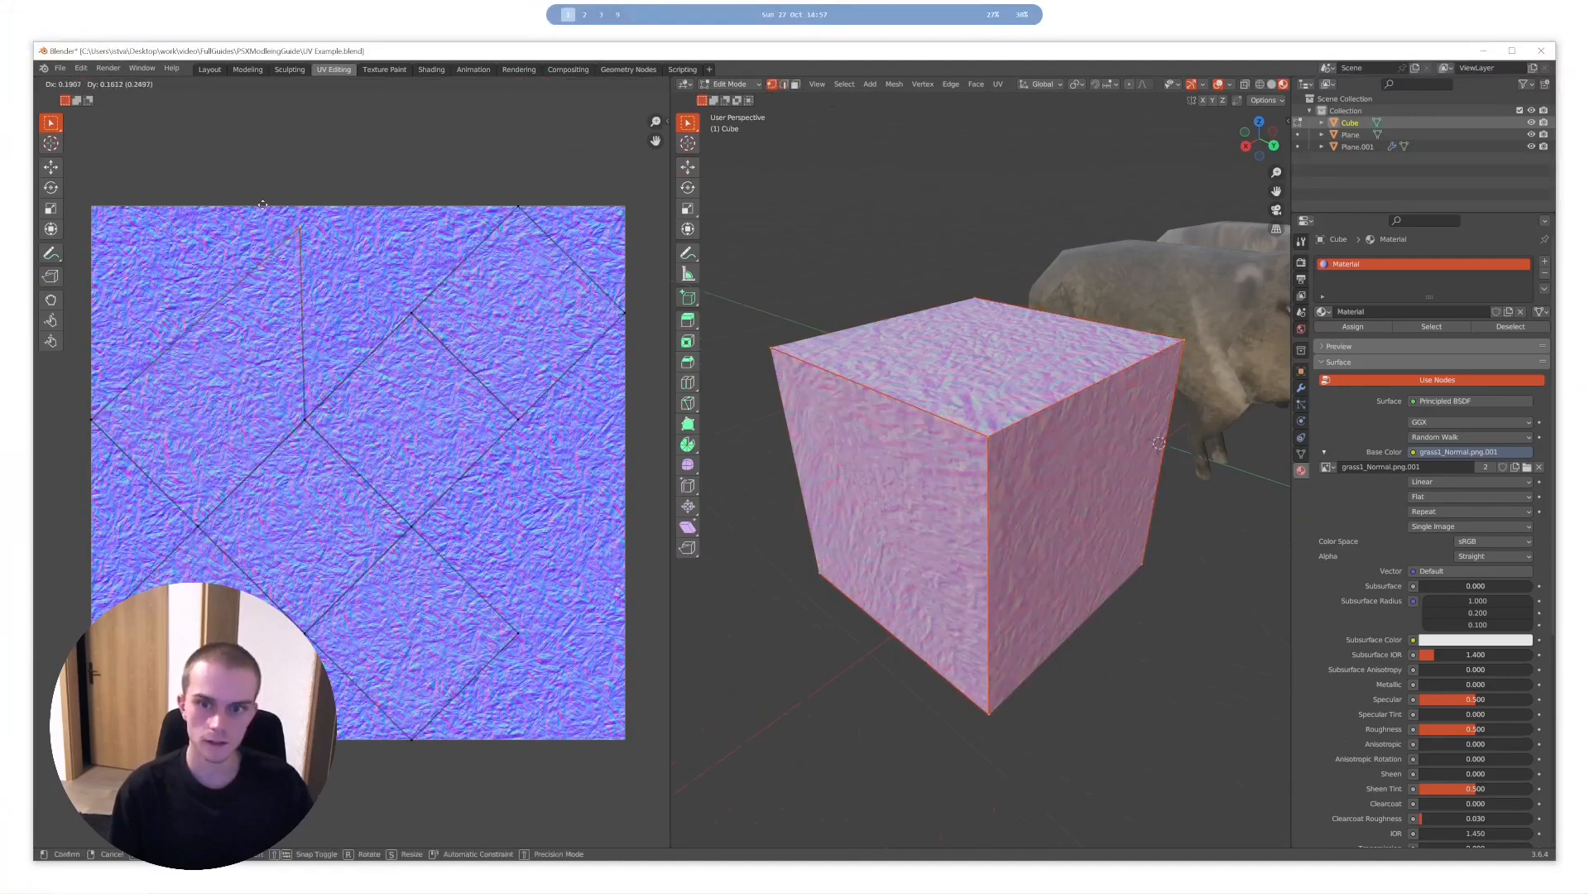
key("Escape")
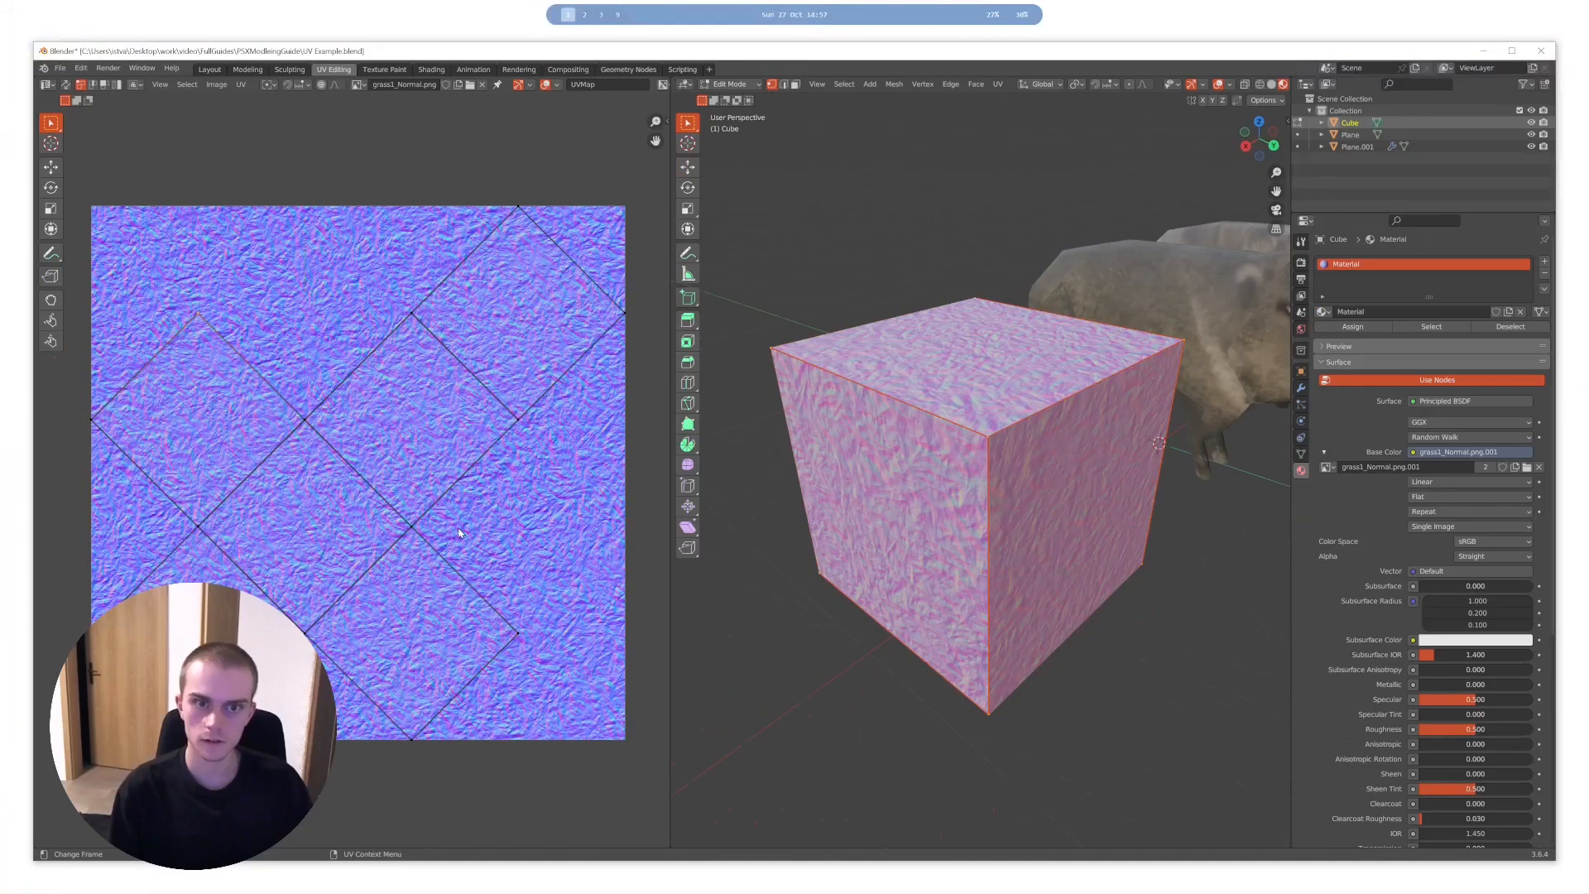
mouse_move(1018, 463)
middle_mouse_down()
mouse_move(981, 435)
mouse_move(1004, 445)
middle_mouse_up()
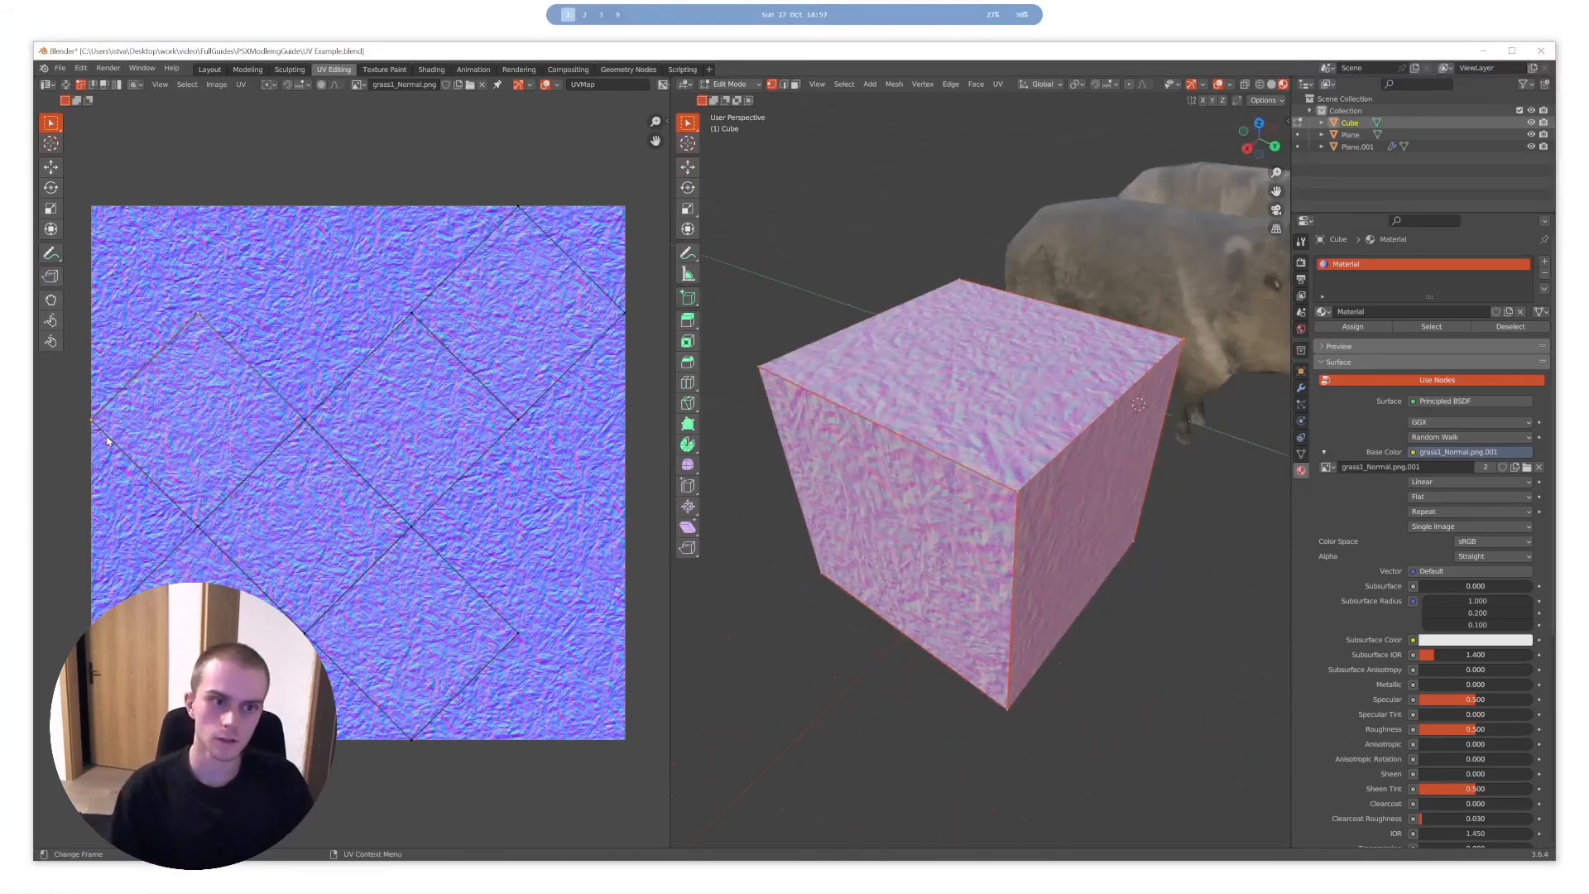
key("g")
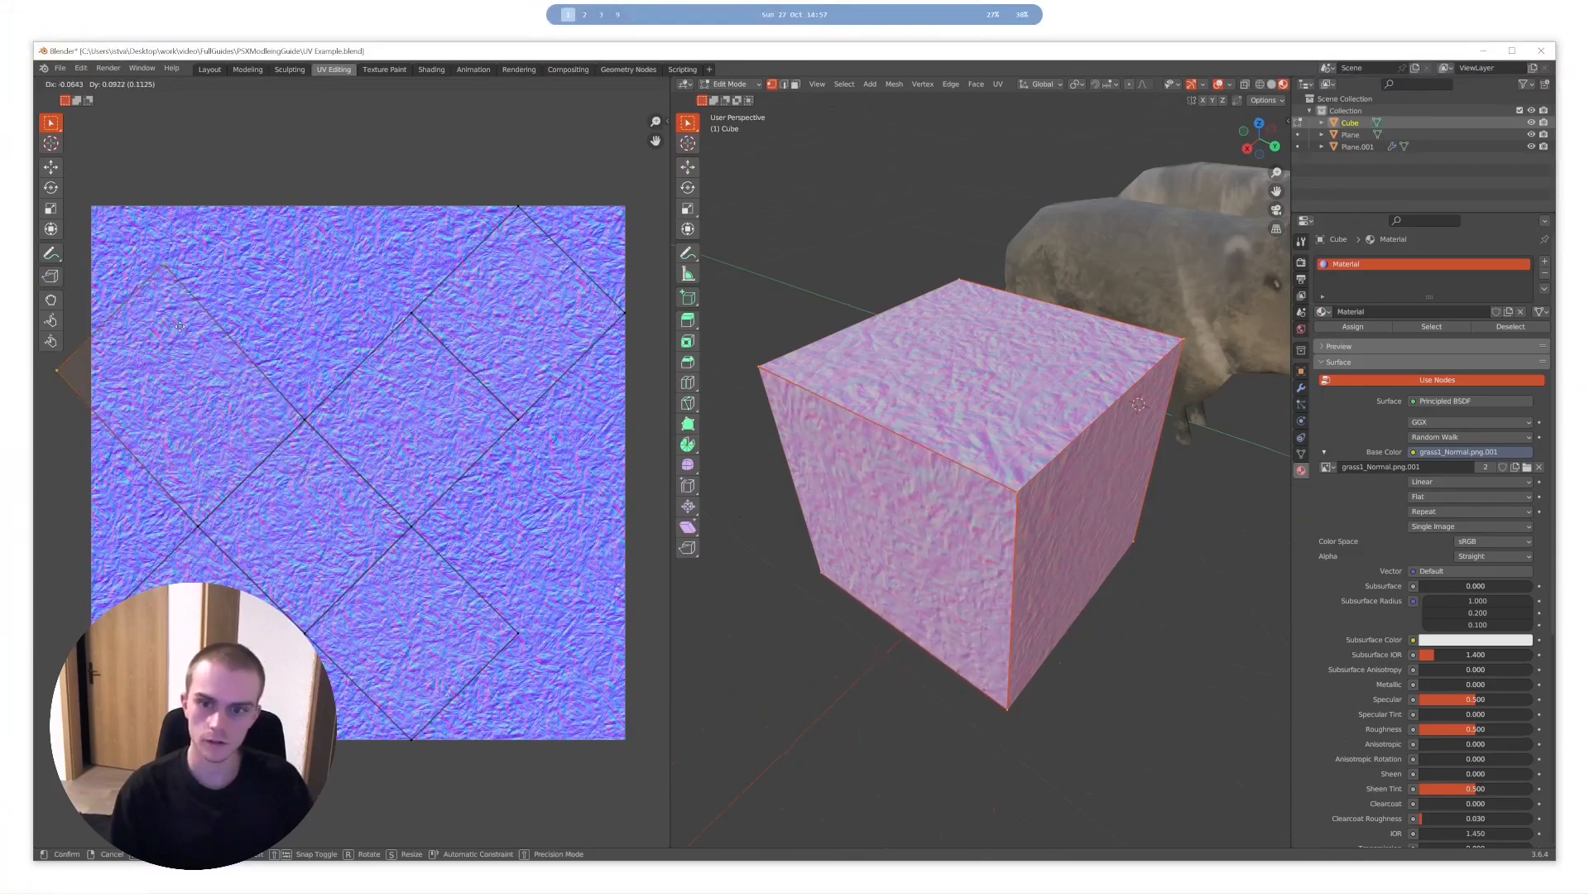
left_click(369, 450)
middle_click_drag(989, 642, 982, 561)
key("ctrl+z")
- Scale the cube's whole UV layout up far beyond the texture, undo the scaling and deselect everything
key("a")
key("s")
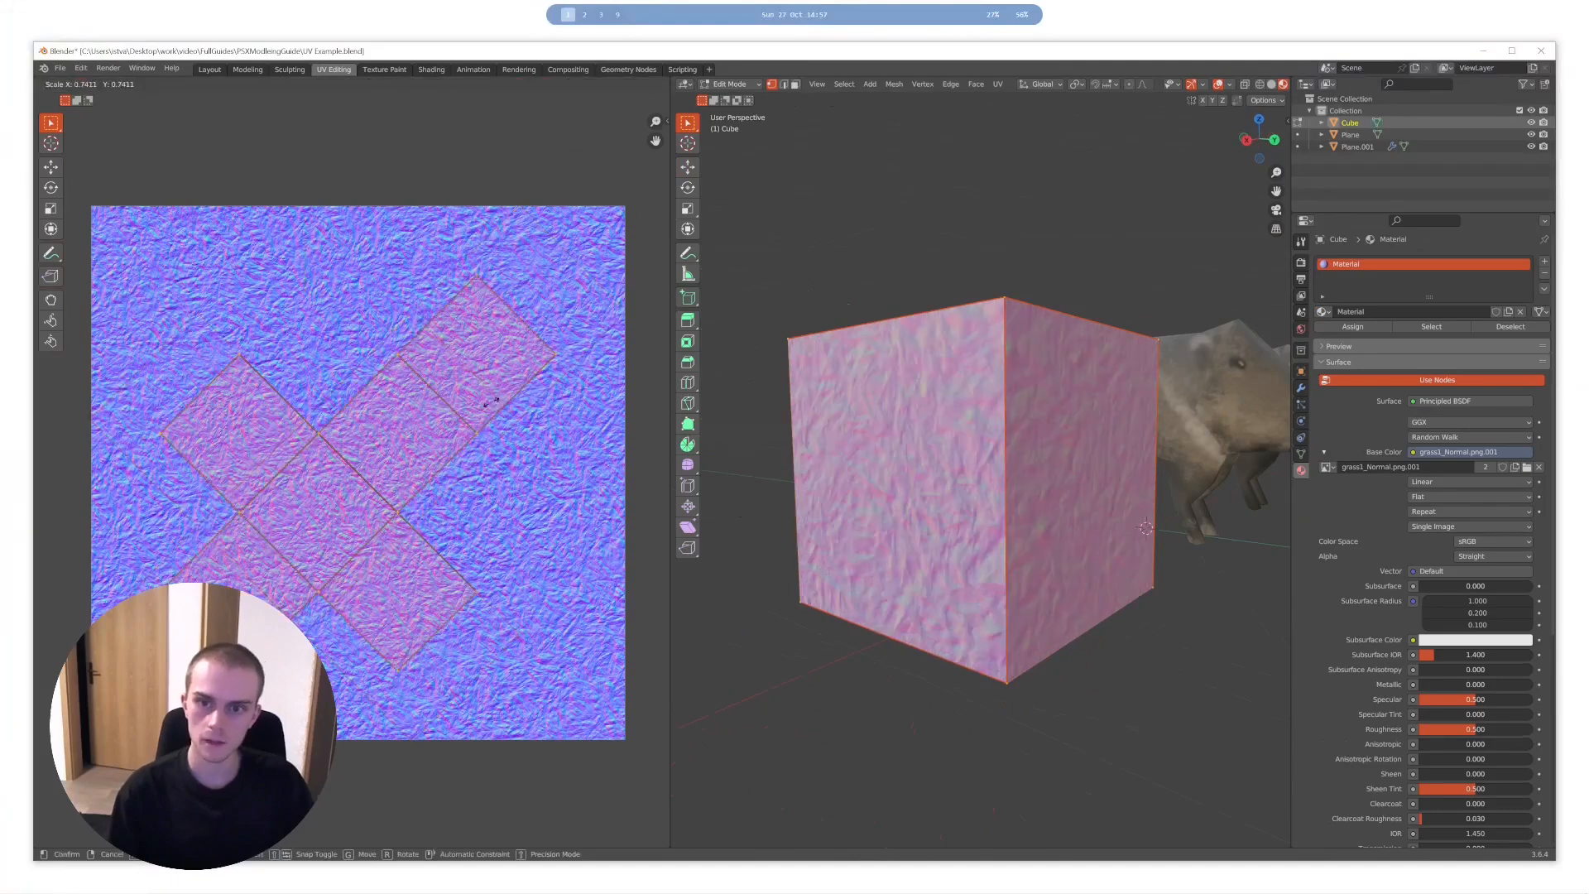
left_click(343, 416)
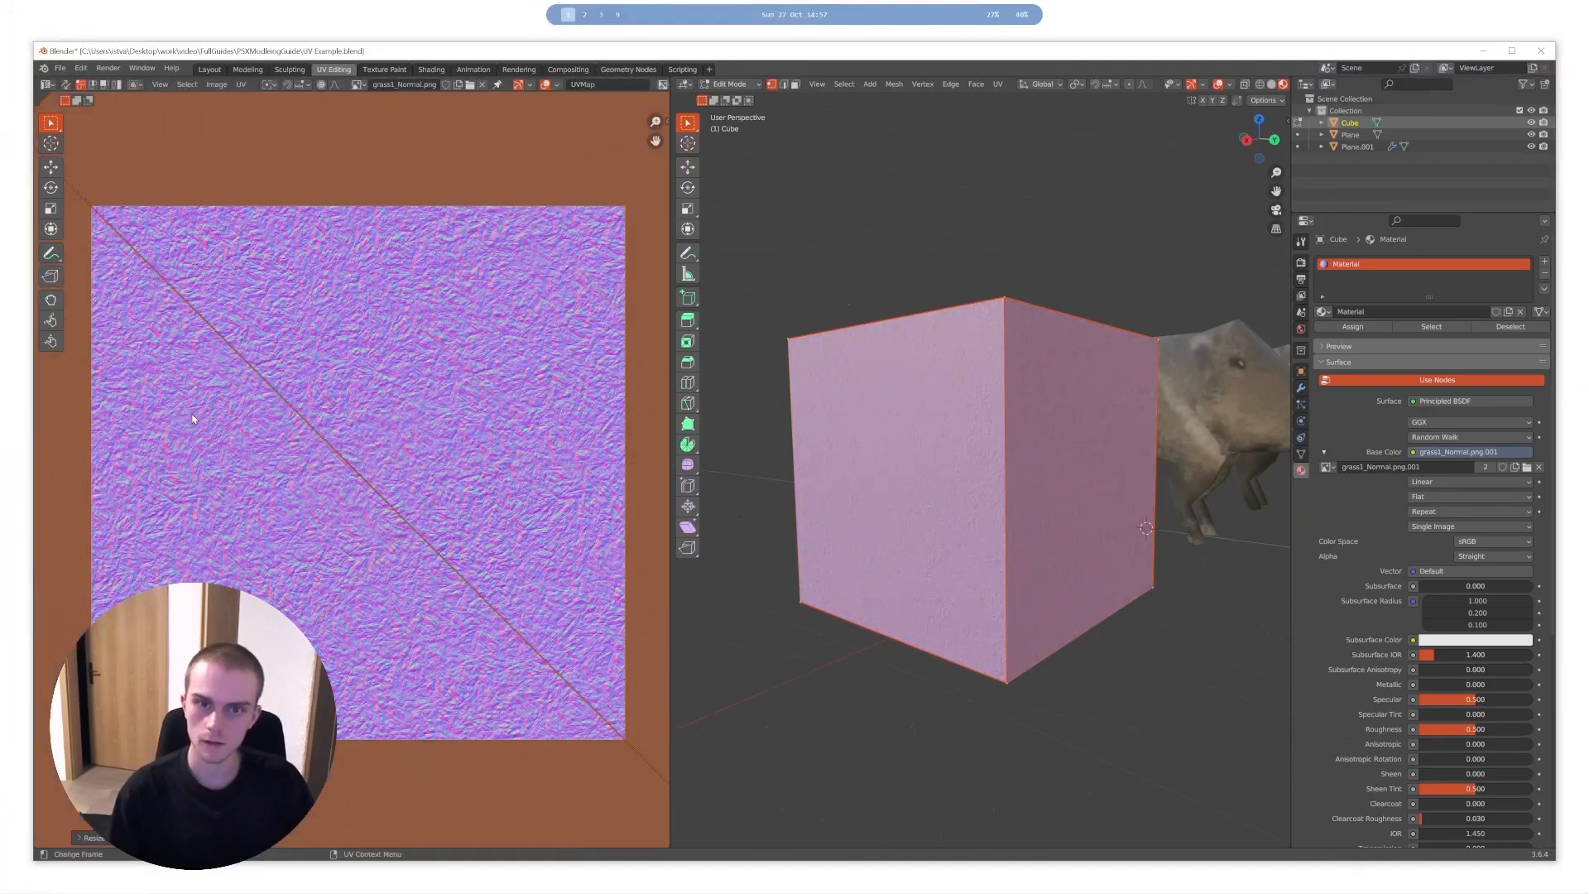
key("ctrl+z")
key("ctrl+z")
key("alt+a")
- Examine the cube's seams and how its faces correspond to the squares of the unfolded UV layout
middle_click_drag(1034, 386, 1030, 430)
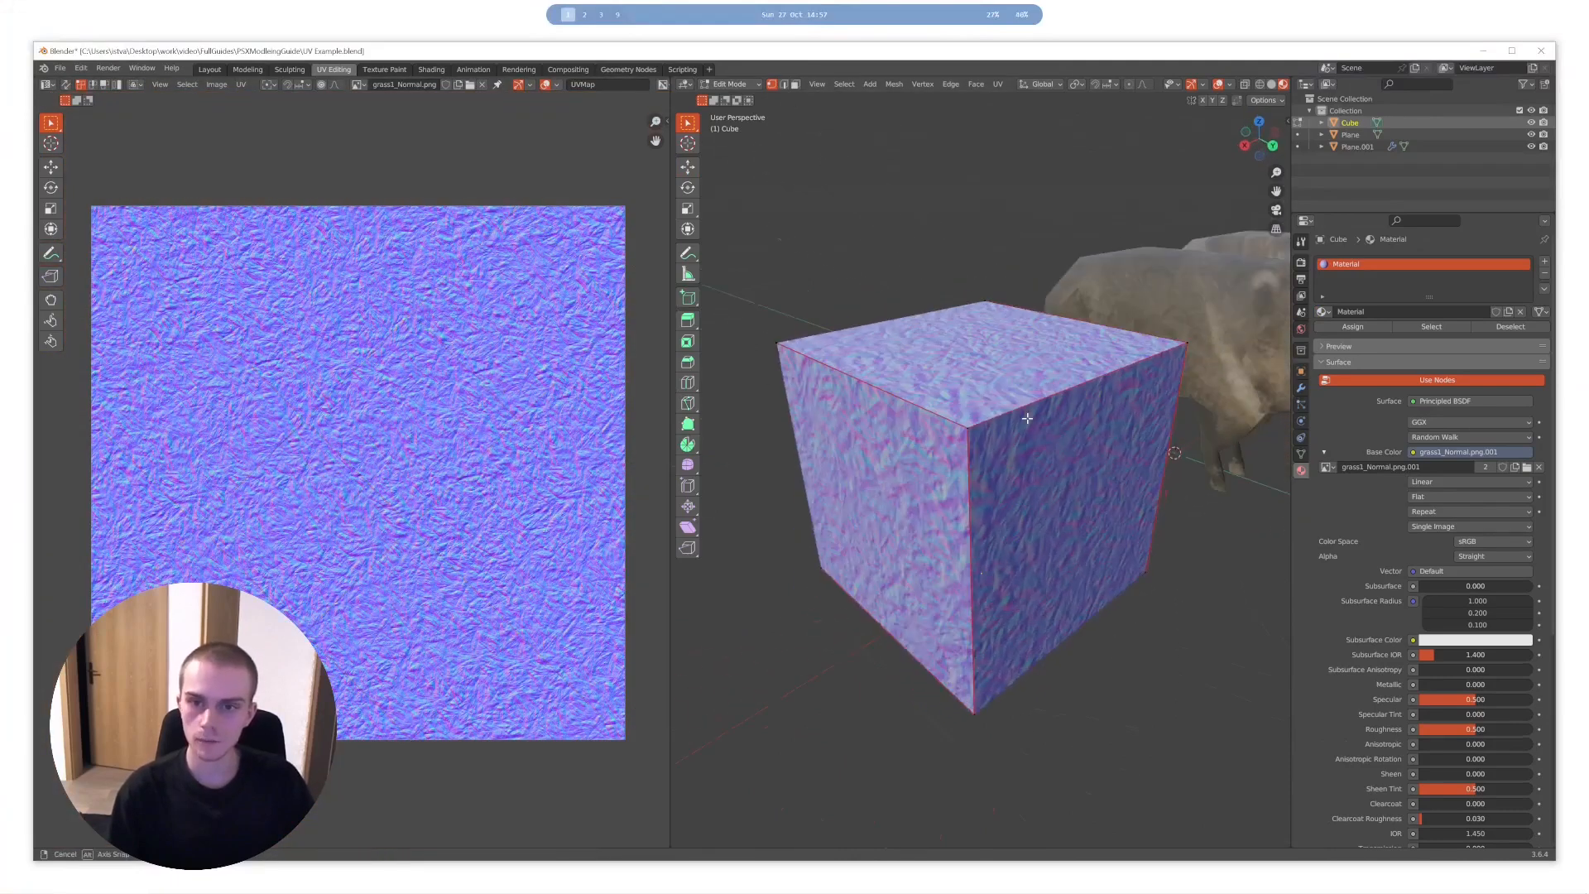
key("a")
key("alt+a")
middle_click_drag(318, 386, 295, 401)
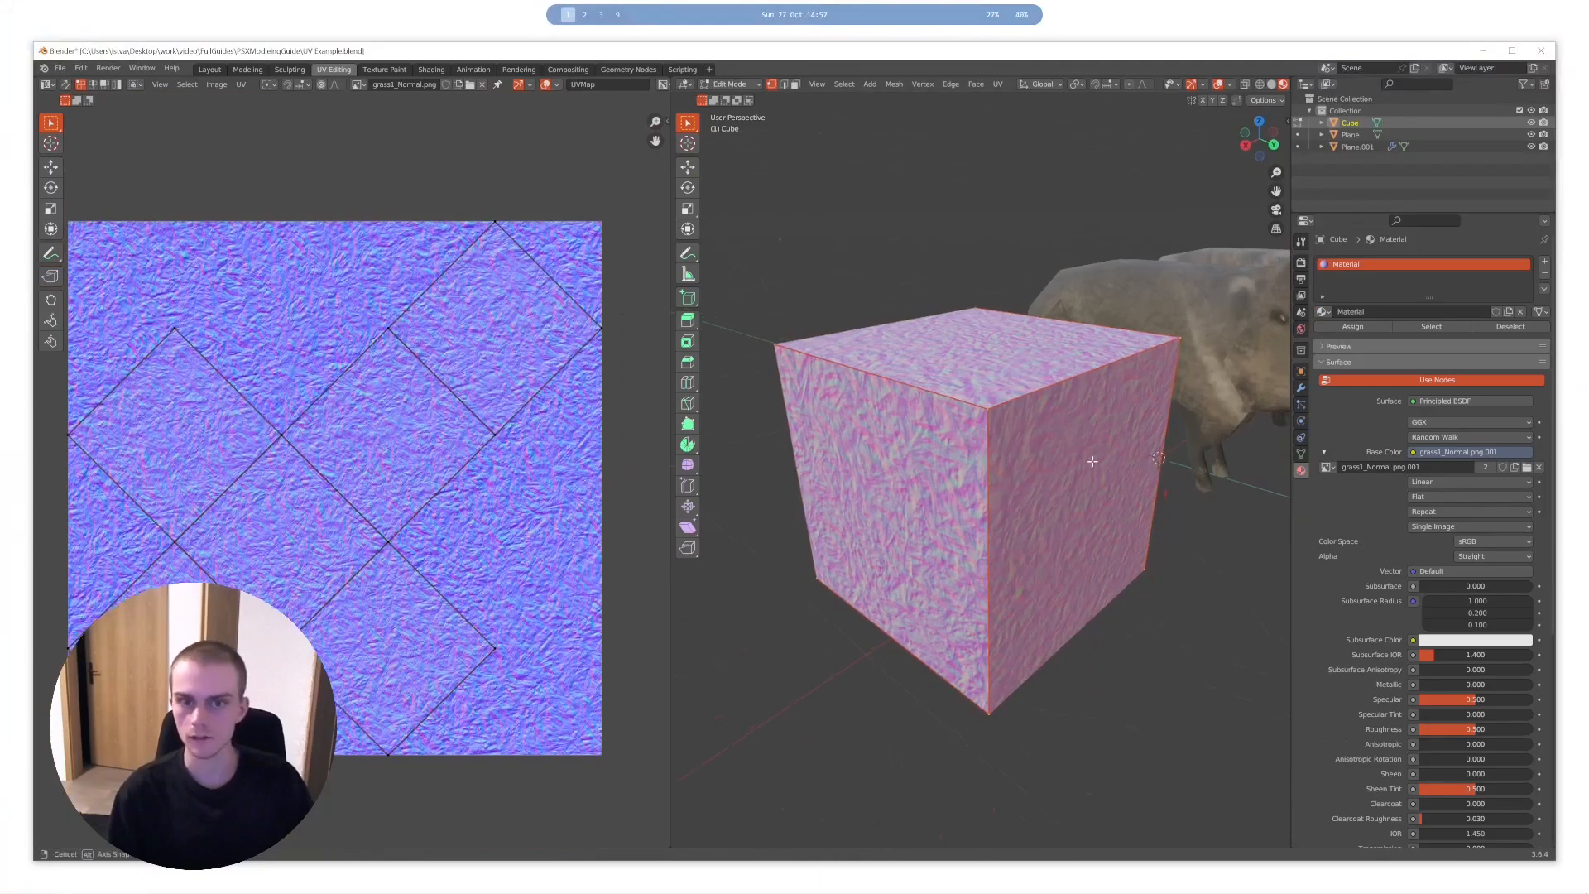
scroll(1083, 478, "down", 3)
middle_click_drag(1055, 487, 1003, 487)
scroll(1004, 488, "up", 2)
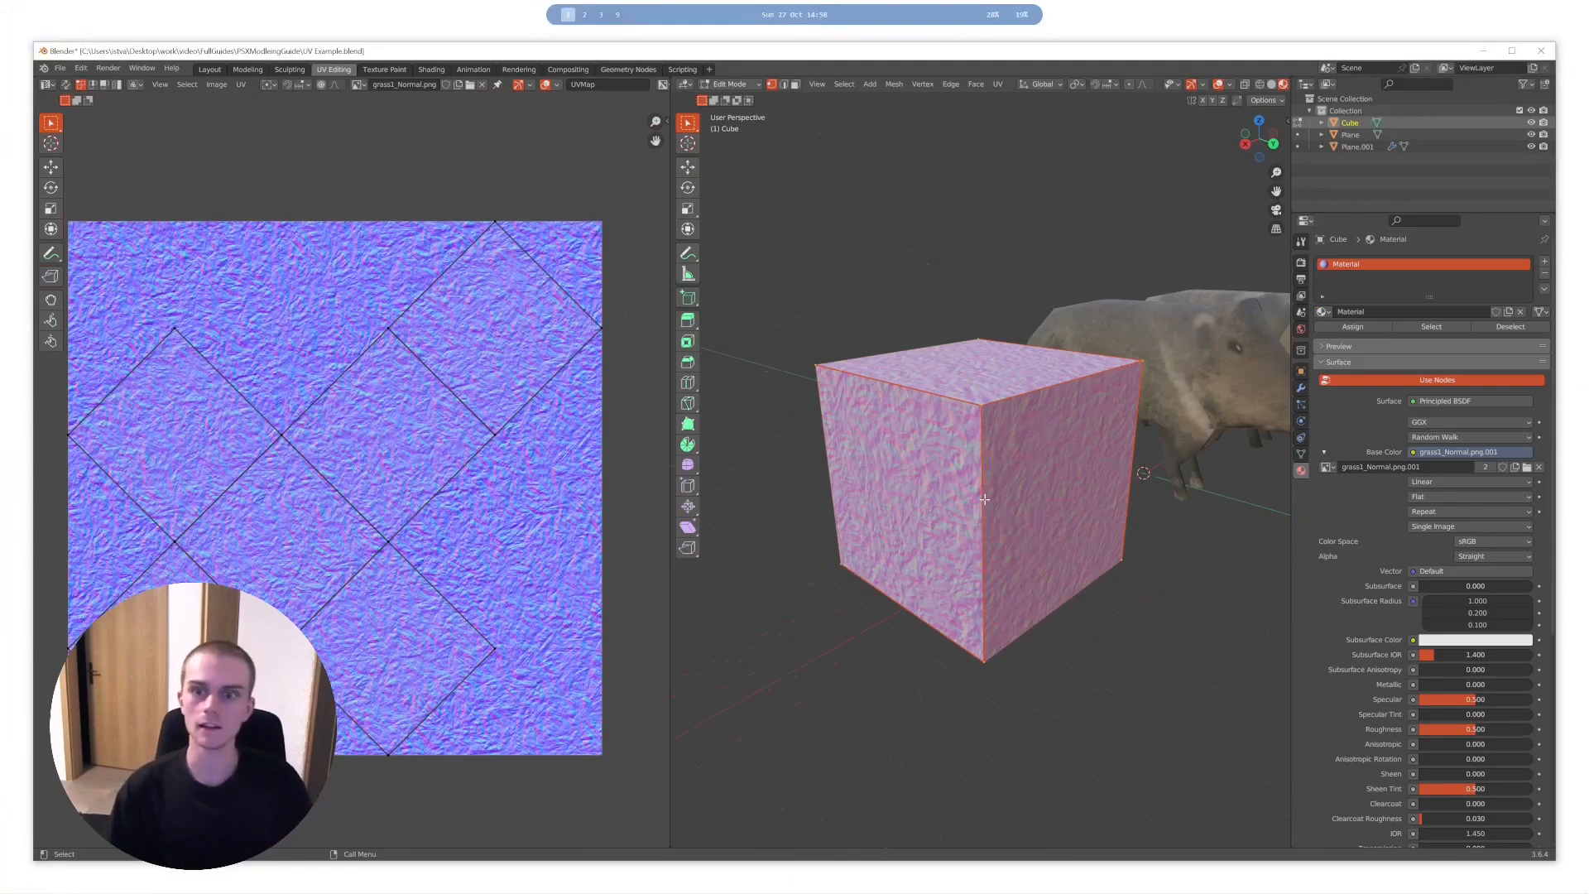
middle_click_drag(984, 499, 1100, 488)
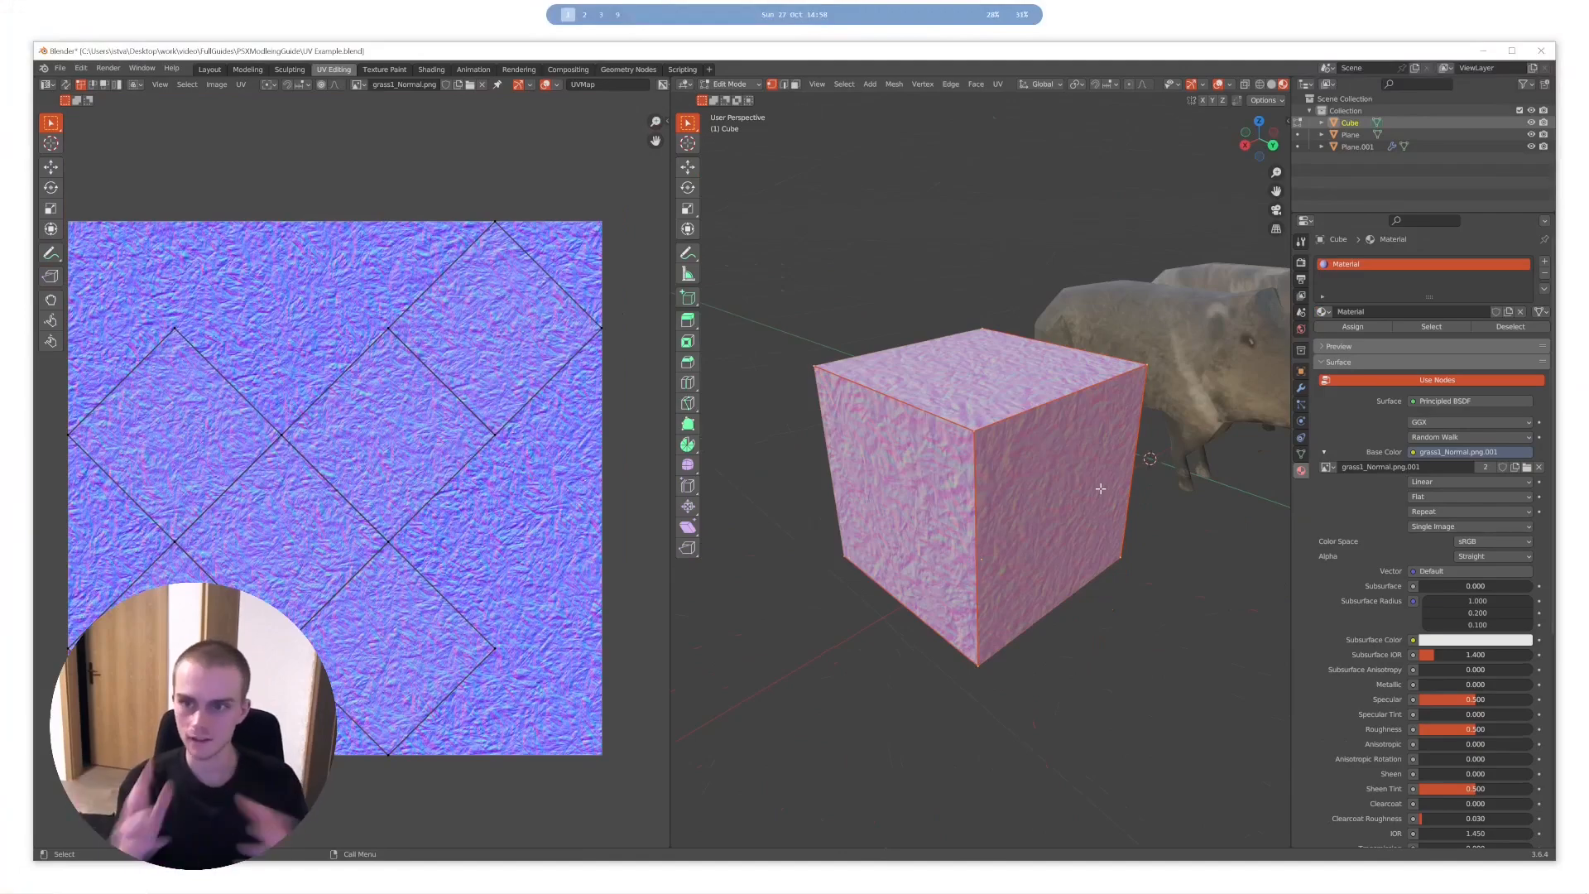
- Open the nearer boar, Plane.001, in Edit Mode and examine its unwrapped UV islands
key("Tab")
middle_click_drag(1066, 474, 902, 498, "shift")
left_click(1030, 385)
scroll(1039, 389, "up", 3)
key("Tab")
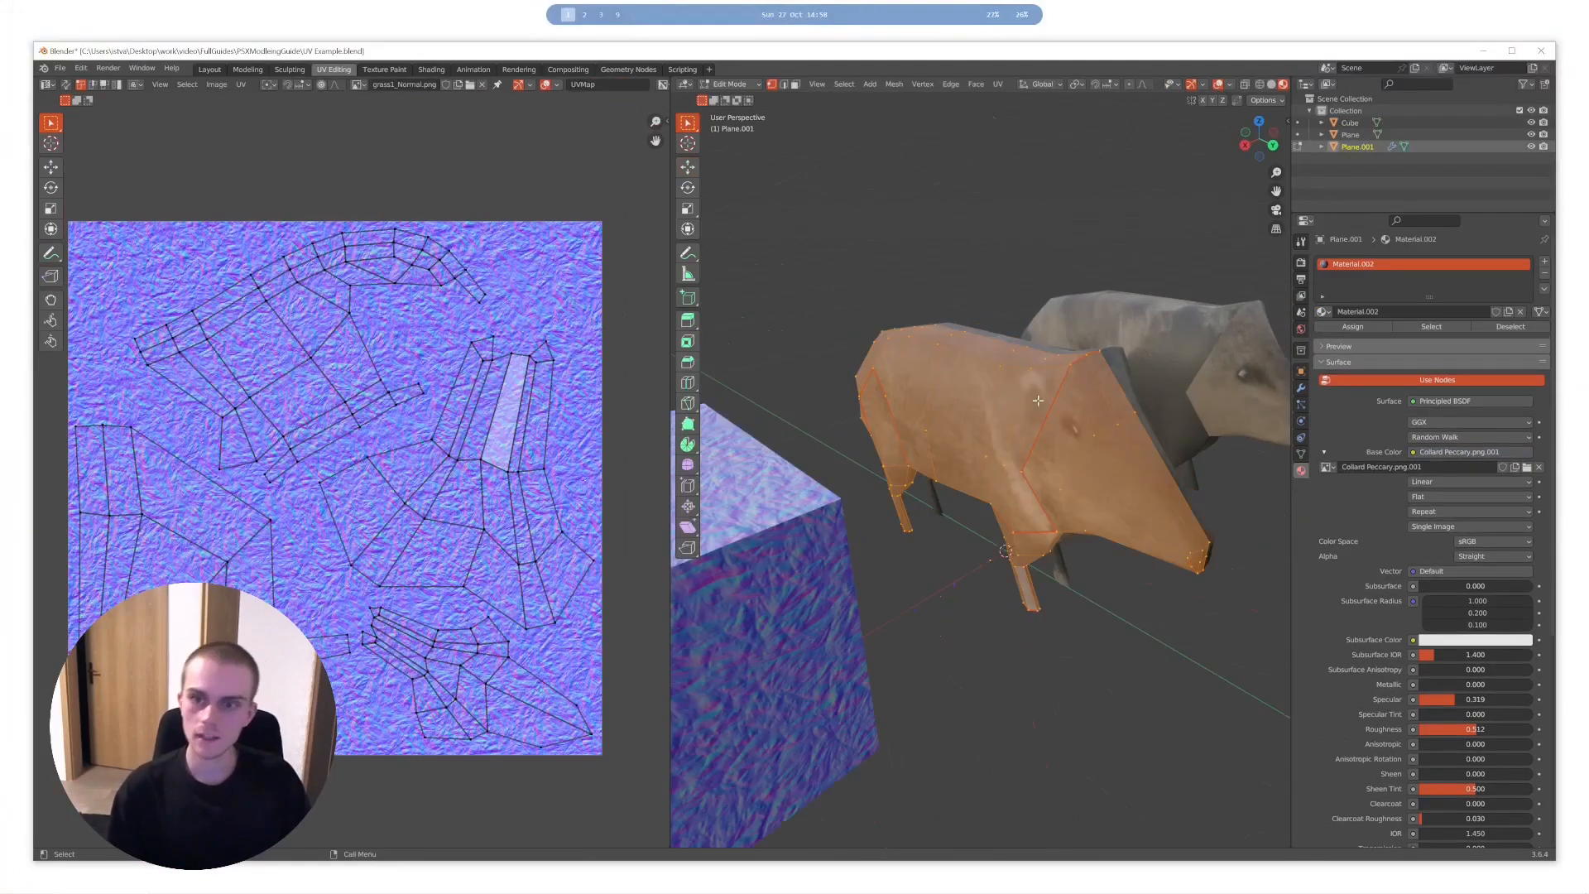
mouse_move(1022, 409)
middle_mouse_down()
mouse_move(1144, 377)
mouse_move(1035, 383)
middle_mouse_up()
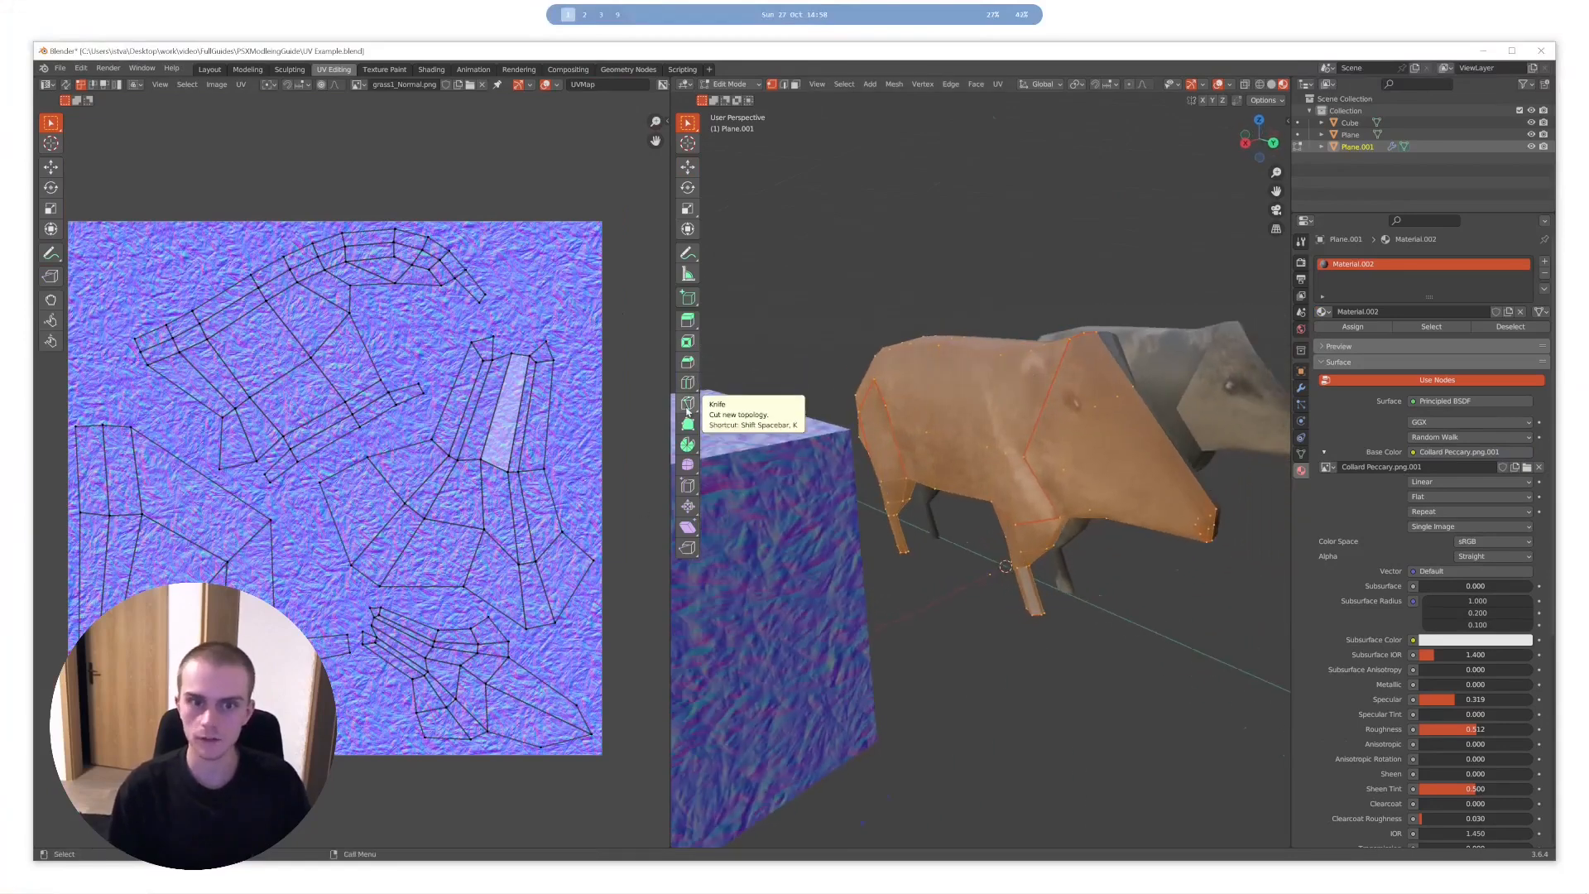
- Return to the cube in Edit Mode and look at its simple UV layout again for comparison
key("Tab")
key("Caps_Lock")
middle_click_drag(835, 547, 983, 468, "shift")
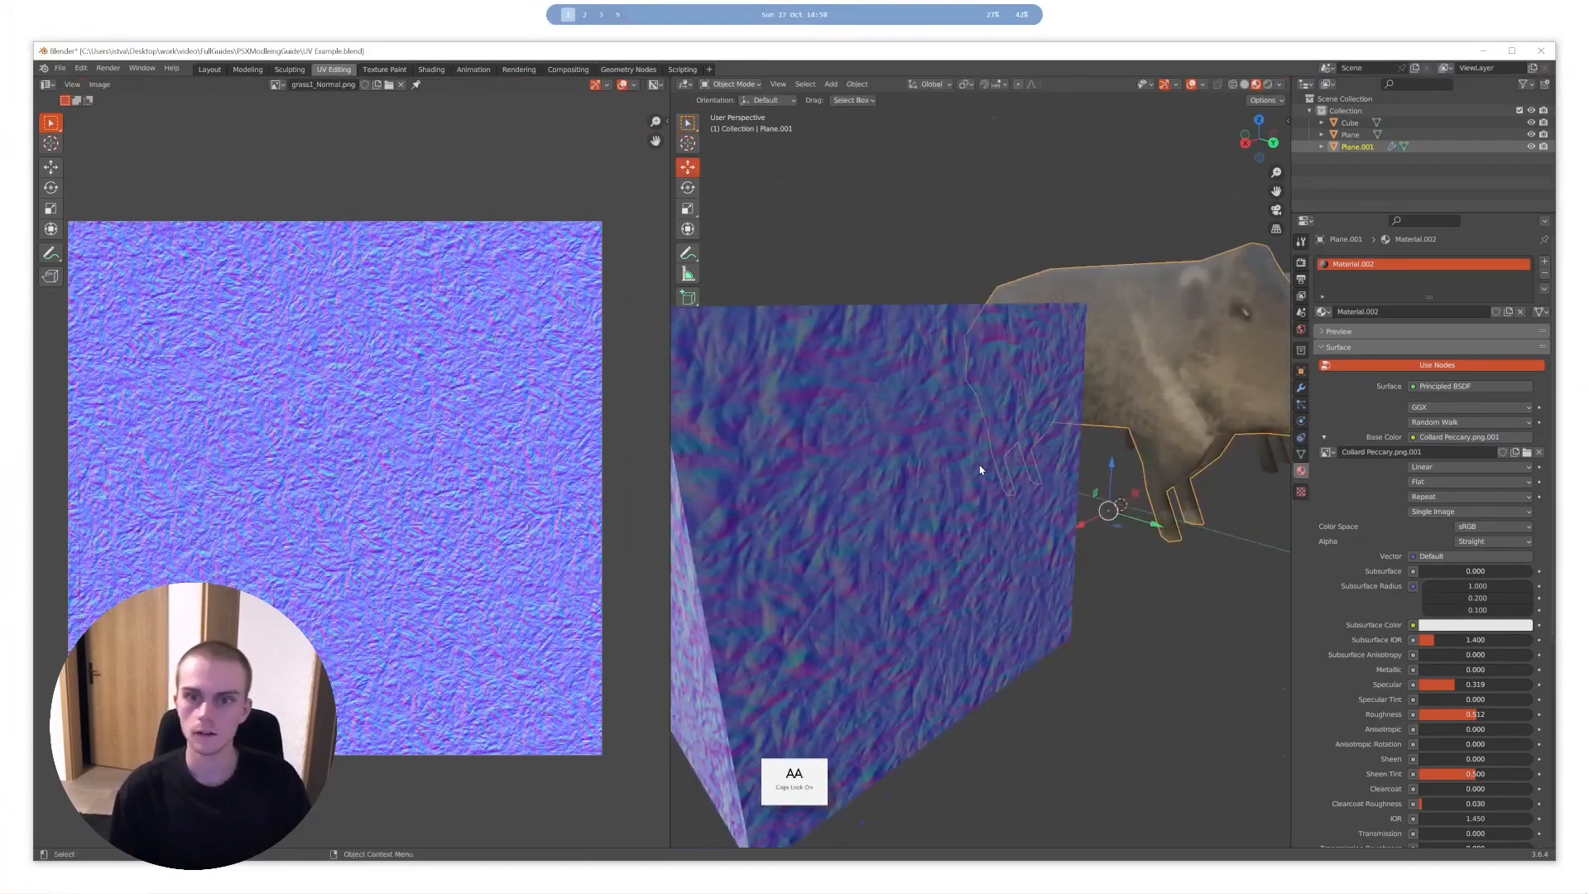
left_click(949, 459)
key("Tab")
scroll(935, 444, "down", 6)
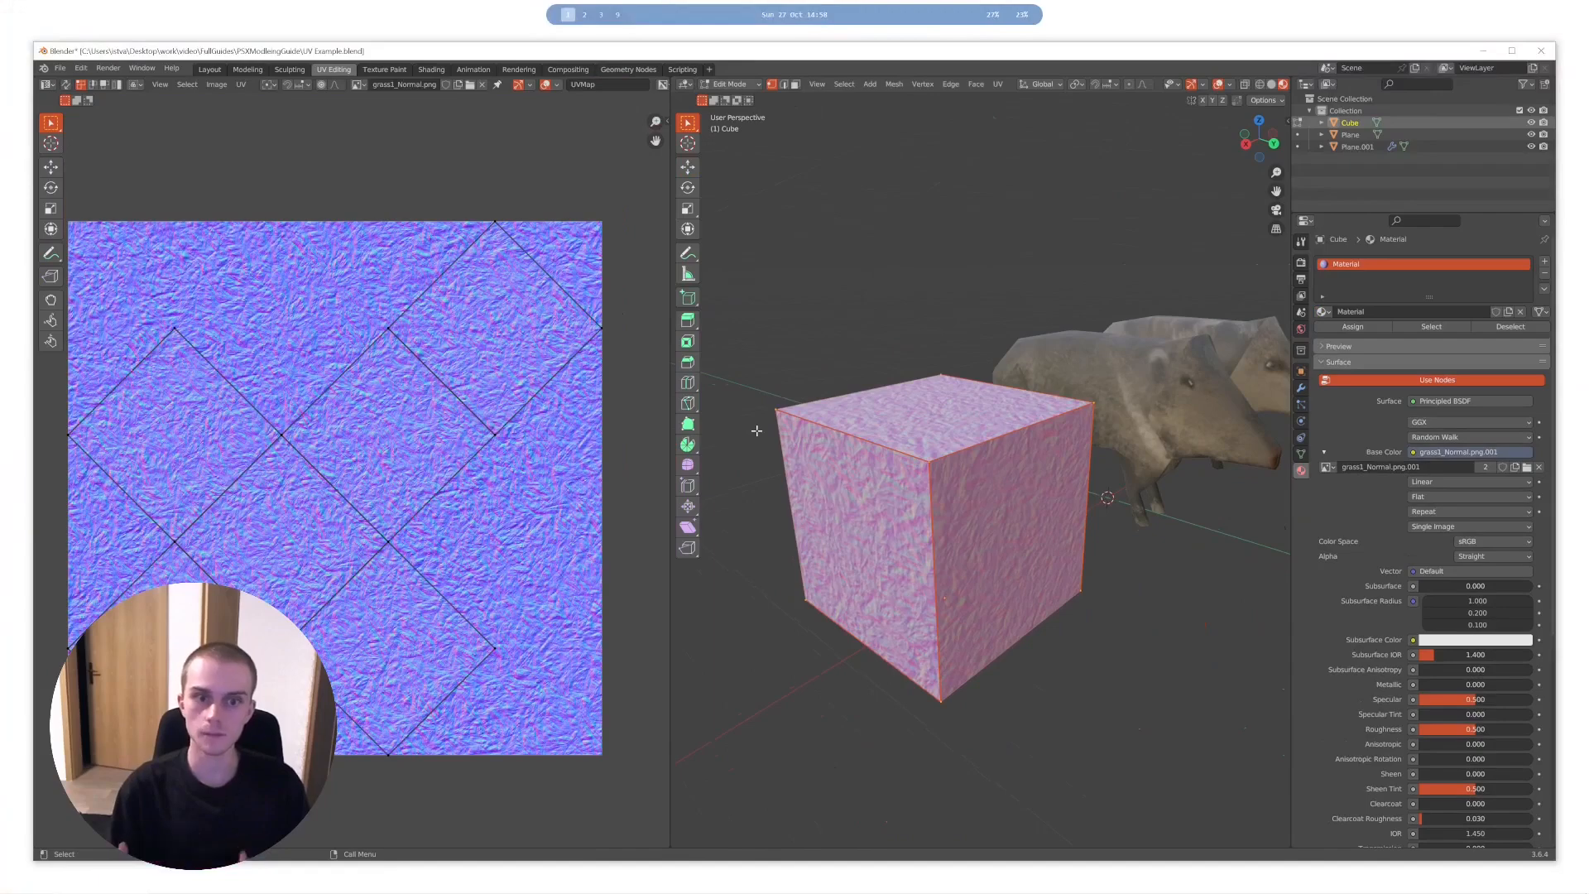
- Reopen the nearer boar in Edit Mode and check its seams with the mesh deselected, and its UV islands with everything selected
key("Tab")
left_click(1115, 385)
key("Tab")
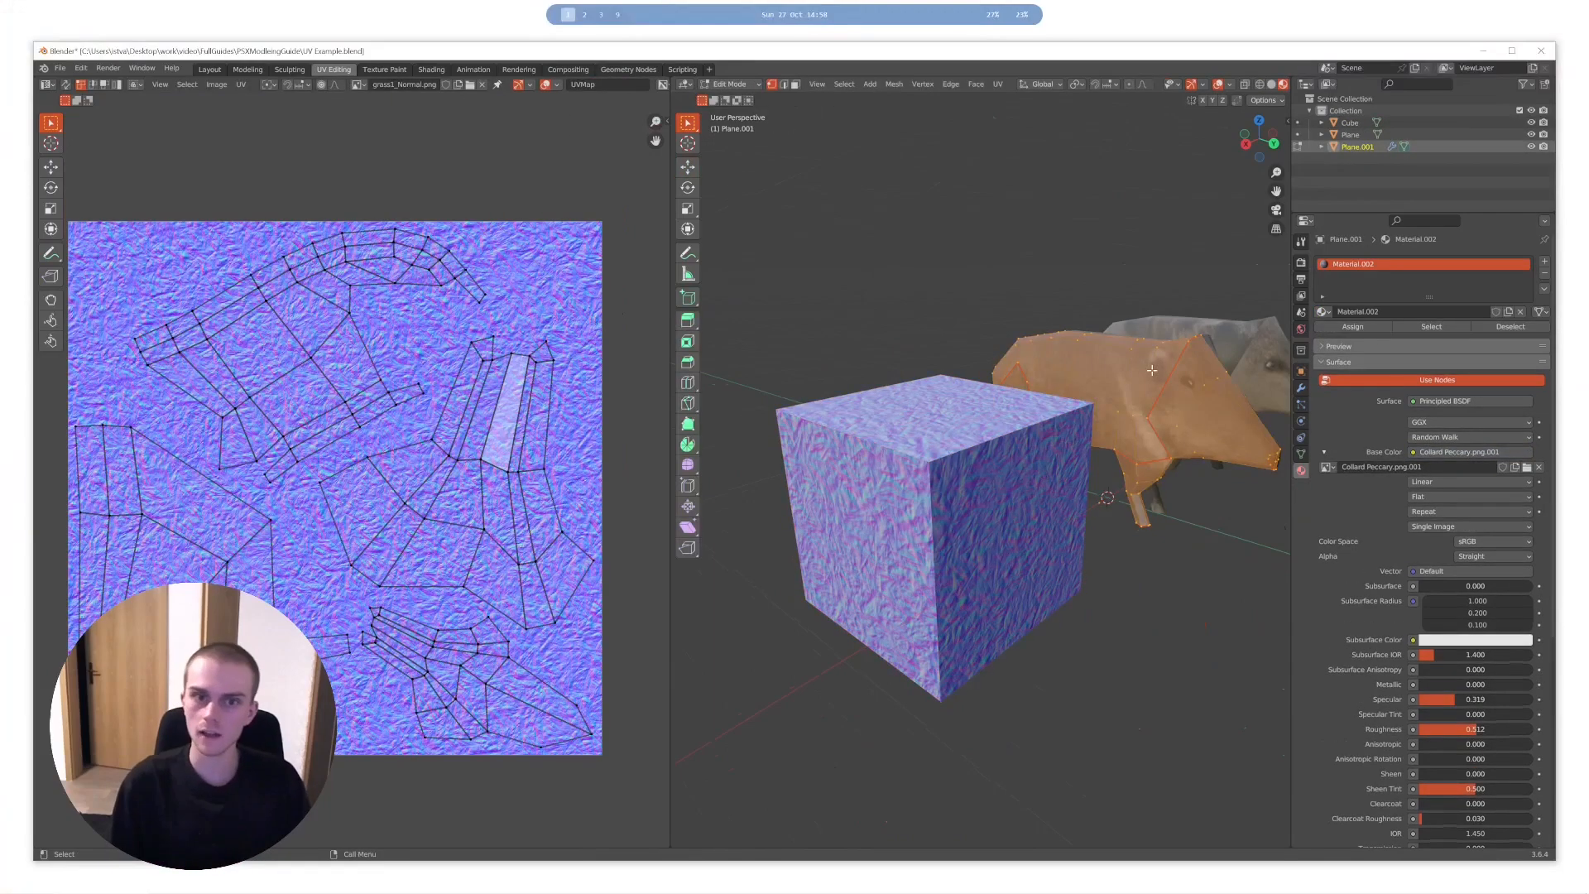
middle_click_drag(1265, 347, 1153, 370, "shift")
scroll(1152, 370, "up", 2)
key("alt+a")
mouse_move(1031, 419)
middle_mouse_down()
mouse_move(1097, 414)
mouse_move(986, 430)
mouse_move(1031, 425)
middle_mouse_up()
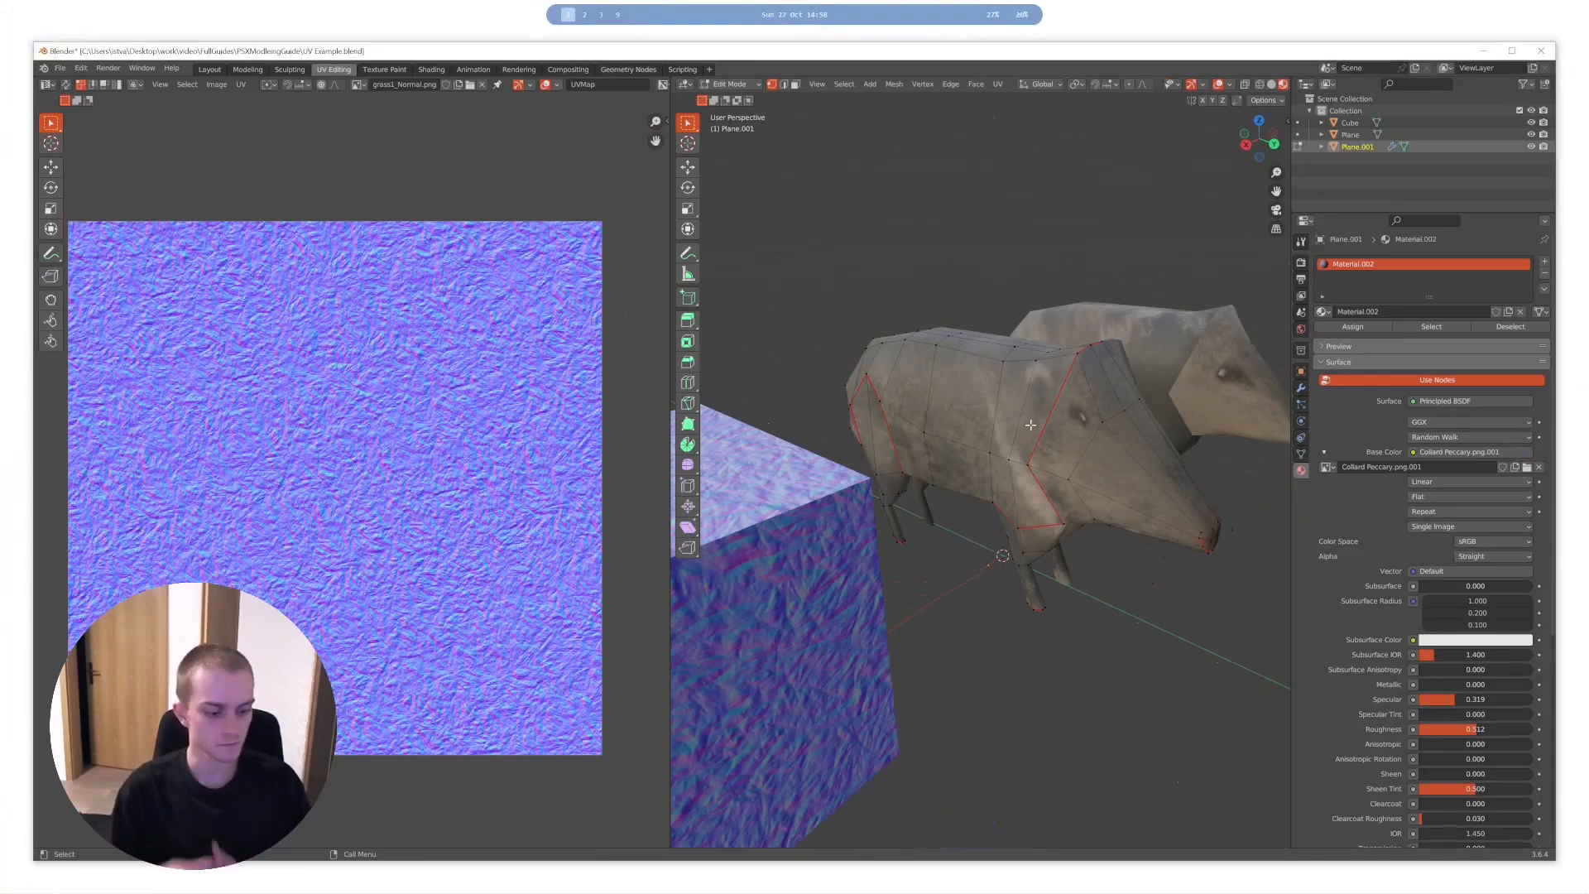
key("a")
middle_click_drag(1030, 424, 1076, 429)
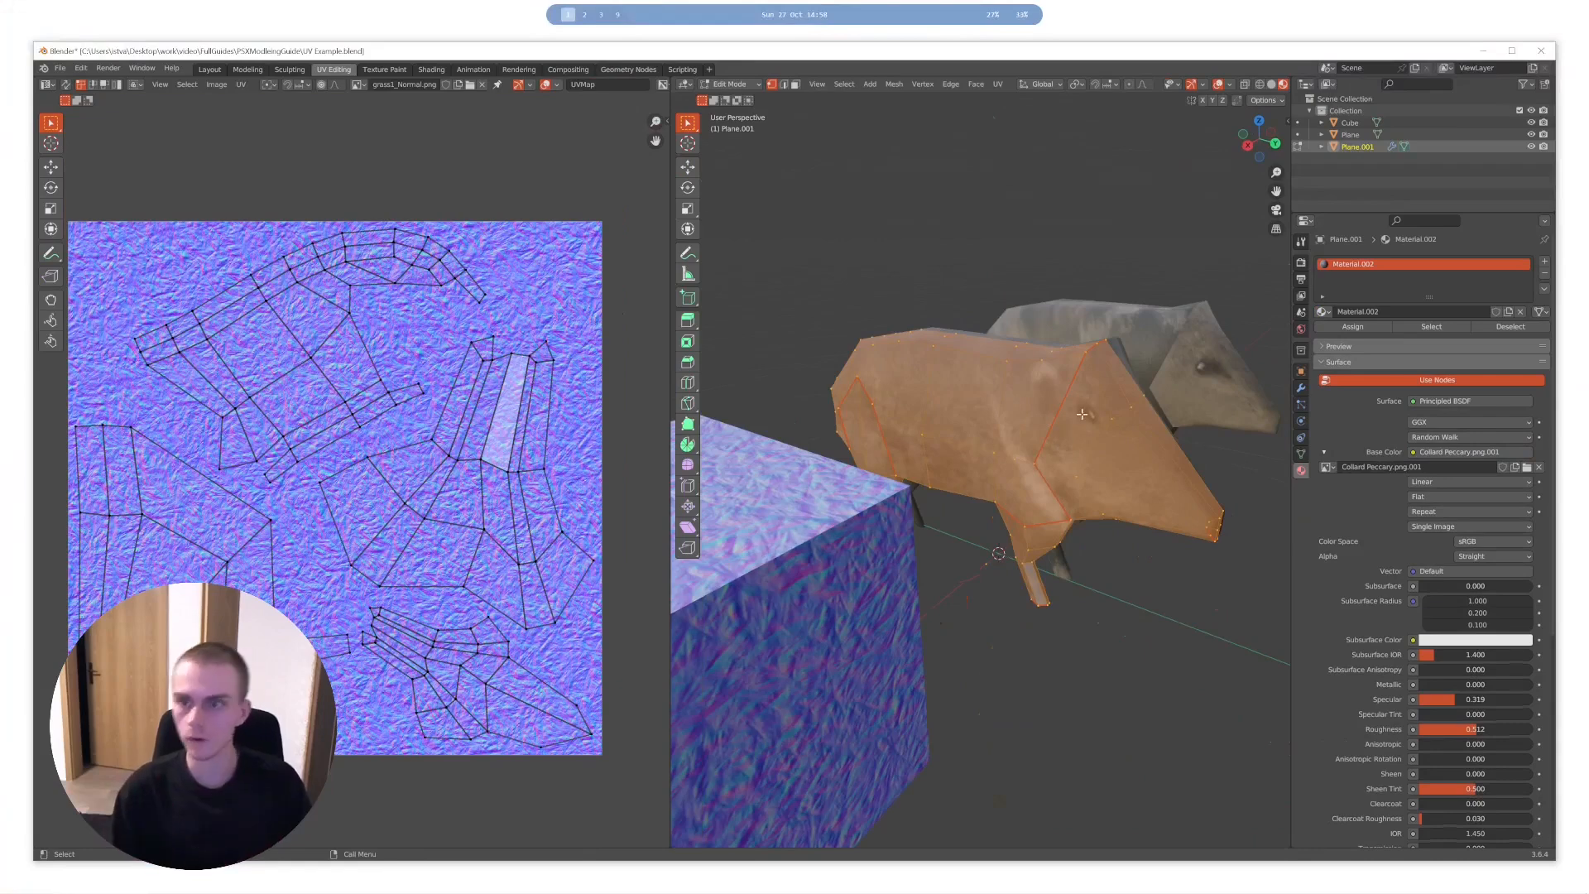
- Open the farther boar, Plane, in Edit Mode and display its UV layout with the entire mesh selected
middle_click_drag(1082, 414, 1007, 480)
key("Tab")
left_click(1139, 404)
key("Tab")
key("alt+a")
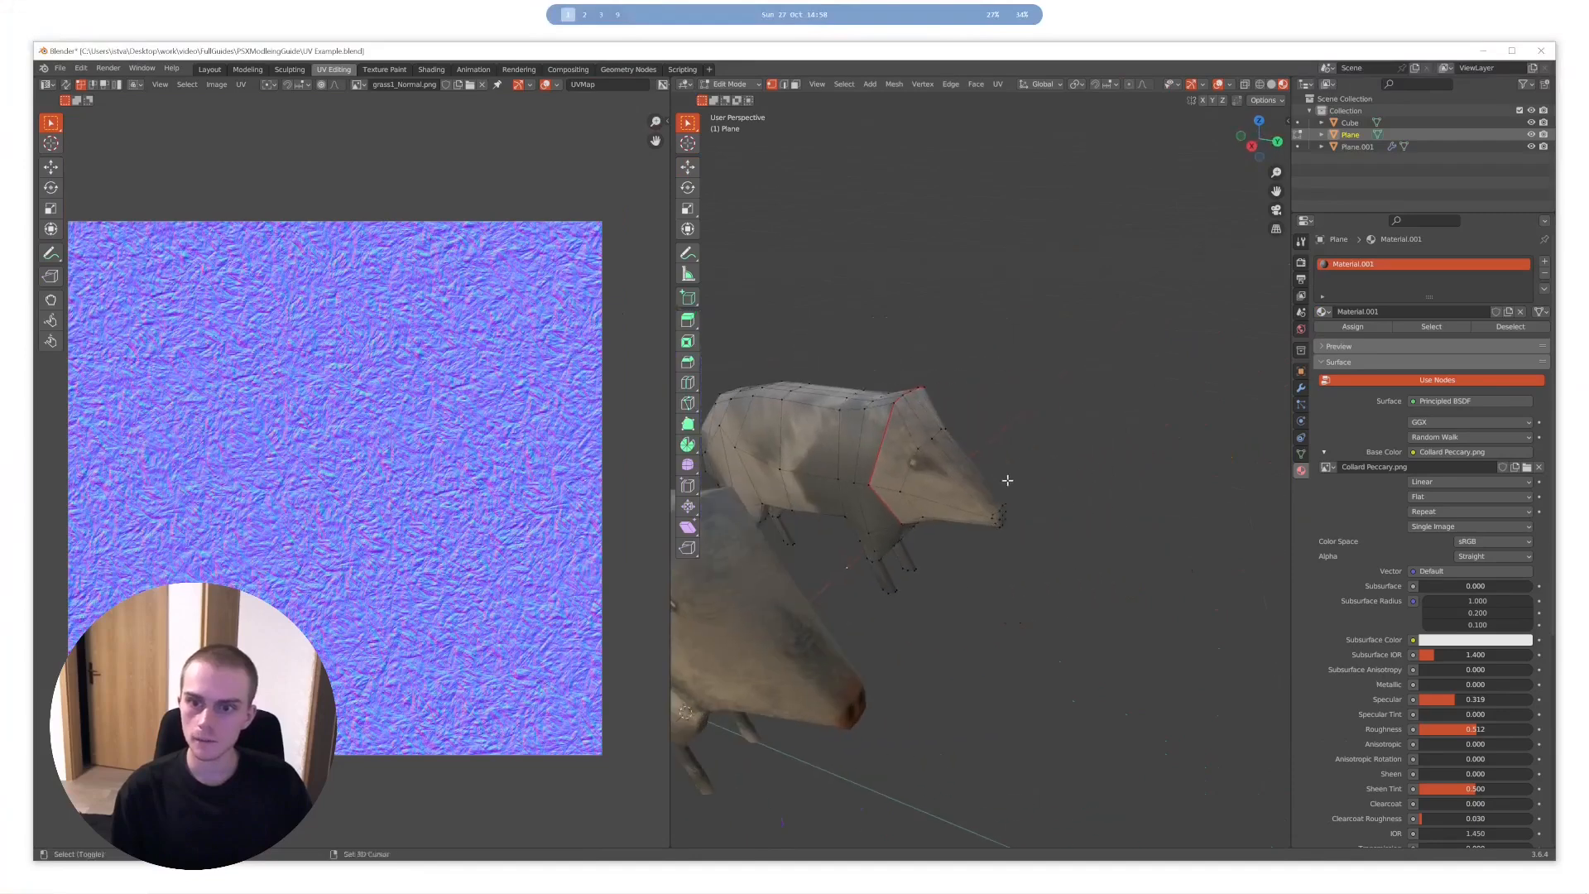
scroll(1008, 480, "up", 6)
key("a")
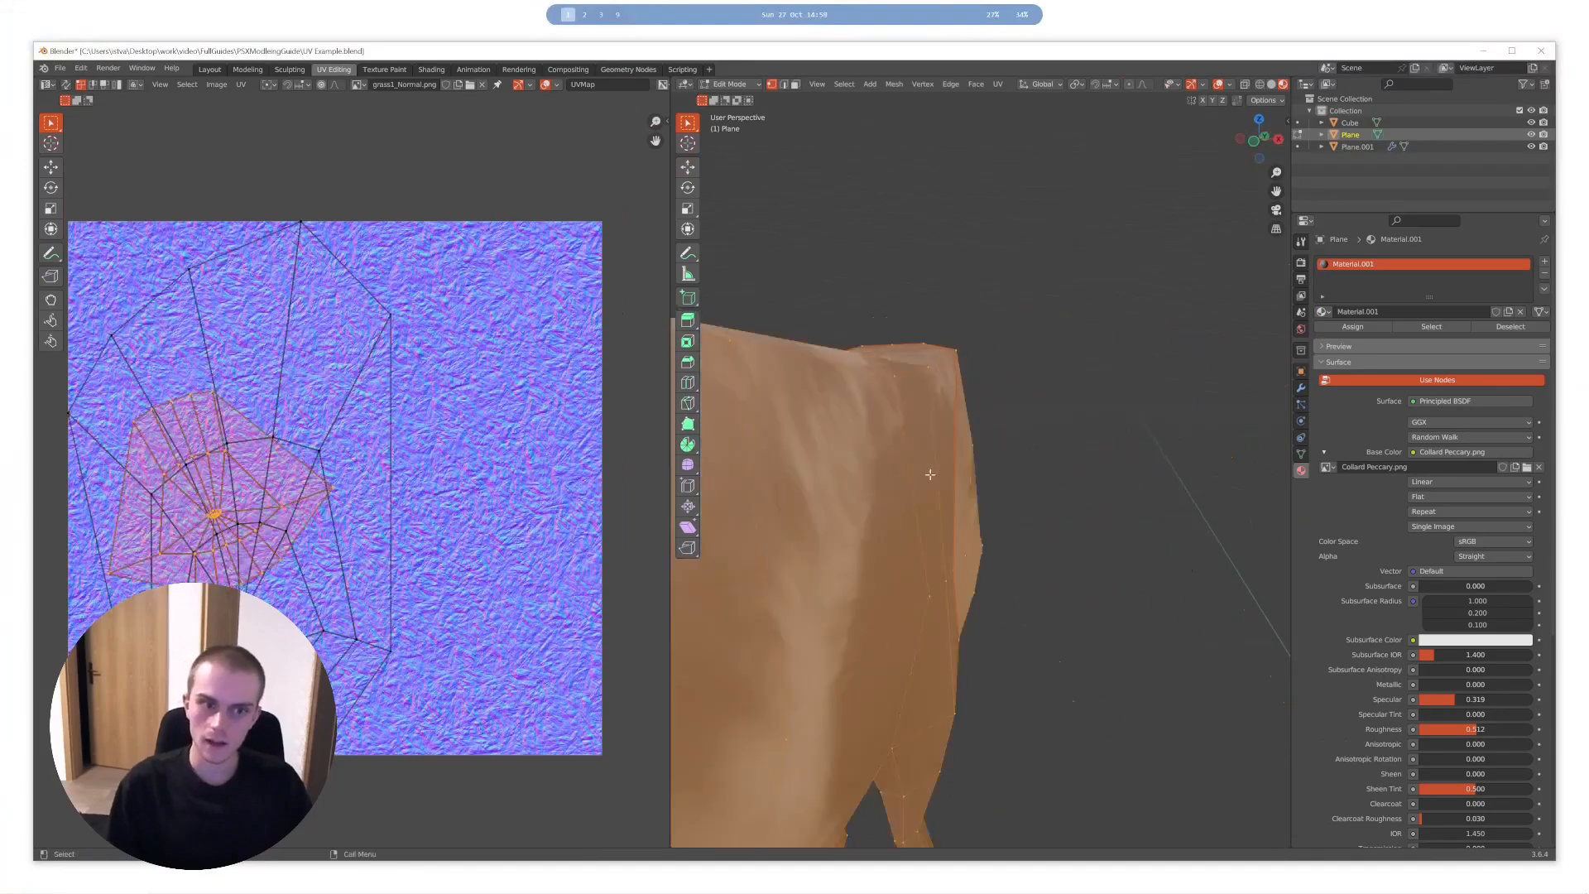
- Inspect the farther boar's head seams with the mesh deselected, and its overlapping UV islands with the whole mesh selected
scroll(931, 474, "down", 6)
key("alt+a")
middle_click_drag(1043, 469, 935, 511)
middle_click_drag(1114, 422, 1077, 398)
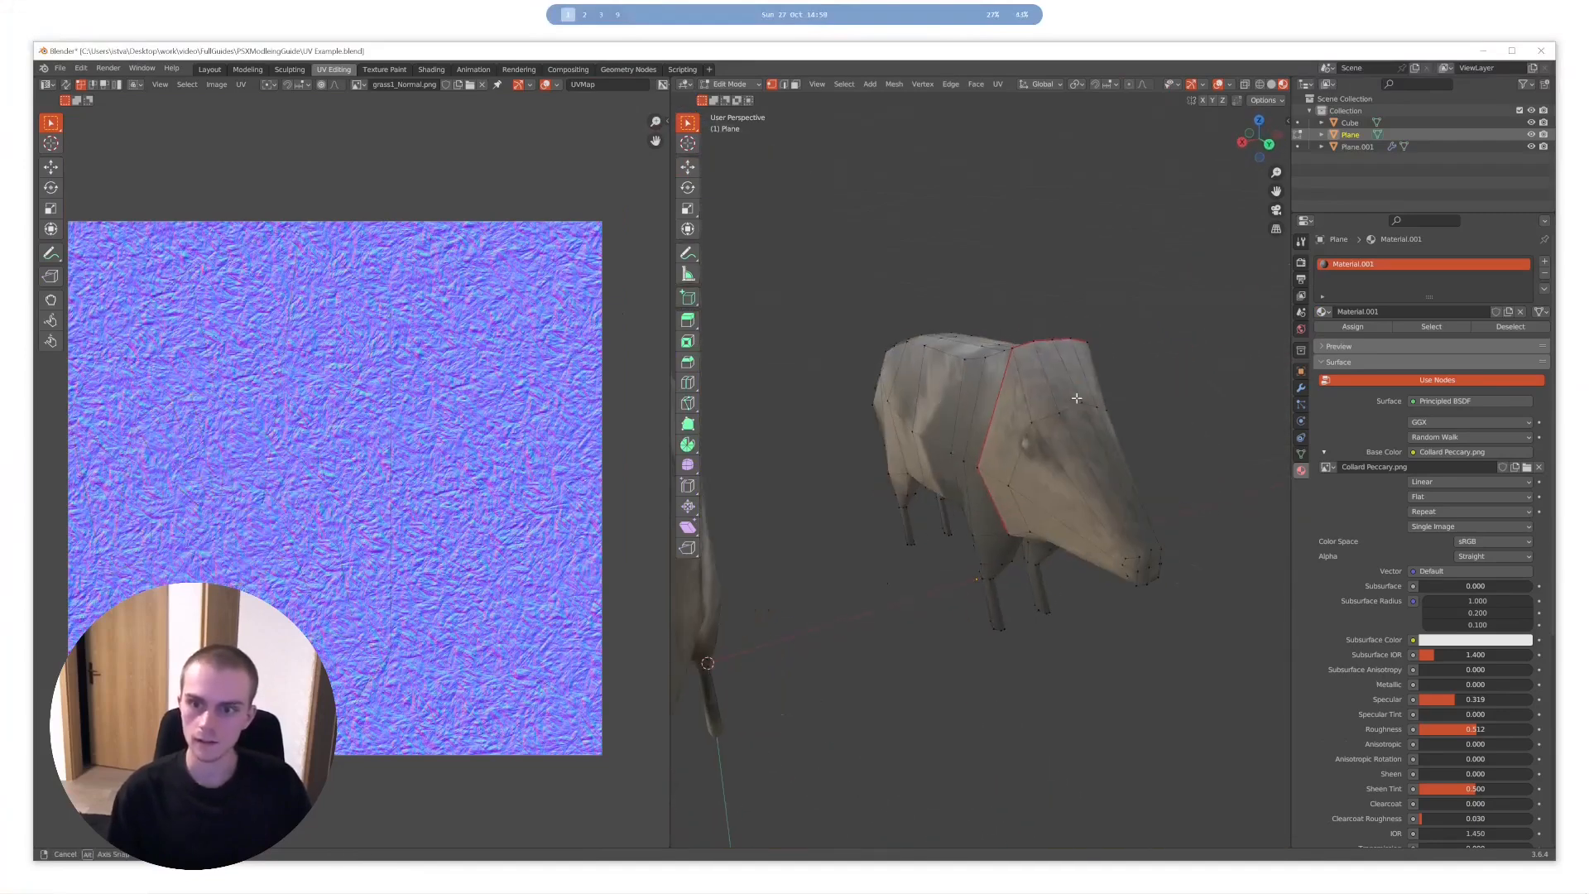
key("a")
scroll(1076, 398, "up", 5)
scroll(245, 548, "up", 4)
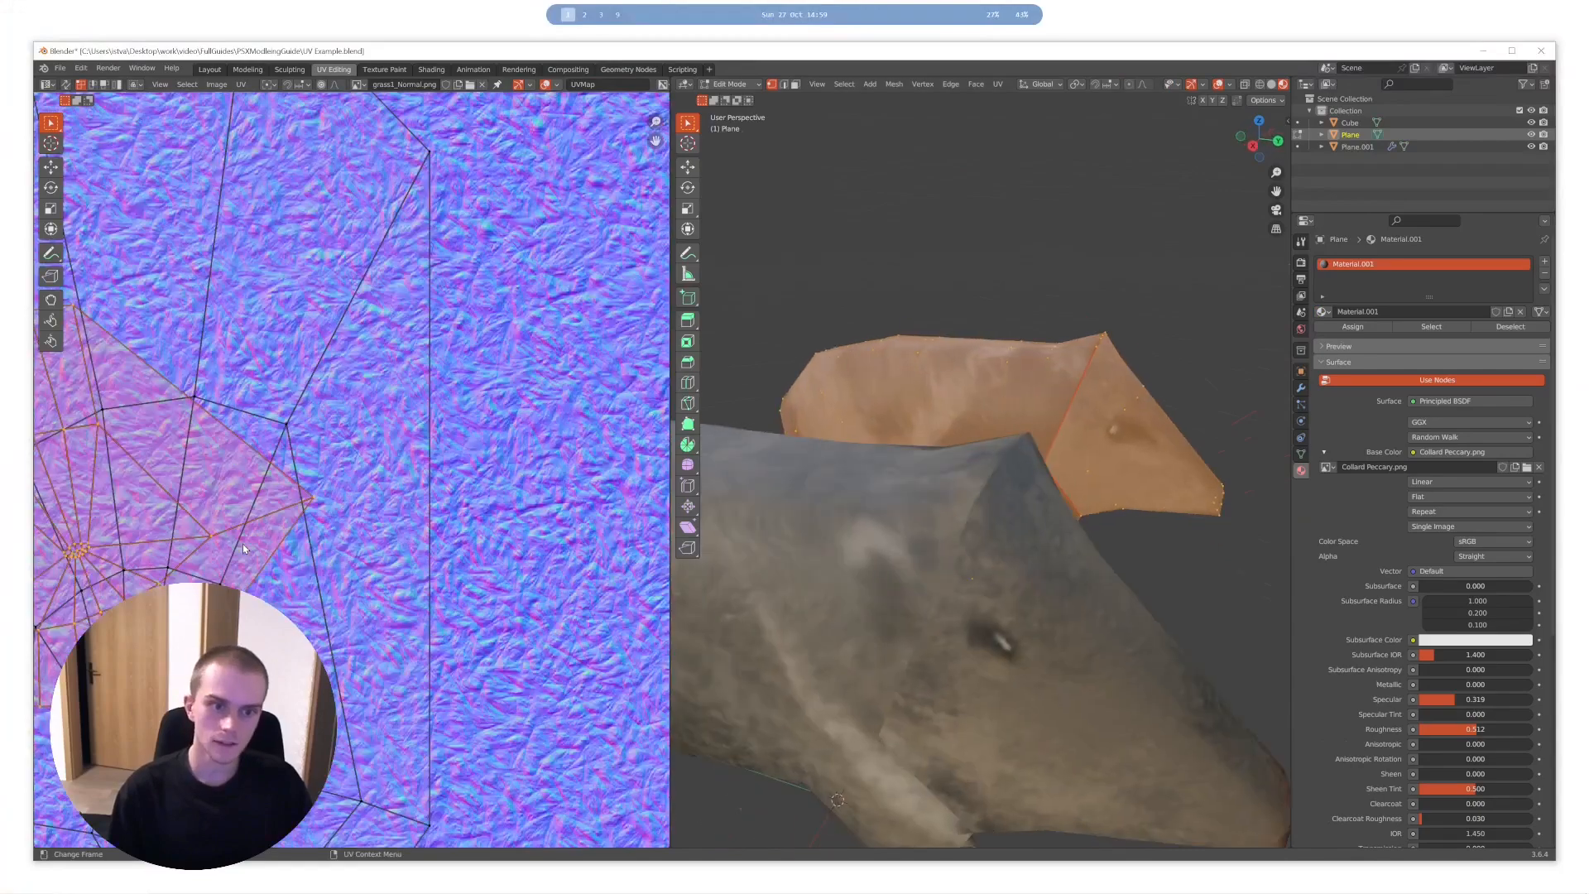
scroll(244, 548, "down", 3)
mouse_move(277, 531)
middle_mouse_down()
mouse_move(264, 521)
mouse_move(293, 519)
middle_mouse_up()
- Leave the farther boar and put the nearer boar, Plane.001, back into Edit Mode with its UV islands shown
key("Tab")
middle_click_drag(1106, 397, 1028, 436)
key("Tab")
key("Tab")
left_click(785, 395)
key("Tab")
key("Tab")
key("Tab")
scroll(1026, 436, "down", 2)
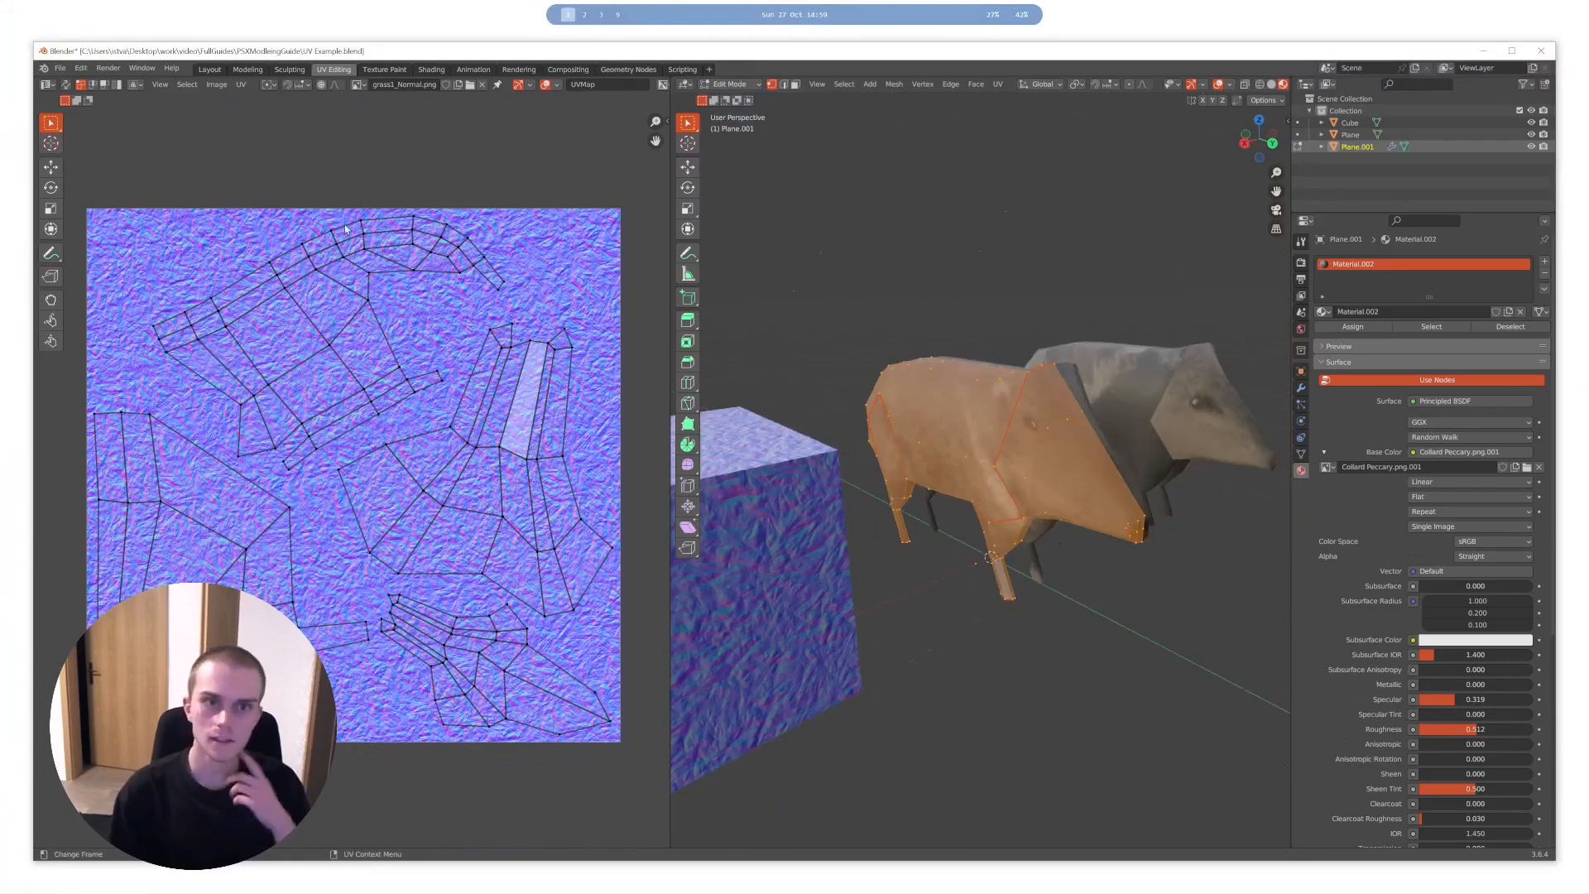
- Show the Collard Peccary.png texture behind the nearer boar's UV islands and examine how they line up
left_click(357, 84)
left_click(414, 105)
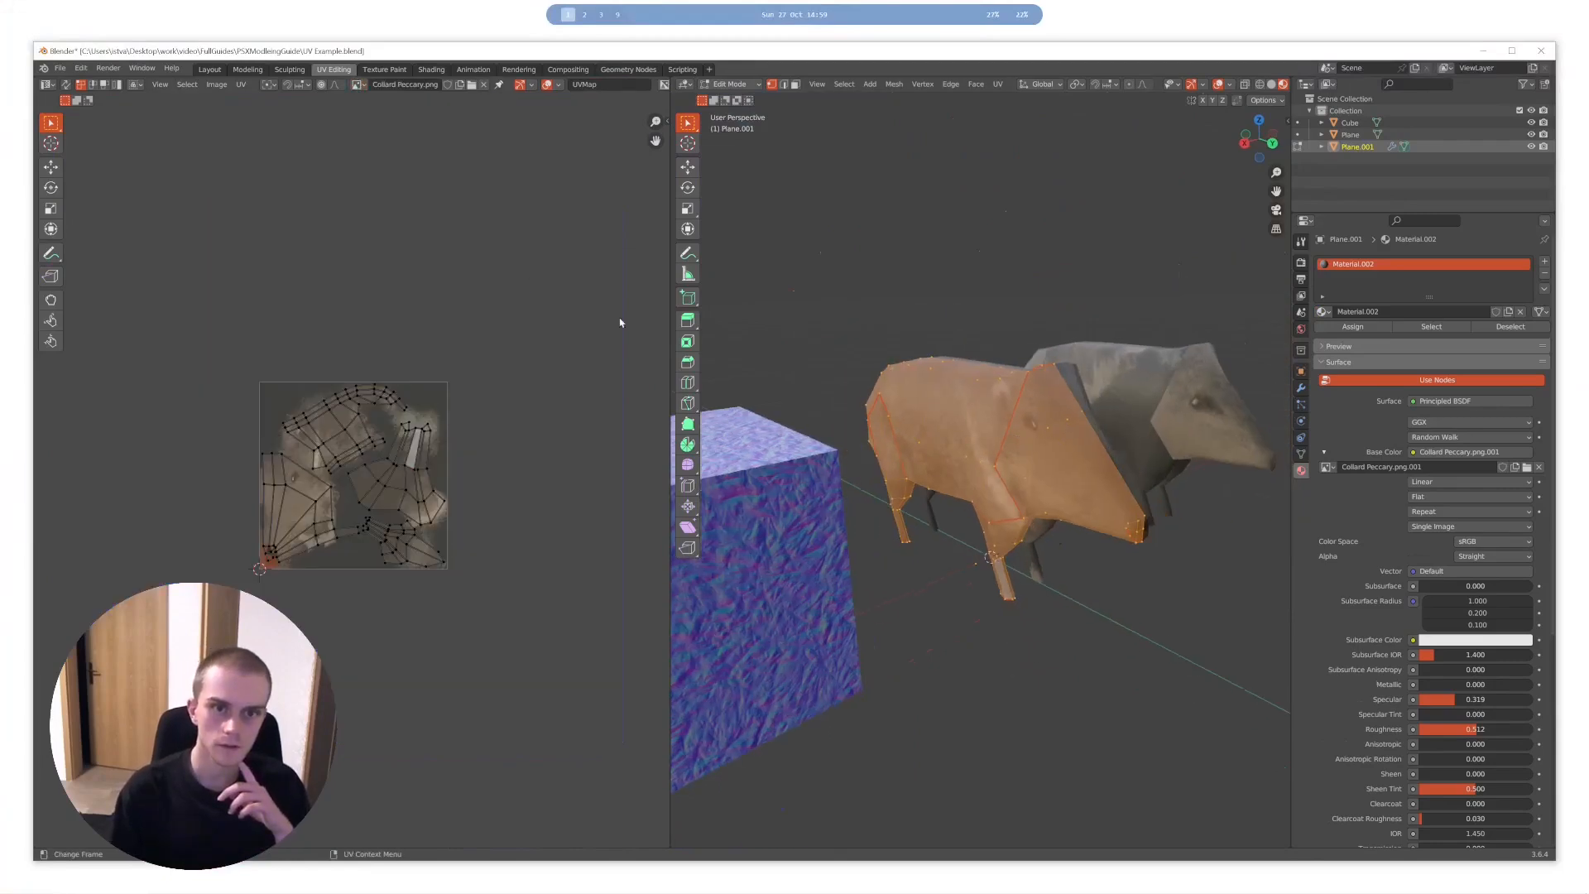
scroll(987, 433, "up", 1)
scroll(415, 497, "up", 8)
scroll(430, 497, "down", 6)
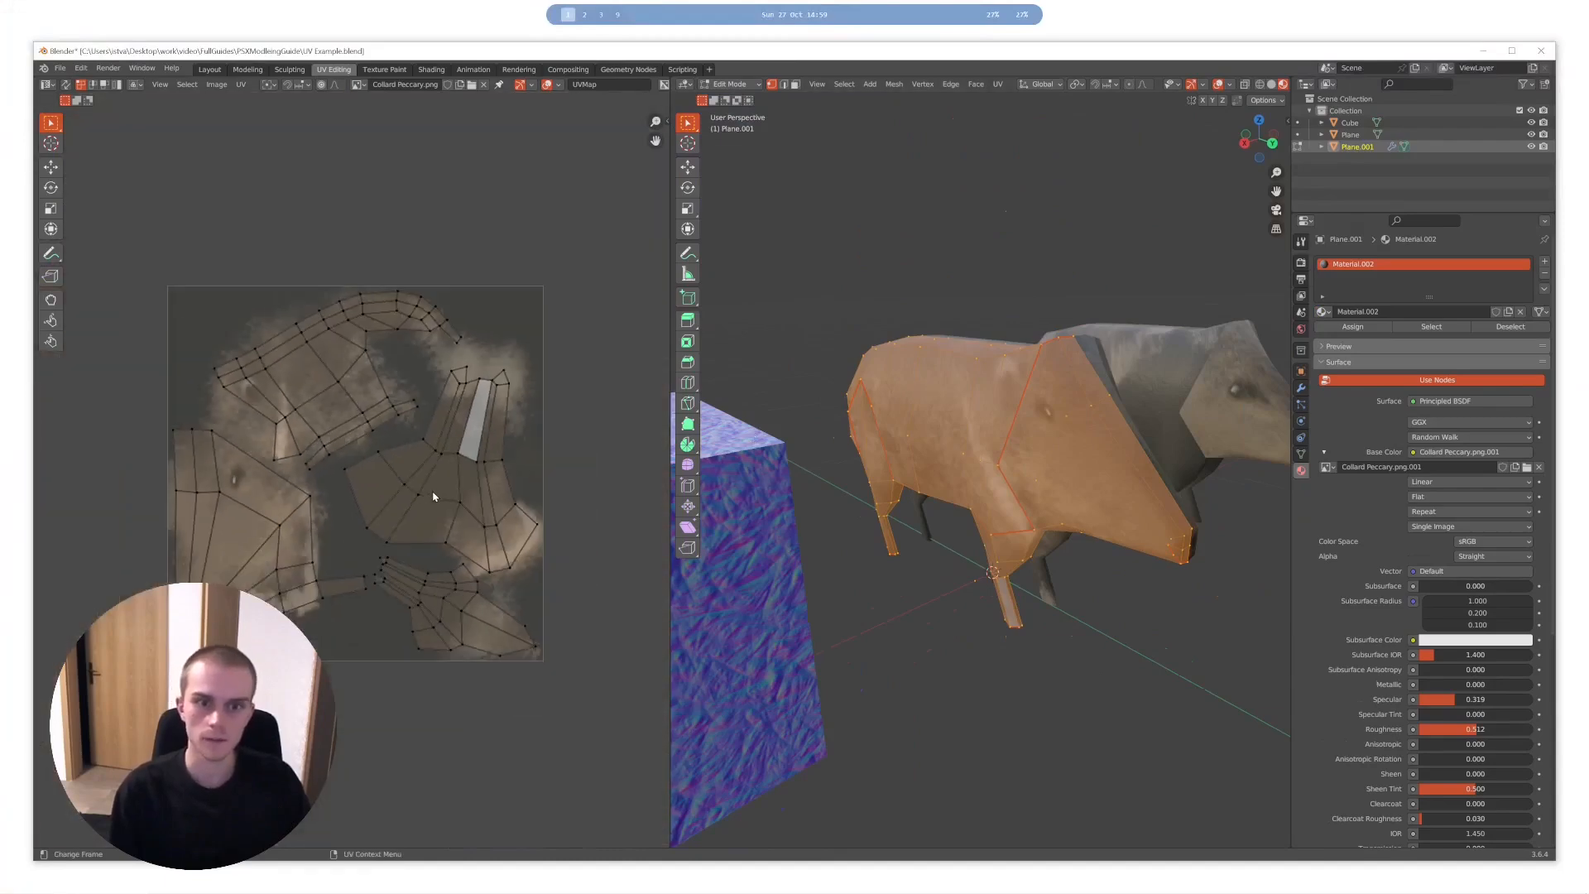
scroll(420, 463, "up", 2)
middle_click_drag(1250, 338, 1113, 343)
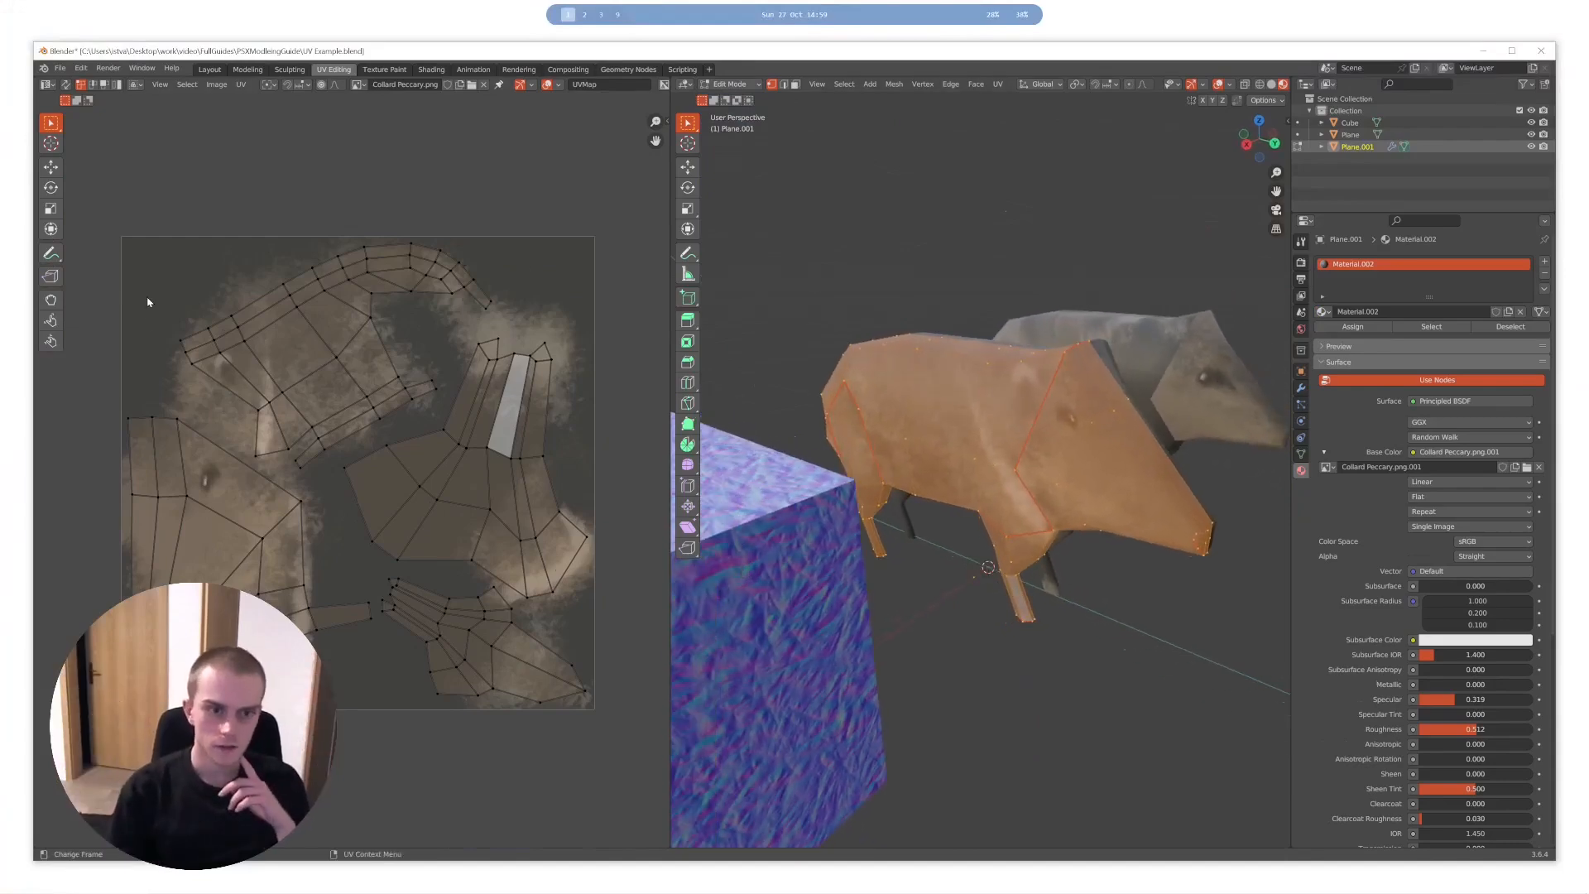
- Select the upper corner vertices of the boar's head UV island and move them off the edge of the texture
left_click_drag(197, 407, 122, 509)
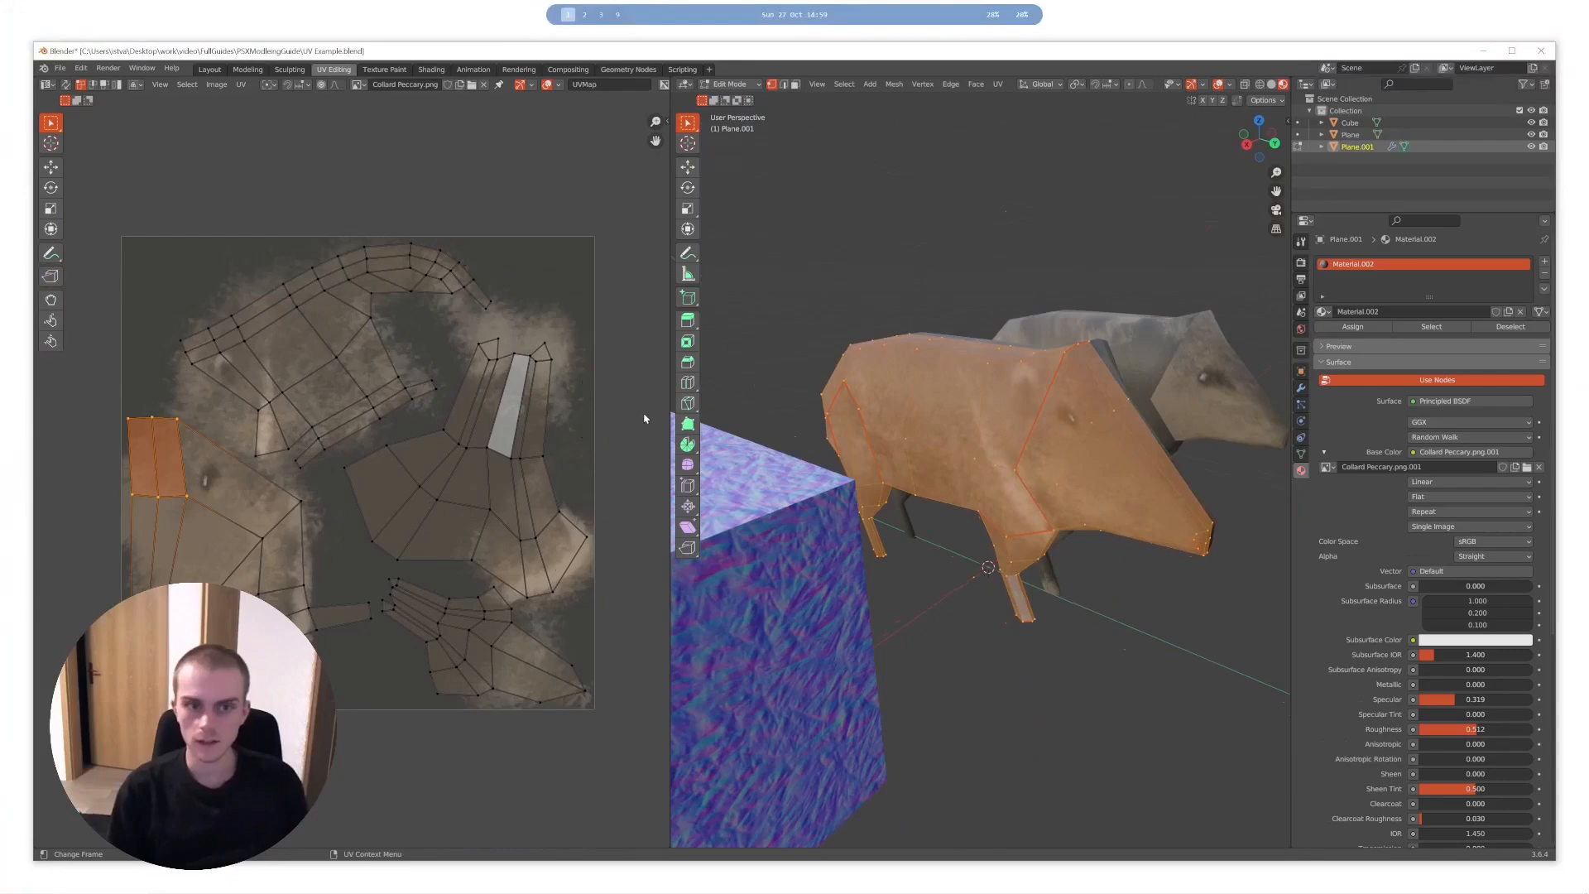
key("g")
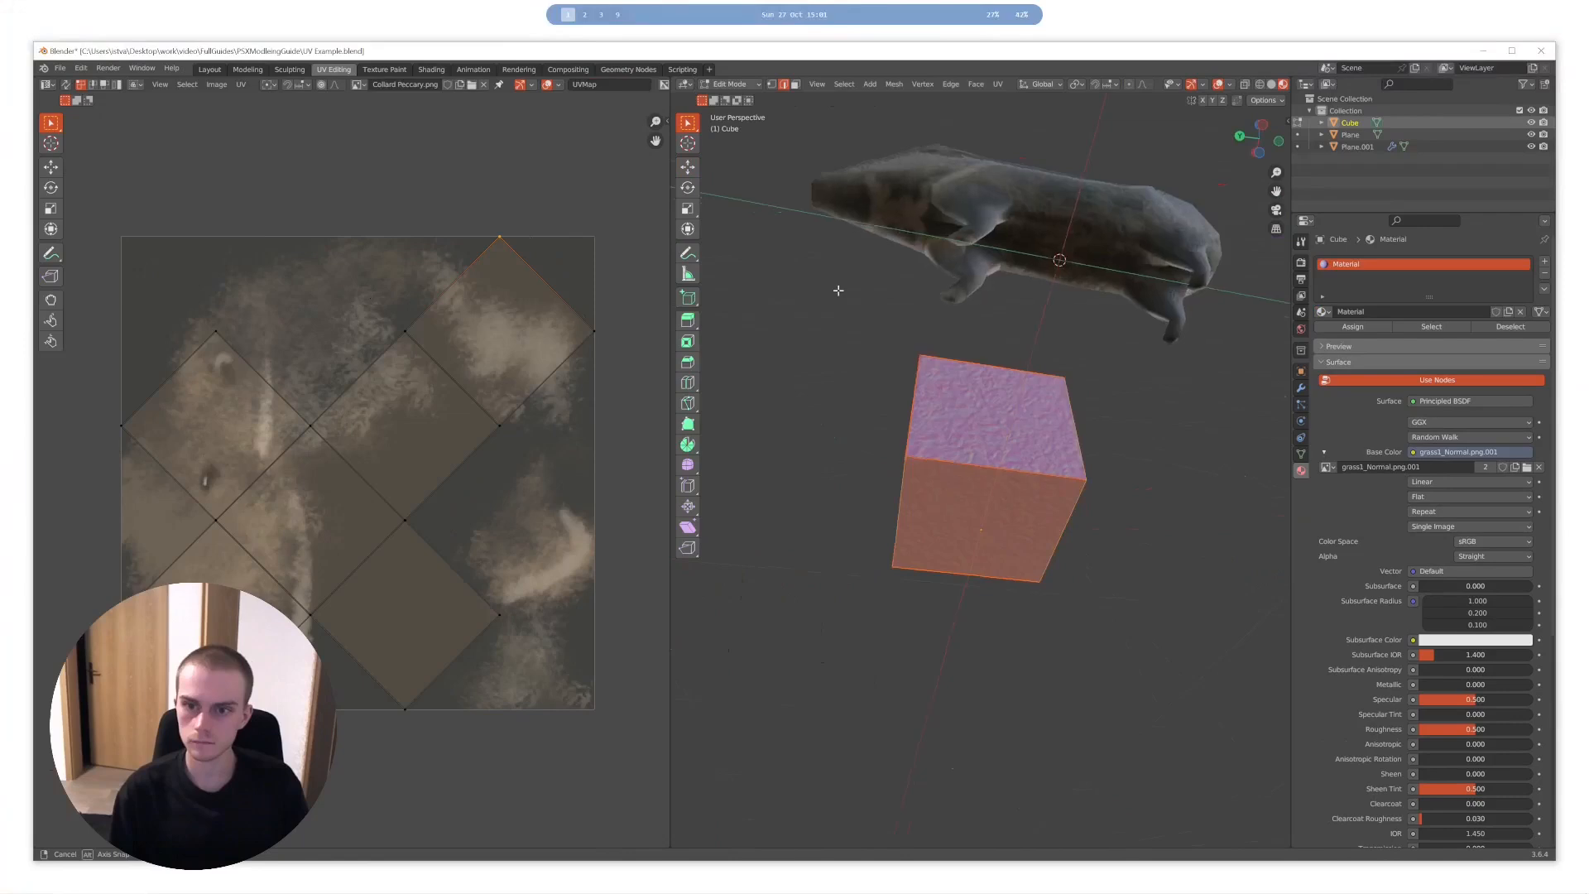
middle_click_drag(838, 291, 1031, 397)
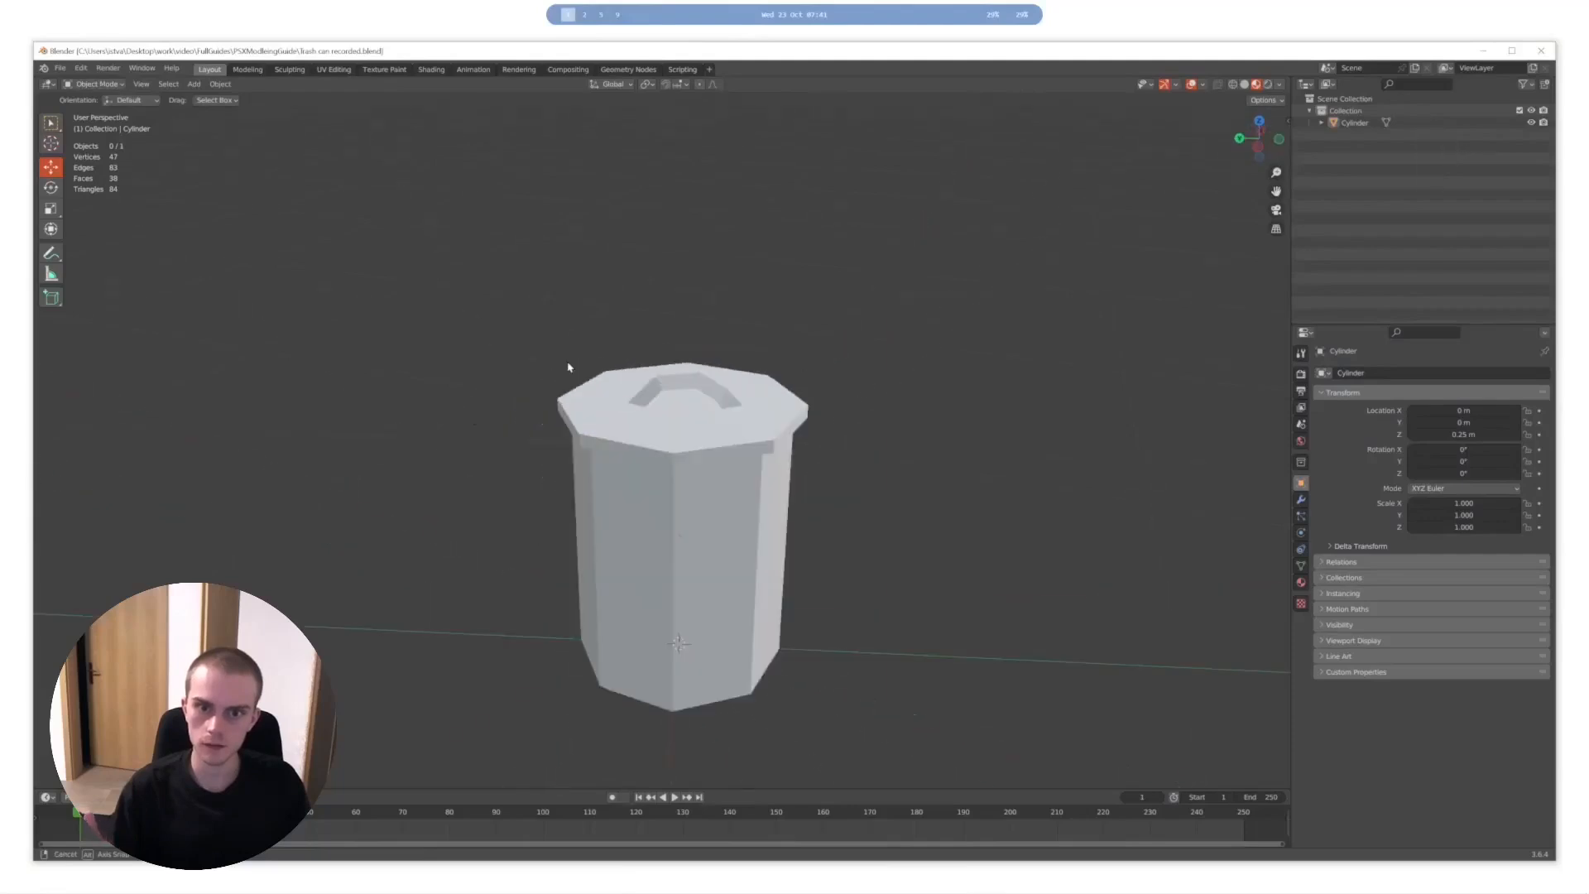
- Select the whole trash can mesh in Edit Mode and unwrap it with Smart UV Project, using a 66° angle limit and 0.000 island margin
middle_click_drag(569, 367, 769, 439)
left_click(727, 435)
key("Tab")
key("a")
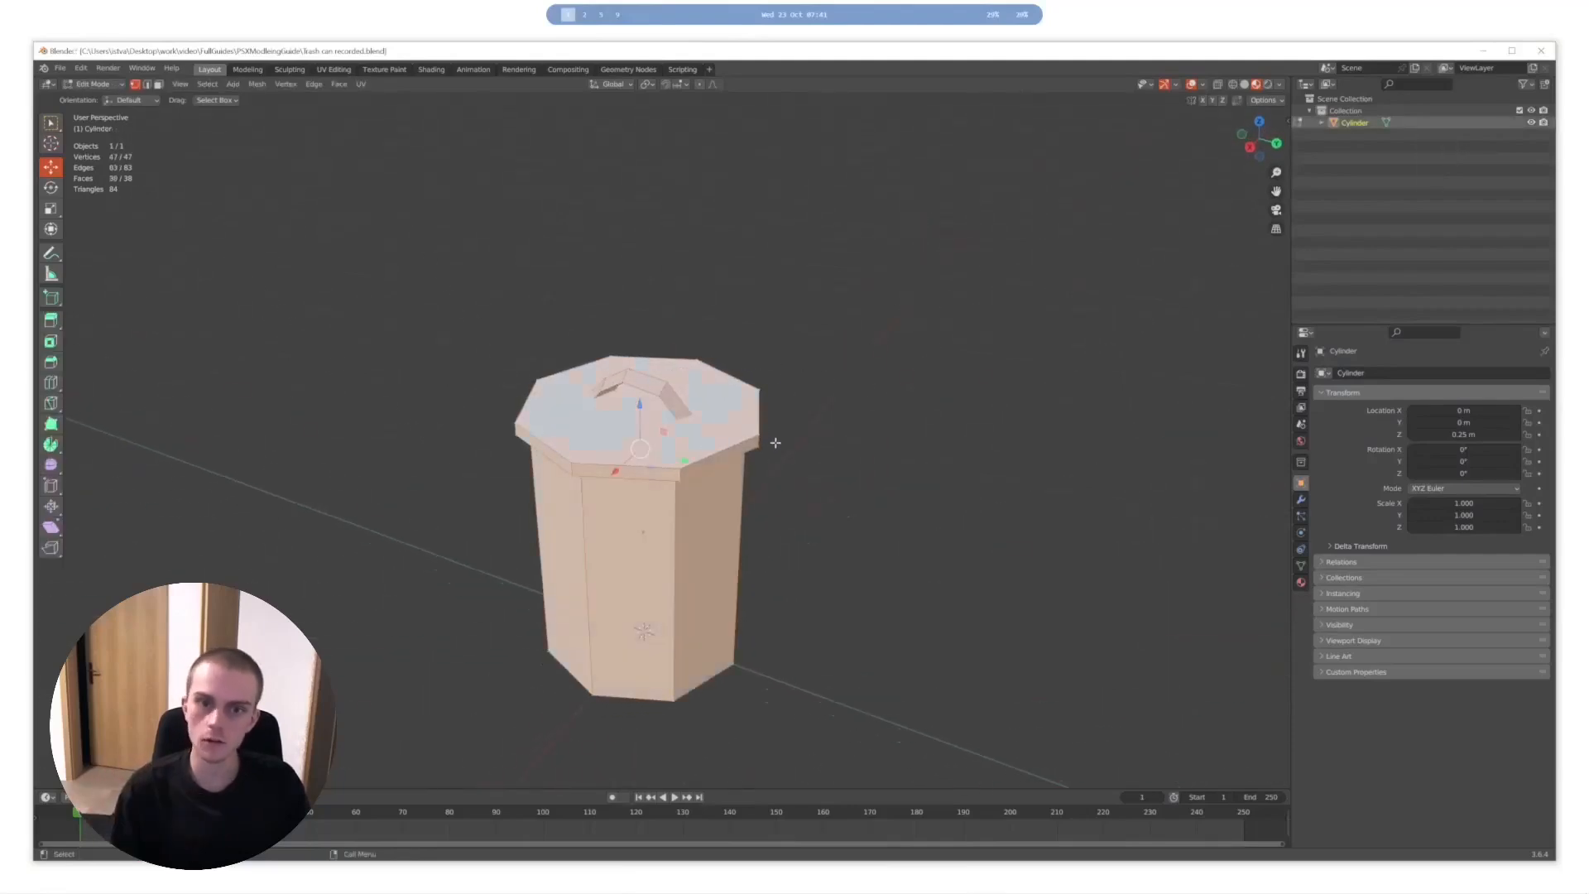
key("u")
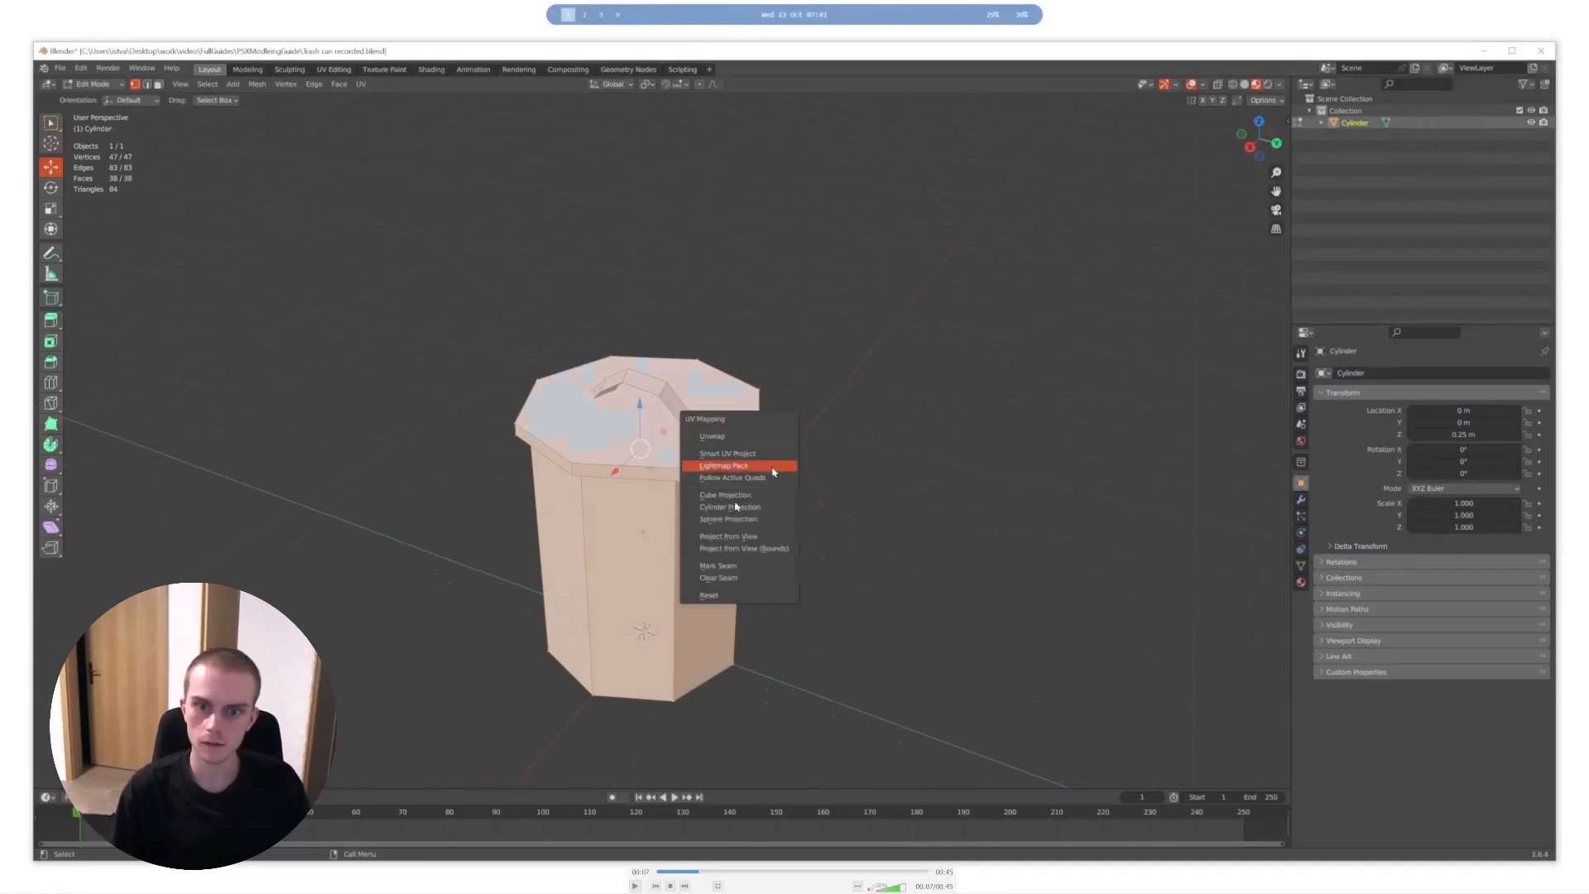
left_click(770, 454)
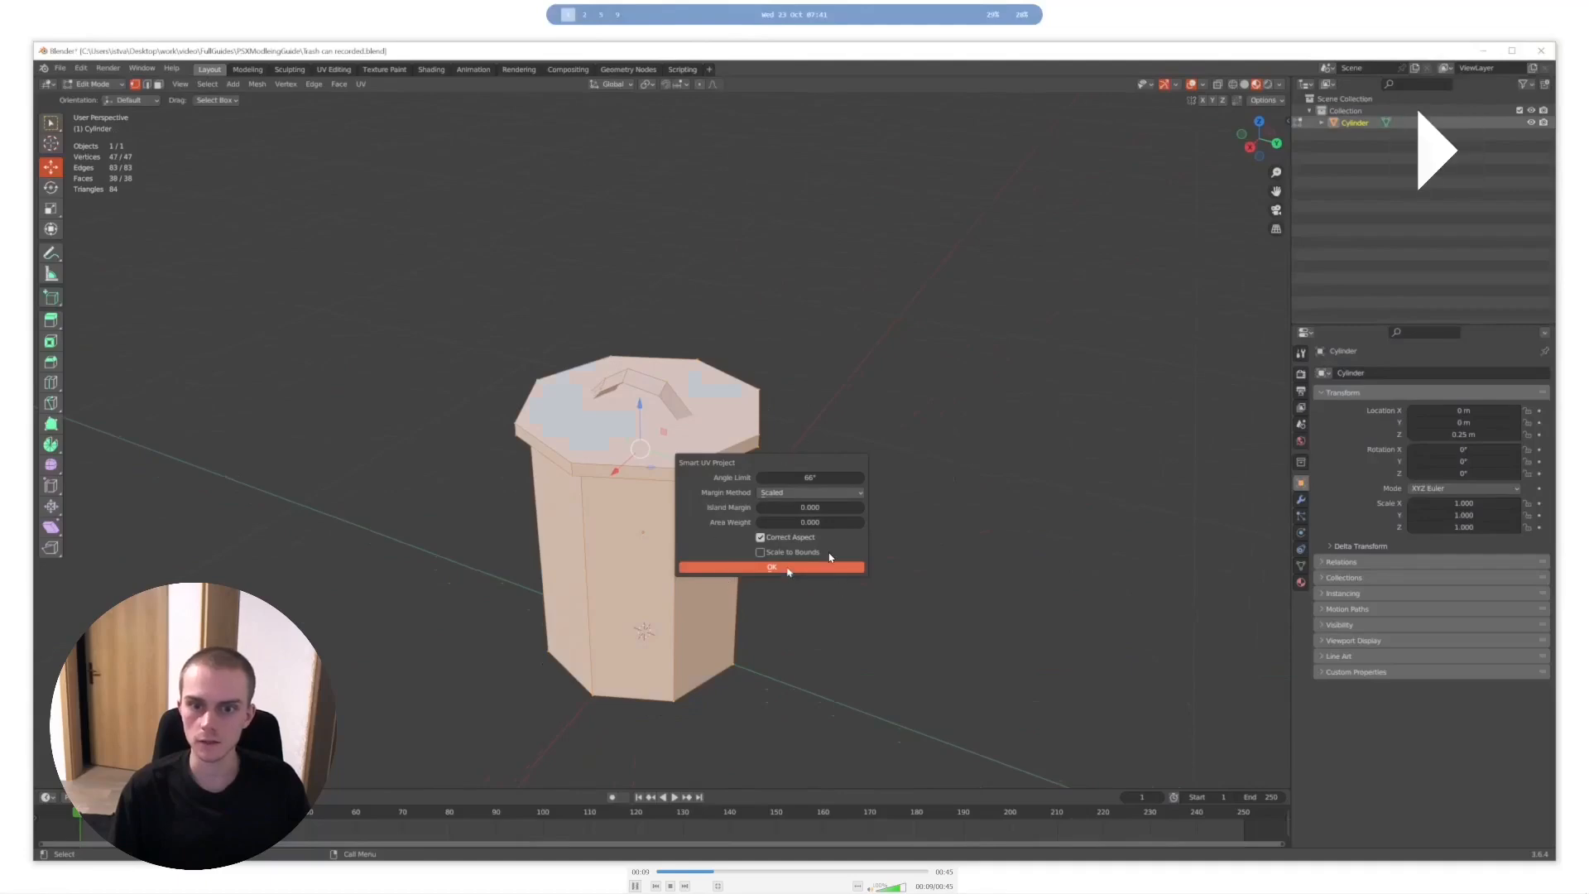
left_click(789, 568)
- Open the UV Editing workspace and examine the trash can's UV islands alongside the model
left_click(335, 69)
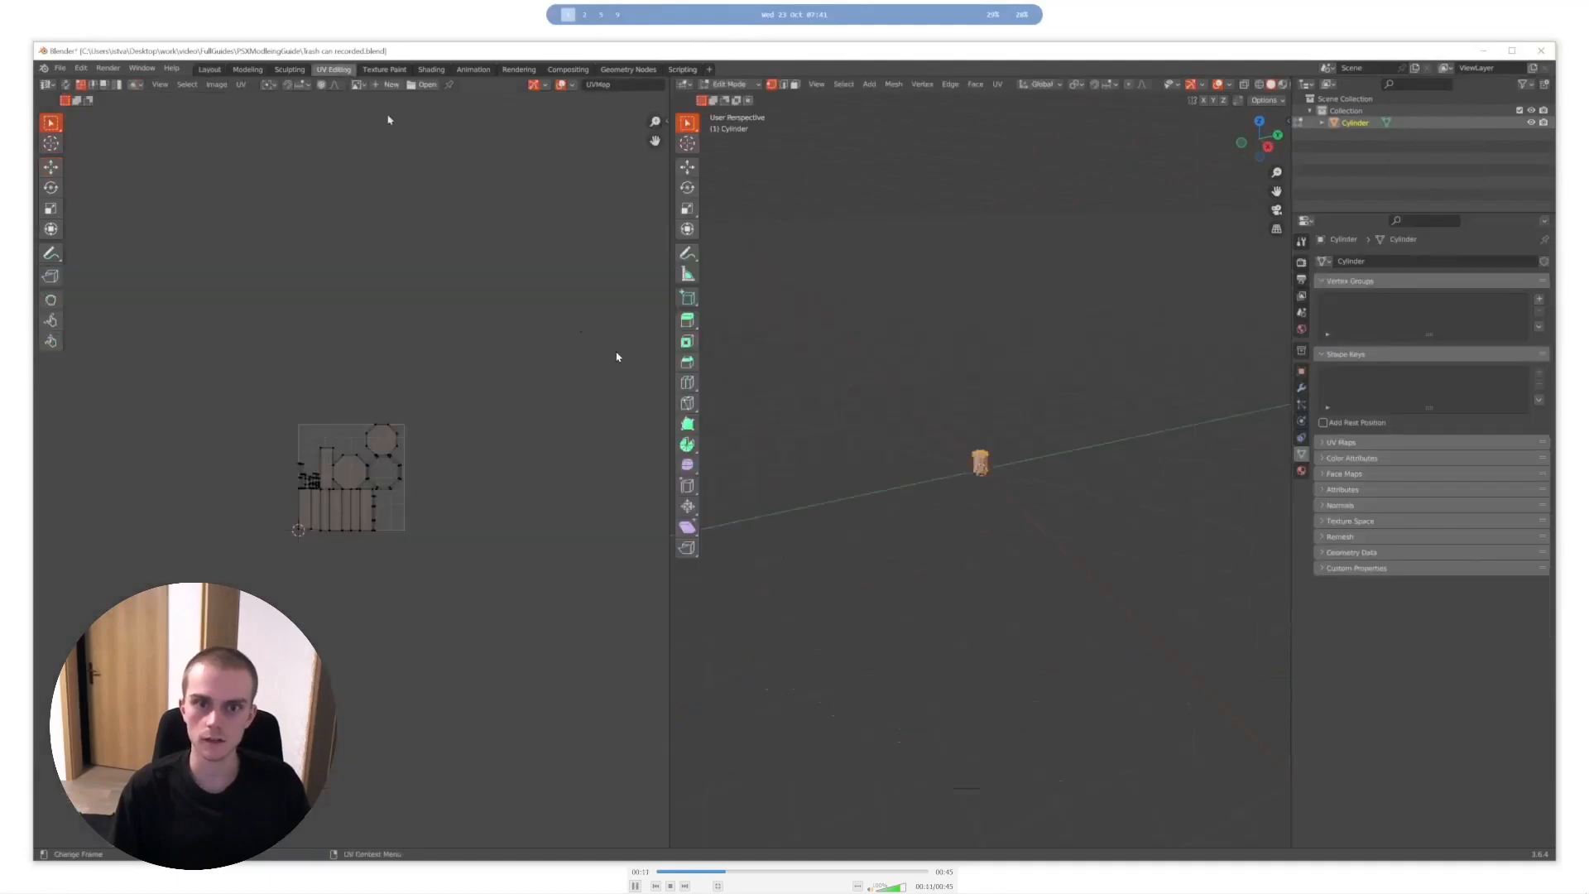
scroll(994, 443, "up", 5)
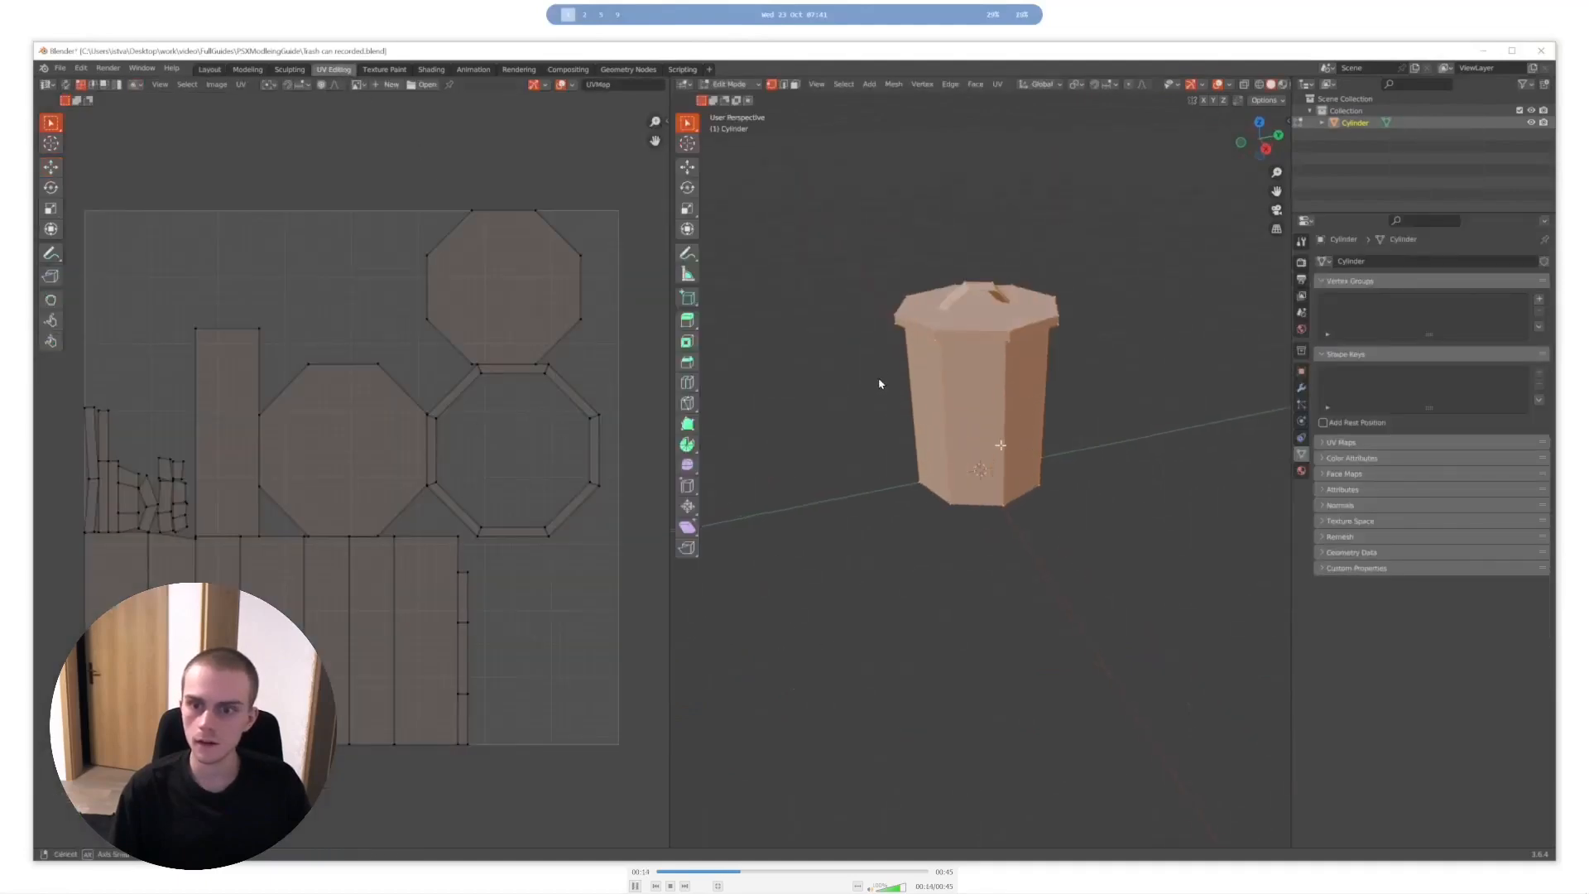
middle_click_drag(1001, 444, 1006, 476)
key("space")
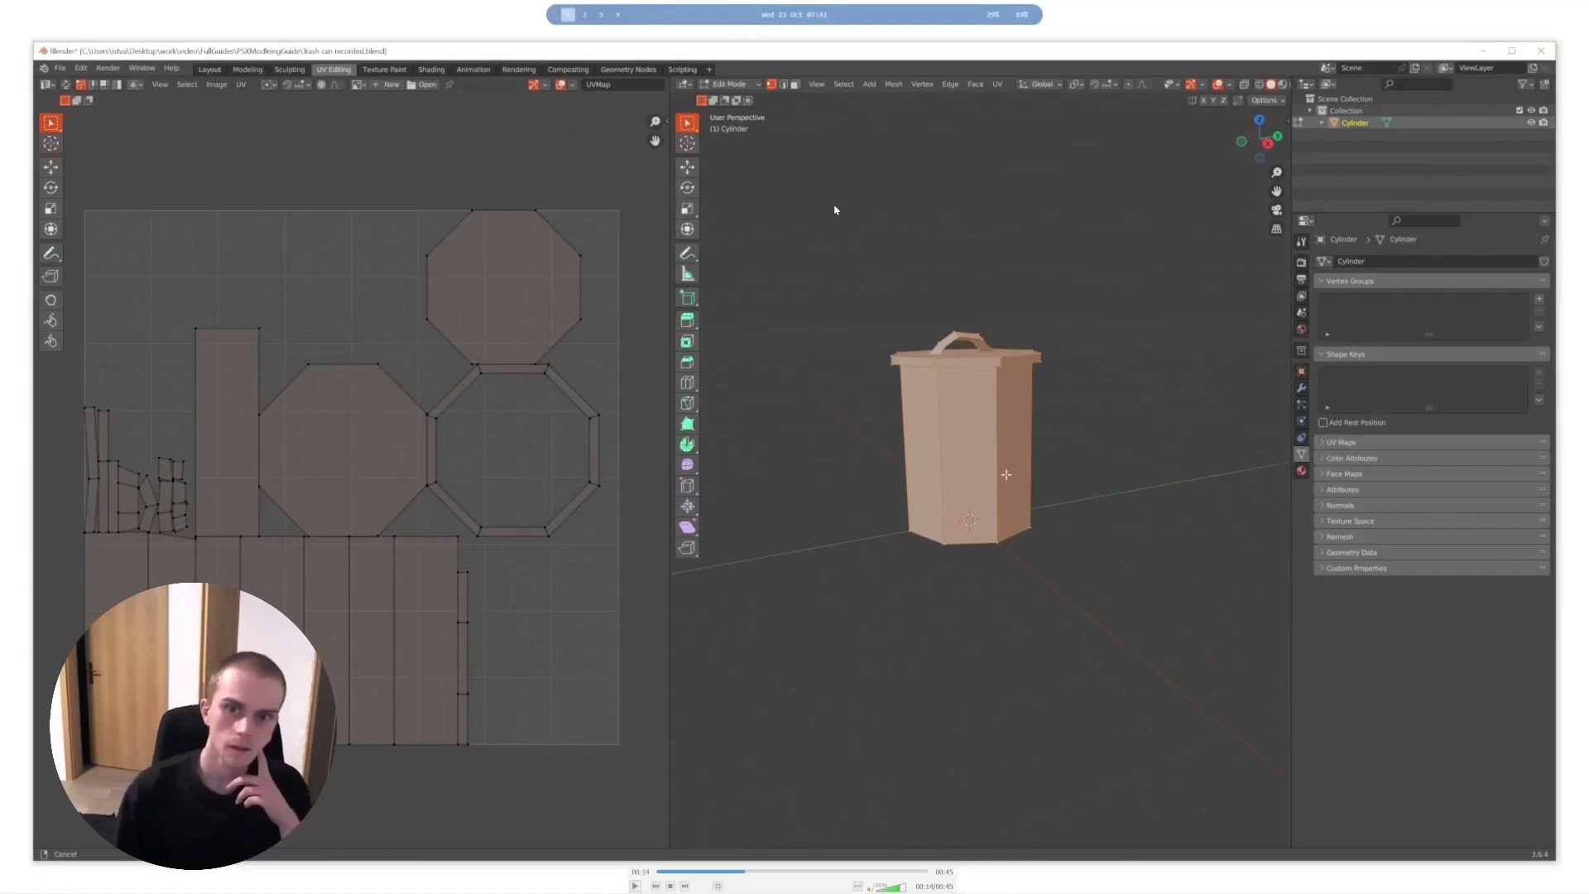
- Assign the existing Material to the trash can and give its Base Color a Checker Texture mapped by UV texture coordinates
key("space")
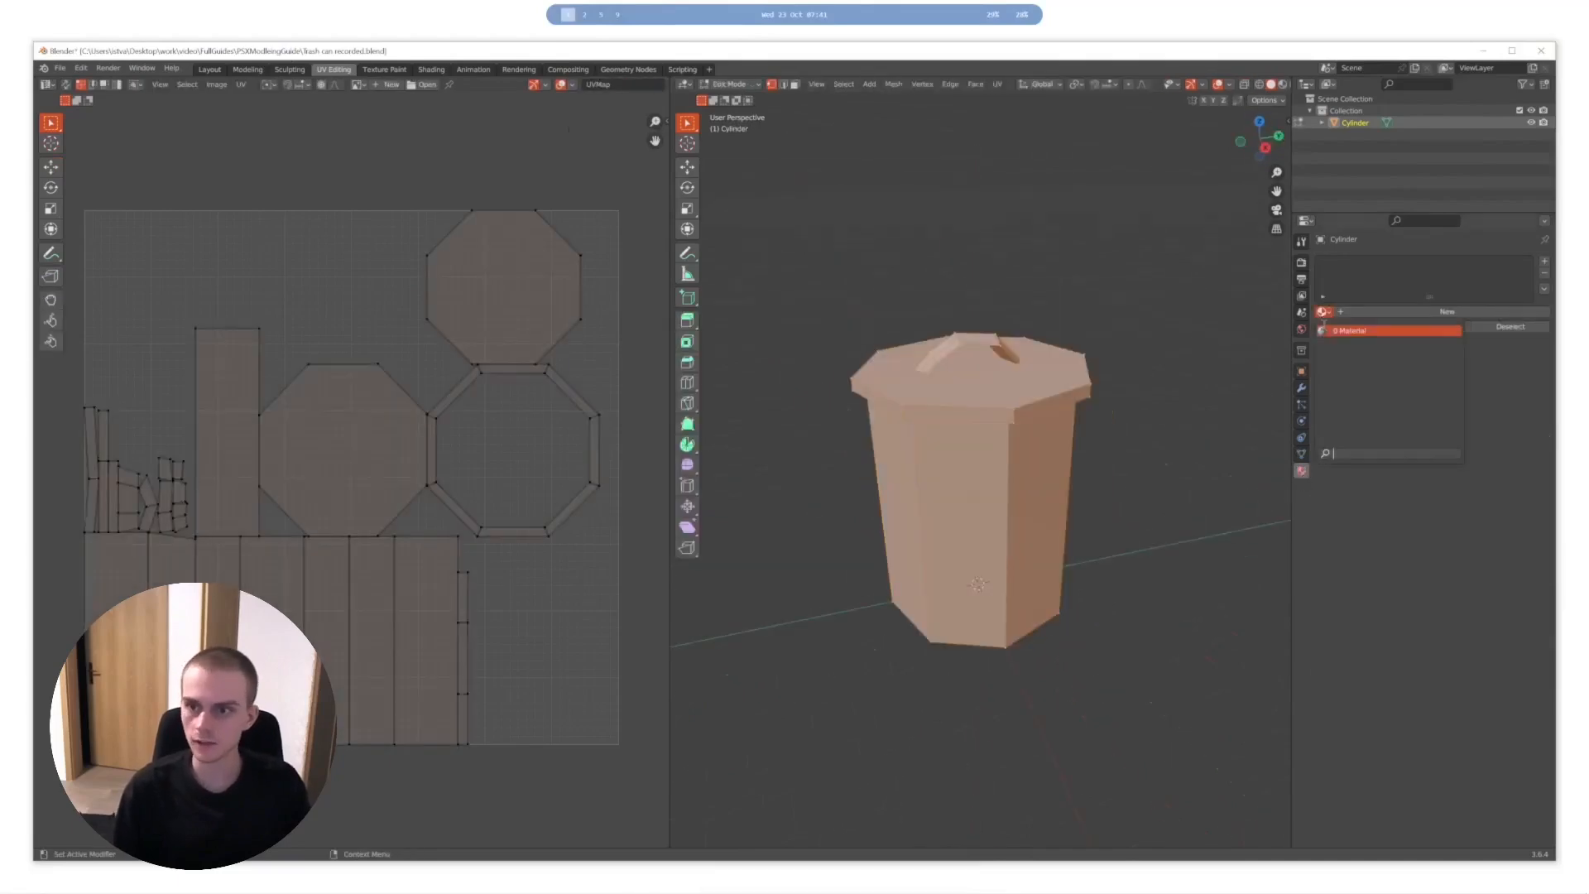
left_click(614, 747)
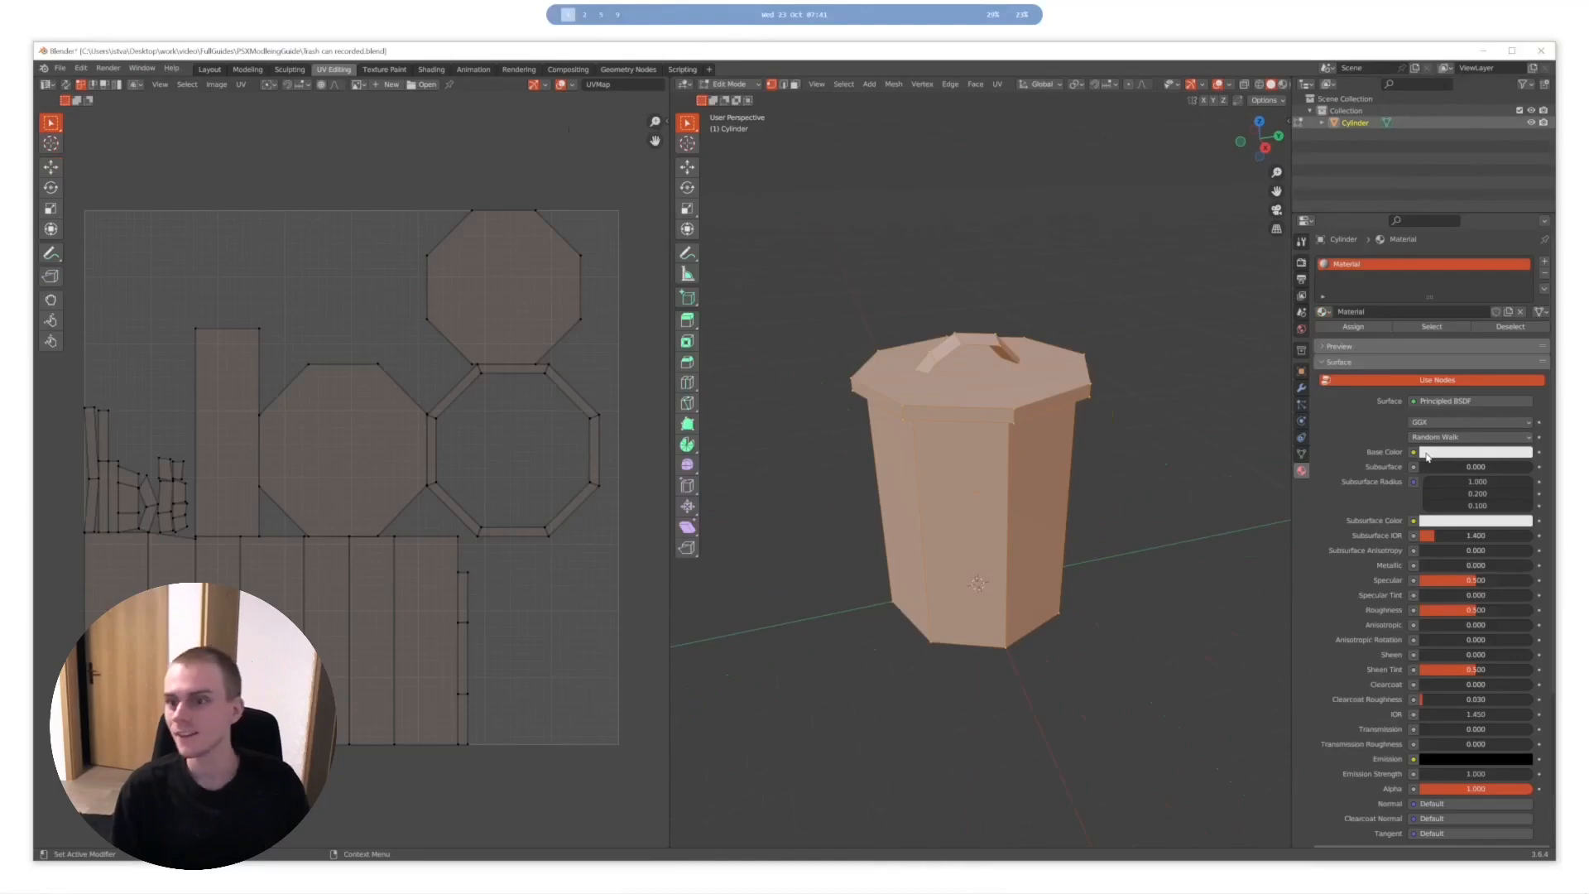
left_click(876, 613)
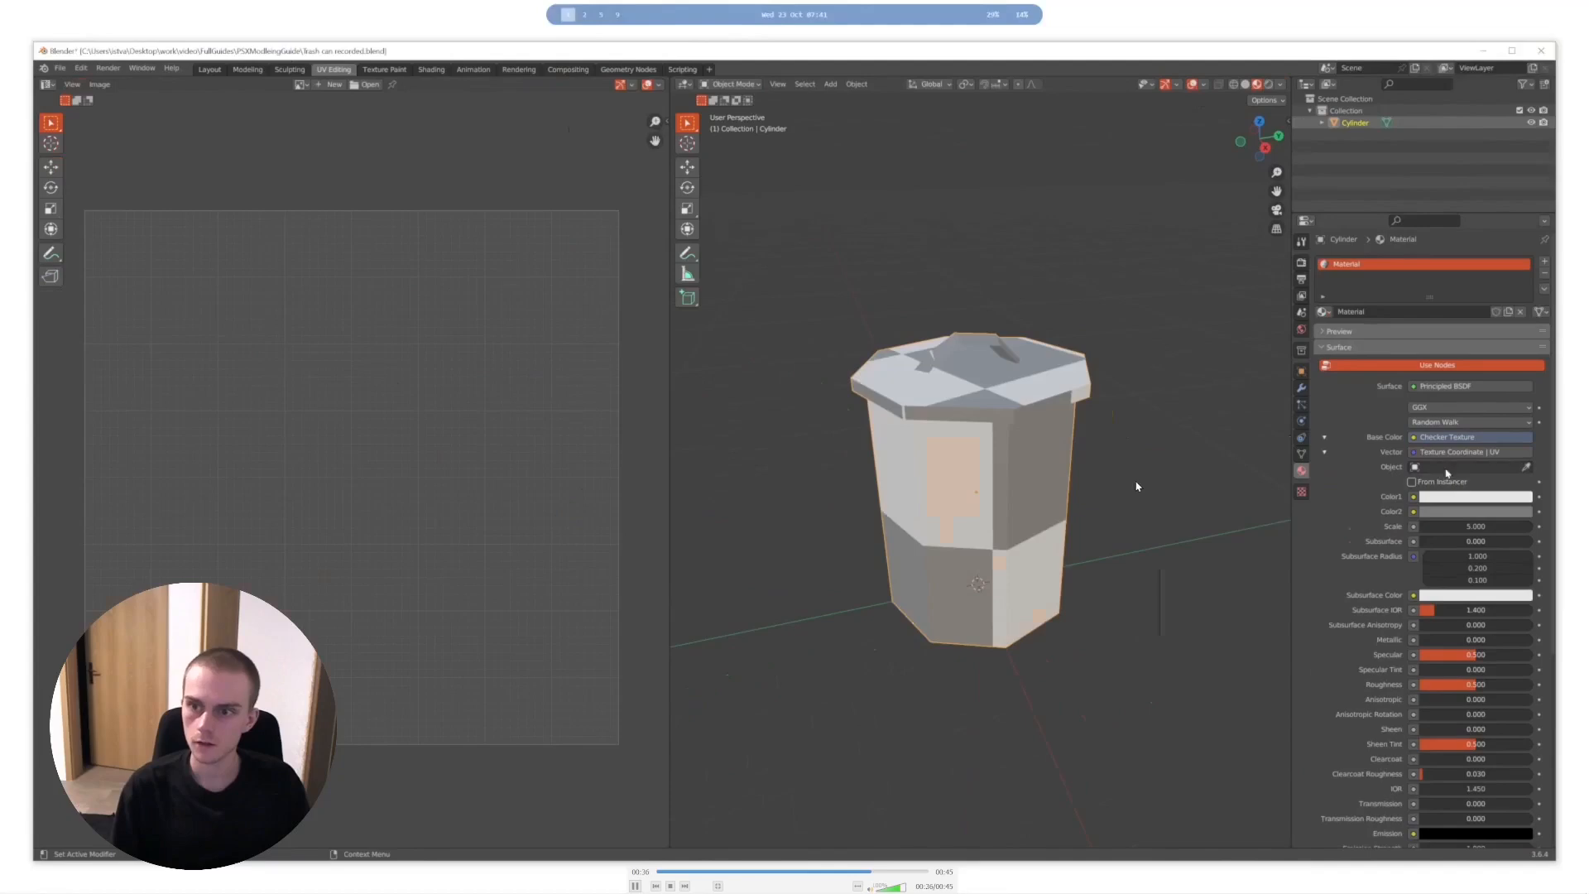
- Pause and replay the trash can recording to examine how the checker pattern runs across the body, lid and handle
key("space")
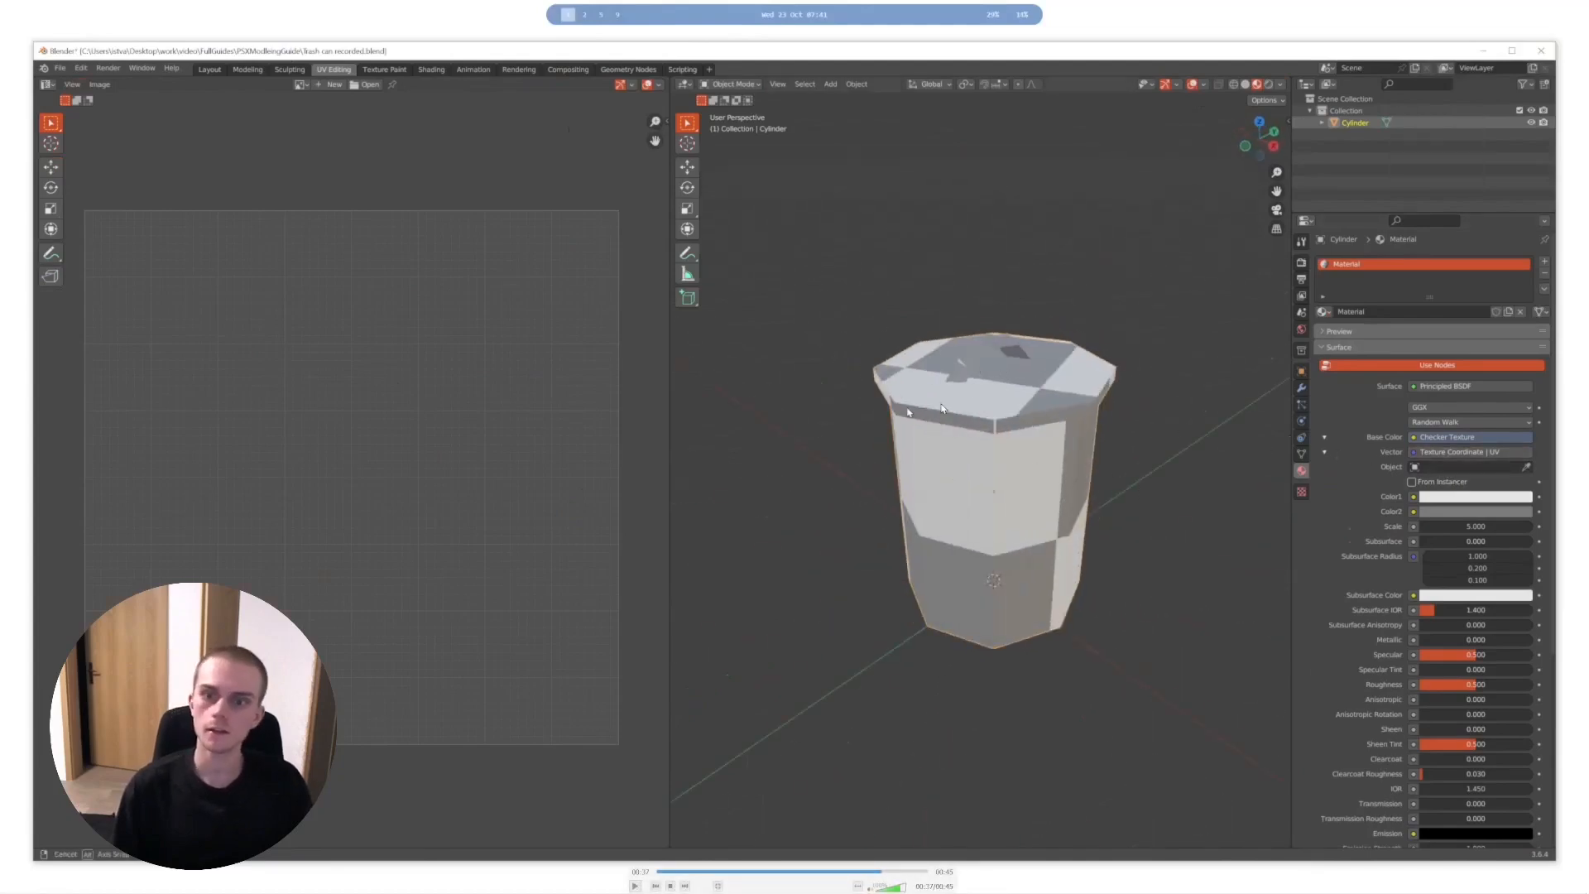
key("space")
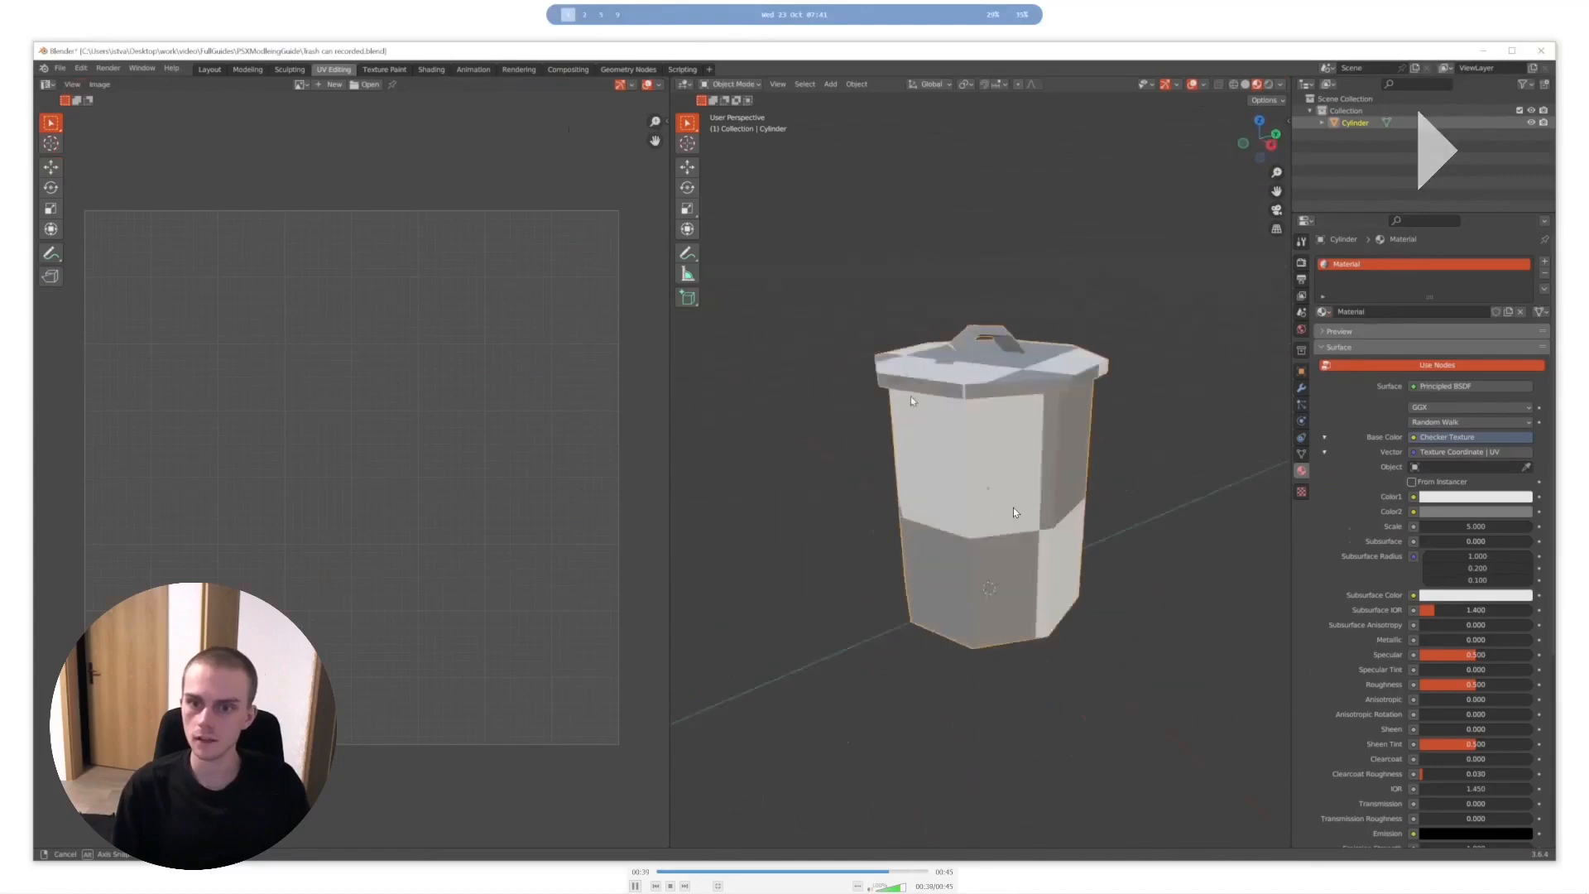
key("space")
key("space")
key("space")
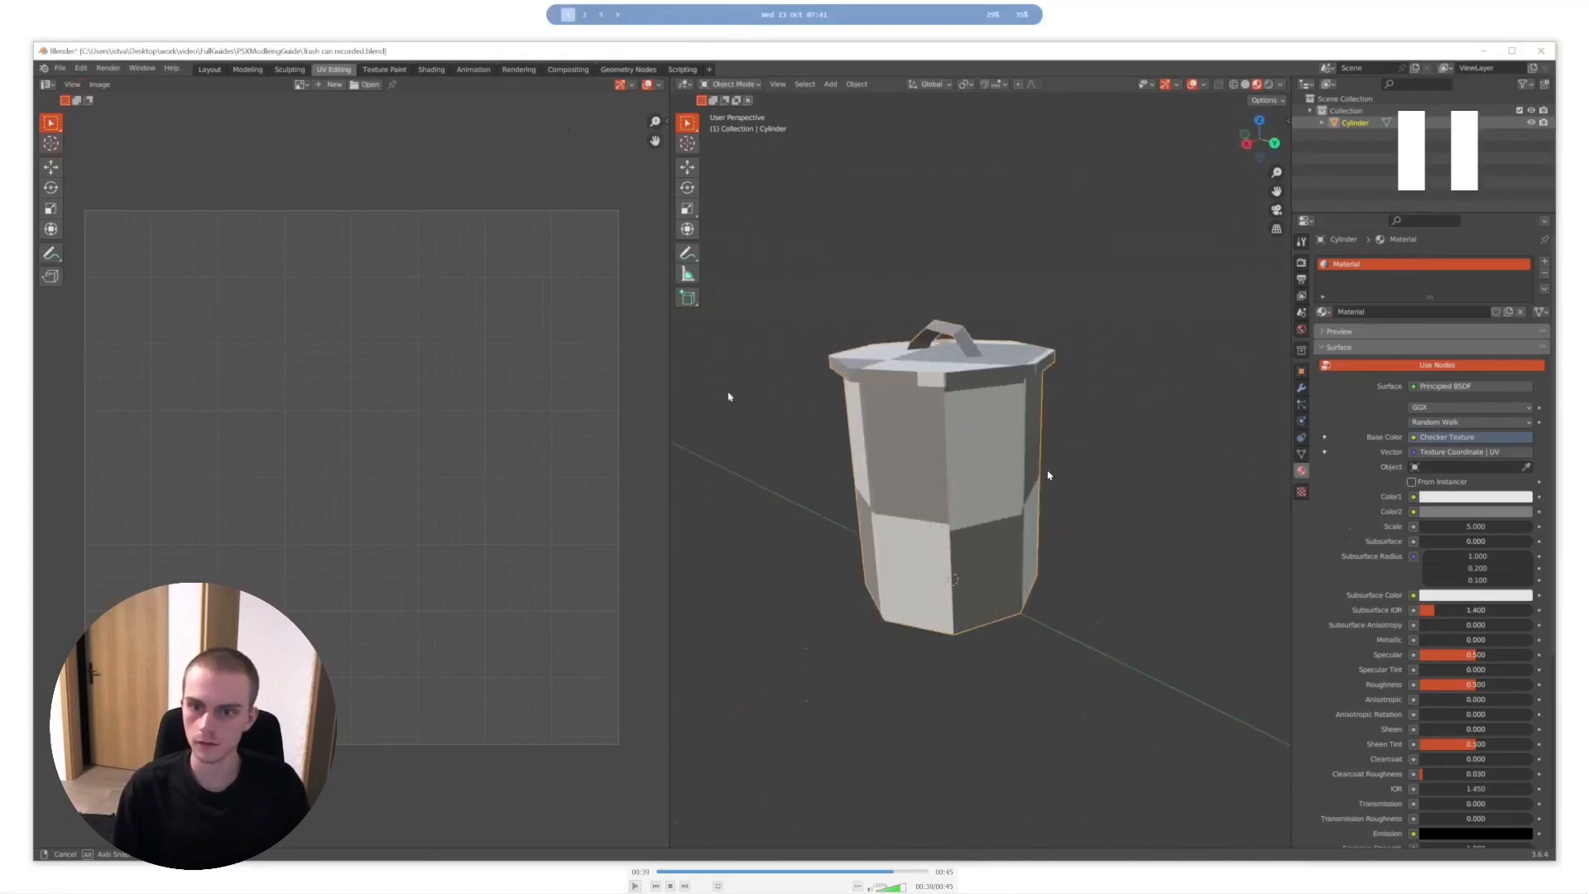
left_click(885, 873)
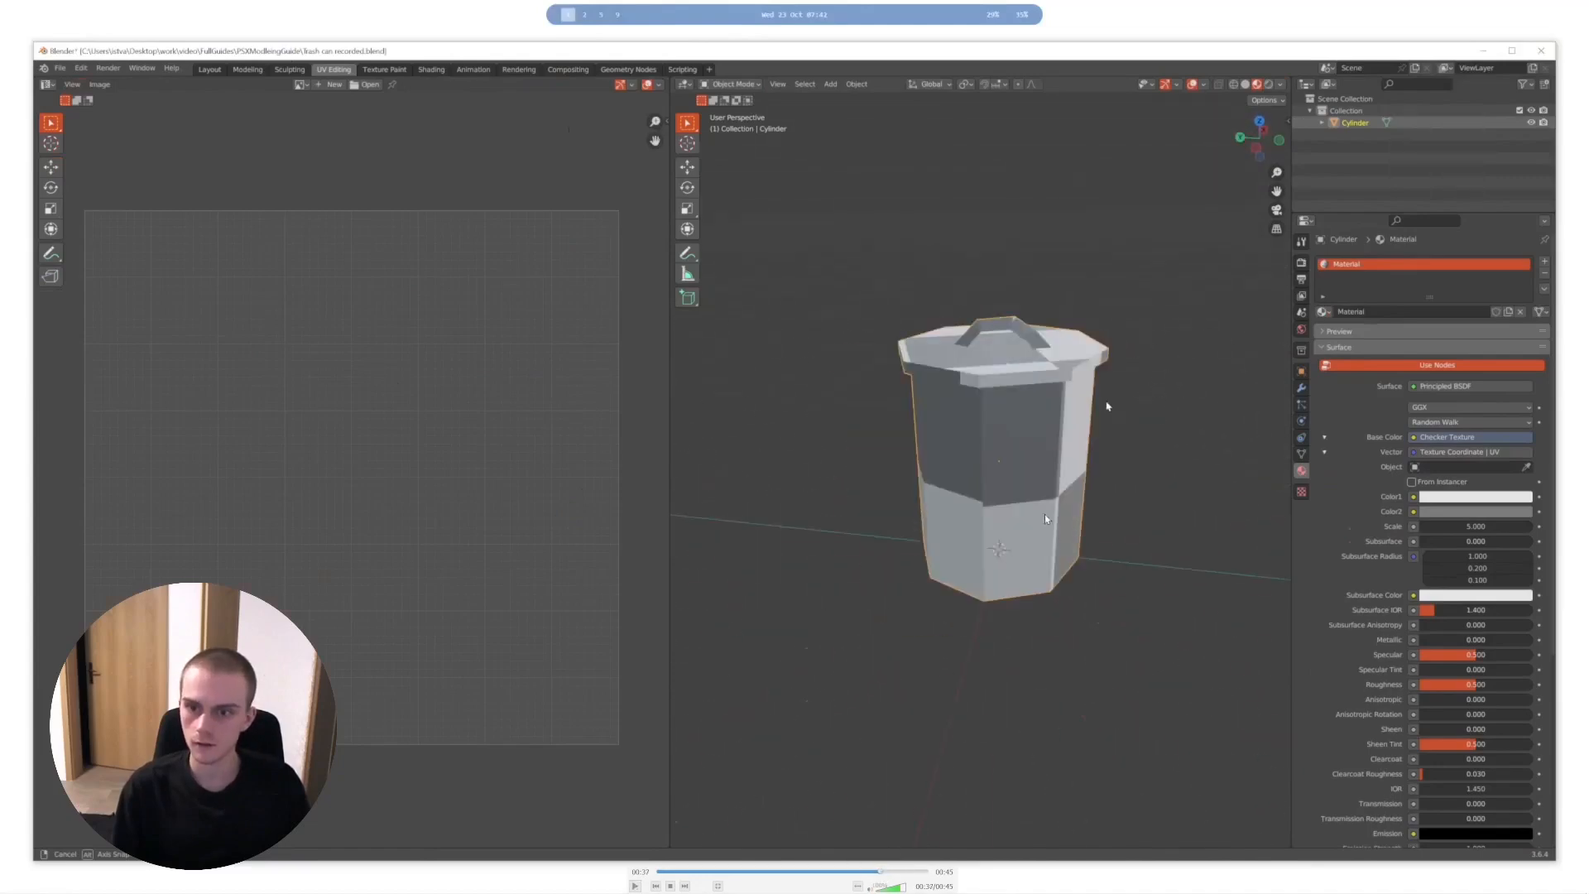
key("space")
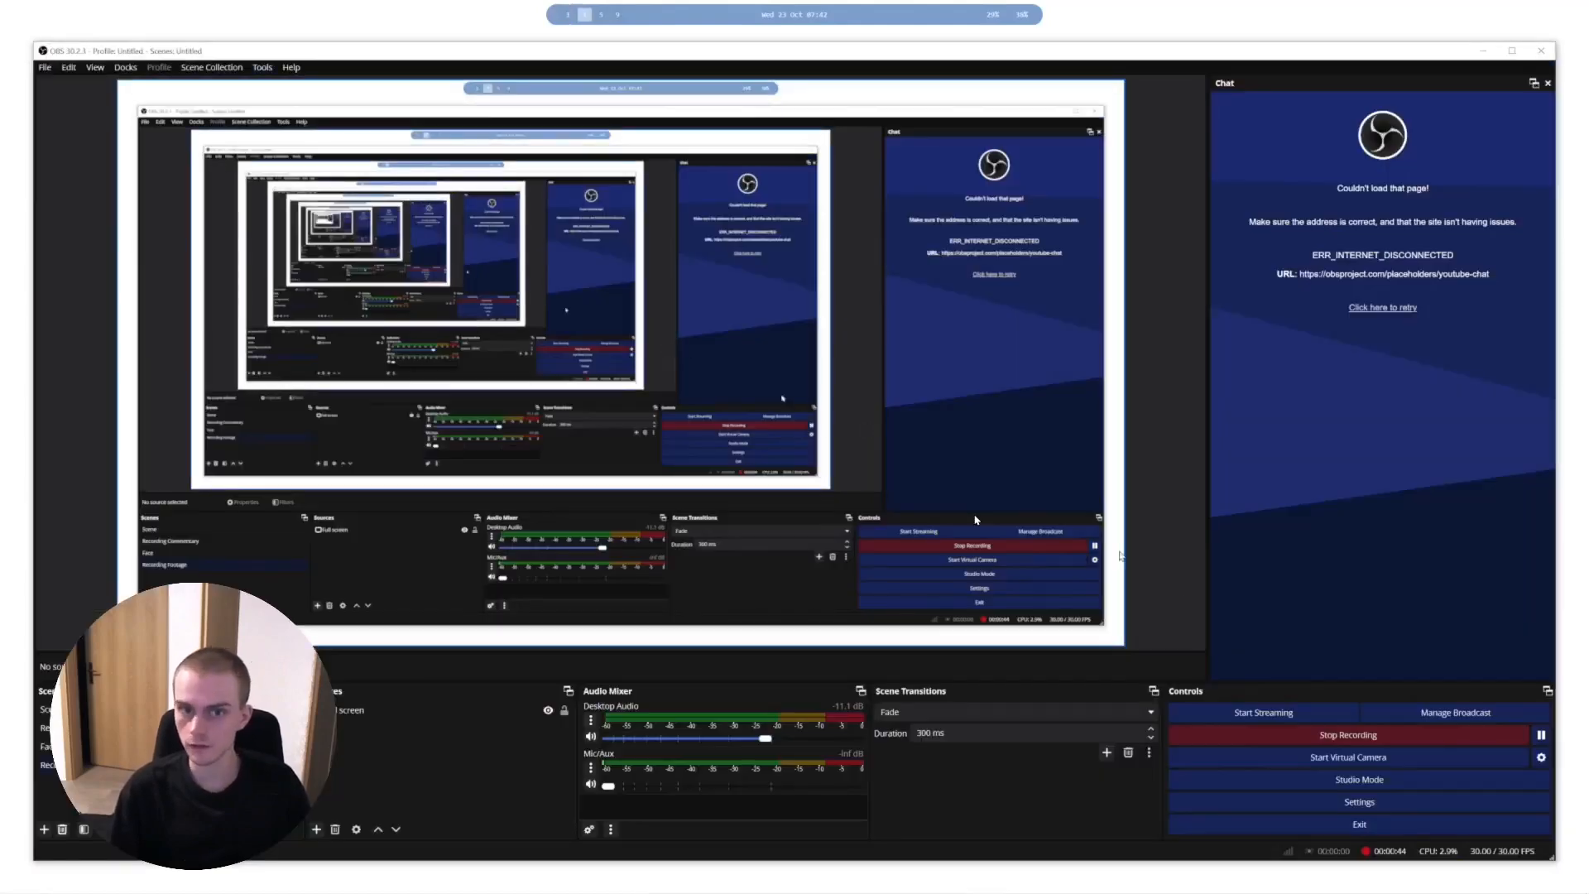
- Rewind the trash can UVs recording to the finished checkered model and show it full screen, paused
double_click(646, 110)
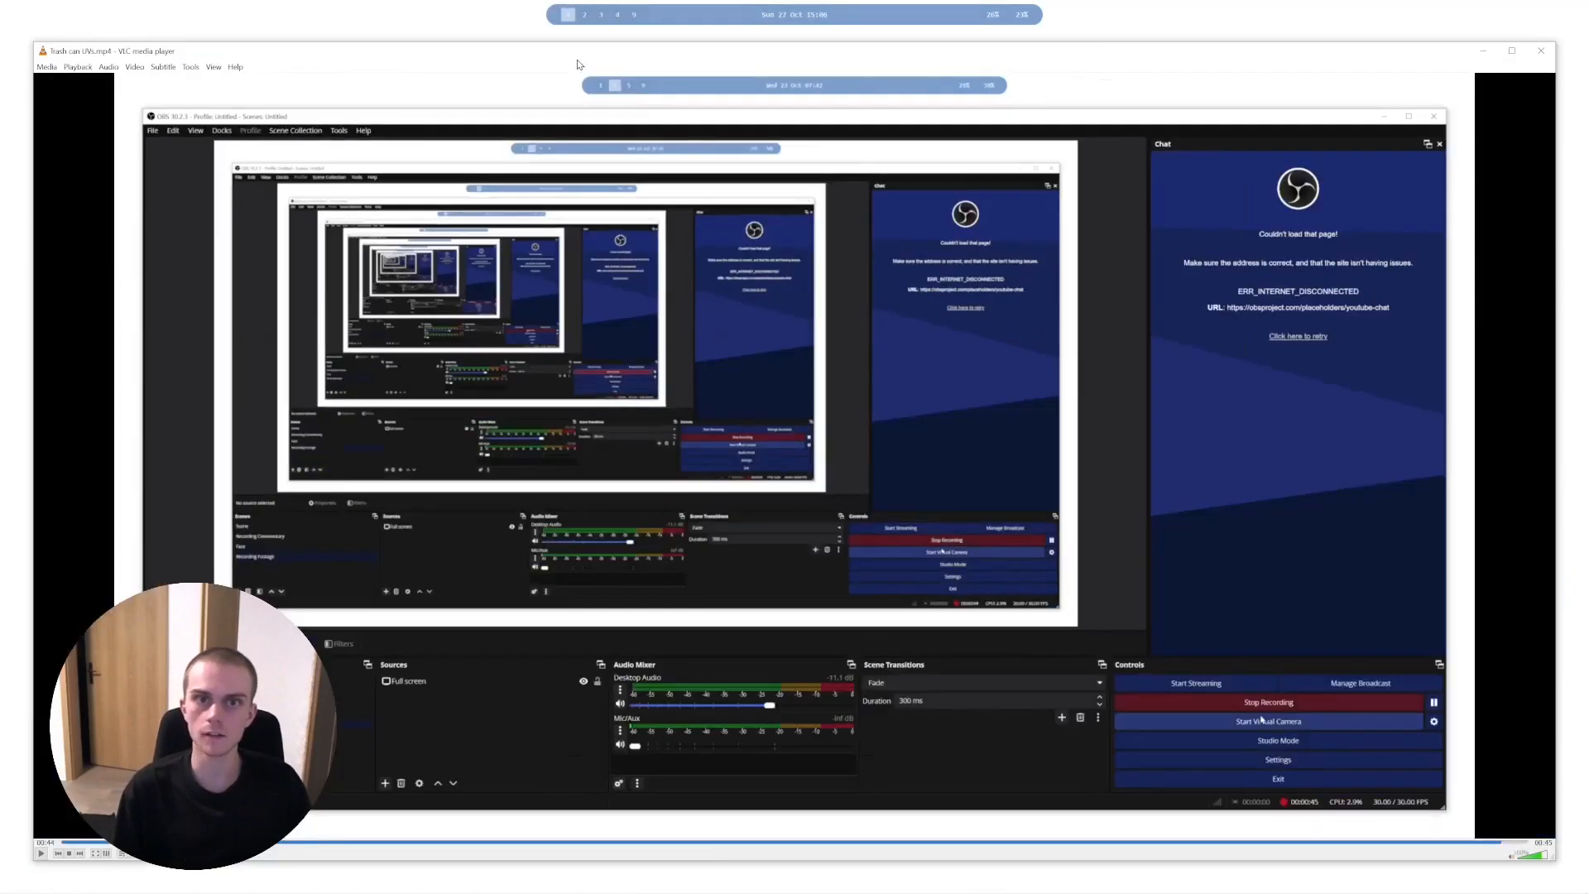
left_click(1239, 842)
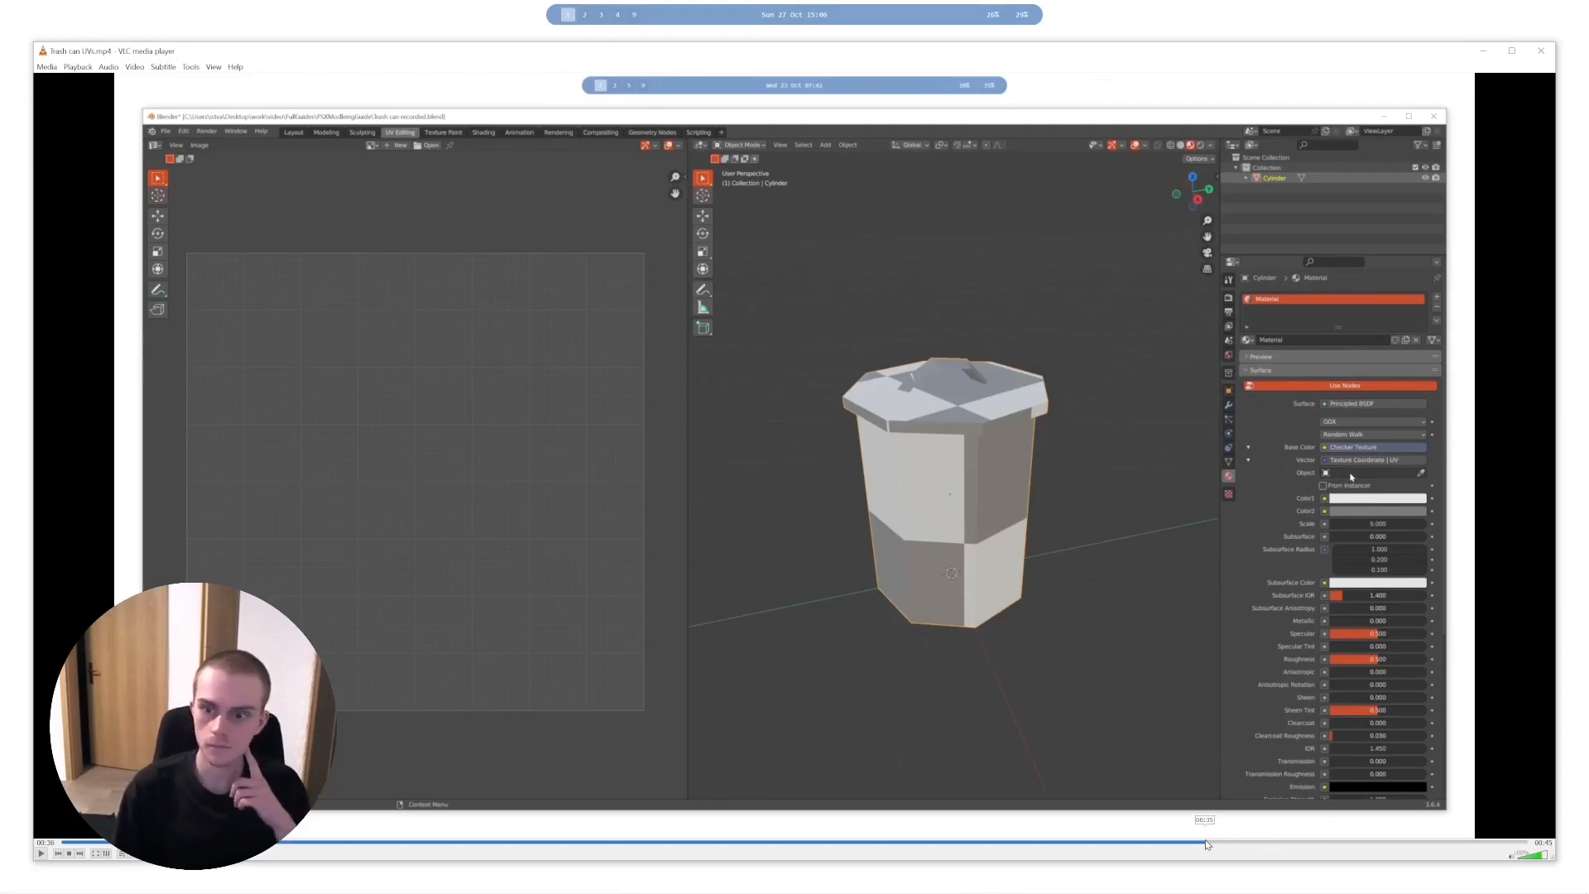
mouse_move(1208, 845)
left_mouse_down()
mouse_move(290, 842)
mouse_move(846, 862)
mouse_move(1038, 840)
mouse_move(1237, 845)
left_mouse_up()
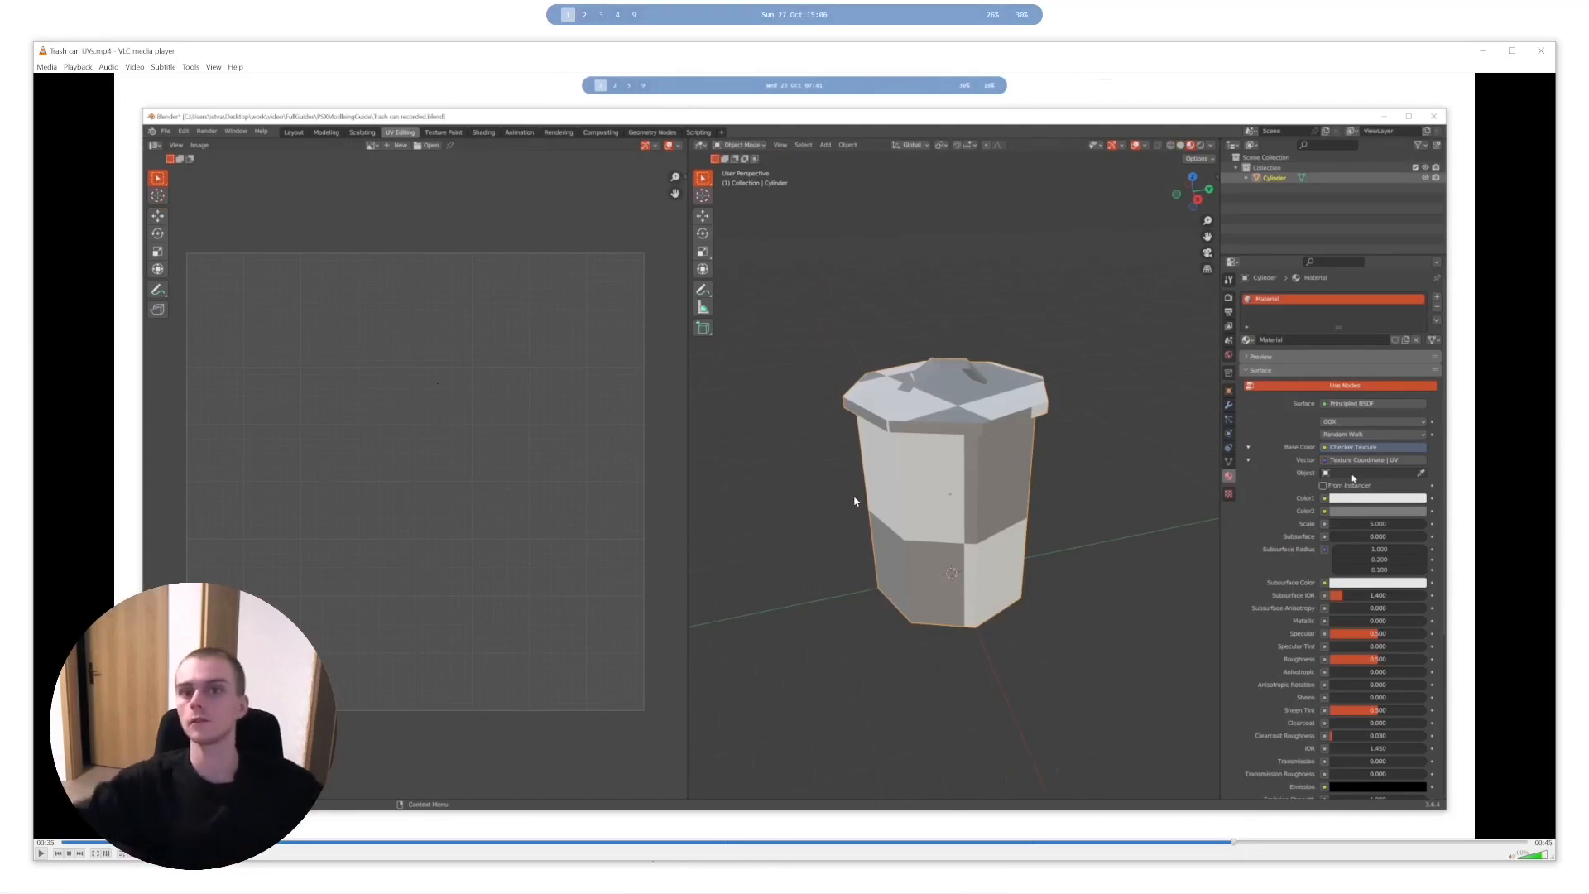
double_click(718, 381)
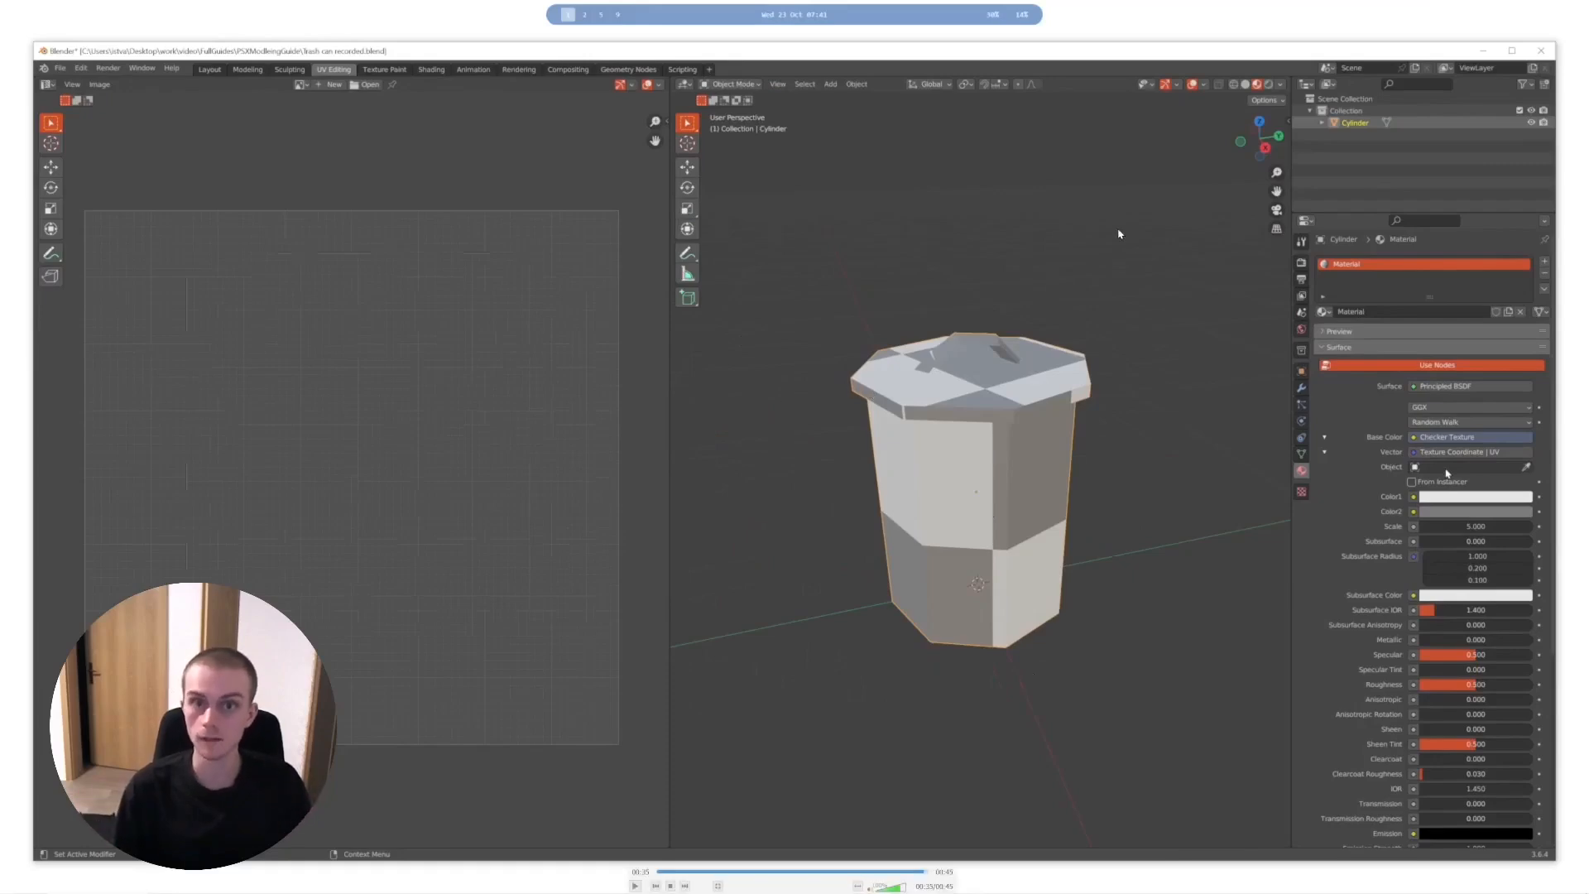
- Switch to the Wild Boar UVs.mp4 recording and play it with pauses to study the seams marked around the neck and front leg
double_click(815, 355)
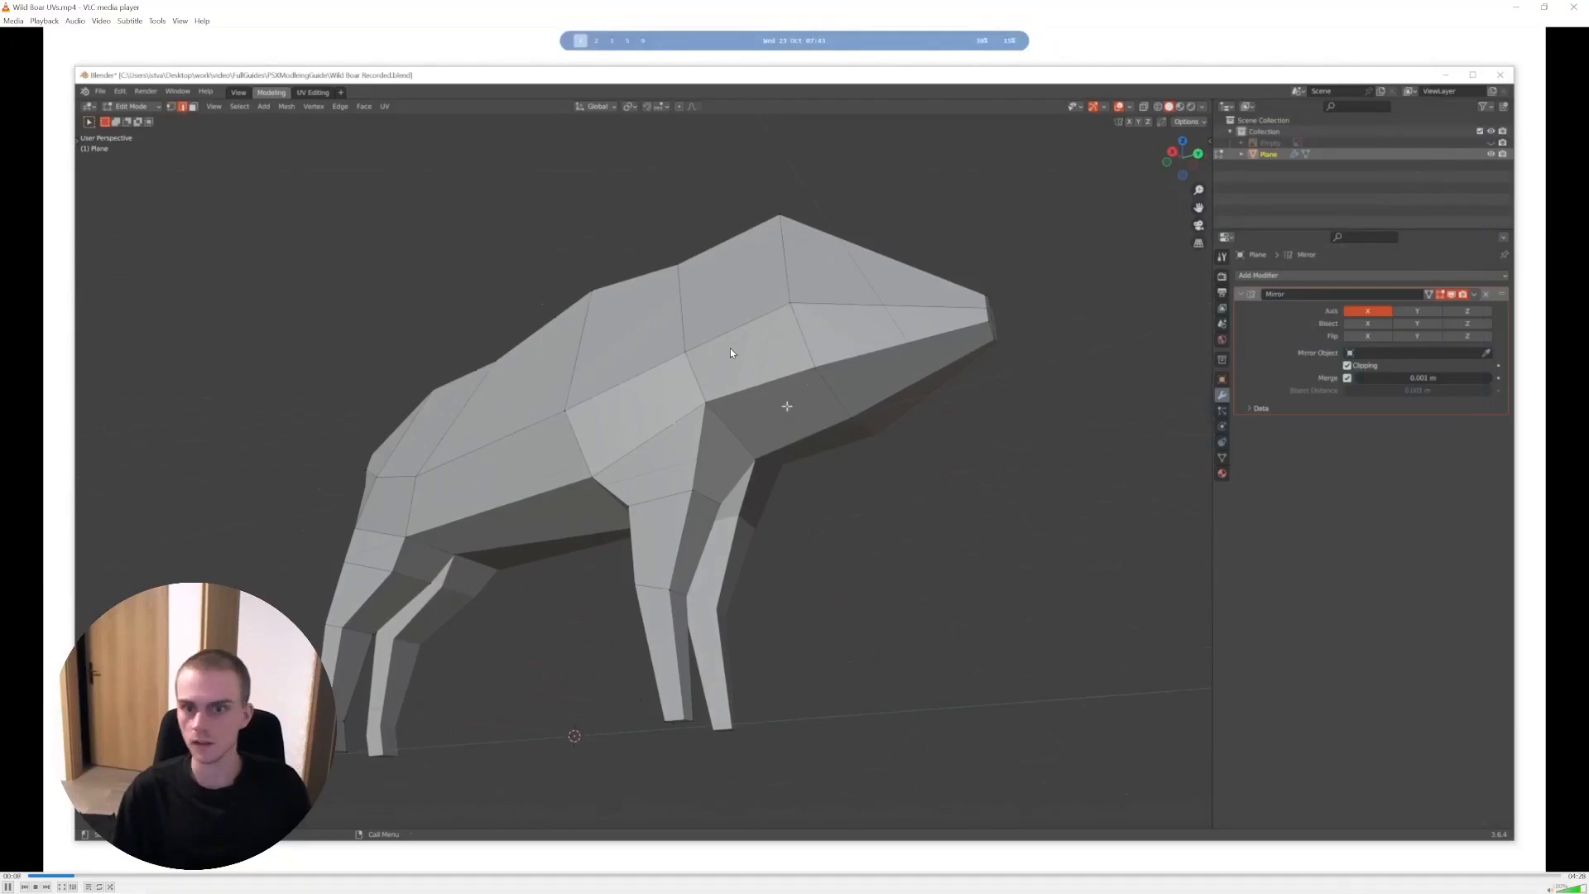
key("space")
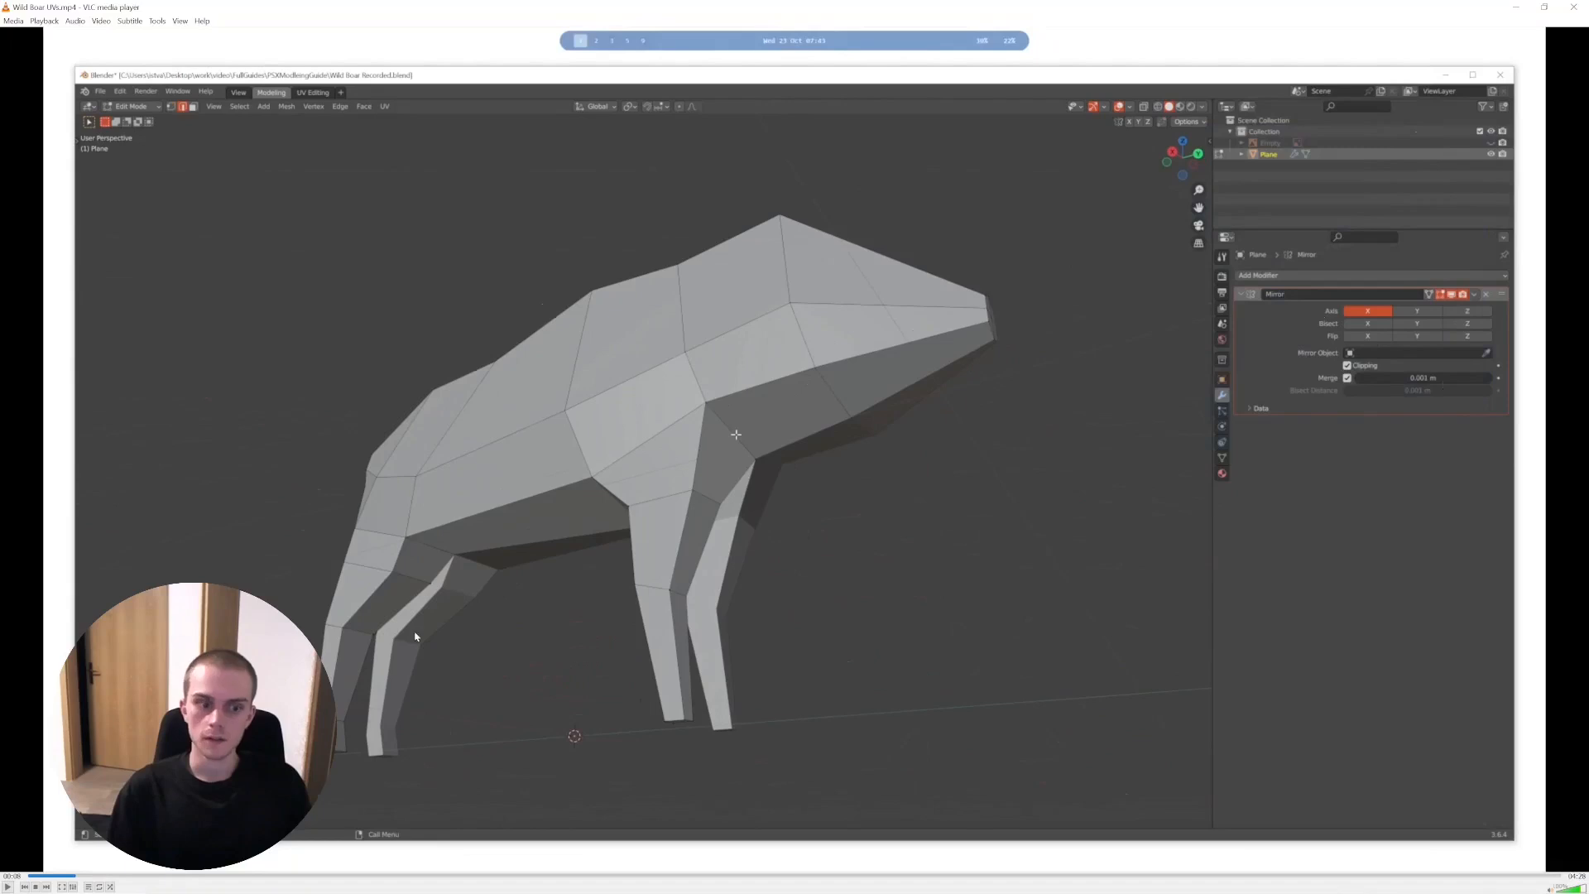
key("space")
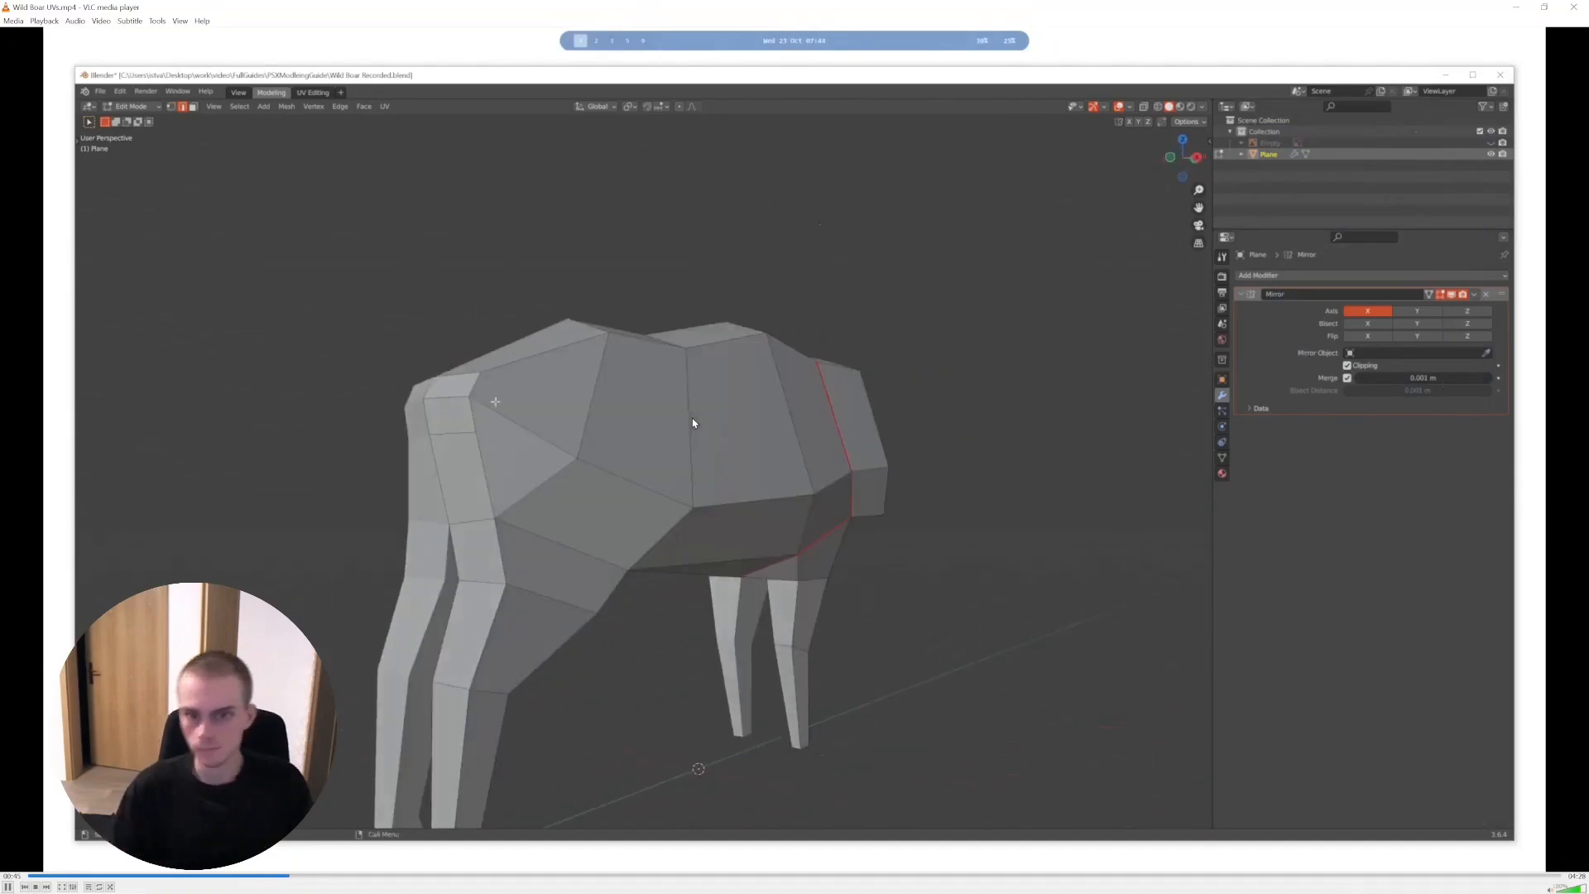
key("space")
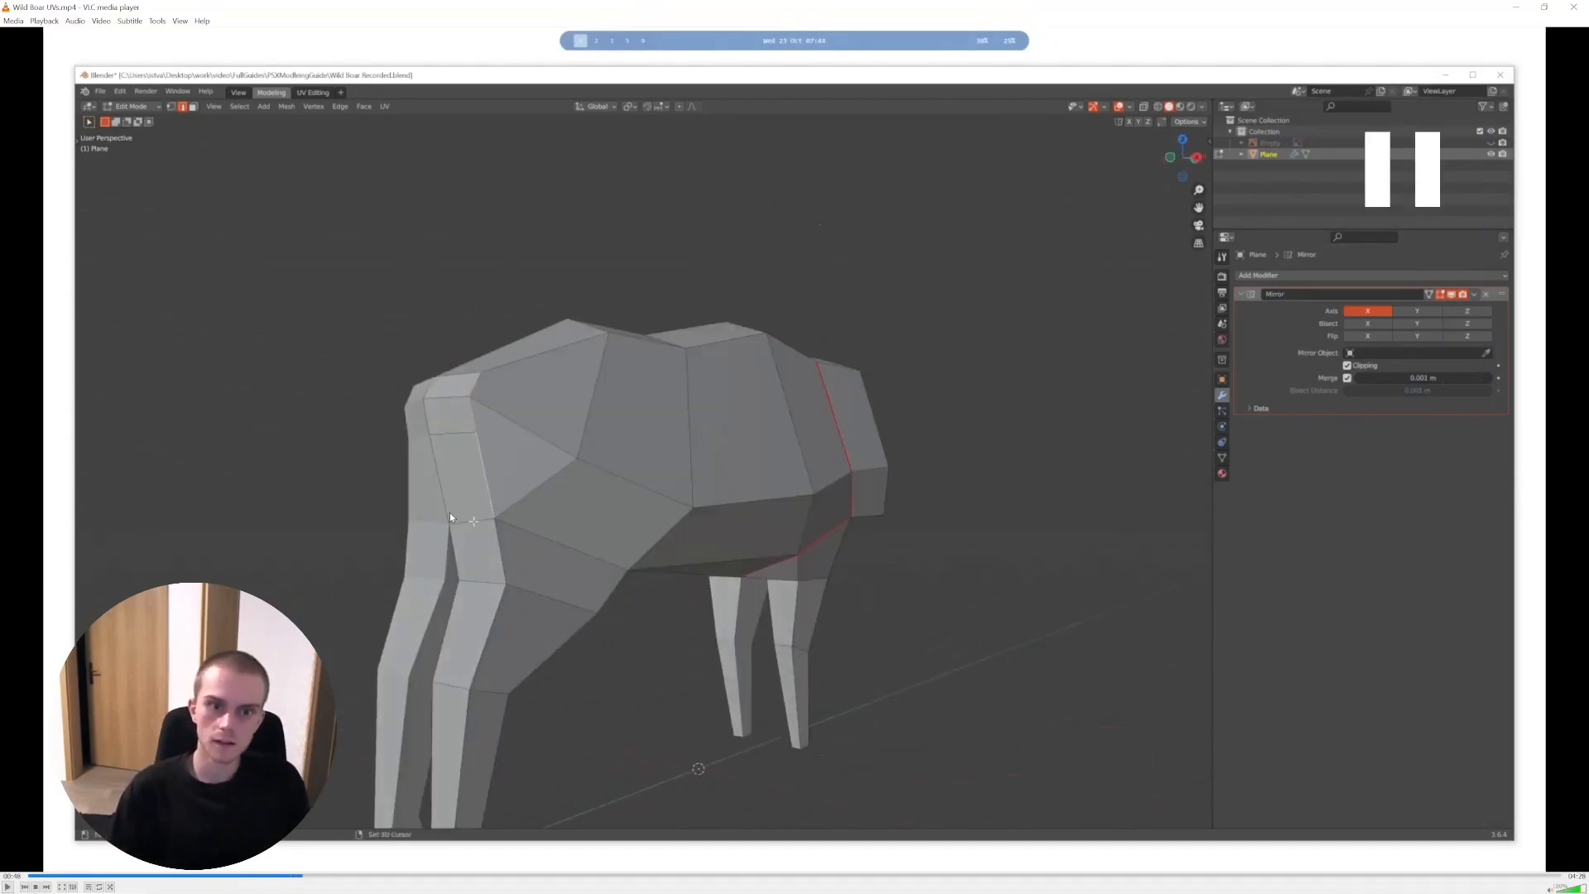
key("space")
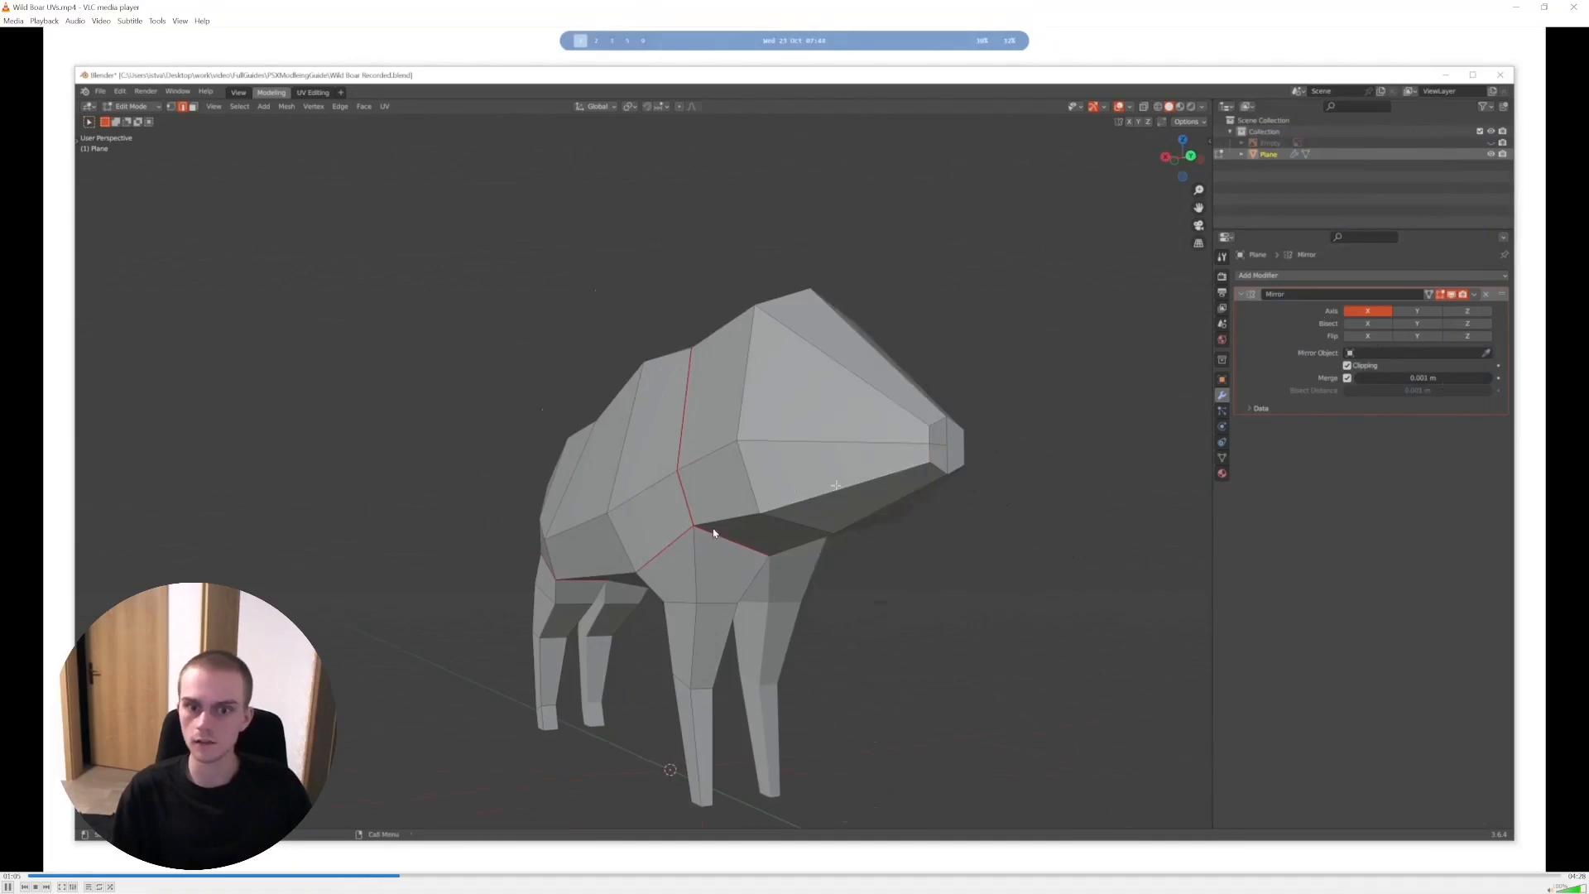
key("space")
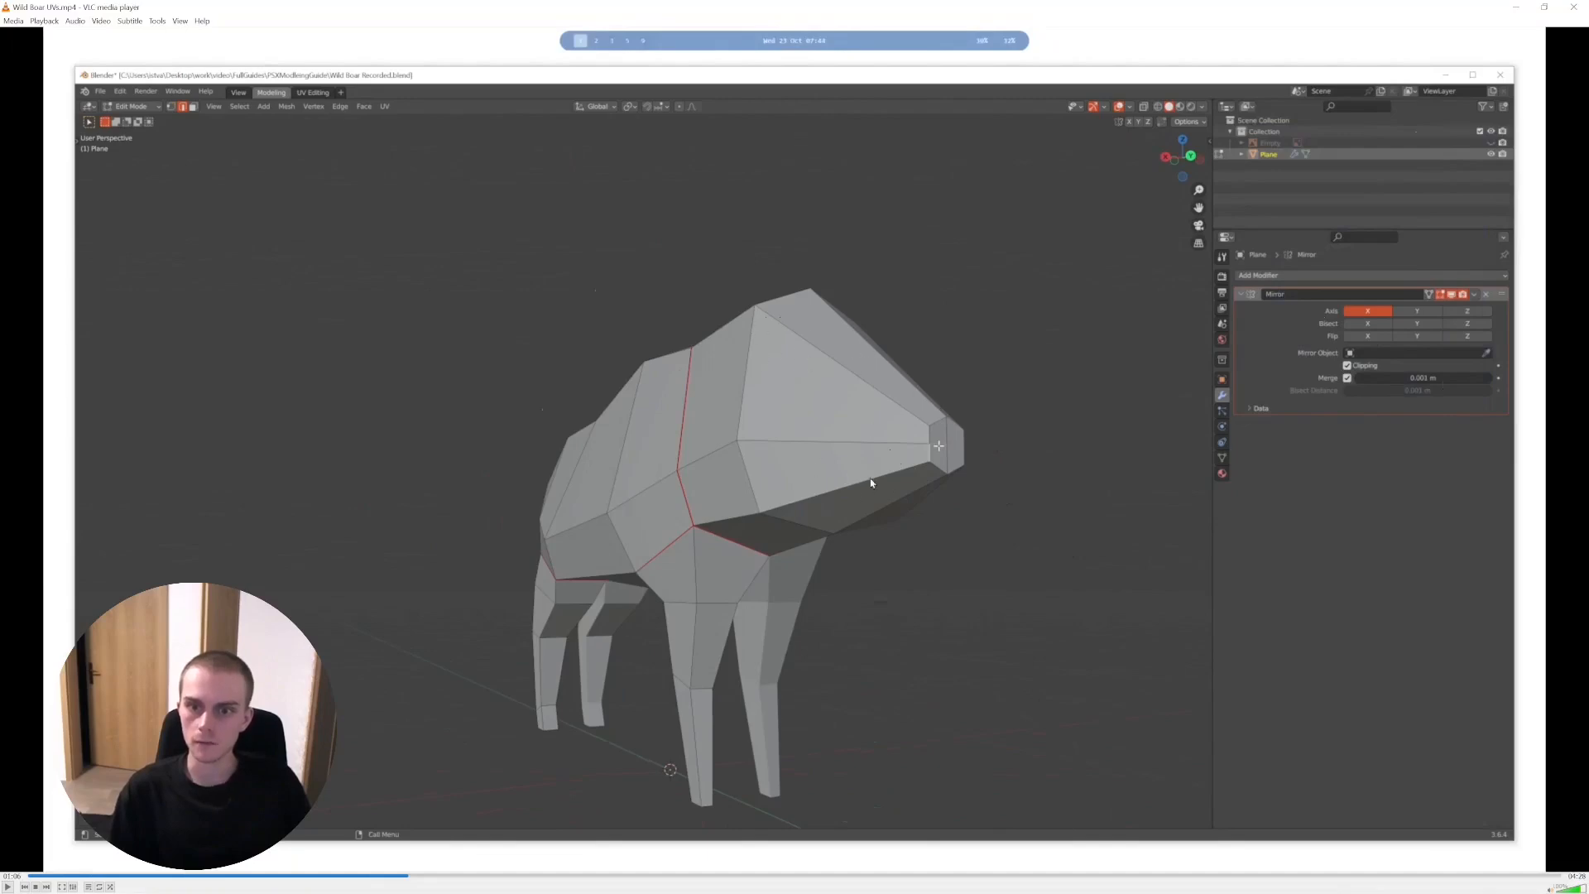
- Continue the wild boar recording through the leg seams and unwrapping, pausing to examine the leg, body and head UV islands
key("space")
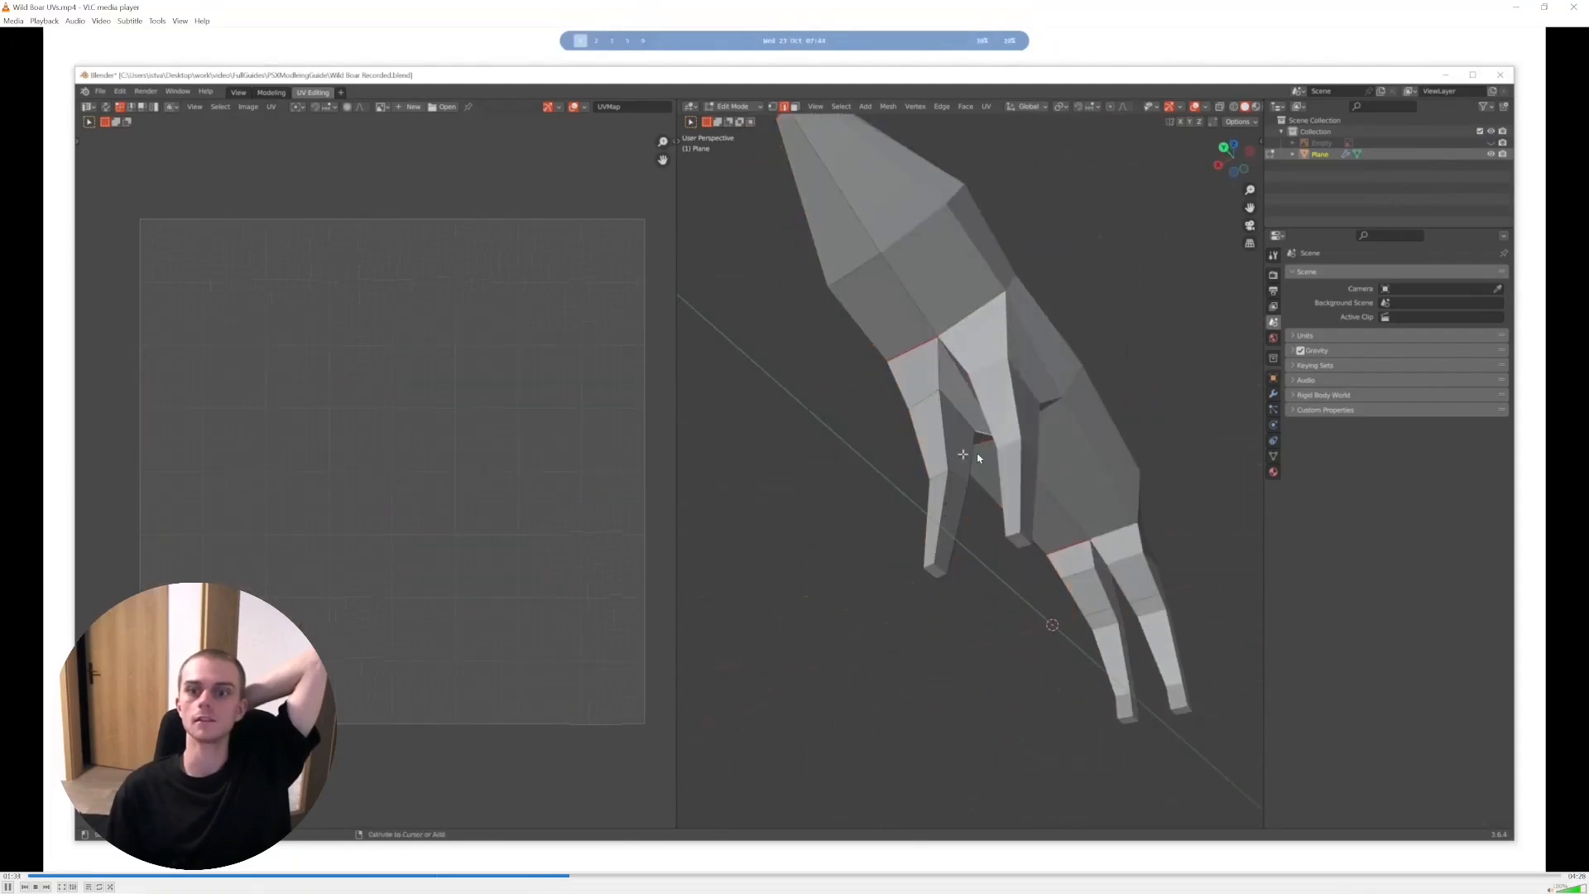
key("space")
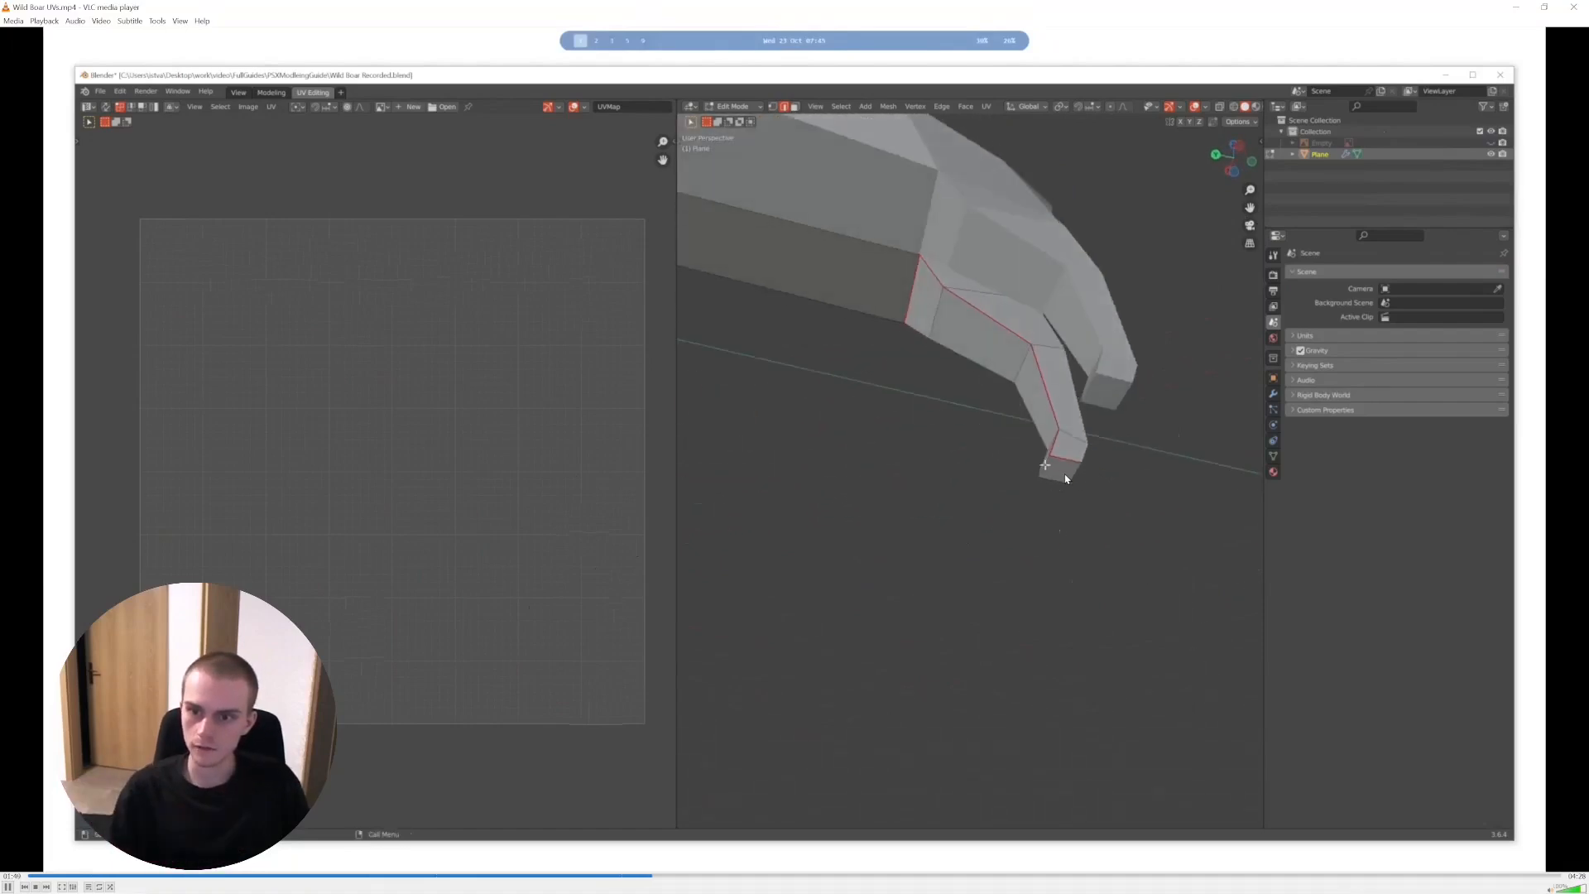
key("space")
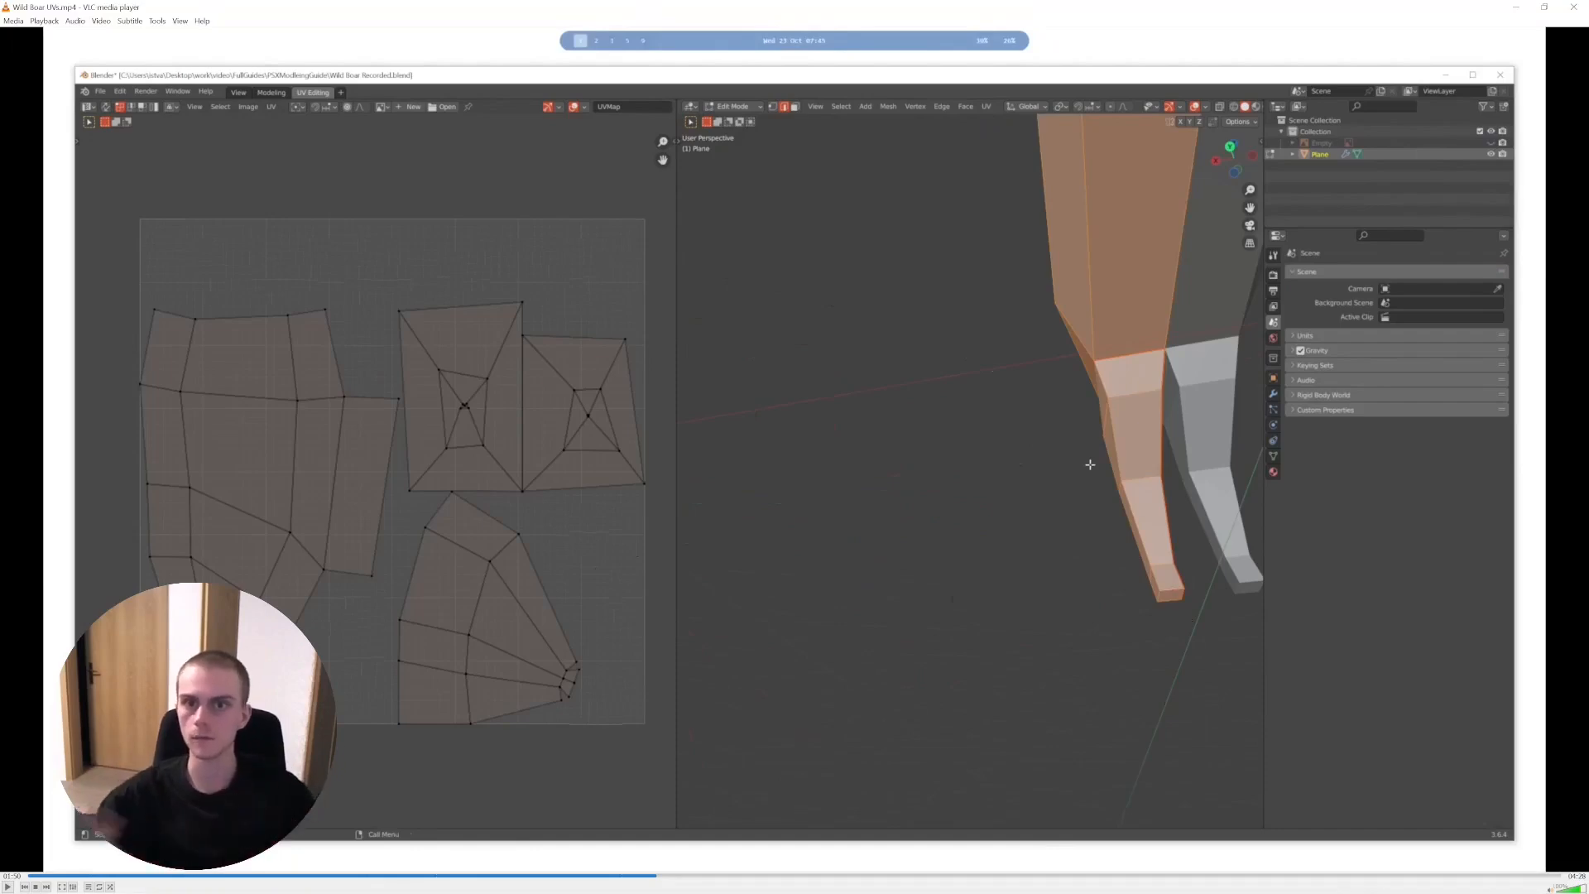
key("space")
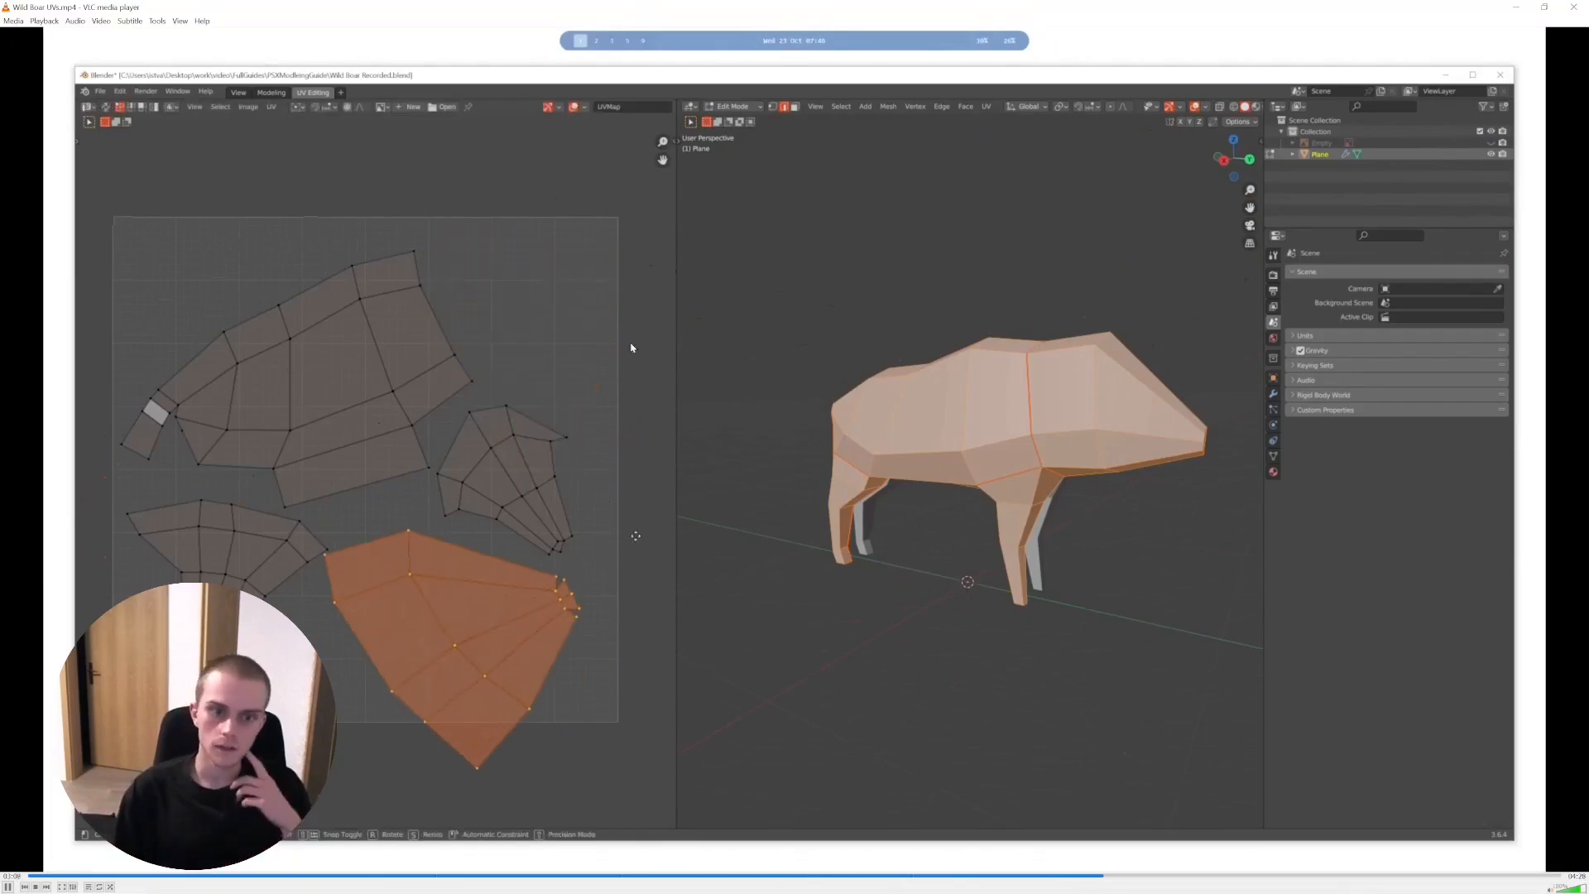
- Rewind the wild boar recording to before the head UV island is moved and replay the rearranging of the islands
key("space")
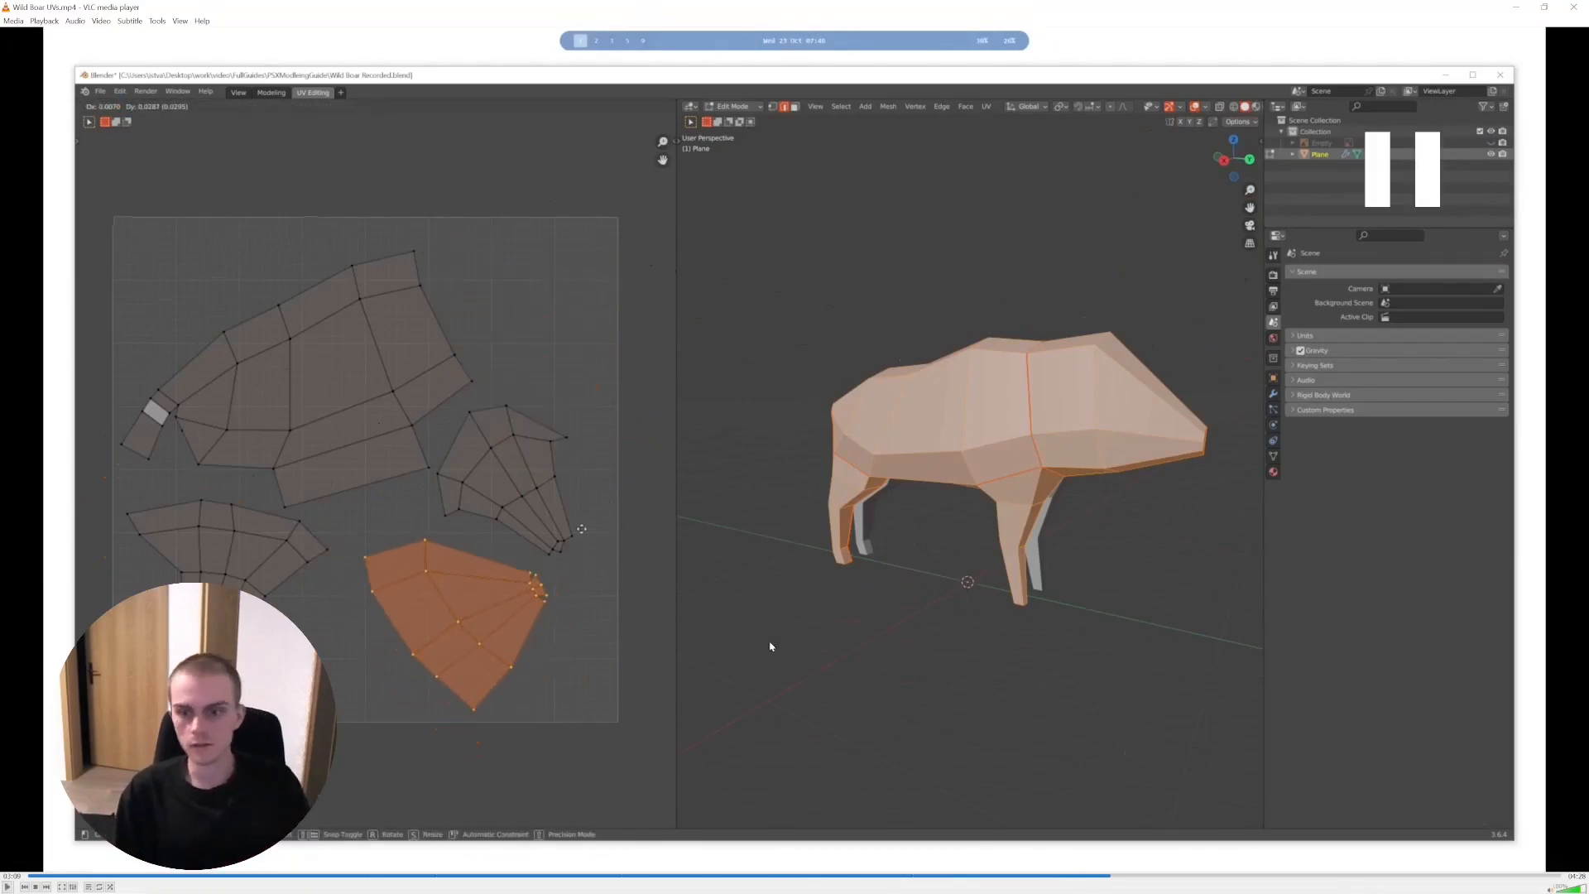
left_click(1080, 875)
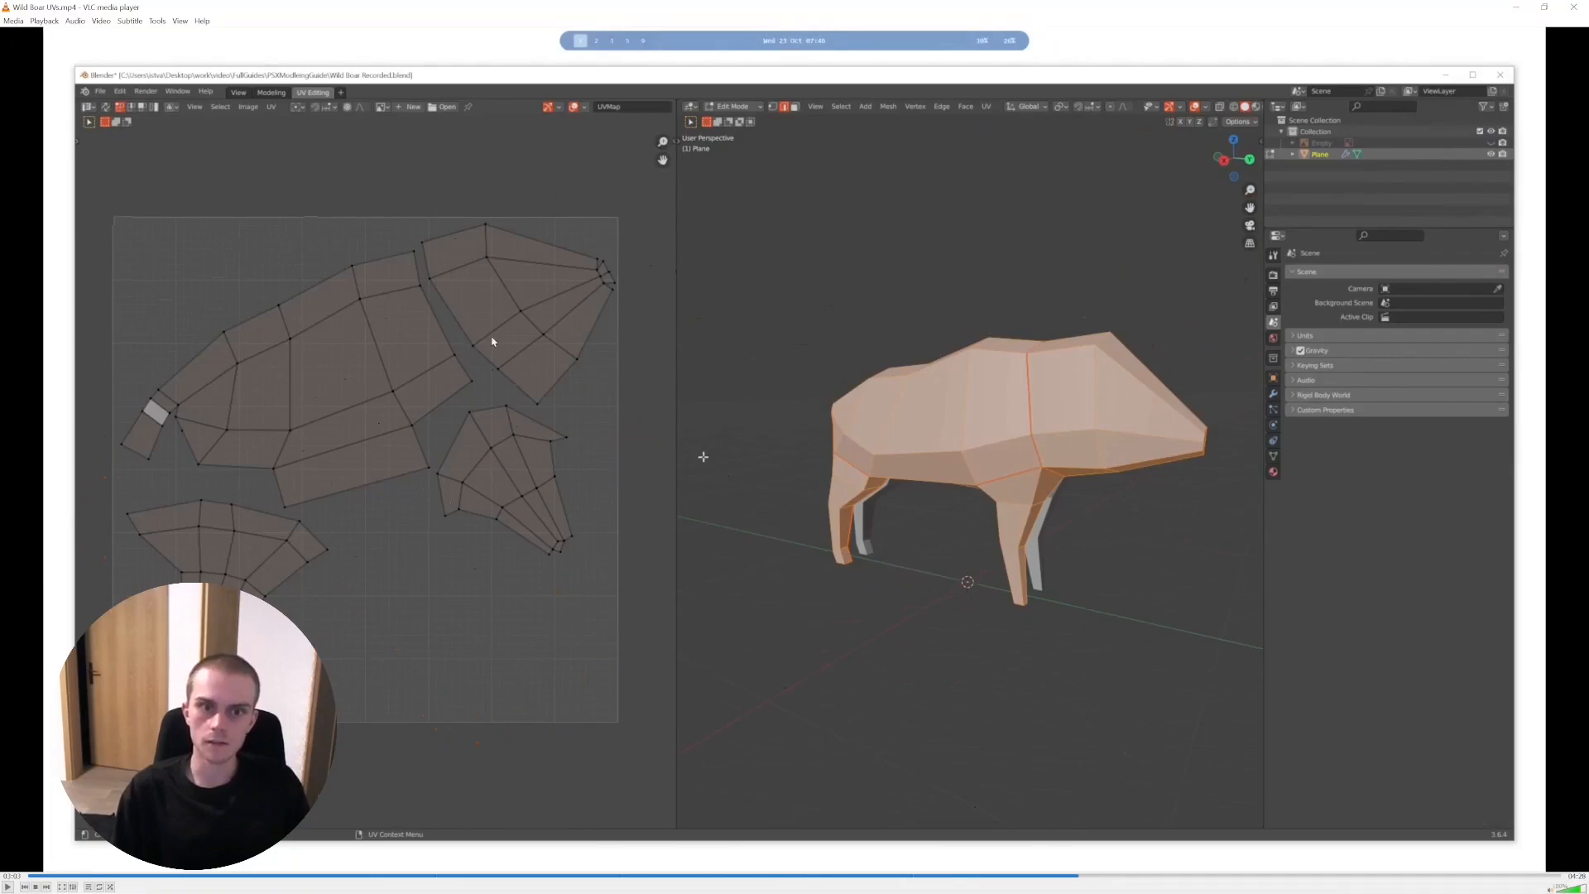
key("space")
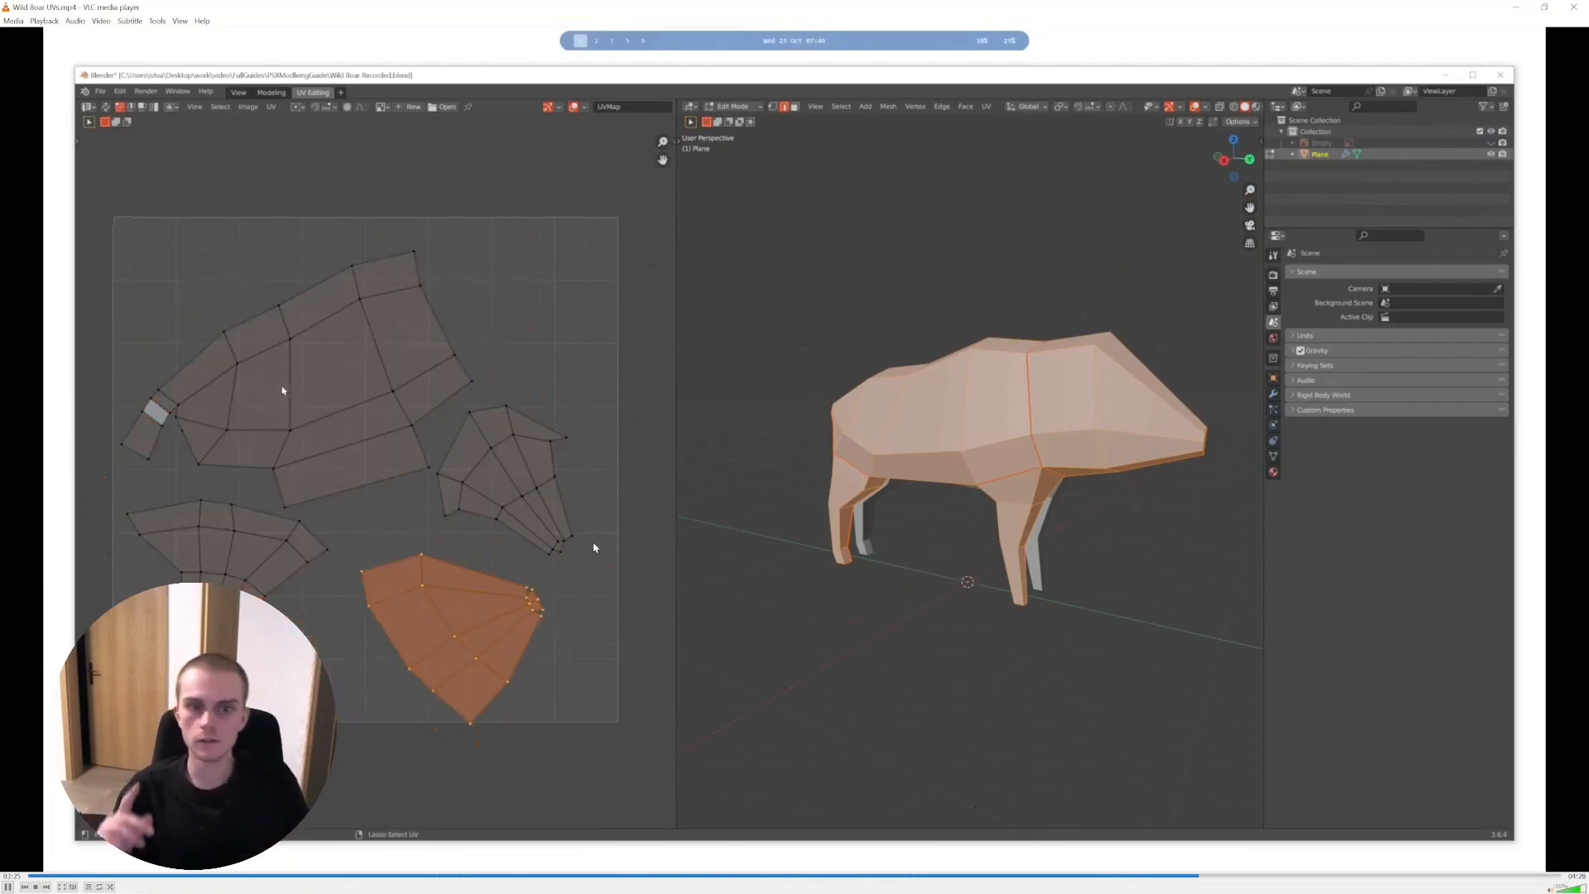
- Replay the part of the wild boar recording that orbits the checker-textured boar and examine the pattern on its body and legs
key("space")
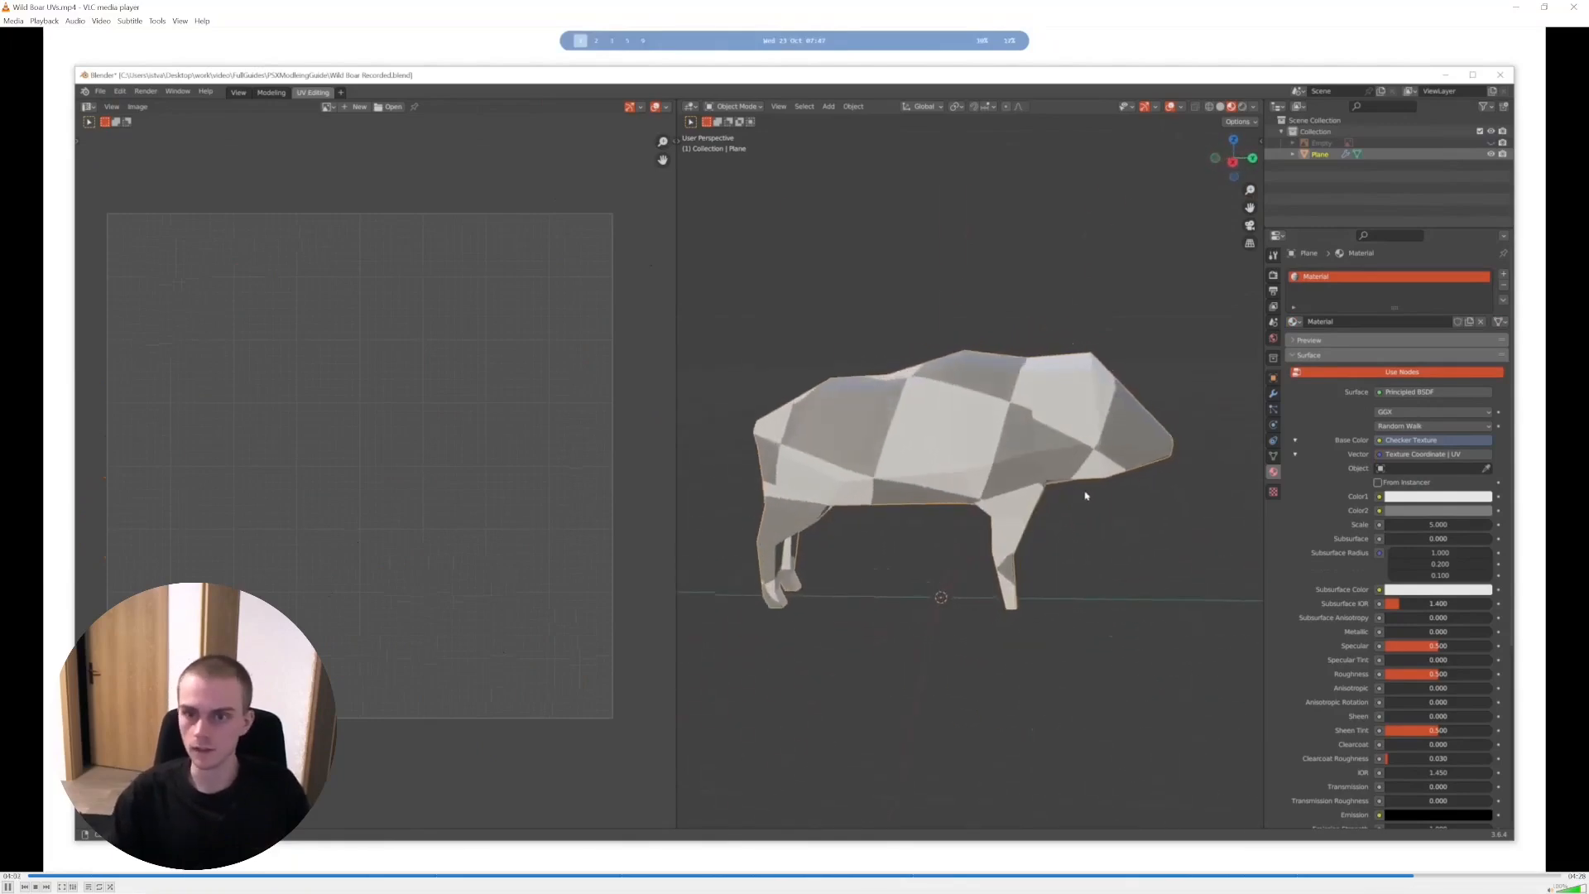
key("space")
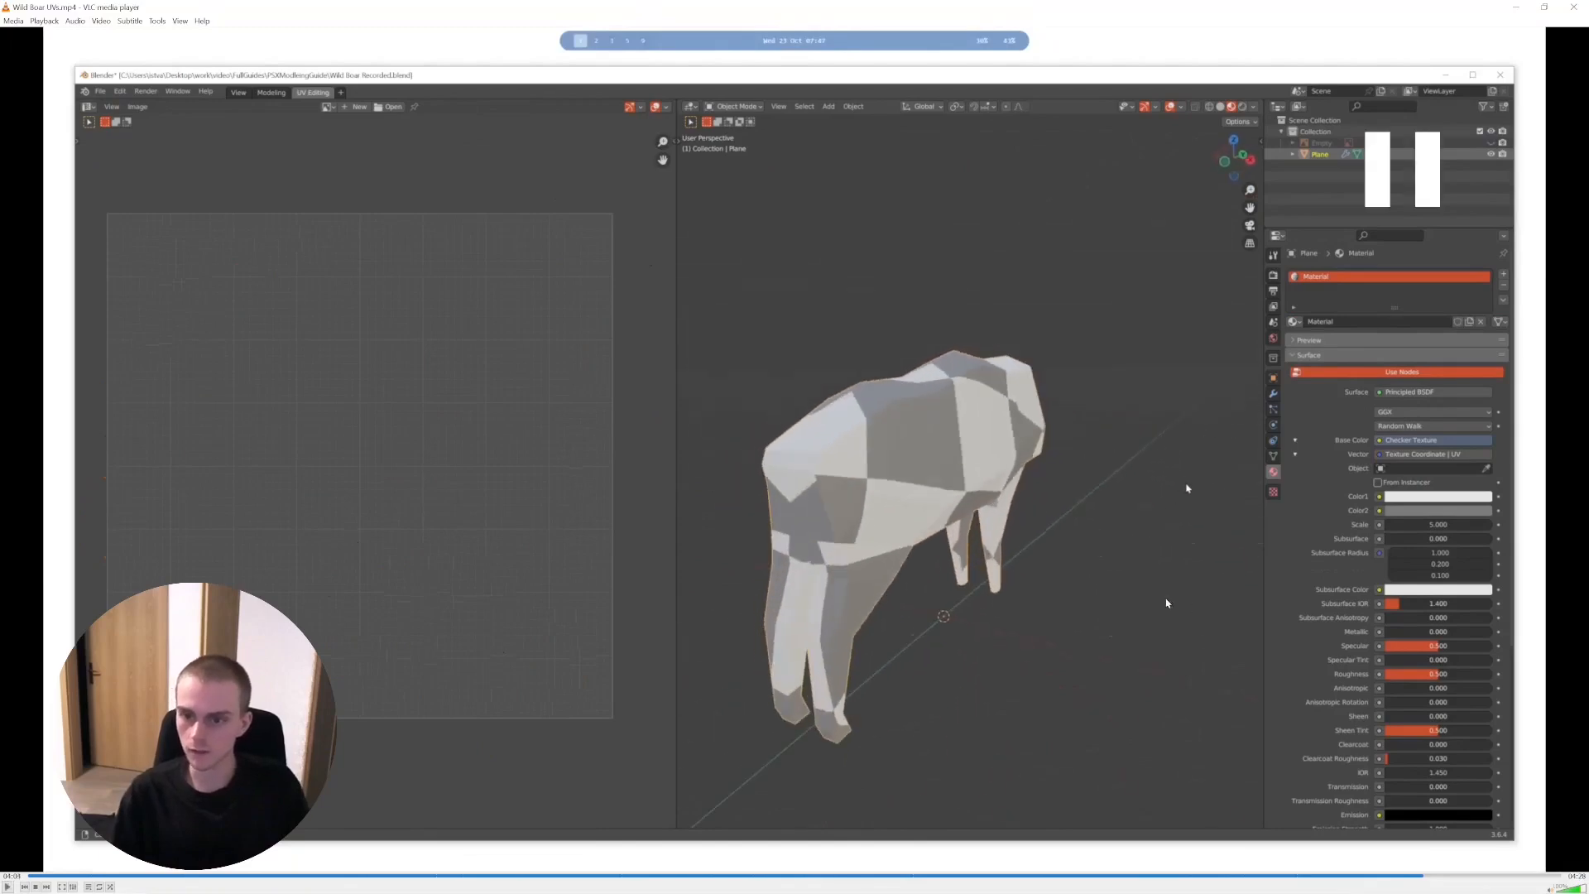
left_click_drag(1418, 876, 1394, 876)
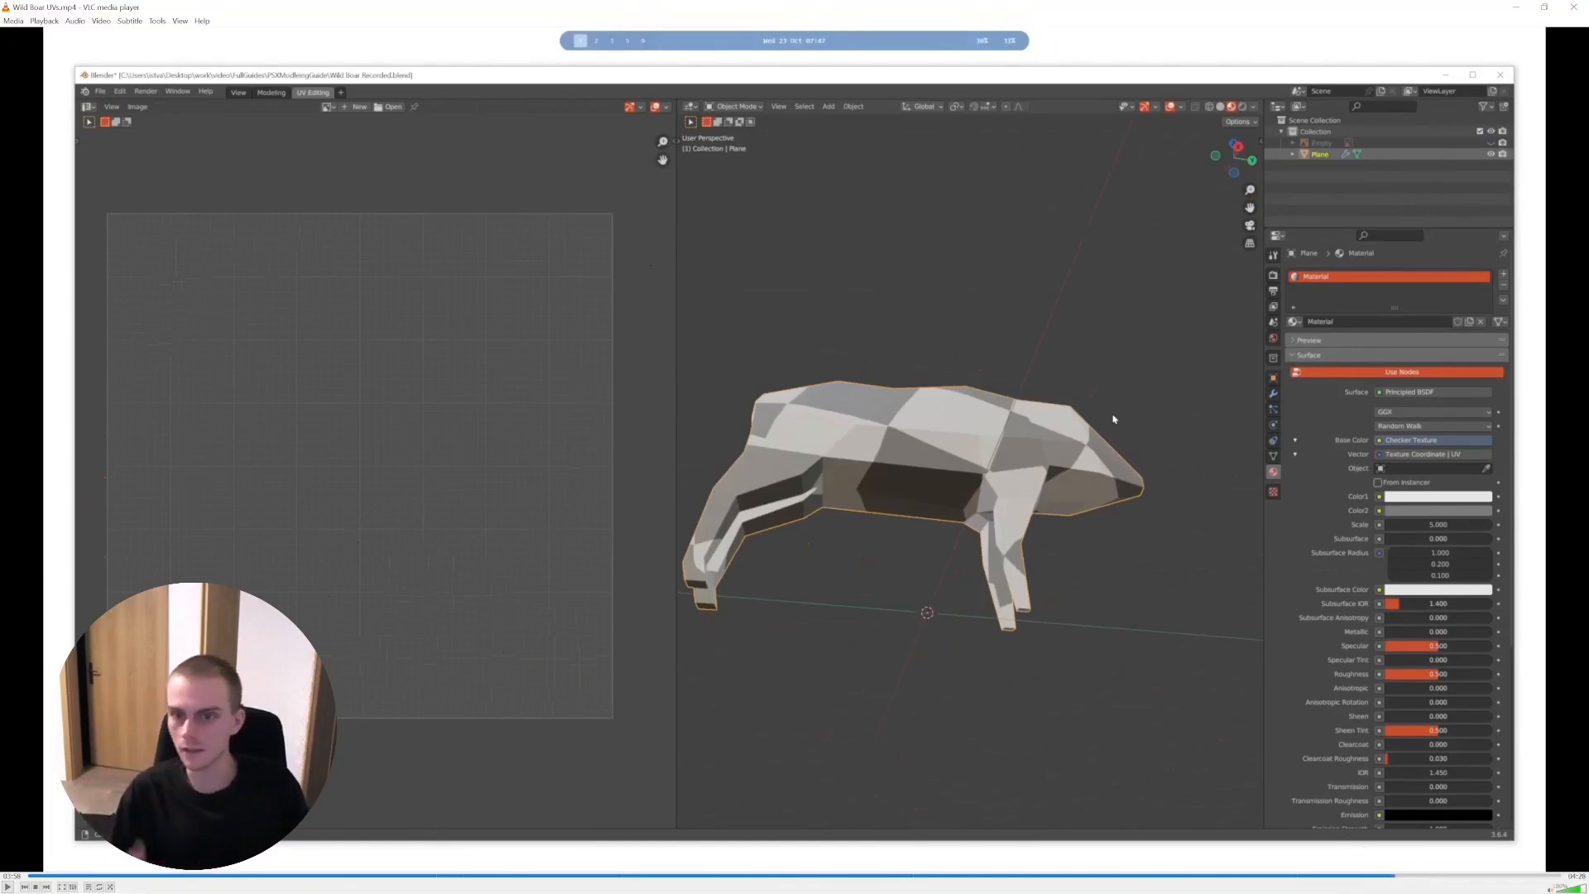
key("space")
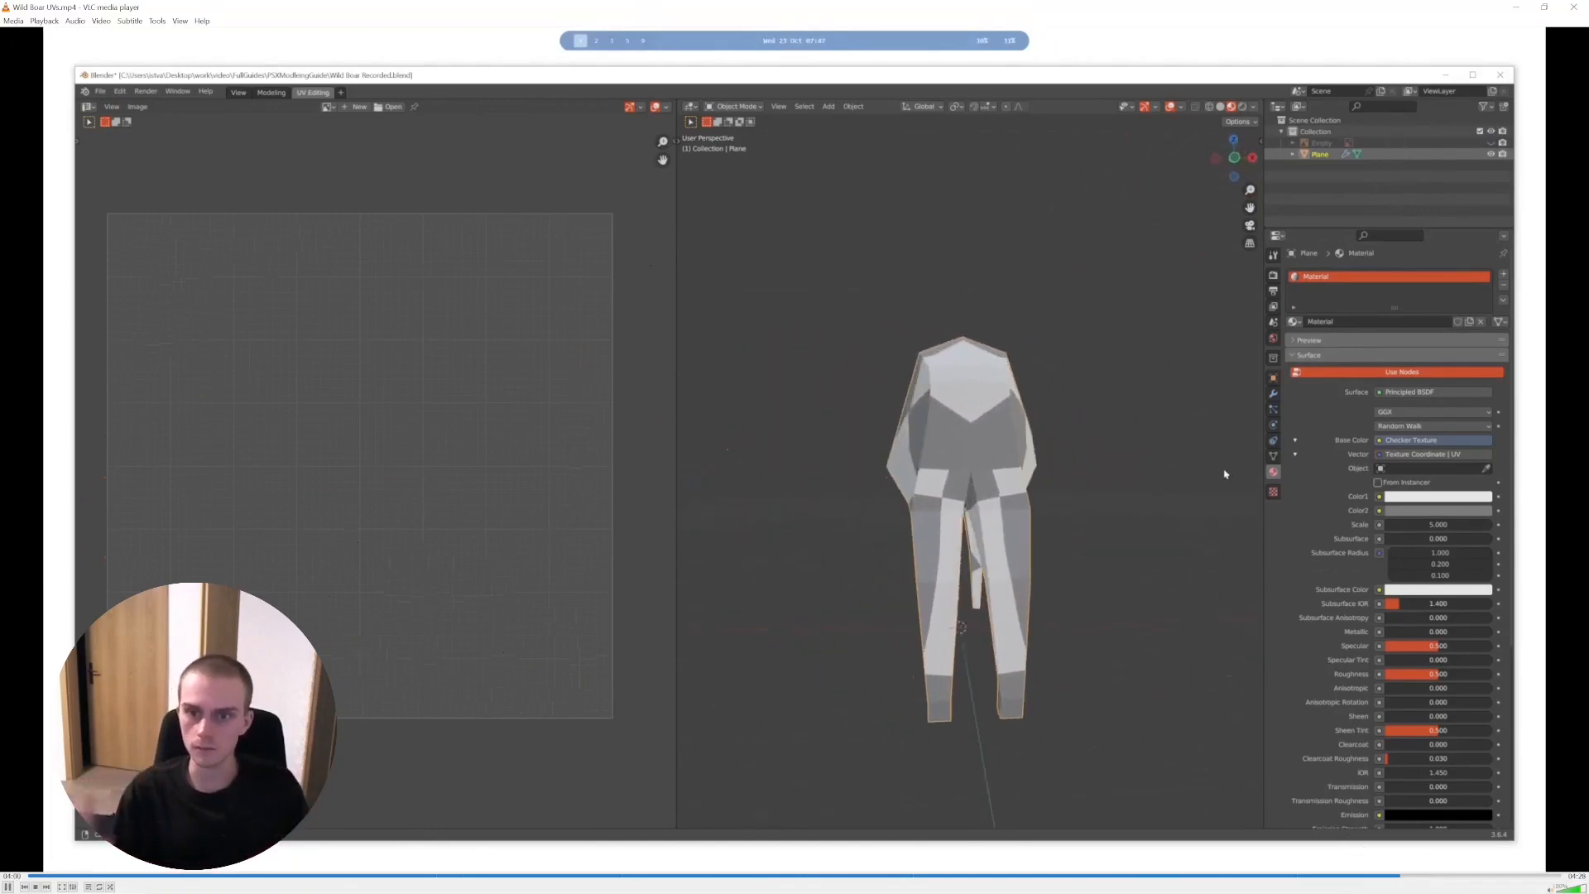
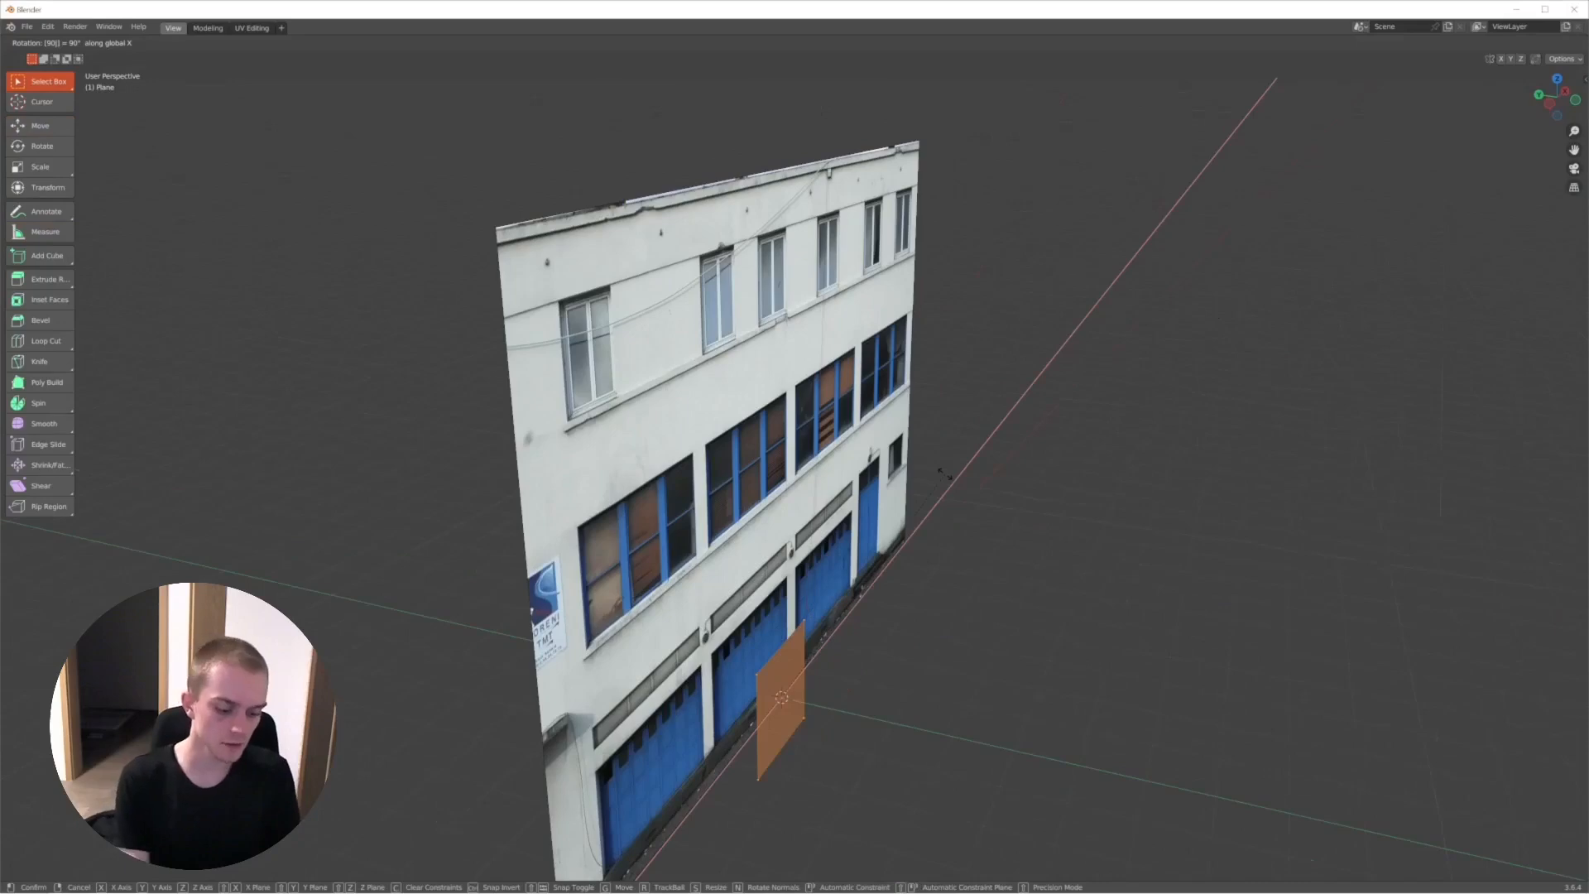
- Confirm the plane's 90° rotation about X and raise it 1 m along Z
key("Return")
key("g")
type("z")
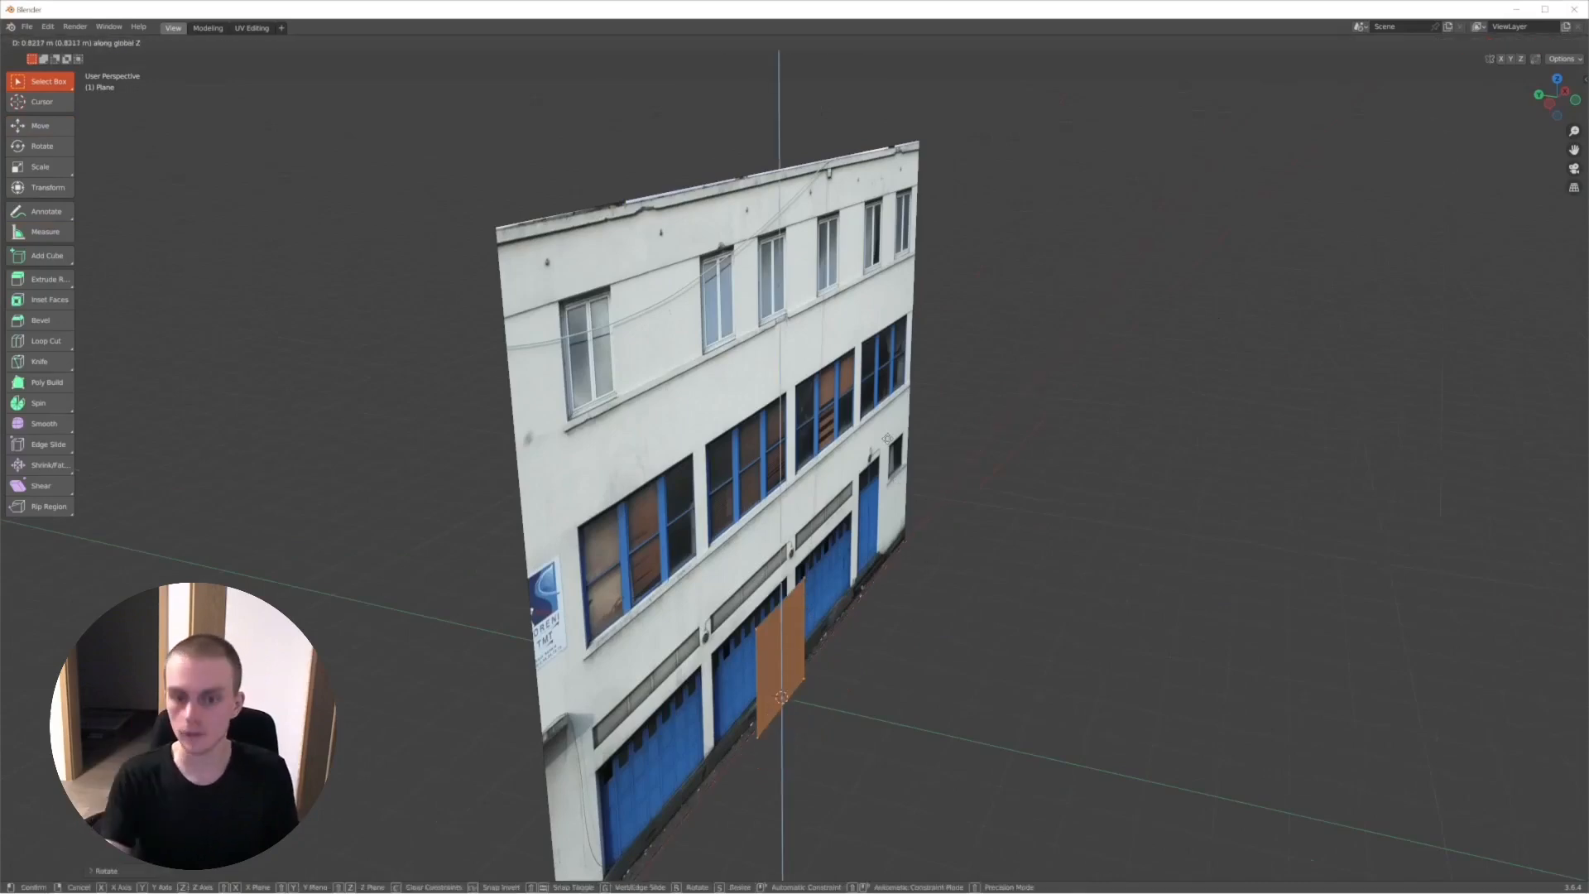
type("1")
key("Return")
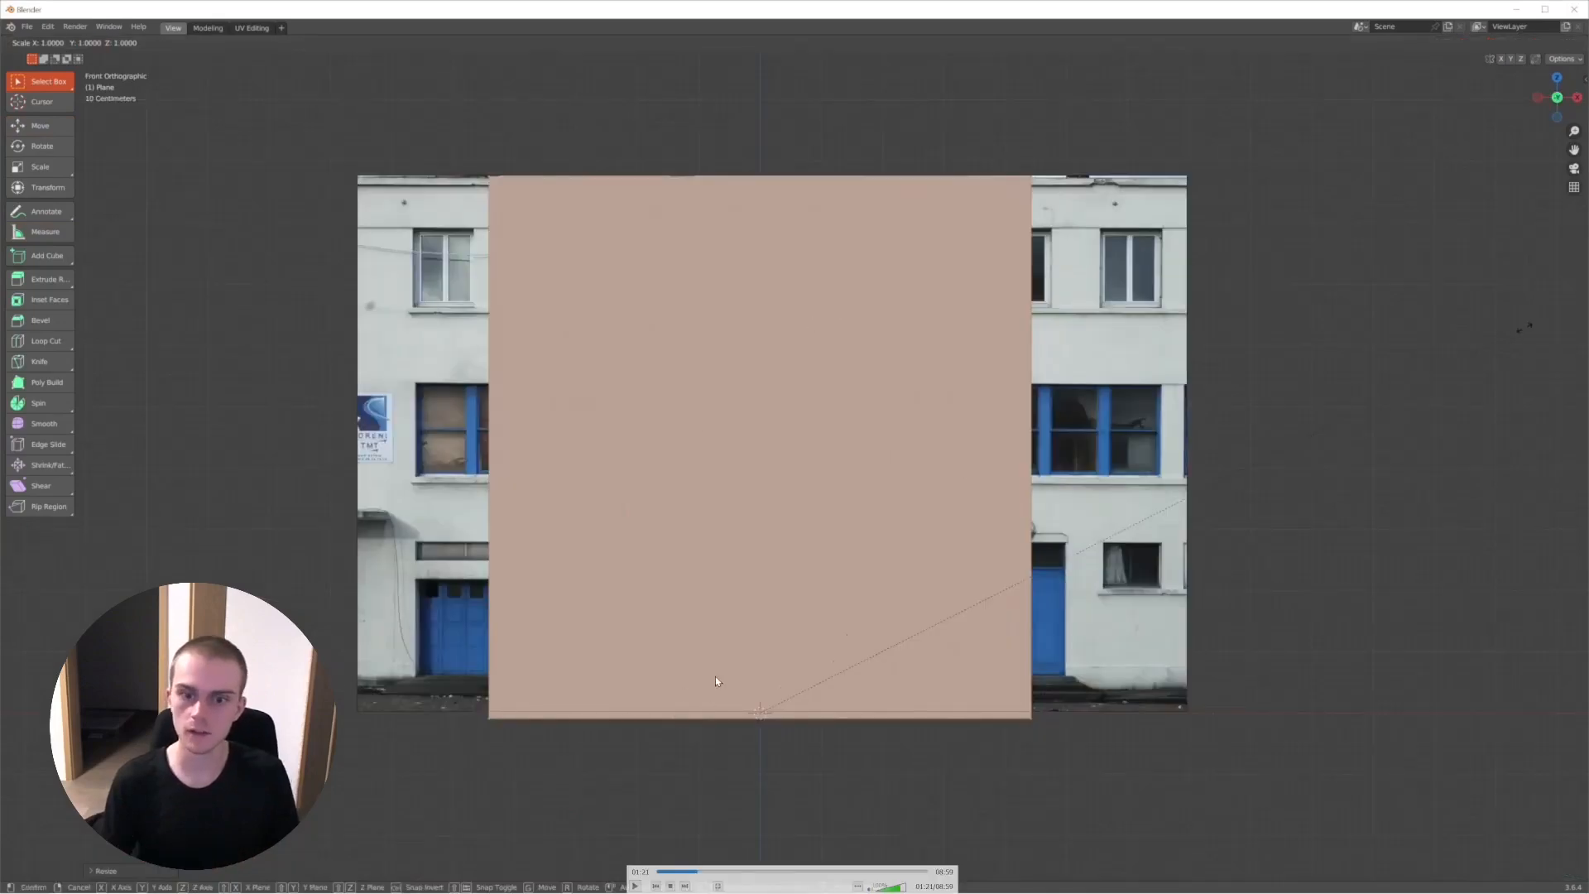
- Play the building recording through the scaling of the plane along X, pause it and leave full screen
key("space")
key("x")
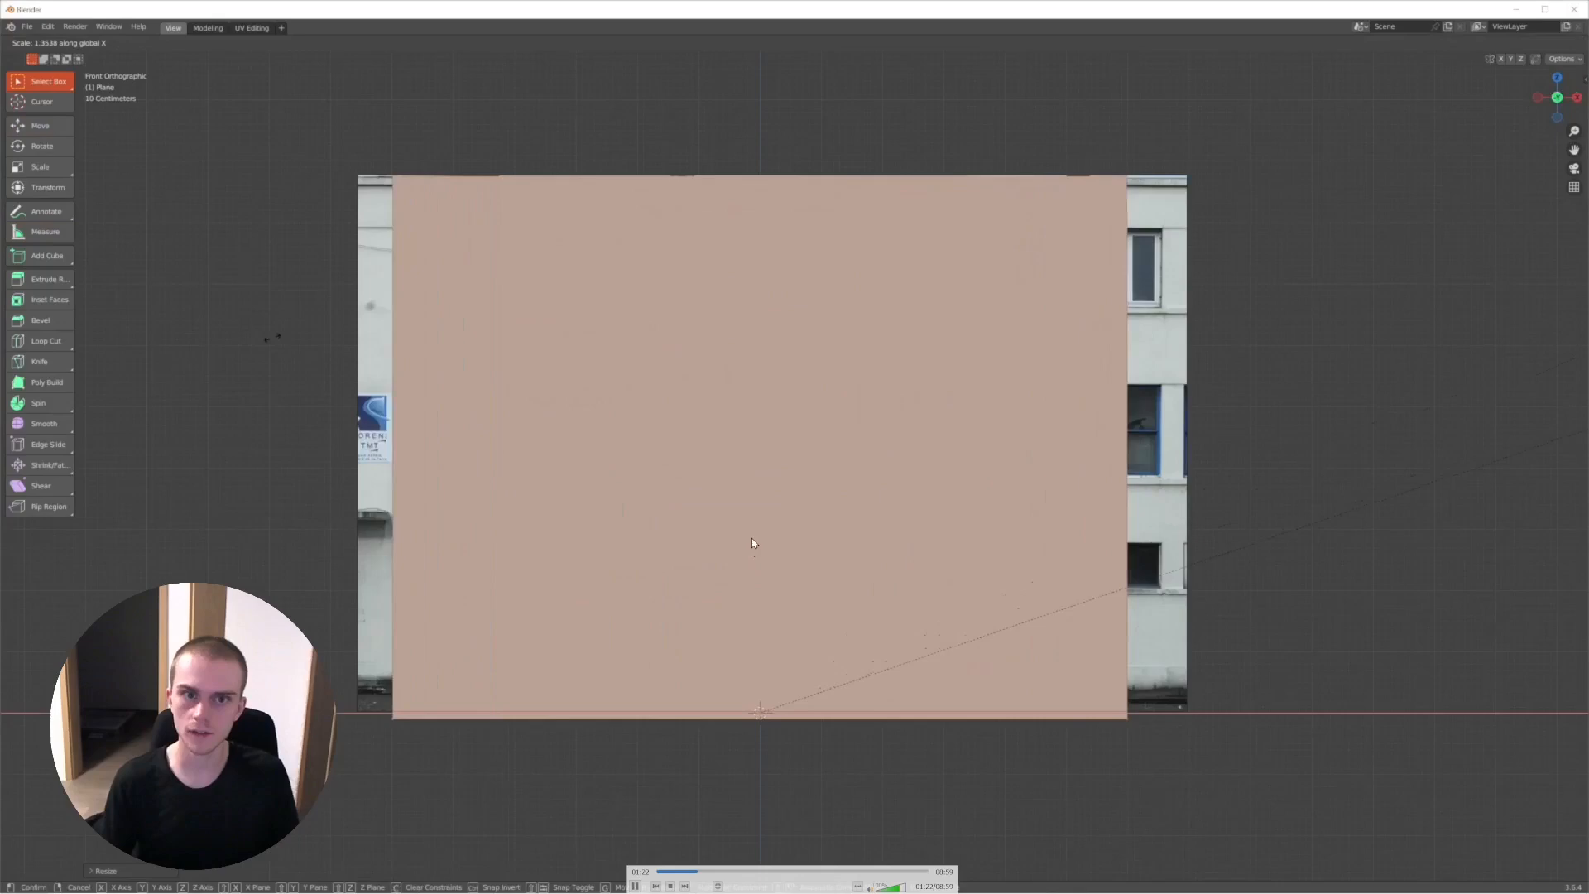
key("space")
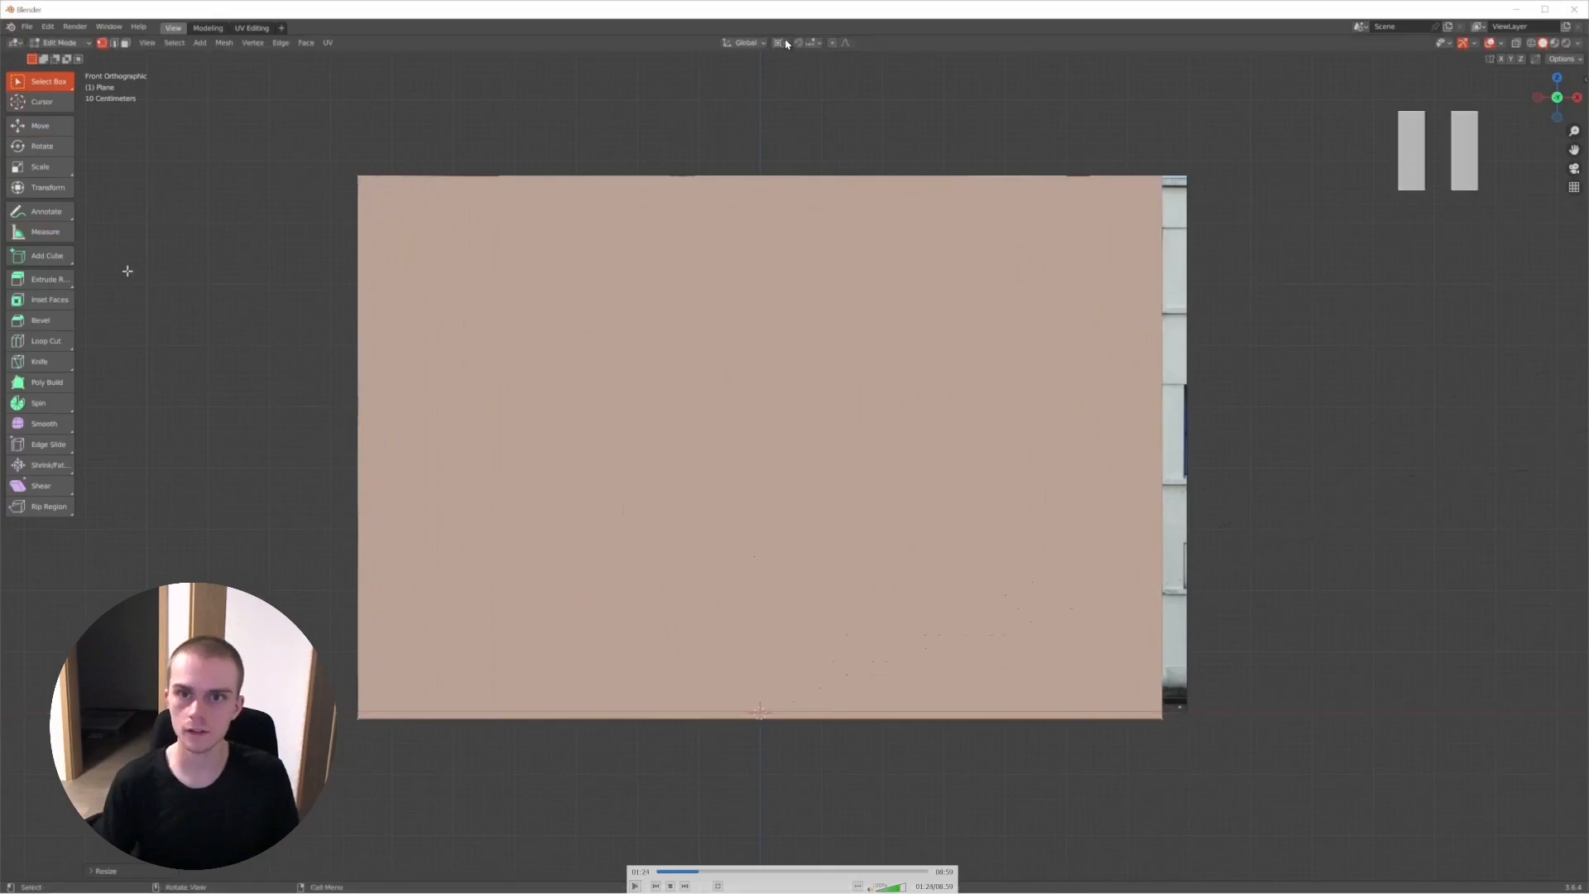
key("Escape")
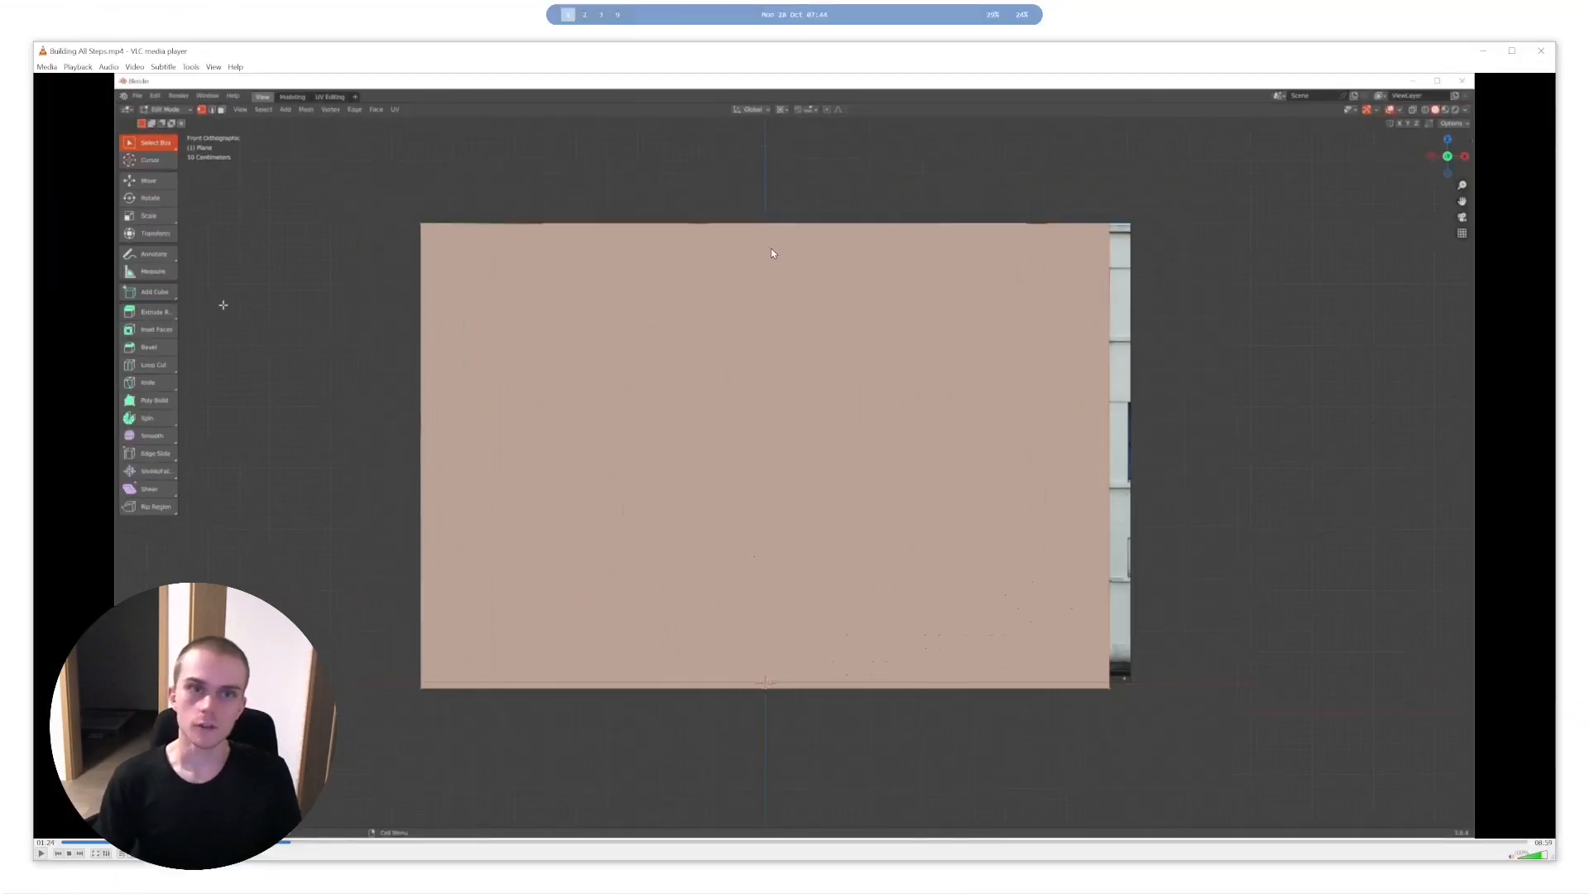
- Switch to the empty Blender scene, set the transform pivot to 3D Cursor and add a plane
key("super")
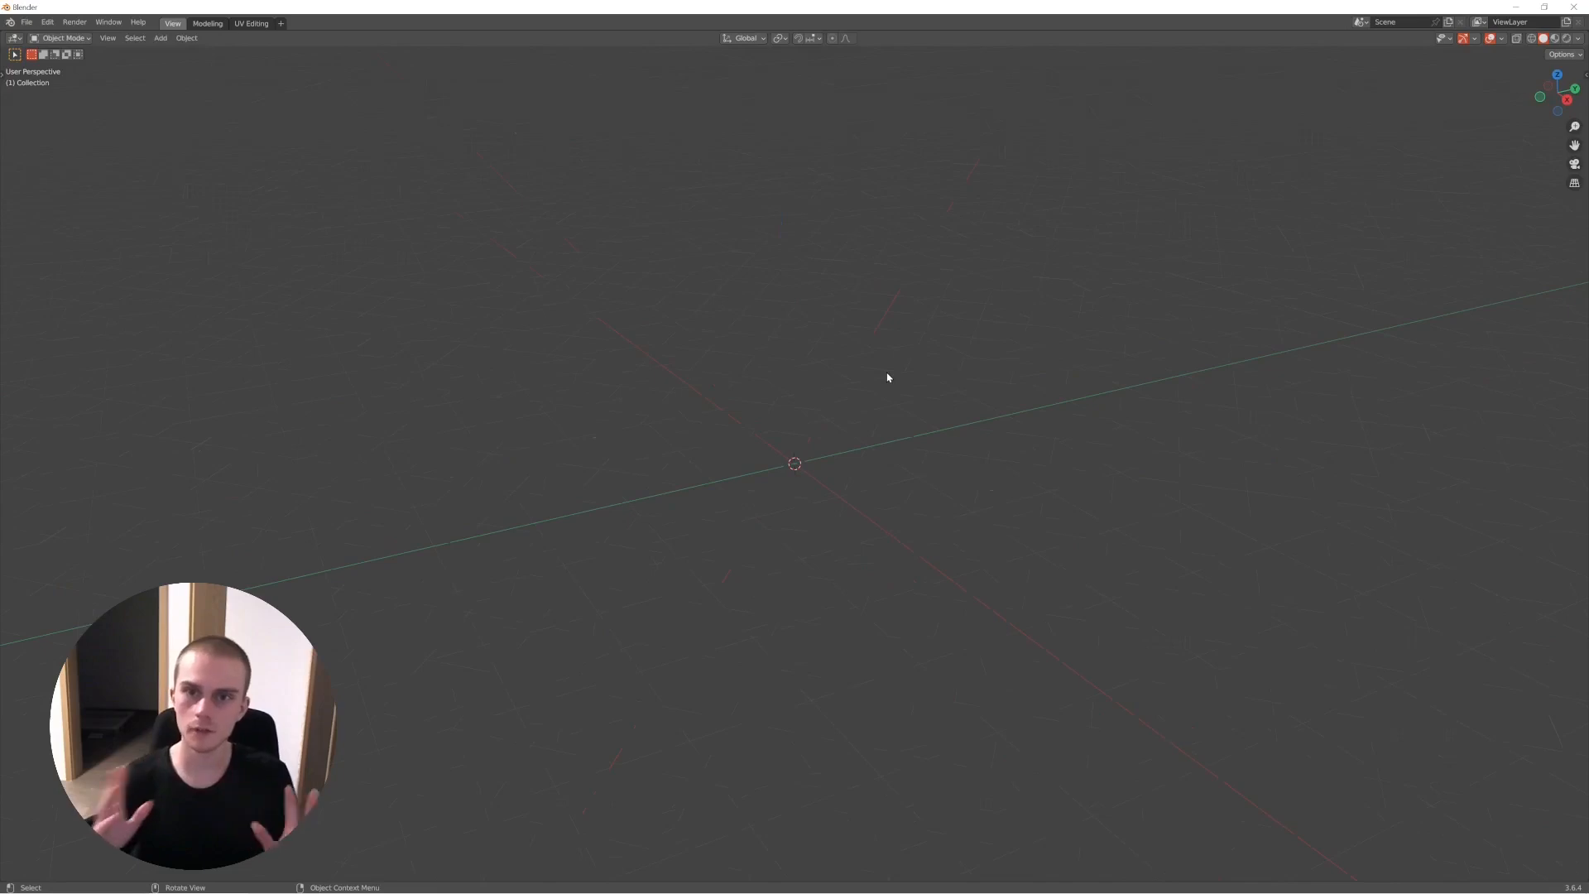
left_click(781, 38)
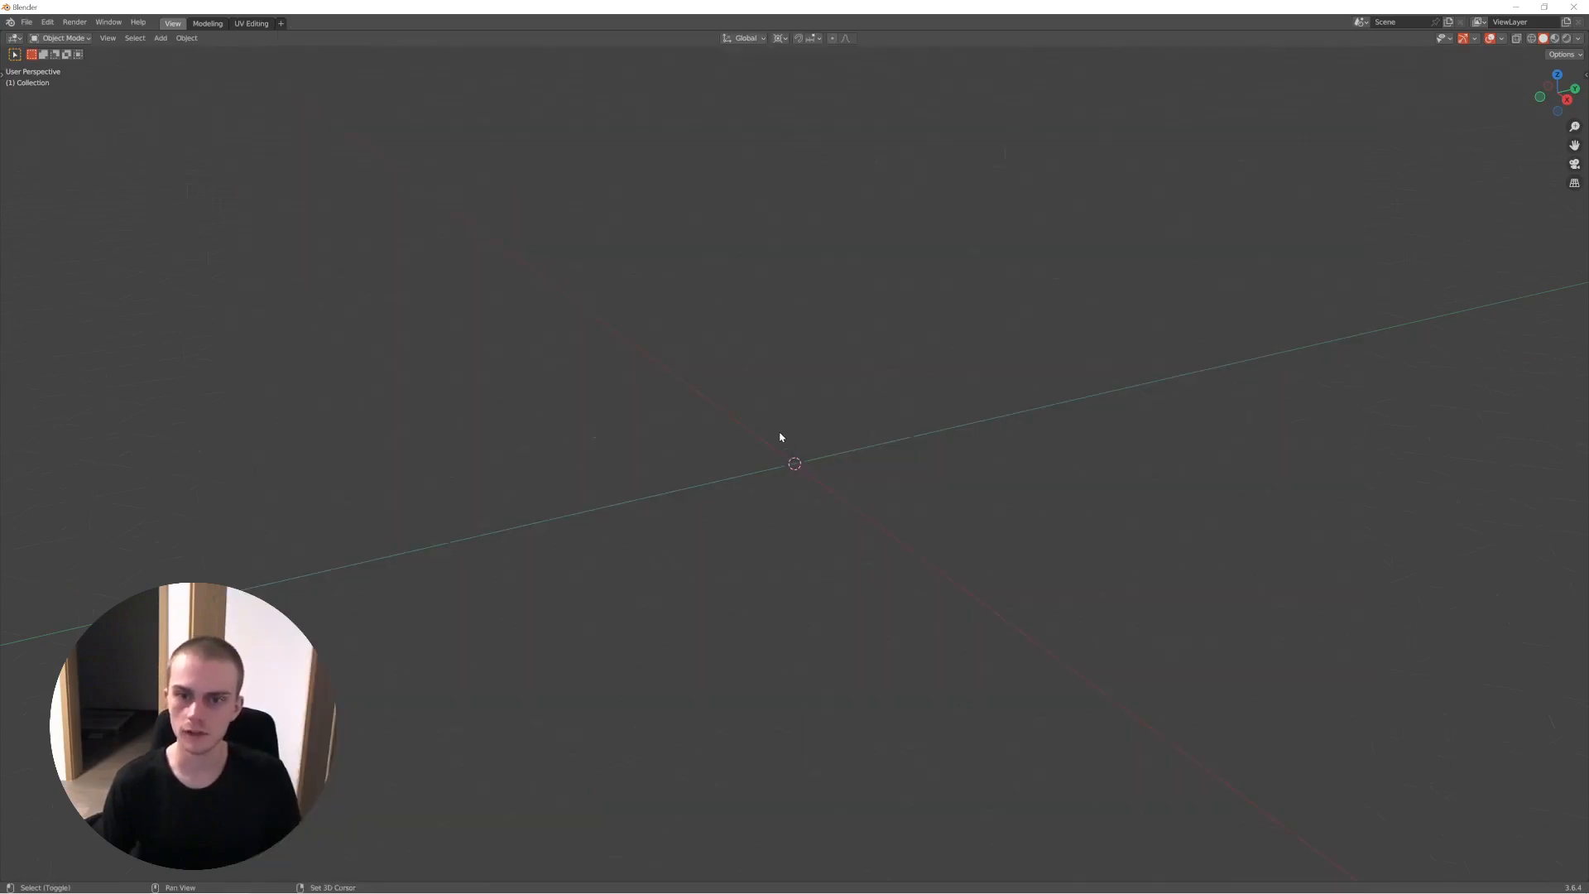
key("shift+a")
left_click(820, 434)
- Enter Edit Mode on the plane and move its geometry up, away from the 3D cursor
key("Tab")
key("g")
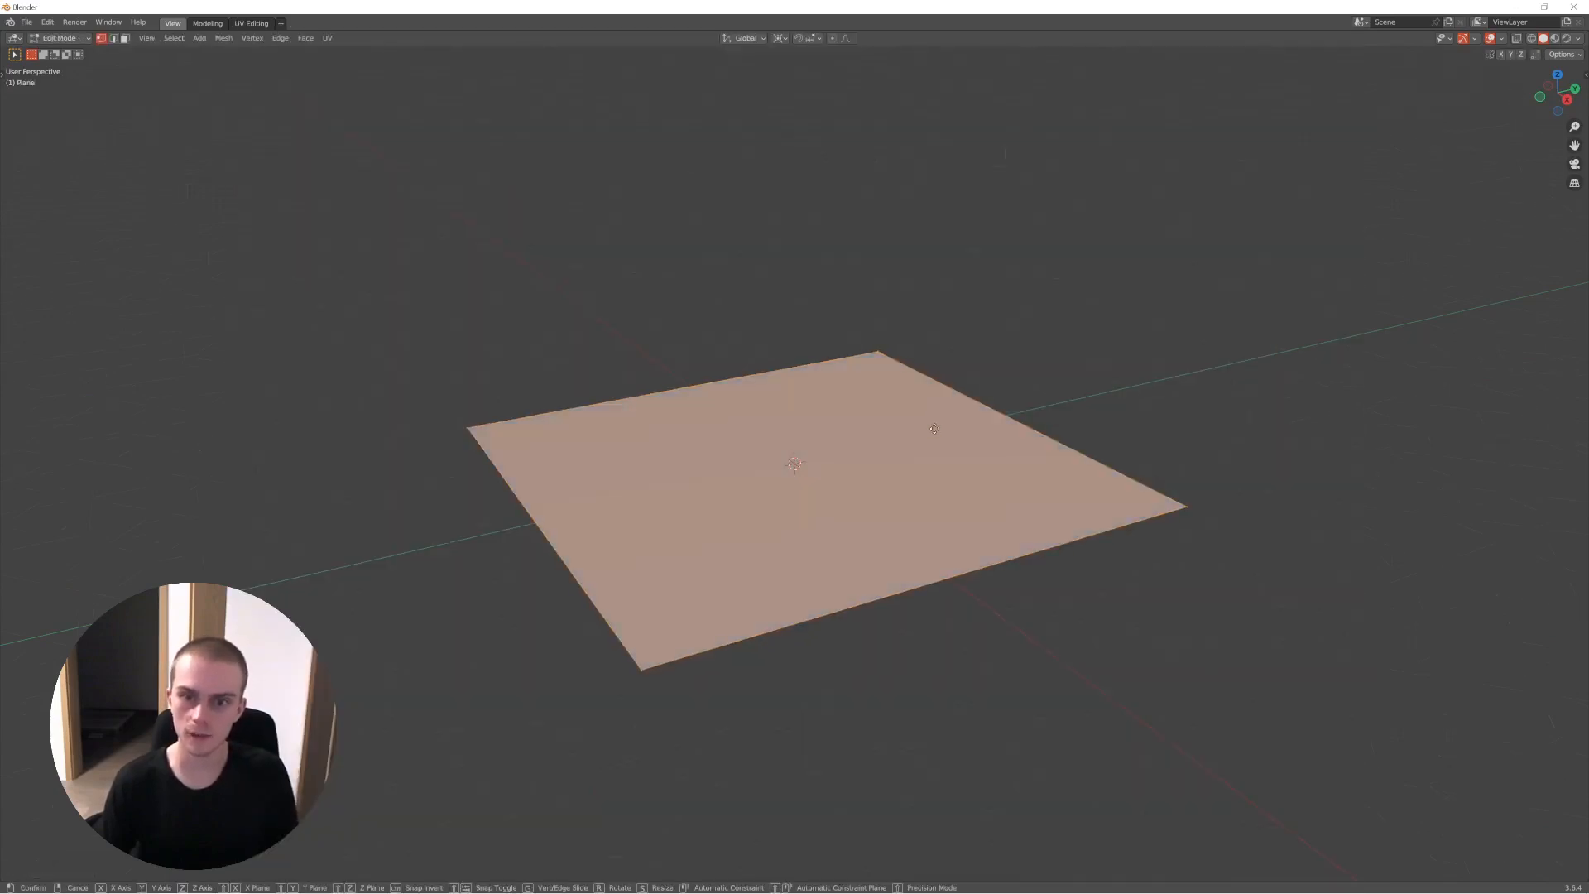
left_click(940, 169)
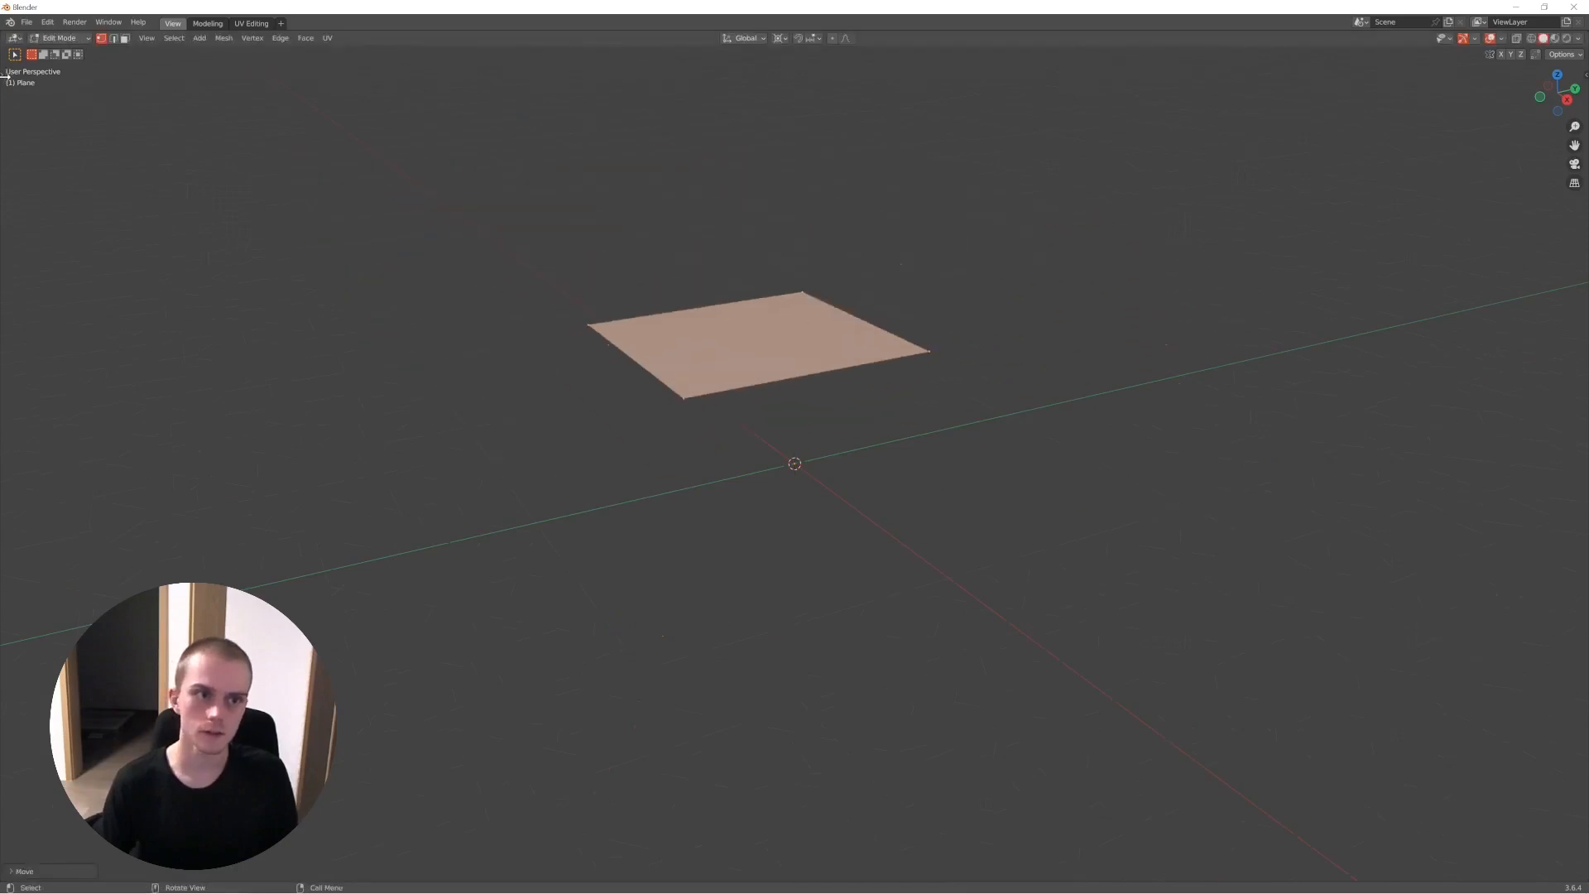
- Show the toolbar, activate the Move tool and narrow the toolbar back to icons only
left_click(4, 76)
left_click(41, 97)
left_click(34, 124)
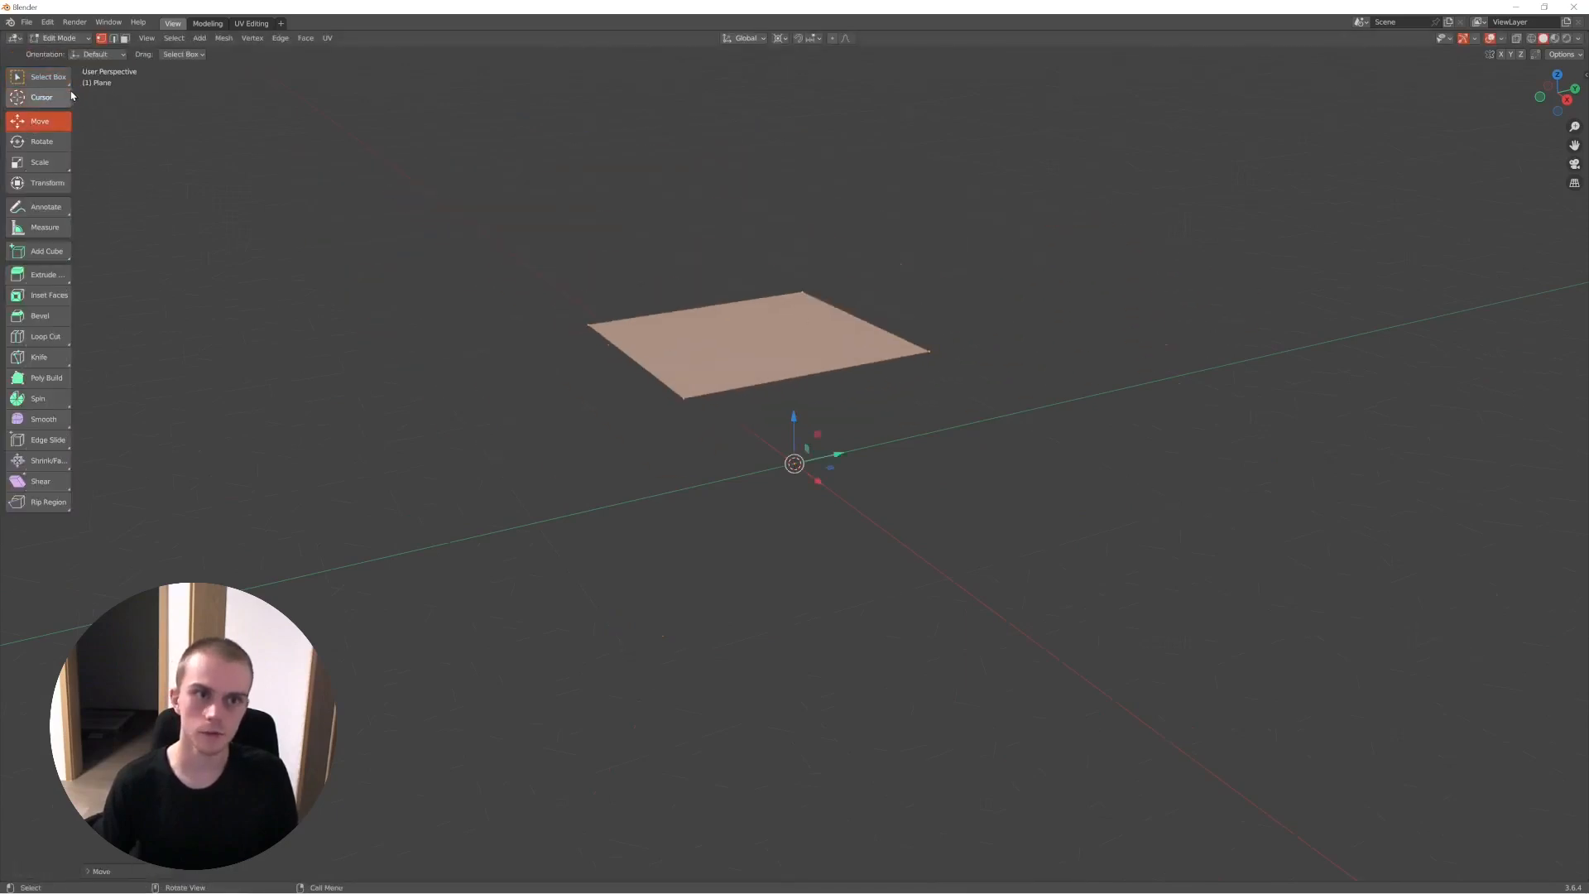
left_click_drag(71, 97, 30, 97)
- Move the plane with the gizmo at the 3D cursor so that it lies below the world origin
left_click_drag(795, 420, 792, 614)
key("ctrl+z")
middle_click_drag(795, 411, 666, 473)
mouse_move(802, 530)
middle_mouse_down()
mouse_move(869, 525)
mouse_move(791, 557)
mouse_move(794, 538)
middle_mouse_up()
- Try scaling the plane with 3D Cursor as the transform pivot
left_click(779, 38)
left_click(777, 44)
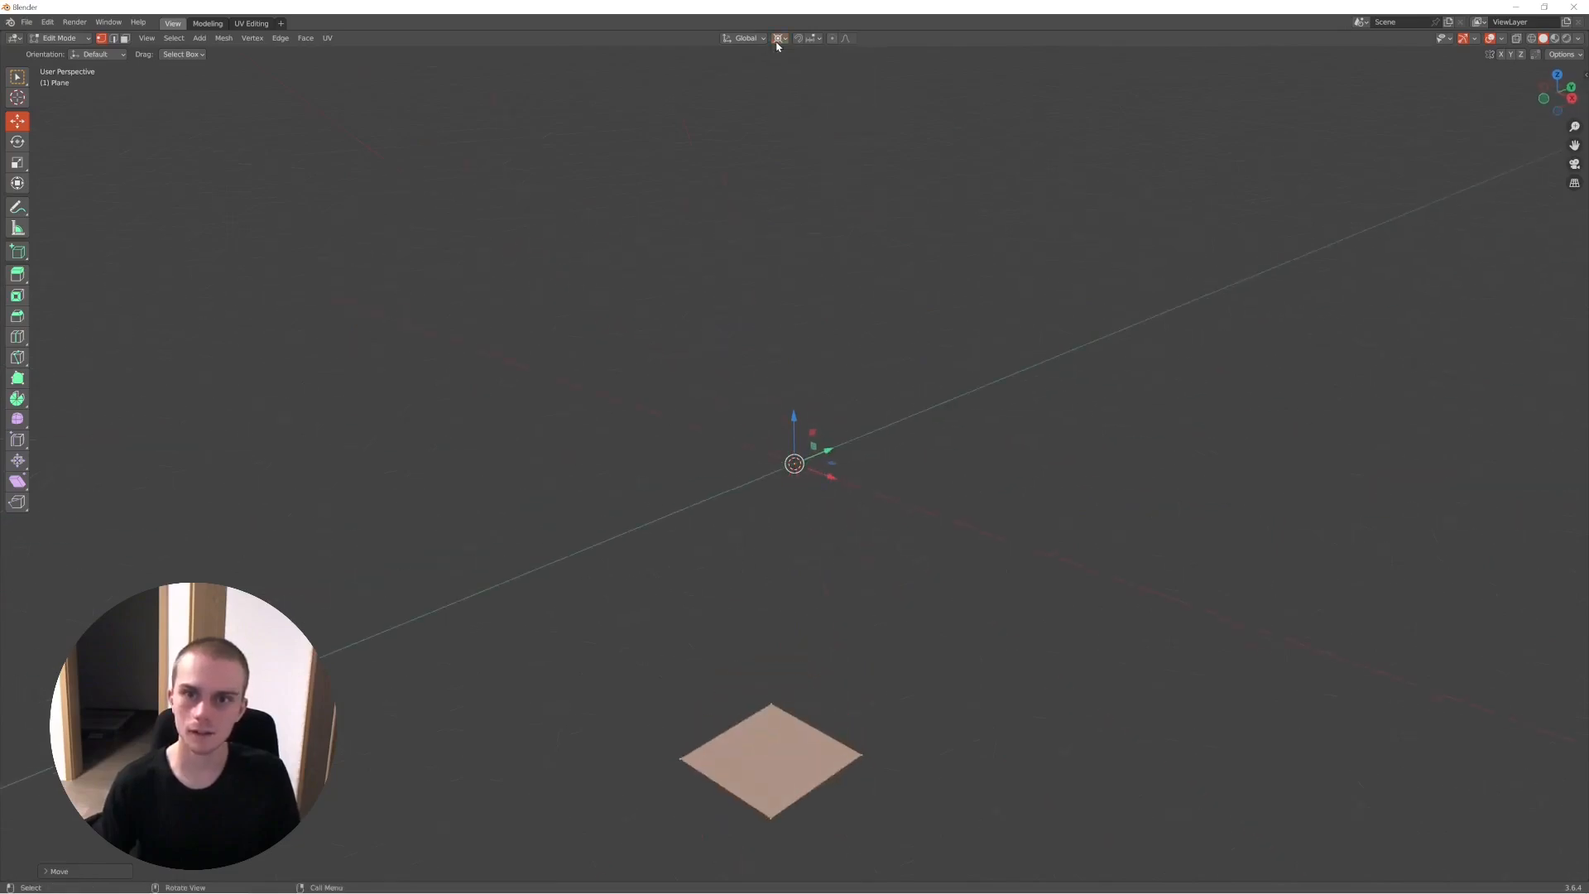
mouse_move(905, 441)
middle_mouse_down()
mouse_move(780, 454)
mouse_move(908, 429)
mouse_move(911, 453)
middle_mouse_up()
key("s")
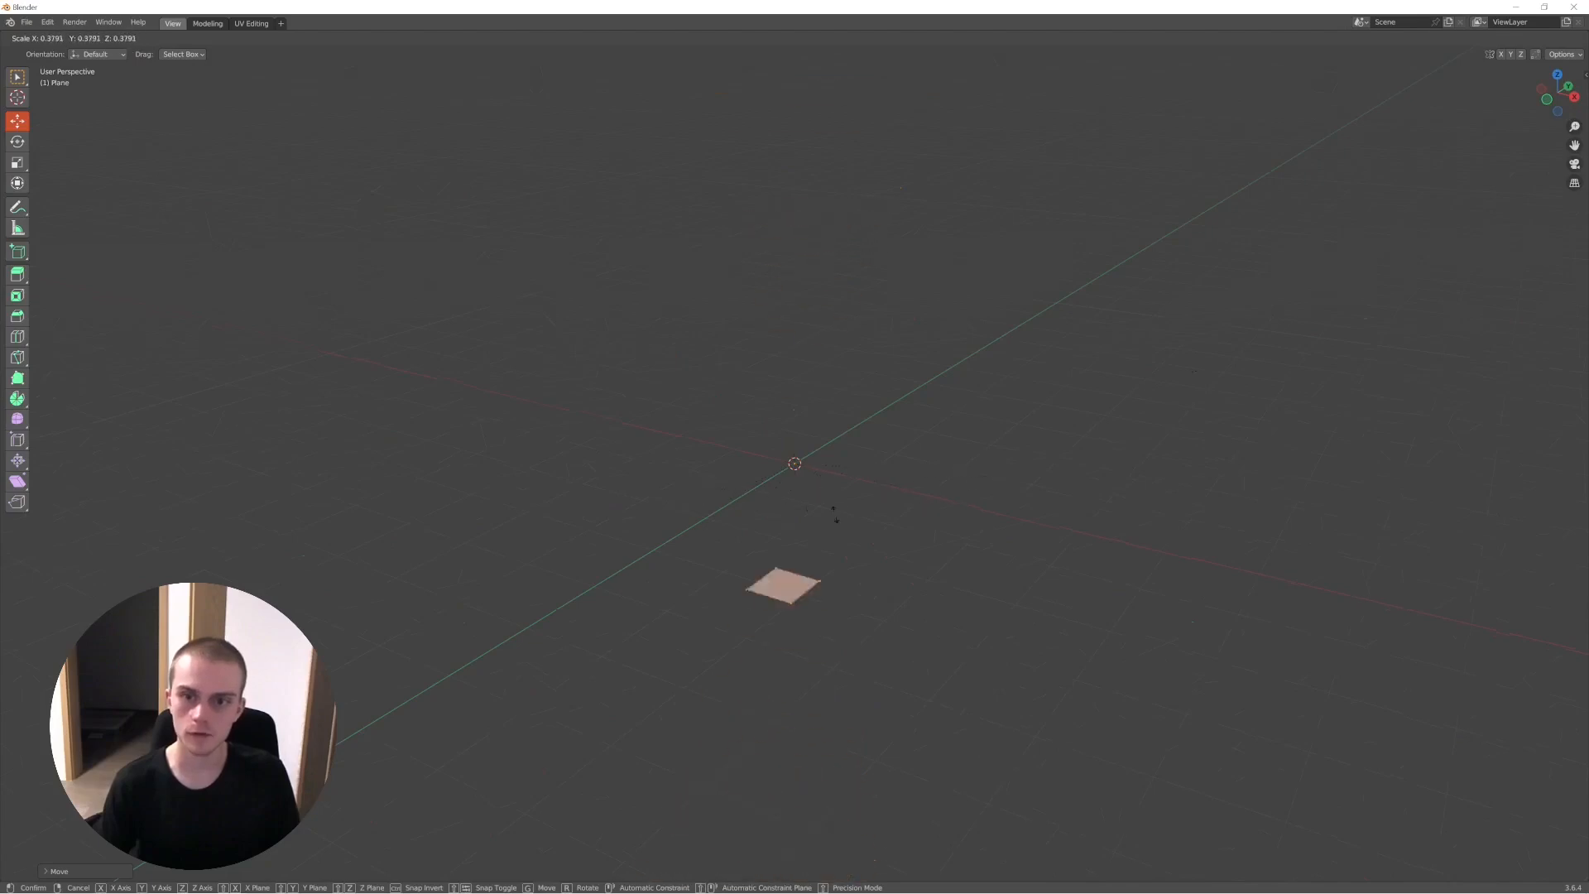
key("Escape")
- Set the transform pivot to Median Point and test scaling the plane around its own centre
left_click(779, 39)
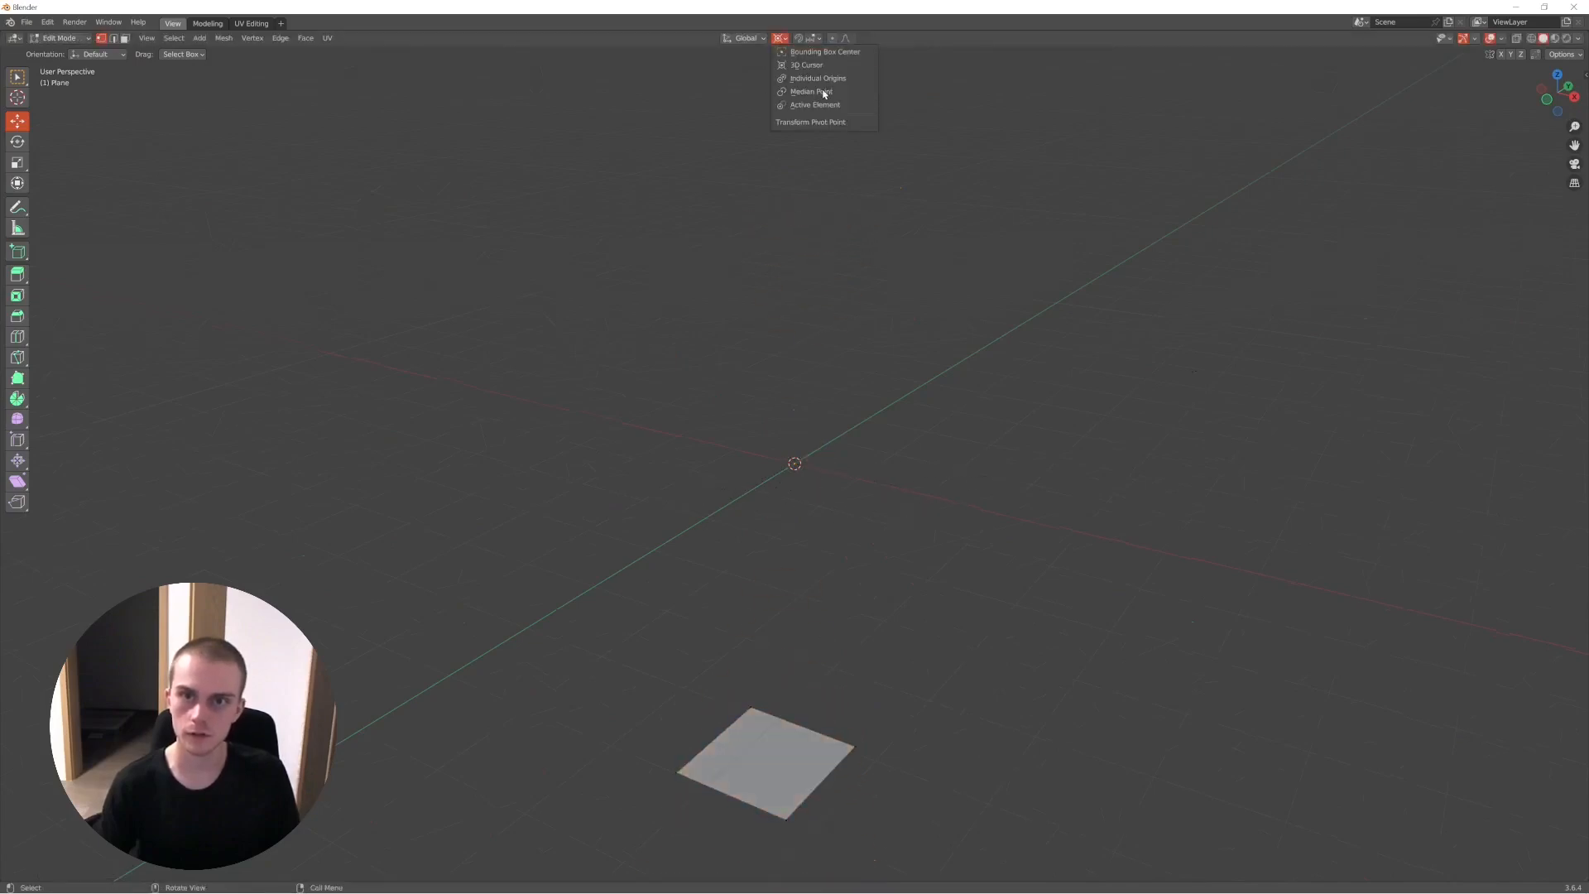
left_click(810, 91)
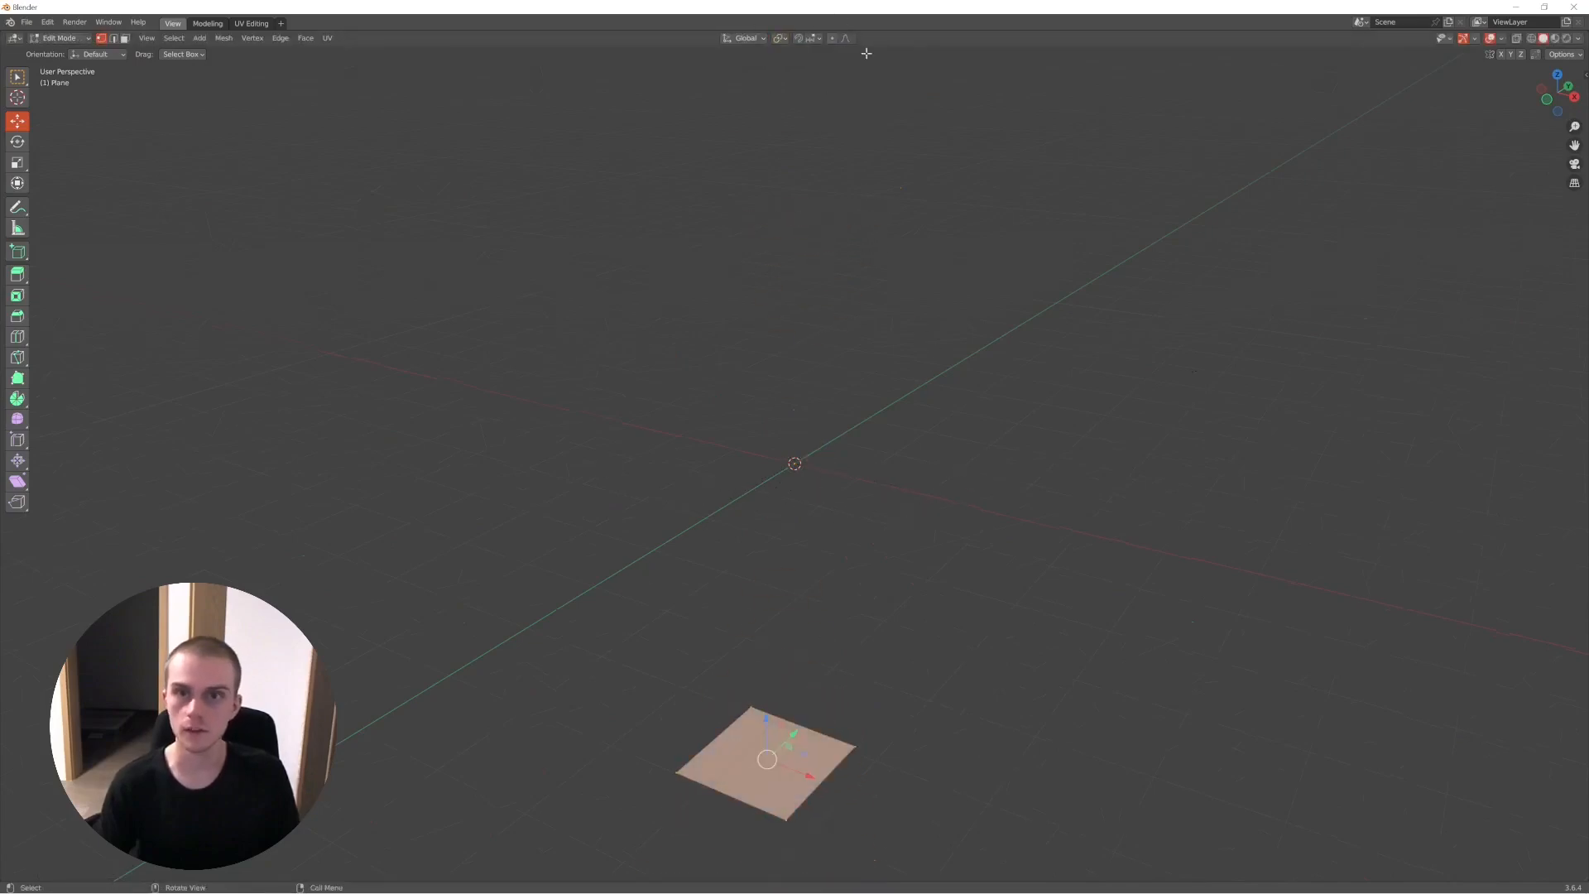
key("s")
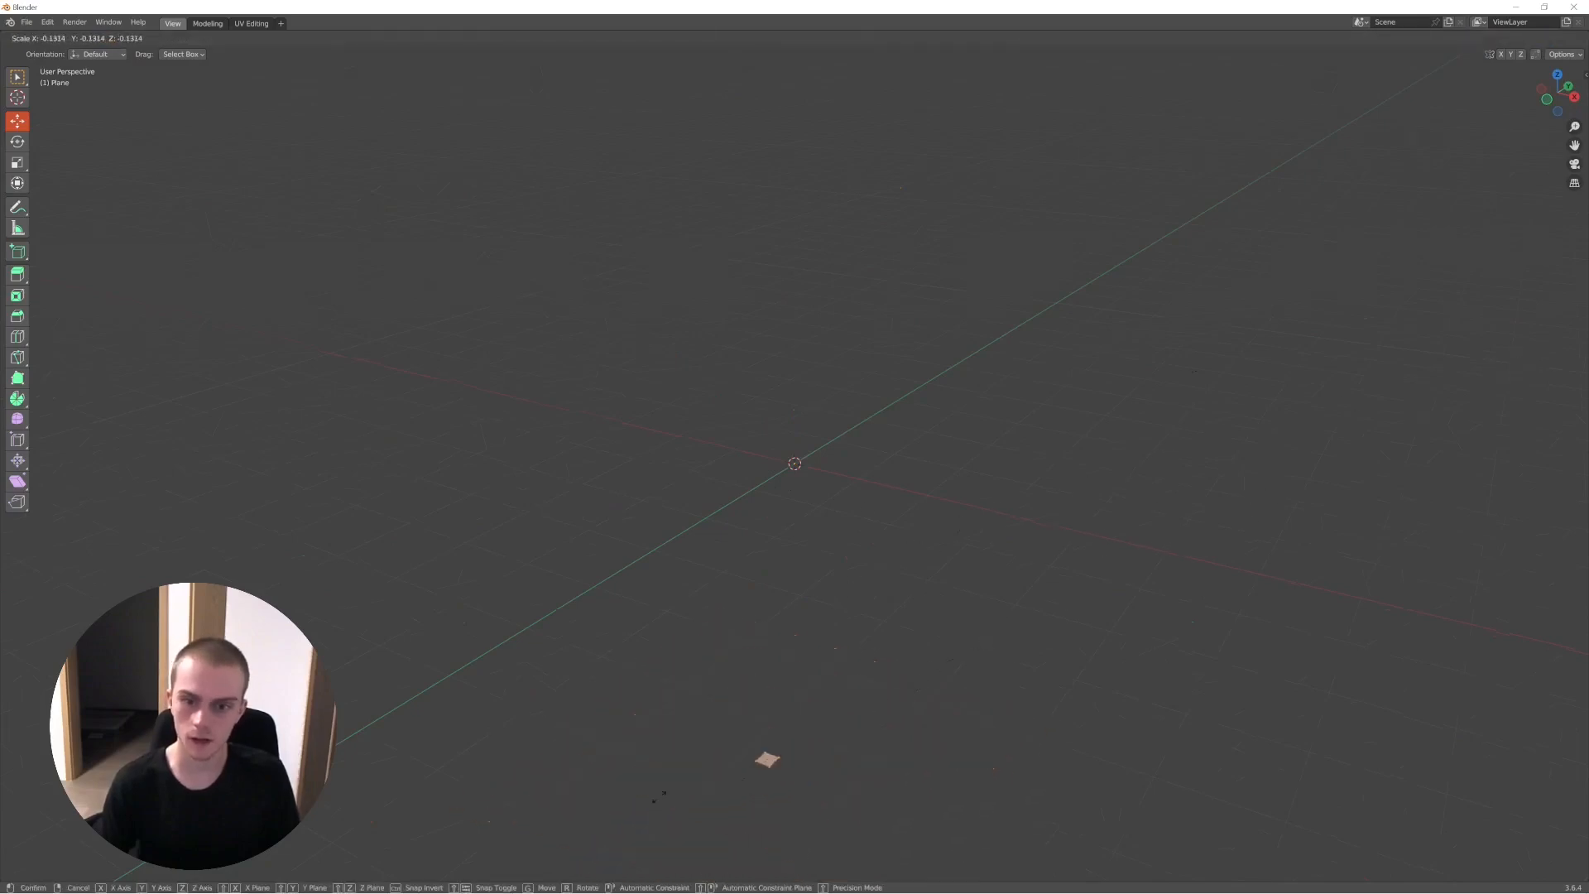
right_click(1096, 649)
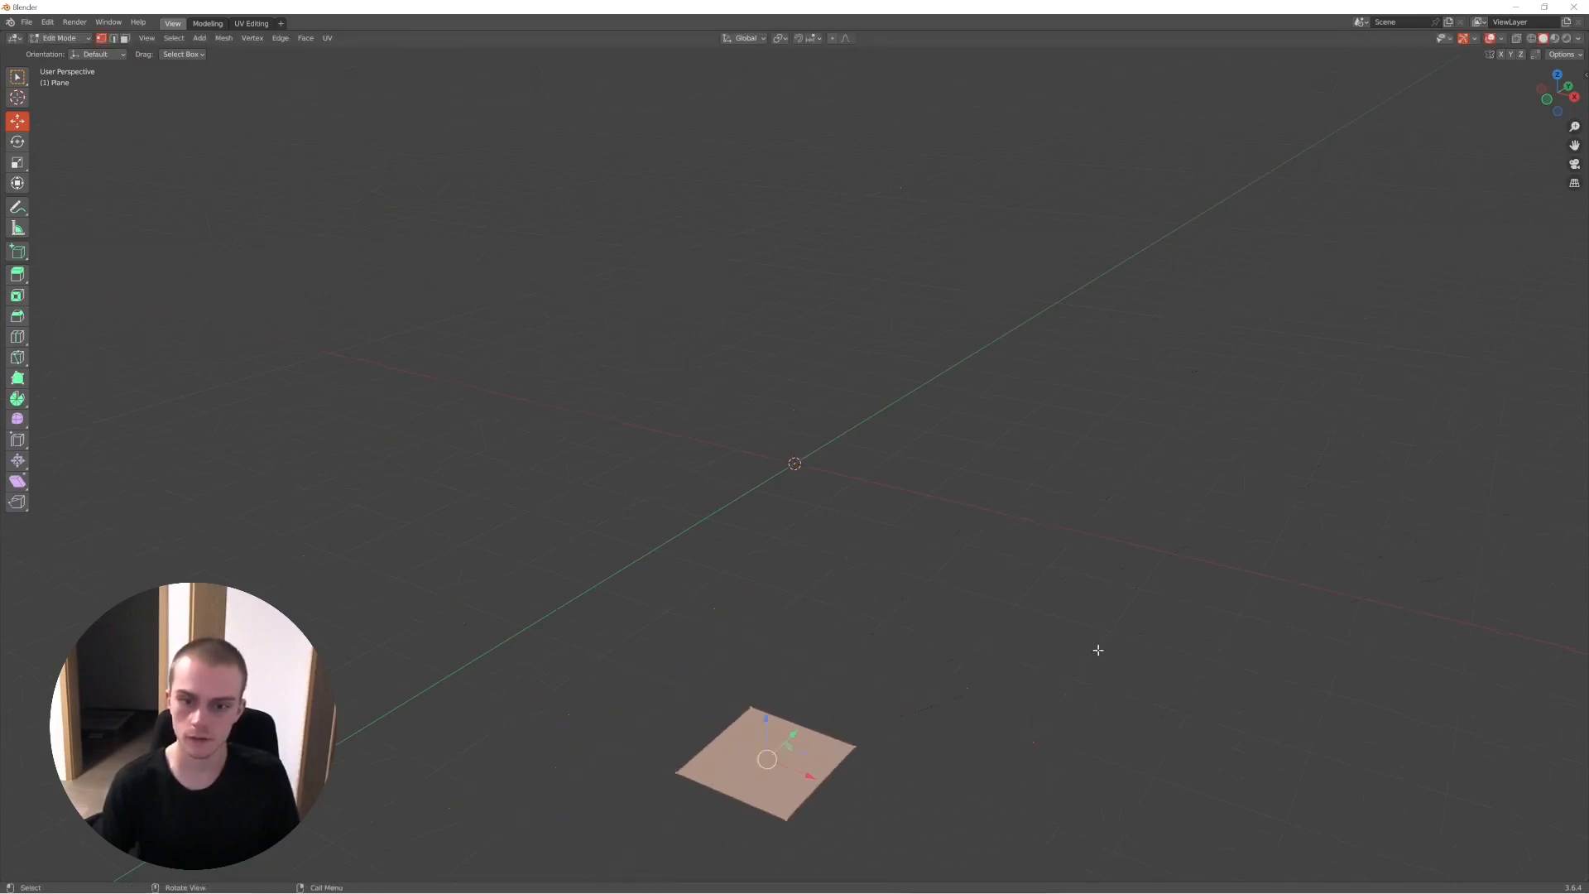
- Move the plane up beside the 3D cursor and scale it about its median point
key("g")
left_click(930, 246)
key("s")
left_click(997, 411)
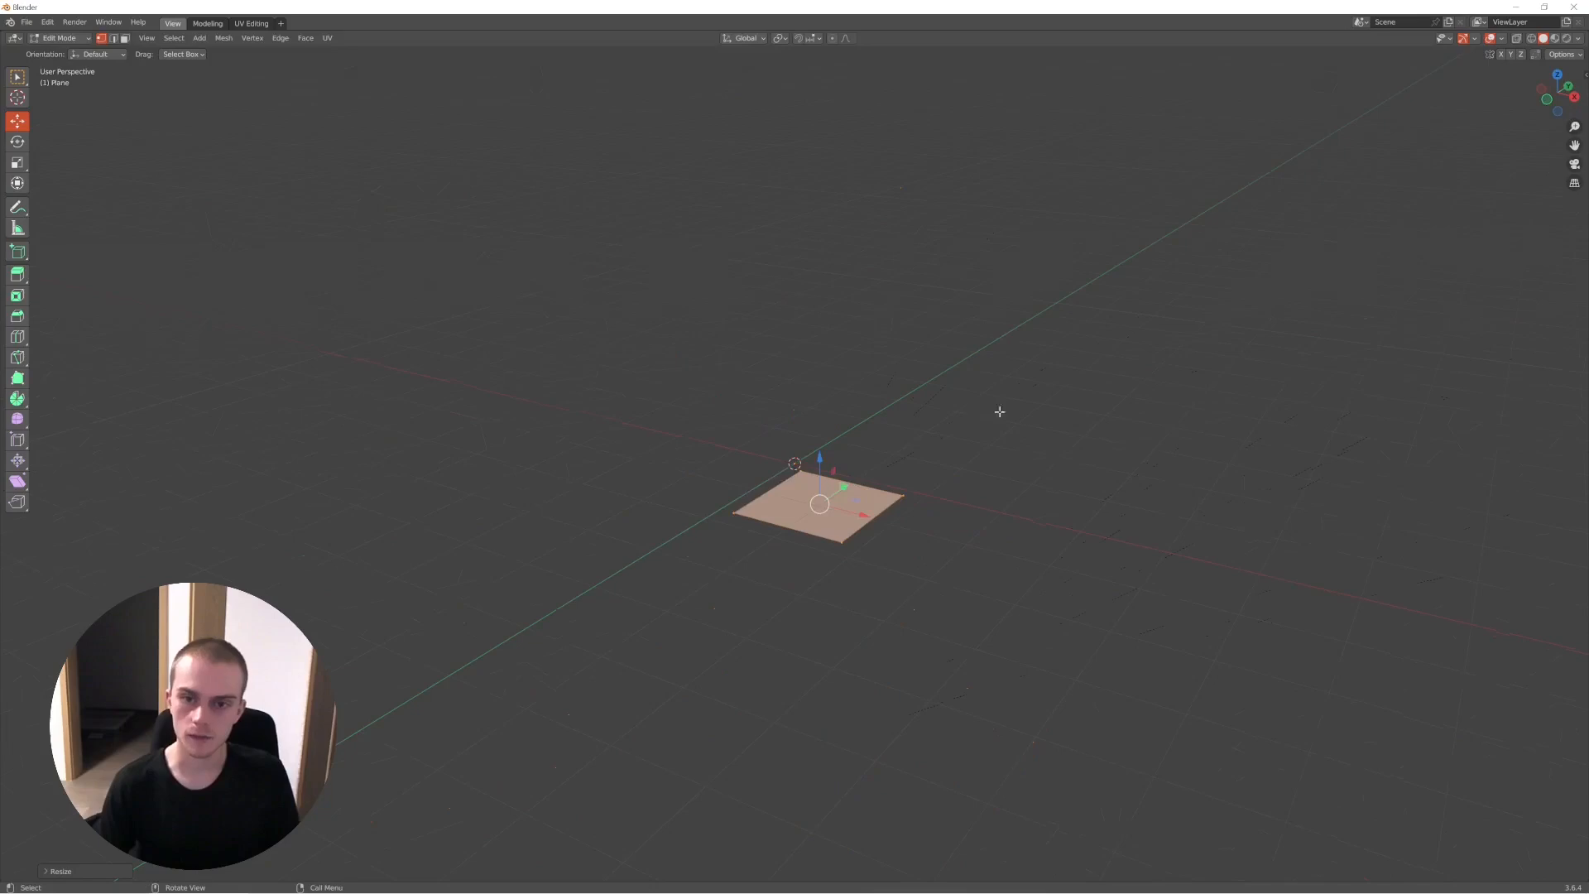
- Try scaling only some of the plane's corner vertices about their median point
middle_click_drag(997, 412, 885, 273)
left_click_drag(886, 273, 778, 407)
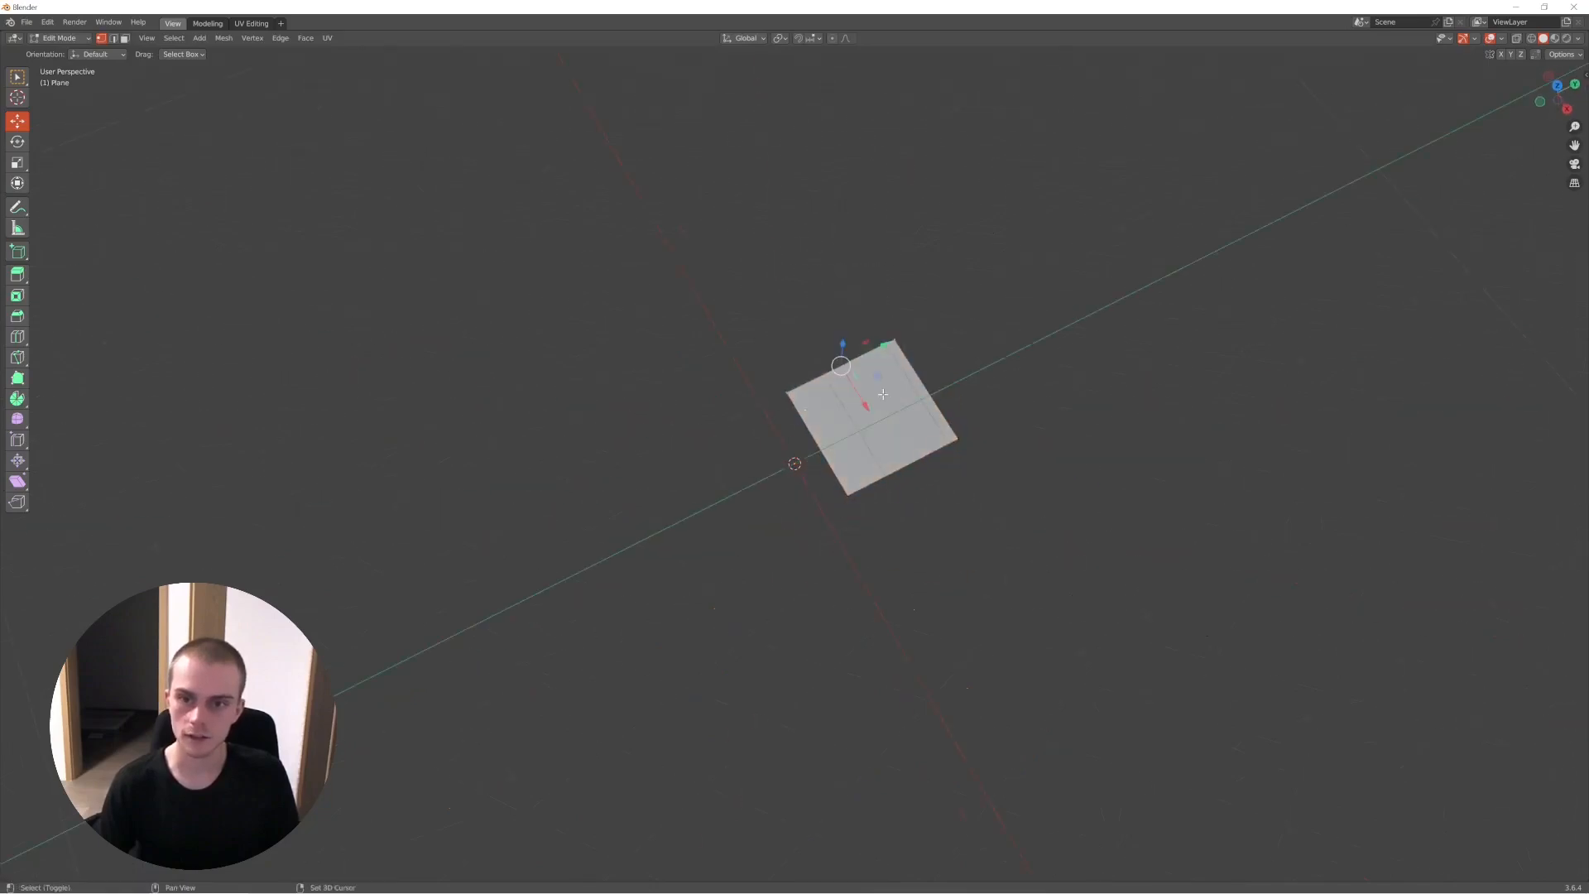
left_click_drag(1015, 401, 945, 452, "shift")
key("s")
left_click(900, 360)
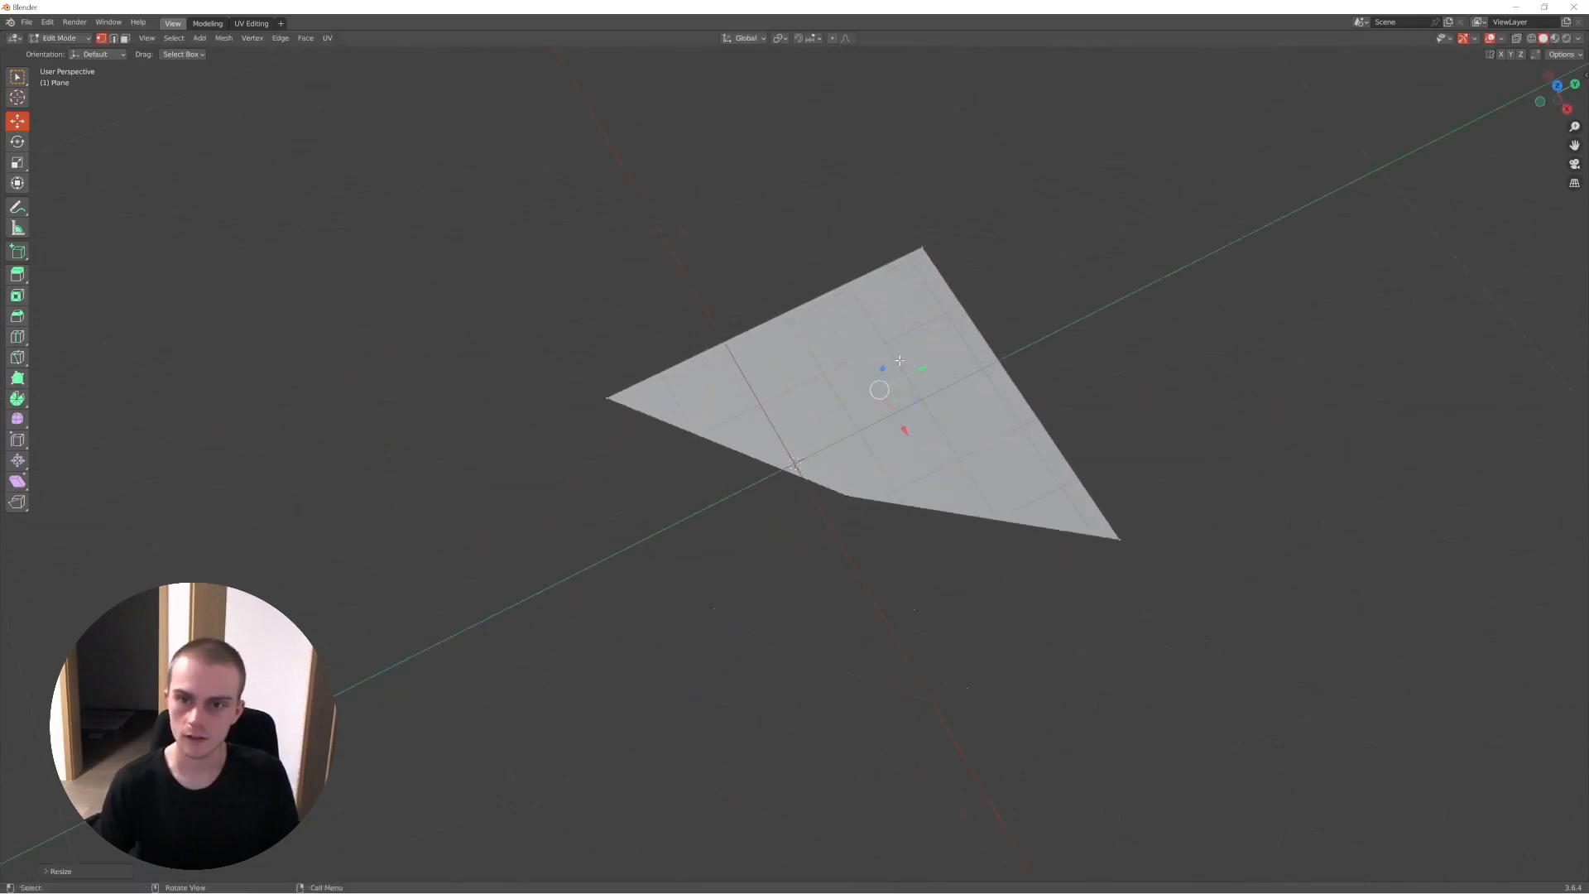
key("ctrl+z")
- Select the whole plane and try enlarging it about its median point
key("a")
key("s")
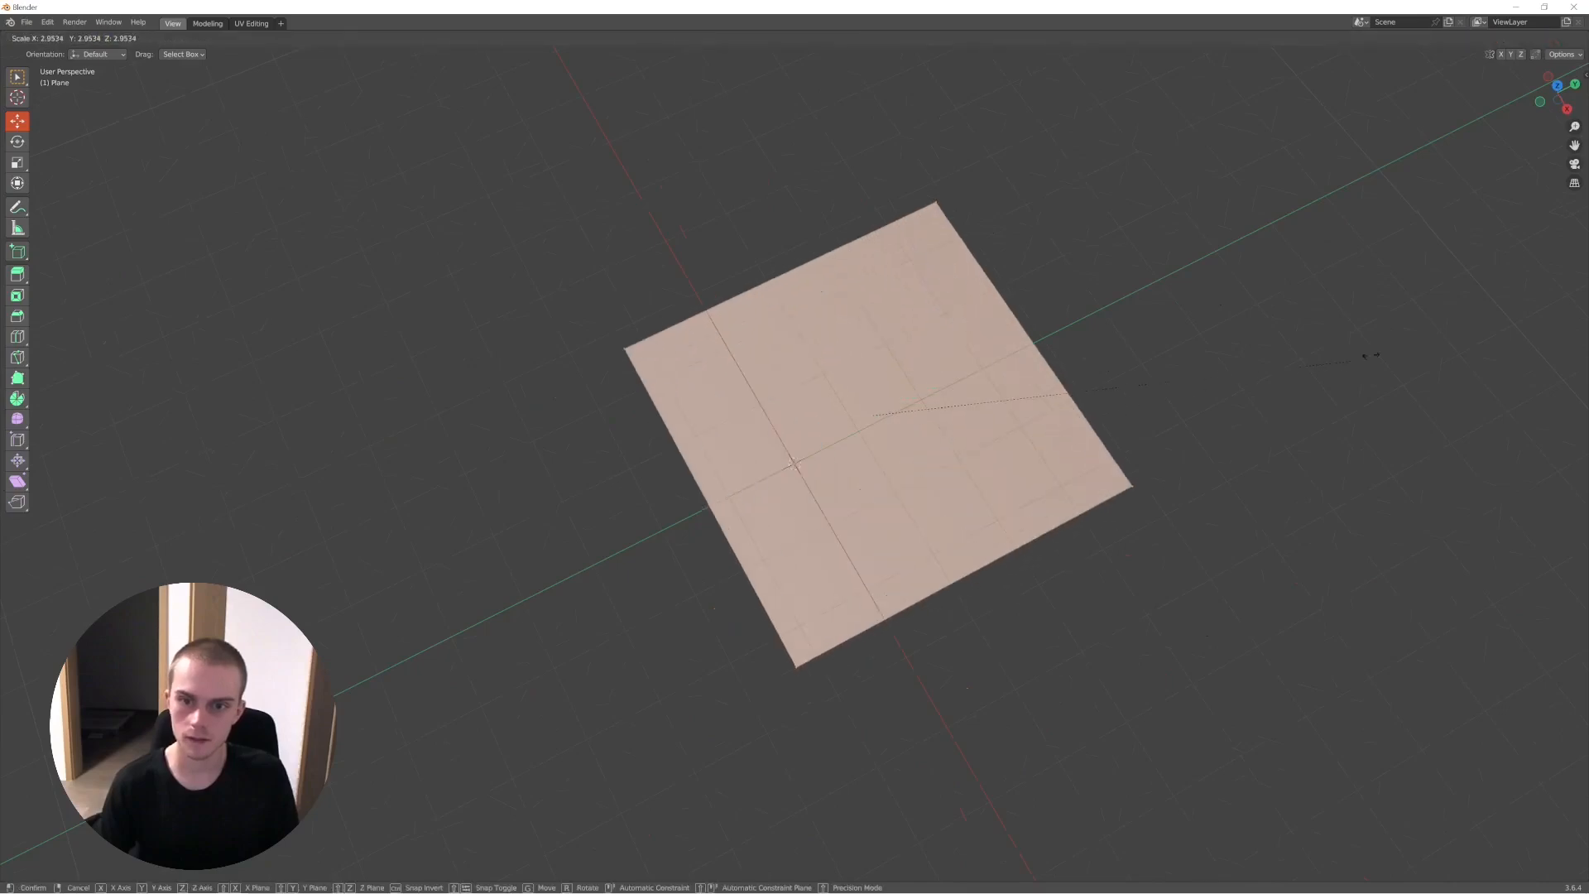
right_click(1370, 351)
key("ctrl+z")
left_click(830, 525)
middle_click_drag(830, 525, 813, 476)
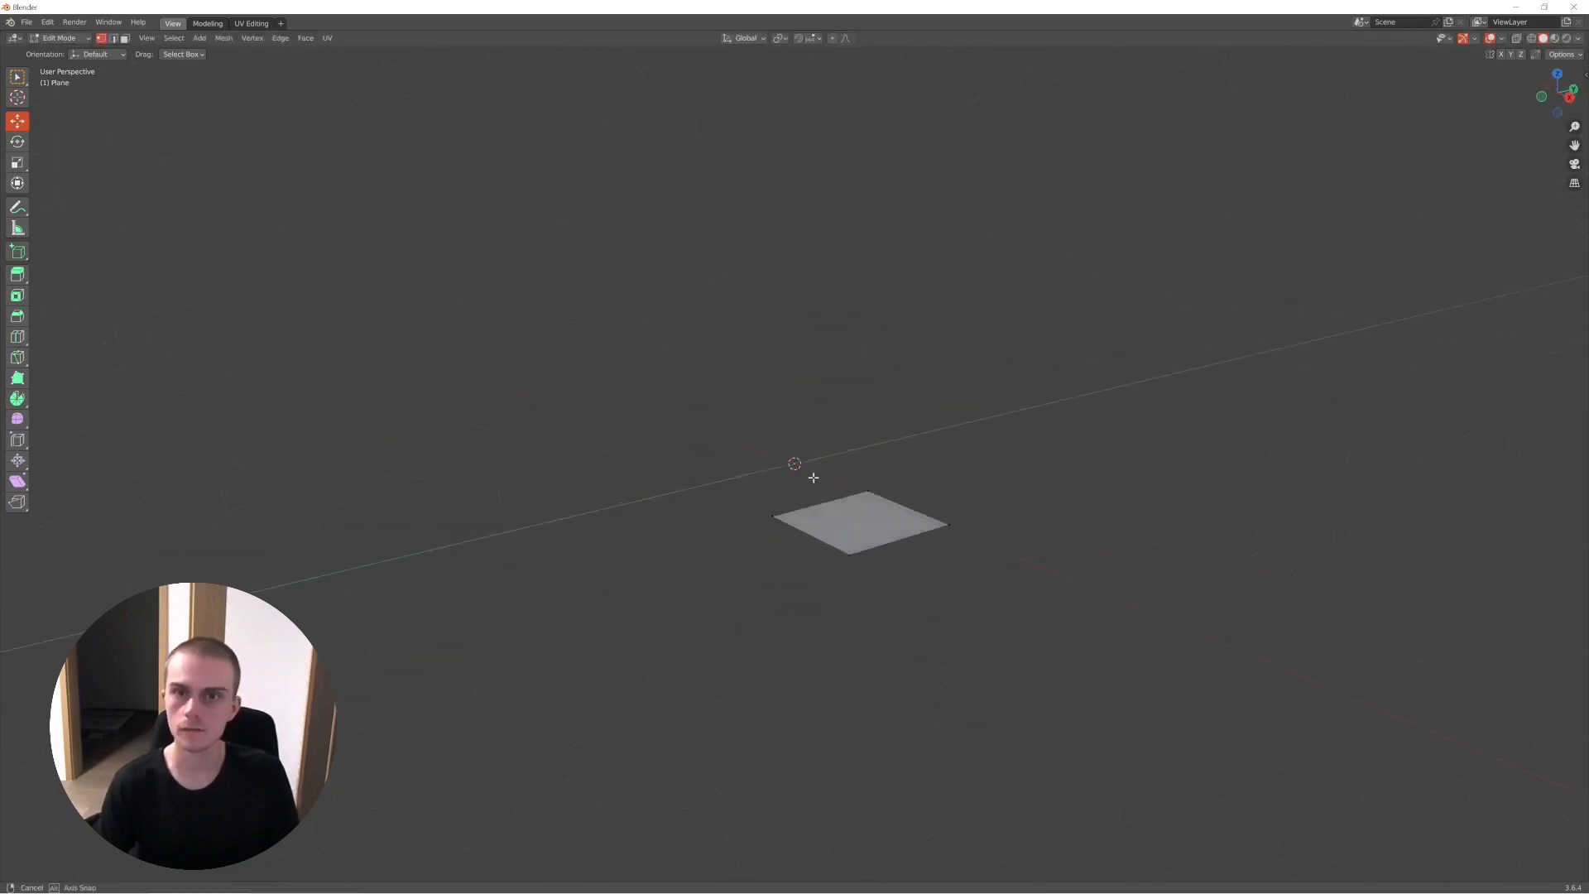
- Quit the Blender practice scene and return to the Building All Steps.mp4 recording
key("Tab")
left_click(1574, 6)
key("Escape")
key("Tab")
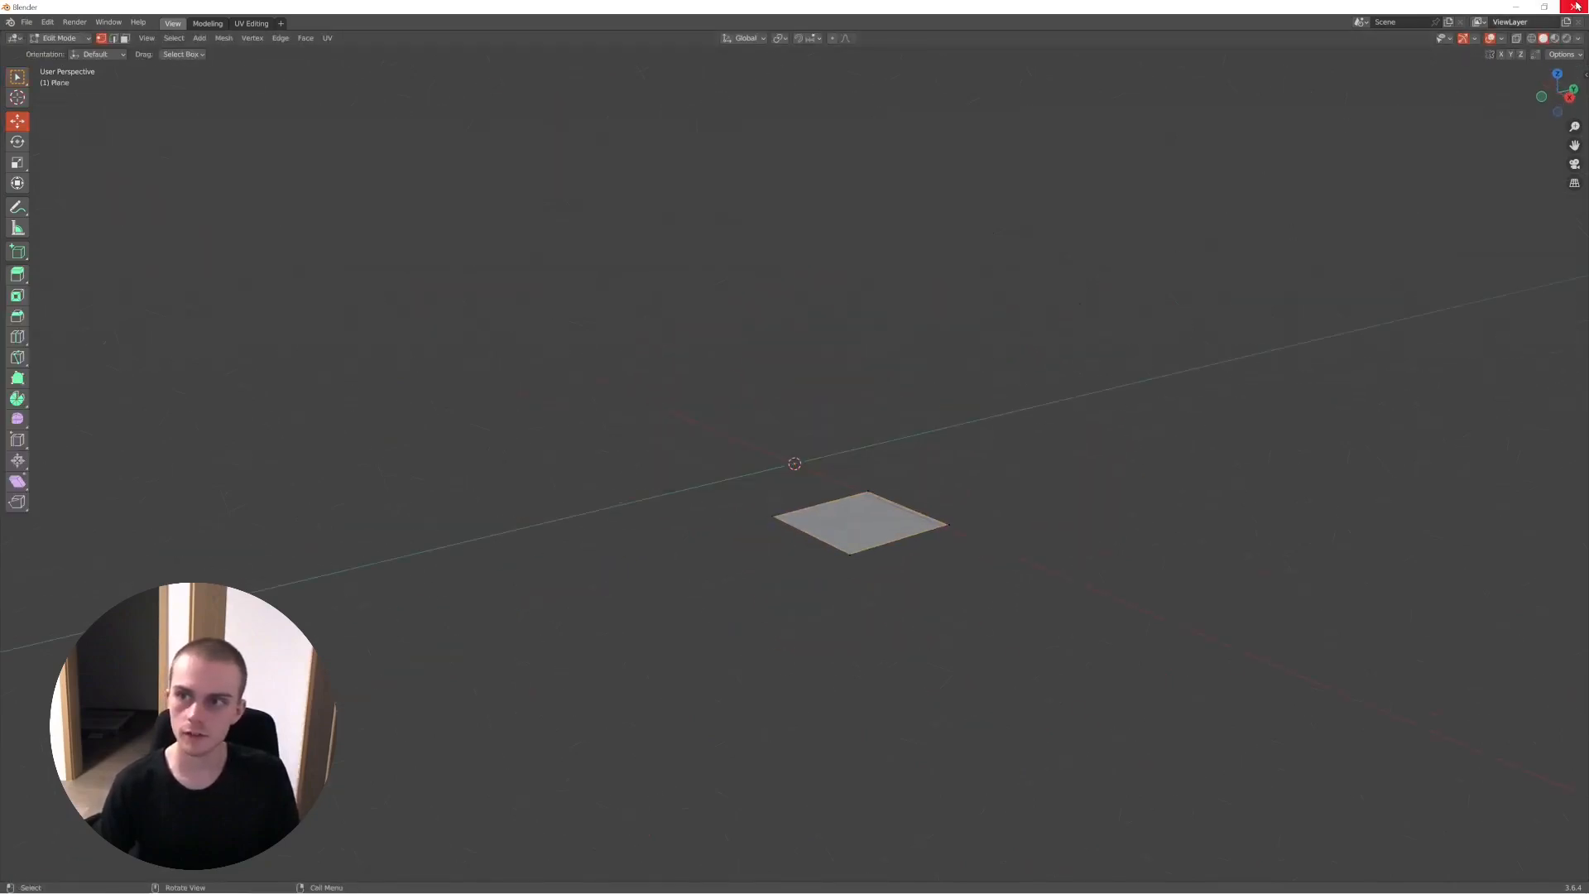
key("ctrl+q")
left_click(818, 477)
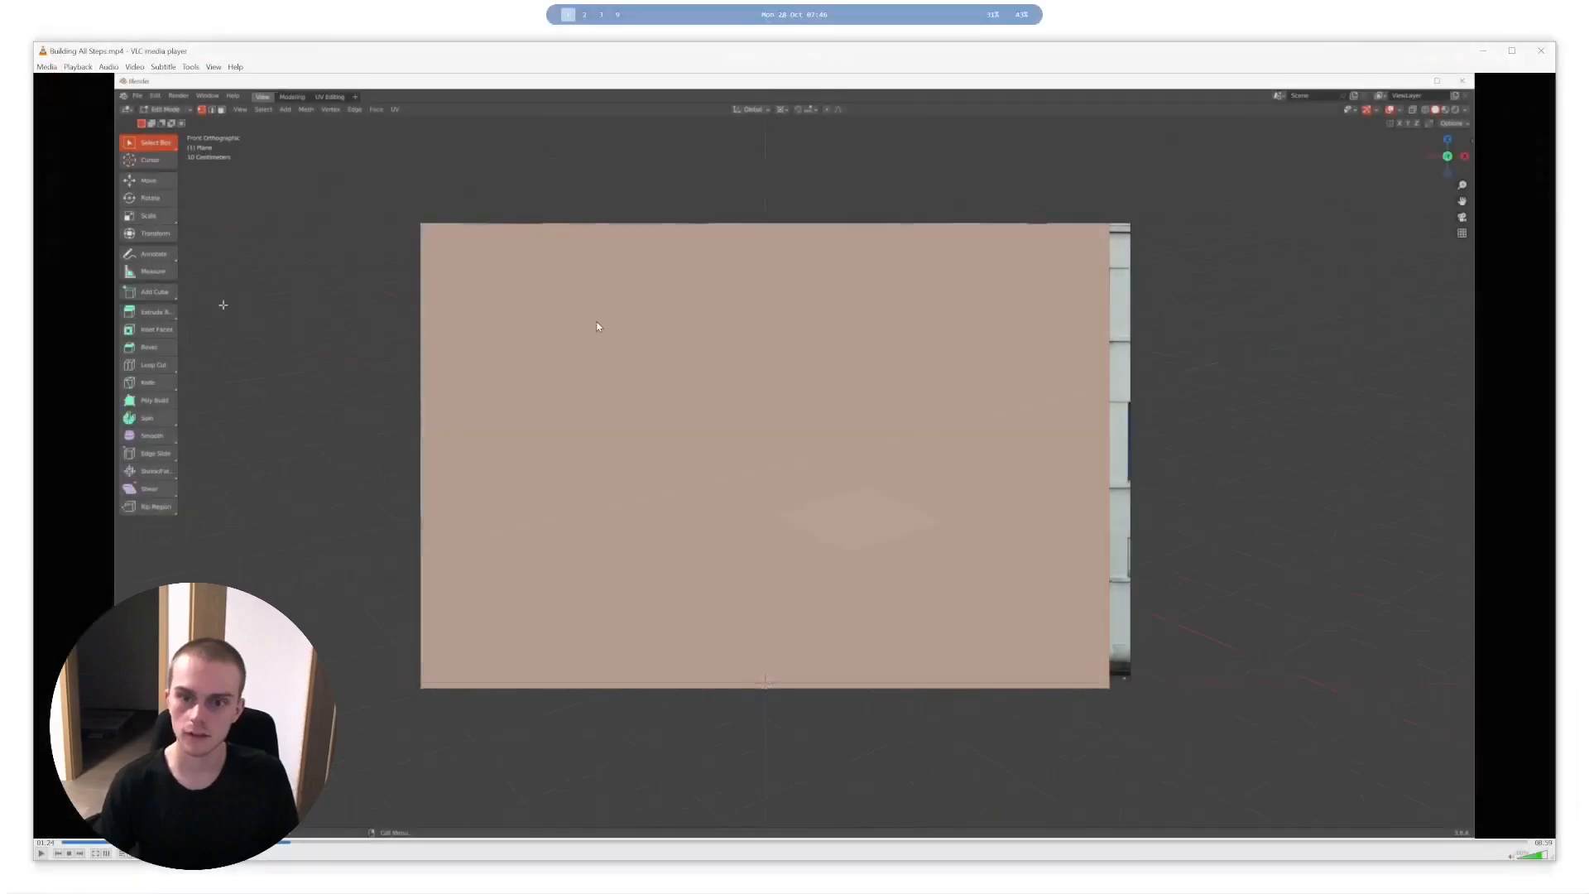
- Play the building recording in full screen up to the plane's material settings and pause at Base Color
key("space")
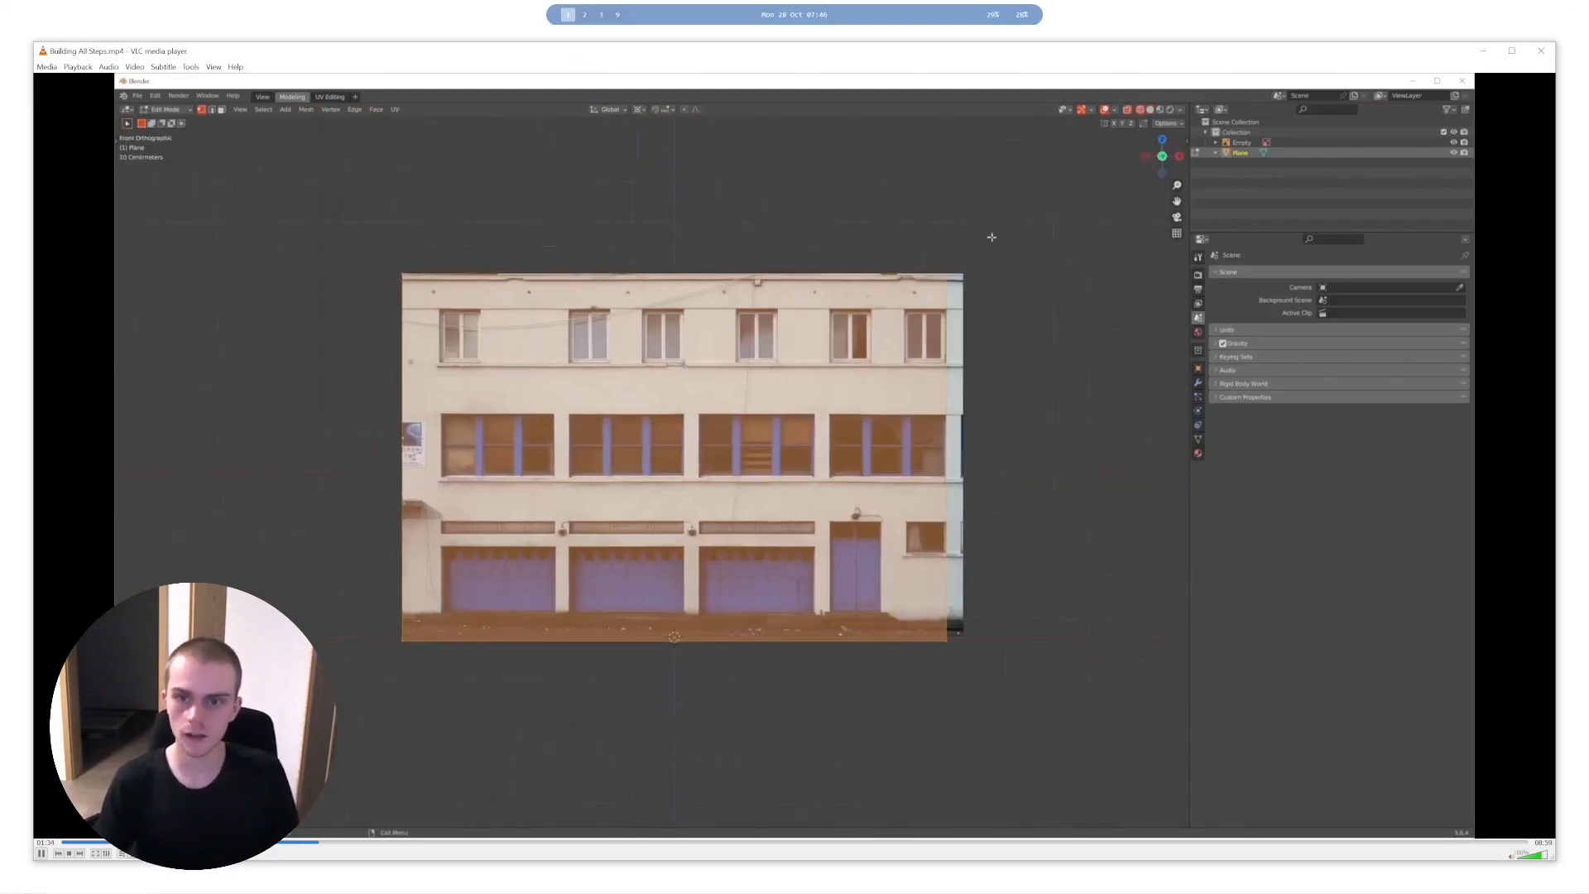
double_click(599, 474)
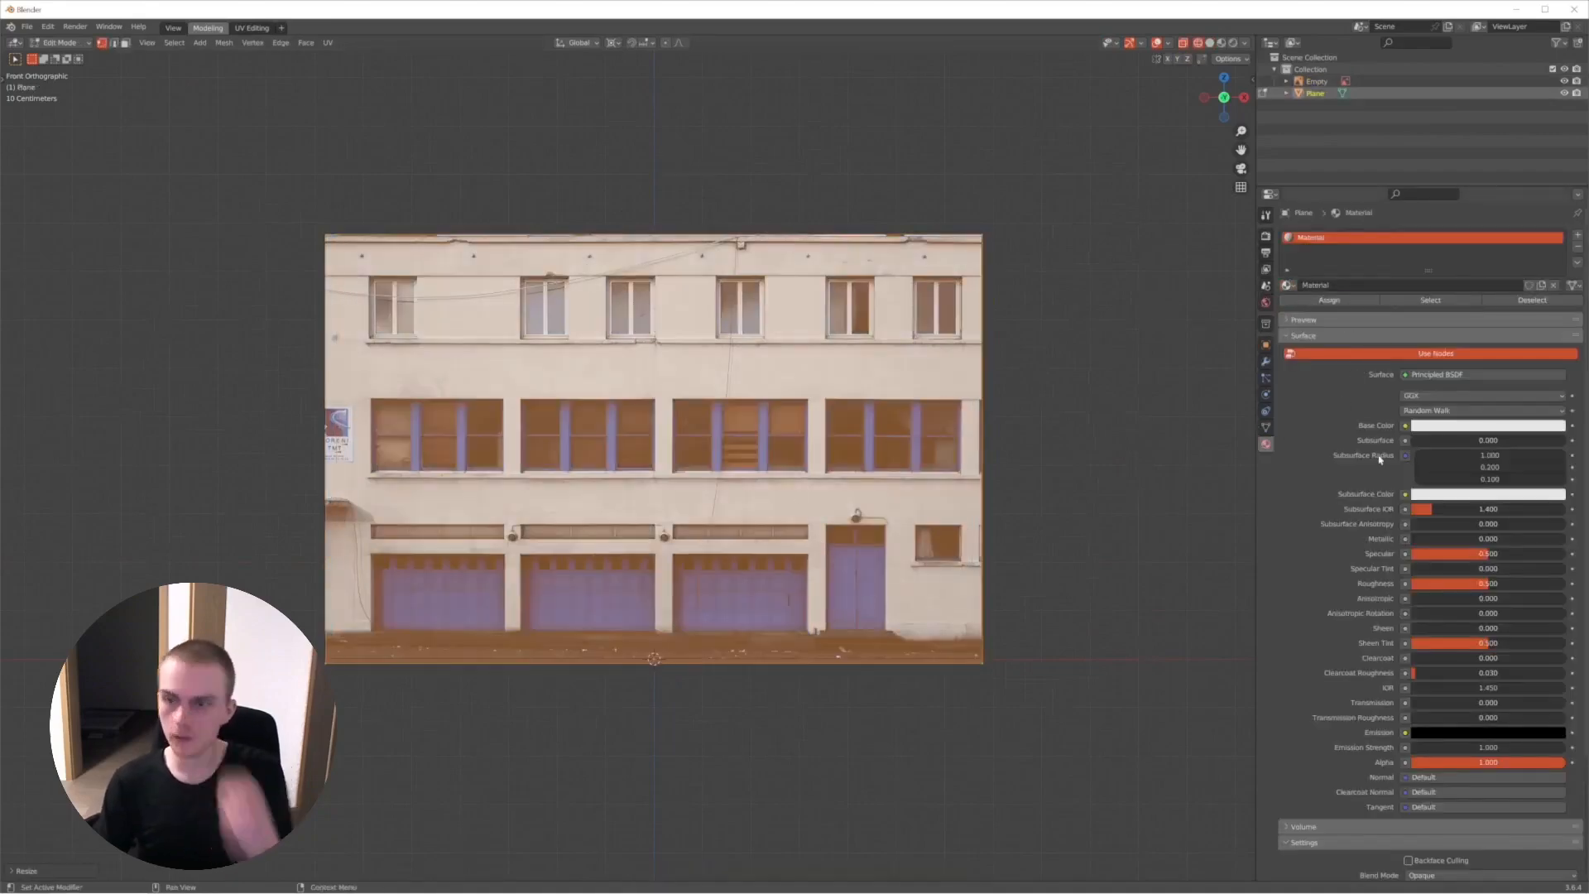
key("space")
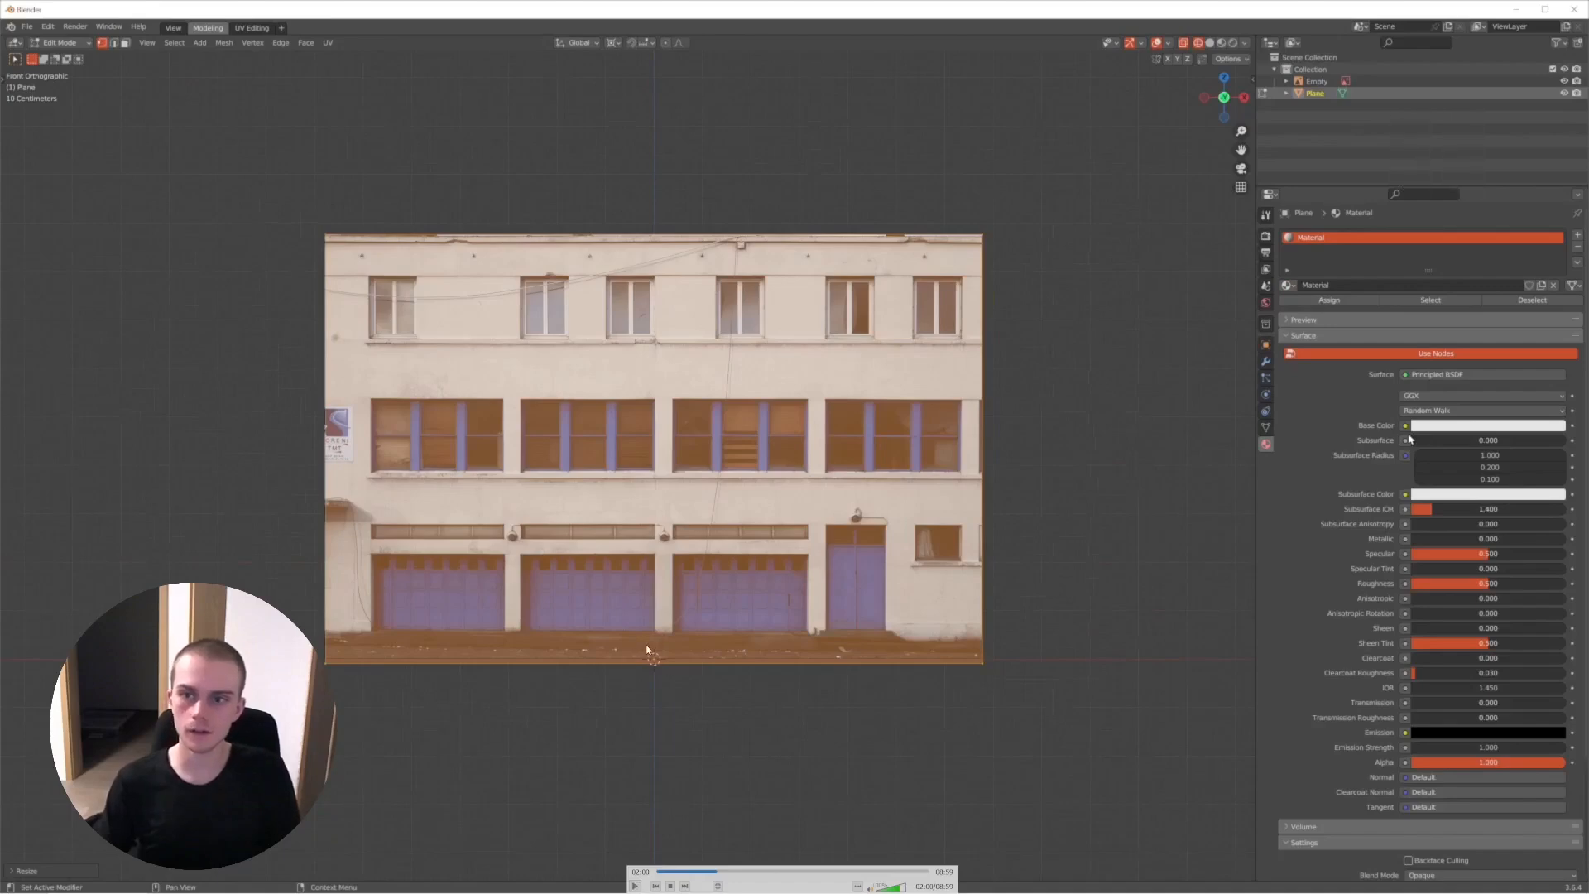
- Continue the recording through the image texture on Base Color and pause at the first loop cut
key("space")
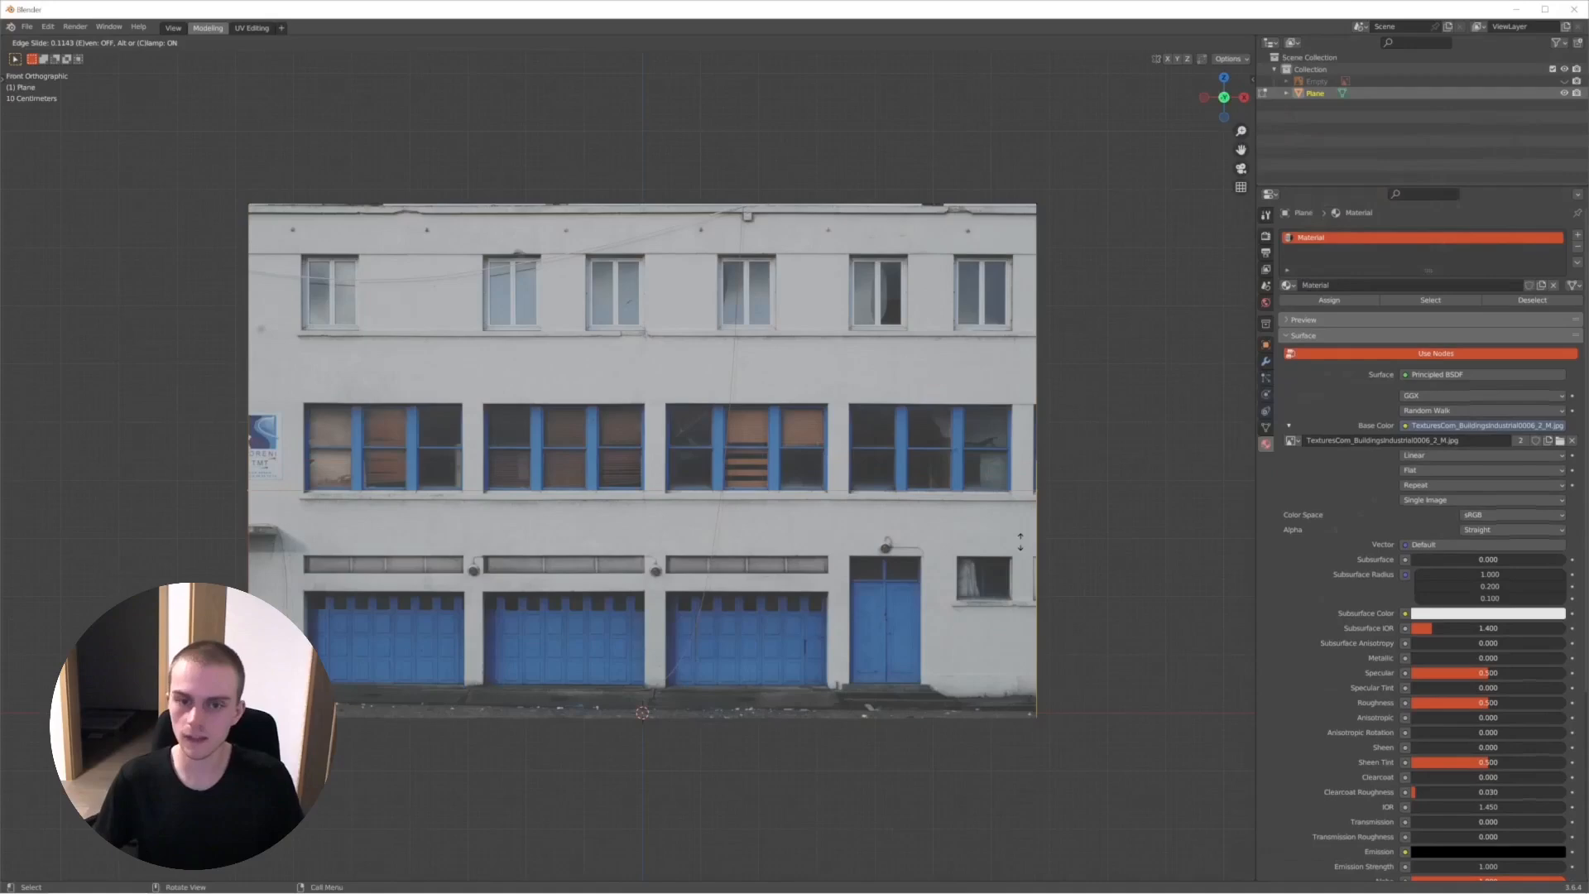
key("space")
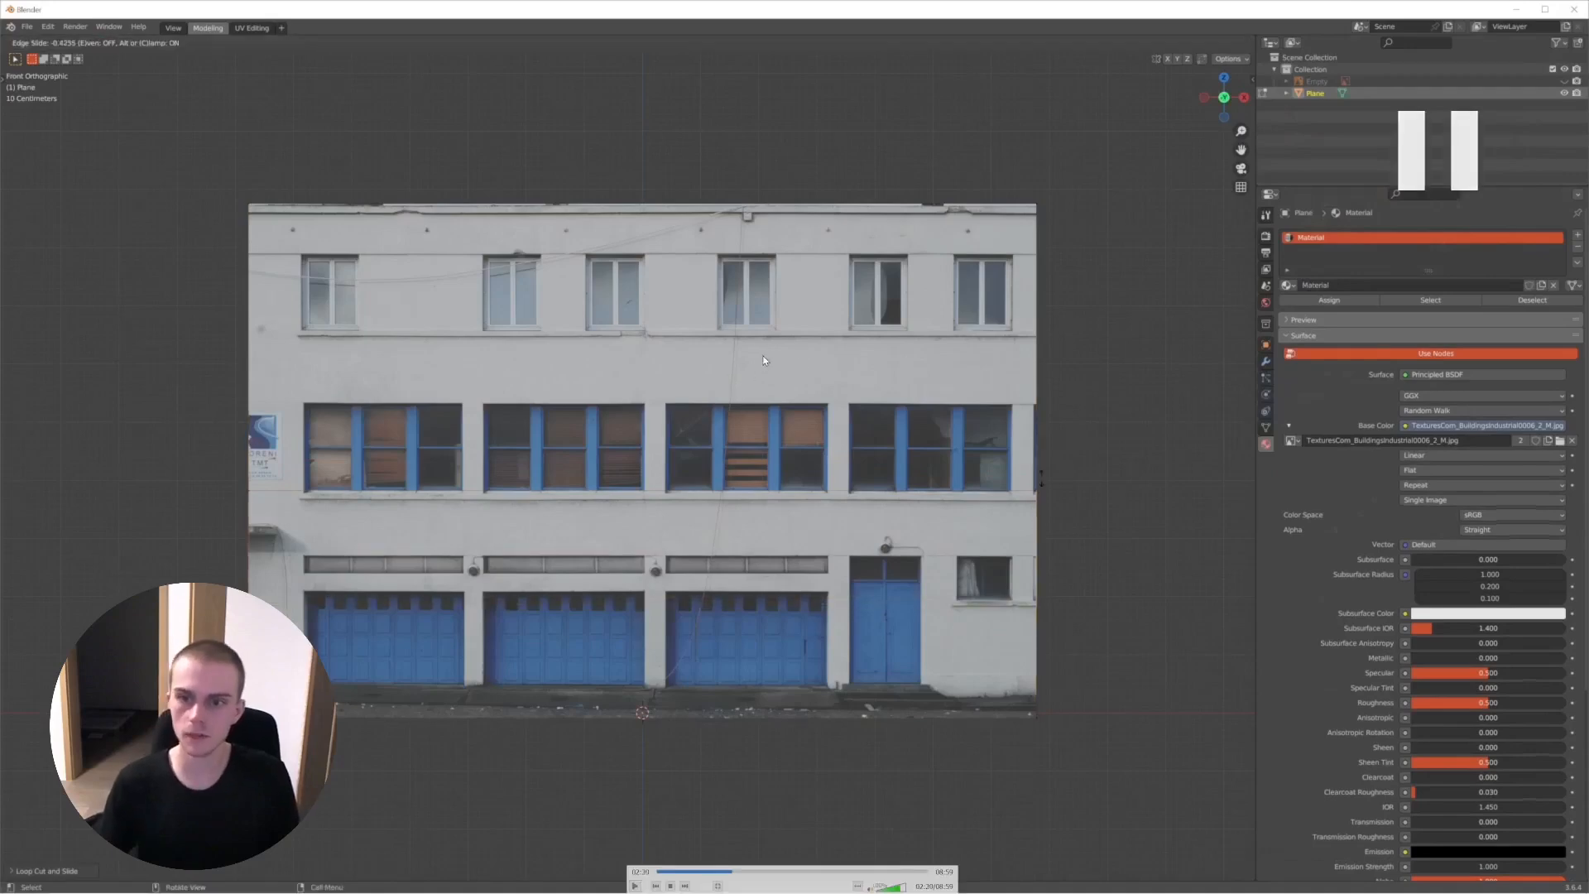
key("space")
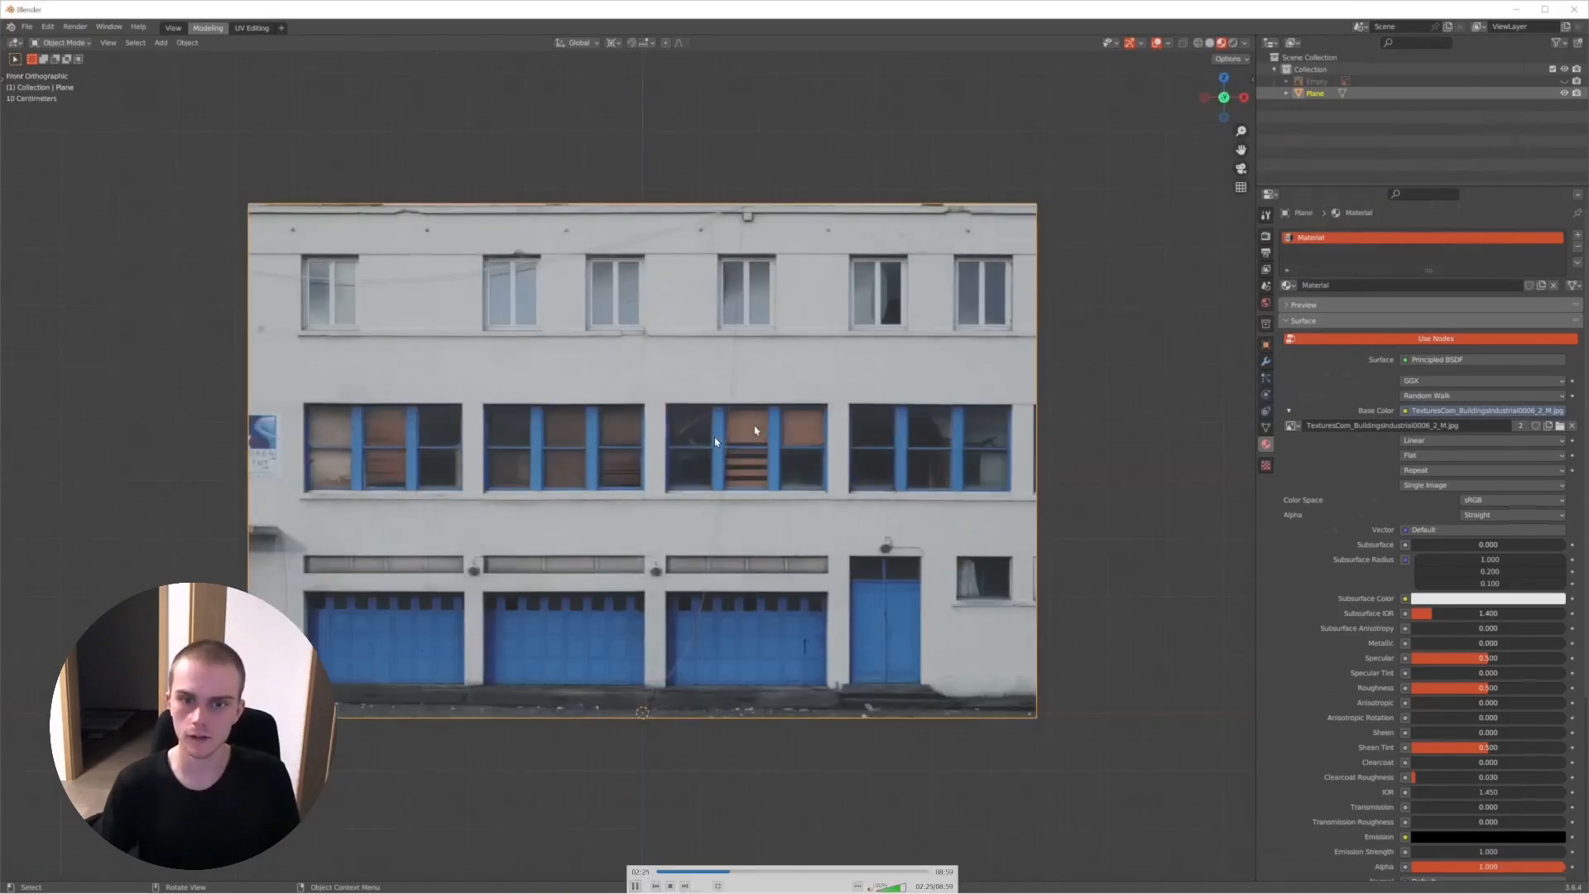
- Play the recording with pauses to study how the horizontal loop cut is placed and slid on the facade
key("space")
key("space")
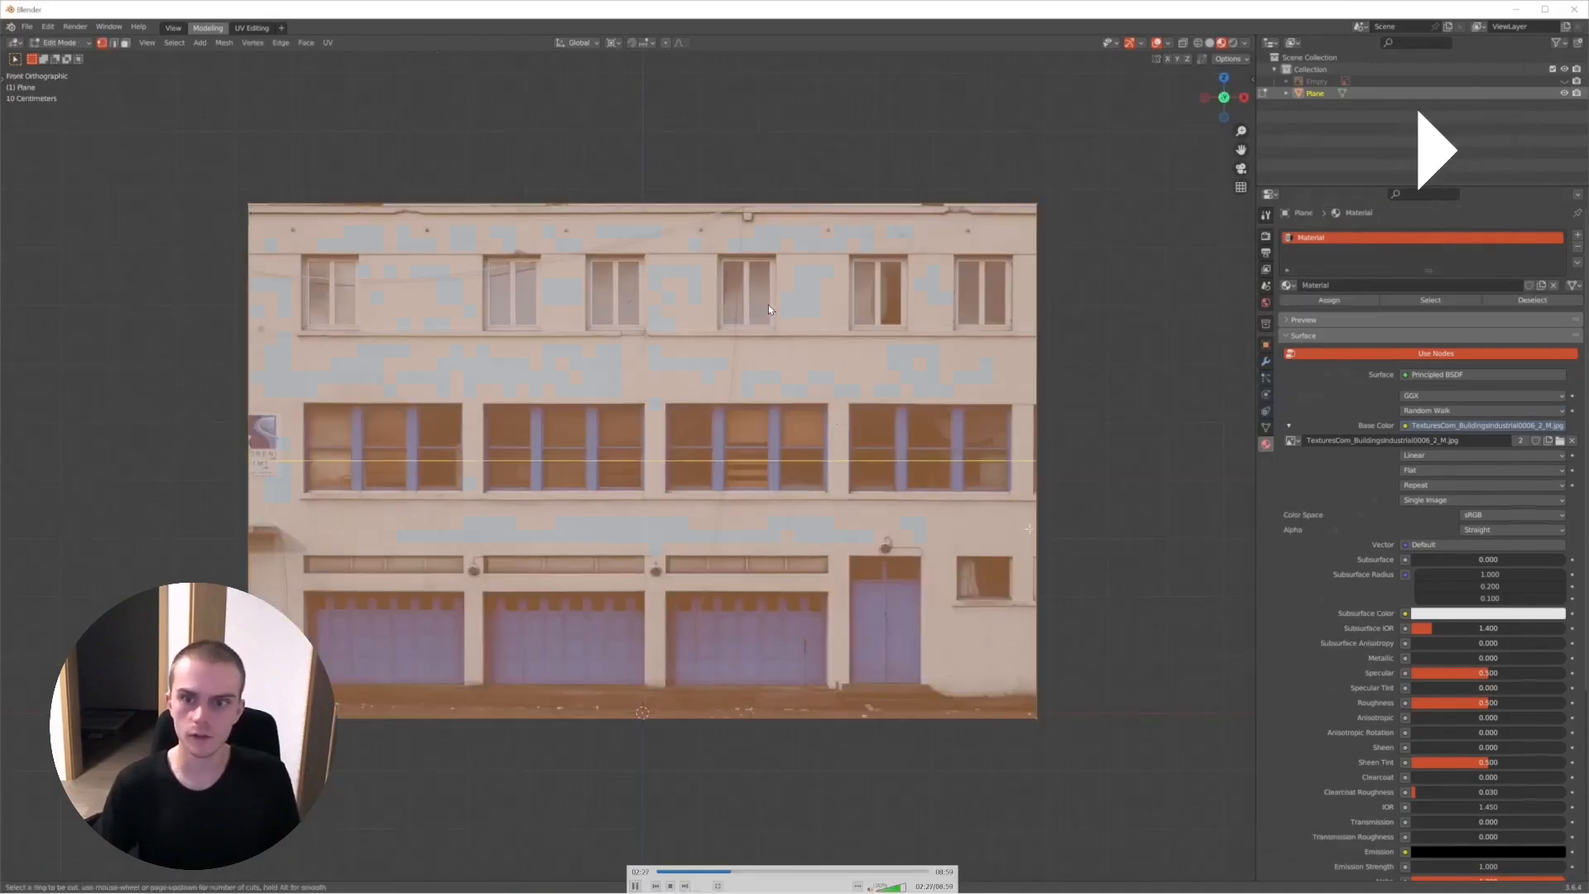
key("space")
key("space")
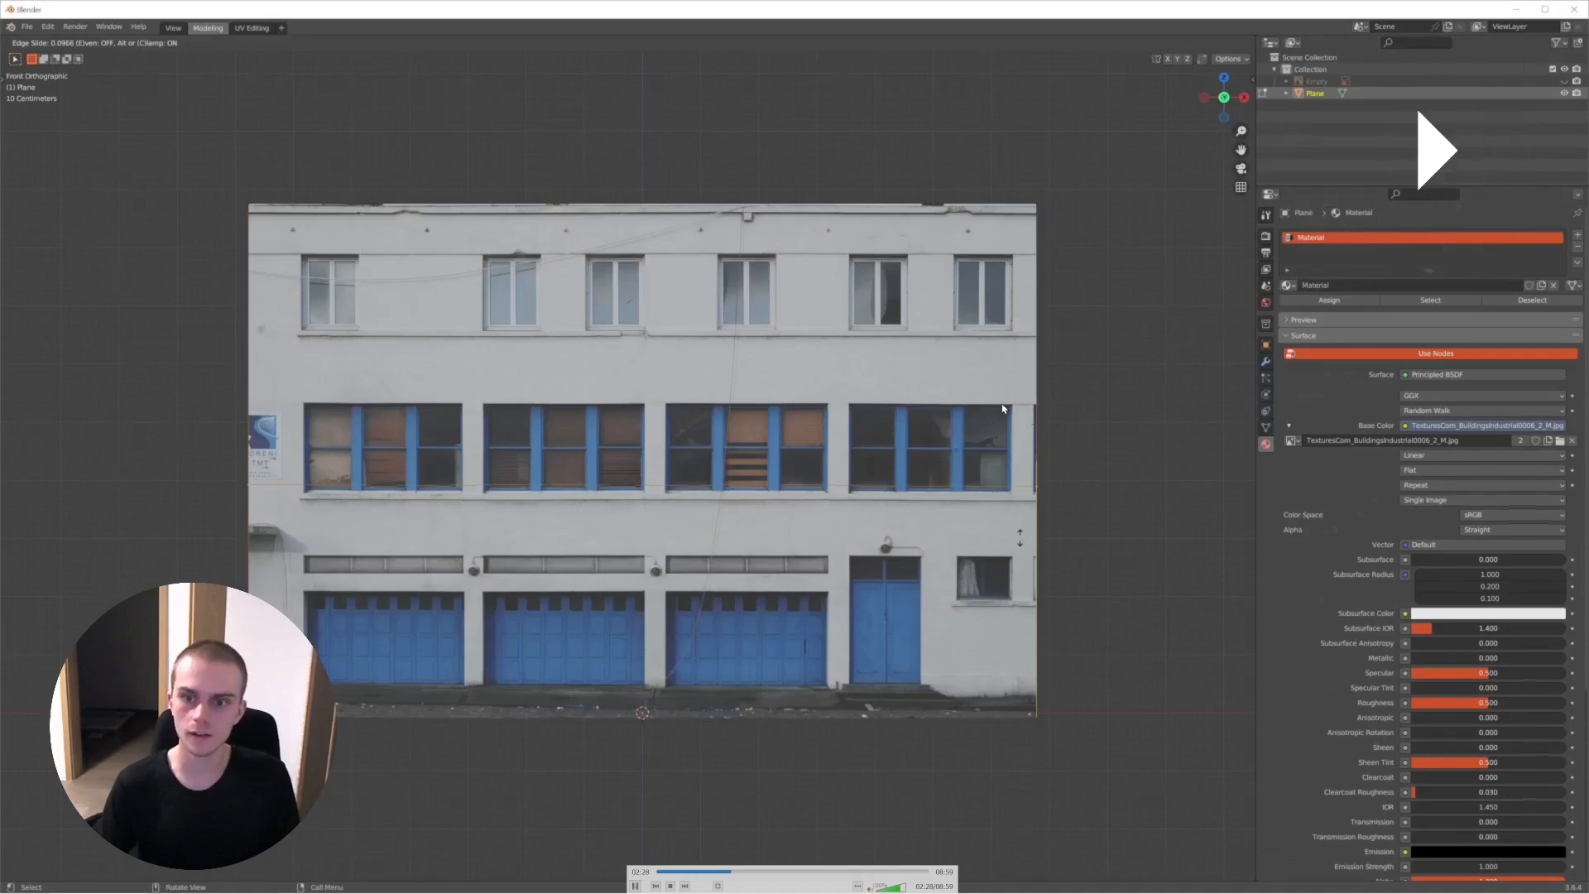
key("space")
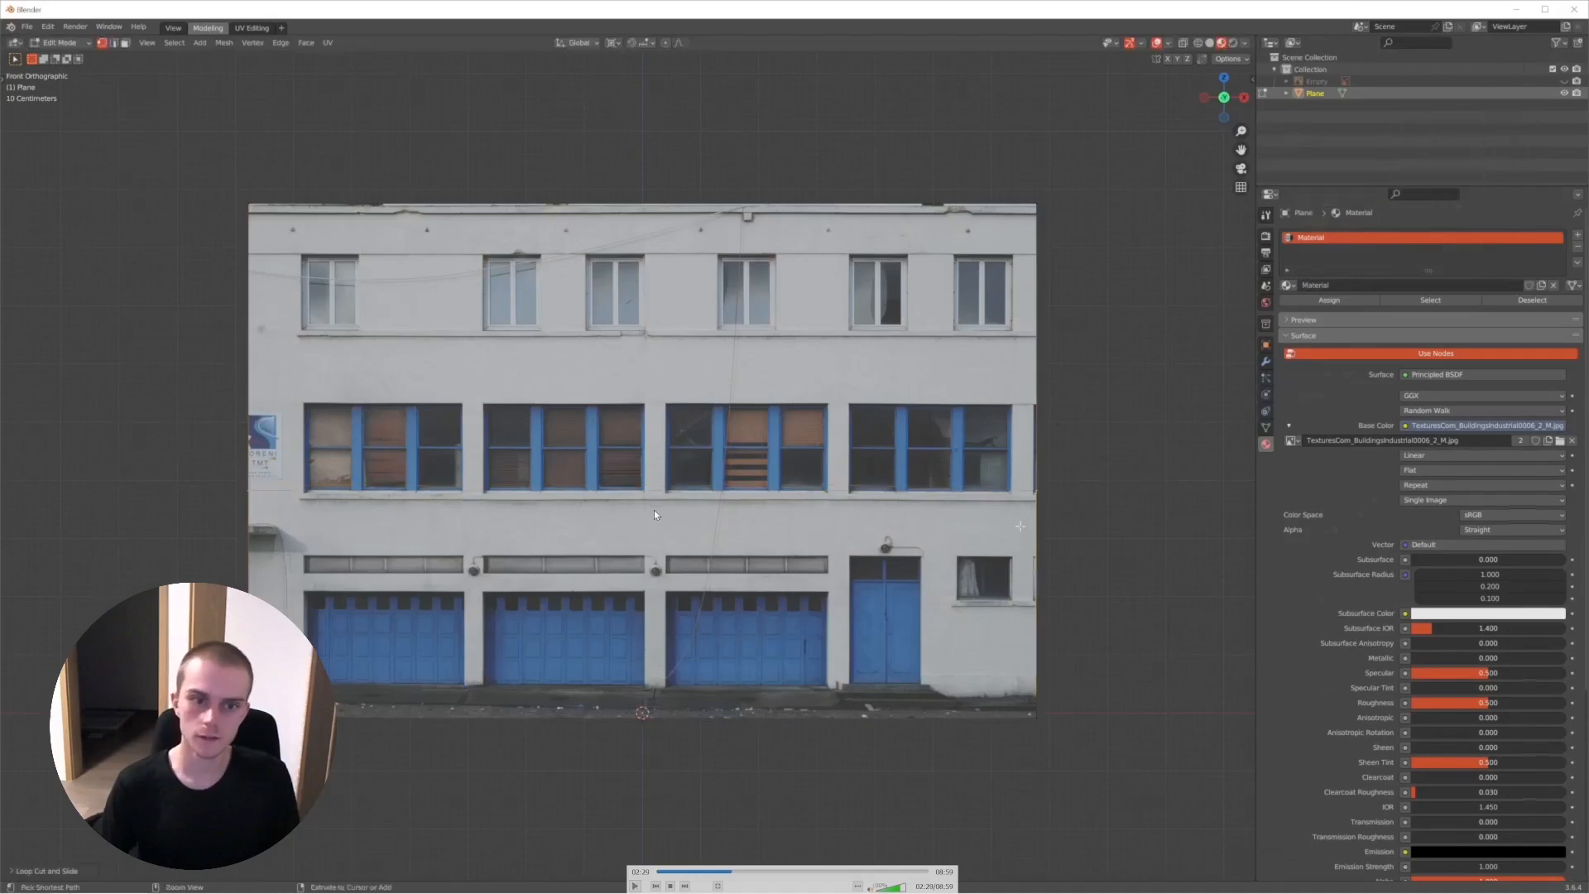
- Continue the recording through the vertical loop cuts between the window bays and pause to examine them
scroll(509, 503, "down", 6)
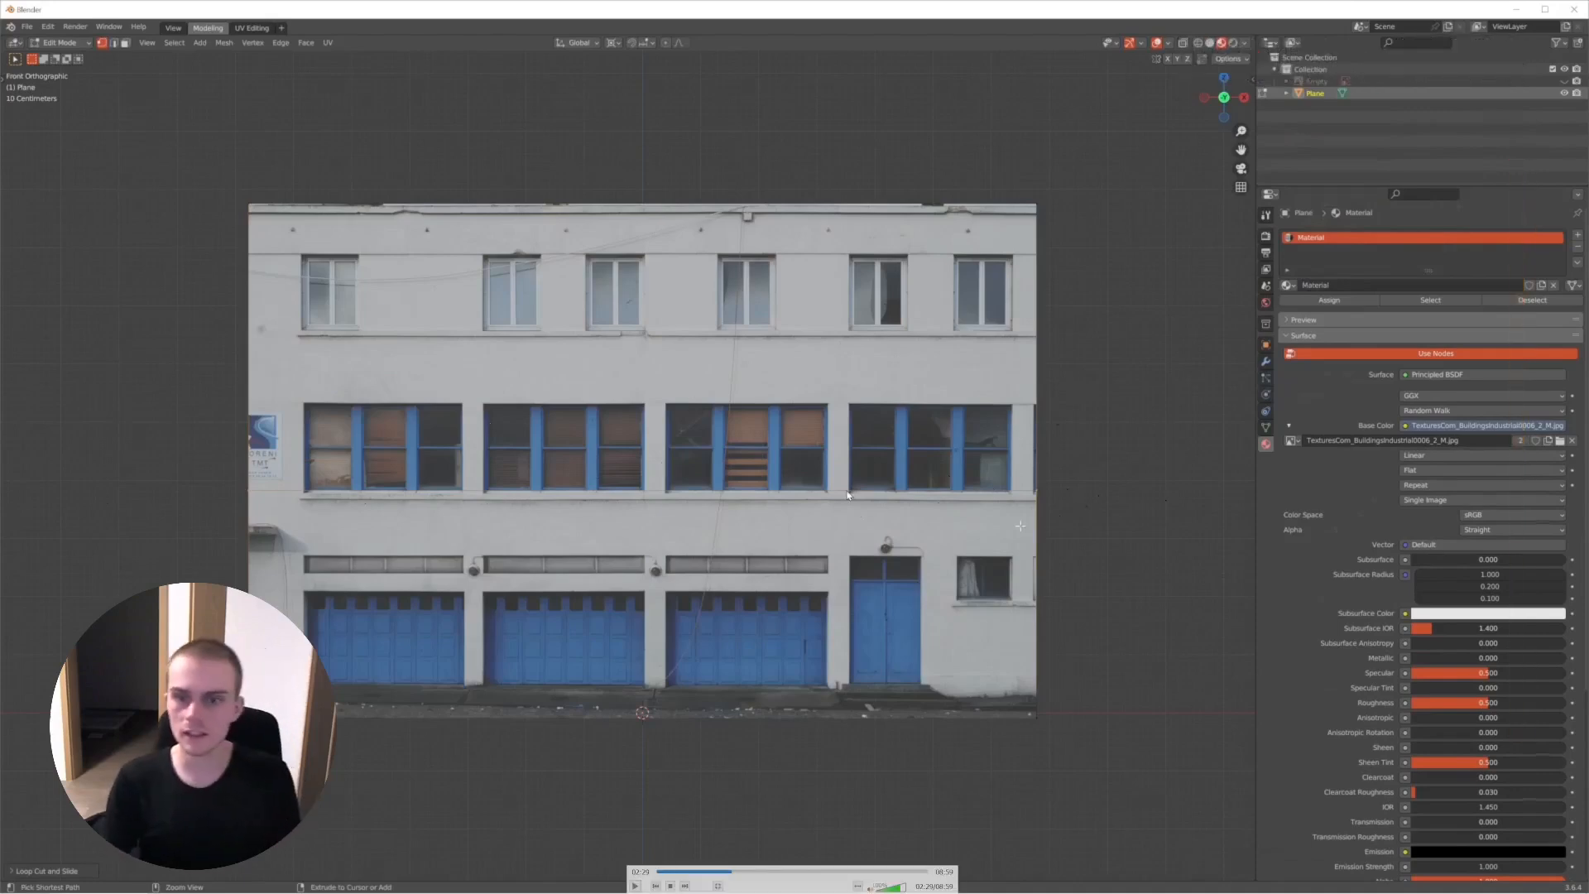
key("space")
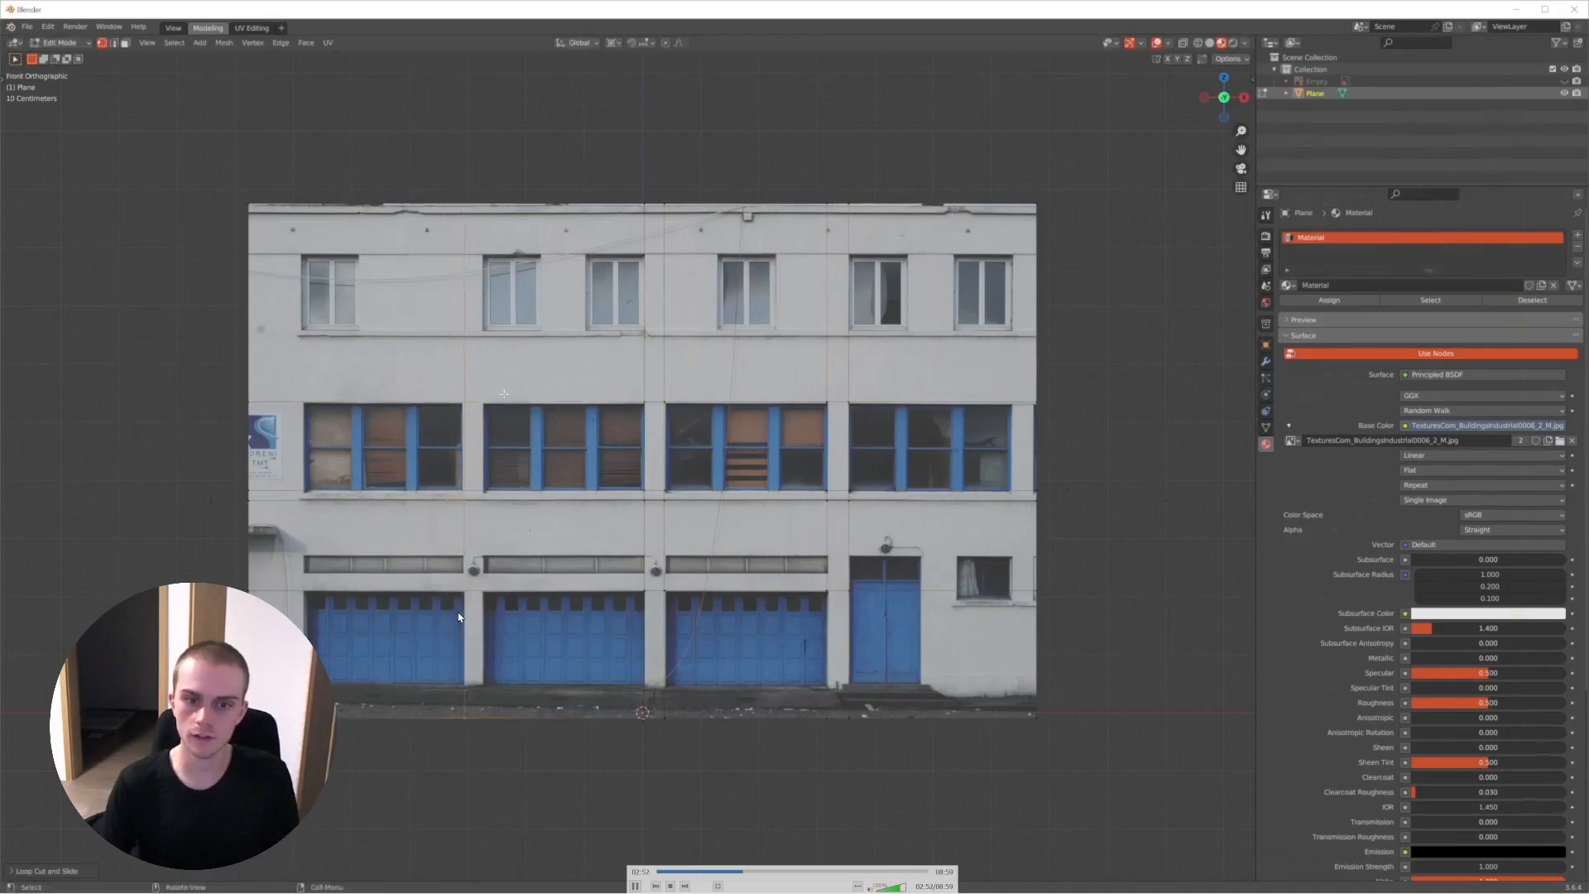
key("space")
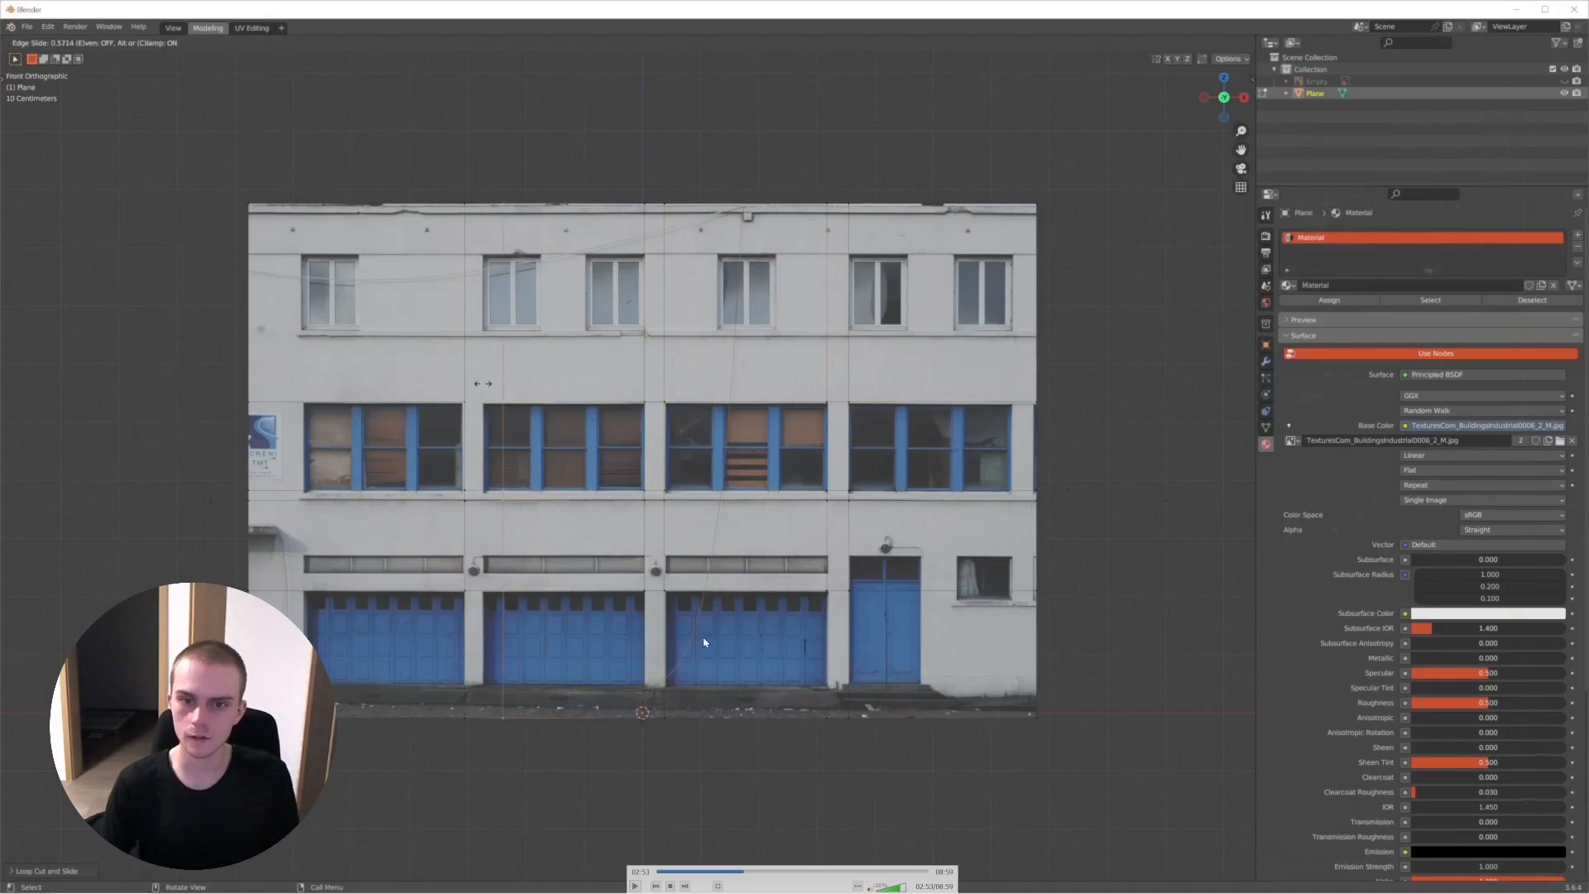
- Continue the recording and select the four middle-floor window faces and the garage door faces on the facade
key("space")
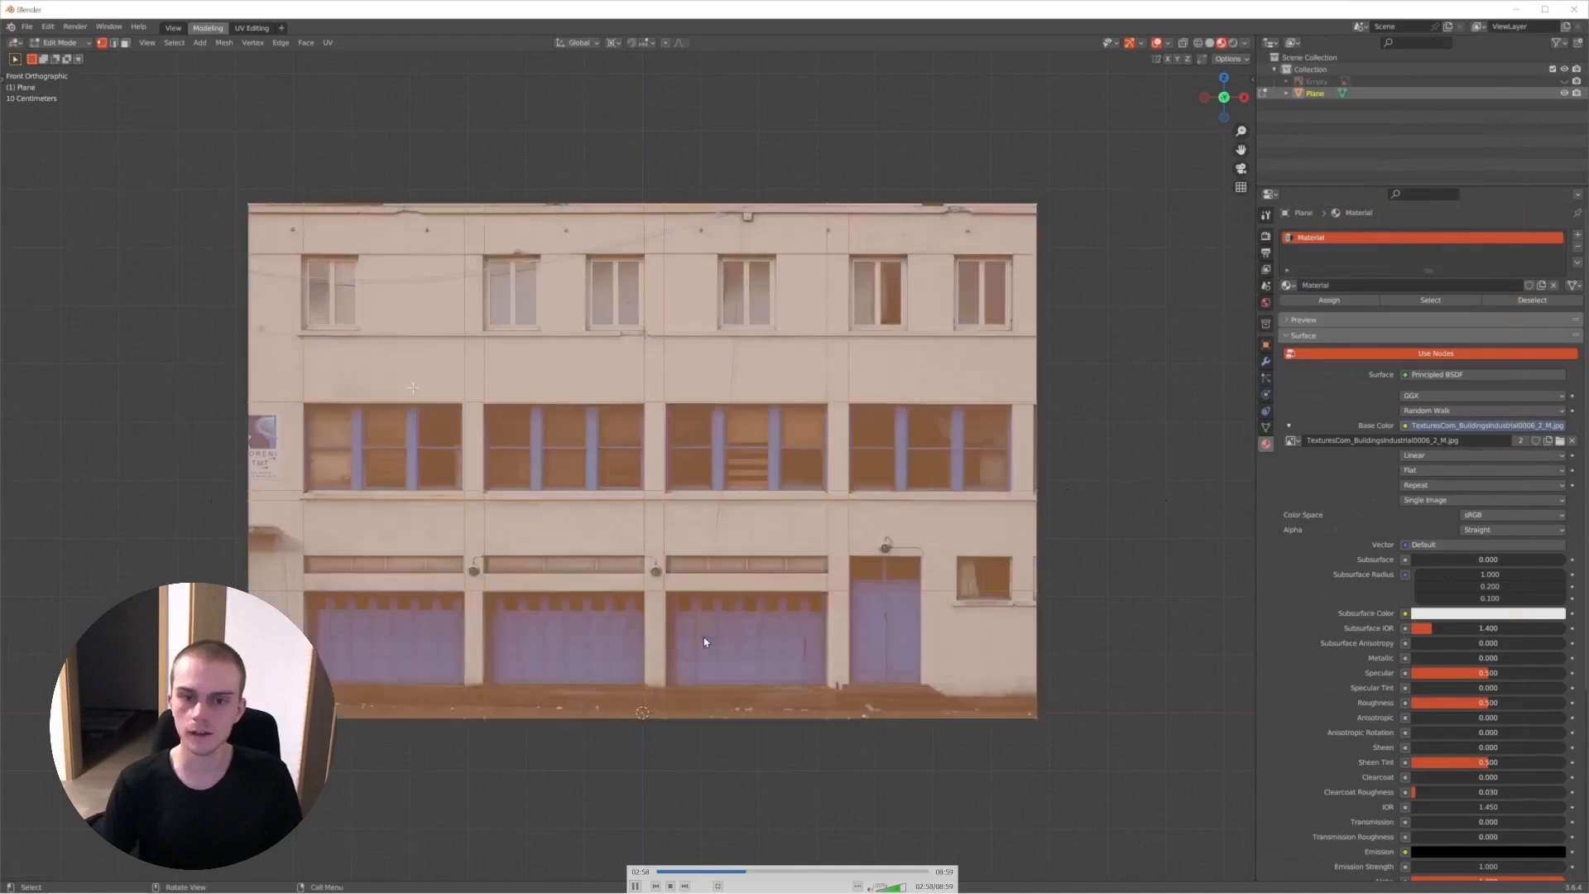
key("space")
key("space")
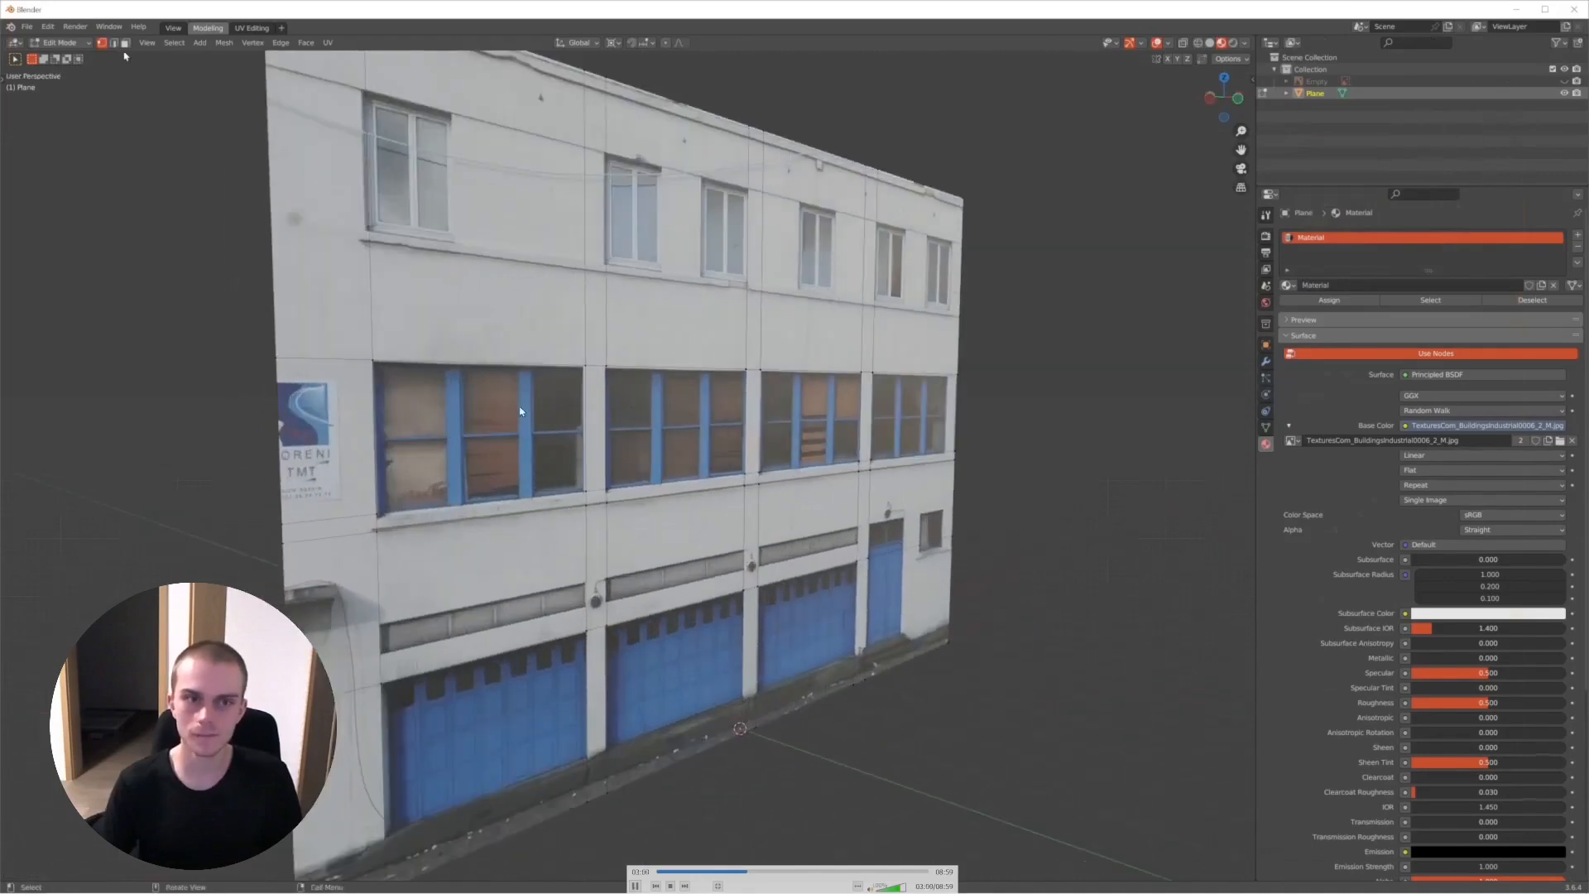
left_click(513, 454)
left_click(675, 435, "shift")
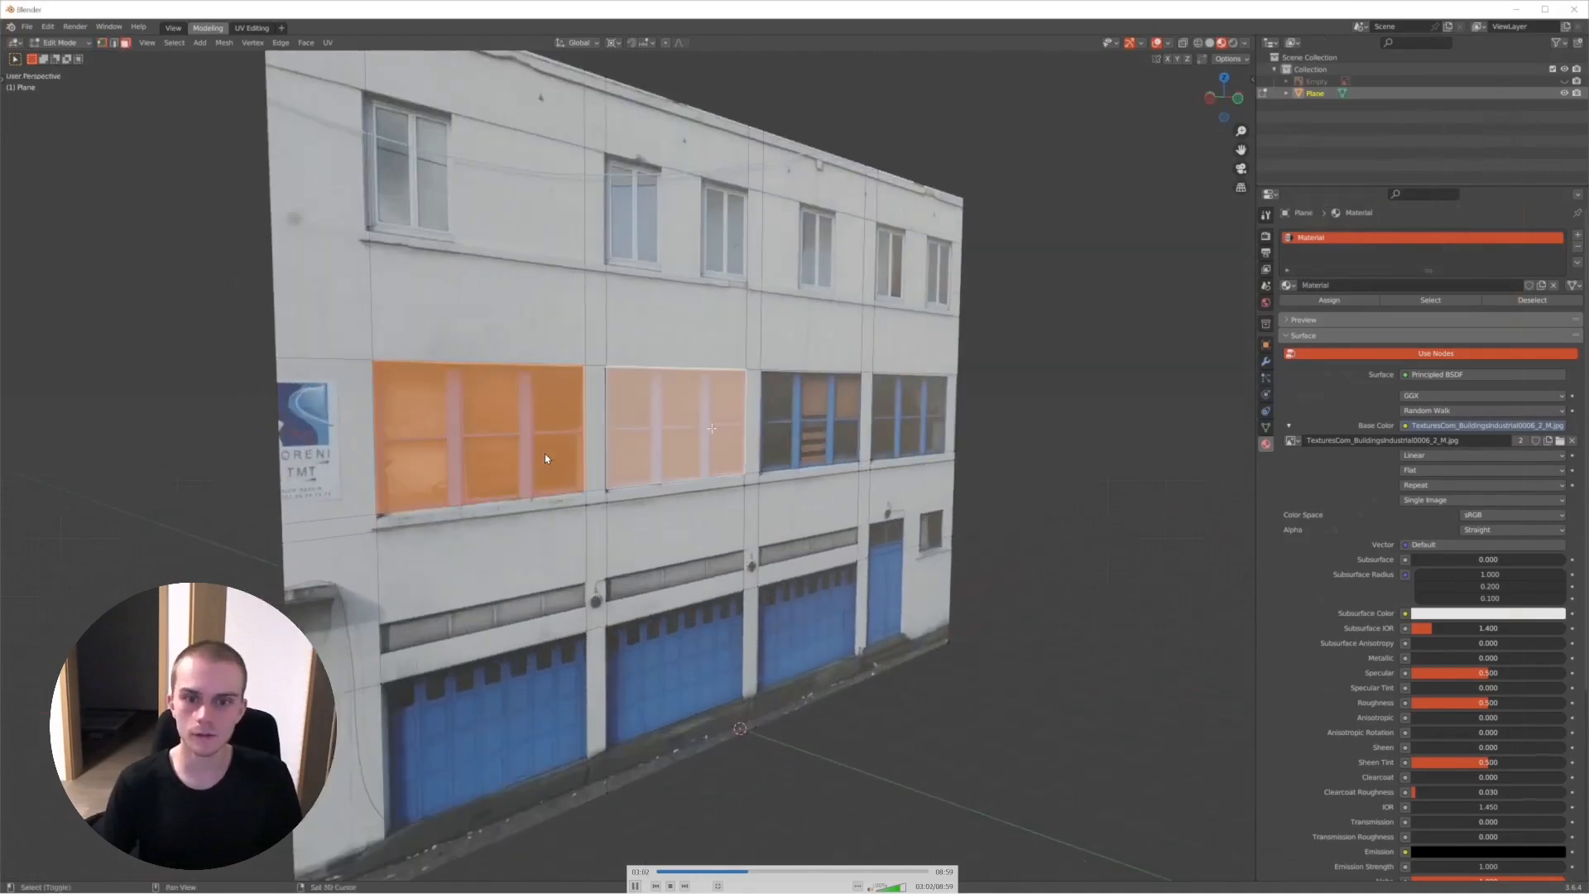
left_click(911, 422, "shift")
left_click(814, 421, "shift")
left_click(823, 609, "shift")
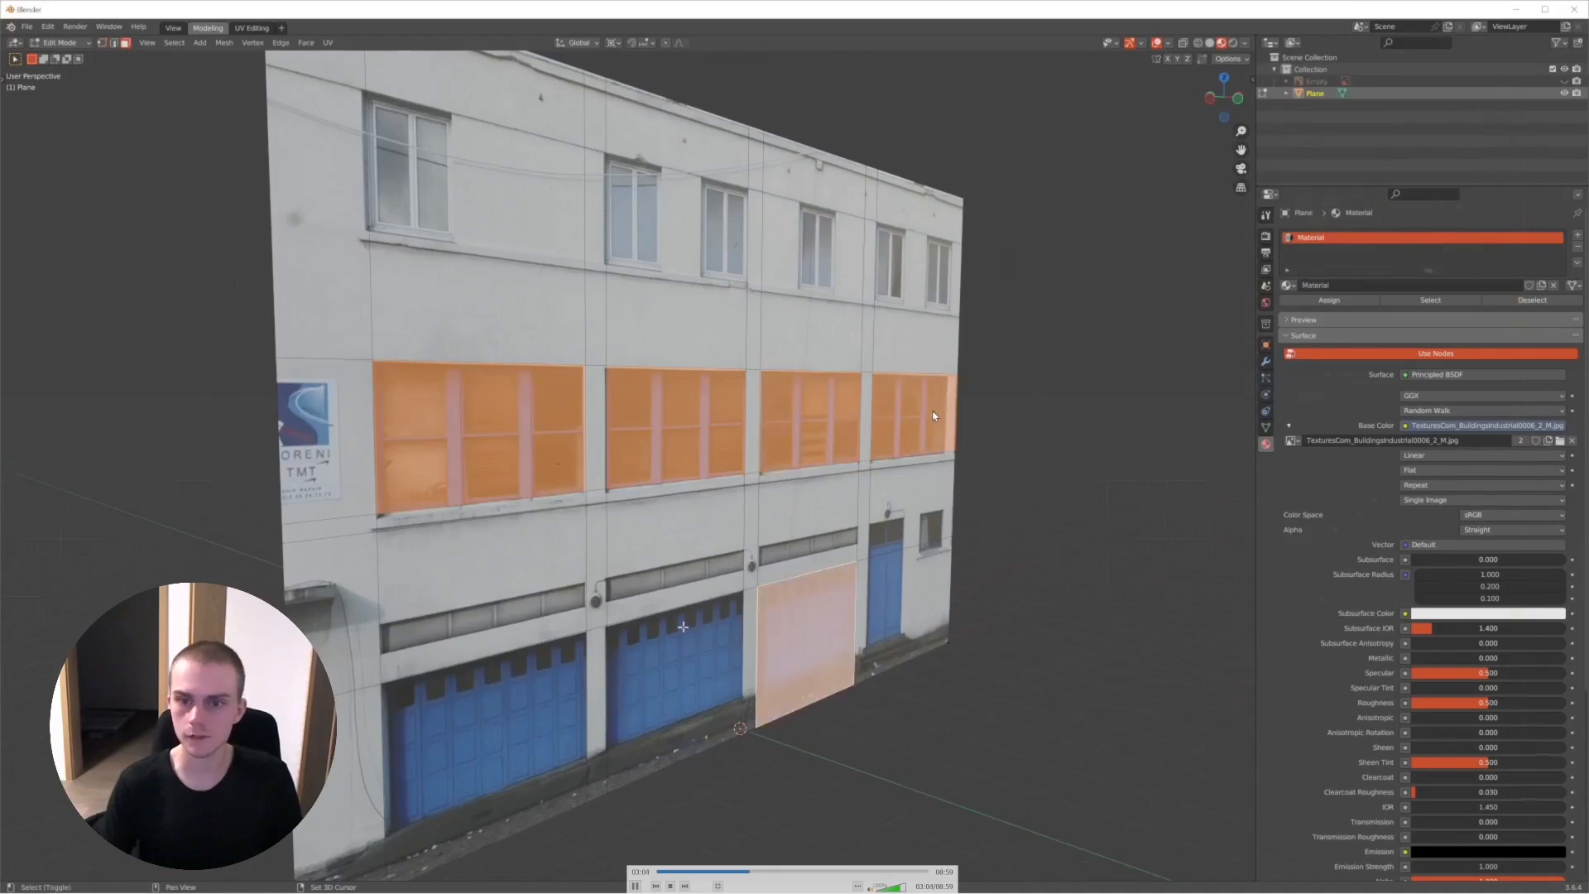
left_click(685, 644, "shift")
left_click(674, 654, "shift")
left_click(810, 616, "shift")
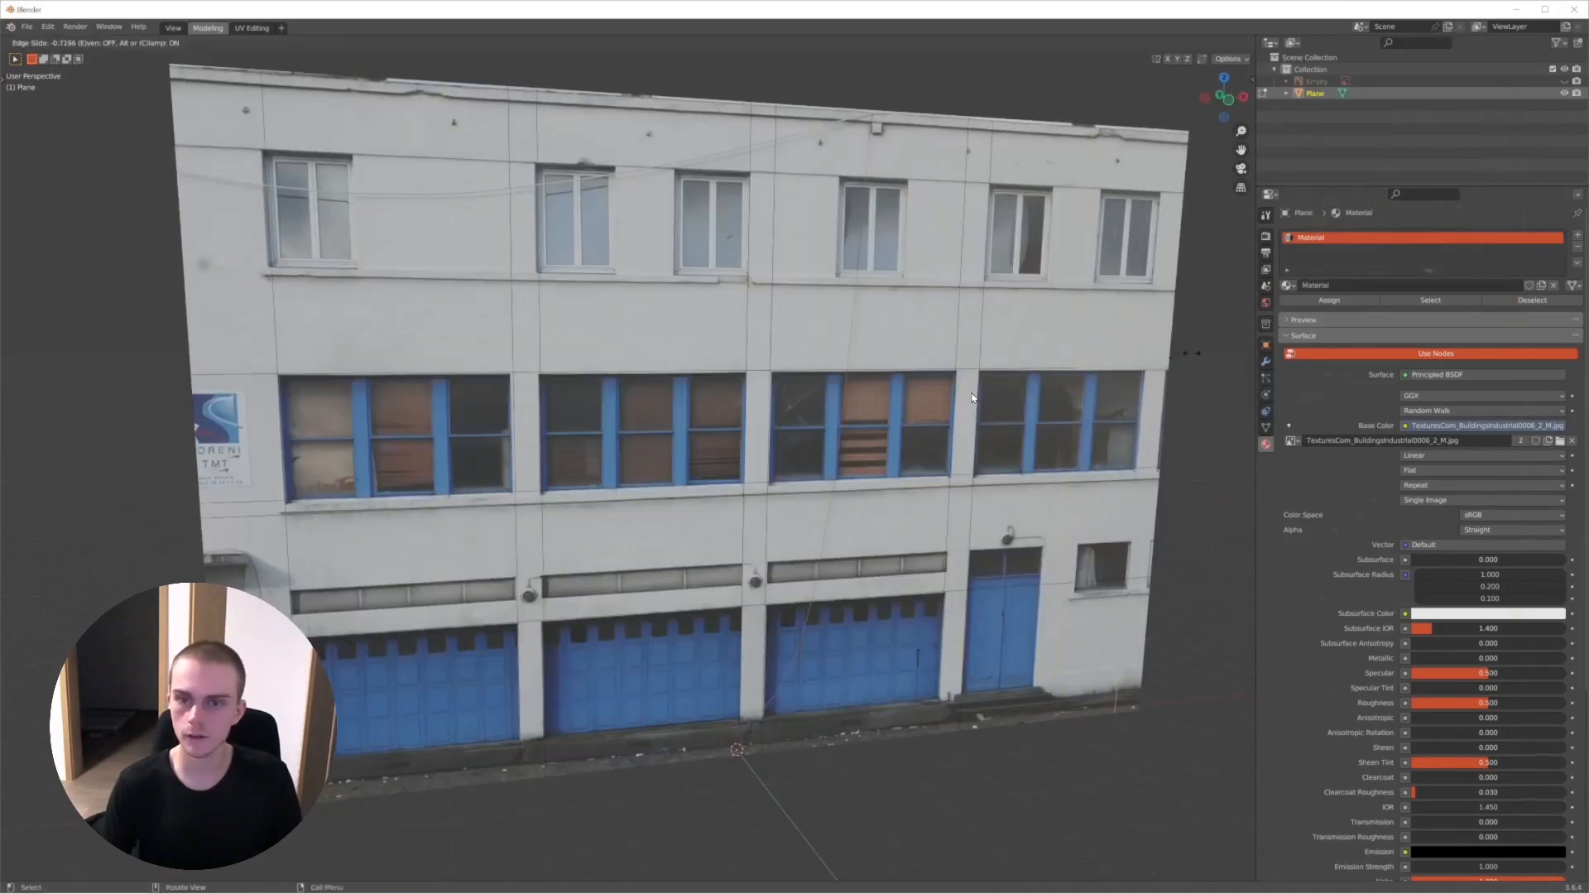
- Slide the new vertical loop cut to the outer edge of the last middle-floor window and continue the recording
mouse_move(728, 427)
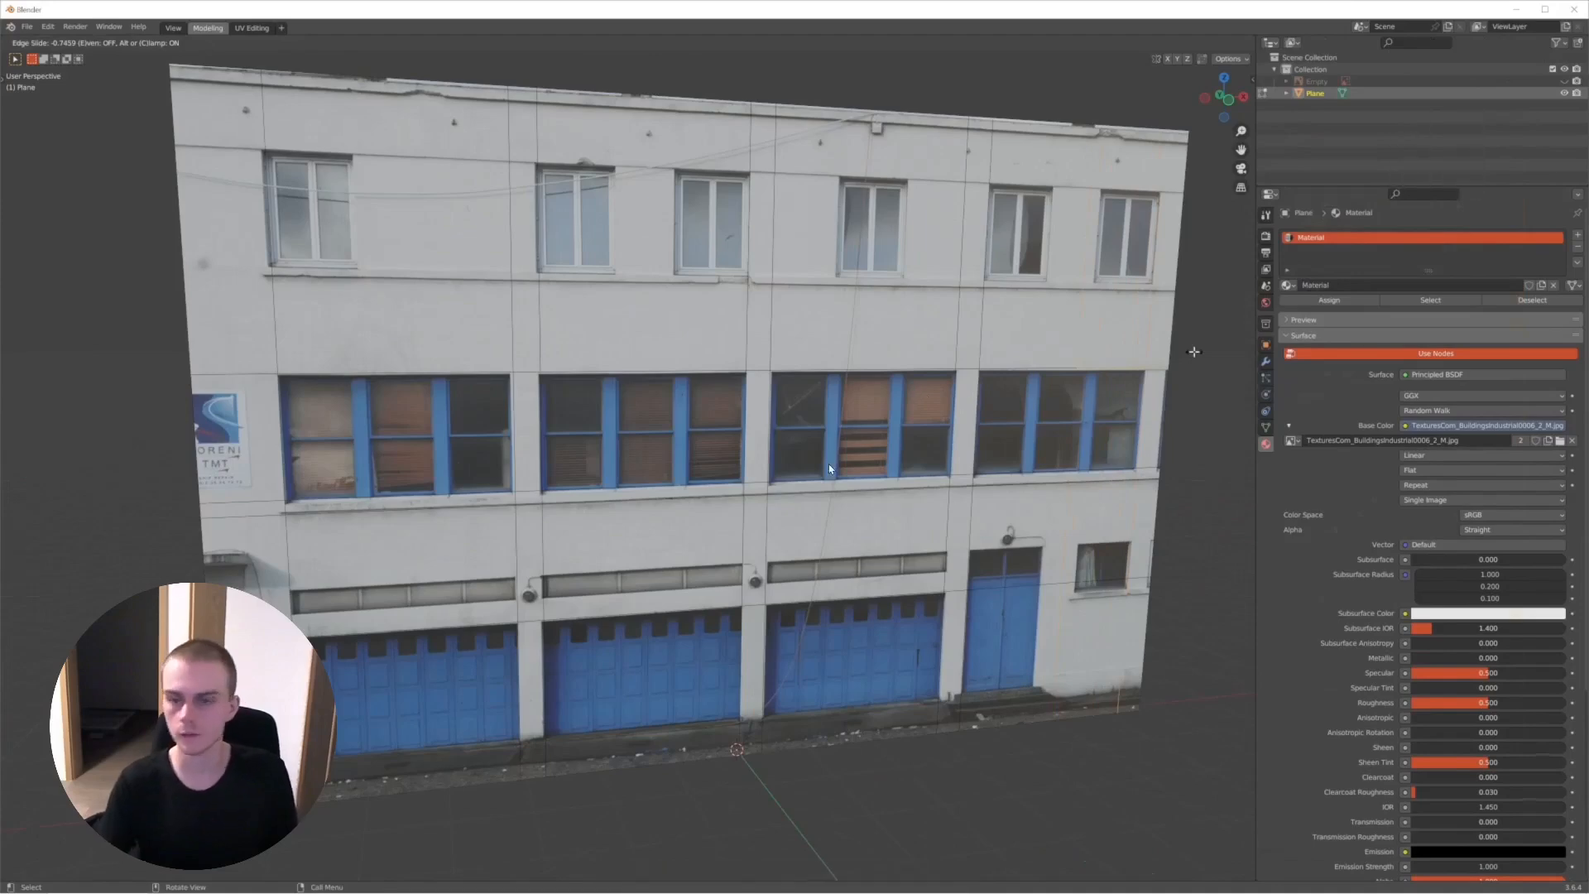
left_click(1158, 354)
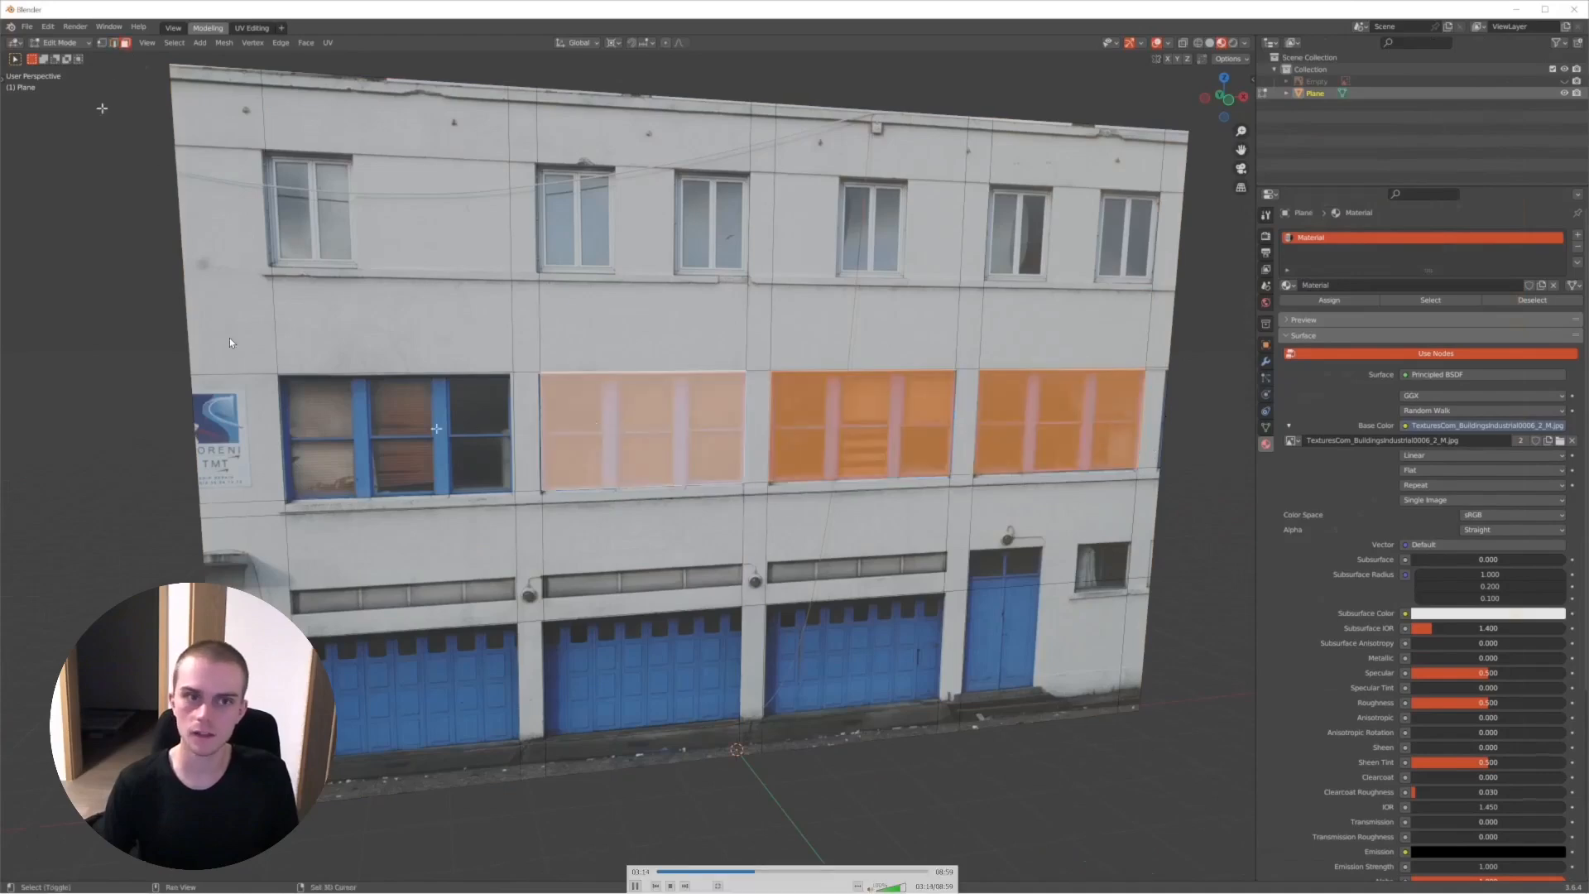
key("space")
key("space")
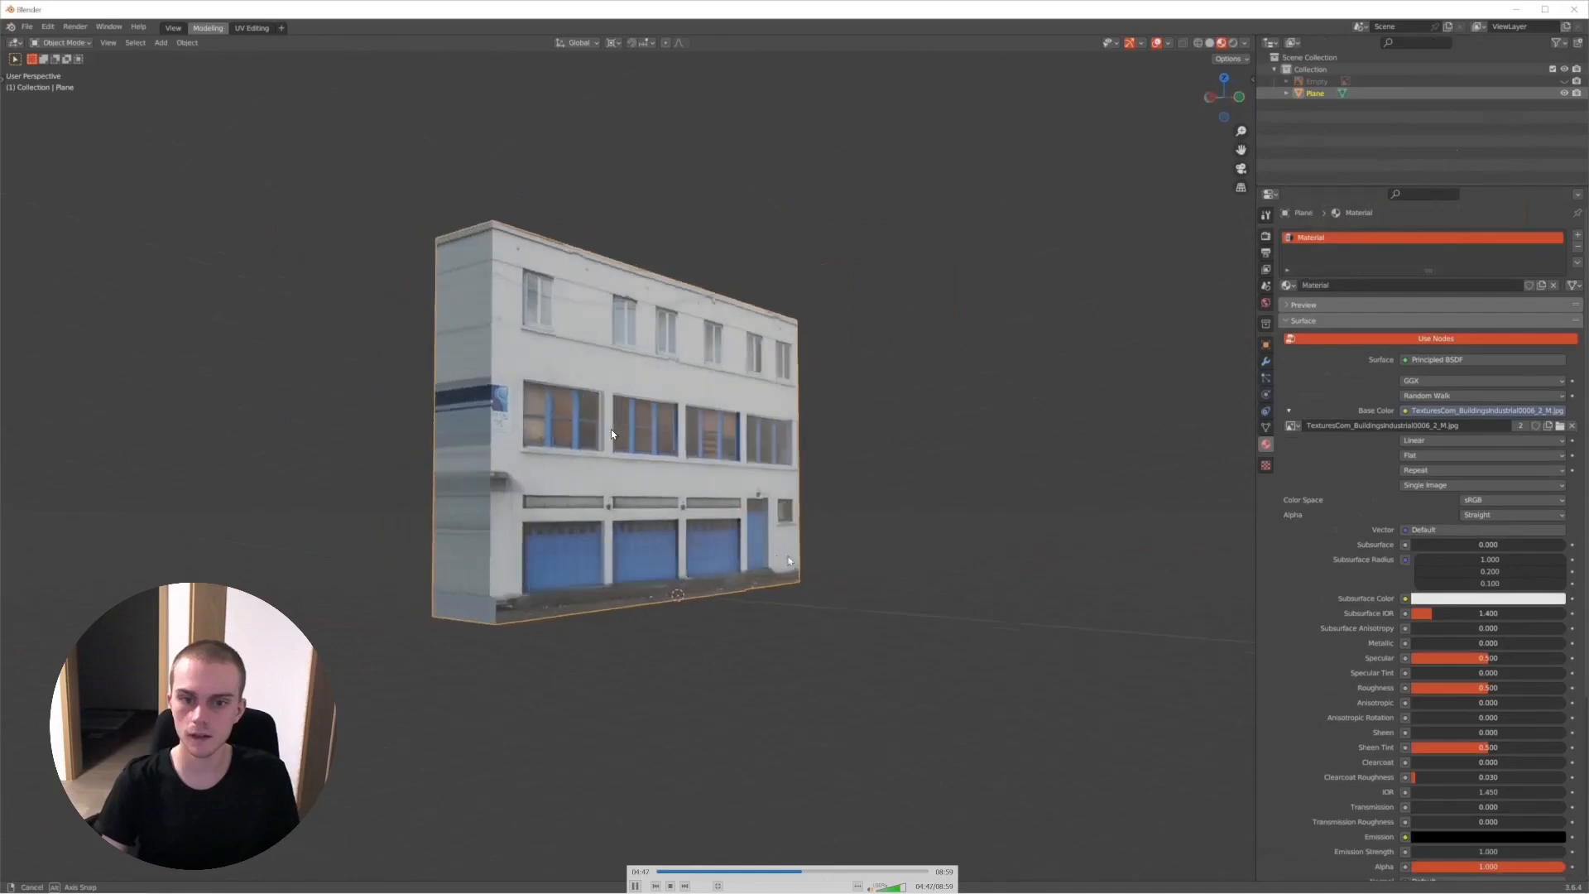
- Skip back through the building recording to the untextured facade stage, return to the street UV mapping and resume playback
key("space")
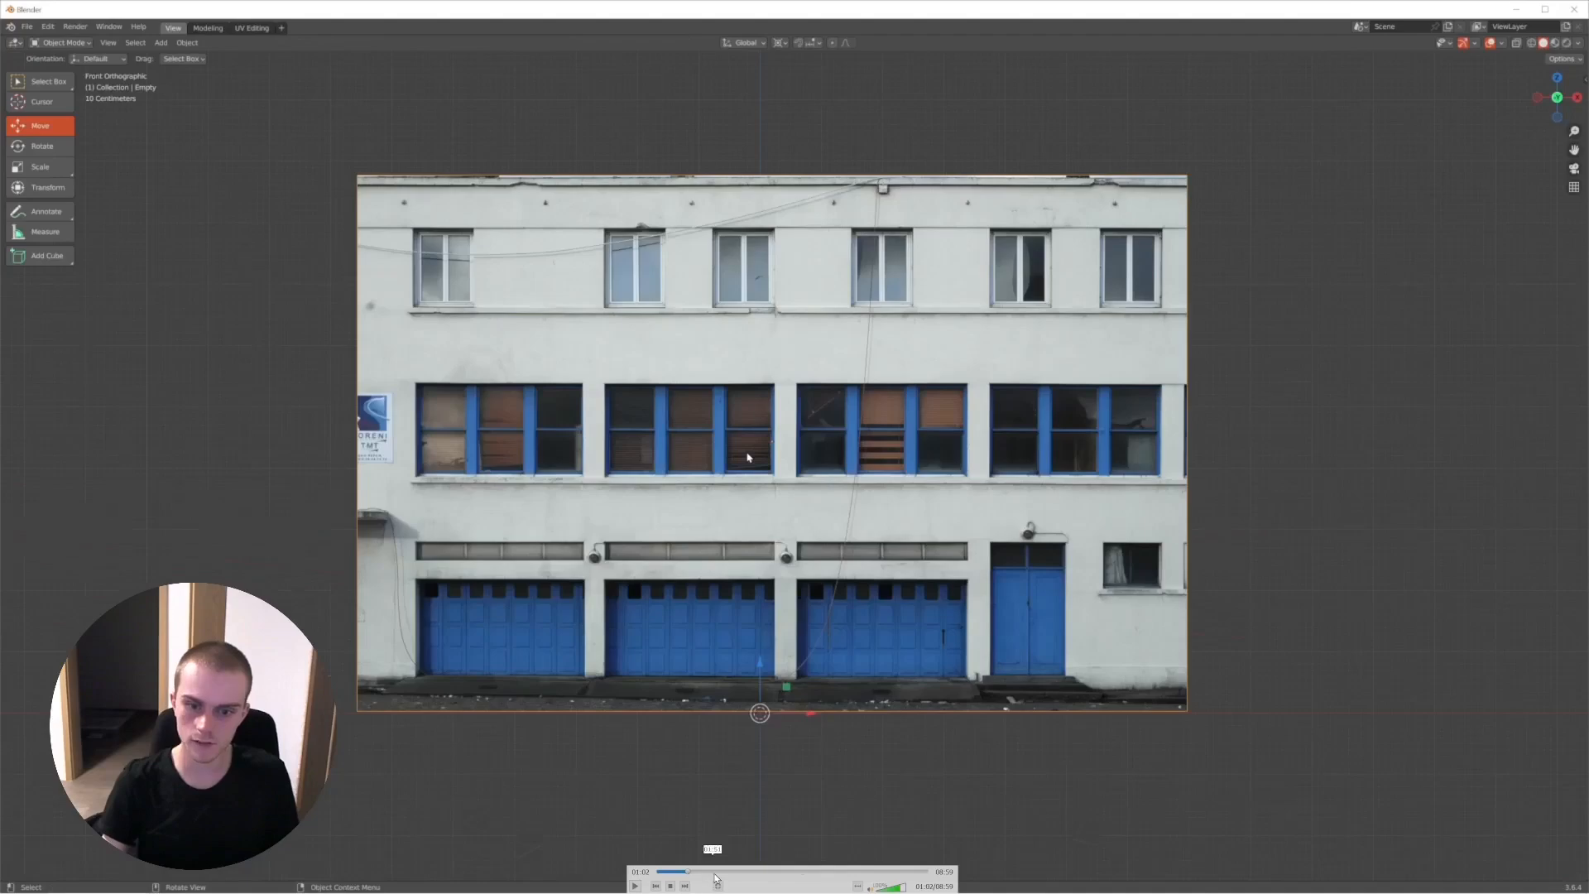
left_click(714, 874)
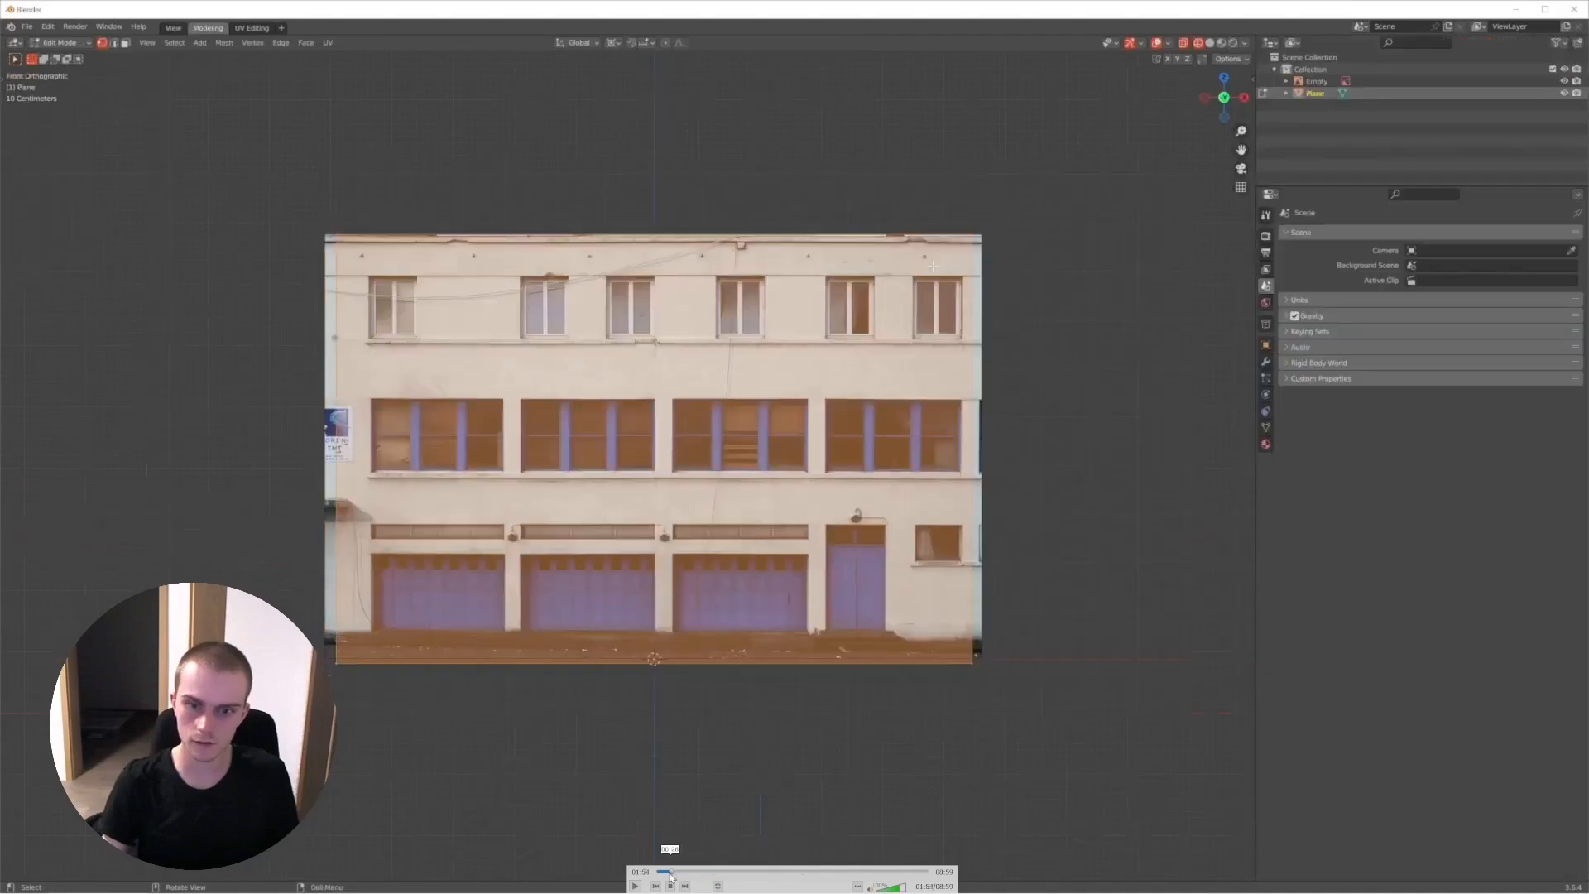
left_click(666, 873)
left_click_drag(705, 871, 795, 875)
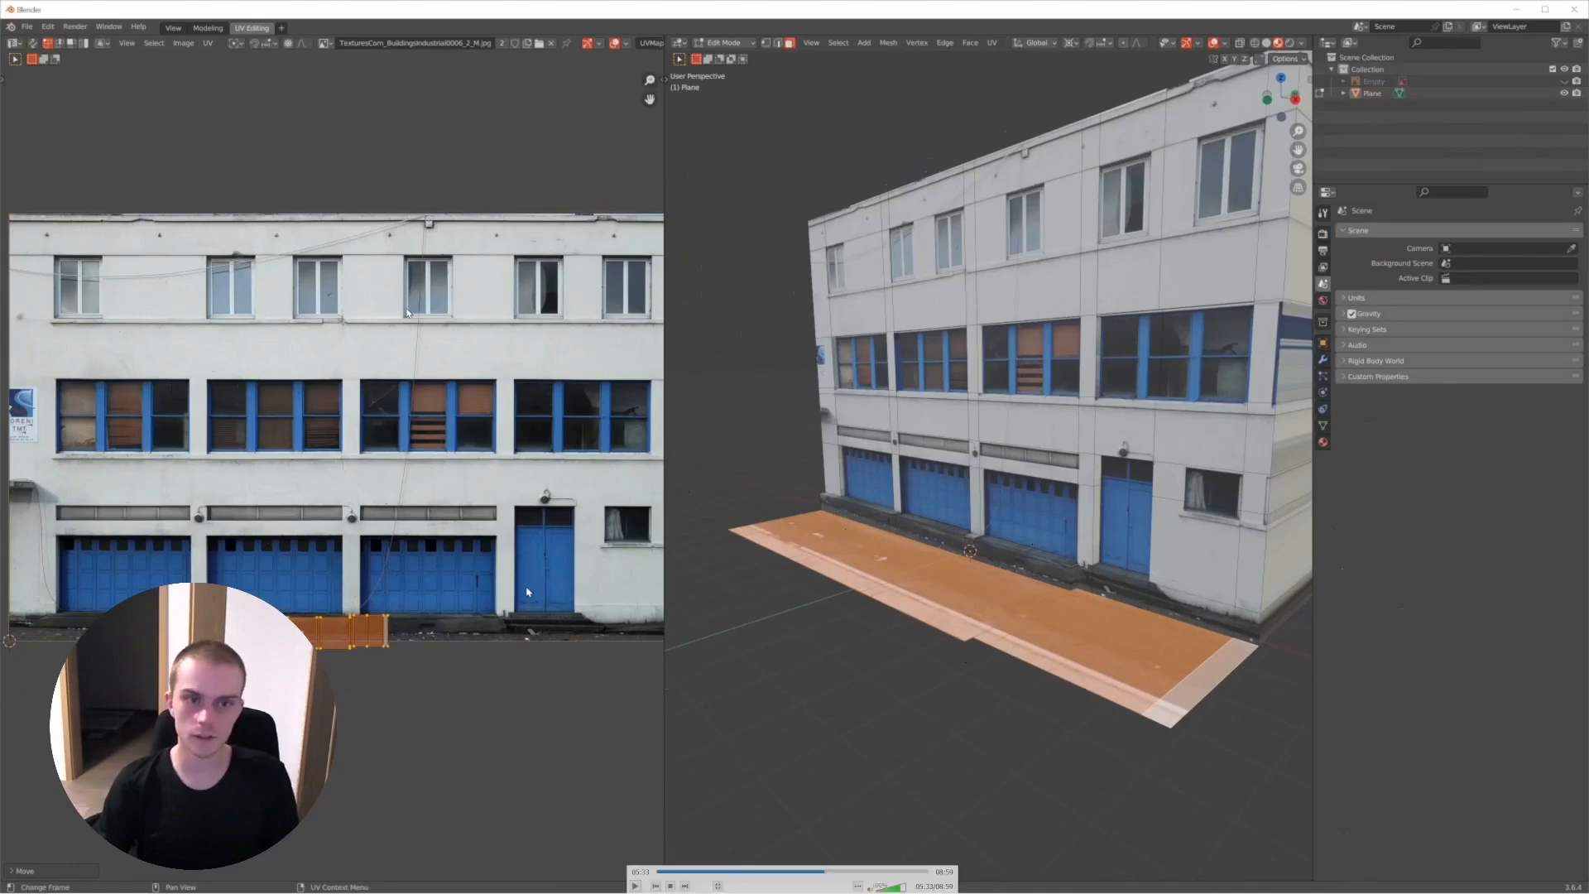
key("space")
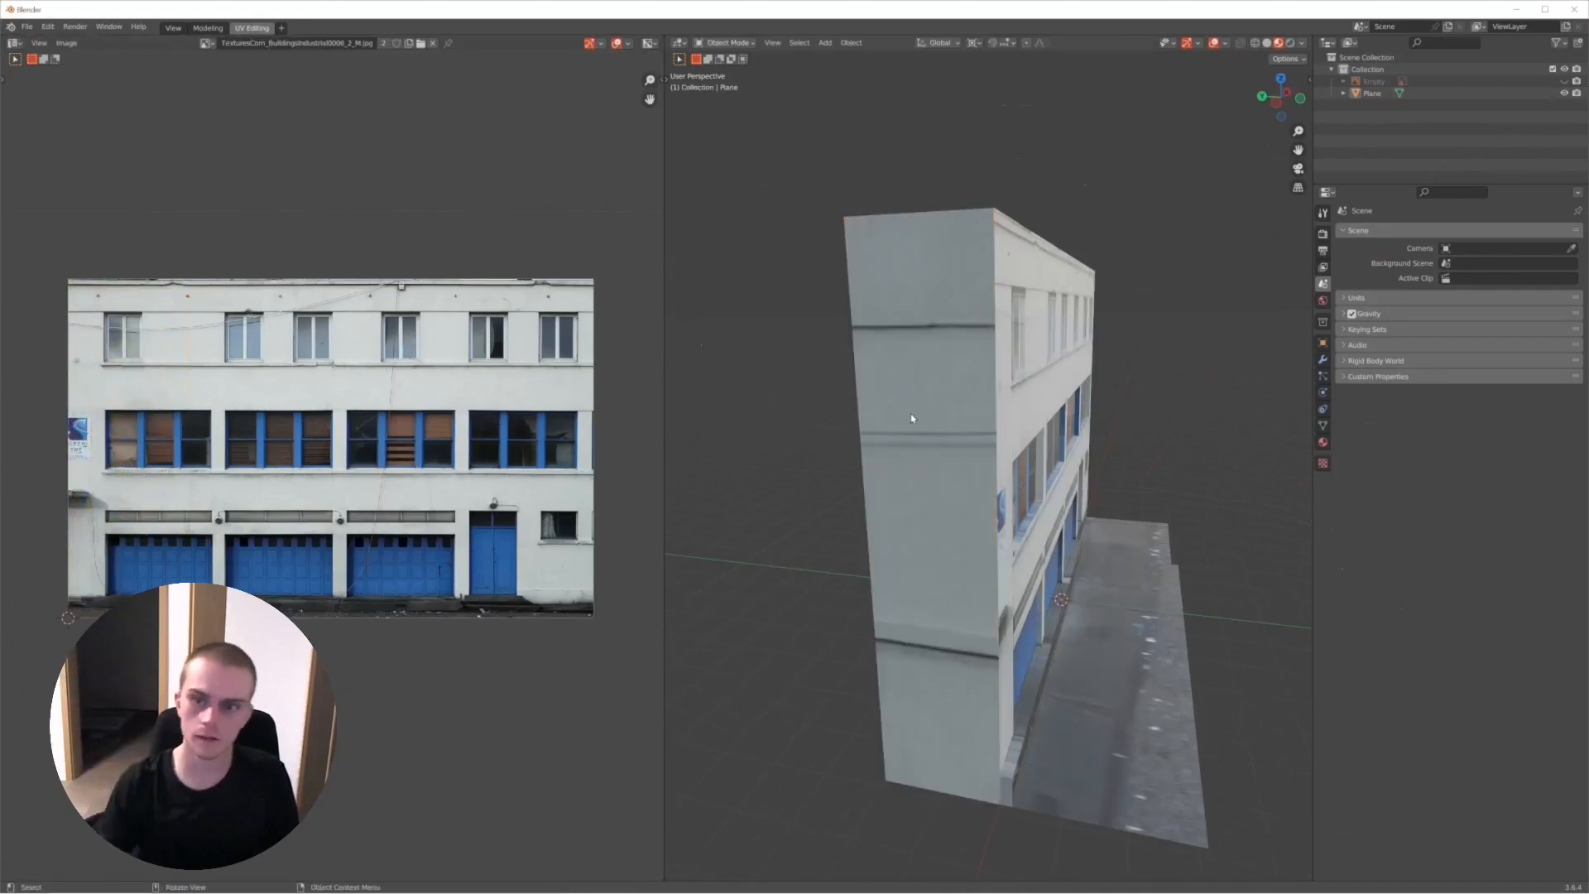
- Move the side wall's UV island onto the plain wall between the first two upper windows, leave Edit Mode and inspect the building
mouse_move(708, 546)
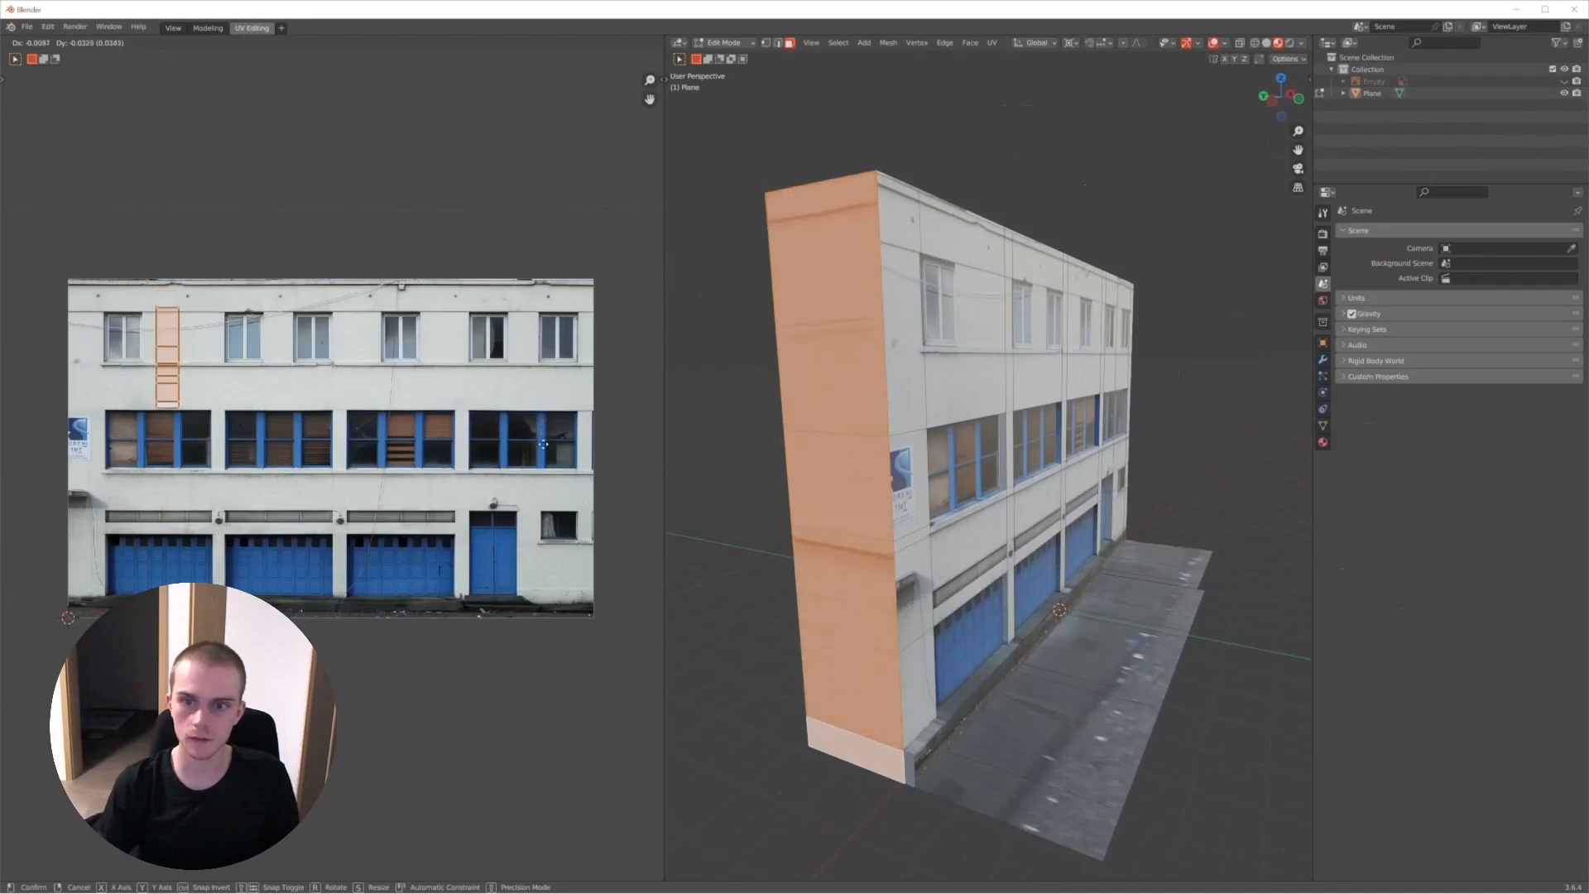
left_click(537, 444)
key("Tab")
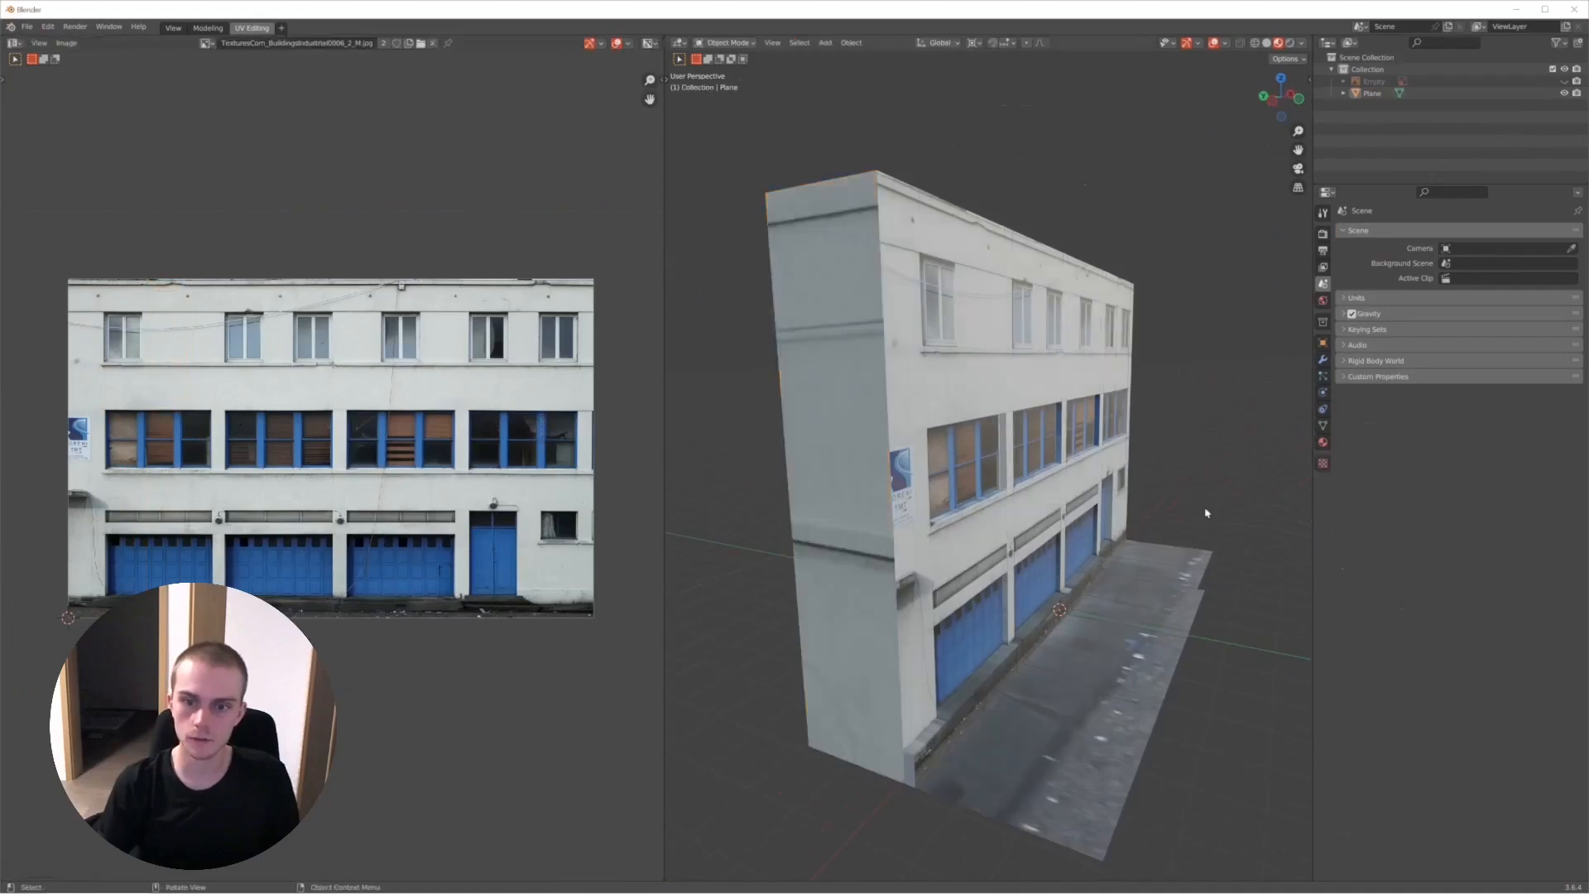
middle_click_drag(1206, 510, 852, 497)
scroll(927, 513, "down", 5)
middle_click_drag(968, 525, 1002, 463)
scroll(990, 533, "up", 4)
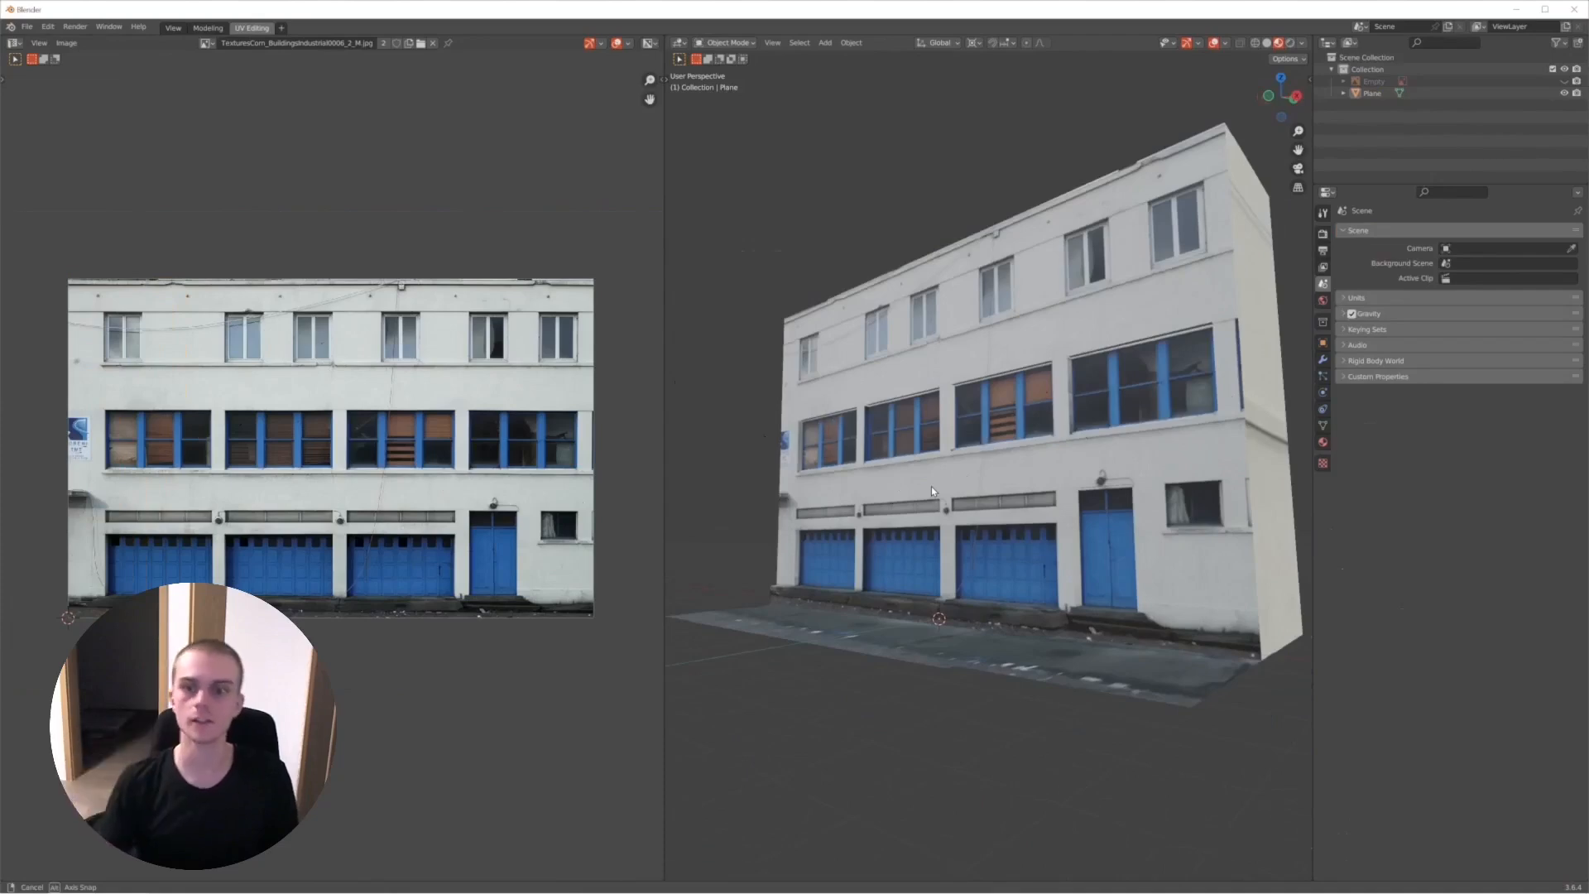
key("space")
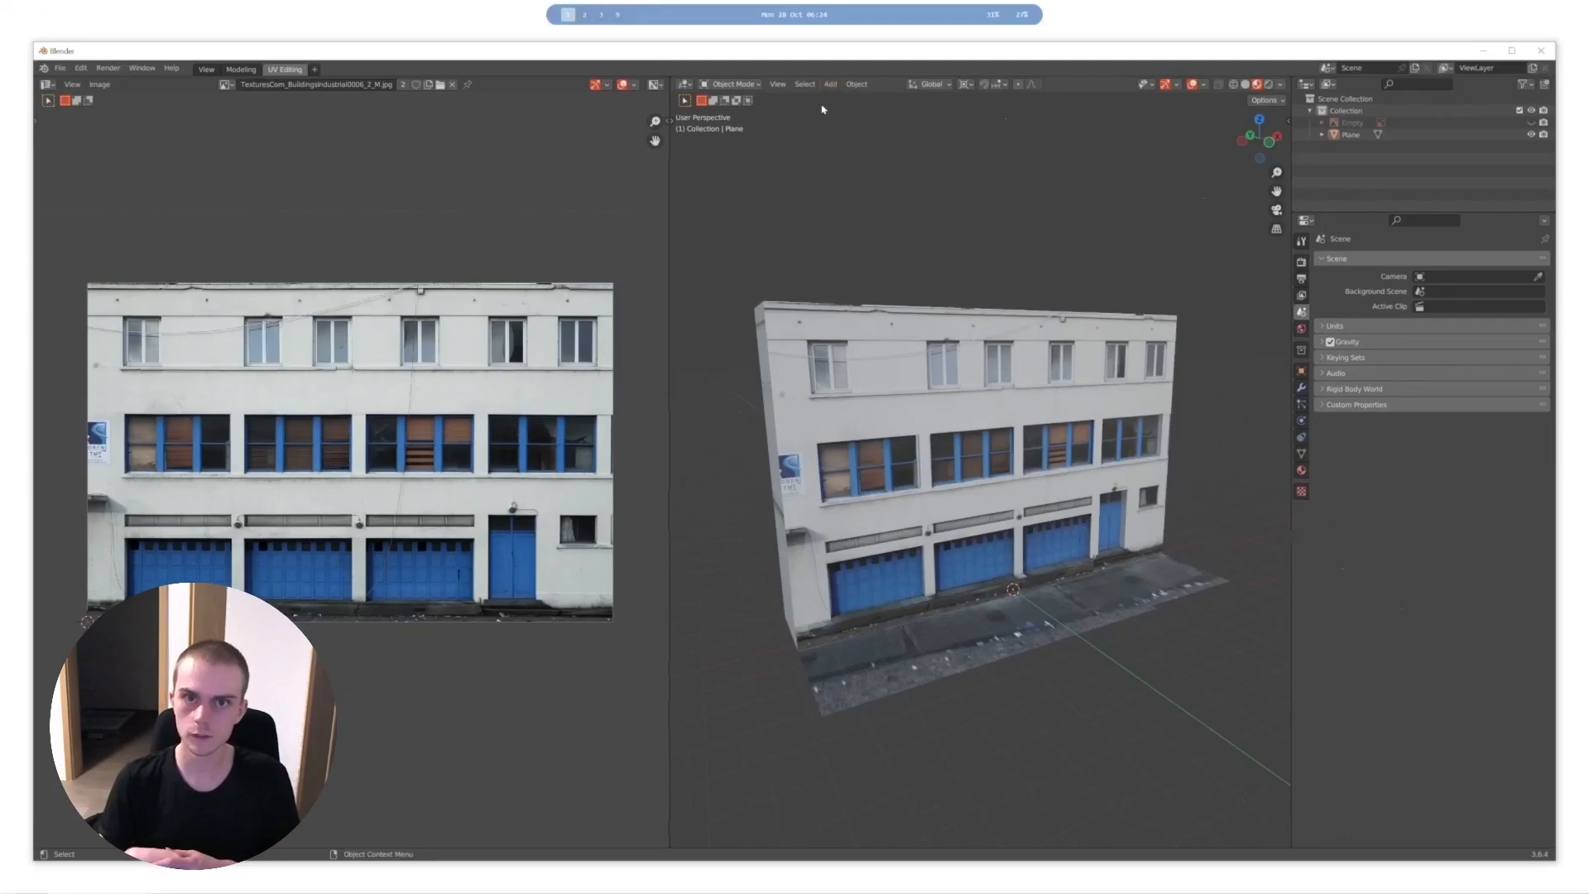
- Open TexturesCom_BuildingsIndustrial0006_2_M.jpg from the Desktop's work/textures folder in GIMP
key("super")
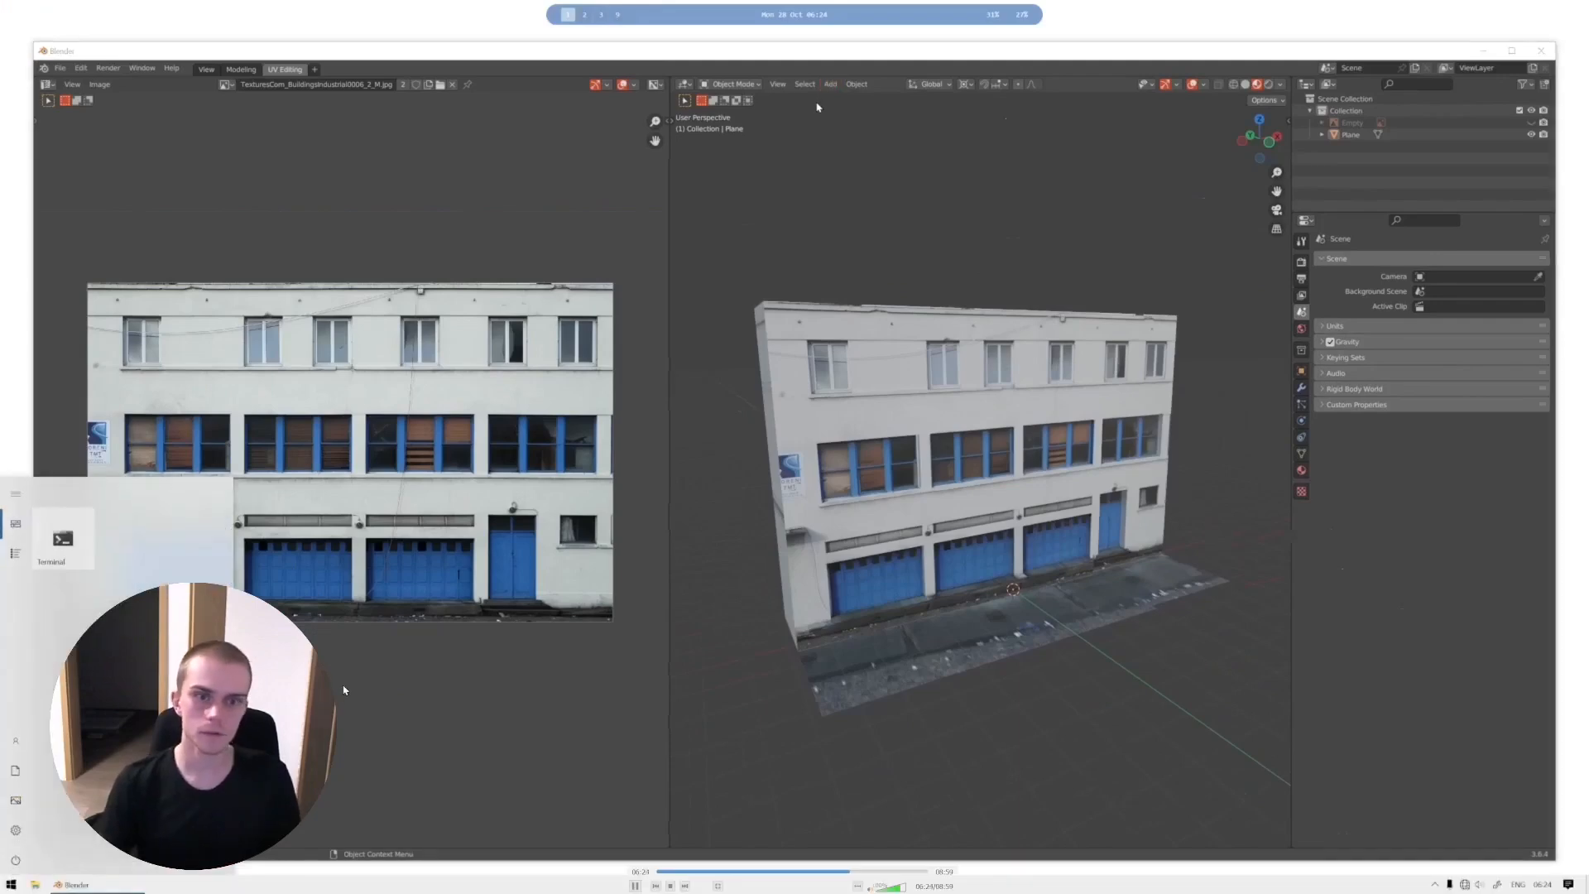
type("file")
key("Return")
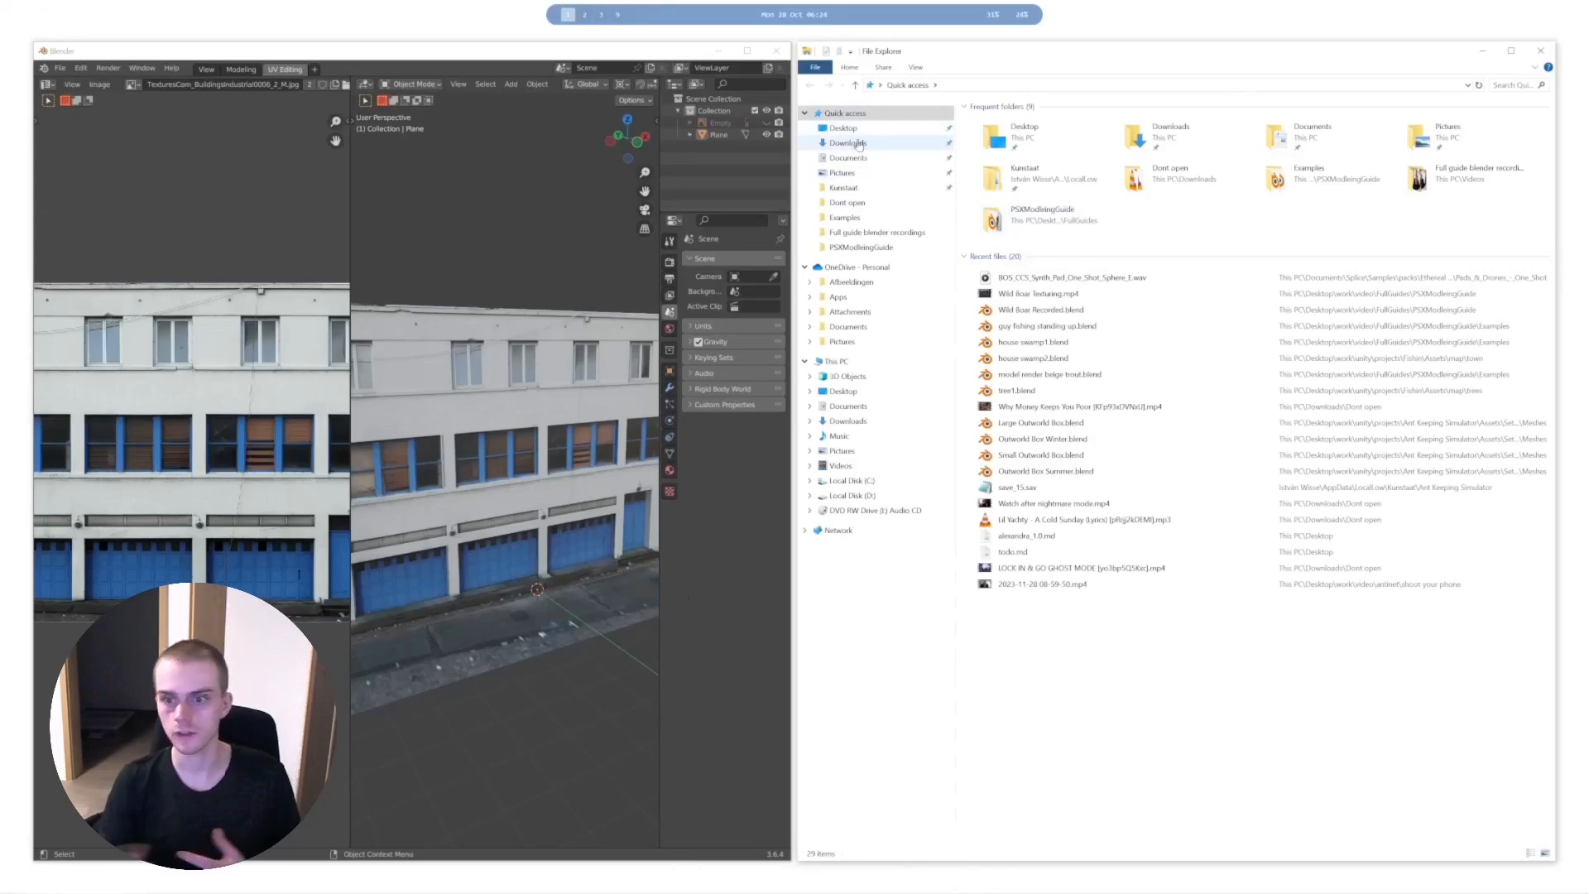
left_click(844, 128)
double_click(1010, 182)
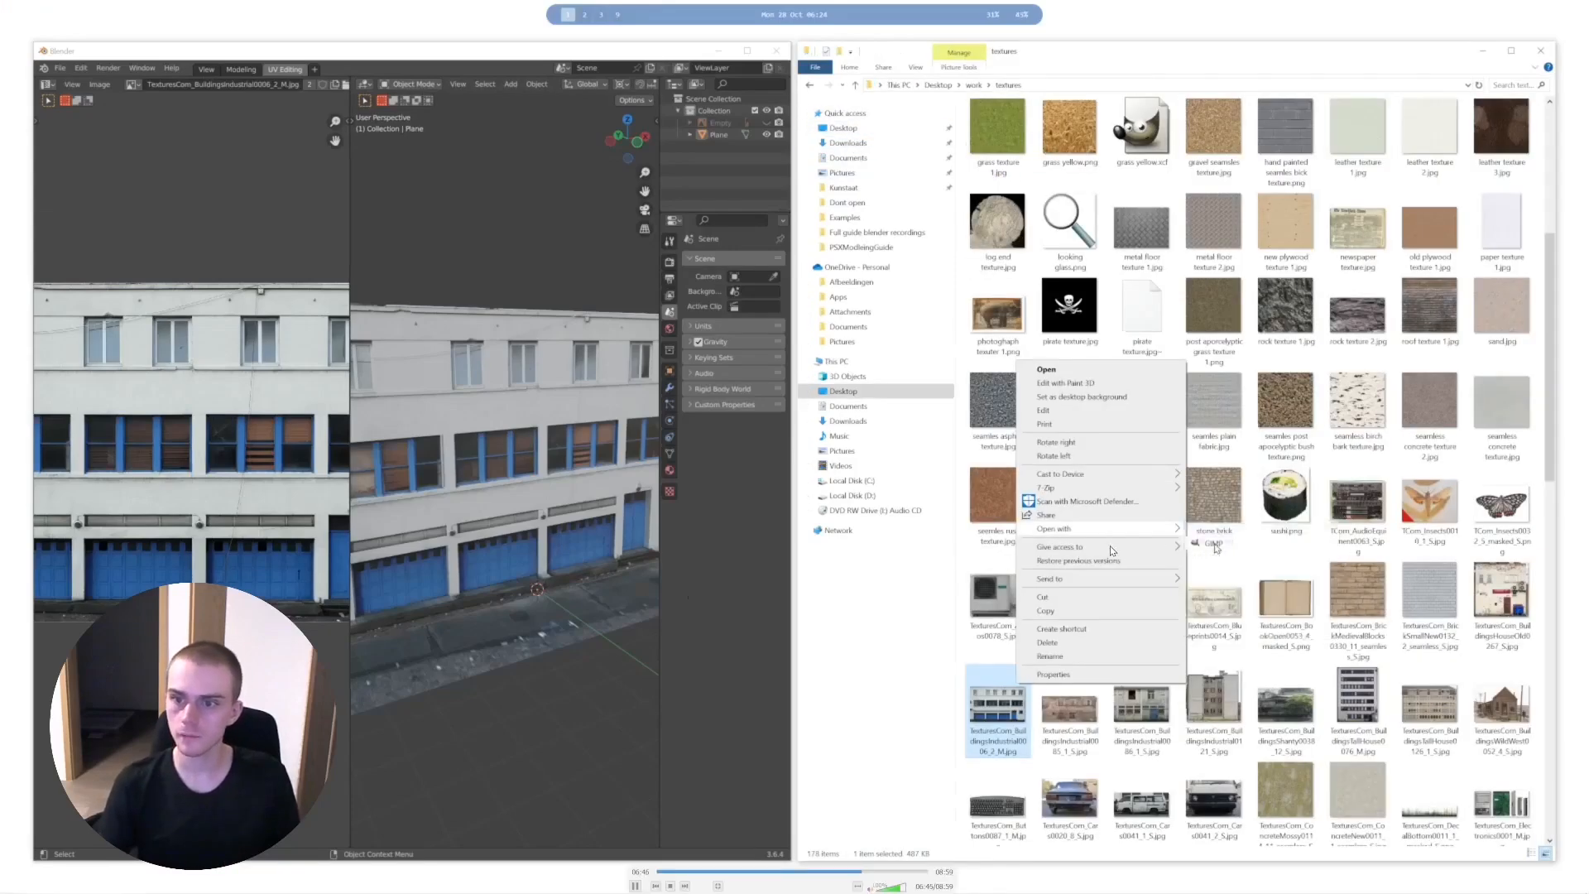
left_click(1214, 546)
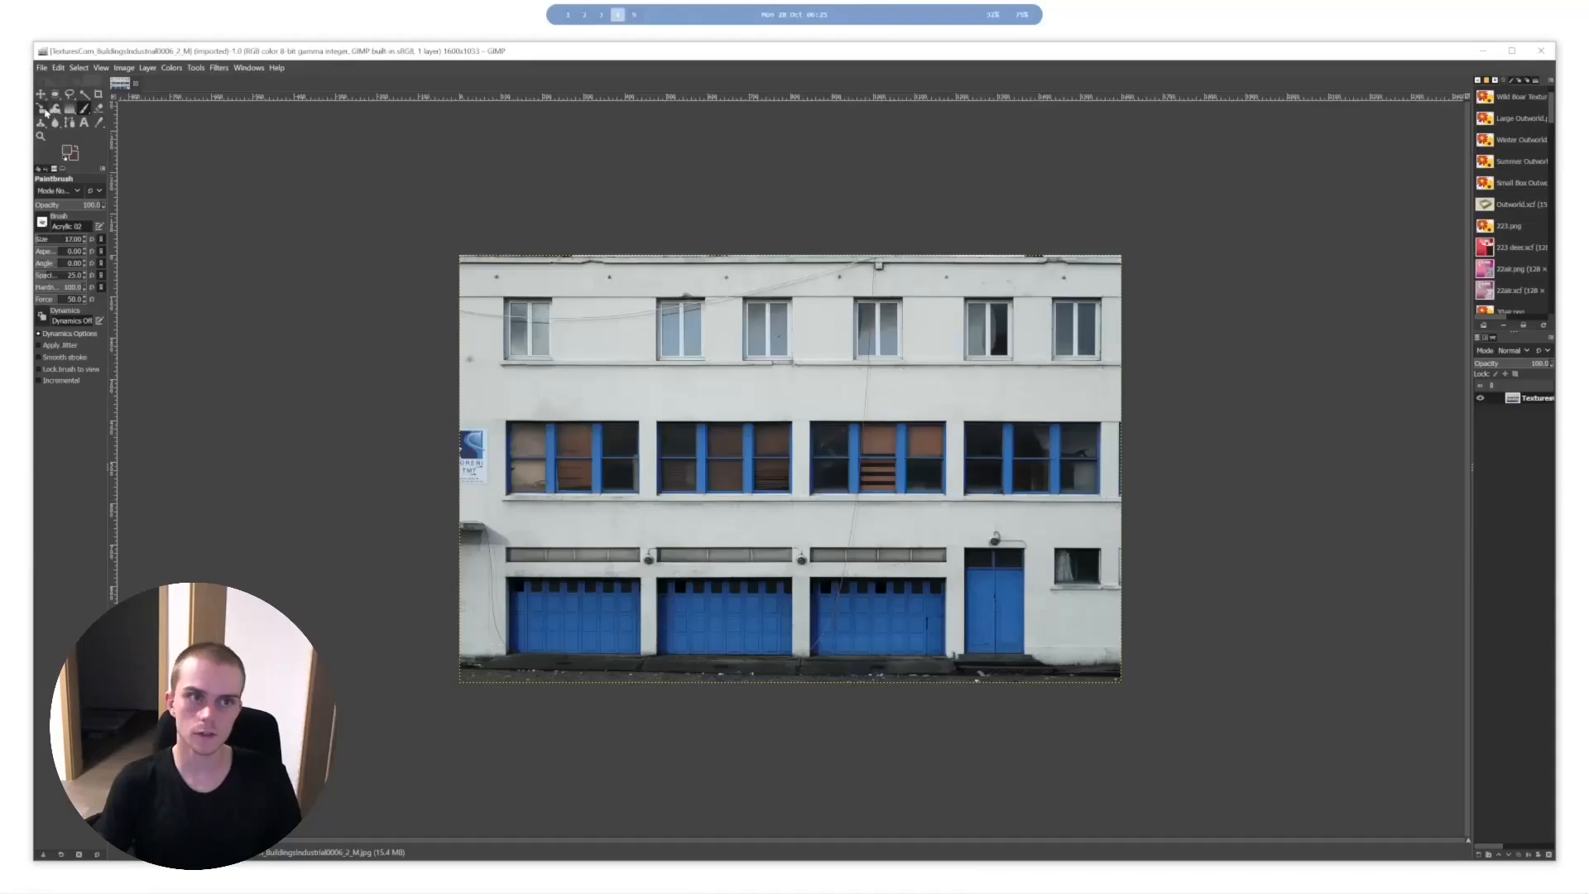
- Scale the facade layer down proportionally to 198 × 128 px with the Scale tool
left_click(45, 112)
left_click(745, 480)
left_click_drag(1124, 672, 537, 338)
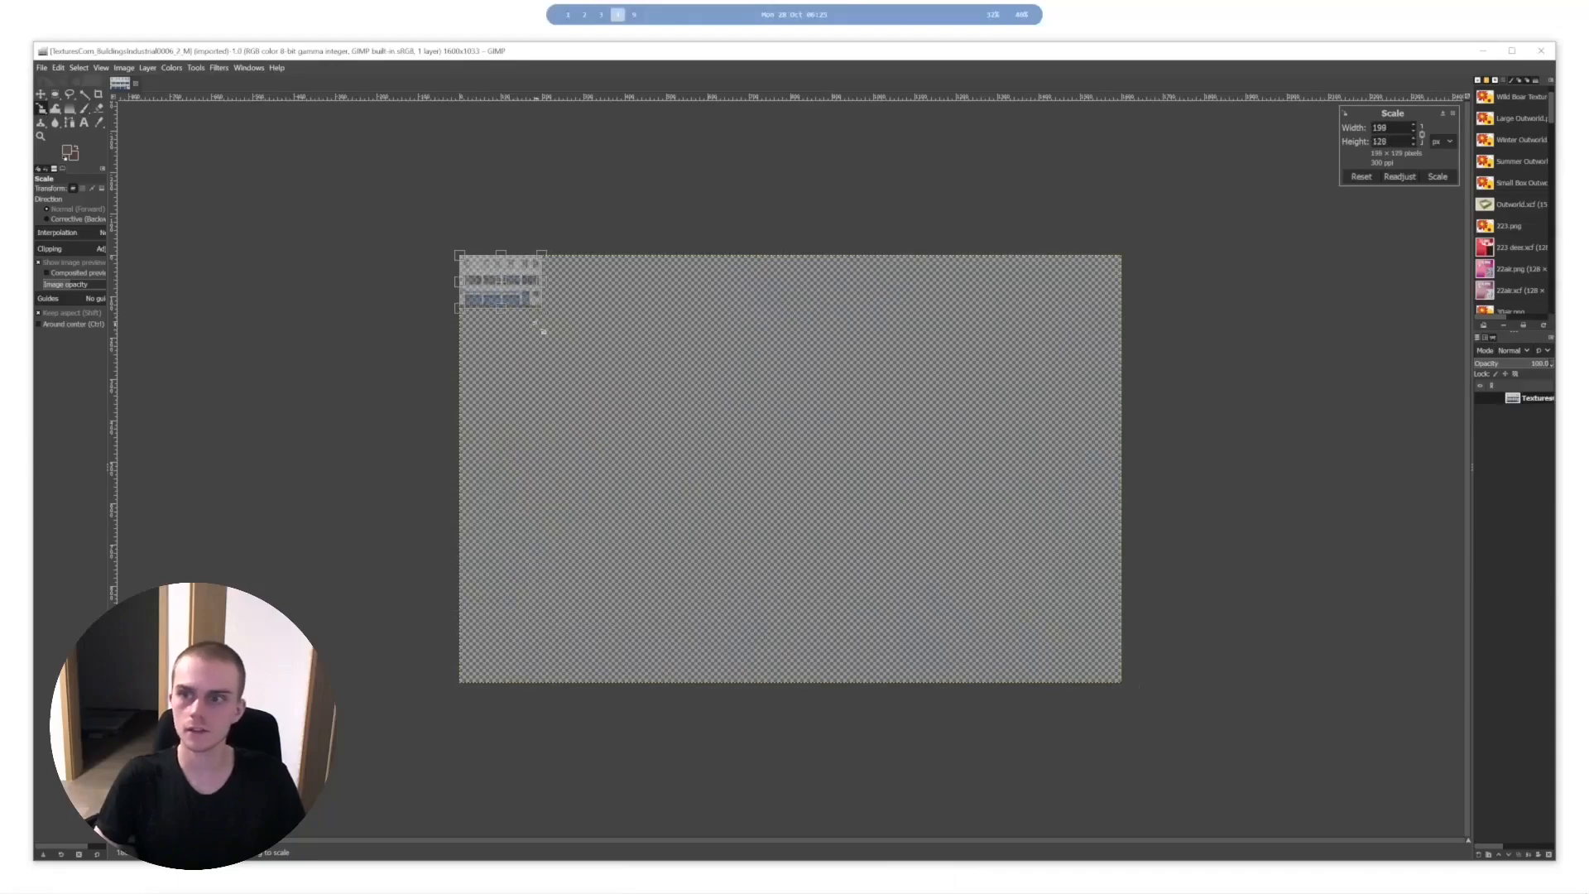
scroll(414, 246, "up", 5, "ctrl")
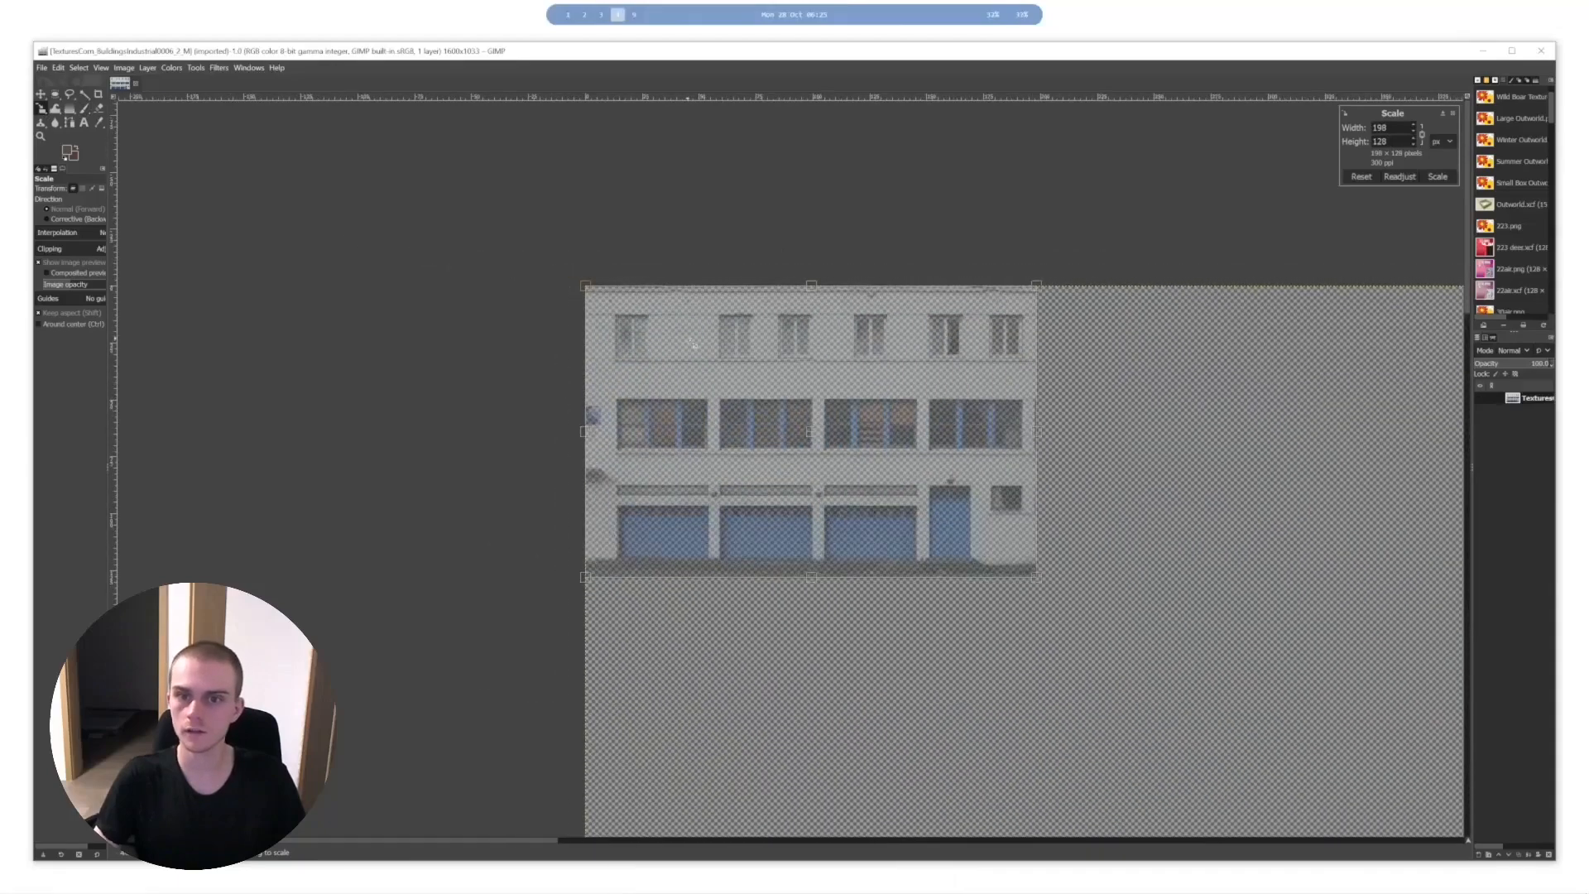
key("Return")
- Scale the facade layer down a second time for coarser pixelation and inspect its pixels
left_click(887, 406)
left_click_drag(1030, 578, 866, 474)
key("Return")
scroll(795, 424, "up", 3, "ctrl")
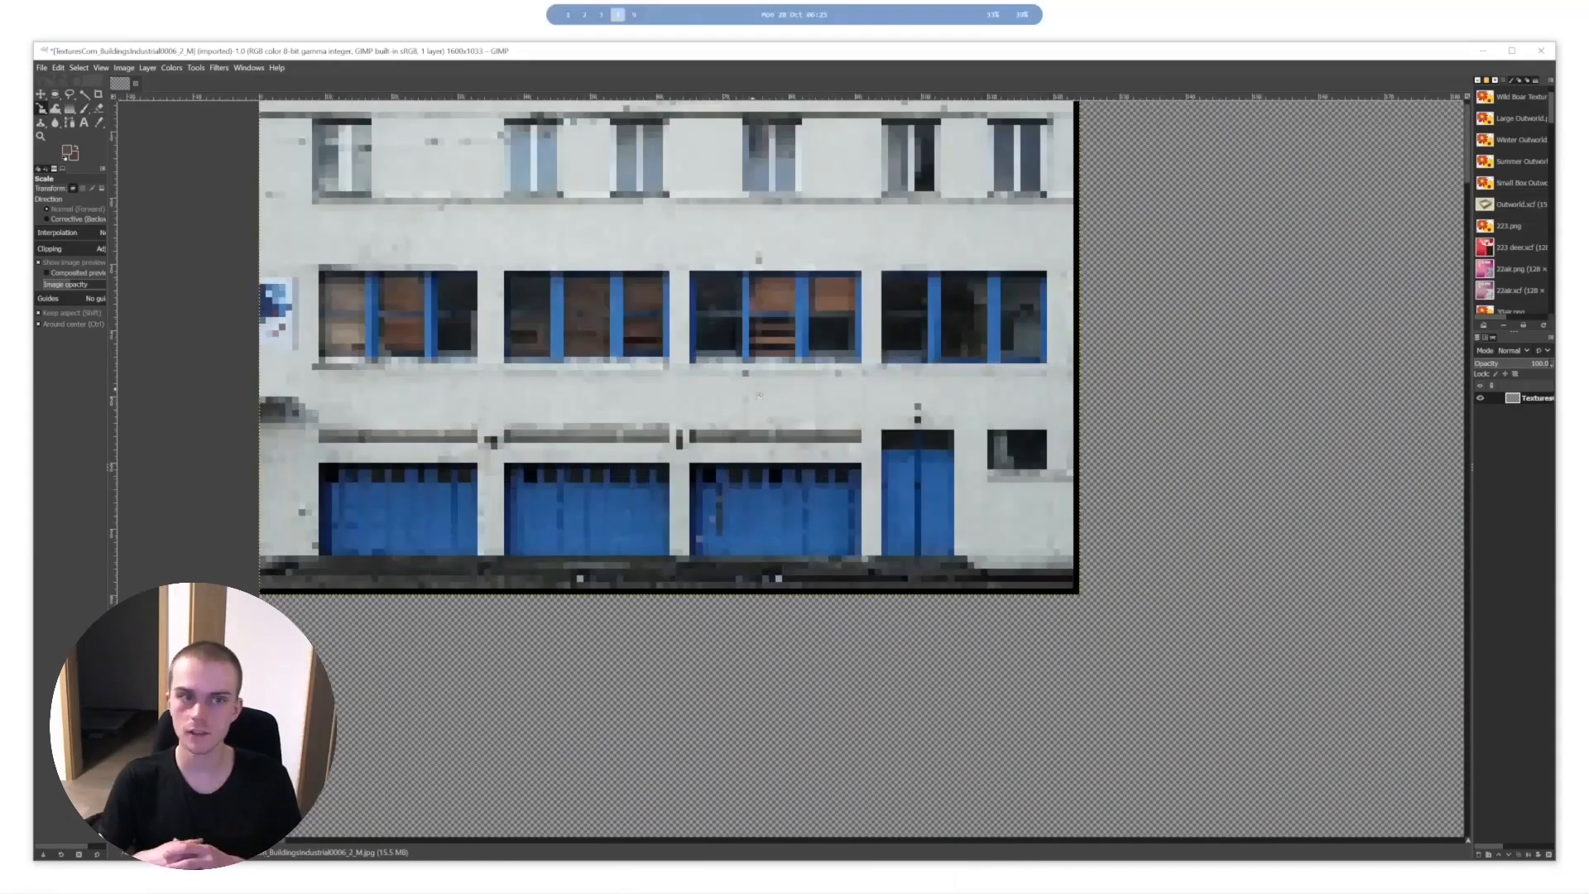
- Crop the canvas to the shrunken facade at 123 × 80 px
scroll(774, 421, "down", 5, "ctrl")
middle_click_drag(857, 489, 675, 369)
scroll(774, 422, "down", 2, "ctrl")
middle_click_drag(774, 422, 543, 283)
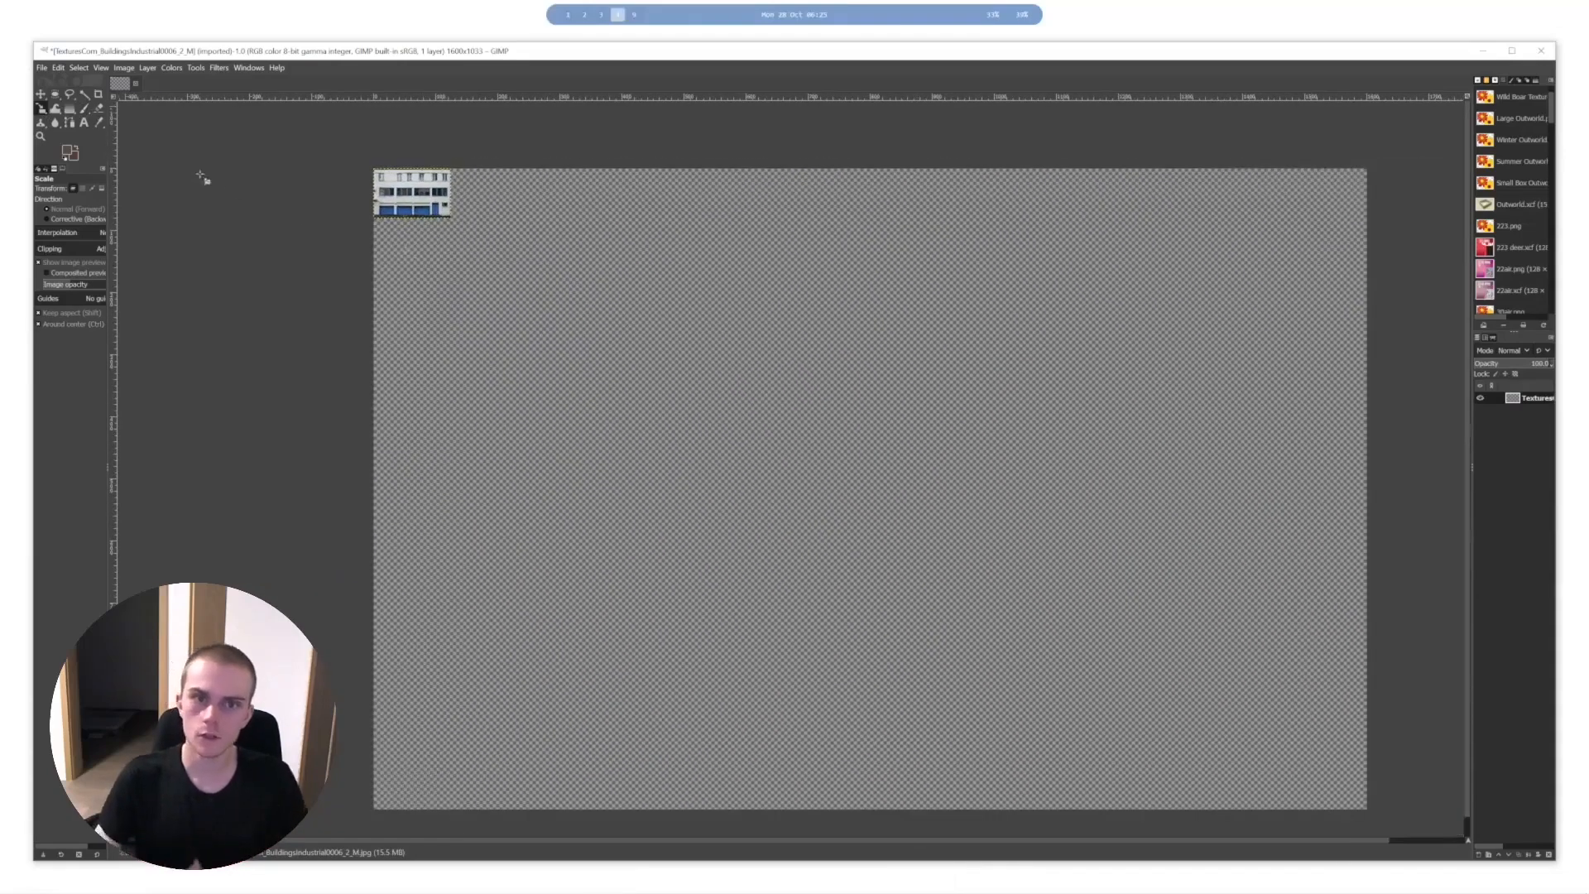
left_click(98, 93)
scroll(383, 153, "up", 5, "ctrl")
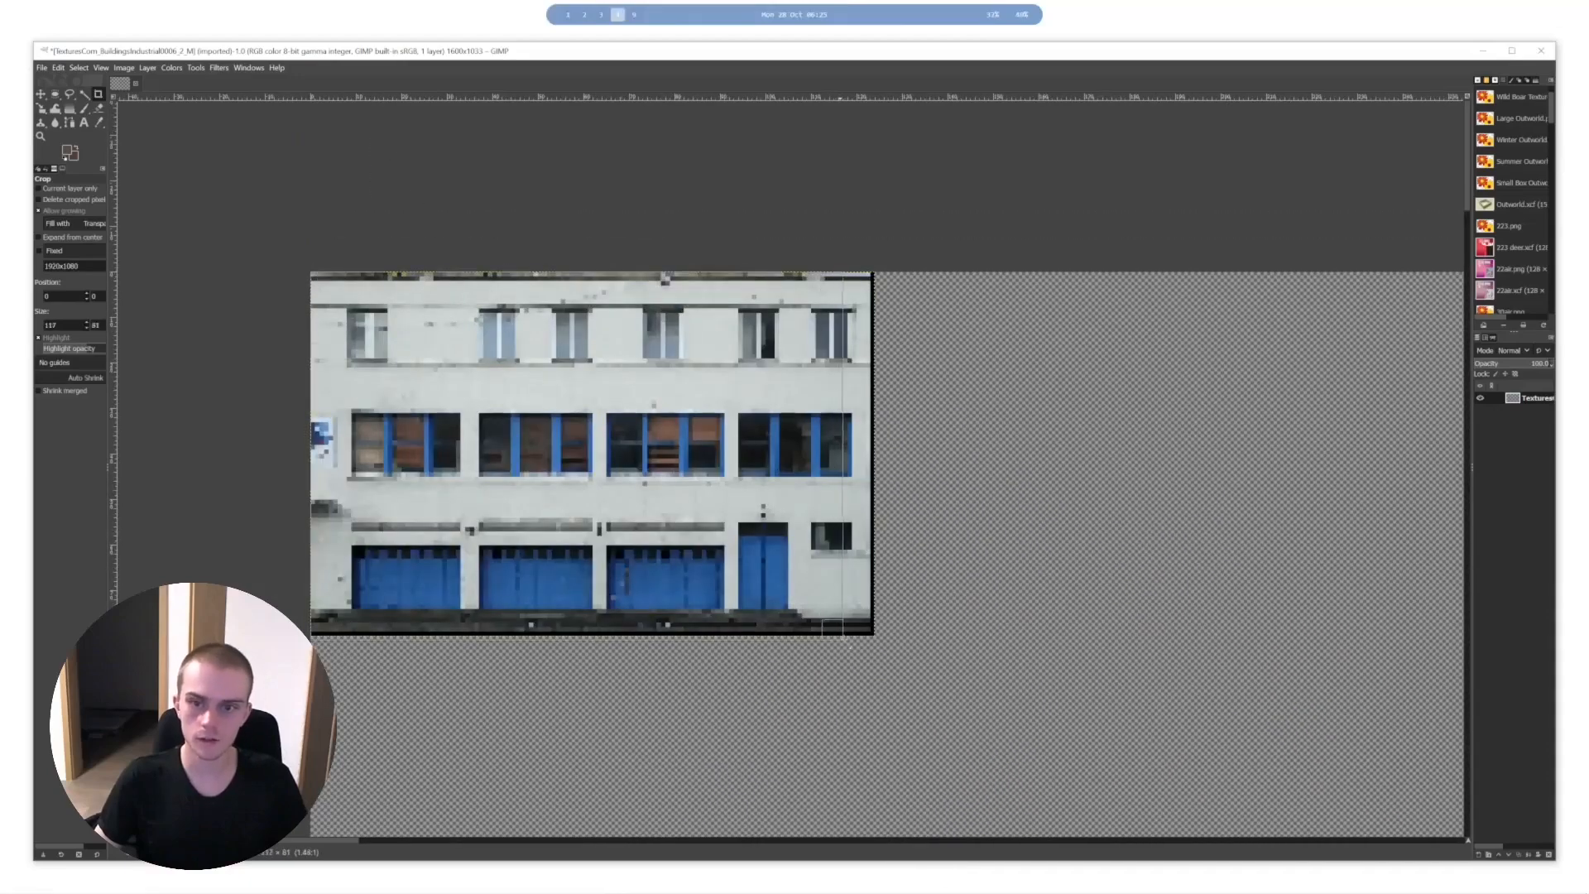
left_click_drag(843, 636, 873, 636)
left_click_drag(875, 495, 870, 494)
key("Return")
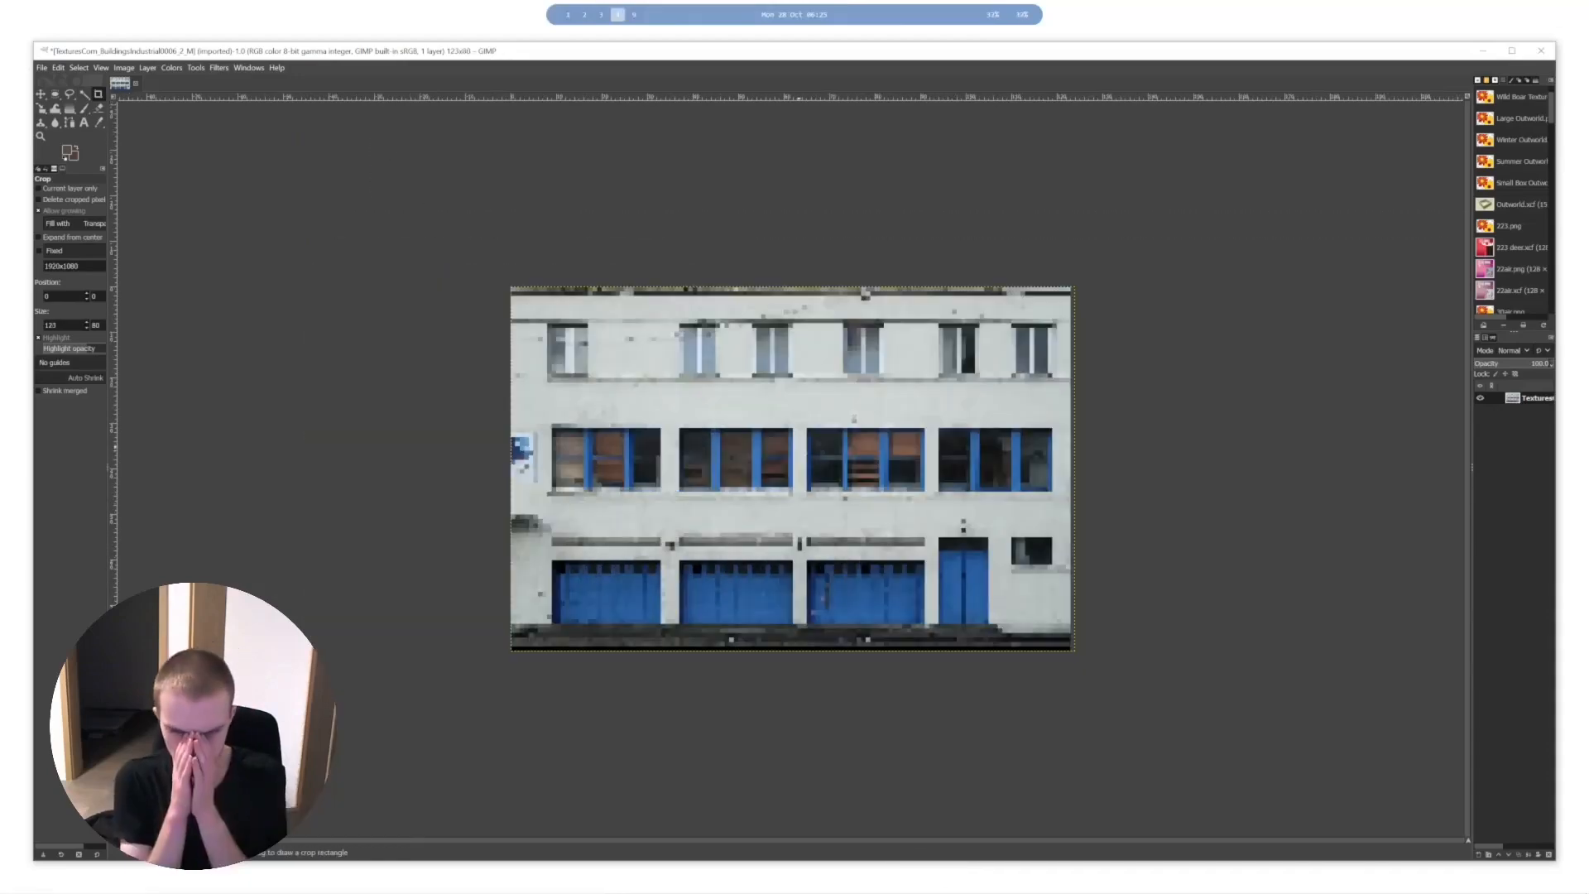
- Start exporting the cropped image and choose the PSXModleingGuide folder under Desktop/work/video/FullGuides as the destination
scroll(803, 432, "up", 2, "ctrl")
scroll(853, 381, "down", 1, "ctrl")
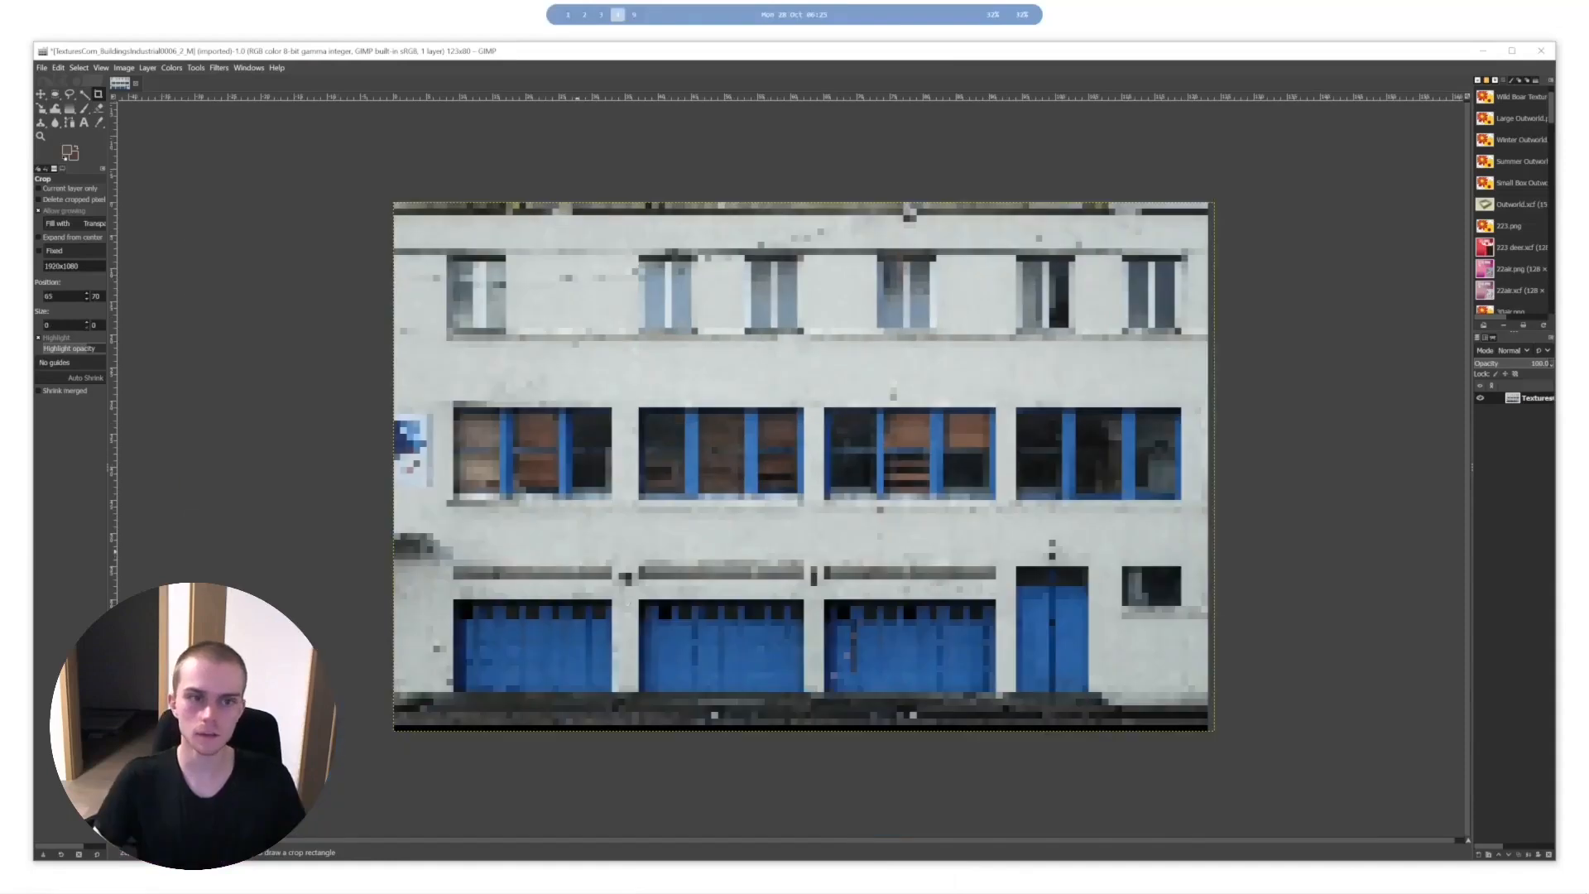
key("ctrl+shift+e")
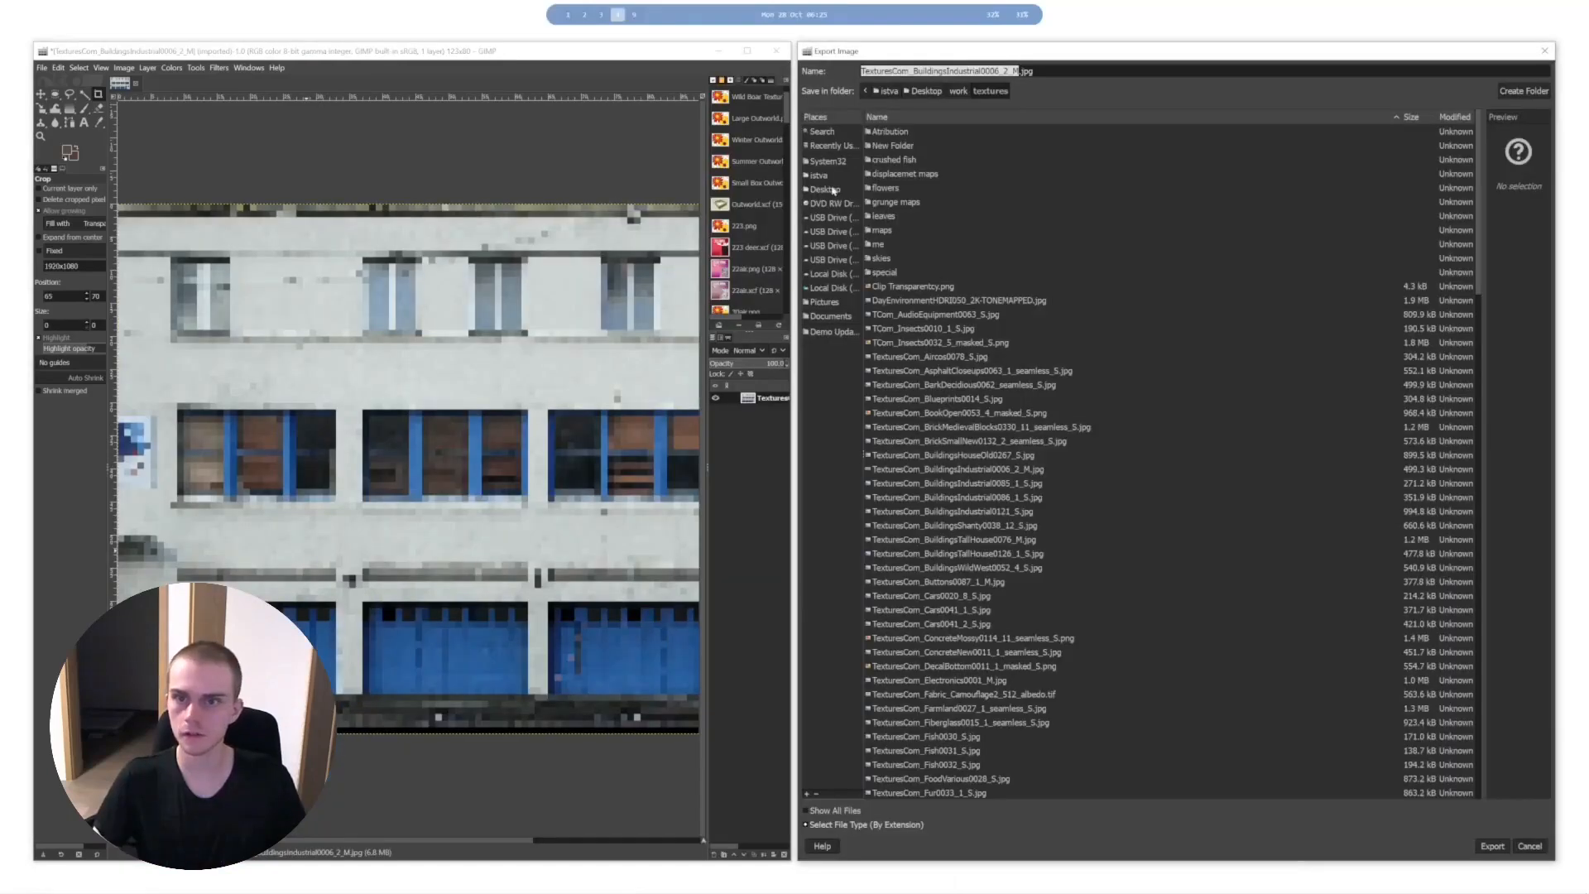
left_click(834, 191)
double_click(882, 188)
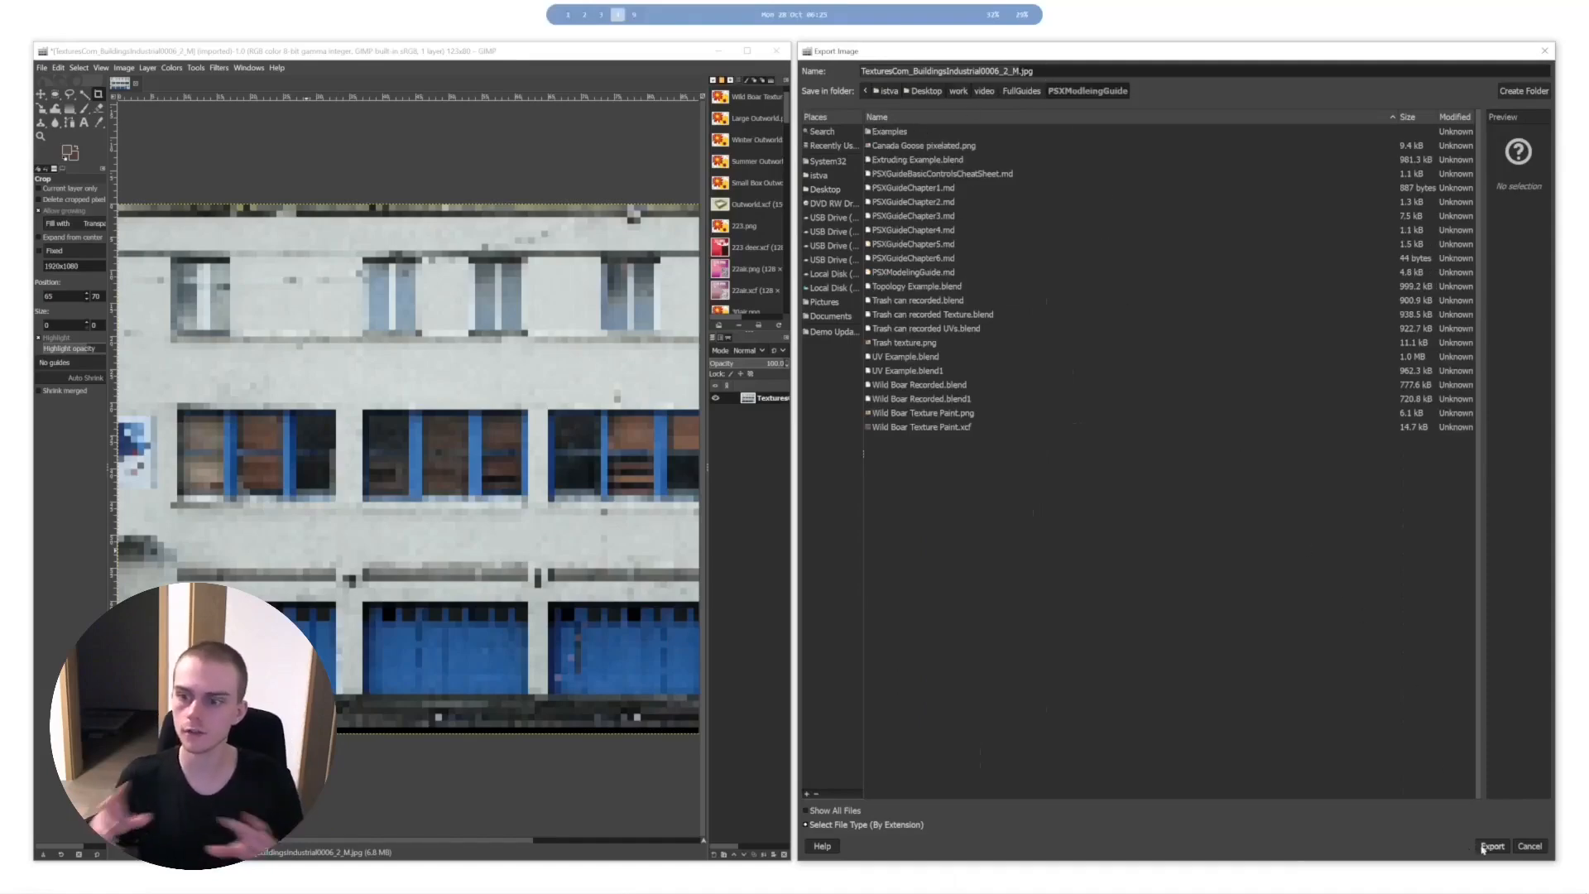
- Cancel the JPEG export, export the image as "building crushed.png" and switch back to the Blender workspace
left_click_drag(1010, 71, 822, 73)
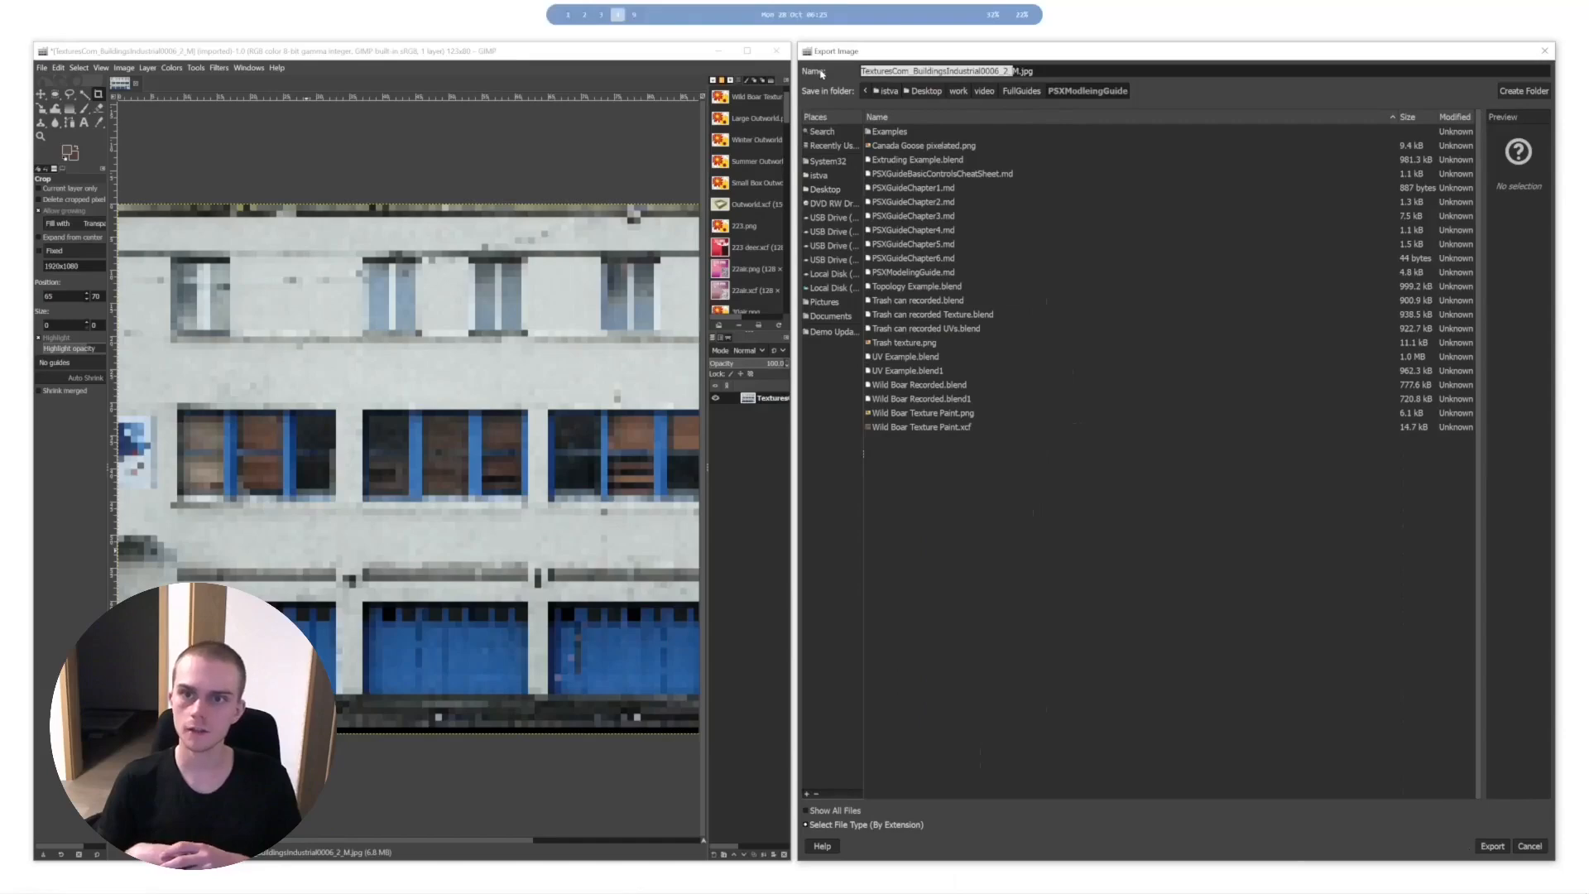
key("Return")
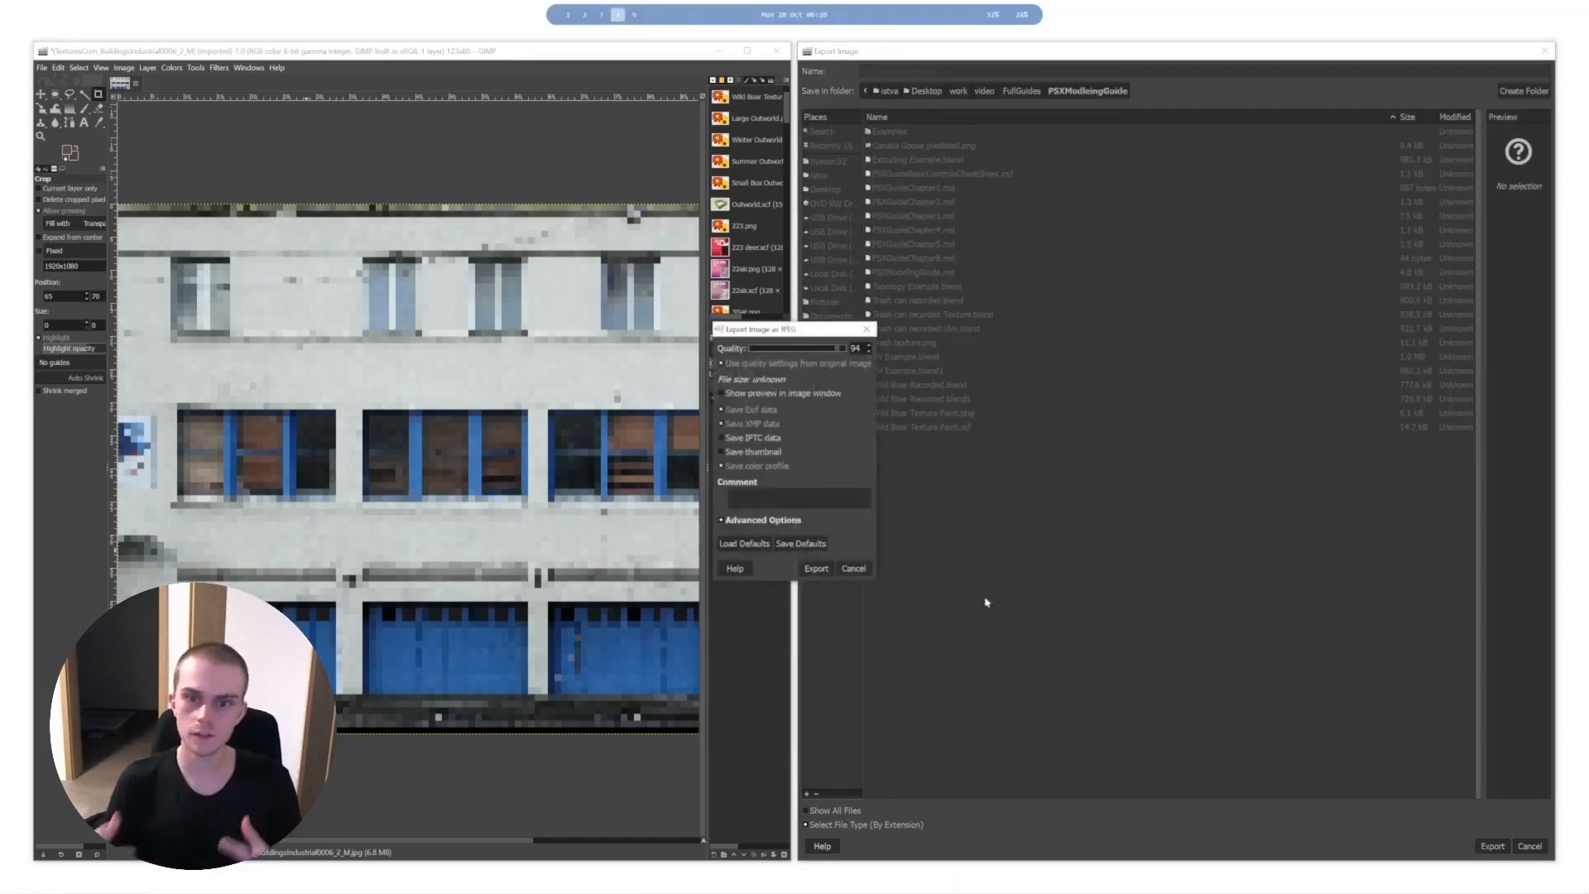
left_click(855, 569)
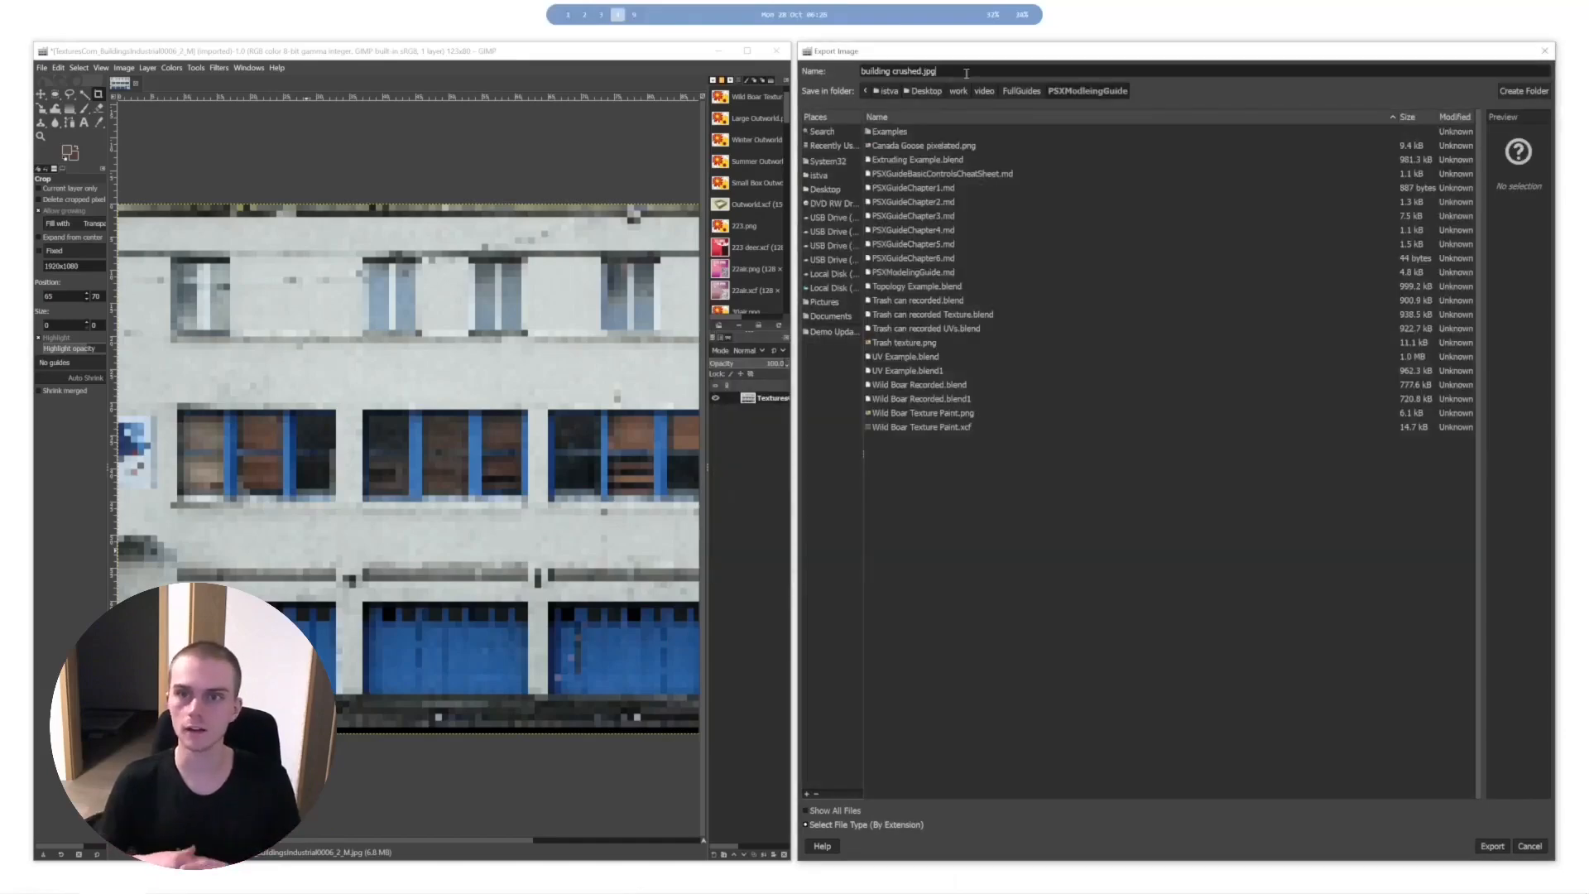
key("Return")
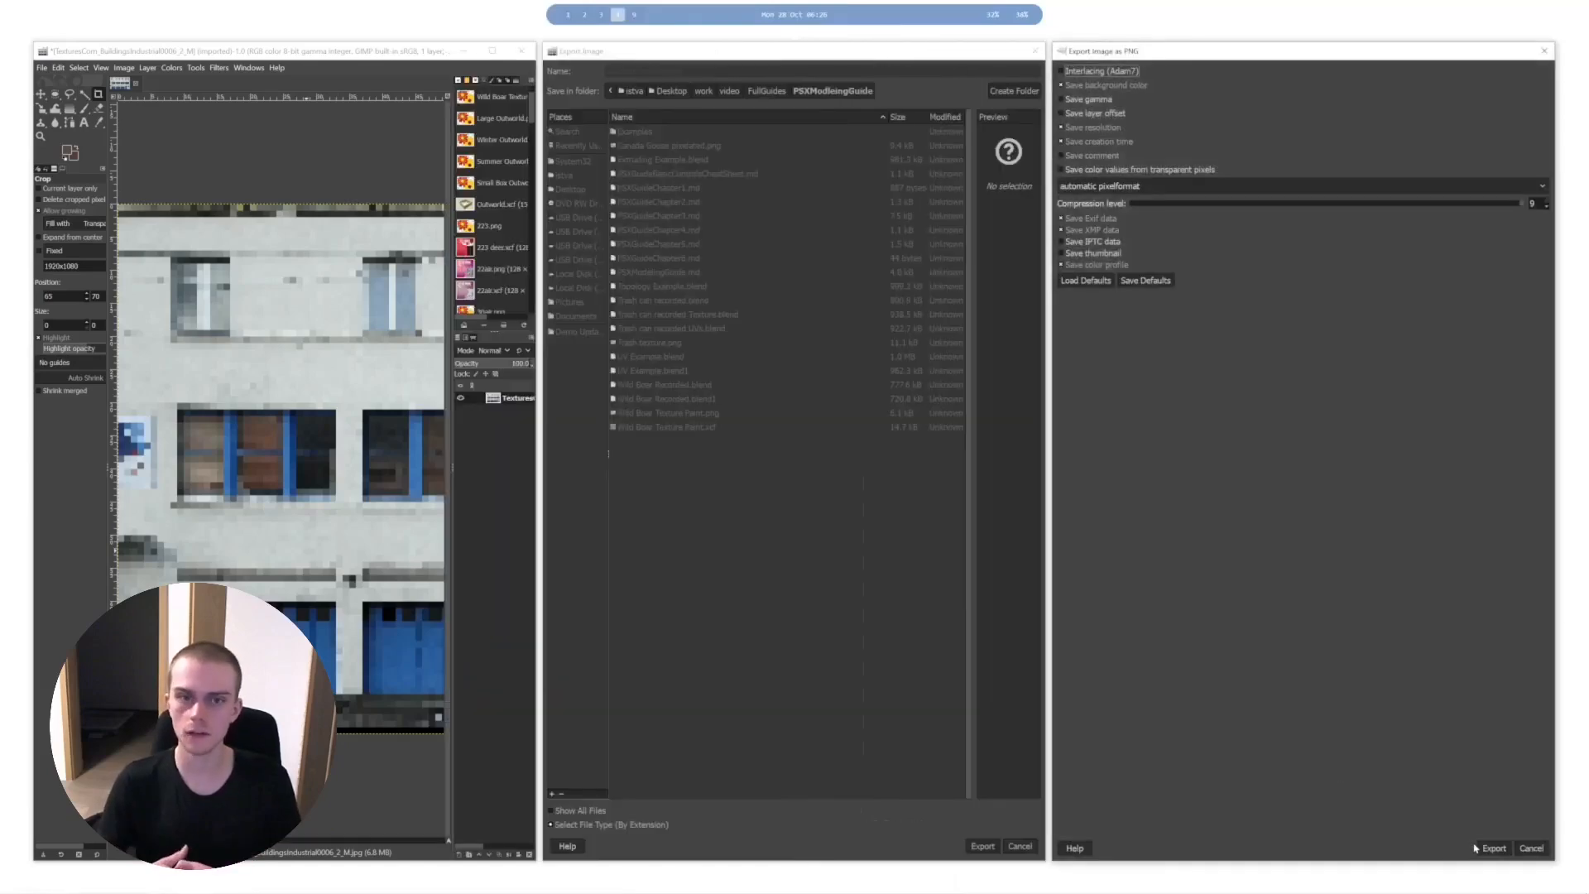
left_click(1478, 849)
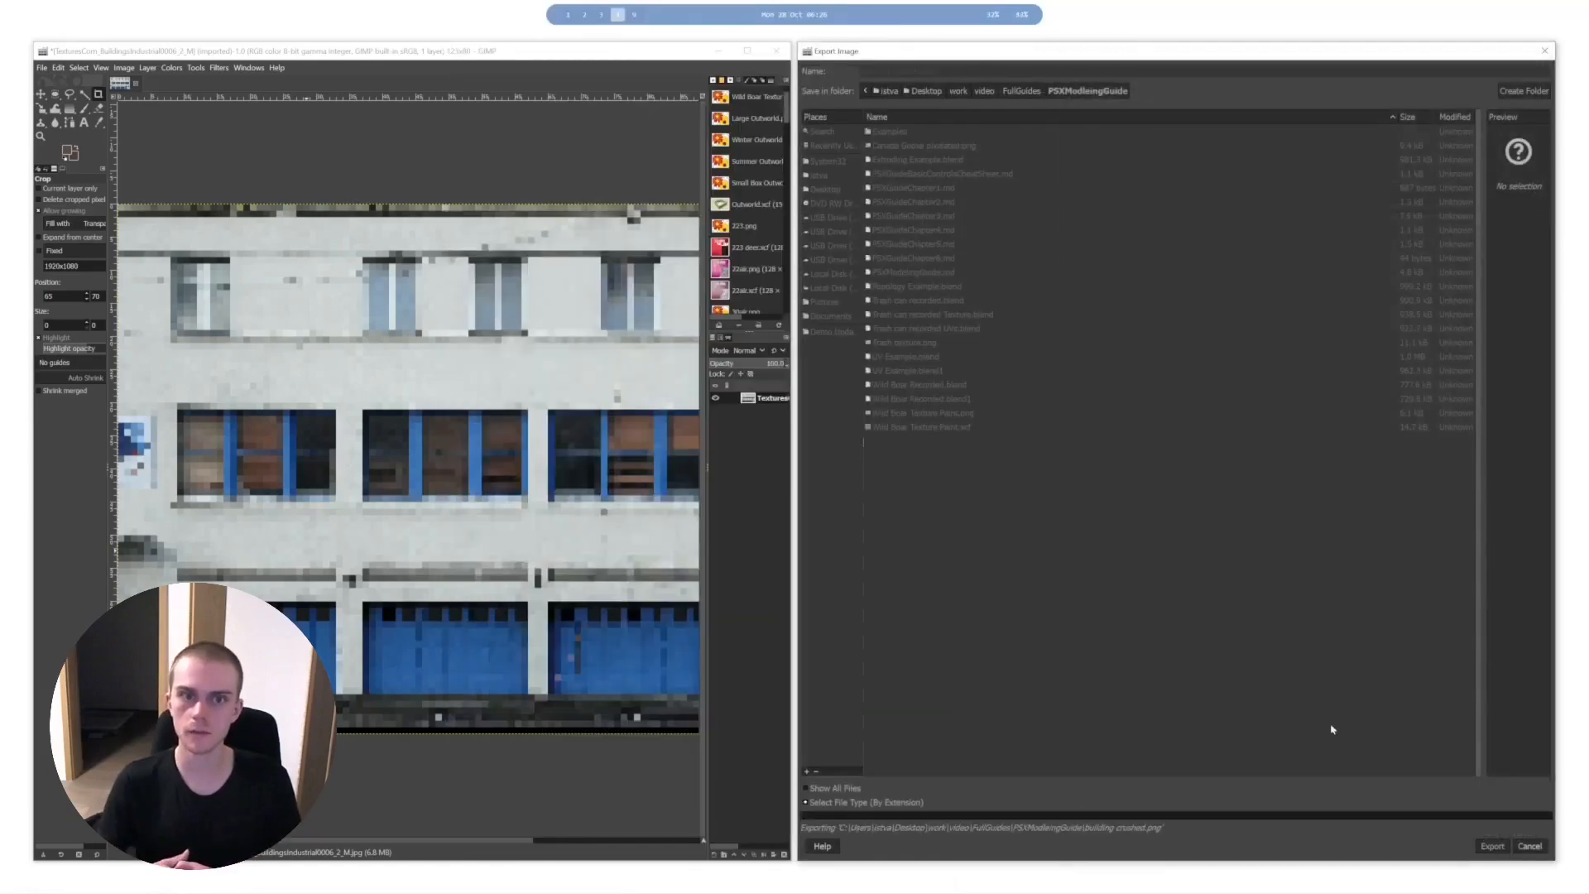
key("alt+1")
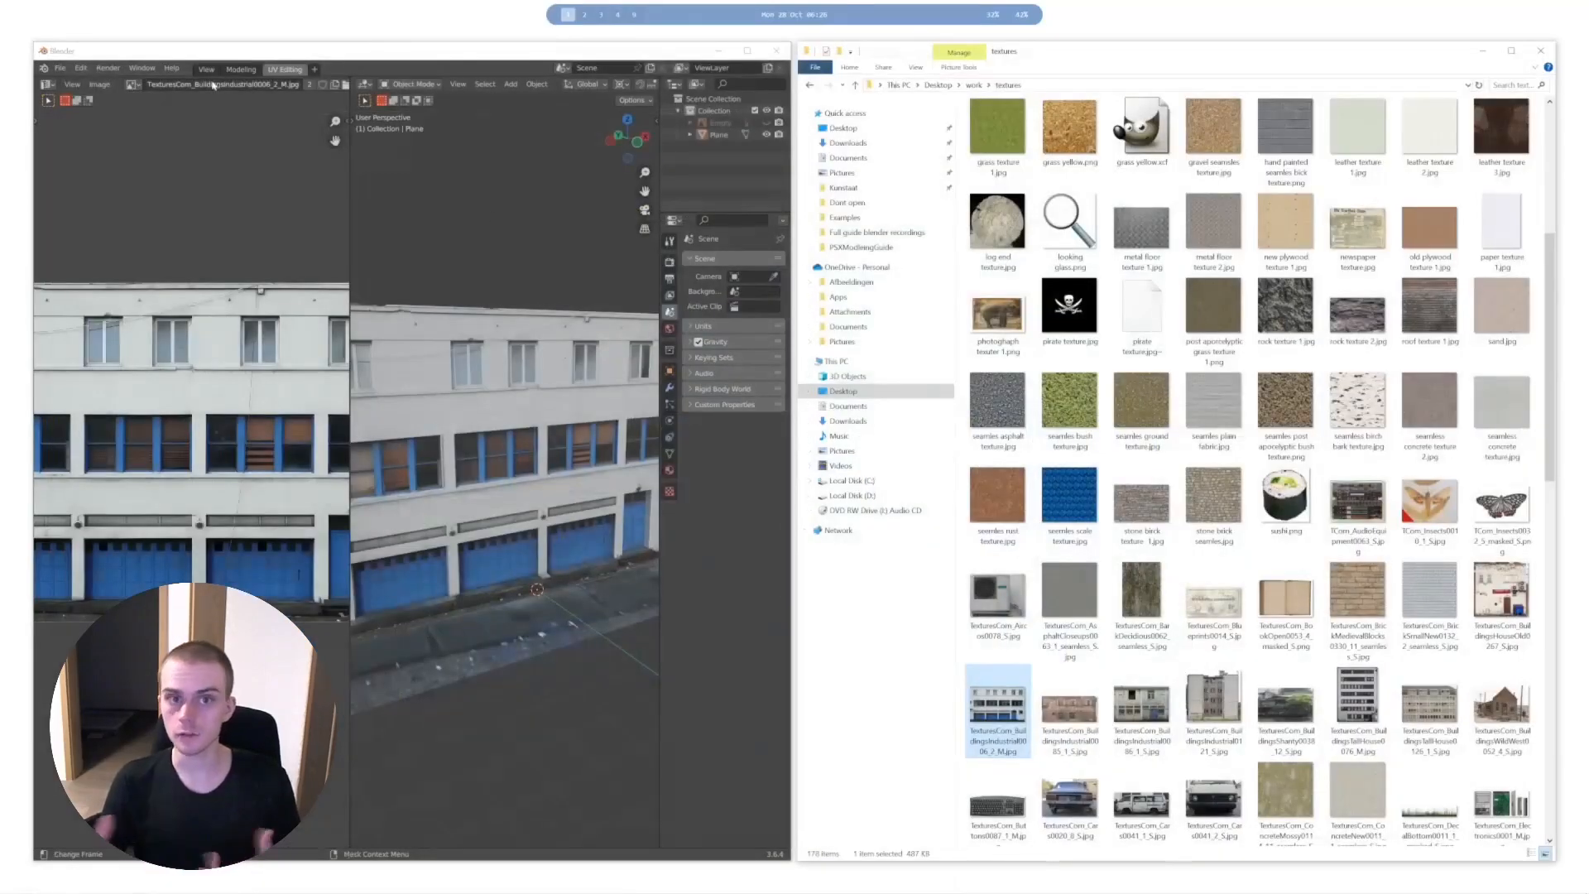
- Clear the file explorer from view, split the image editor into two stacked areas and show the plane's material nodes in the upper one
left_click(1486, 55)
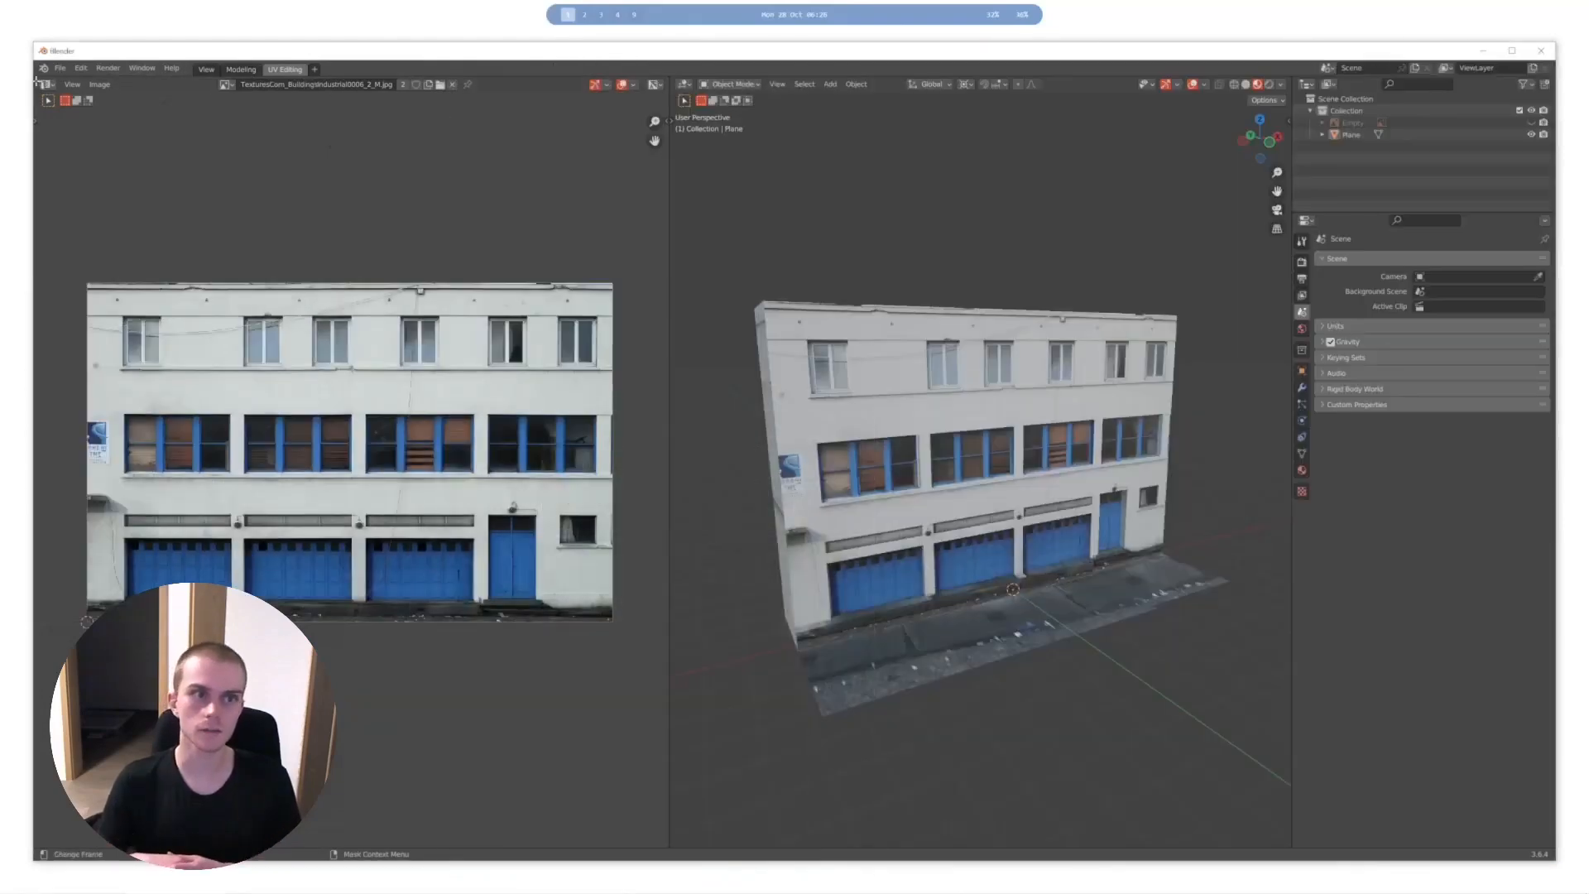
middle_click_drag(134, 275, 191, 227)
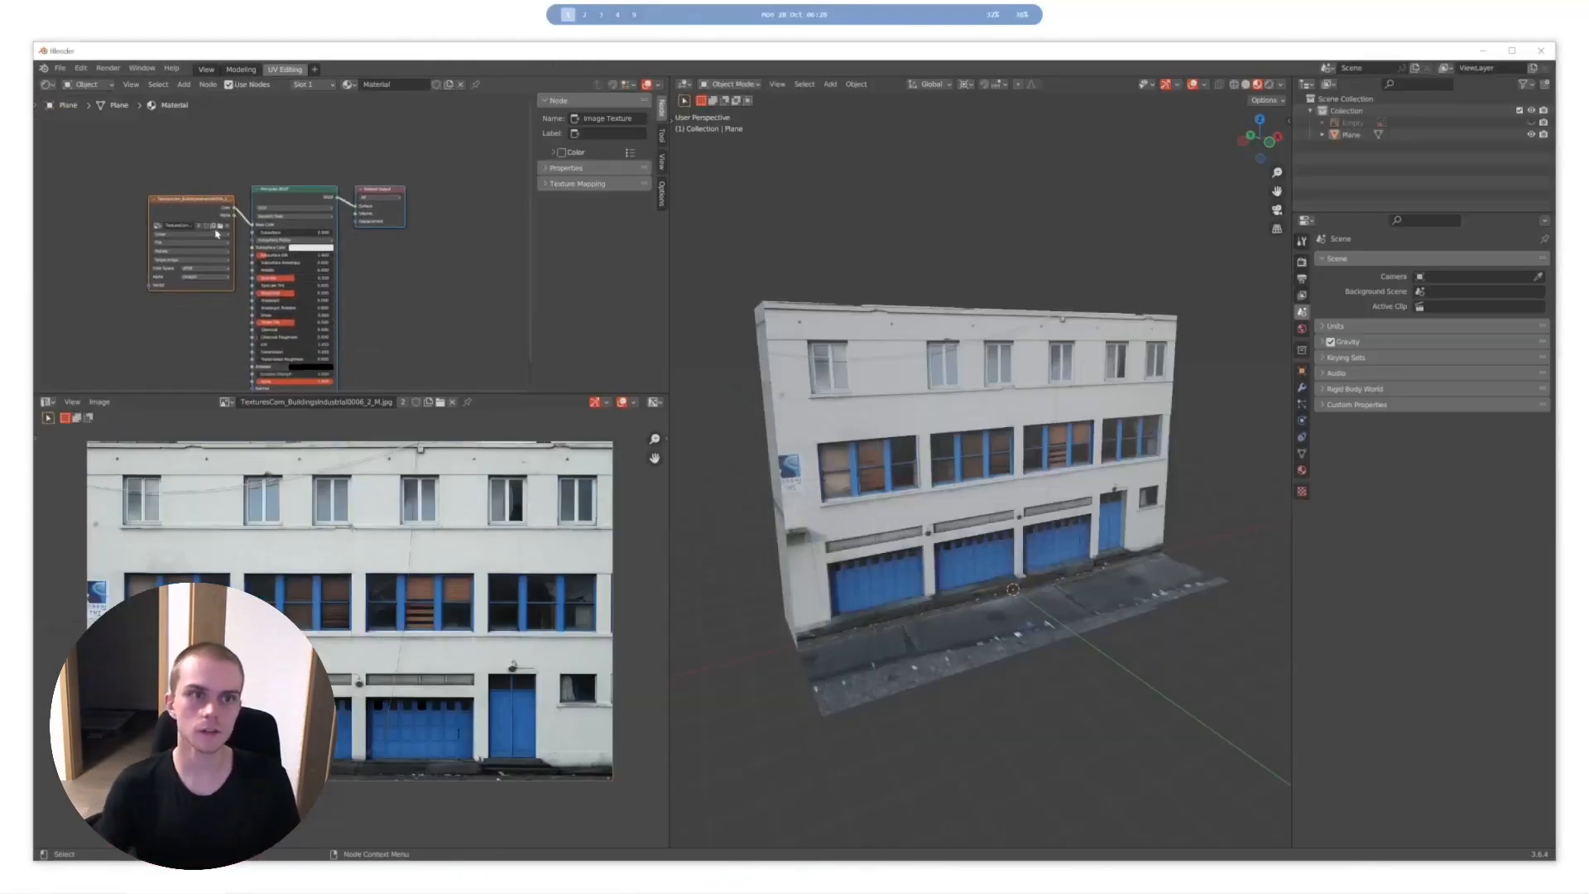
left_click(216, 232)
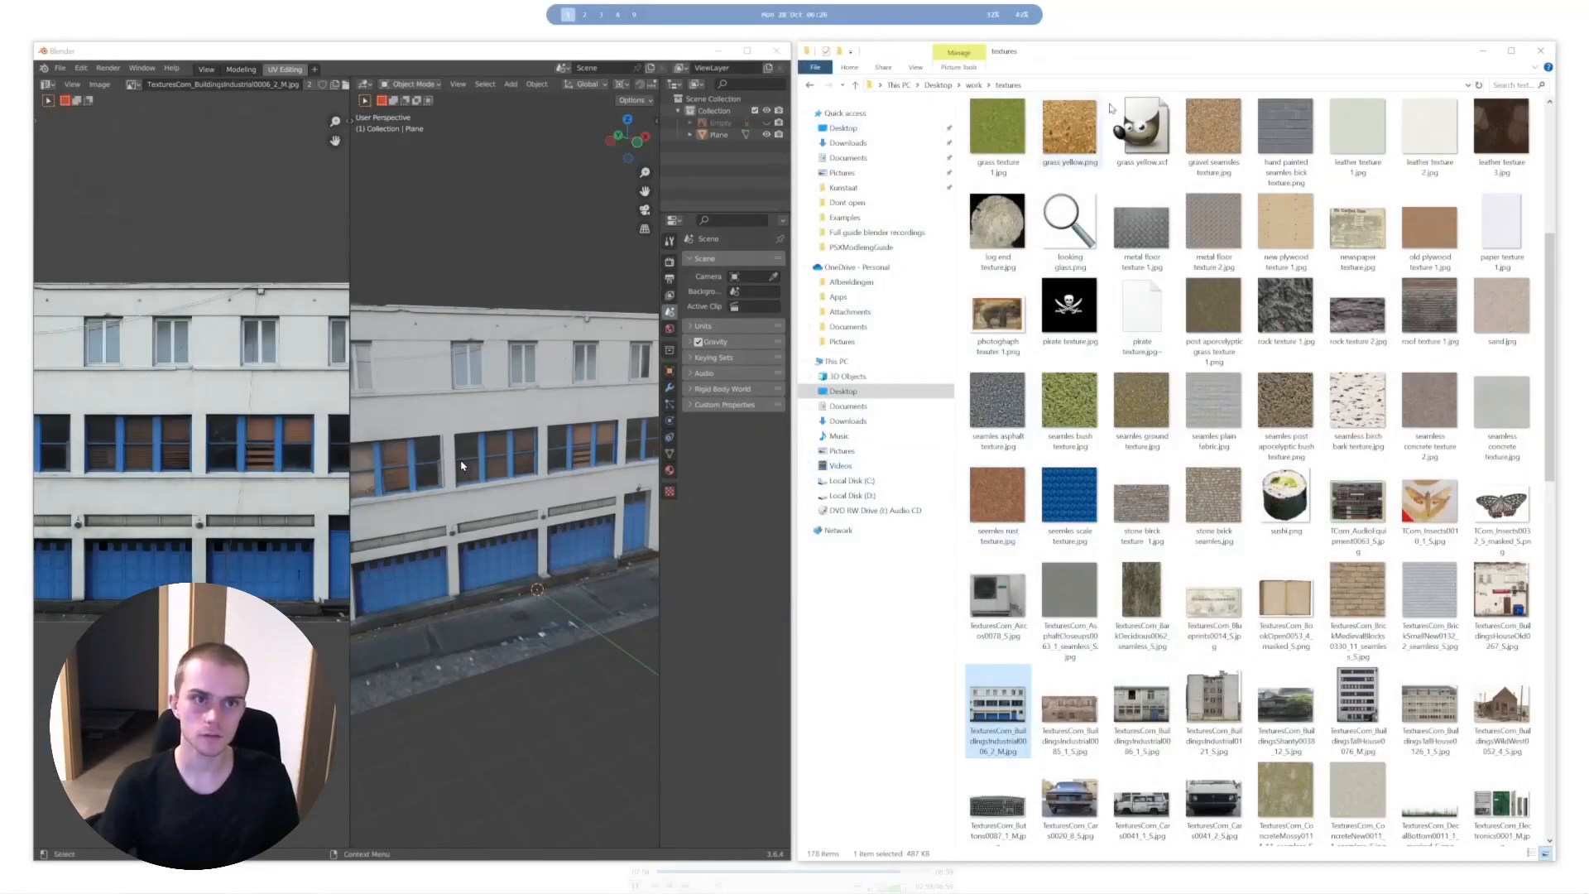
key("space")
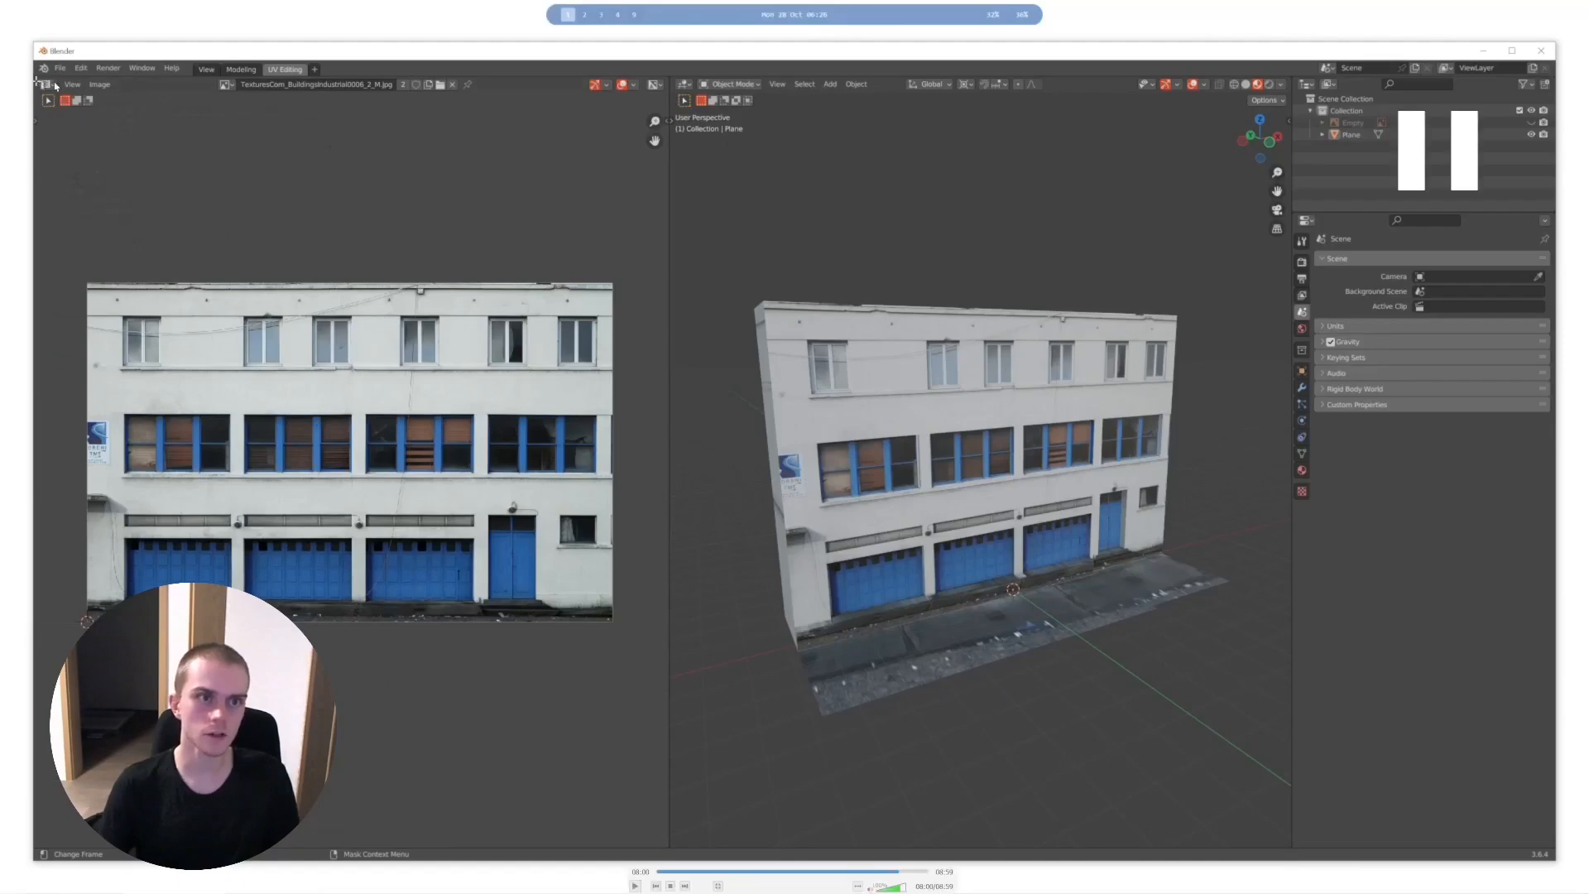
key("space")
key("space")
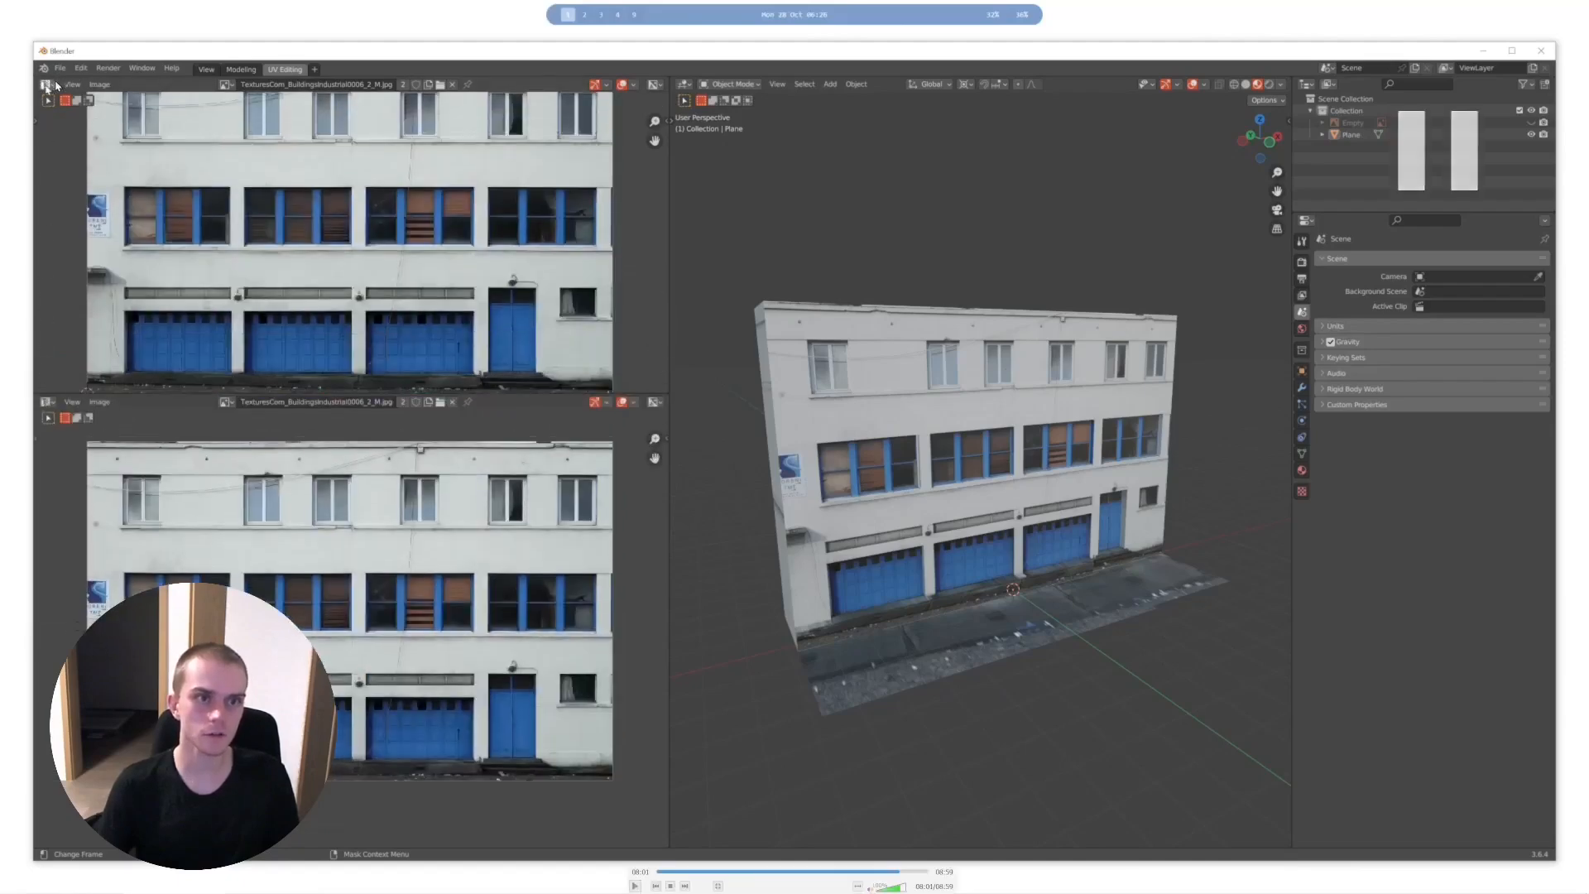
key("space")
key("space")
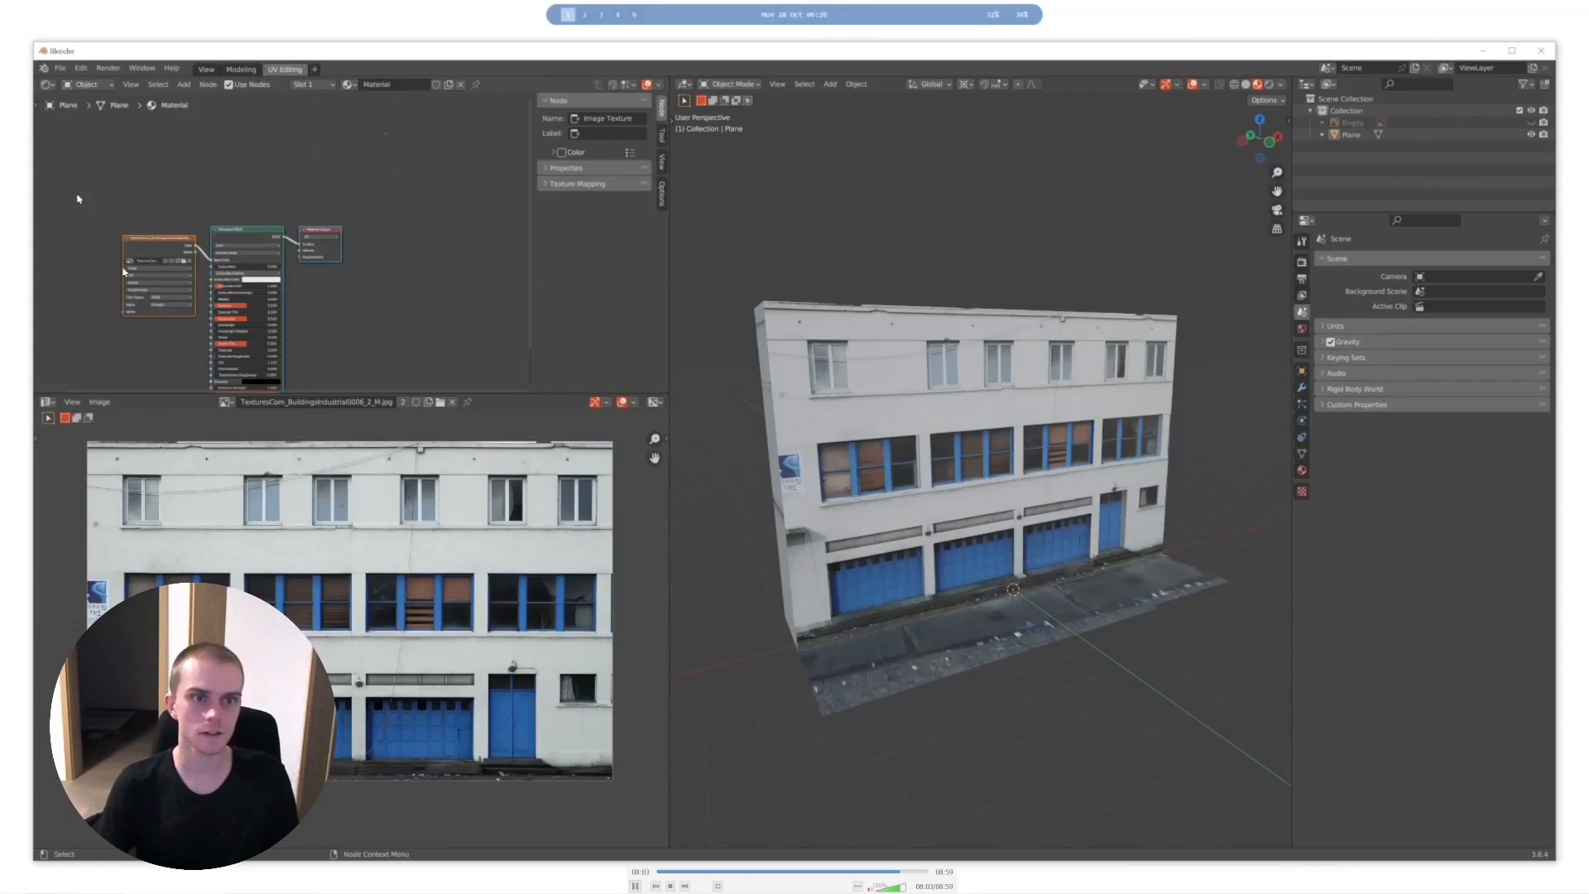
- Load "building crushed.png" into the material's Image Texture node and set its interpolation to Closest
key("space")
key("space")
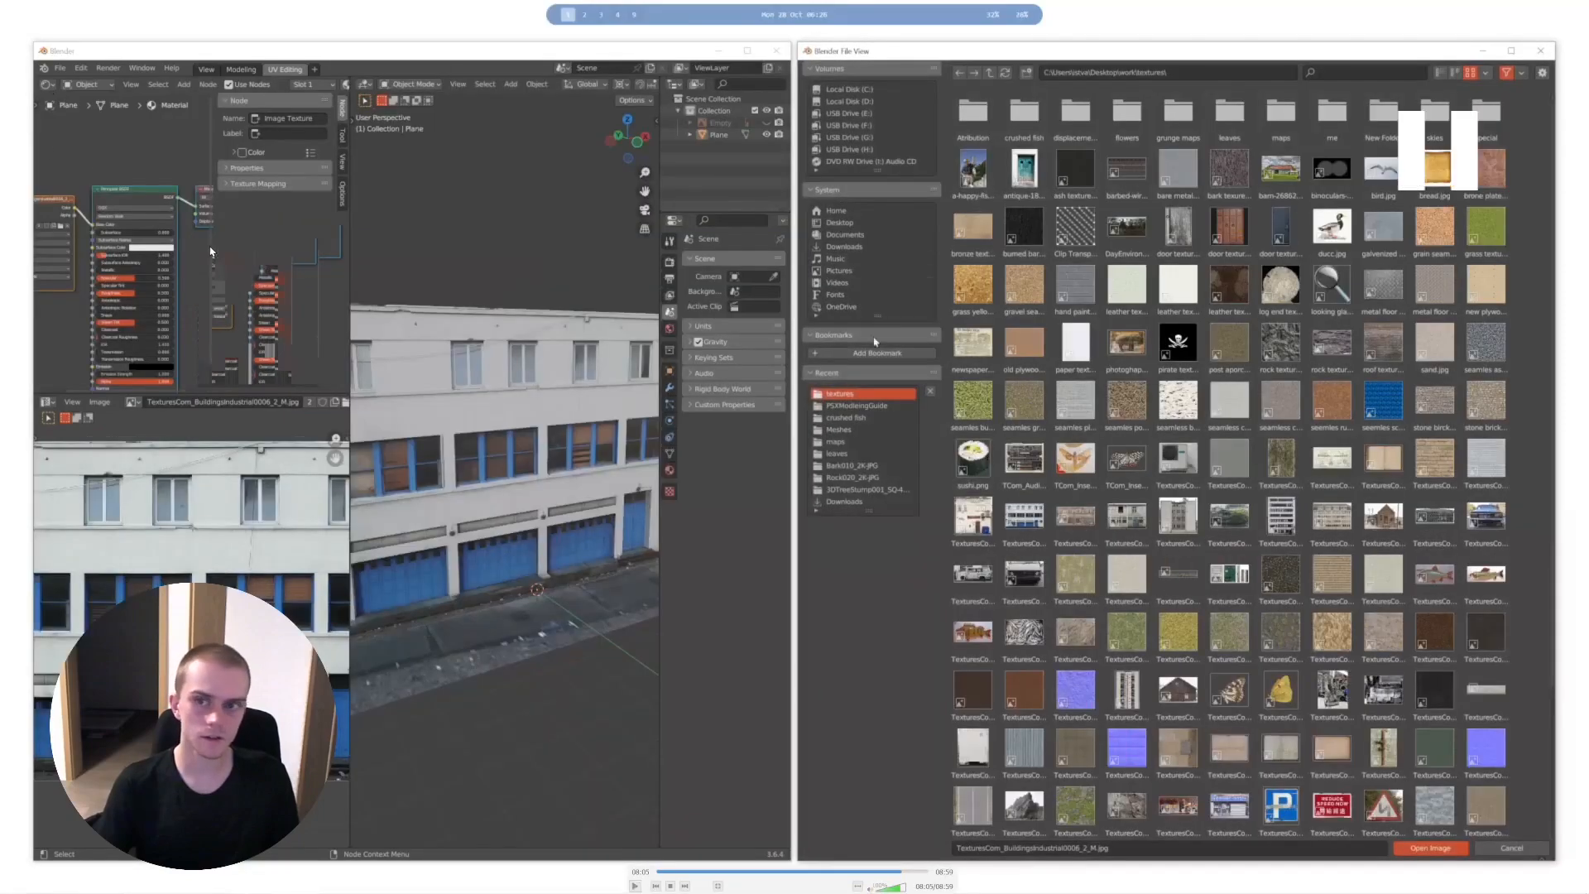
key("Left")
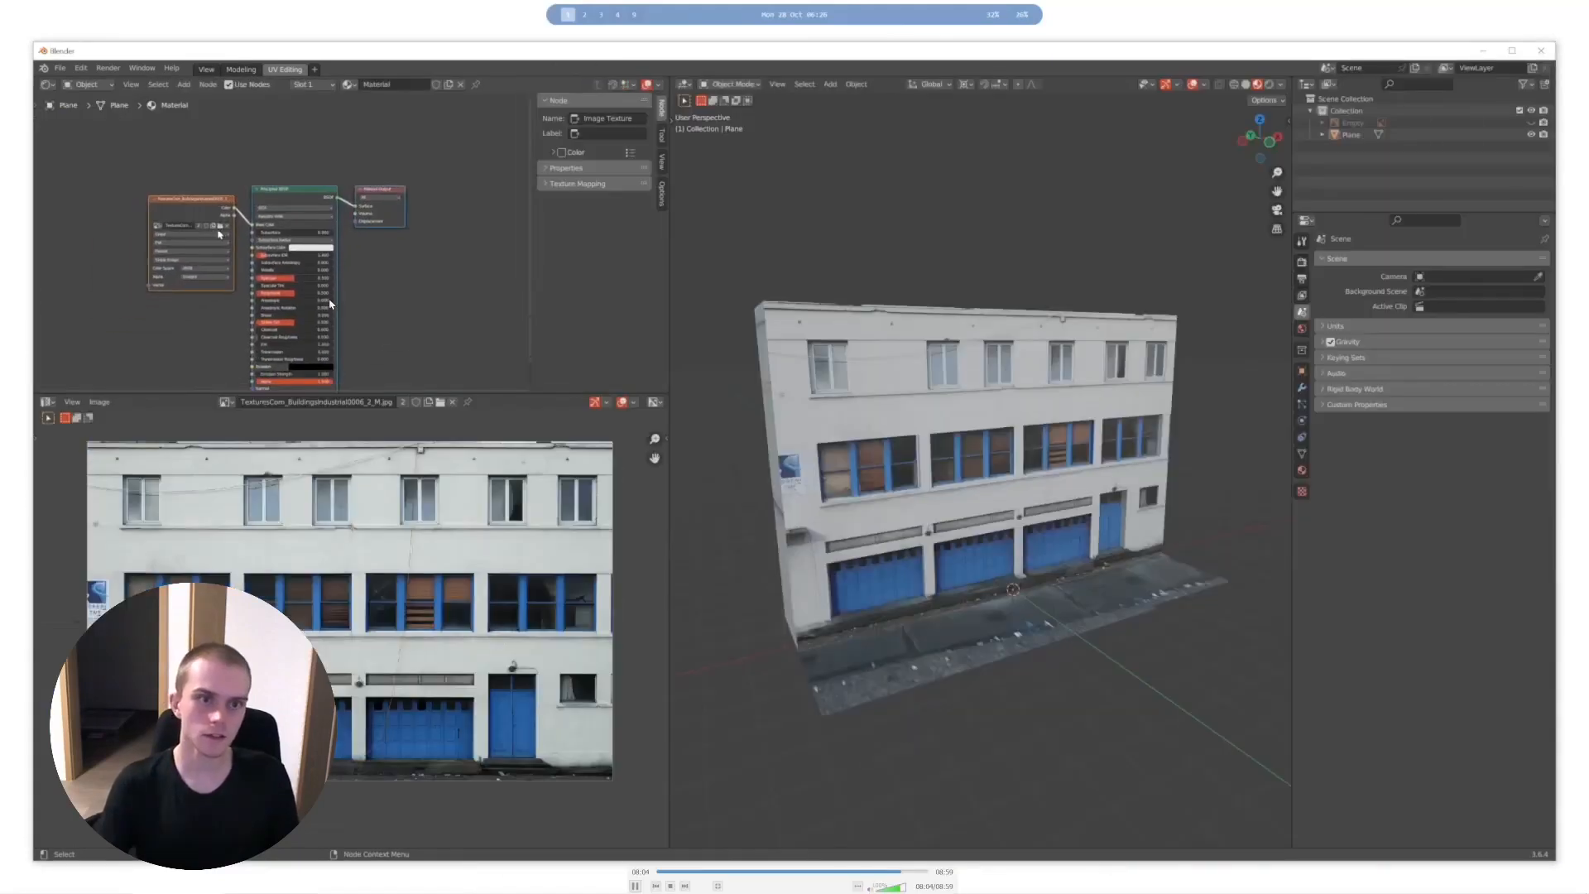
key("space")
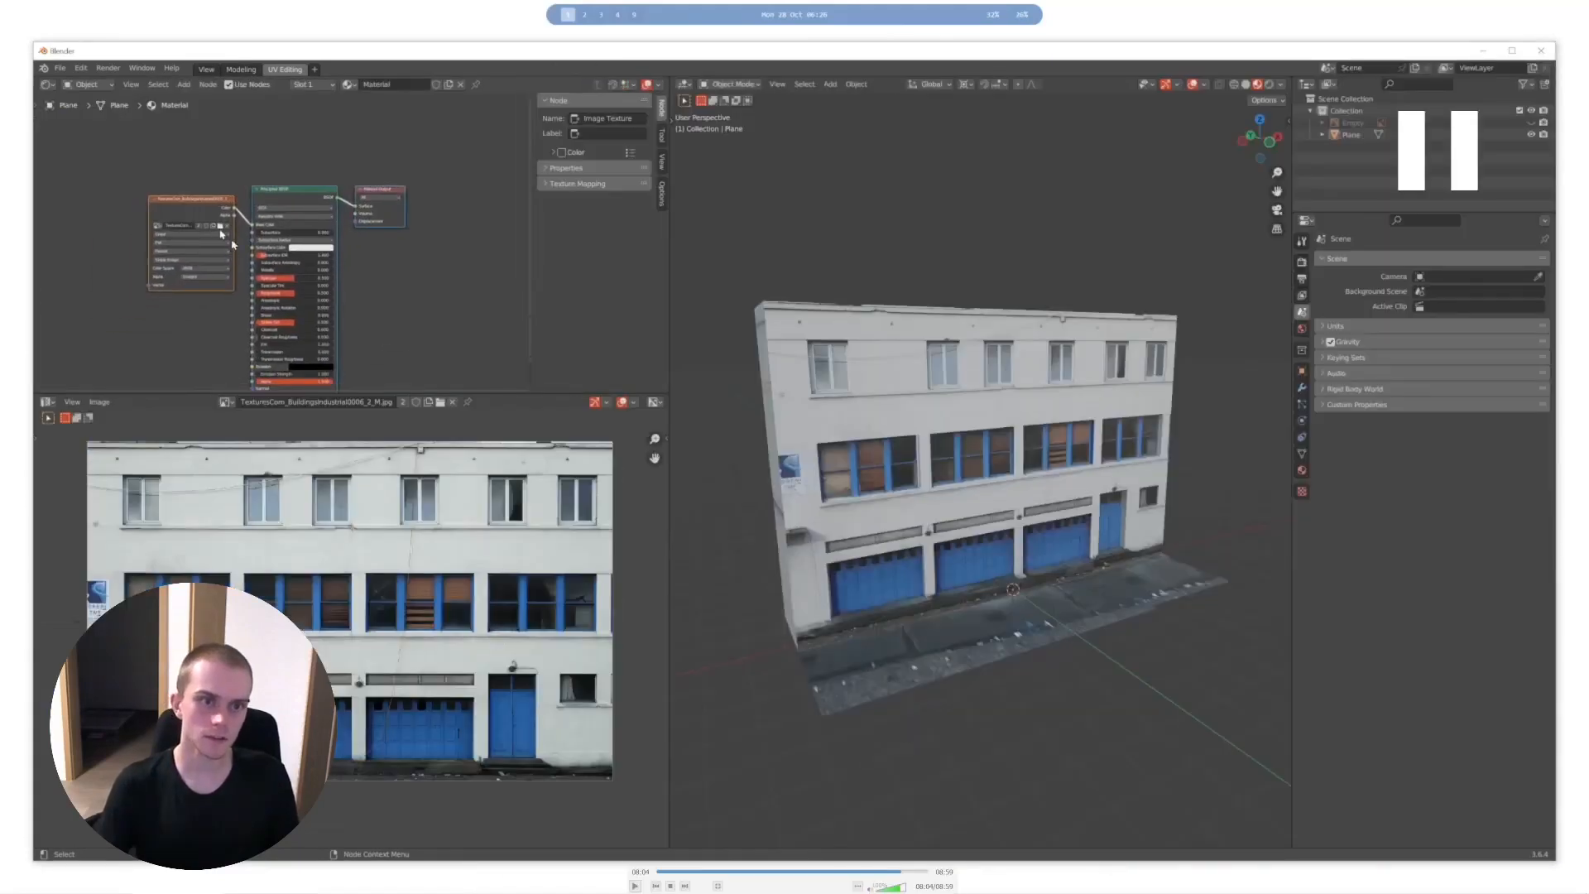
key("space")
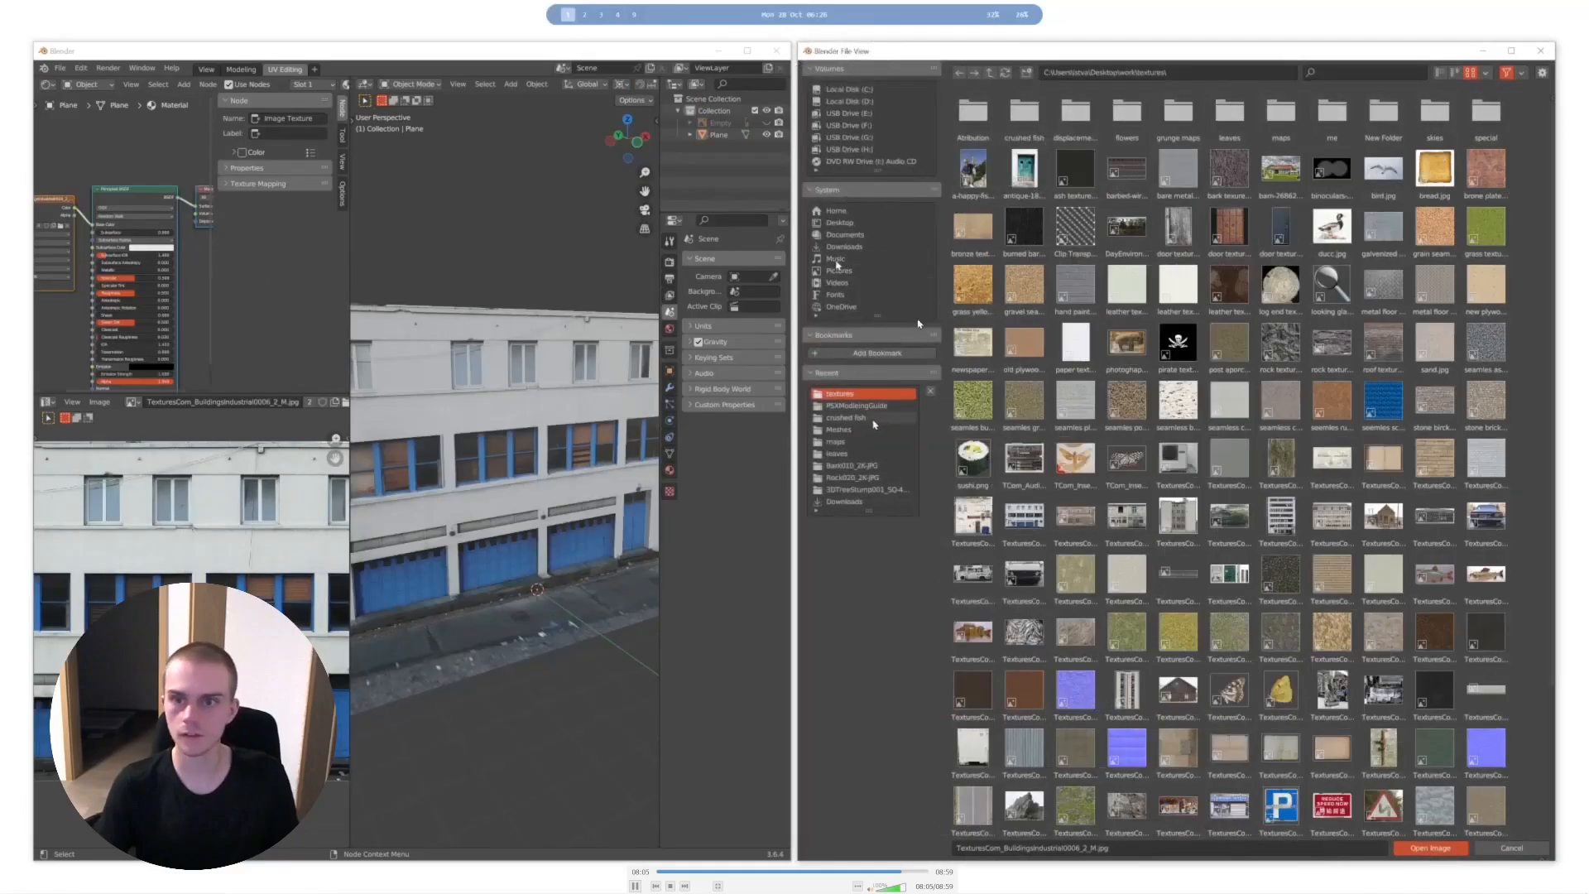
key("space")
key("space")
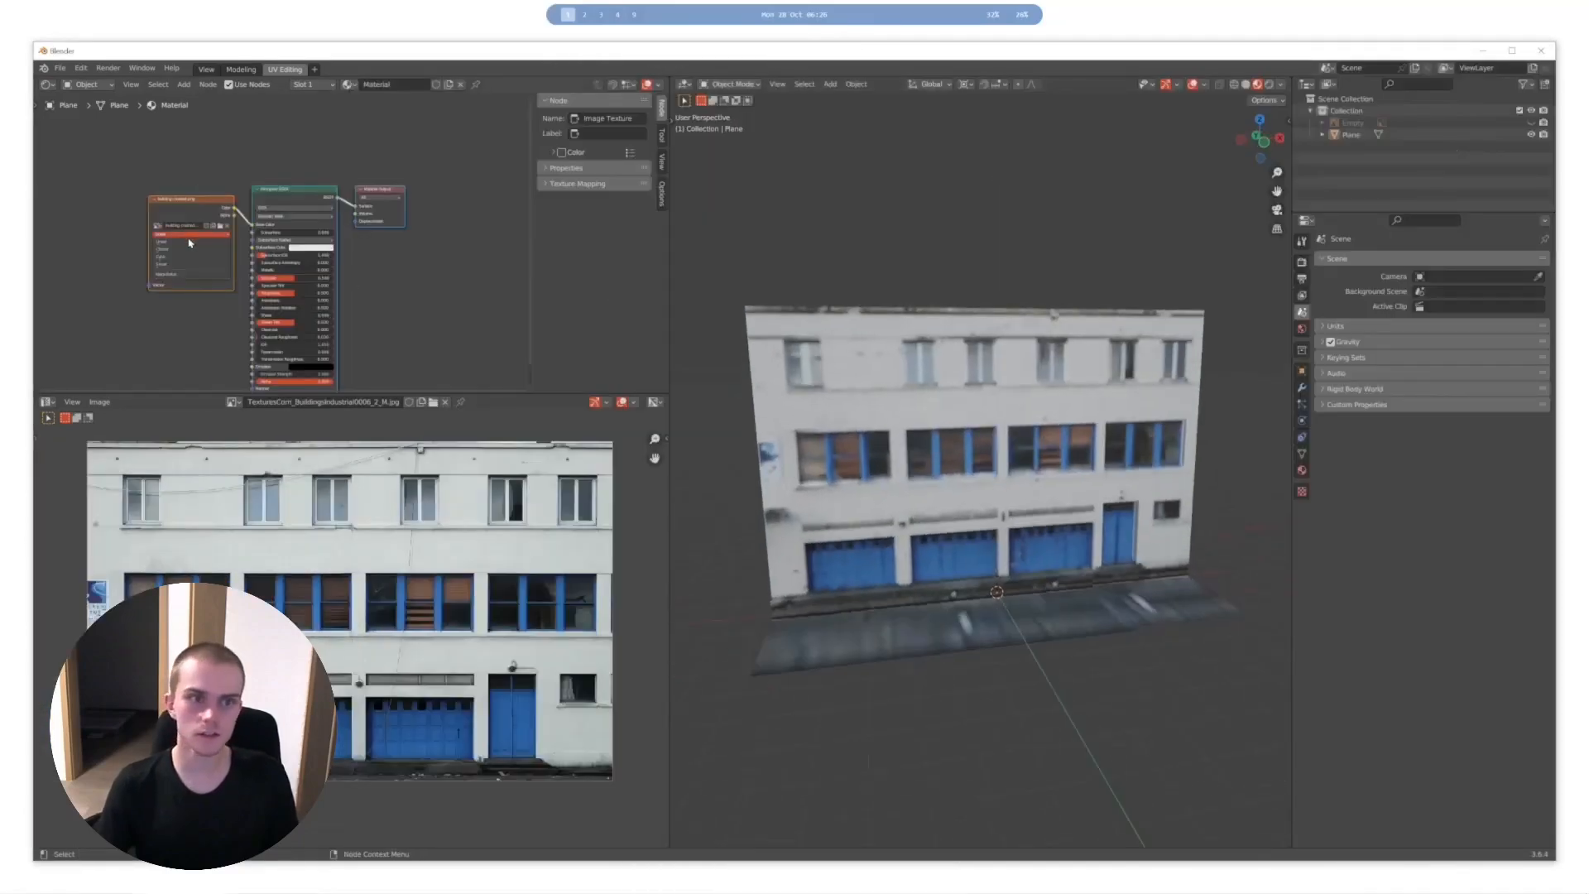
key("space")
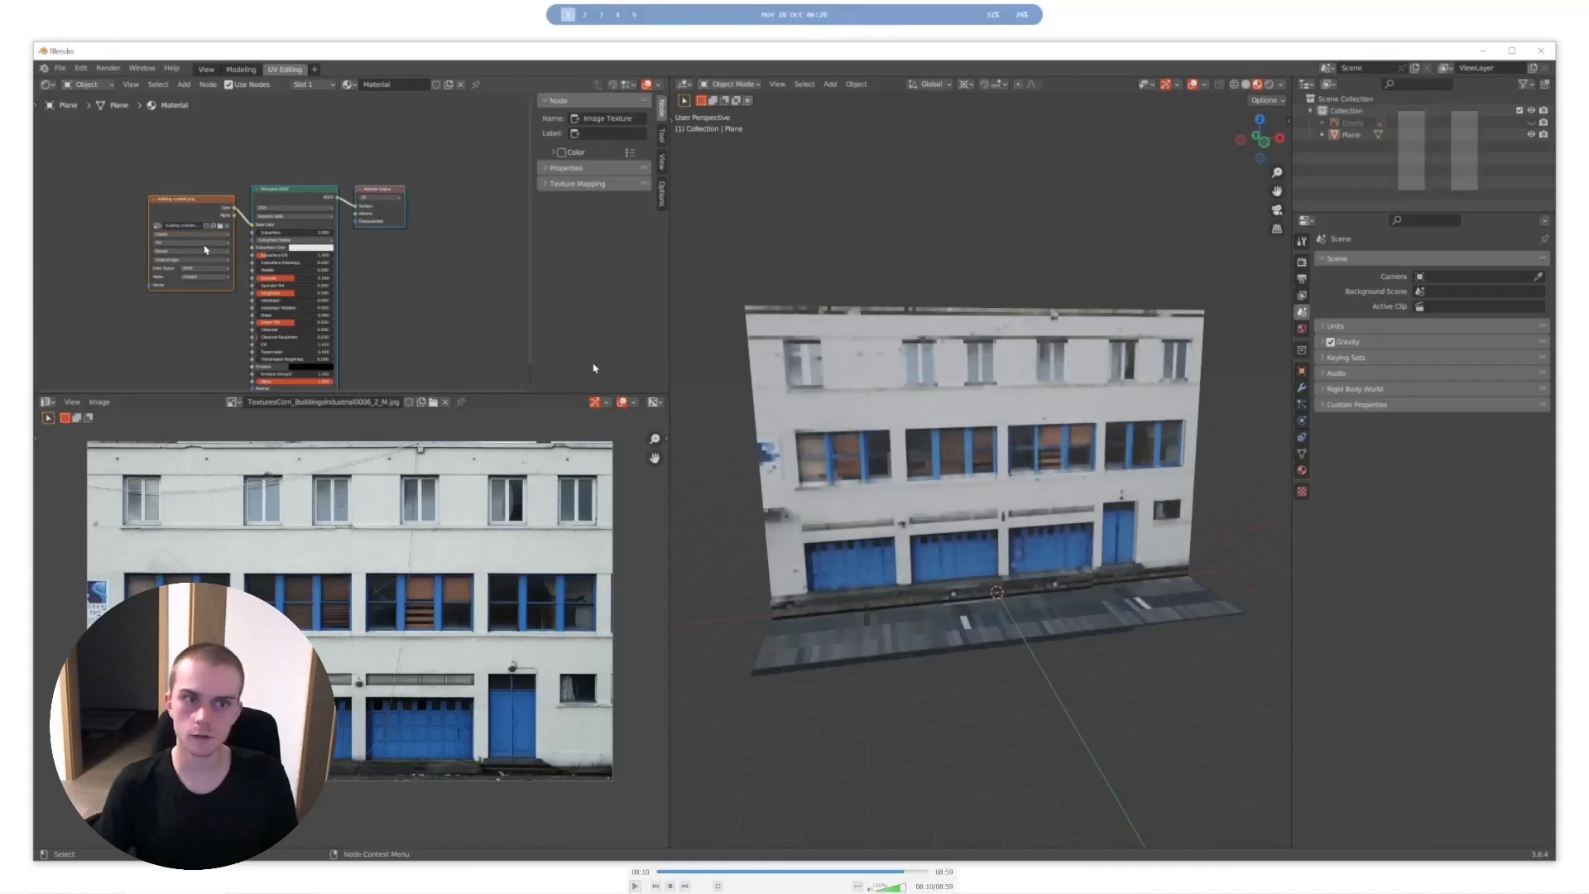
- Examine the pixelated texture on the building's facade, side wall and pavement from several angles
key("space")
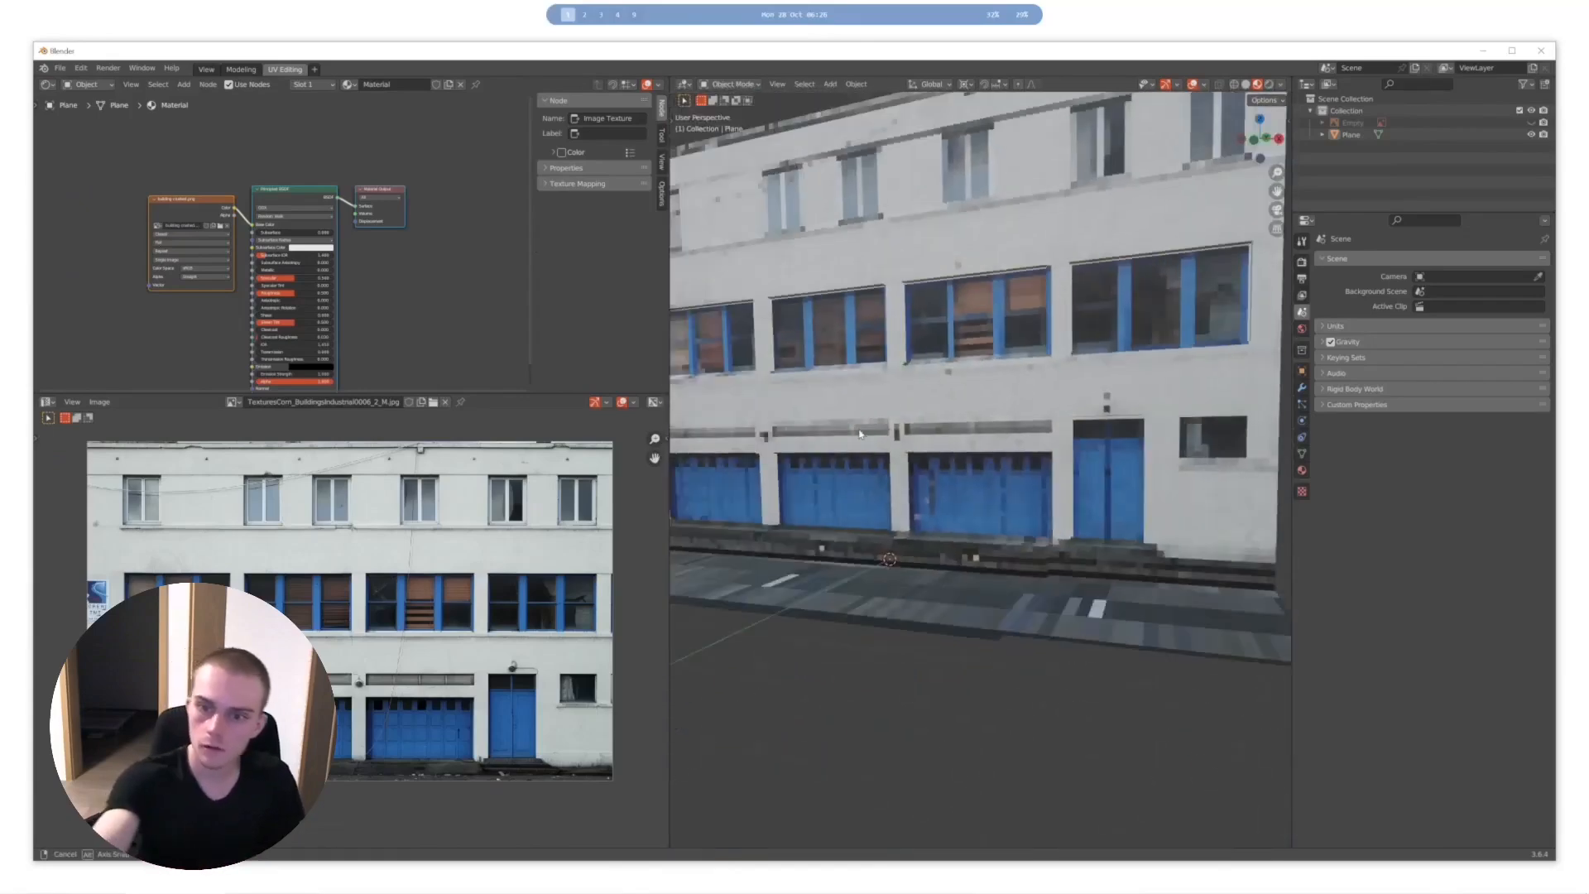
key("space")
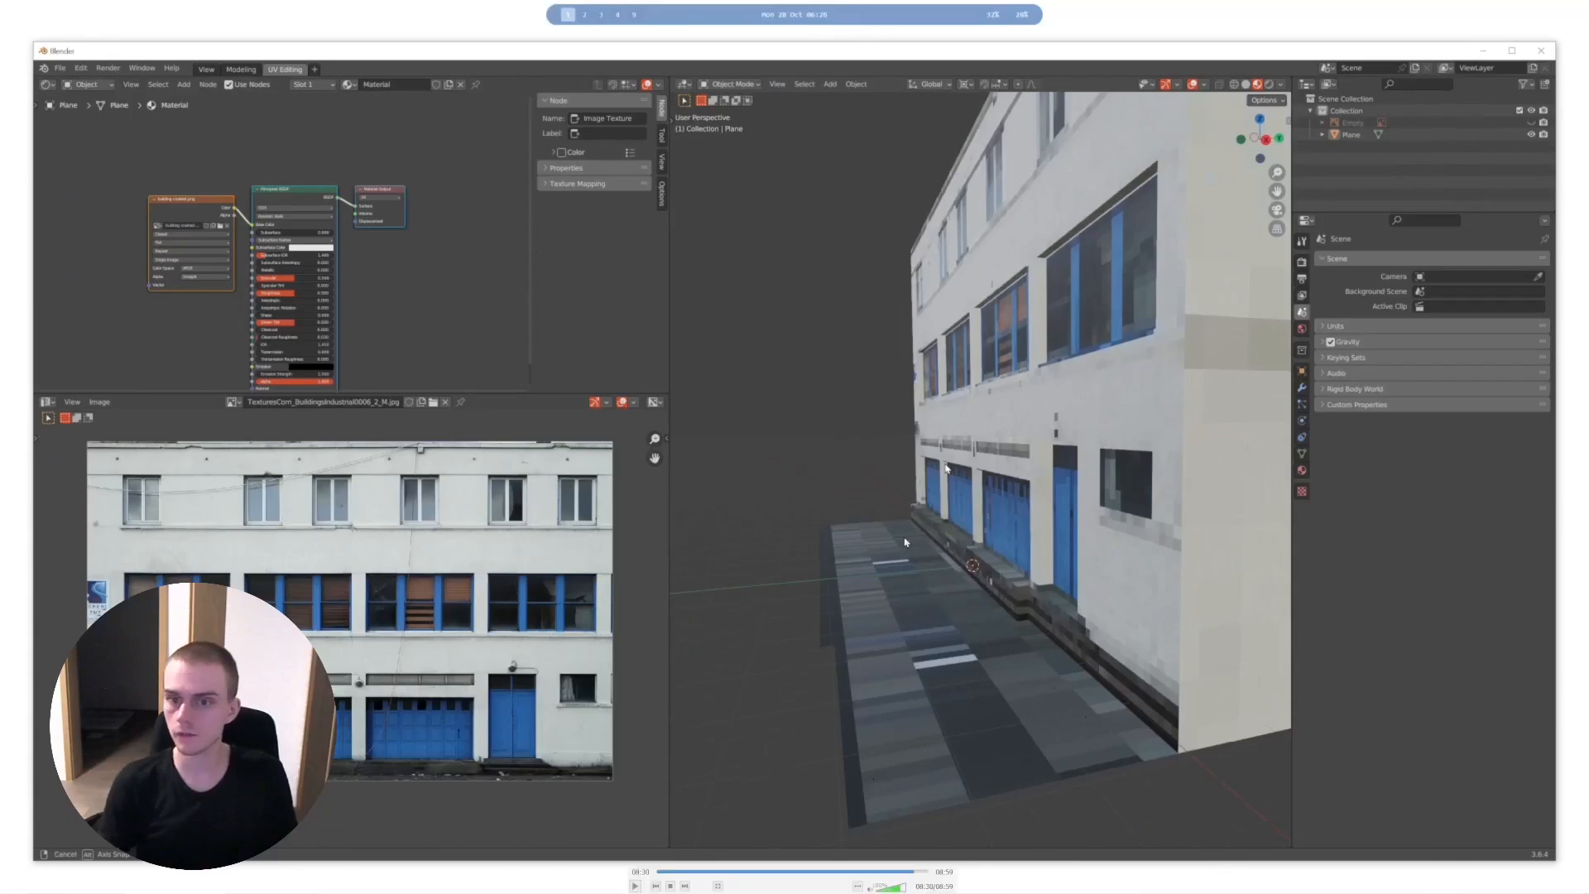
key("space")
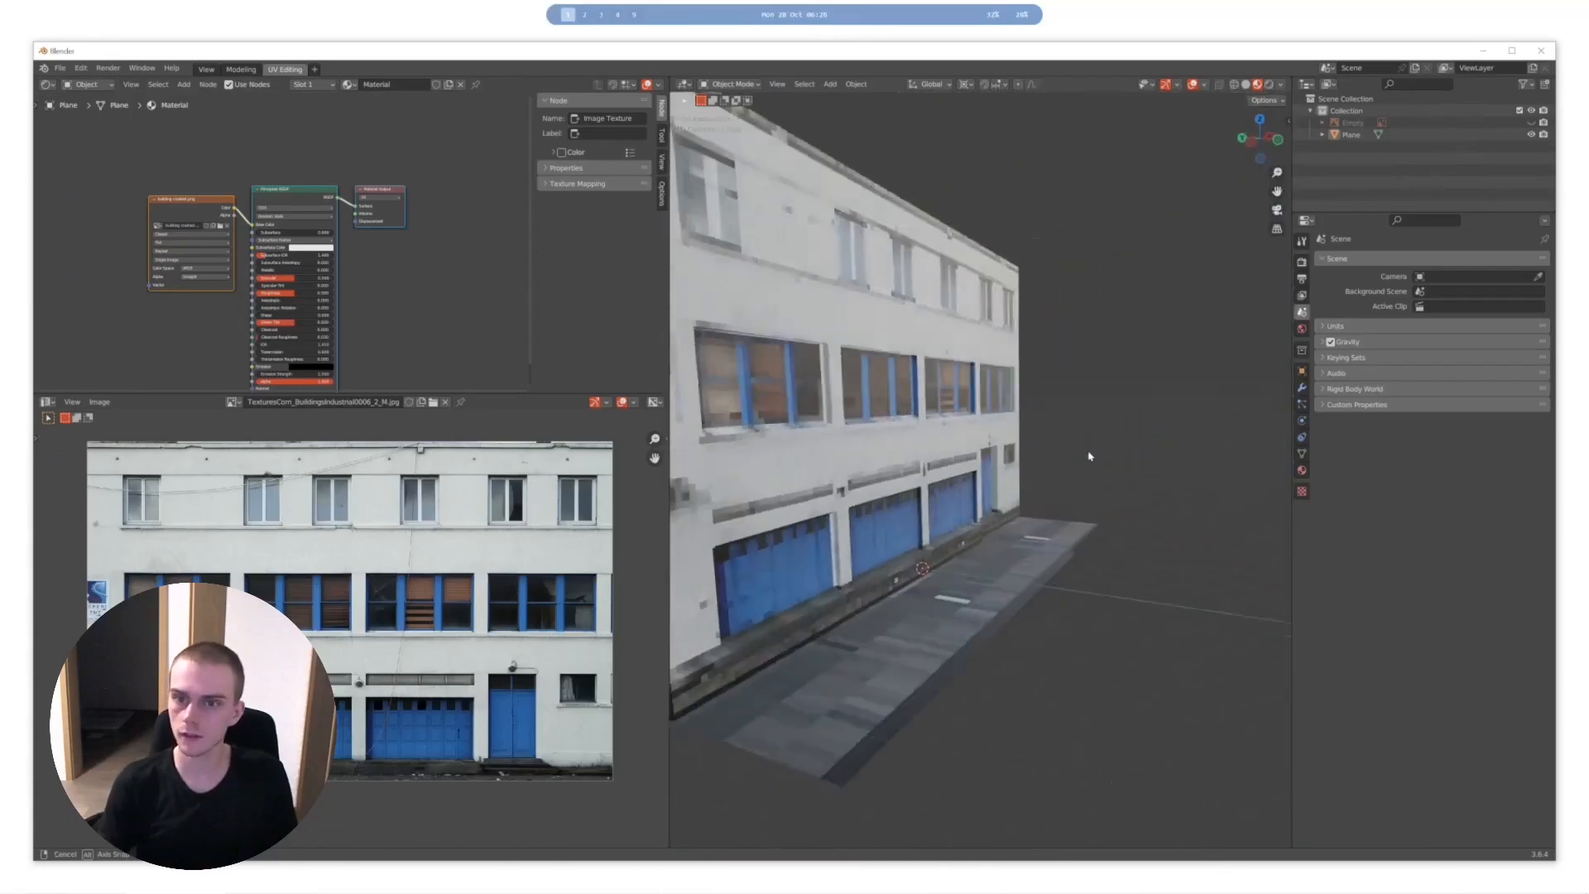
key("space")
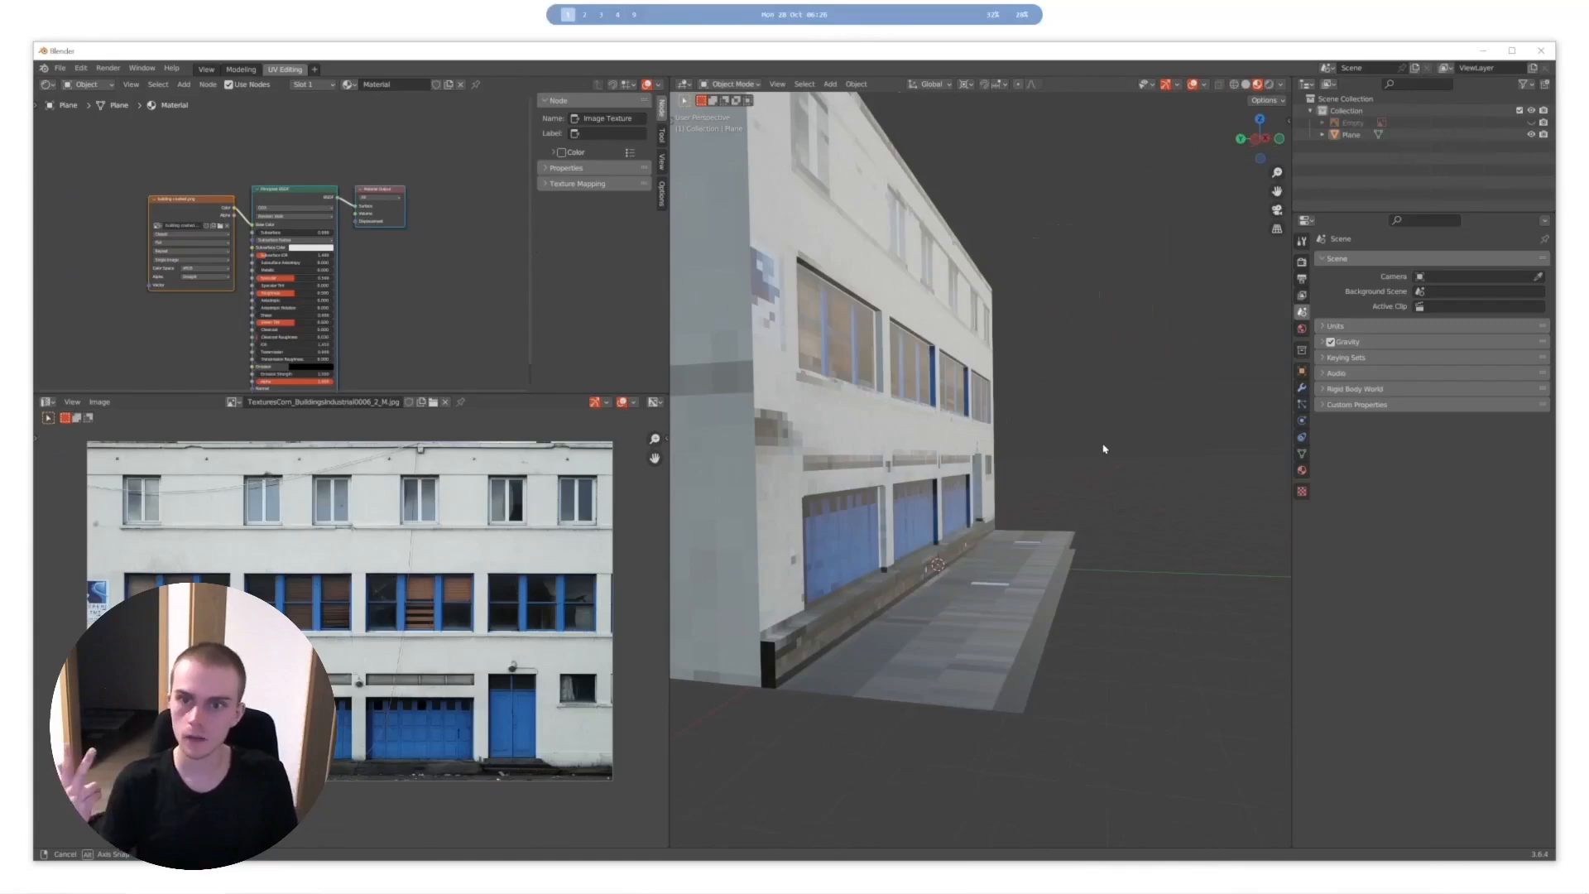
key("space")
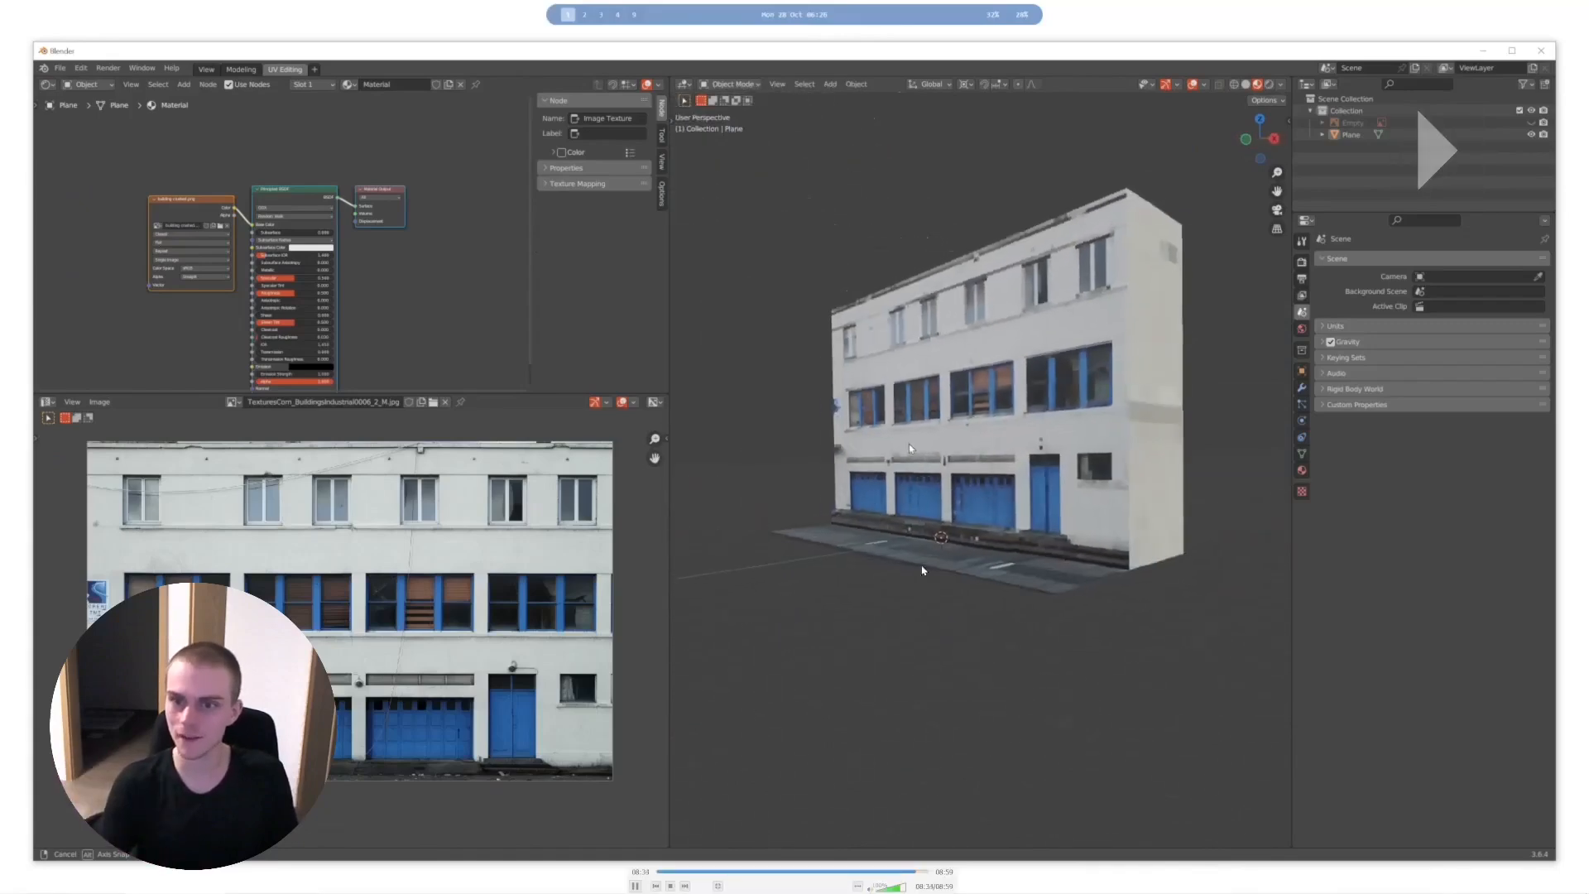
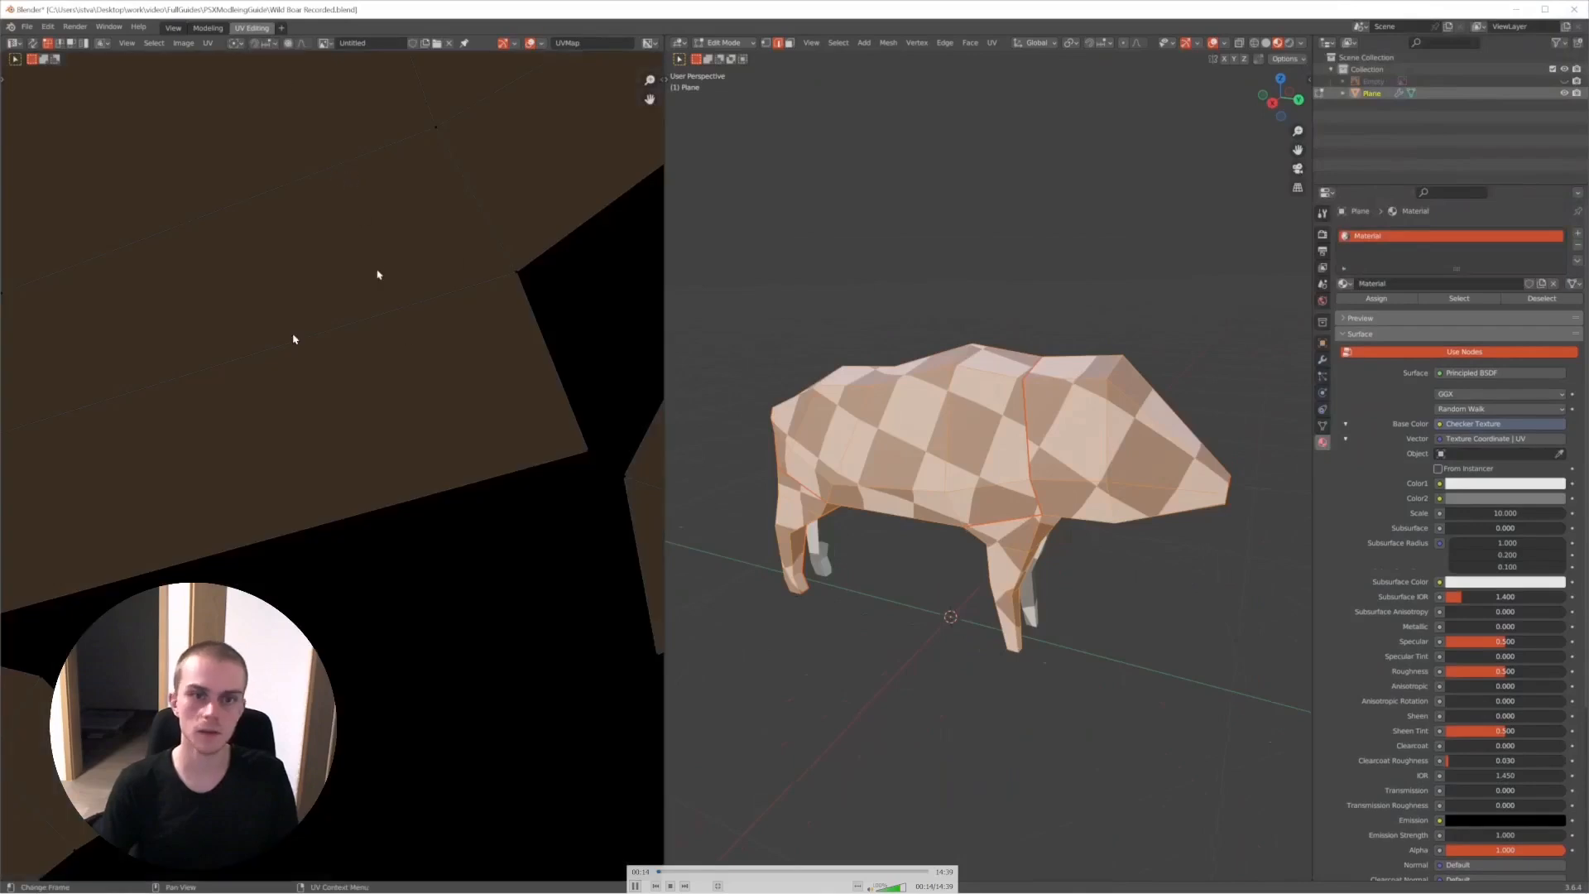
- Capture a screen snip covering the whole square of the boar's UV layout
scroll(382, 281, "down", 7)
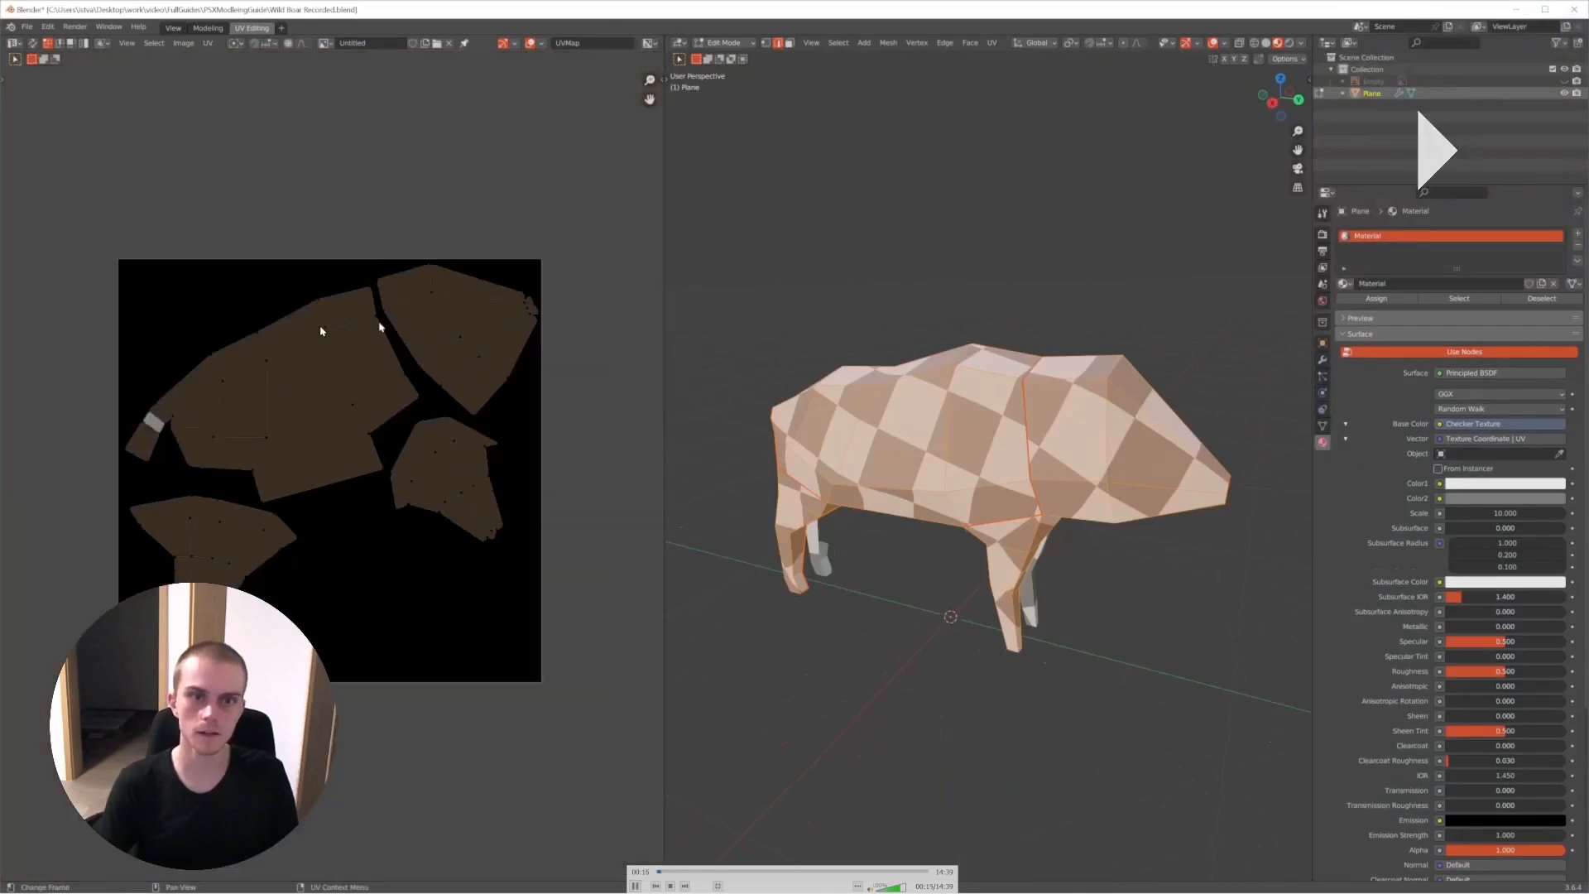
scroll(383, 325, "up", 1)
key("space")
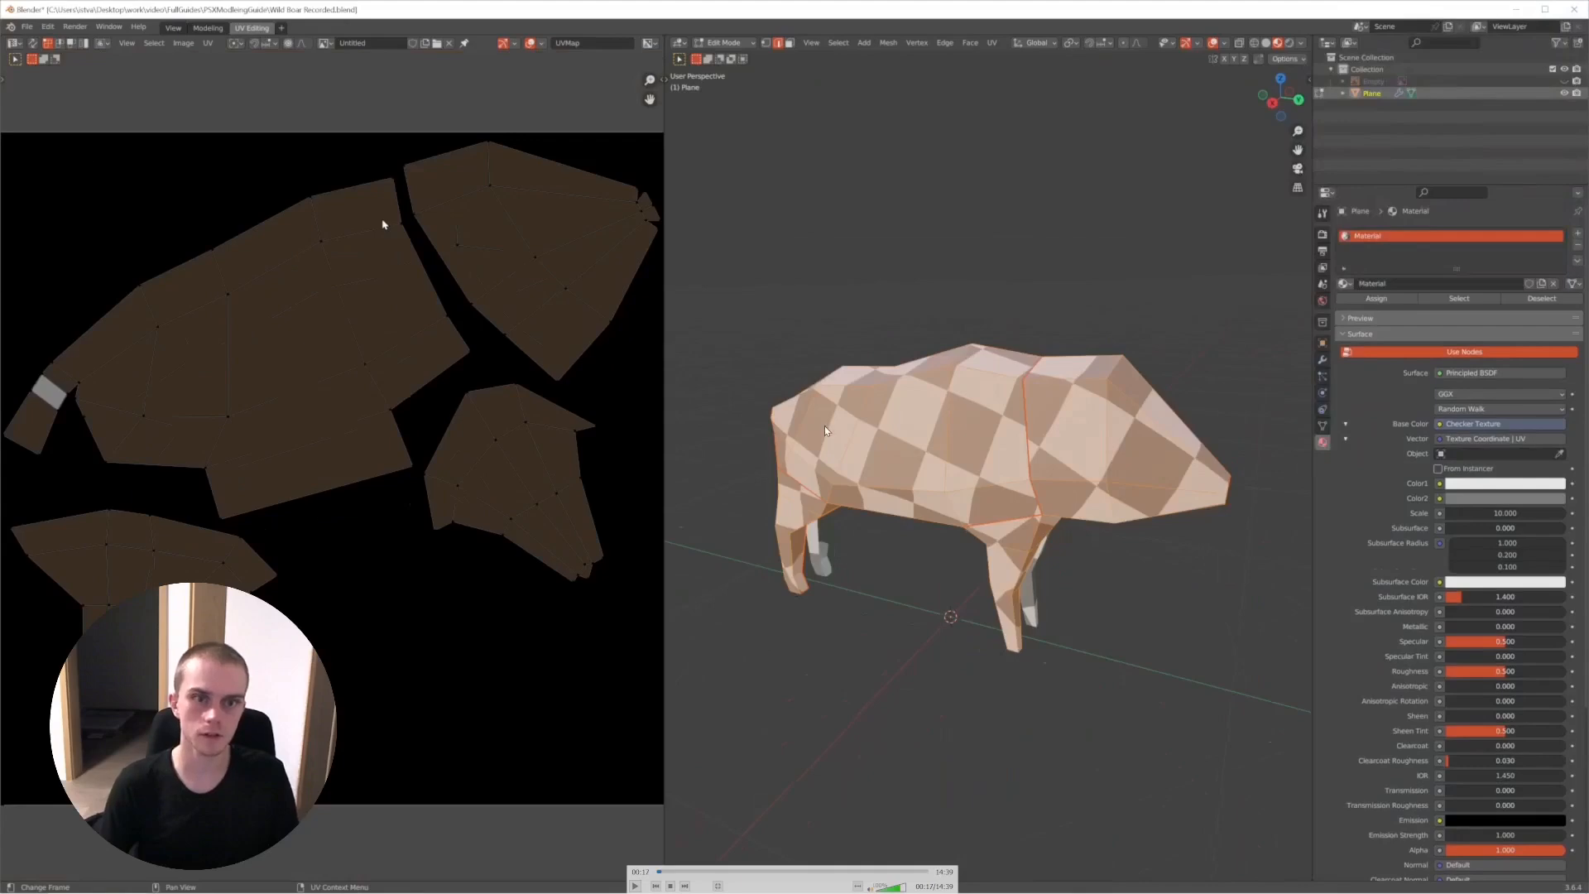
key("space")
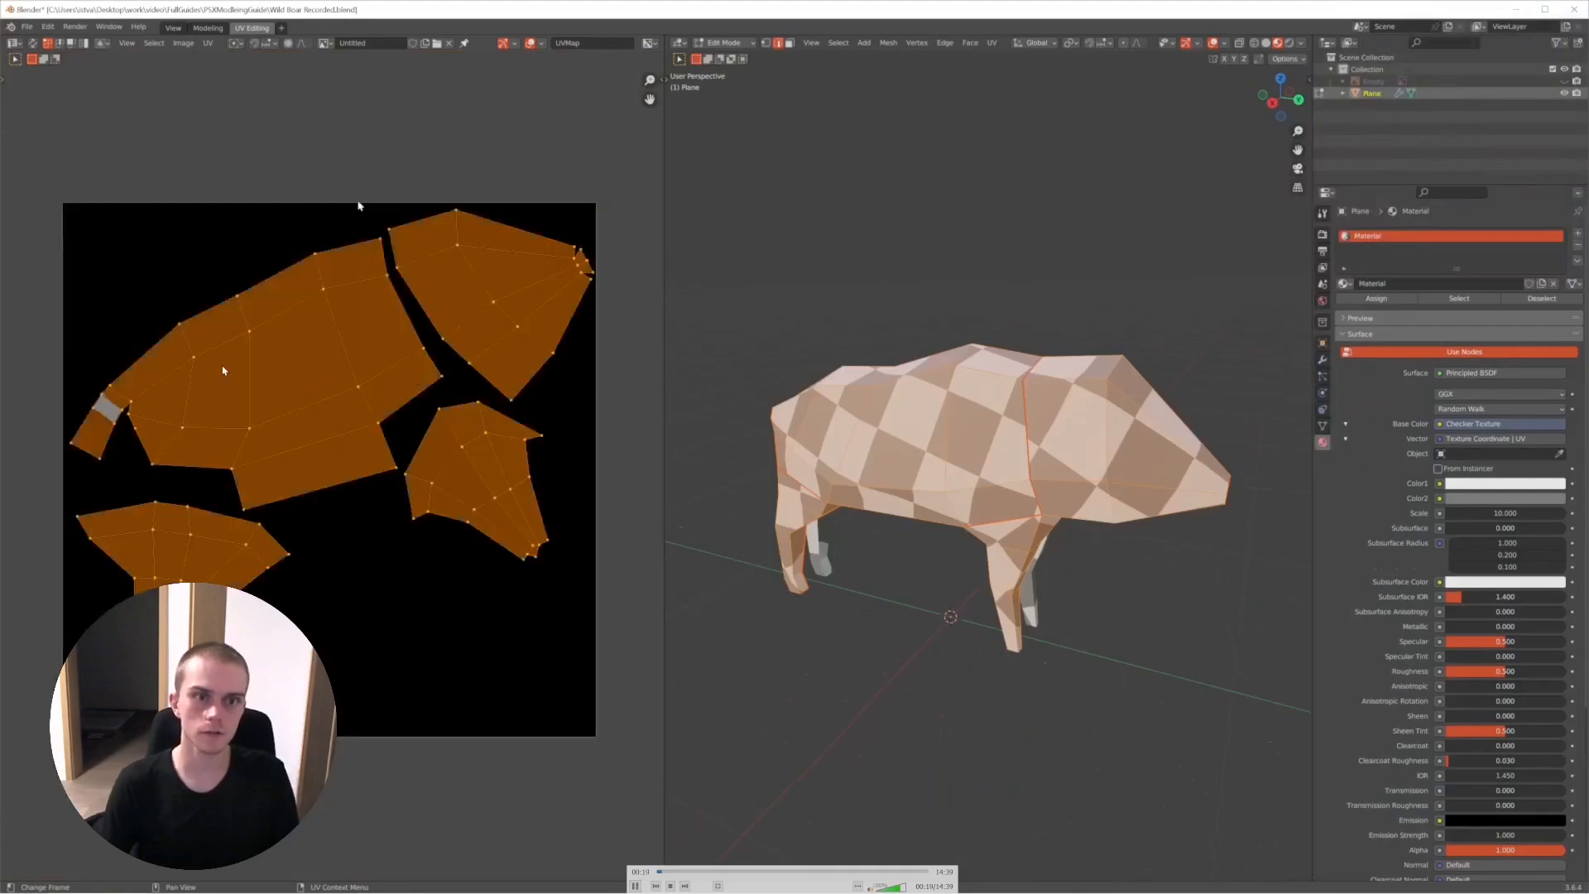
left_click_drag(596, 202, 62, 737)
- Search the system for "gimp" and launch GIMP
key("super")
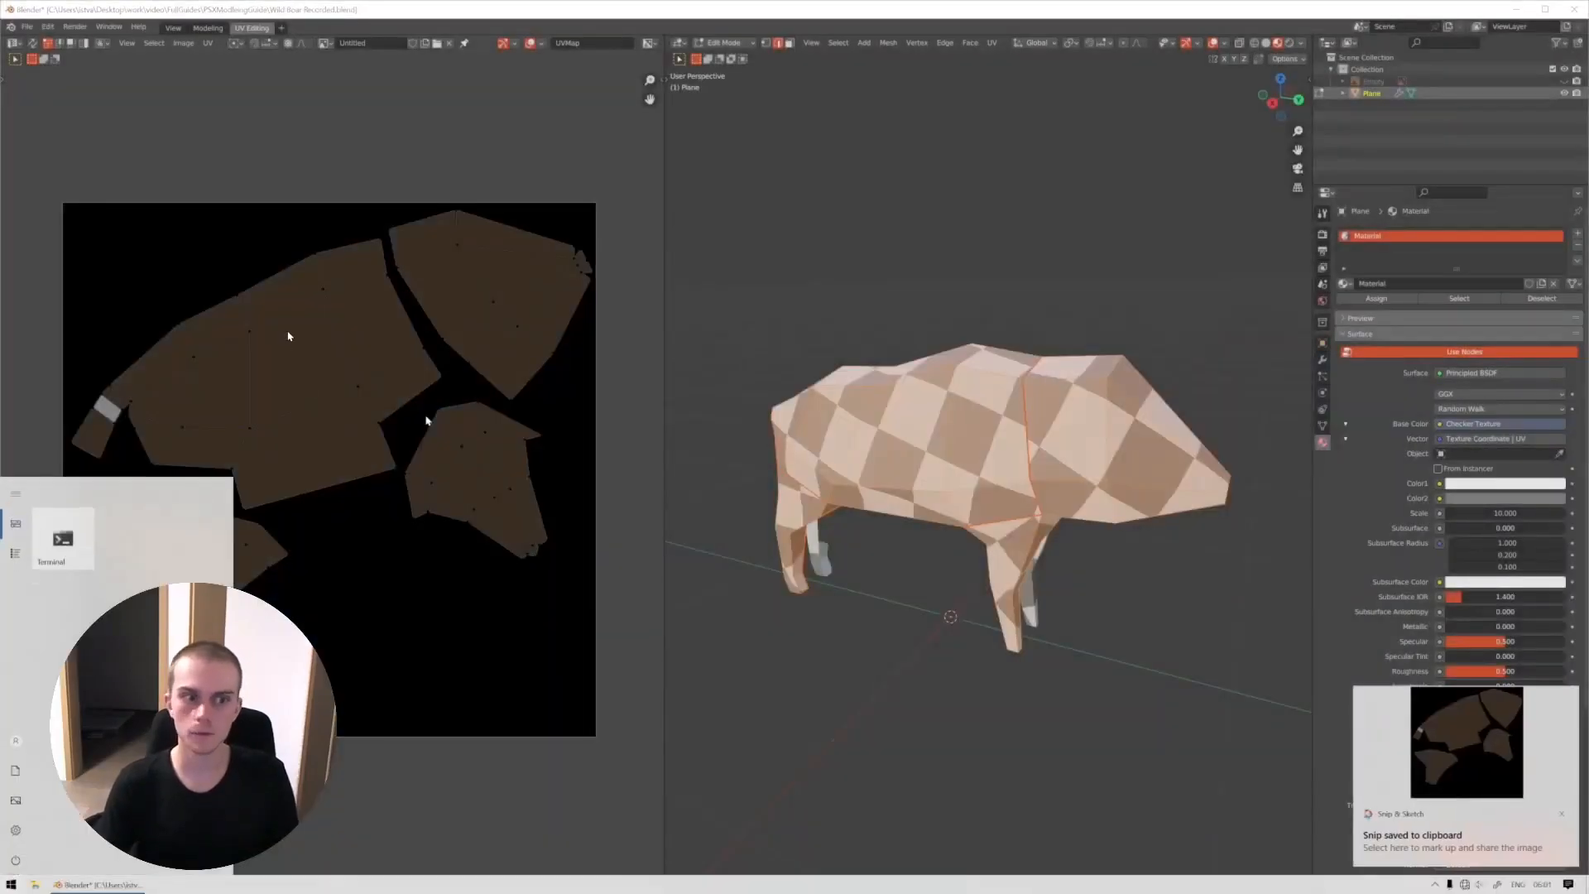
type("gimp")
key("Return")
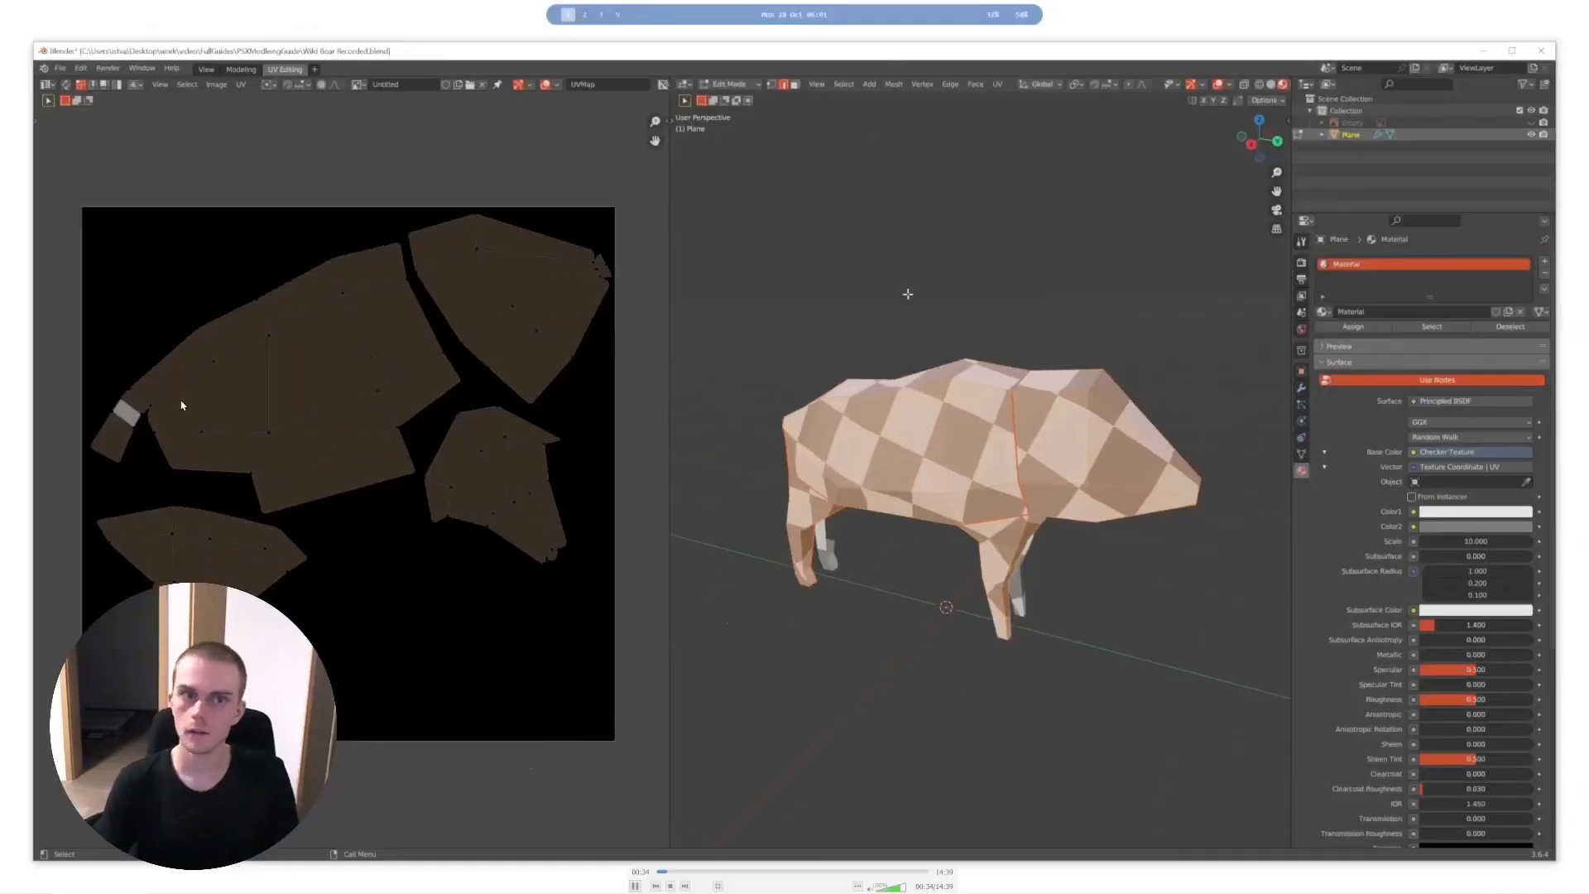
key("space")
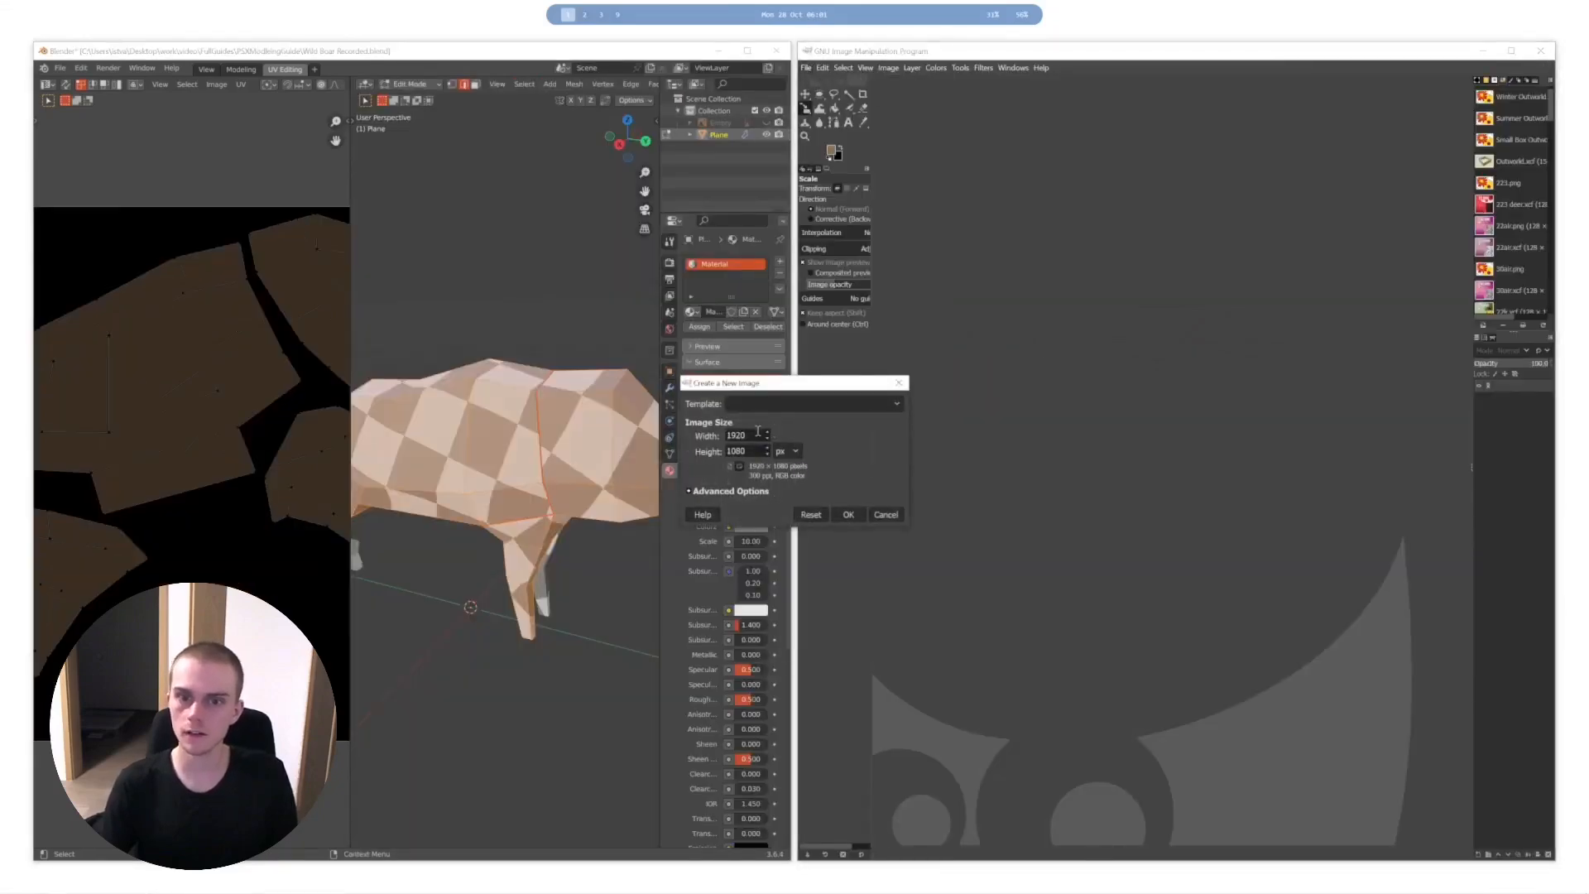
mouse_move(884, 373)
key("space")
key("space")
key("space")
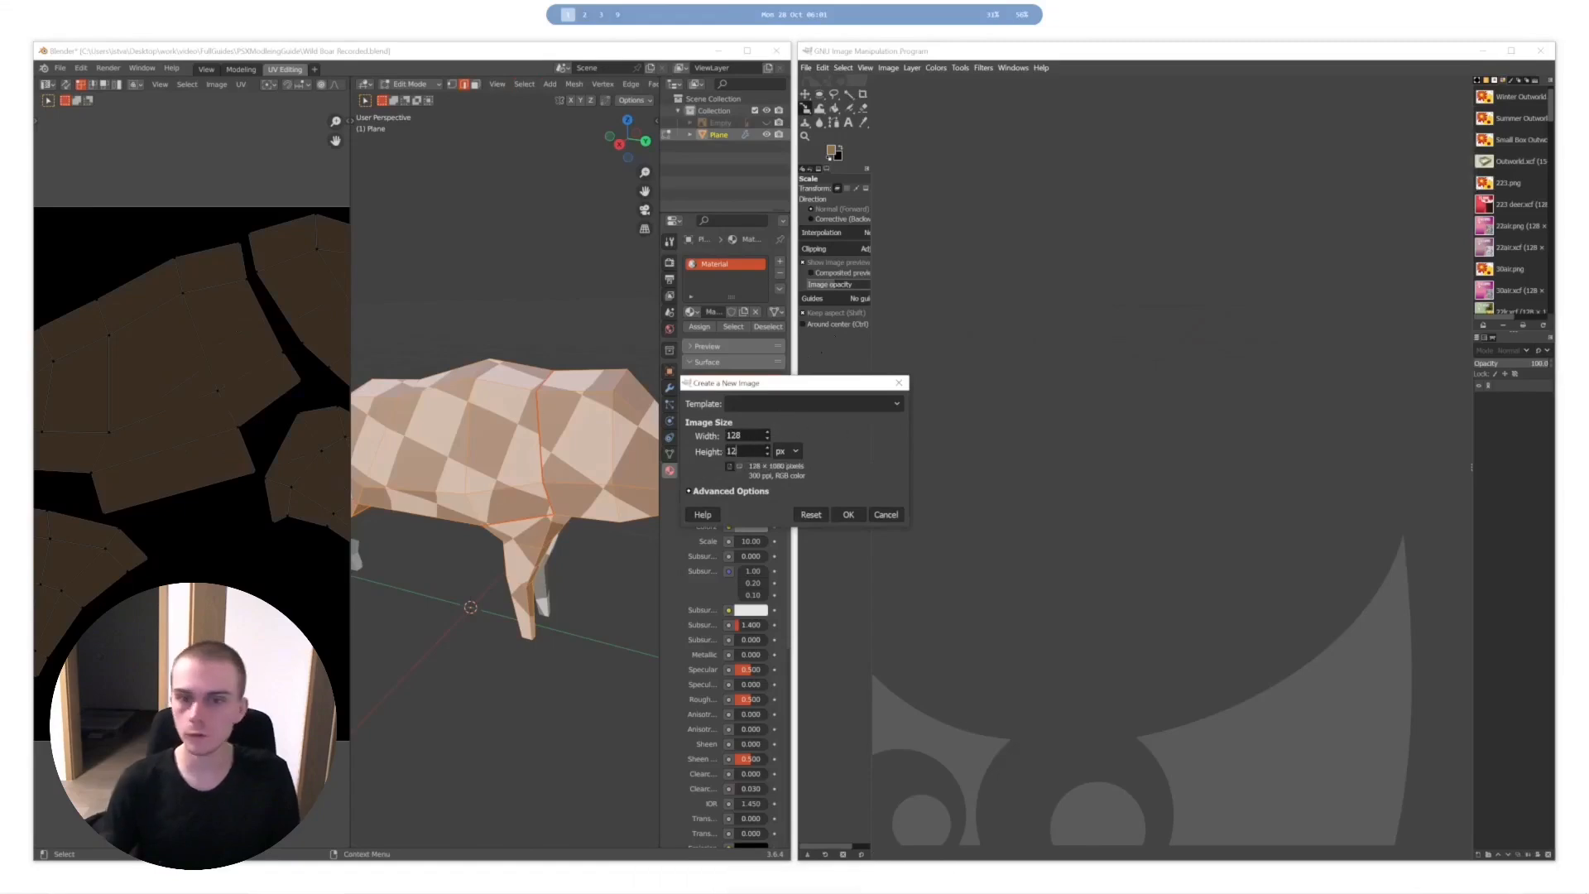
key("space")
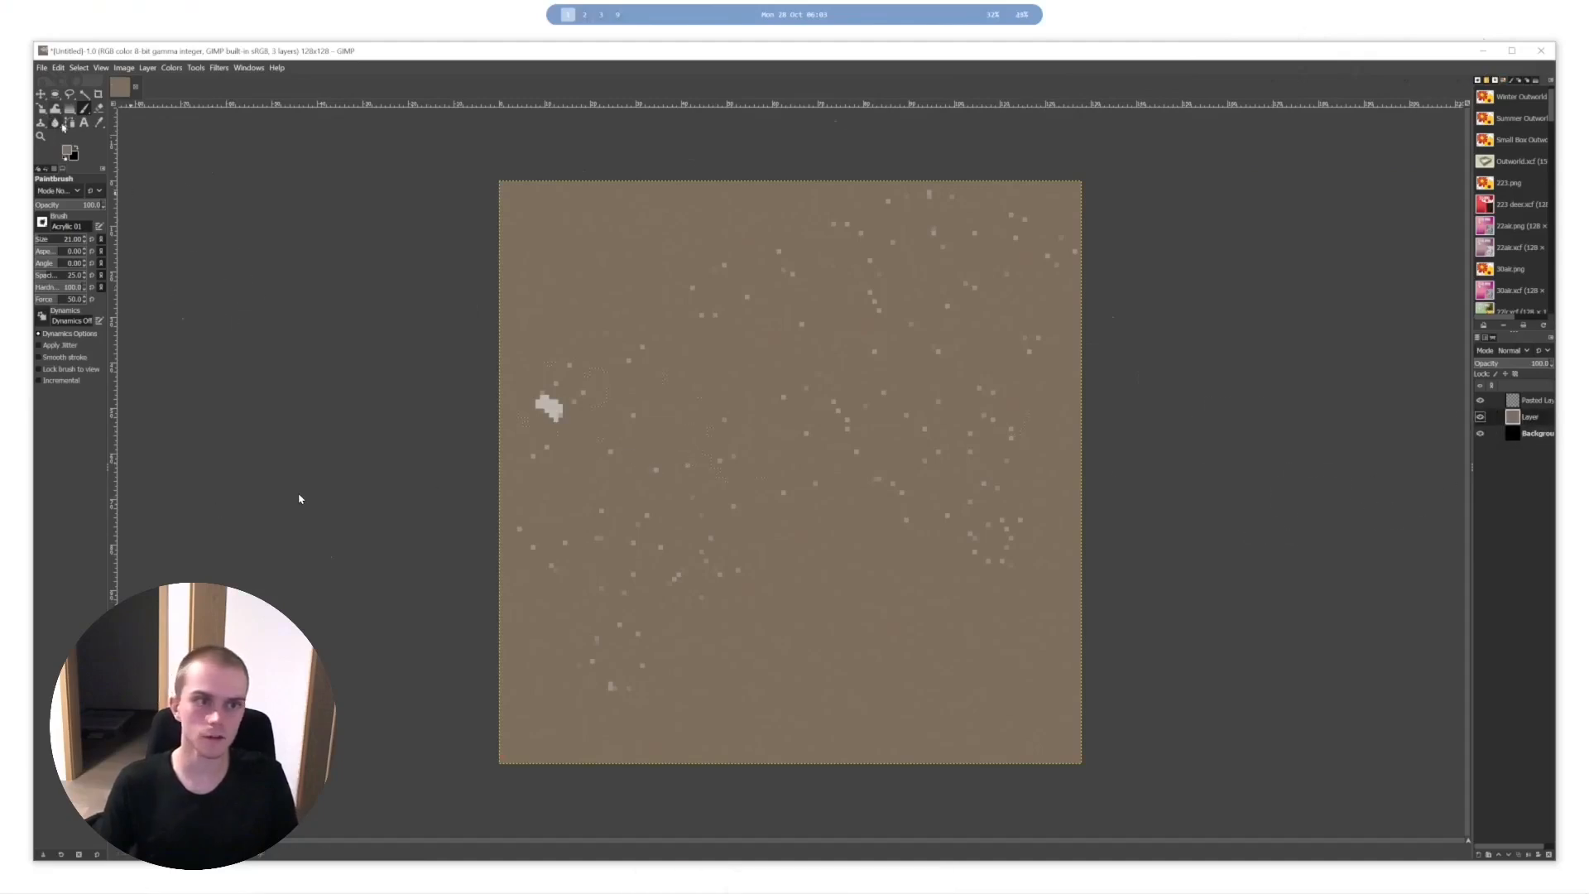
key("Right")
key("Right")
key("Right")
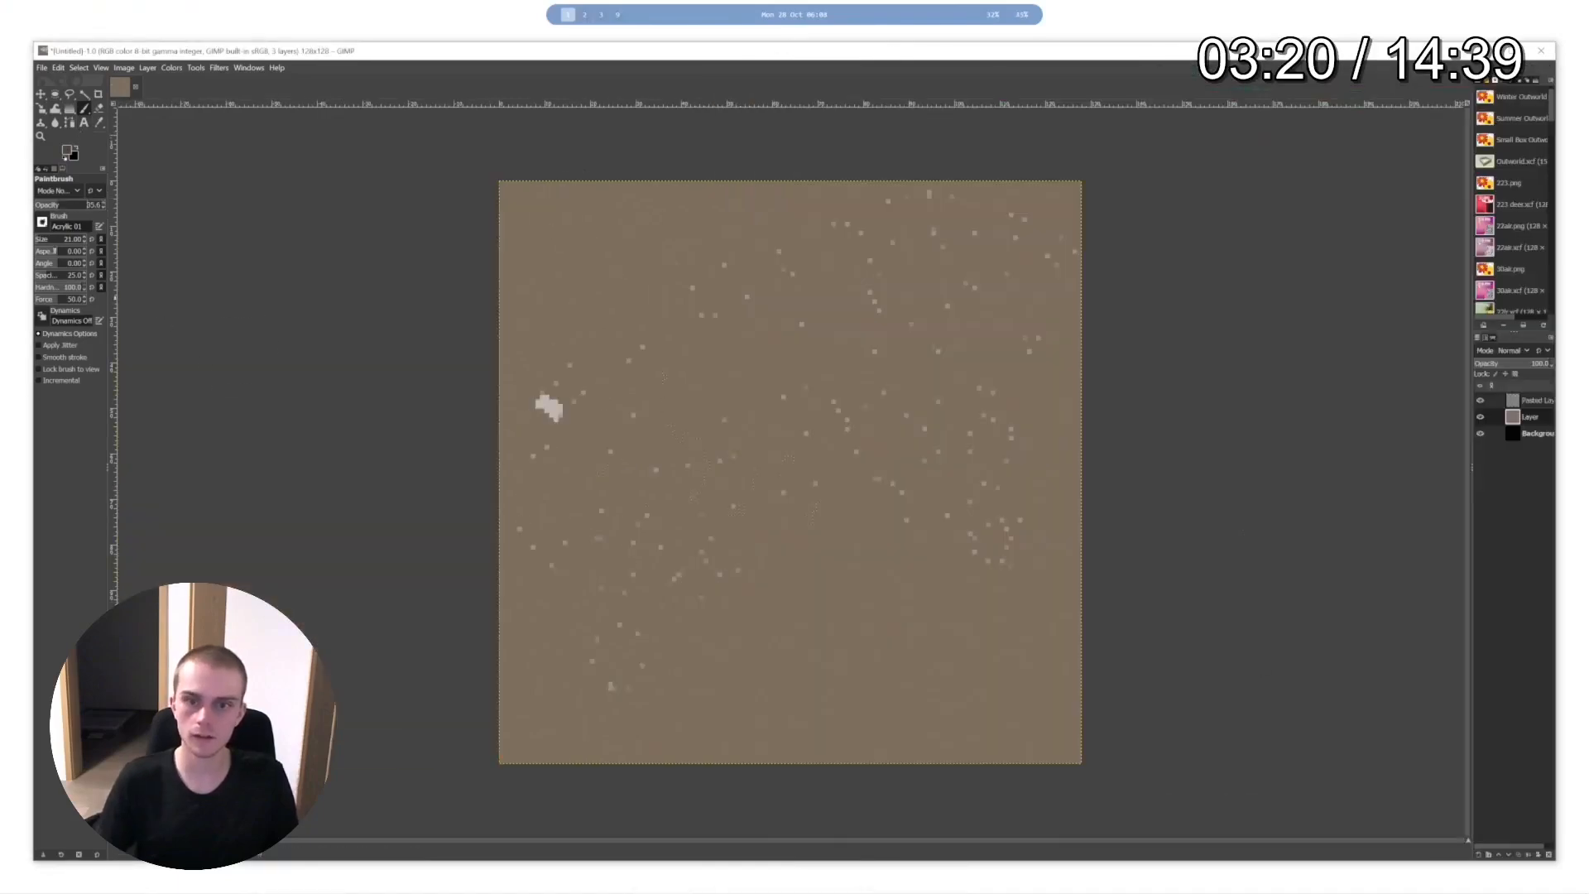
key("Right")
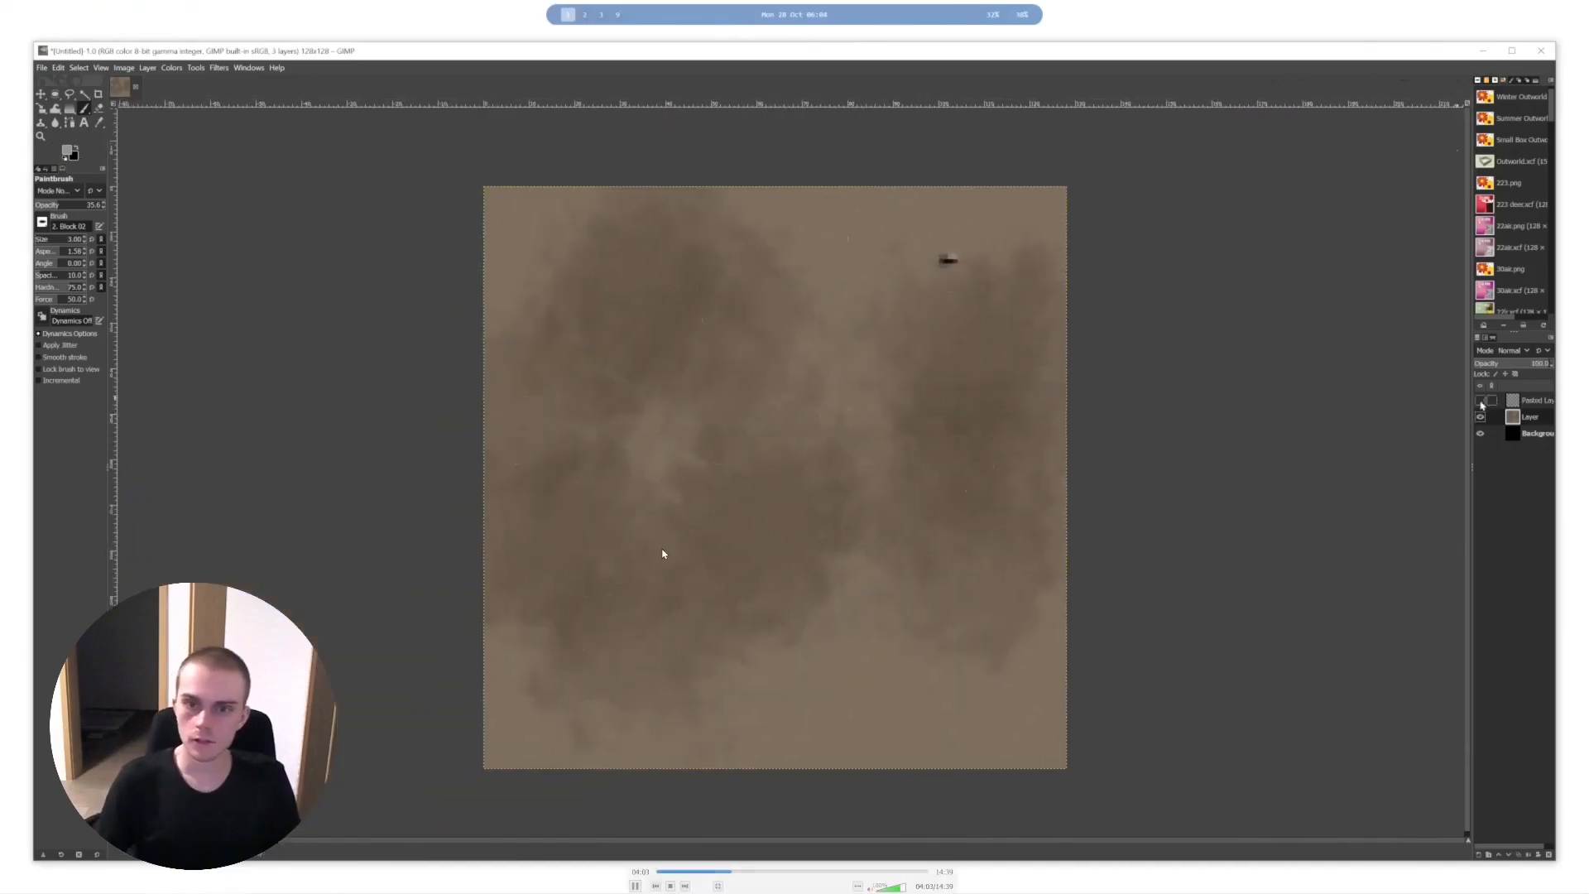
key("Right")
key("Right")
key("Right")
key("Right")
key("Right")
key("Right")
key("Right")
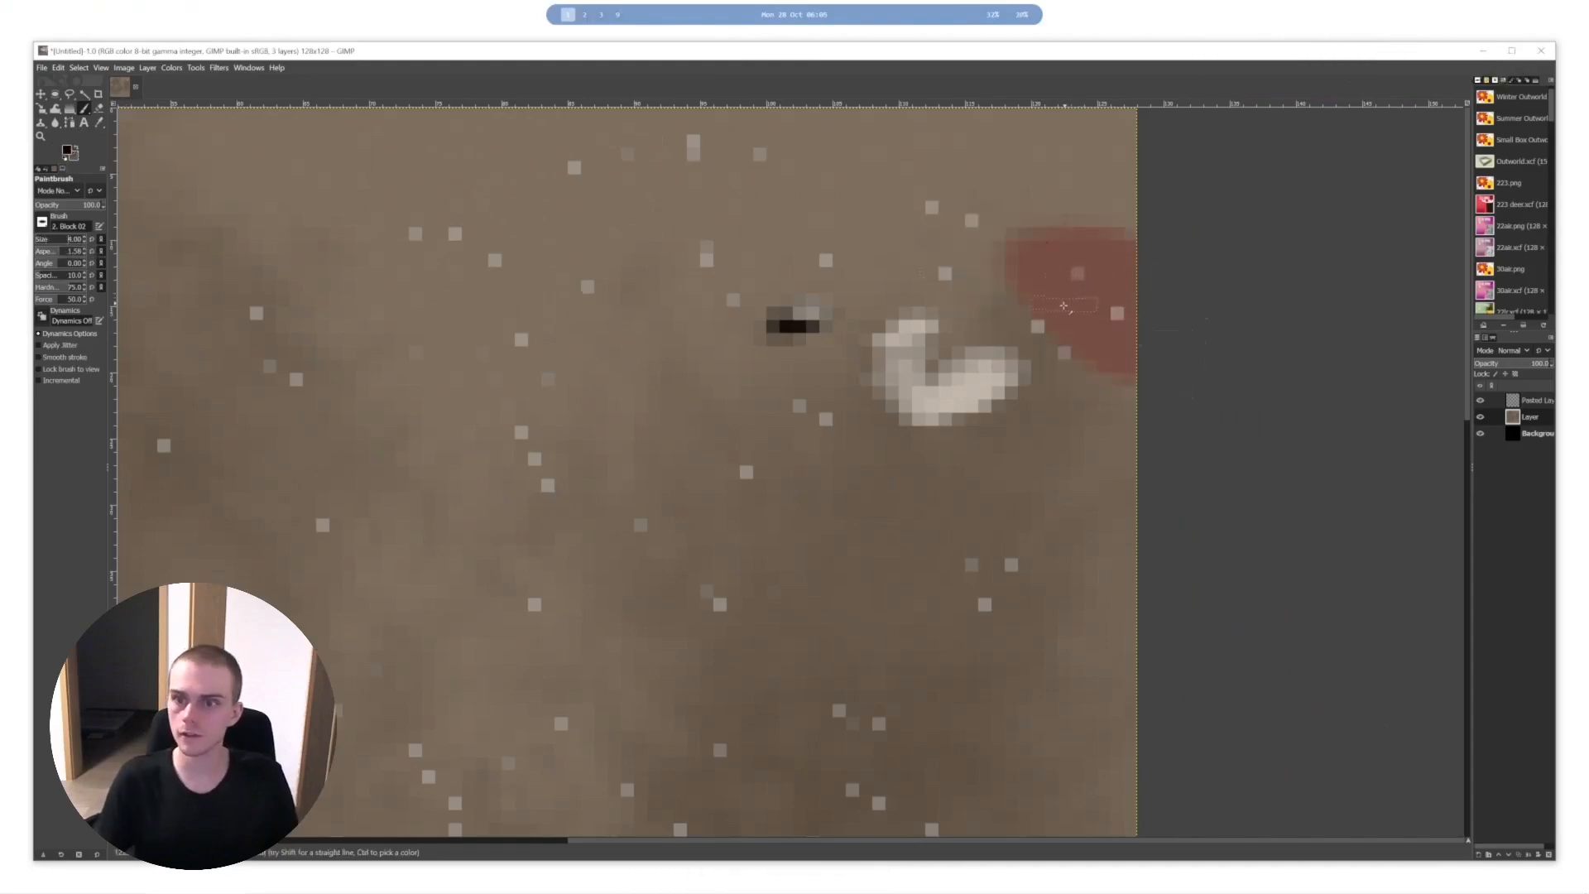
key("Right")
key("Right")
key("Right")
key("Right")
key("Right")
key("Right")
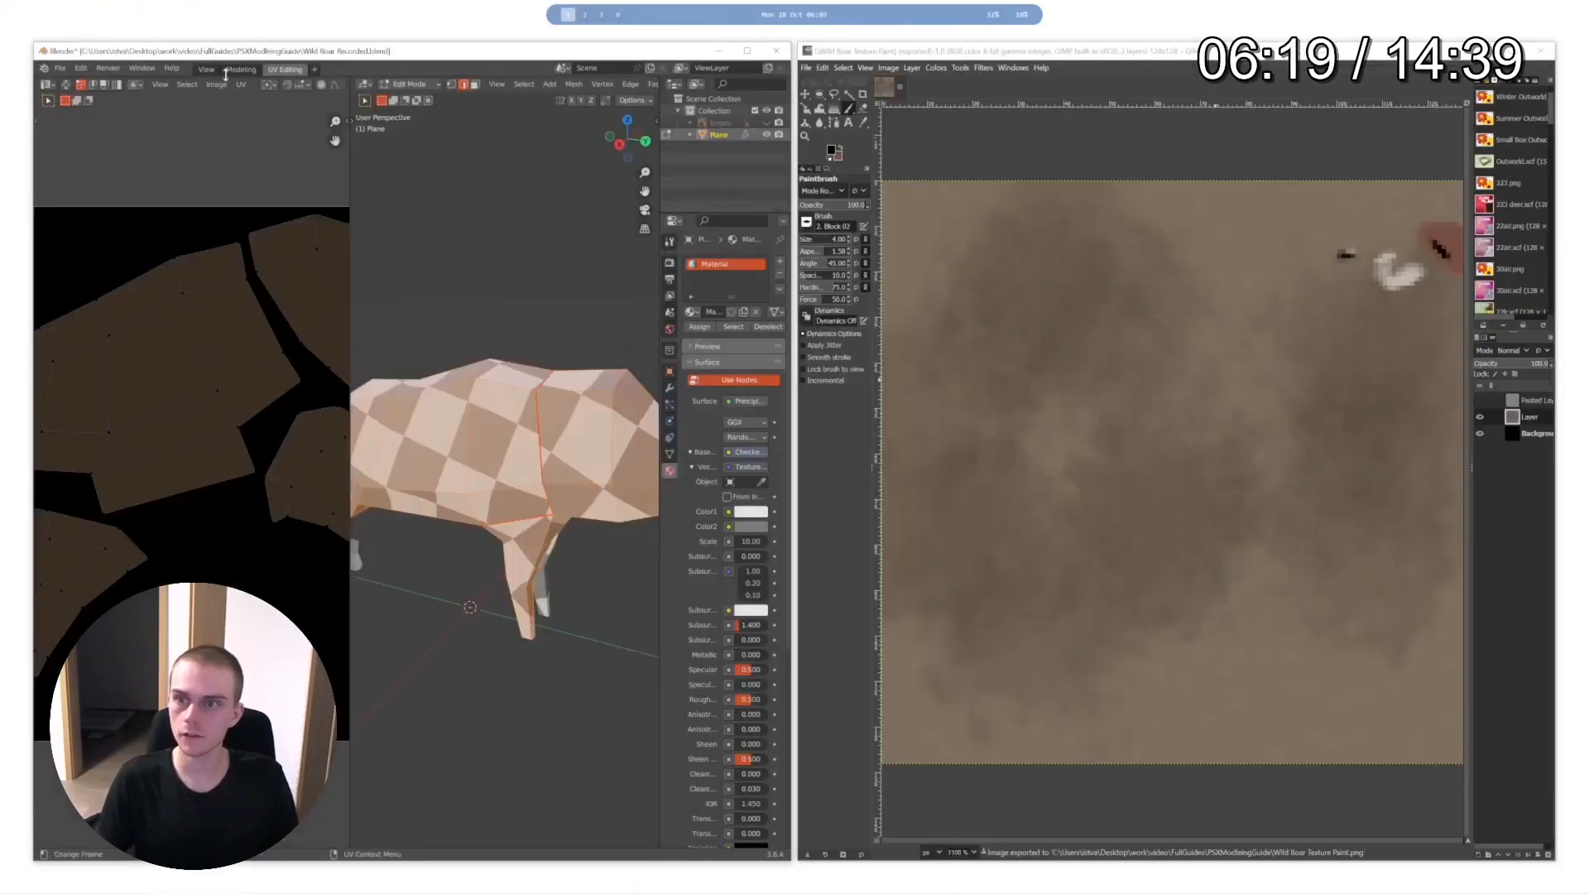
key("Left")
key("Left")
key("Left")
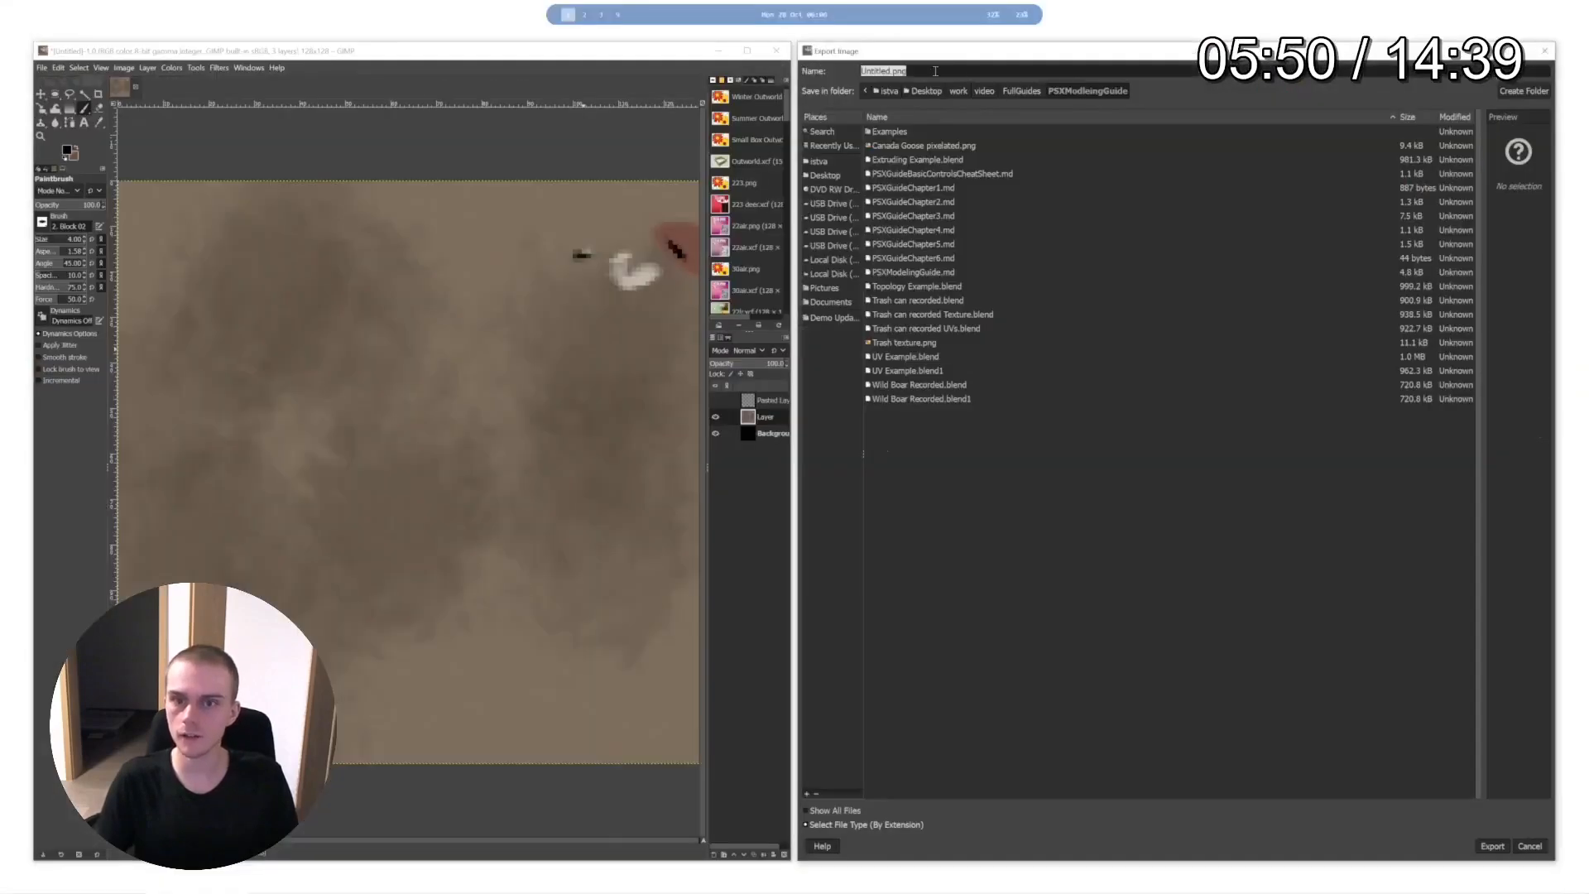
key("Left")
key("Left")
key("Left")
key("Left")
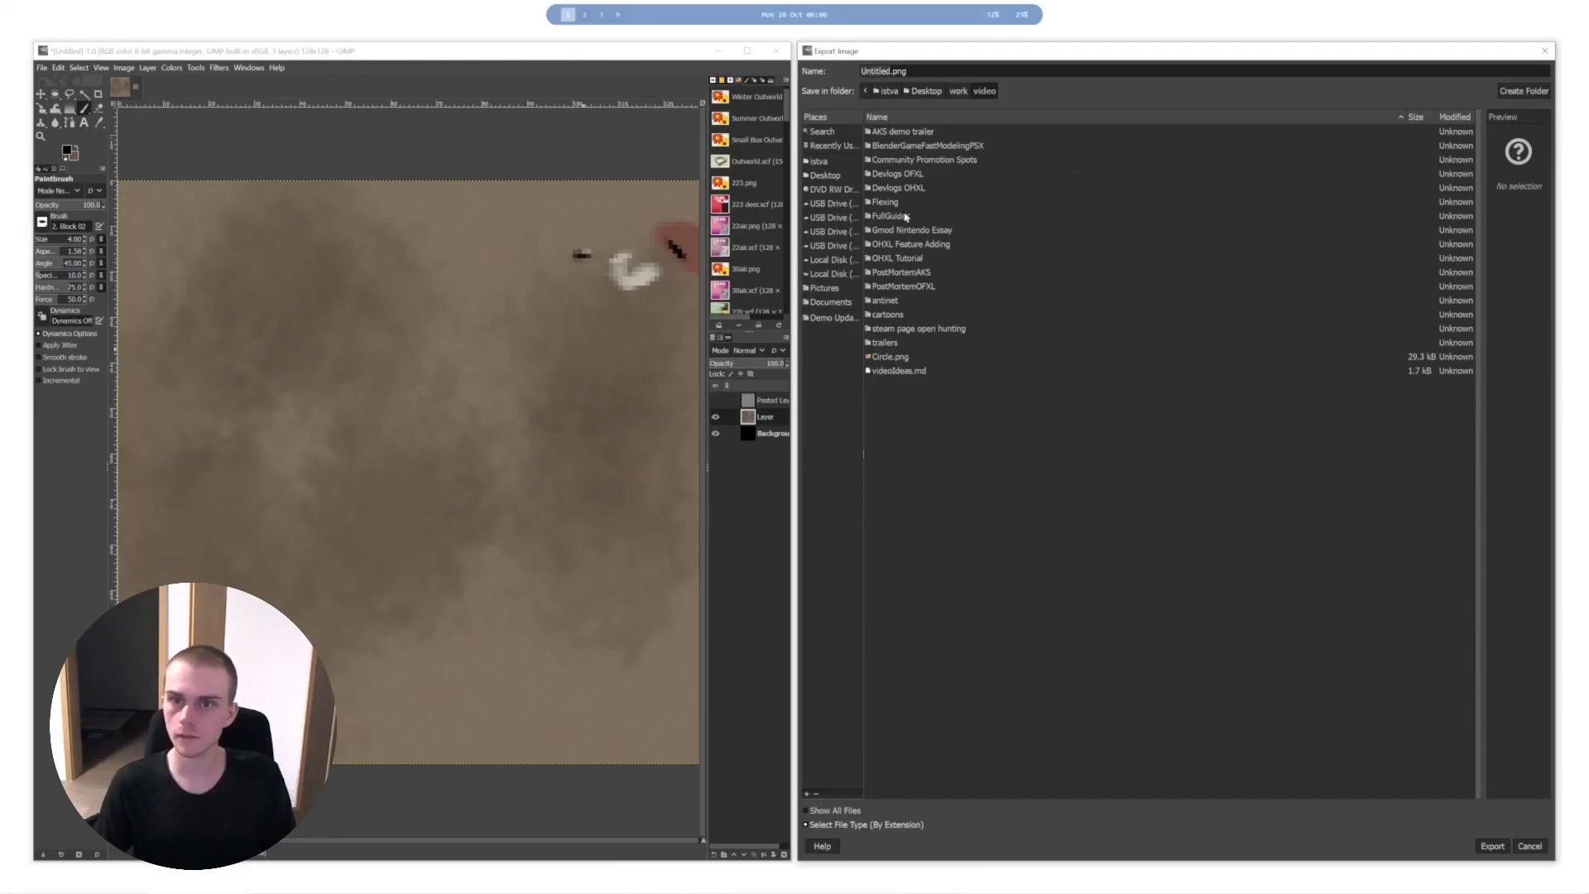
- Export the painted texture as "Wild Boar Texture Paint.png" into the PSXModleingGuide folder inside FullGuides, keeping the PNG options as they are
double_click(894, 216)
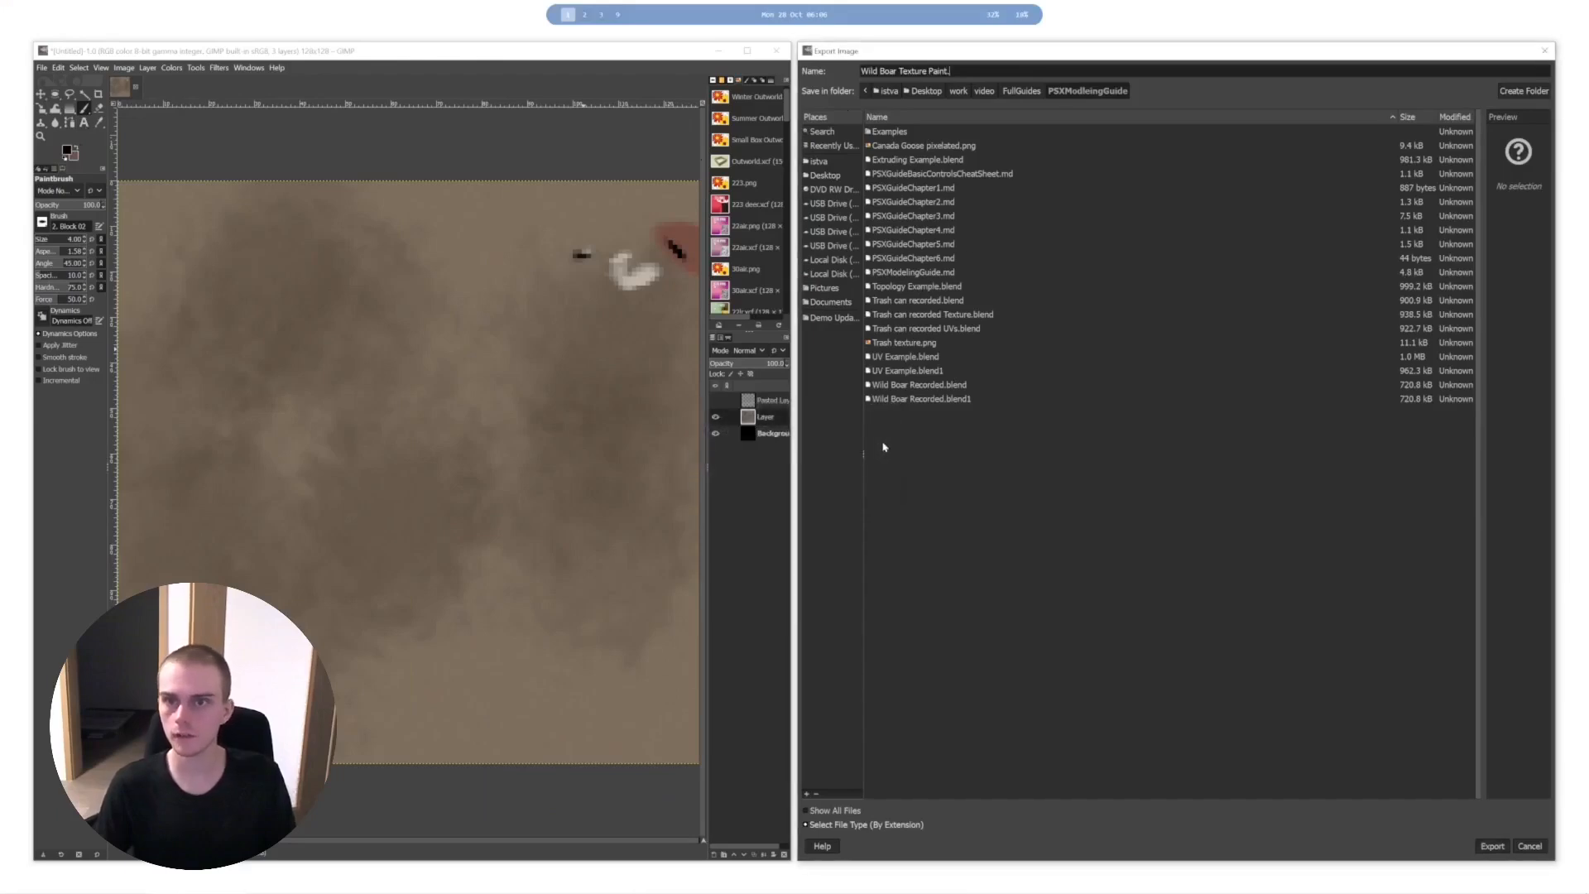
key("Return")
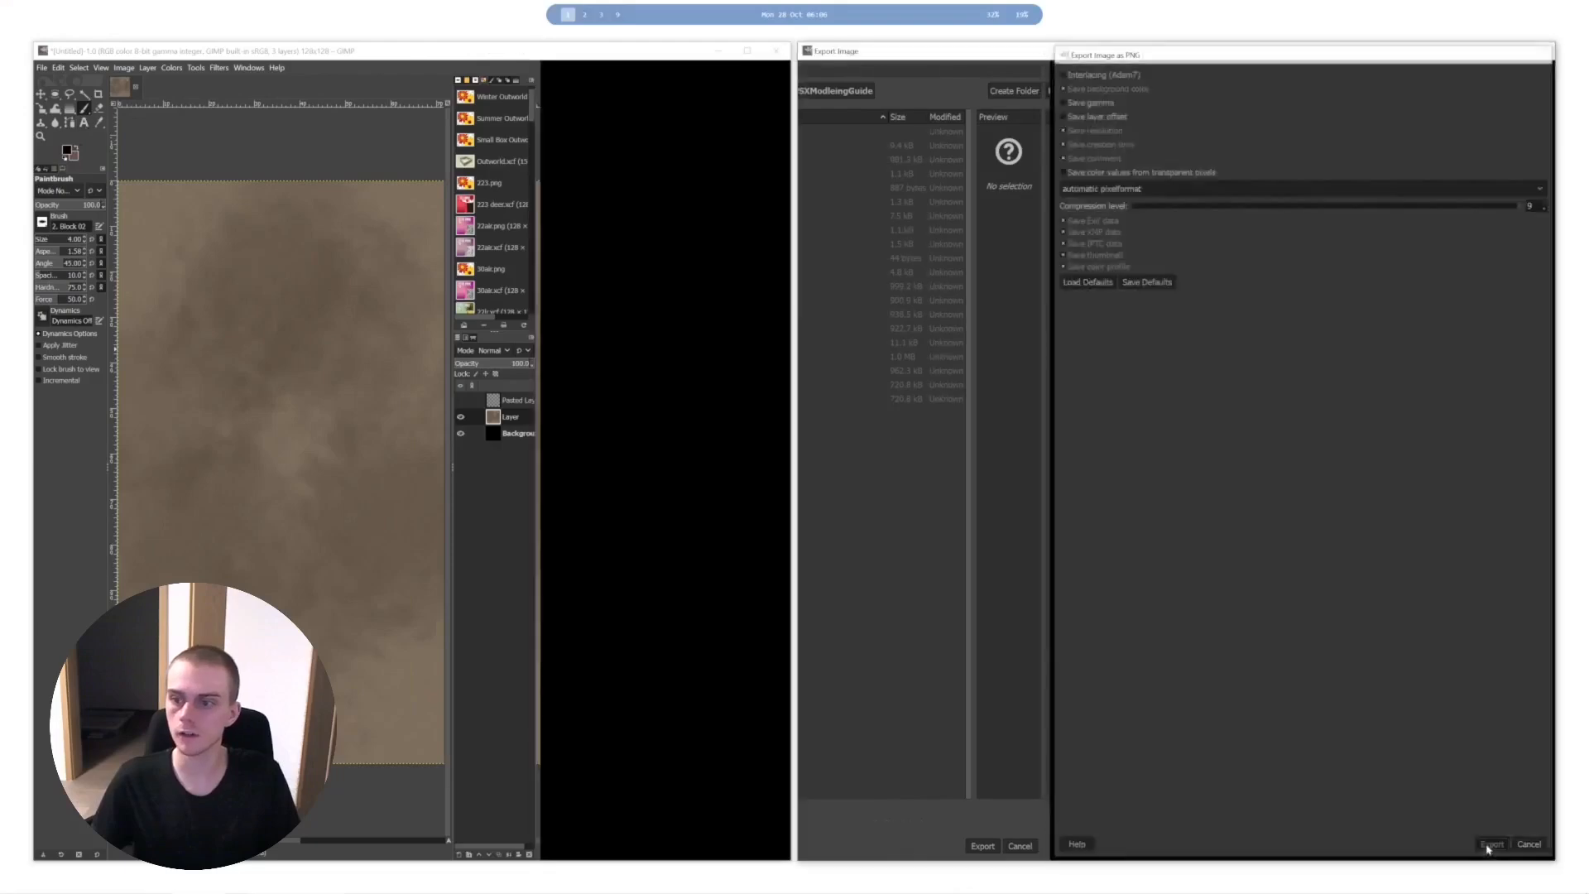
left_click(1490, 841)
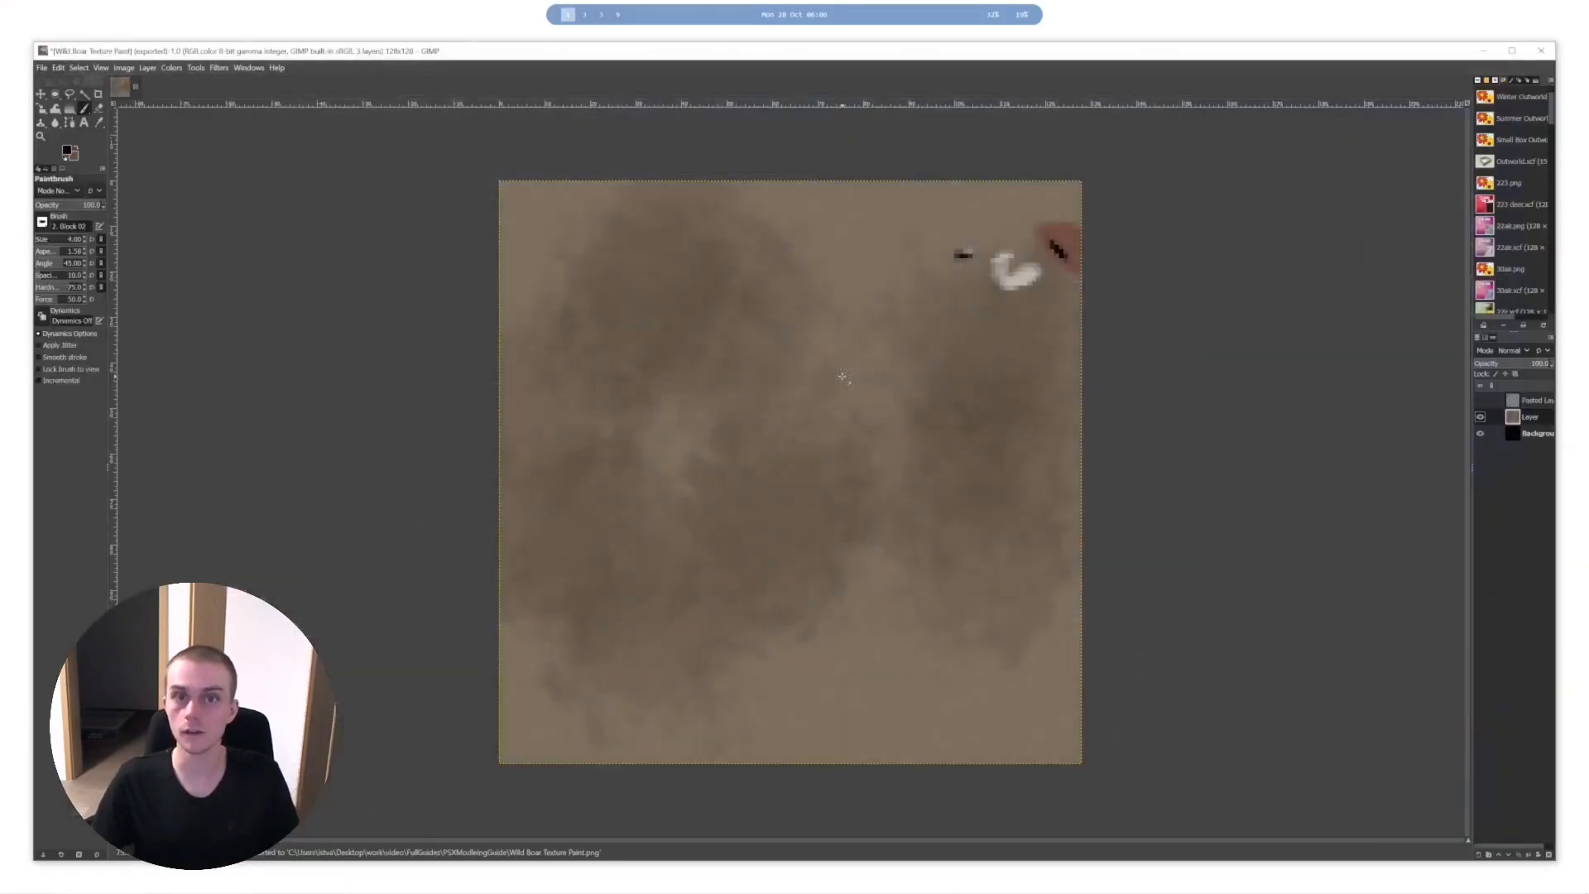
- Switch to Blender, maximize it, split the UV editor into two stacked areas and show the Shader Editor in the upper one
key("alt+Tab")
key("alt+Tab")
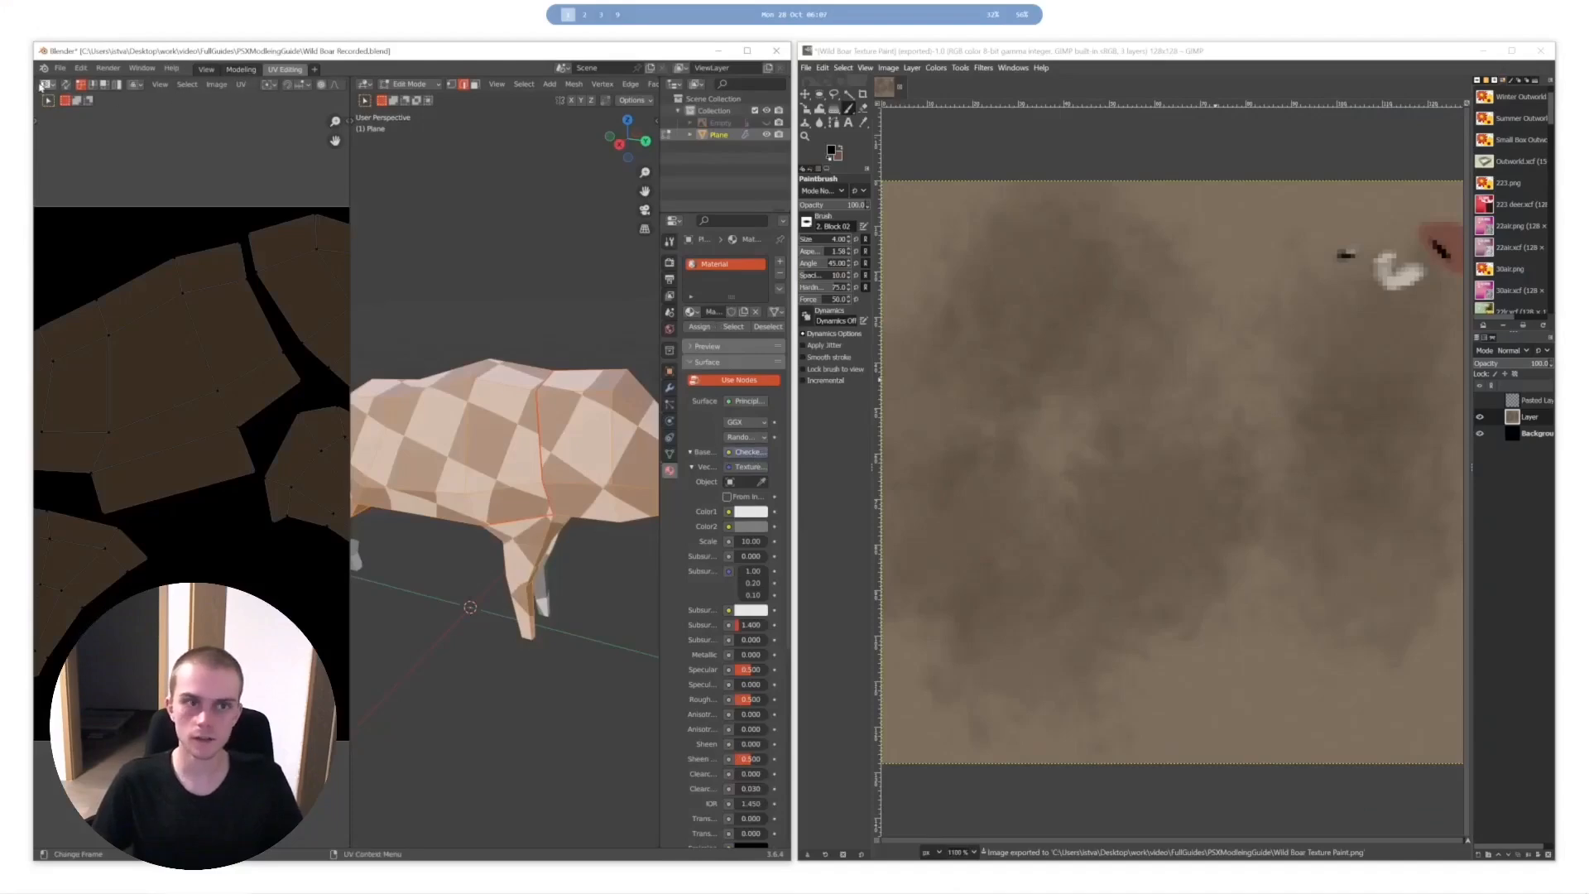
double_click(627, 49)
left_click_drag(3, 35, 11, 386)
left_click(9, 39)
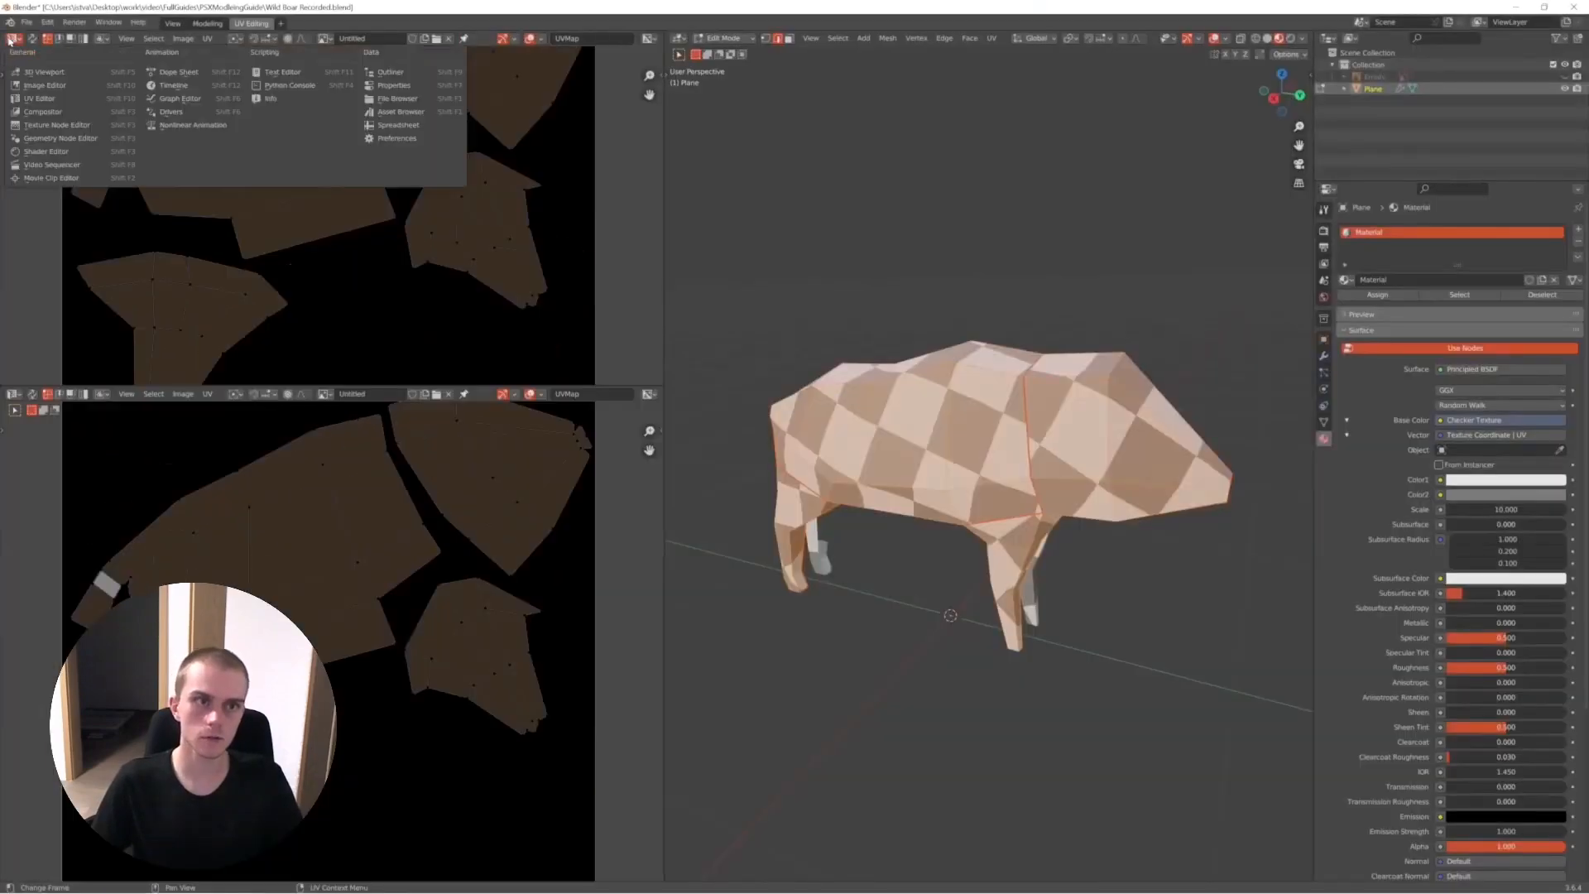
left_click(45, 152)
- Move the Checker Texture and Texture Coordinate nodes away from the Principled BSDF node to make room between them
middle_click_drag(241, 178, 237, 178)
left_click_drag(313, 94, 58, 306)
key("g")
left_click(237, 159)
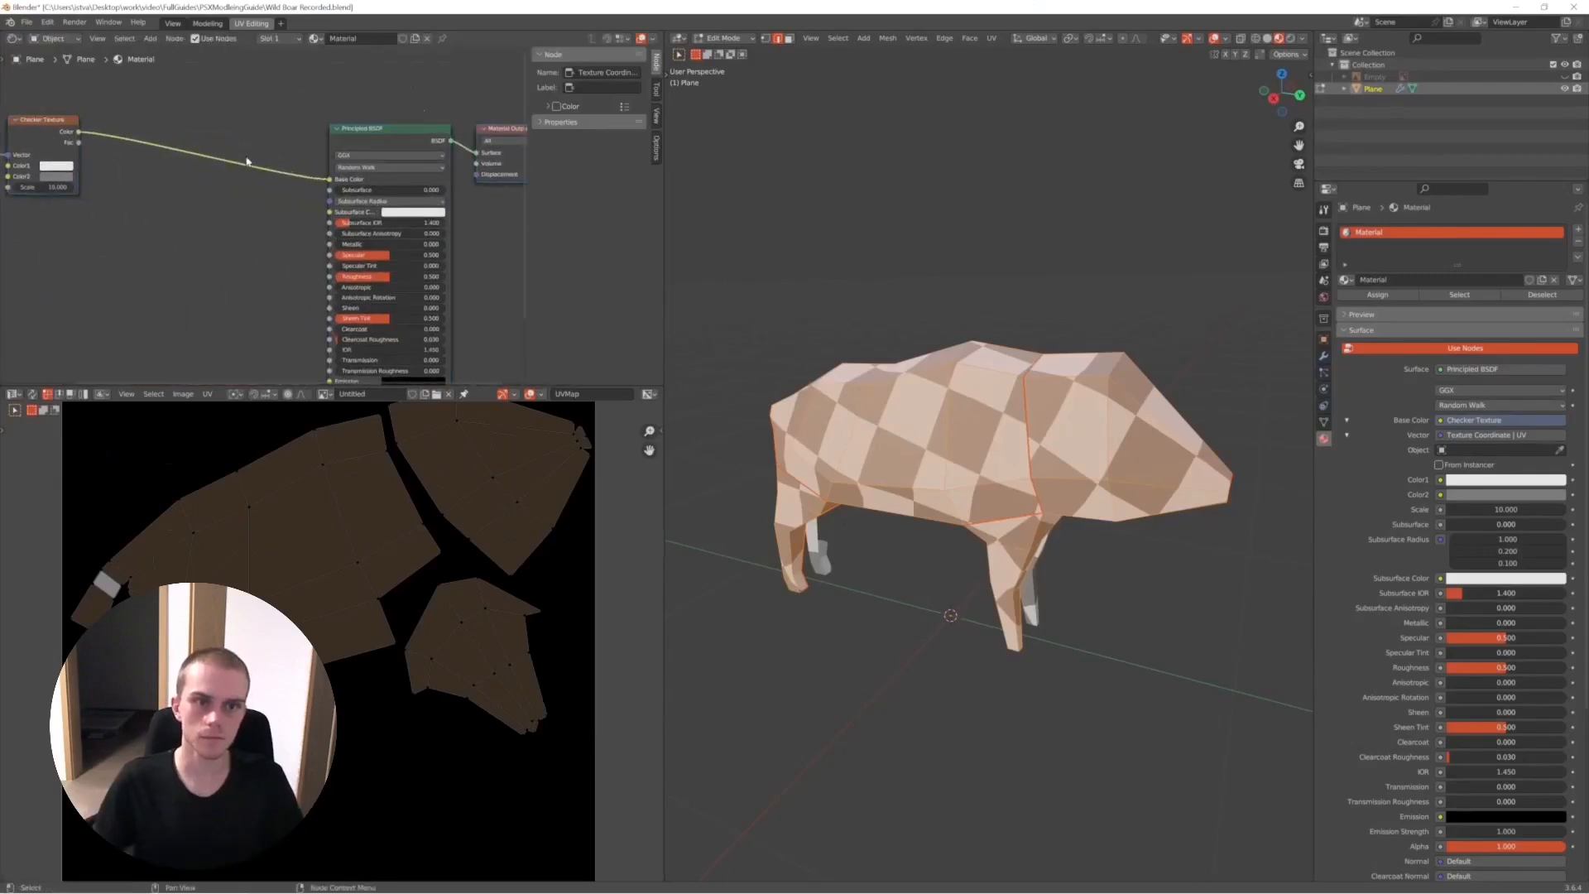
- Disconnect the Checker Texture from Base Color and feed Base Color from a new Image Texture node's Color output instead
left_click_drag(329, 179, 279, 177)
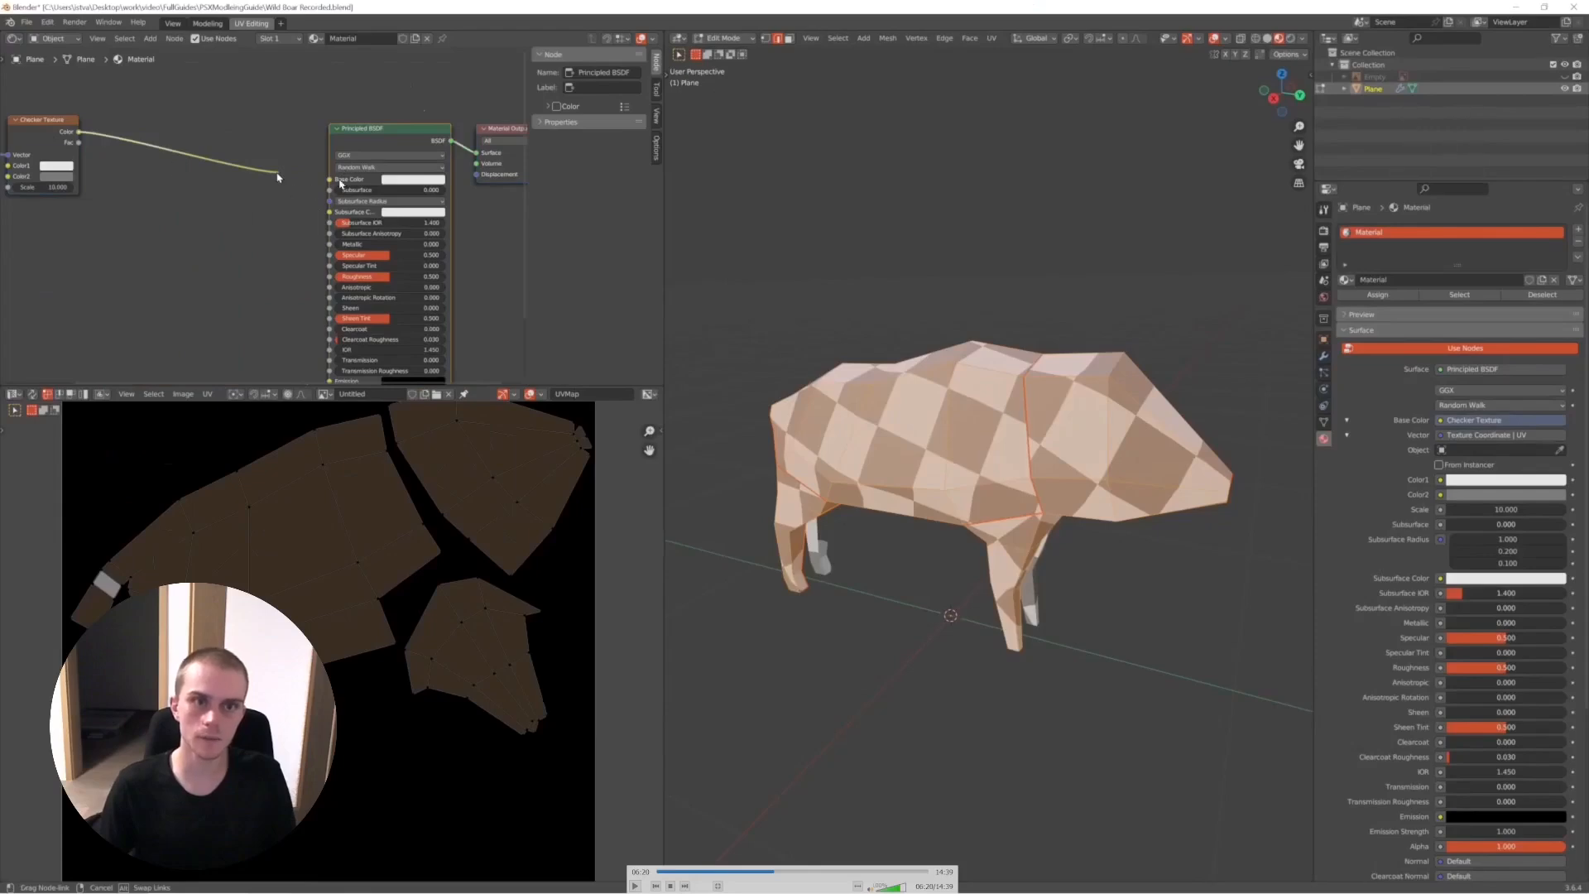
left_click_drag(278, 176, 278, 177)
type("u")
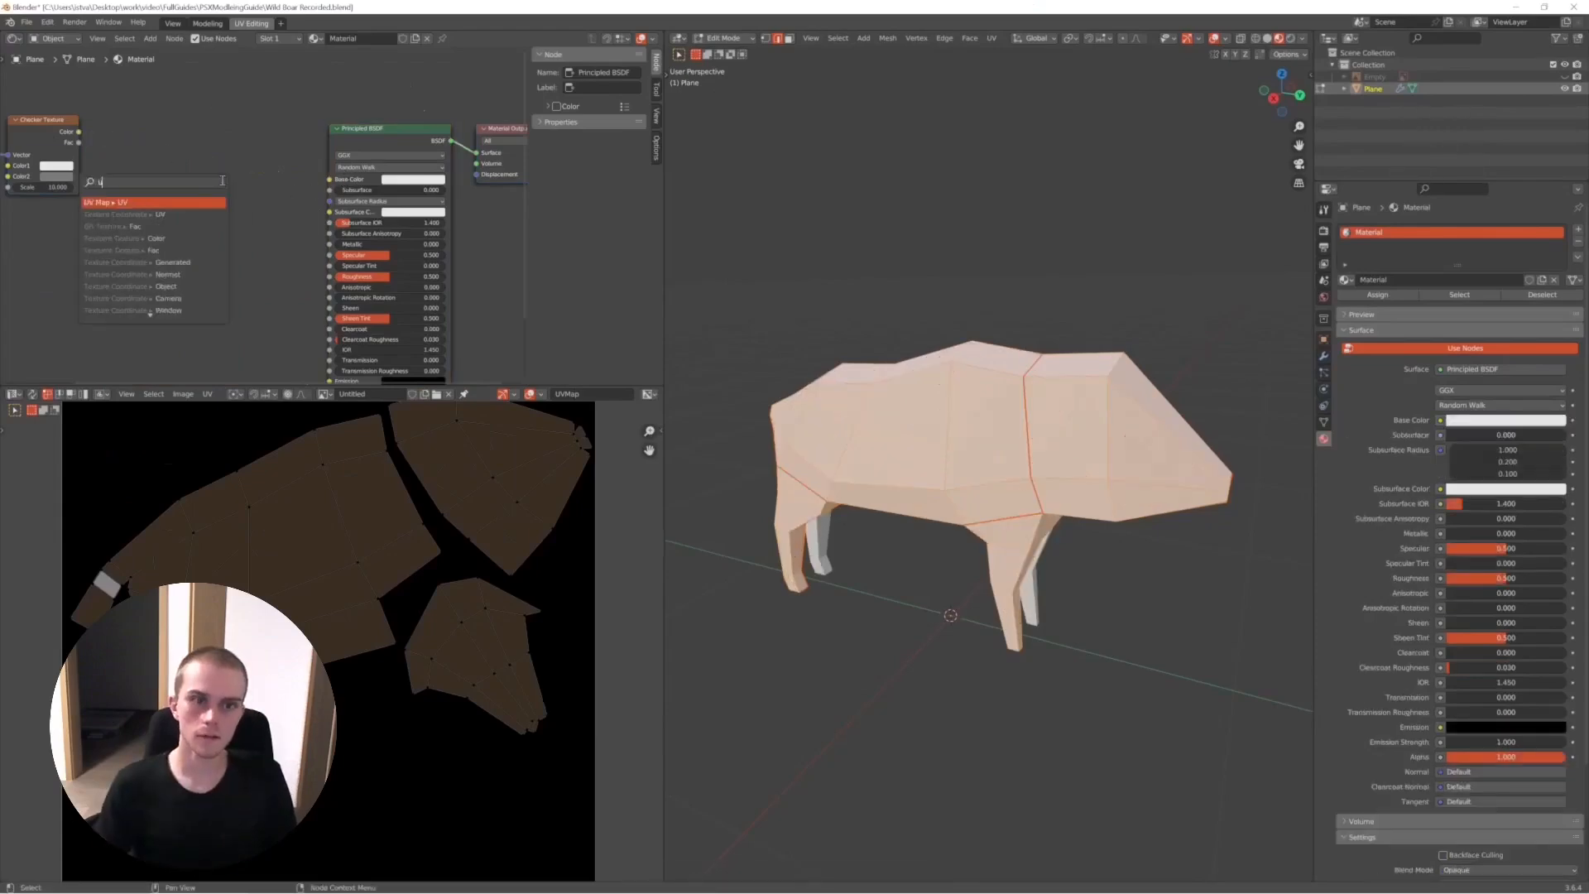
type("r")
left_click(174, 209)
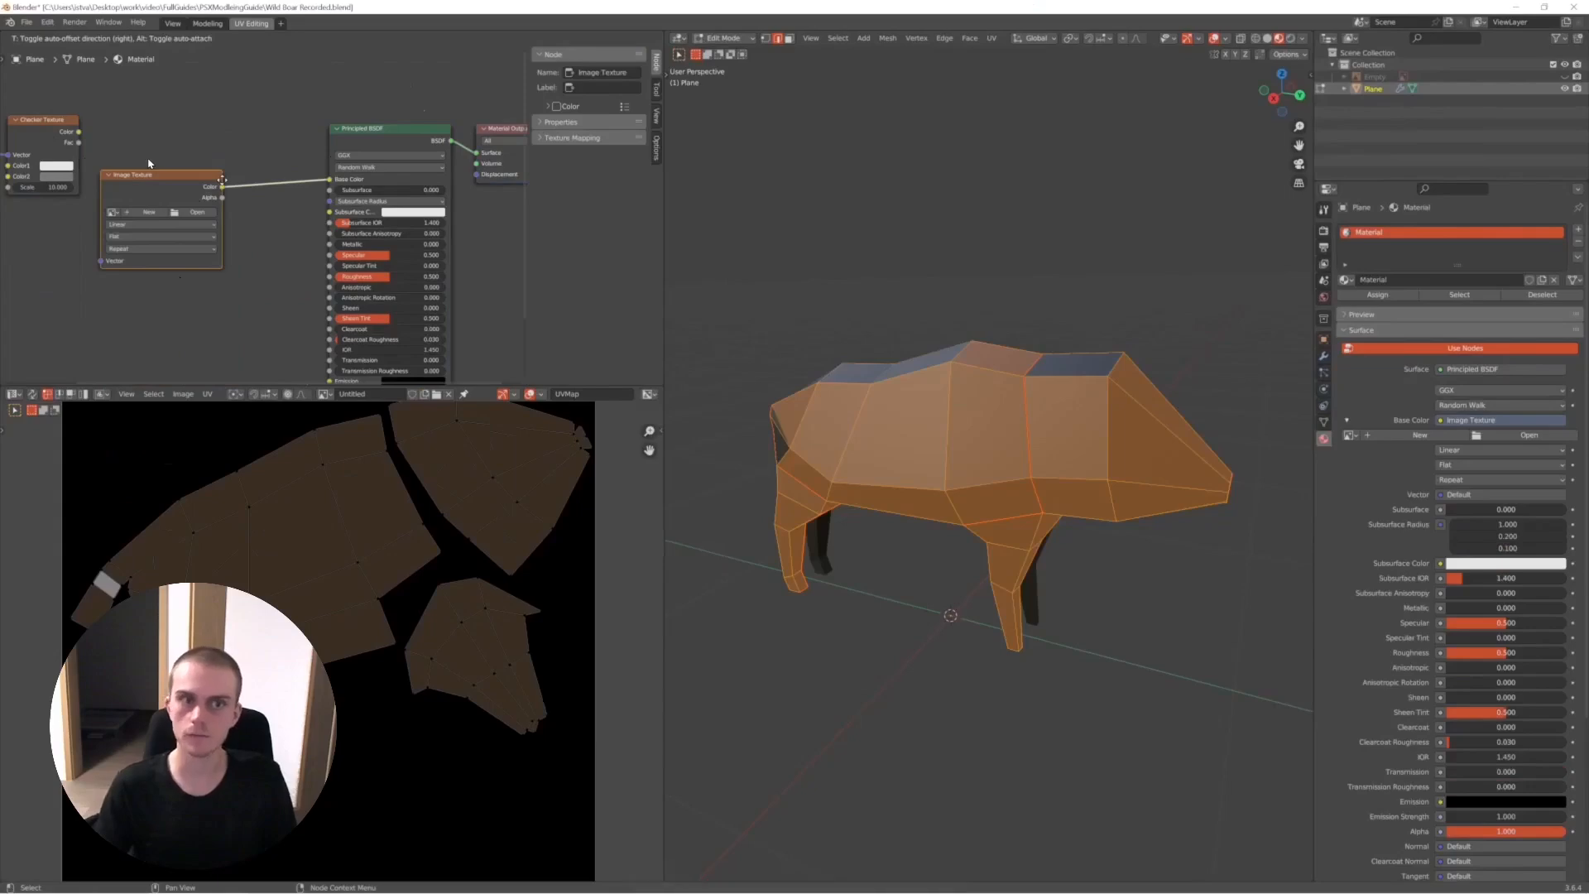
key("space")
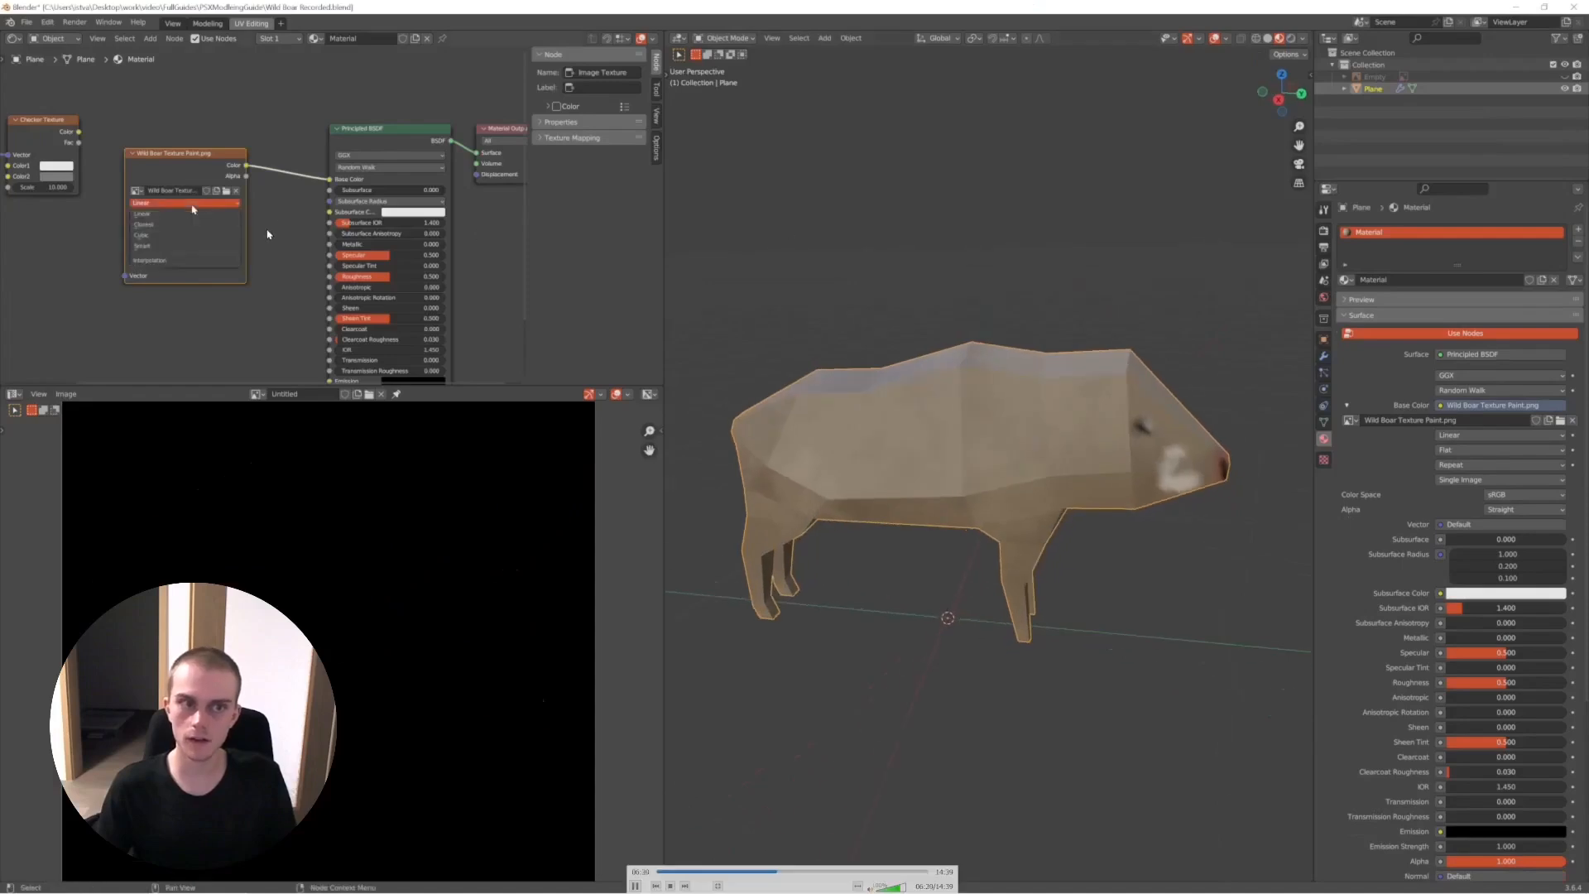
key("space")
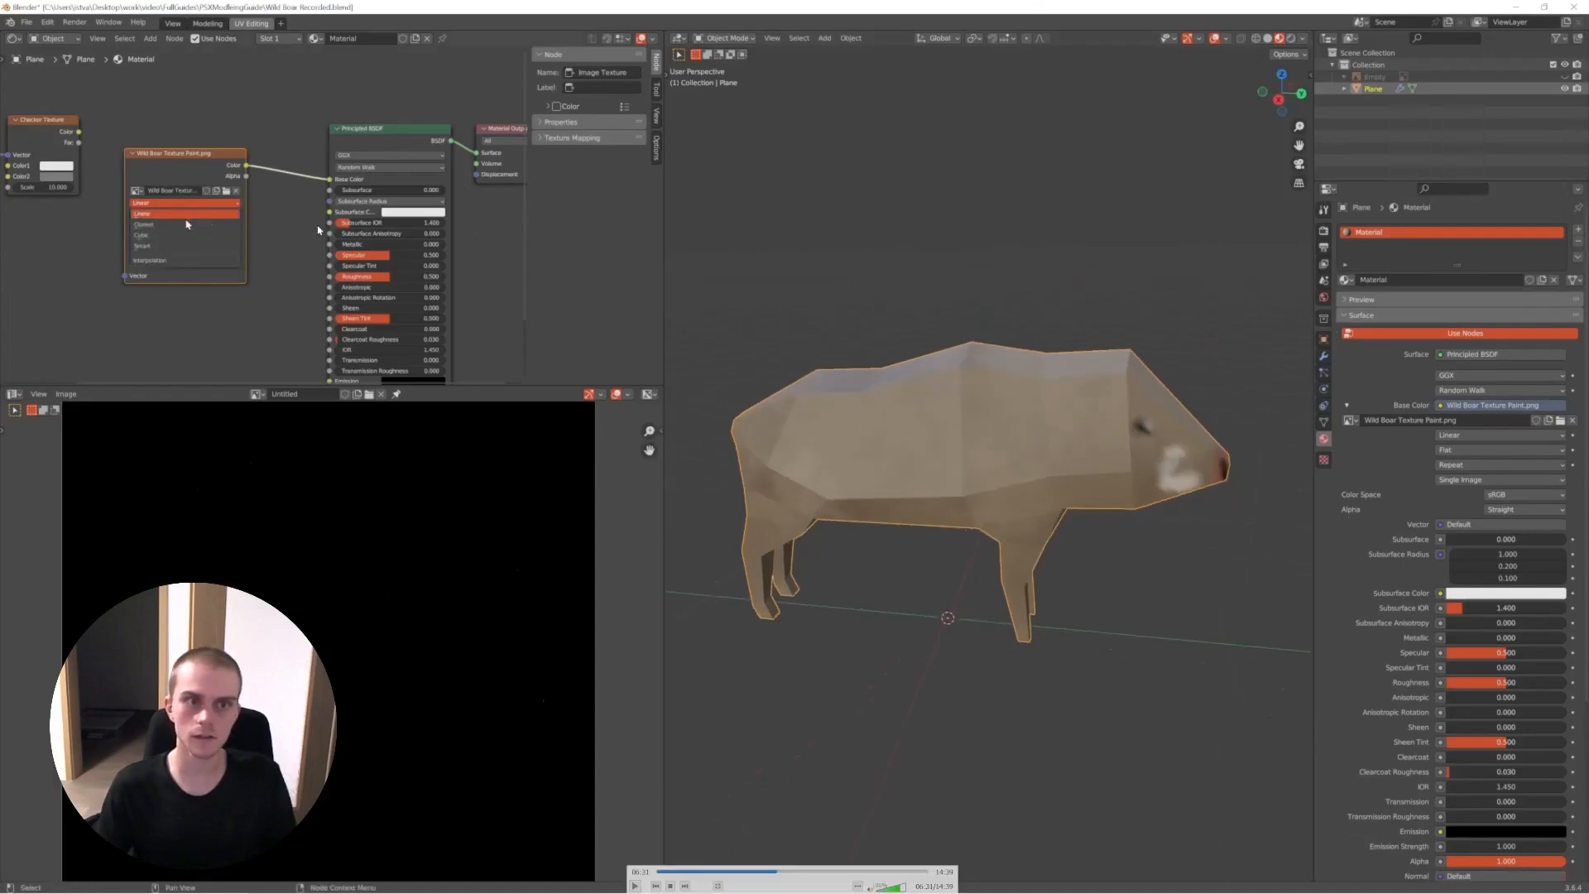
key("space")
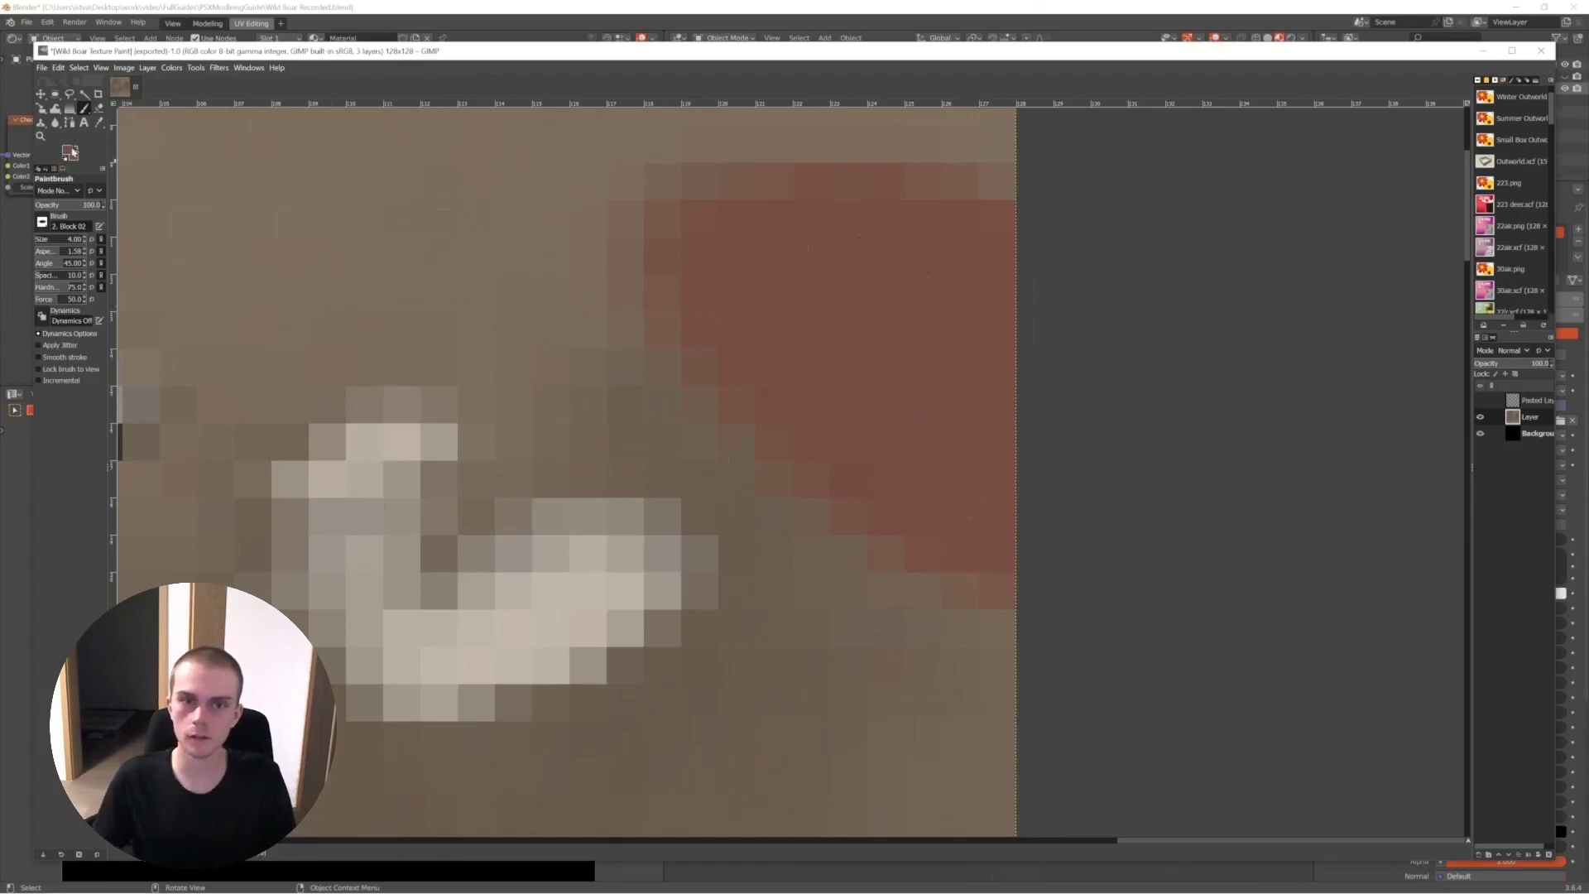
key("Right")
key("Right")
key("Right")
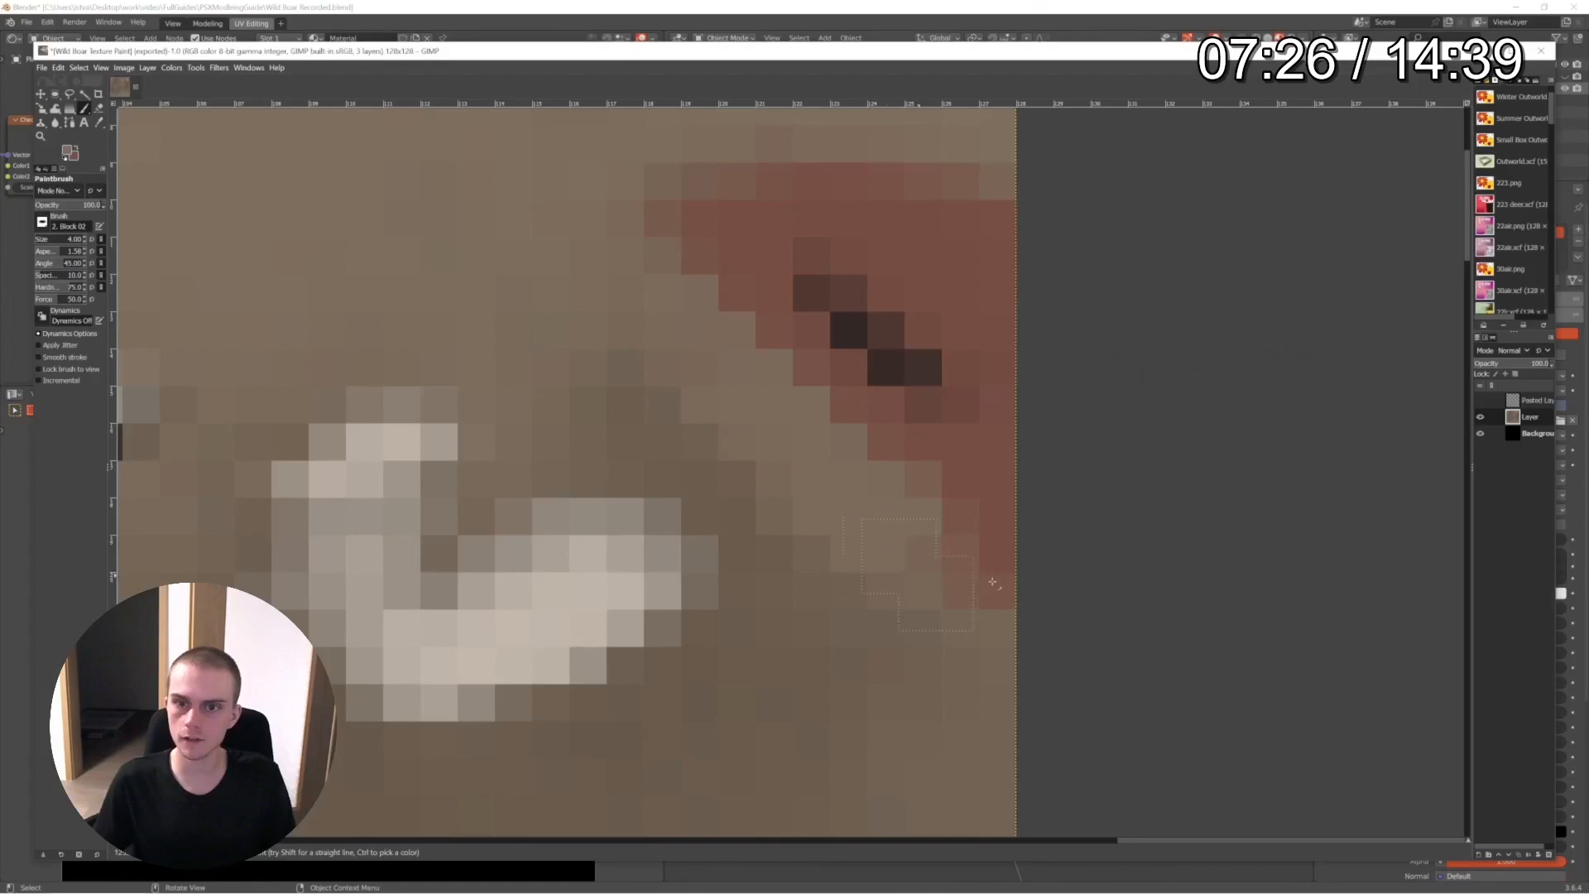
key("Right")
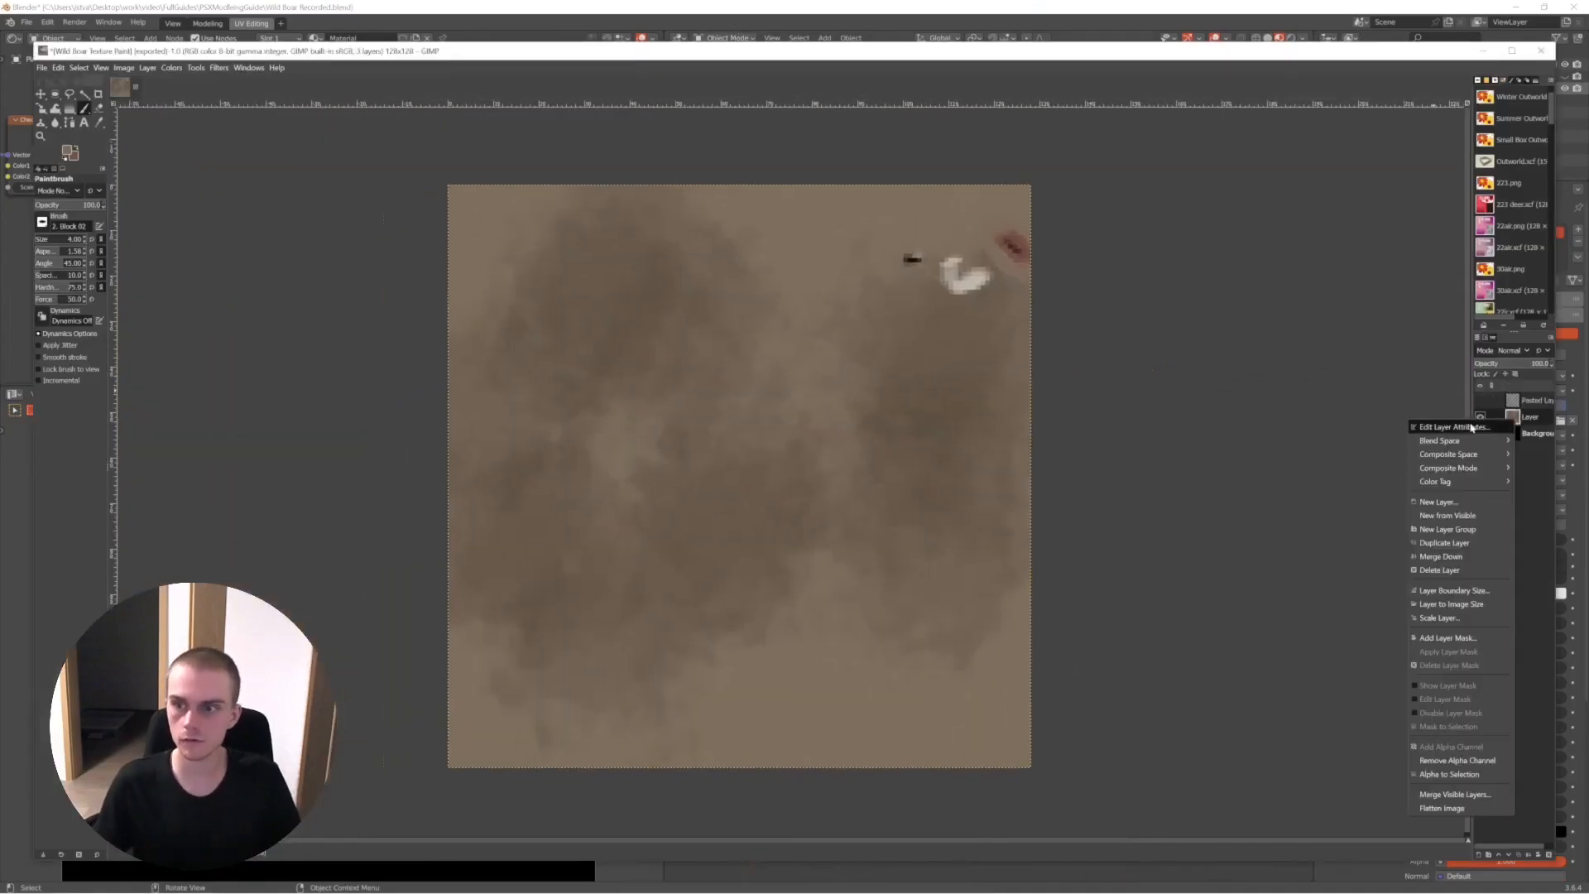
key("Right")
key("Left")
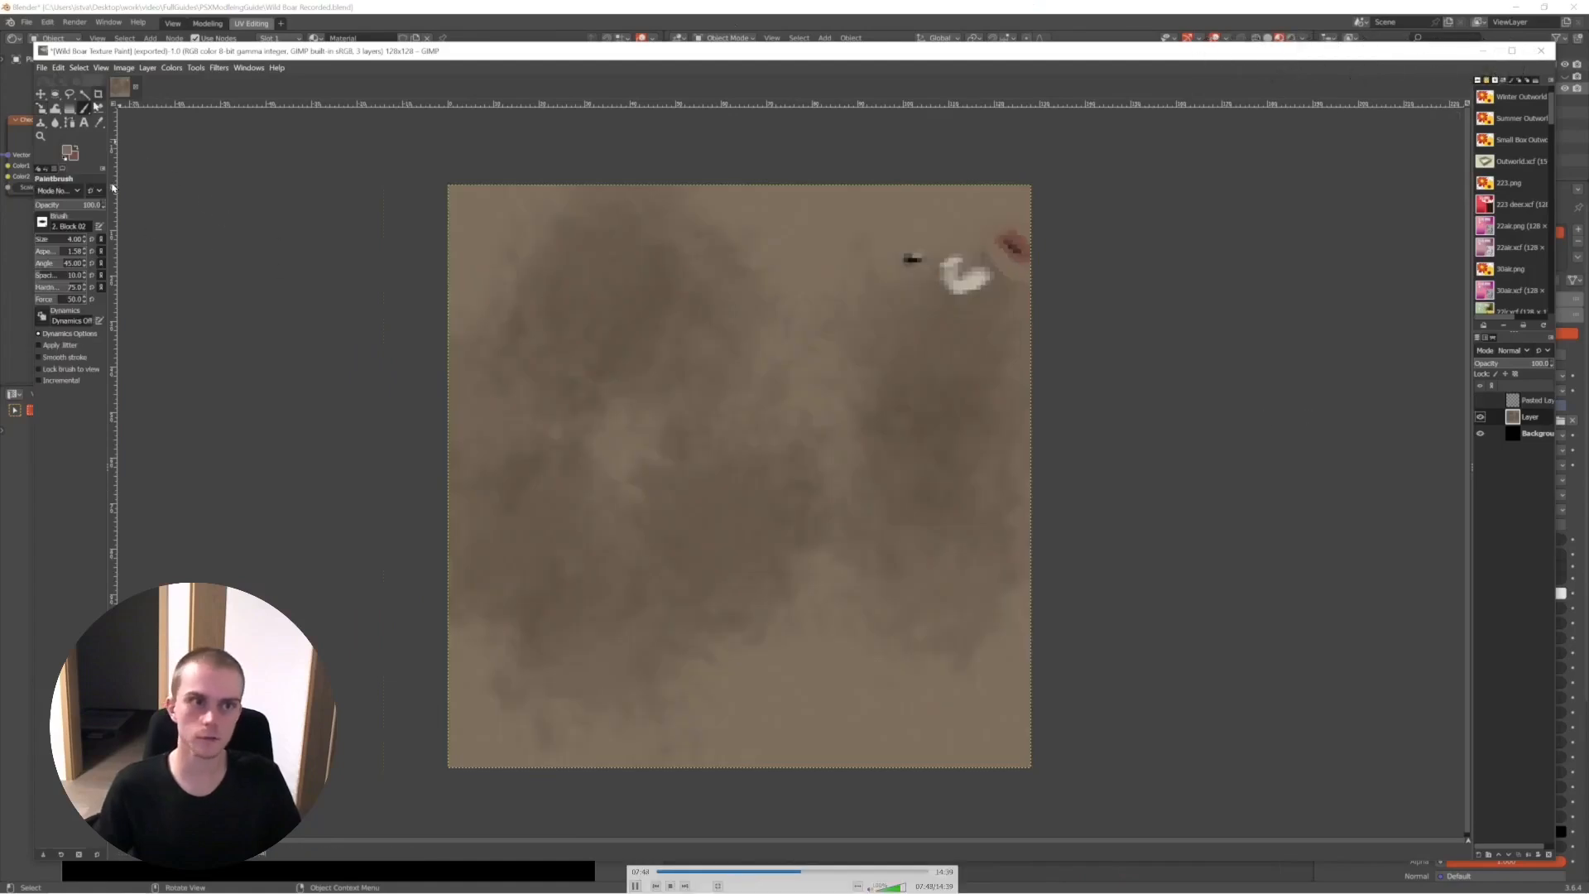
key("Right")
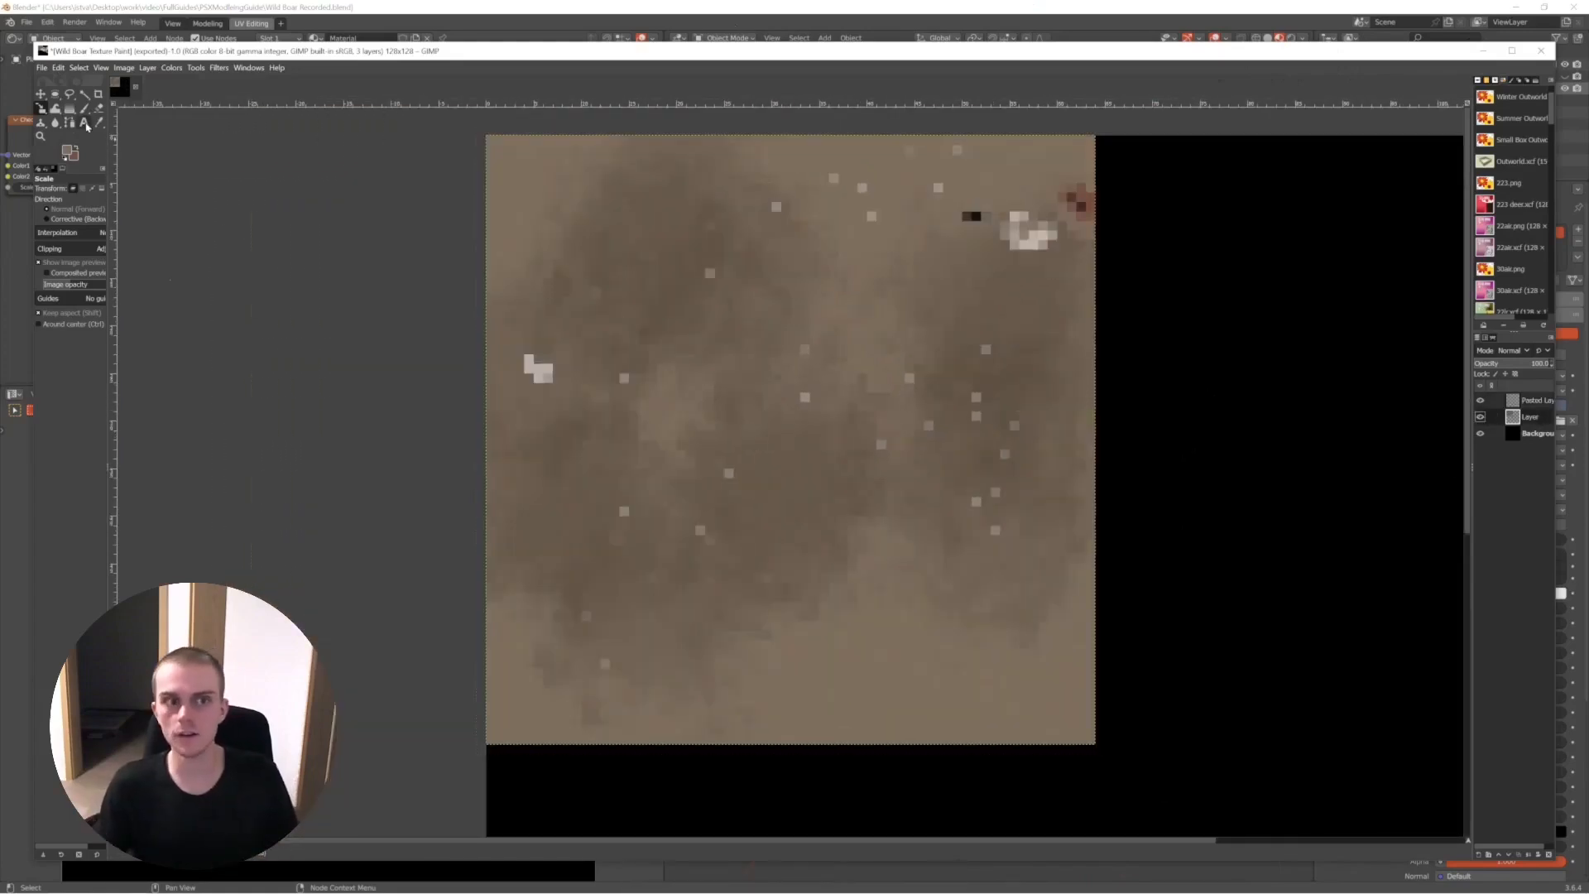
key("space")
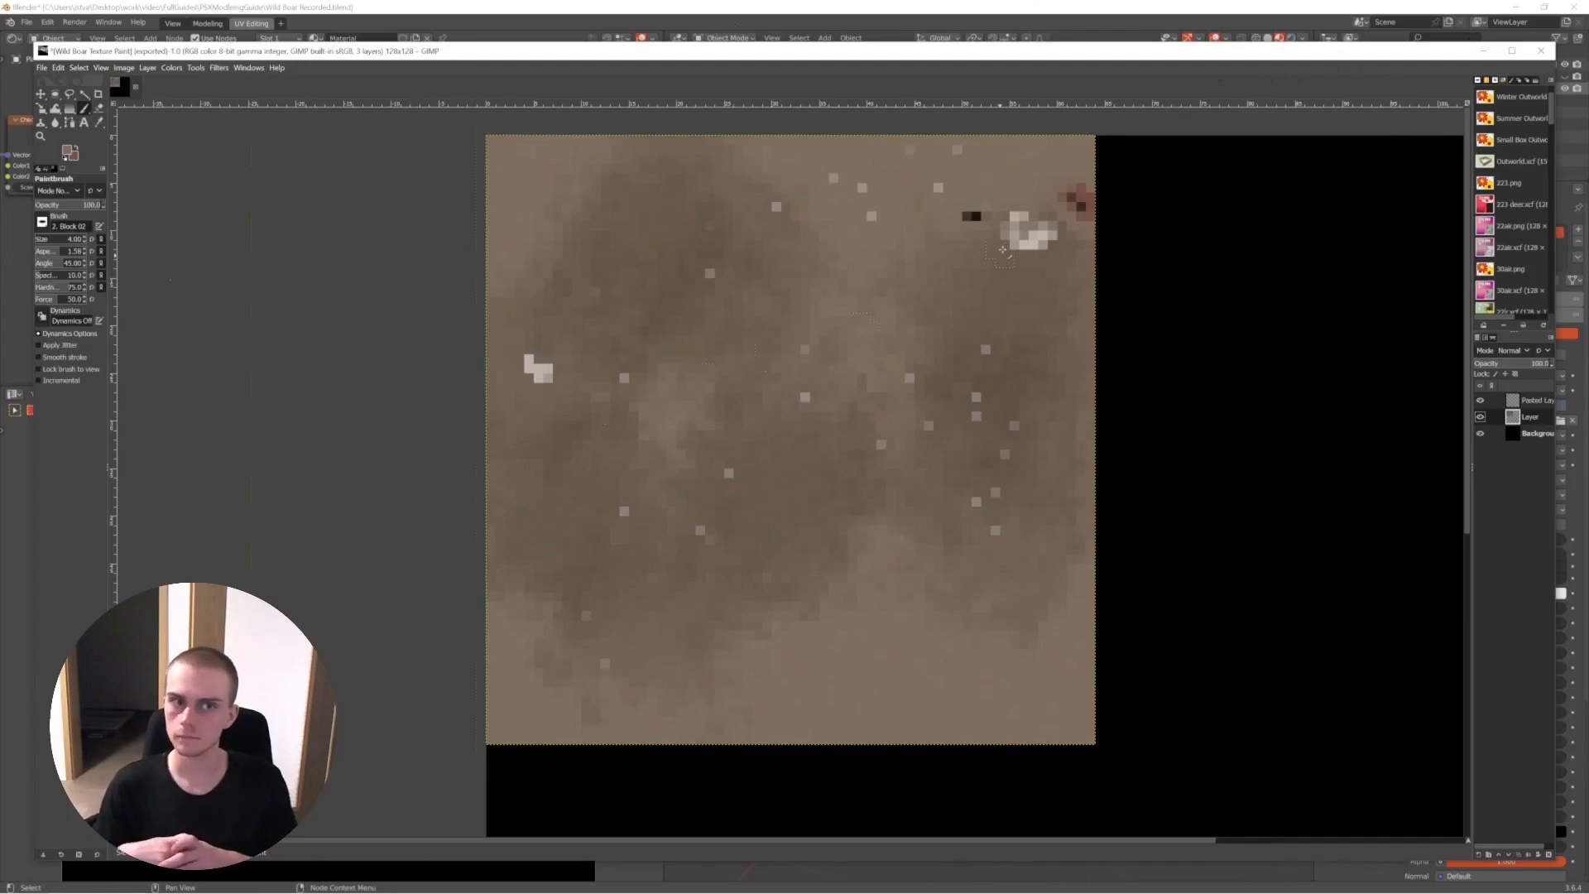
key("space")
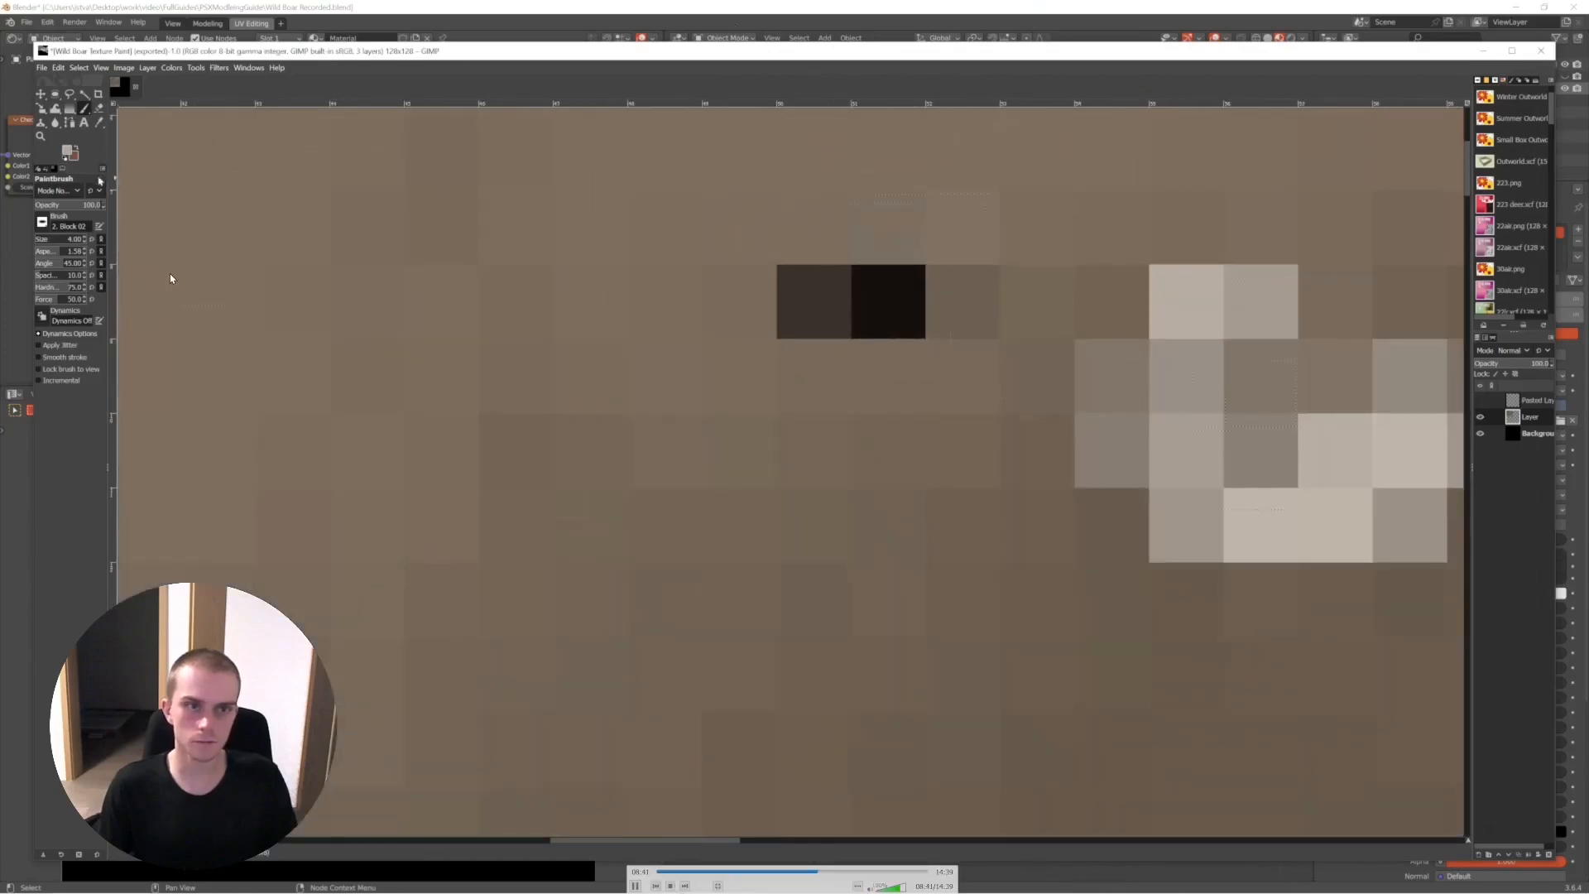
key("Right")
key("Right")
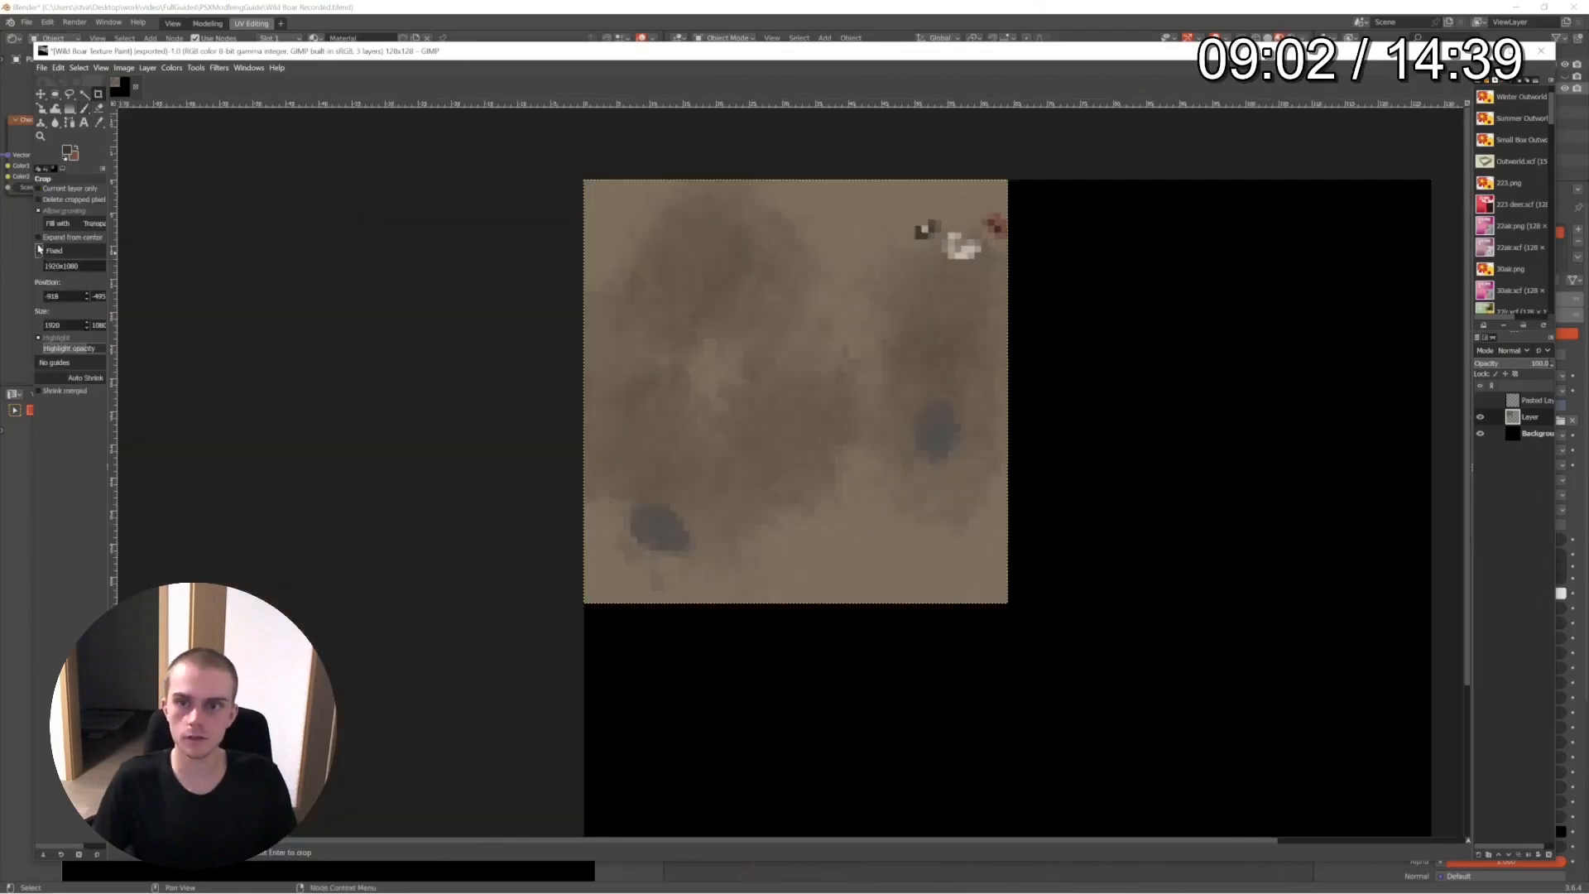
key("Right")
key("Right")
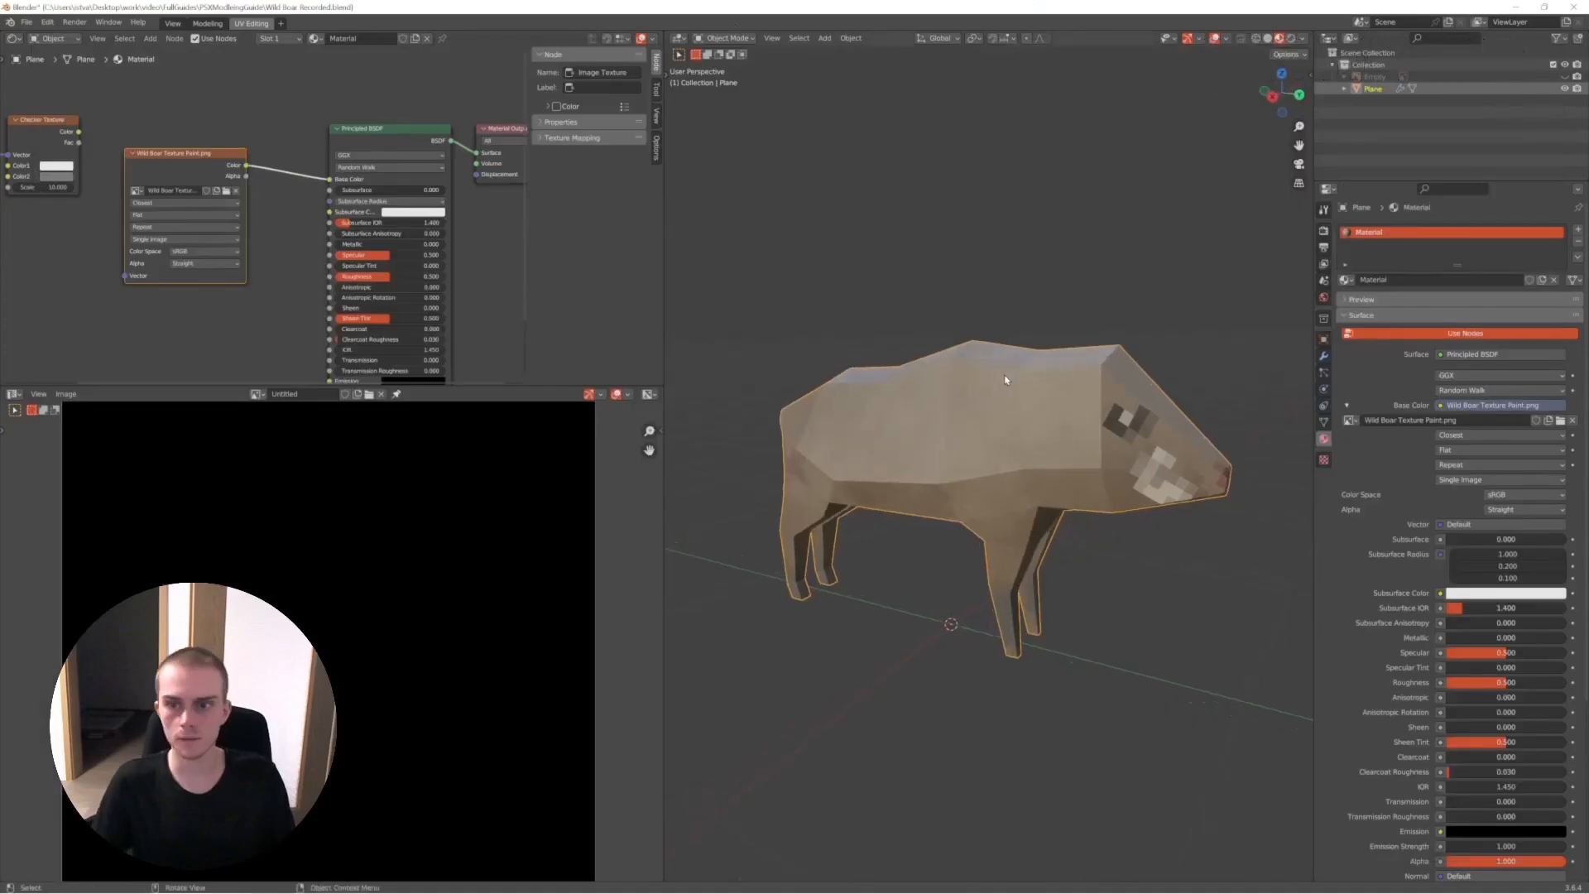
key("Left")
key("space")
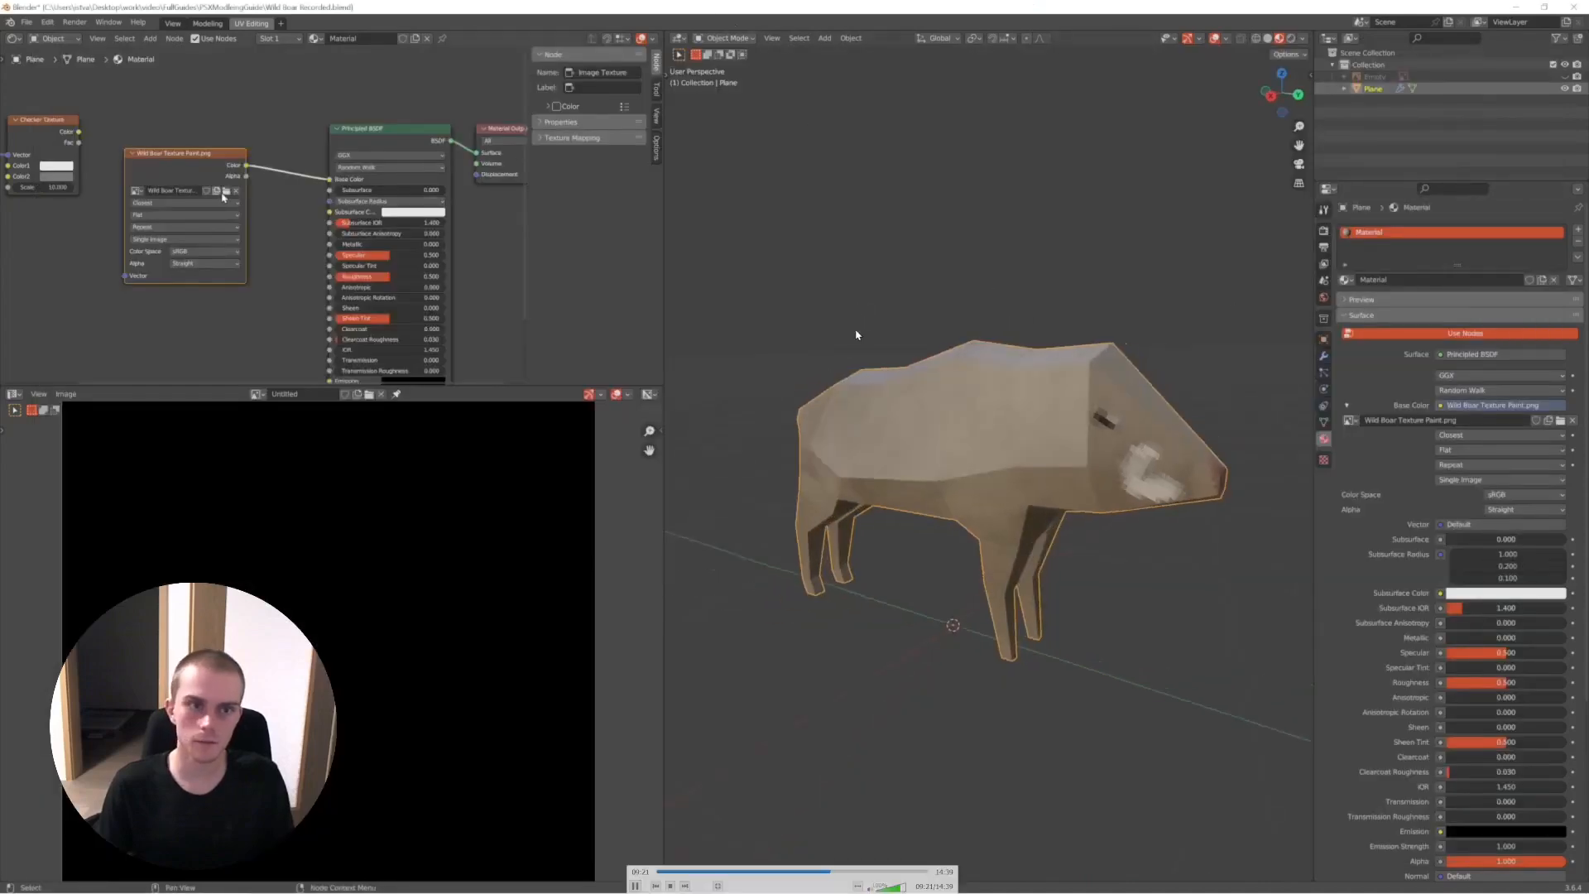
key("space")
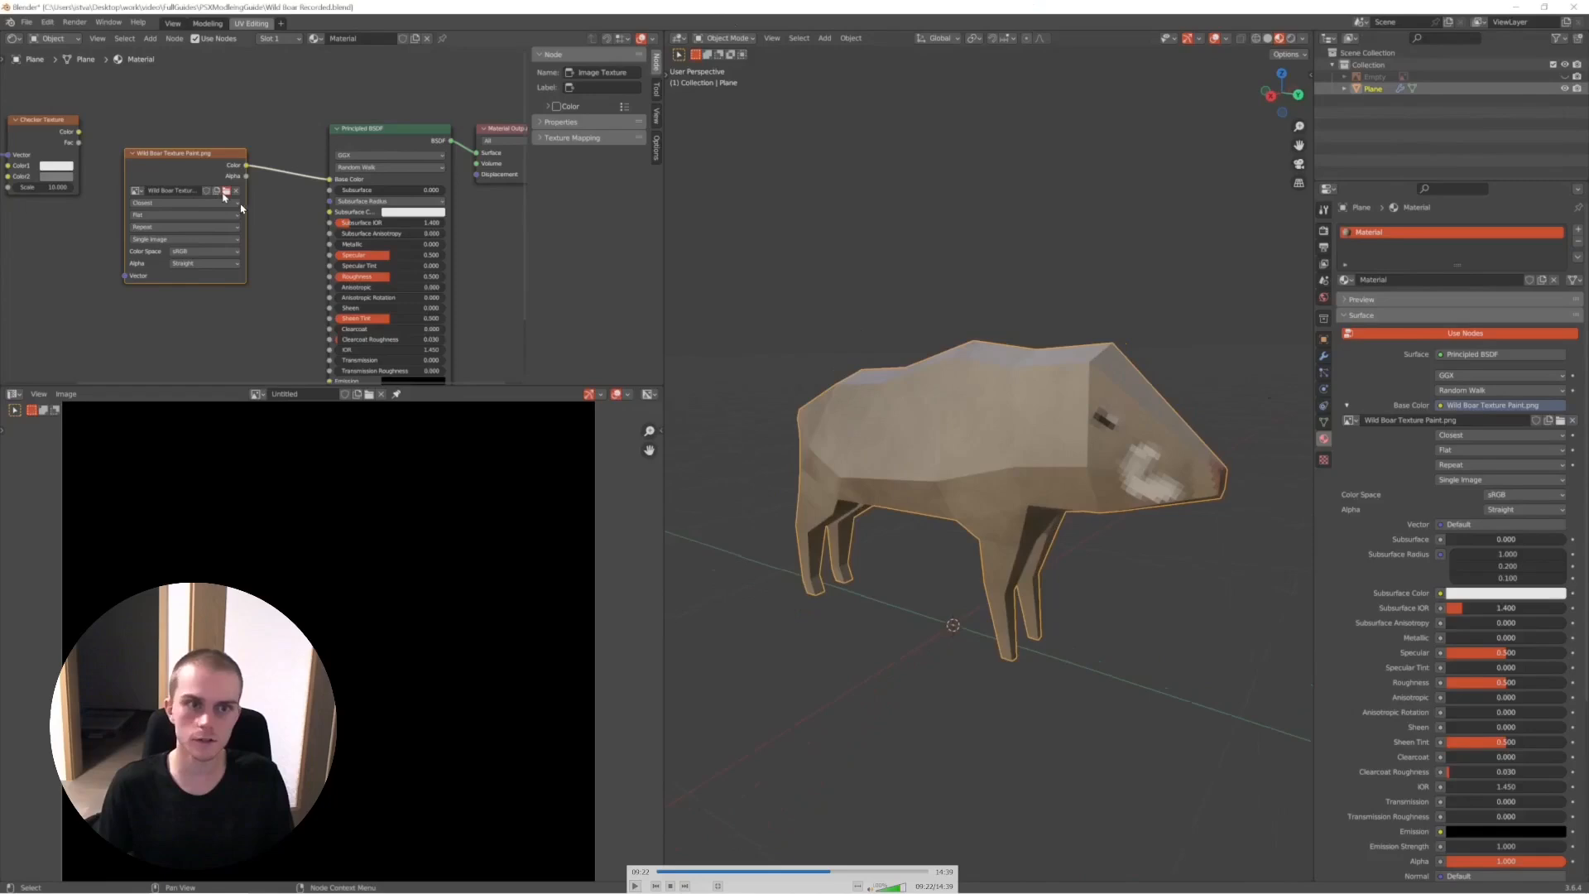
- Play the recorded boar session, pausing to examine how the repainted texture is reloaded and looks on the model
key("space")
key("space")
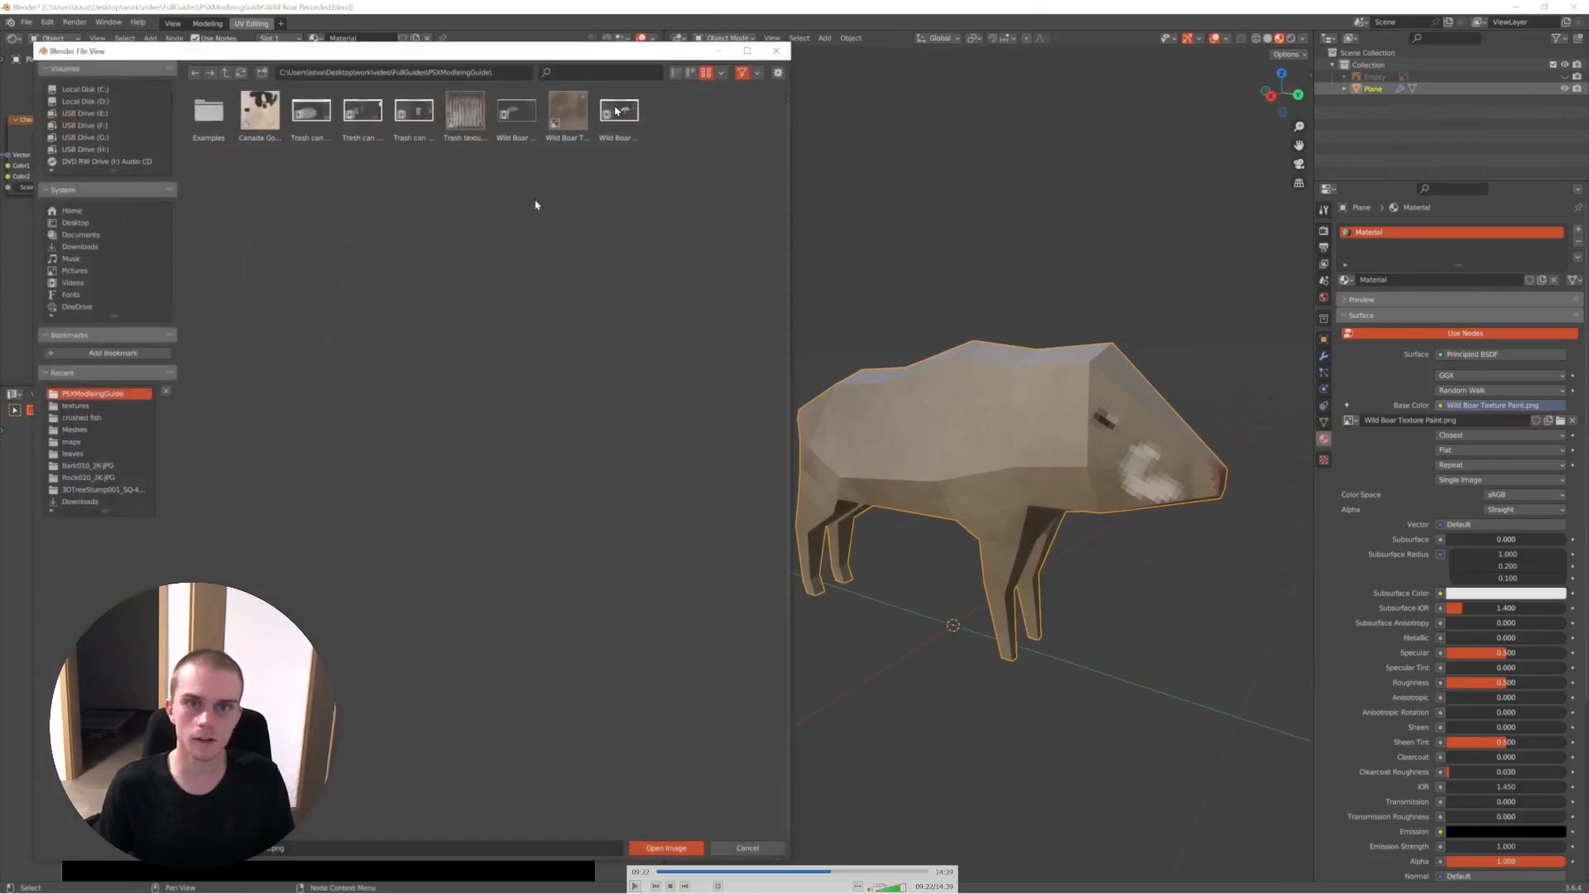
key("space")
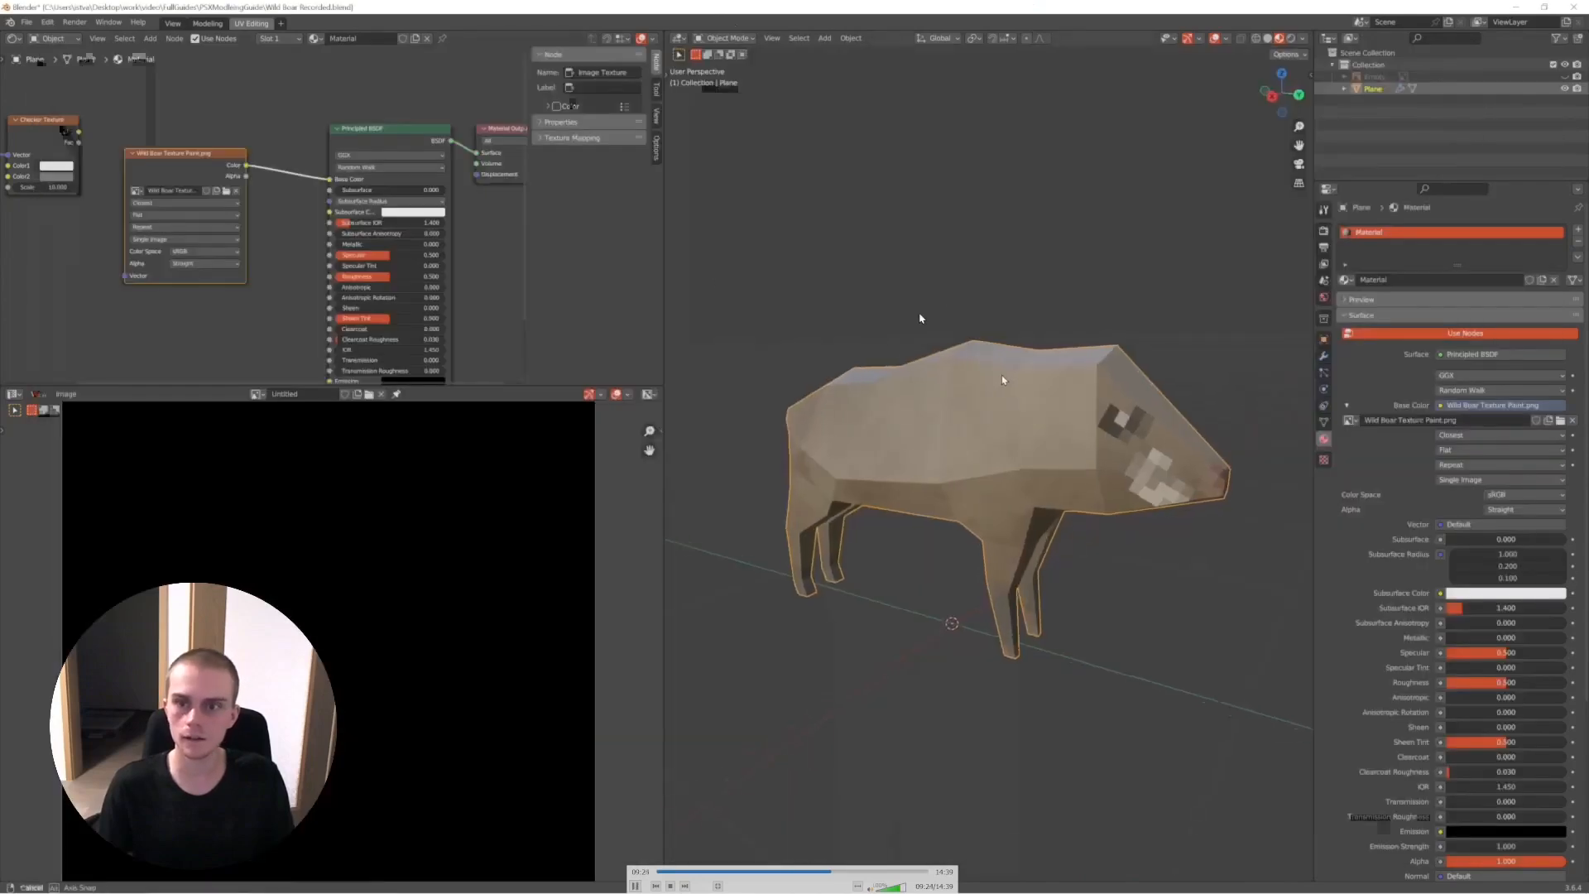
key("space")
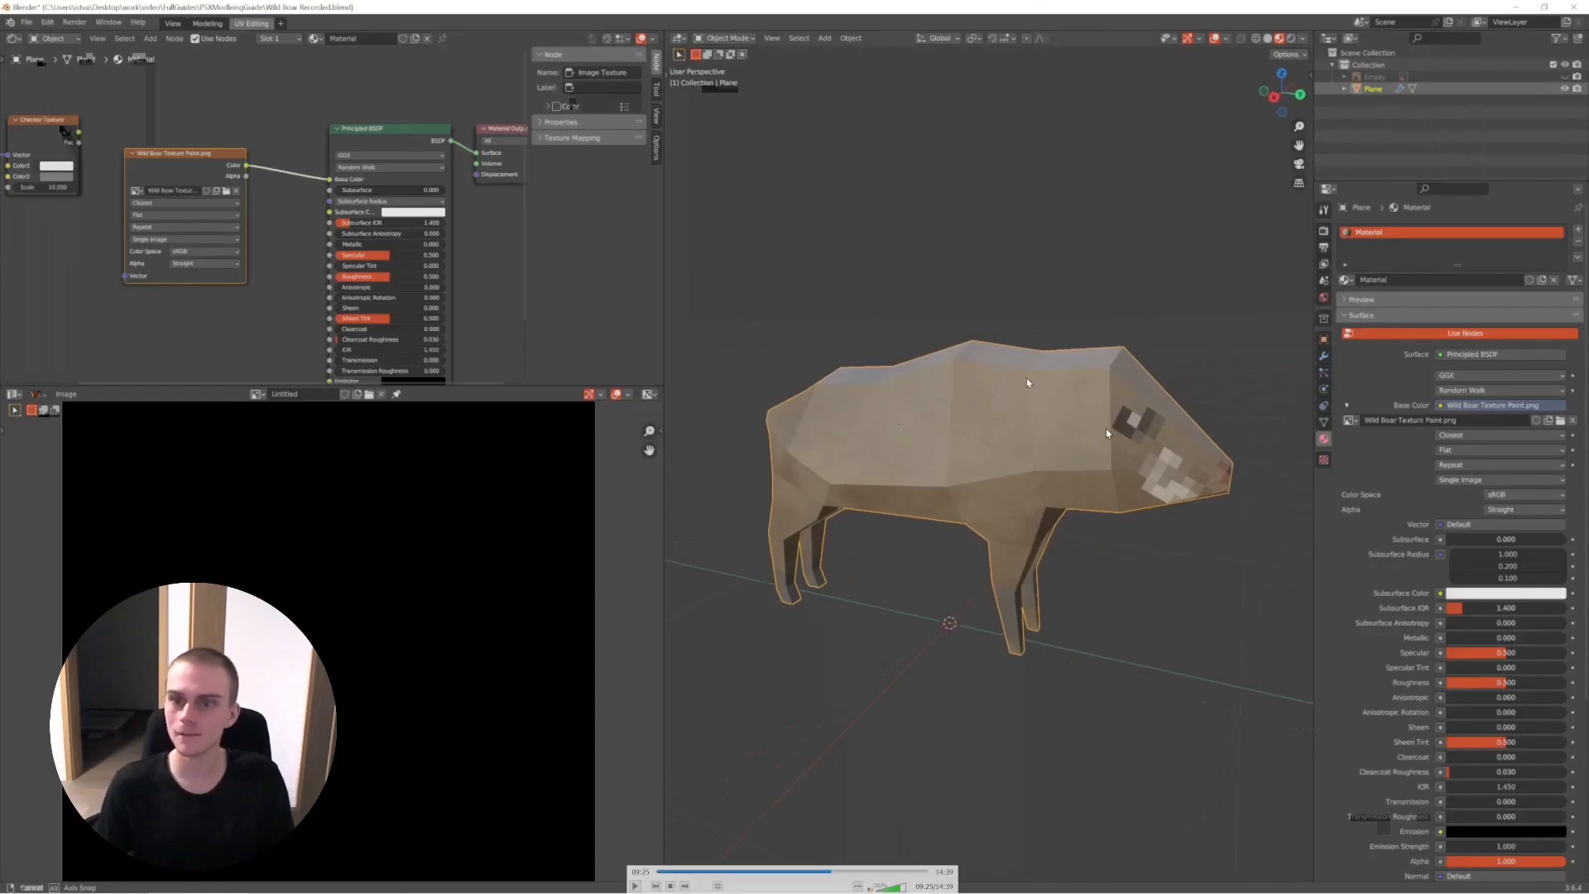
key("space")
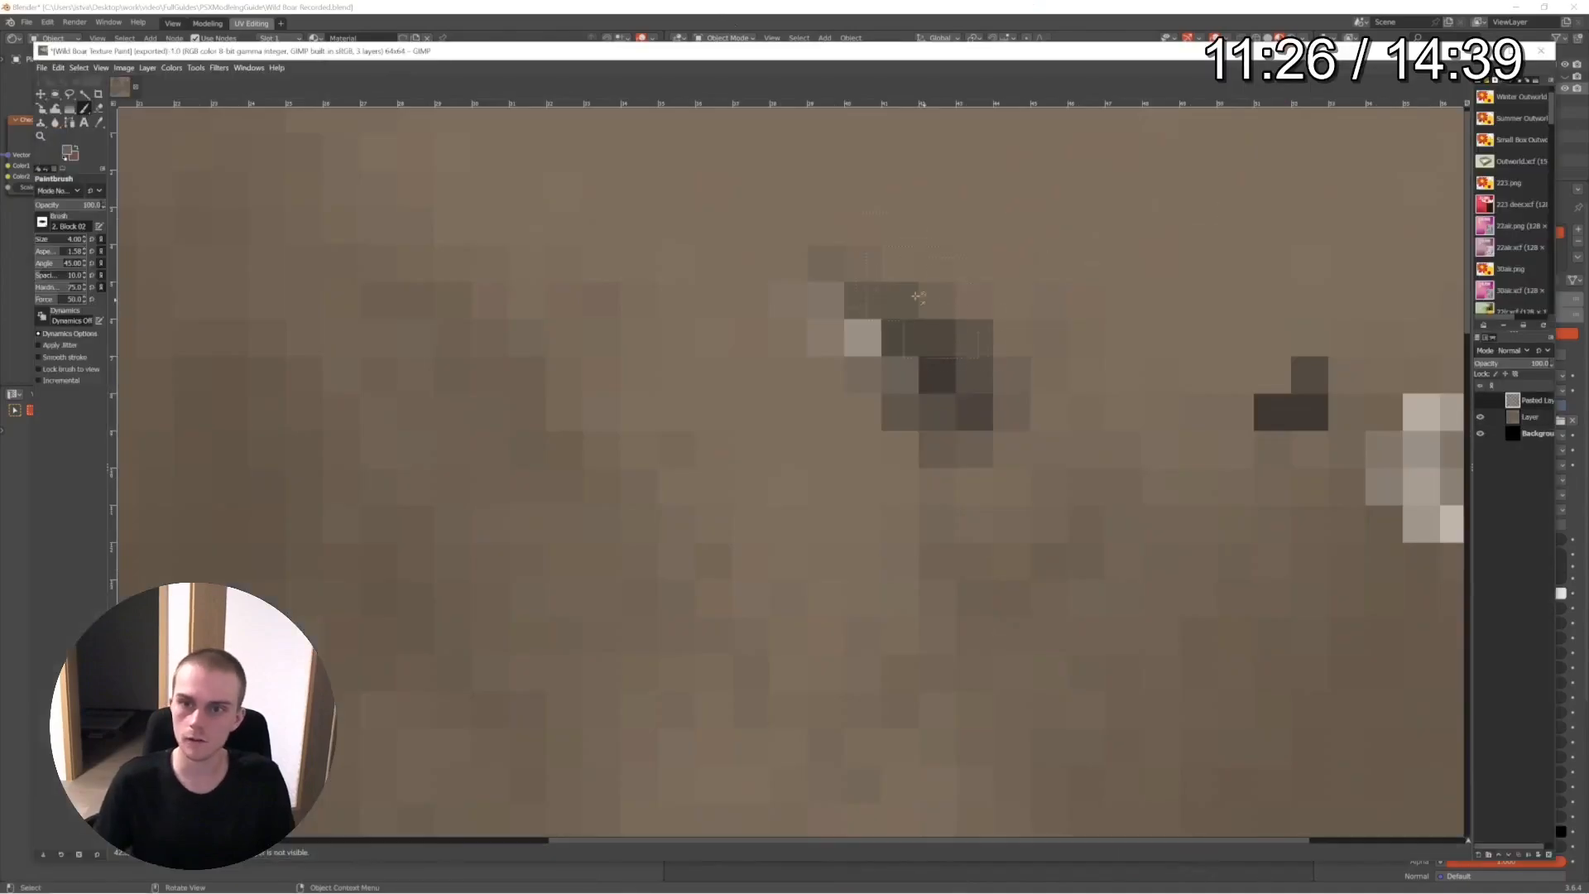
- Skip through the recording to its last minute, reviewing the further texture painting and the resulting boar model
key("Right")
key("Right")
key("Right")
key("Right")
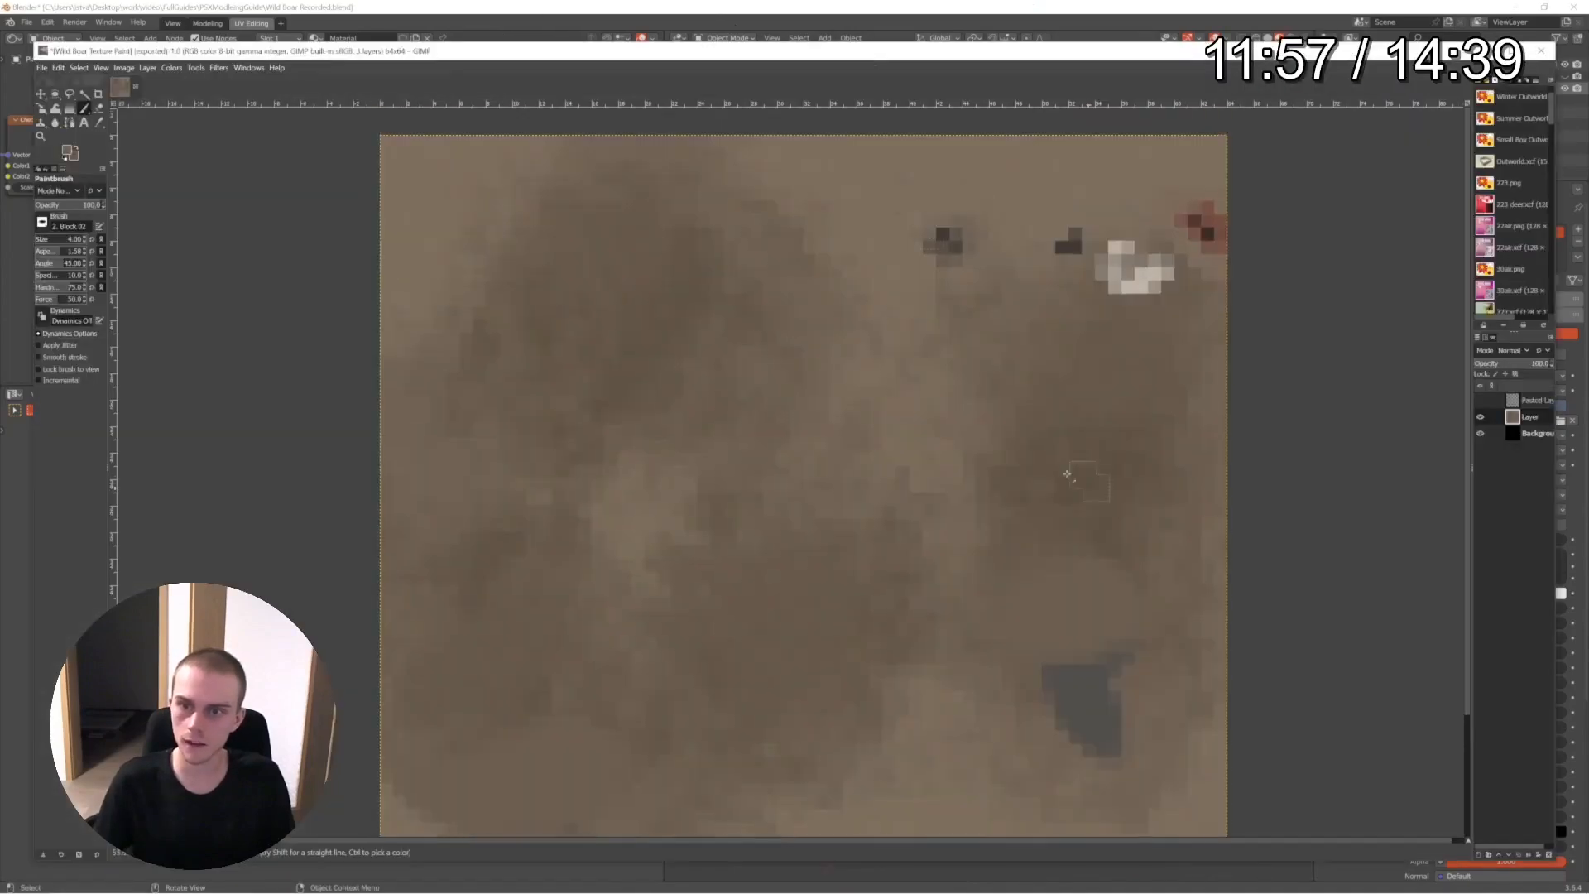
key("Right")
key("Right")
key("Right")
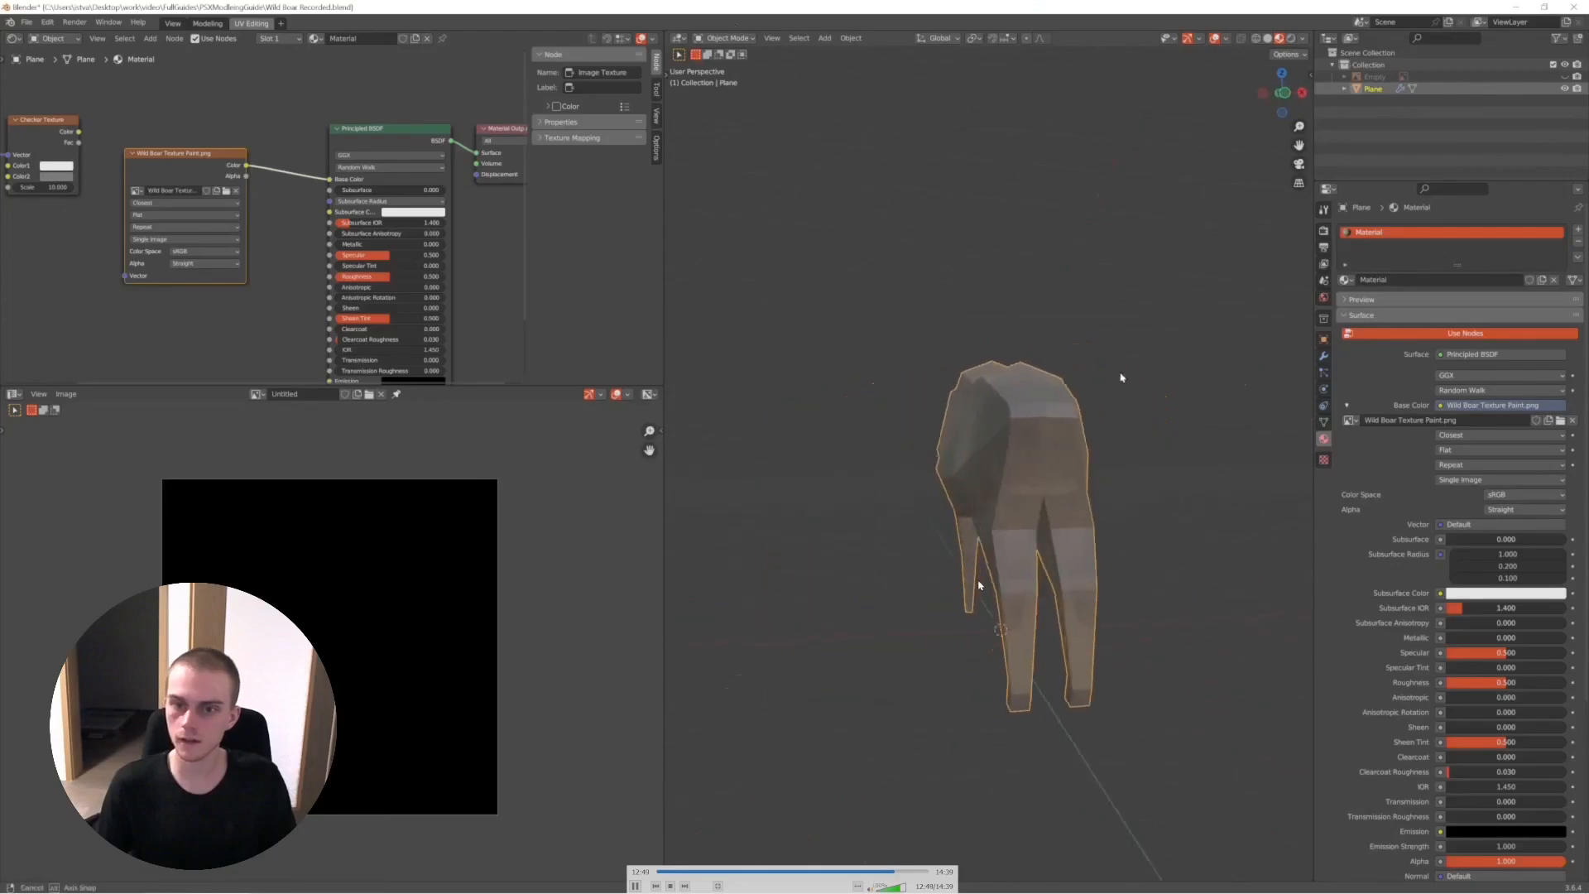
key("Right")
key("Right")
key("Right")
key("Right")
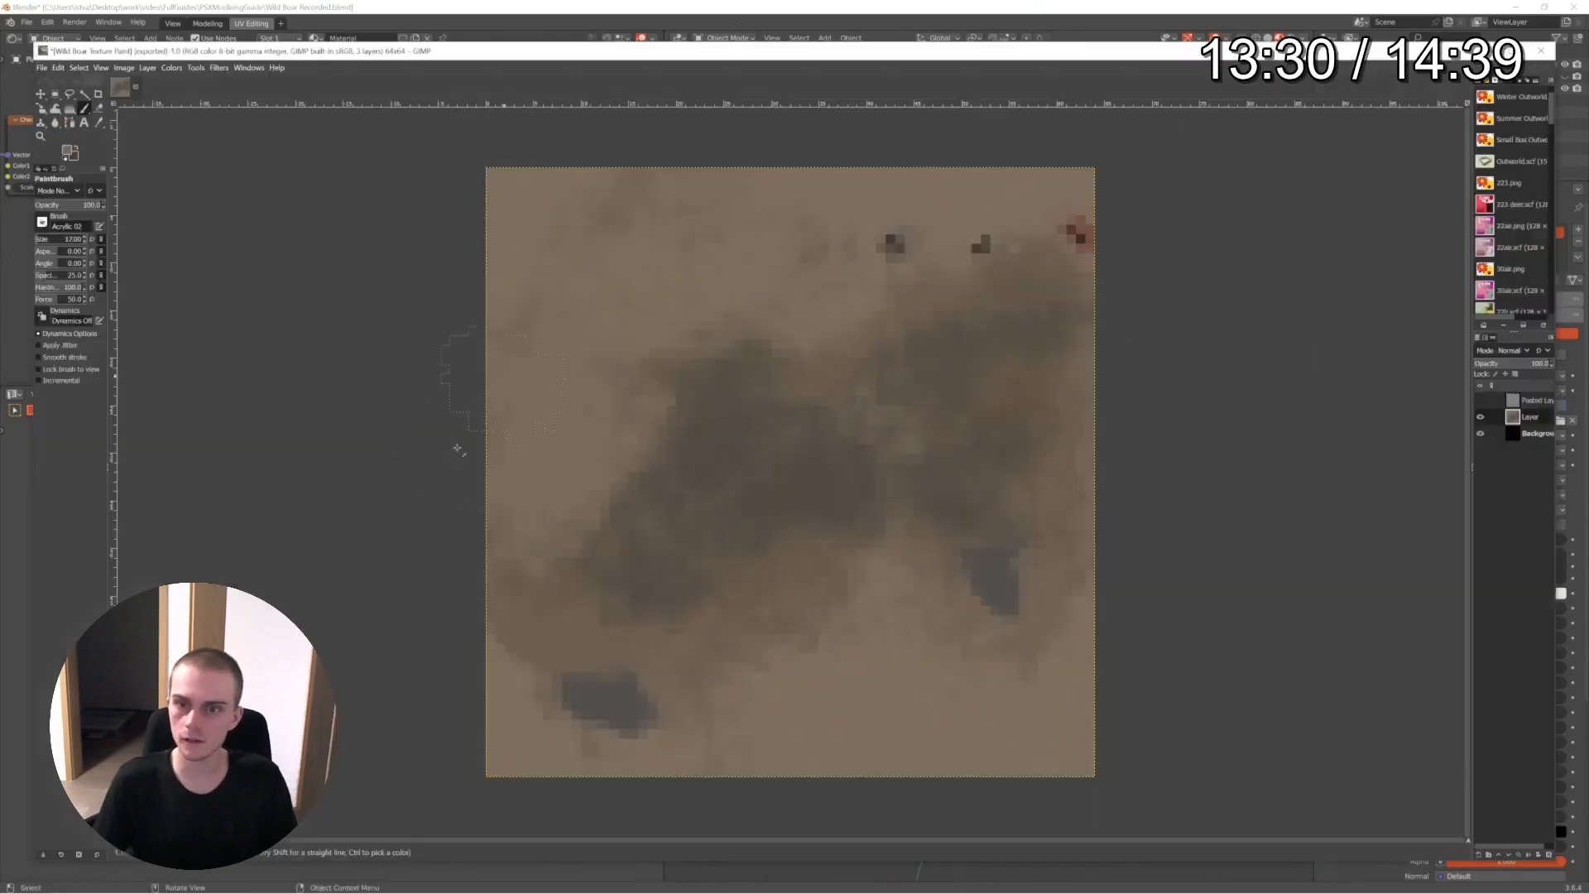
key("Left")
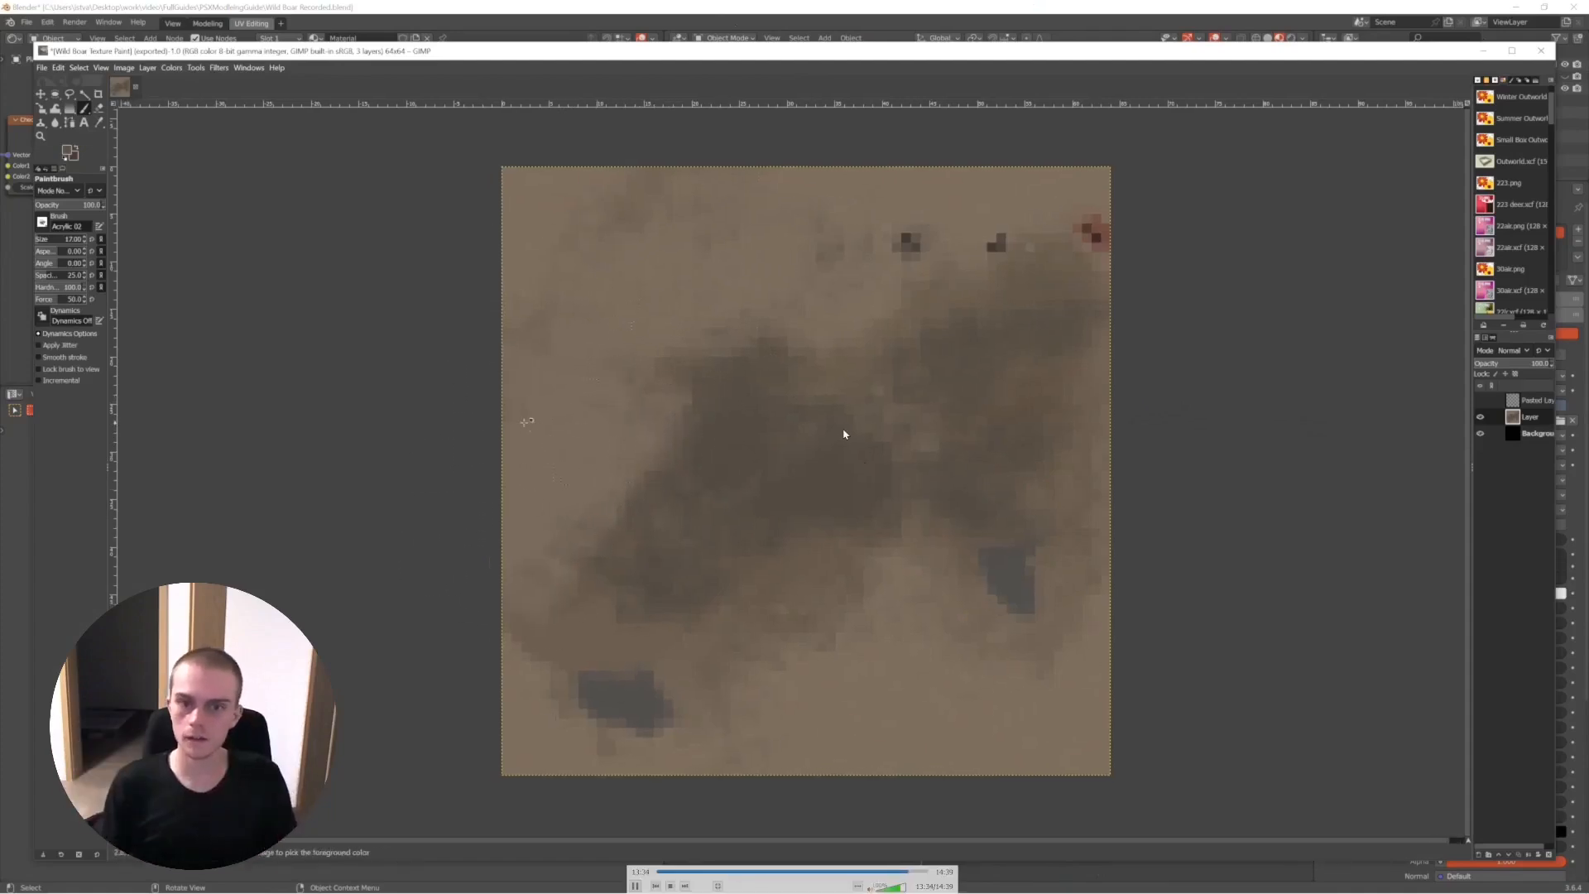
key("Right")
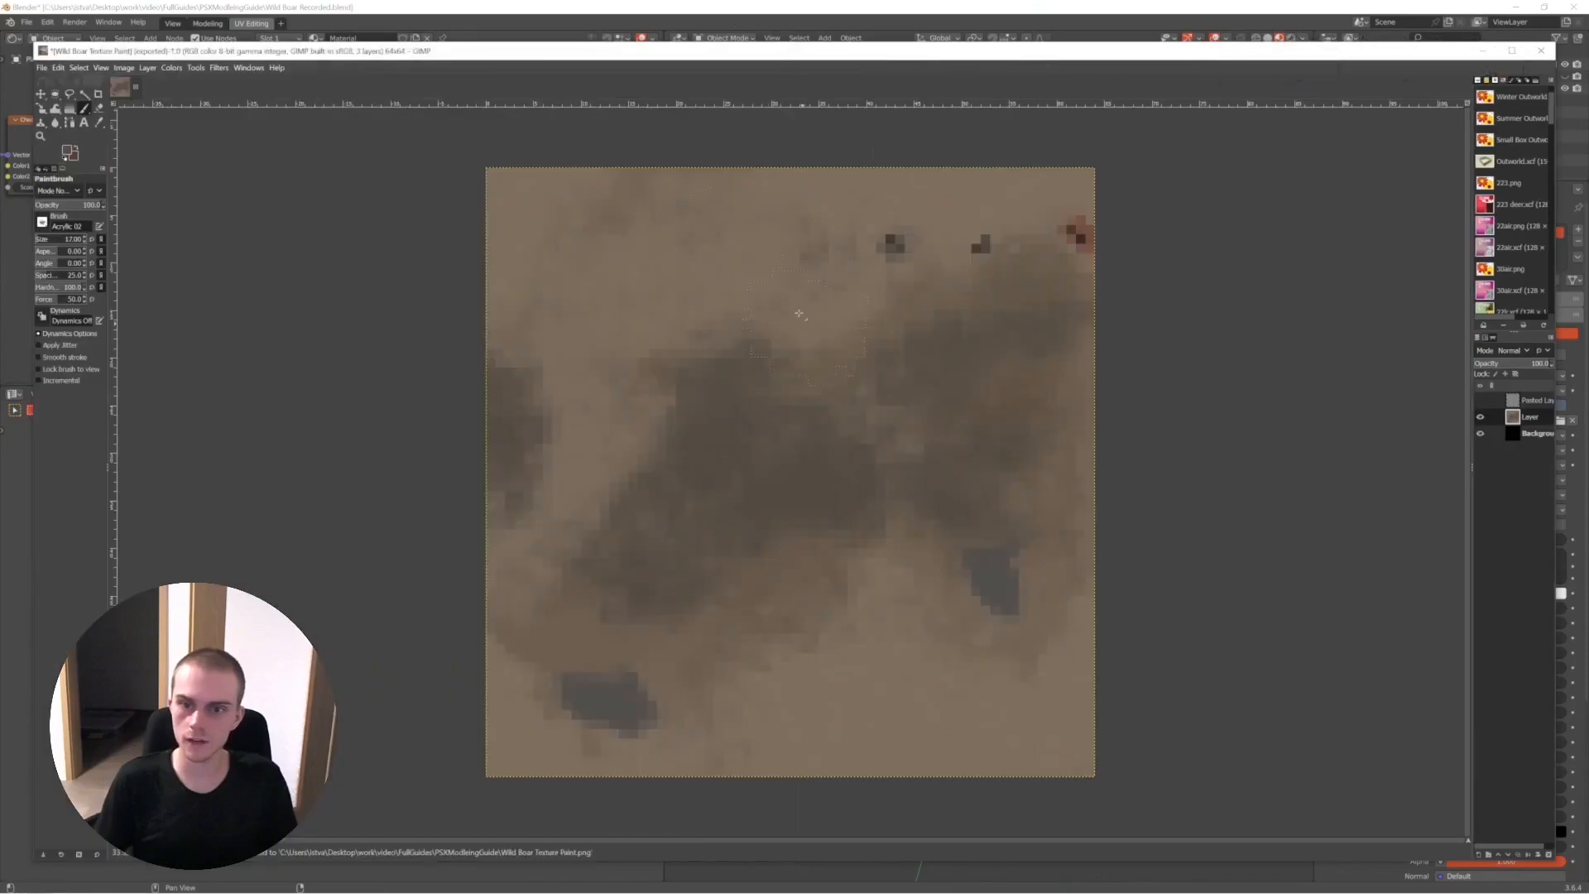
key("Right")
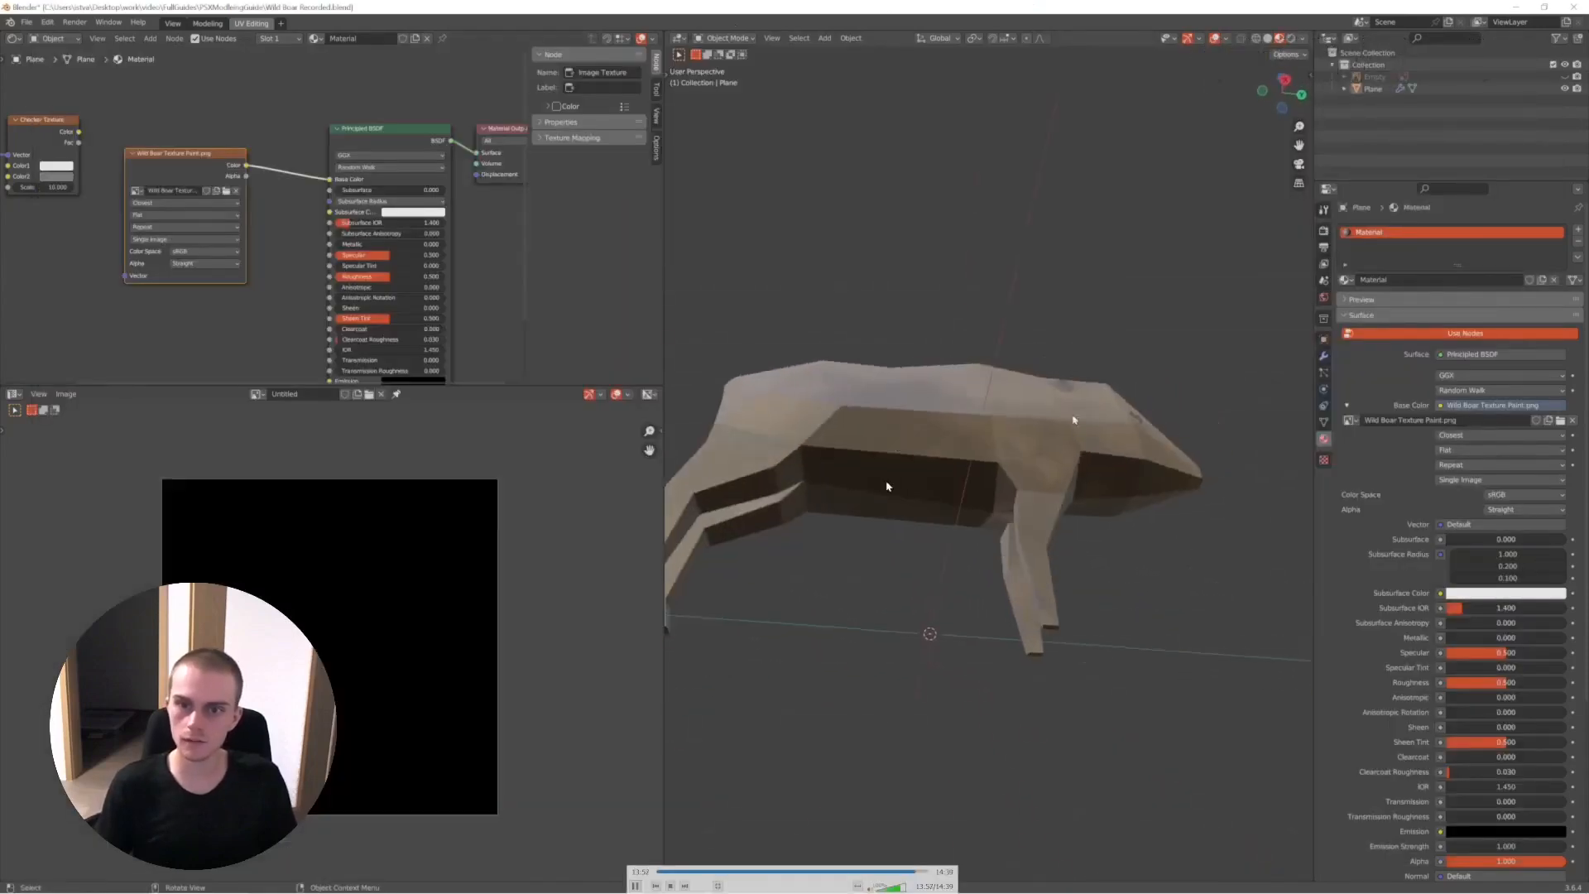
- Watch the end of the recording, pausing to examine the finished boar texture from behind and from both sides
key("space")
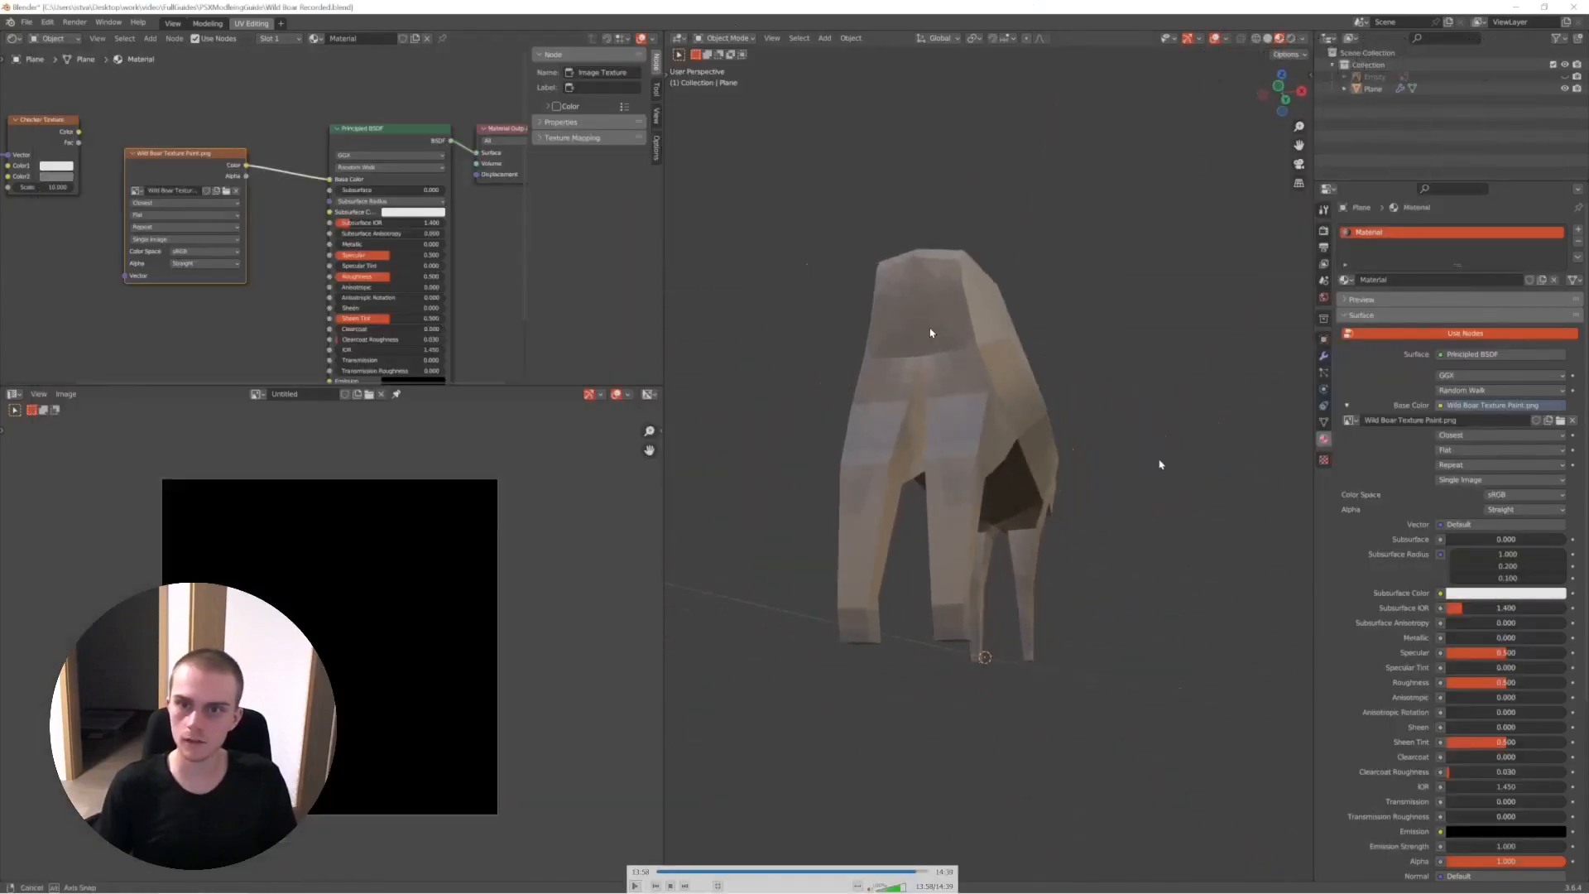
key("space")
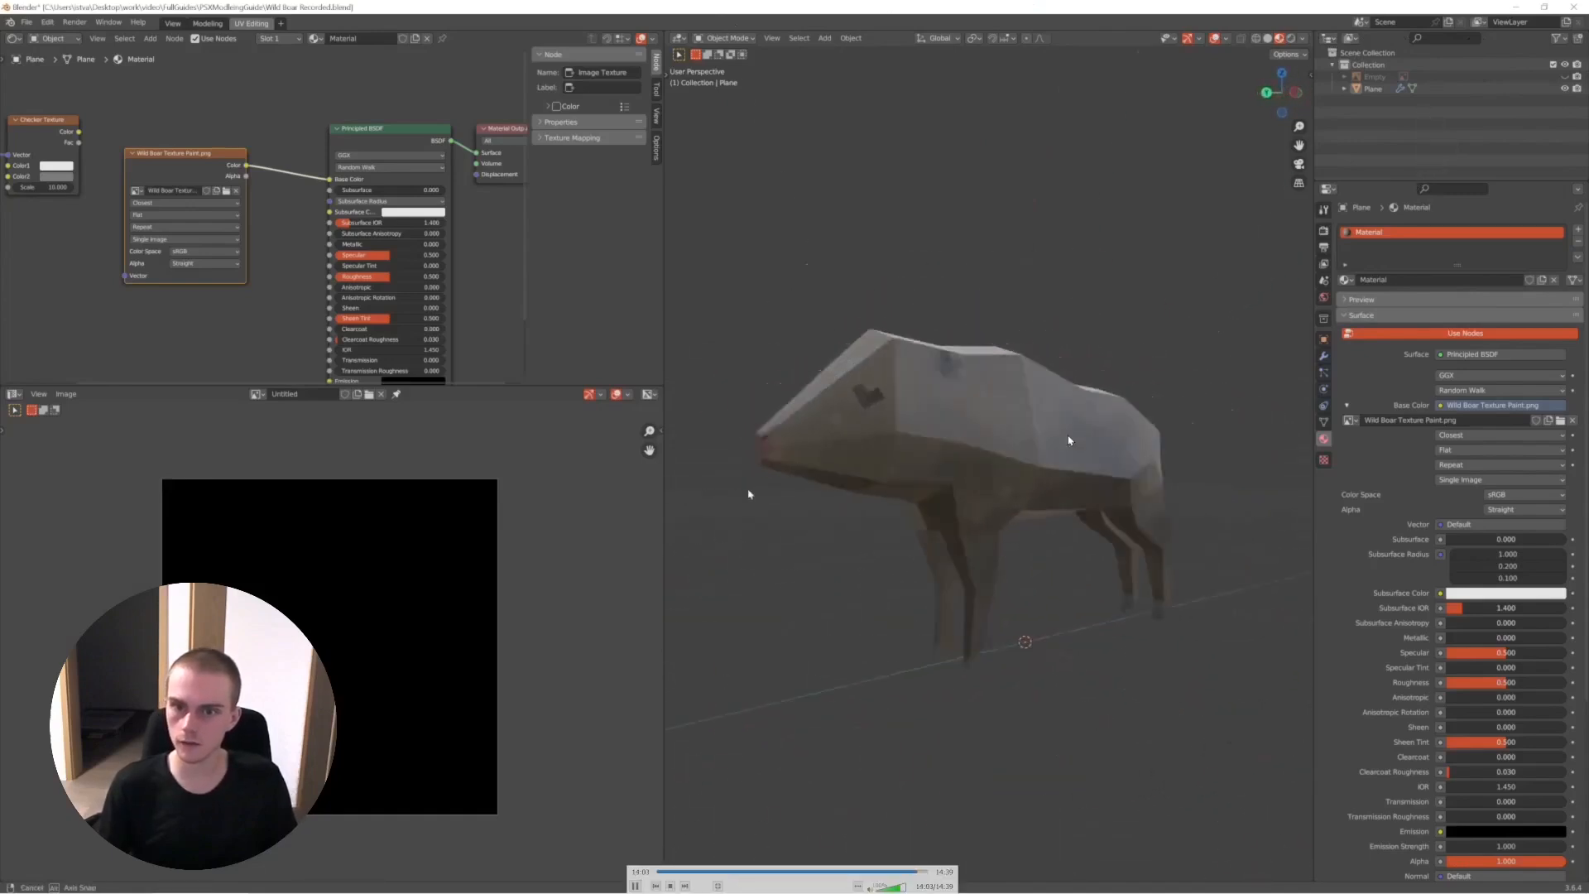
key("space")
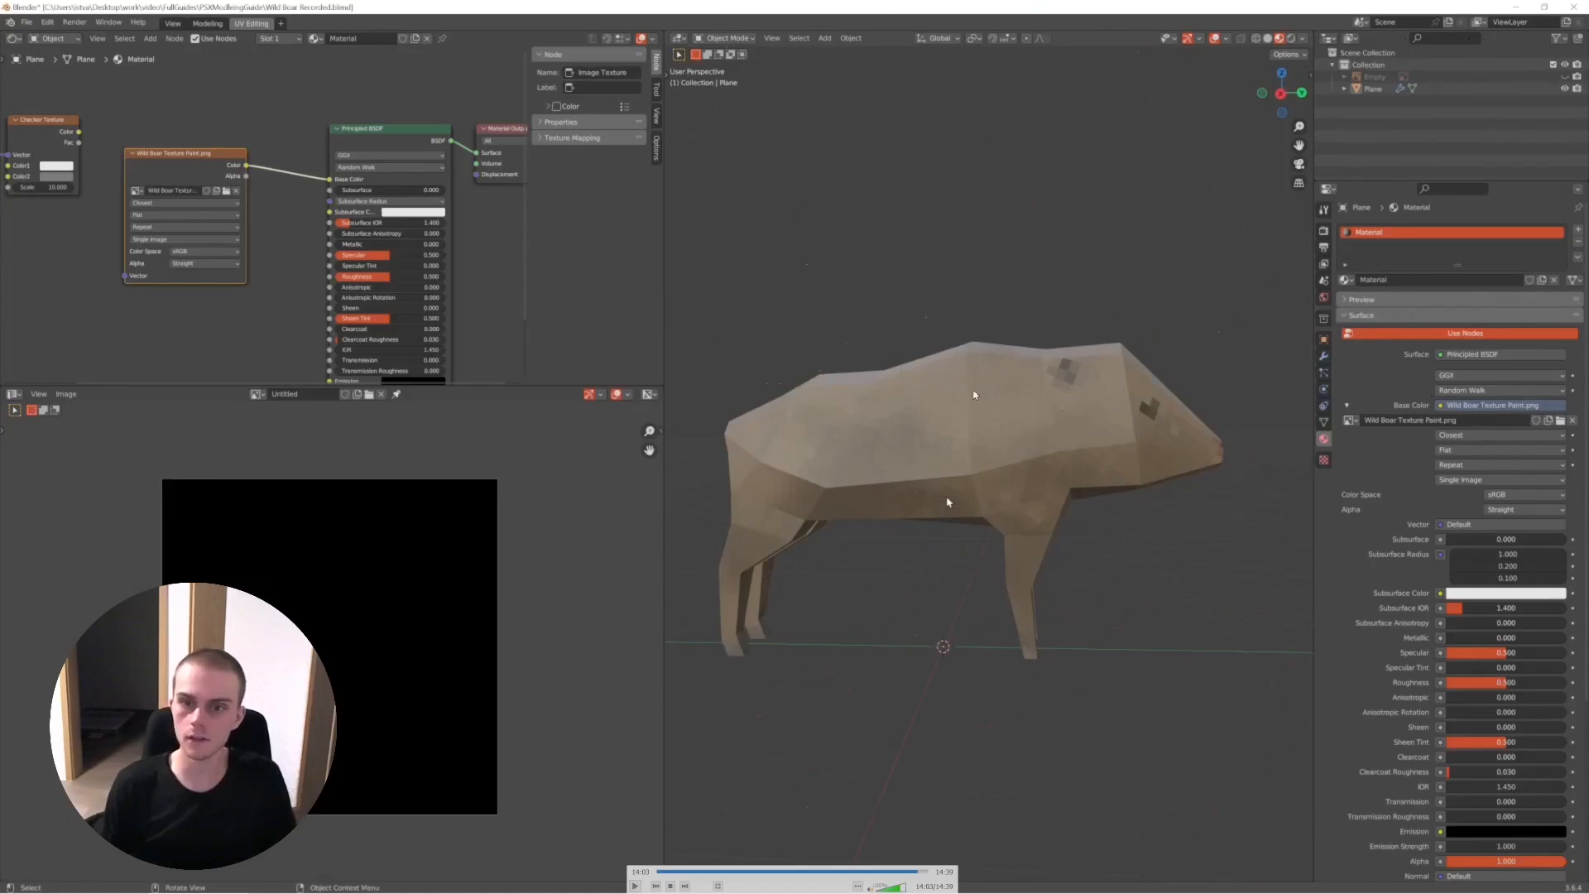
key("space")
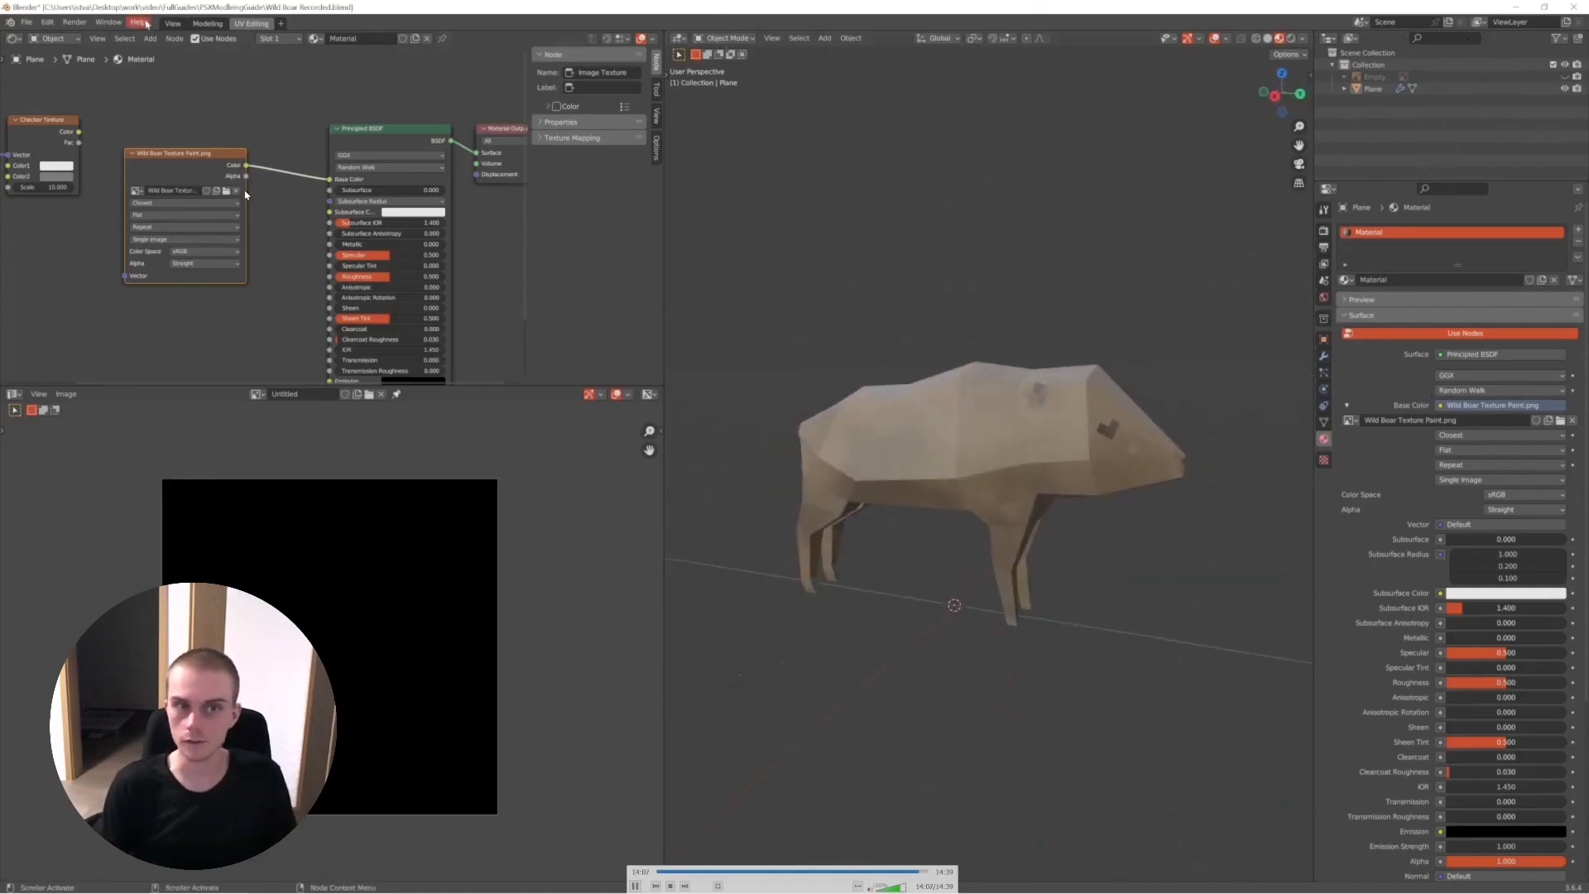
- Select the boar in the Layout workspace with Material Preview shading and examine the finished model from several angles
key("z")
middle_click_drag(834, 373, 891, 504, "shift")
left_click(850, 448)
scroll(850, 448, "up", 2)
middle_click_drag(845, 553, 705, 484)
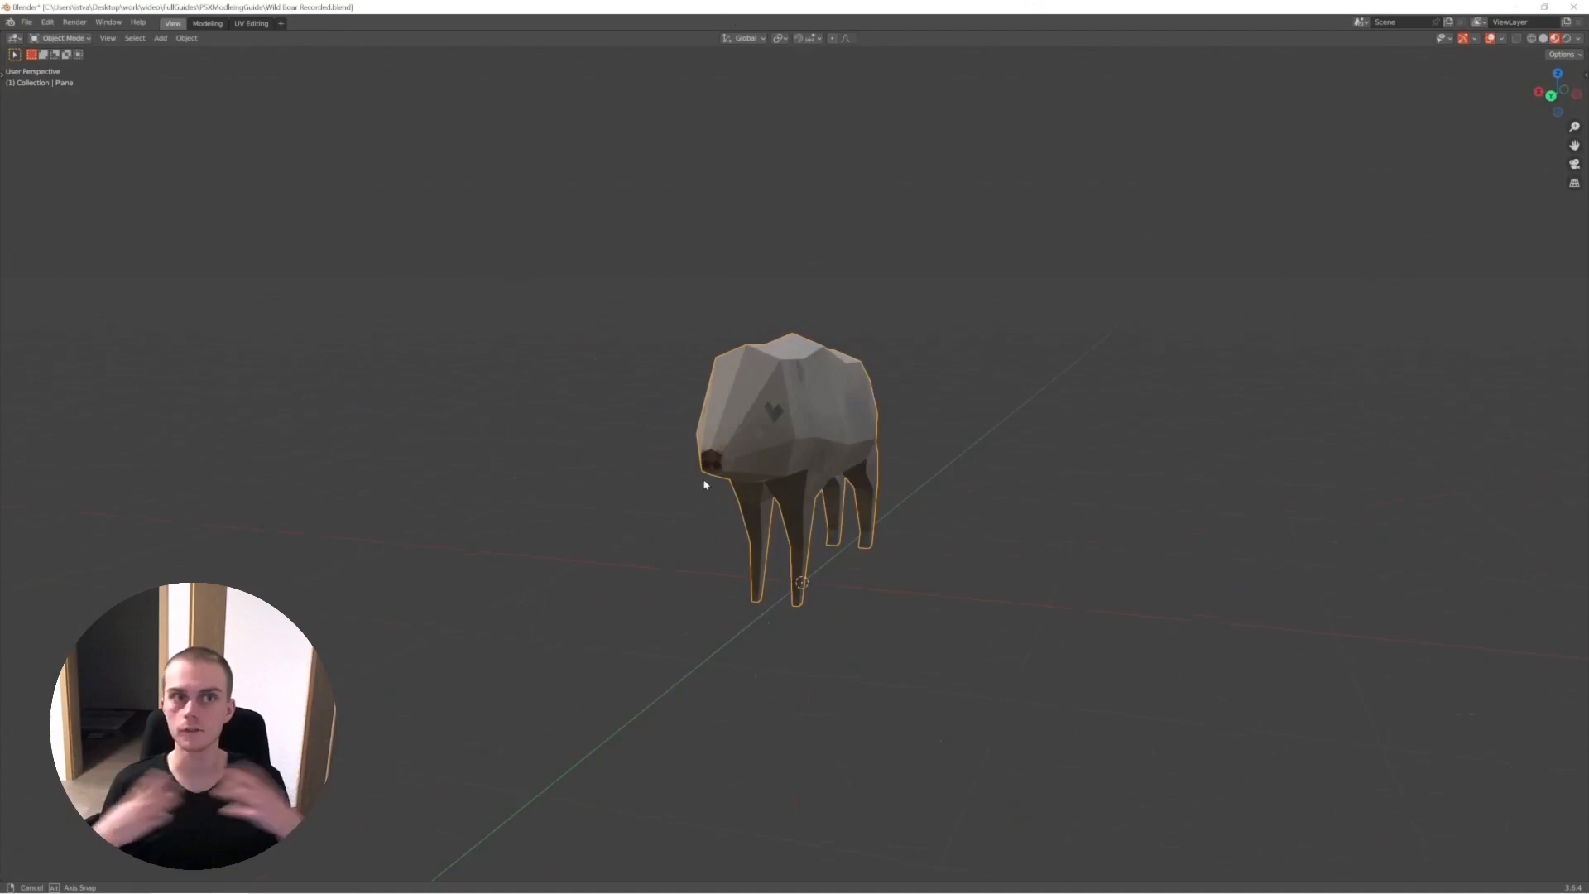
middle_click_drag(705, 485, 837, 486)
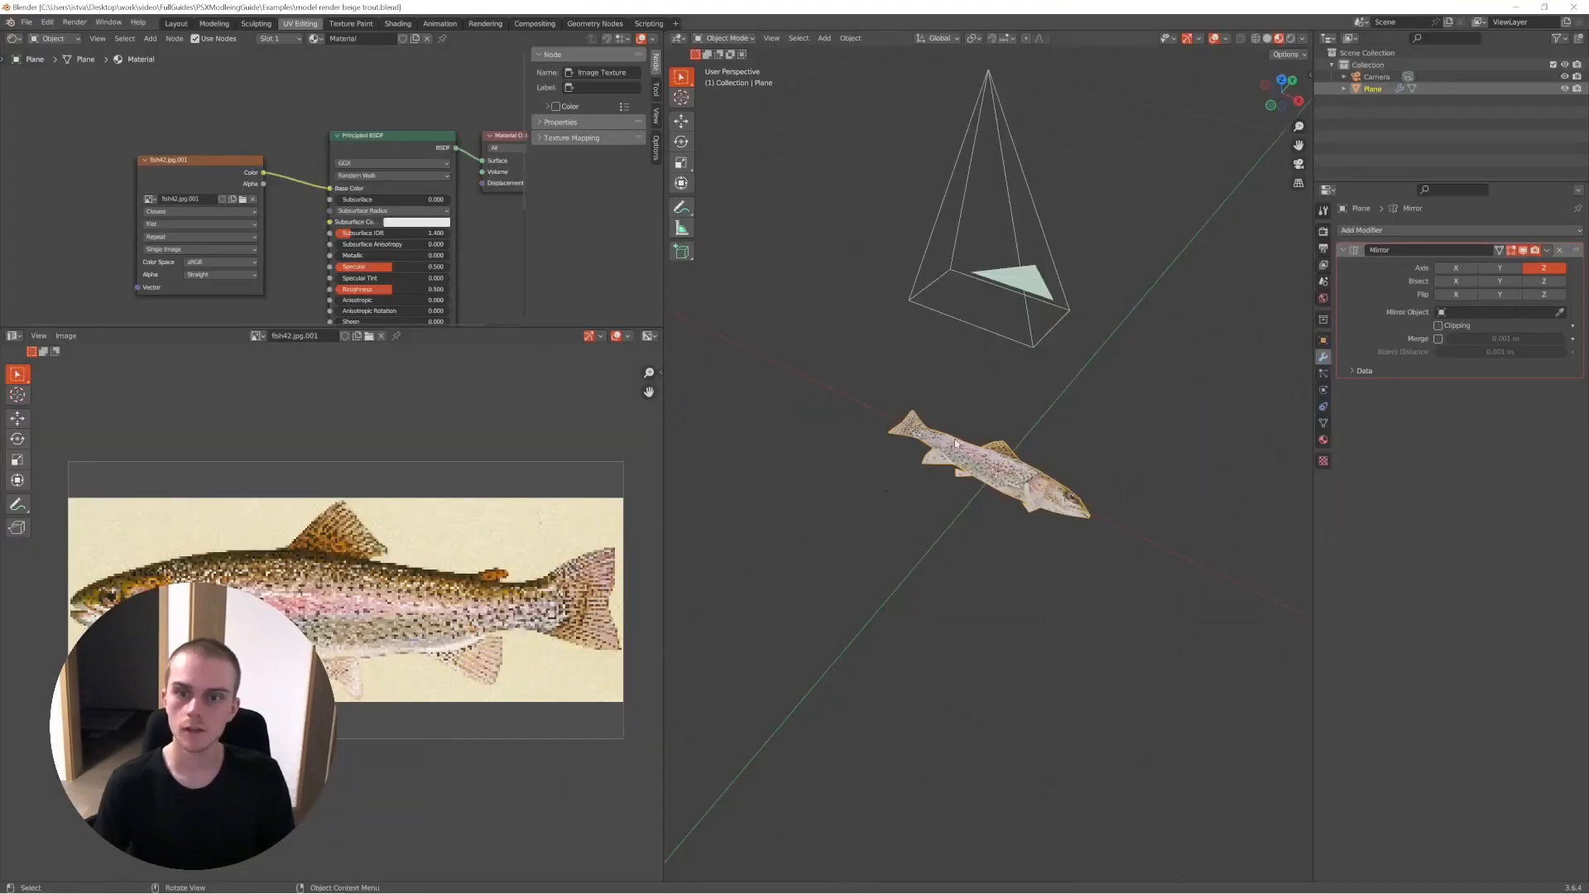
- Examine the textured trout example from several angles and through the scene camera
scroll(1024, 466, "up", 5)
middle_click_drag(1023, 467, 1052, 525)
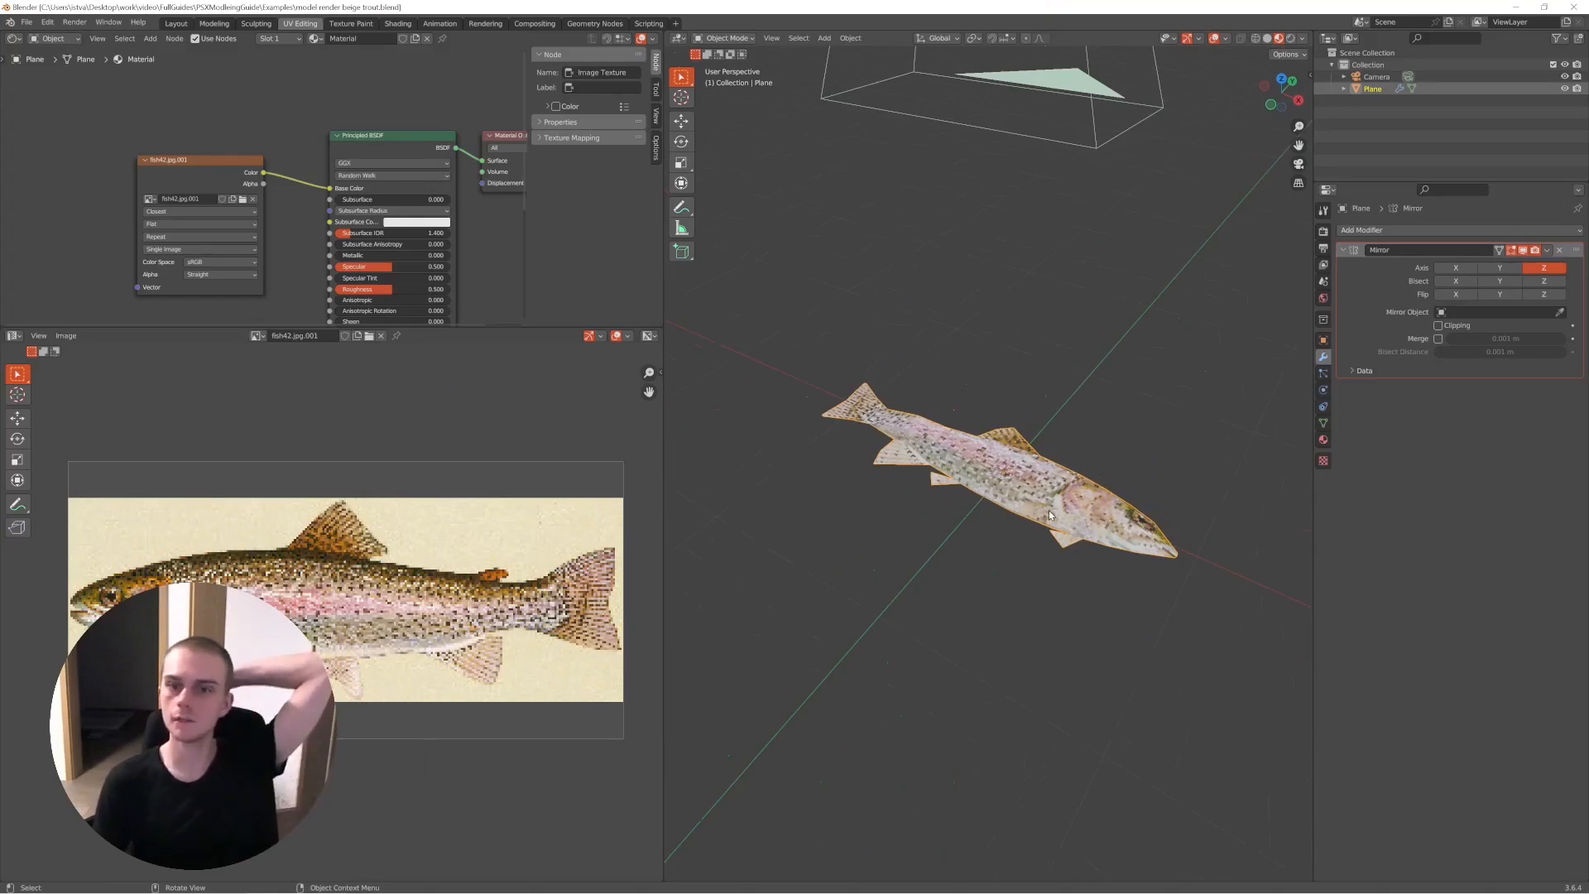
middle_click_drag(1102, 511, 687, 569)
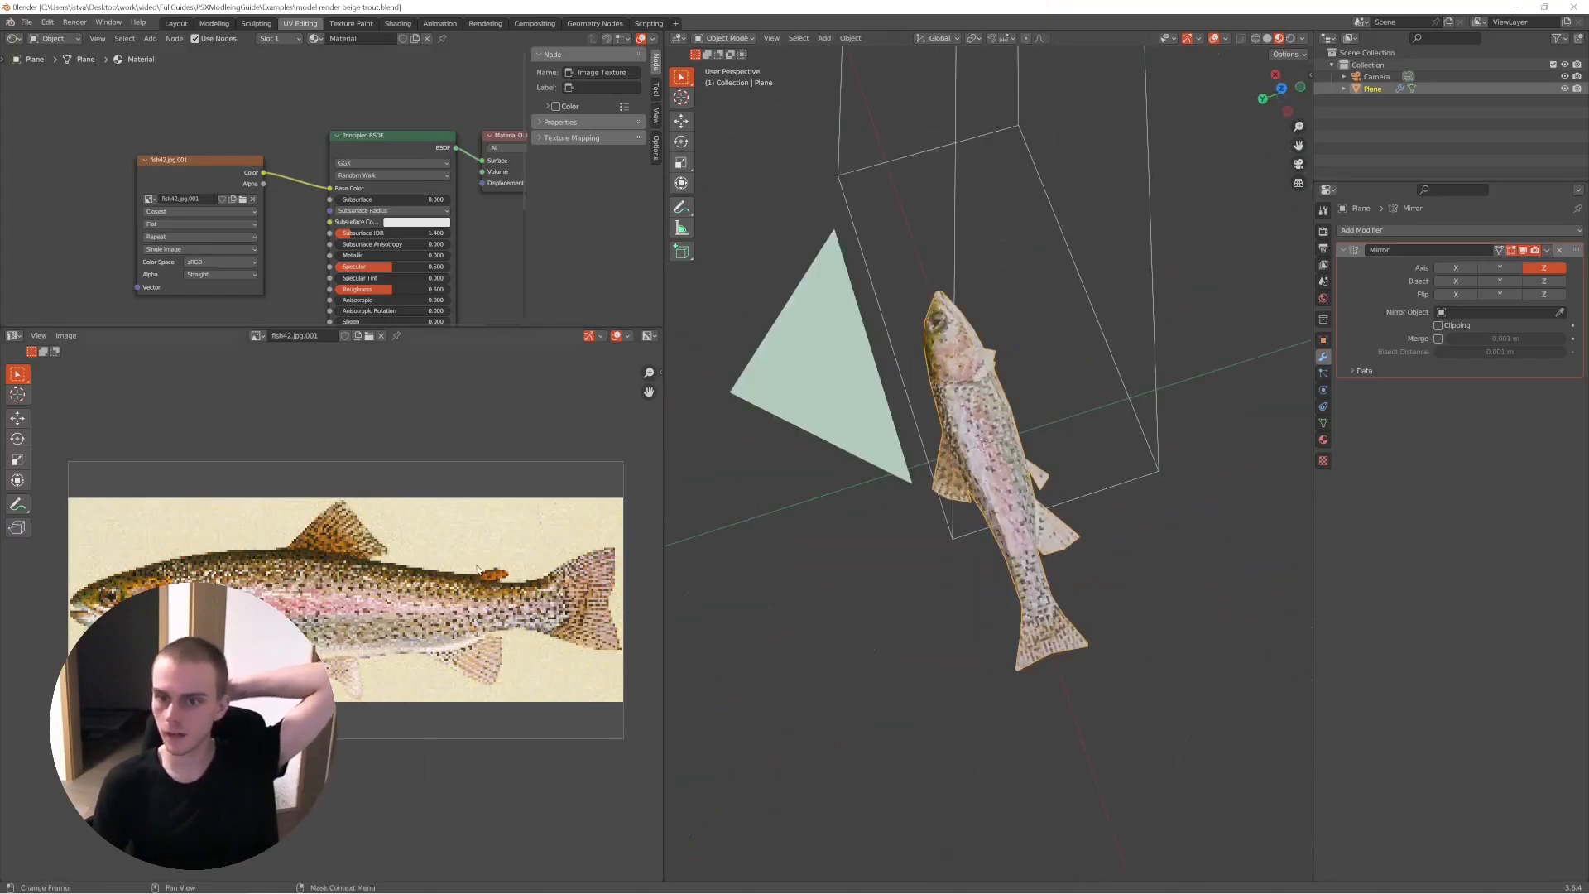
middle_click_drag(927, 481, 949, 521)
key("KP_0")
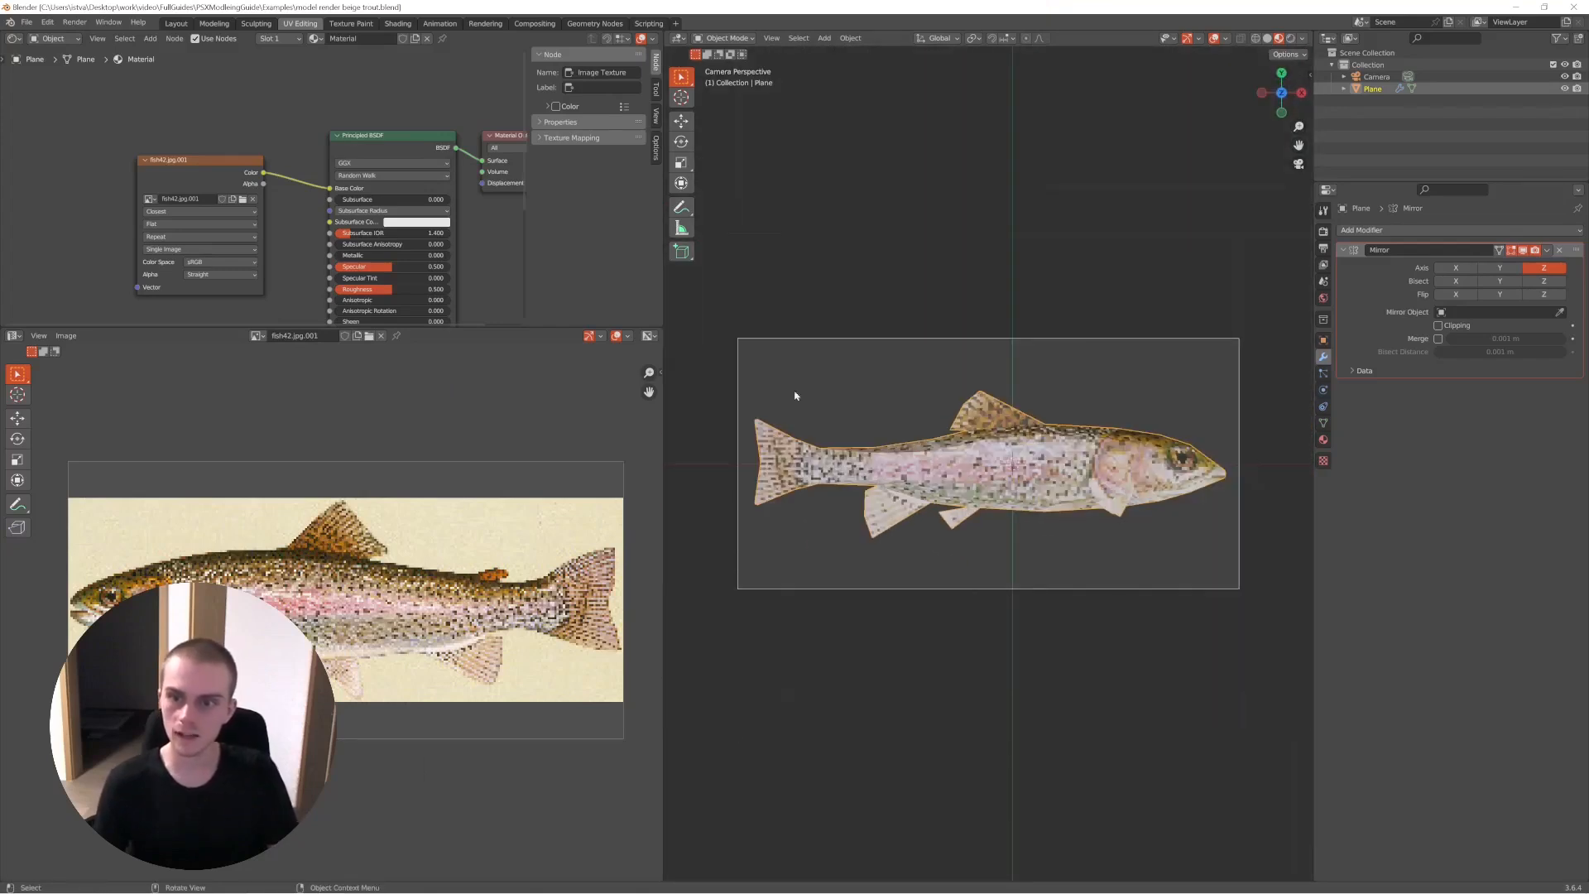
middle_click_drag(1013, 585, 1055, 565)
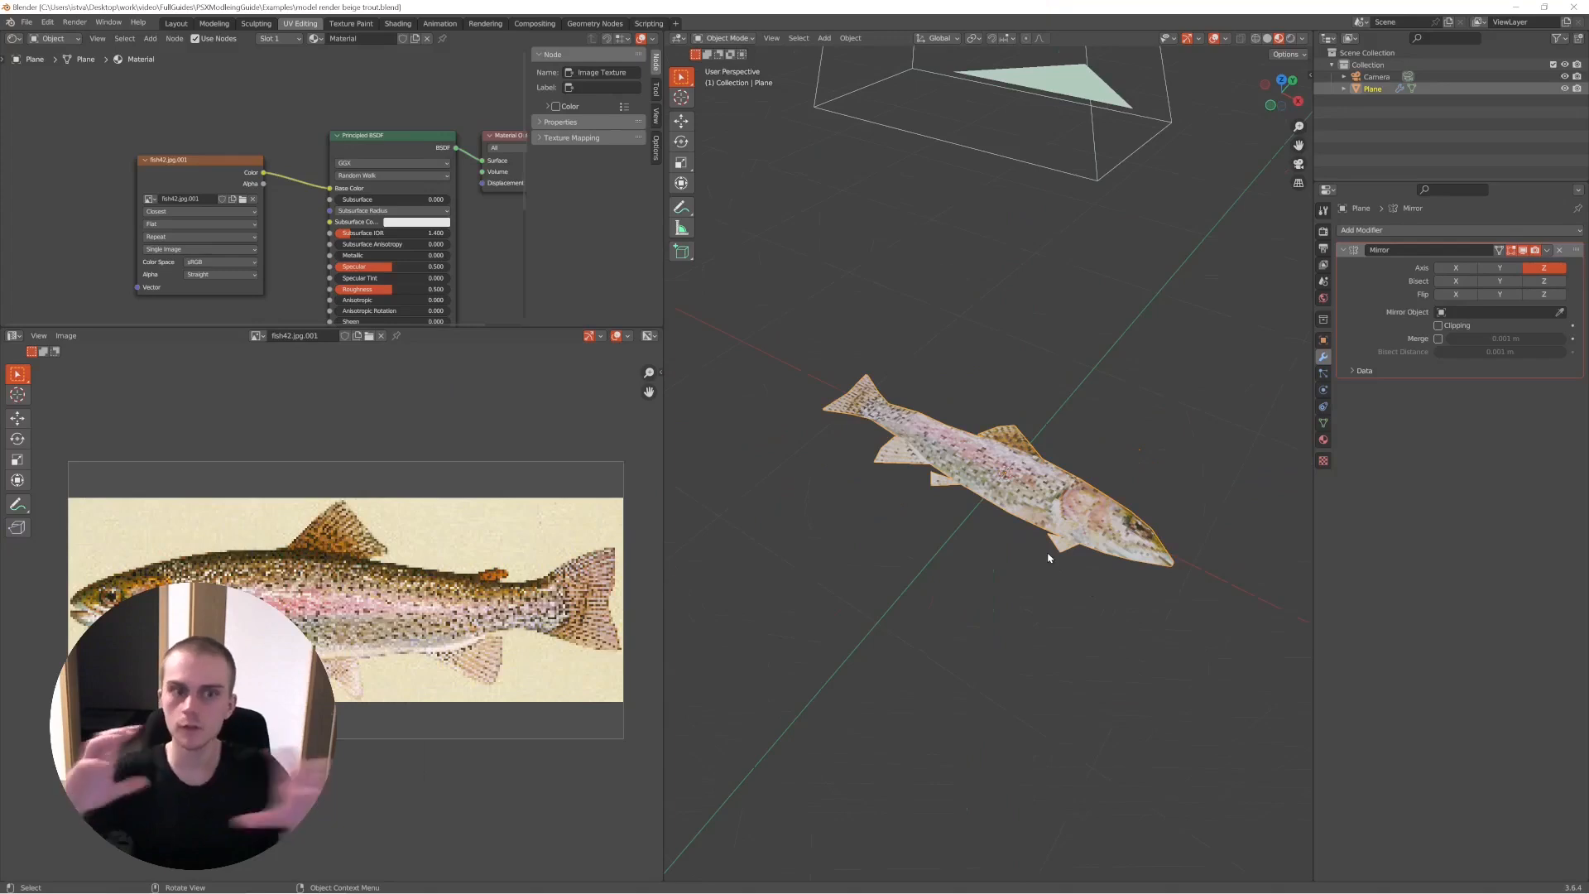
scroll(1004, 411, "down", 5)
middle_click_drag(952, 480, 1045, 480)
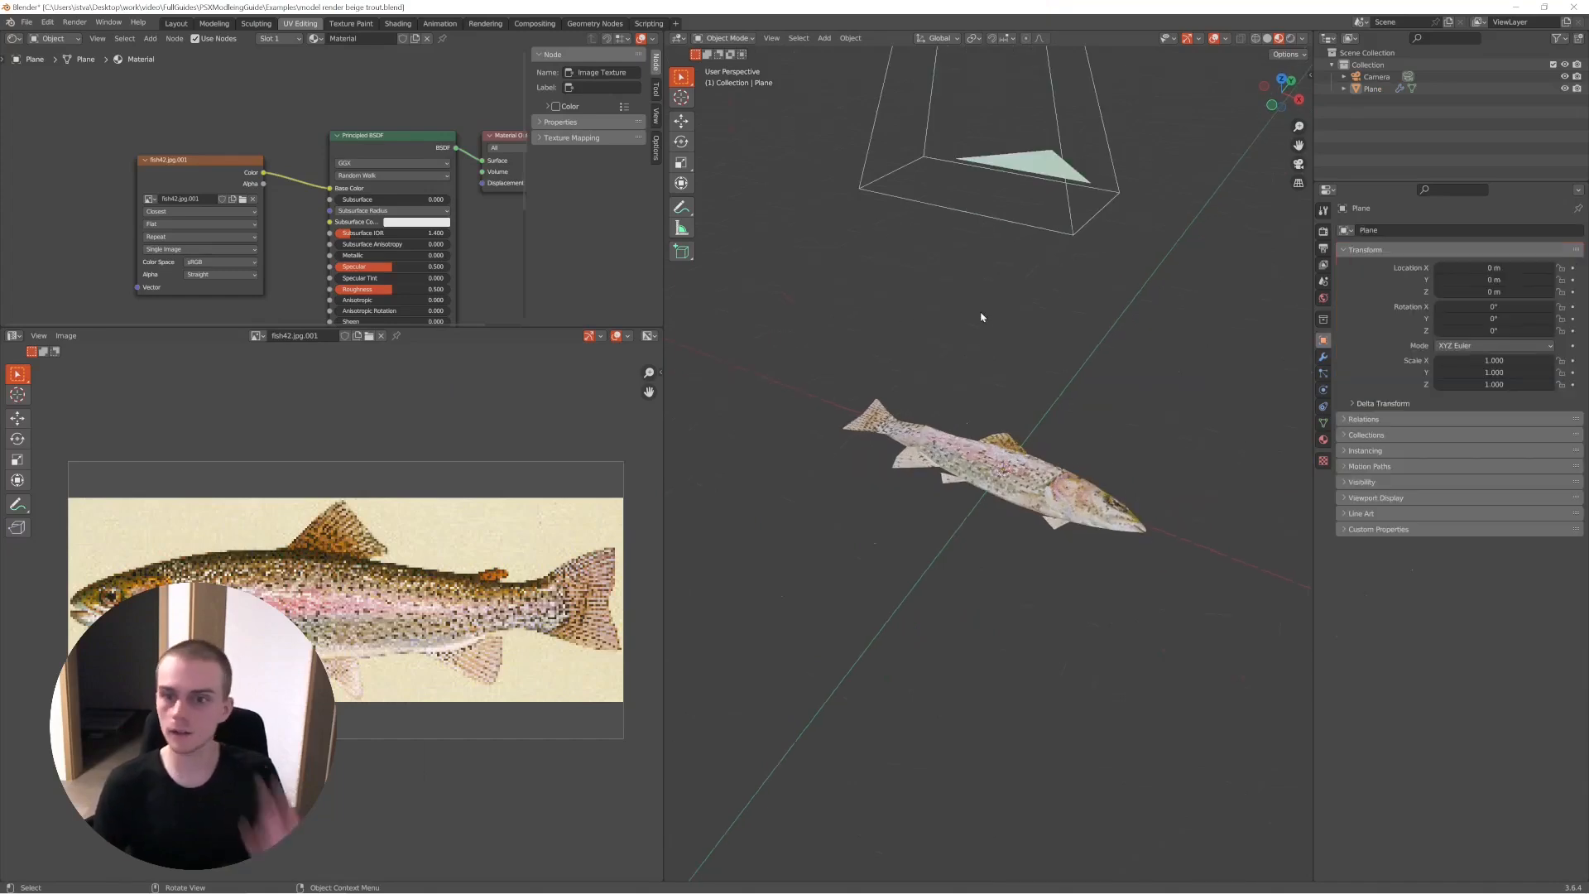
- Select the trout, enter Edit Mode and display its modifier properties
left_click(989, 445)
key("Tab")
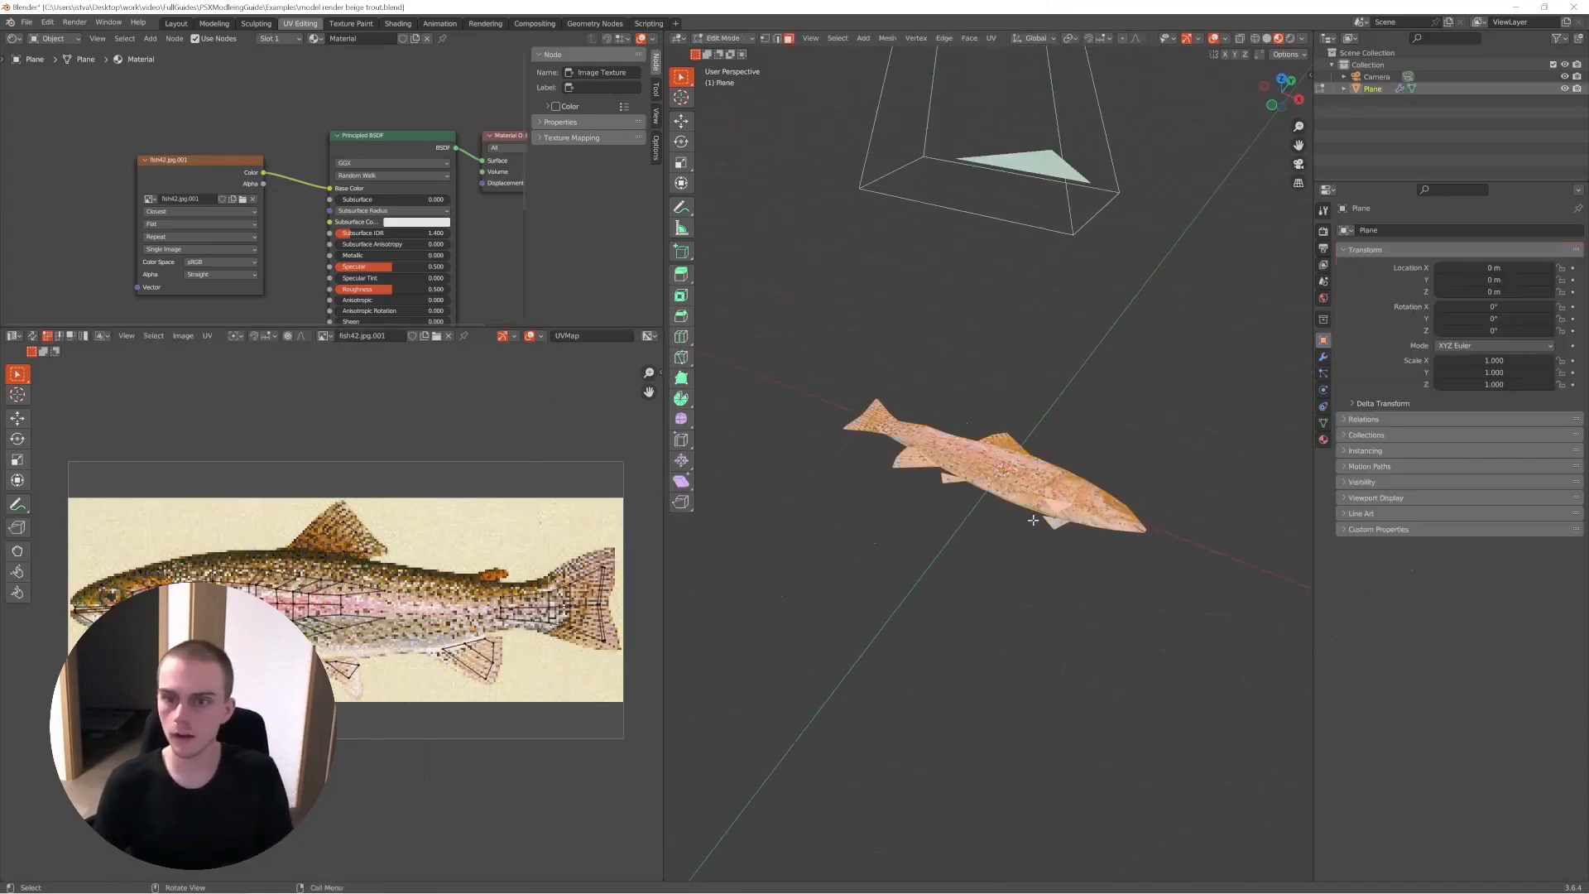
mouse_move(992, 412)
middle_mouse_down()
mouse_move(1004, 431)
mouse_move(999, 400)
mouse_move(1018, 406)
middle_mouse_up()
left_click(1324, 357)
- Examine the trout's body faces, head and fins up close from several angles in Edit Mode
middle_click_drag(994, 488, 1004, 424)
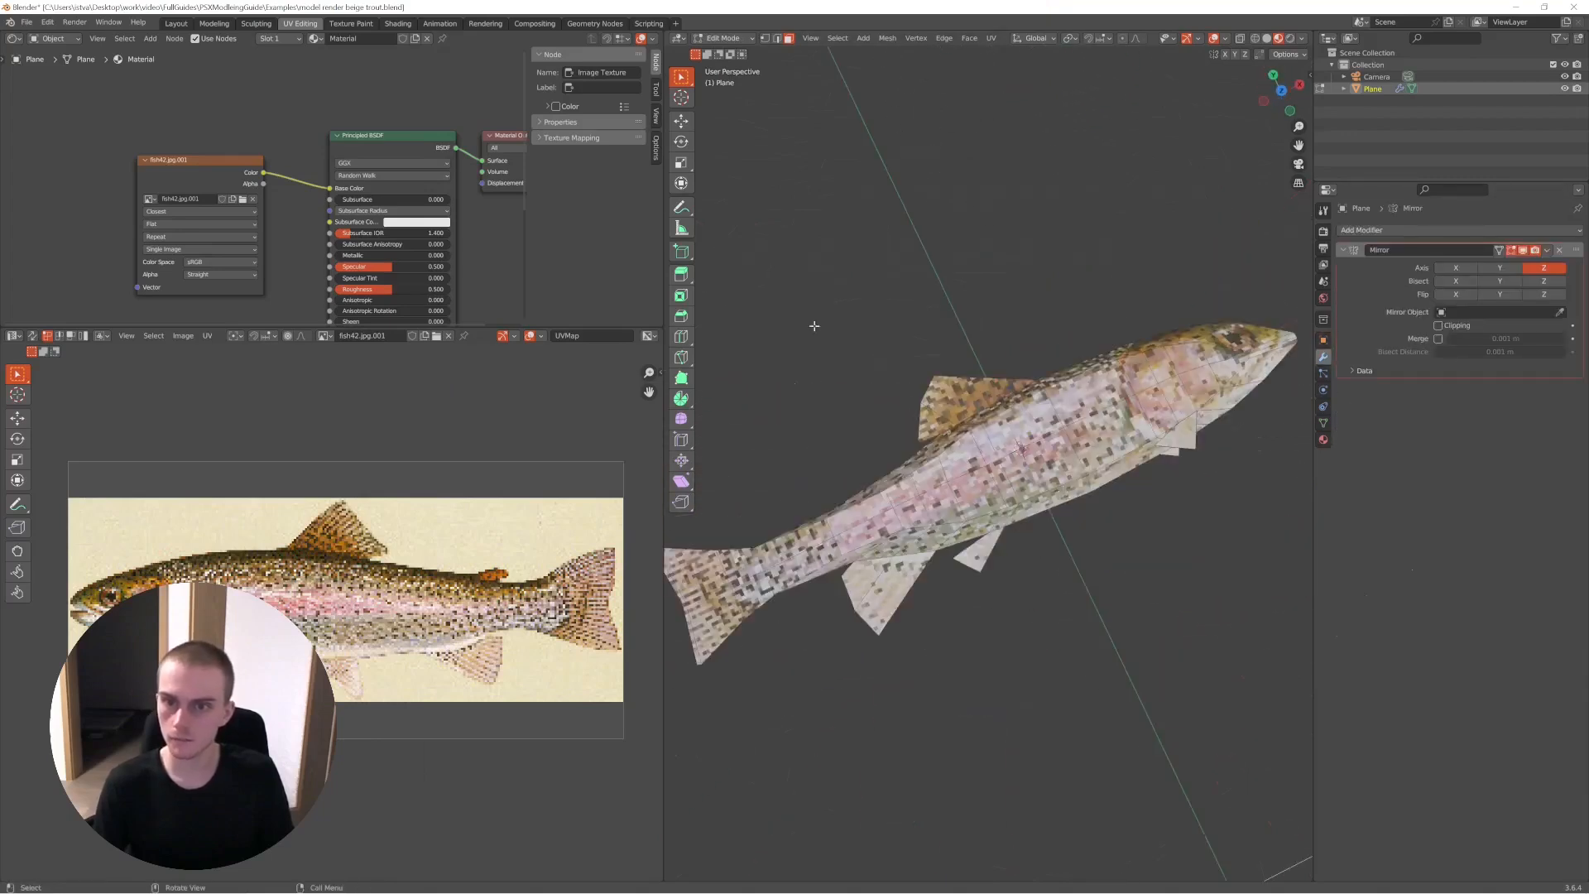
middle_click_drag(1128, 457, 1073, 504)
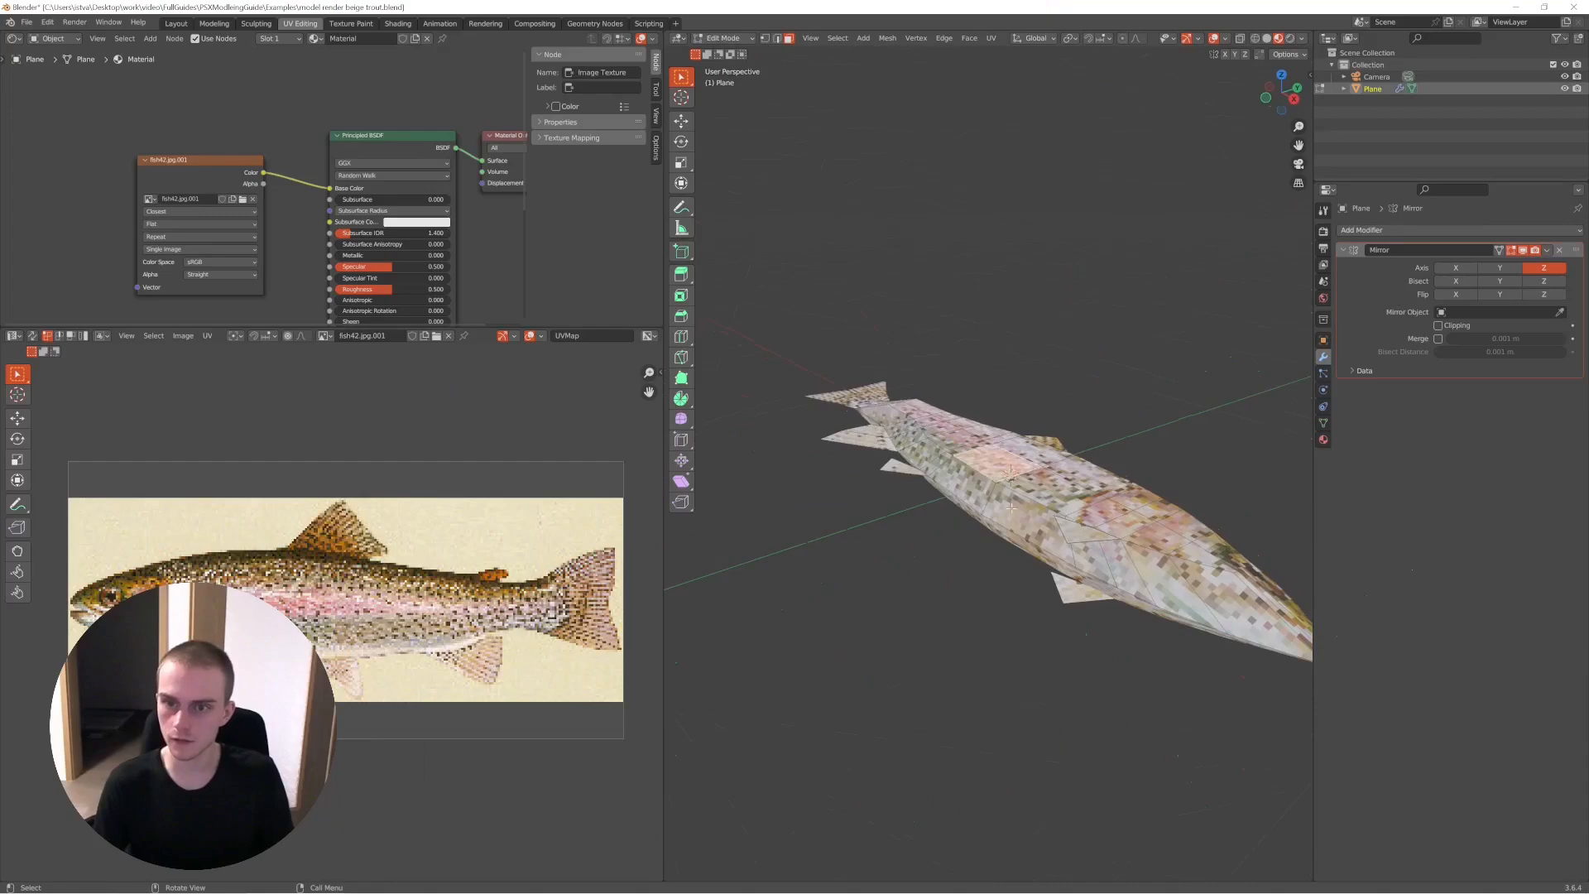
scroll(1074, 504, "up", 4)
scroll(1074, 505, "up", 4)
scroll(1064, 493, "down", 5)
middle_click_drag(1014, 435, 1053, 494)
scroll(1100, 468, "down", 4)
scroll(1076, 468, "up", 4)
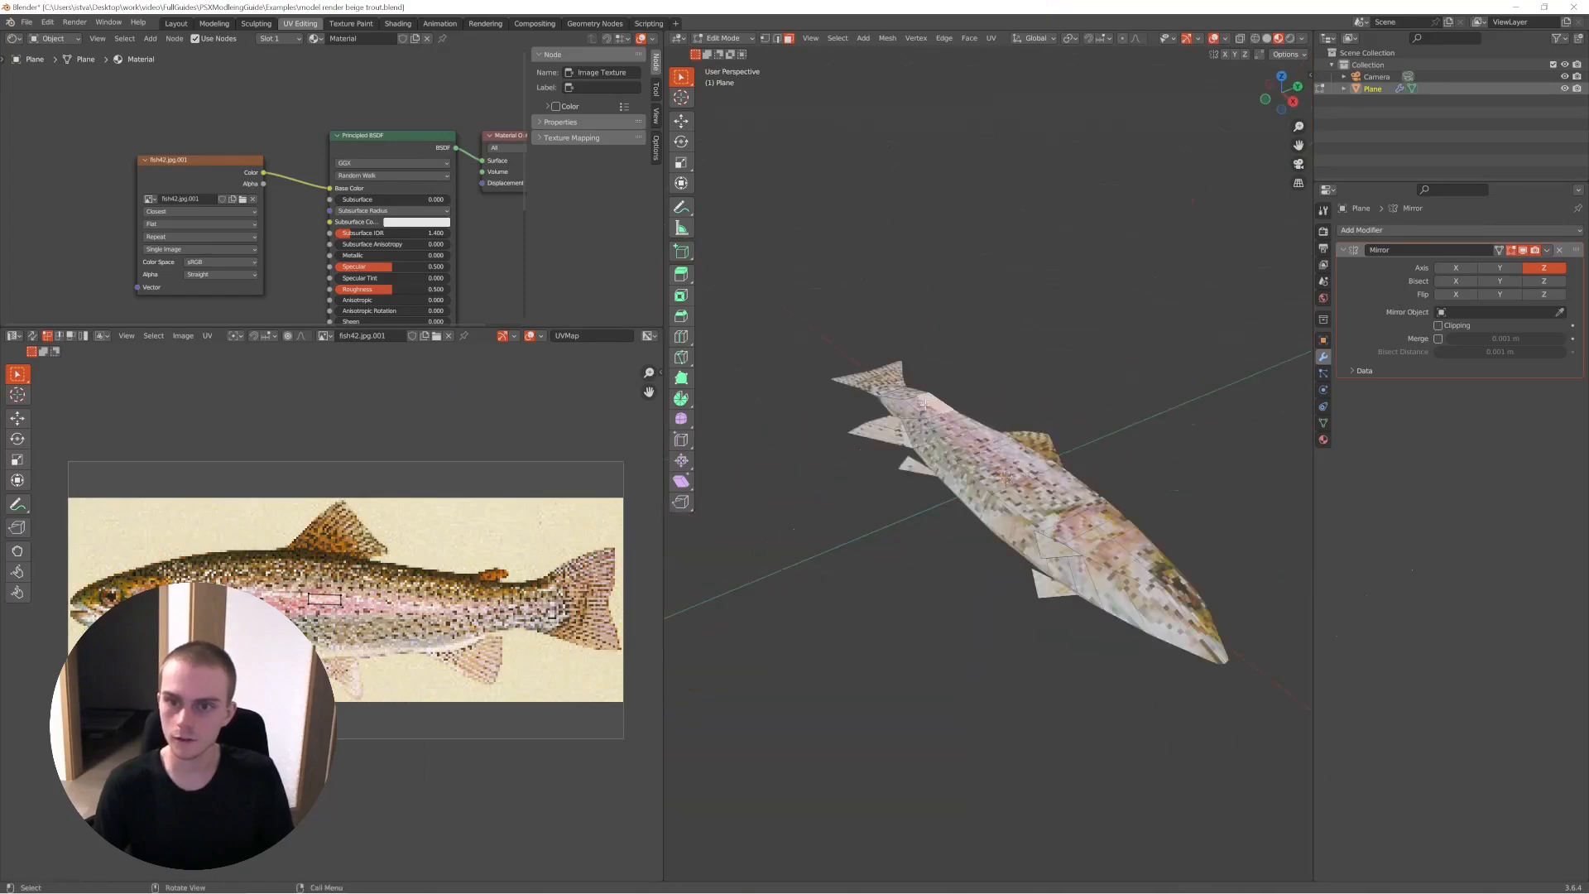
middle_click_drag(964, 419, 1091, 339)
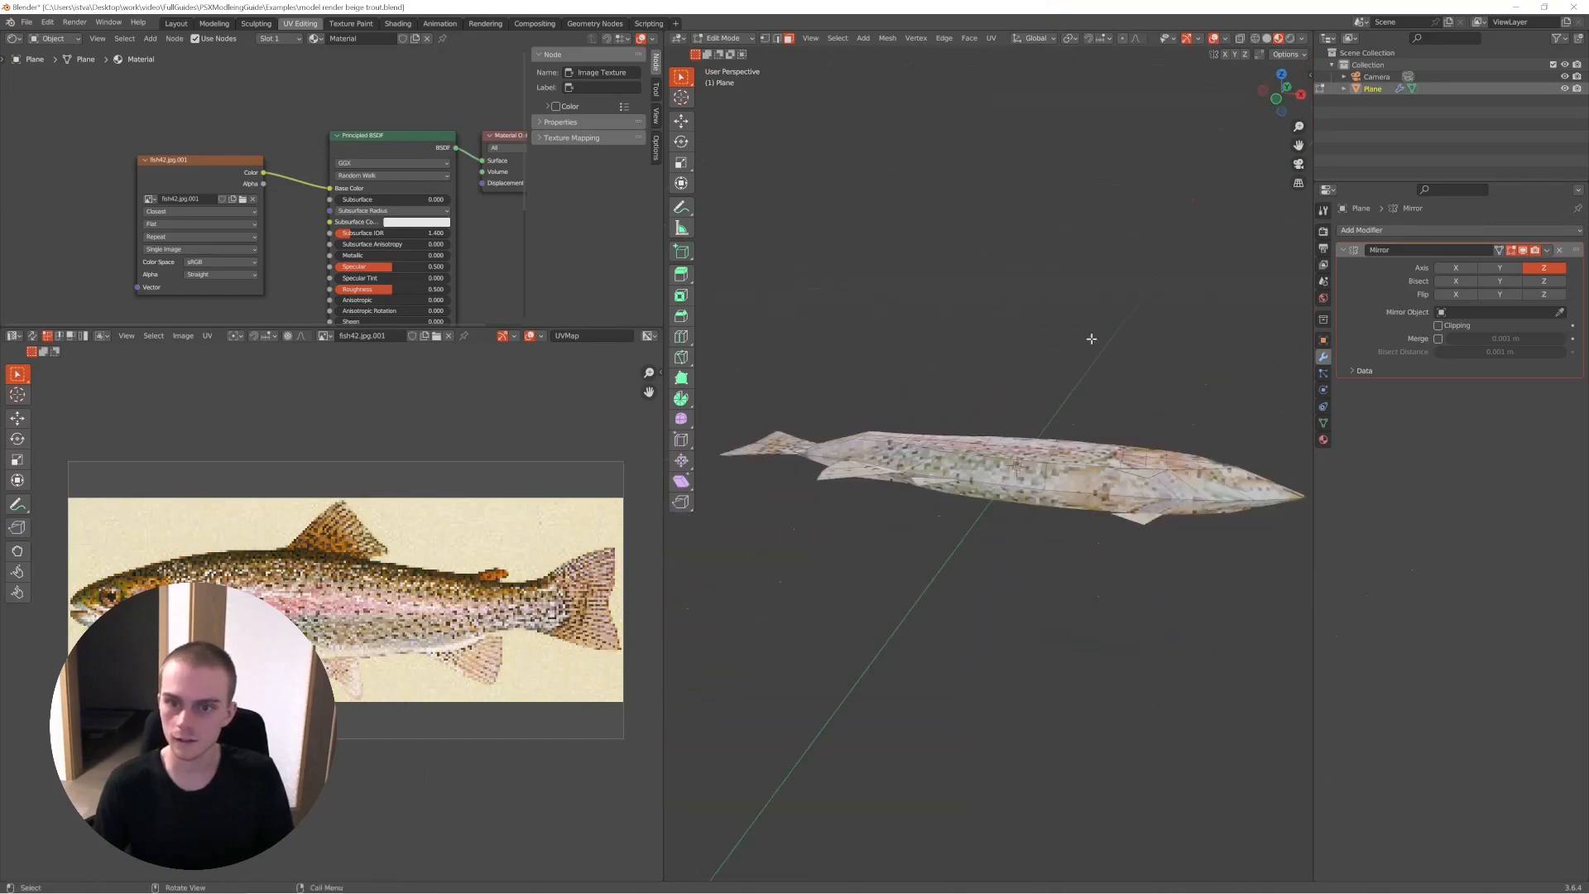
- Try extruding and scaling the selected face of the trout's tail fin, checking the shape in Object Mode
key("e")
left_click(795, 429)
key("s")
left_click(789, 404)
key("Tab")
middle_click_drag(787, 397, 944, 517)
key("Tab")
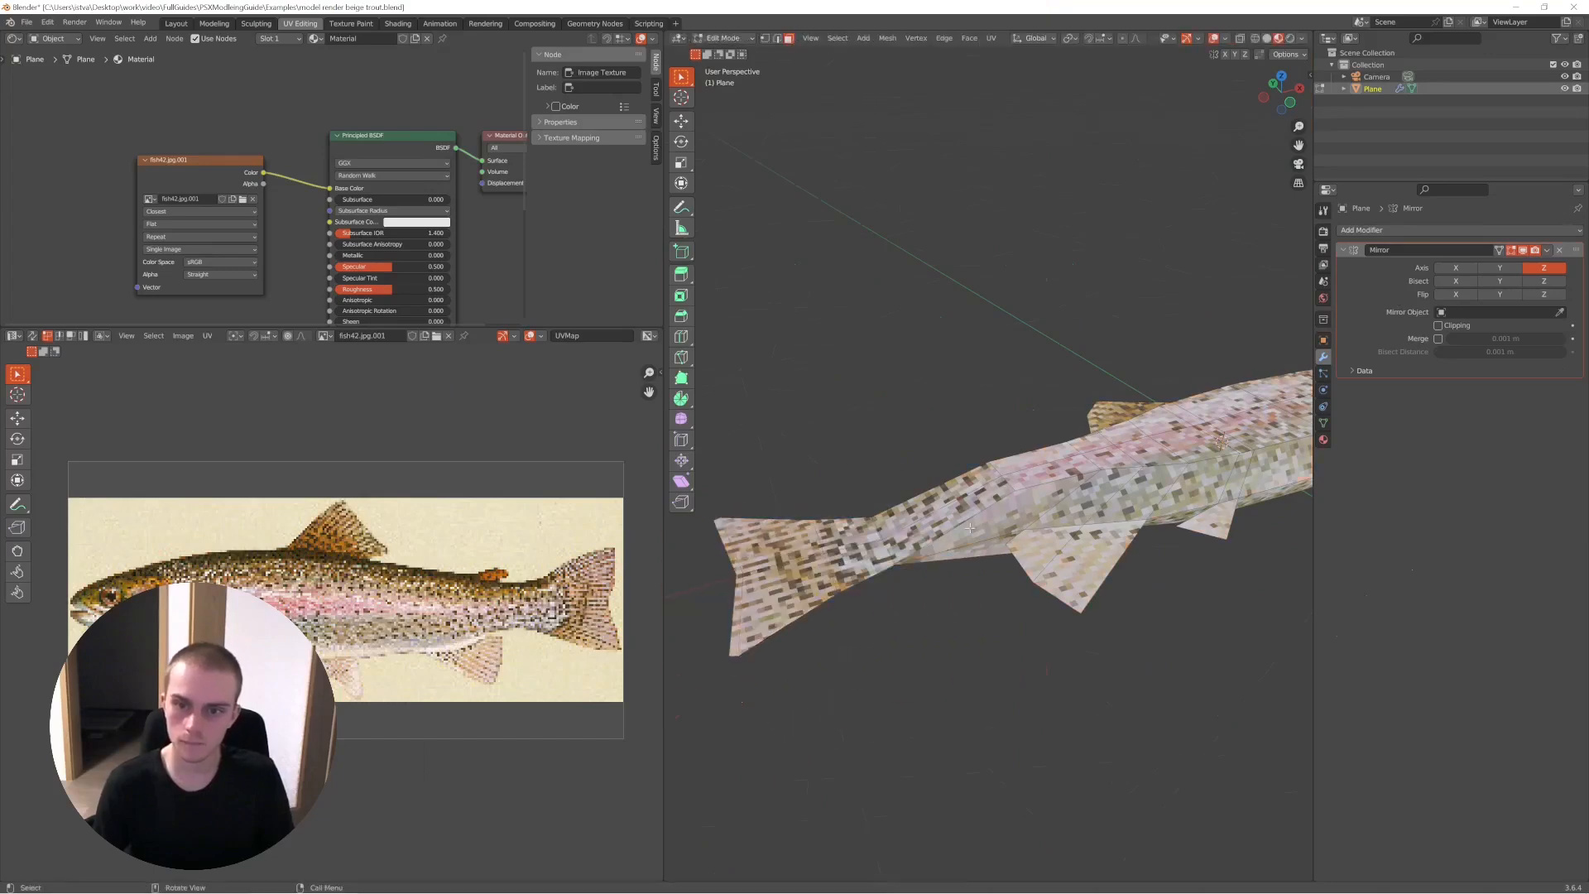
- Inspect how the trout's selected body and fin UVs lie over the fish photo, and clear the selection
scroll(948, 518, "down", 5)
middle_click_drag(1039, 526, 1010, 568)
scroll(1067, 505, "up", 2)
mouse_move(1110, 472)
middle_mouse_down()
mouse_move(1063, 522)
mouse_move(1035, 454)
mouse_move(1128, 512)
mouse_move(1101, 538)
mouse_move(1004, 472)
mouse_move(954, 380)
mouse_move(1073, 445)
mouse_move(1097, 498)
middle_mouse_up()
scroll(393, 589, "up", 1)
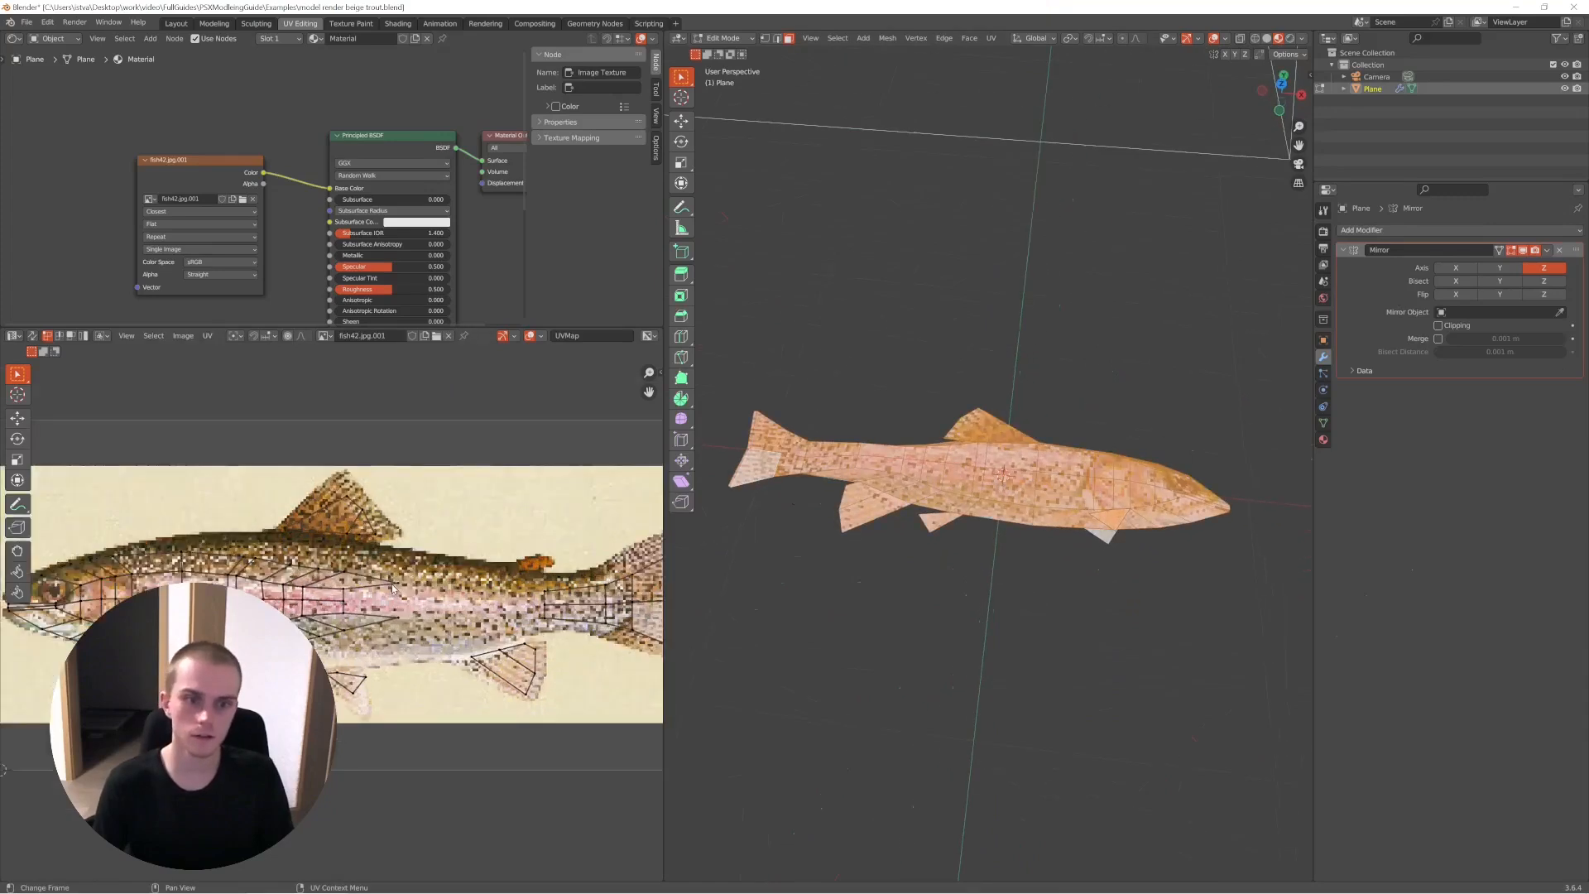
scroll(399, 587, "down", 1)
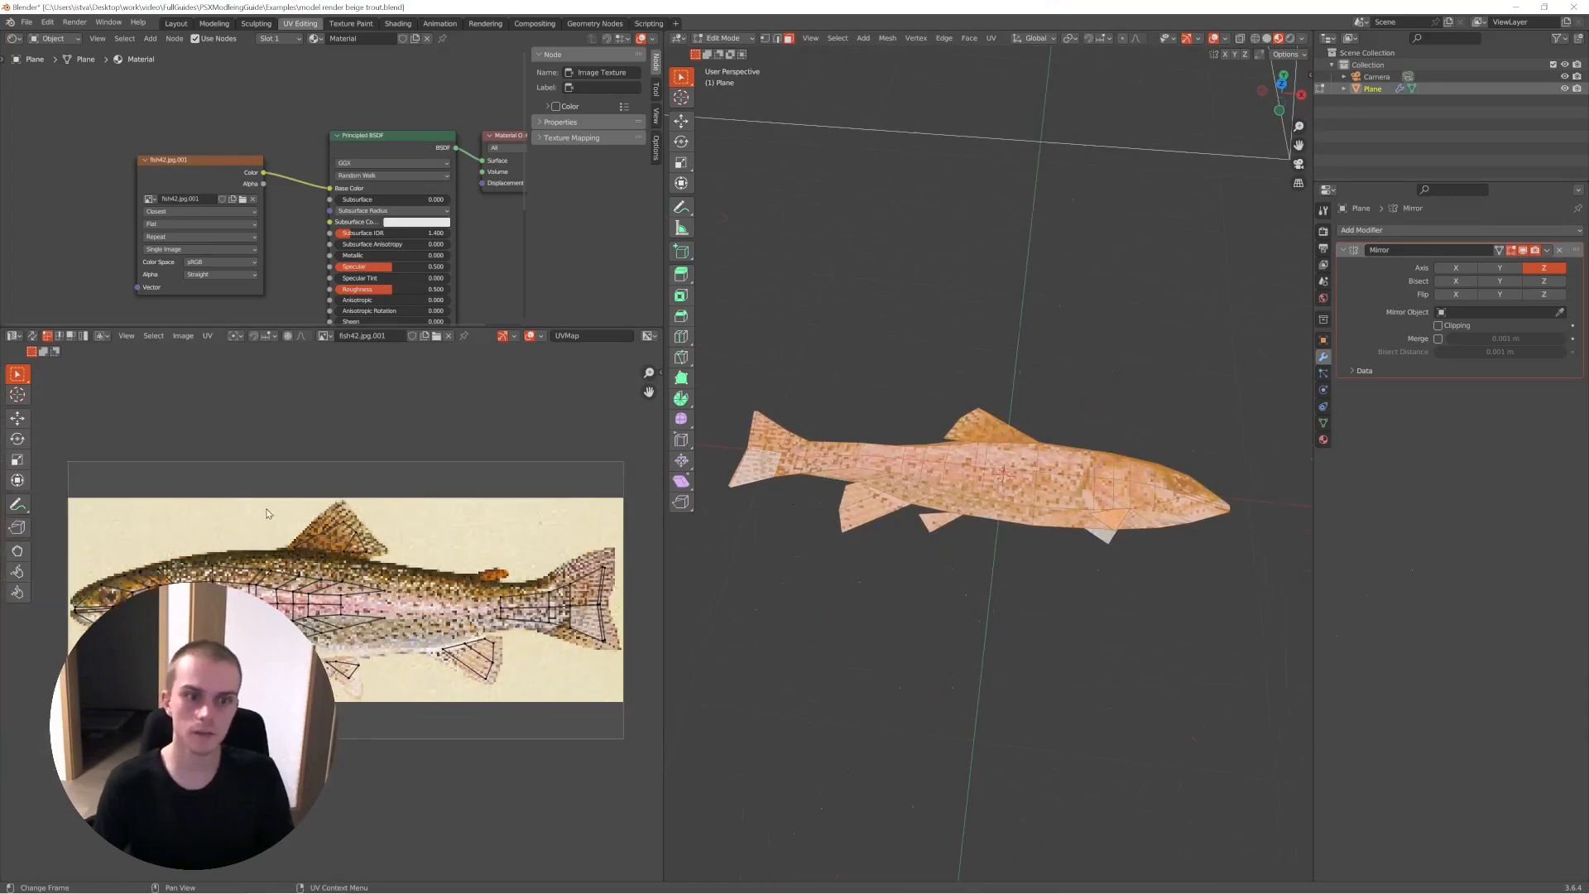
middle_click_drag(1002, 480, 1068, 496)
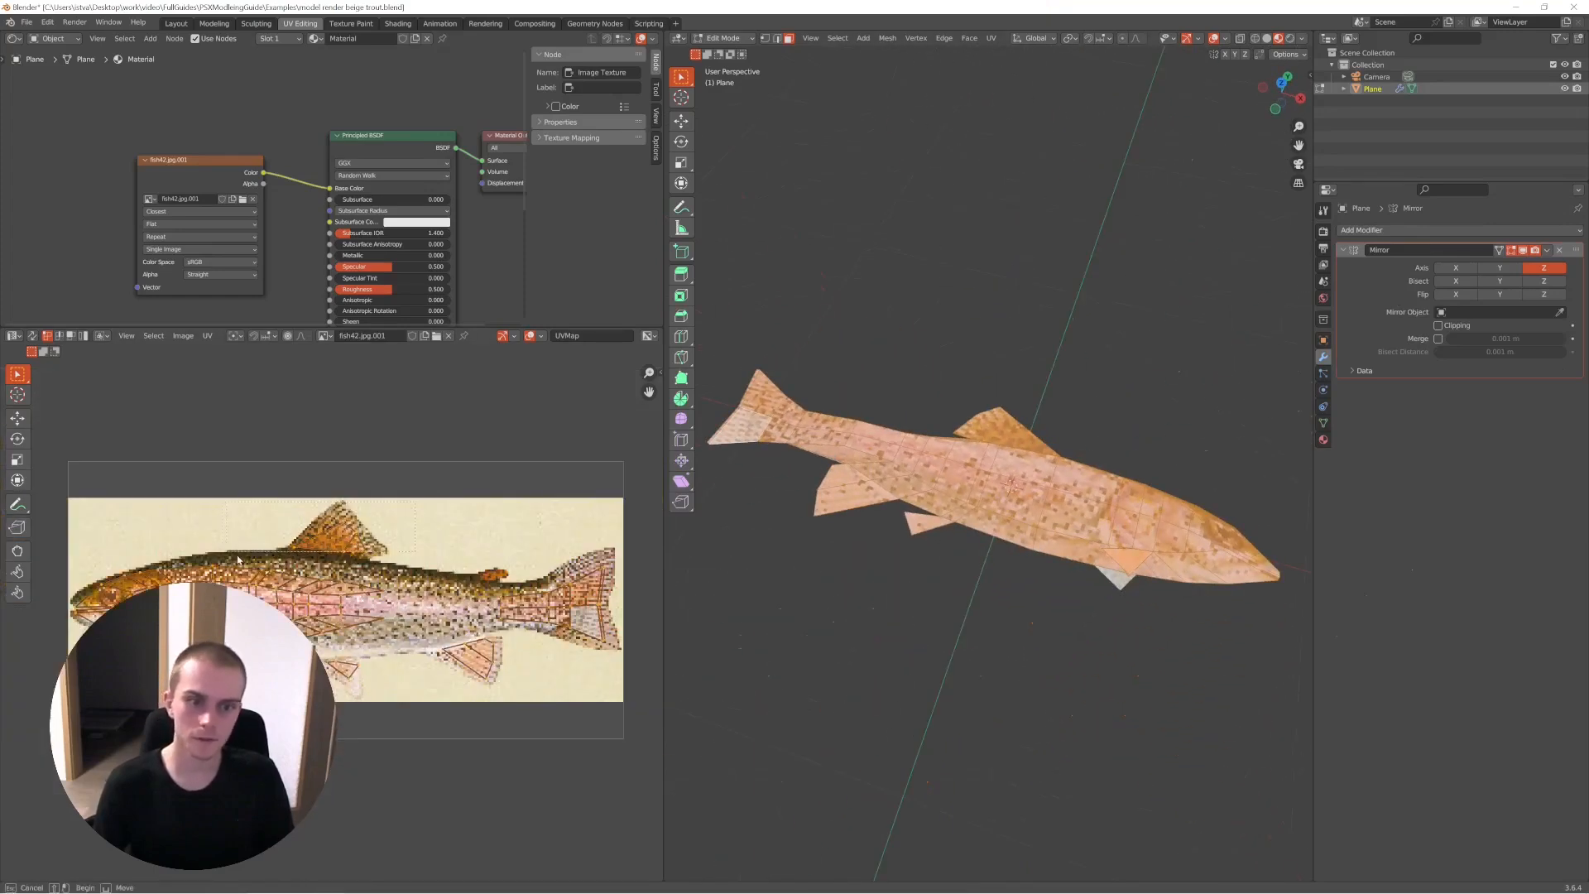
key("alt+a")
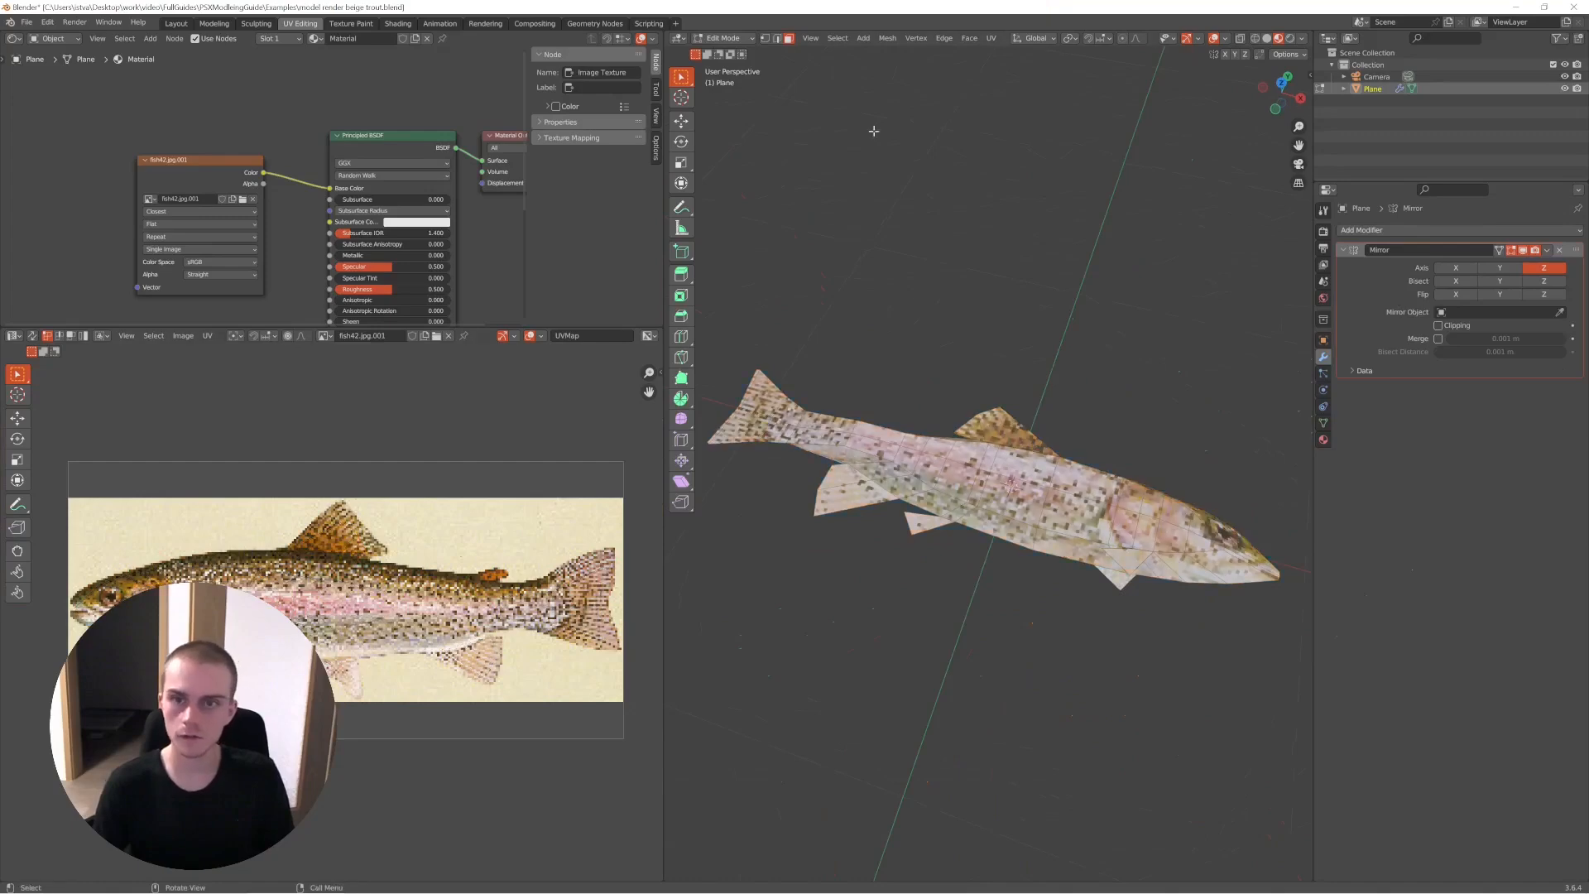
- Select all of the trout's faces and unwrap them
left_click(1033, 436, "ctrl")
scroll(624, 521, "up", 3)
scroll(623, 522, "down", 3)
key("a")
key("u")
left_click(974, 460)
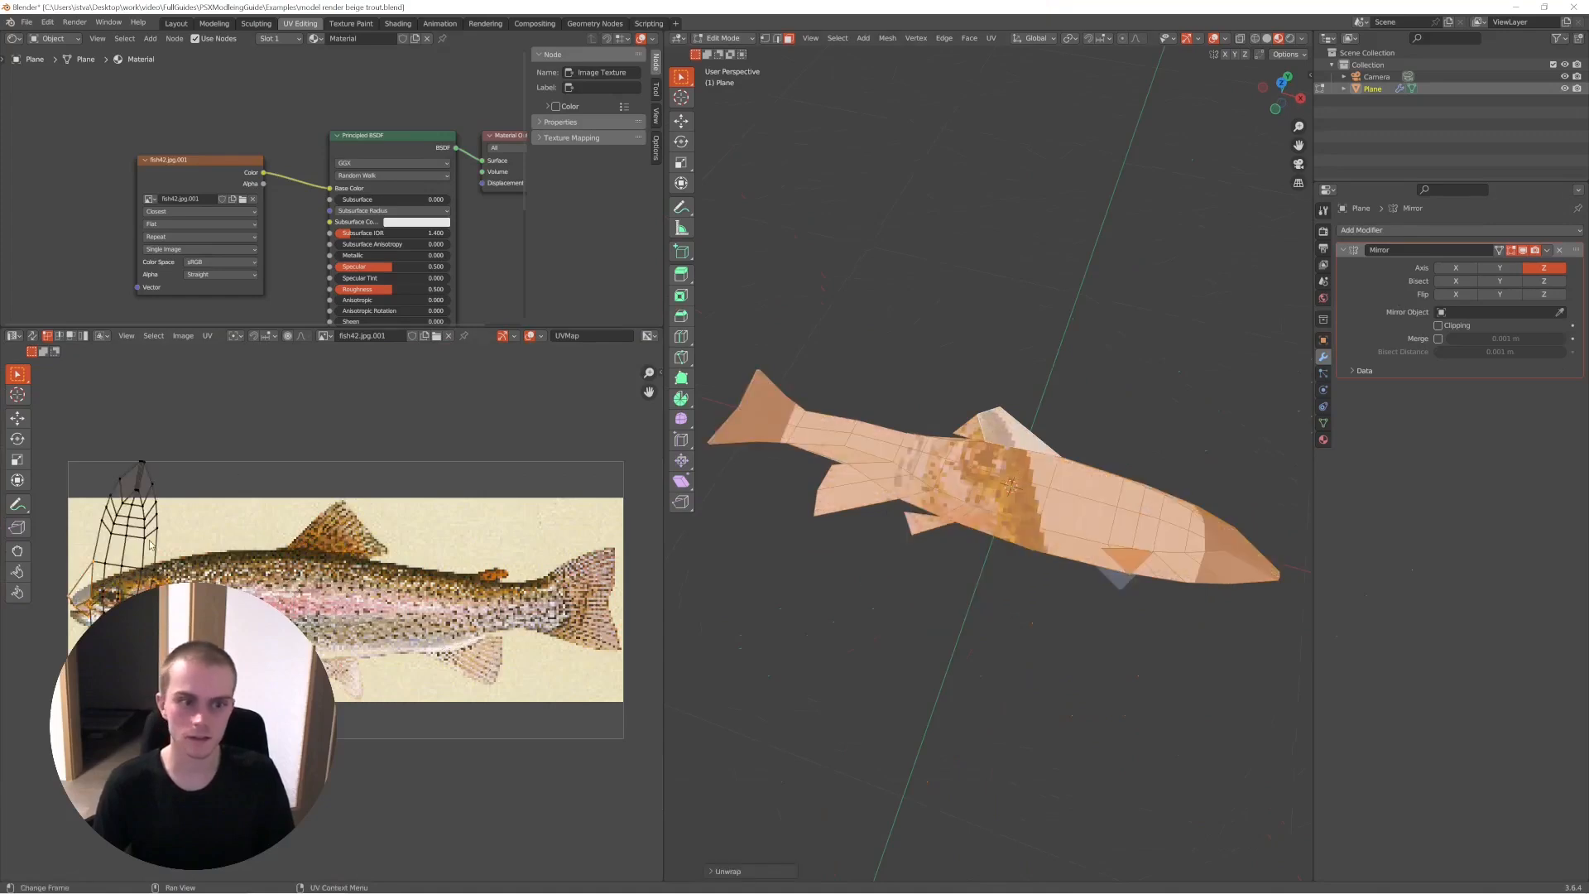
- Rotate the dorsal fin's UV island and move it onto the dorsal fin in the trout texture
key("r")
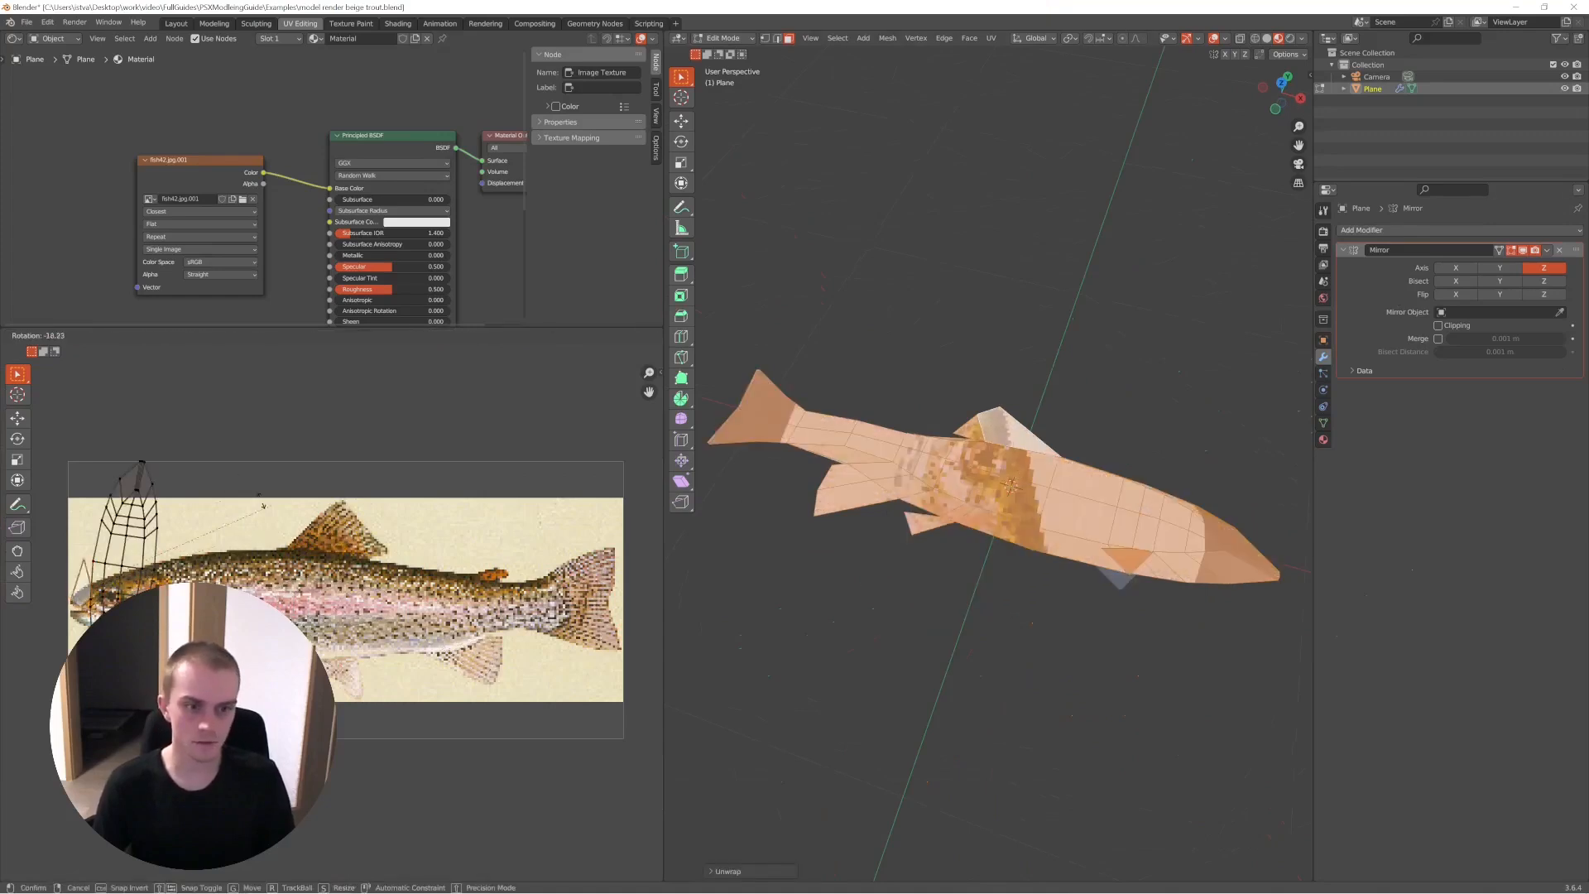
left_click(197, 599)
key("g")
left_click(443, 534)
key("r")
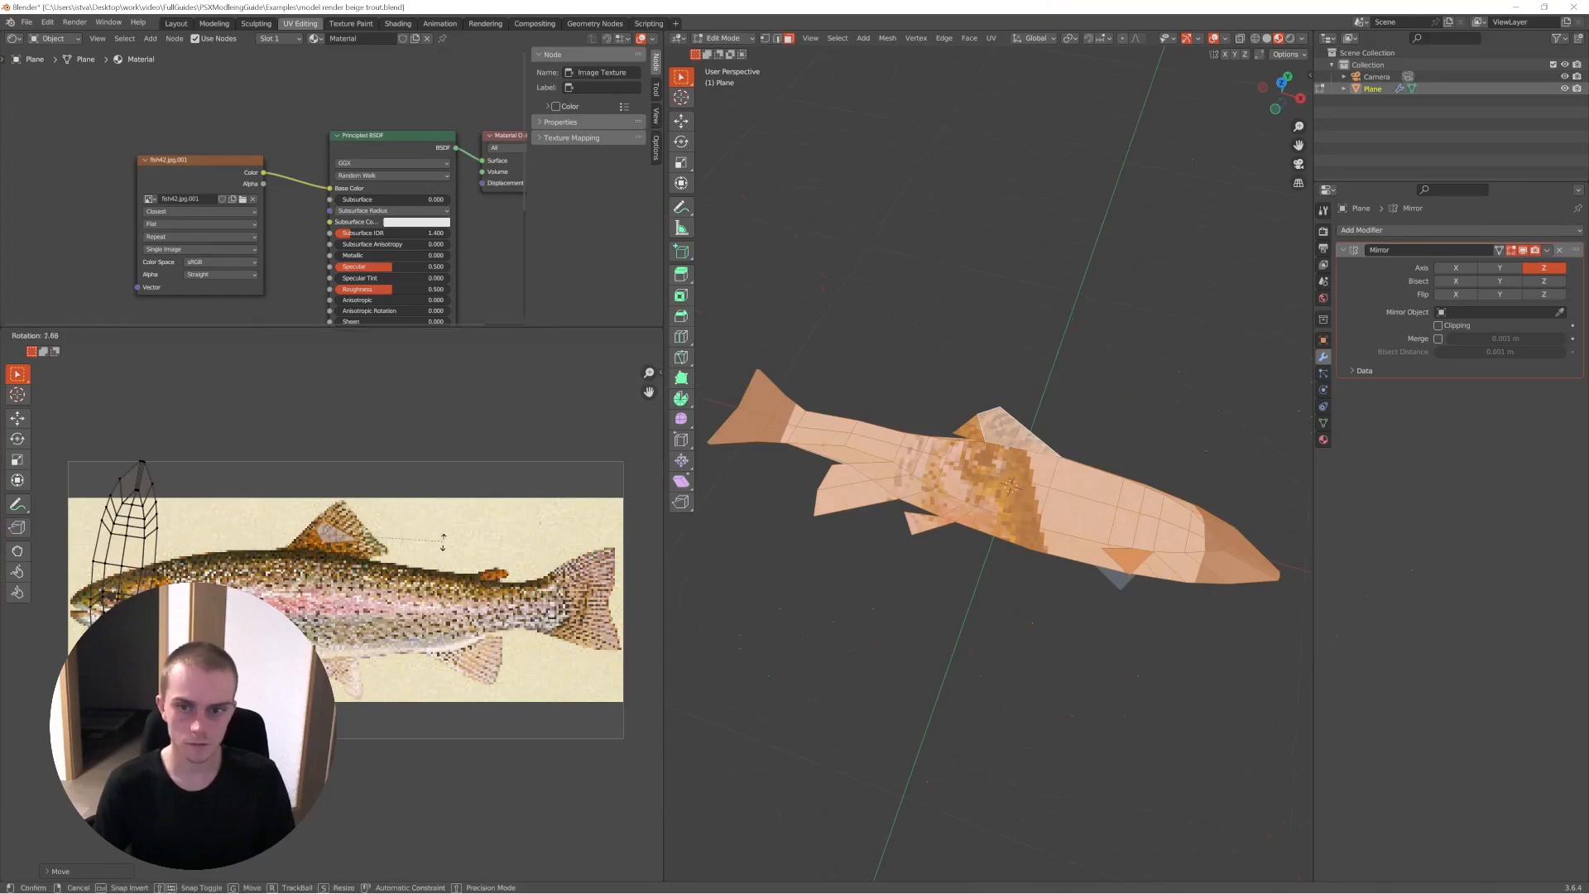
left_click(443, 555)
- Flip the dorsal fin's UV island along X with a scale of -1 and reposition it over the dorsal fin texture
type("sx-1")
key("Return")
key("g")
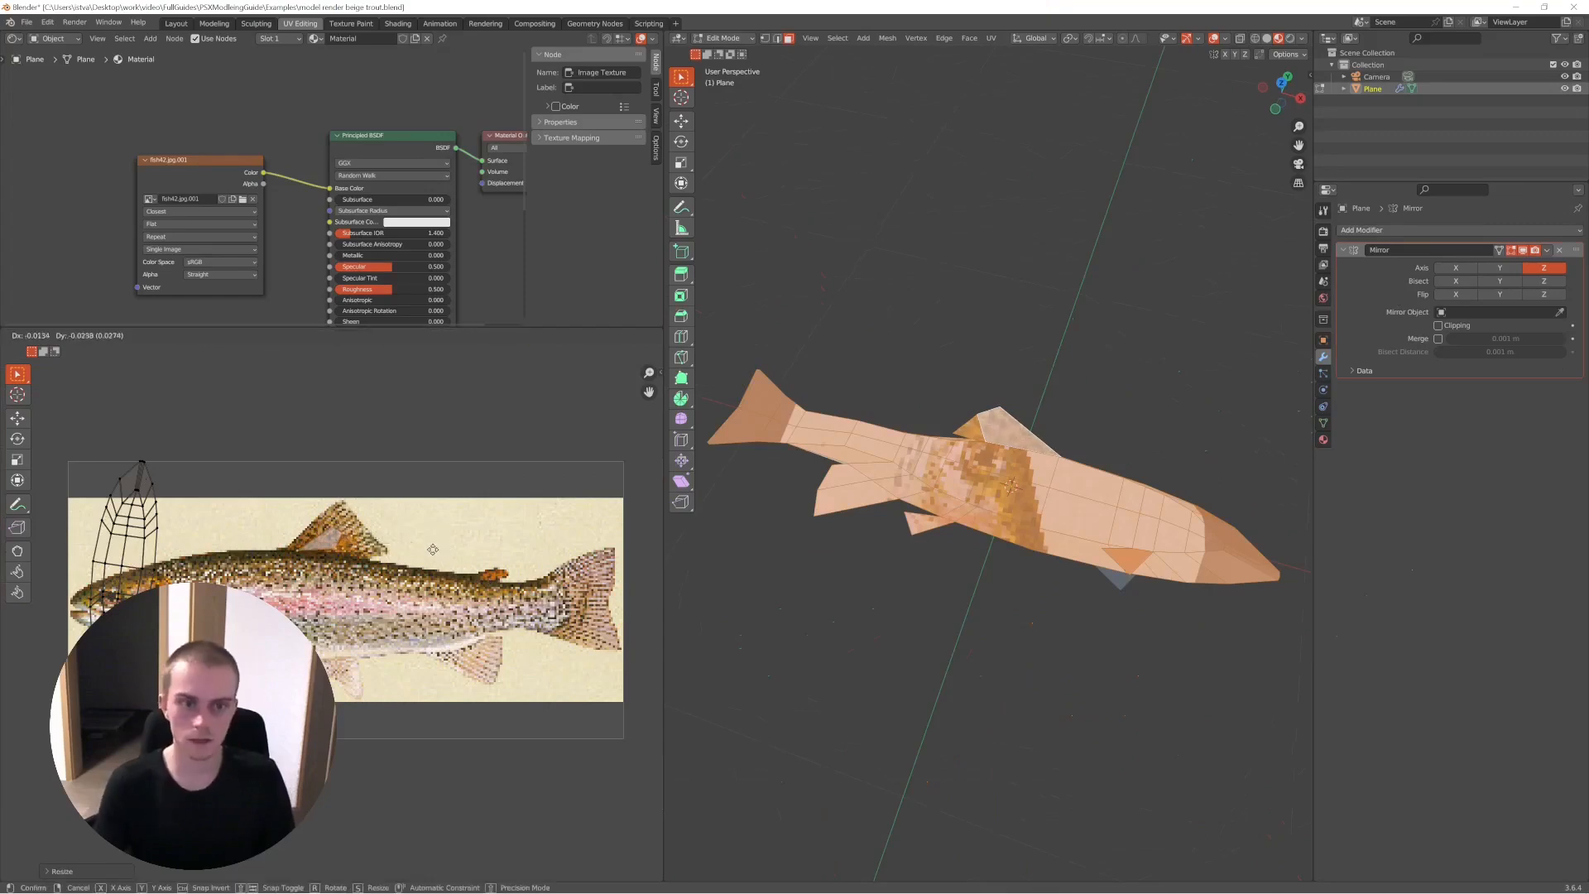
left_click(436, 557)
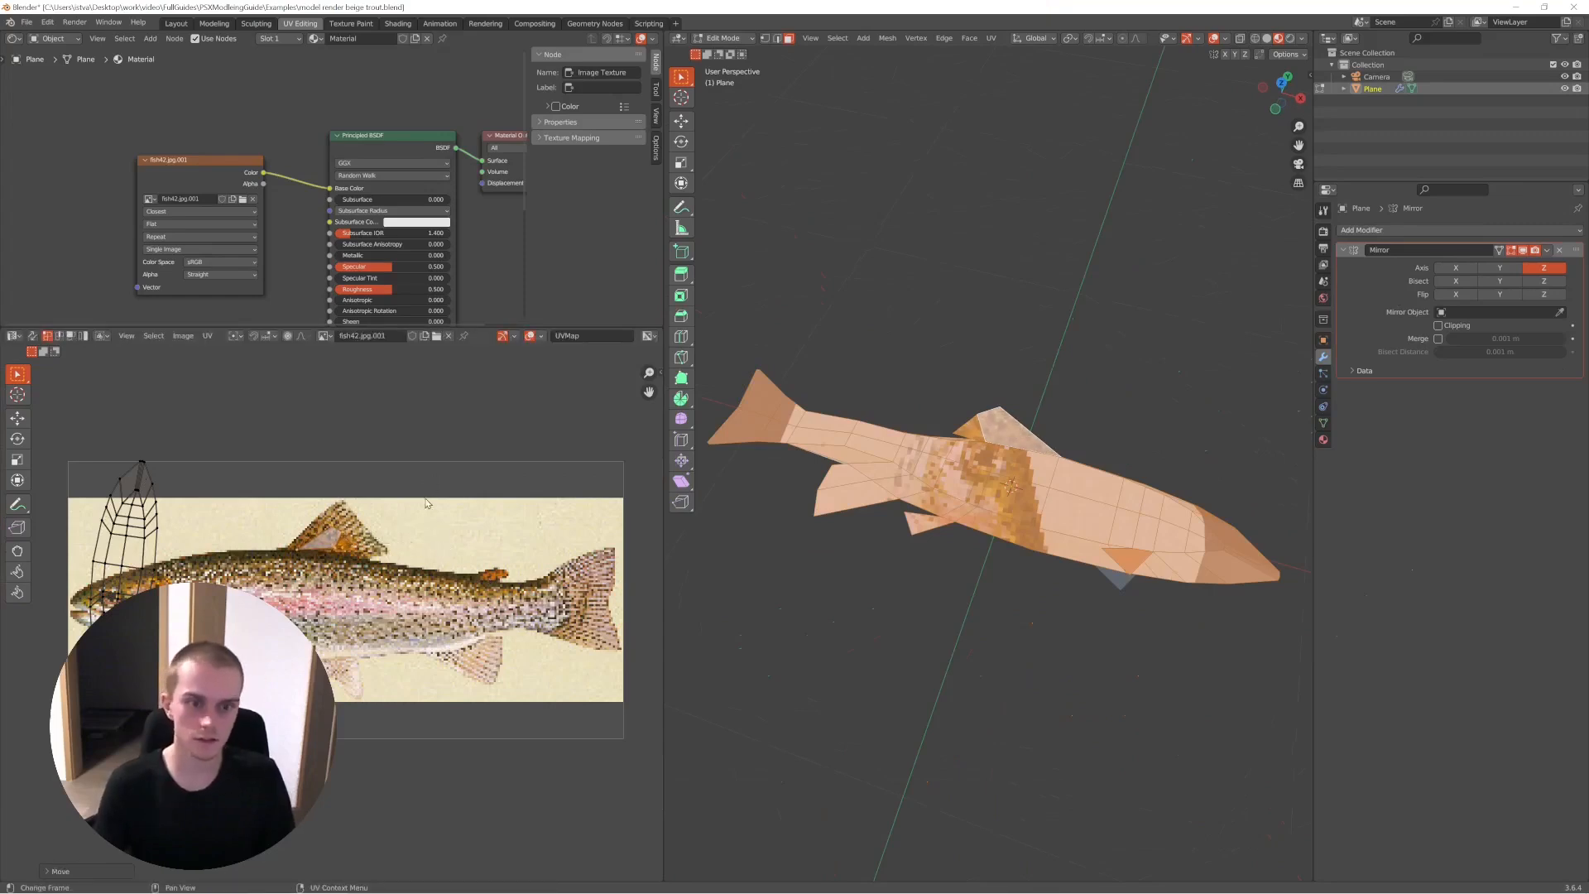
- Try mirroring the dorsal fin's UV island with a scale of -1 along X, Y and both axes together
key("s")
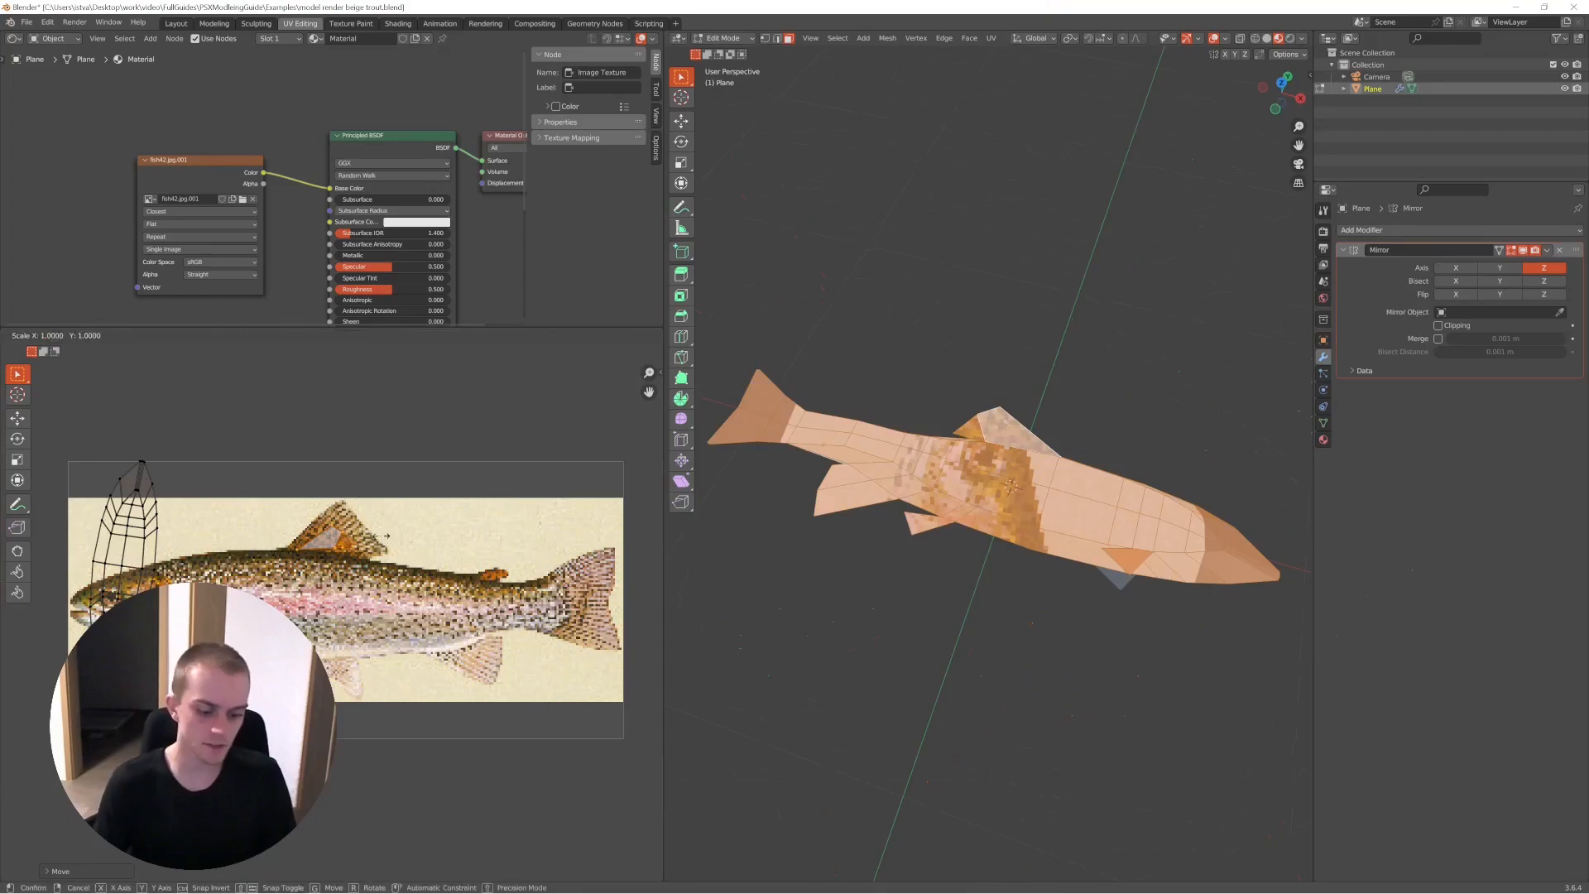
key("x")
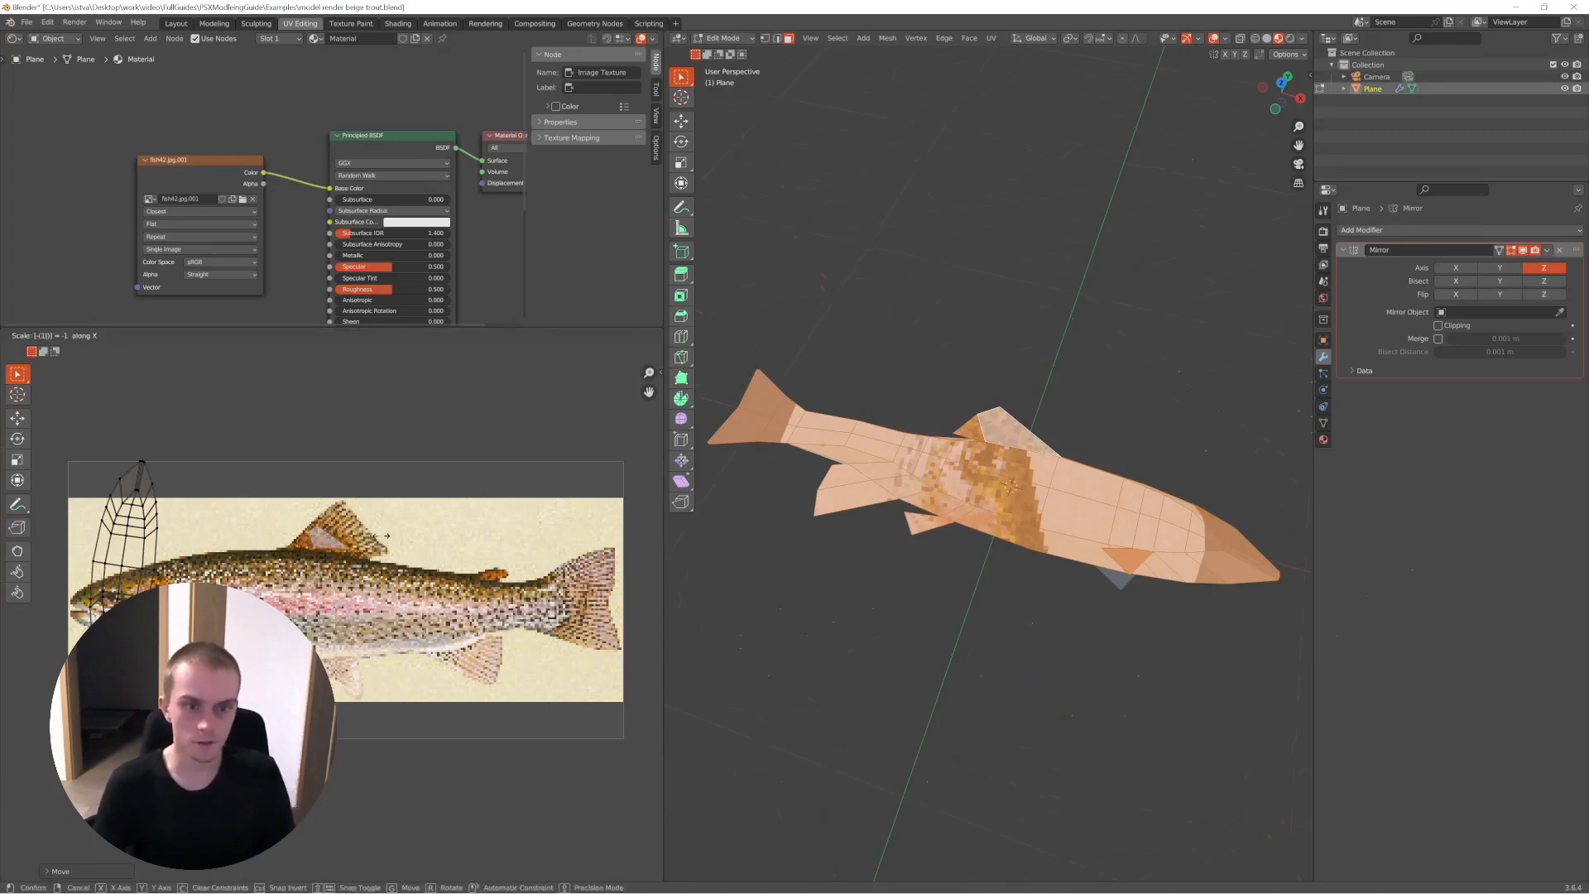
key("y")
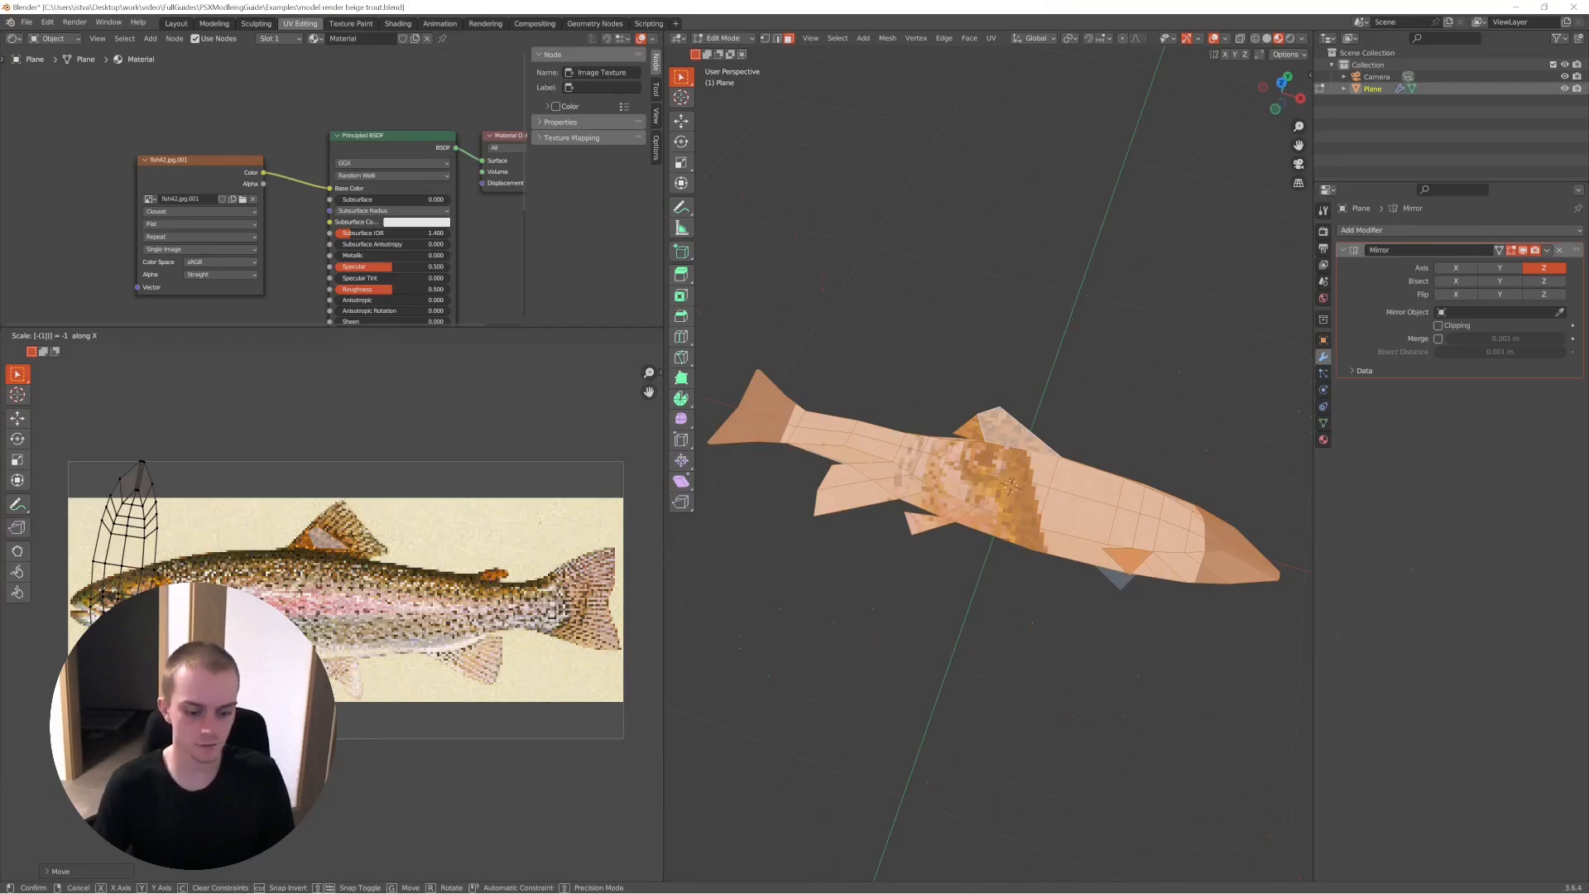
key("Return")
key("s")
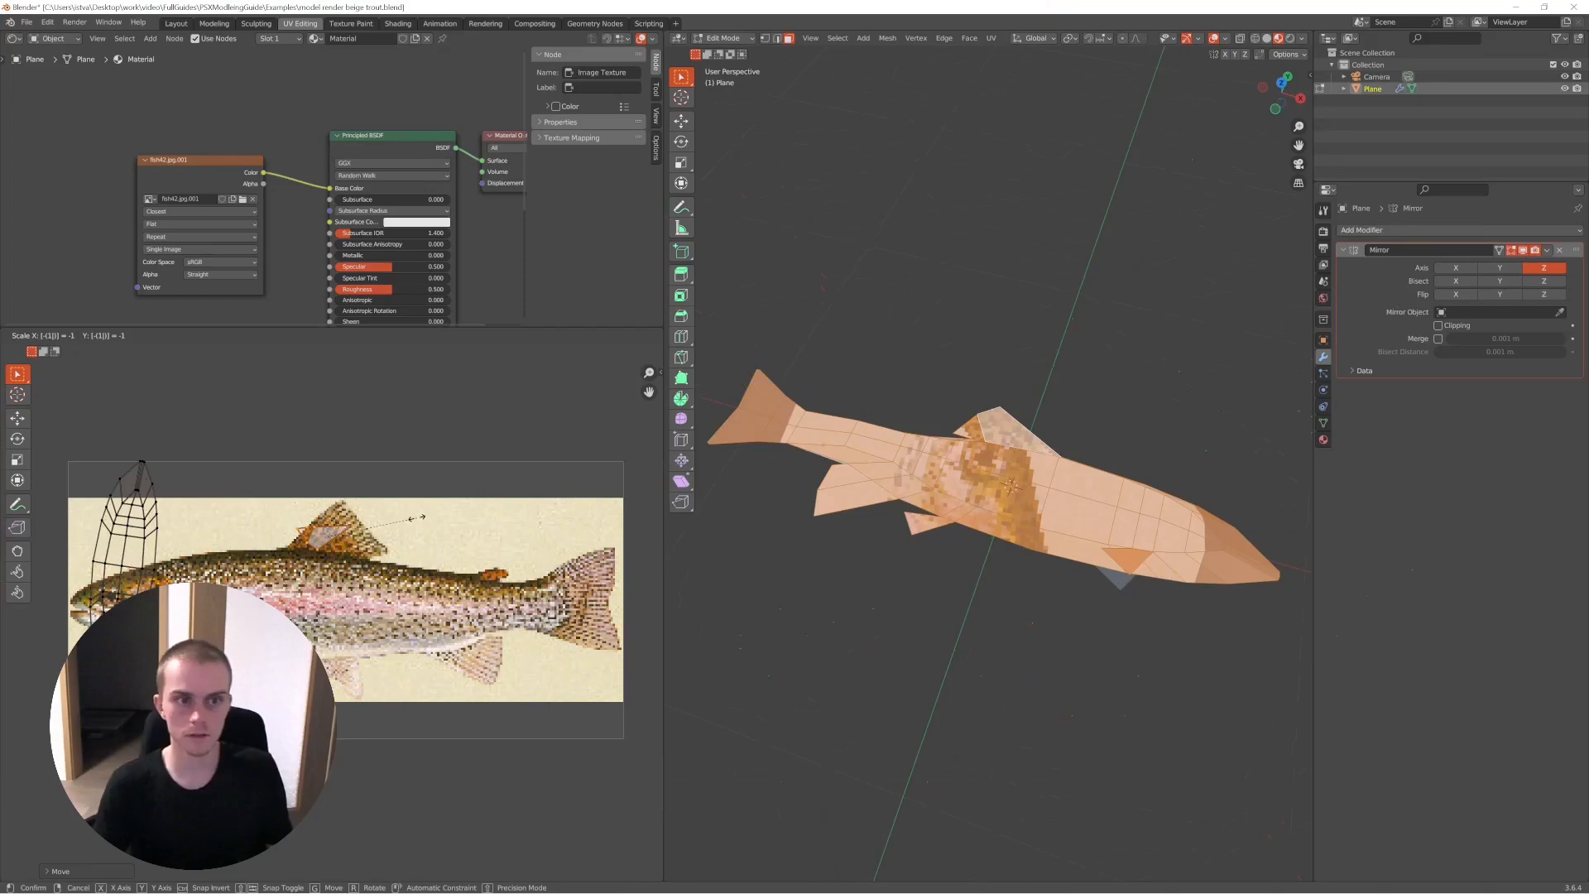
key("Return")
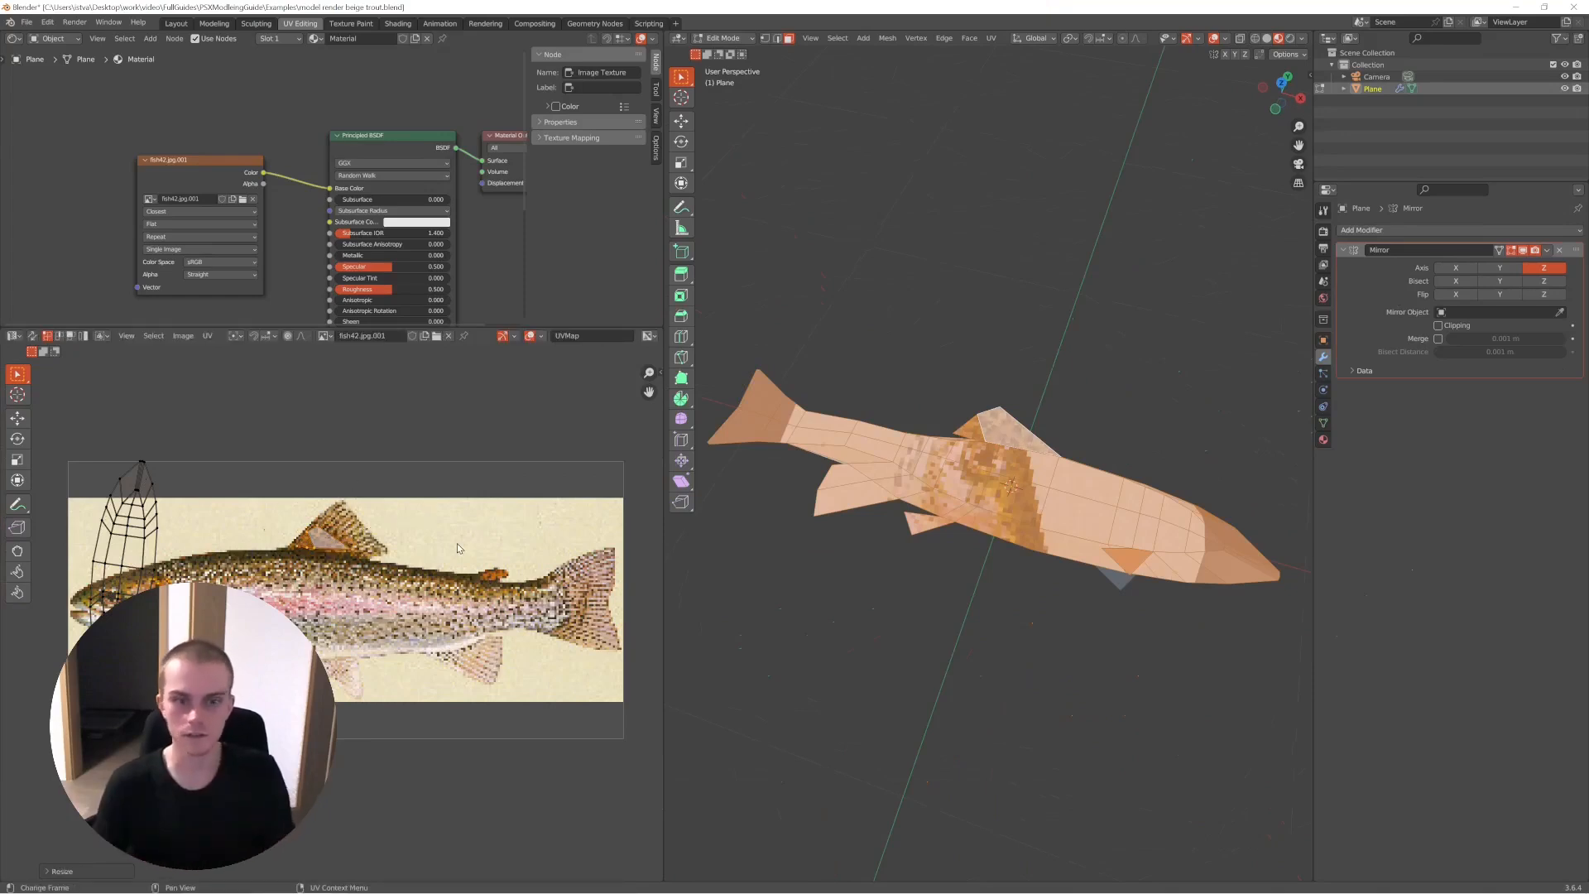
- Select the trout body's linked UV island, rotate it to lie horizontally and move it onto the fish in the texture
key("Tab")
middle_click_drag(901, 490, 926, 513)
key("Tab")
key("a")
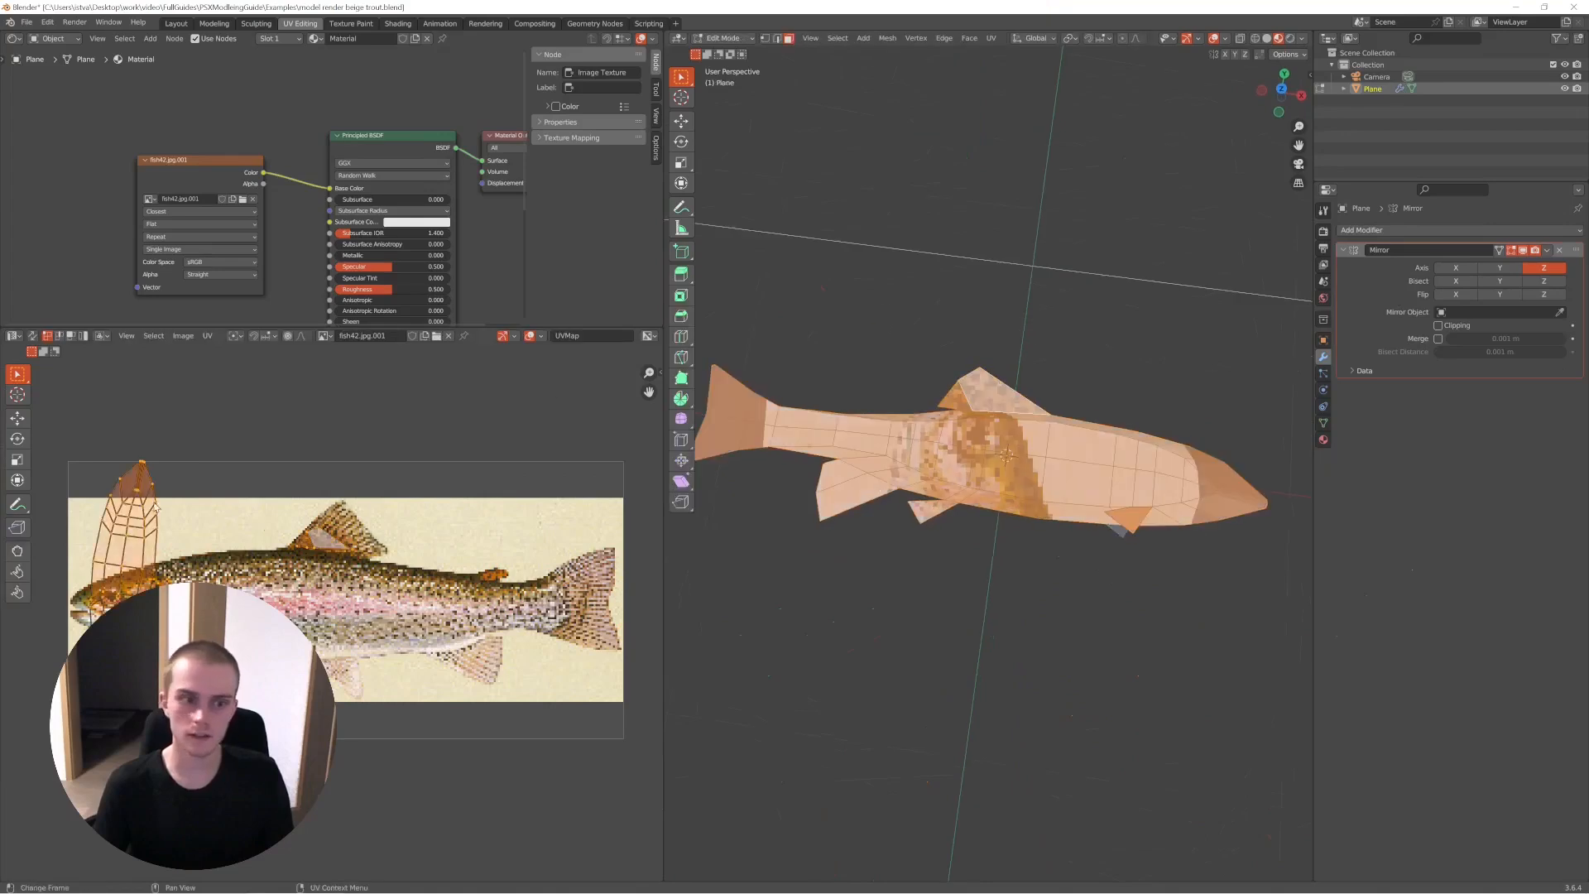
key("r")
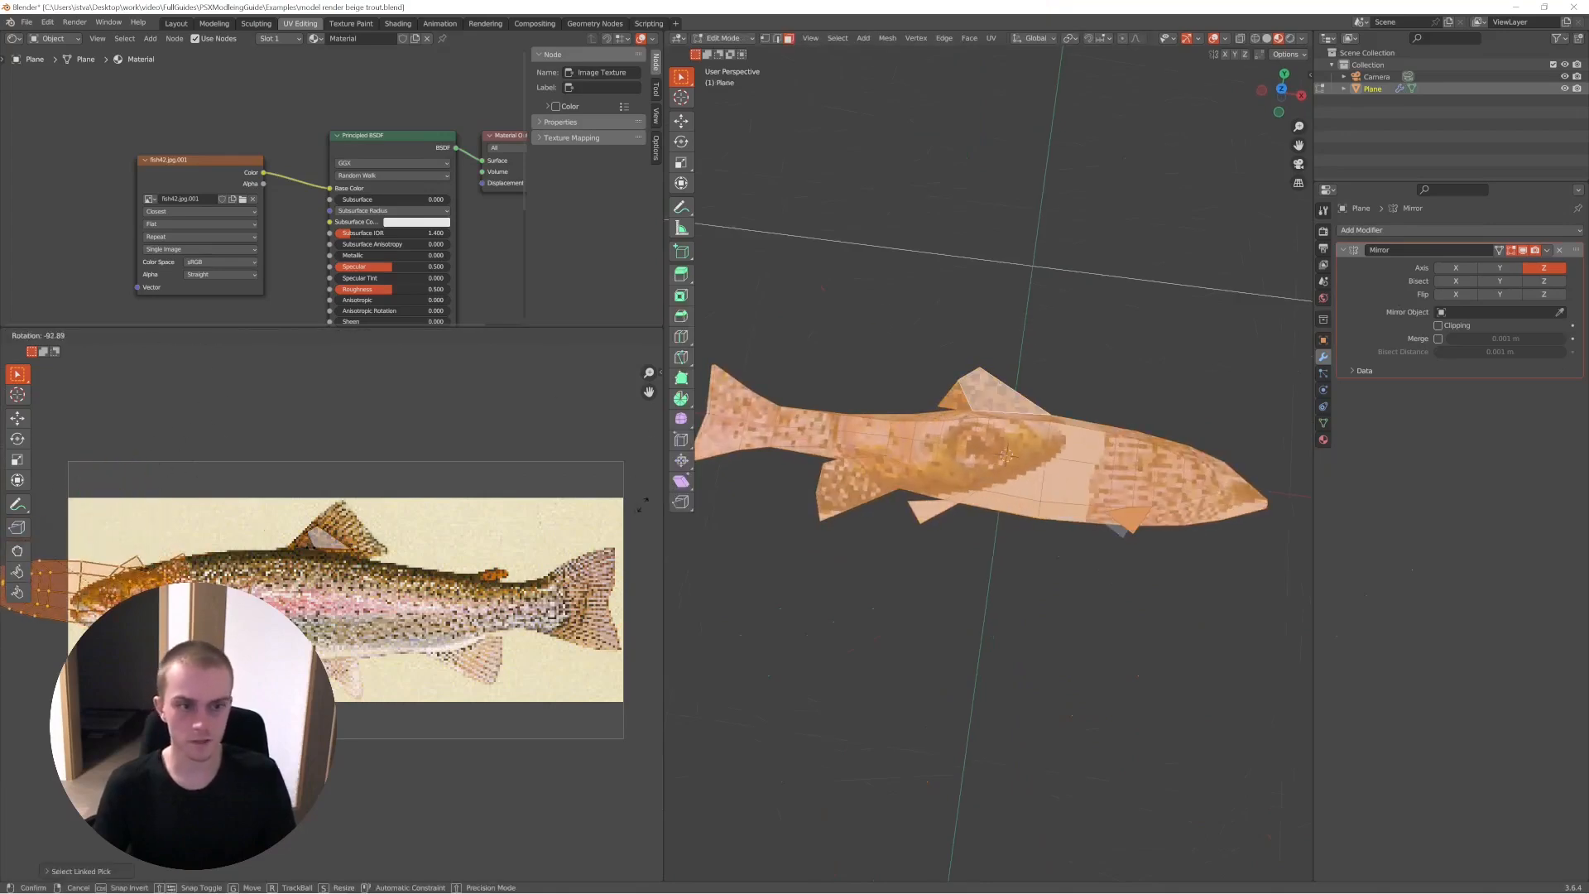
left_click(50, 554)
key("g")
left_click(147, 520)
key("r")
left_click(235, 501)
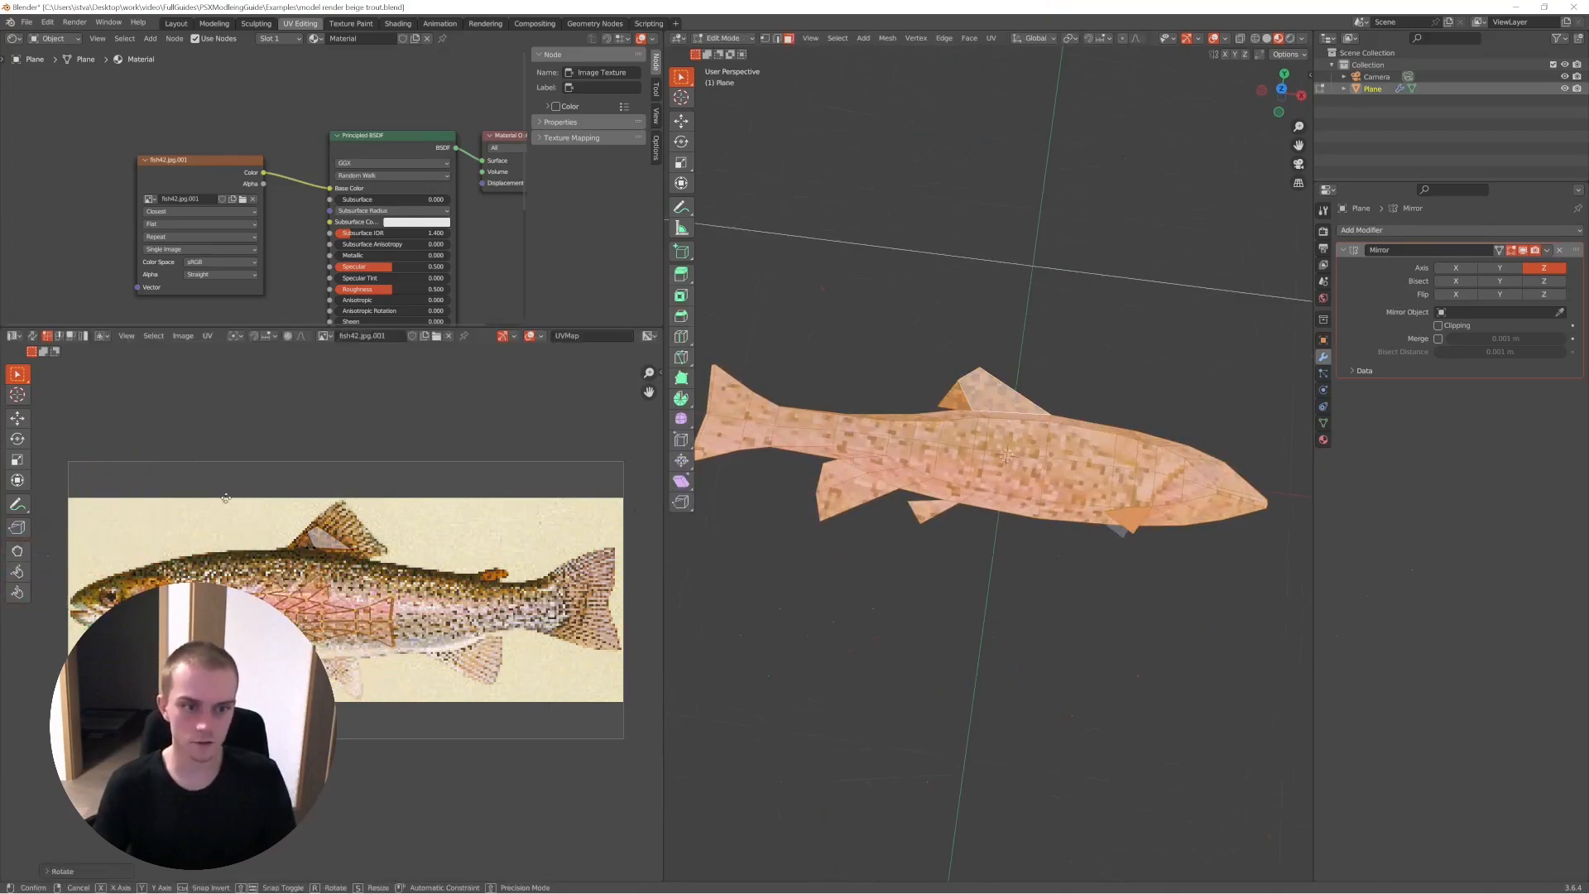
key("g")
left_click(193, 487)
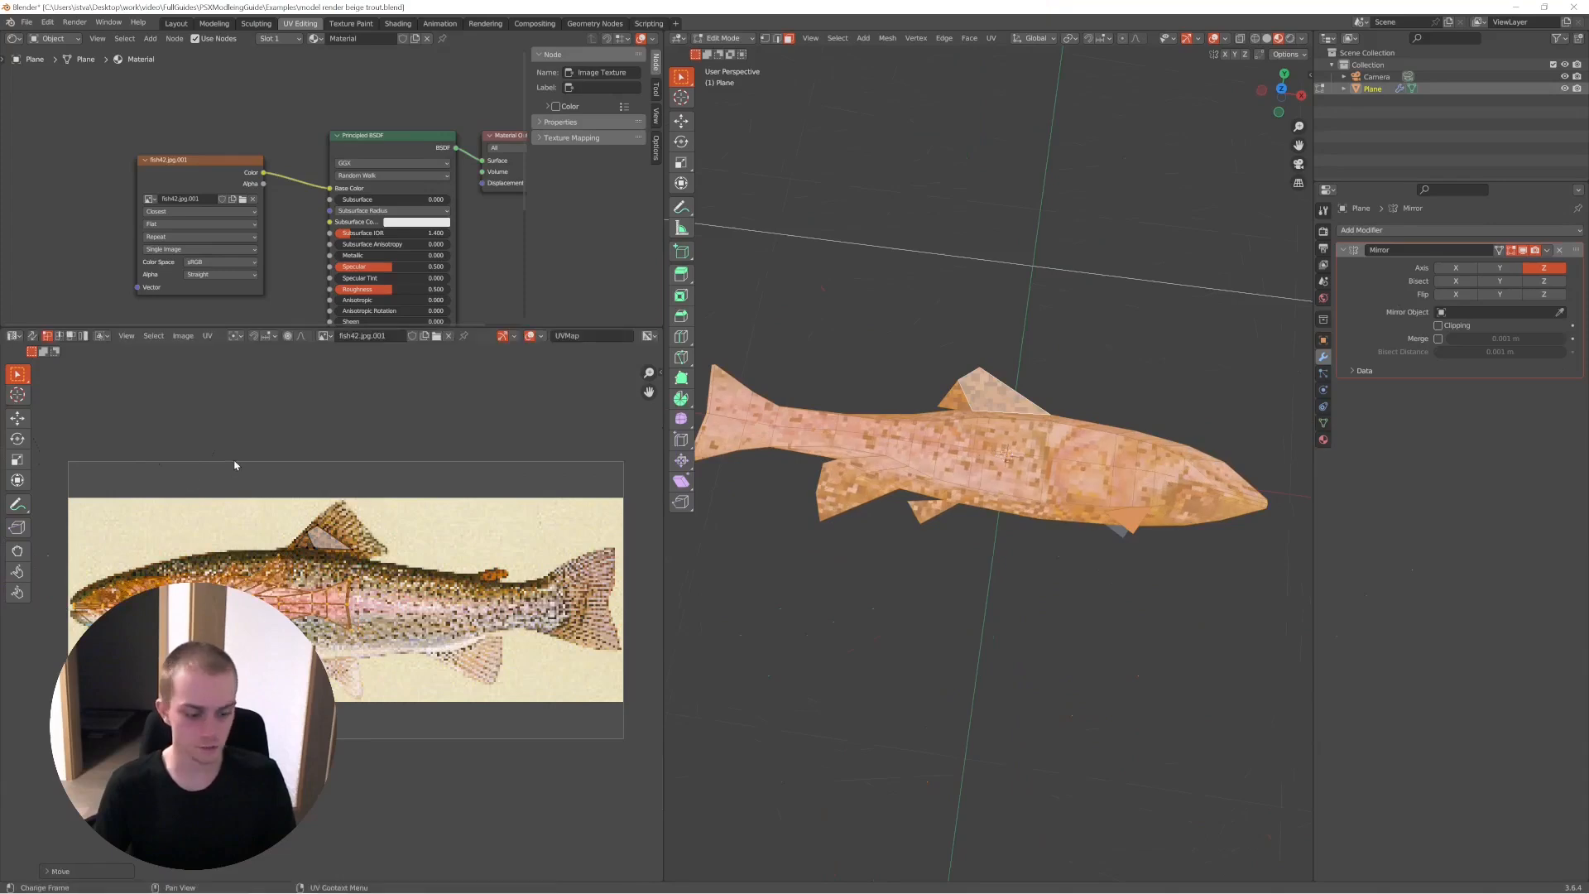
- Flip the body's UV island along Y with a scale of -1 and check the textured trout in Object Mode
type("s-1xy")
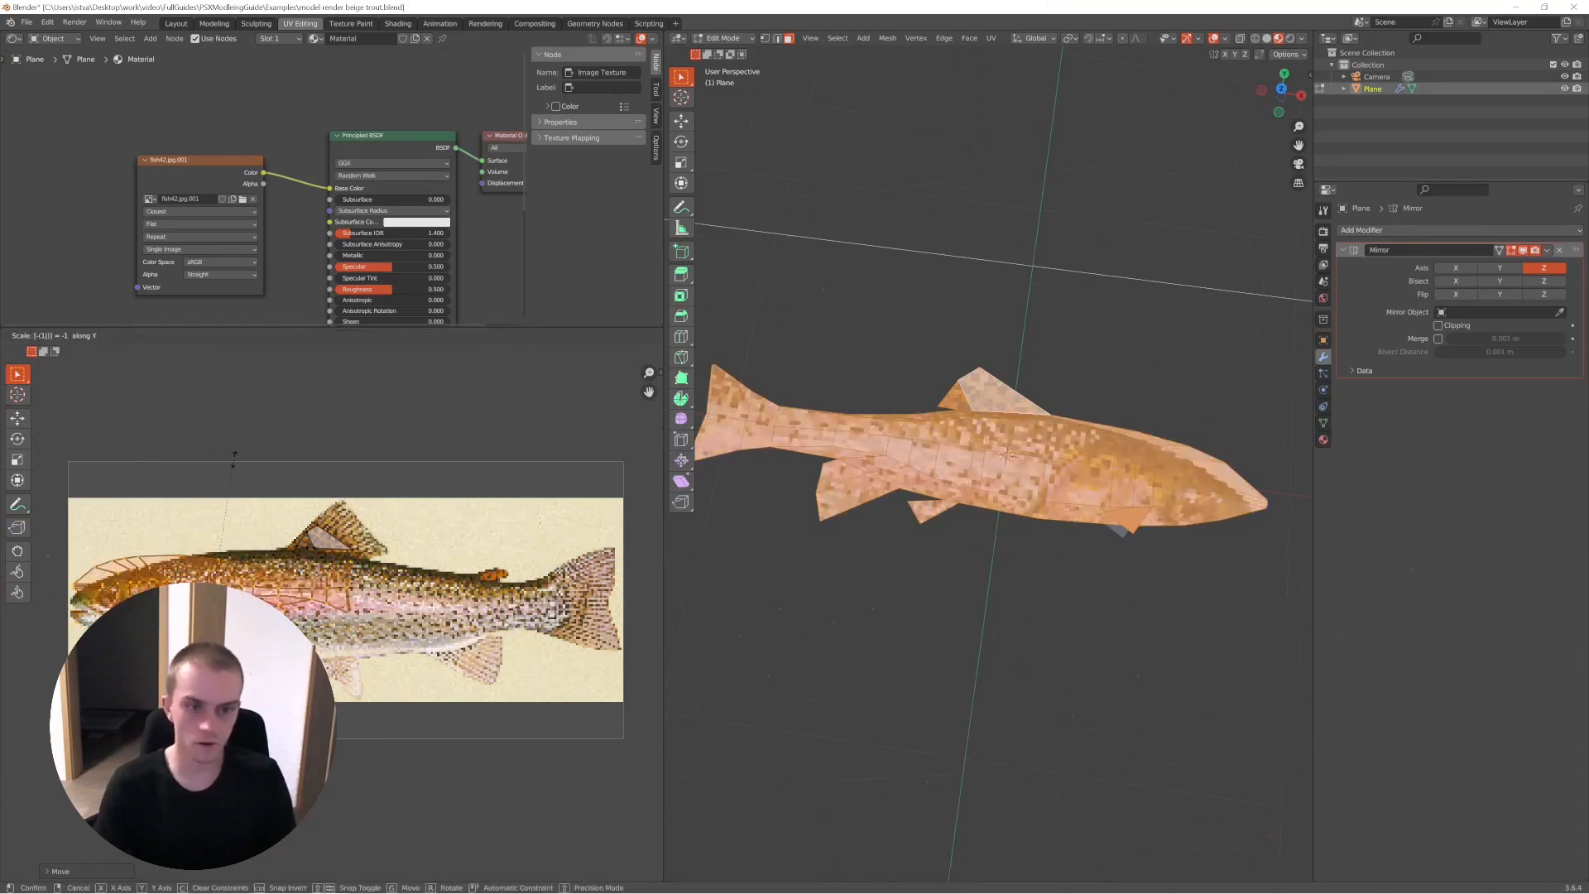
left_click(234, 458)
key("Tab")
middle_click_drag(1018, 539, 1010, 455)
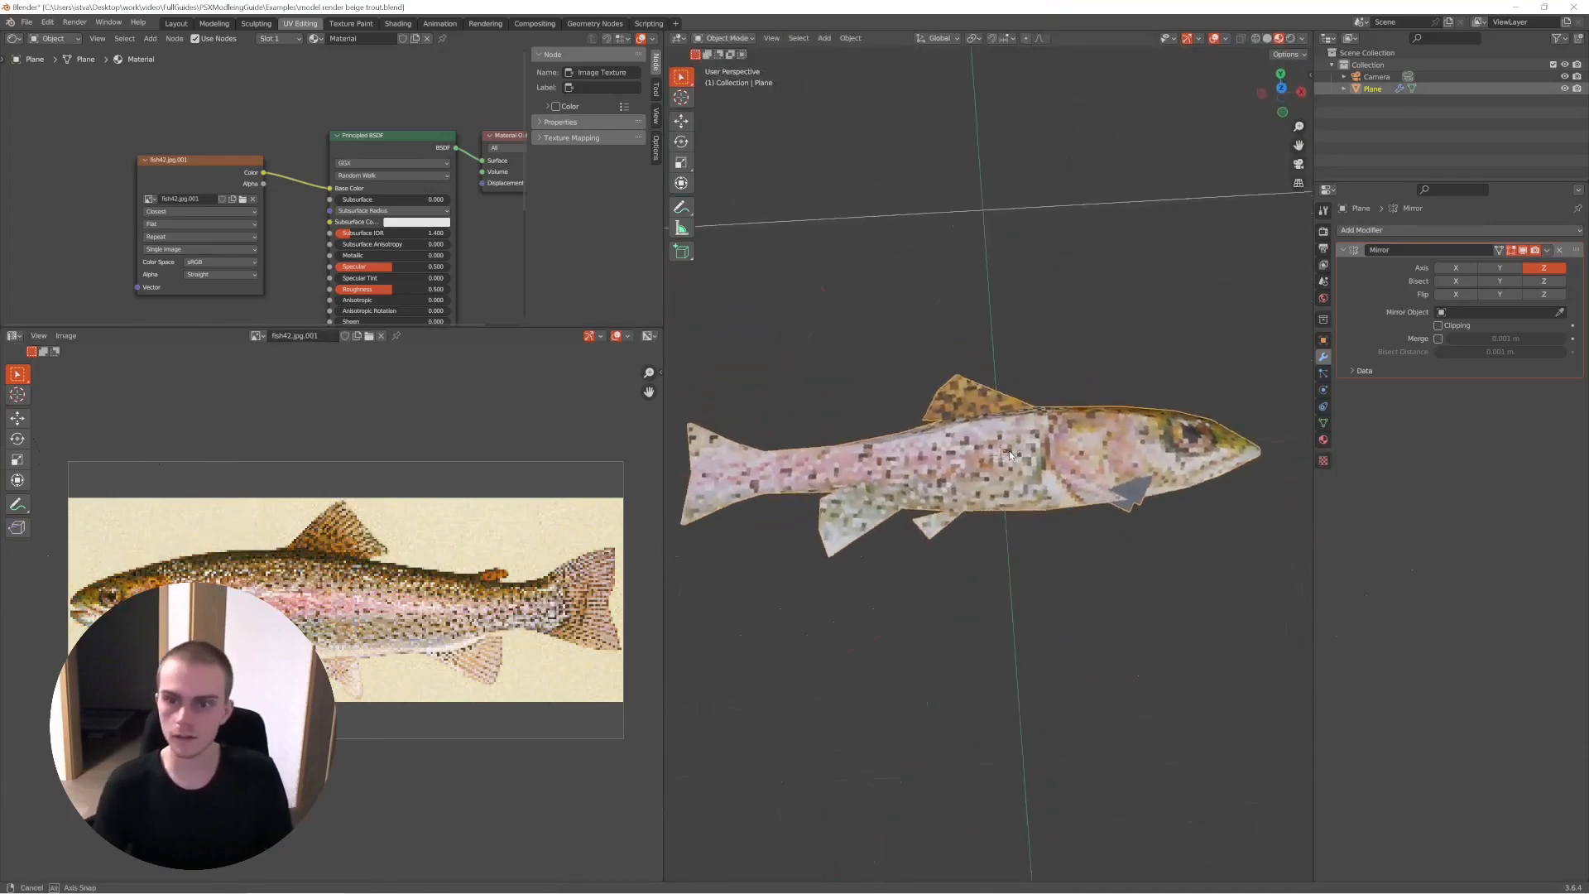
key("Tab")
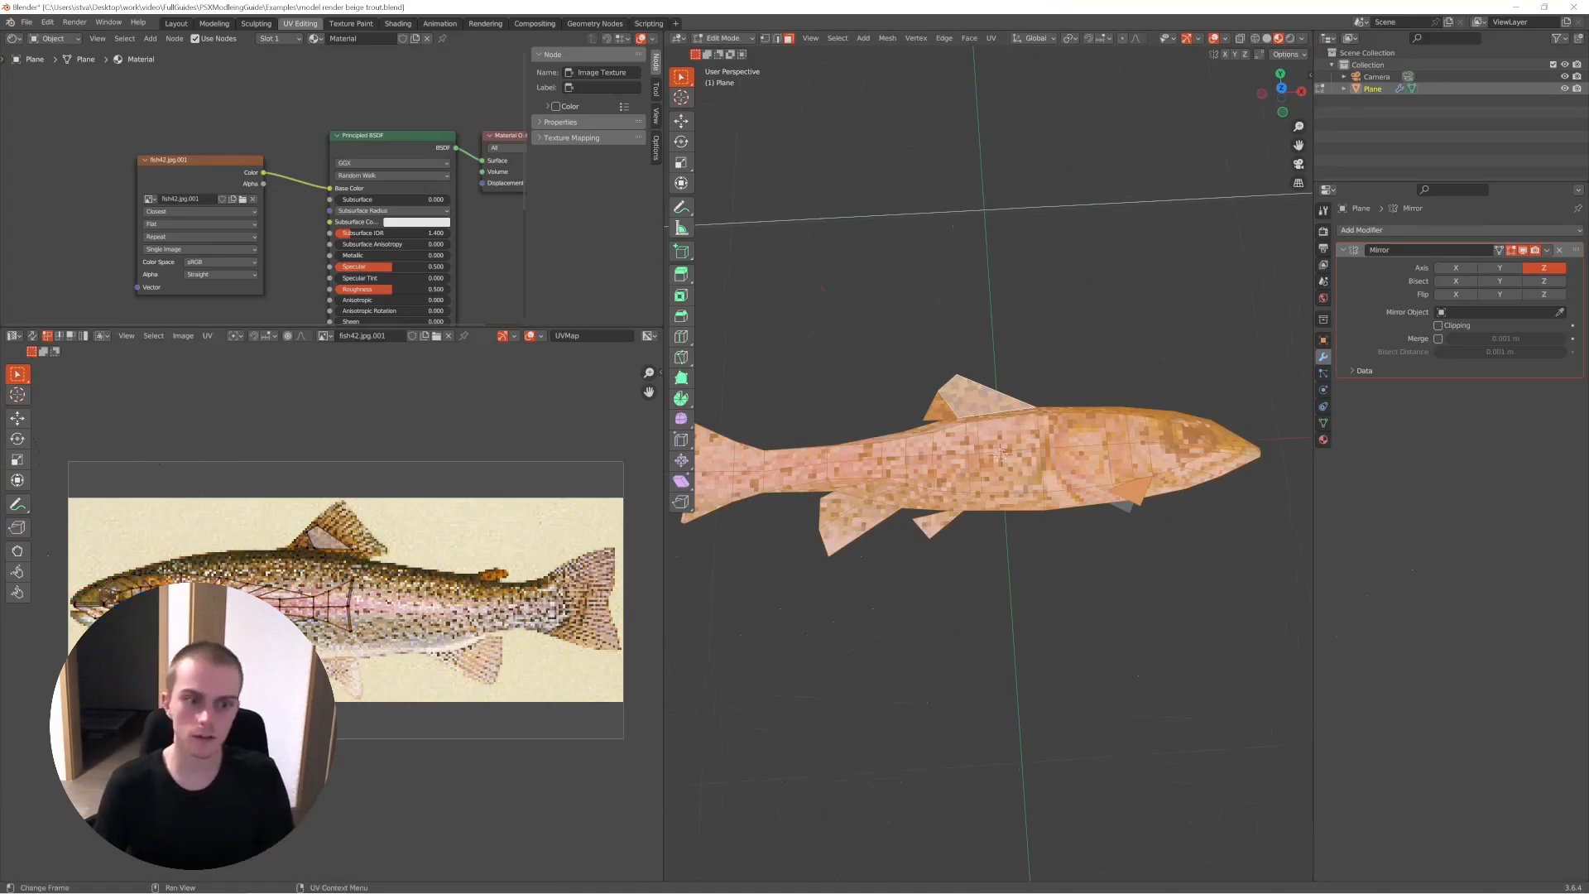
key("Tab")
middle_click_drag(1002, 463, 1064, 596)
key("Tab")
key("alt+a")
middle_click_drag(984, 433, 1000, 466)
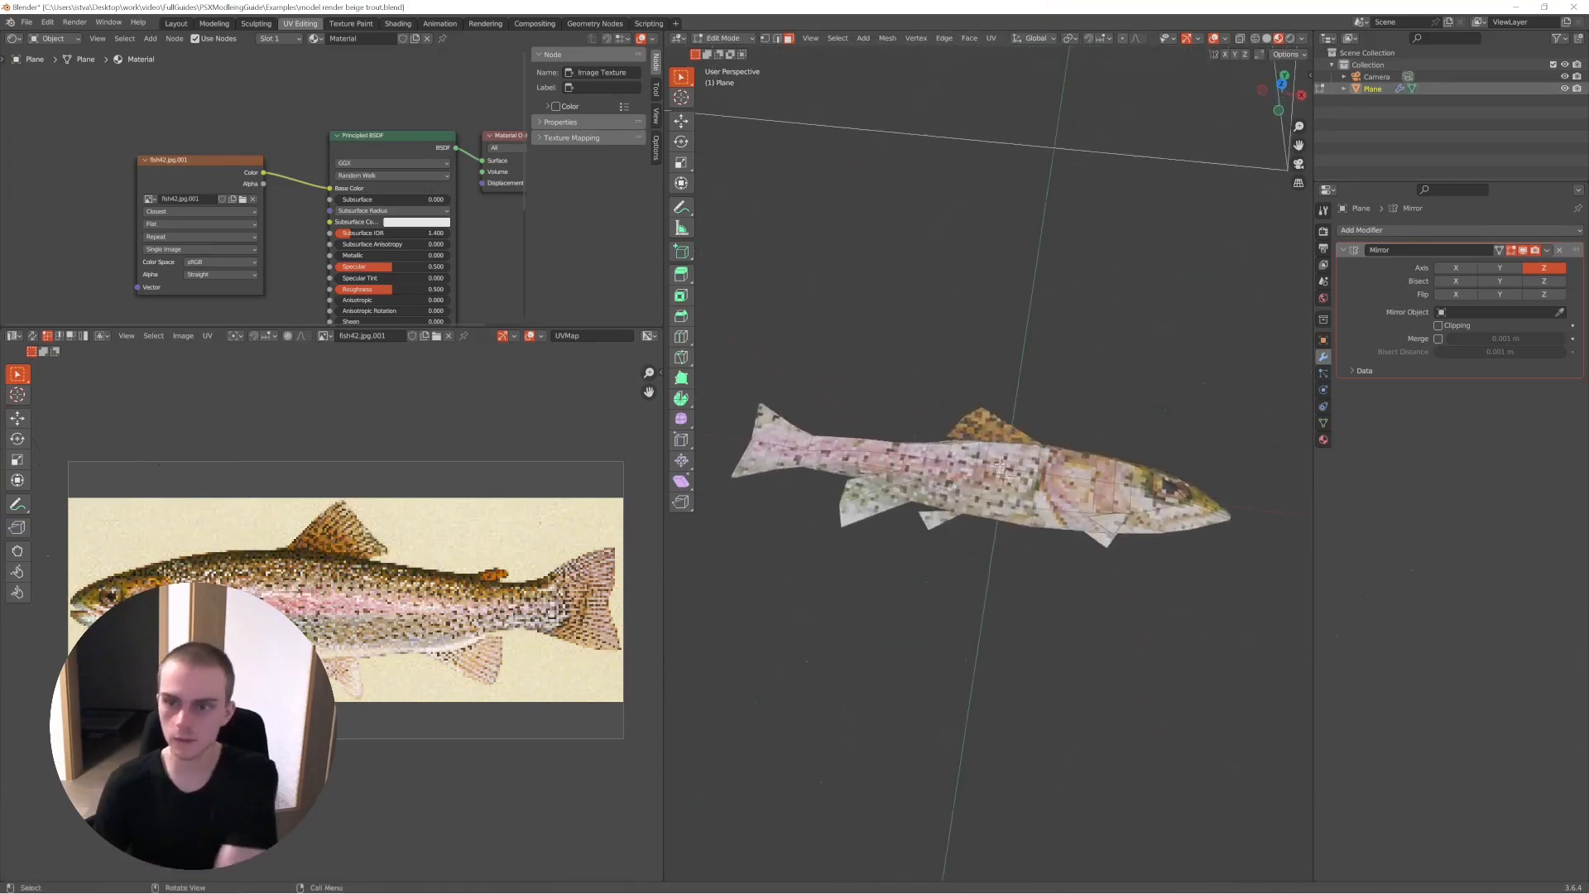
- Undo the last UV changes to the trout's body island
key("a")
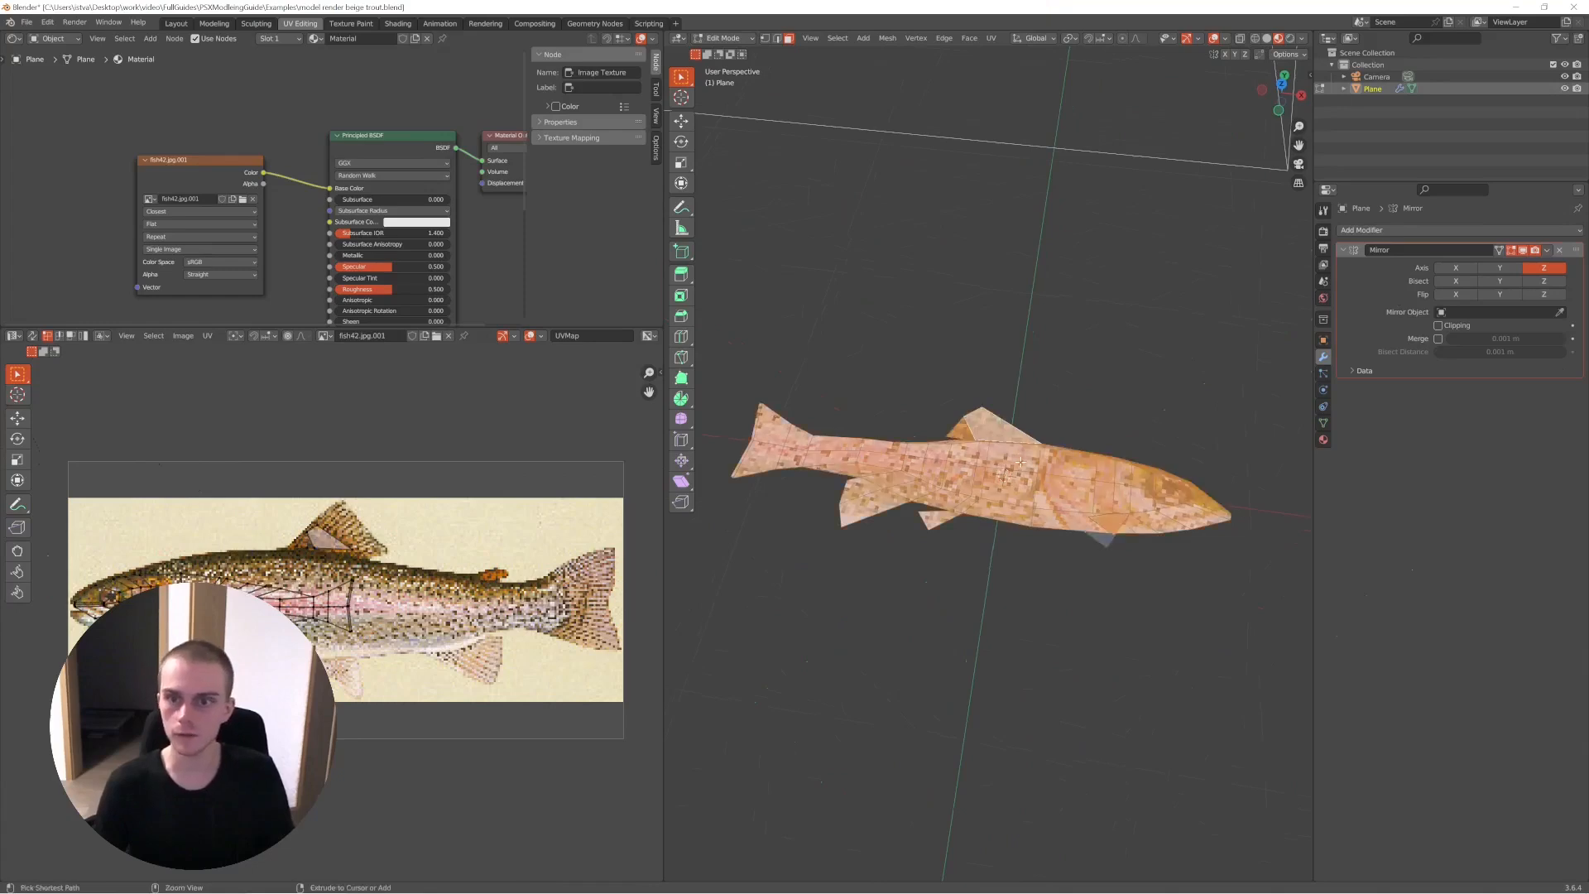
key("ctrl+z")
key("ctrl+z")
key("ctrl+z")
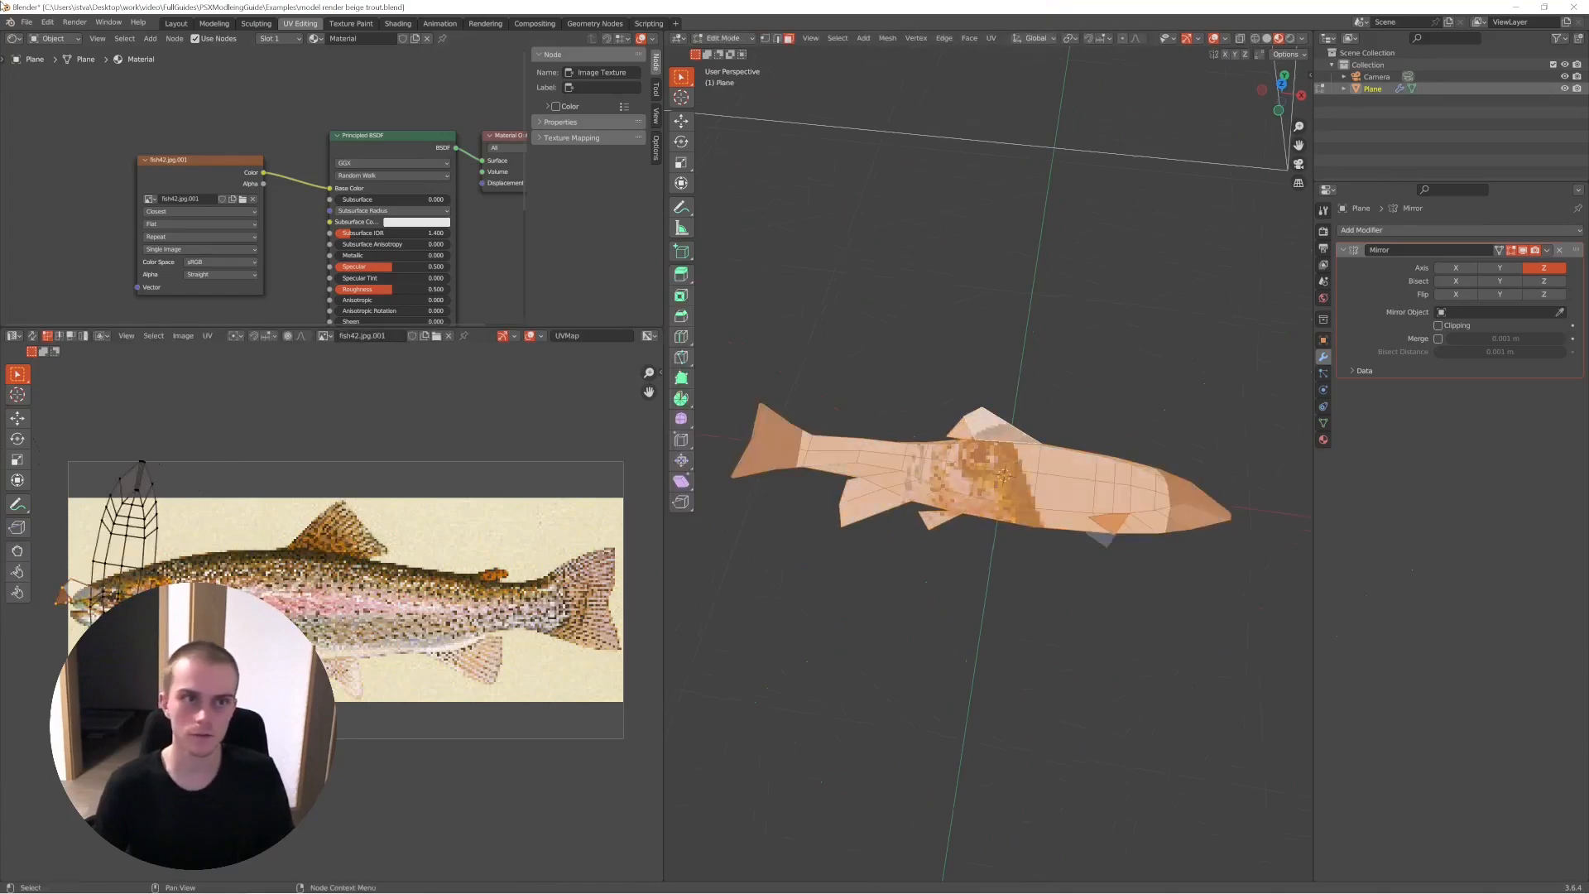
- Close the trout file without saving the changes
left_click(44, 48)
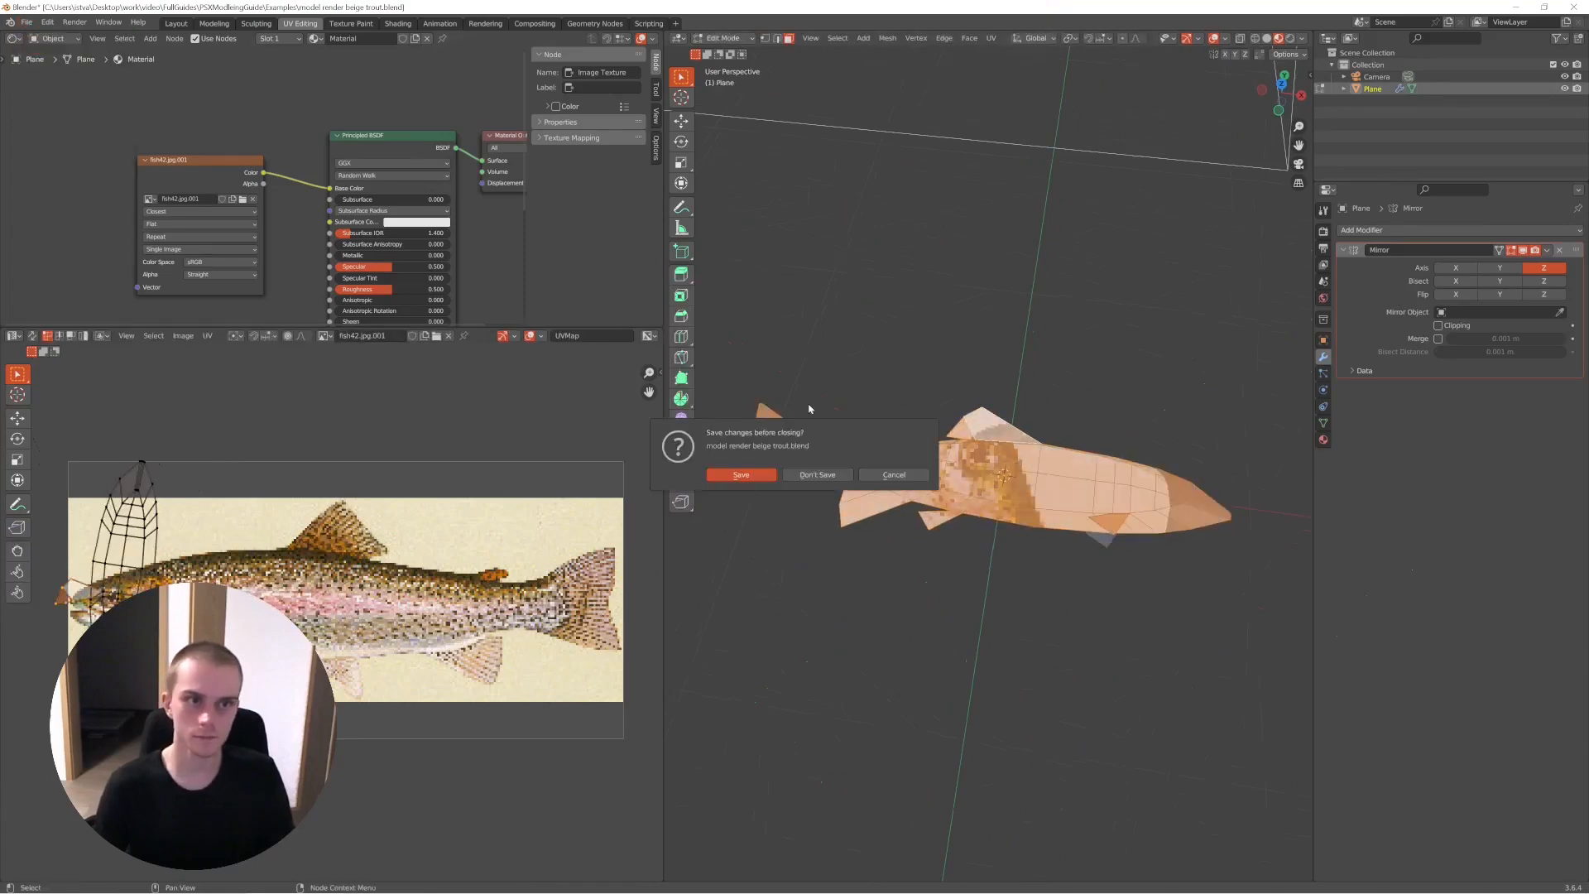
left_click(819, 474)
double_click(707, 139)
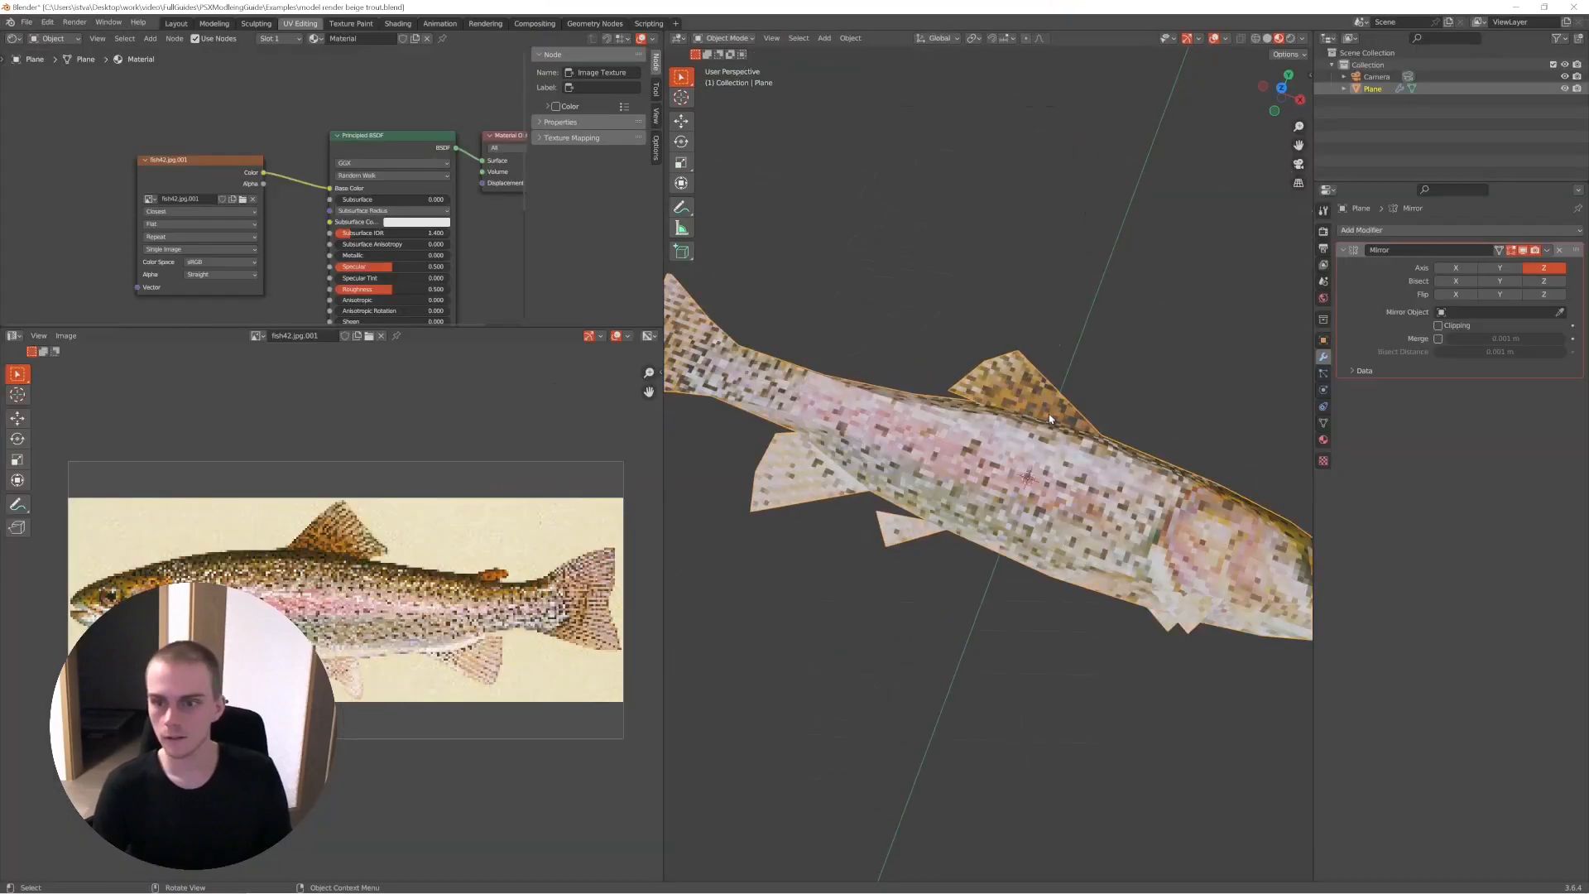
mouse_move(1050, 418)
middle_mouse_down()
mouse_move(1052, 375)
mouse_move(1015, 425)
mouse_move(1199, 500)
mouse_move(1065, 461)
mouse_move(1025, 473)
mouse_move(1043, 447)
middle_mouse_up()
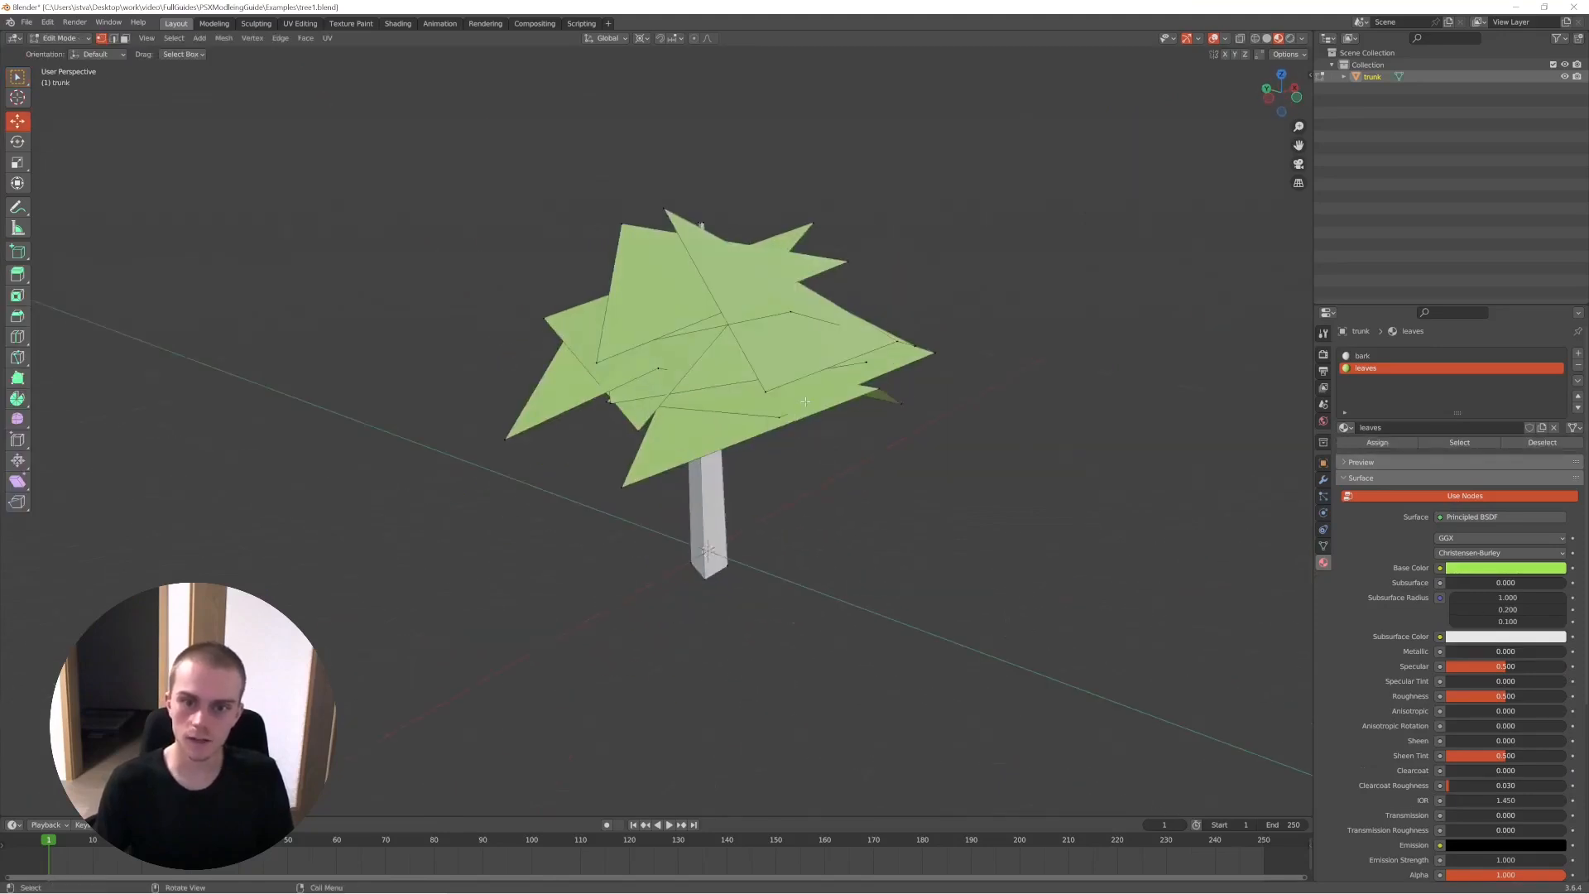
- Add a cylinder for a second trunk and place it on the ground beside the existing tree
key("shift+a")
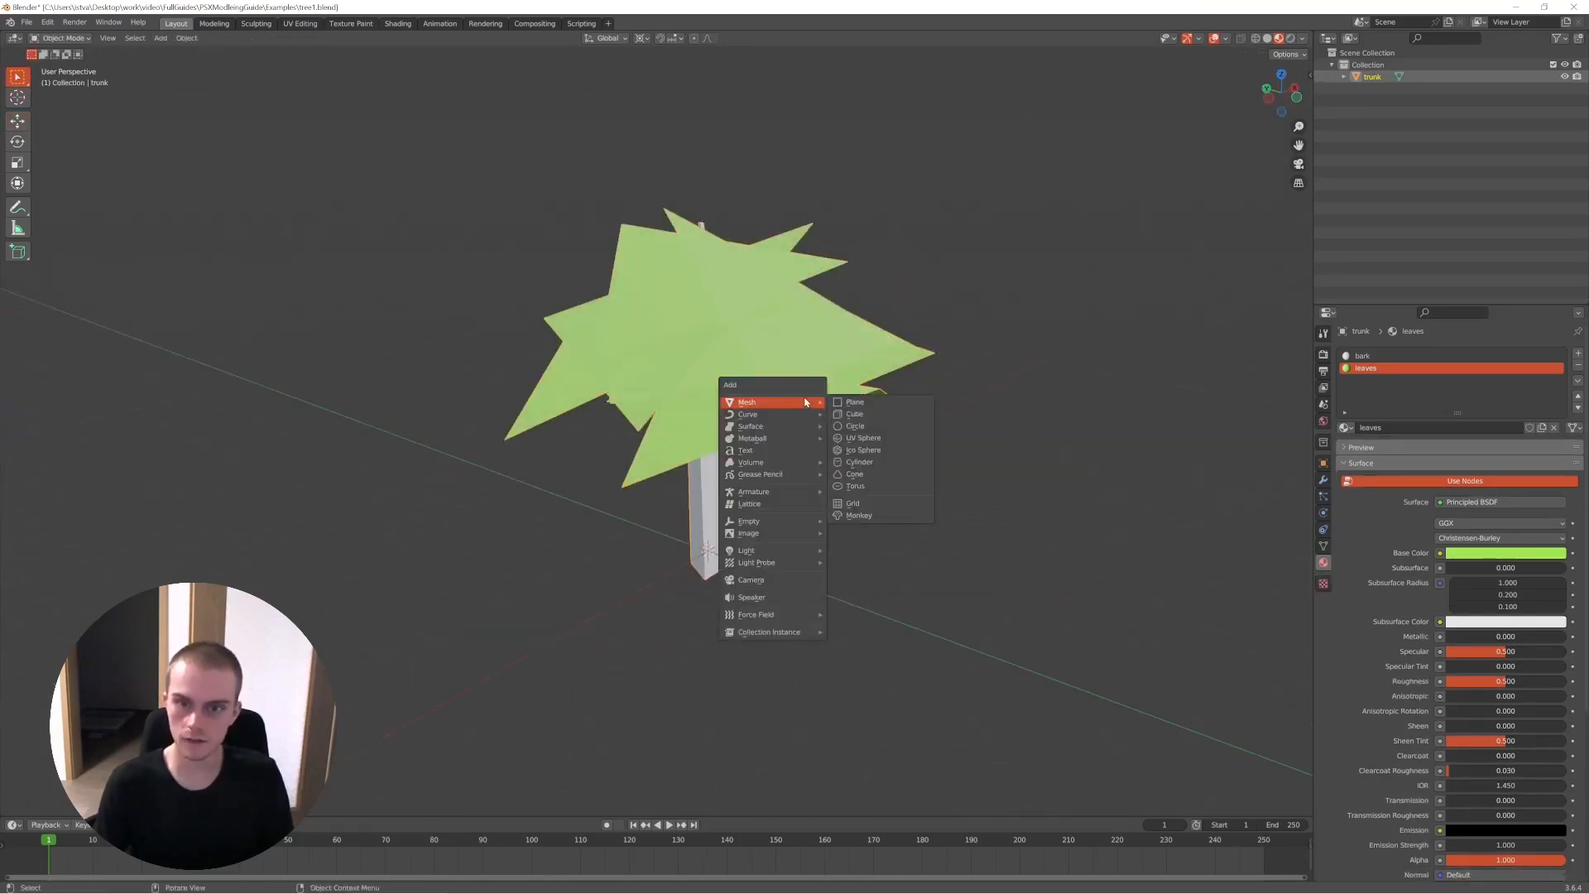
left_click(859, 462)
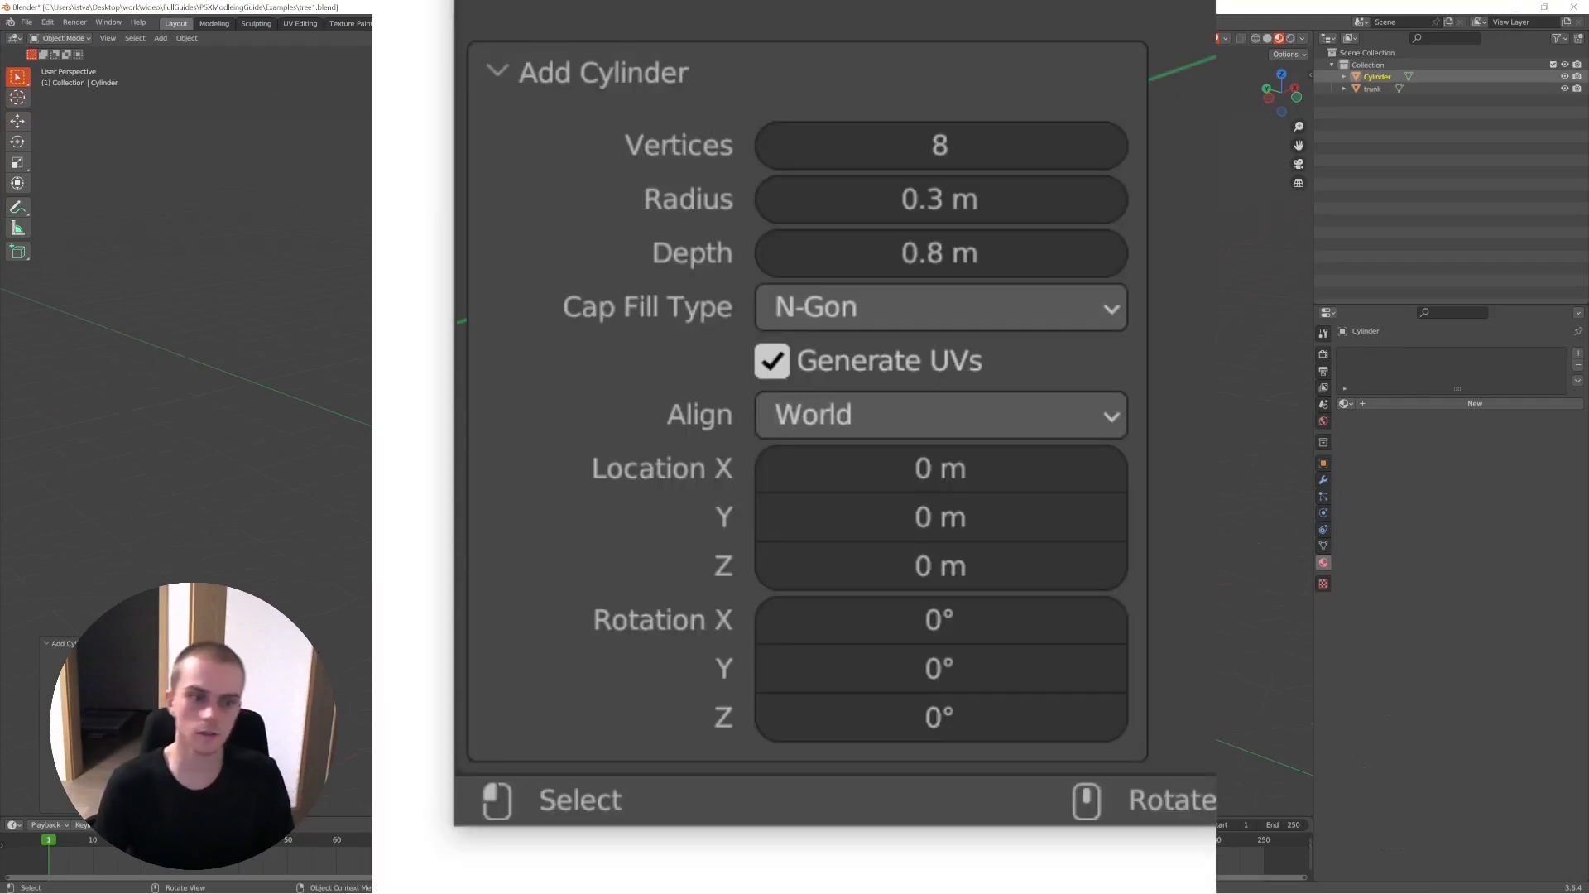
key("Tab")
key("g")
right_click(753, 497)
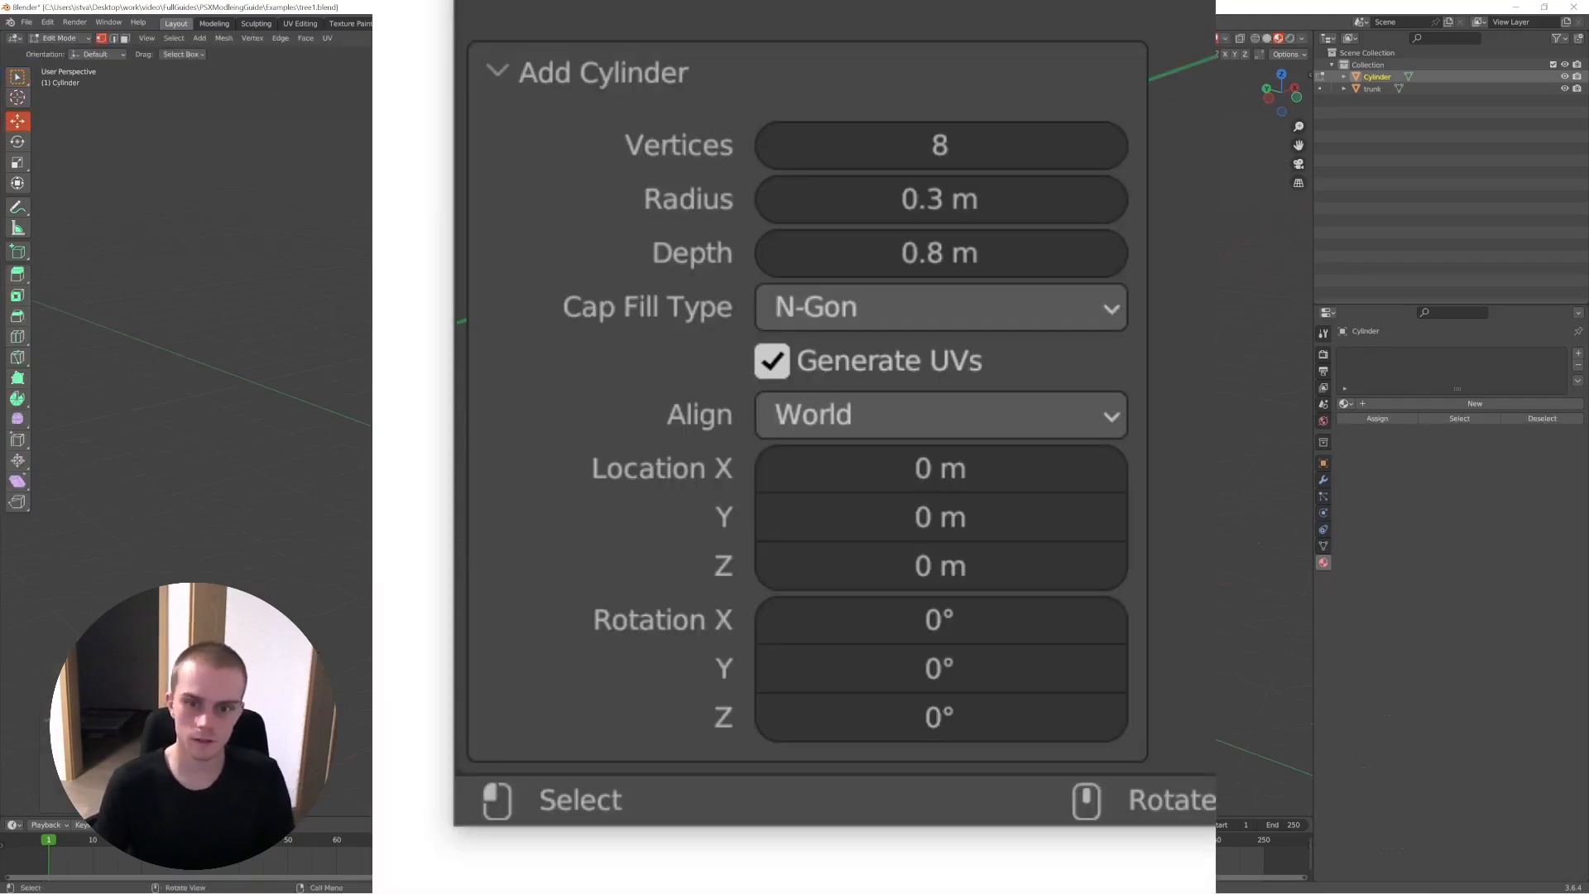
key("g")
left_click(883, 512)
left_click_drag(908, 499, 792, 566)
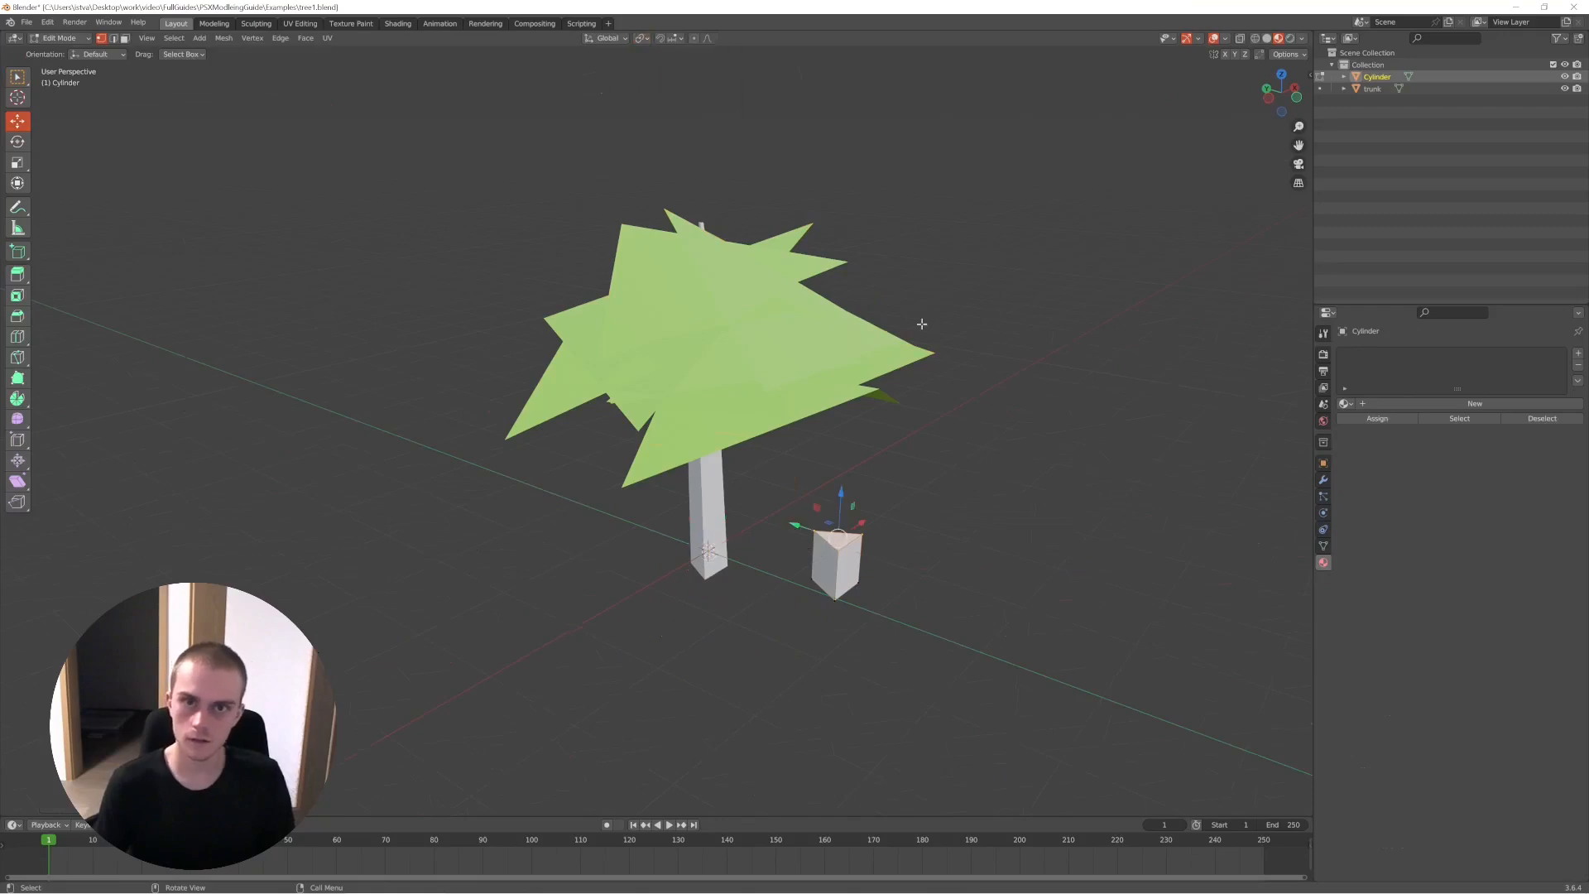
- Extrude the cylinder's top face upward, shrink it and shift it sideways to form a leaning, tapered trunk
key("e")
left_click(936, 197)
key("s")
left_click(875, 325)
key("g")
left_click(922, 323)
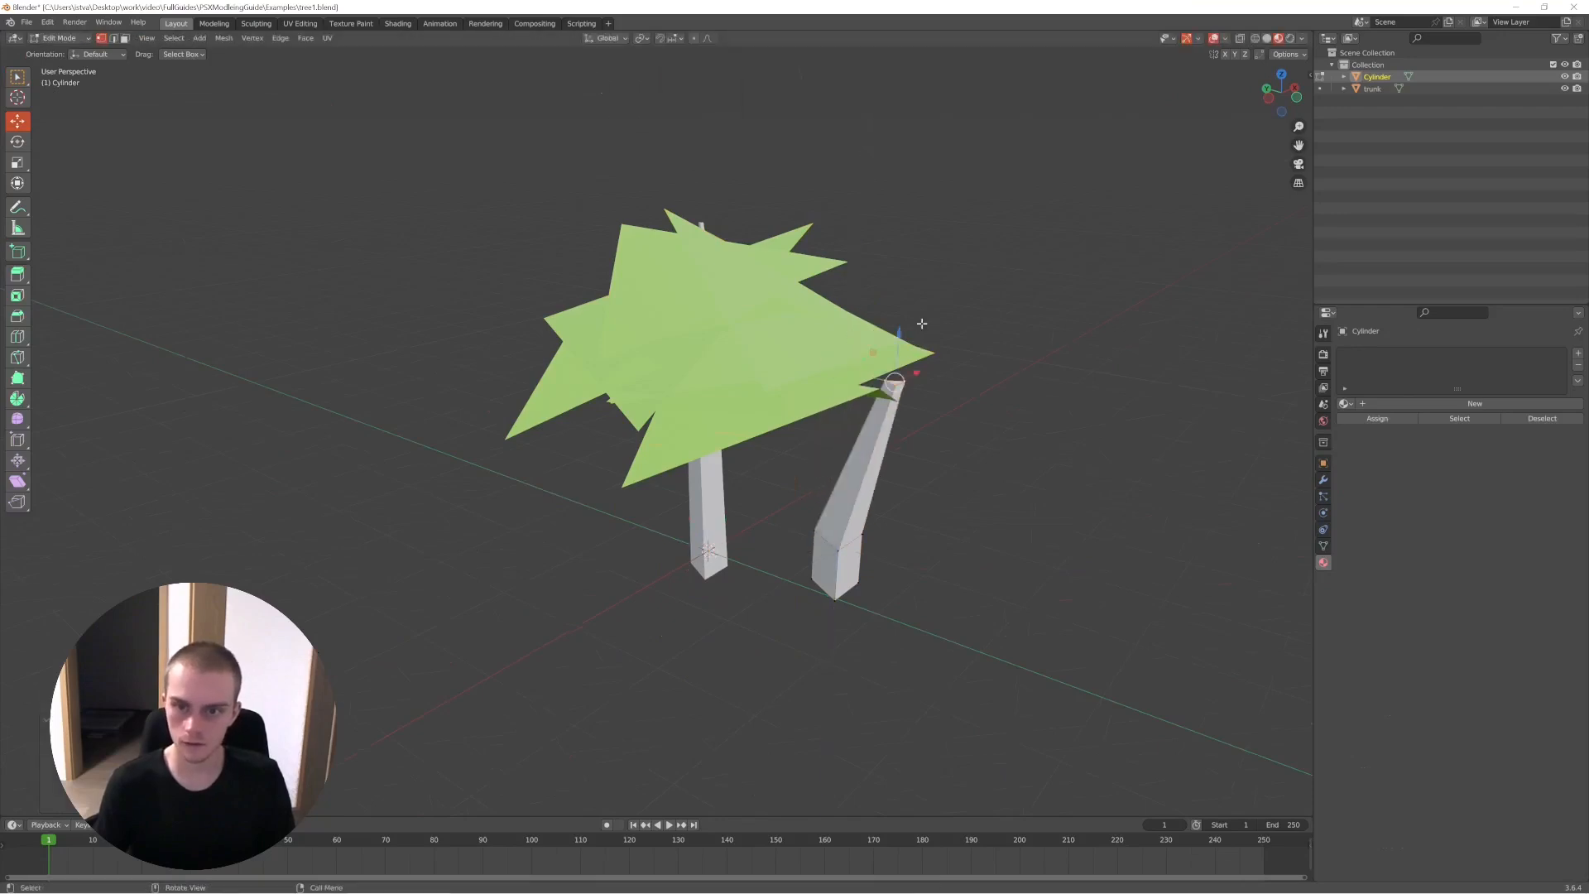
- Extend the new trunk with further narrowing segments, scaling and moving its end to bend it toward a pointed tip
middle_click_drag(789, 554, 915, 266)
middle_click_drag(567, 503, 587, 422)
middle_click_drag(694, 524, 802, 479)
key("s")
left_click(808, 371)
key("g")
left_click(834, 344)
key("s")
left_click(805, 355)
middle_click_drag(806, 355, 758, 316)
mouse_move(818, 442)
middle_mouse_down()
mouse_move(845, 461)
mouse_move(799, 430)
middle_mouse_up()
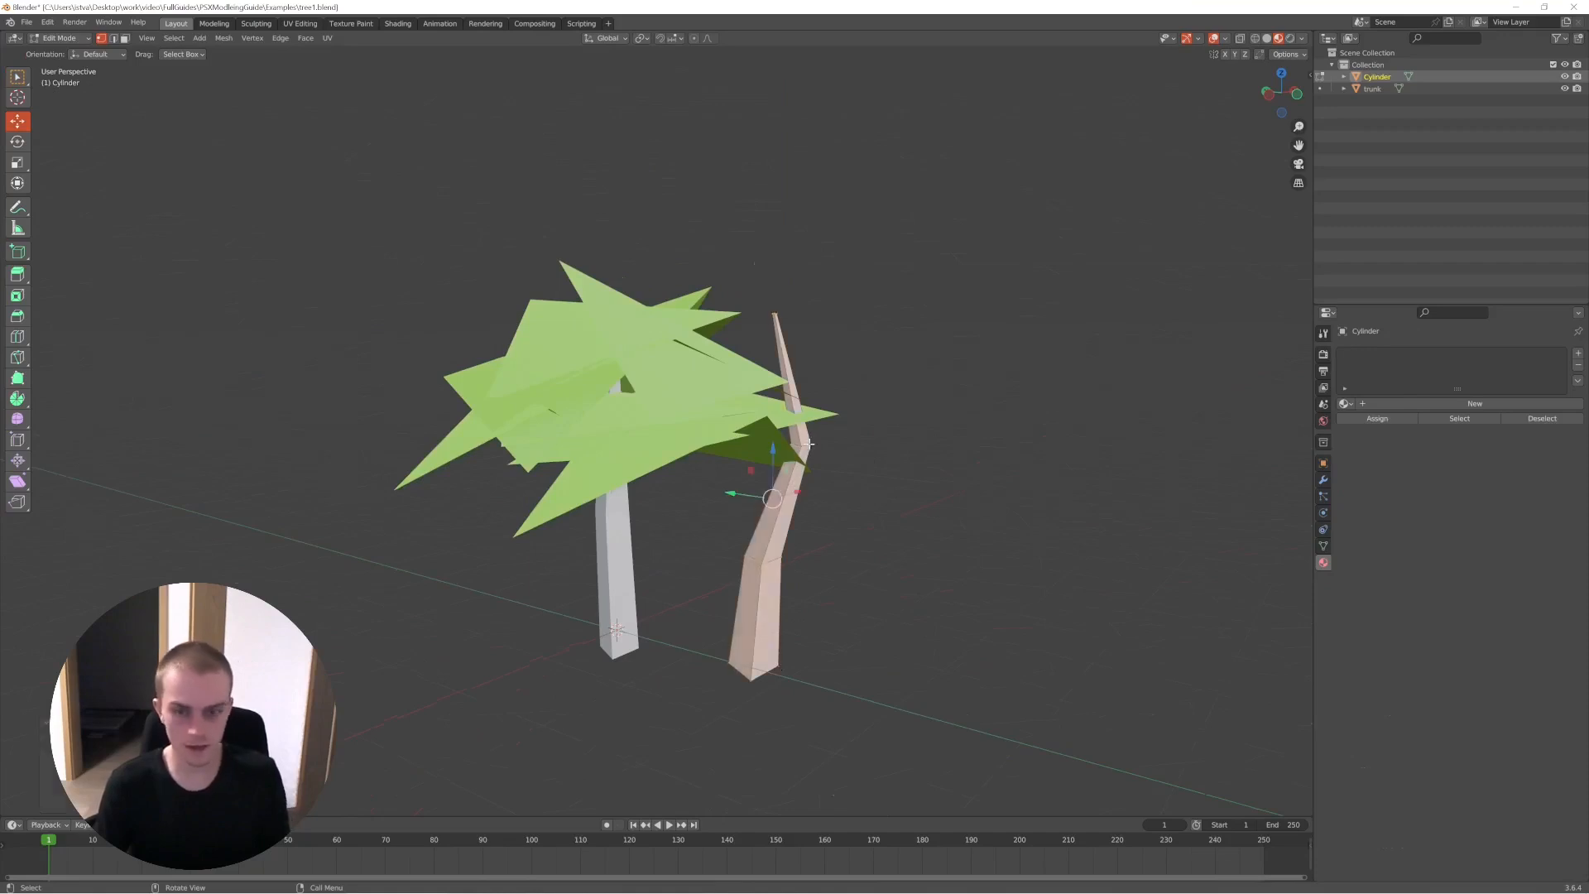
- Duplicate the new trunk's geometry, then rotate, shrink and move the copy to the upper trunk as a branch
key("shift+d")
left_click(937, 256)
key("r")
left_click(1023, 326)
key("s")
left_click(919, 333)
key("g")
key("z")
- Adjust the branch's position and vertices so that it joins the upper part of the new trunk
key("z")
key("z")
left_click(855, 390)
key("g")
middle_click_drag(855, 391, 770, 485)
left_click(857, 485)
key("shift+z")
scroll(827, 465, "up", 4)
key("g")
left_click(858, 465)
mouse_move(862, 470)
middle_mouse_down()
mouse_move(892, 383)
mouse_move(954, 439)
mouse_move(640, 440)
mouse_move(703, 437)
mouse_move(837, 385)
mouse_move(494, 373)
middle_mouse_up()
key("z")
left_click(1050, 390)
left_click(604, 445)
key("g")
left_click(598, 444)
- Add a plane for foliage to the new tree and move its vertices into an irregular leaf shape
key("Tab")
left_click(515, 381)
left_click(656, 499)
key("Tab")
key("shift+a")
left_click(694, 480)
key("Tab")
key("Tab")
key("g")
left_click(863, 212)
mouse_move(819, 356)
middle_mouse_down()
mouse_move(803, 414)
mouse_move(792, 350)
middle_mouse_up()
key("g")
left_click(789, 294)
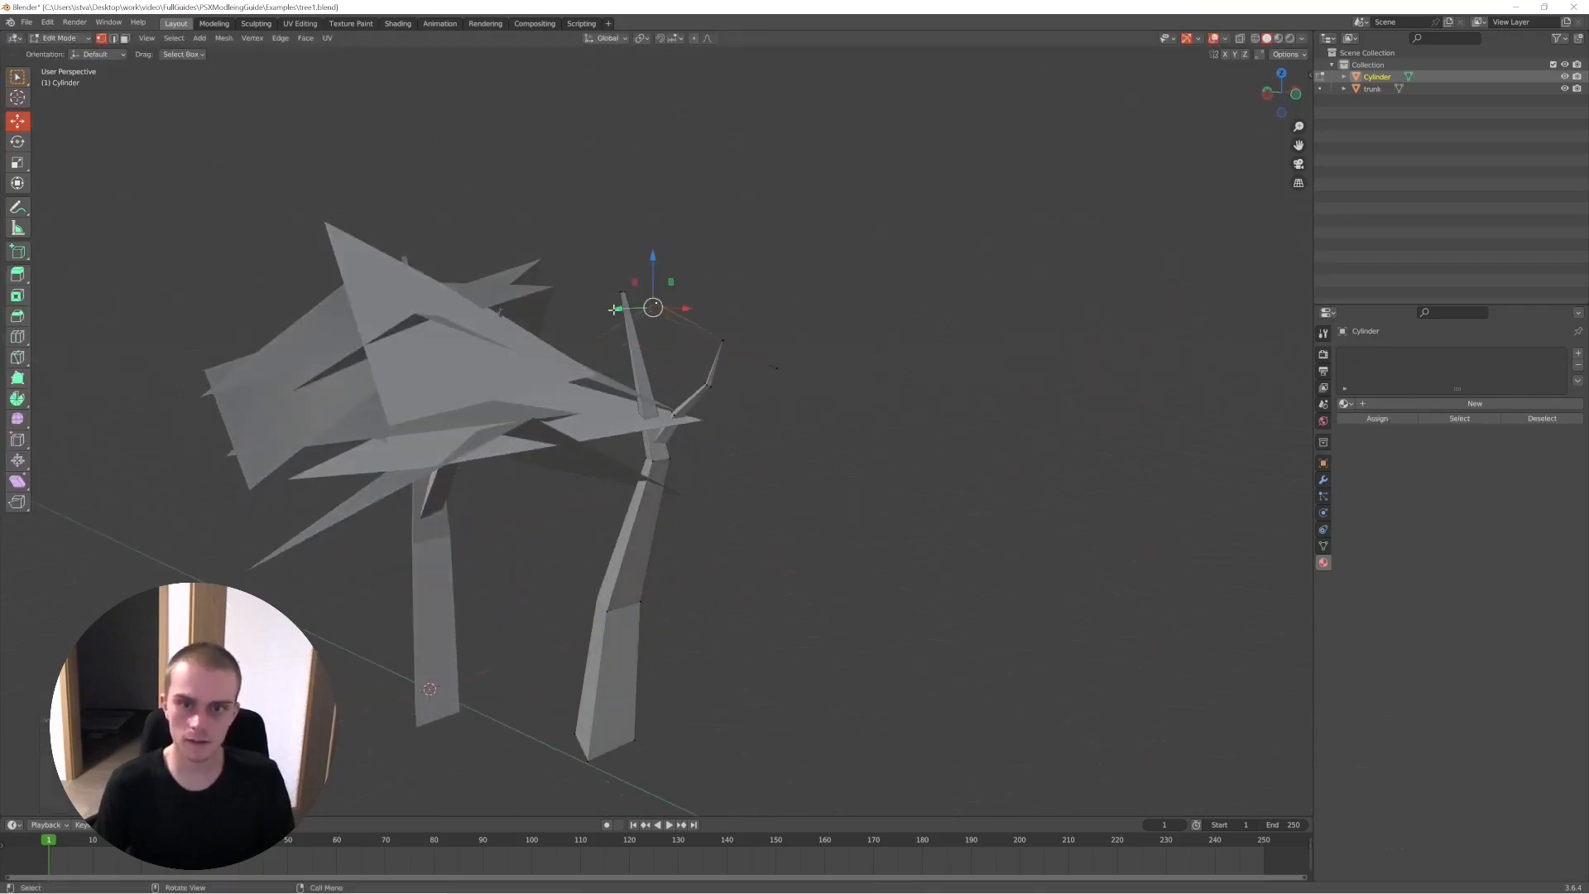
- Select the linked leaf piece, rotate it freely, and place a duplicate at a different angle around the branches
middle_click_drag(509, 319, 892, 337)
key("a")
key("alt+a")
key("l")
key("r")
key("r")
key("r")
key("shift+d")
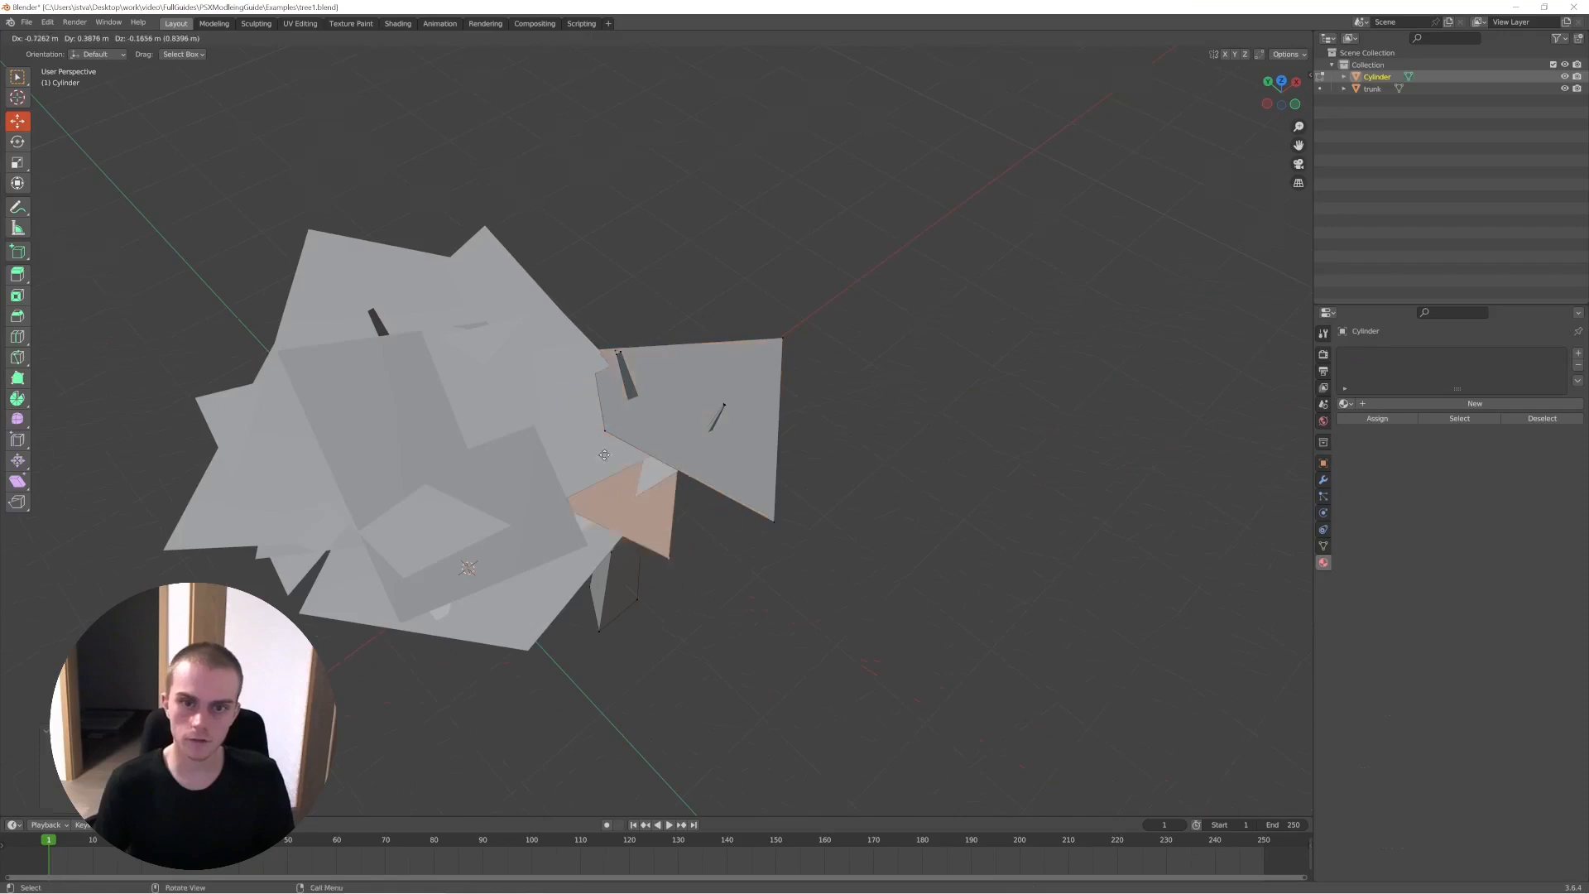
left_click(823, 316)
key("r")
key("r")
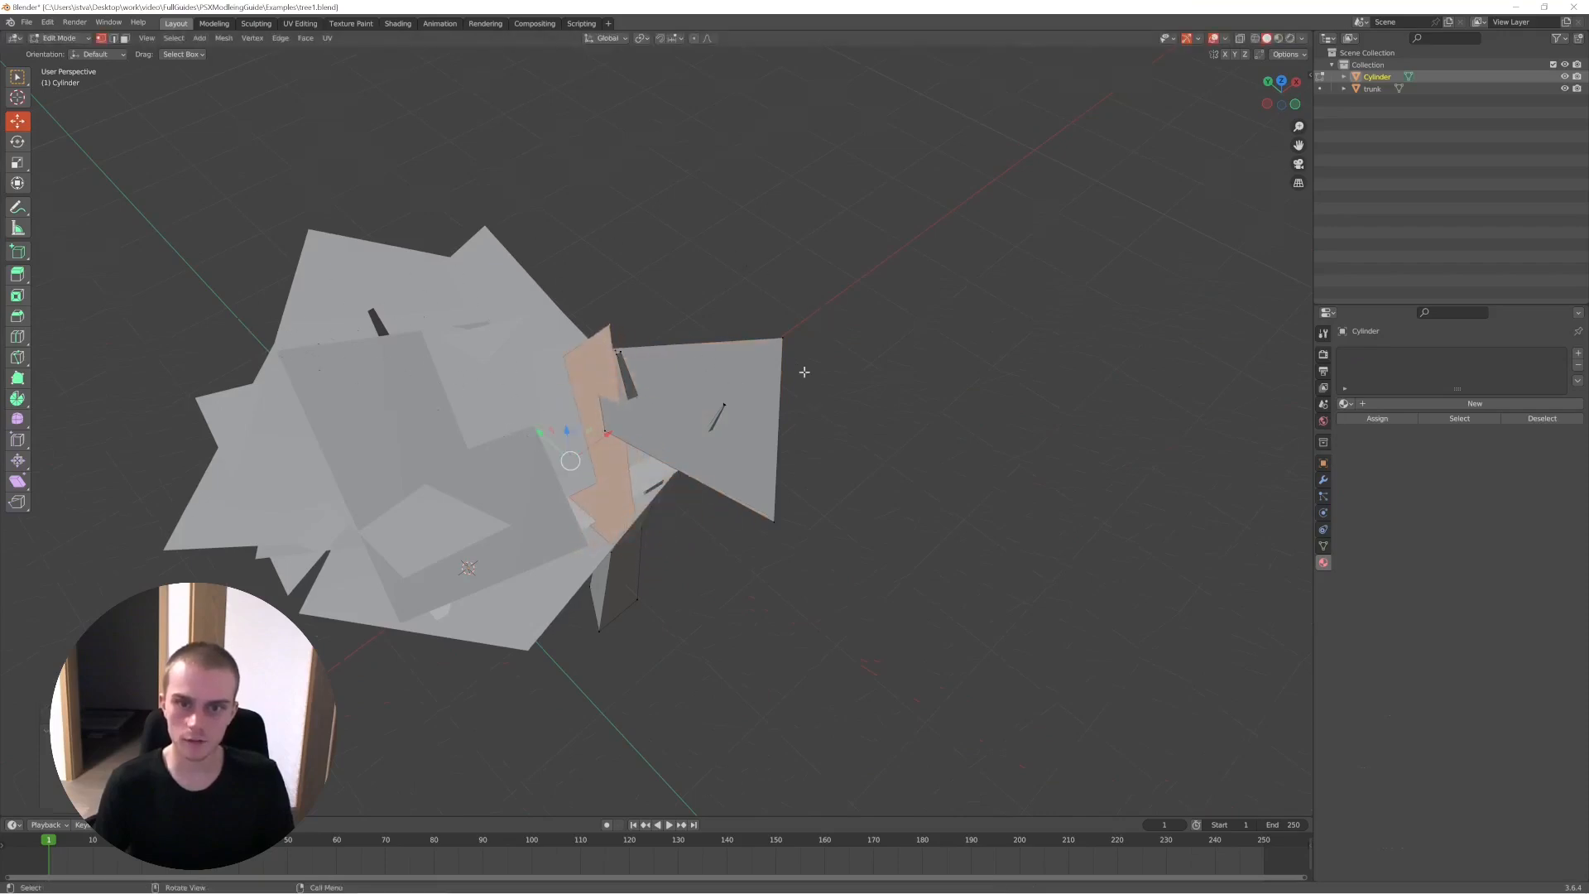
left_click(820, 316)
- Return to Object Mode and delete the practice tree
middle_click_drag(820, 317, 787, 311)
key("Tab")
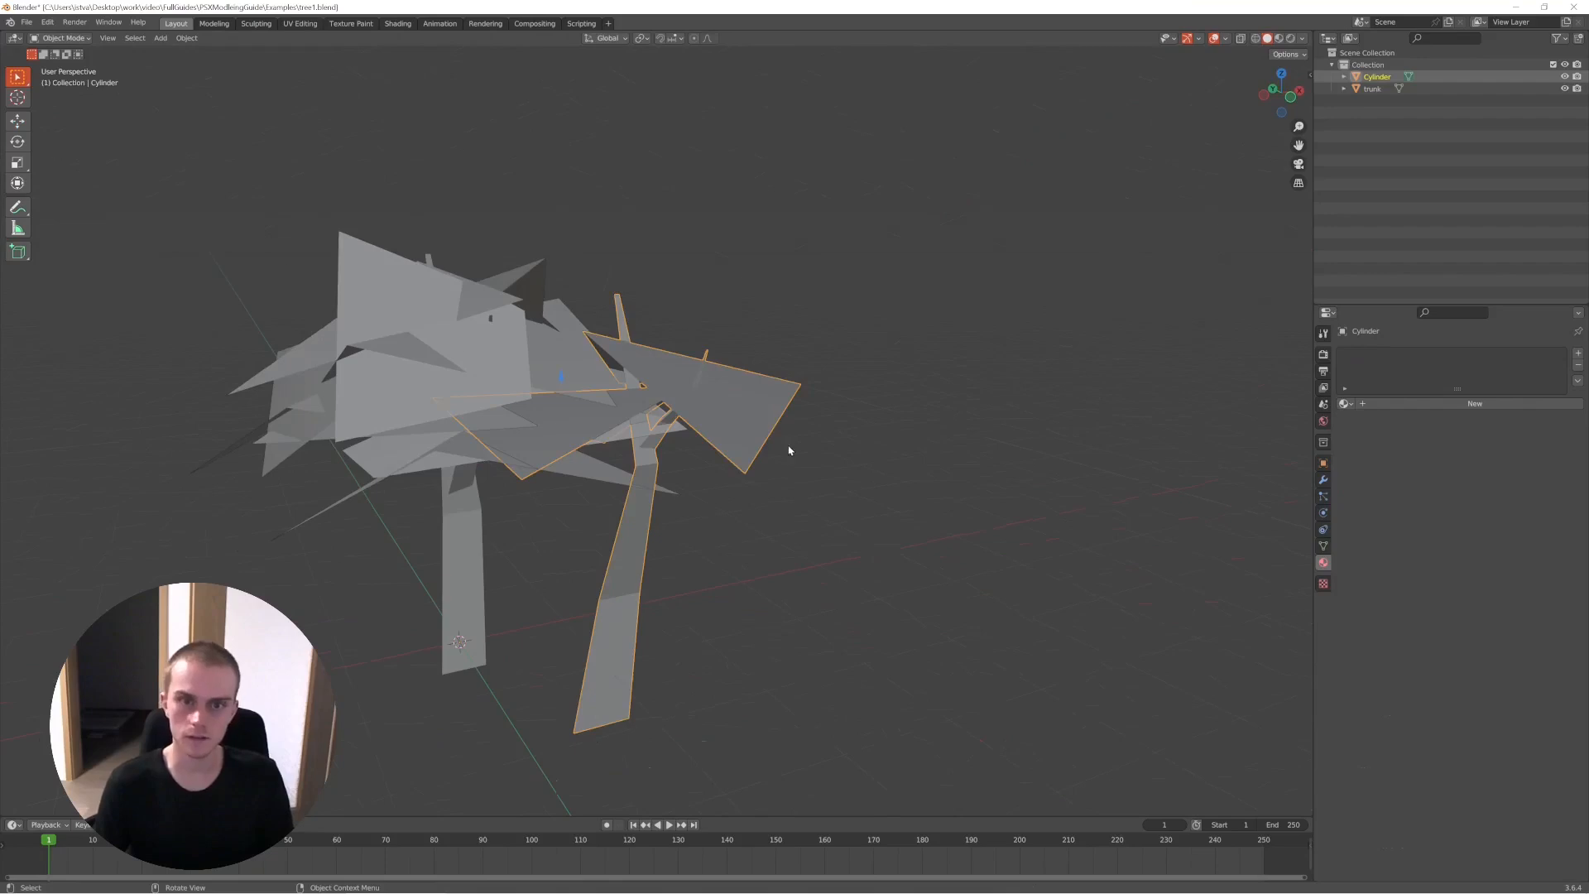
key("Delete")
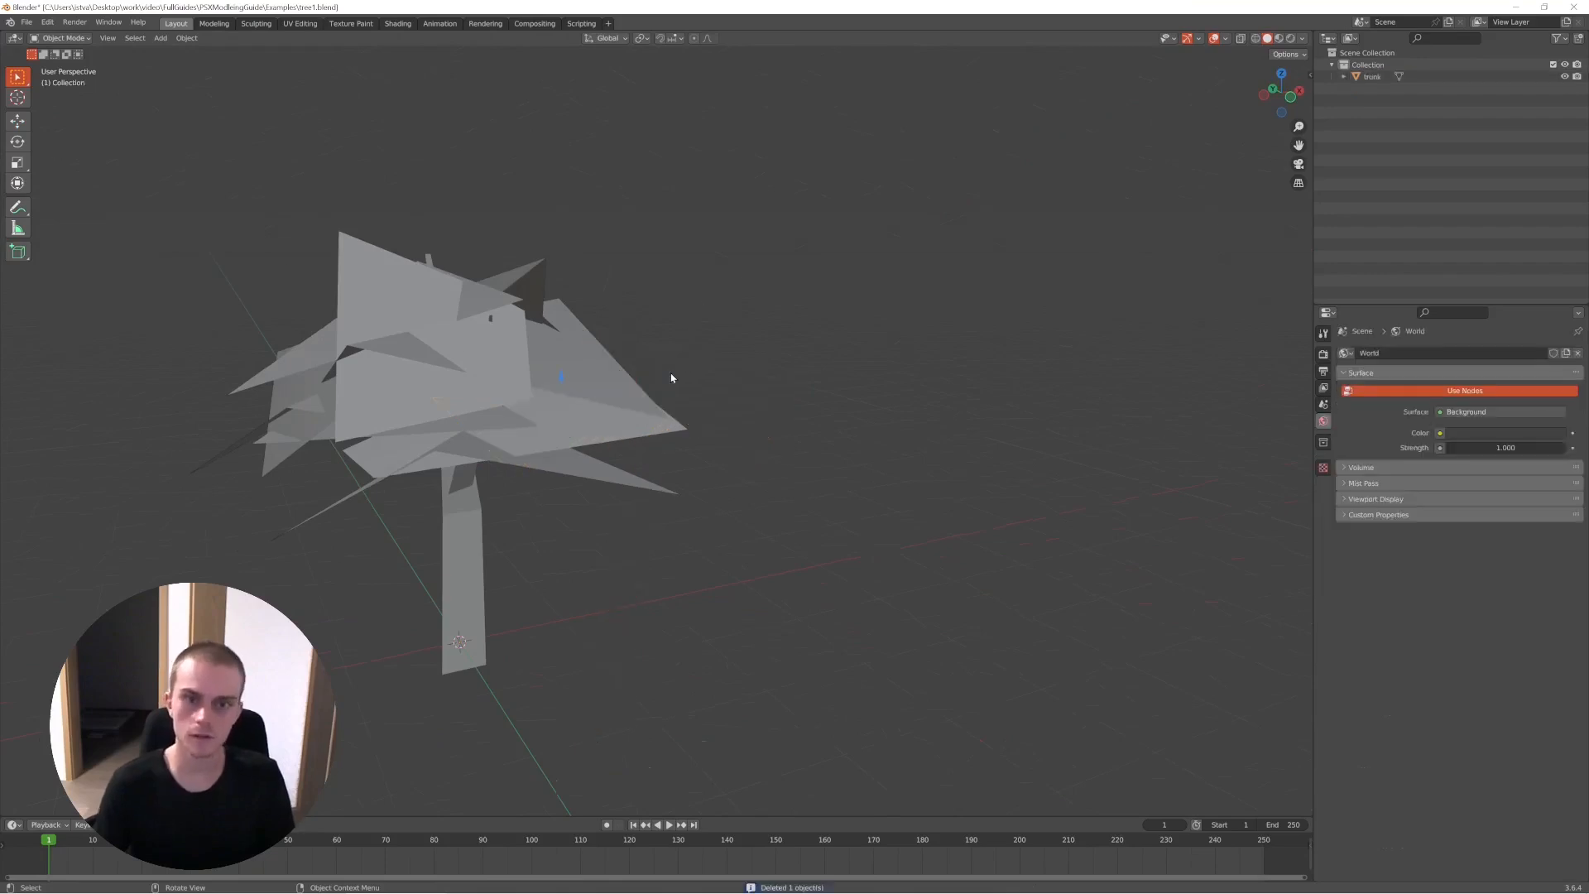
- Open the original tree's mesh in Edit Mode and turn on the Statistics overlay in the viewport
left_click(559, 380)
key("Tab")
key("a")
middle_click_drag(544, 384, 766, 337, "shift")
key("alt+a")
key("a")
scroll(741, 390, "up", 1)
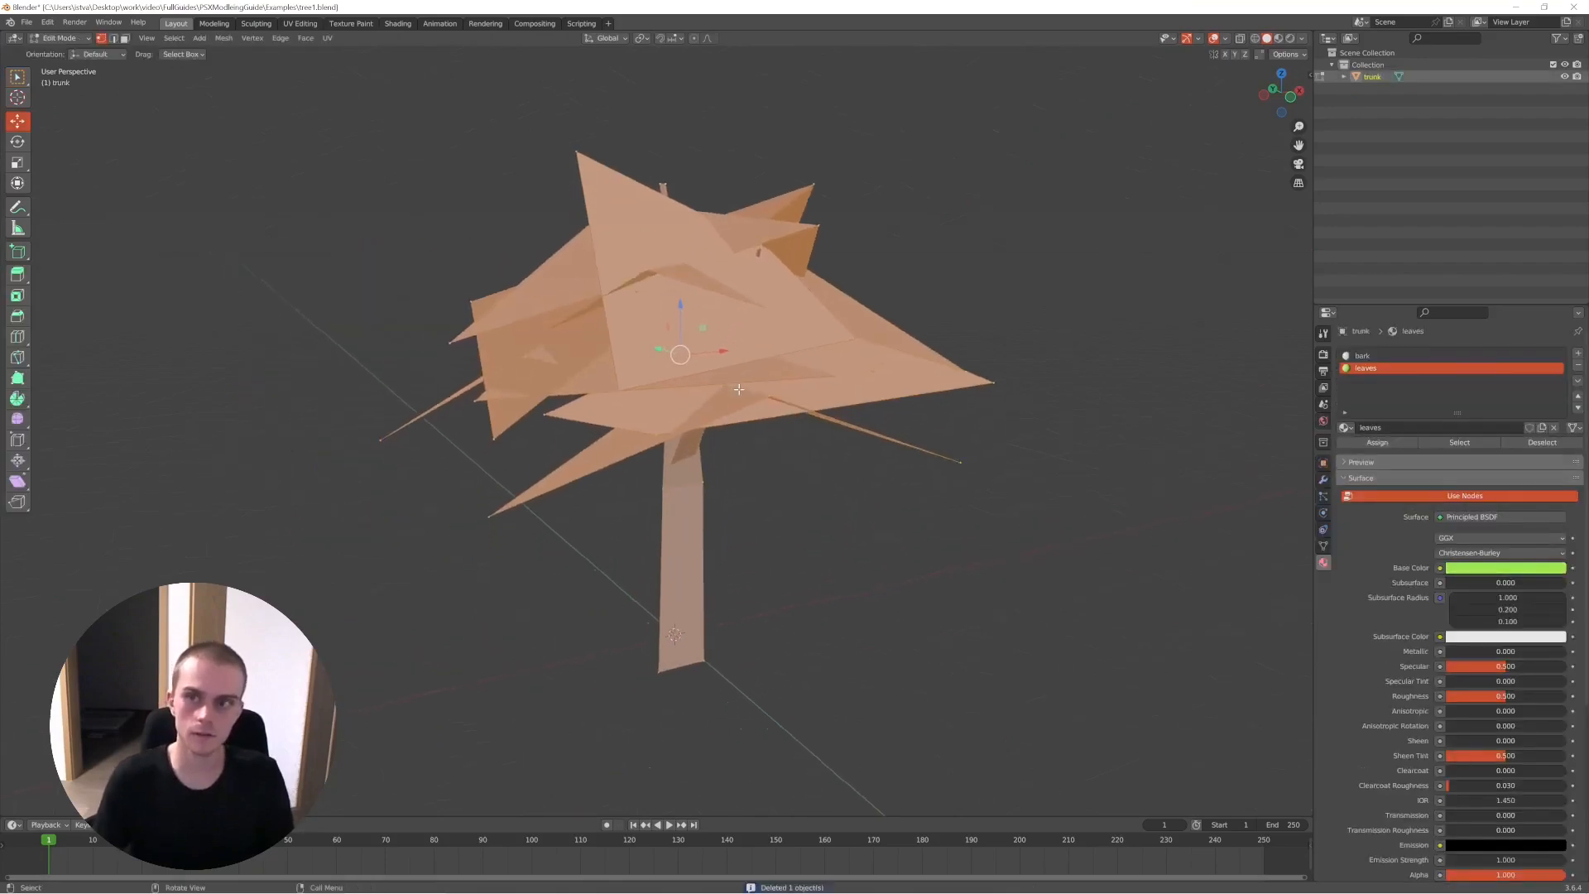
key("alt+a")
left_click(1200, 39)
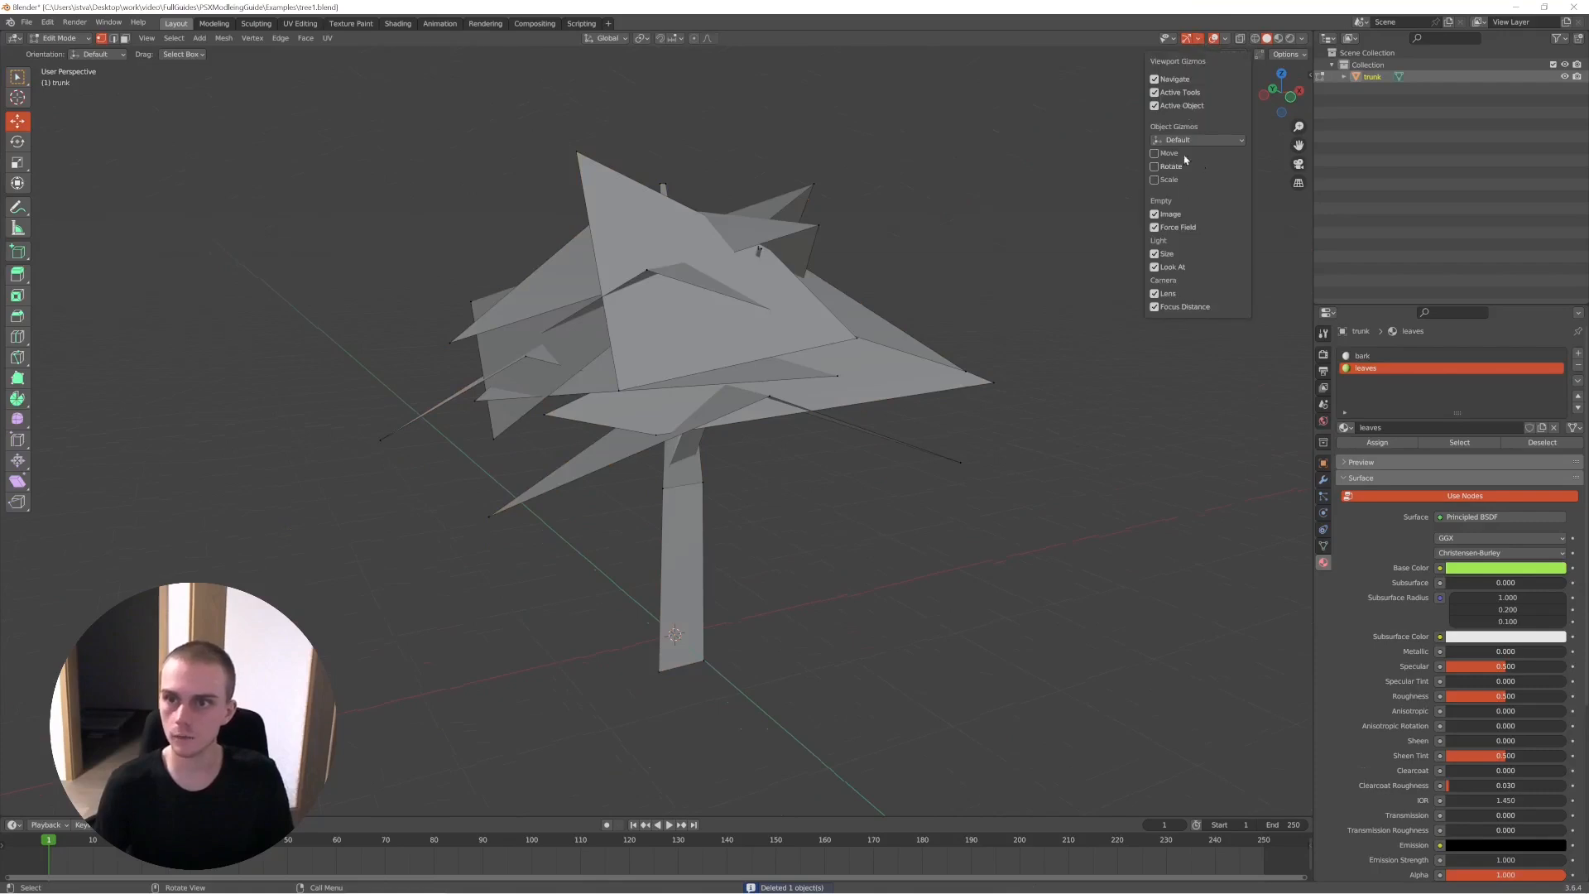
left_click(1225, 39)
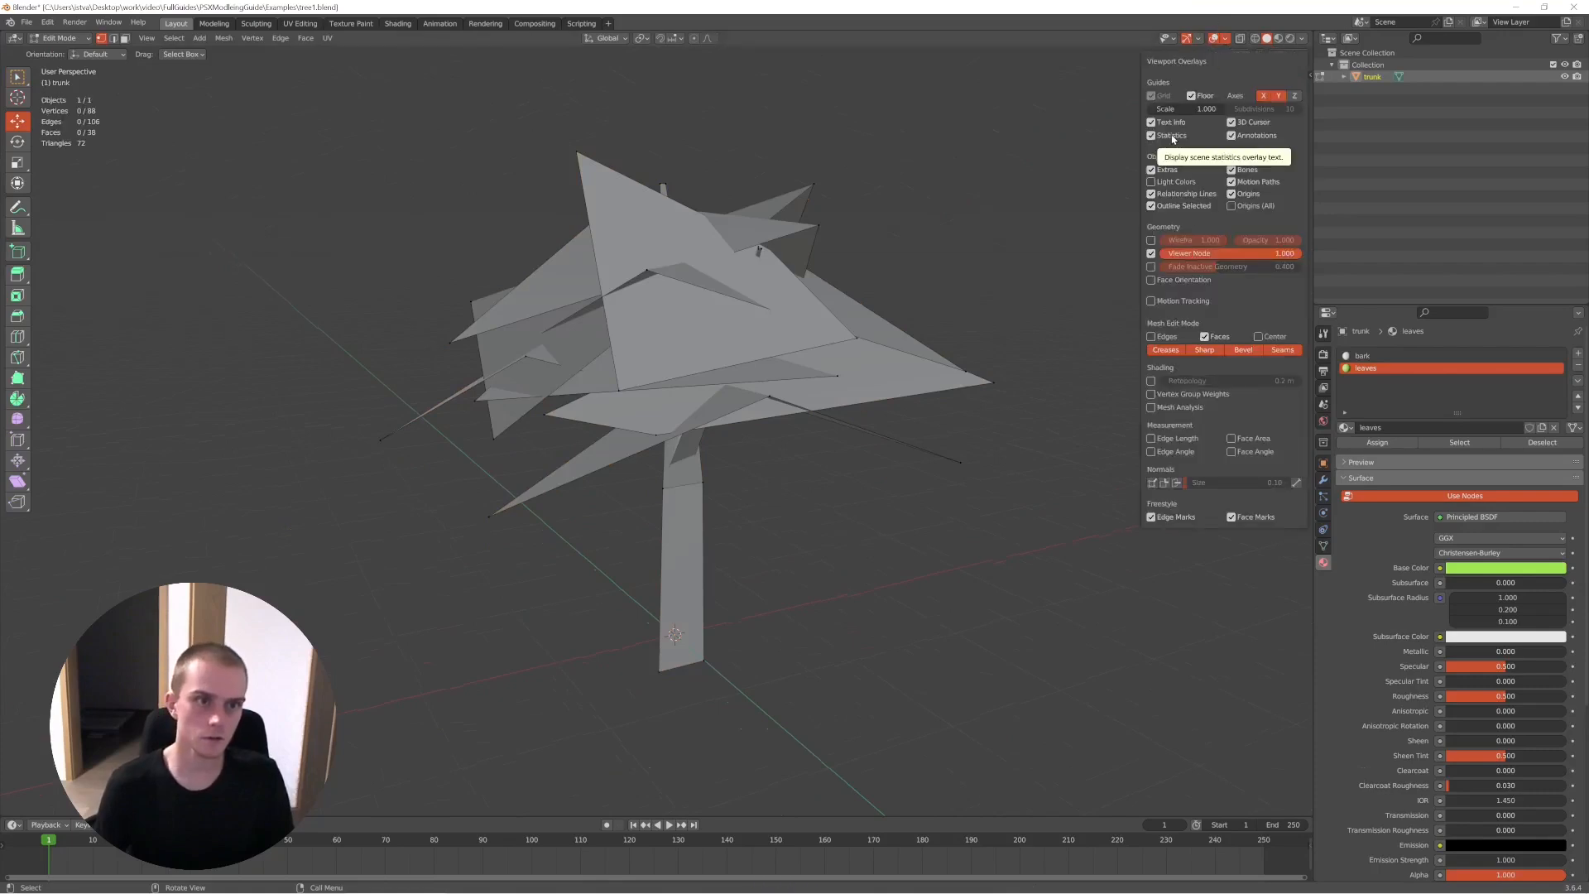
- Look over the original tree from several angles, return to Object Mode and change the viewport shading
middle_click_drag(952, 331, 862, 433)
middle_click_drag(896, 361, 709, 230)
mouse_move(706, 343)
middle_mouse_down()
mouse_move(910, 486)
mouse_move(816, 504)
mouse_move(783, 472)
mouse_move(572, 452)
mouse_move(897, 468)
mouse_move(674, 490)
mouse_move(741, 489)
middle_mouse_up()
key("Tab")
key("z")
left_click(701, 486)
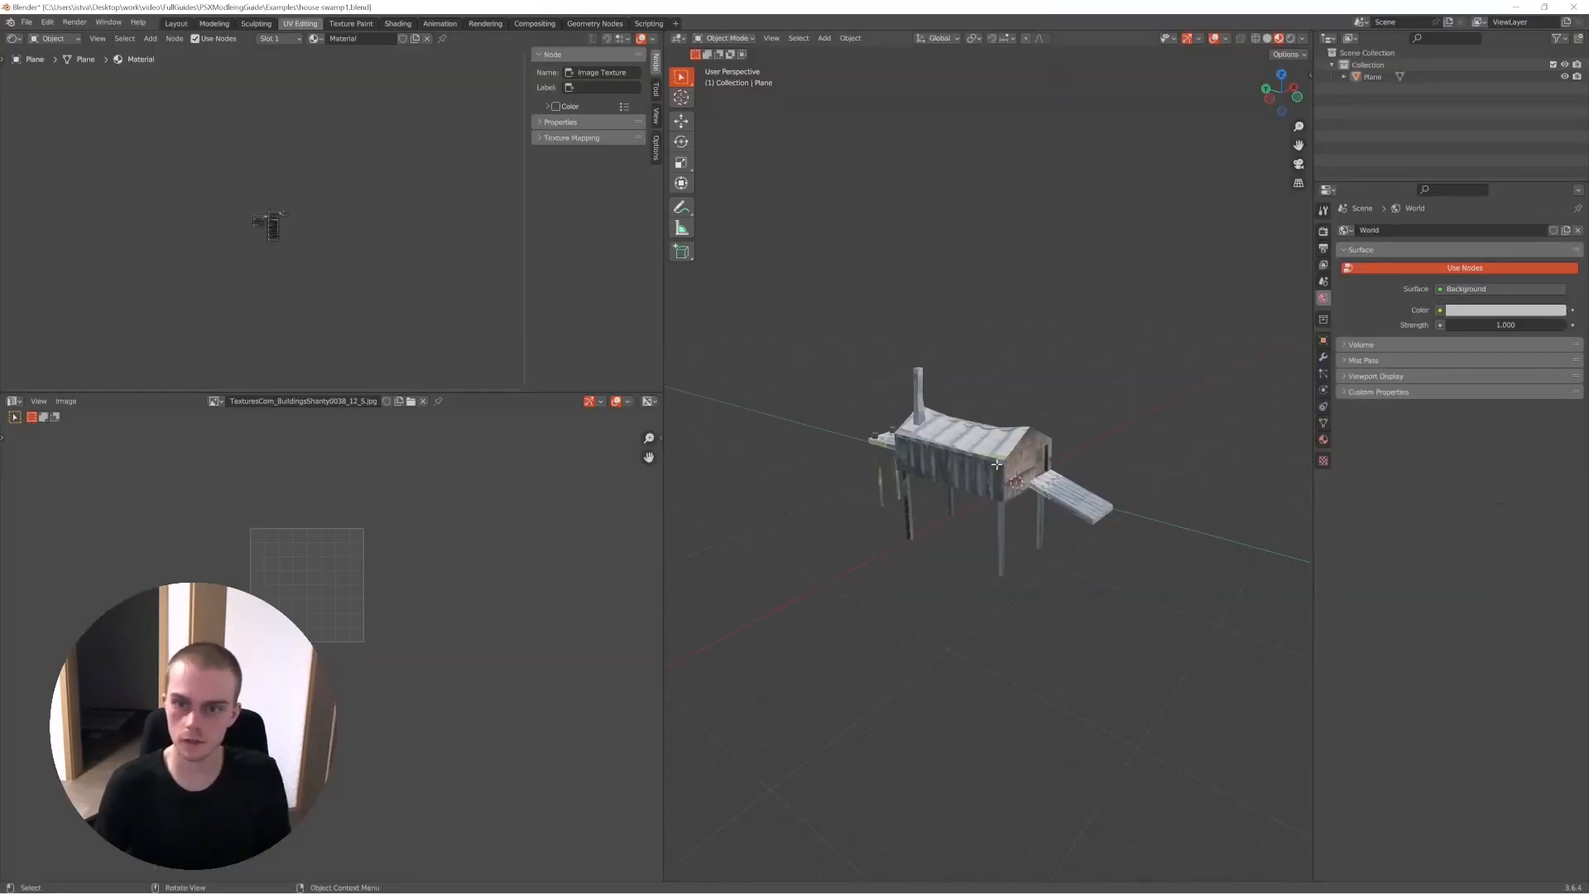
- Examine the swamp house's mesh in Edit Mode and return to Object Mode
key("Tab")
middle_click_drag(1077, 461, 1132, 452)
scroll(1068, 456, "up", 4)
key("Tab")
scroll(1024, 434, "down", 2)
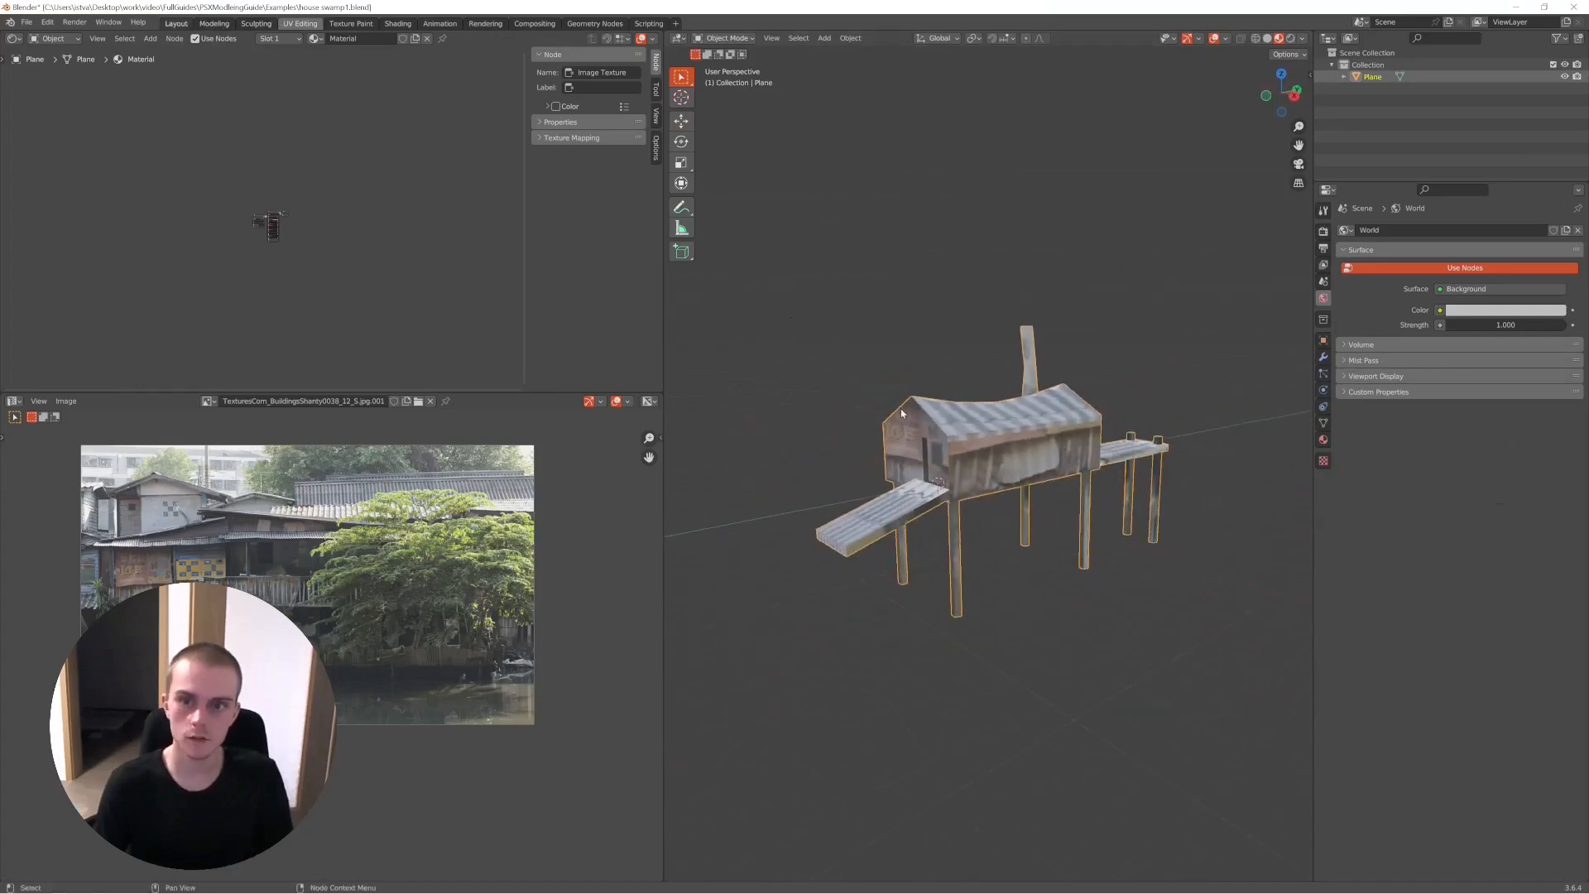
- Set the viewport shading to Rendered and back to Material Preview, and look over the textured swamp house
key("z")
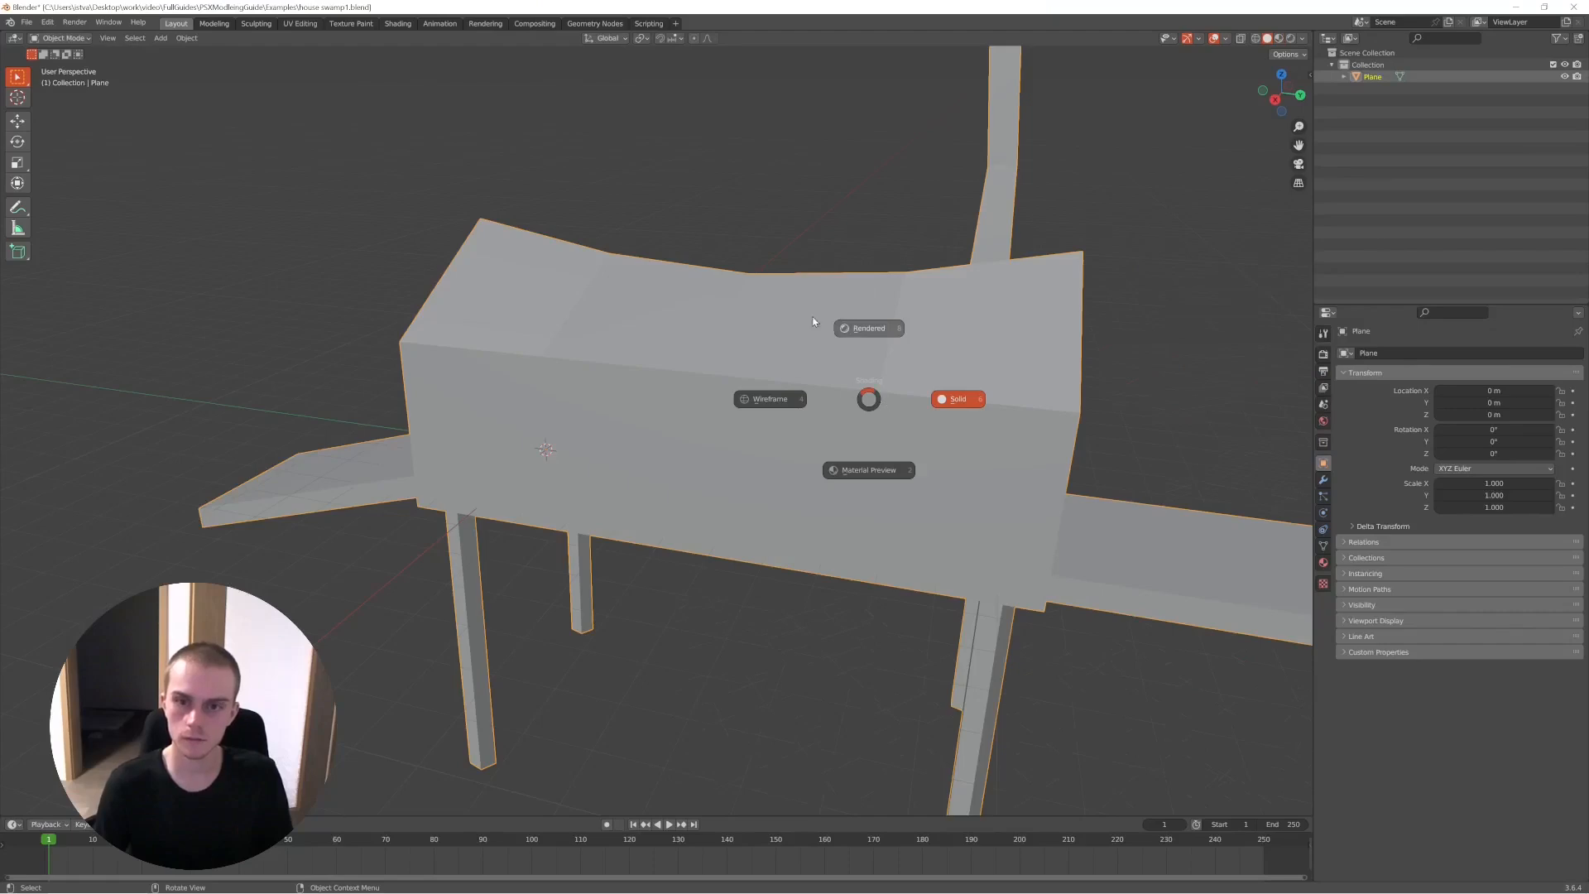
left_click(870, 328)
mouse_move(795, 380)
middle_mouse_down()
mouse_move(944, 383)
mouse_move(793, 382)
middle_mouse_up()
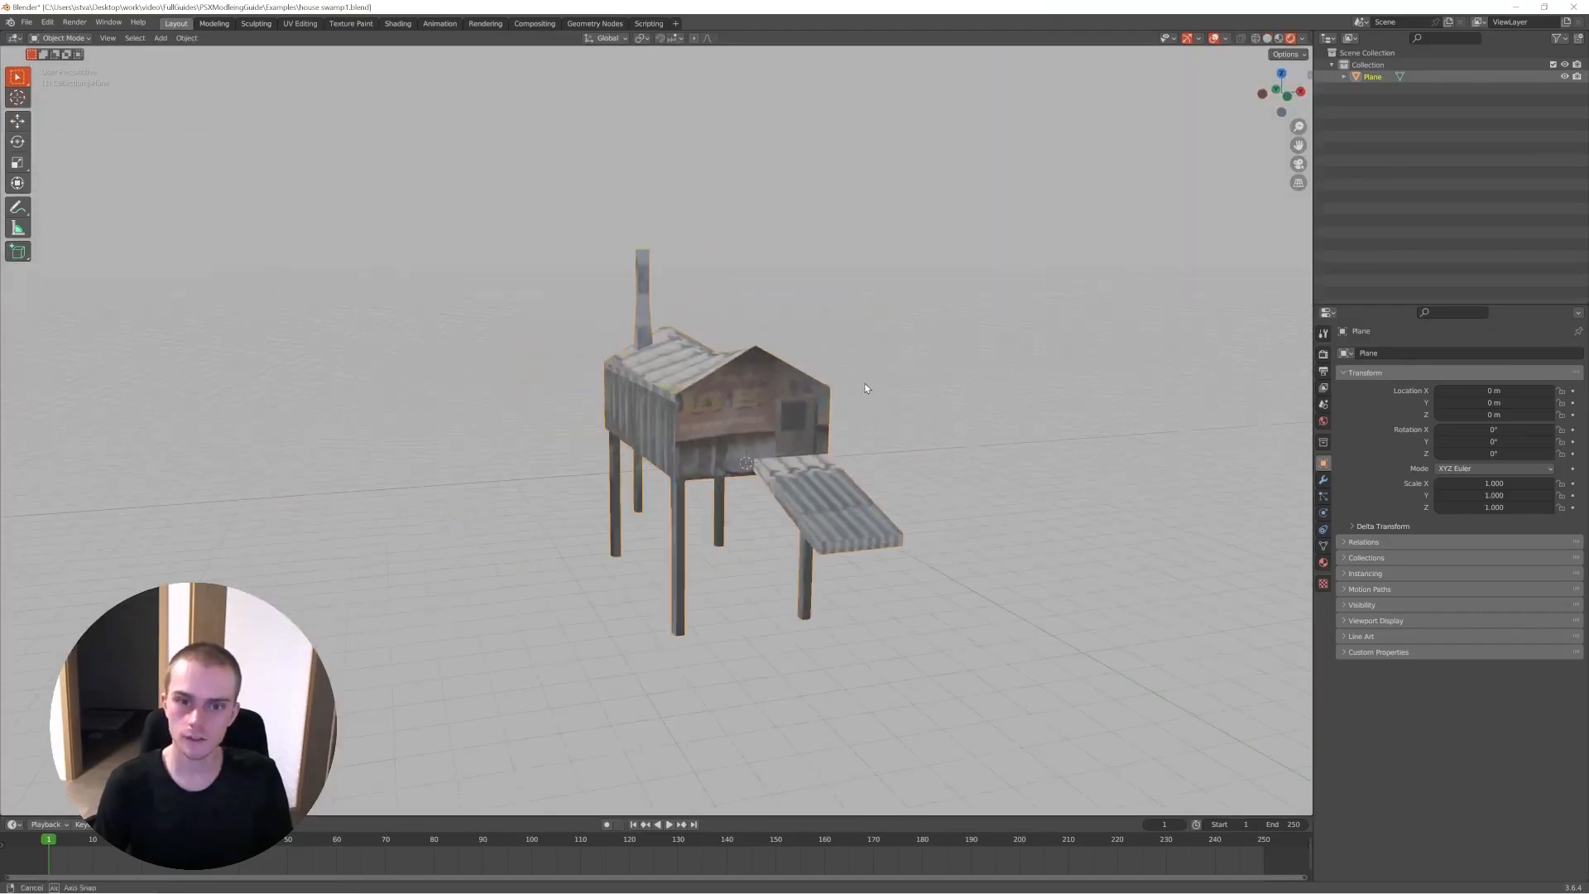
key("z")
left_click(781, 475)
mouse_move(781, 474)
middle_mouse_down()
mouse_move(557, 420)
mouse_move(689, 460)
mouse_move(811, 389)
mouse_move(758, 426)
mouse_move(723, 403)
middle_mouse_up()
scroll(688, 461, "up", 4)
scroll(811, 389, "down", 4)
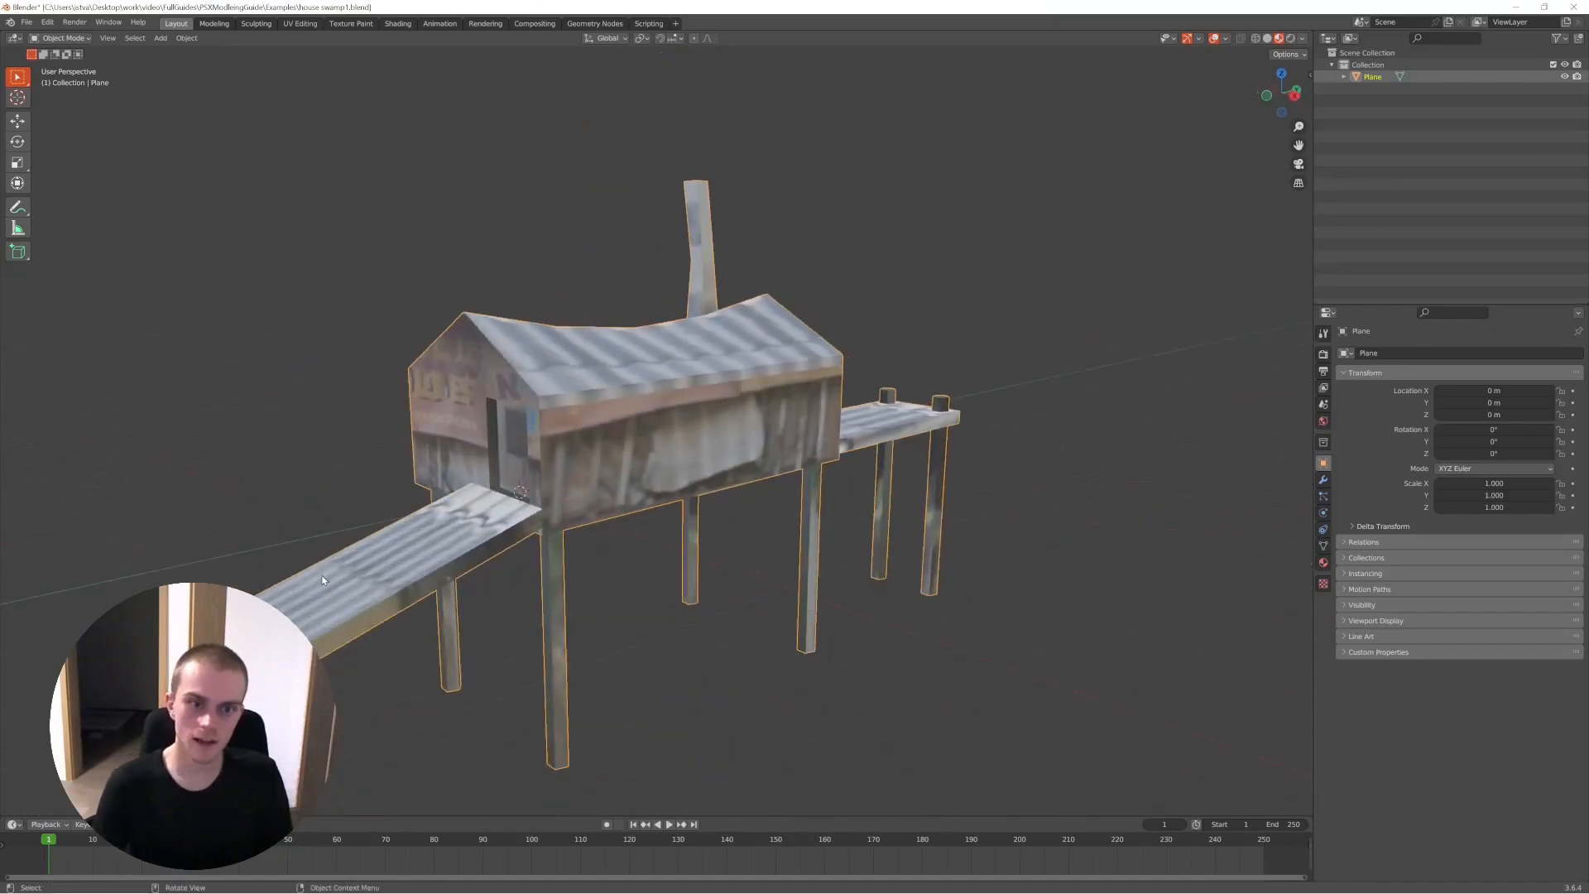
- Examine the textured swamp house's ramp and walls in Edit Mode with nothing selected, and return to Object Mode to view its long side
key("Tab")
key("alt+a")
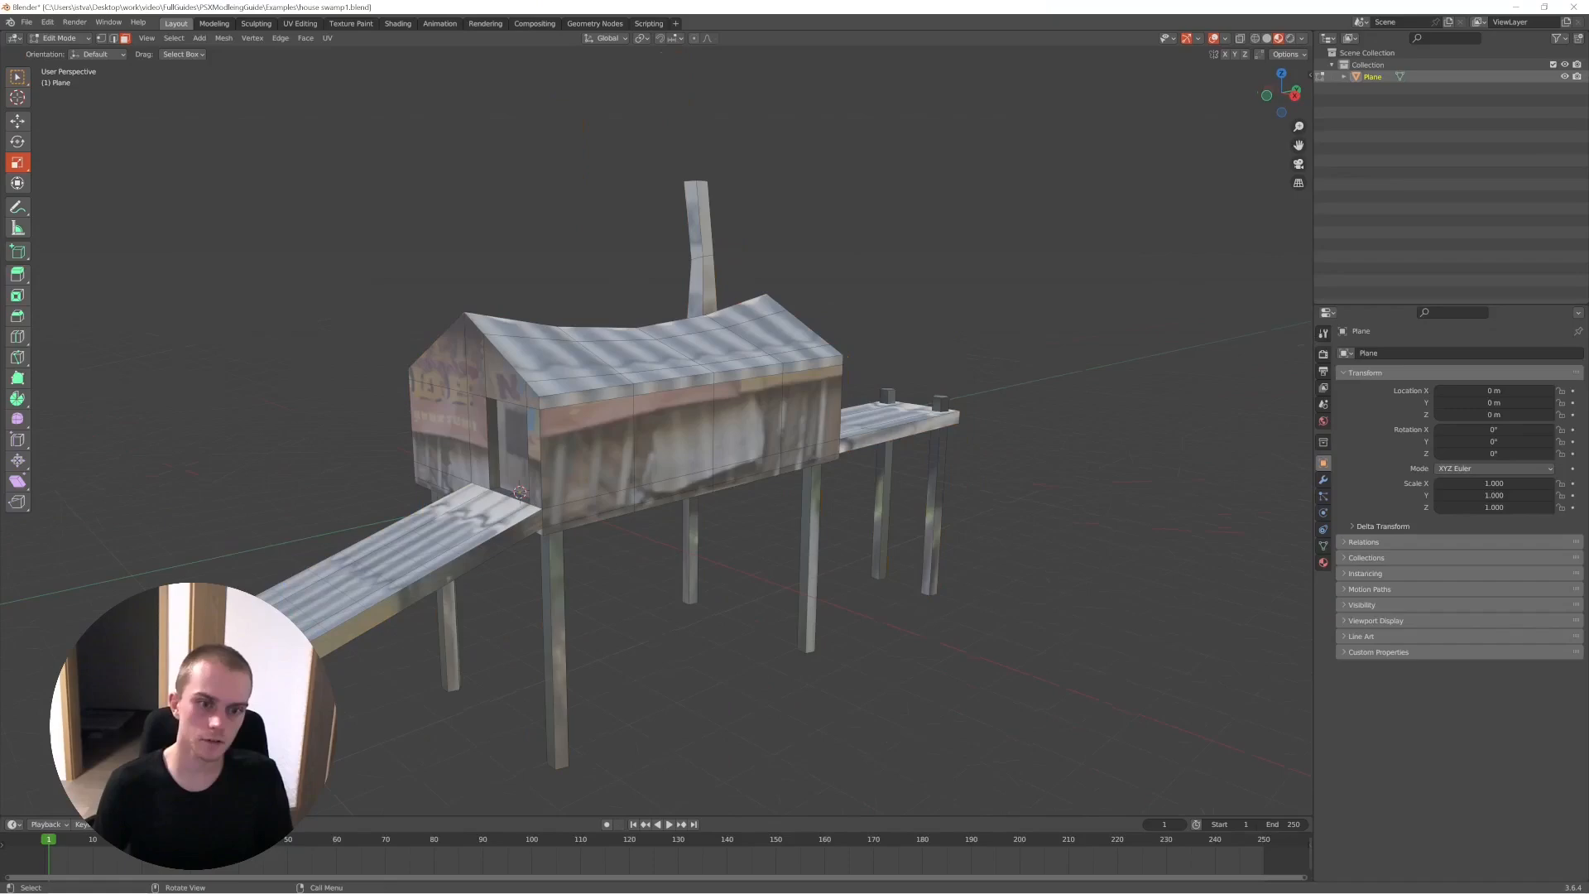
middle_click_drag(323, 625, 340, 622)
key("g")
right_click(447, 530)
key("Tab")
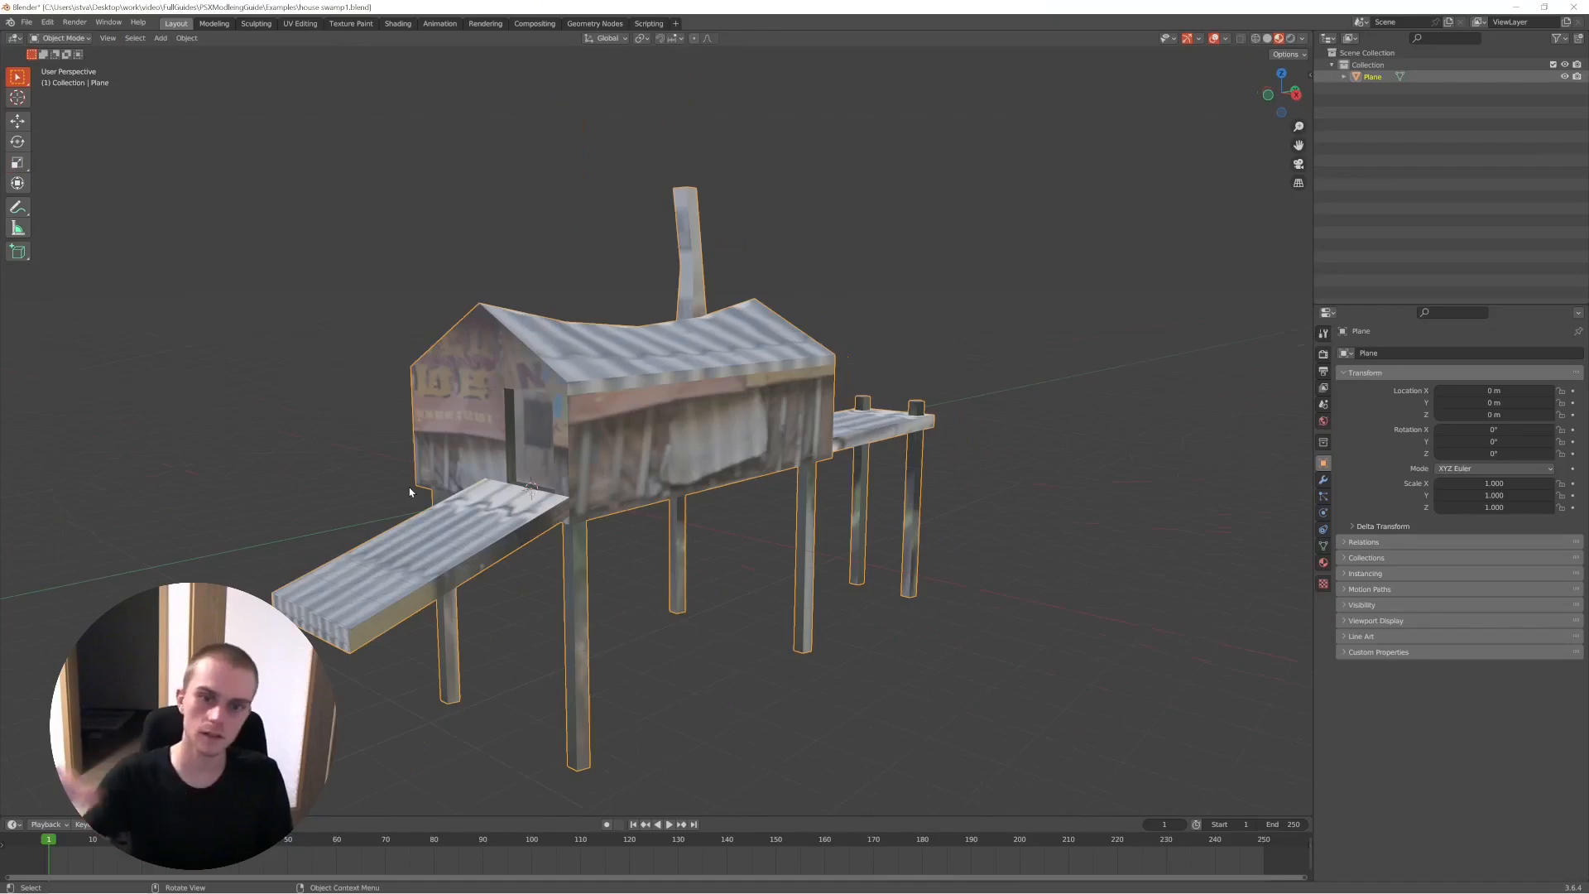
middle_click_drag(410, 492, 1033, 407)
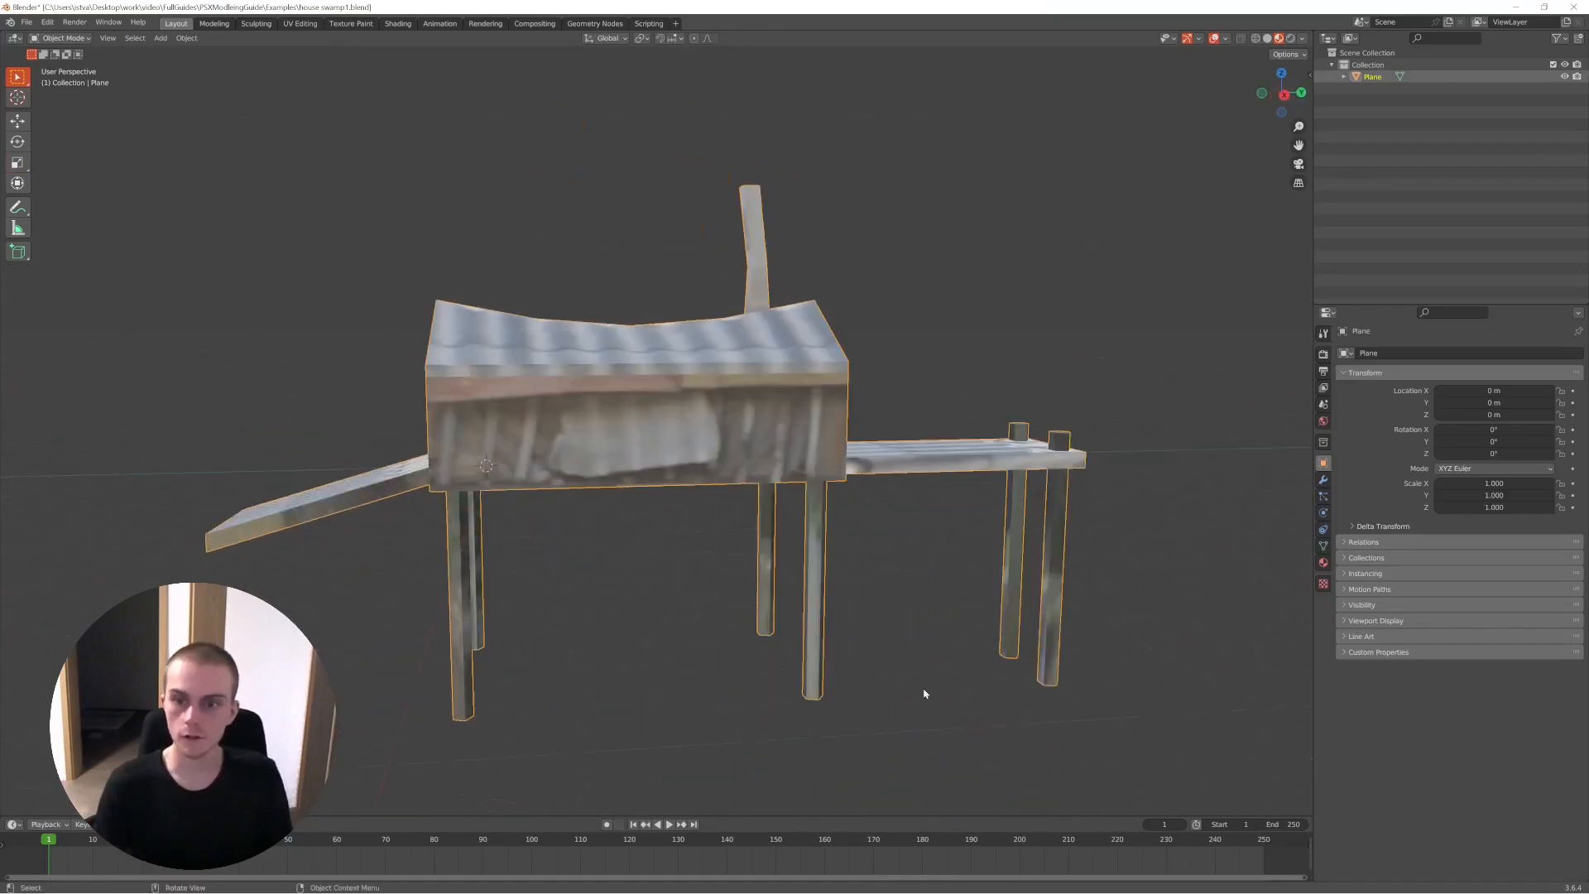
middle_click_drag(561, 627, 817, 586)
scroll(919, 526, "down", 3)
- Inspect the swamp house's mesh in Wireframe and Solid shading, leaving it in Object Mode with Solid shading
key("Tab")
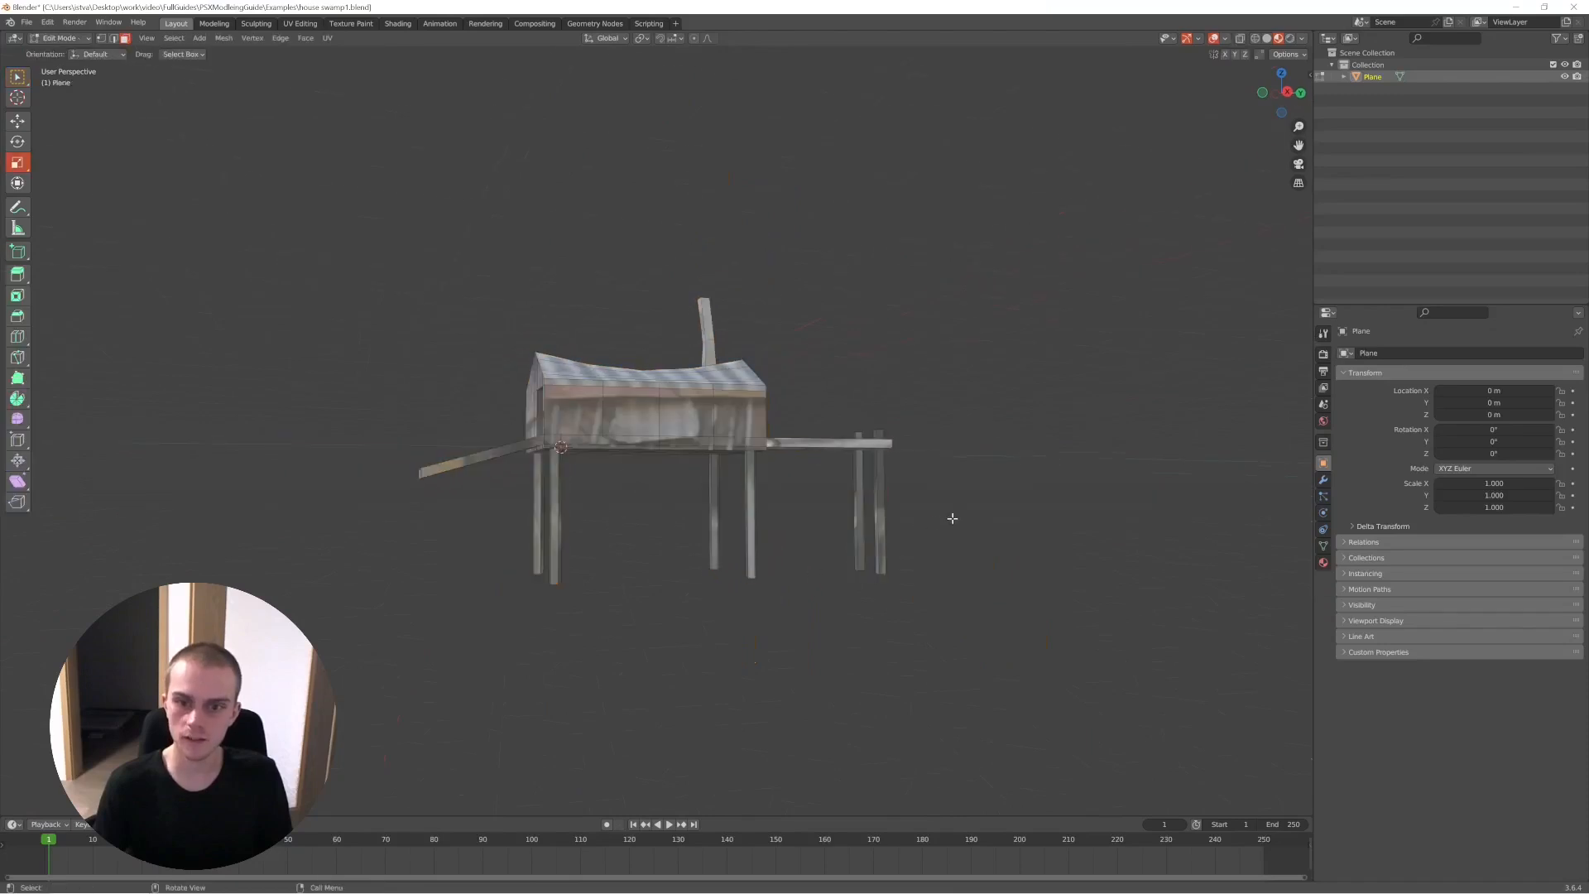
key("z")
left_click(854, 529)
left_click_drag(1014, 533, 488, 642)
key("g")
key("z")
left_click(624, 216)
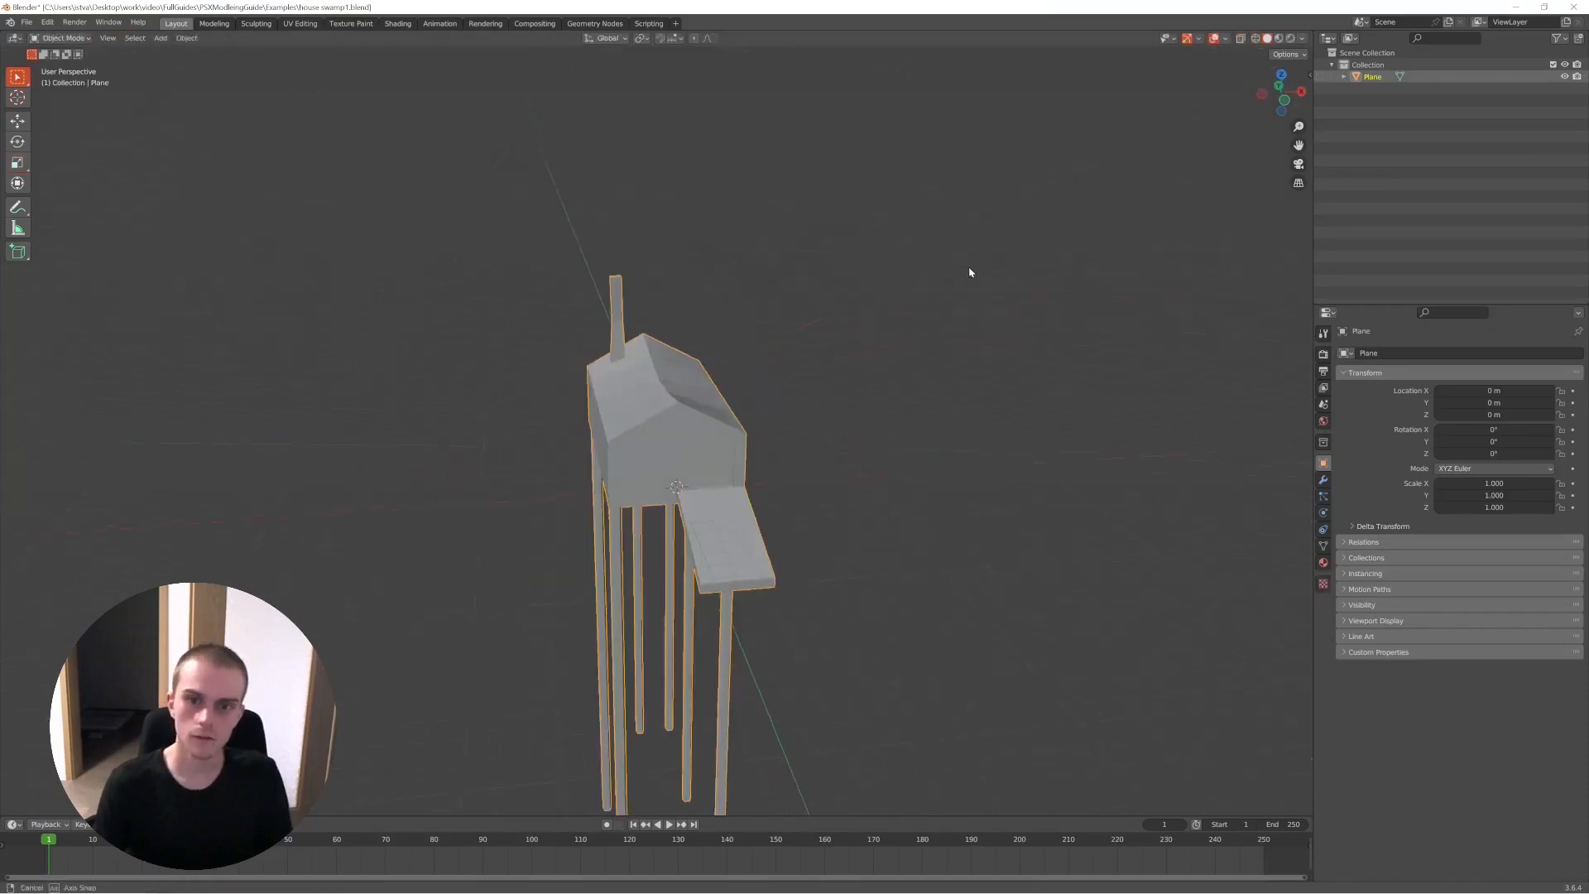
middle_click_drag(970, 273, 837, 242)
key("Tab")
key("Tab")
middle_click_drag(760, 291, 687, 348)
scroll(671, 351, "up", 4)
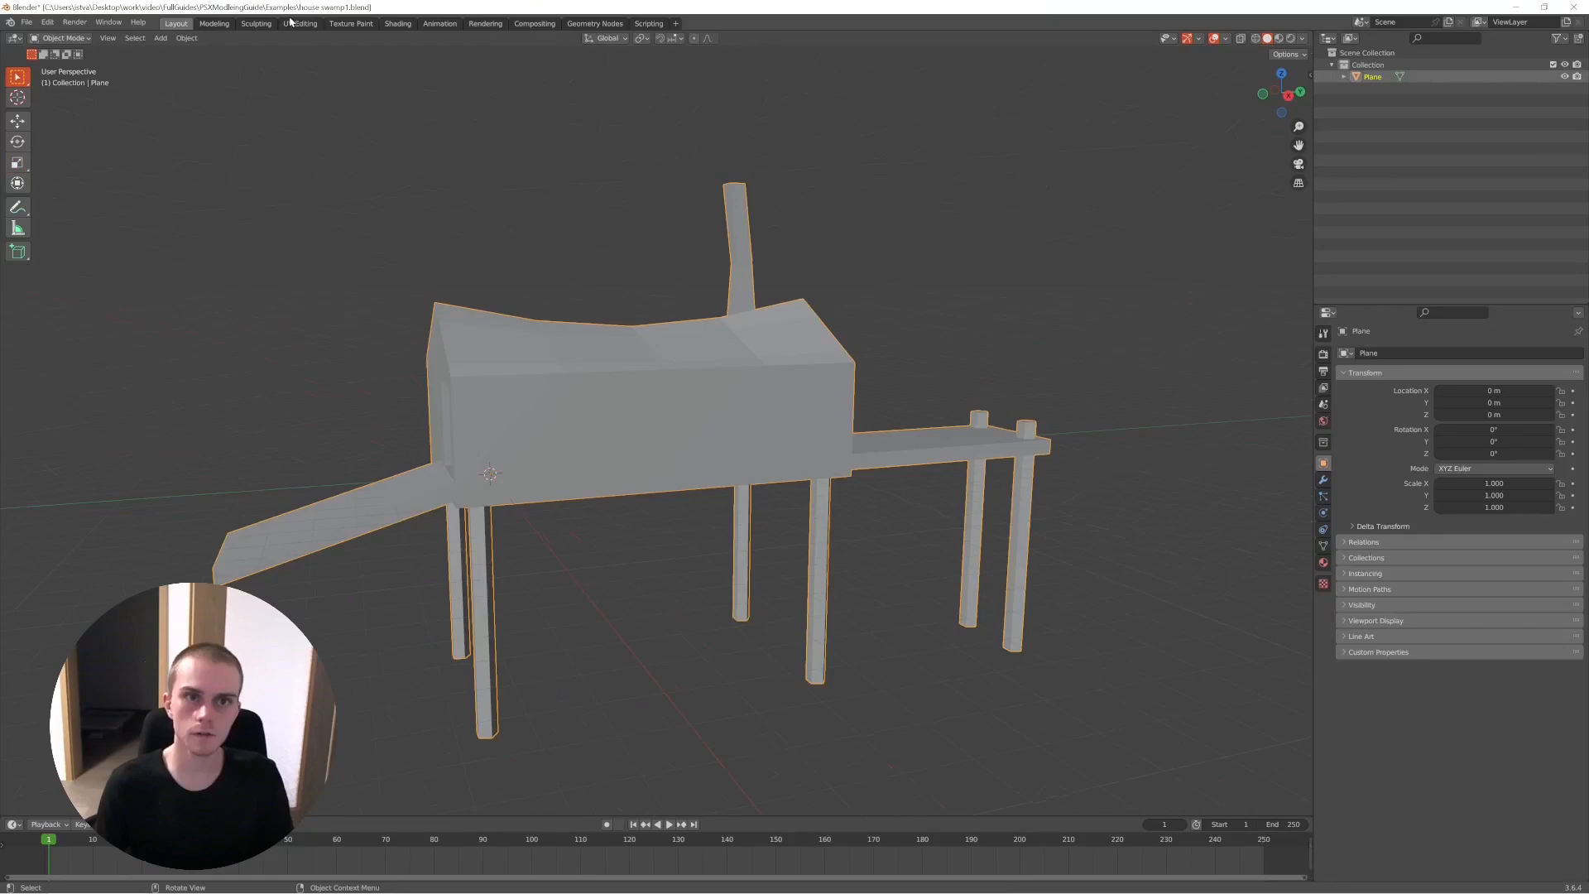
- Open the UV Editing workspace and select the entire house mesh to examine its UV layout over the photo
left_click(291, 23)
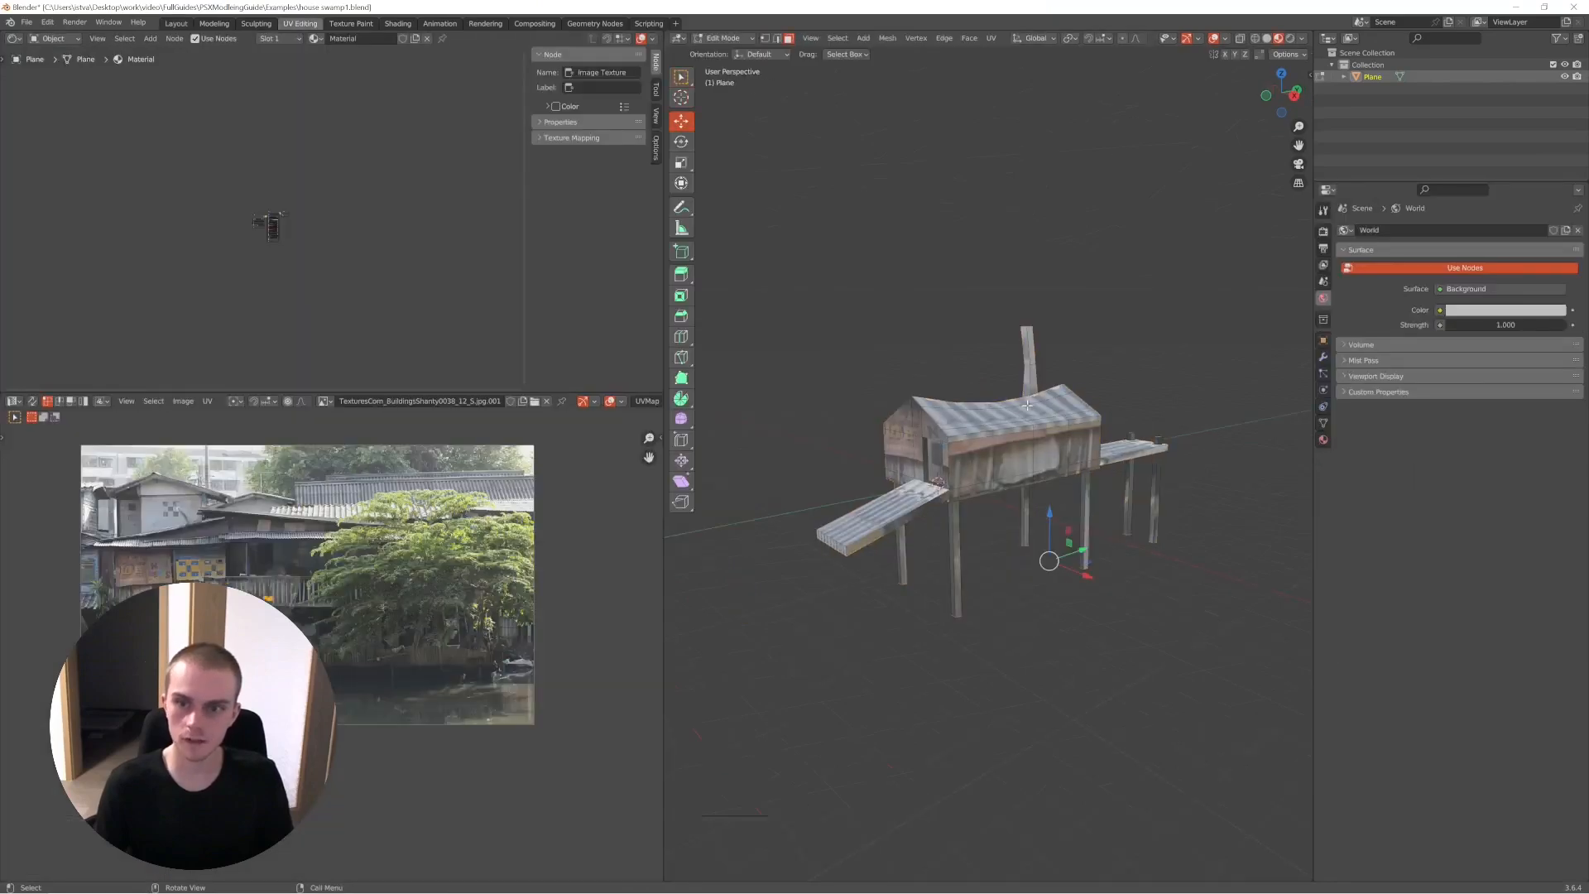
key("a")
scroll(282, 523, "up", 5)
scroll(256, 532, "down", 5)
key("alt+a")
scroll(331, 497, "up", 2)
middle_click_drag(347, 460, 425, 517)
middle_click_drag(969, 414, 932, 474)
scroll(931, 473, "up", 5)
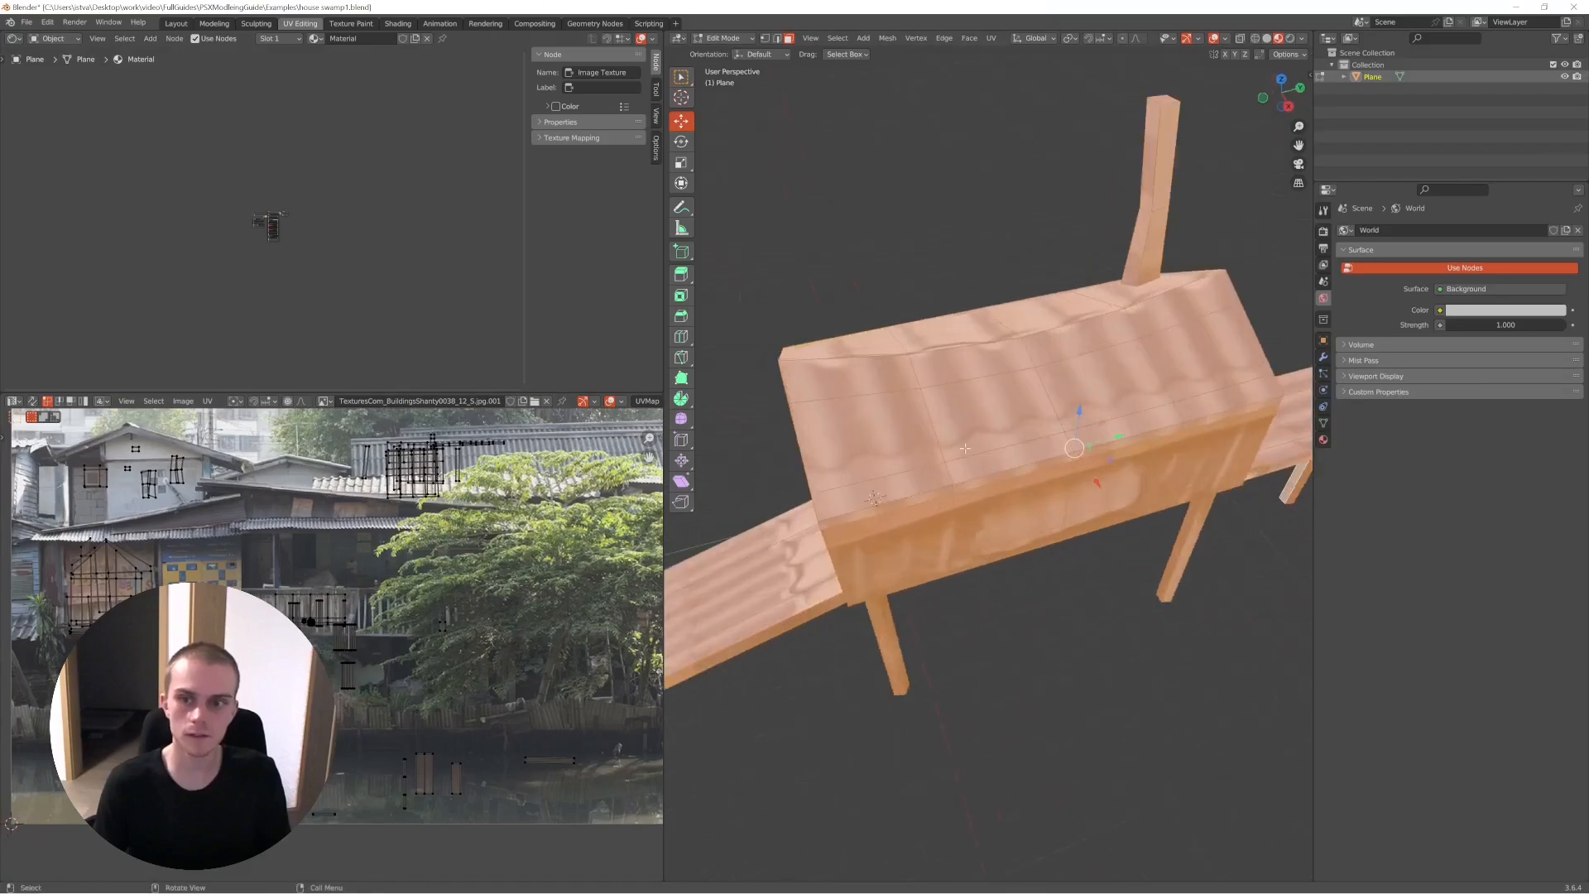
- Select the faces of one roof slope and examine where their UVs lie on the photo's corrugated roof
left_click(857, 378)
left_click(881, 492, "ctrl")
left_click(1225, 396, "ctrl")
left_click(1184, 308, "ctrl")
left_click(981, 362, "ctrl")
left_click(993, 406, "ctrl")
left_click(1094, 379, "ctrl")
left_click(1115, 376, "ctrl")
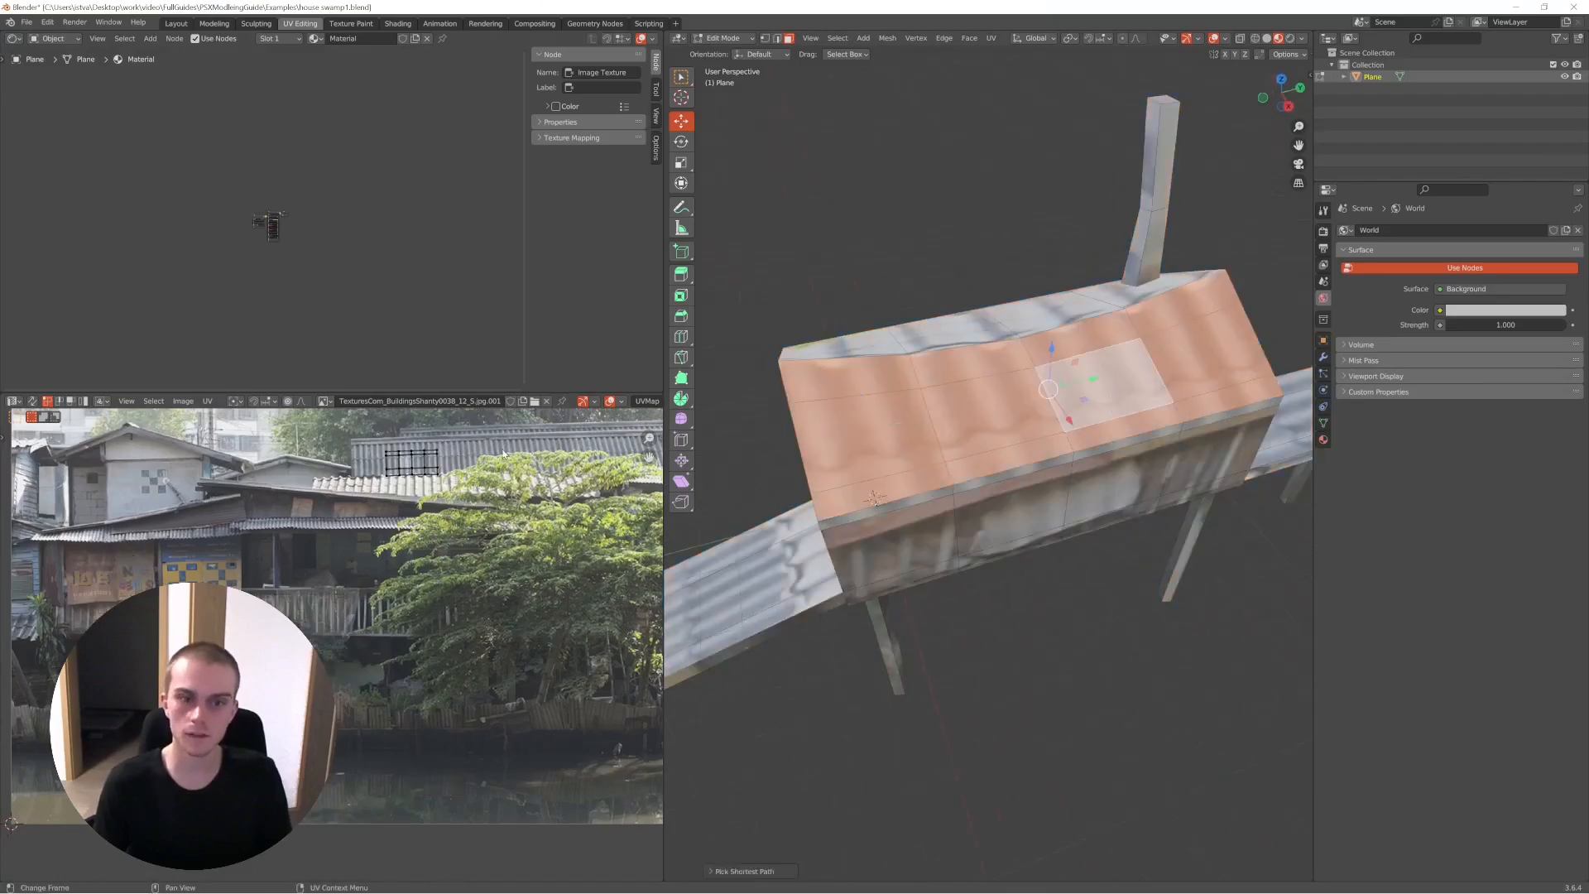
scroll(497, 467, "up", 6)
scroll(347, 683, "down", 8)
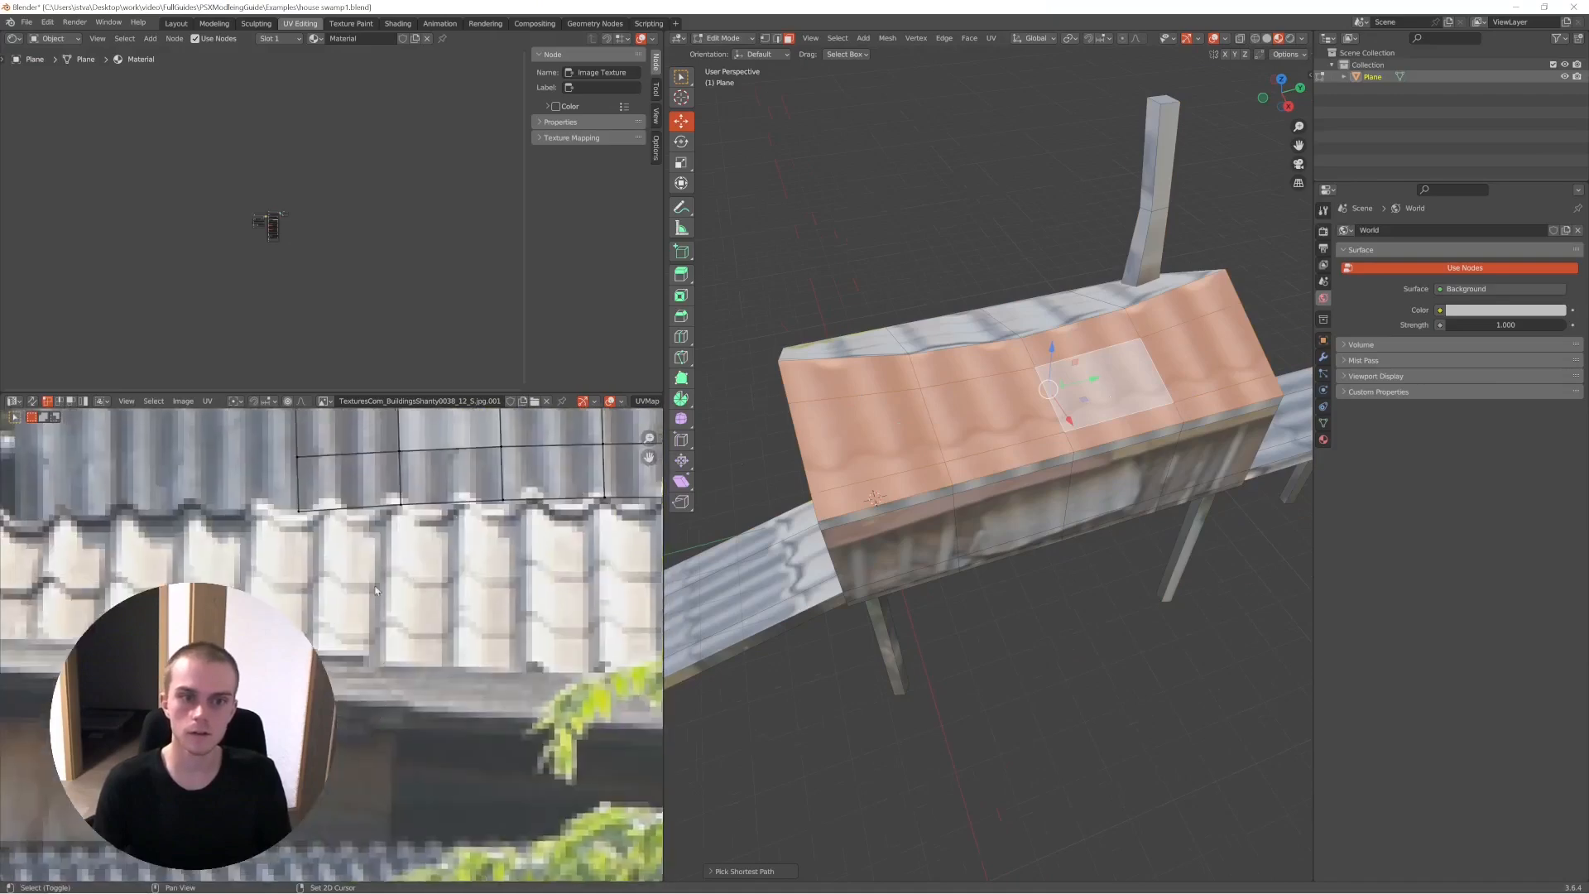
scroll(348, 683, "down", 6)
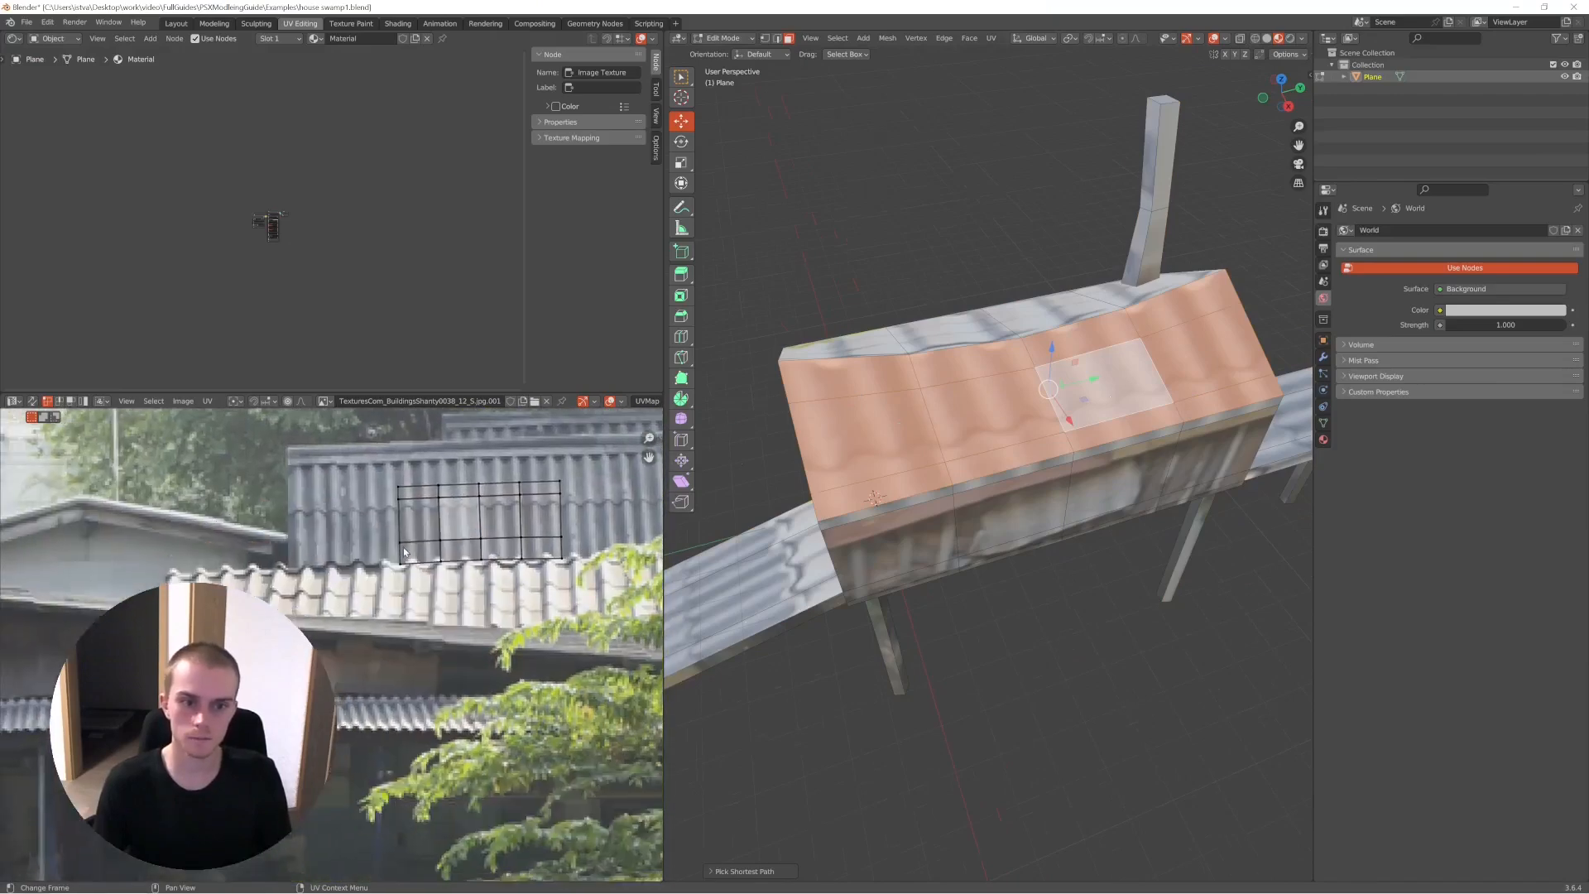
- Select the whole house mesh to review all UV islands, and return to Object Mode to view the house and its material nodes
key("a")
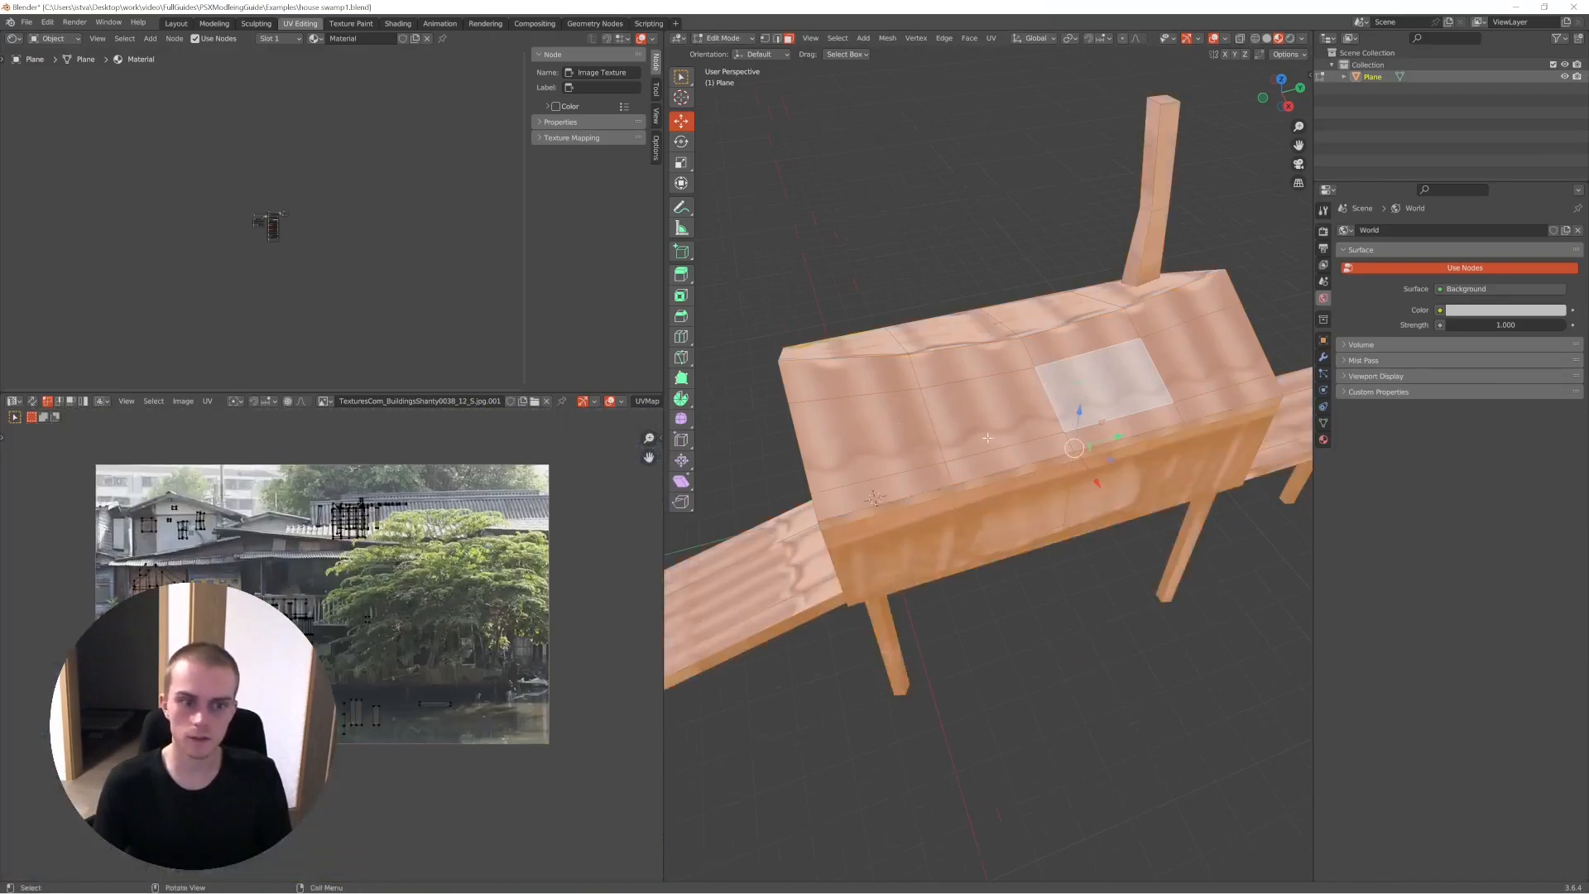
scroll(322, 646, "up", 6)
middle_click_drag(323, 646, 579, 683)
scroll(903, 579, "down", 4)
middle_click_drag(903, 580, 1048, 514)
key("Tab")
scroll(983, 518, "up", 3)
scroll(1048, 514, "down", 4)
middle_click_drag(952, 513, 1077, 494)
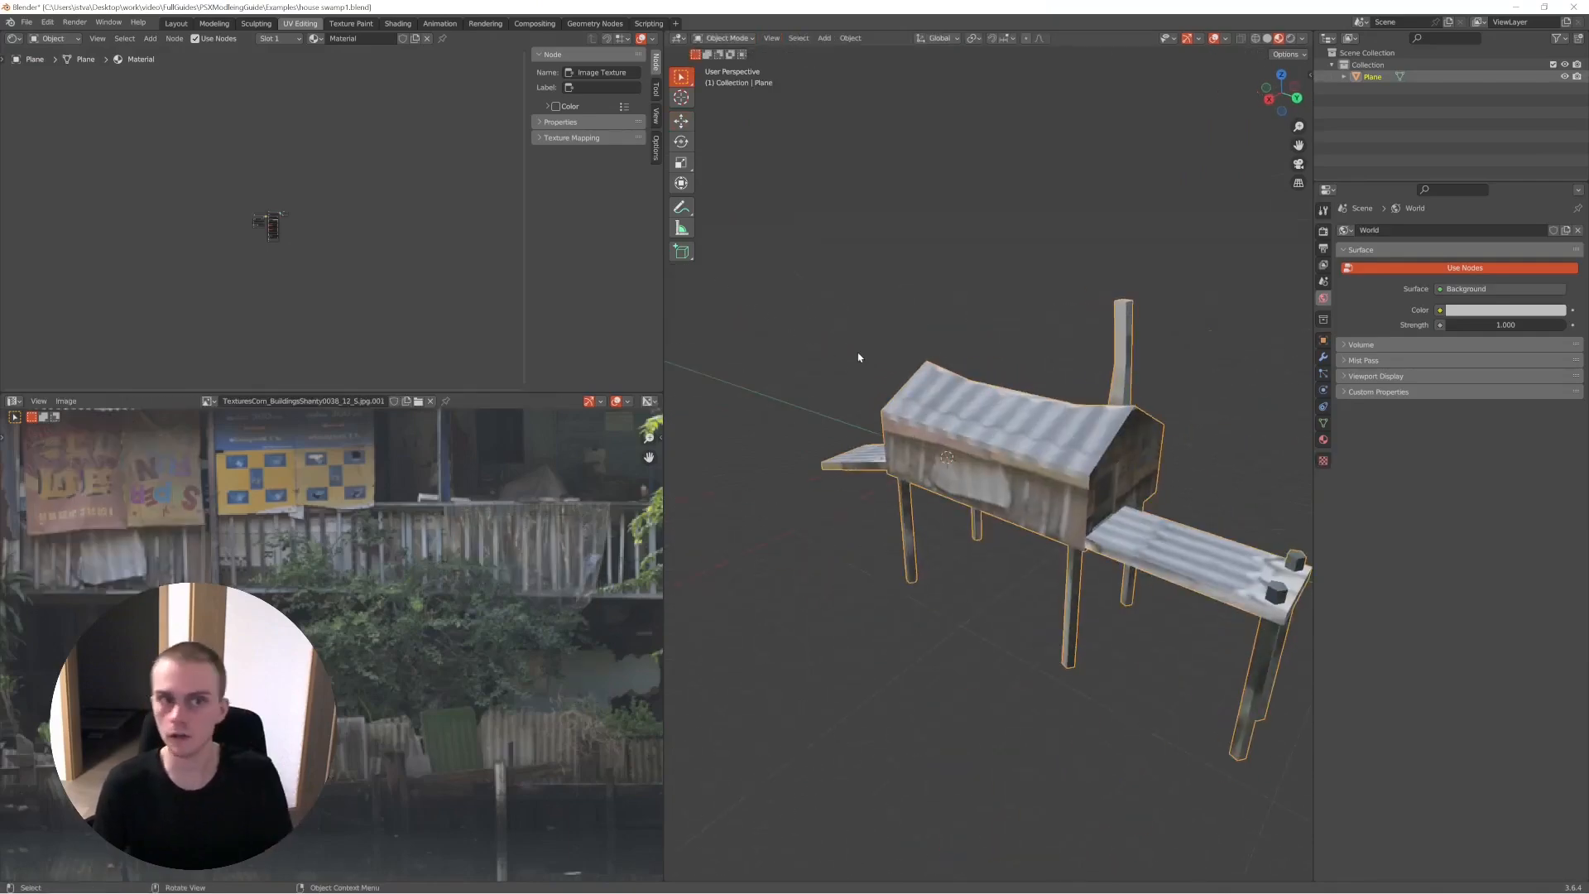
middle_click_drag(855, 346, 1105, 392)
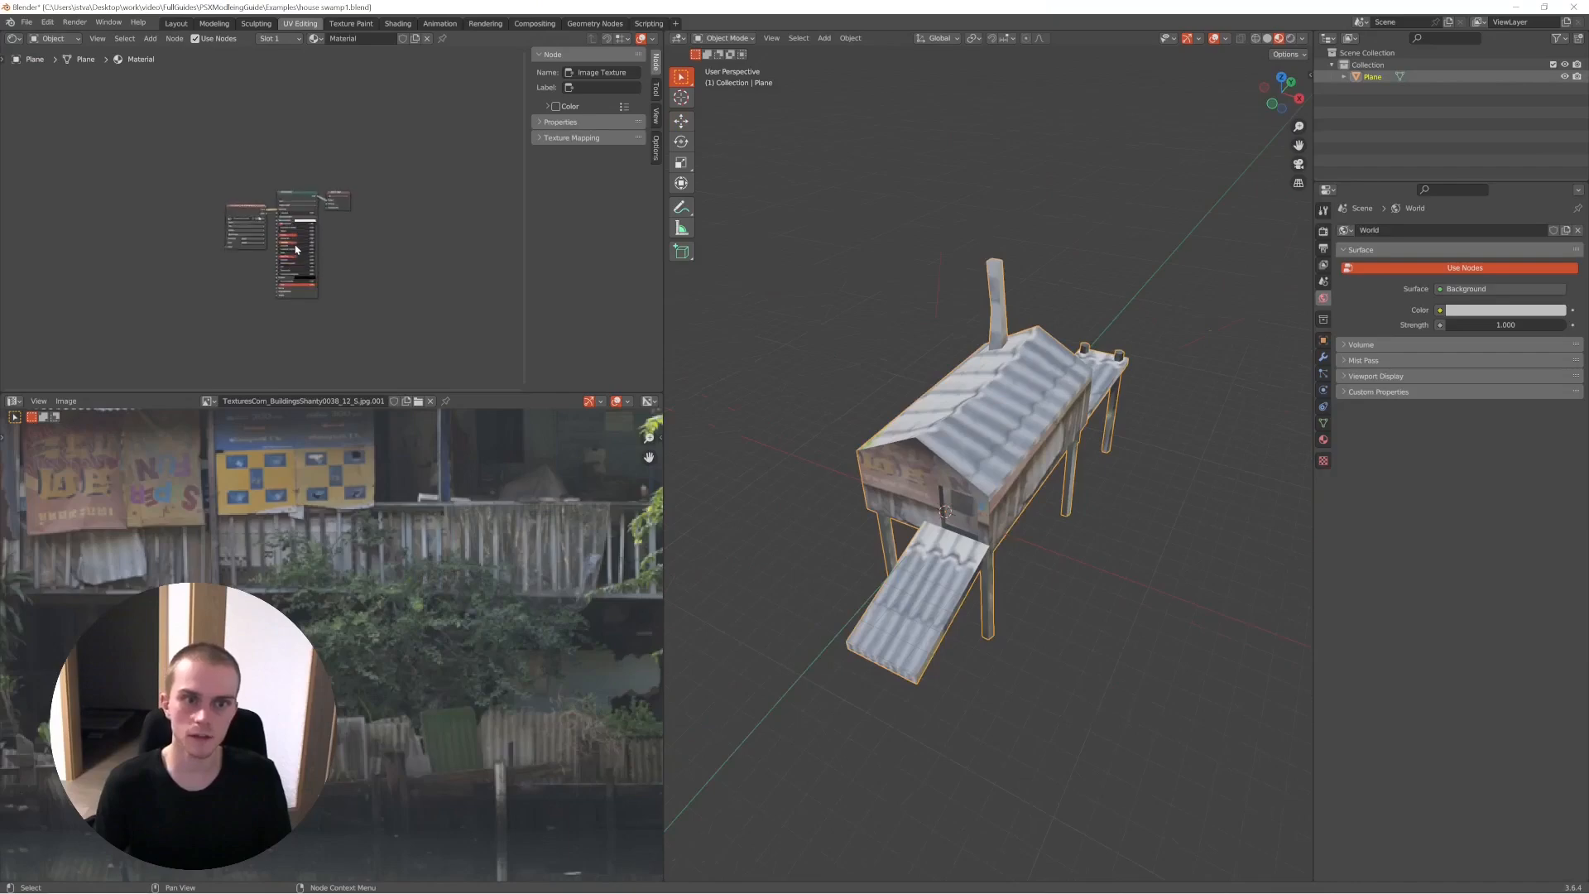
scroll(300, 249, "up", 4)
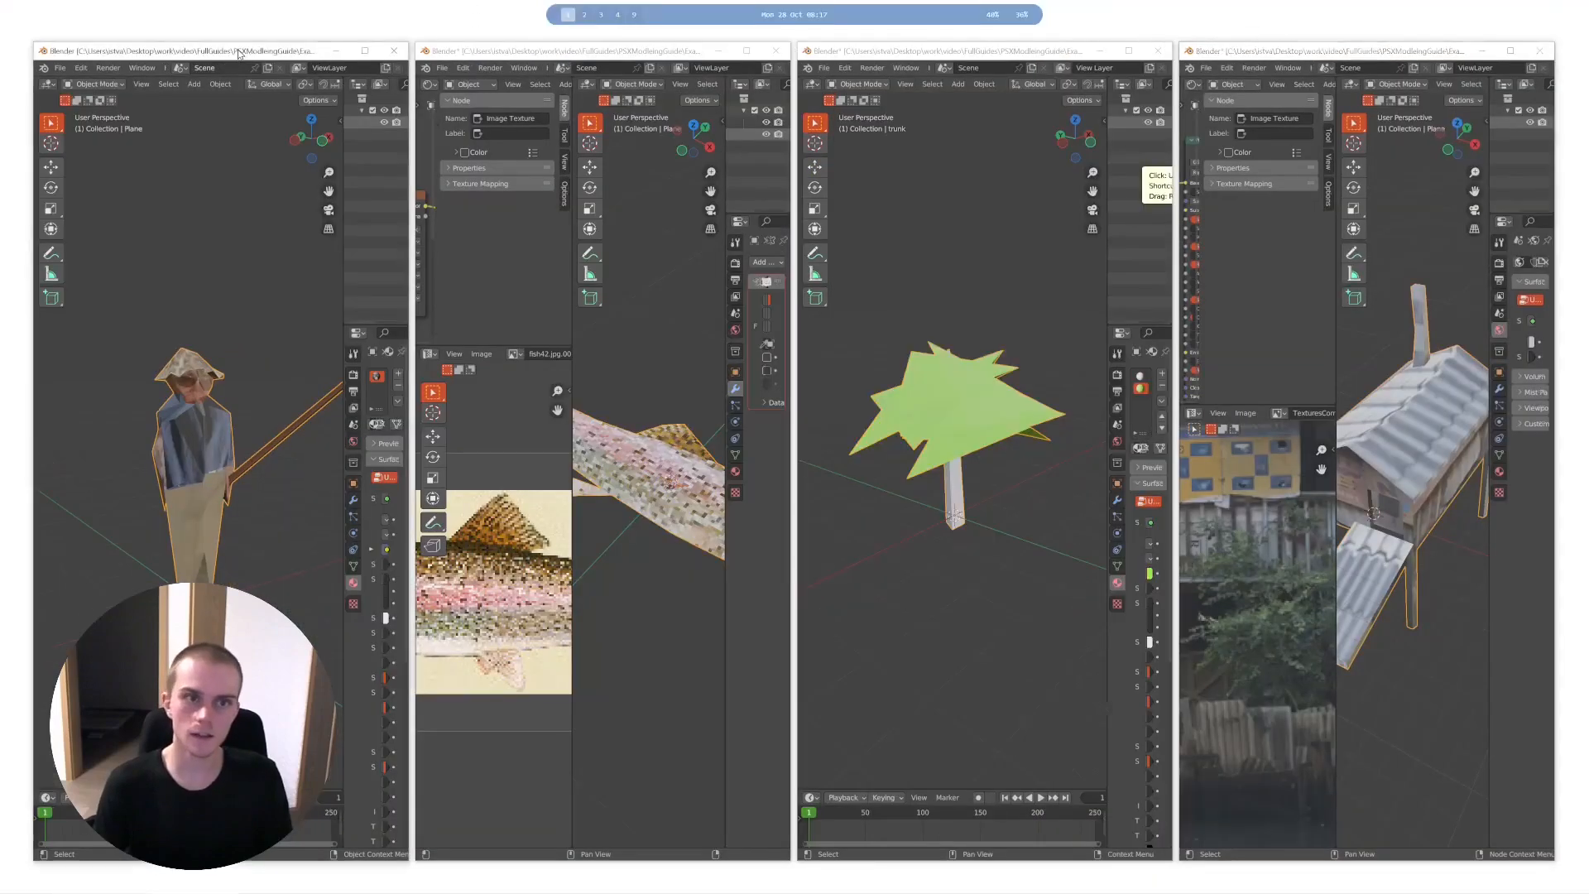
- Switch to the Blender window with the standing fisherman and examine the model in Edit Mode and Object Mode
double_click(240, 54)
scroll(731, 331, "up", 3)
middle_click_drag(732, 348, 773, 417)
scroll(735, 401, "down", 3)
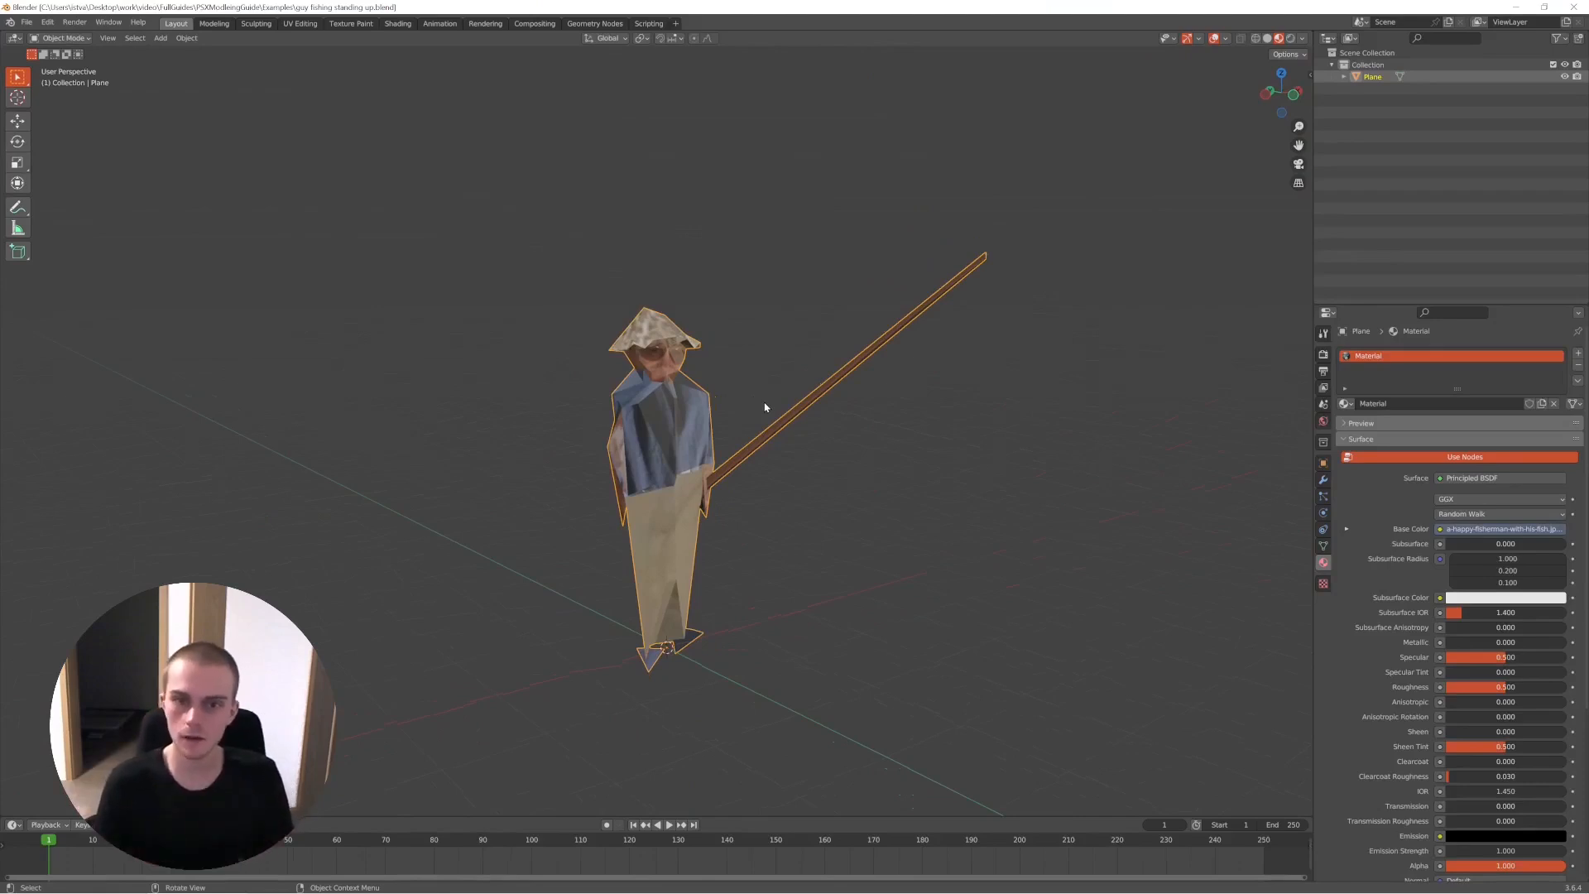
key("Tab")
middle_click_drag(633, 364, 850, 389)
key("Tab")
middle_click_drag(716, 392, 653, 323)
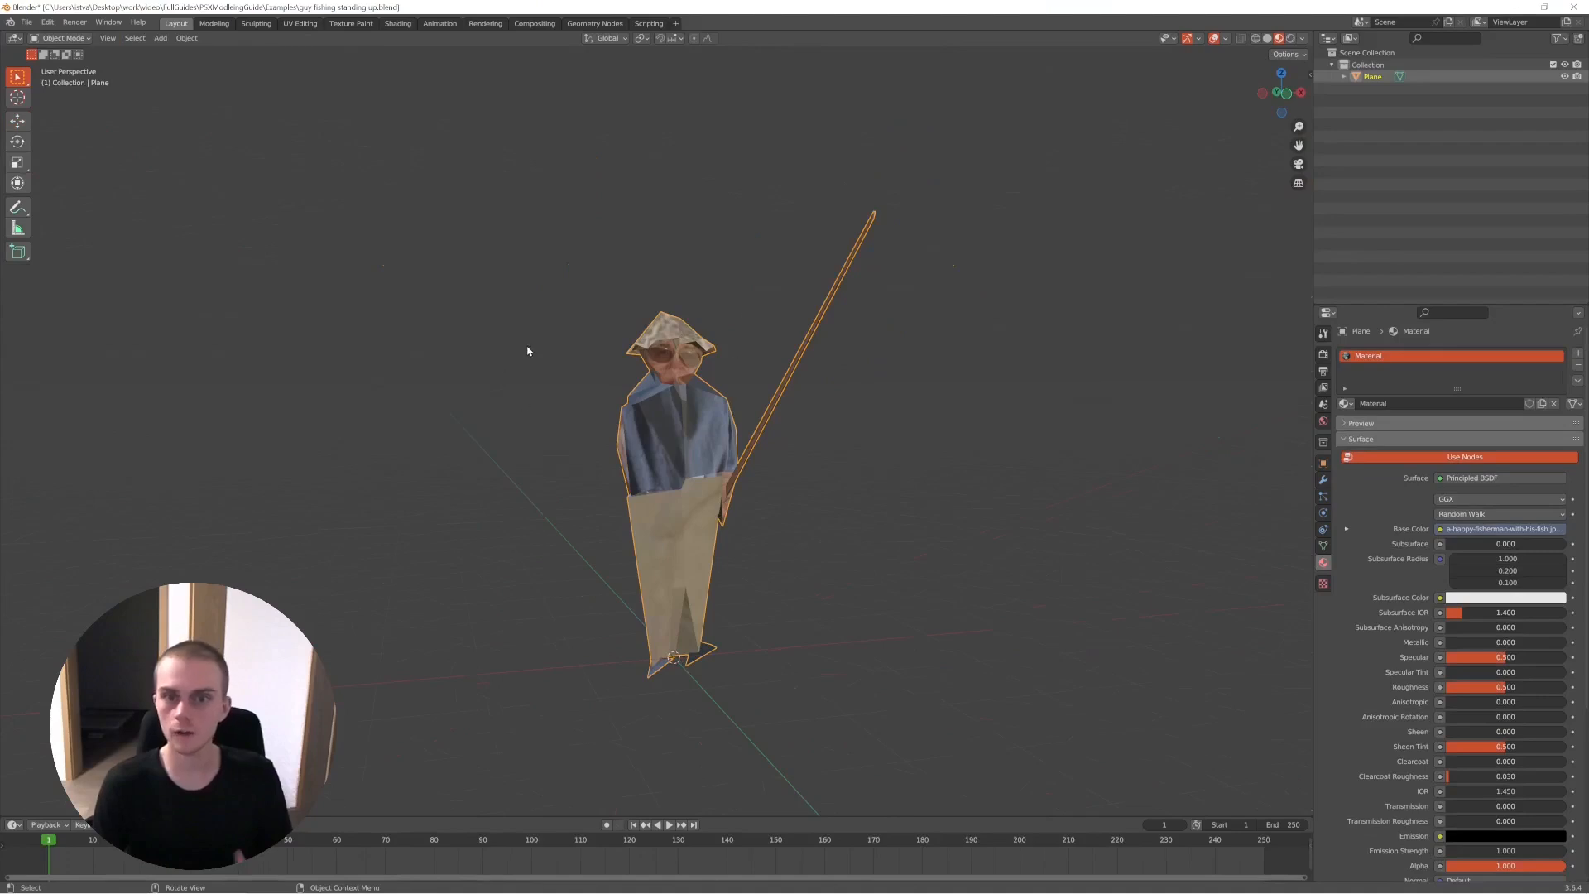
- Frame the fisherman and examine the textured face and hat up close
scroll(529, 351, "up", 6)
middle_click_drag(700, 240, 719, 422, "shift")
scroll(733, 332, "up", 5)
middle_click_drag(740, 325, 751, 410)
scroll(751, 410, "down", 6)
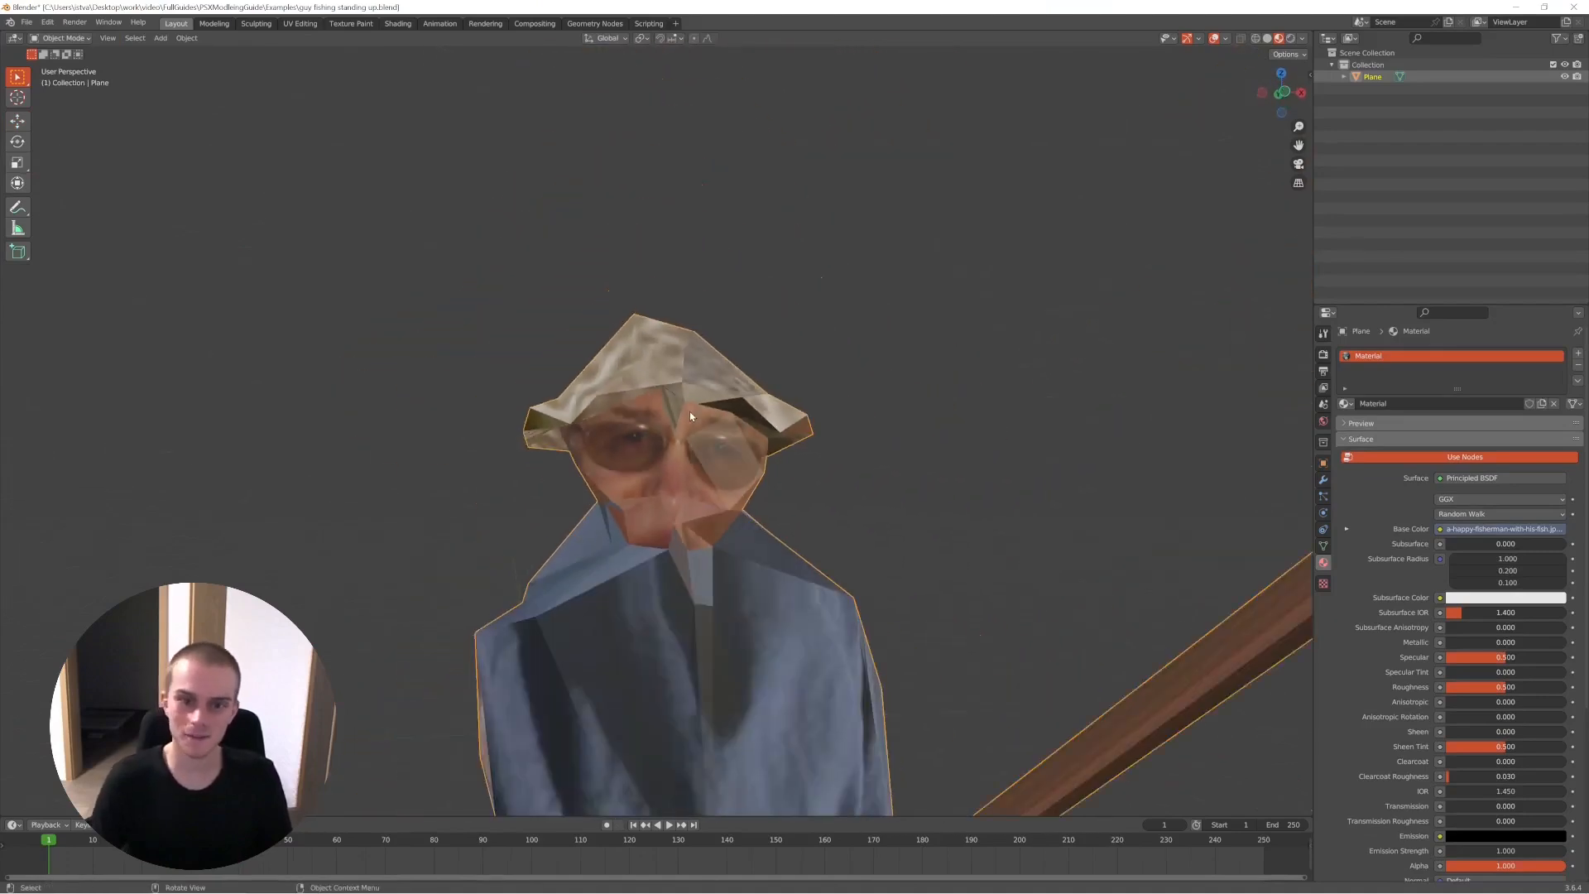
key("KP_Decimal")
left_click(689, 413)
middle_click_drag(632, 414, 678, 427)
middle_click_drag(616, 378, 742, 423)
- Examine the fisherman's mesh closely in Edit Mode and return to Object Mode
key("Tab")
left_click(902, 289)
middle_click_drag(911, 285, 858, 298)
scroll(769, 364, "up", 6)
left_click(770, 352)
middle_click_drag(770, 351, 865, 356)
scroll(674, 337, "down", 3)
scroll(798, 365, "down", 3)
key("Tab")
- Check the fisherman's full mesh in Edit Mode once more and deselect the model in Object Mode
middle_click_drag(637, 414, 741, 486)
key("Tab")
scroll(787, 502, "down", 1)
middle_click_drag(851, 497, 778, 451)
key("Tab")
scroll(808, 502, "down", 1)
middle_click_drag(877, 571, 806, 501, "shift")
left_click(805, 501)
- Look over the deselected fisherman from several angles and check the upper body's topology in Edit Mode
middle_click_drag(646, 427, 696, 439)
middle_click_drag(571, 422, 801, 523, "shift")
middle_click_drag(802, 523, 731, 494)
scroll(736, 493, "down", 1)
middle_click_drag(687, 424, 638, 441)
key("Tab")
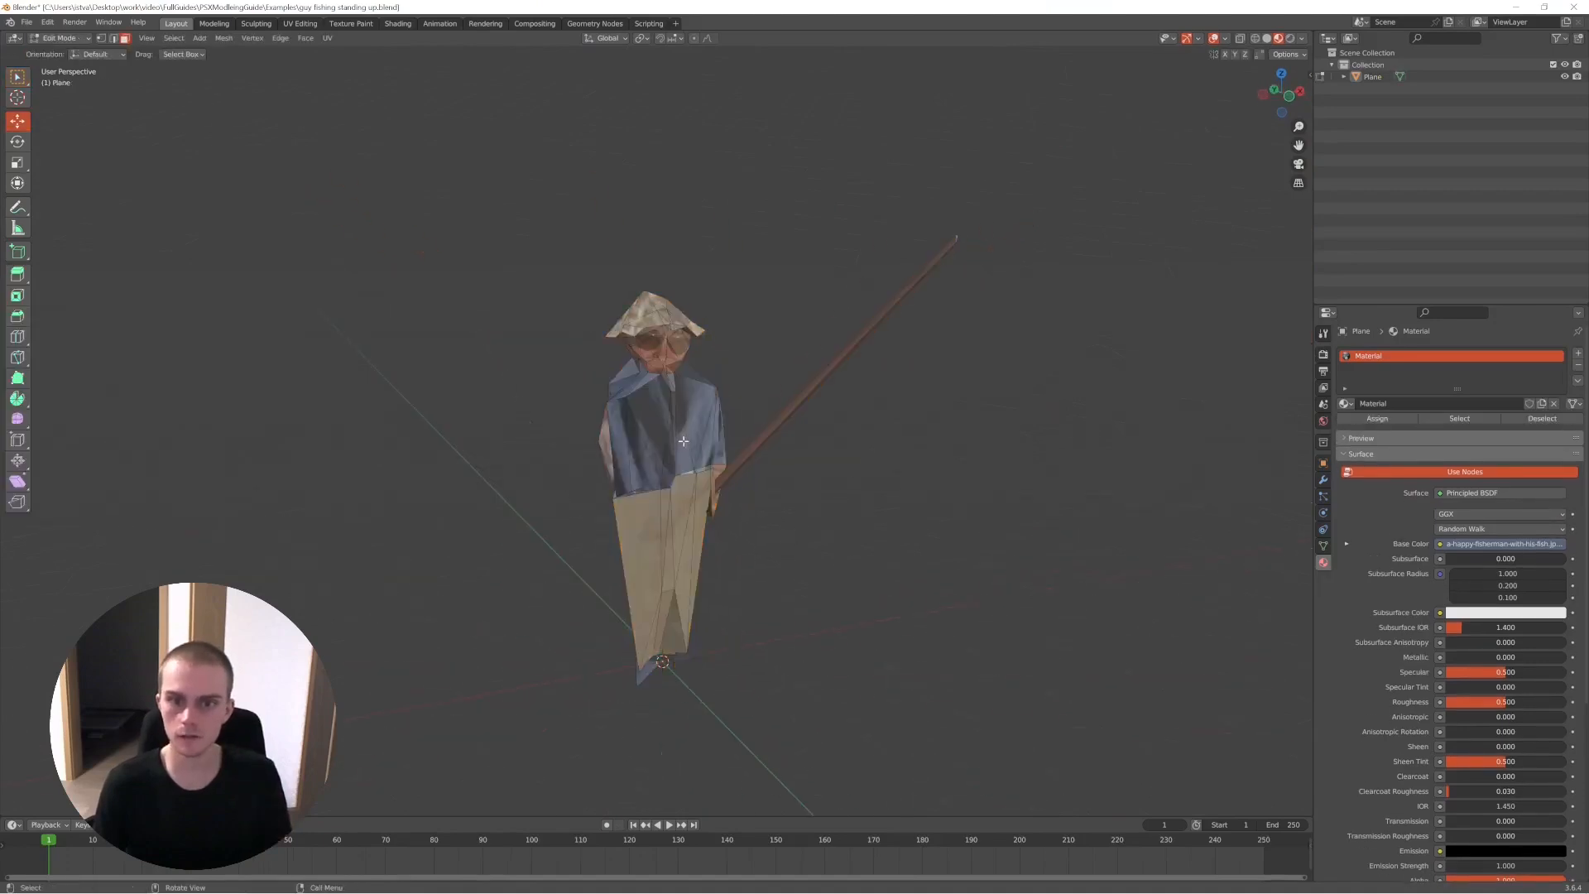
scroll(678, 388, "up", 3)
middle_click_drag(678, 388, 688, 407)
key("Tab")
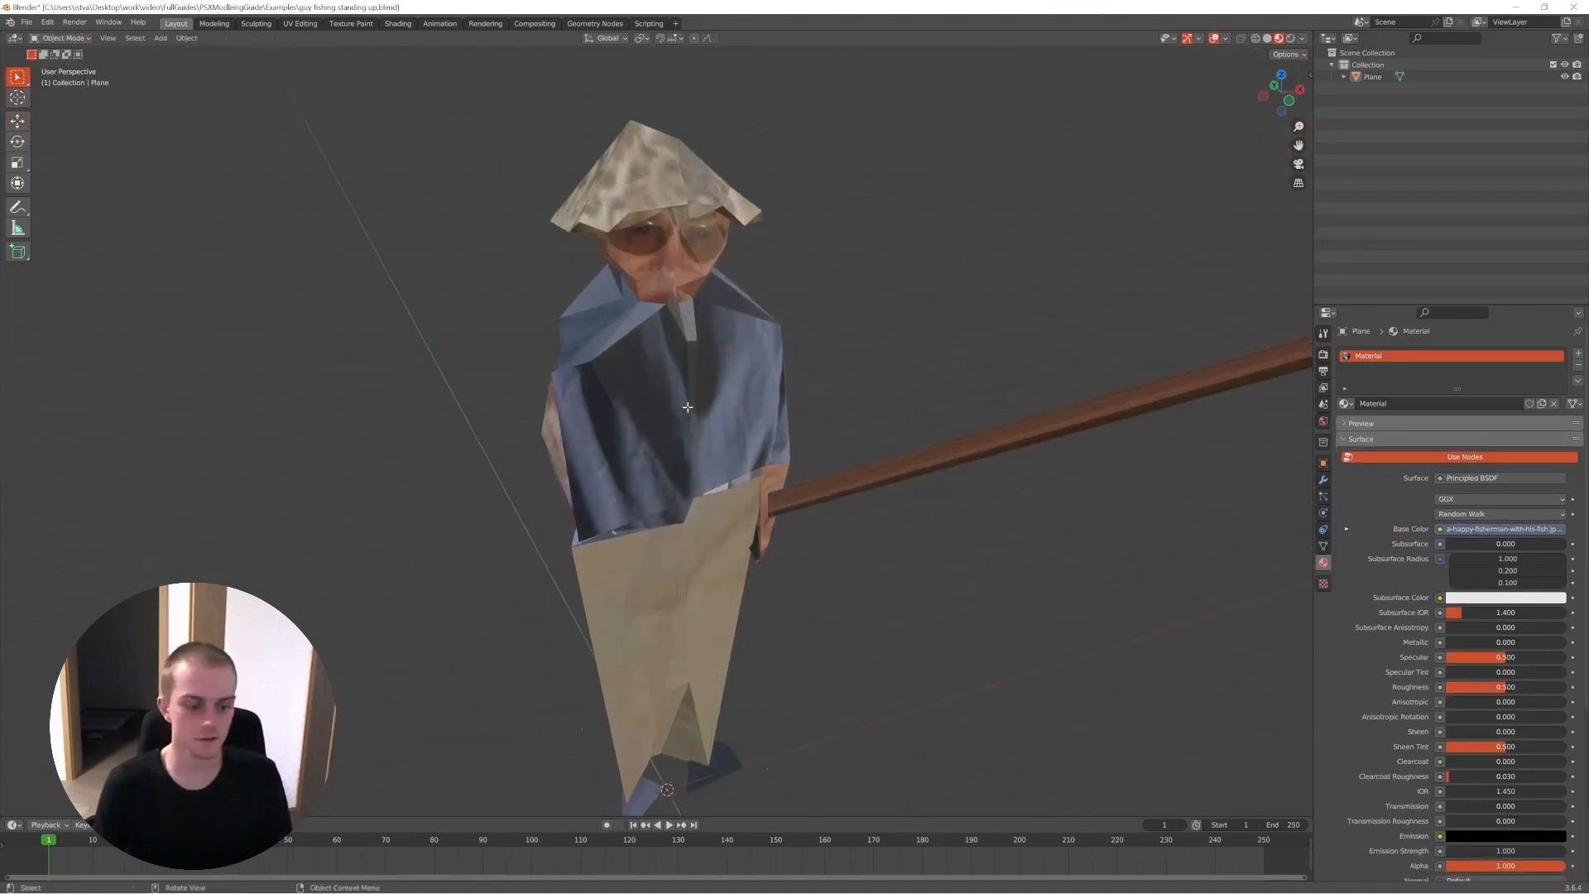
- Select the fisherman's entire mesh in Edit Mode and try Subdivide Edge-Ring and Un-Subdivide on it
key("Tab")
key("a")
right_click(689, 404)
left_click(661, 478)
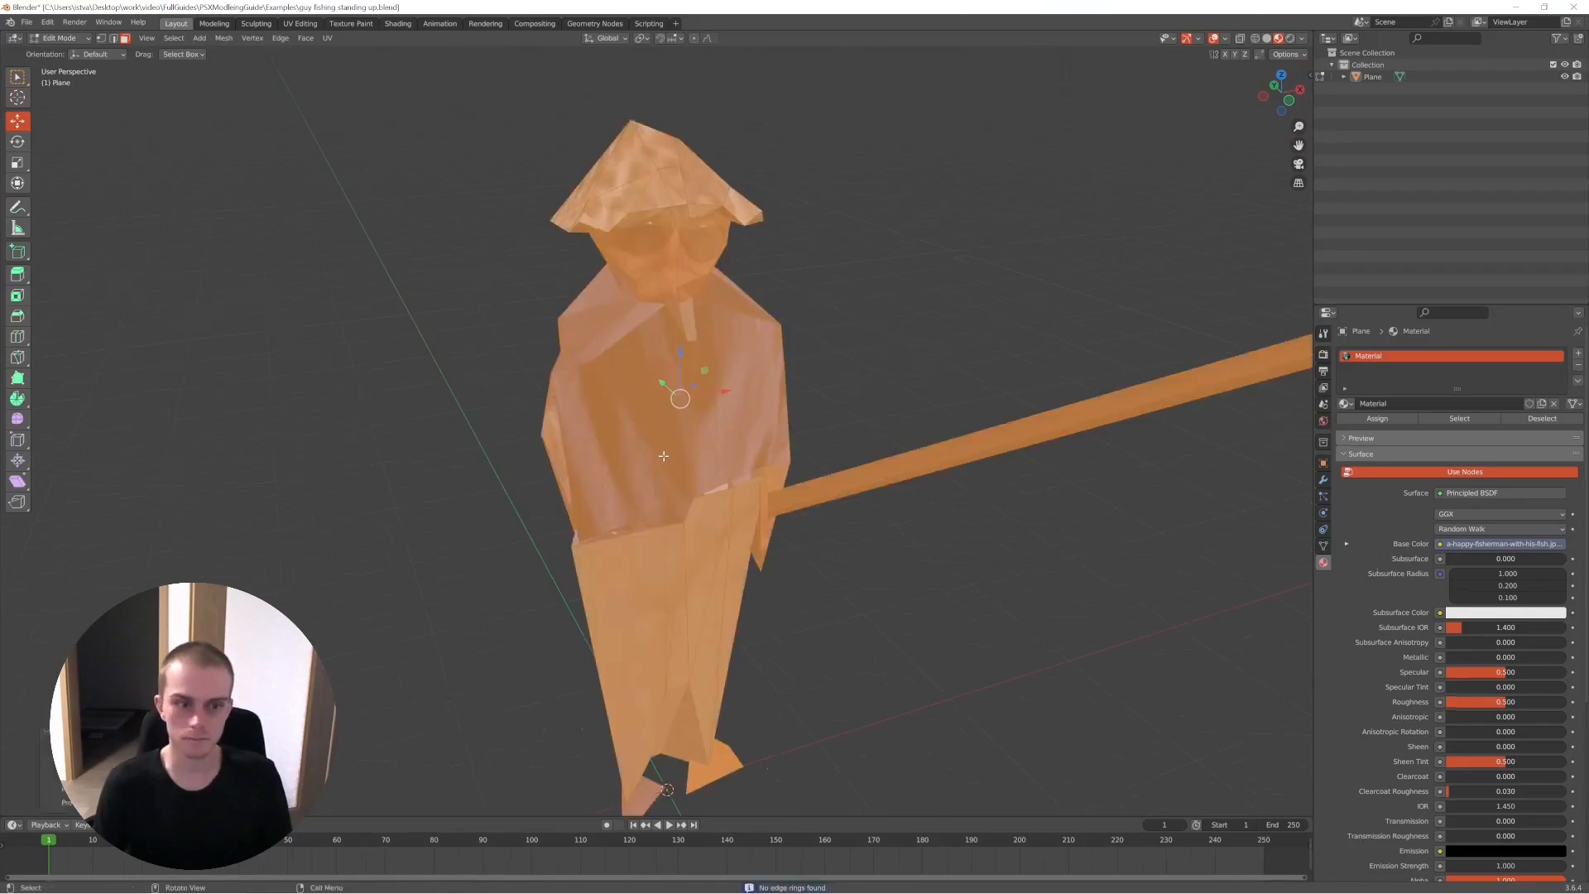
key("ctrl+e")
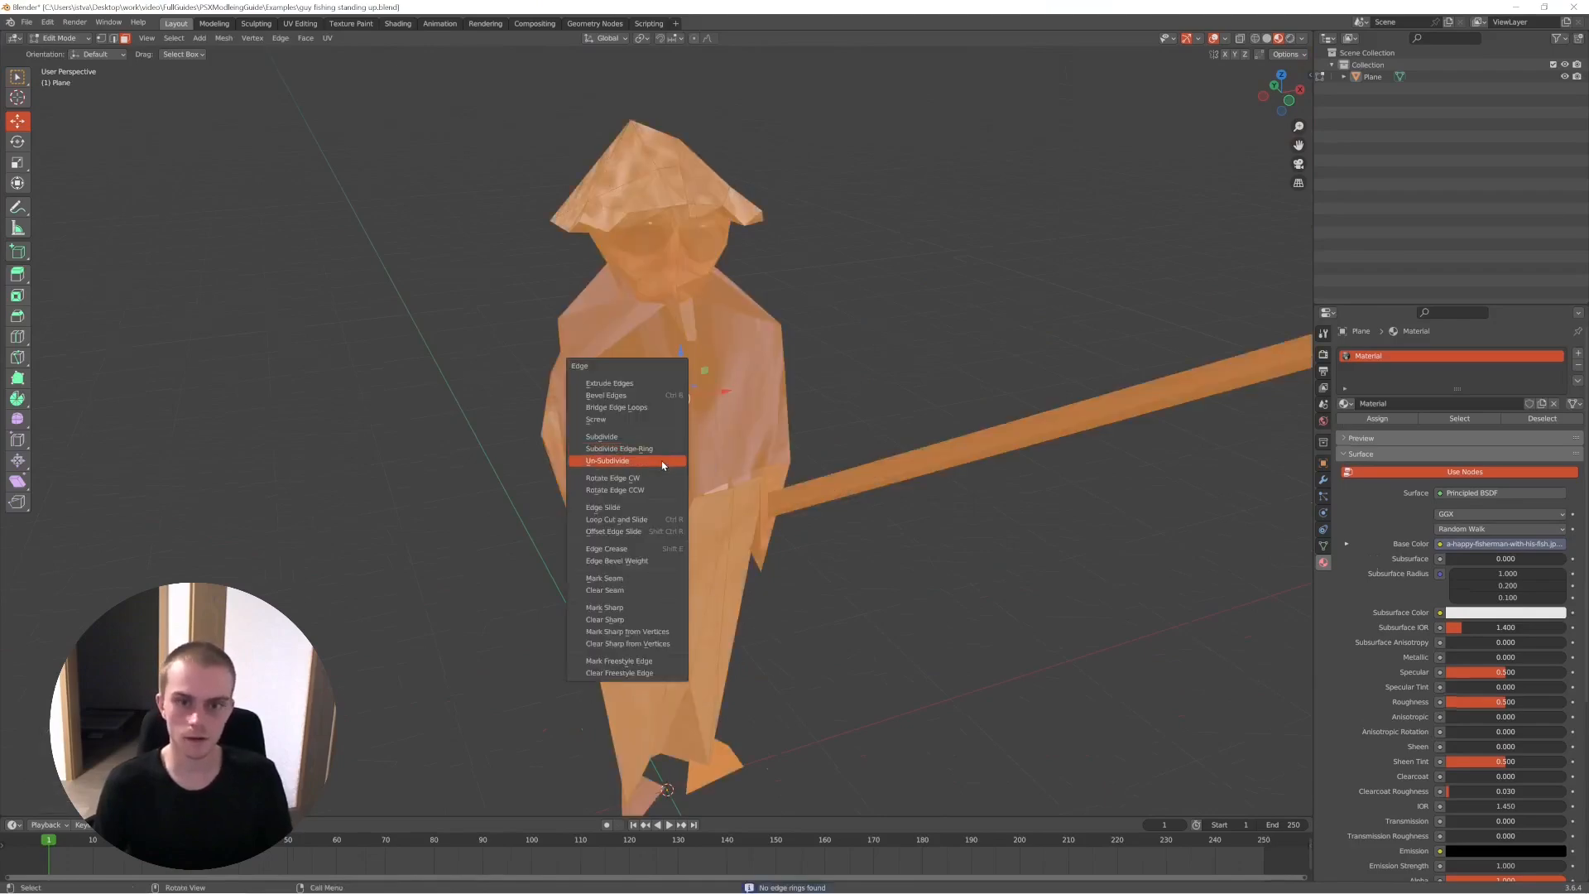
left_click(663, 462)
key("Tab")
- Clear the object selection and view the whole fisherman model from different angles in Object Mode
middle_click_drag(829, 500, 719, 522)
scroll(817, 483, "down", 2)
key("a")
key("alt+a")
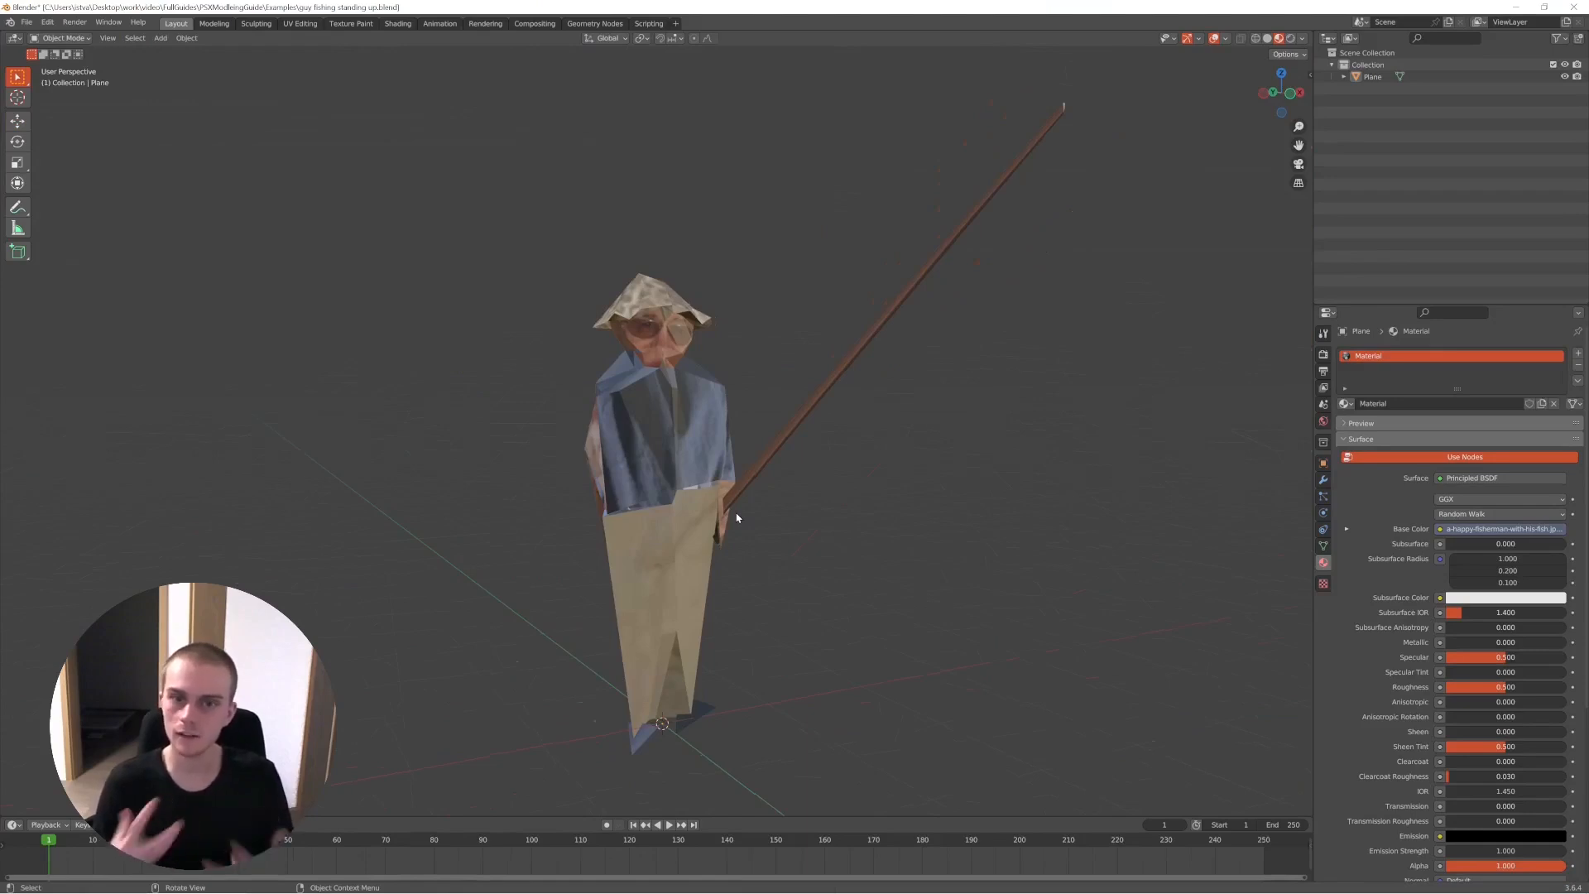
middle_click_drag(737, 518, 481, 501)
middle_click_drag(694, 509, 776, 470)
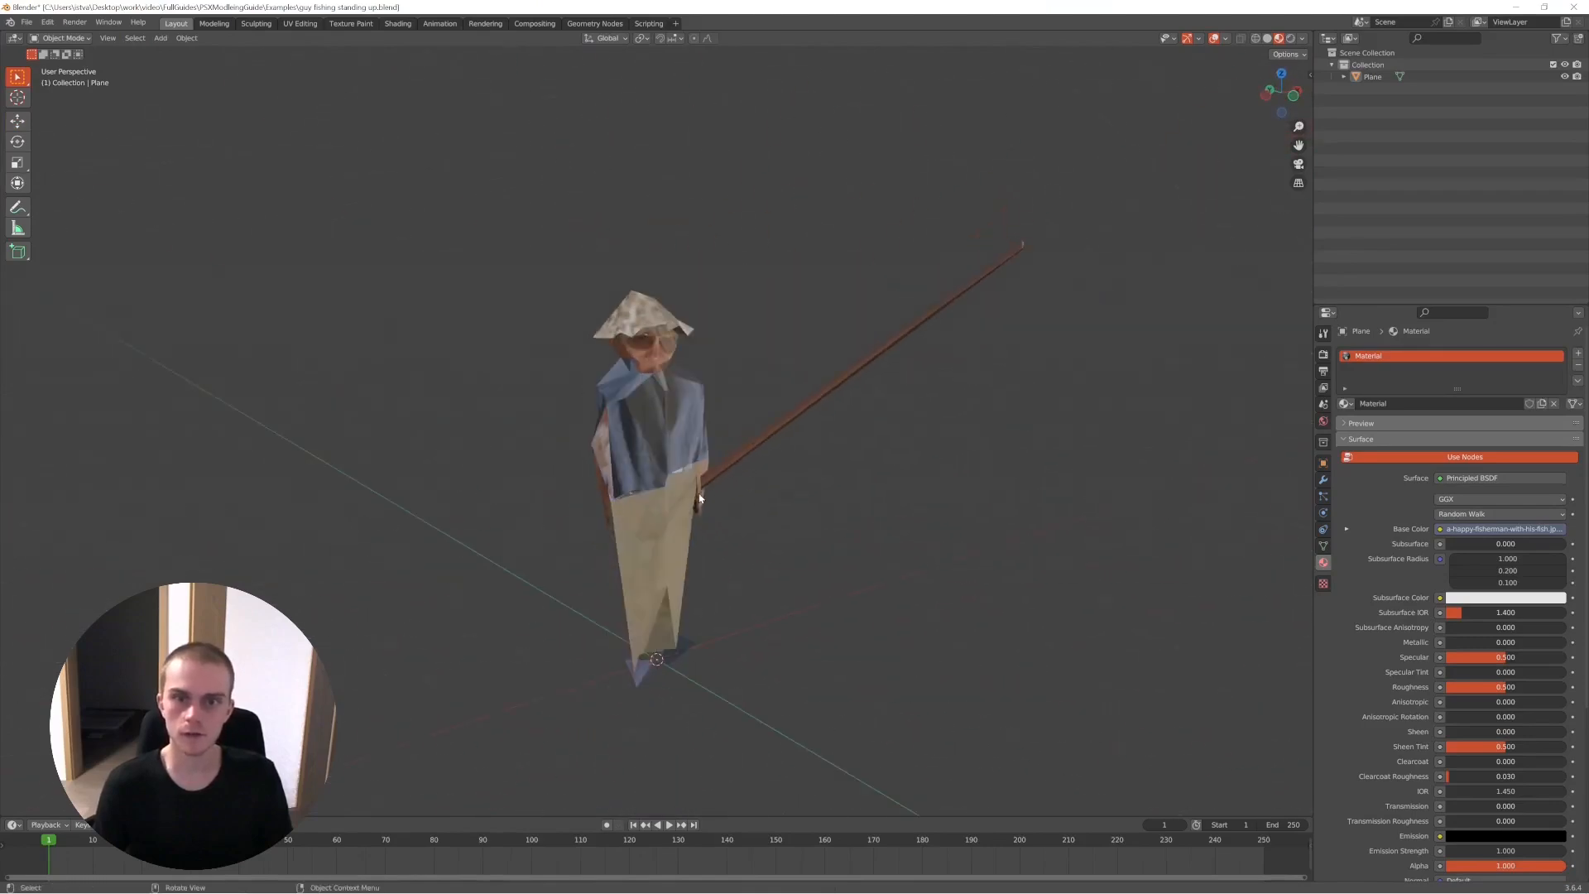